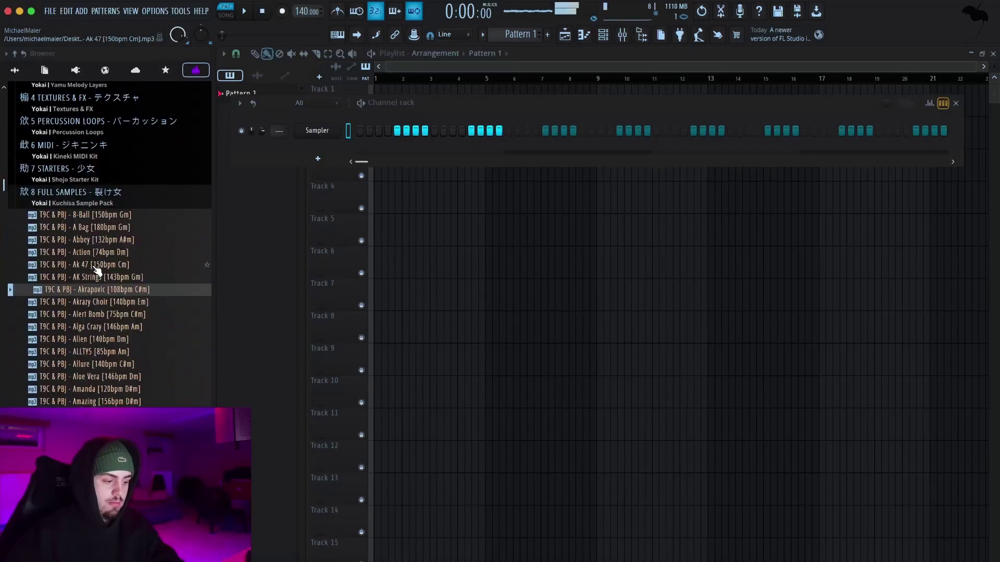
- Close the channel rack and audition the Yokai full samples, including AK Strings, Action, Ak 47, A Bag and Amazing
click(961, 102)
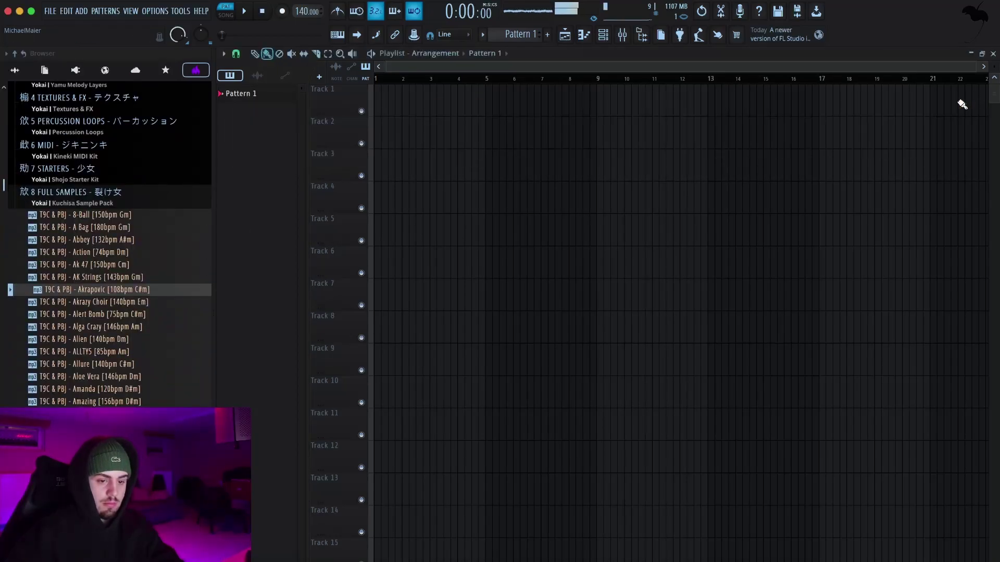
click(120, 277)
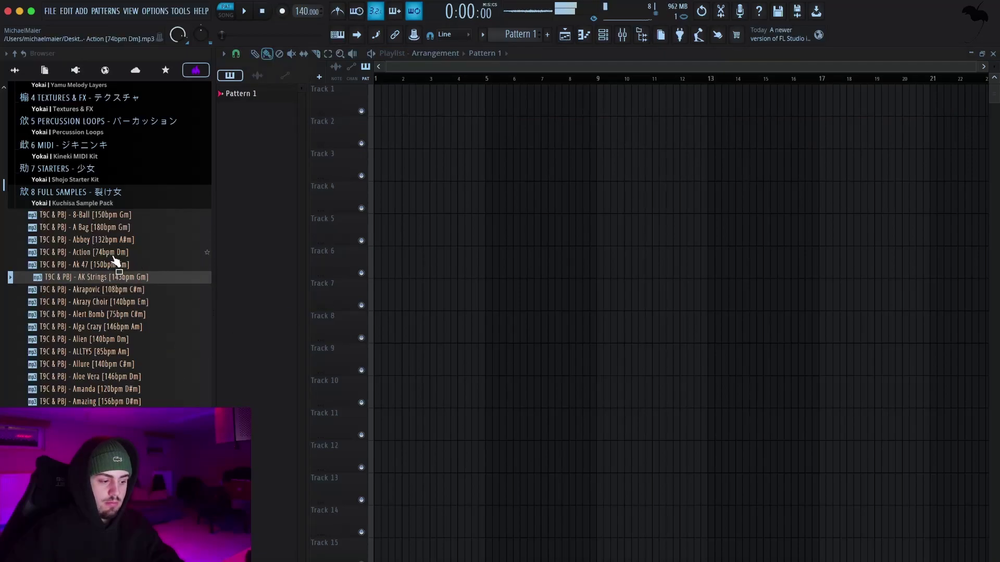
click(113, 255)
click(114, 264)
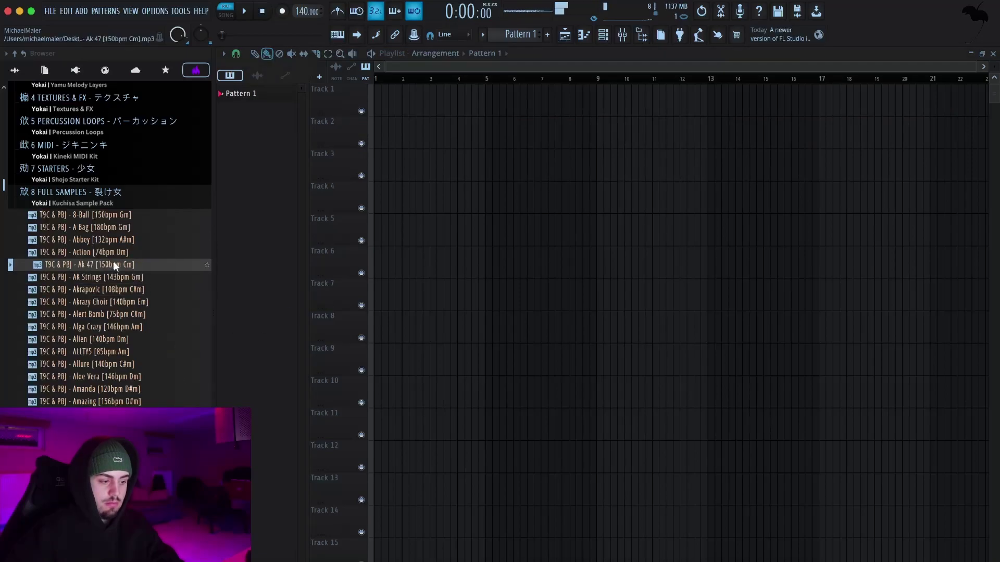
click(121, 229)
click(121, 400)
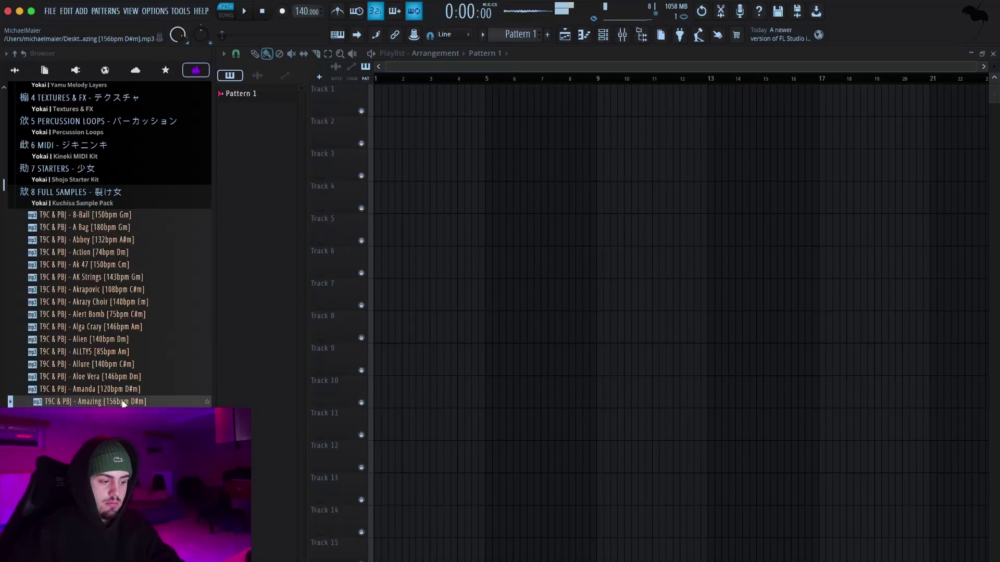
click(121, 439)
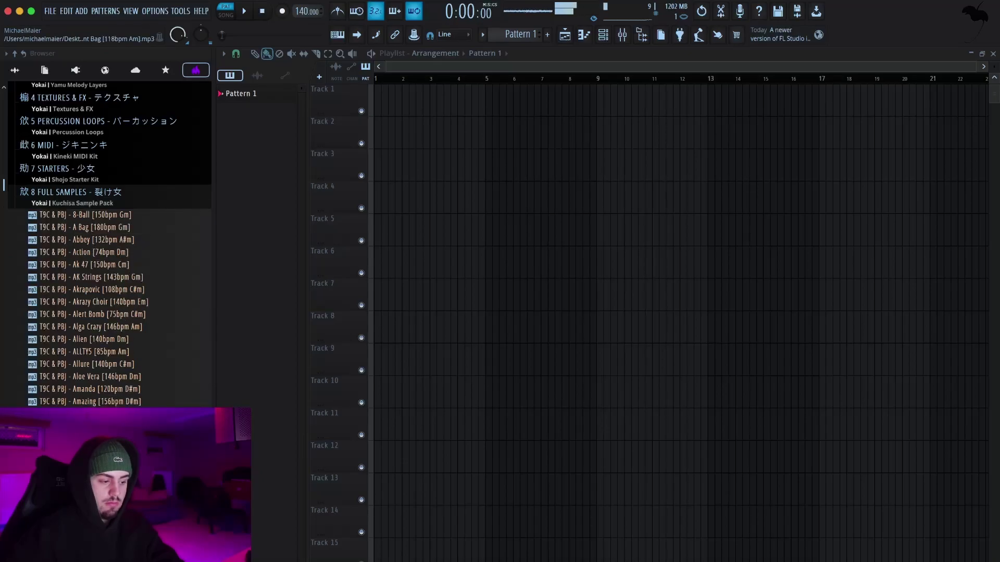
mouse_move(573, 560)
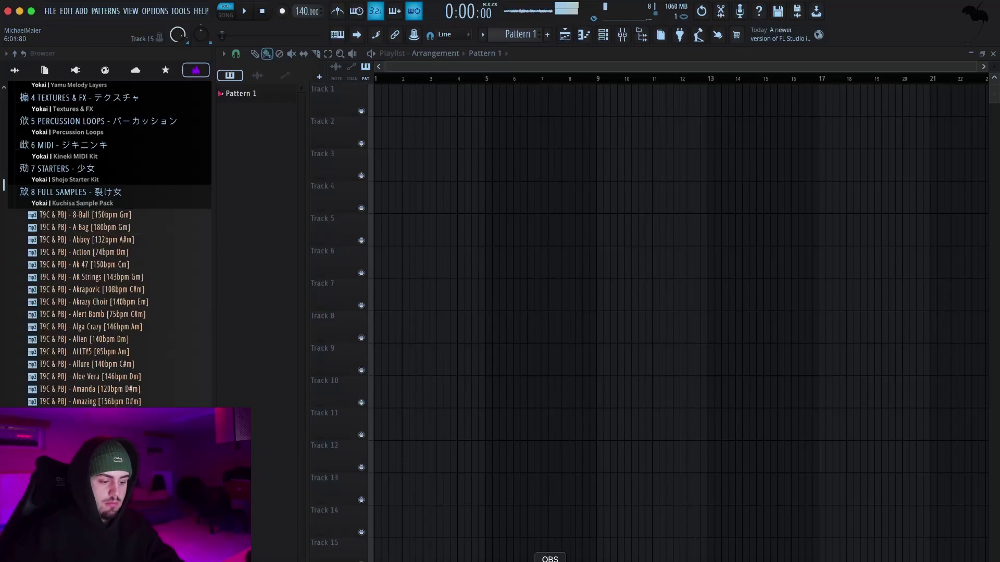
click(640, 558)
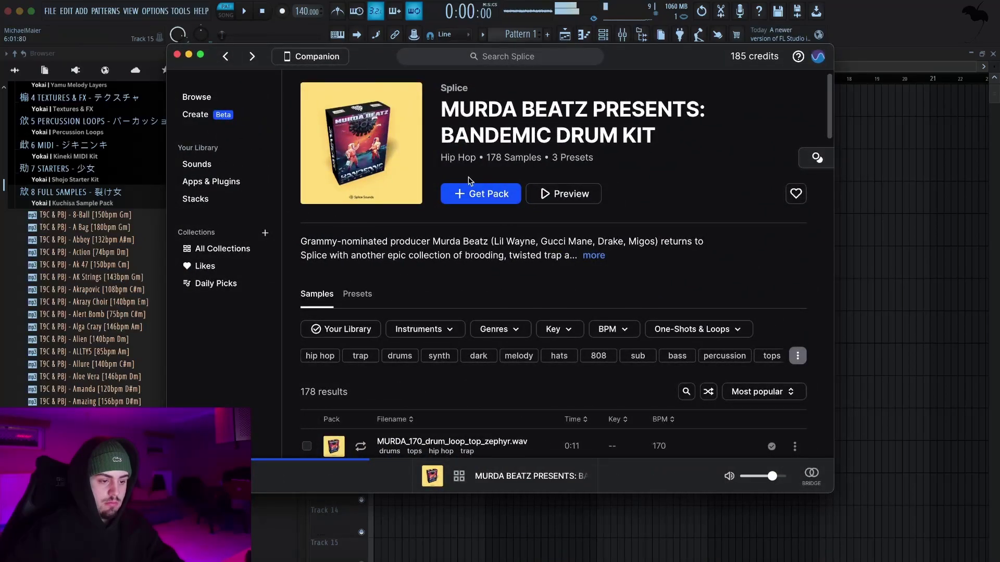
click(87, 403)
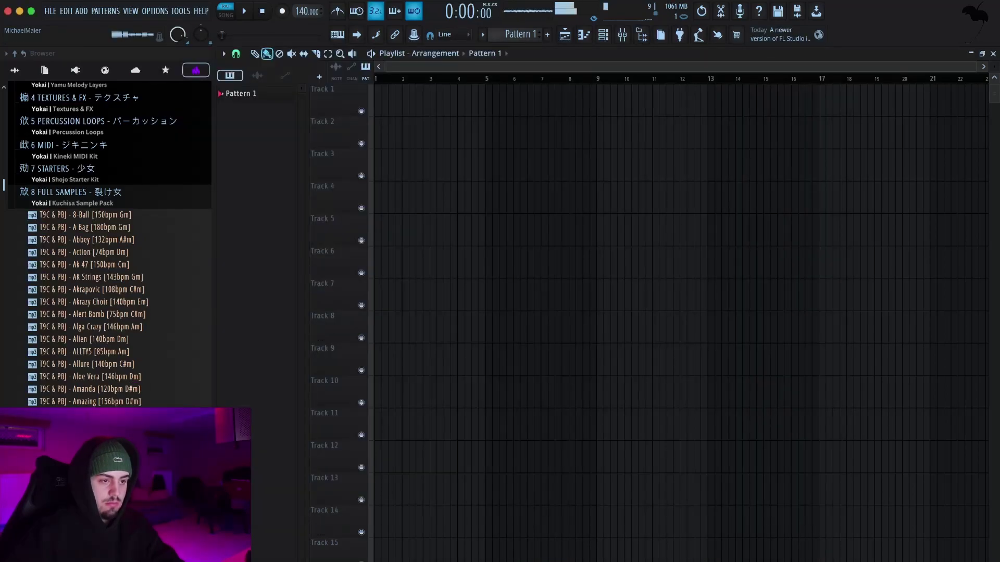
- Audition the full samples further down the list, from Anime v2 through Arctic Cat and Baby to Banger
click(87, 415)
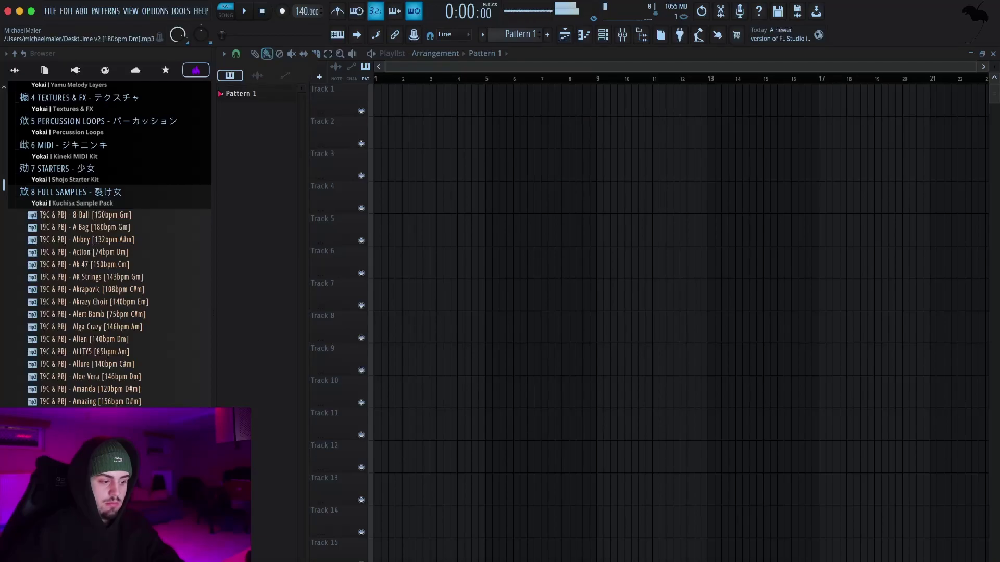
scroll(86, 415, down, 3)
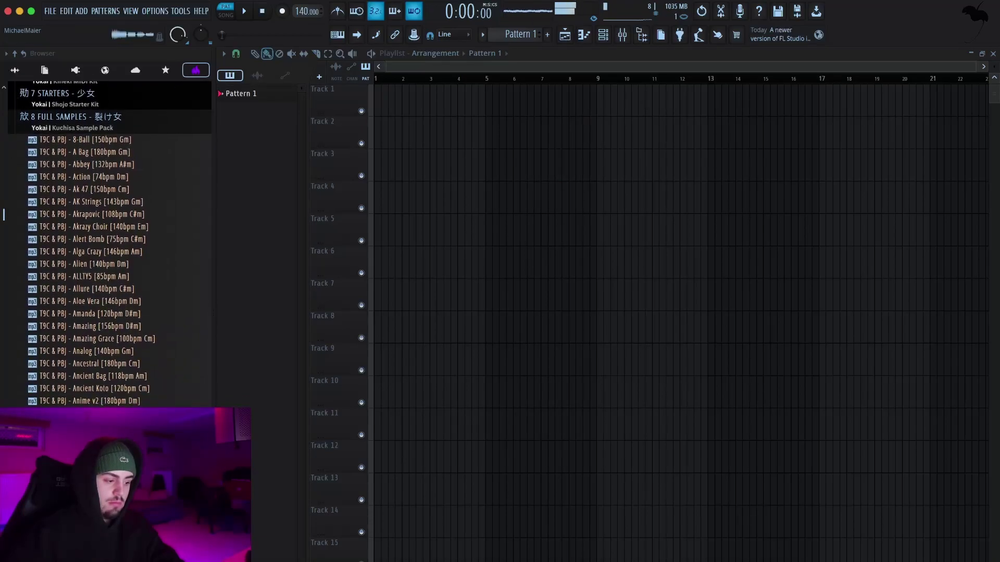
scroll(87, 415, down, 3)
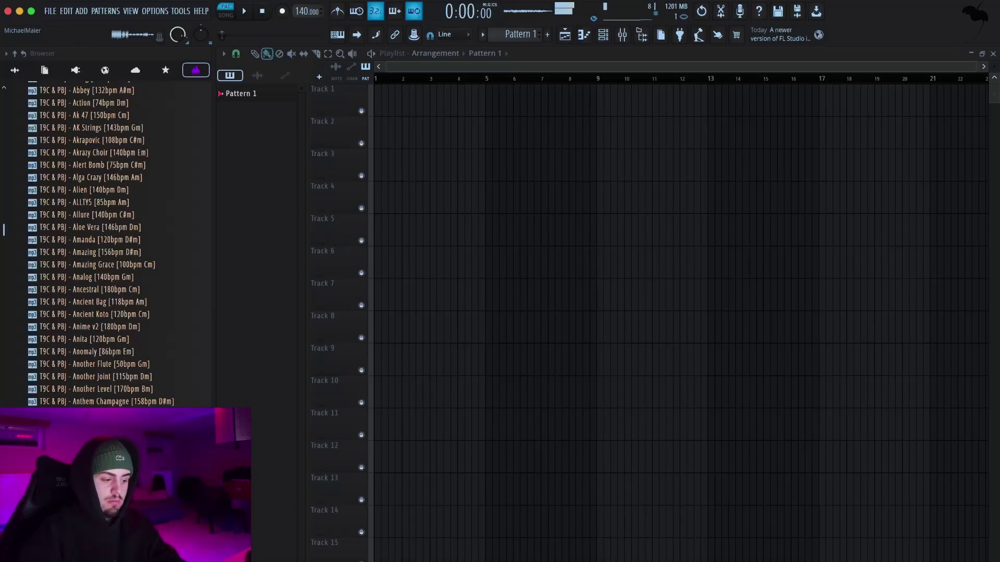
scroll(107, 245, down, 1)
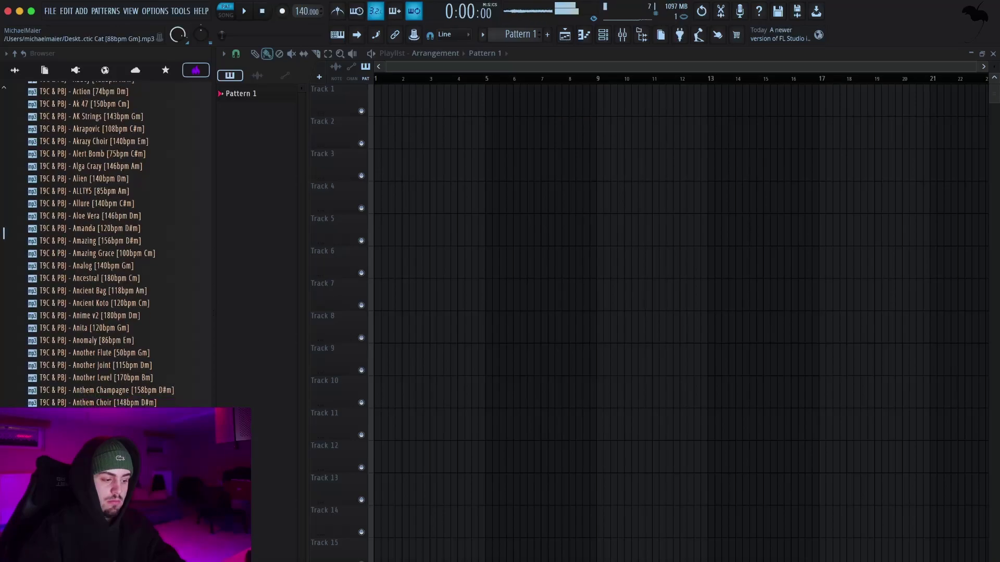
scroll(107, 244, down, 1)
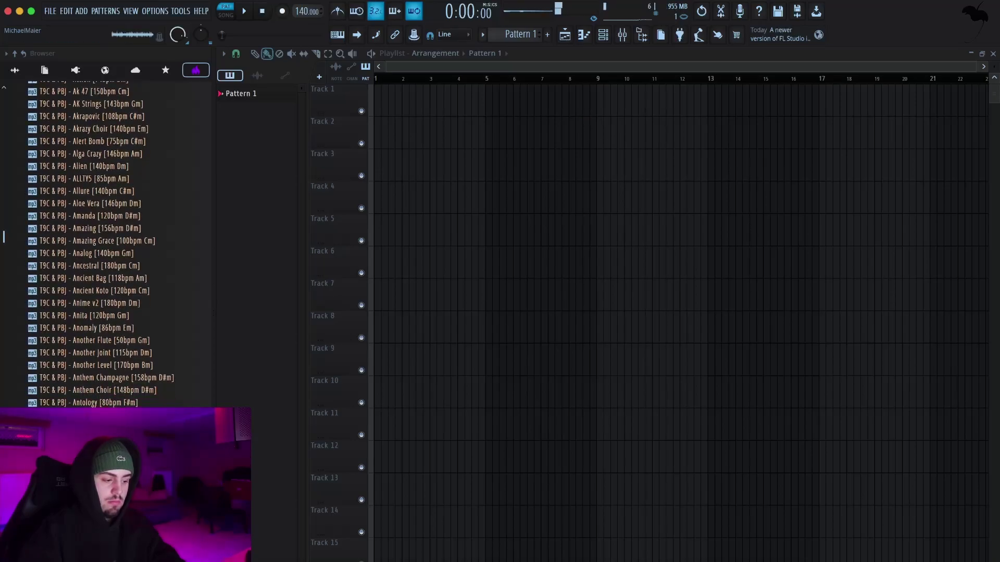
scroll(107, 244, down, 1)
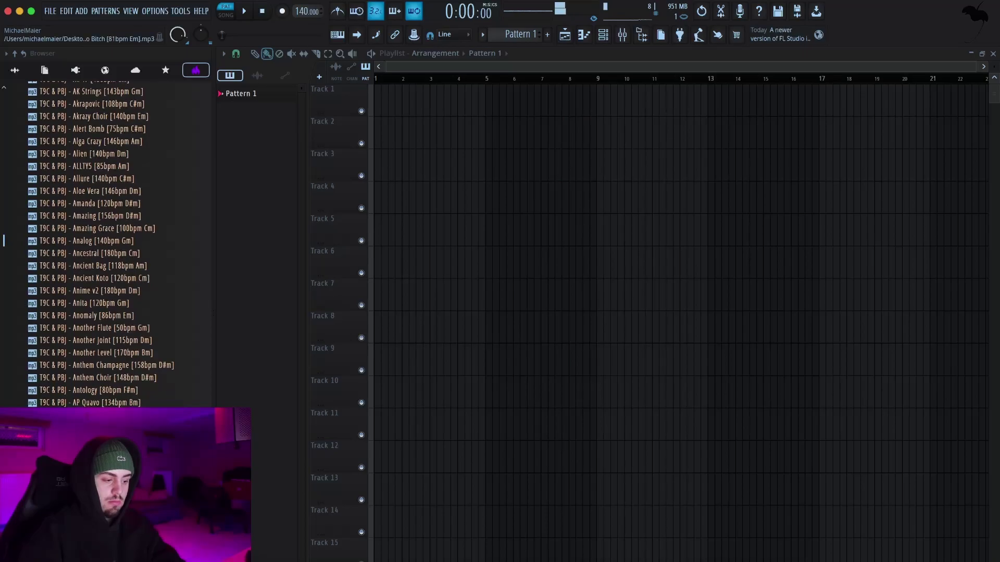
scroll(106, 244, down, 1)
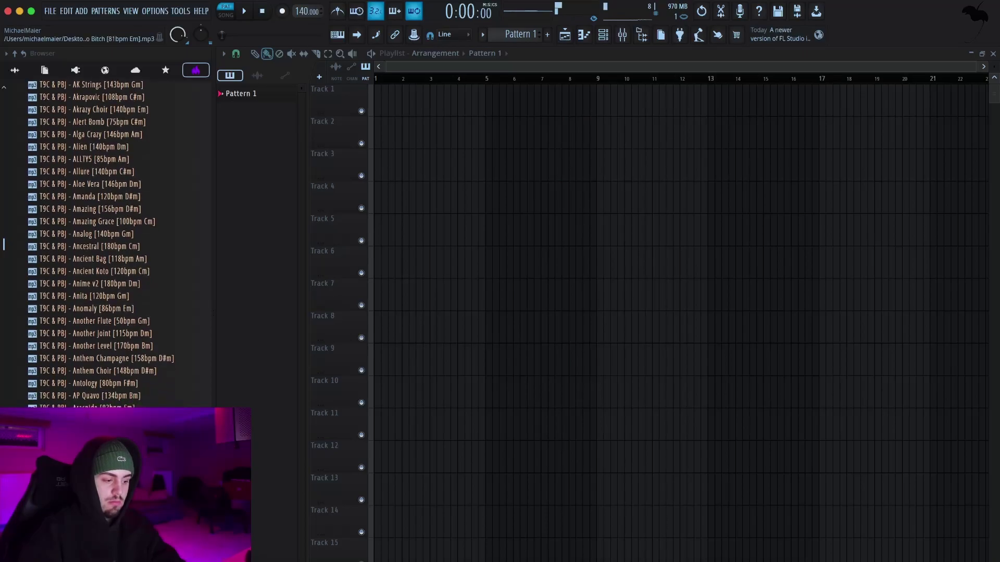
scroll(106, 245, down, 1)
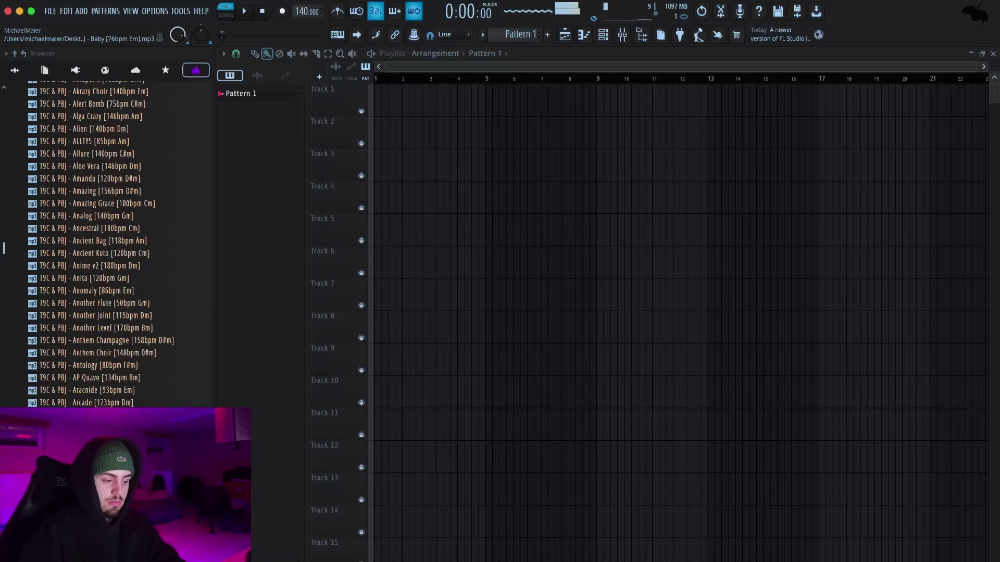
scroll(106, 245, down, 1)
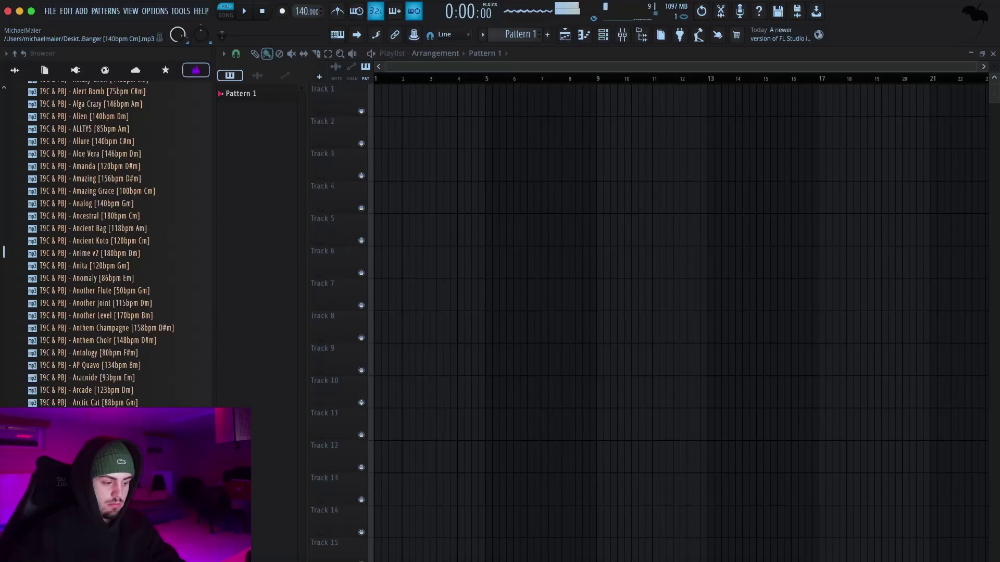
- Audition the samples following Banger, including Baw, Beautiful Paradise and Bell [116bpm Dm]
scroll(99, 382, down, 5)
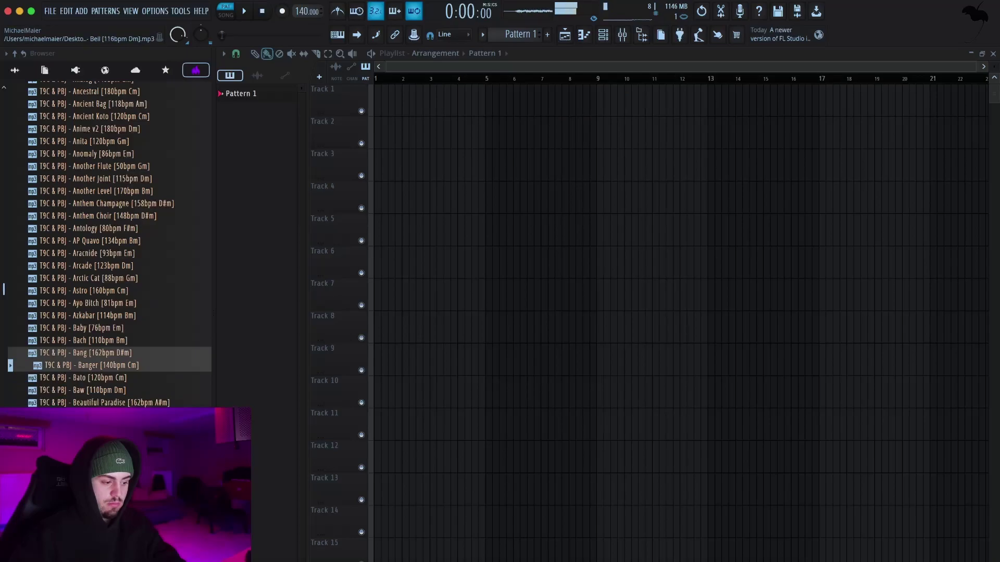
click(87, 391)
click(92, 404)
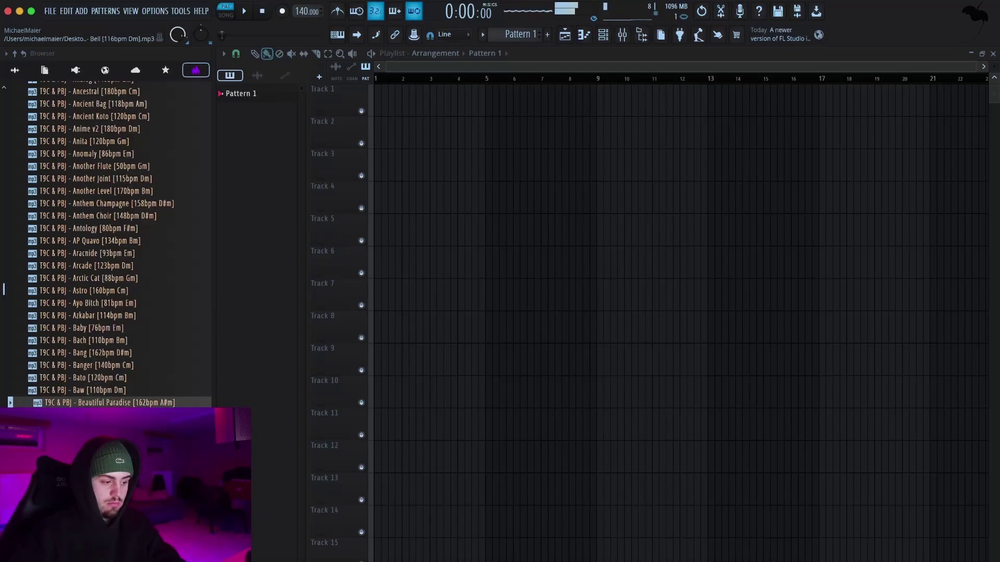
click(92, 416)
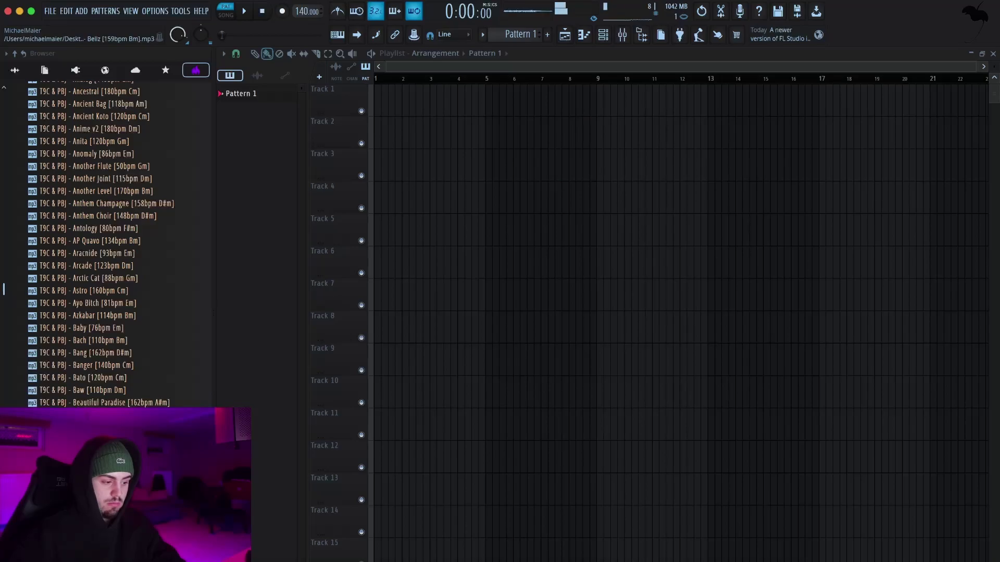
click(100, 404)
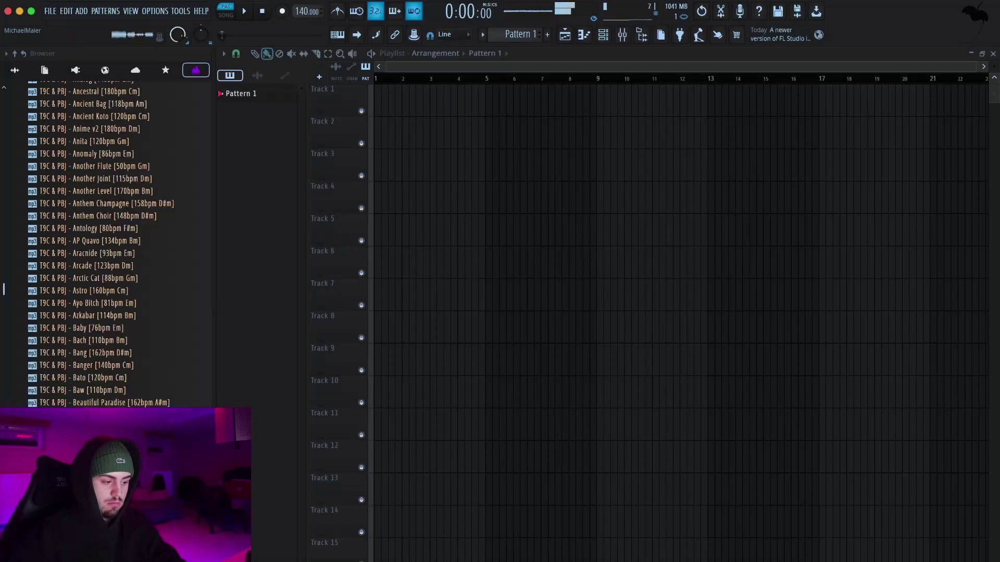
- Place the Bell [116bpm Dm] sample on Track 1 at bar 1 as an audio clip and set the tempo to 116
drag(93, 415, 367, 130)
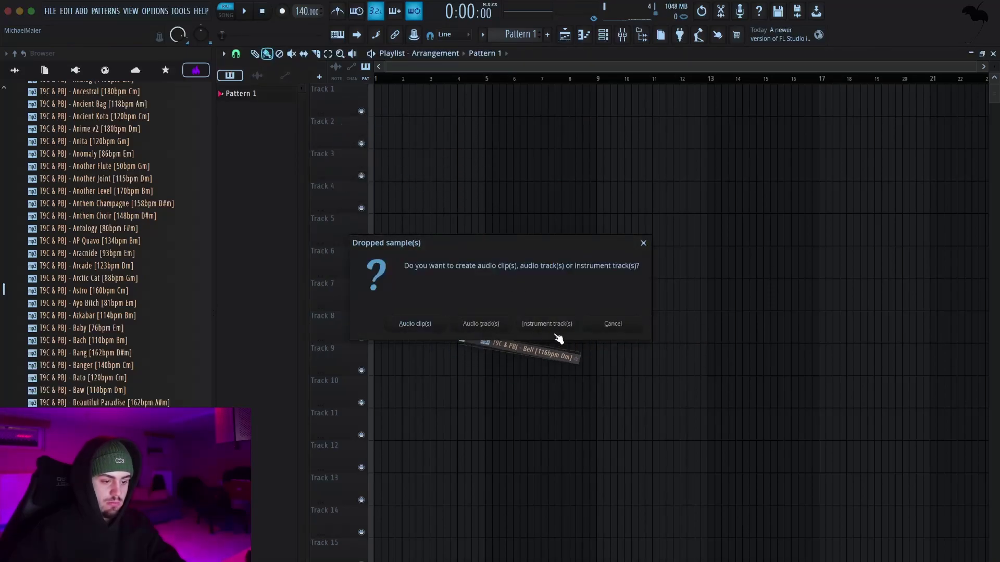
click(422, 323)
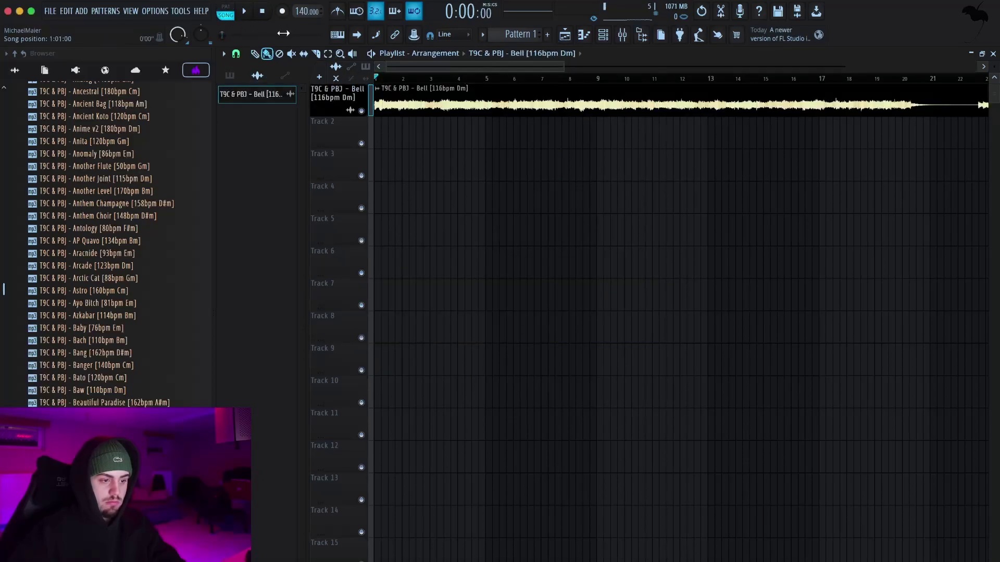
drag(302, 12, 302, 24)
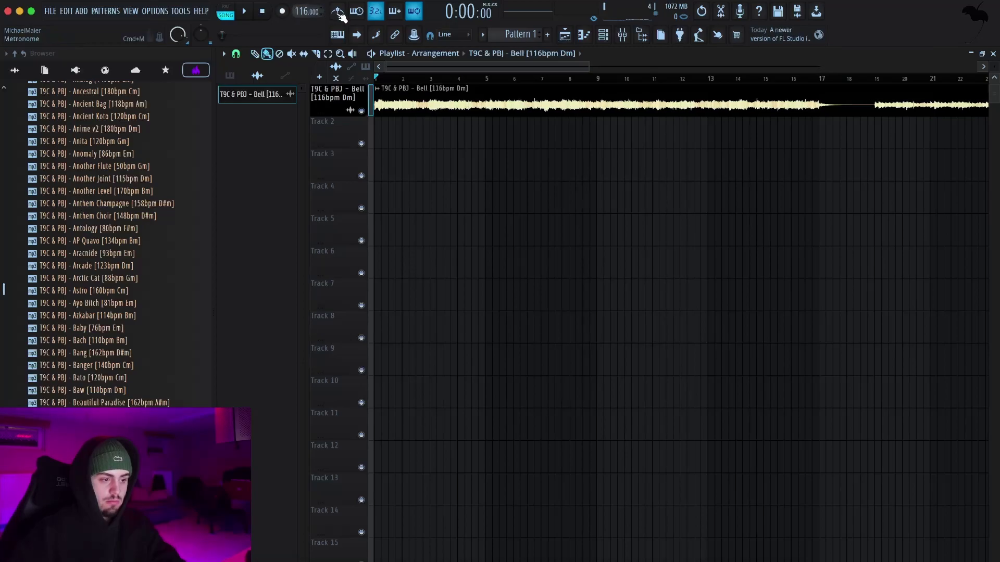
- Play the Bell clip against the metronome and listen to its different sections in the playlist
key(space)
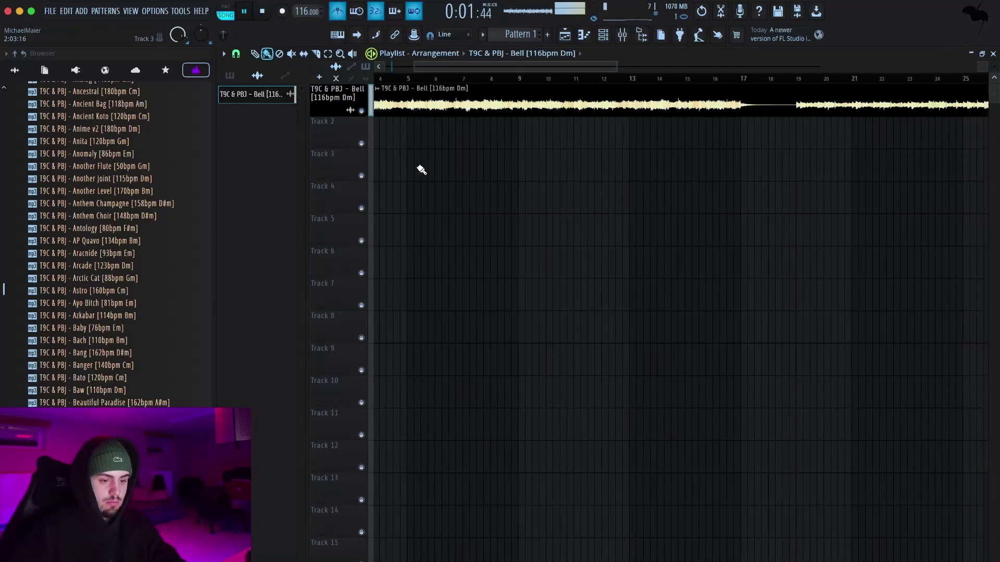
scroll(447, 175, down, 3)
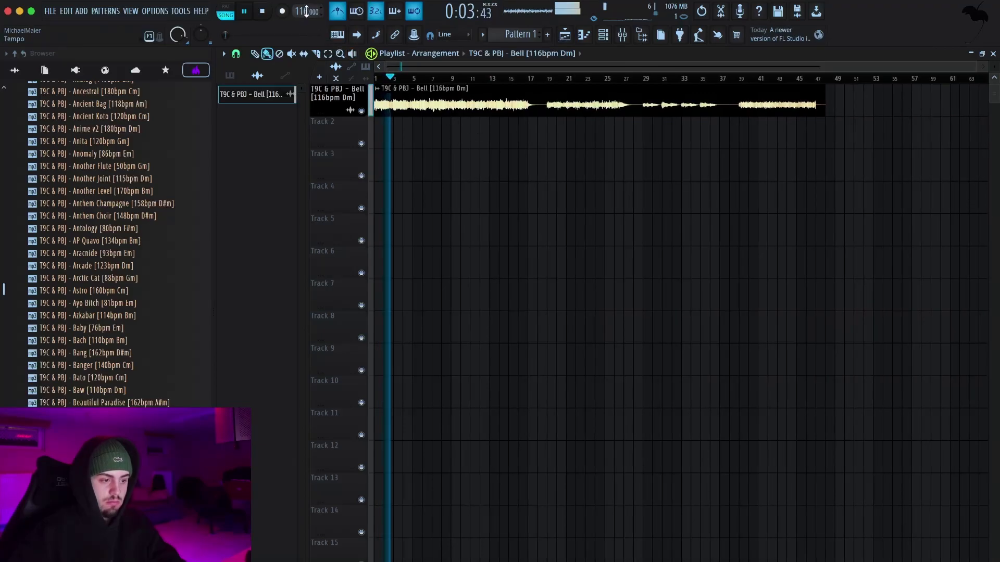
click(545, 78)
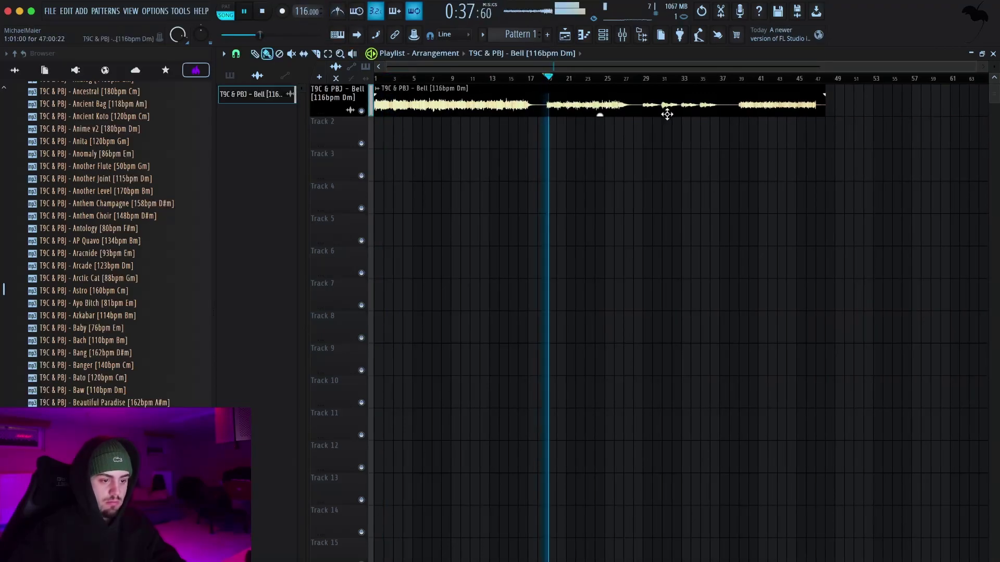
scroll(661, 148, up, 2)
click(627, 79)
click(845, 79)
scroll(810, 129, down, 1)
click(446, 82)
drag(446, 82, 191, 86)
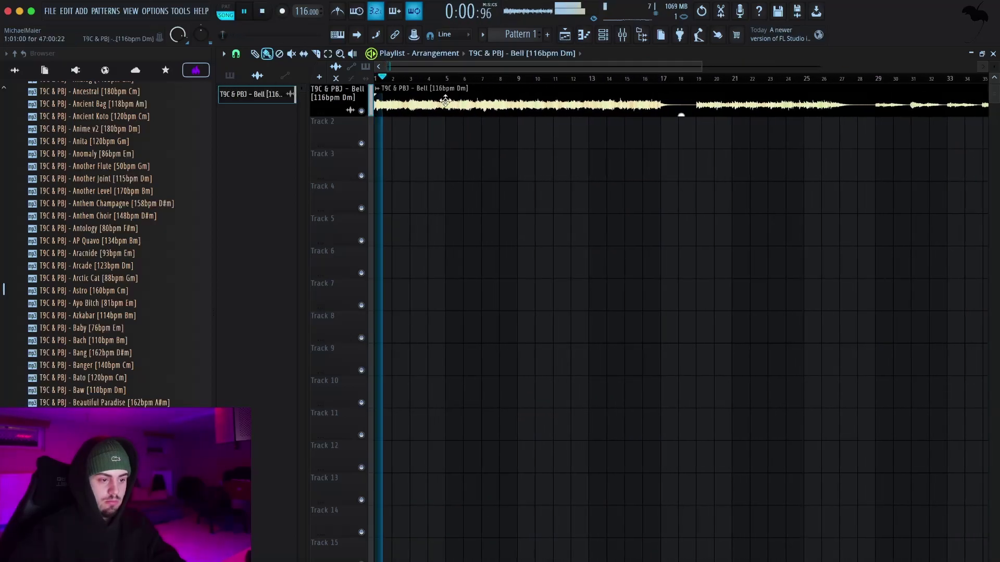
- Cut the Bell clip at bar 17, delete the remainder, and turn the metronome on
scroll(672, 120, up, 4)
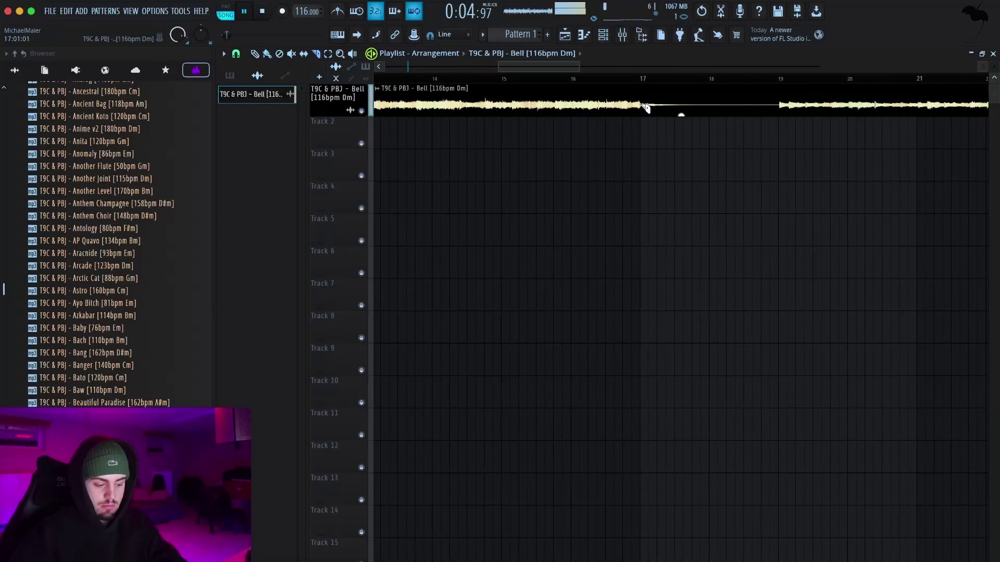
right_click(684, 107)
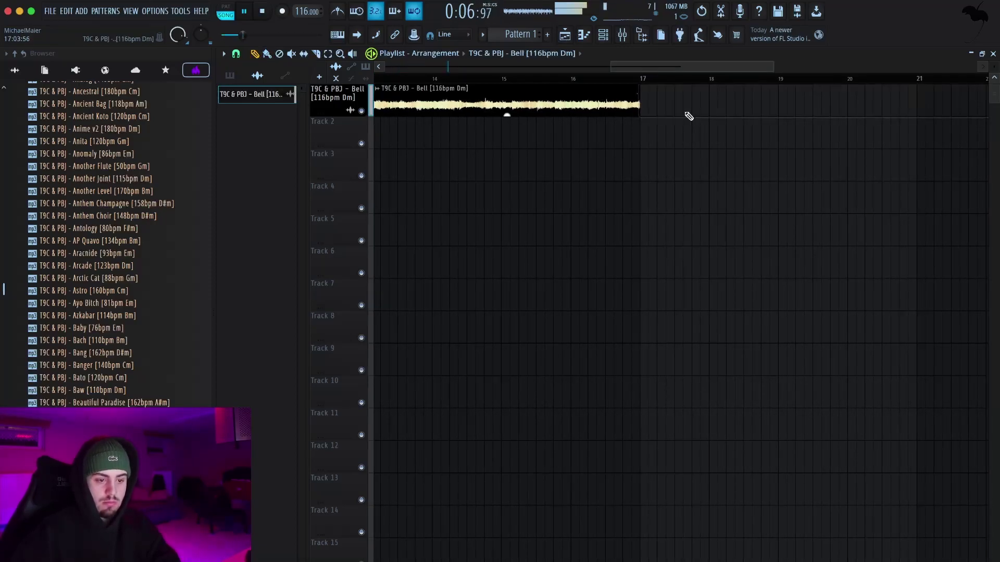
scroll(656, 141, down, 3)
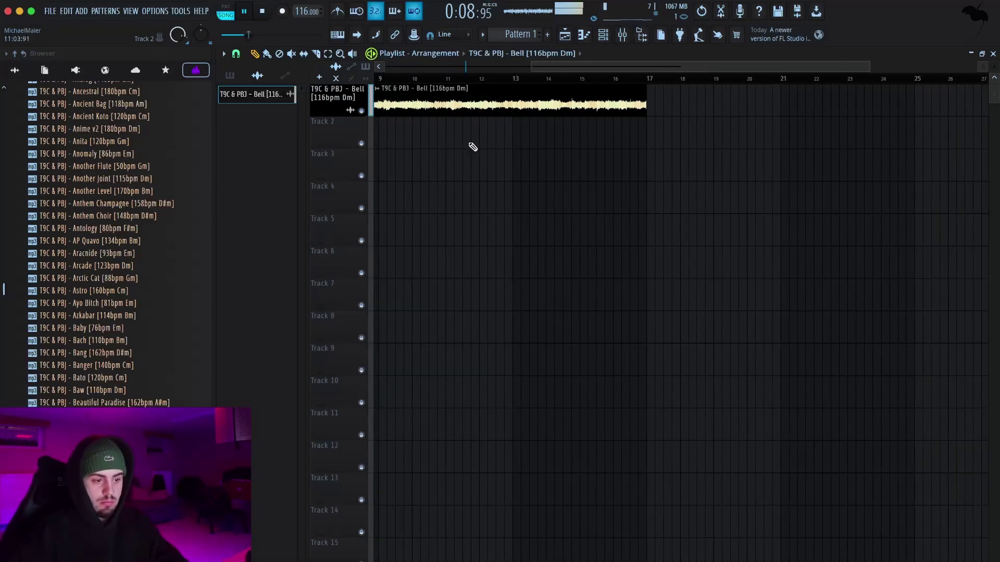
scroll(464, 142, left, 5)
click(337, 11)
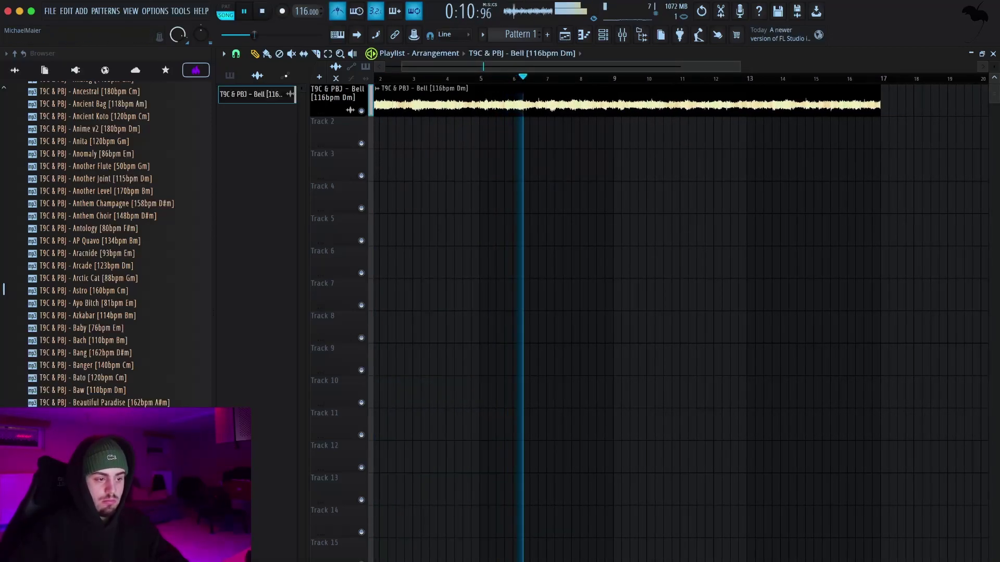
- Collapse the Yokai Creative Kit folder in the browser and show all channels in the channel rack
scroll(125, 129, up, 10)
scroll(73, 294, up, 1)
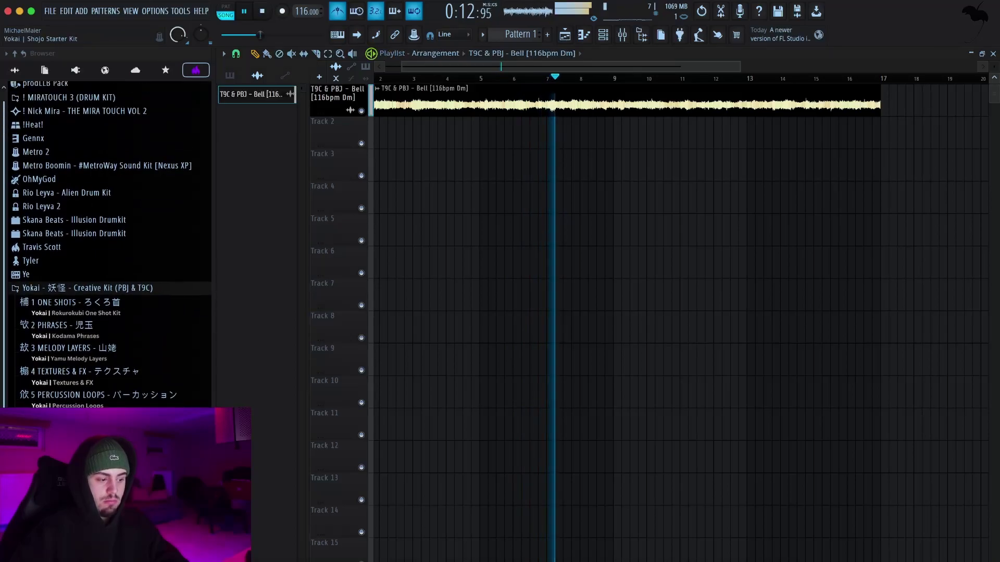
click(72, 291)
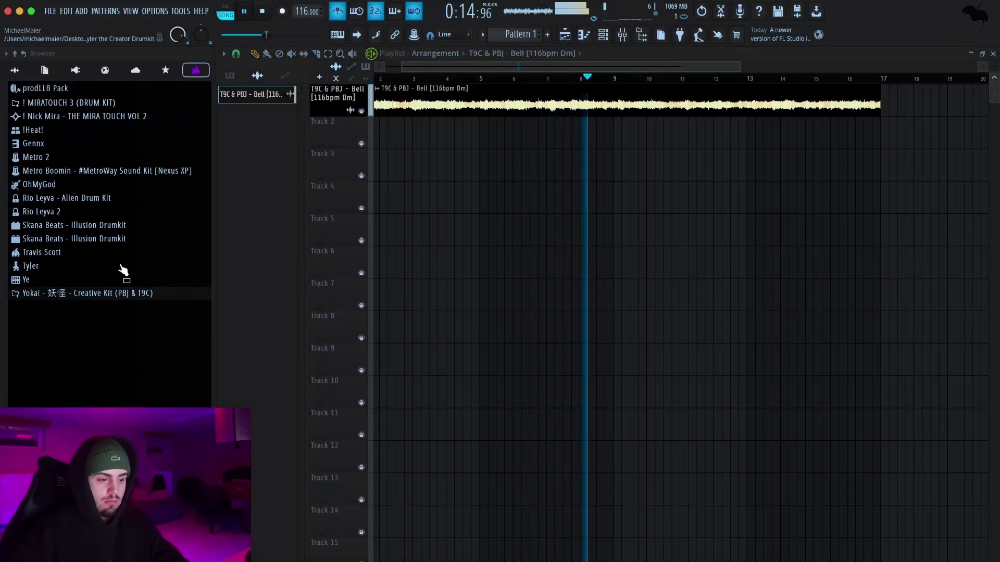
key(F6)
click(309, 102)
click(309, 113)
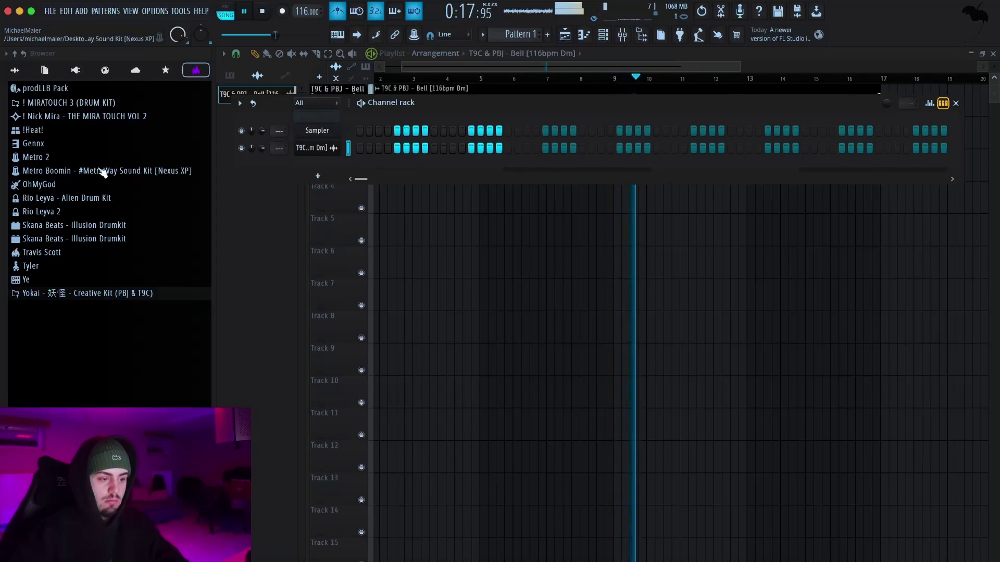
- Look through the Gennx kit's HiHats samples and collapse the kit in the browser
click(55, 144)
click(48, 213)
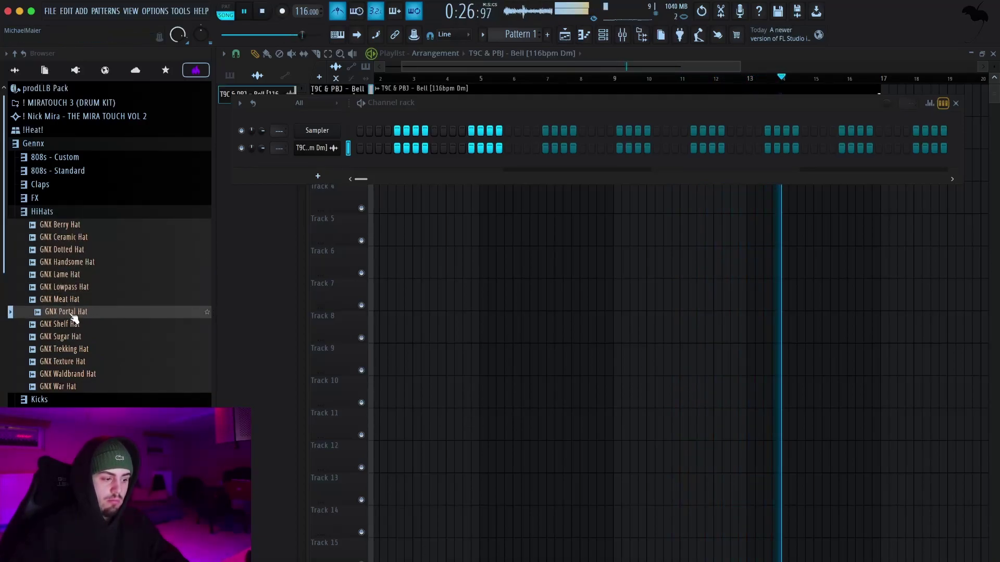
click(58, 211)
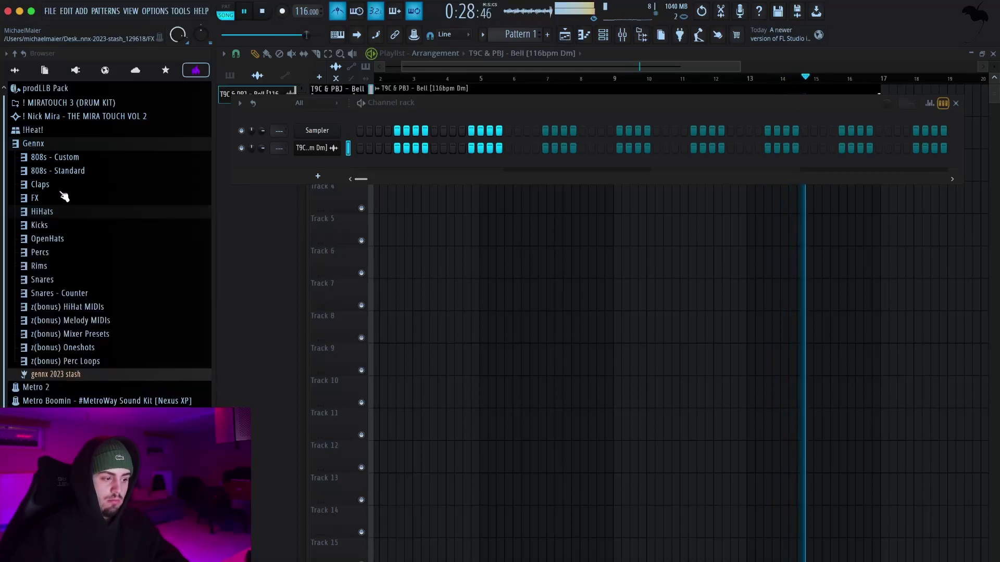
click(65, 143)
- Expand the HH folder under Hats in Nick Mira - THE MIRA TOUCH VOL 2 in the browser
click(67, 117)
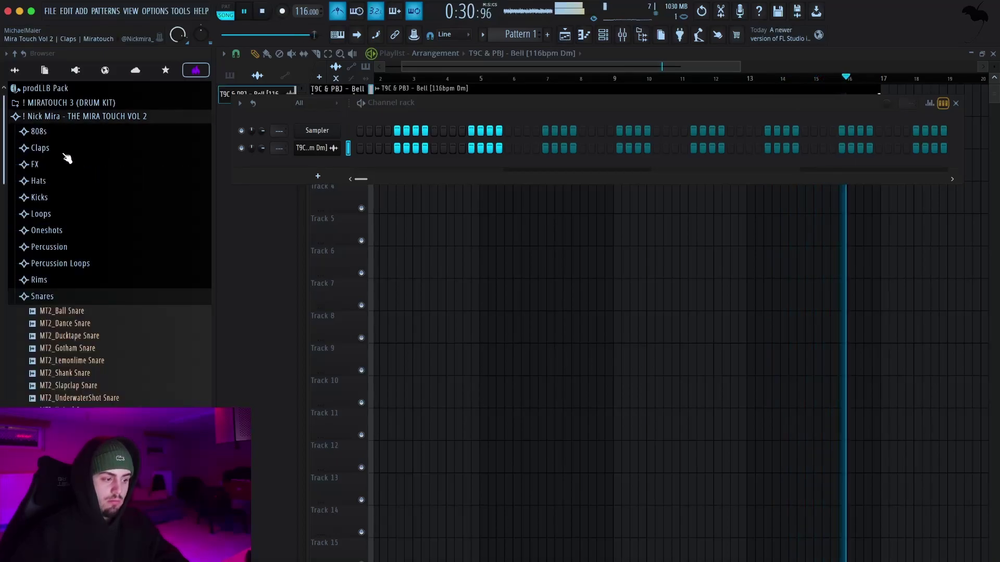
click(48, 182)
click(66, 212)
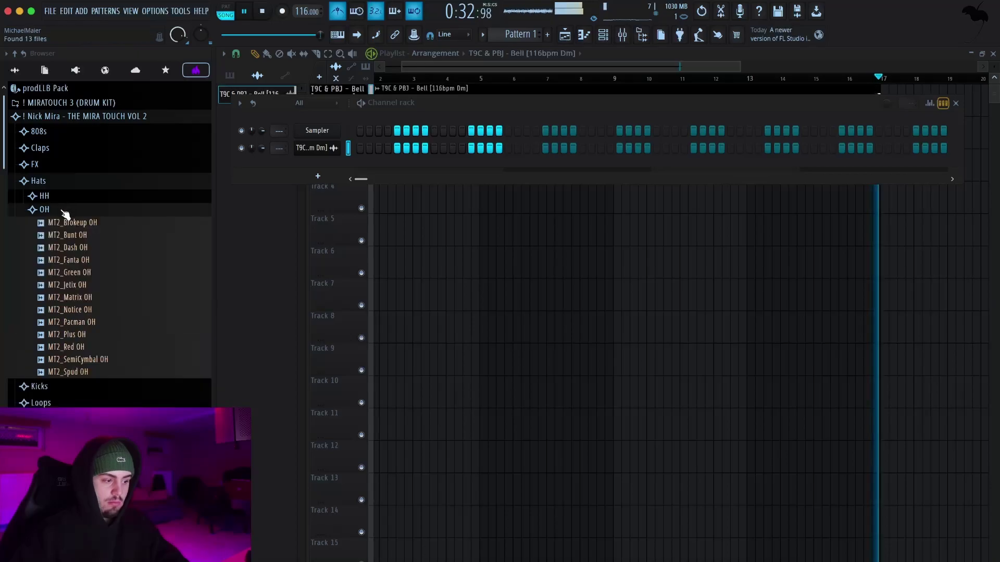
click(67, 197)
click(69, 201)
click(63, 197)
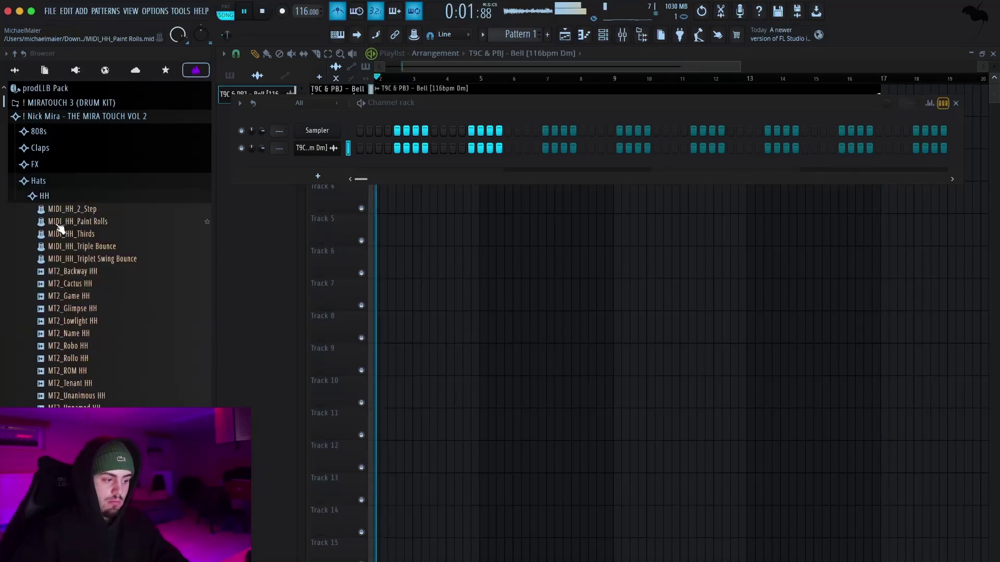
- Import MIDI_HH_Paint Rolls into the channel rack, audition hi-hat samples and load MT2_Glimpse HH onto the imported channel
drag(74, 221, 318, 156)
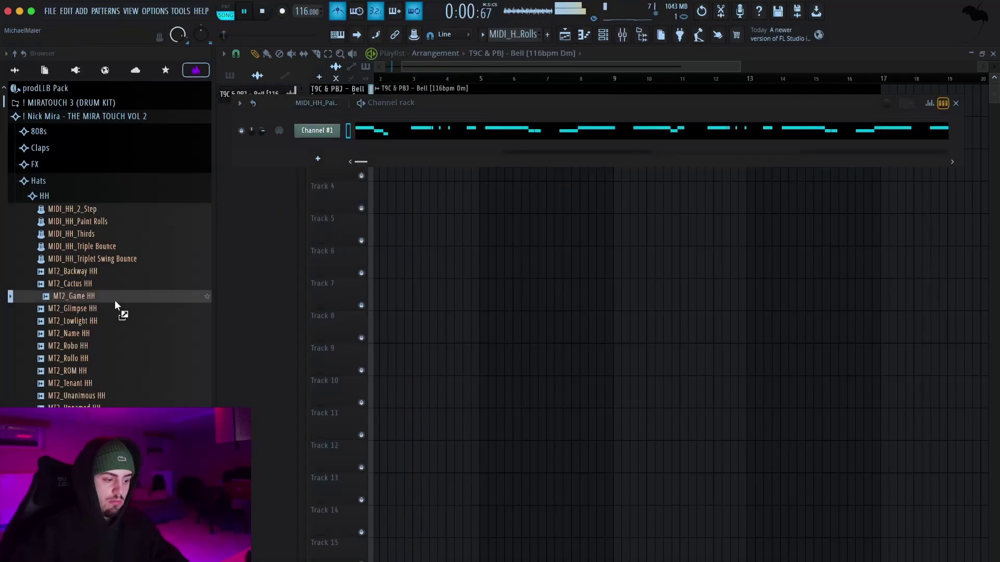
click(115, 308)
click(112, 322)
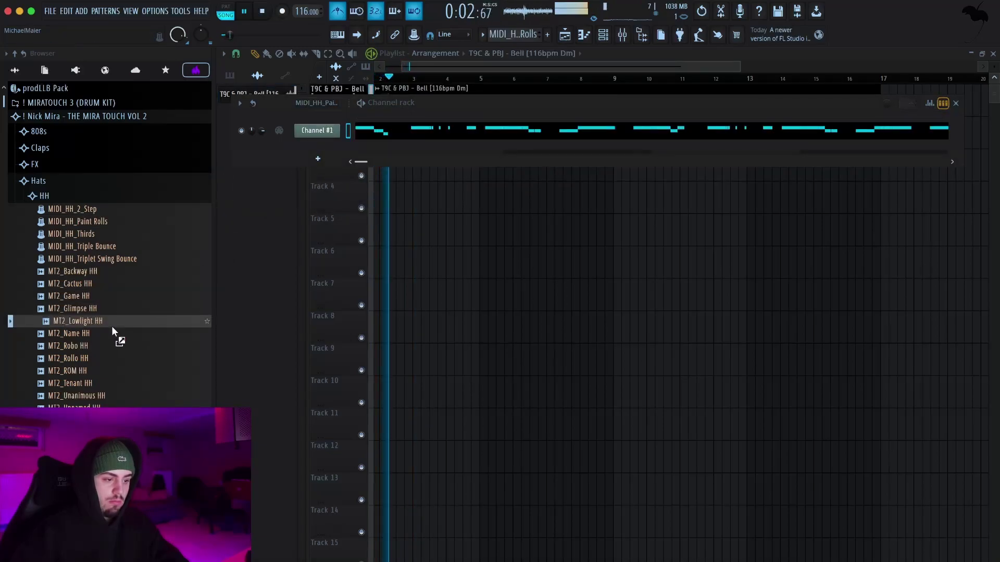
click(114, 304)
middle_click(114, 304)
- Play back the hi-hat pattern and switch playback from song mode to pattern mode
key(space)
key(space)
key(space)
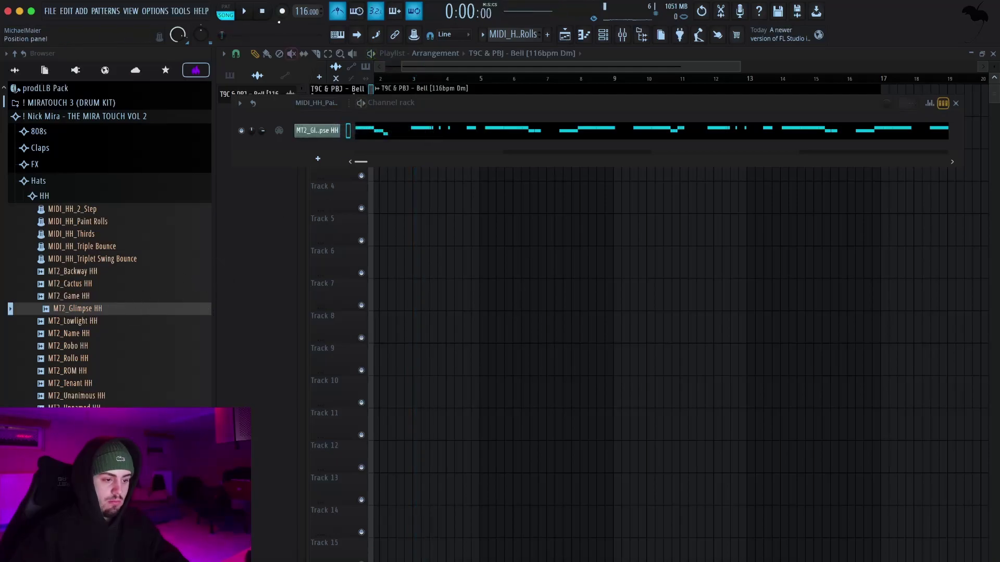
click(229, 13)
key(space)
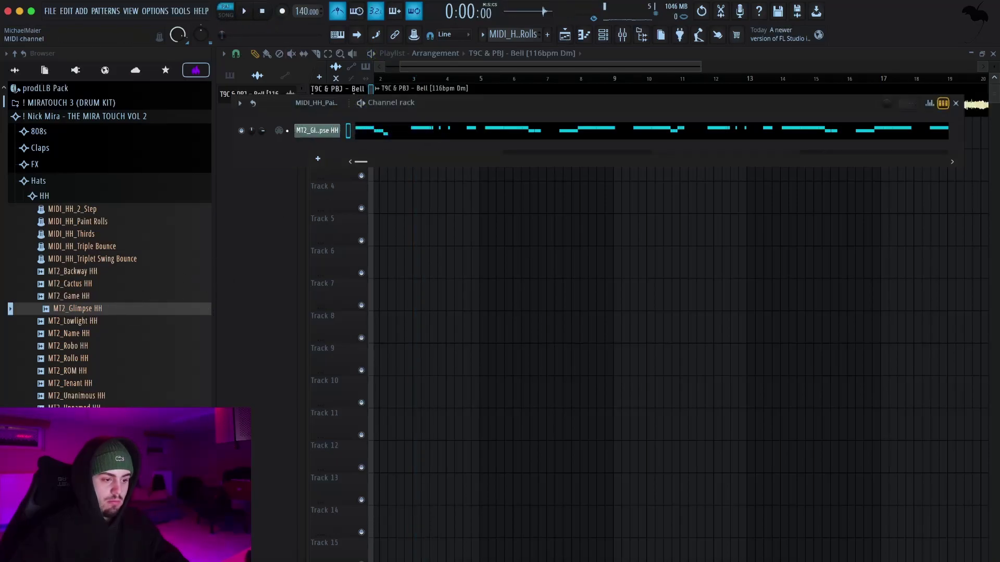
- Try to load MIDI_HH_Paint Rolls onto the MT2_Glimpse HH channel and bring the channel rack back into view
click(102, 210)
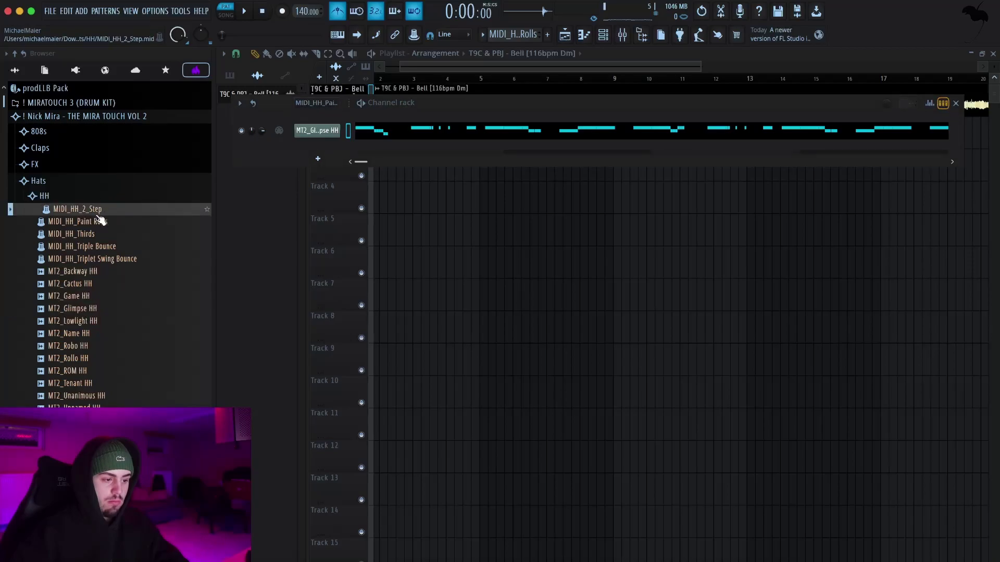
click(100, 221)
drag(100, 223, 326, 137)
key(F6)
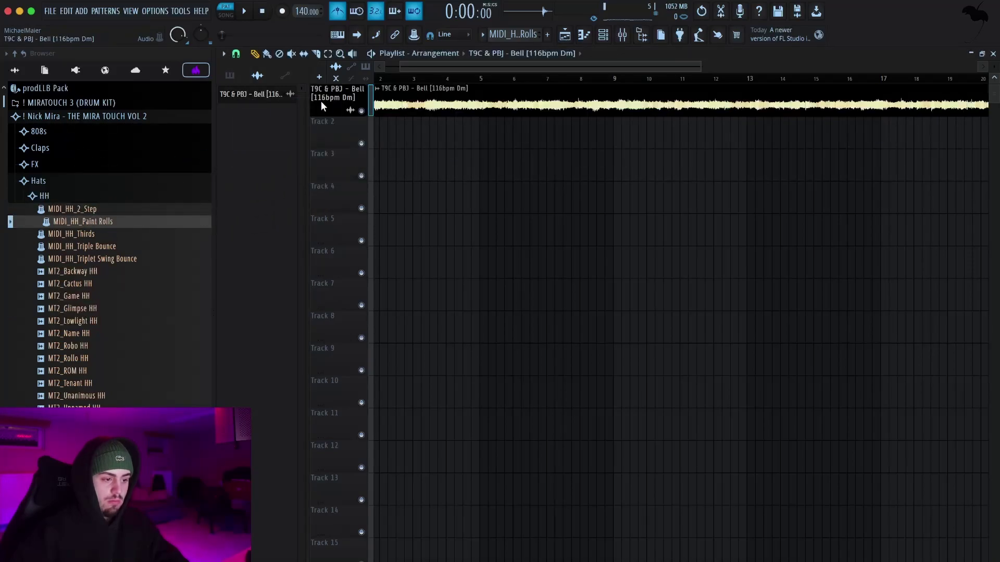
click(603, 35)
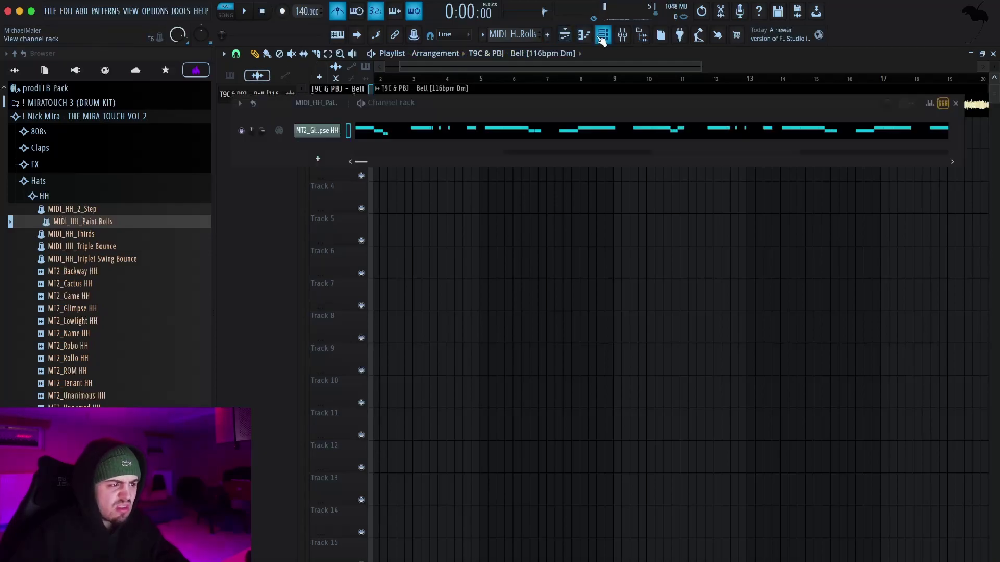
- Show all channels in the channel rack and delete the MT2_Glimpse HH channel
click(331, 103)
click(299, 115)
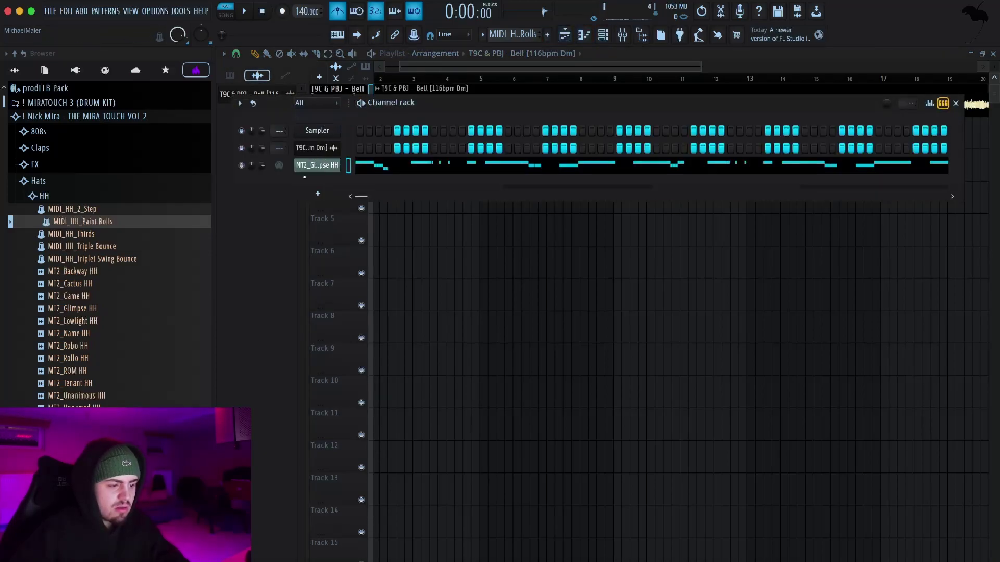
right_click(312, 166)
click(359, 289)
drag(107, 225, 301, 165)
right_click(318, 134)
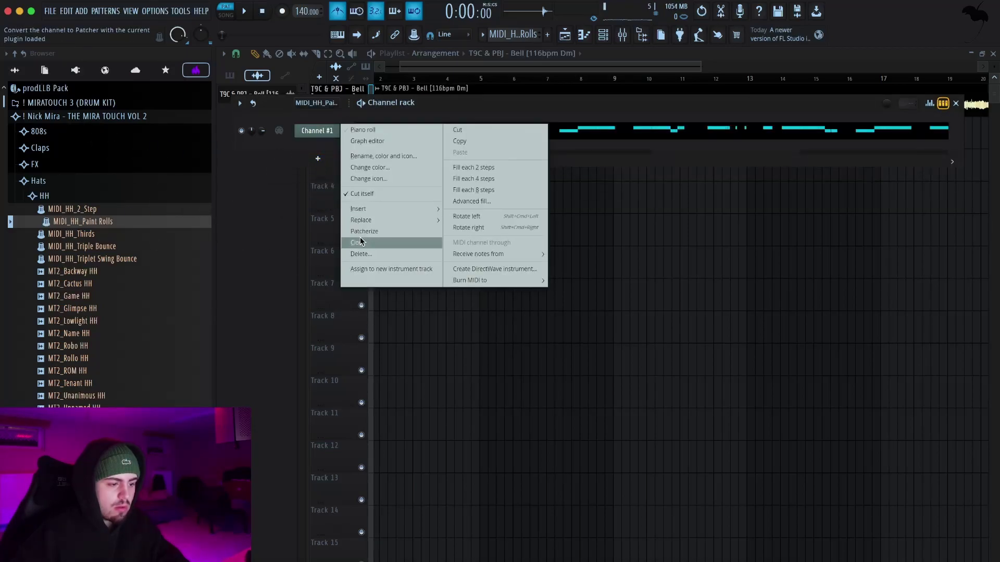
click(383, 254)
- Audition the Glimpse, Game and Cactus hi-hats and add MT2_Game HH as a new channel in the channel rack
click(98, 309)
click(96, 296)
click(100, 286)
click(101, 296)
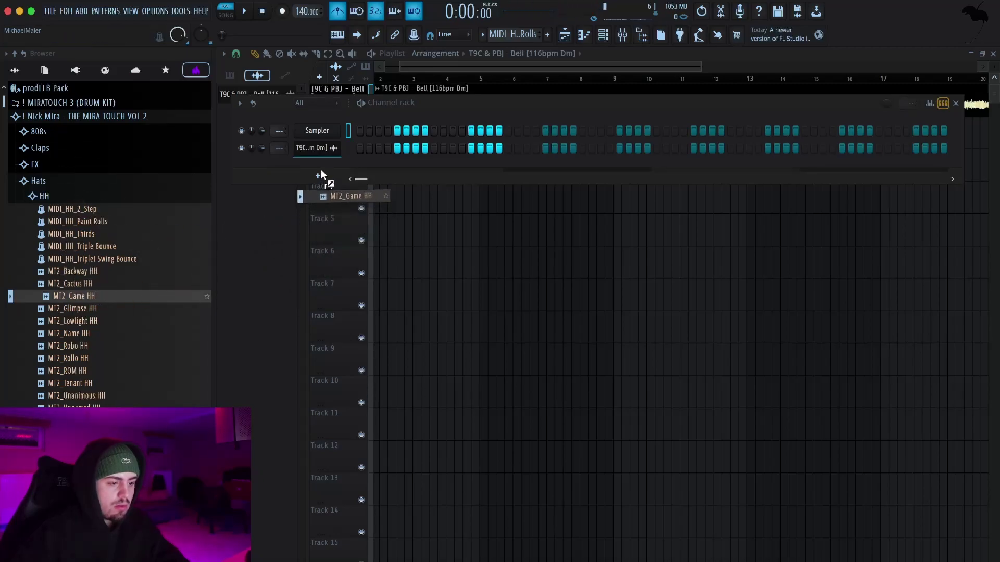
drag(321, 173, 321, 175)
- Load MIDI_HH_Paint Rolls onto the MT2_Game HH channel and play the pattern
click(101, 236)
key(Up)
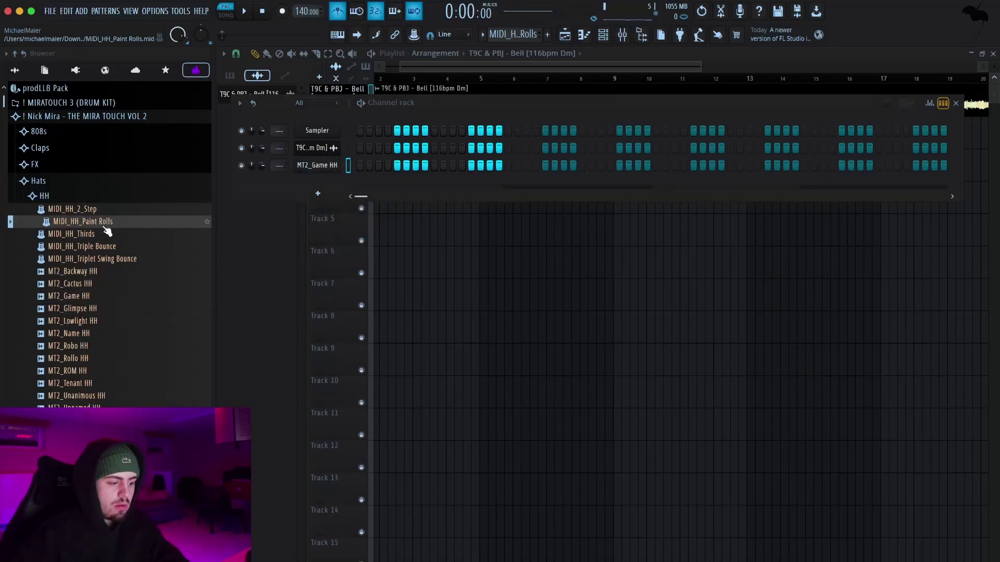
drag(325, 168, 326, 165)
key(space)
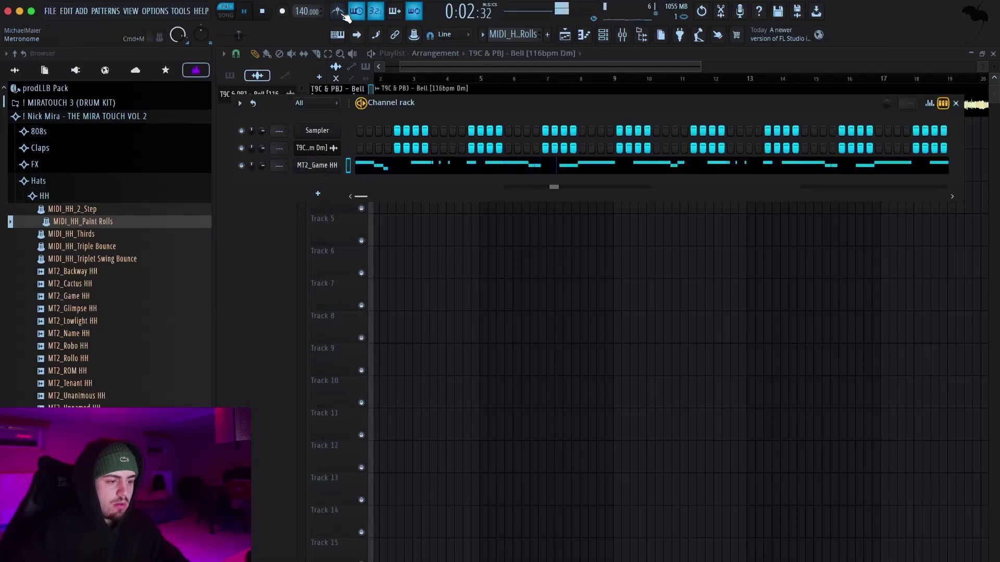
- Close the channel rack and place the MIDI_HH_Paint Rolls pattern on Track 2 at bar 1
click(957, 103)
click(244, 75)
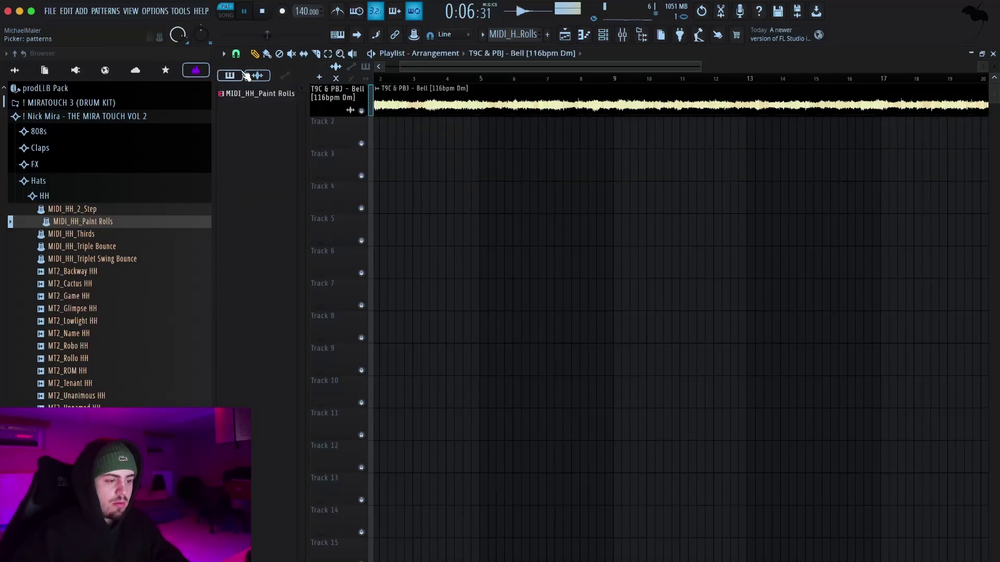
drag(277, 101, 397, 138)
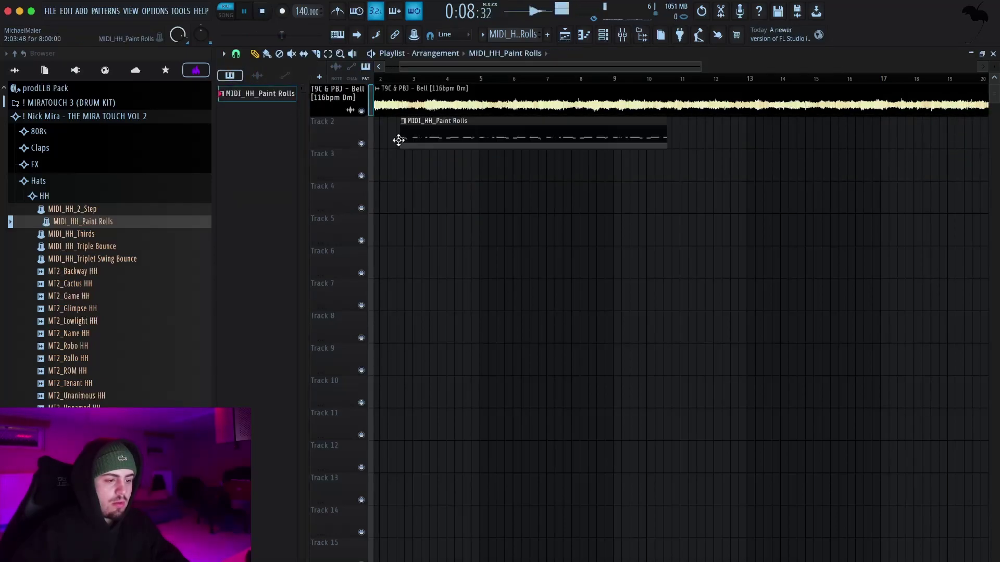
scroll(442, 197, down, 4)
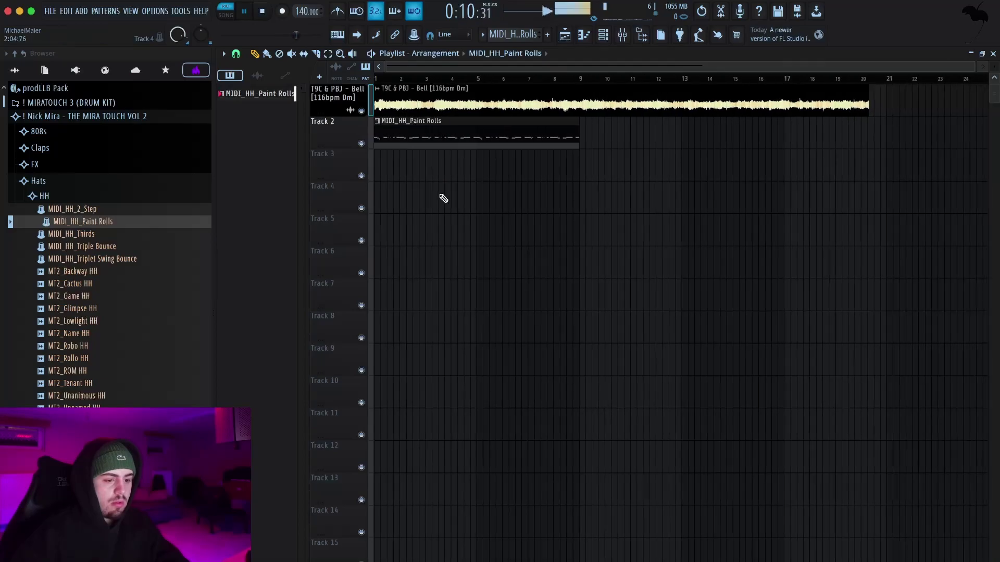
- Duplicate the MIDI_HH_Paint Rolls clip twice along Track 2, at bars 9 and 17
super+click(435, 140)
key(super+b)
key(super+b)
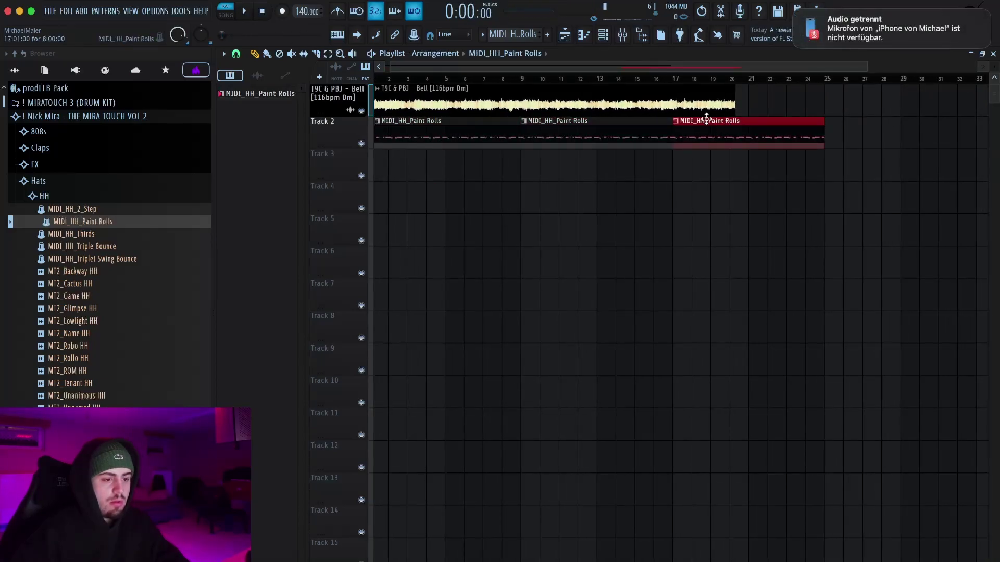
- Set the tempo to 116 BPM and delete the surplus Paint Rolls clip at bar 17 on Track 2
drag(302, 11, 302, 26)
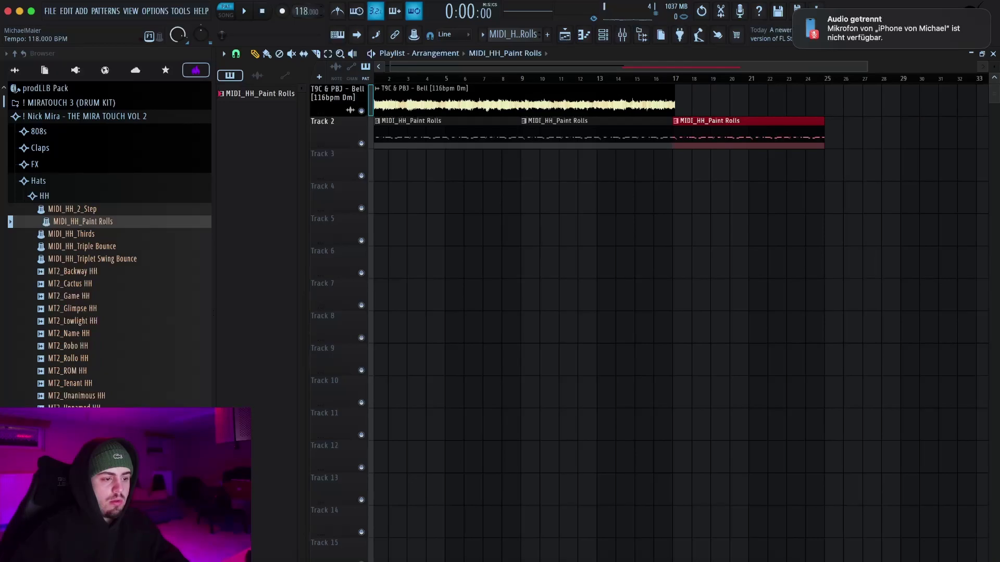
right_click(707, 144)
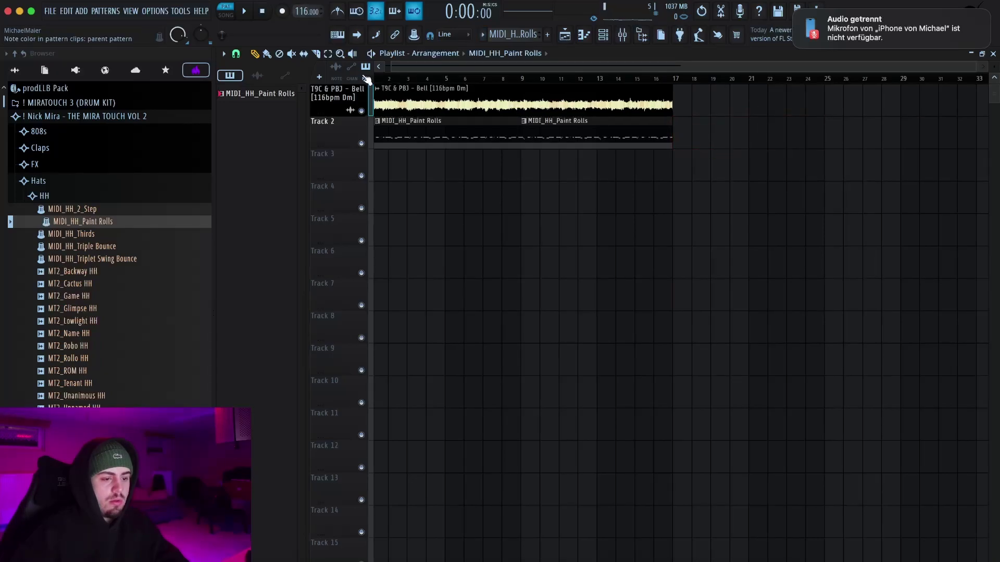
scroll(648, 125, up, 3)
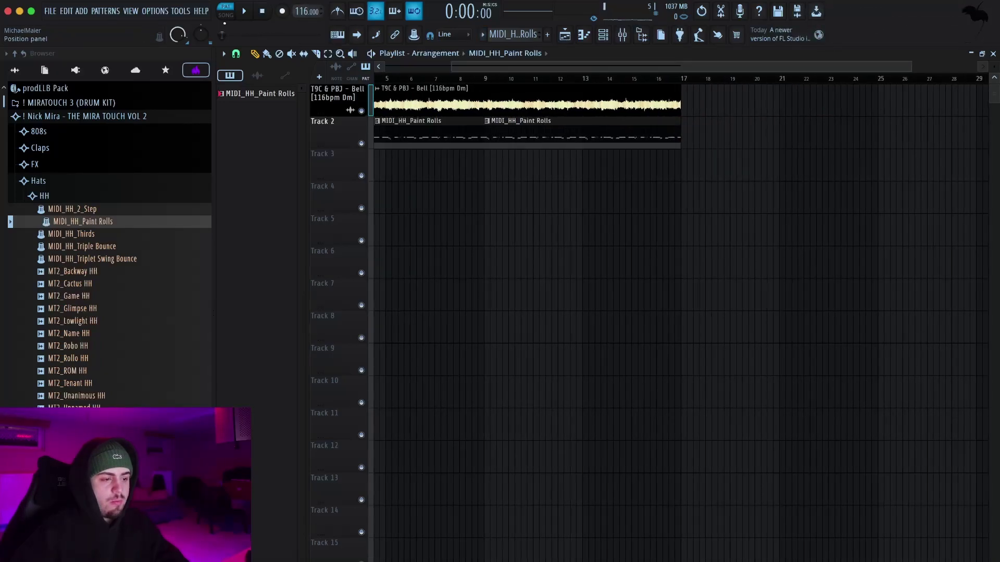
- Play the arrangement in song mode and delete the two remaining Paint Rolls clips from Track 2
key(space)
key(space)
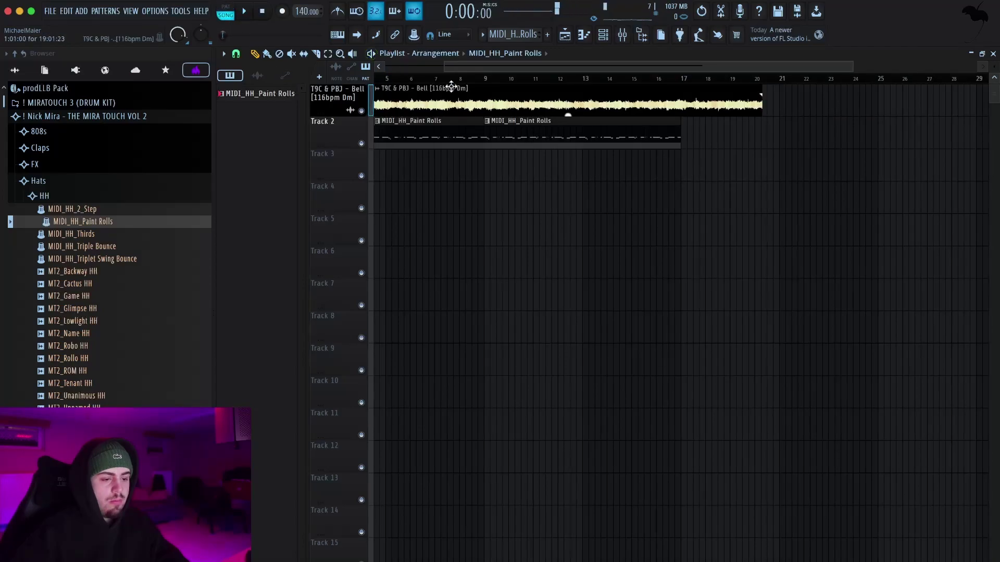
right_click(418, 127)
right_click(665, 138)
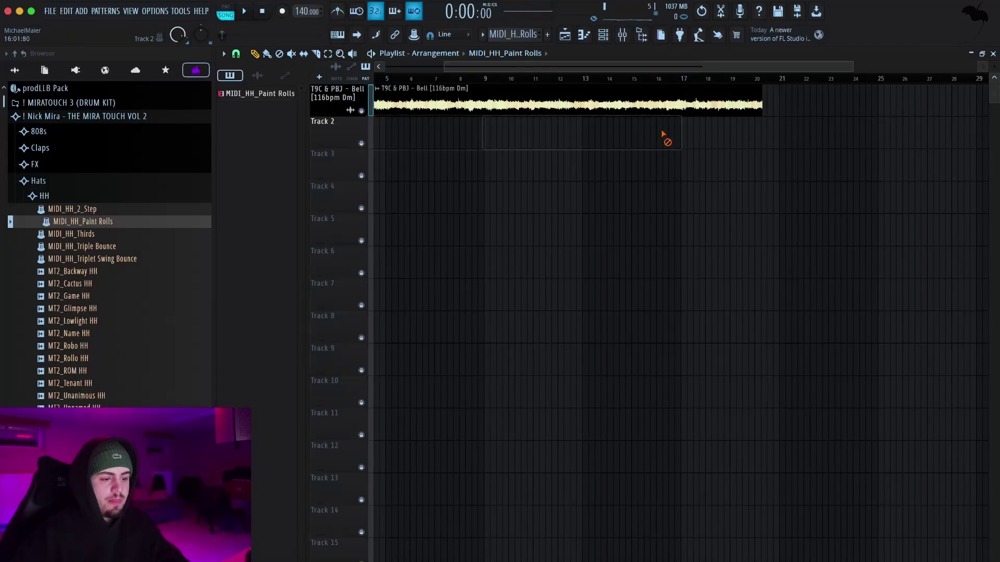
- Undo the Paint Rolls clip deletions and the tempo change
key(ctrl+z)
key(ctrl+z)
key(ctrl+z)
key(ctrl+z)
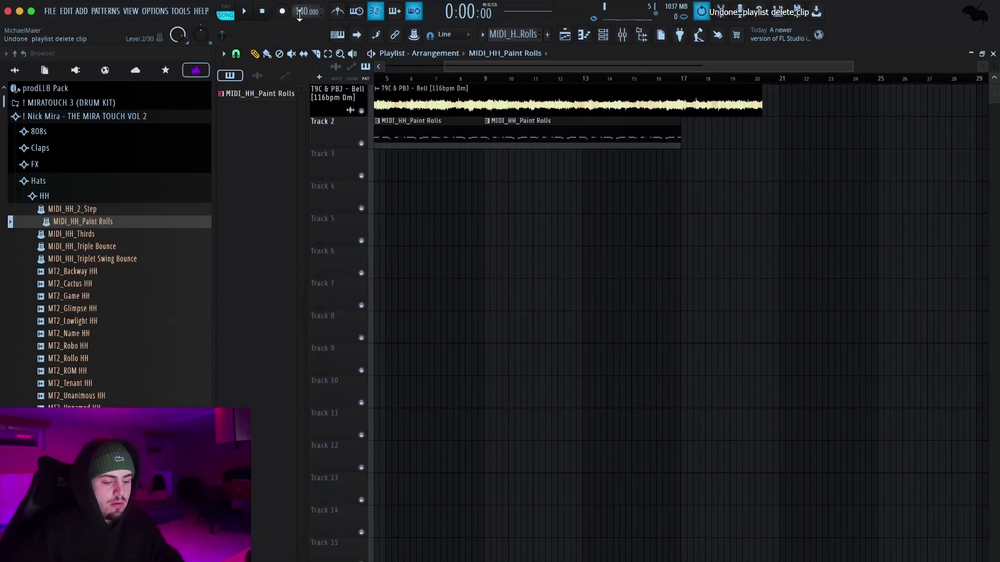
key(ctrl+z)
key(ctrl+z)
key(ctrl+z)
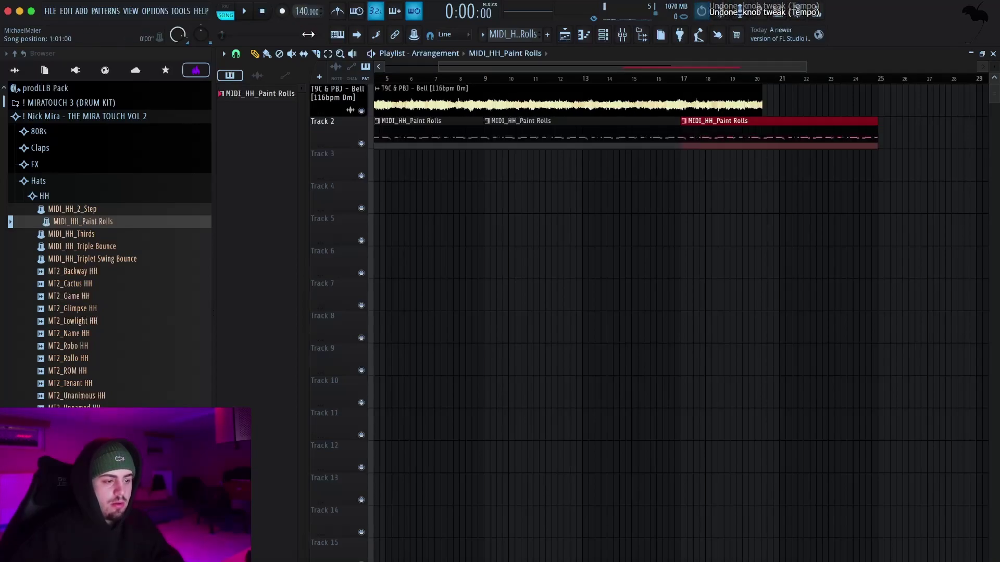
- Undo the Paint Rolls clip placement and the hi-hat MIDI import, and close the Channel #1 window
key(ctrl+z)
key(ctrl+z)
key(ctrl+z)
key(ctrl+z)
key(ctrl+z)
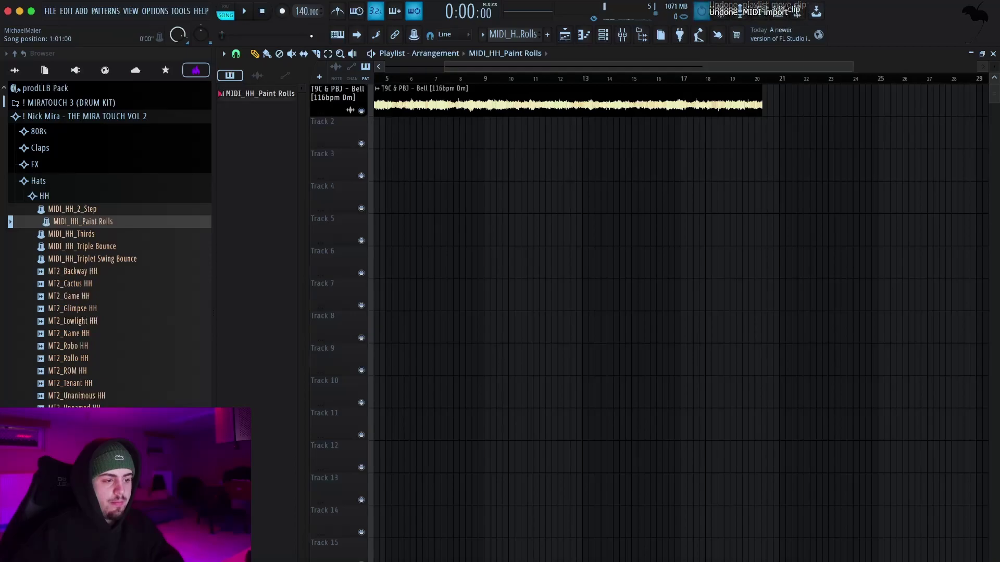
key(ctrl+z)
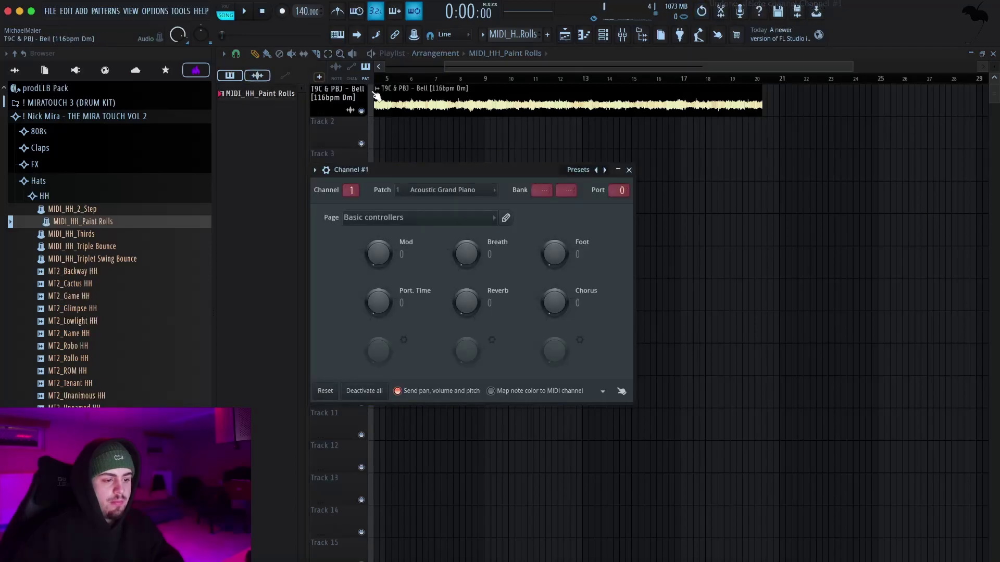
click(628, 171)
click(618, 170)
click(628, 170)
- Try to delete the Bell [116bpm Dm] audio clip from the project
right_click(261, 93)
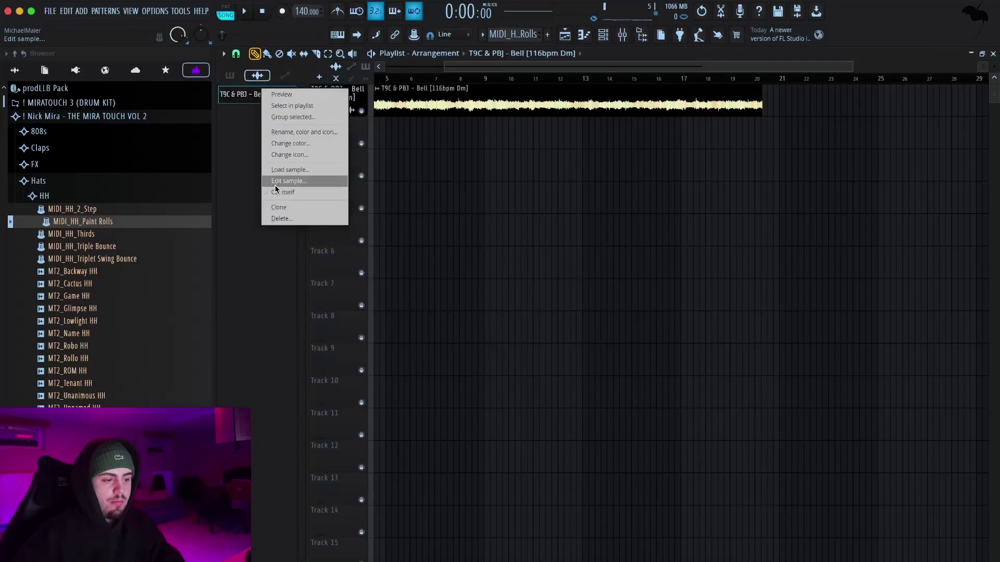
click(288, 213)
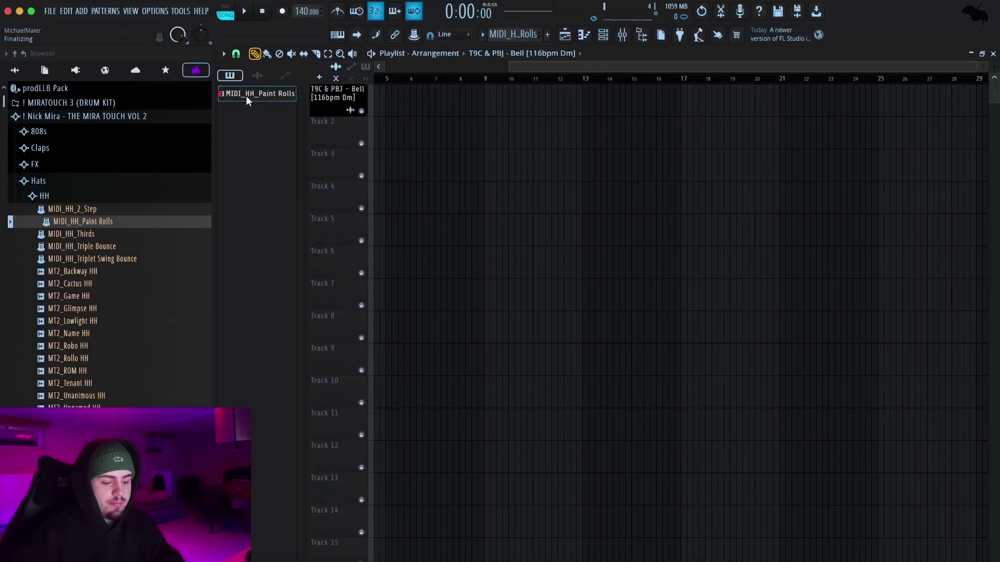
- Delete the MIDI_HH_Paint Rolls pattern and set the tempo to 116 BPM
right_click(248, 96)
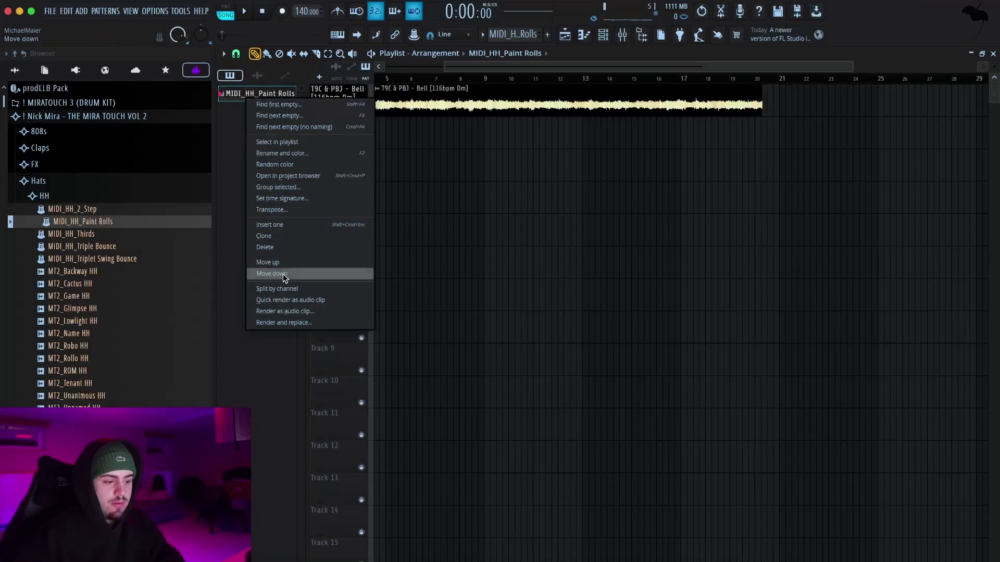
click(280, 246)
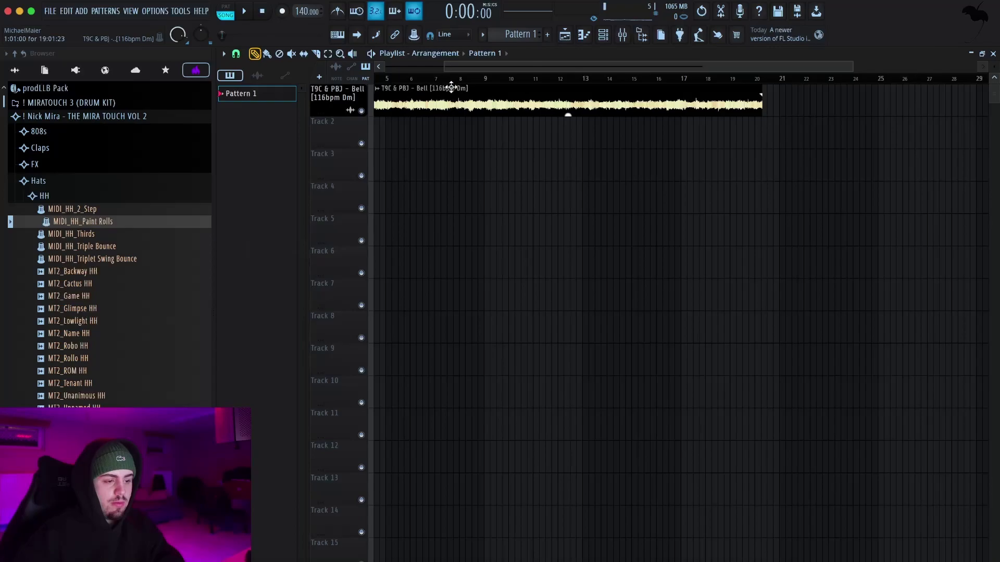
drag(307, 12, 308, 24)
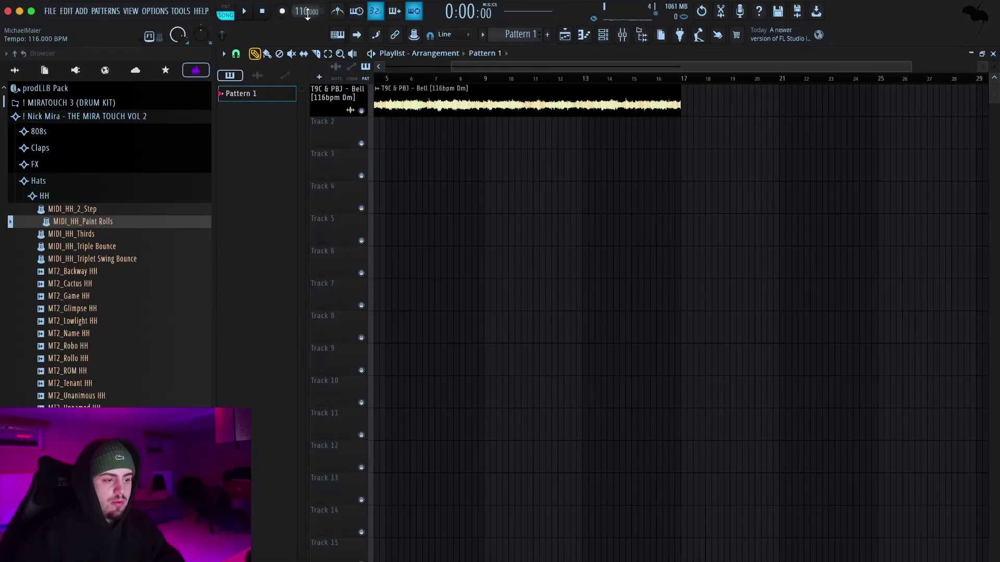
- Audition the closed hi-hat samples in the kit's HH folder against the playing Bell loop, with the Channel rack open
key(space)
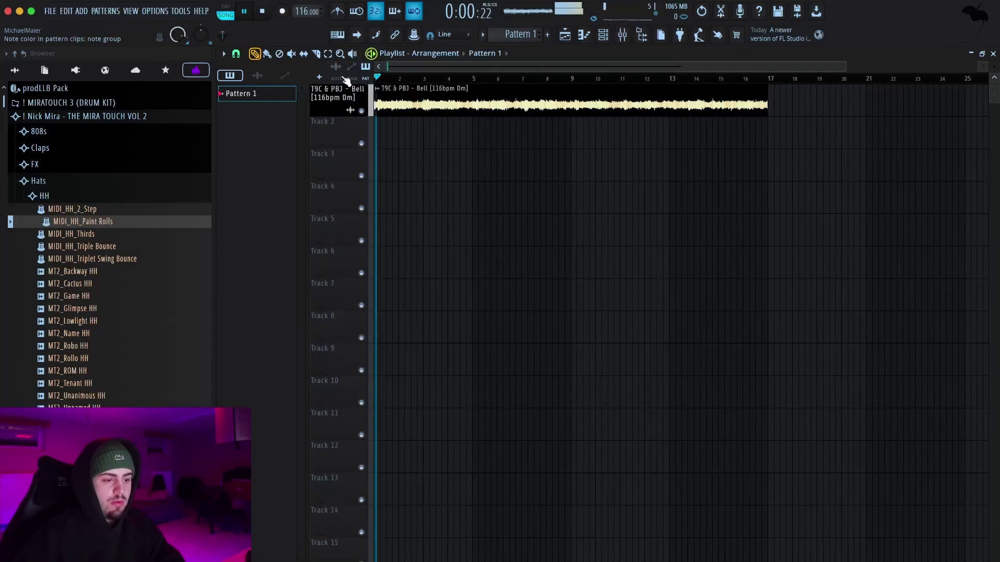
click(57, 247)
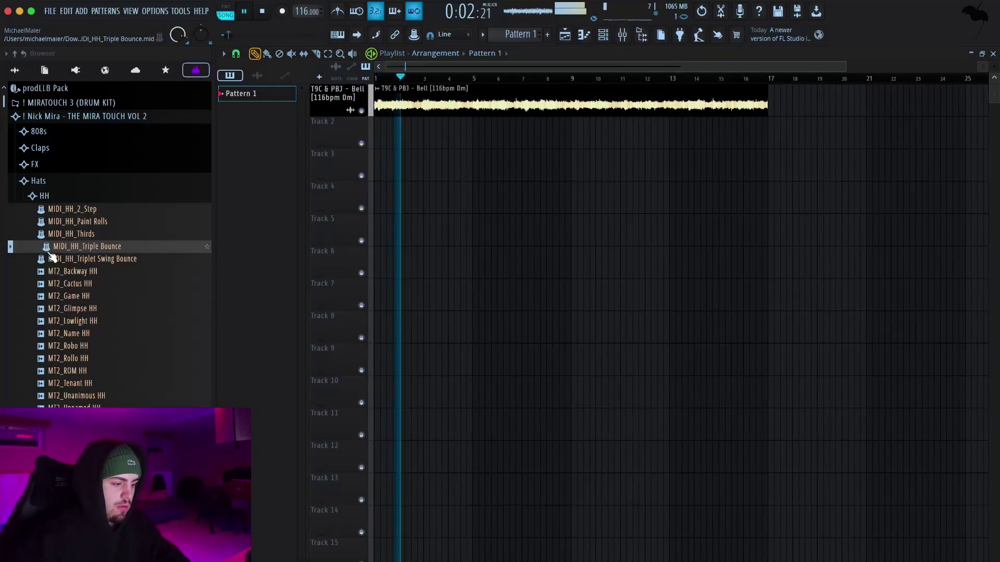
click(59, 272)
click(57, 283)
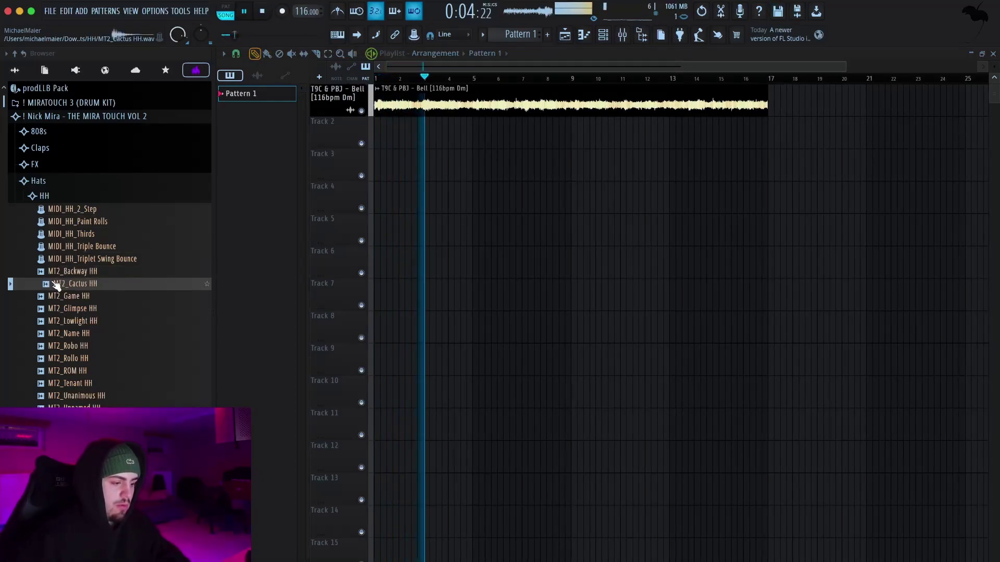
click(603, 35)
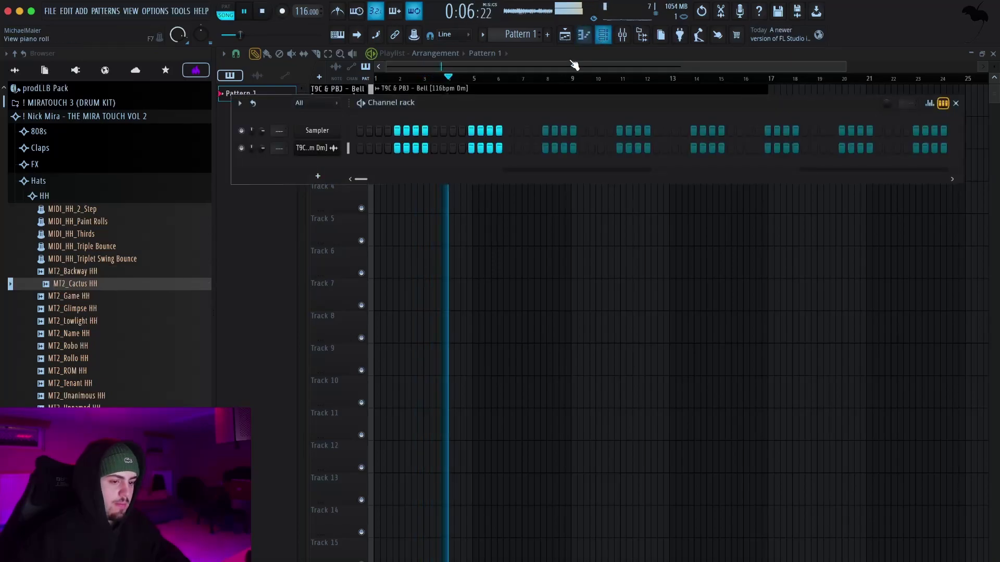
click(77, 321)
click(77, 335)
click(78, 360)
click(81, 386)
click(82, 411)
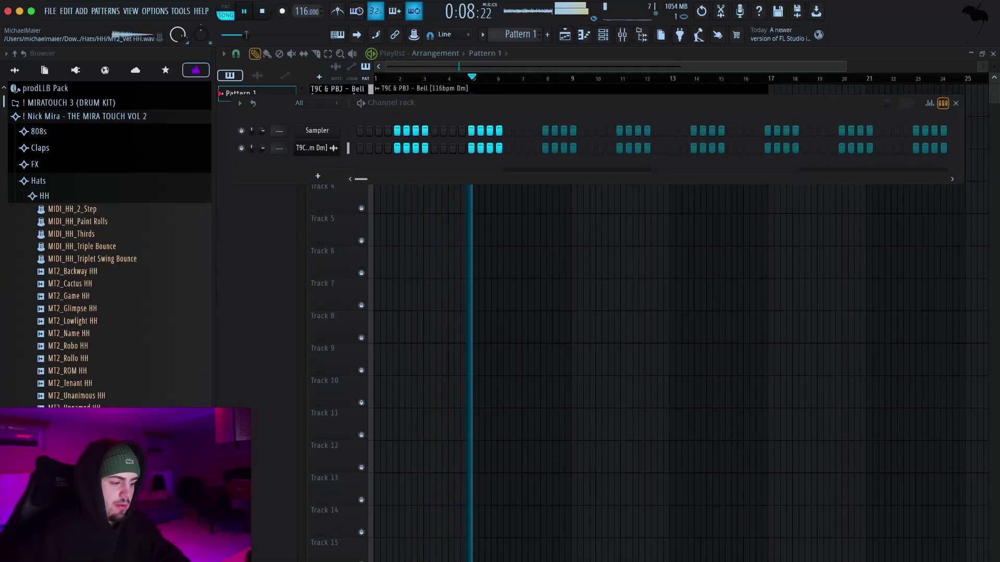
click(82, 388)
click(84, 396)
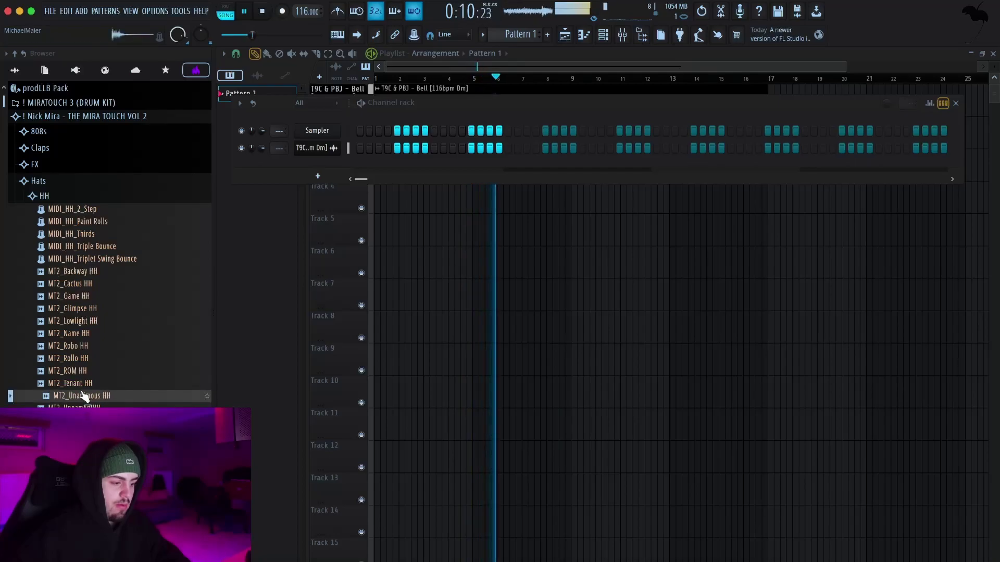
click(82, 387)
click(81, 375)
click(79, 347)
click(81, 371)
click(78, 334)
click(81, 309)
click(78, 322)
click(80, 310)
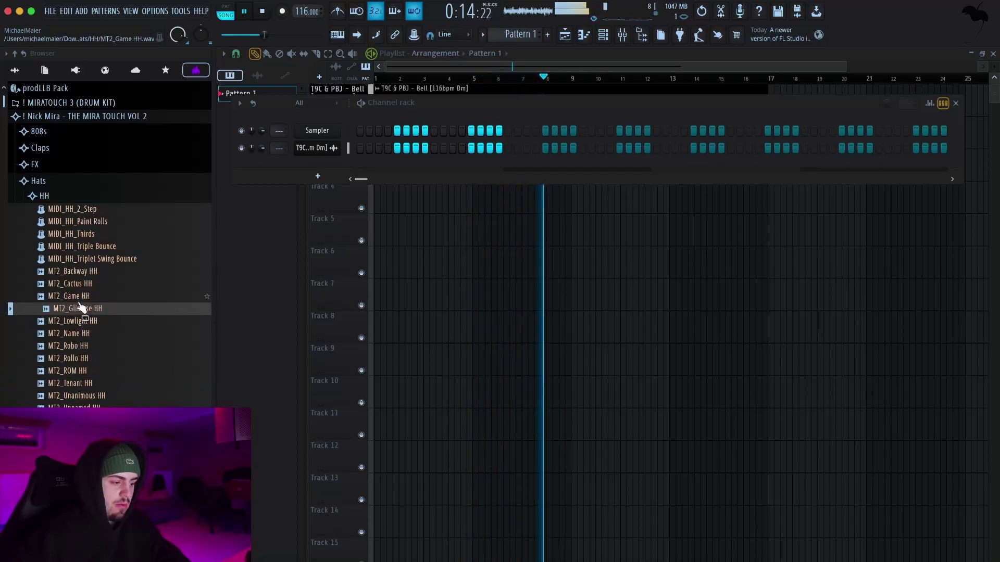
click(79, 298)
key(space)
click(83, 286)
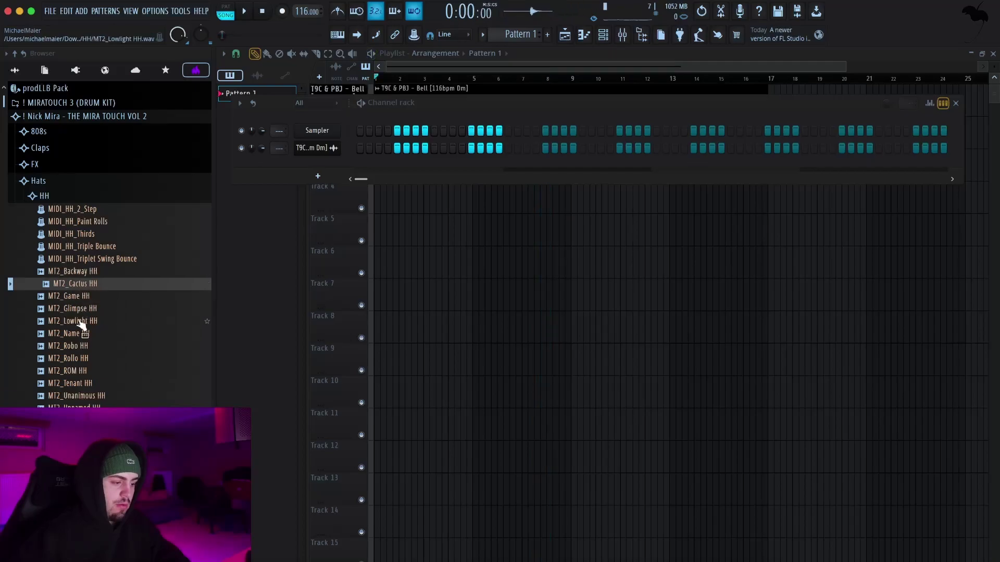
- Audition more HH samples and add MT2_Tenant HH as a new channel below the Bell sample
click(95, 197)
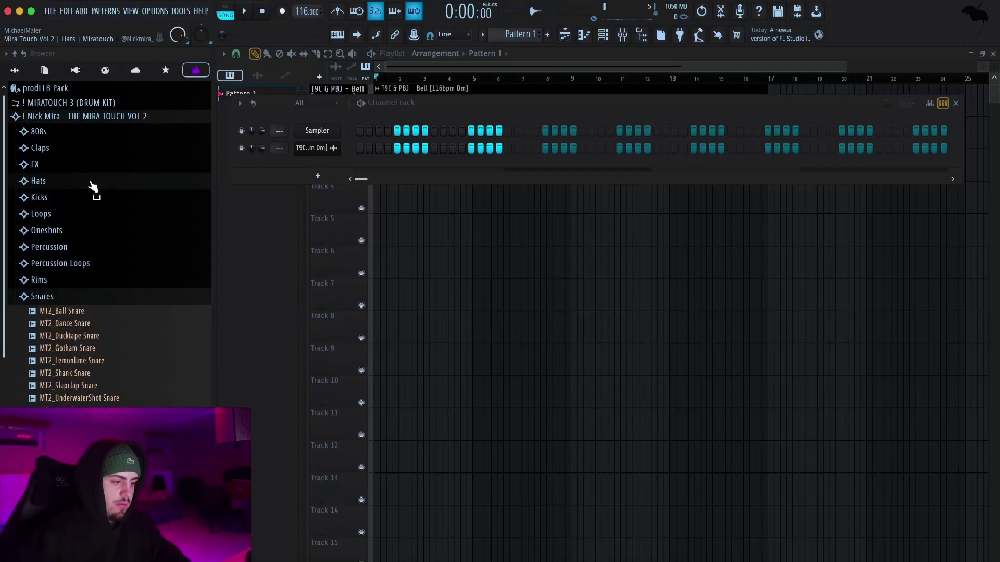
click(89, 197)
click(73, 260)
click(82, 322)
click(79, 346)
click(78, 359)
click(81, 384)
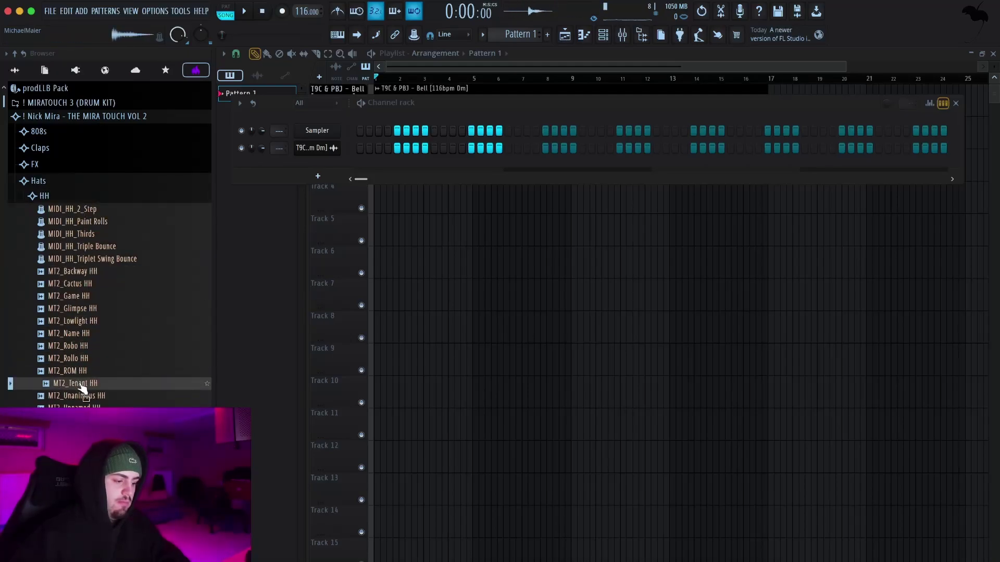
drag(328, 164, 328, 166)
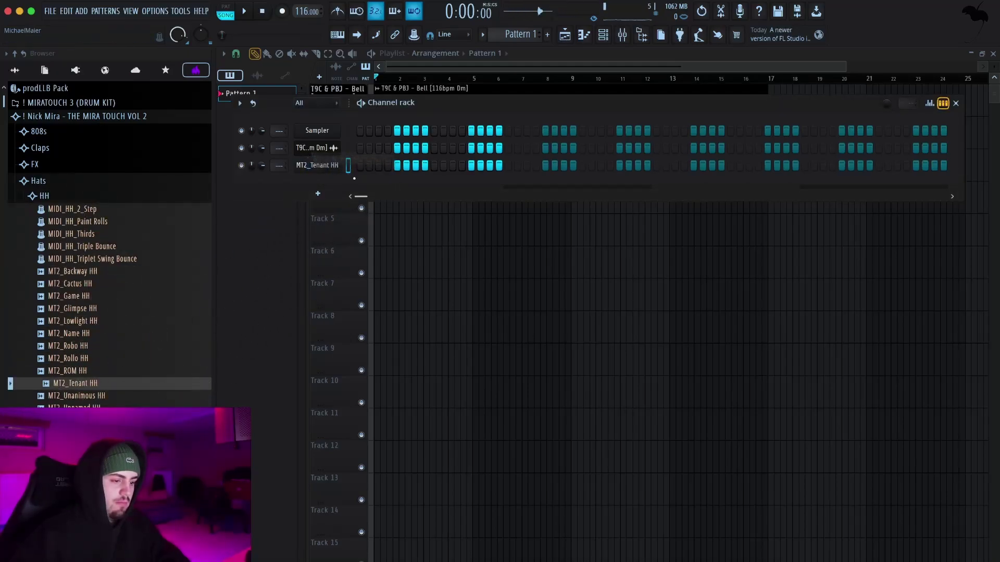
- Fill the MT2_Tenant HH channel with a hit every 2 steps
click(934, 166)
right_click(329, 169)
click(451, 202)
- Place Pattern 1 at bar 1 of Track 2 and duplicate it three times so it spans the Bell clip
click(412, 218)
right_click(436, 216)
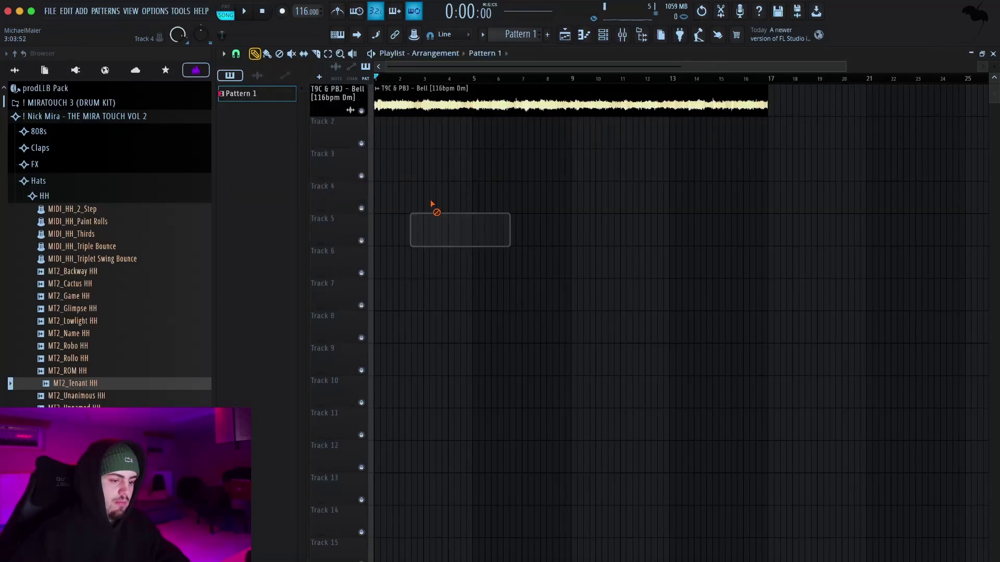
click(390, 126)
key(super+space)
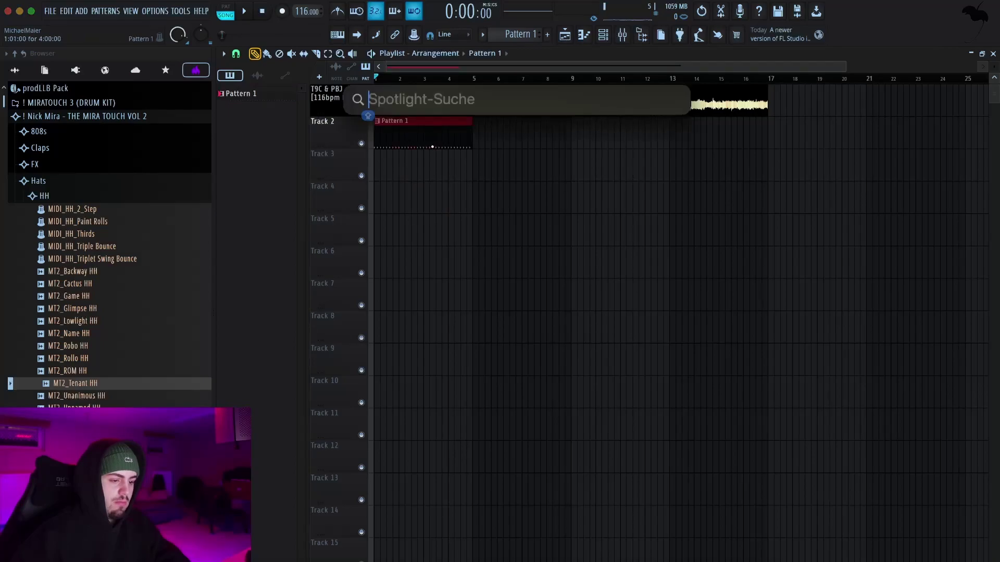
click(299, 176)
key(super+b)
key(super+b)
key(super+b)
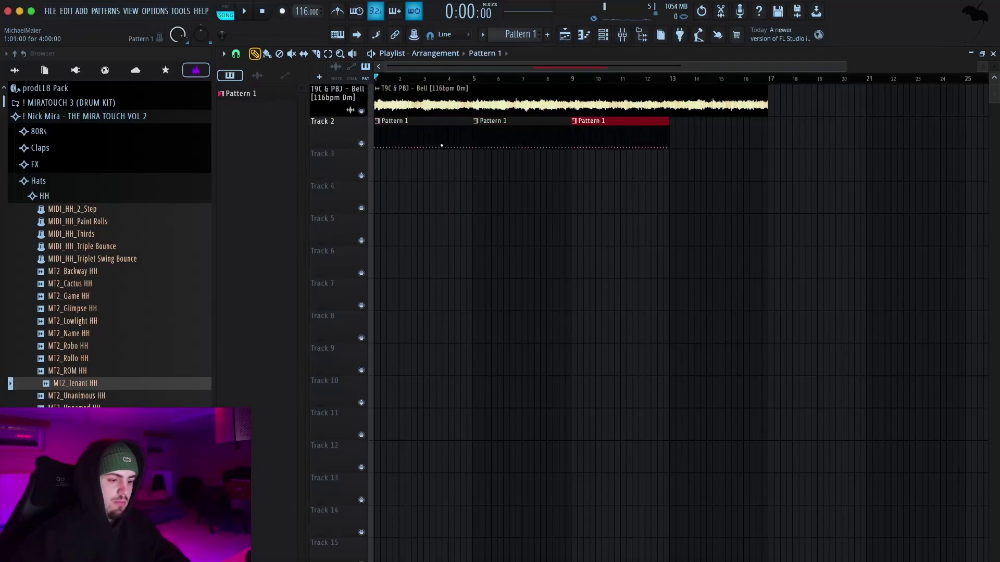
- During playback, reapply the 2-step fill to the MT2_Tenant HH channel and check its sampler settings
key(space)
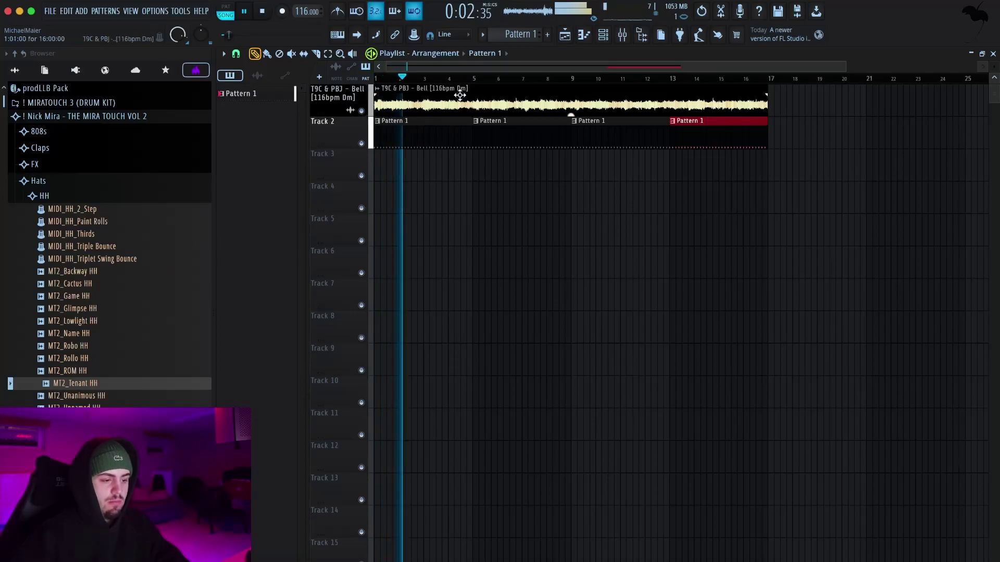
key(F6)
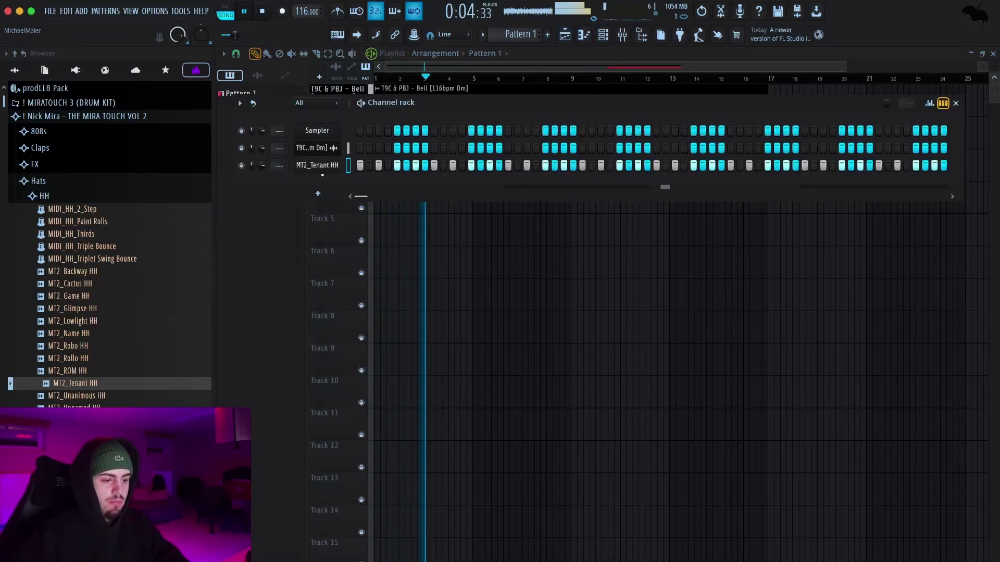
click(328, 166)
click(538, 81)
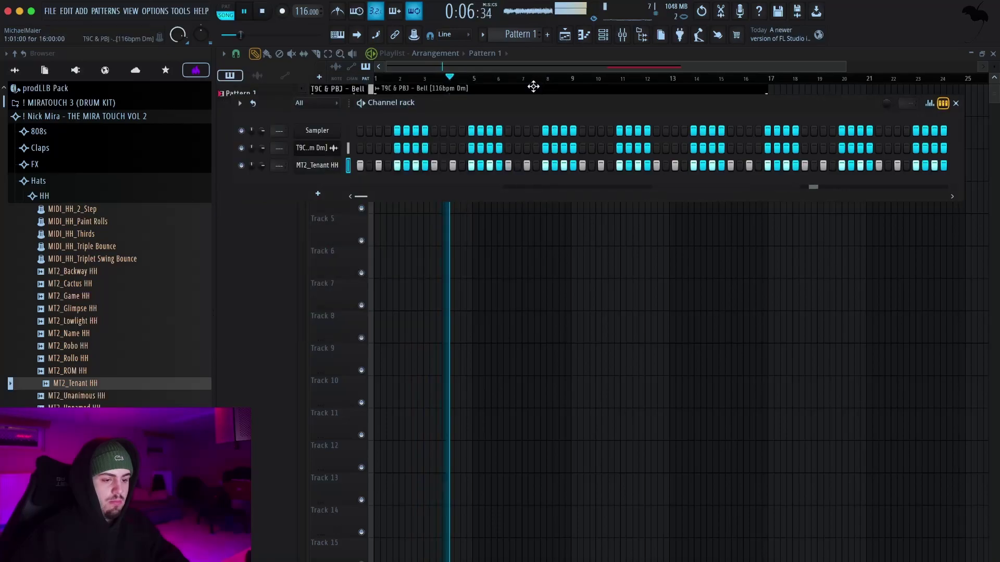
right_click(333, 165)
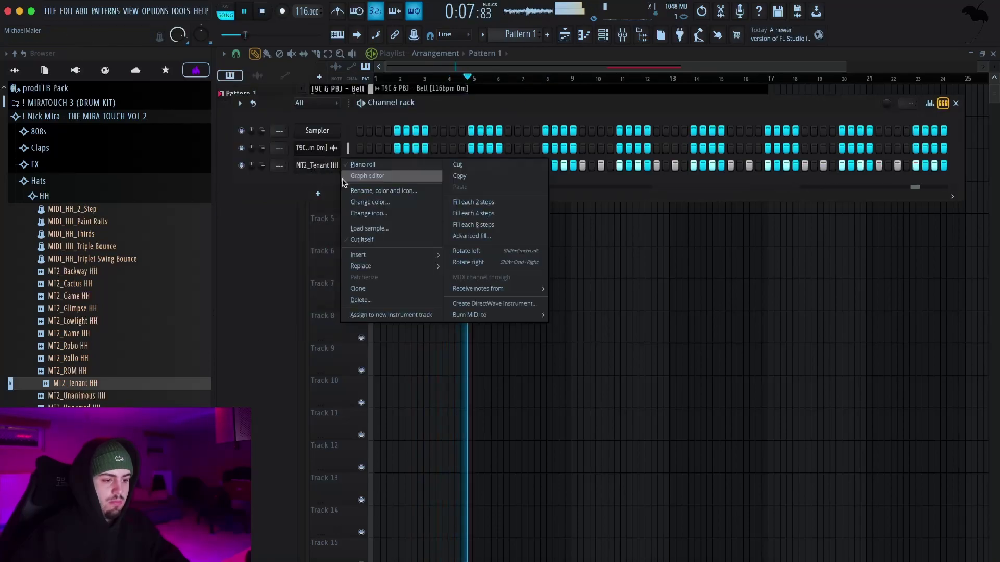
click(455, 204)
click(314, 167)
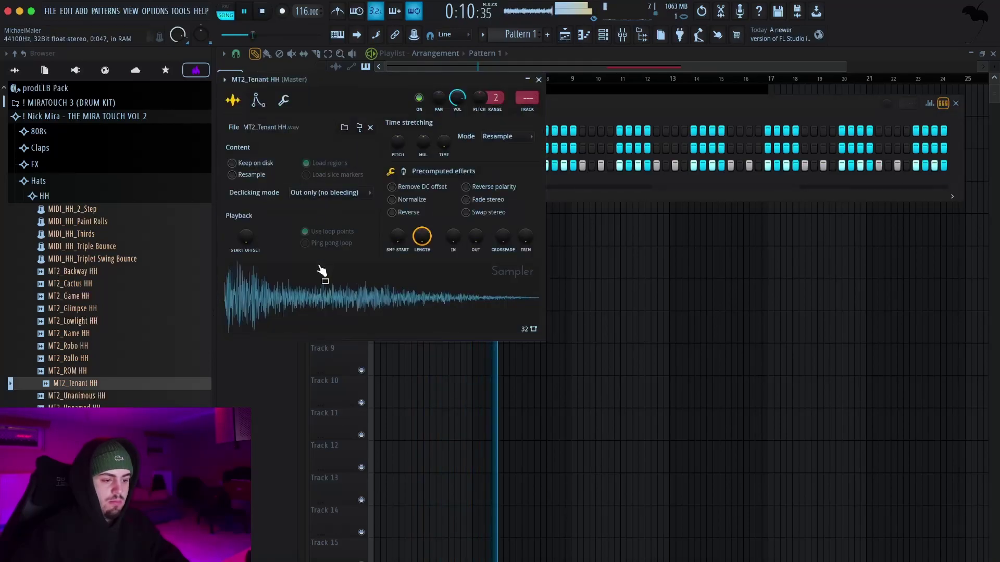
click(538, 79)
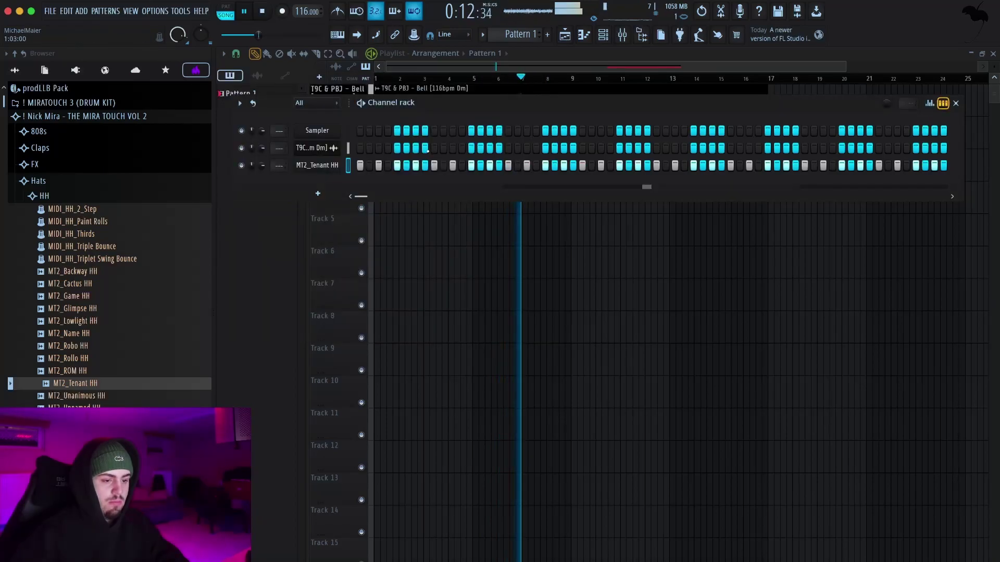
- Rotate the MT2_Tenant HH steps one step left and stop playback
right_click(334, 166)
click(493, 251)
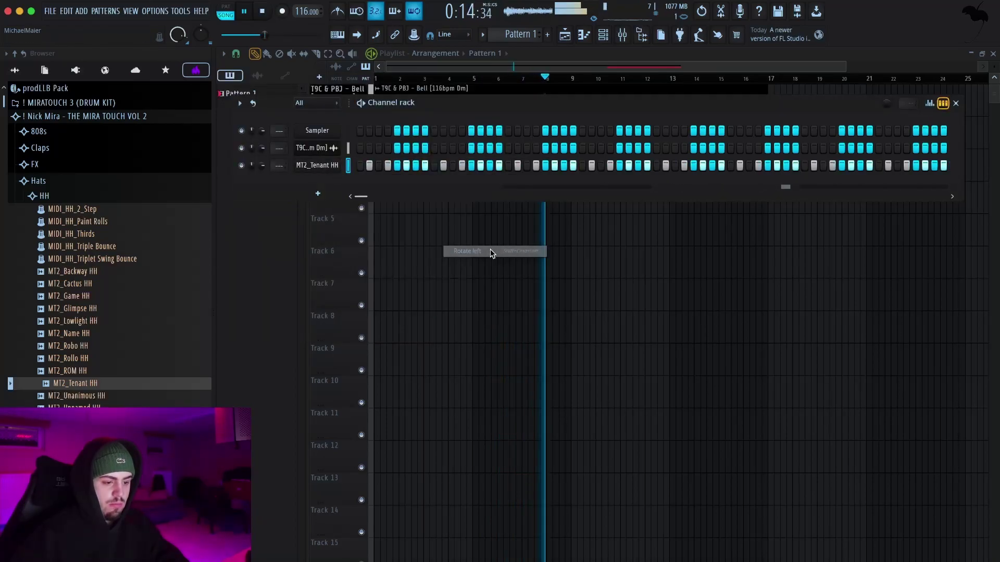
key(space)
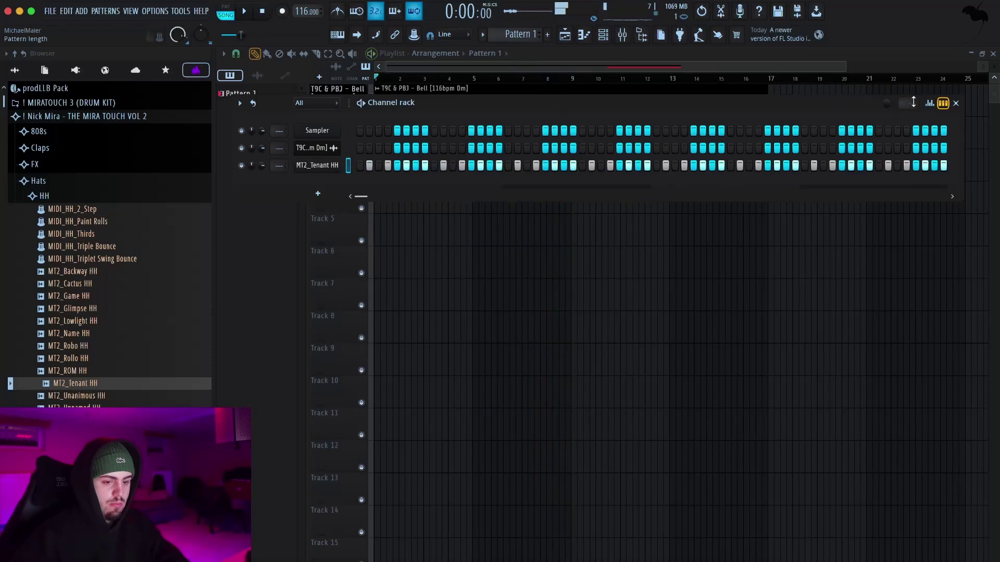
- Swap the hi-hat channel's sample during playback, trying MT2_Game HH and MT2_Cactus HH before settling on MT2_Vet HH
click(85, 320)
click(86, 312)
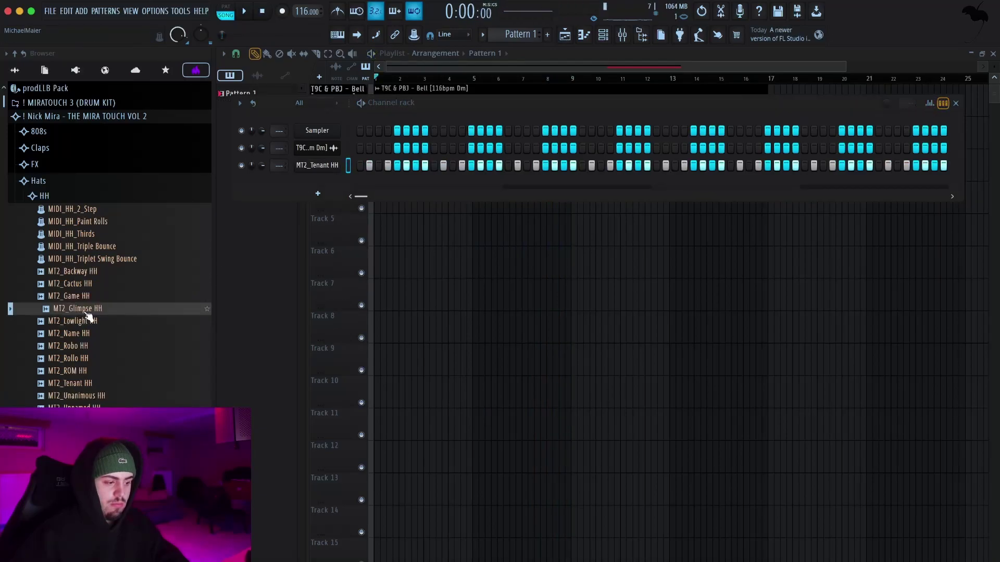
key(space)
click(86, 297)
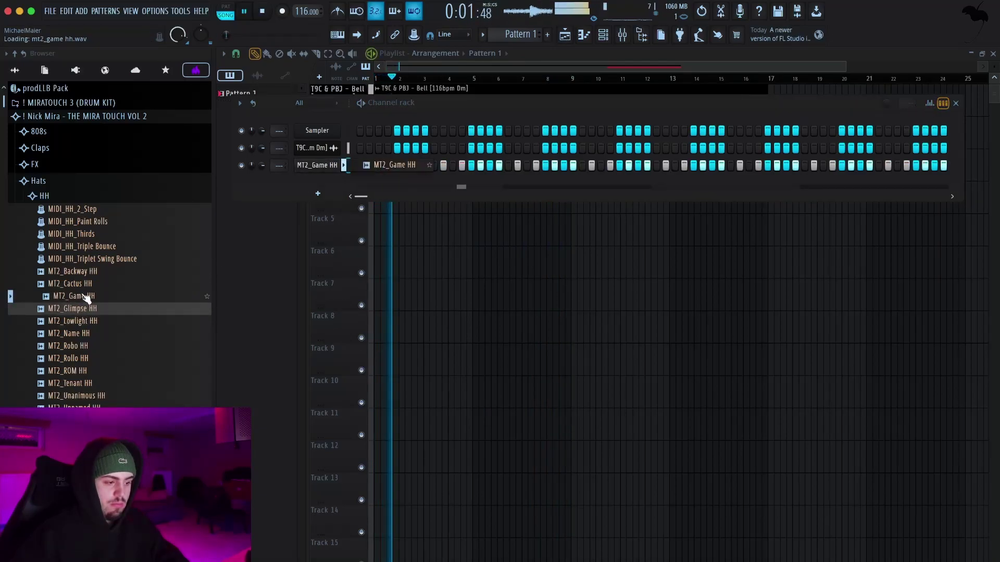
click(88, 284)
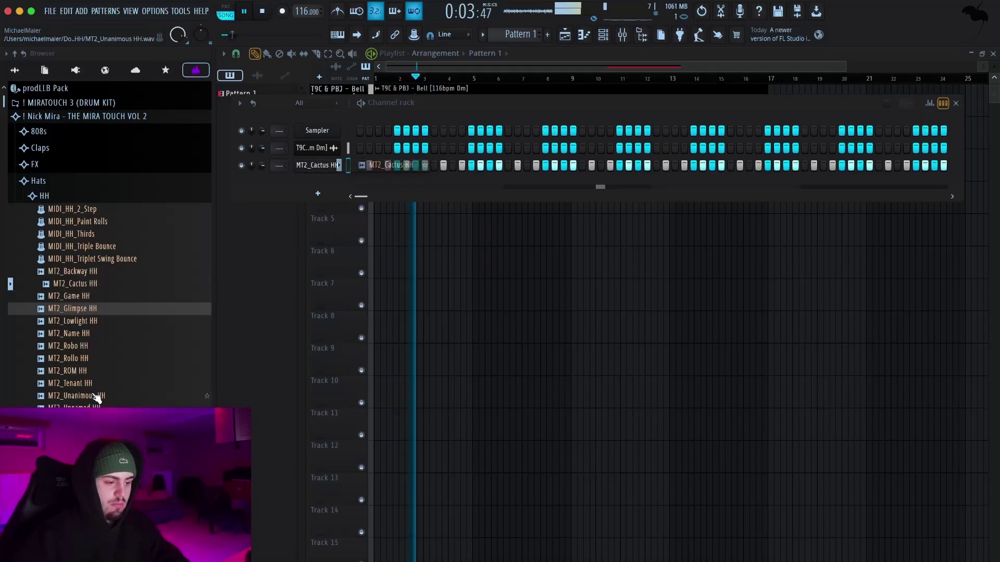
middle_click(91, 421)
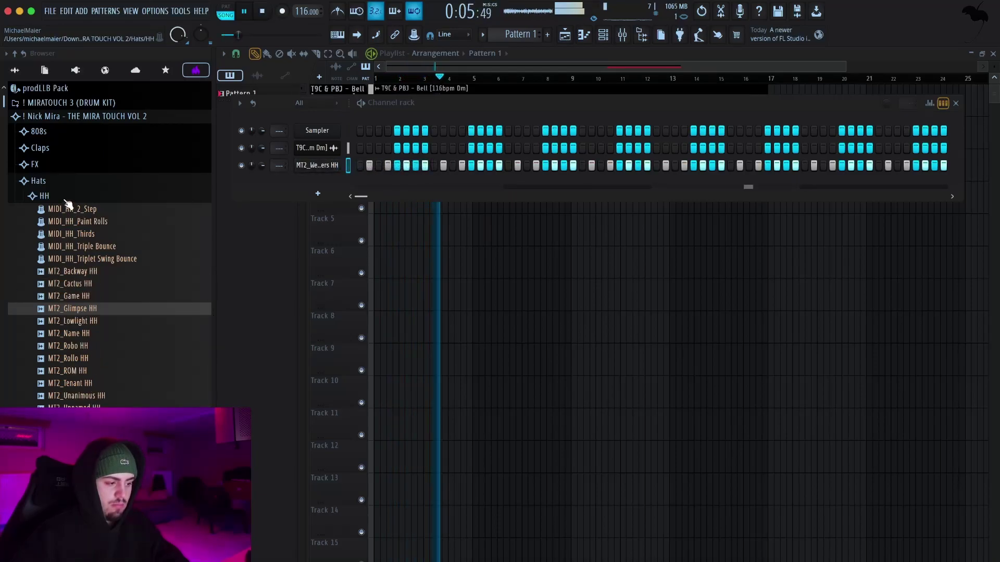
middle_click(75, 420)
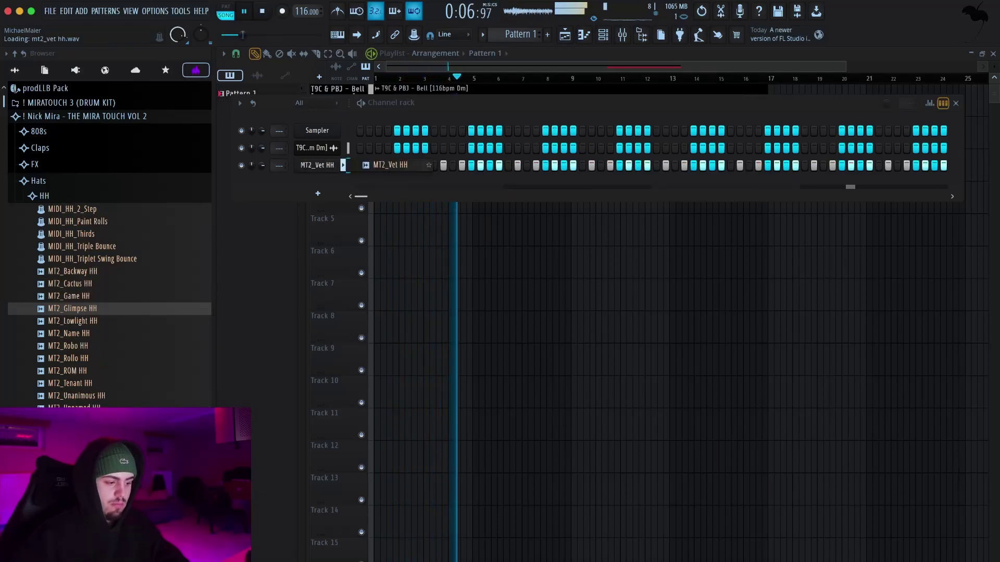
- Stop playback and audition the open hi-hat samples in the kit's OH folder
click(80, 196)
click(71, 209)
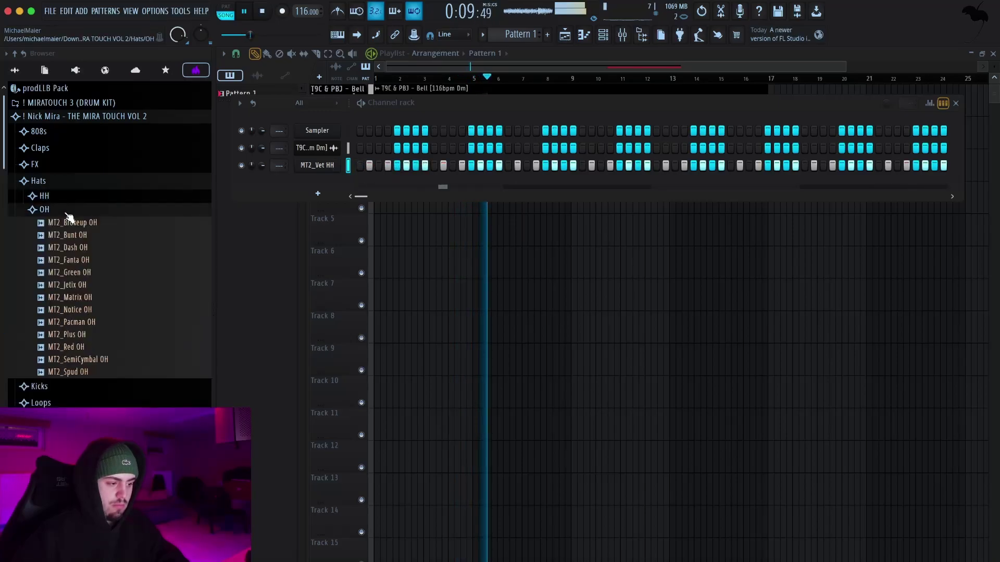
key(space)
click(74, 297)
click(81, 334)
click(79, 347)
click(81, 372)
click(86, 387)
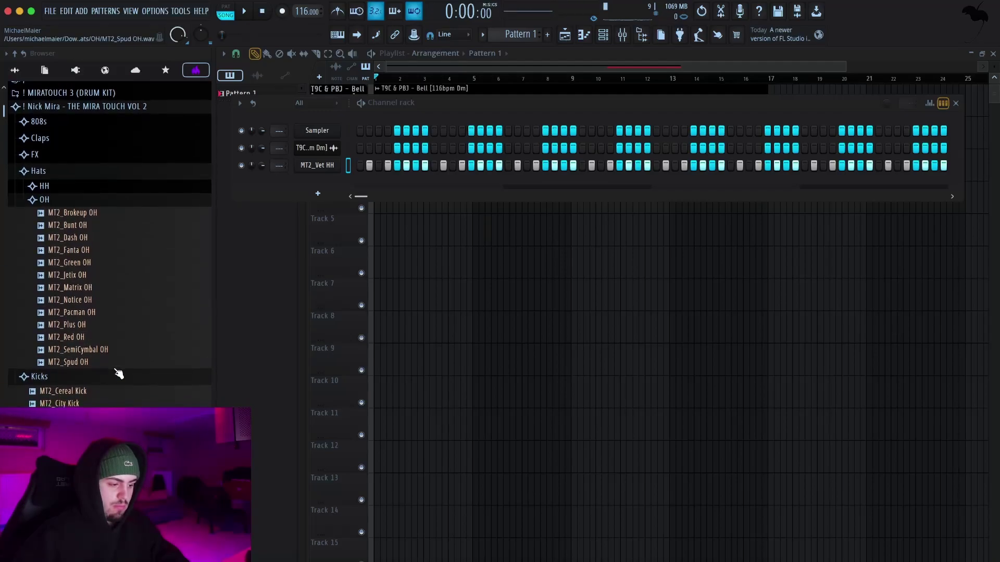
click(107, 376)
- Add MT2_SemiCymbal OH as a new channel below MT2_Vet HH and place a hit on its first step
click(107, 349)
click(104, 338)
click(104, 350)
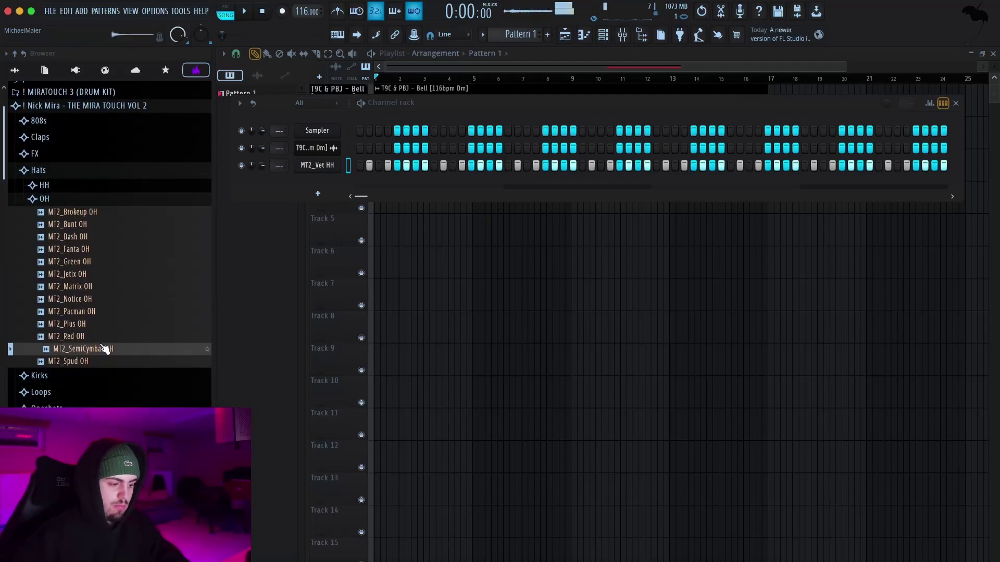
drag(300, 179, 341, 186)
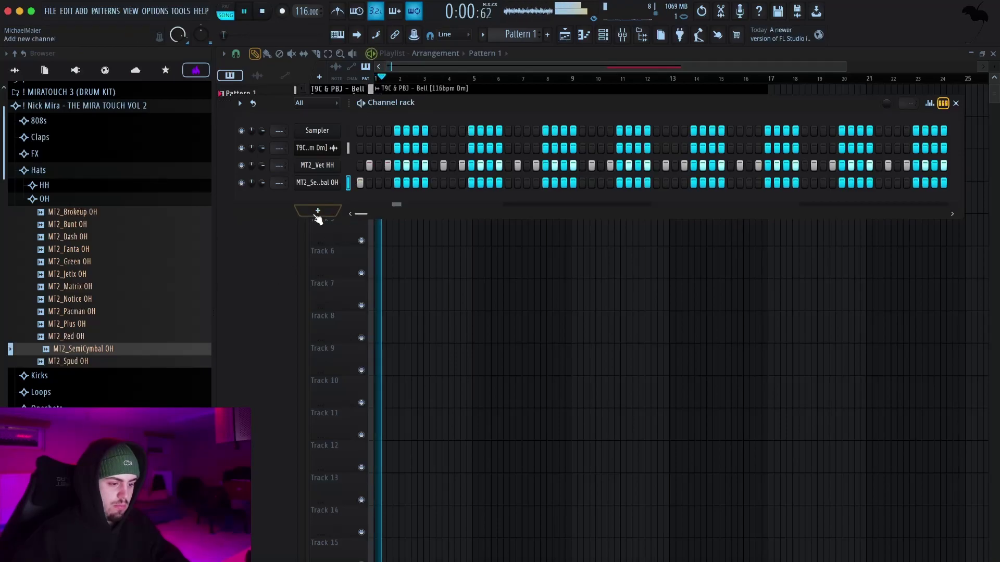
- Audition other open hats, rotate the MT2_Vet HH steps one step right, and briefly play the result
click(116, 337)
click(113, 314)
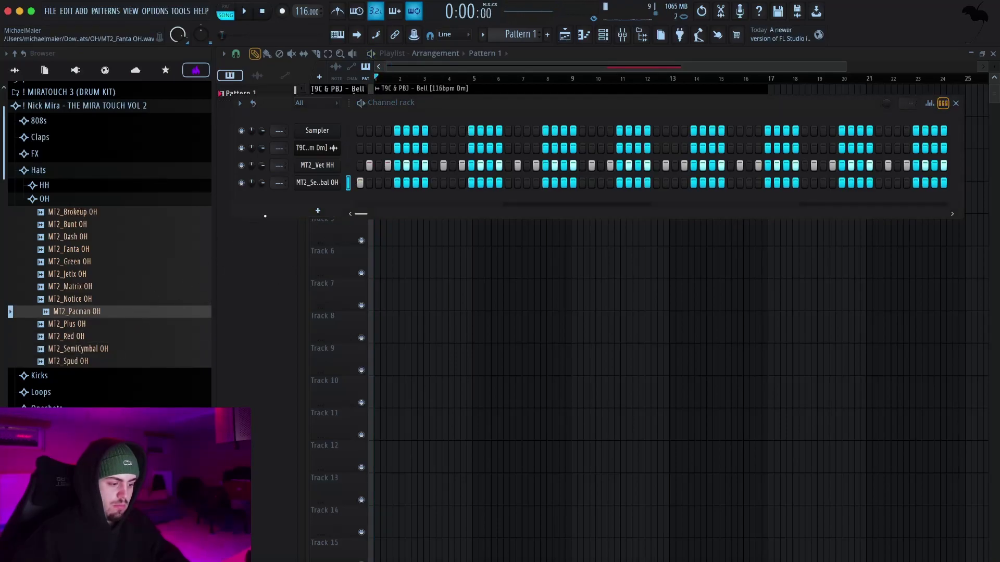
right_click(329, 167)
click(510, 266)
key(space)
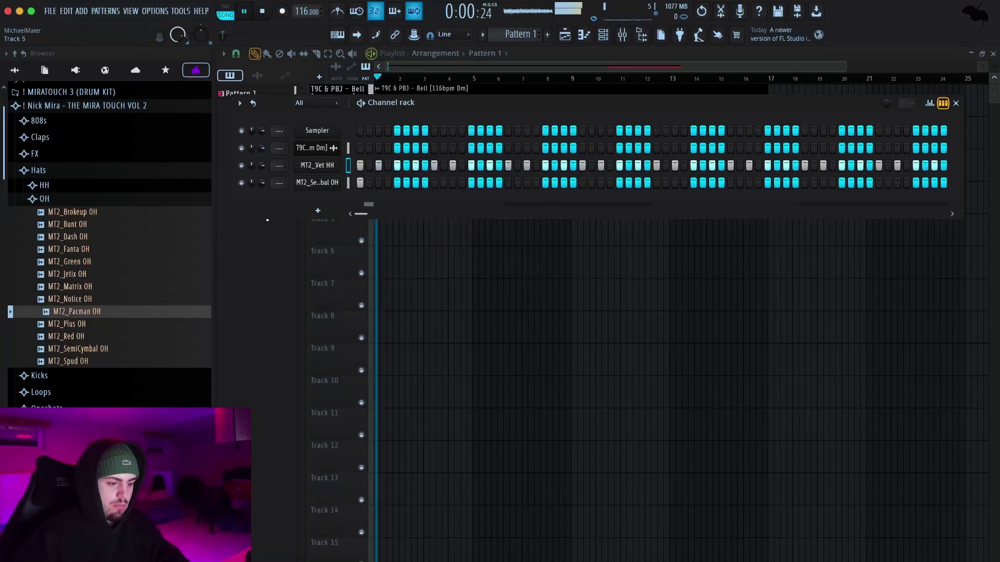
key(space)
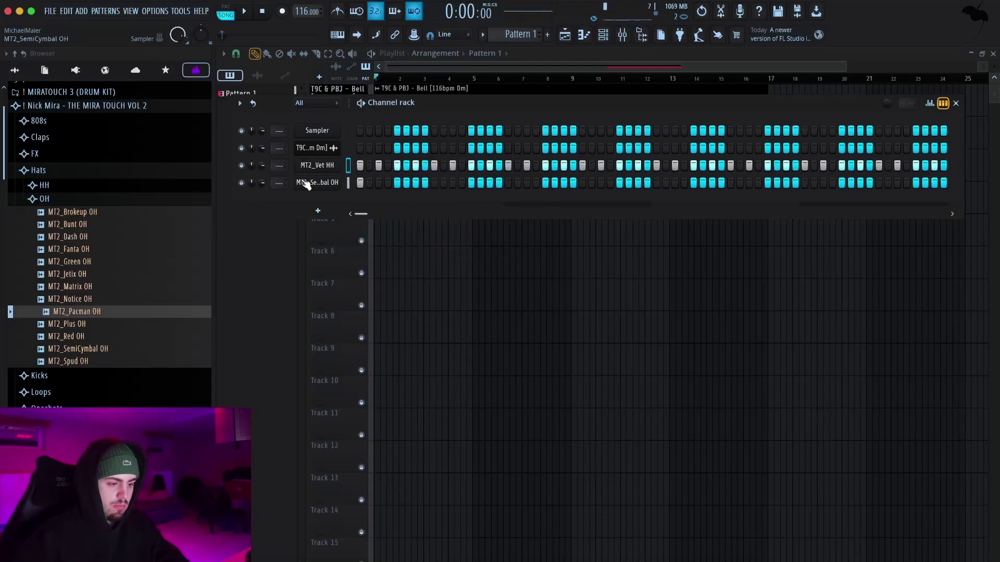
- Replace the MT2_Vet HH channel's sample with mt3_hh_imrichman from the HIGH HATS folder of the MIRATOUCH 3 kit
click(105, 199)
click(97, 170)
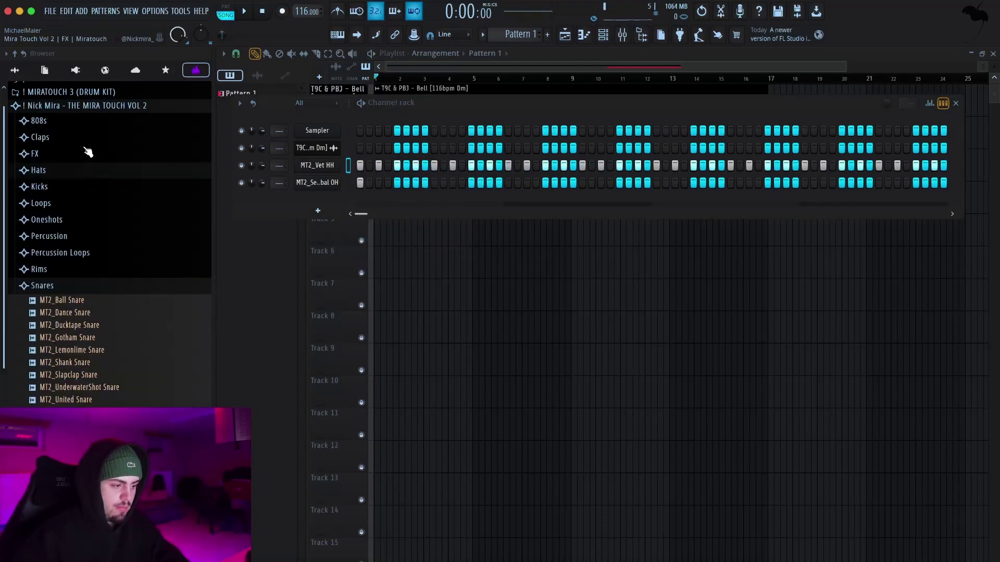
click(61, 108)
click(73, 104)
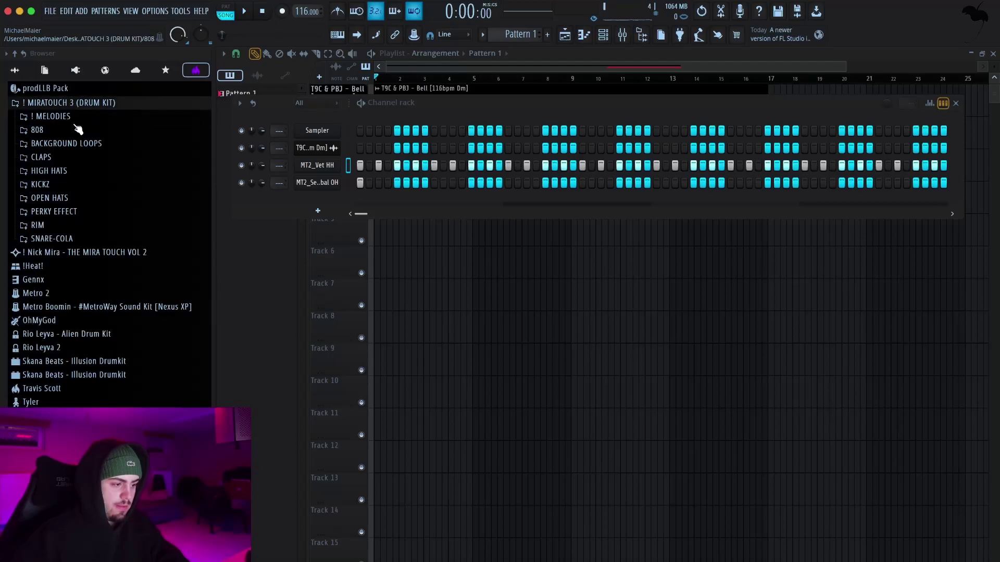
click(55, 170)
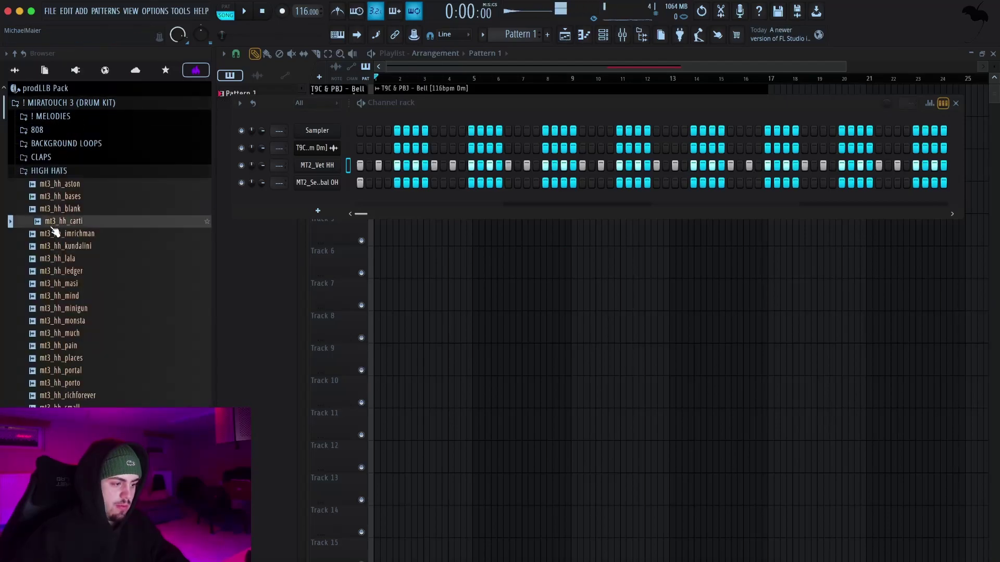
click(68, 234)
middle_click(67, 235)
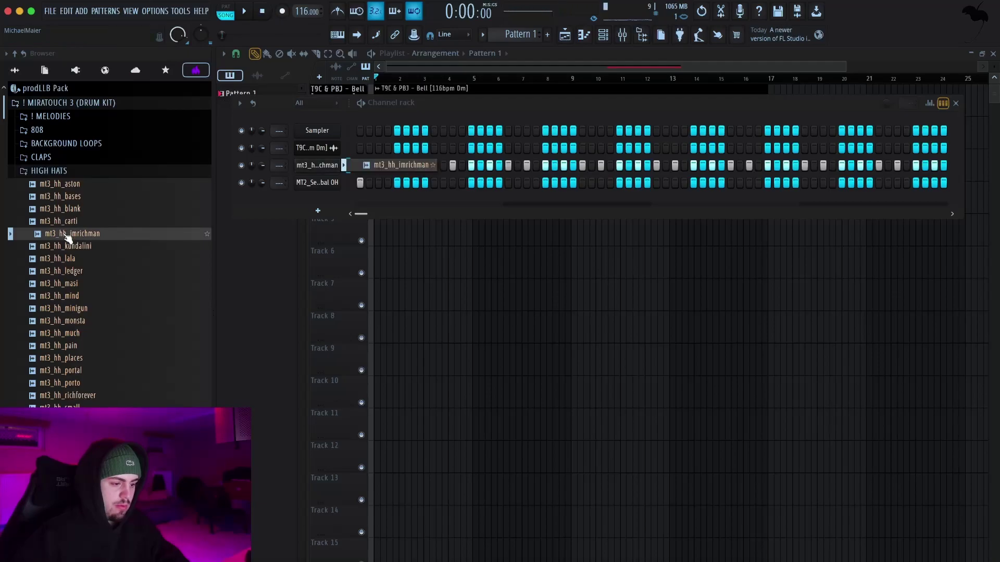
- Audition the open hat samples in the MIRATOUCH 3 kit, including age, adele, halebopp, pudding, tart and rev_openhat_rareitem
click(57, 171)
click(64, 198)
click(51, 237)
click(50, 263)
click(75, 326)
click(82, 349)
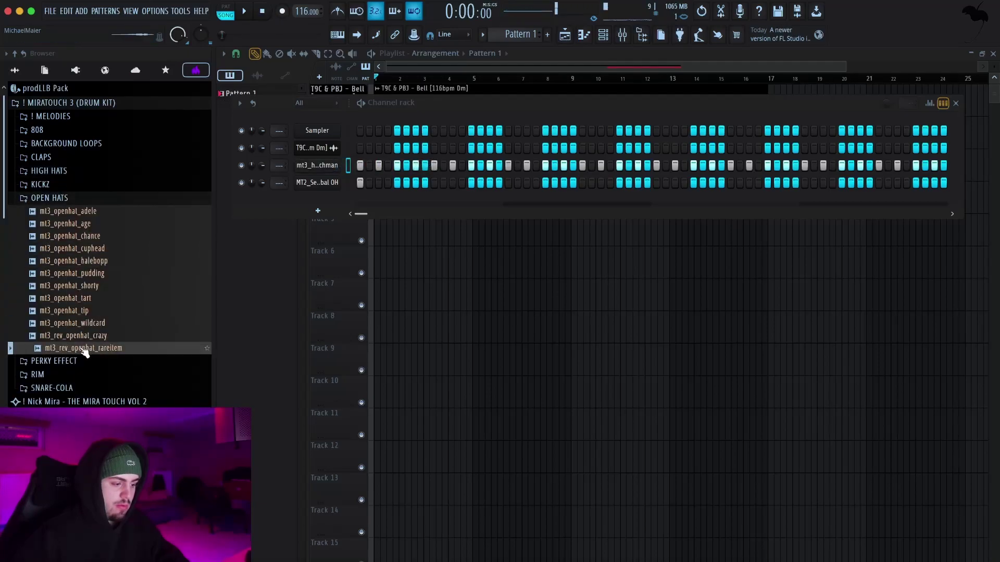
click(68, 224)
click(68, 211)
click(68, 224)
click(69, 261)
click(70, 274)
click(73, 299)
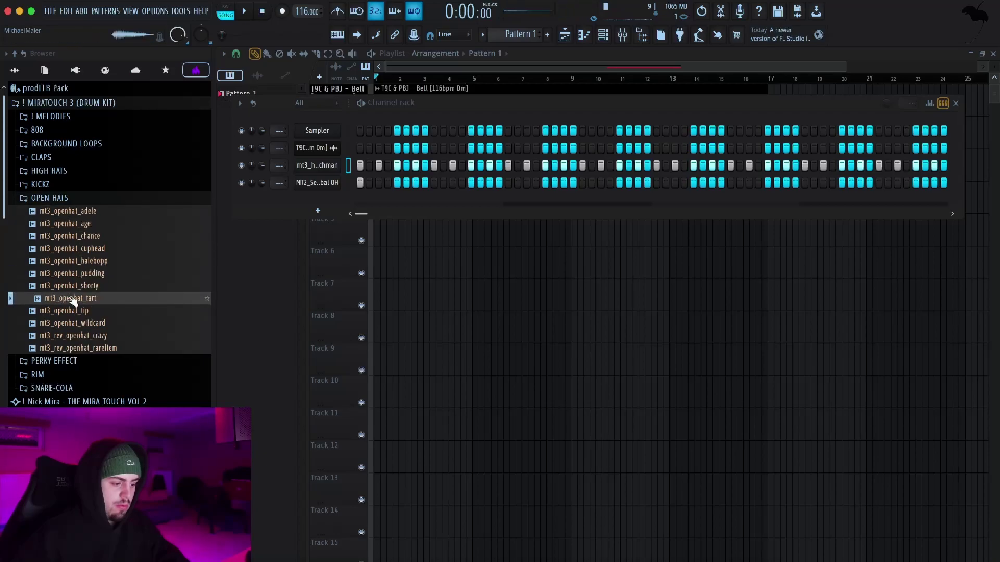
- Replace the MT2_SemiCymbal OH channel's sample with mt3_openhat_shorty and briefly play the arrangement
click(74, 286)
drag(74, 286, 366, 165)
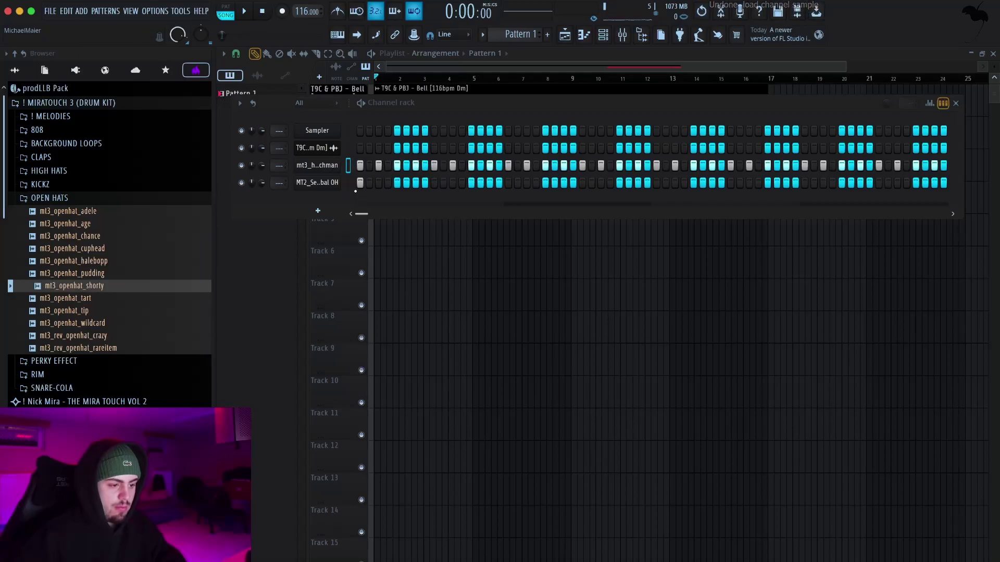
key(space)
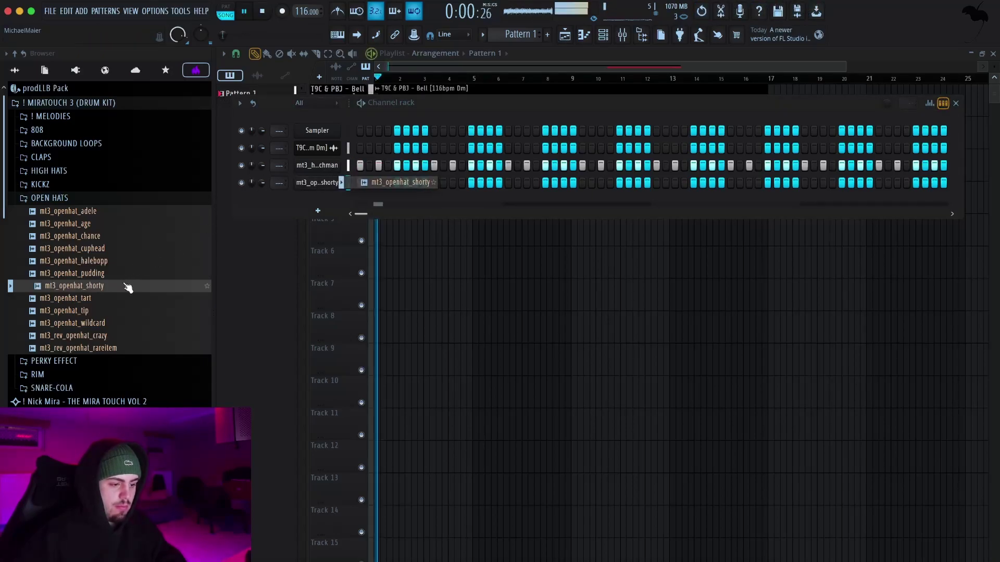
click(124, 262)
key(space)
- Load #MetroWayOpenHat4 - Drich from the !Heat! kit's OpenHat folder into the open hat channel
click(107, 200)
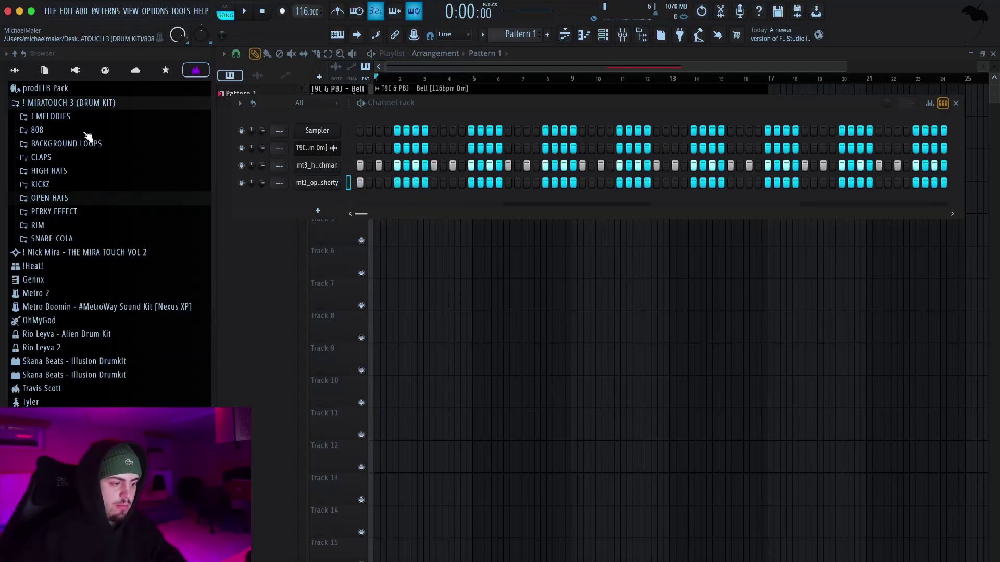
click(75, 104)
click(52, 134)
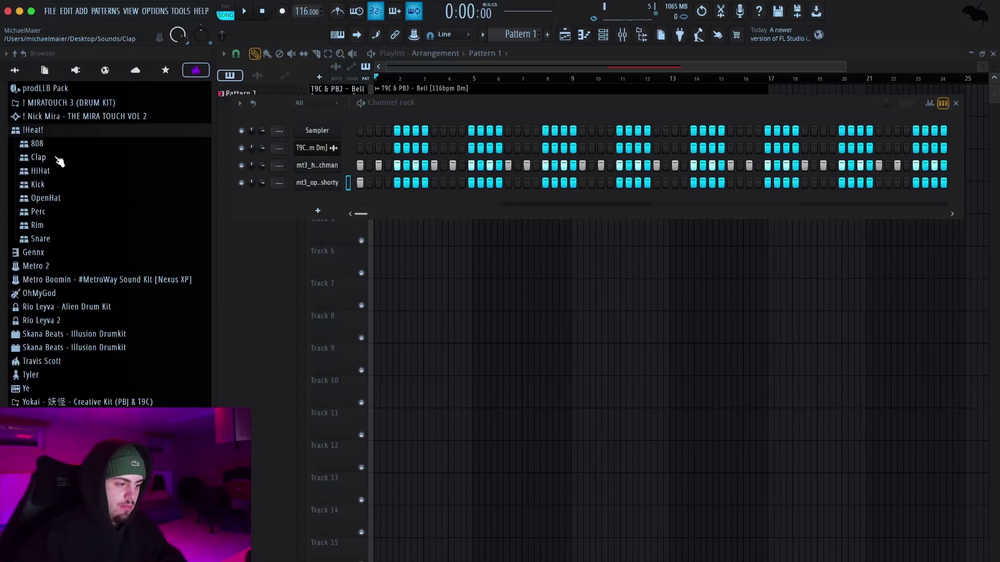
click(59, 198)
click(67, 248)
middle_click(66, 248)
- Play the start of the arrangement several times to check the new open hat, dismissing the audio notification
key(space)
key(space)
key(space)
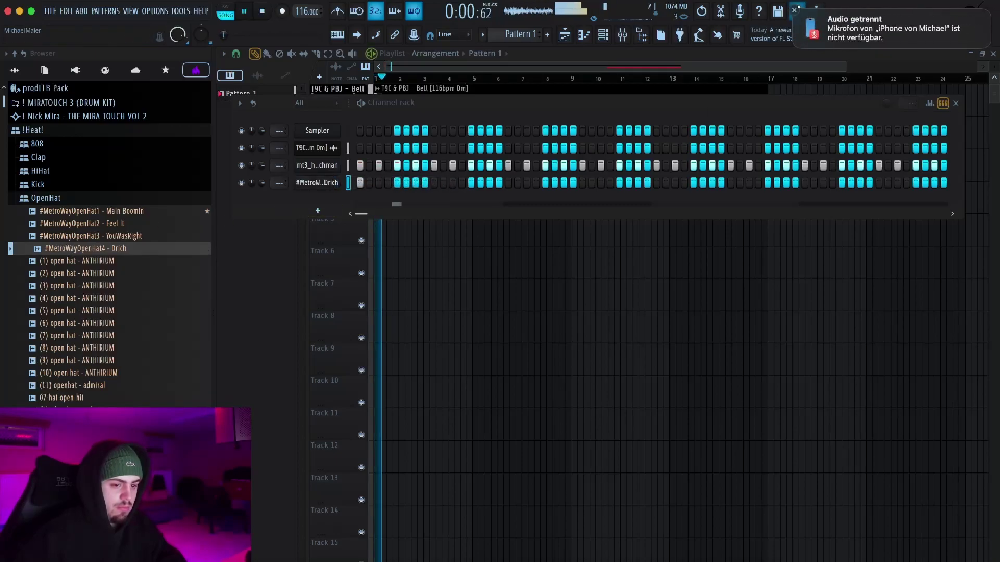
click(794, 10)
key(space)
key(space)
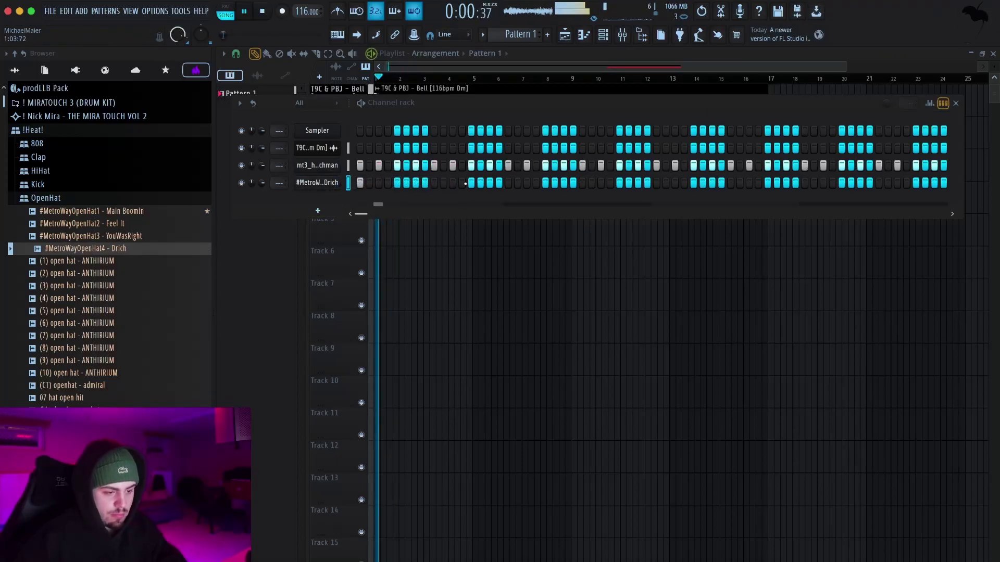
key(space)
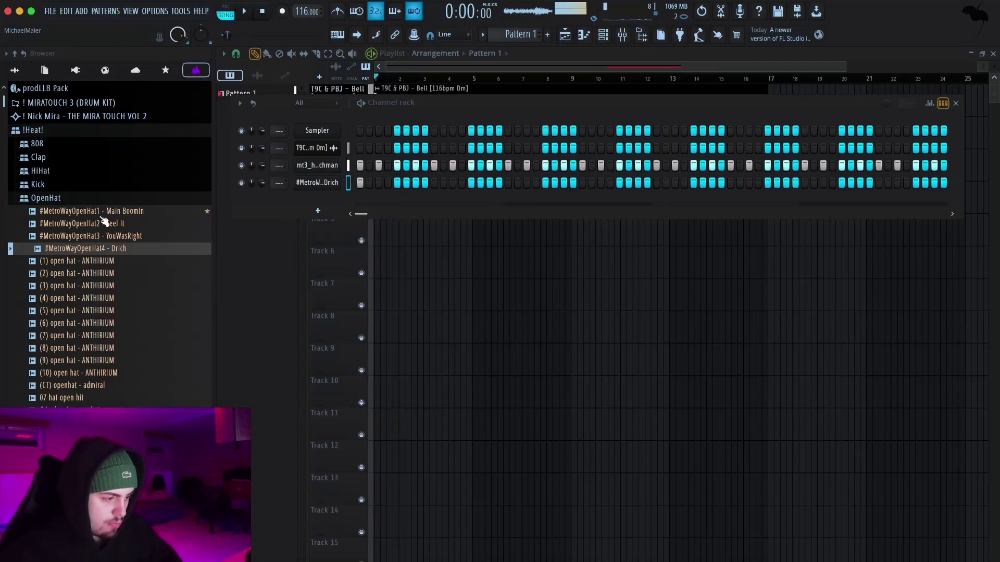
- Browse more open hats, switch to Splice and preview MURDA_170_drum_loop_top_zephyr from the Bandemic Drum Kit
scroll(99, 261, down, 15)
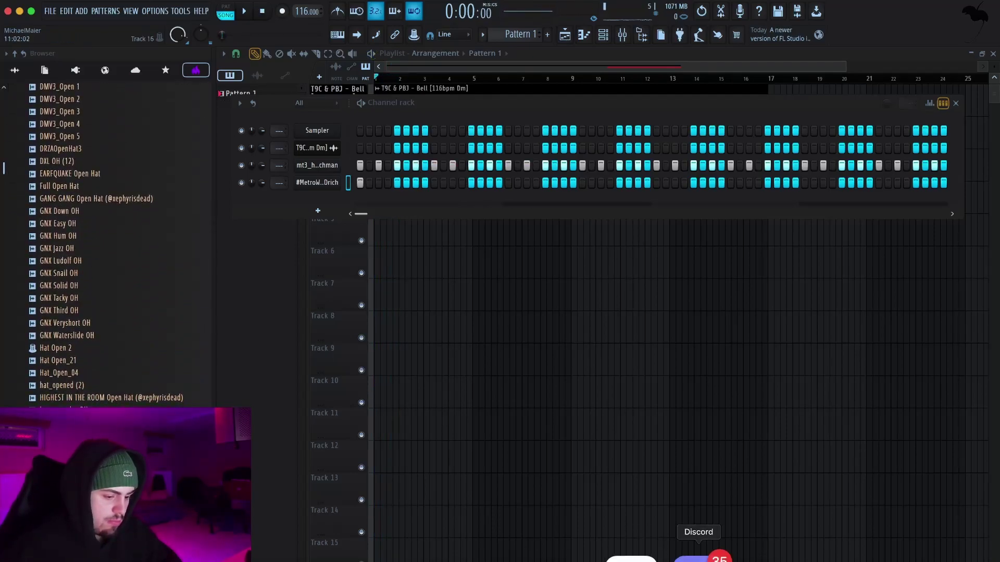
click(640, 557)
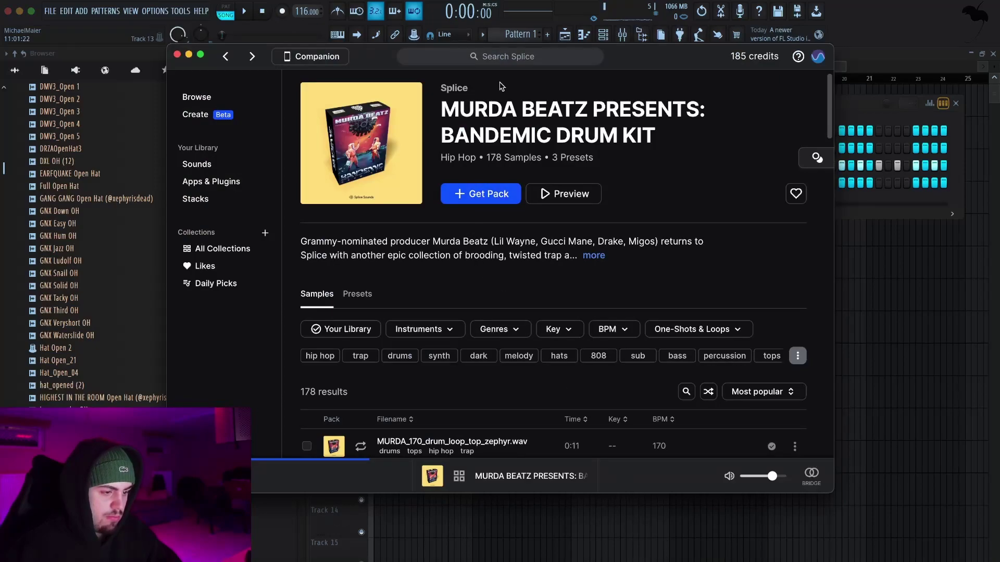
click(361, 446)
scroll(365, 416, down, 5)
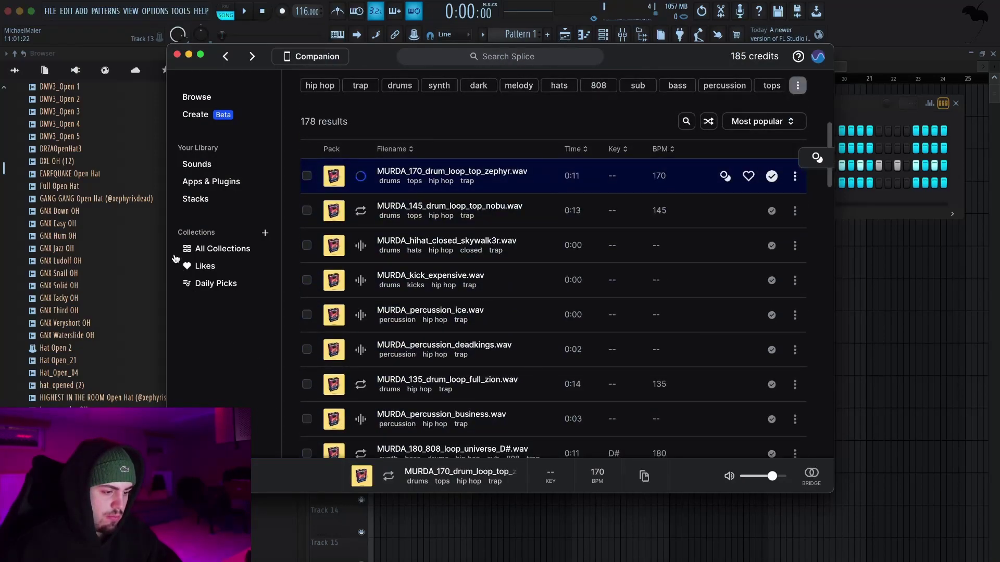
scroll(94, 209, down, 3)
scroll(78, 206, up, 10)
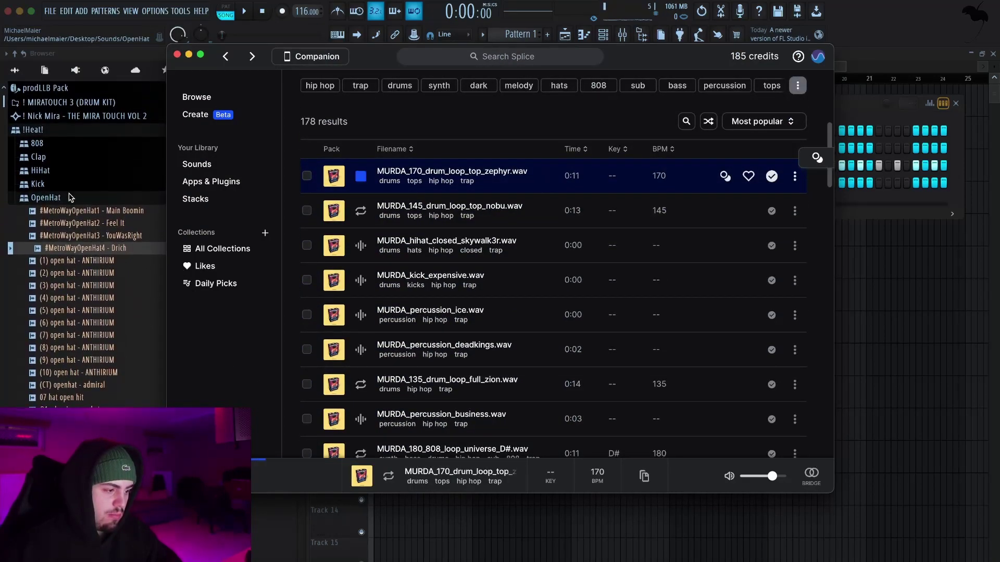
- Return to FL Studio, collapse the open hat and !Heat! folders, and clear the hi-hat and open hat steps in the channel rack
click(67, 200)
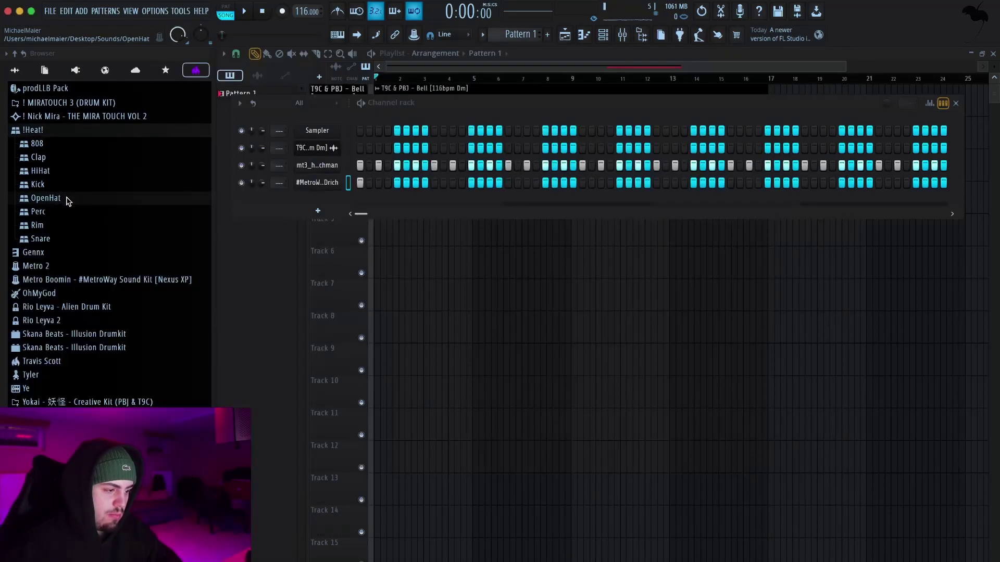
click(124, 136)
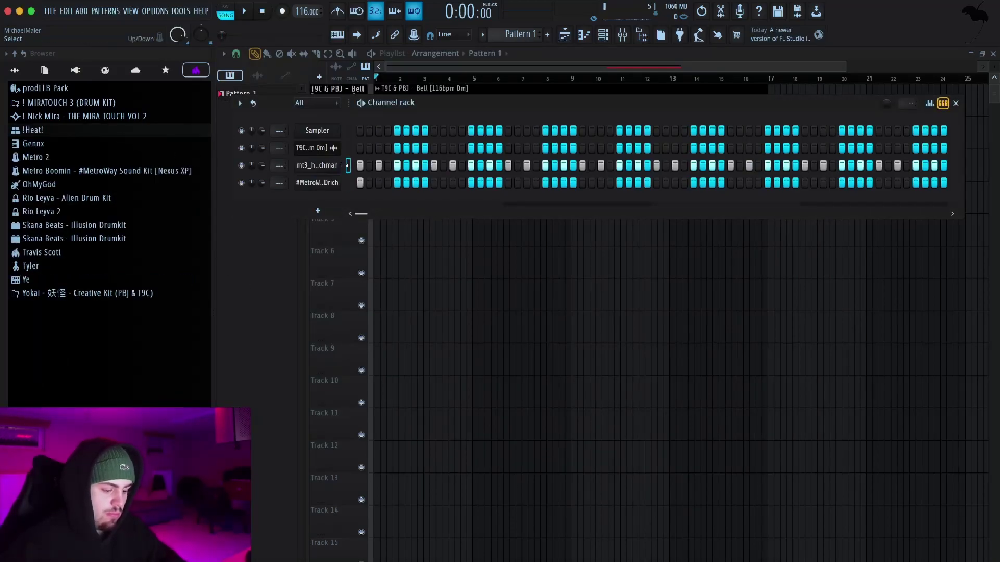
key(super+x)
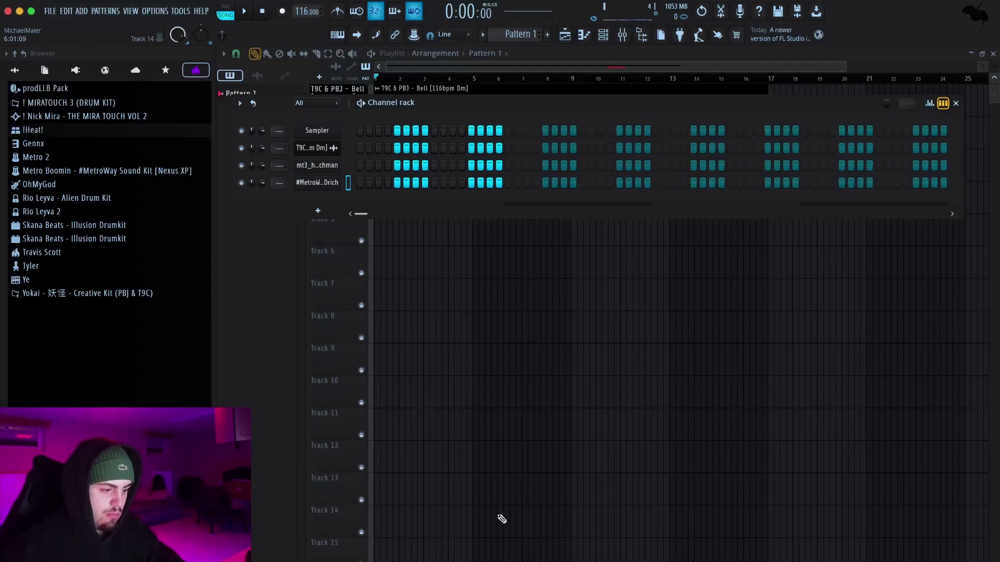
- Switch back to Splice and preview MURDA_180_808_loop_universe_D# in the Bandemic Drum Kit
click(657, 558)
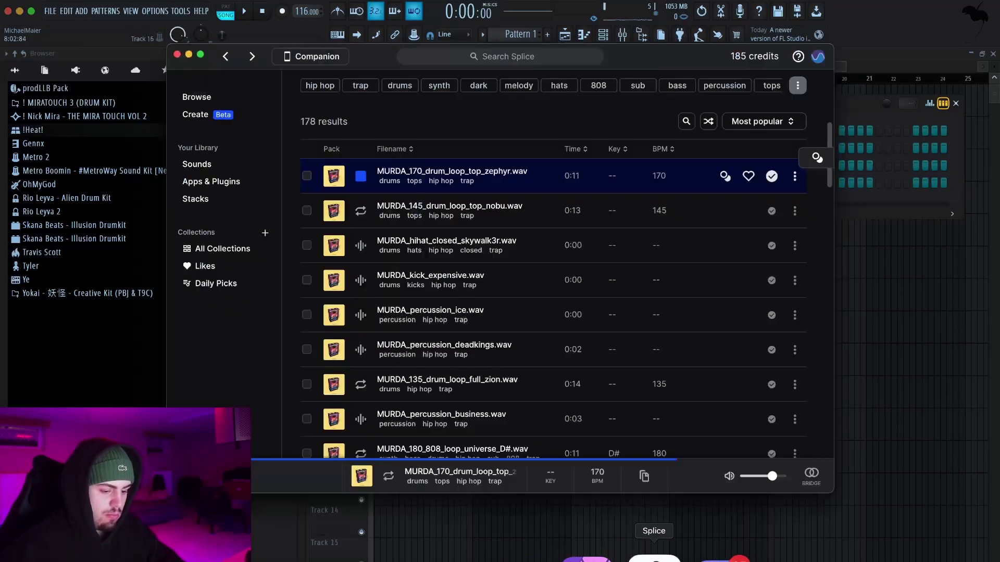
click(360, 415)
scroll(362, 368, down, 5)
click(574, 204)
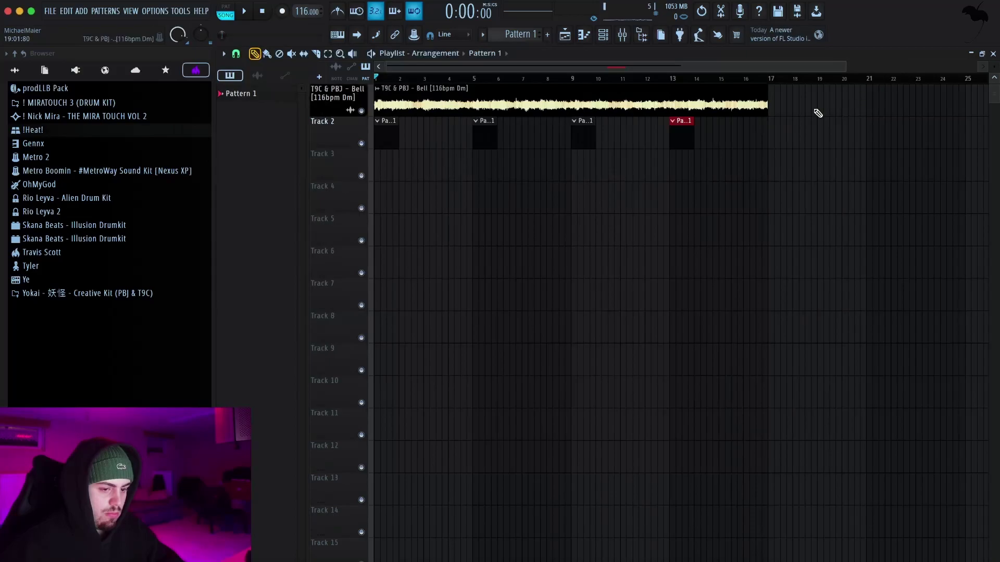
- Delete the Pattern 1 clips at bars 13, 9 and 5 on Track 2 of the FL Studio playlist
right_click(681, 135)
right_click(583, 135)
right_click(484, 134)
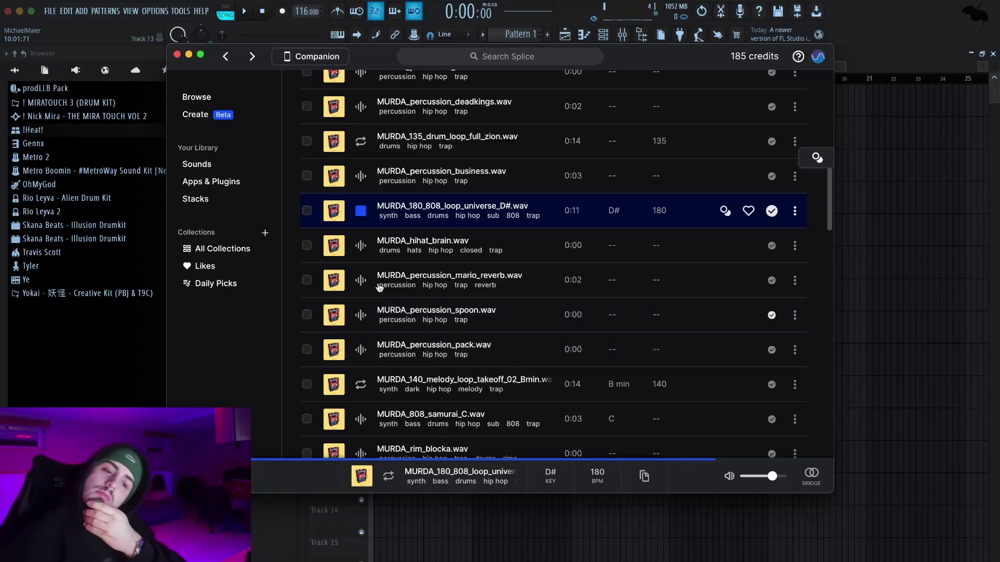
- Switch to Splice and preview the kit's hihat_brain, mario_reverb and spoon percussion, takeoff_02 melody, and the nobu and zephyr top loops
click(358, 244)
click(358, 281)
click(358, 314)
click(358, 385)
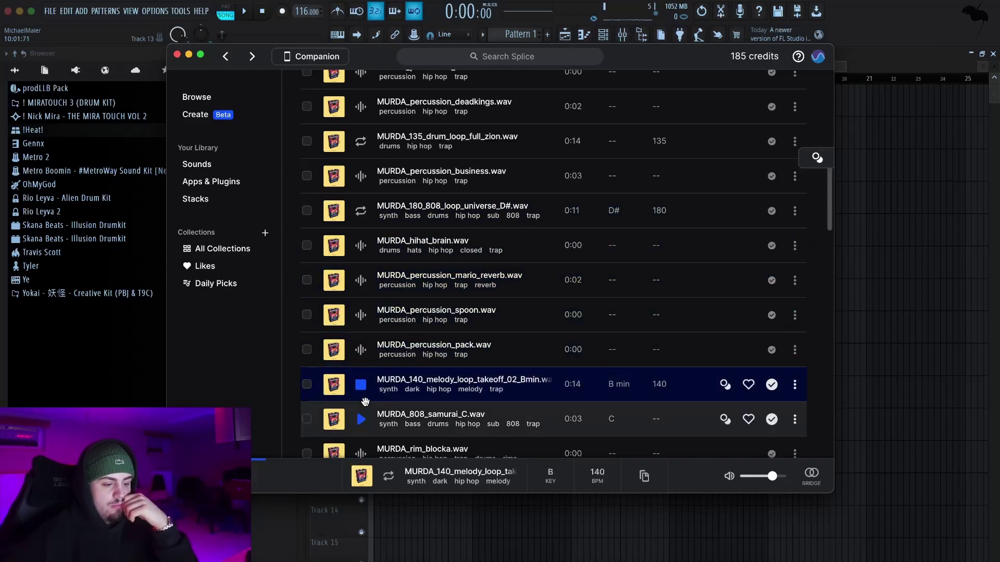
scroll(367, 406, up, 4)
click(366, 175)
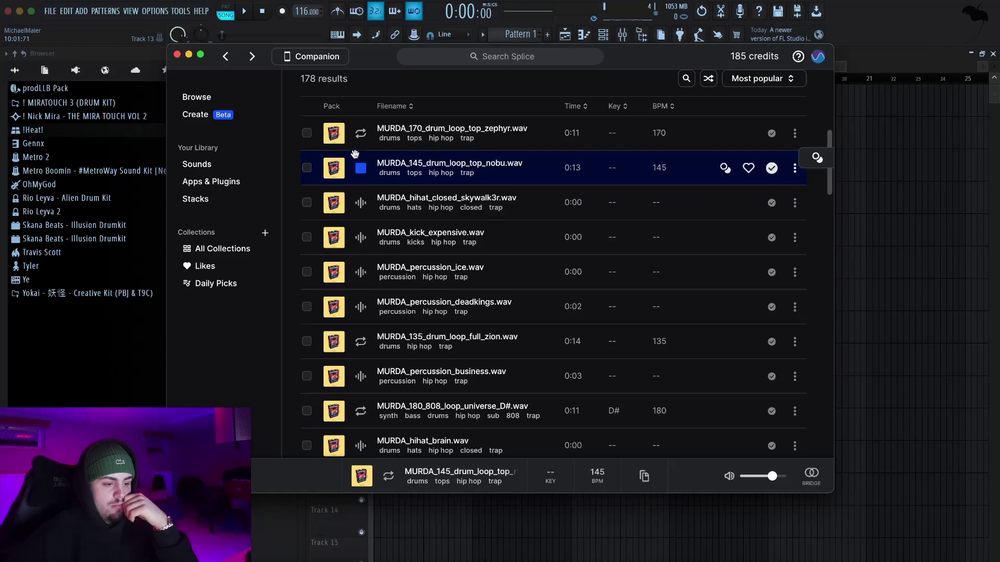
click(360, 133)
scroll(427, 261, down, 7)
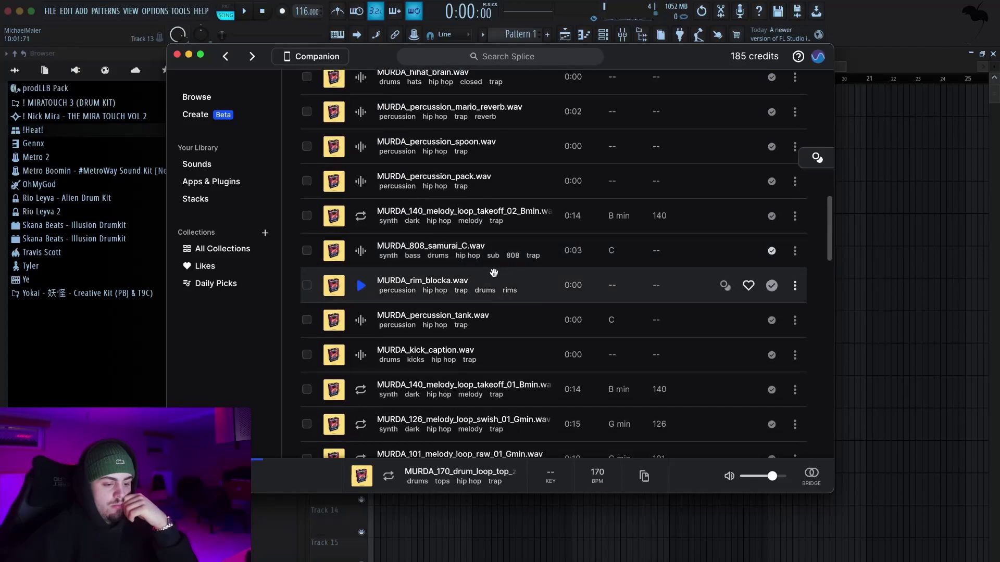
- Preview the kit's melody loops takeoff_01_Bmin, swish_01_Gmin and raw_01_Gmin
click(360, 390)
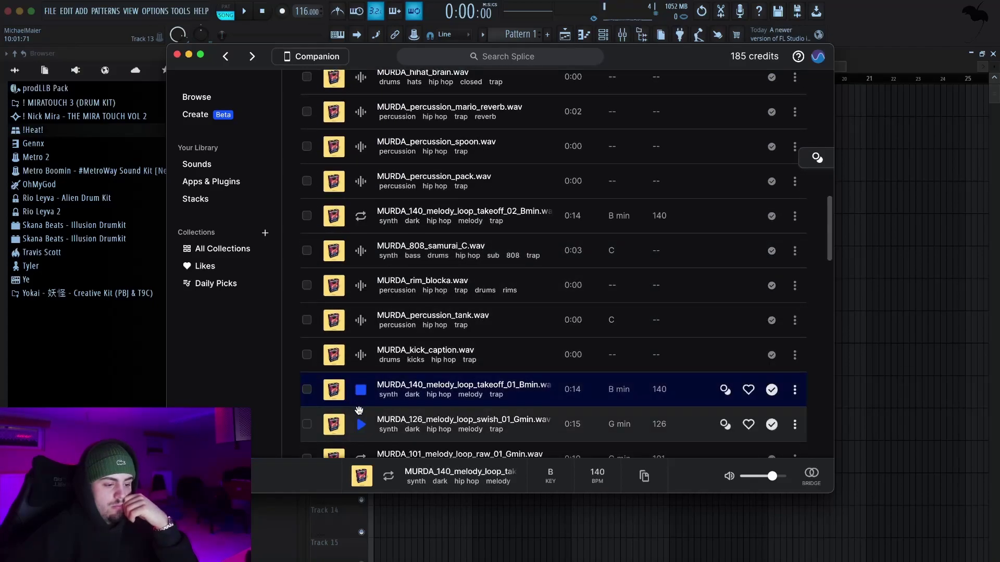
click(359, 412)
scroll(364, 312, down, 5)
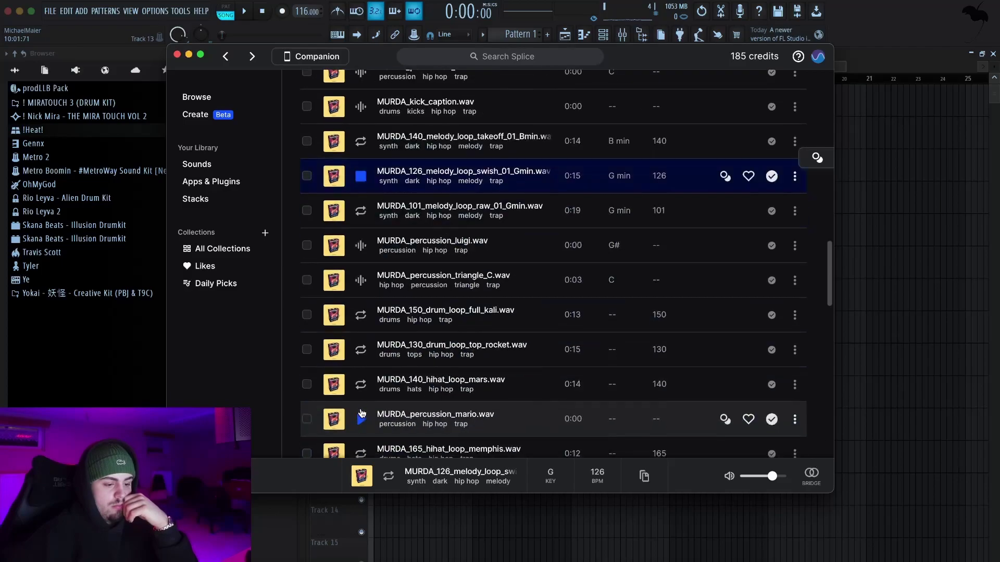
click(362, 211)
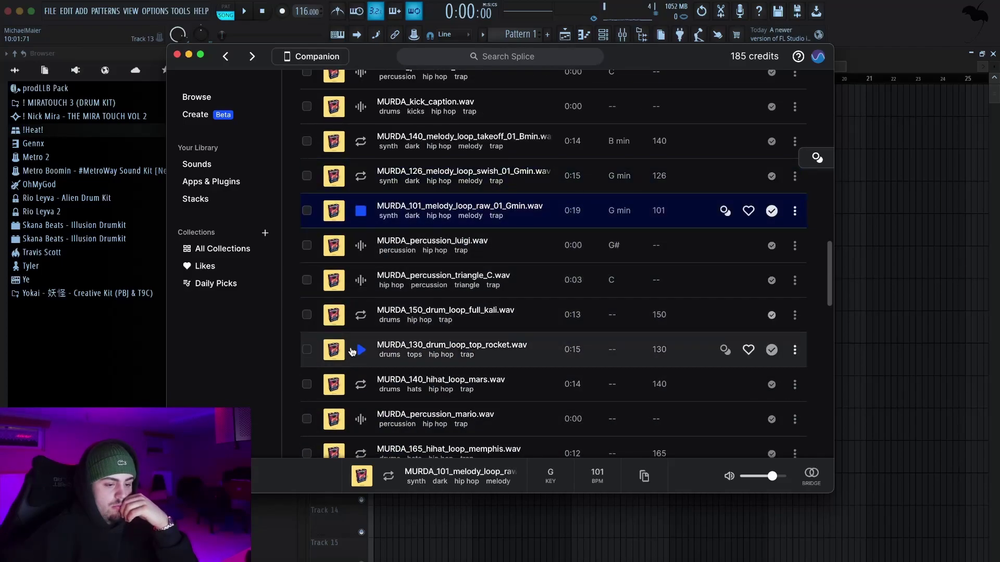
- Preview the drum loops full_kali and top_rocket, plus the hi-hat loops mars and memphis
click(358, 315)
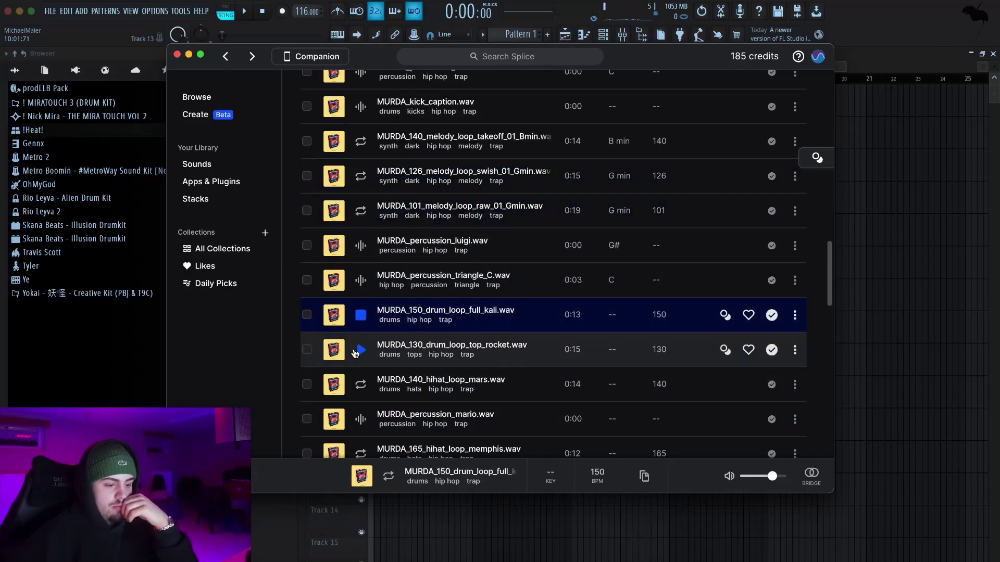
click(354, 352)
click(359, 383)
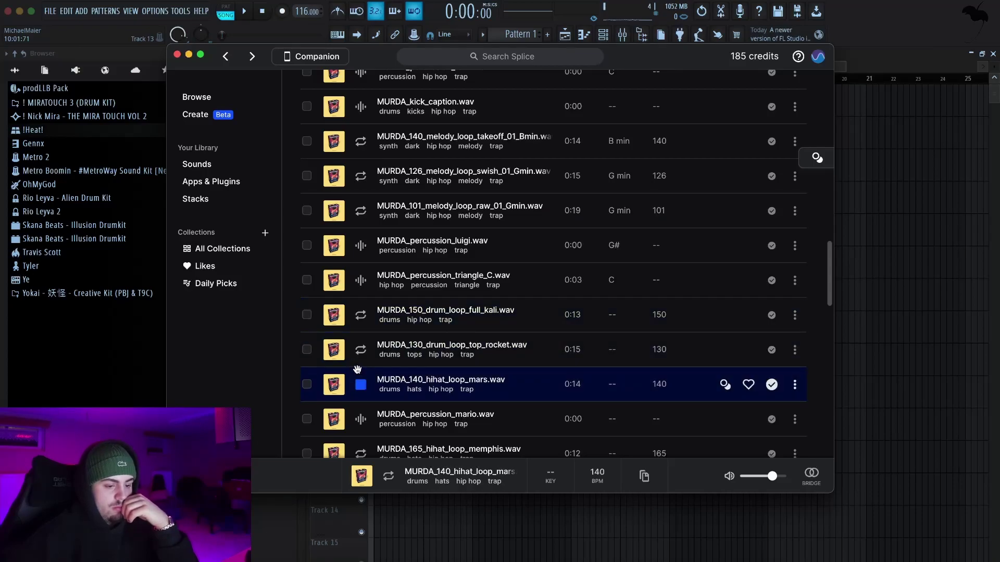
scroll(360, 380, down, 1)
click(362, 440)
scroll(368, 401, down, 7)
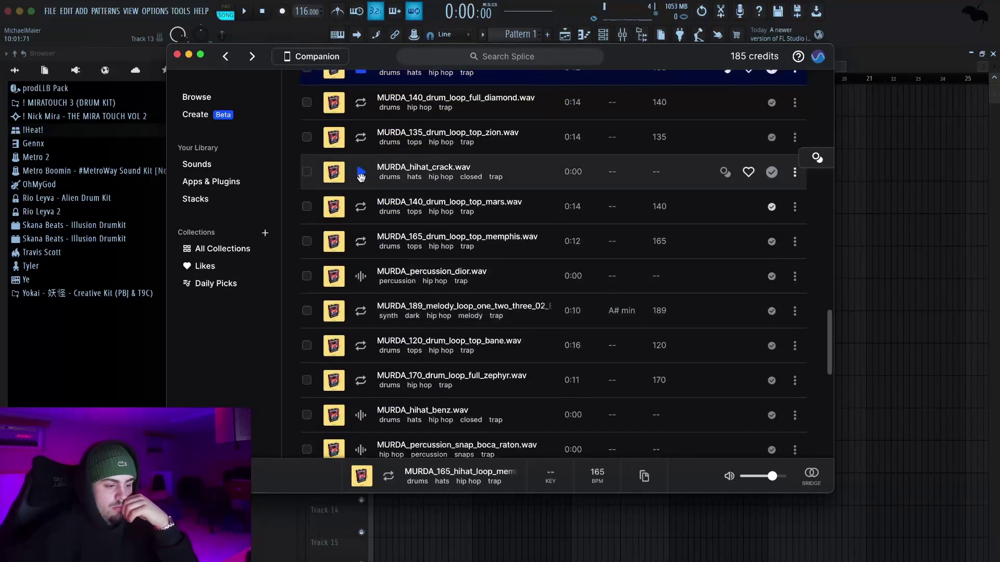
- Compare the MURDA drum loops full_diamond, top_zion and top_mars by previewing each
click(362, 107)
scroll(363, 114, up, 2)
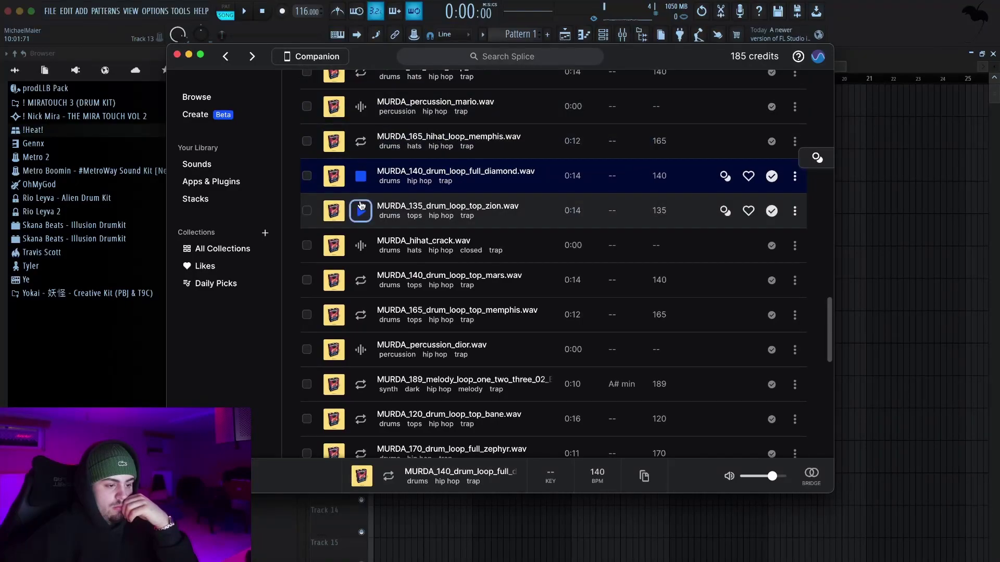
click(360, 208)
click(359, 176)
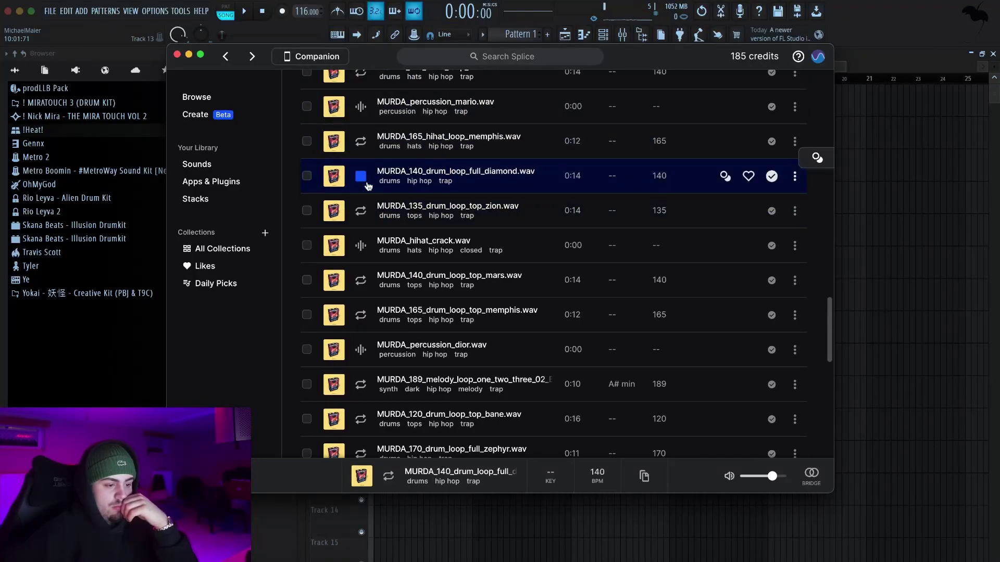
click(361, 280)
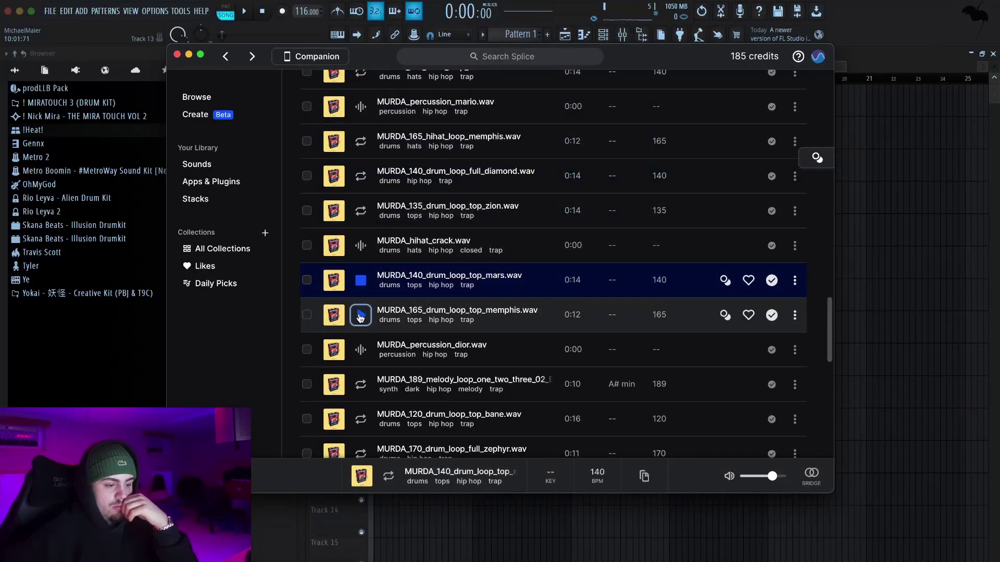
- Preview the drum loops top_memphis, top_bane and full_zephyr, plus the one_two_three_02 melody loop
click(361, 316)
click(361, 386)
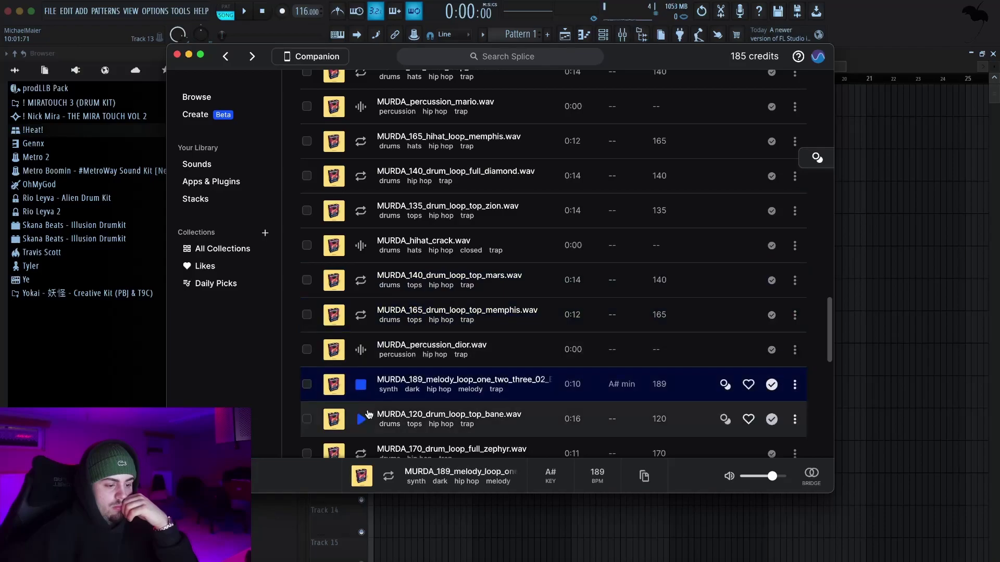
scroll(371, 414, down, 2)
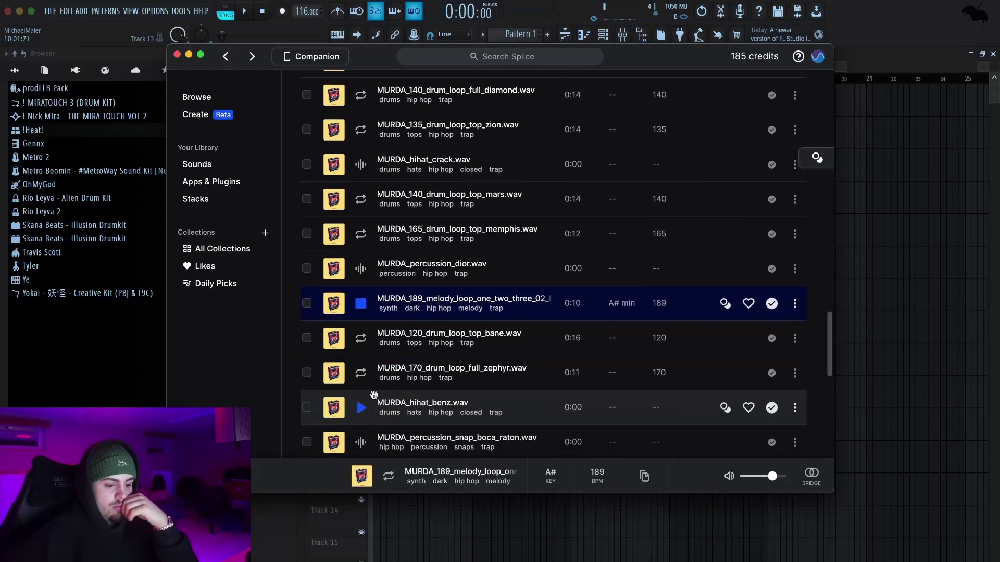
click(361, 338)
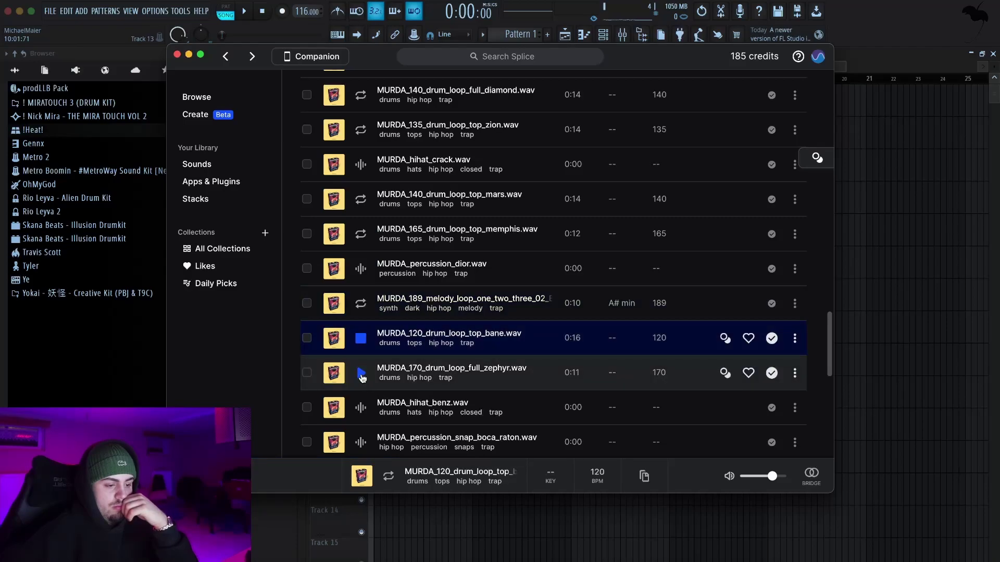
click(361, 373)
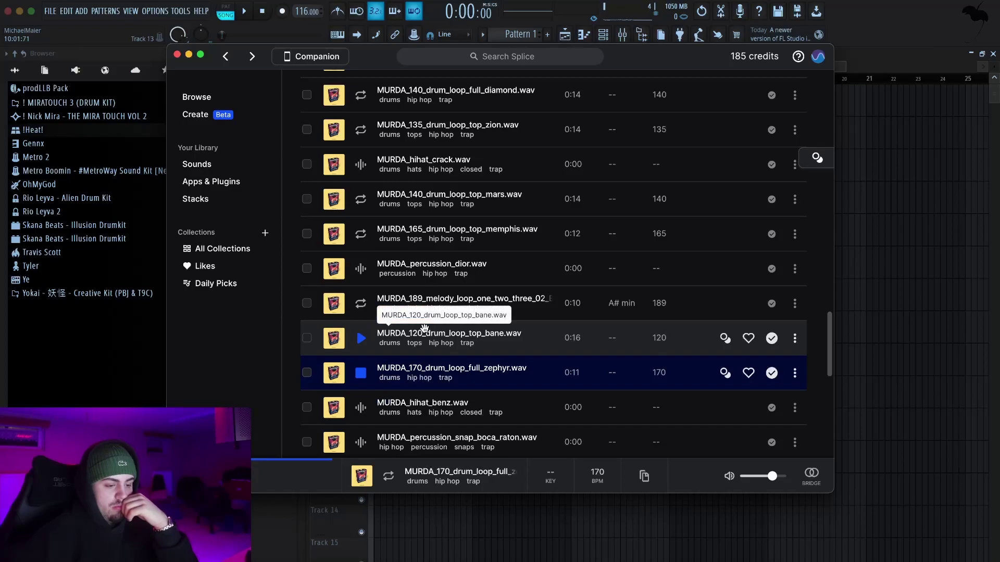
- Place MURDA_120_drum_loop_top_bane on Track 2 from bar 1 and time-stretch it to fill 8 bars
drag(424, 327, 376, 136)
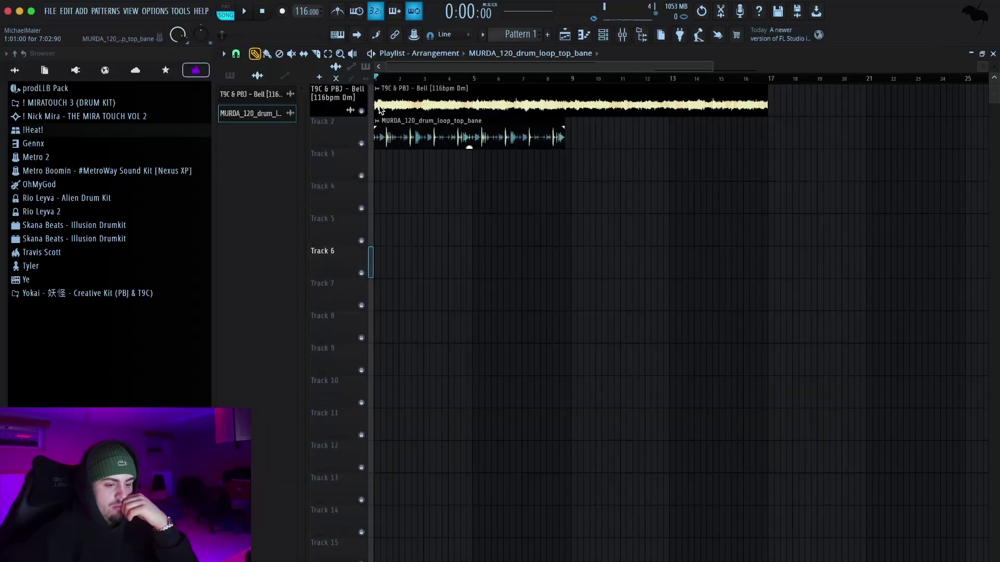
double_click(452, 123)
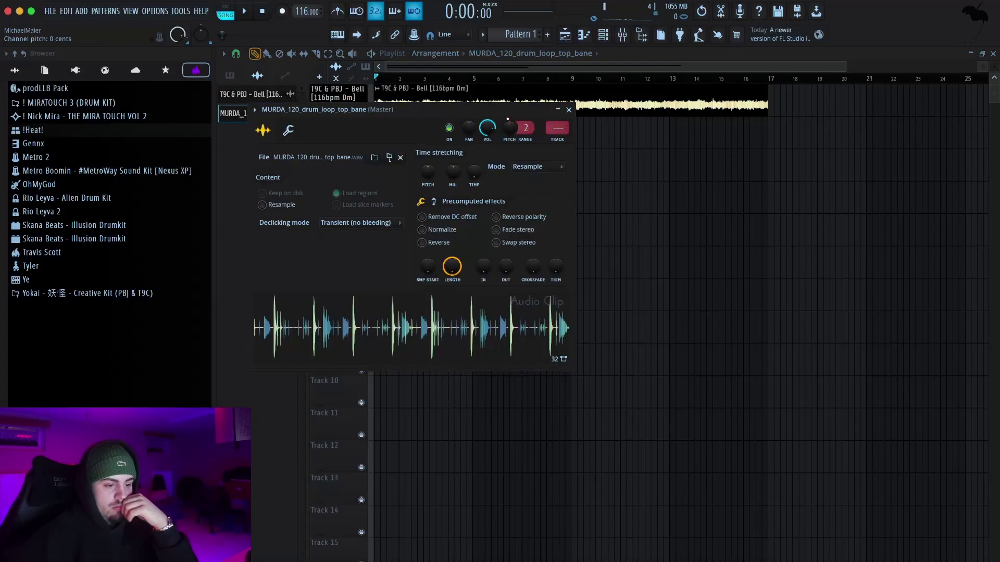
drag(506, 114, 526, 183)
drag(494, 241, 494, 232)
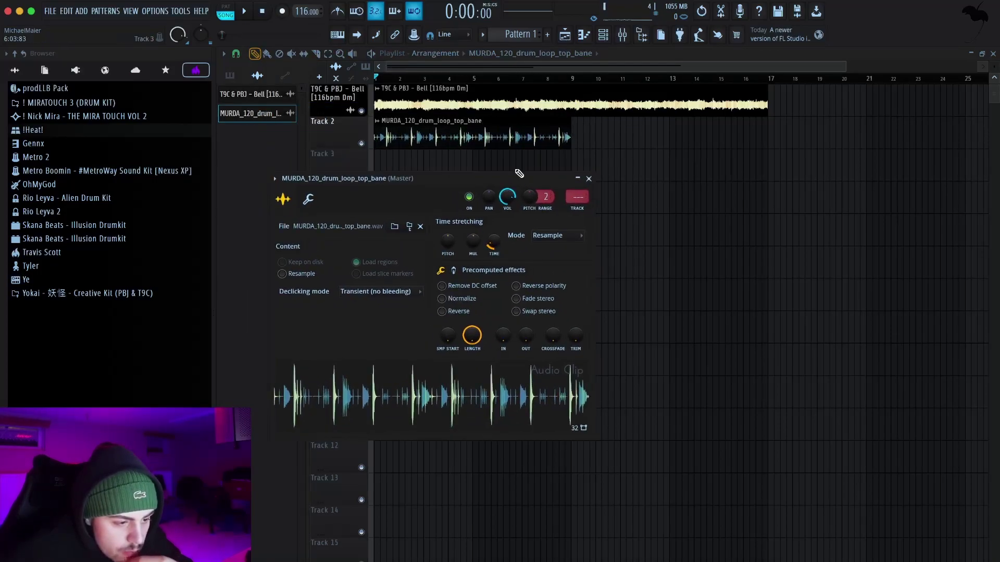
key(Escape)
- Duplicate the top_bane loop to start again at bar 9, play the arrangement and lower the Bell clip's gain to about -6.2 dB
key(ctrl+b)
key(space)
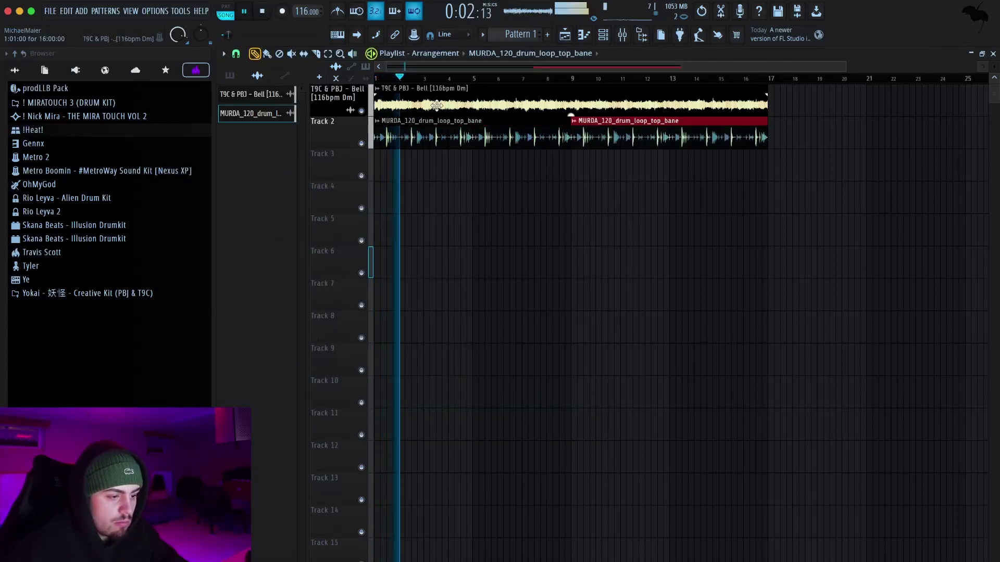
drag(571, 114, 571, 146)
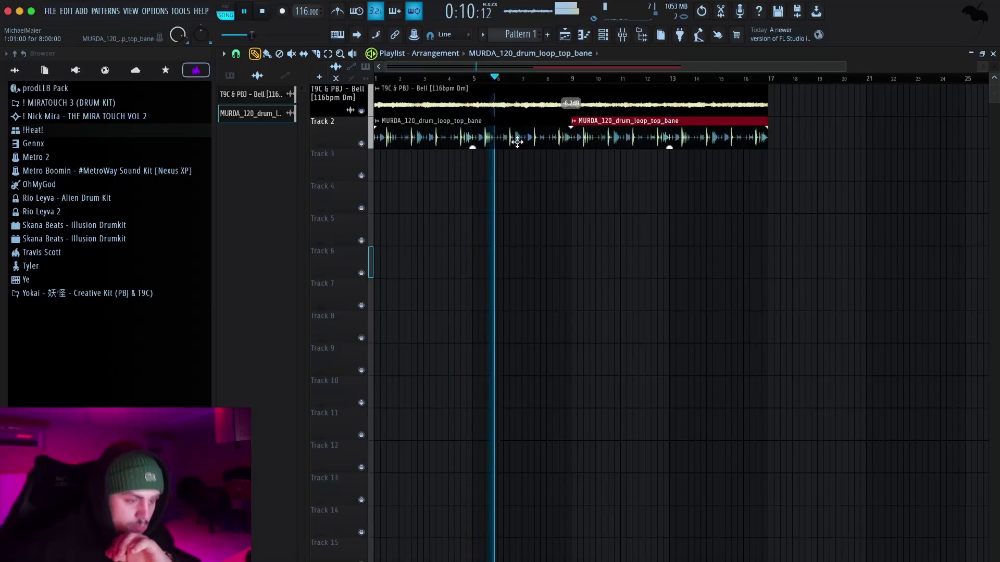
- Open the channel rack and set its display filter to All
click(612, 34)
click(336, 104)
click(334, 115)
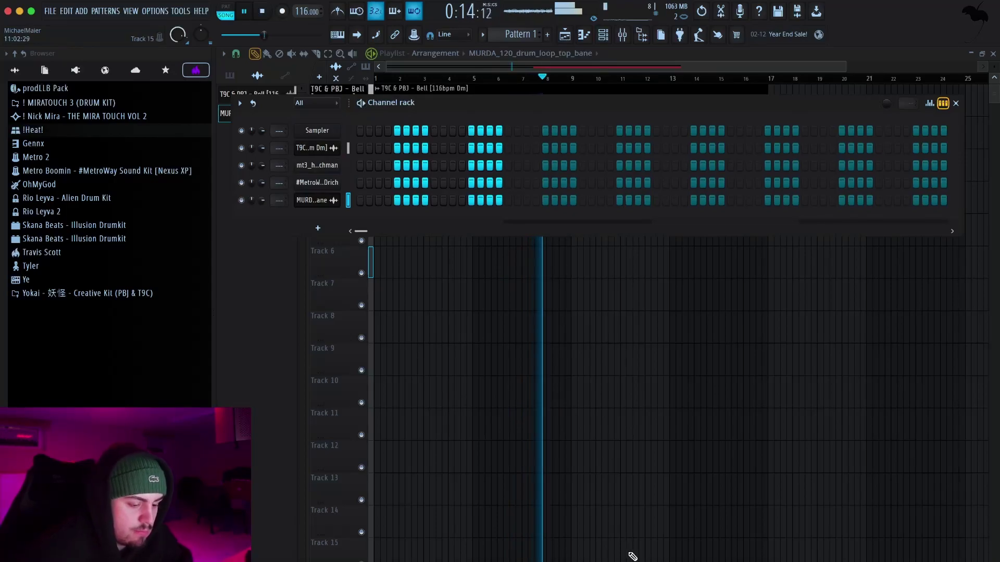
- Switch to Splice and preview the one_two_three_01 and views_Gmin melody loops plus the full_kraken and top_kali drum loops
click(655, 552)
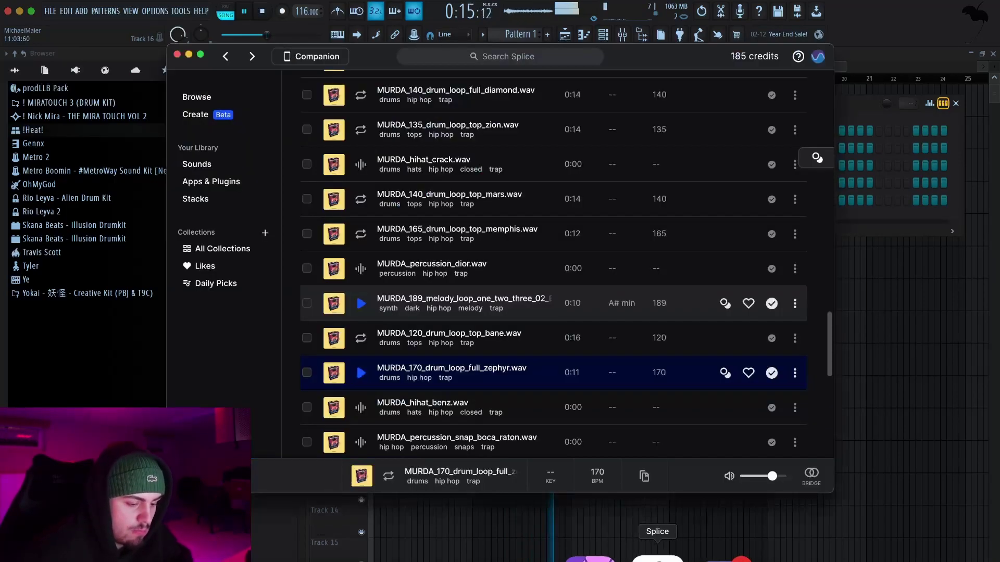
scroll(363, 419, down, 2)
click(363, 420)
scroll(363, 419, down, 5)
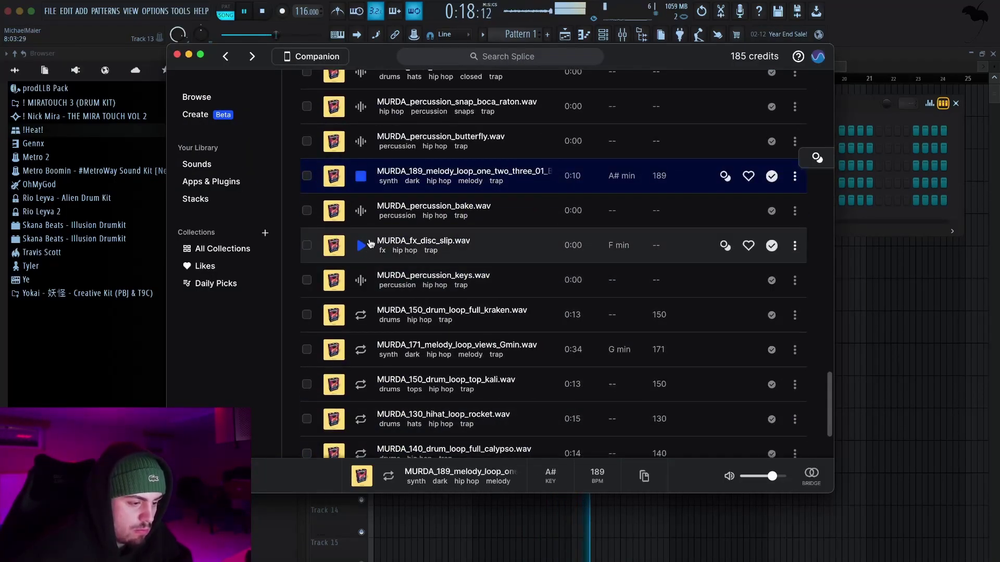
click(360, 314)
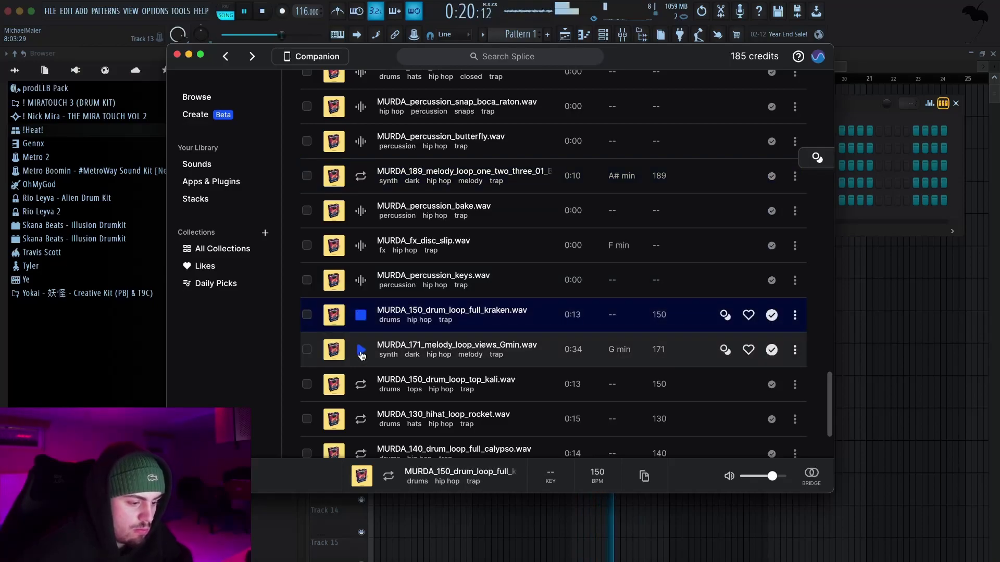
click(361, 351)
click(361, 384)
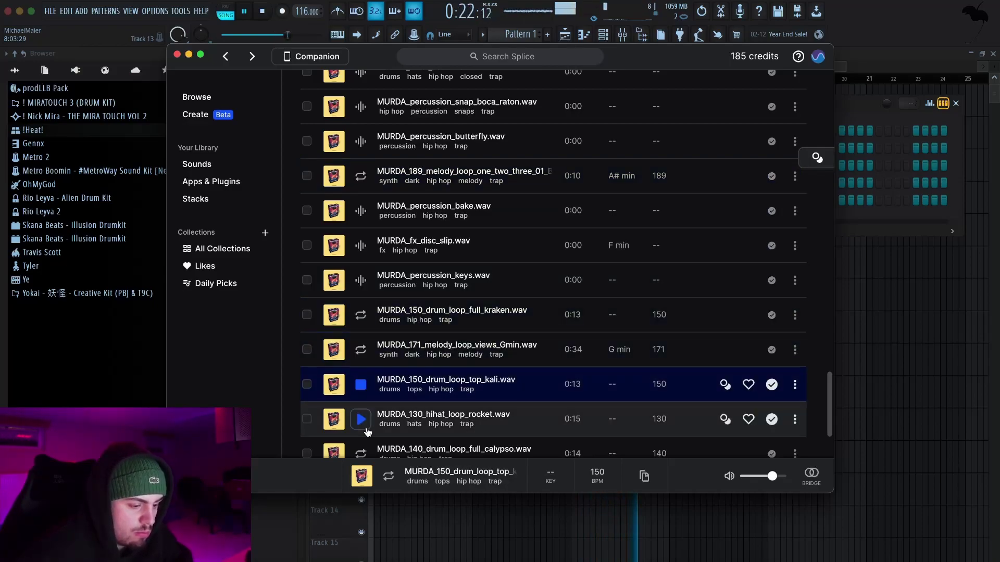
- Preview hihat_loop_rocket and the last drum loops listed, and open another page of the kit's samples
click(362, 419)
scroll(368, 424, down, 3)
click(360, 348)
click(359, 384)
click(607, 429)
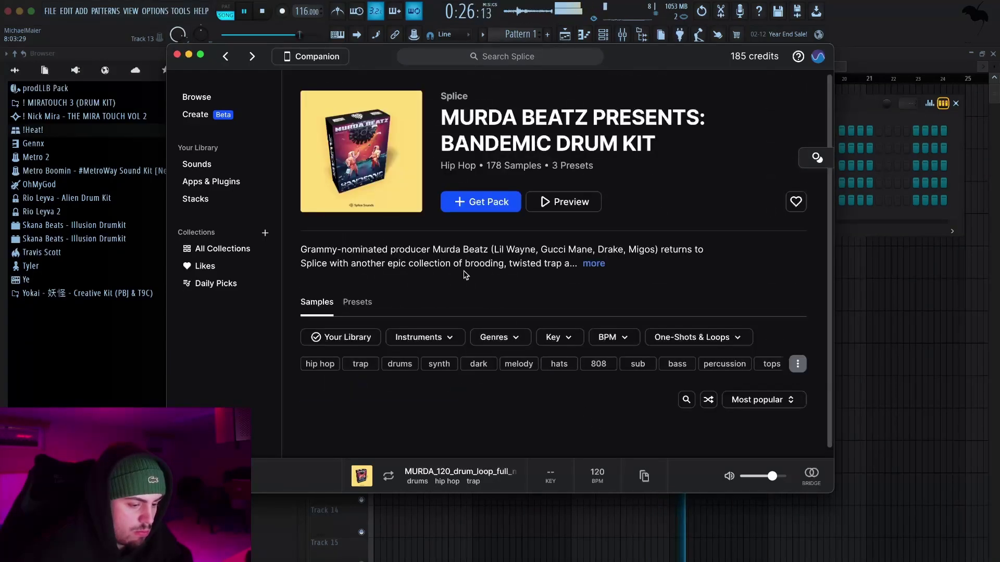
- Preview samples down the new page, including the full_atlantis, top_ratchet and top_atlantis drum loops
scroll(370, 339, down, 2)
click(353, 380)
click(360, 413)
scroll(356, 396, down, 1)
click(360, 441)
scroll(360, 432, down, 2)
scroll(361, 426, down, 3)
click(360, 210)
click(359, 283)
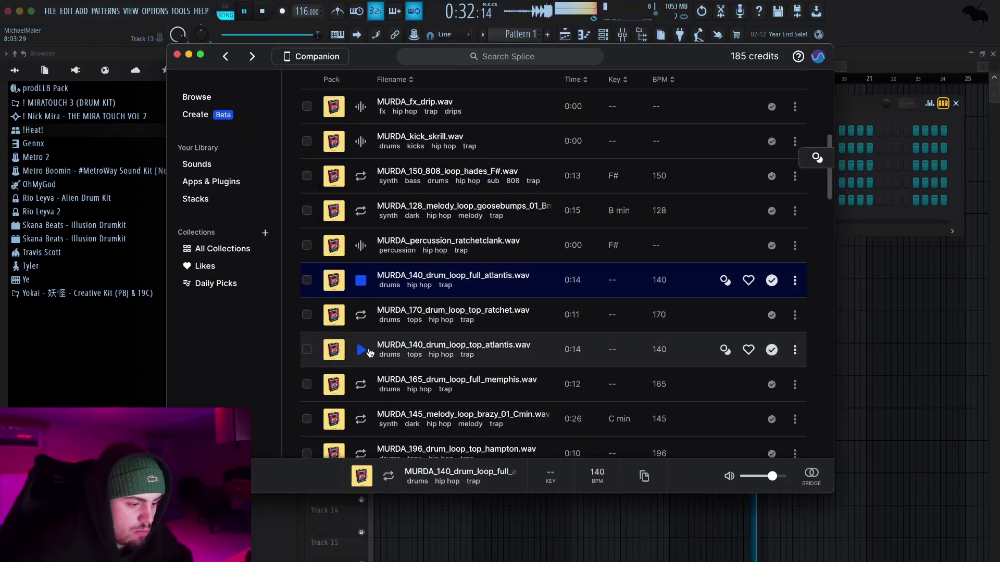
click(361, 317)
click(362, 349)
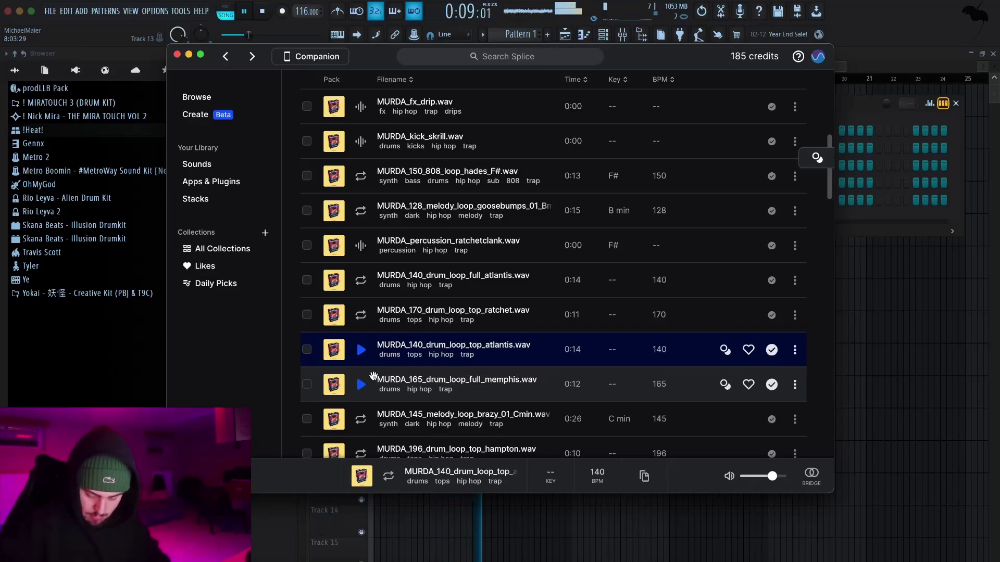
- Stop the arrangement playback and preview the brazy_01 melody, top_hampton and top_diamond drum loops, and the 808_loop_nobu_E
key(F9)
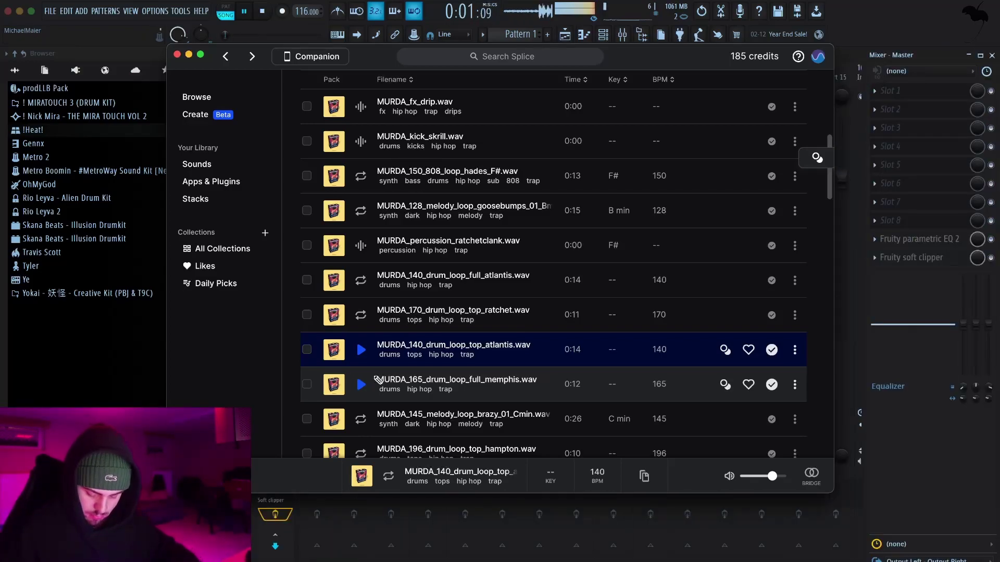
key(F6)
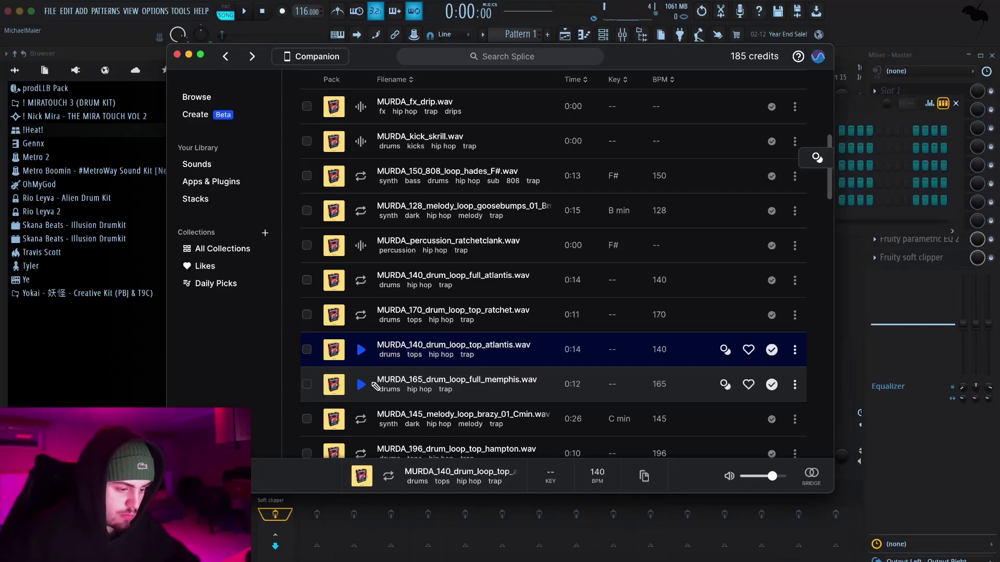
click(375, 385)
click(363, 419)
scroll(382, 375, down, 5)
click(363, 211)
click(363, 246)
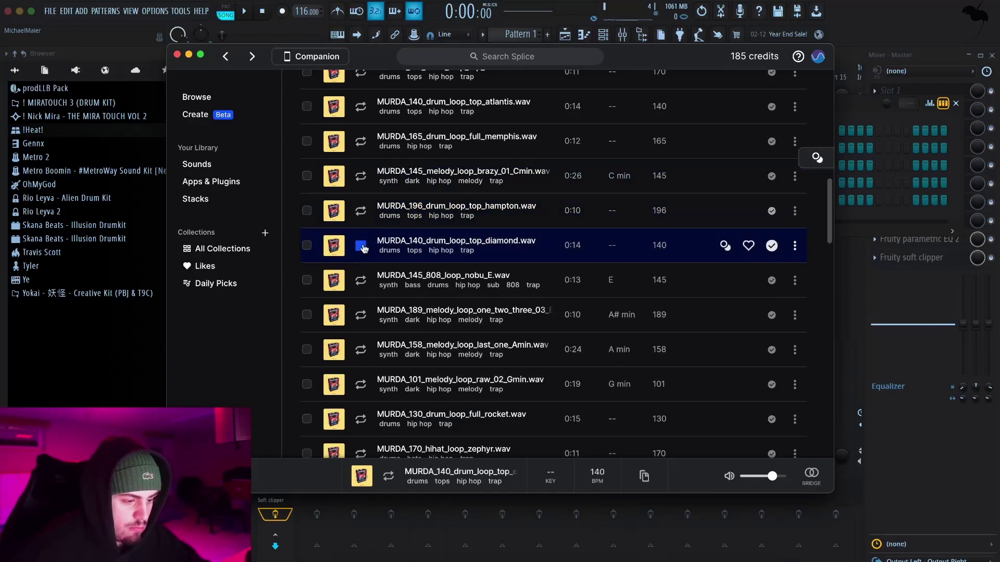
click(362, 281)
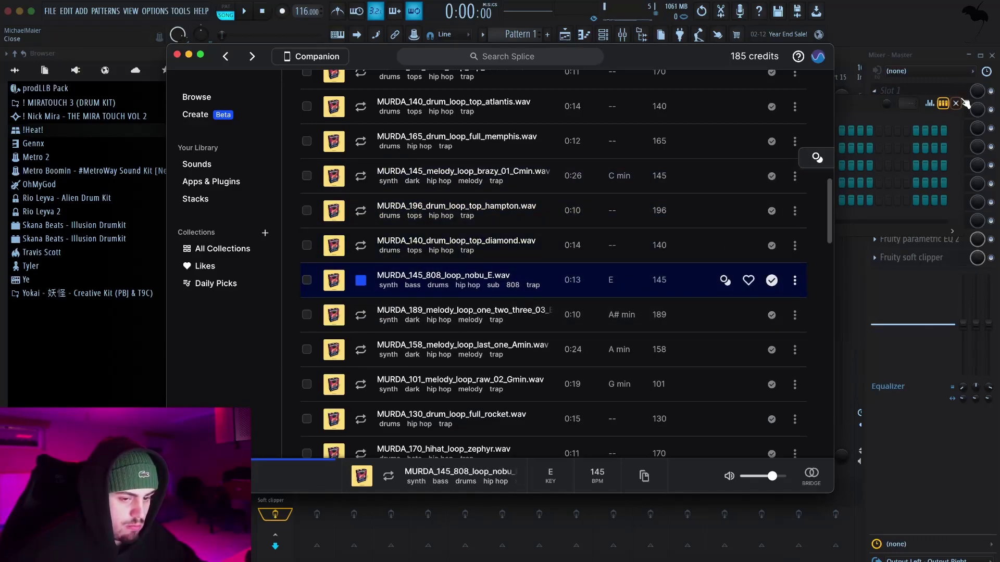
- Close the channel rack and mixer, and place Splice's MURDA_145_808_loop_nobu_E on Track 3 from bar 1
click(956, 103)
click(992, 55)
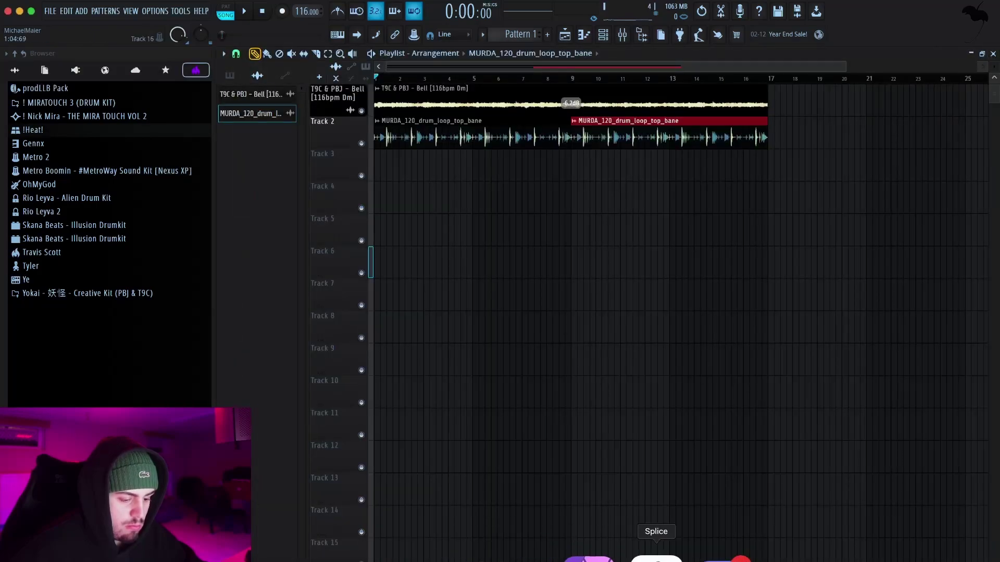
click(660, 557)
drag(556, 280, 398, 153)
- Time-stretch the 808 loop to 8 bars in its audio clip settings and play it with the arrangement
double_click(420, 155)
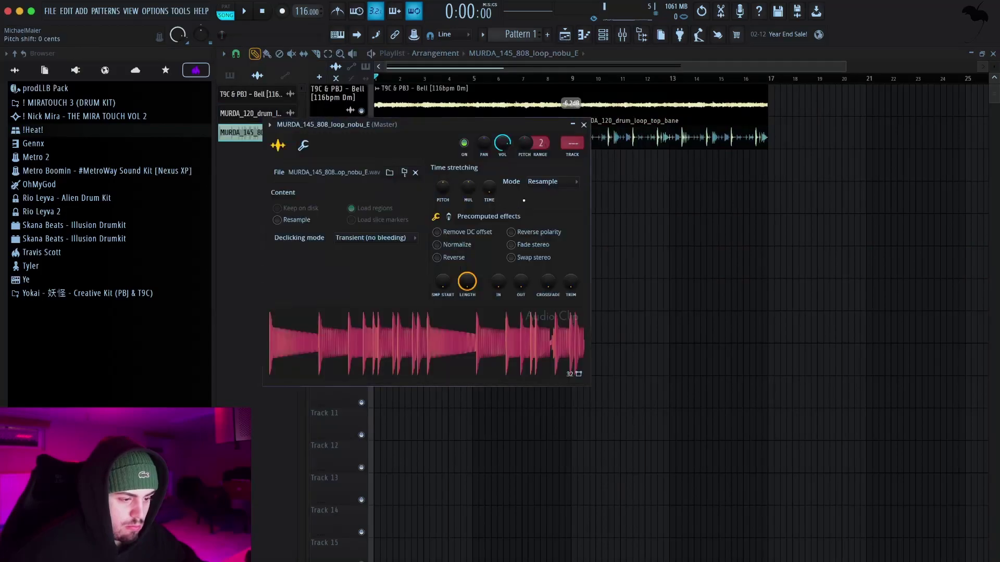
drag(523, 123, 546, 255)
drag(513, 322, 513, 315)
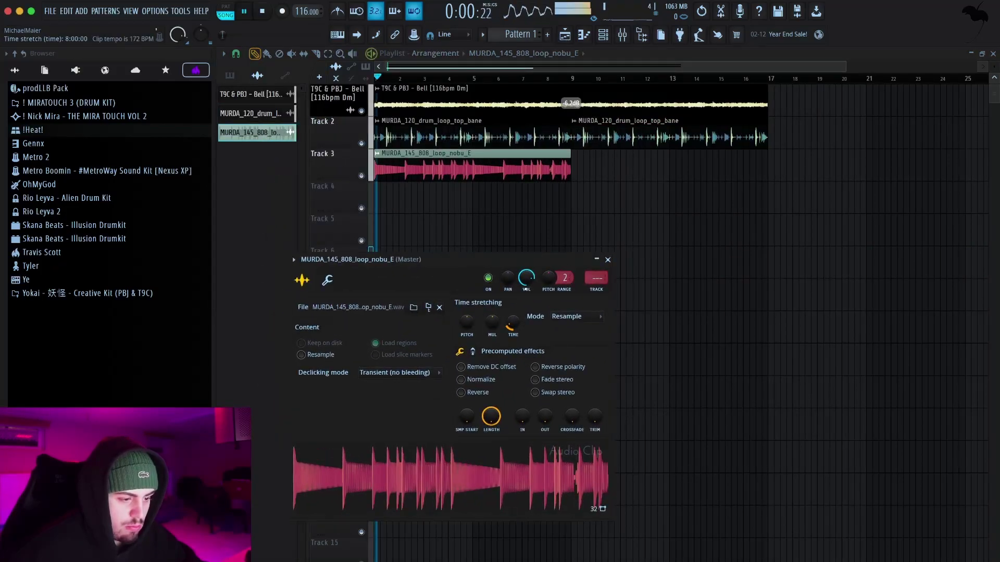
click(607, 259)
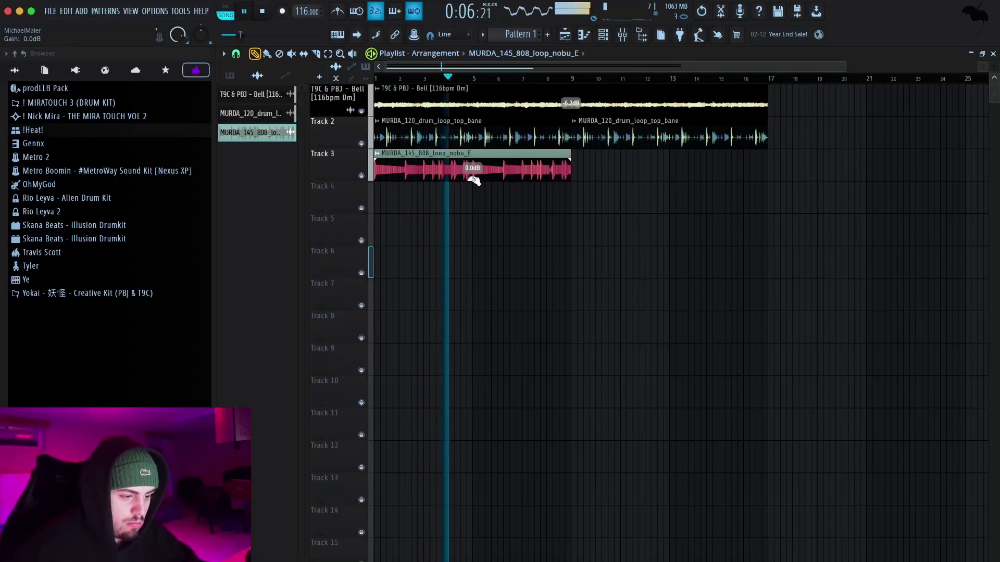
- Try a 2.8 dB clip gain on the 808 loop, and raise the Boost in its precomputed effects slightly
drag(473, 181, 474, 177)
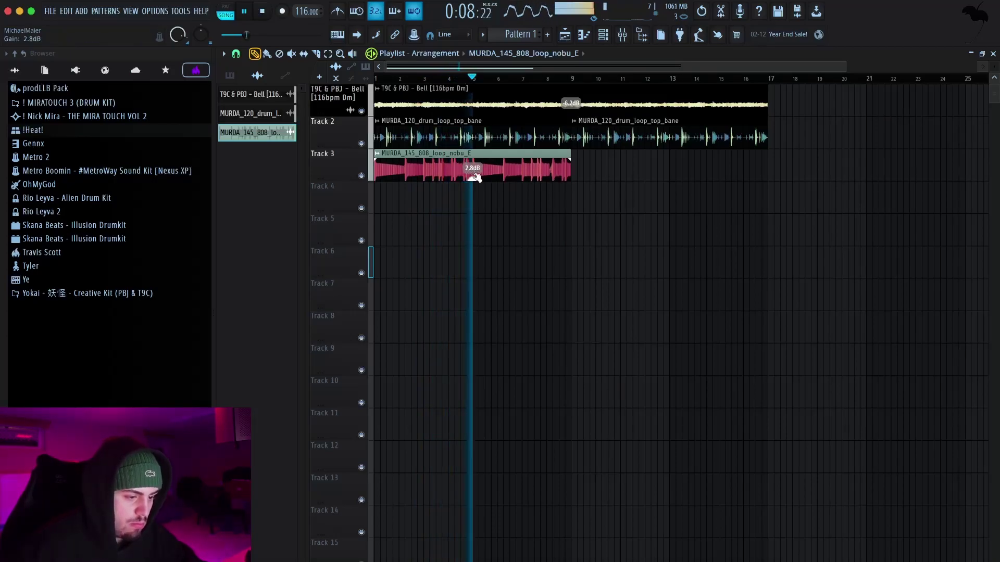
right_click(474, 178)
click(486, 179)
double_click(486, 178)
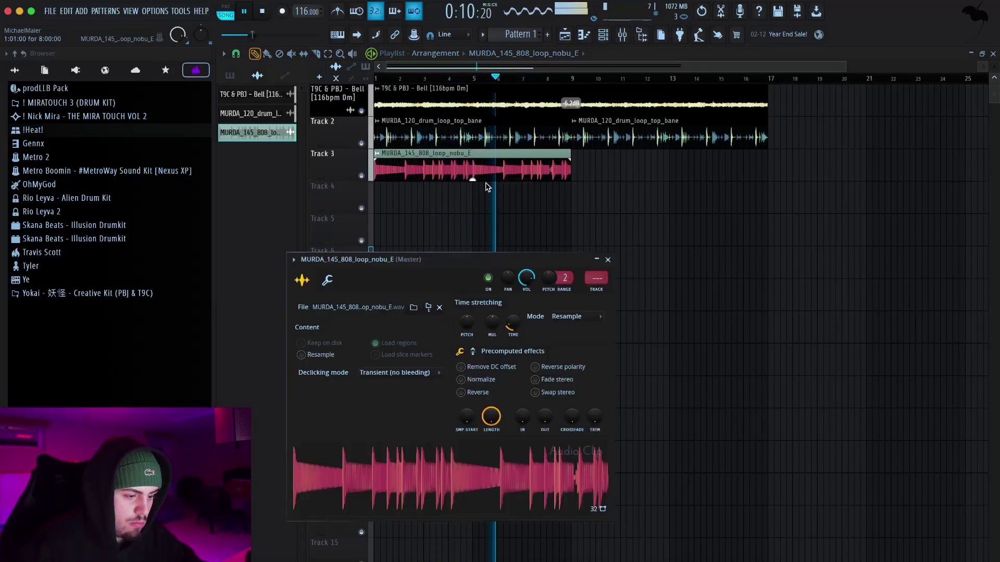
click(473, 351)
drag(467, 372, 467, 369)
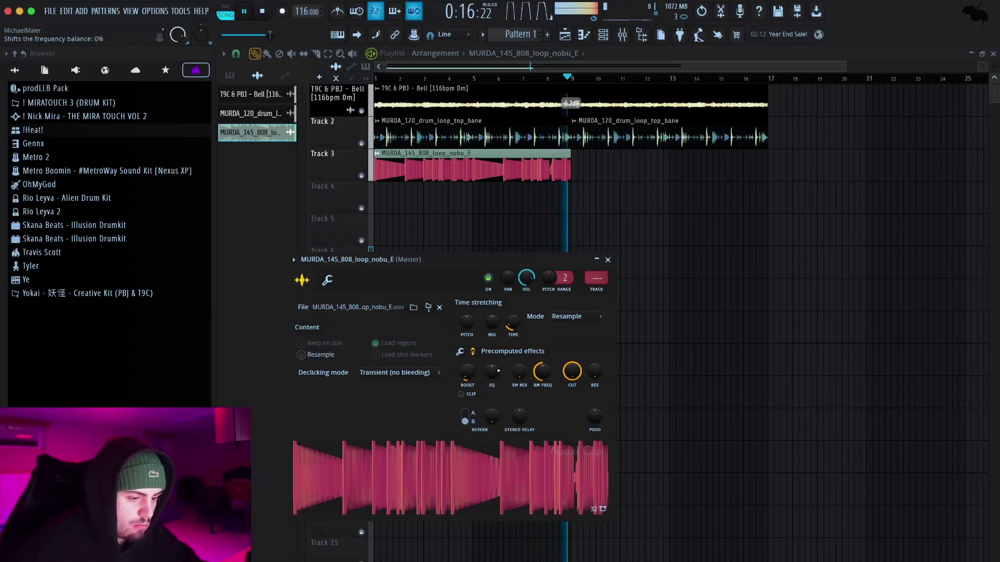
- Duplicate the boosted 808 loop on Track 3 to start again at bar 9
drag(553, 171, 536, 163)
key(super+b)
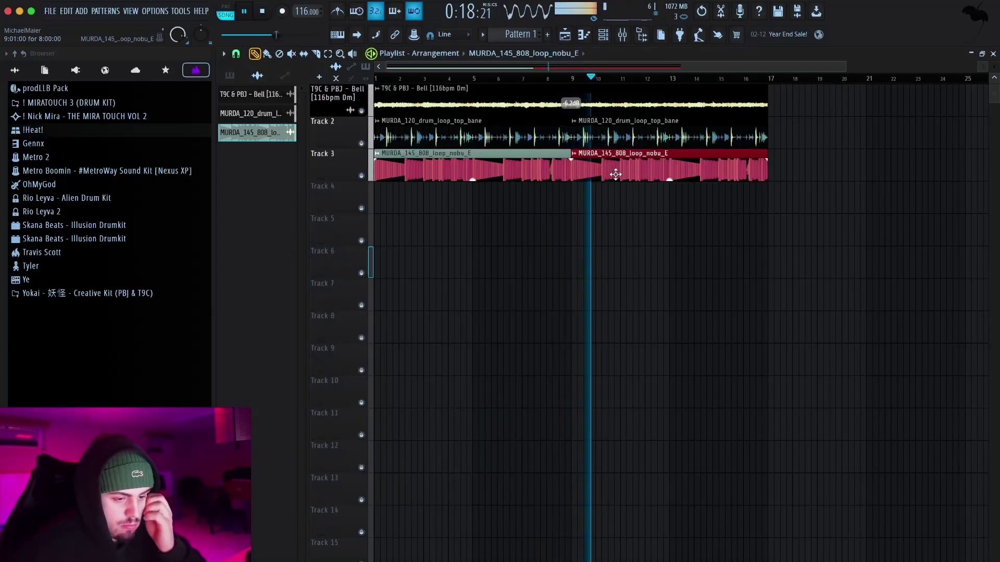
scroll(806, 194, up, 2)
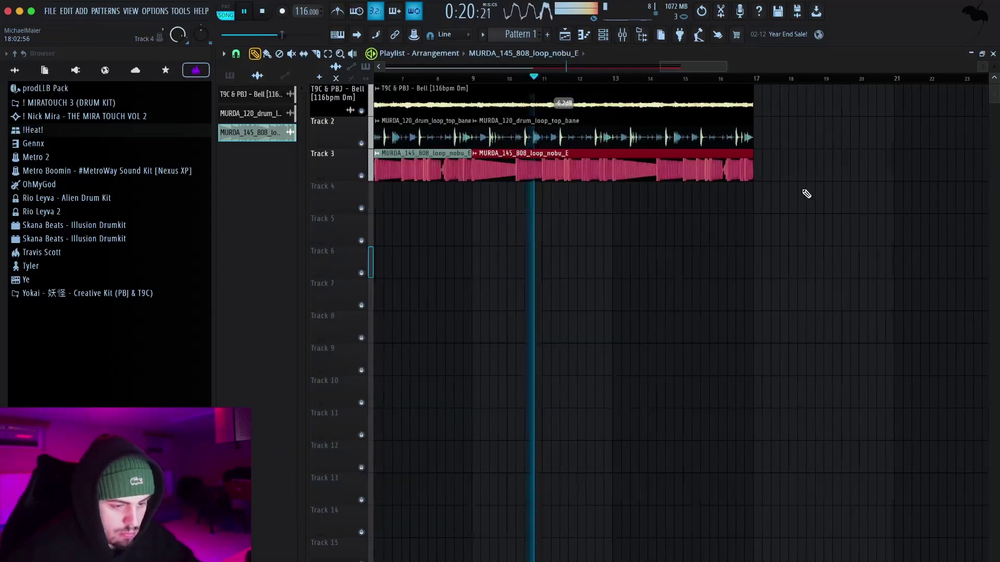
scroll(781, 194, down, 3)
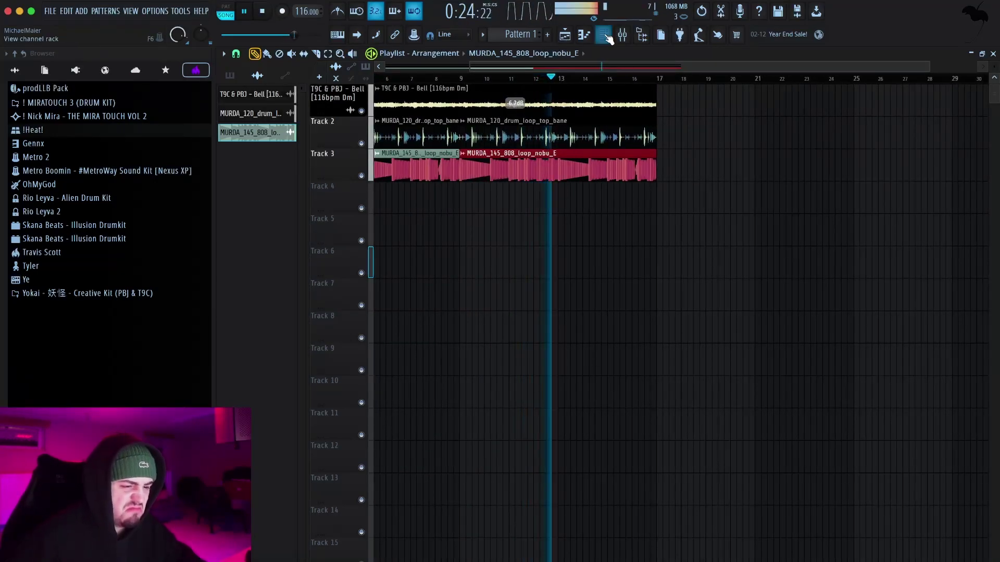
- Show all channels in the channel rack and open the OhMyGod kit's Kick folder
key(F6)
click(315, 103)
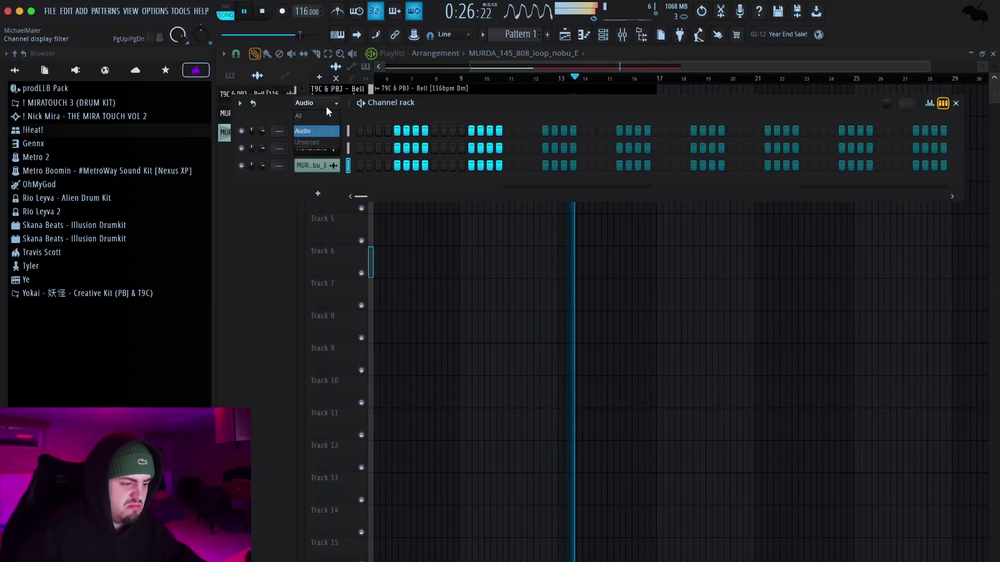
click(324, 116)
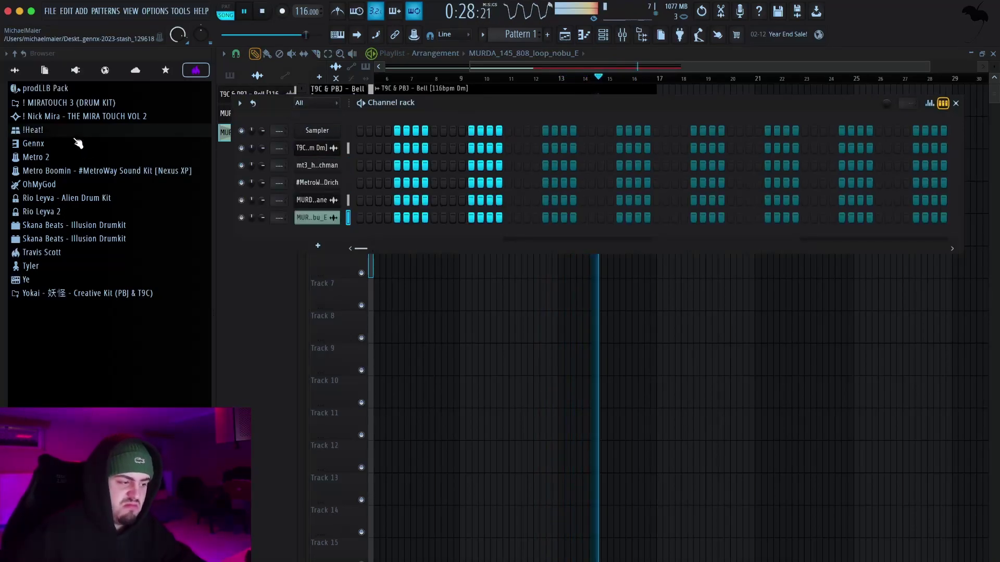
click(68, 189)
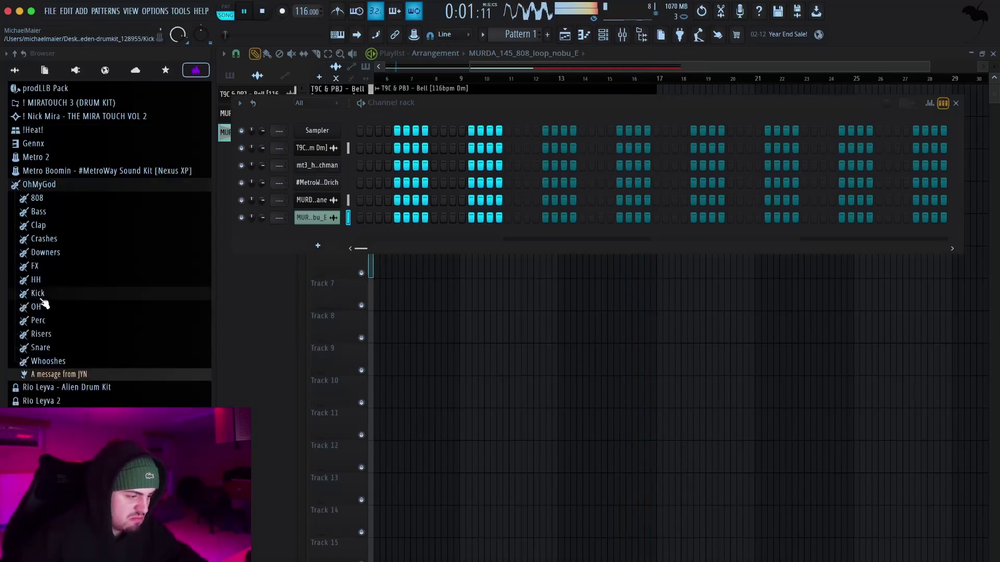
click(37, 293)
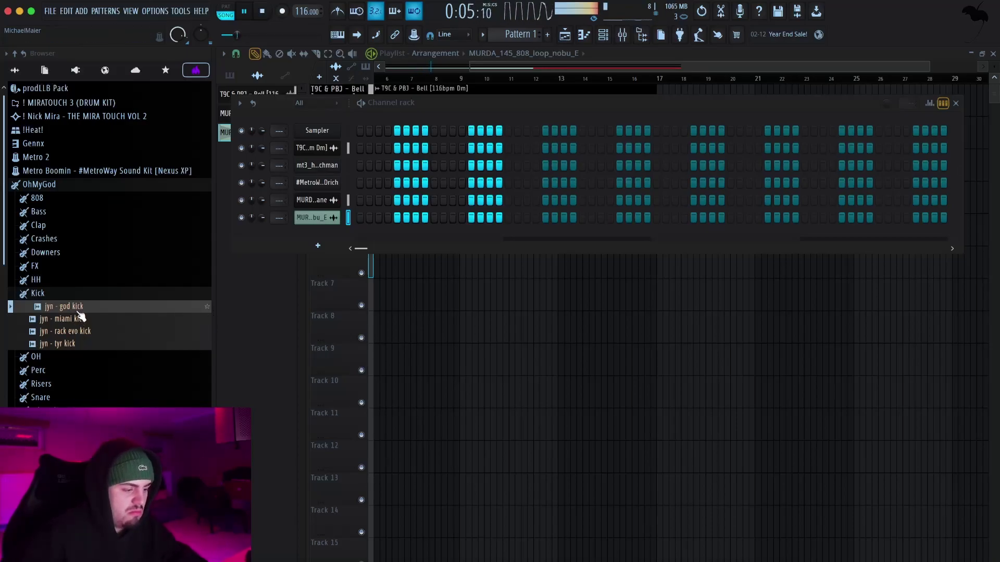
- Audition the tyr and god kicks in the Kick folder and add jyn - god kick as a new channel
click(74, 343)
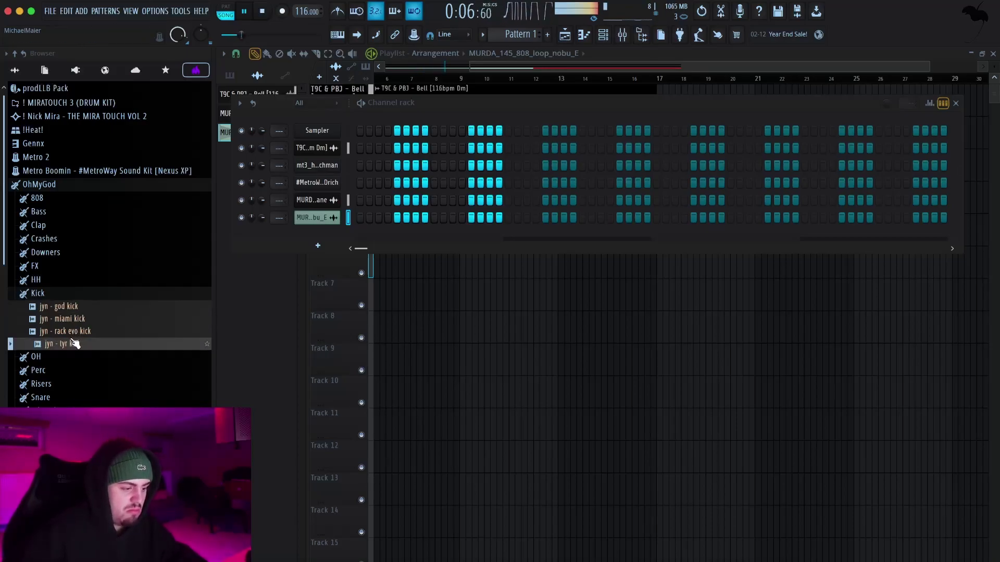
click(77, 308)
drag(301, 252, 325, 243)
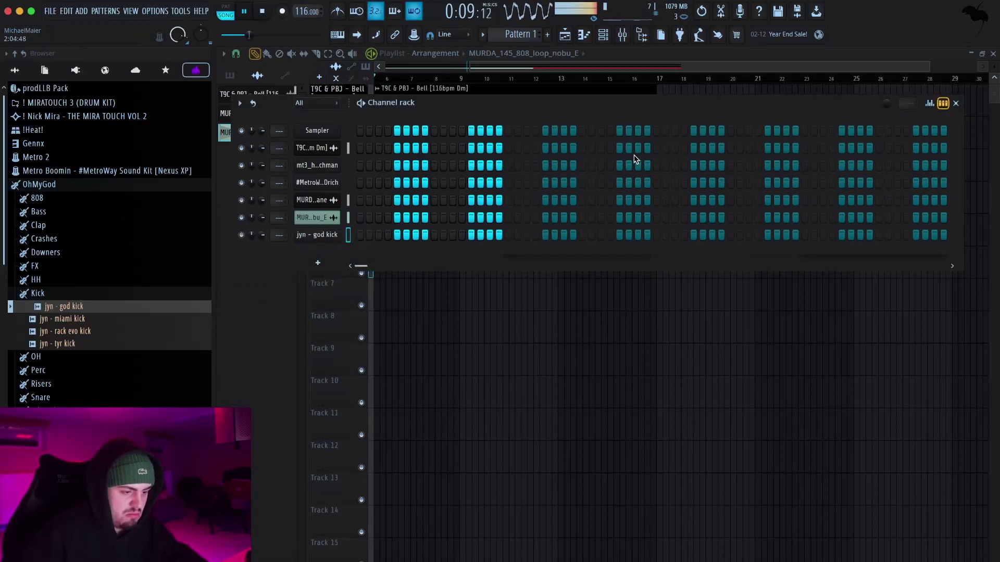
- Audition samples in the OhMyGod kit's HH folder and add jyn - addict HH as a new channel
click(70, 282)
click(76, 293)
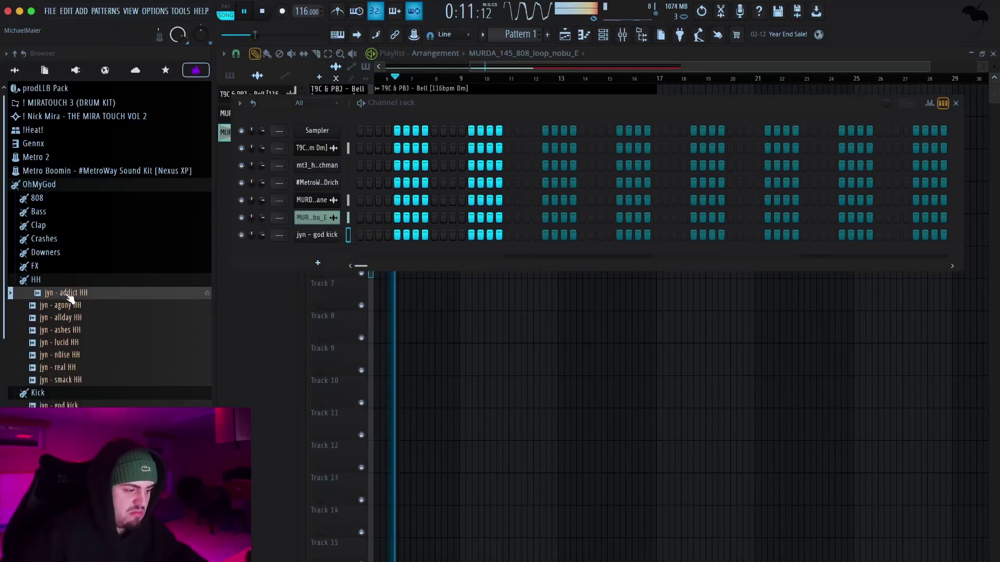
click(71, 306)
drag(62, 293, 292, 246)
- Fill the jyn - addict HH channel with a hit on every second step across Pattern 1, and stop playback
right_click(332, 253)
click(529, 290)
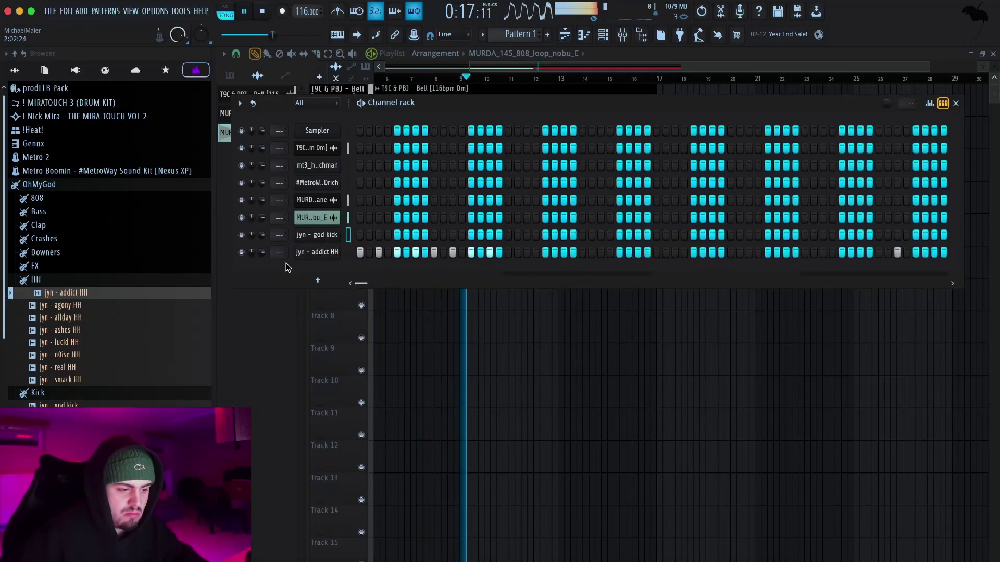
right_click(287, 246)
click(516, 294)
key(space)
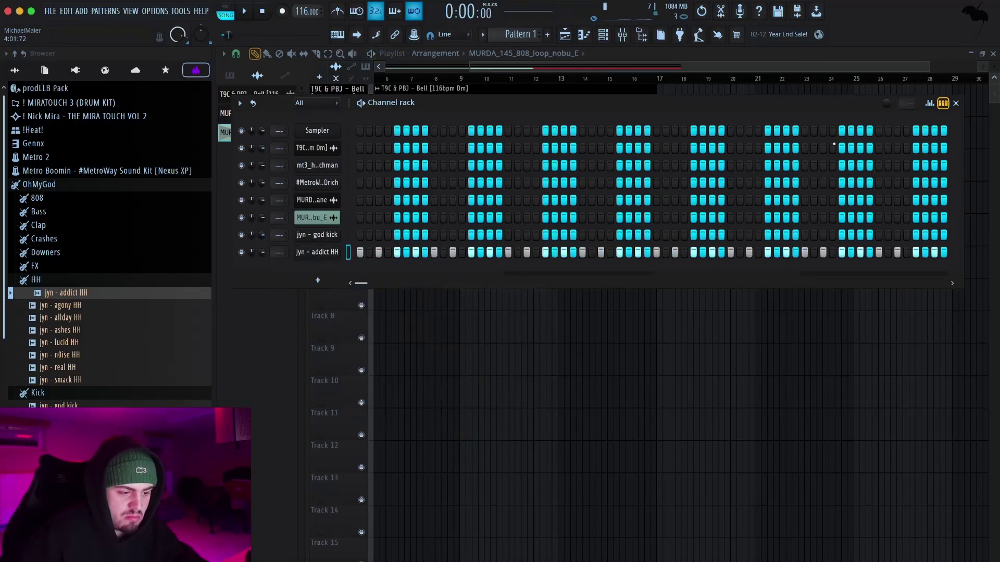
- Place Pattern 1 on Track 4 at bar 1 and duplicate it three times, up to bar 17
click(955, 103)
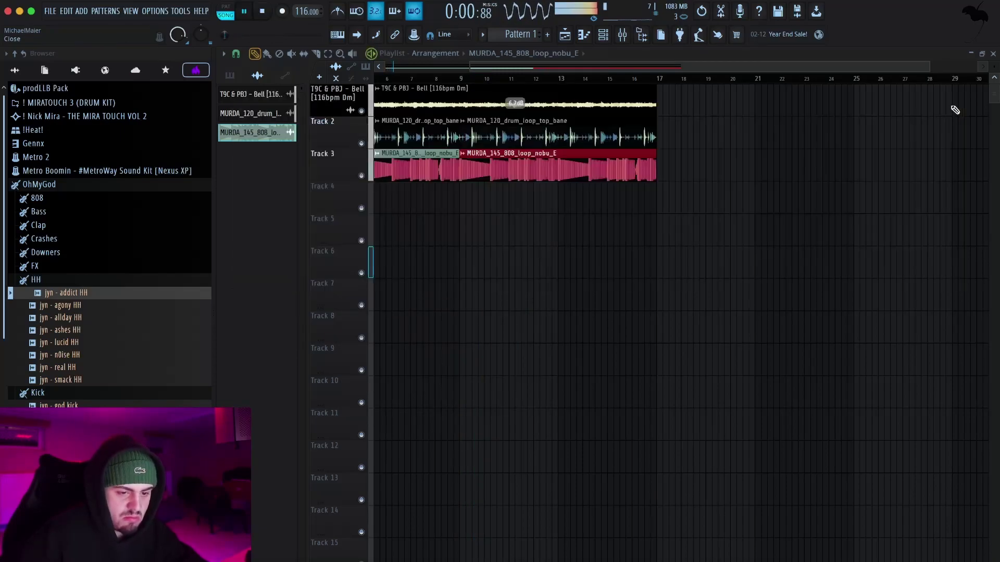
click(231, 75)
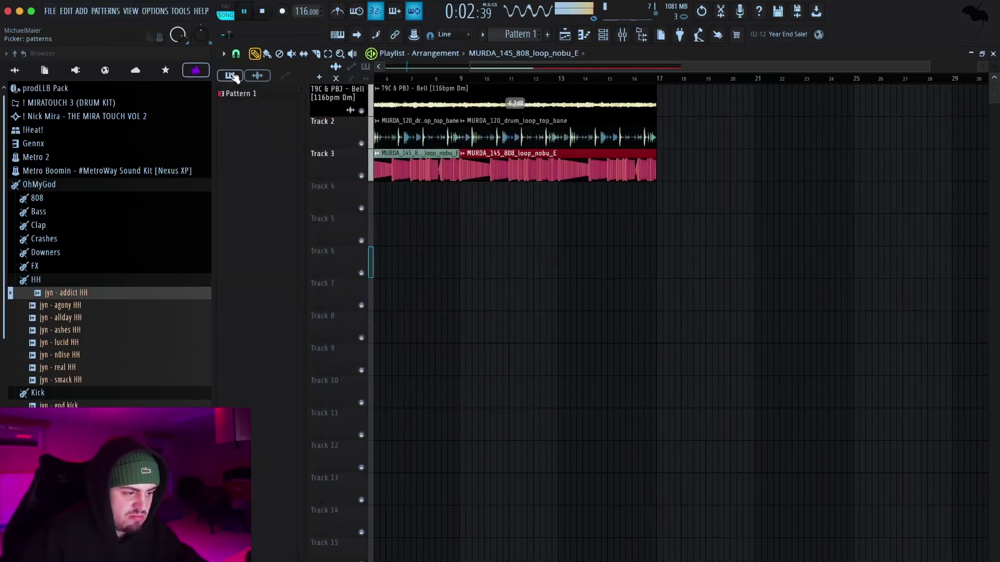
click(398, 198)
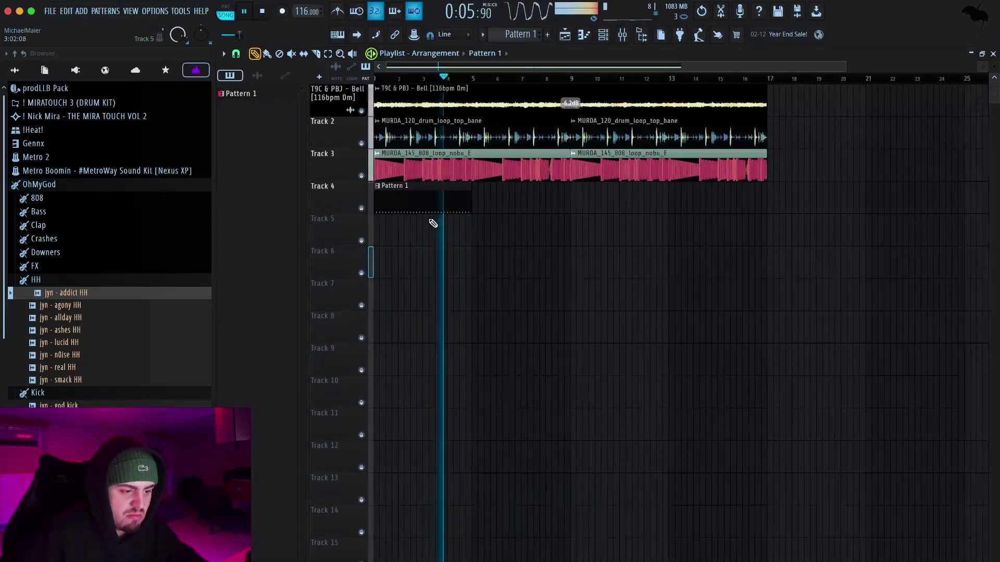
key(ctrl+b)
key(ctrl+b)
key(ctrl+b)
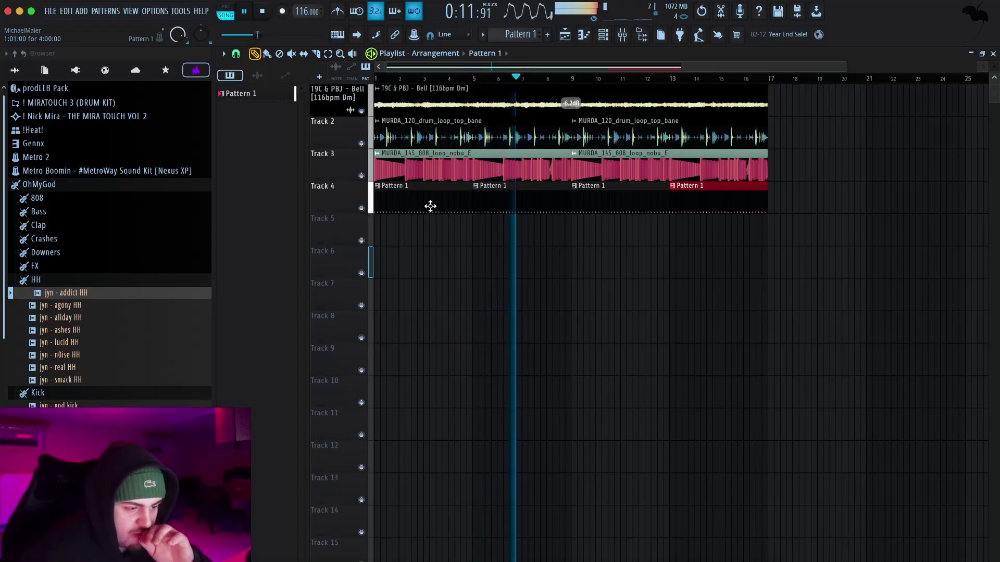
- Look through the OhMyGod kit's Crashes and Downers folders and audition the crash samples
click(89, 281)
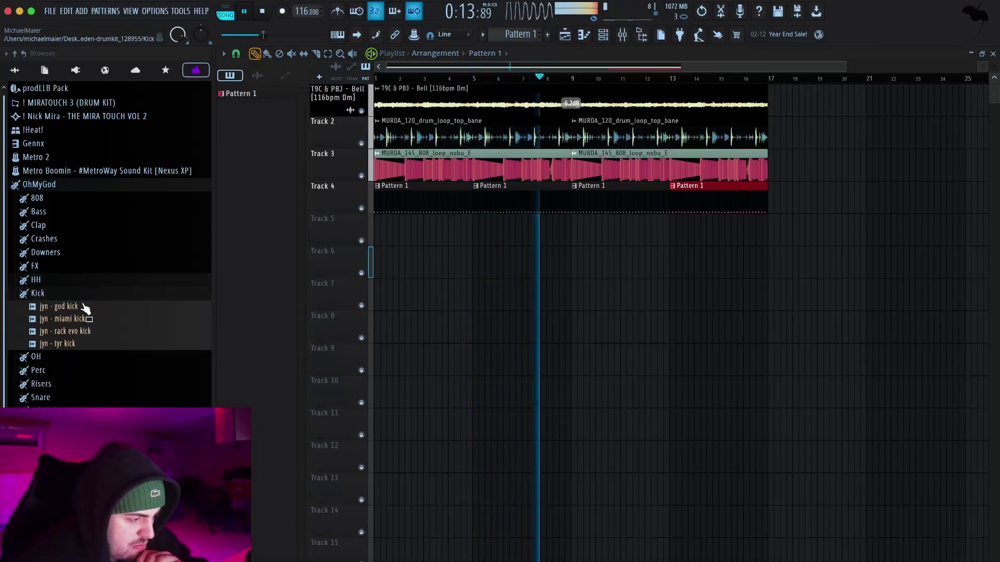
click(79, 295)
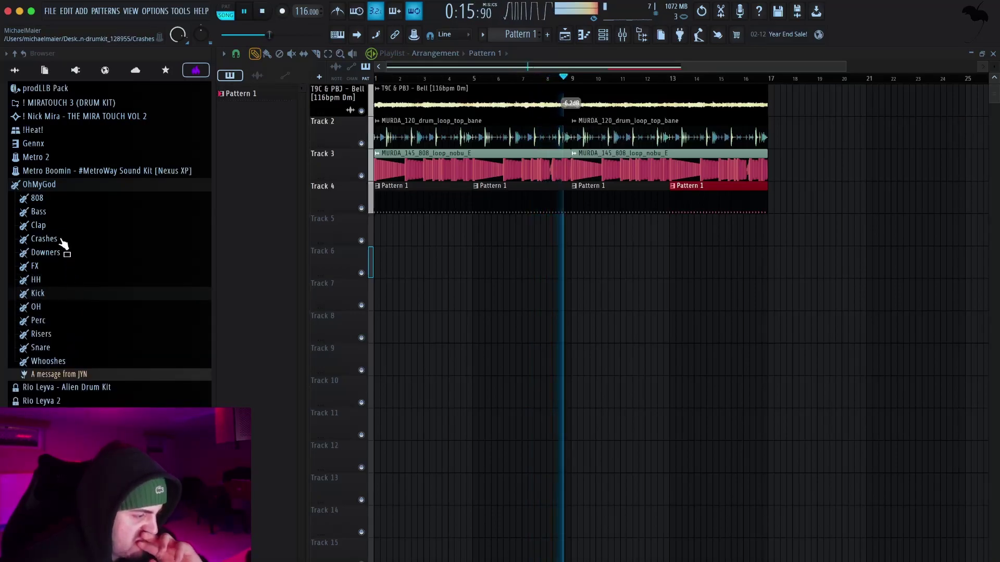
click(61, 241)
click(60, 277)
click(62, 266)
click(63, 253)
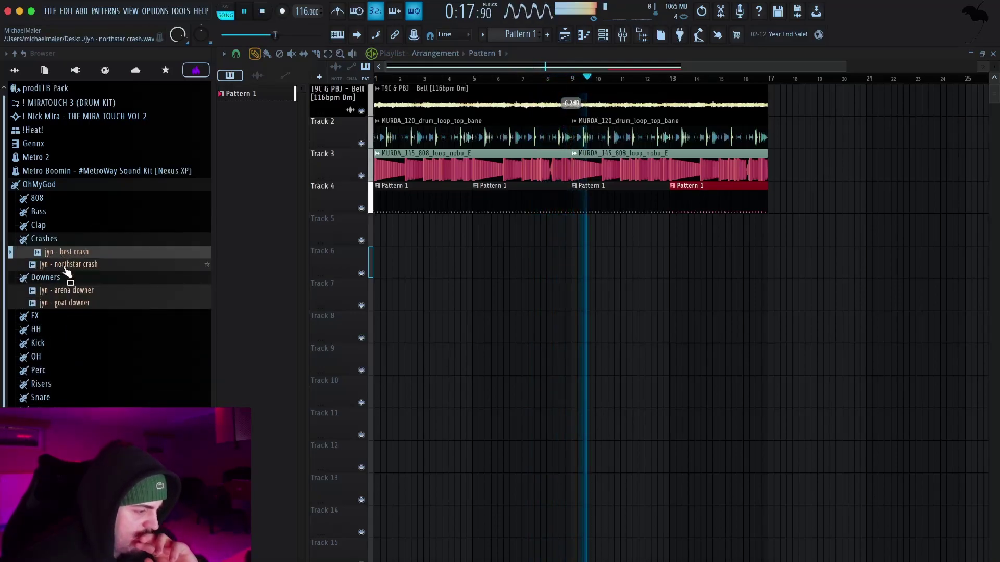
click(65, 277)
click(67, 239)
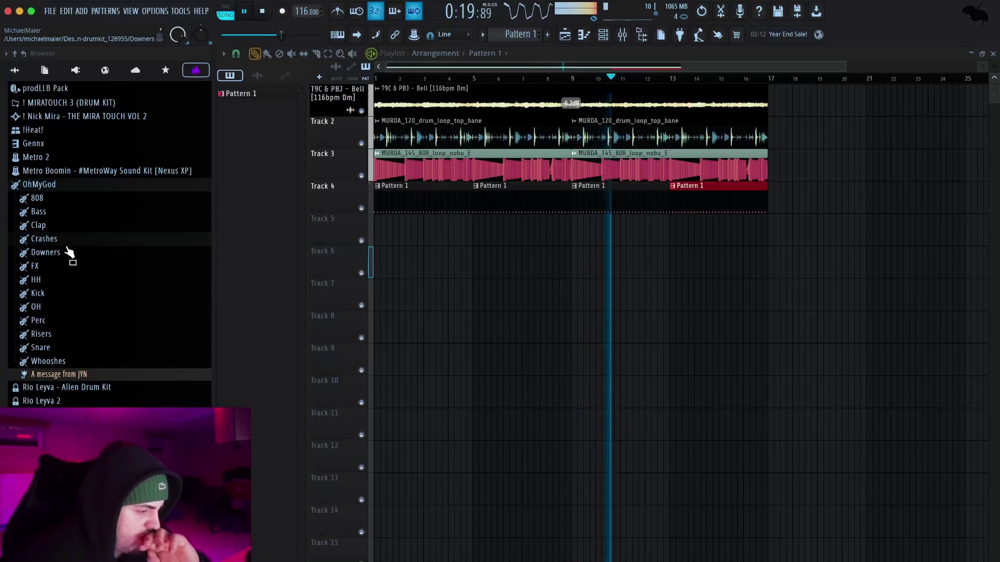
- Audition the open hats in the OhMyGod kit's OH folder and close the folder again
click(45, 305)
click(45, 320)
click(49, 333)
click(50, 345)
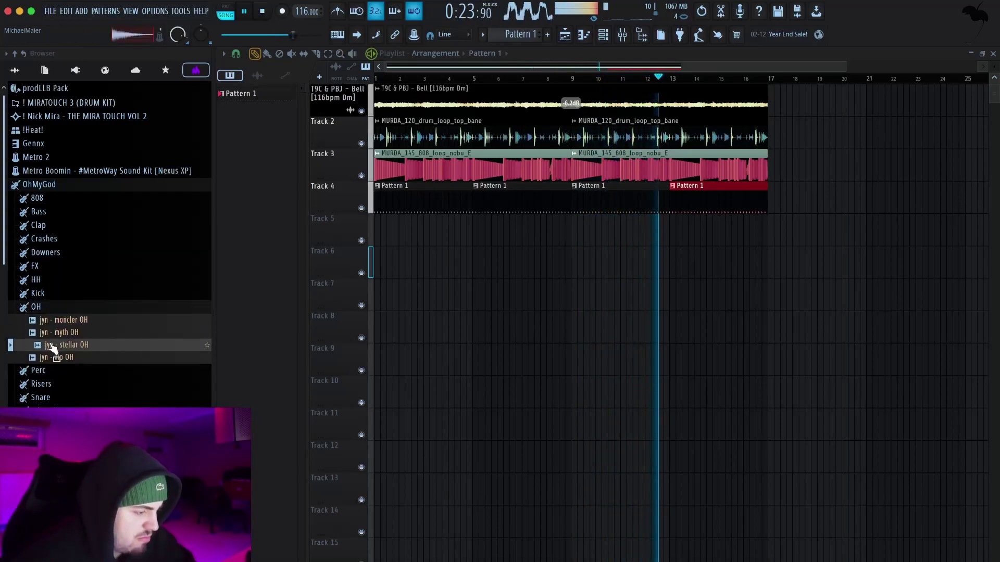
click(58, 307)
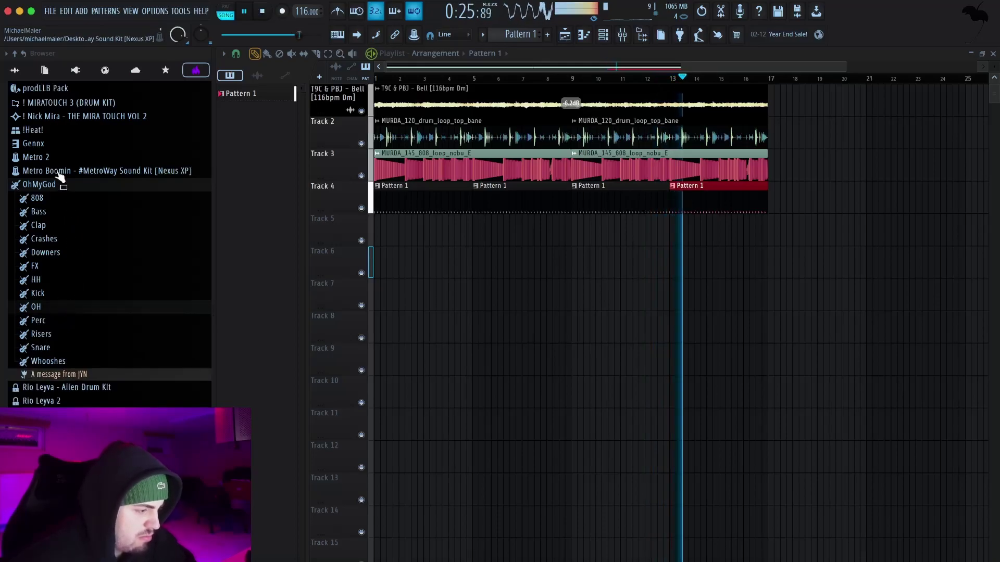
- Collapse the other kits and audition the first open hats in the !Heat! kit's OpenHat folder
click(54, 173)
click(50, 160)
click(60, 91)
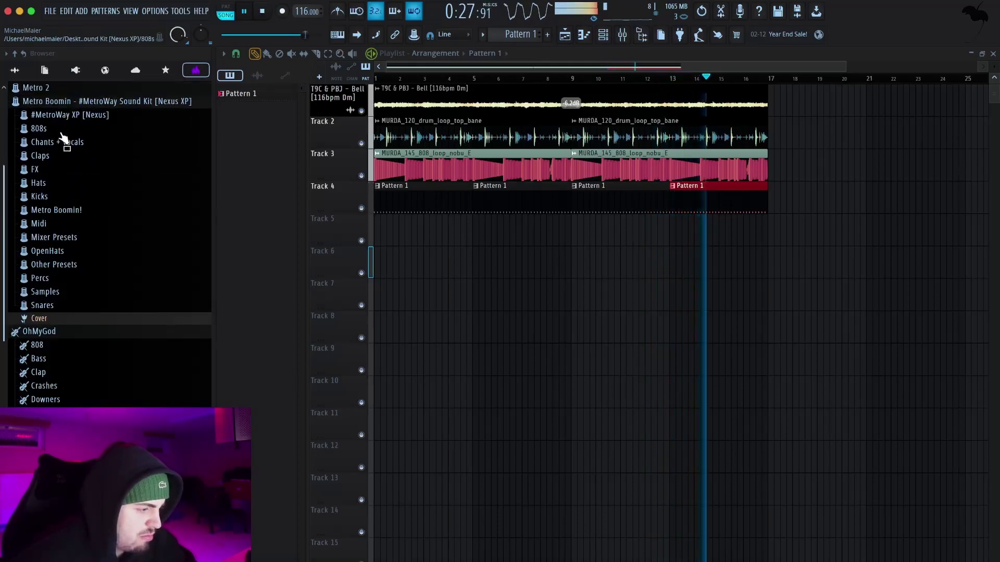
click(67, 103)
click(47, 185)
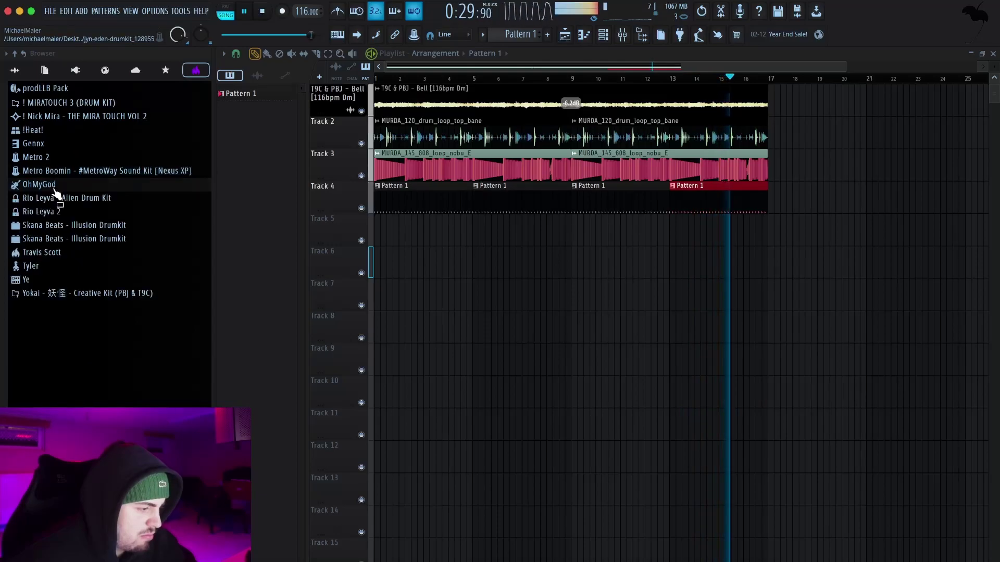
click(37, 130)
click(55, 197)
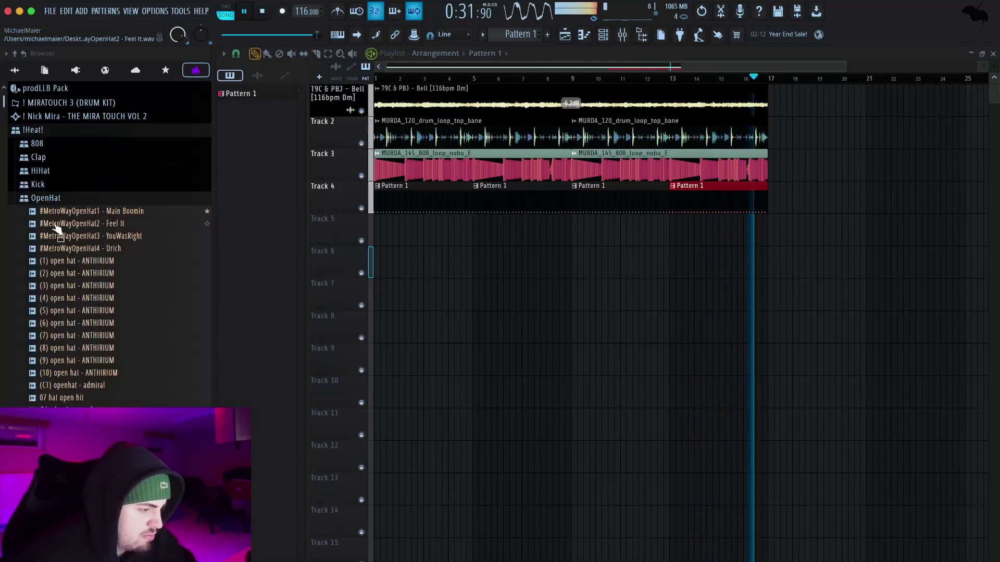
click(74, 321)
click(81, 273)
click(84, 249)
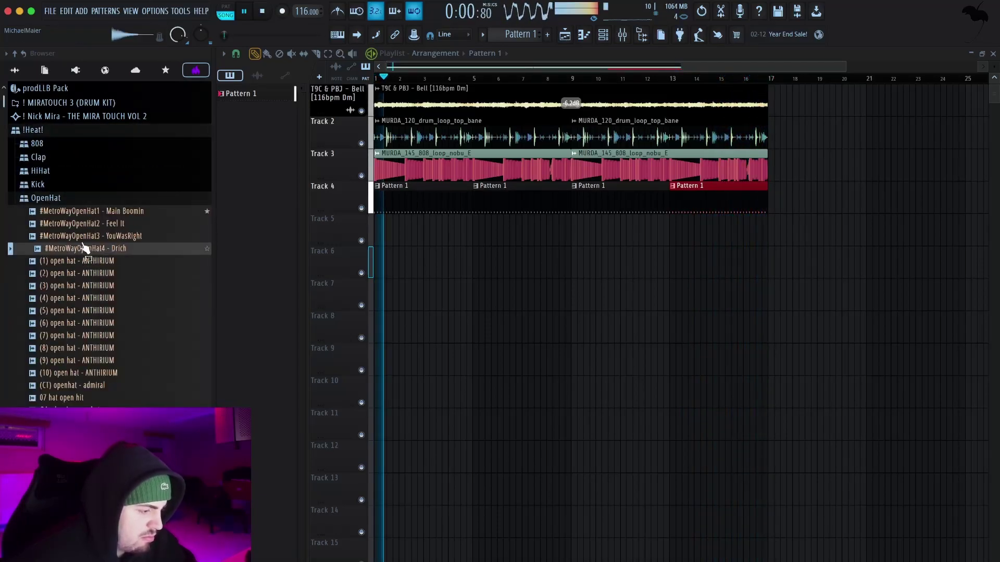
click(87, 224)
- Stop playback and audition the remaining open hats one after another down the !Heat! kit's OpenHat folder
key(space)
key(Down)
key(Down)
key(Down)
key(Down)
key(Down)
key(Down)
key(Down)
key(Down)
key(Down)
key(Down)
key(Down)
key(Down)
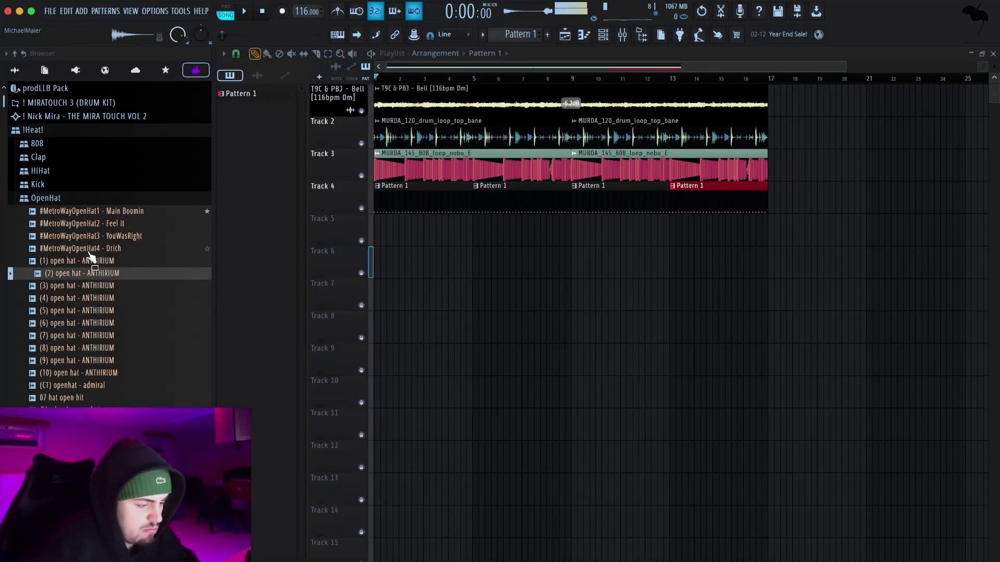
key(Down)
key(Down)
key(Down)
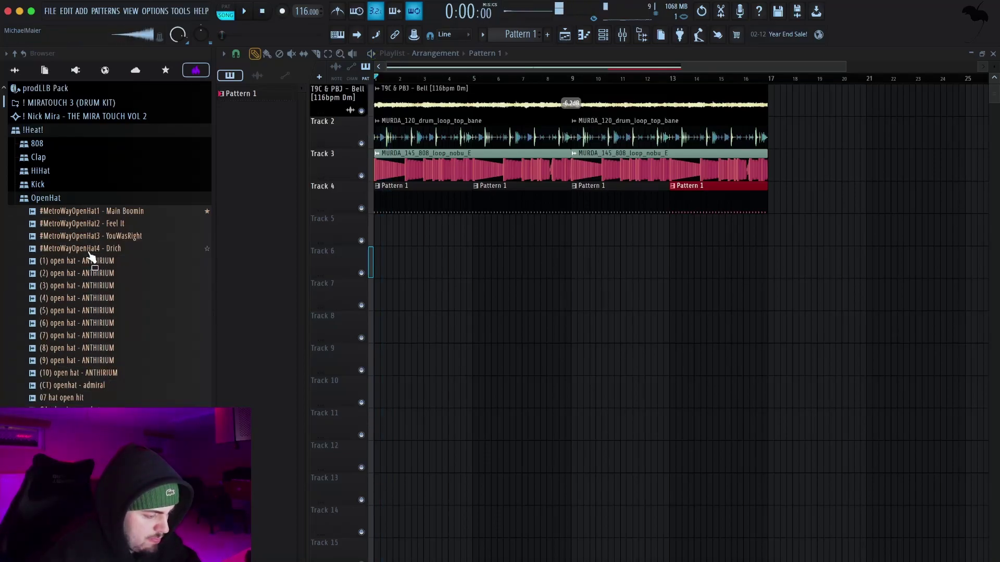
key(Down)
key(Down)
key(Down)
key(Down)
key(Down)
key(Down)
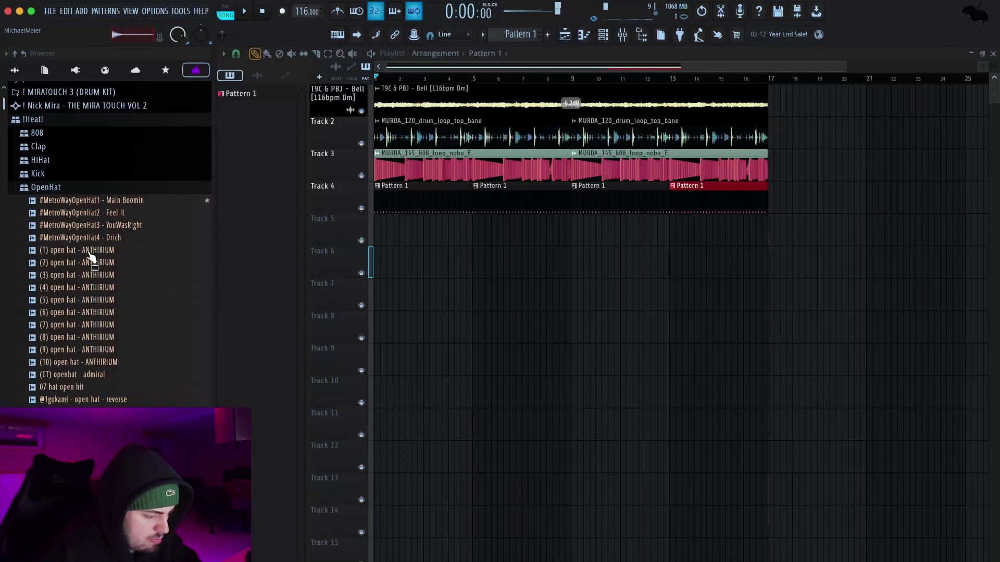
key(Down)
key(Down)
key(Down)
key(Down)
key(Down)
key(Down)
key(Down)
key(Down)
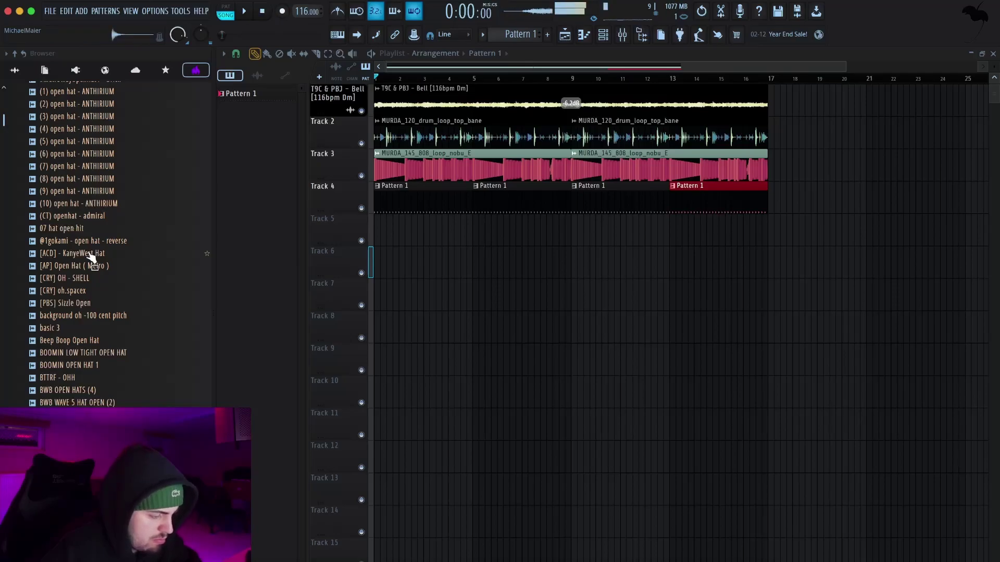
key(Down)
key(Down)
key(Down)
key(Down)
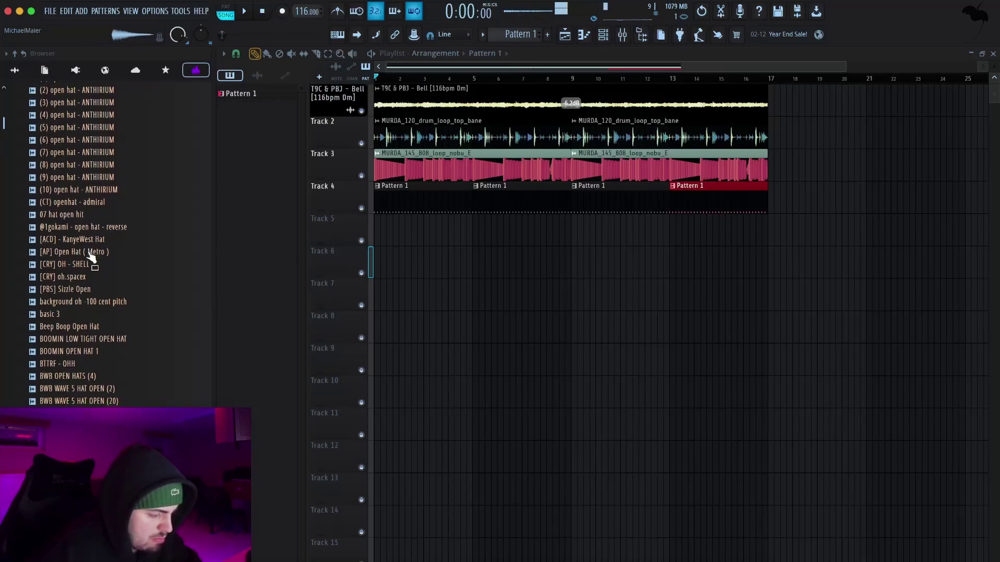
key(Down)
key(Down)
key(Down)
key(Down)
key(Down)
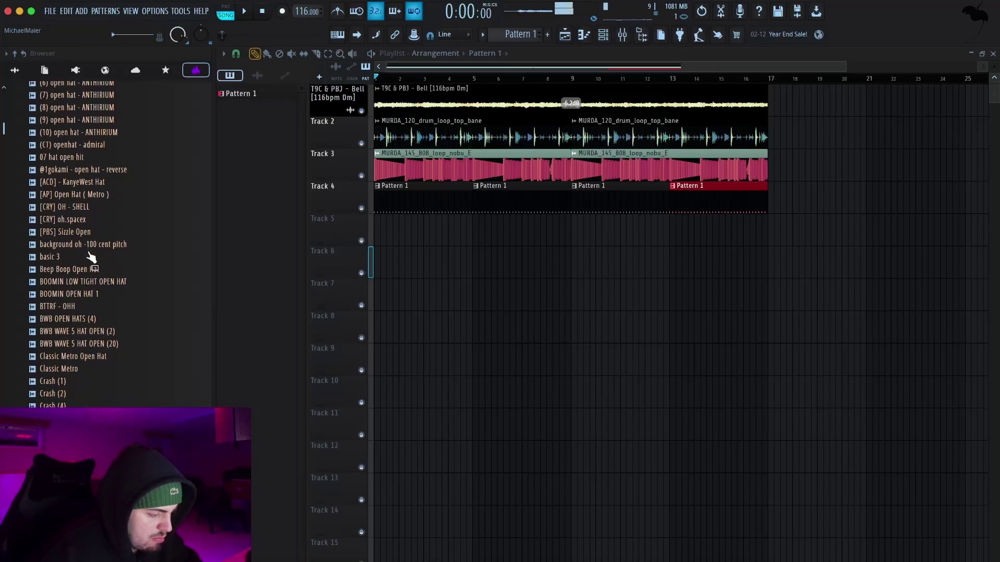
key(Down)
key(Down)
key(Down)
key(Down)
key(Down)
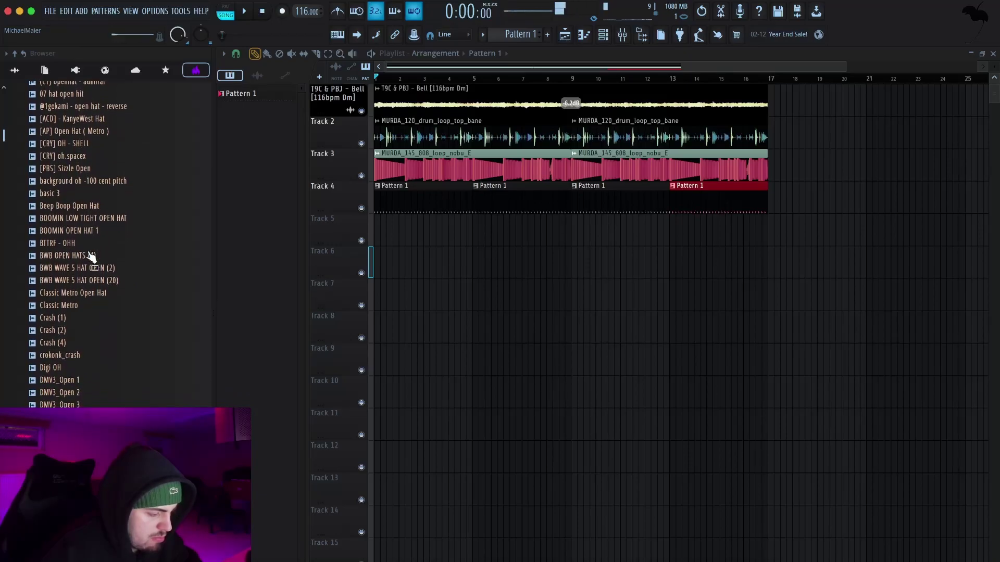
key(Down)
key(Down)
key(Down)
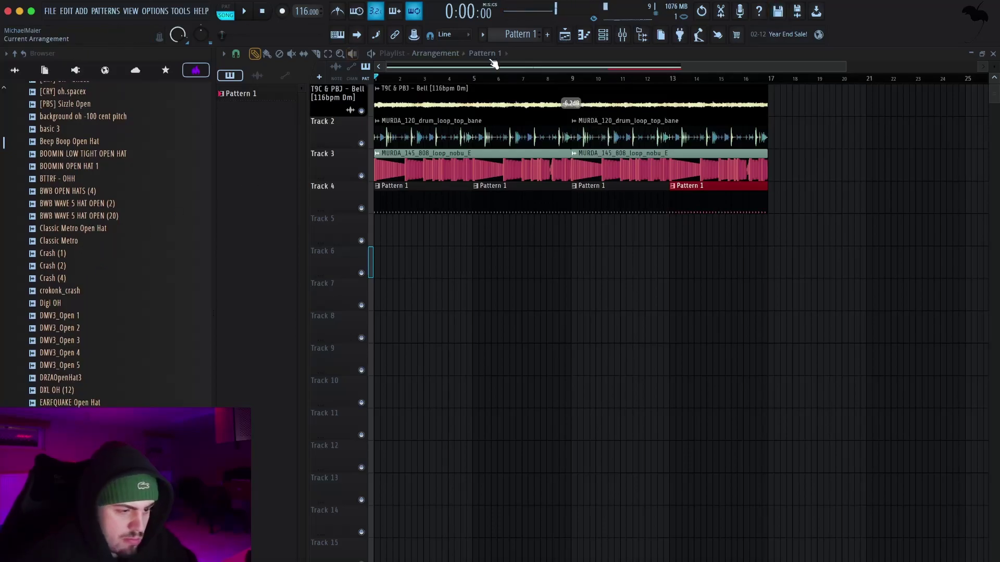
- Add GNX Easy OH to the channel rack, place a hit on its first step, and move the rack below the clips
click(604, 35)
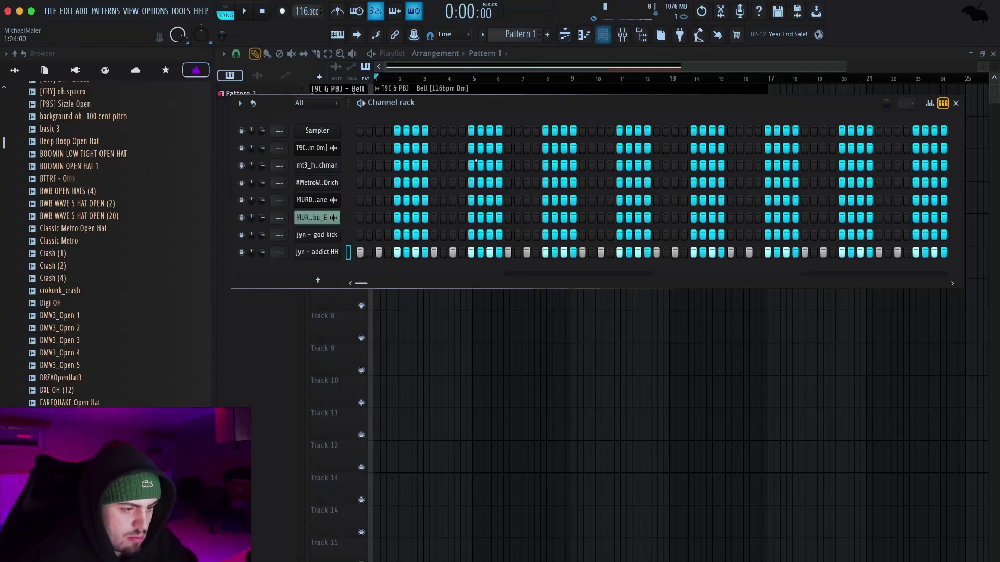
drag(86, 489, 349, 276)
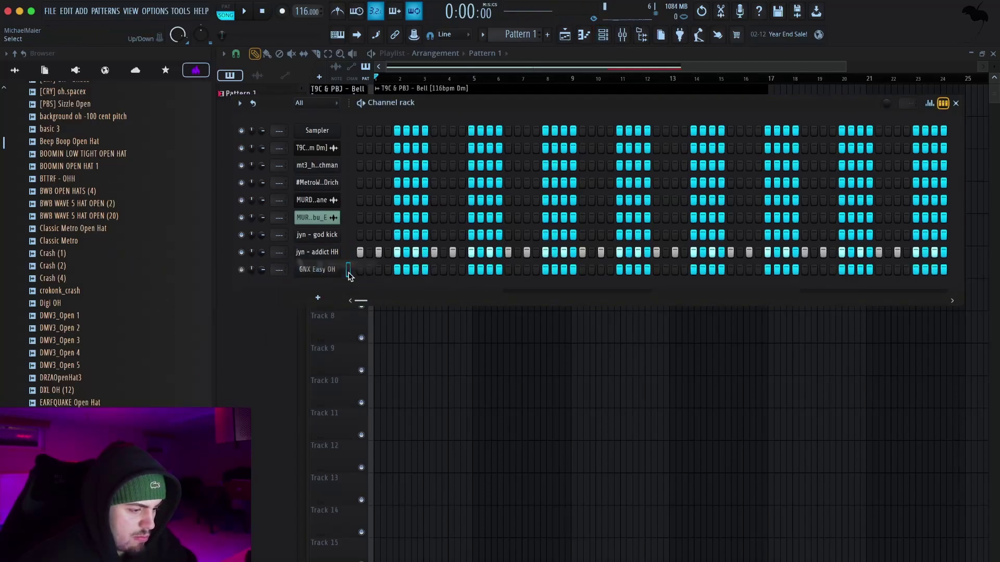
key(space)
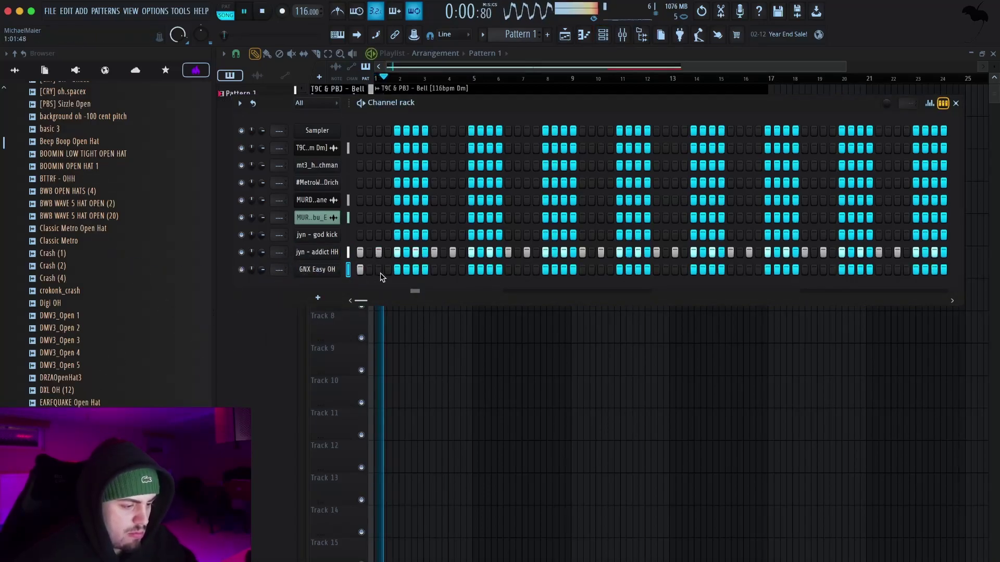
key(space)
drag(525, 107, 567, 257)
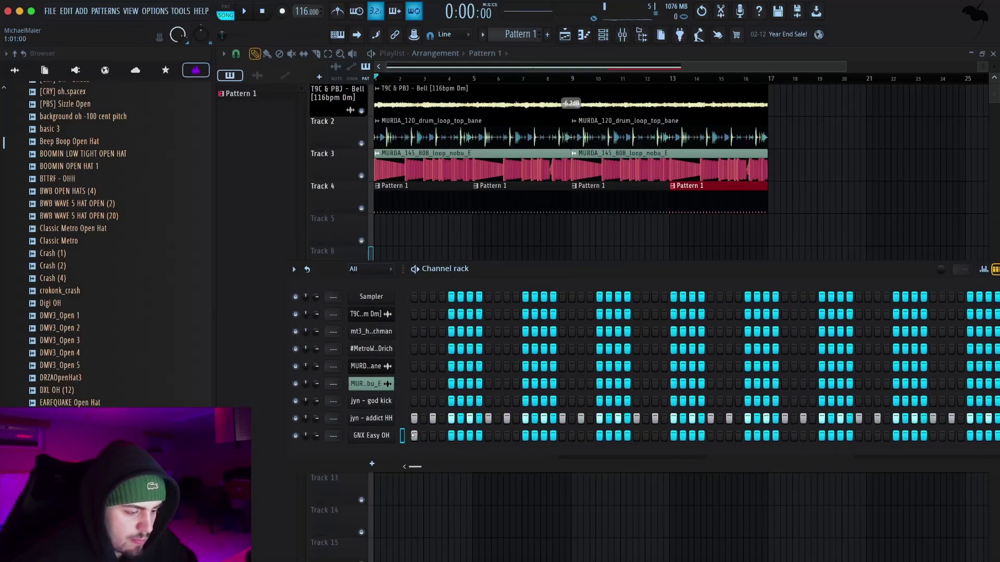
- Create Pattern 2 and move the four Pattern 1 clips from Track 4 down to Track 5
click(547, 38)
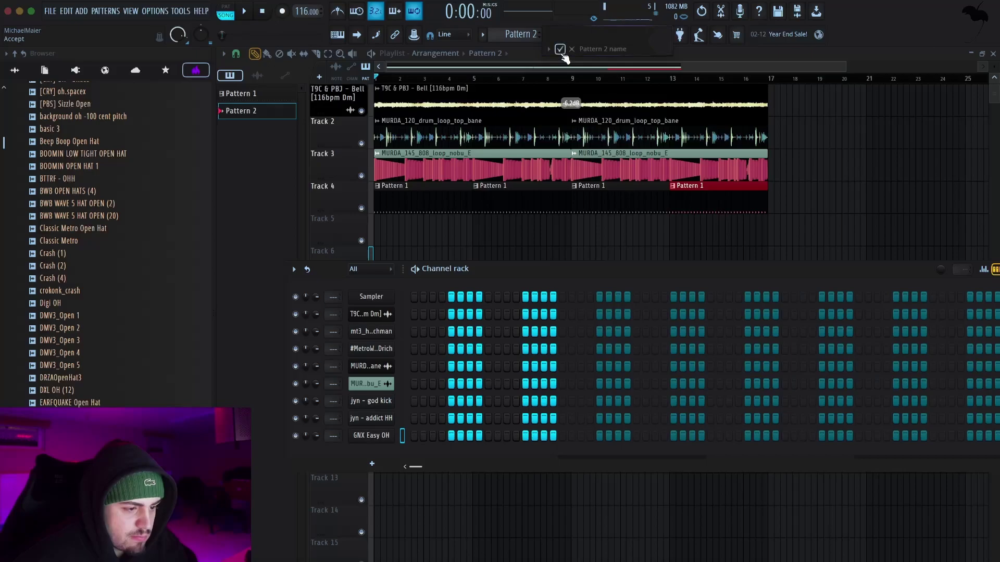
drag(403, 229, 748, 194)
key(shift+Down)
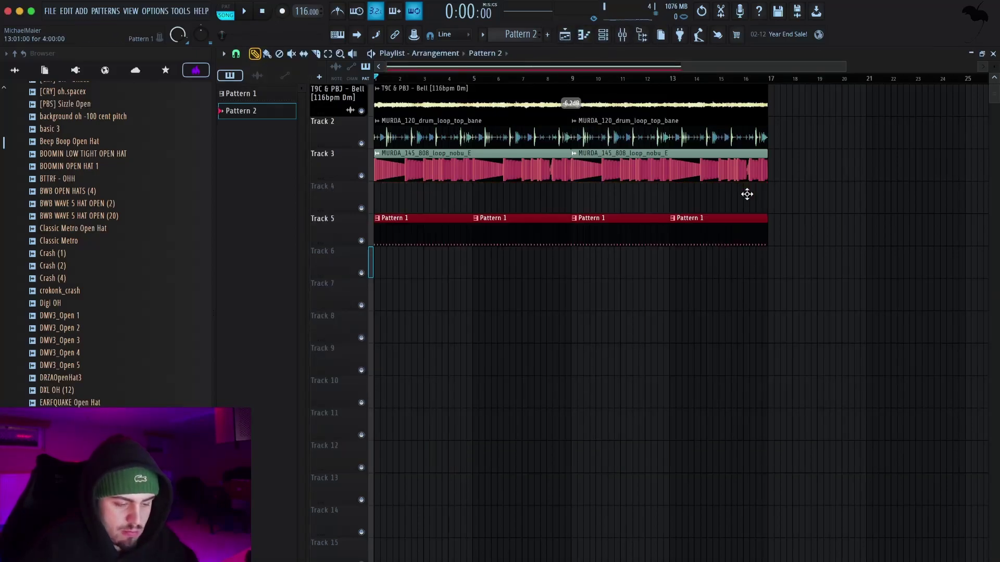
- Place a Pattern 2 clip on Track 4 at bar 1 and lengthen it to 8 bars
click(393, 201)
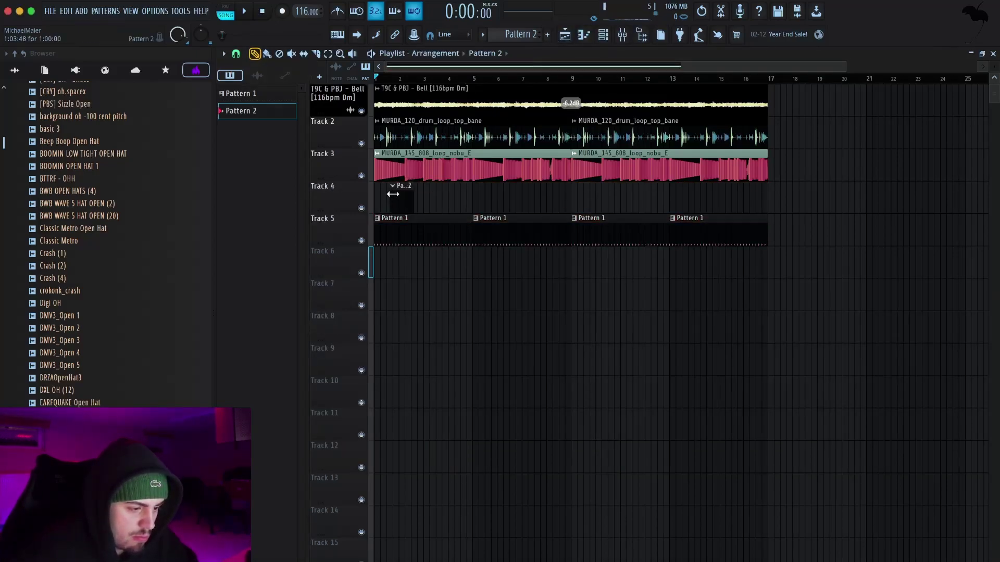
drag(398, 198, 552, 202)
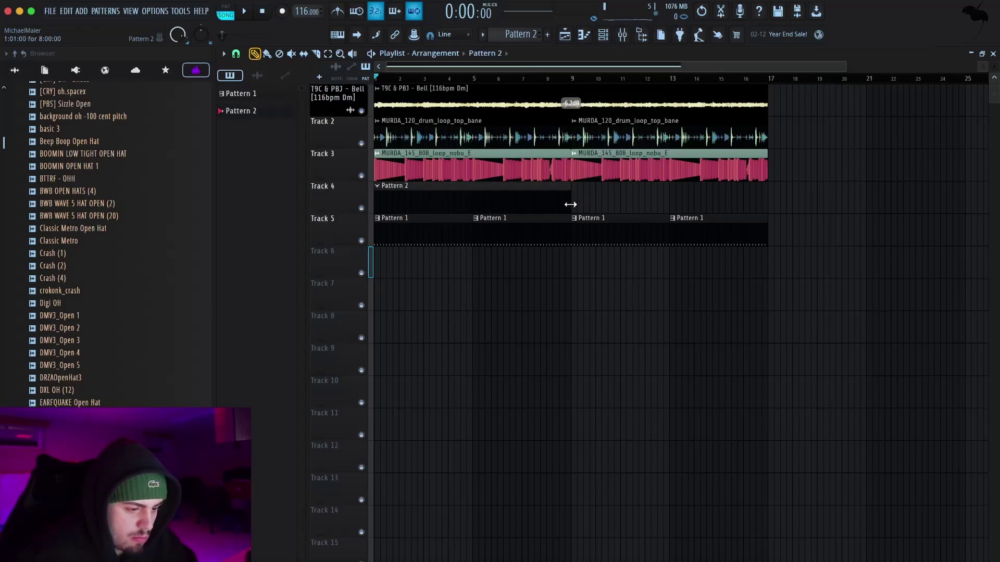
- Add open-hat hits to the GNX Easy OH channel in Pattern 2 on steps 21 and 33, following the 808 loop's hits
click(603, 34)
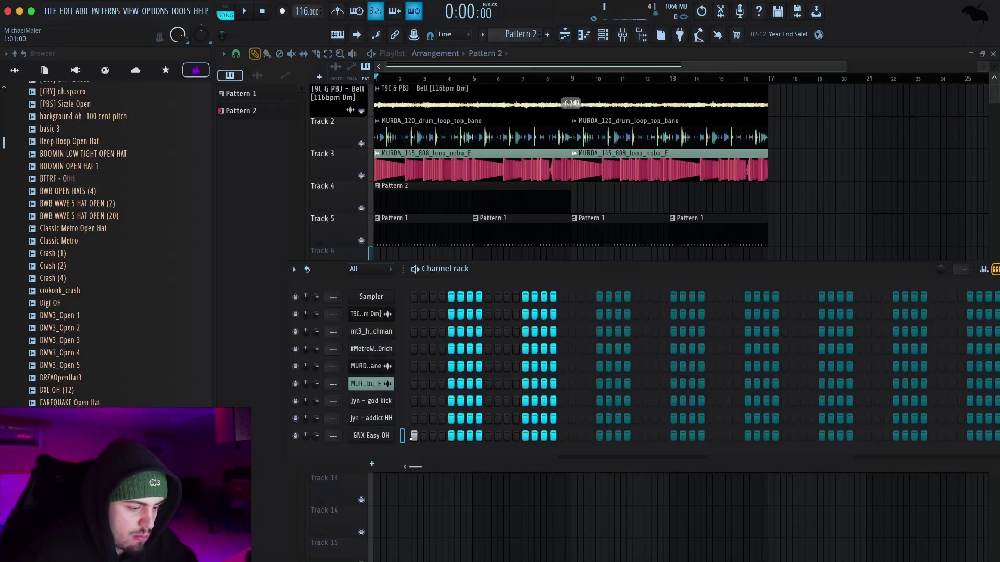
click(563, 437)
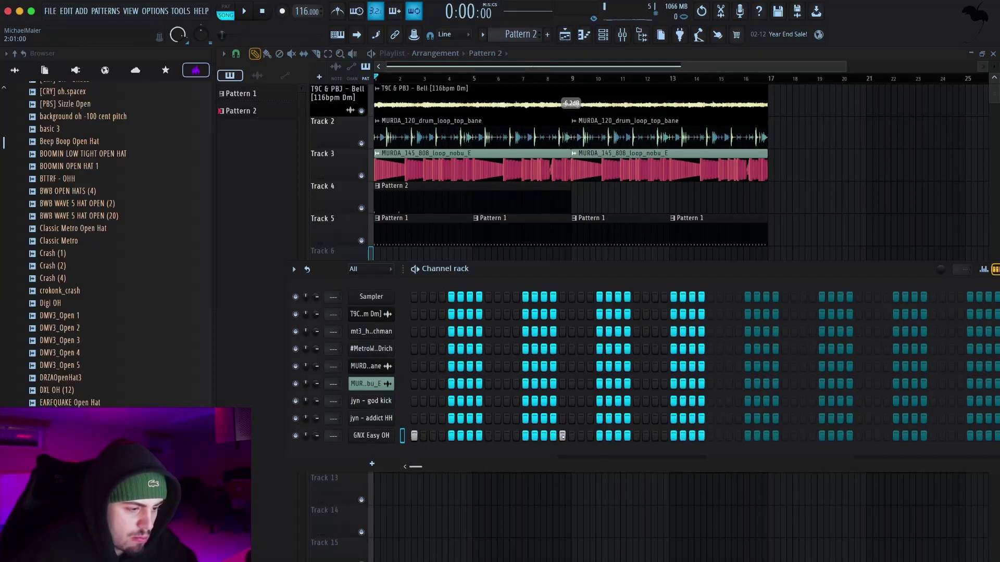
click(562, 436)
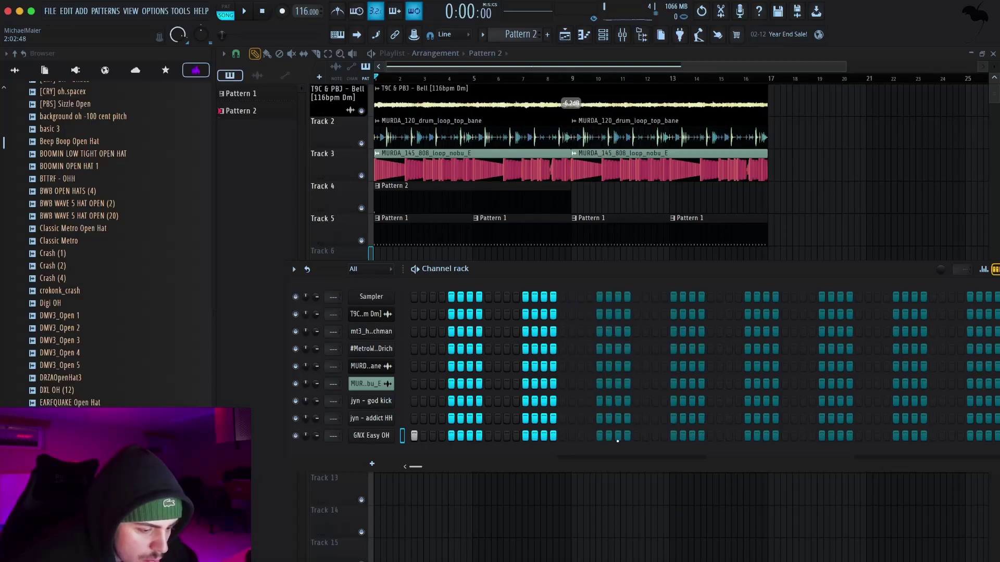
click(636, 435)
scroll(380, 190, up, 10)
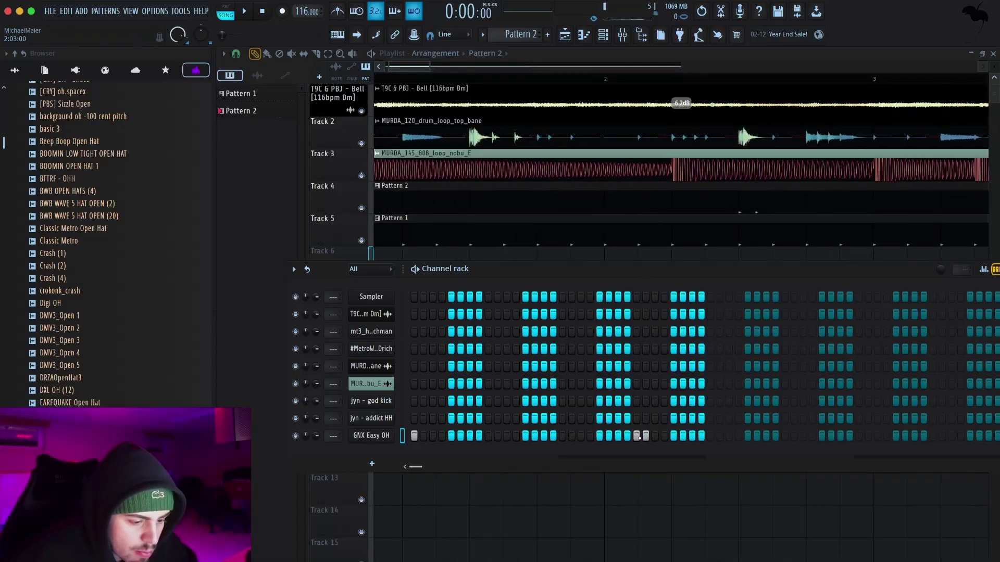
click(640, 436)
click(599, 436)
click(599, 435)
click(599, 435)
click(710, 436)
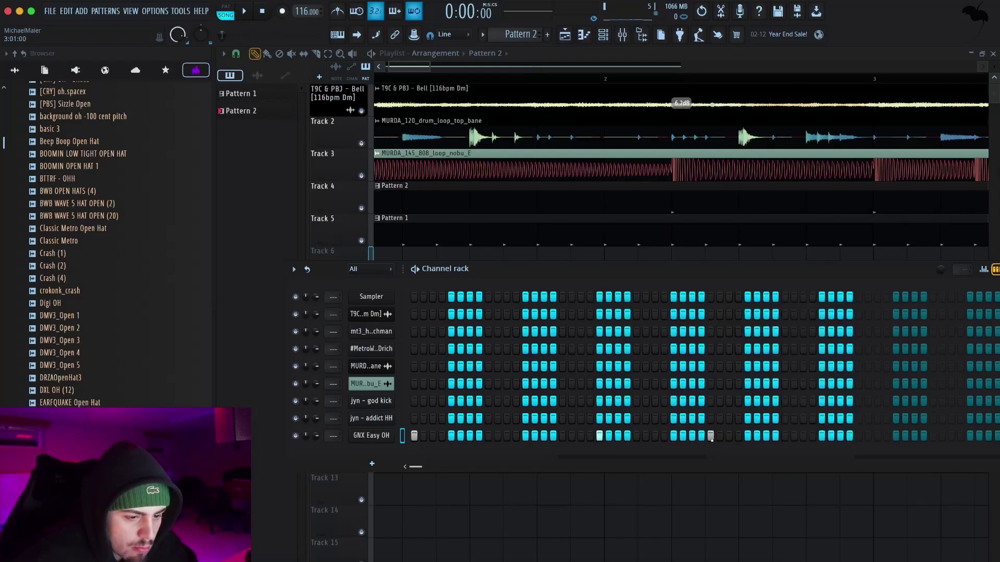
- Add GNX Easy OH hits in bars 3 and 4 of Pattern 2 on steps 39, 43, 45, 51, 53, 59 and 61
scroll(850, 187, right, 6)
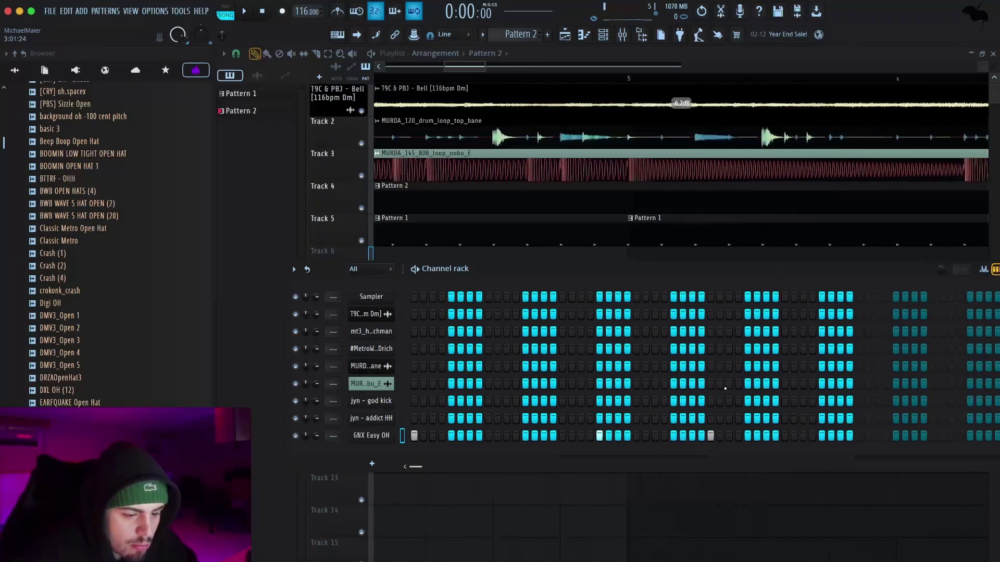
scroll(595, 222, left, 6)
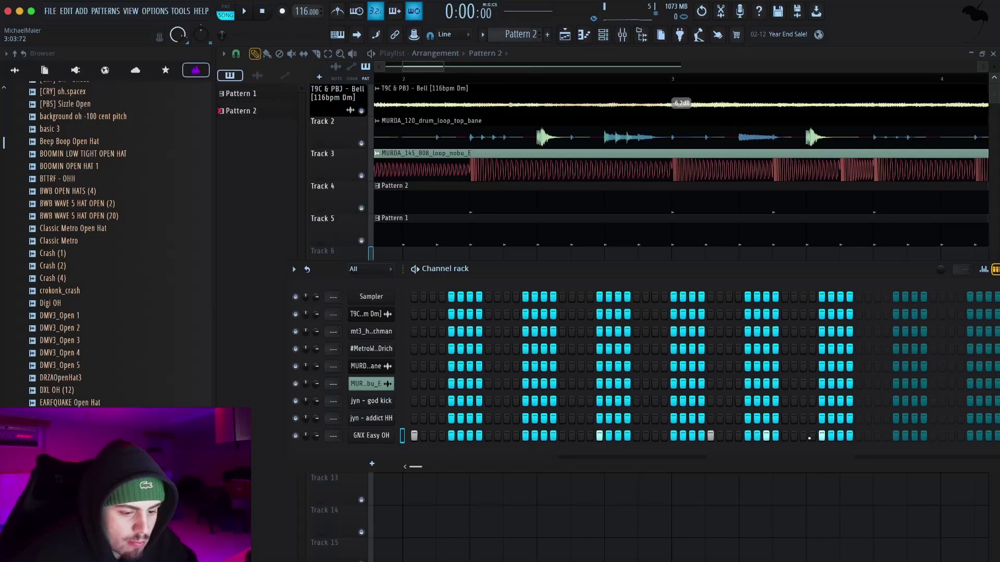
scroll(833, 231, right, 3)
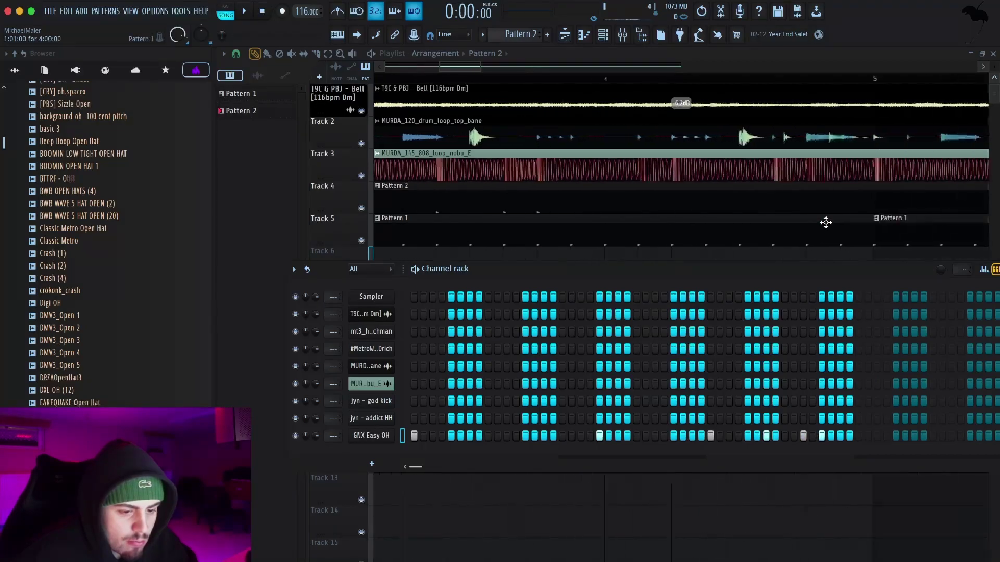
scroll(651, 226, left, 3)
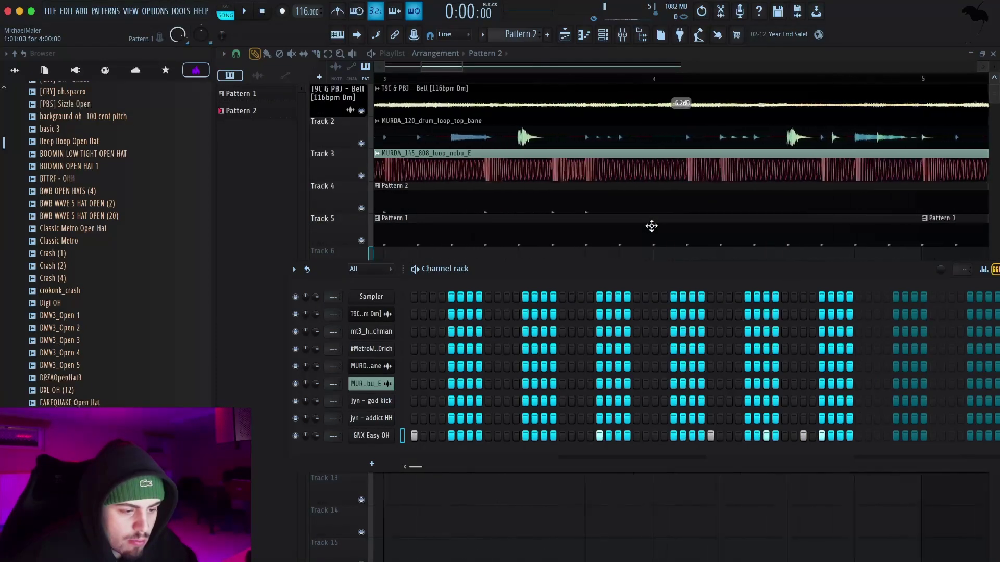
click(877, 435)
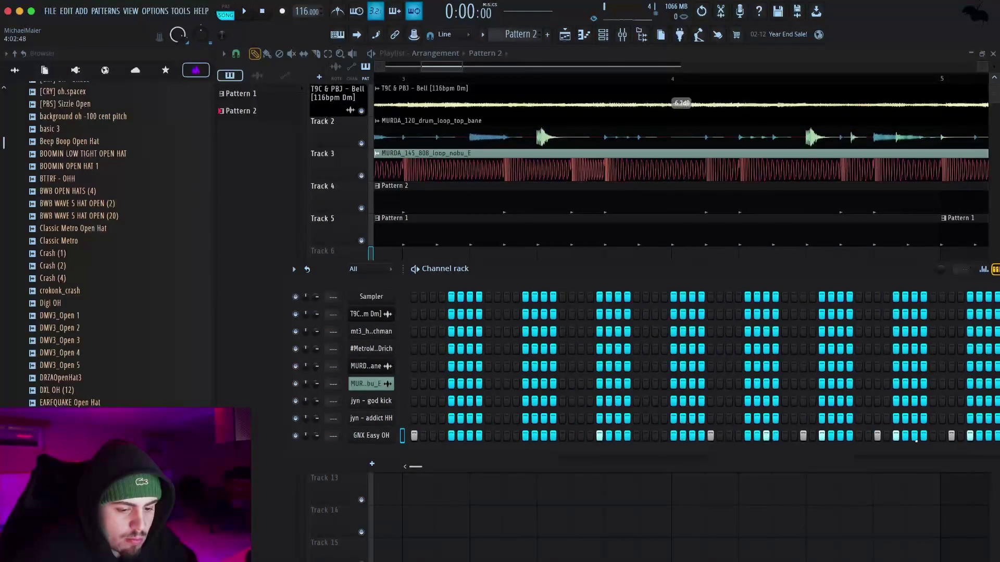
- In bars 5 to 8 of Pattern 2, place GNX Easy OH hits on steps 1, 21, 33, 39, 43, 45, 53, 59 and 61 of that 64-step section
drag(416, 467, 451, 466)
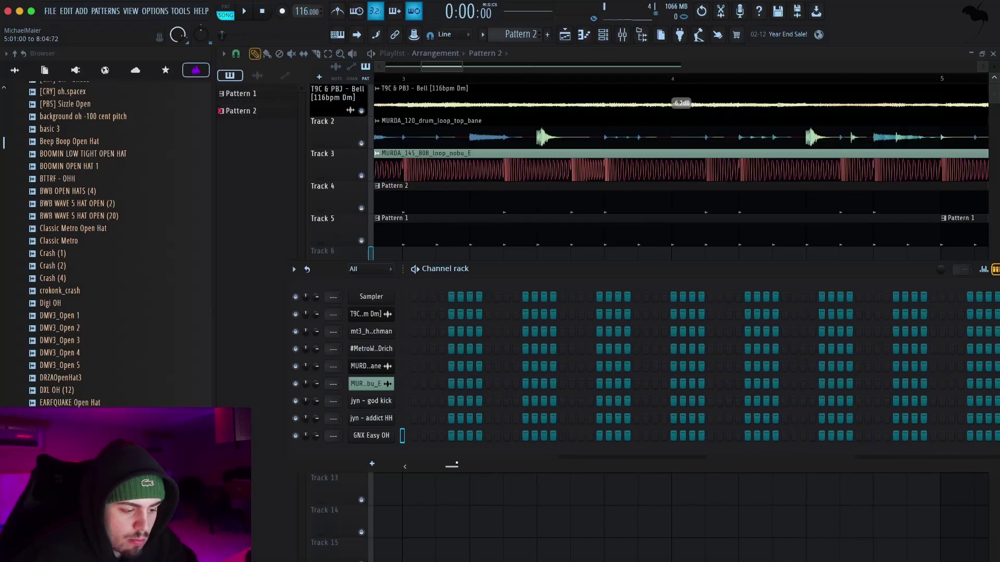
click(415, 436)
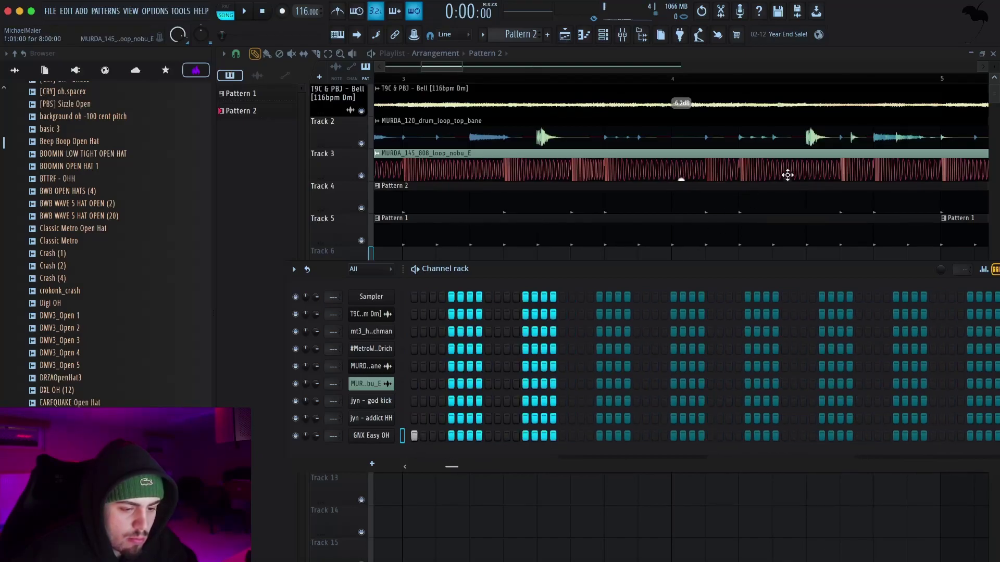
scroll(788, 175, right, 9)
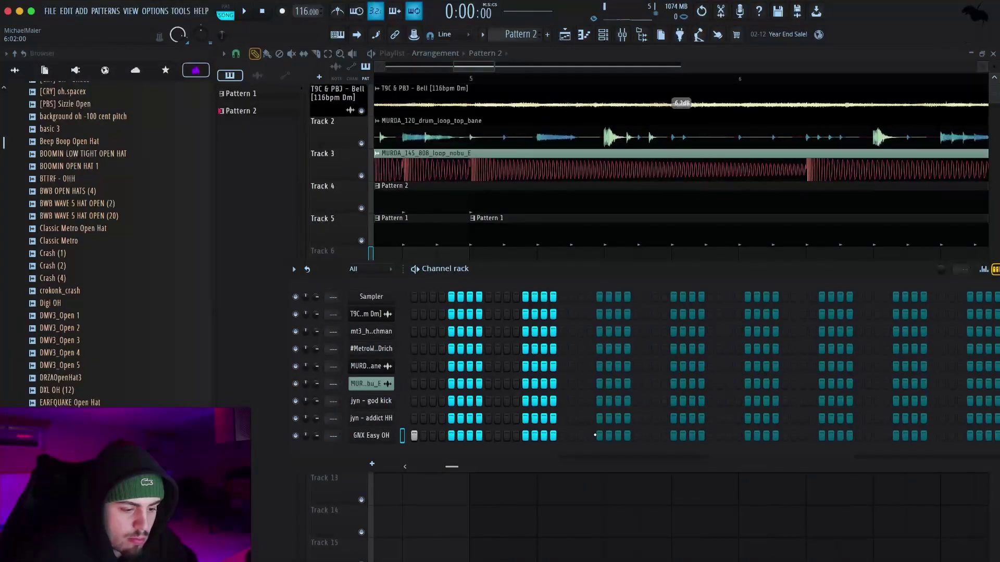
click(599, 435)
scroll(855, 223, right, 3)
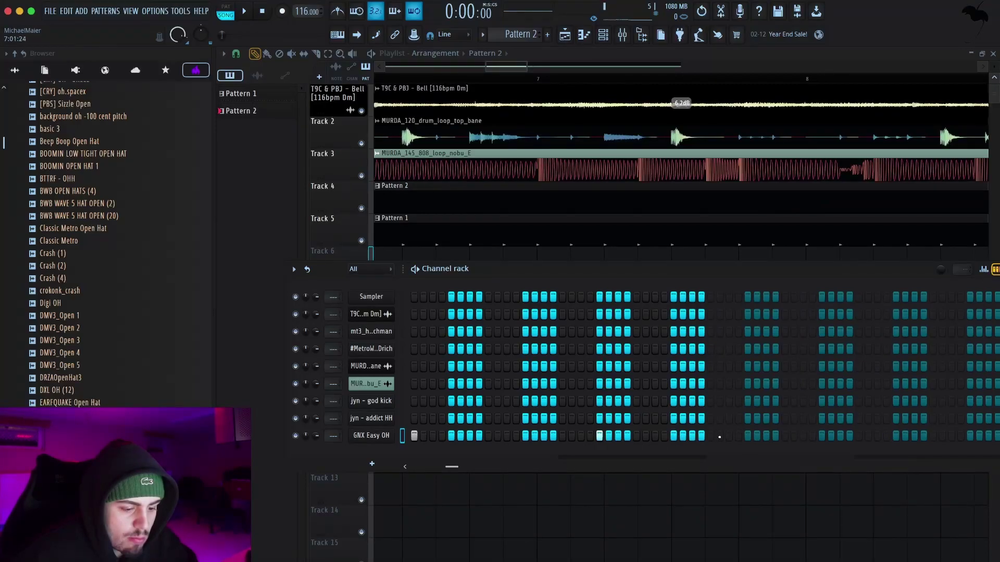
click(711, 436)
click(766, 435)
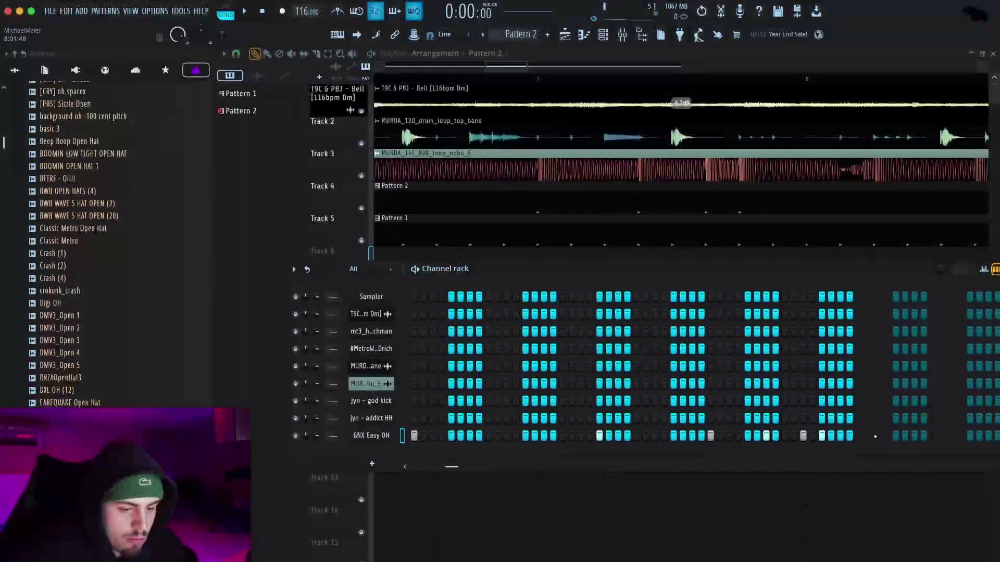
click(896, 436)
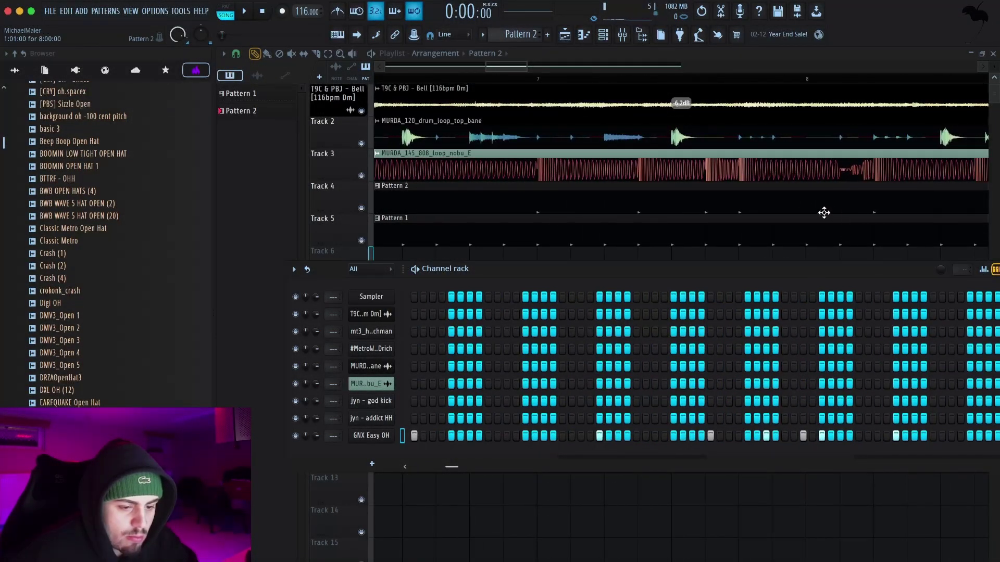
scroll(812, 231, right, 4)
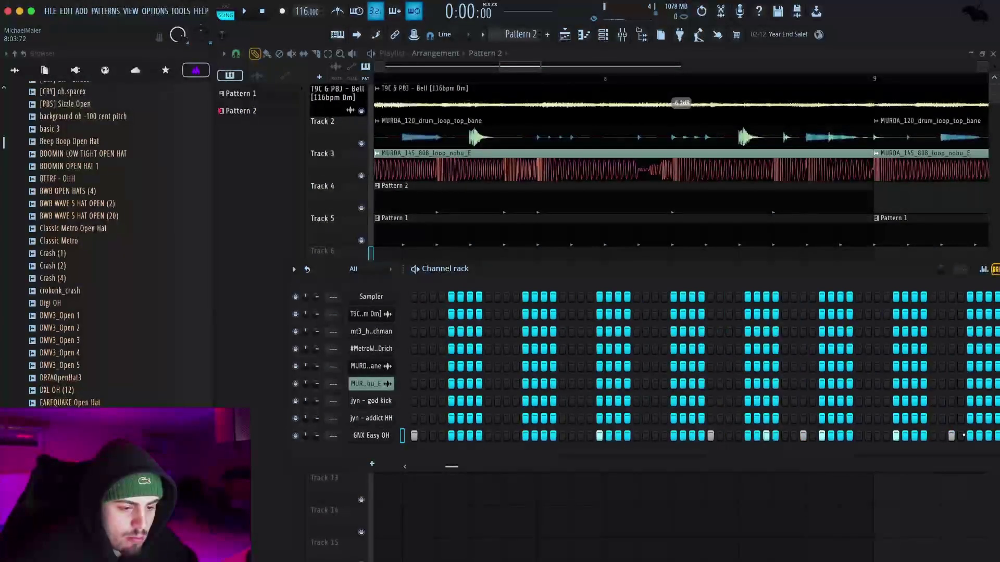
- Duplicate the 8-bar Pattern 2 clip to bar 9 on Track 4 and play the arrangement
scroll(787, 197, down, 4)
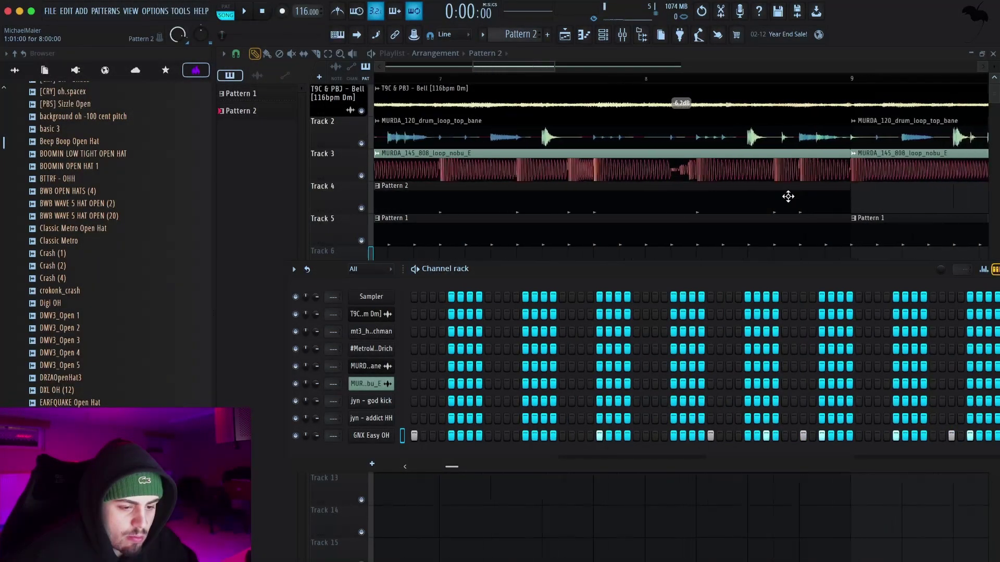
super+click(789, 197)
key(super+b)
scroll(721, 224, down, 6)
key(space)
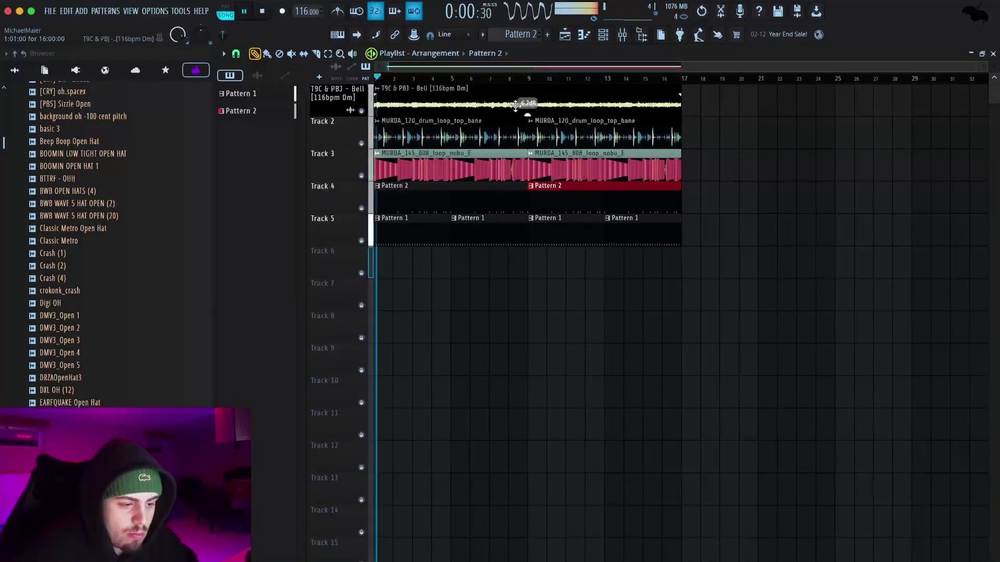
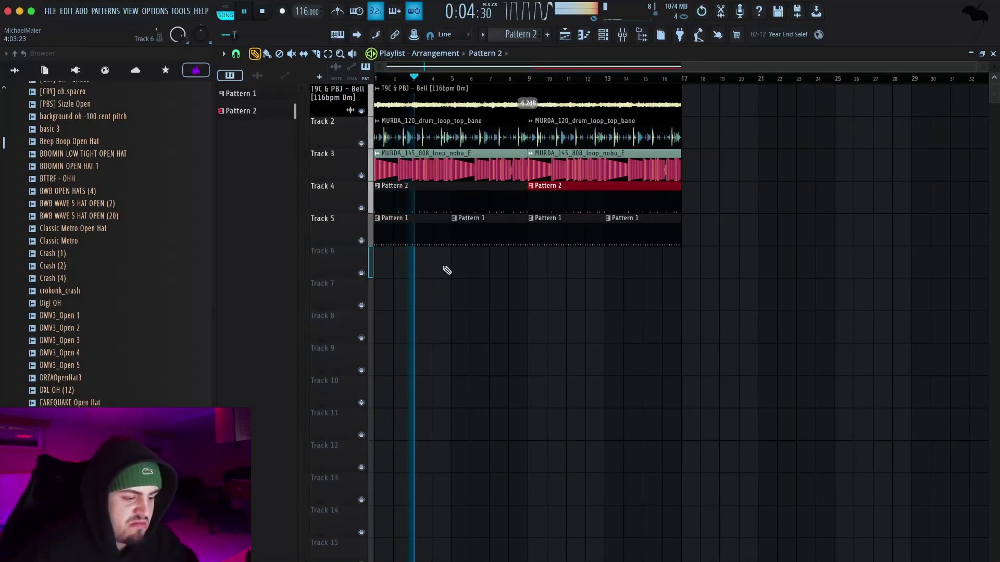
- Bring up the channel rack and apply a channel option to GNX Easy OH
click(602, 34)
right_click(386, 435)
click(438, 486)
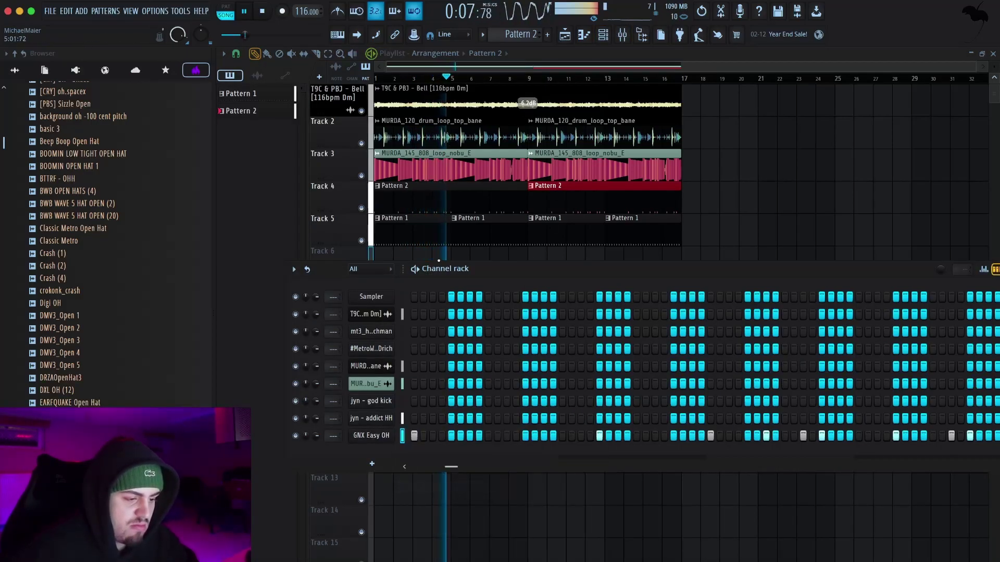
- Try the Clip option in the precomputed effects of the MURDA_145_808_loop_nobu_E sample
double_click(427, 154)
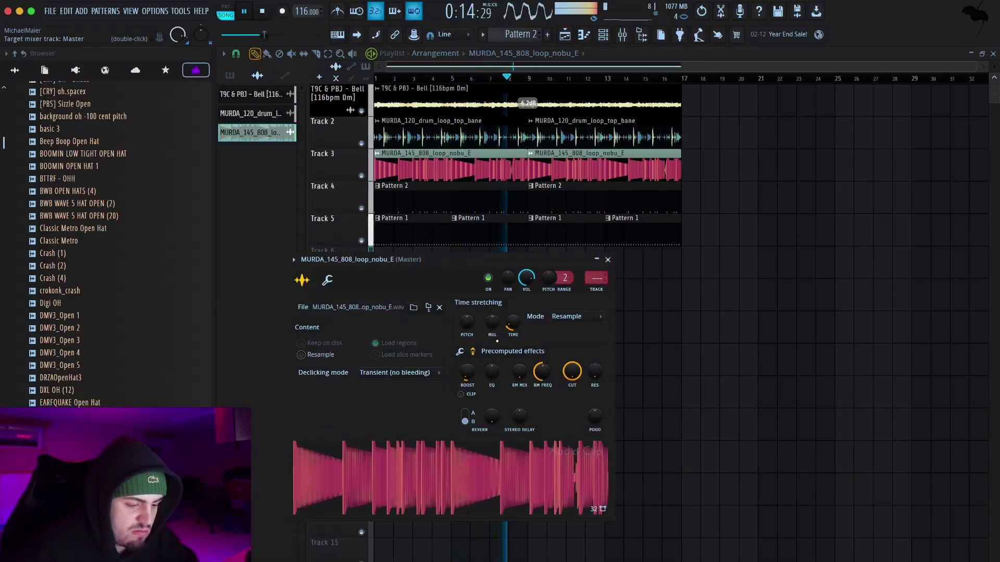
click(461, 395)
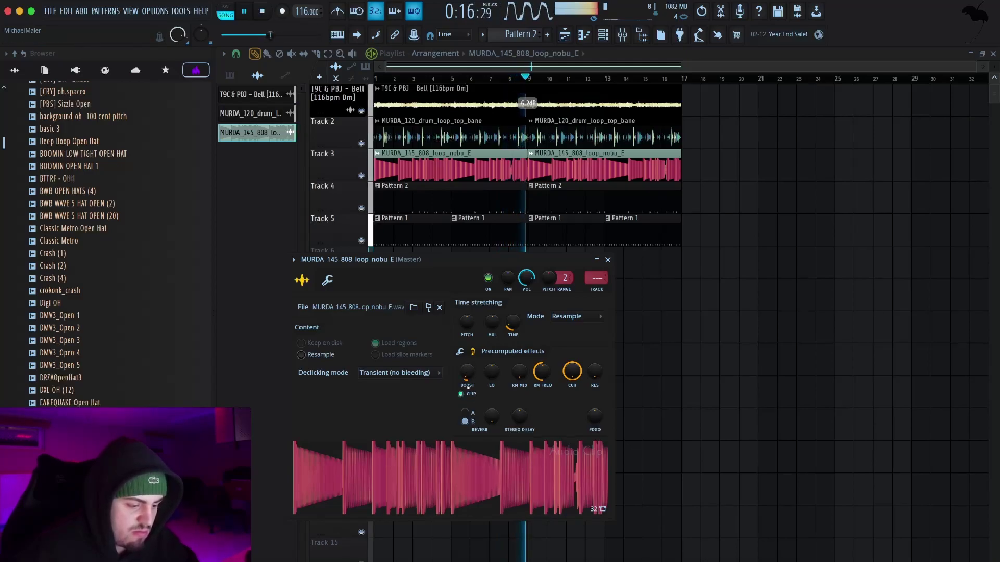
click(468, 392)
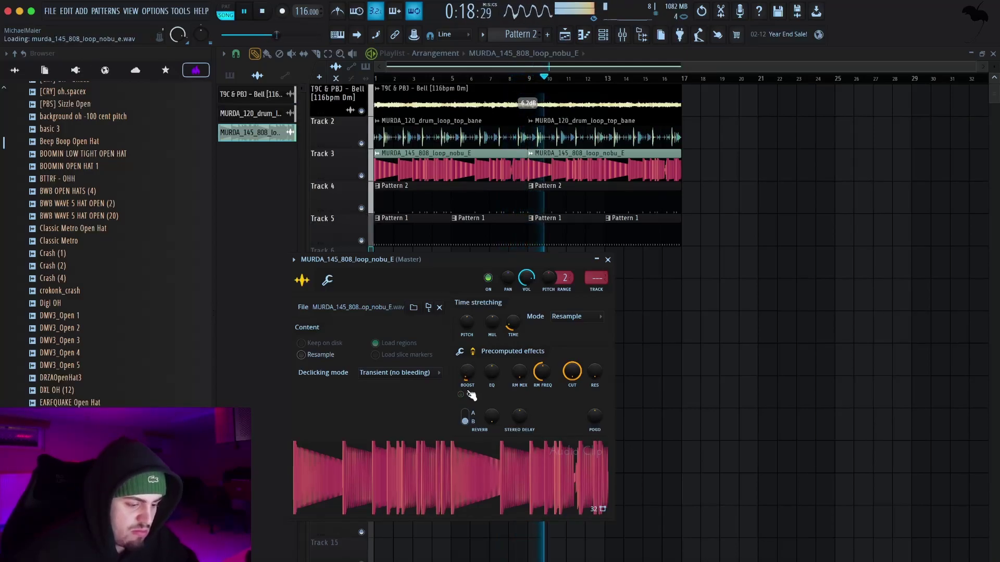
click(608, 260)
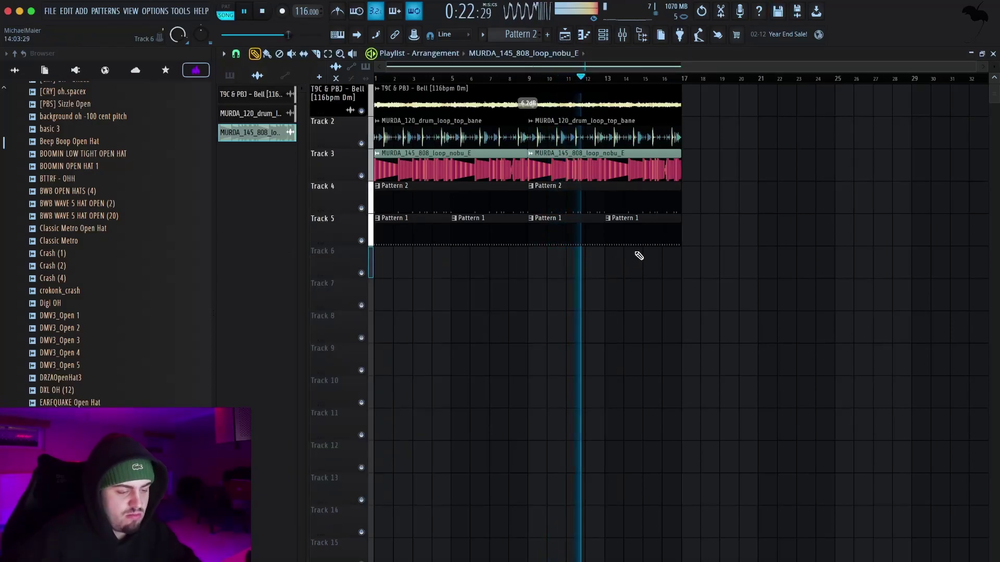
- Route the bell sample to mixer insert 1, the MURDA drum and 808 loops to 2 and 3, and jyn addict HH and GNX Easy OH to 4 and 5
click(622, 35)
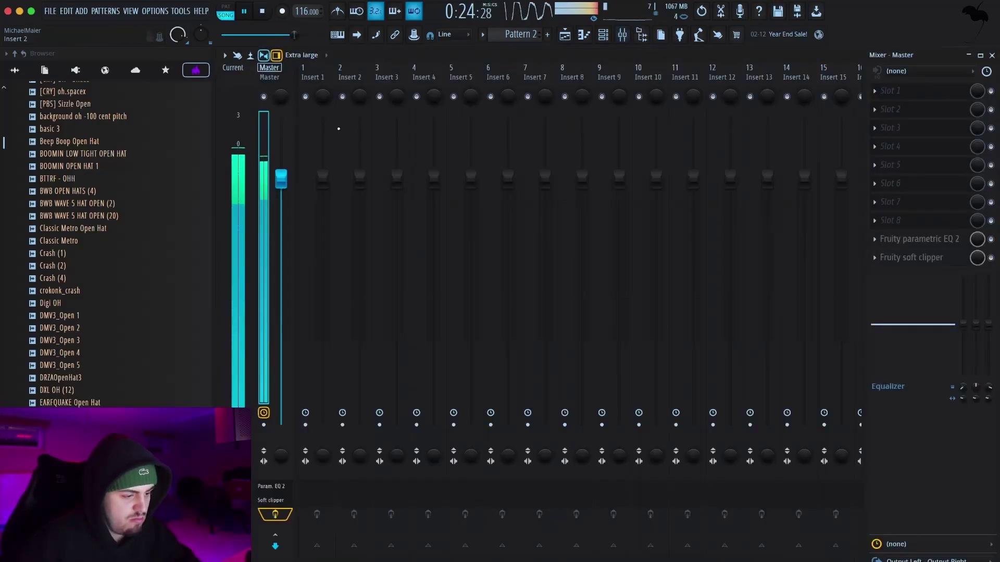
click(603, 35)
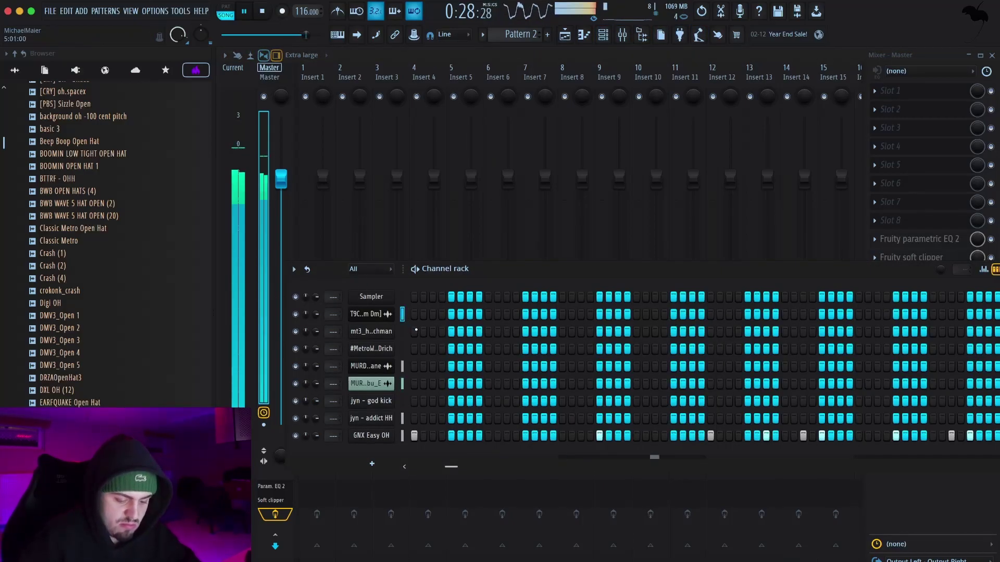
key(ctrl+l)
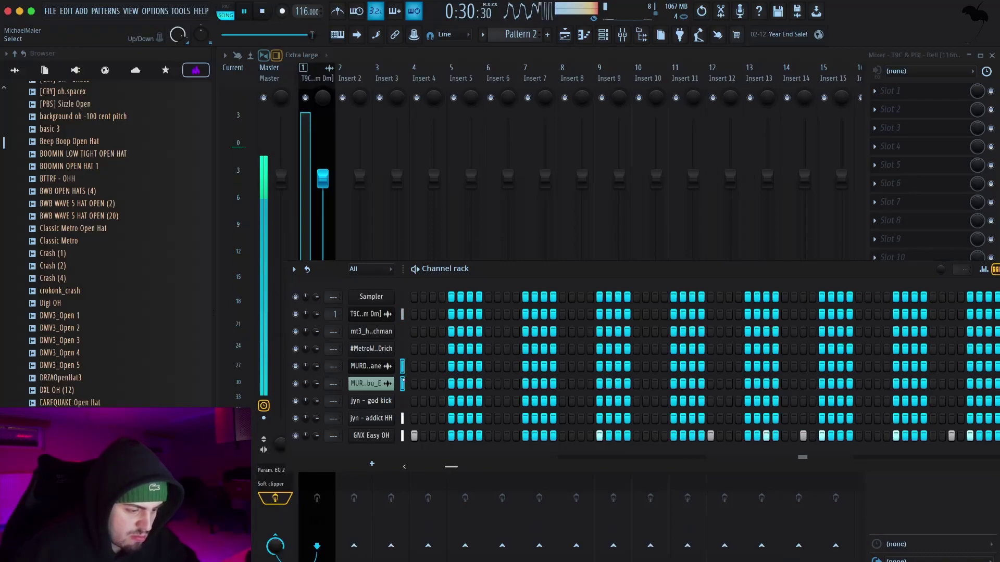
key(ctrl+l)
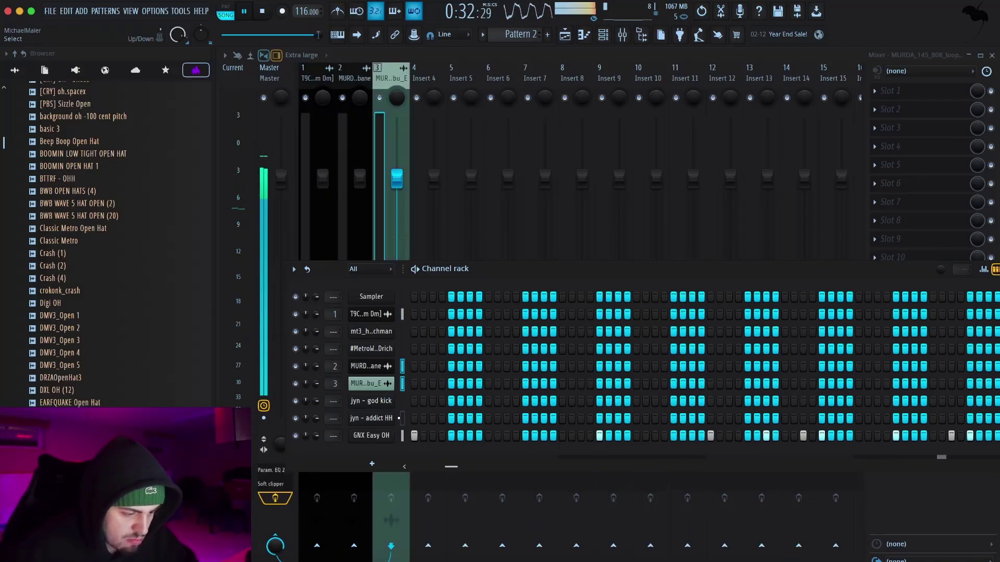
key(ctrl+l)
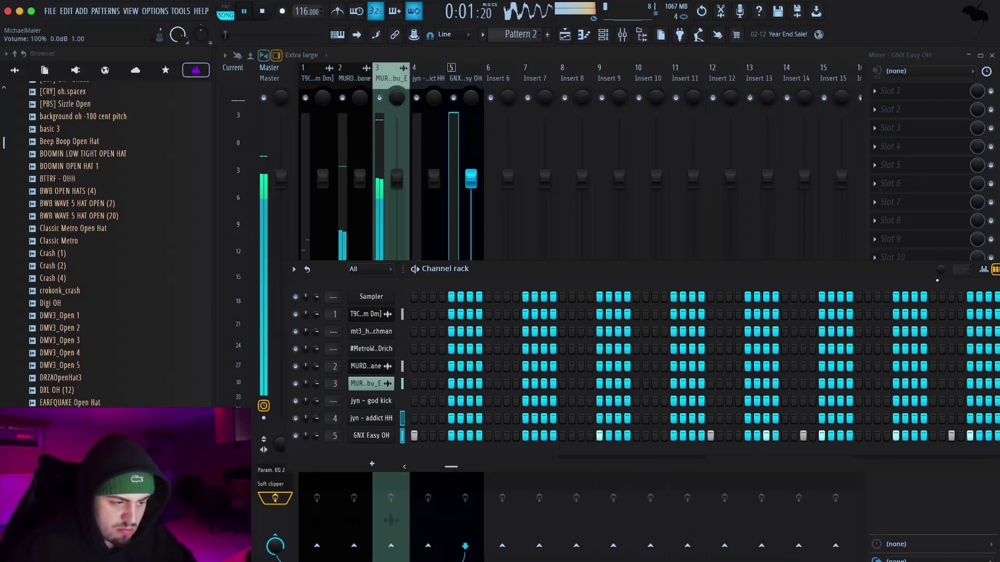
drag(930, 273, 896, 271)
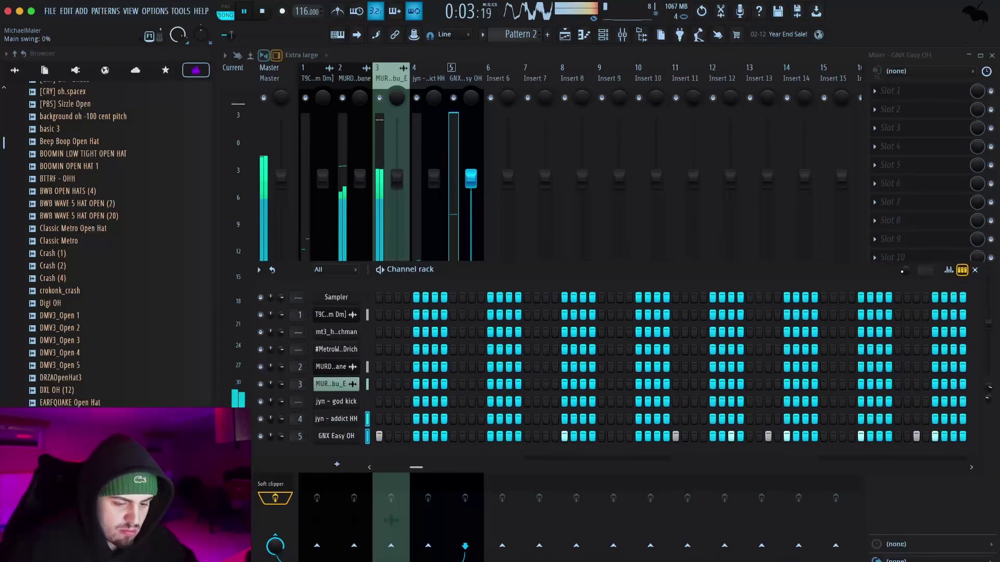
click(980, 271)
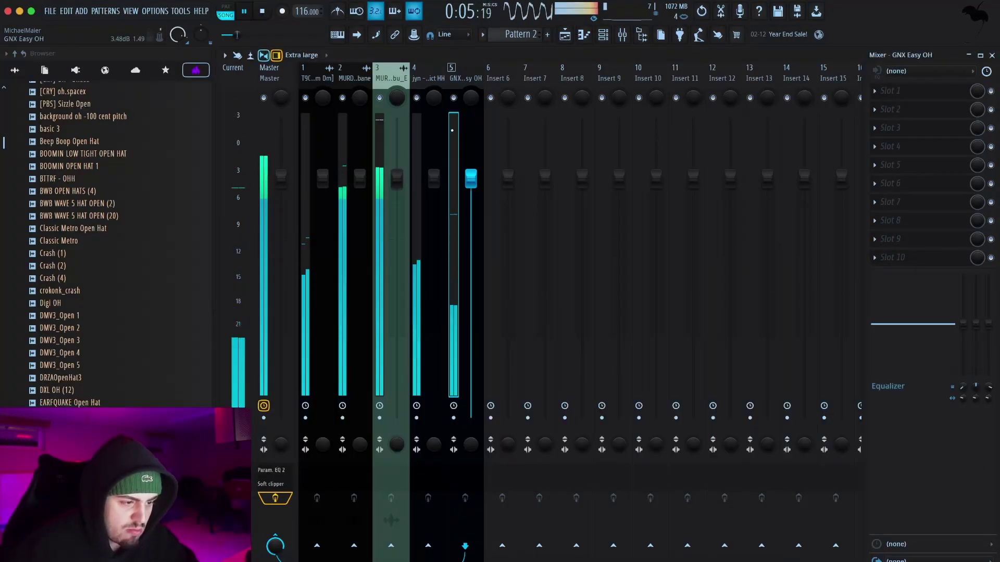
- Lower the GNX Easy OH mixer level to about -6.3 dB and select the 808 loop's insert
drag(471, 179, 470, 234)
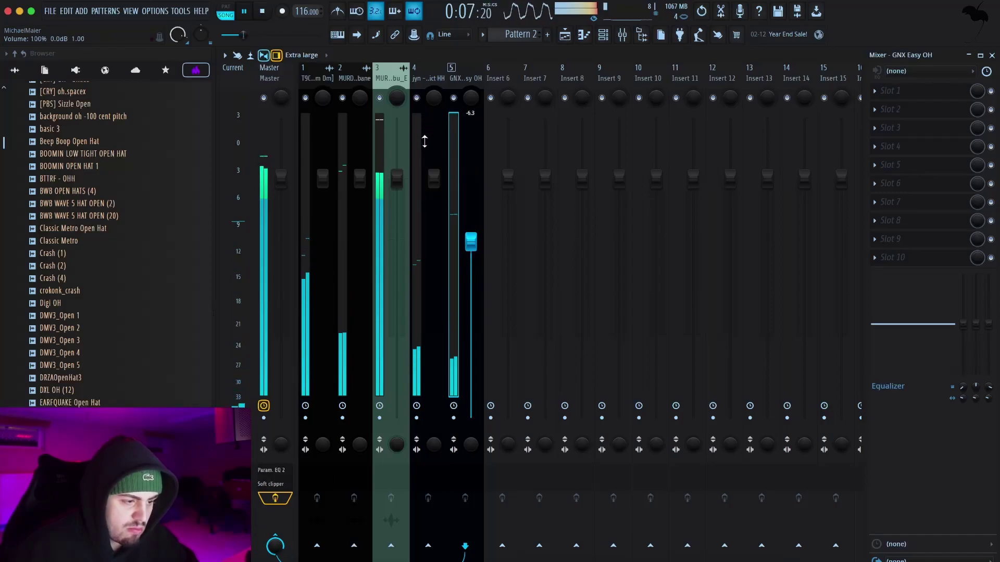
click(389, 129)
- Try a lower mixer level on the 808 loop's insert, and reset it to the default
drag(397, 179, 394, 205)
right_click(394, 207)
click(411, 217)
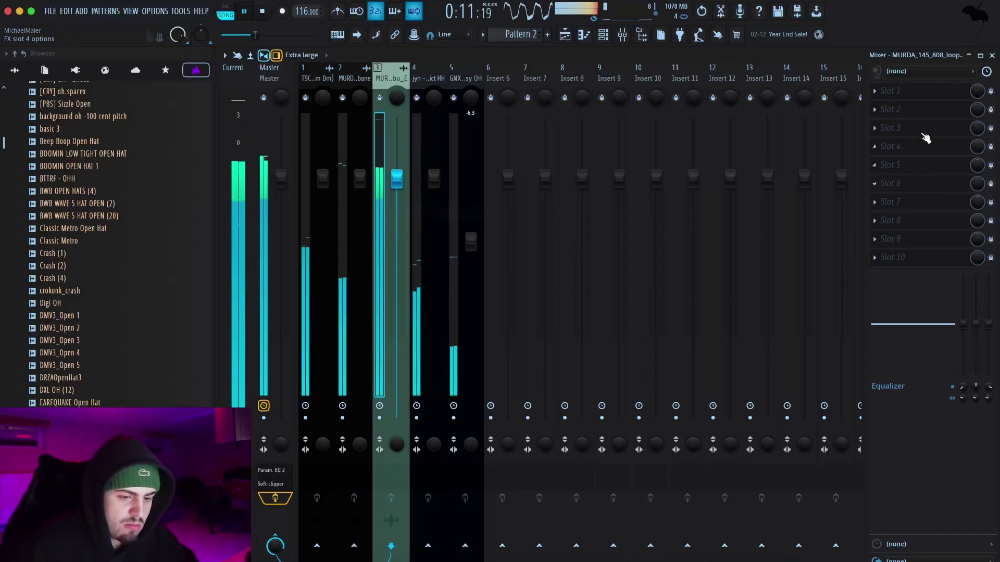
- Add a Fruity Soft Clipper to the first effect slot of the 808 loop's insert and adjust its threshold
click(905, 96)
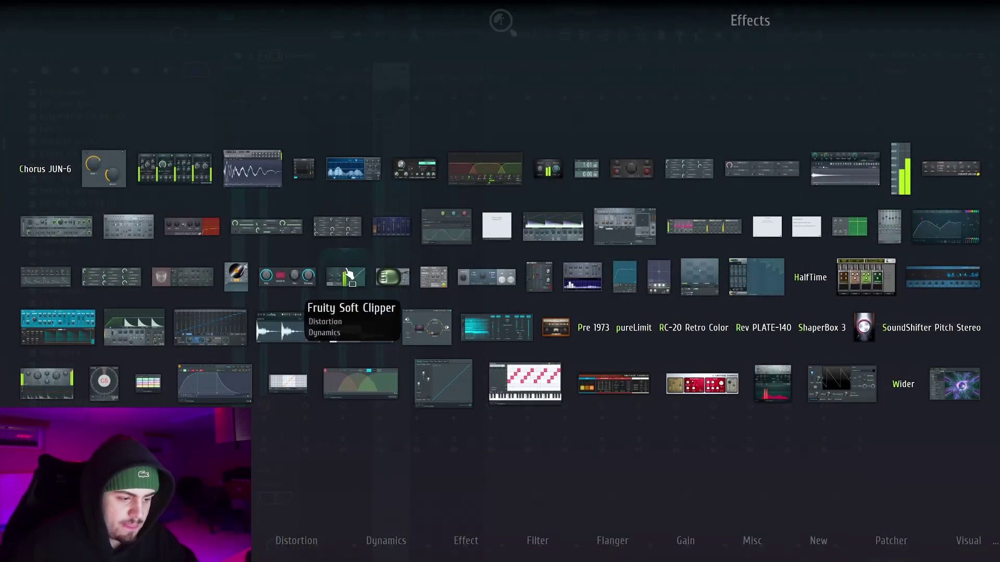
click(346, 277)
drag(237, 119, 237, 88)
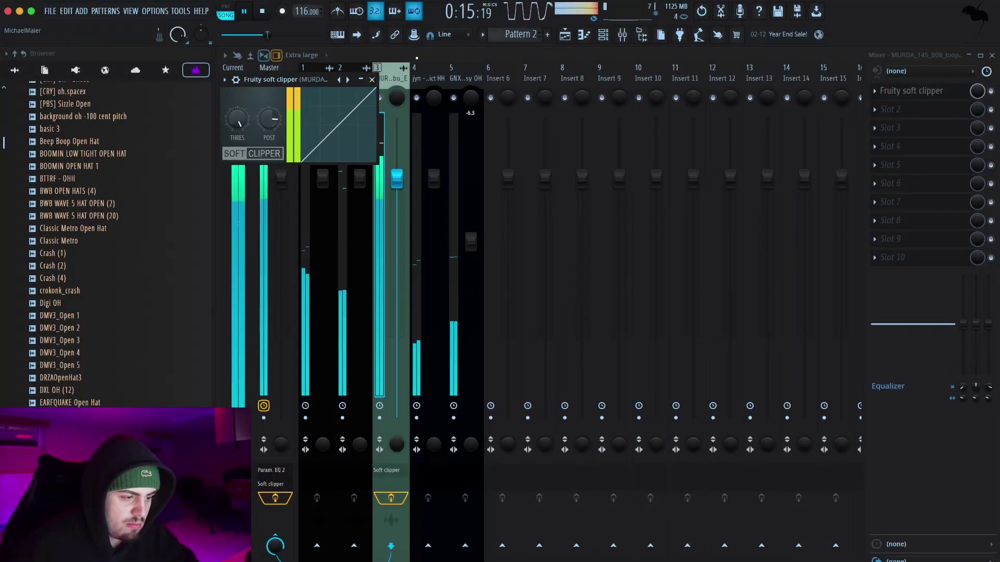
click(372, 79)
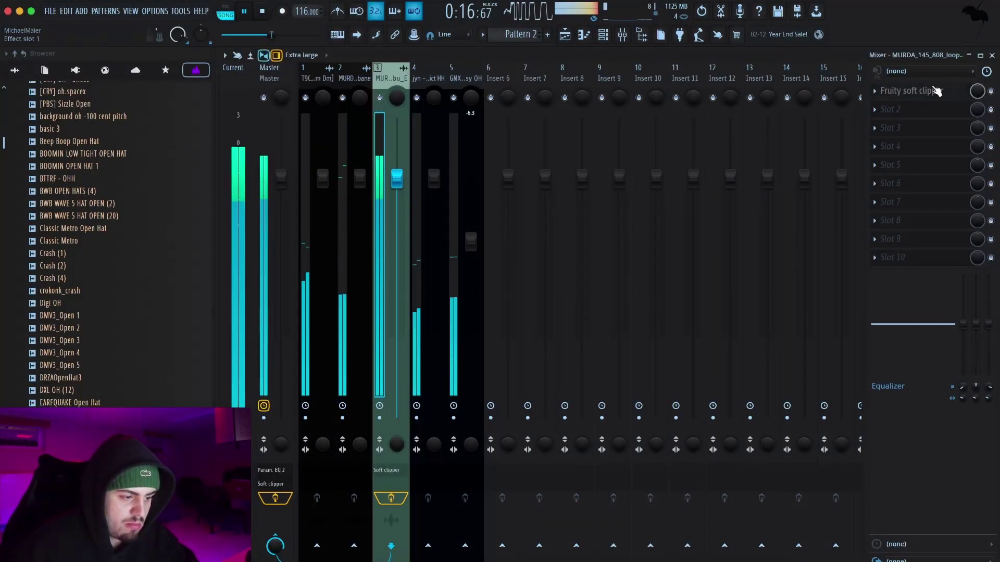
- Review the 808 loop's sample settings and the Fruity soft clipper on its insert
click(991, 55)
double_click(552, 176)
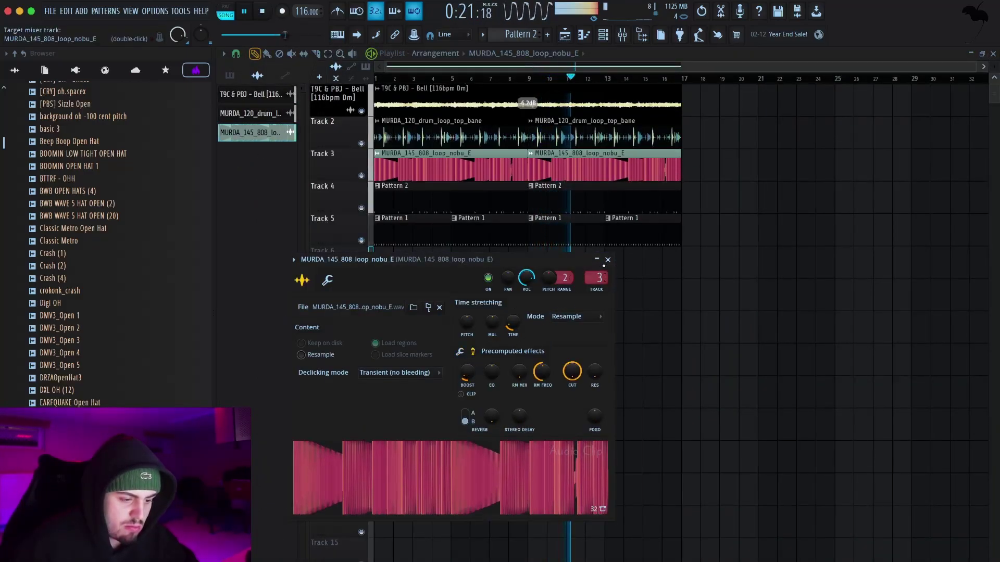
click(608, 259)
click(622, 35)
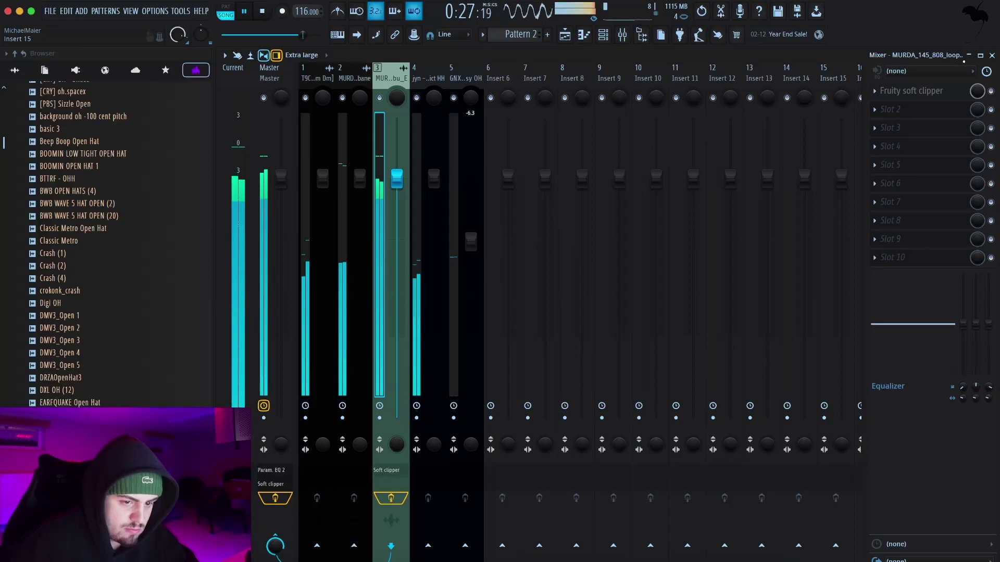
click(916, 91)
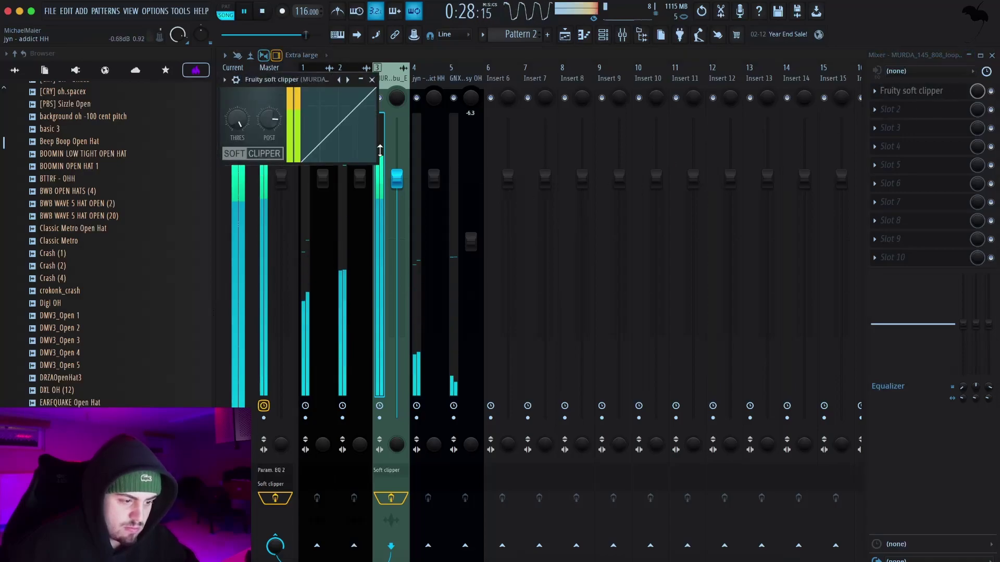
click(377, 74)
click(992, 55)
- Turn on Normalize for the MURDA_145_808_loop_nobu_E sample and set its precomputed Boost to 7%
double_click(574, 160)
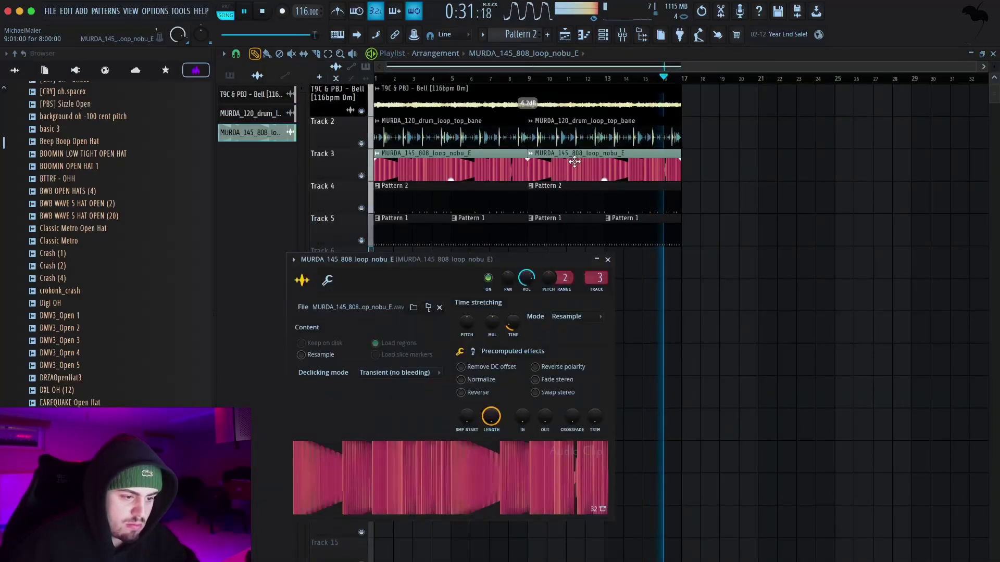
click(473, 351)
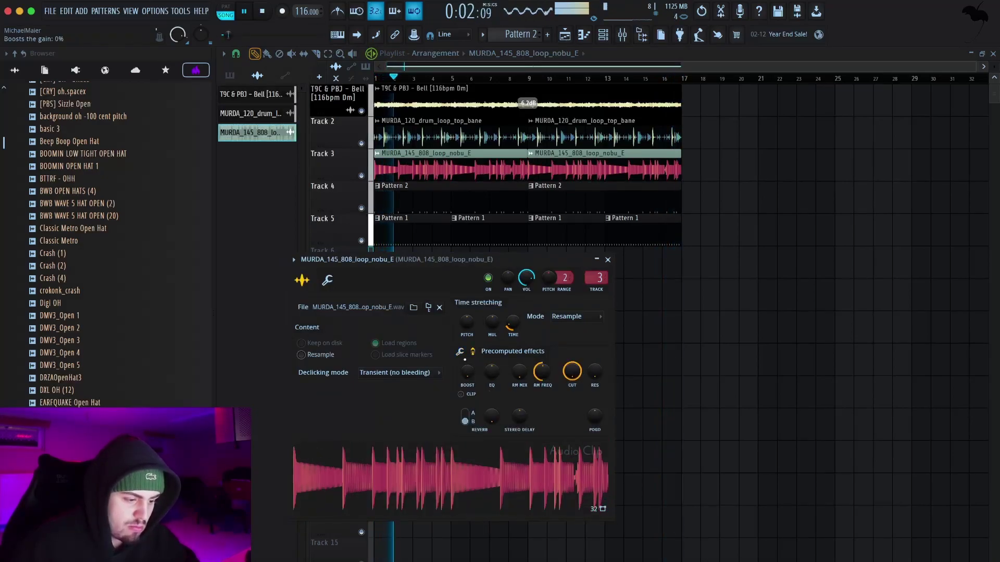
click(460, 353)
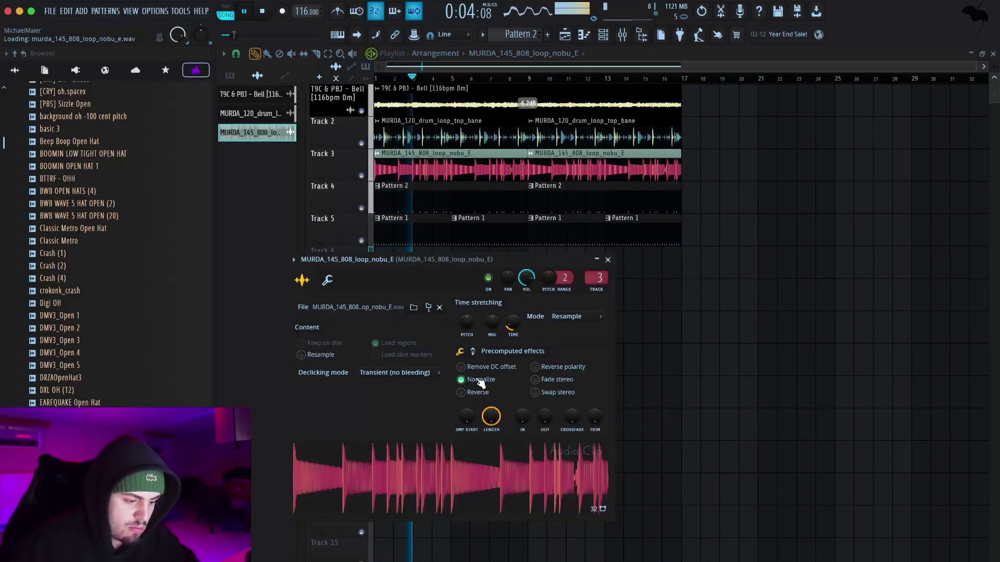
click(480, 381)
click(473, 351)
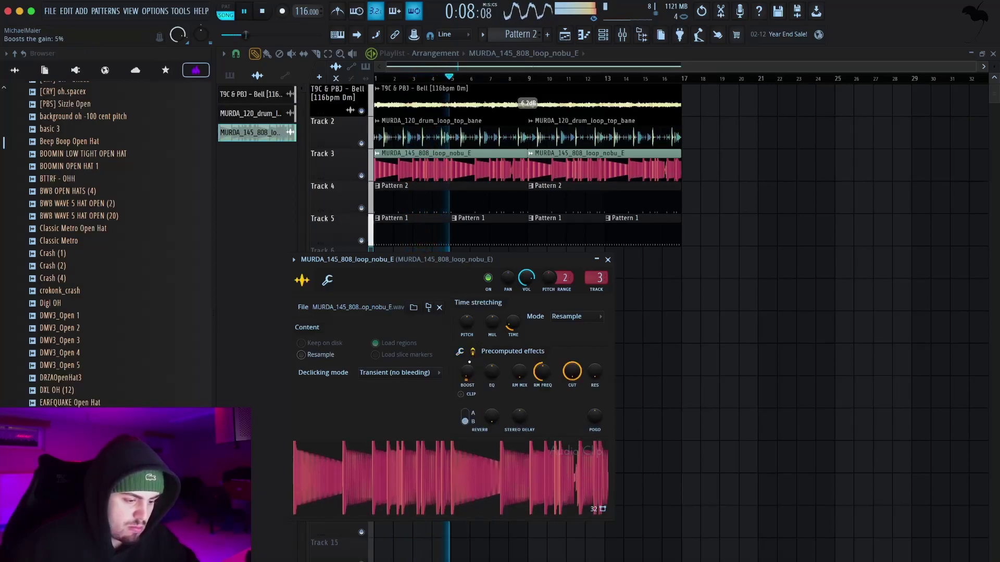
drag(468, 372, 467, 367)
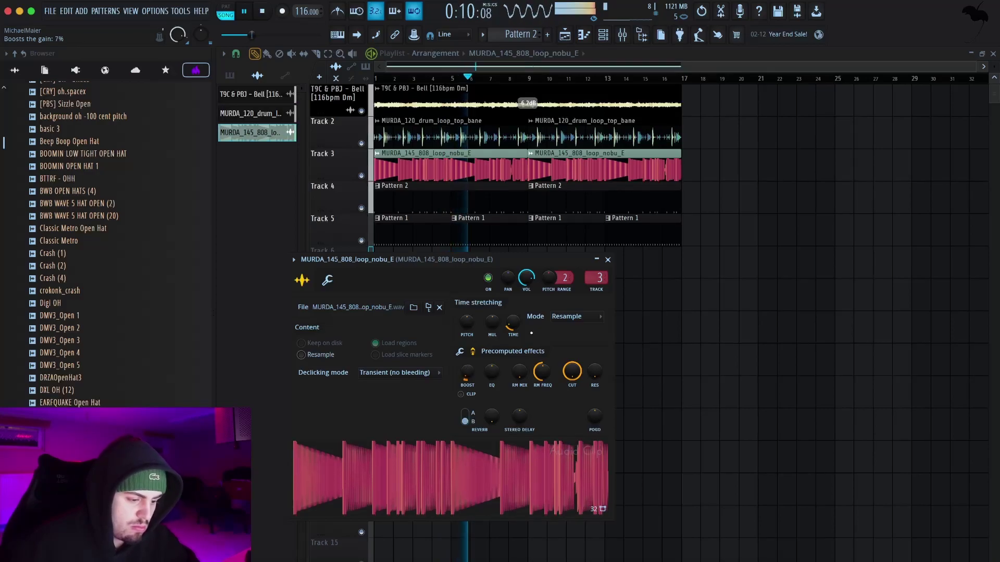
click(607, 260)
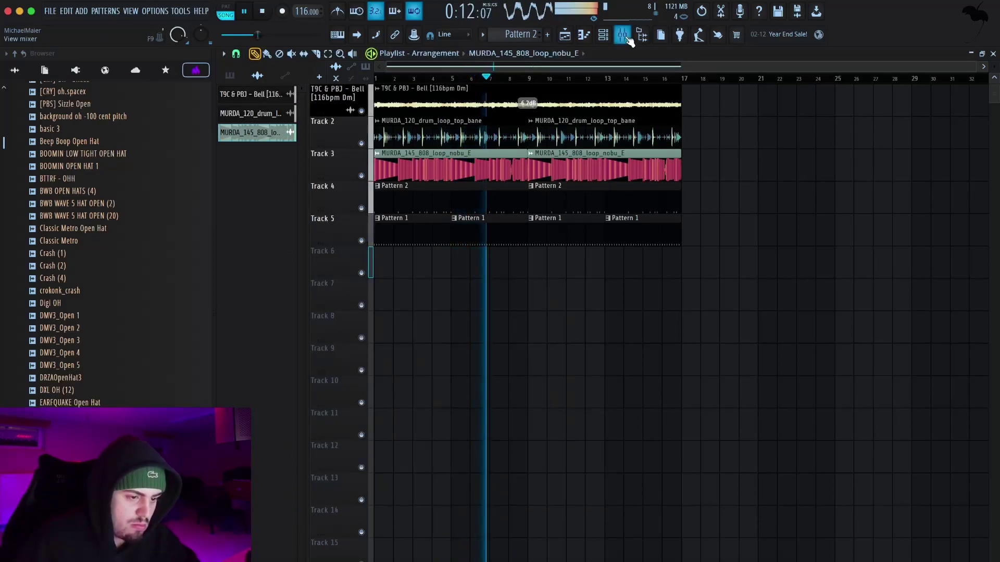
- Insert Fruity Fast Dist ahead of the soft clipper on the 808 loop's insert and adjust its pre, mix and post amounts
click(622, 35)
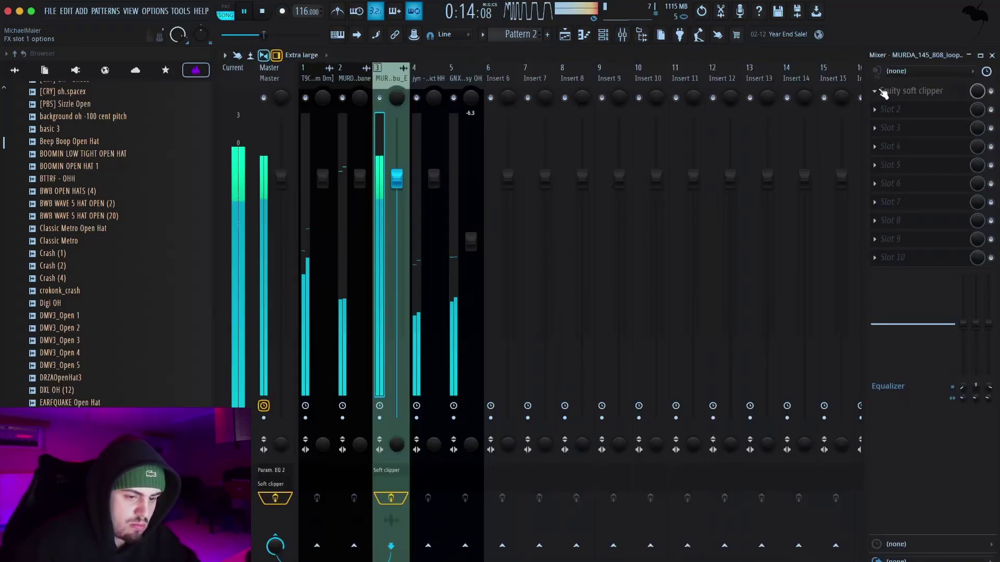
drag(883, 93, 892, 103)
click(890, 93)
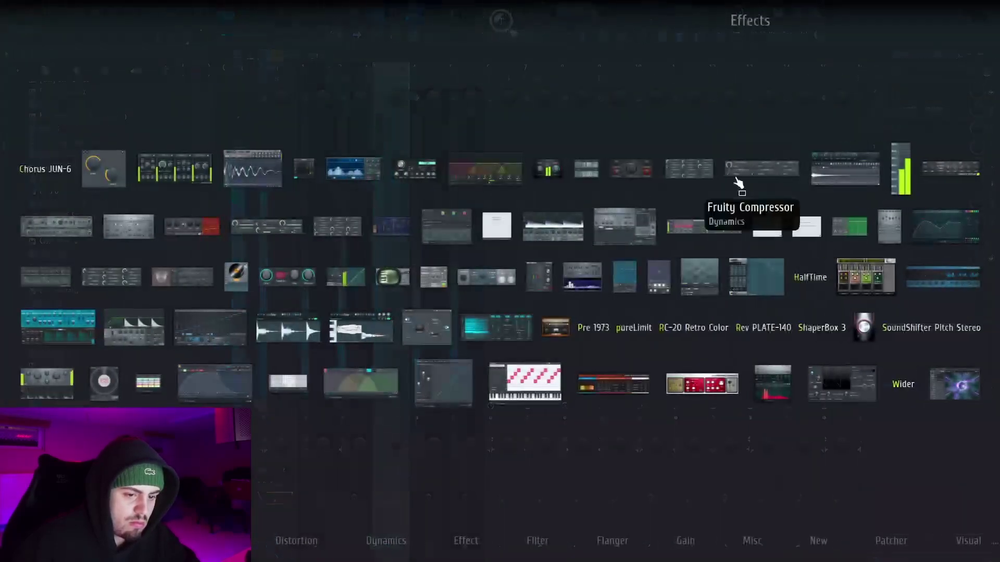
click(212, 222)
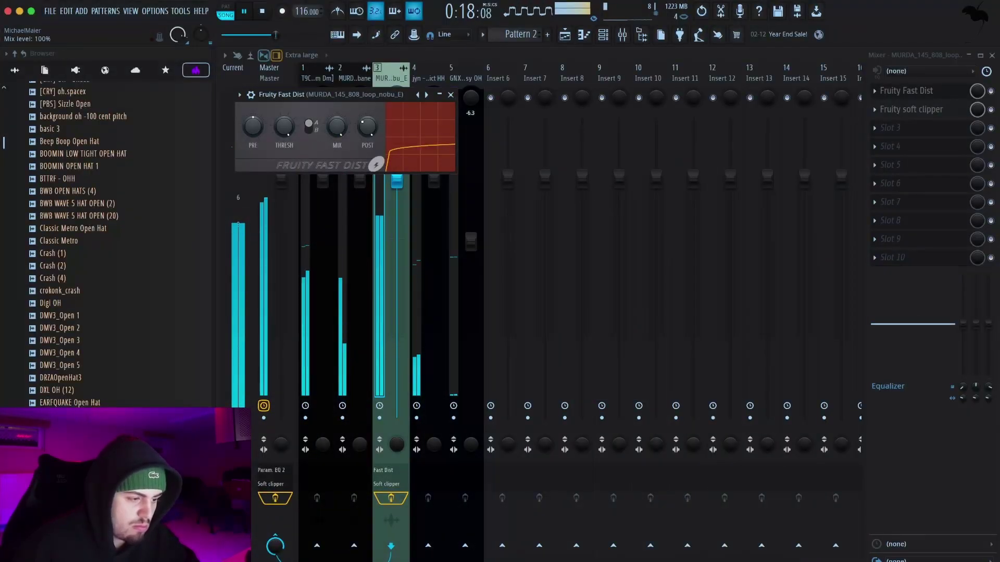
click(427, 95)
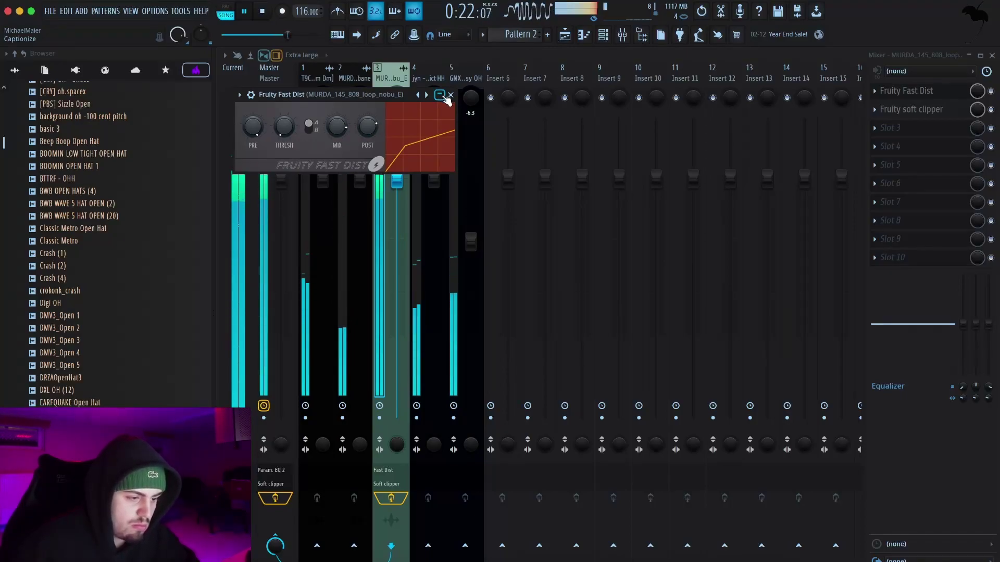
click(451, 95)
- Lower the GNX Easy OH mixer level to about -10.7 dB and mute its insert
click(432, 180)
click(470, 244)
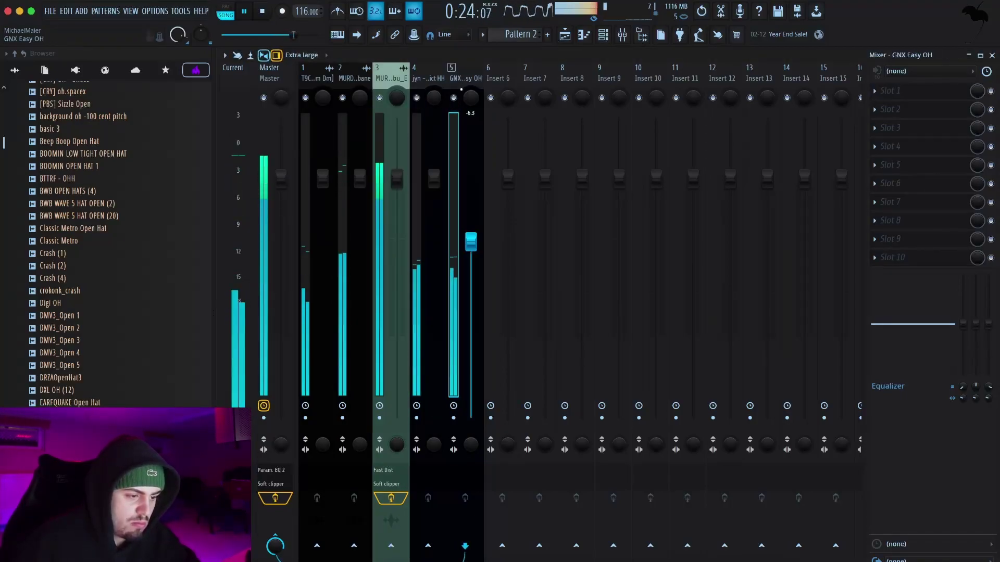
drag(470, 250, 473, 271)
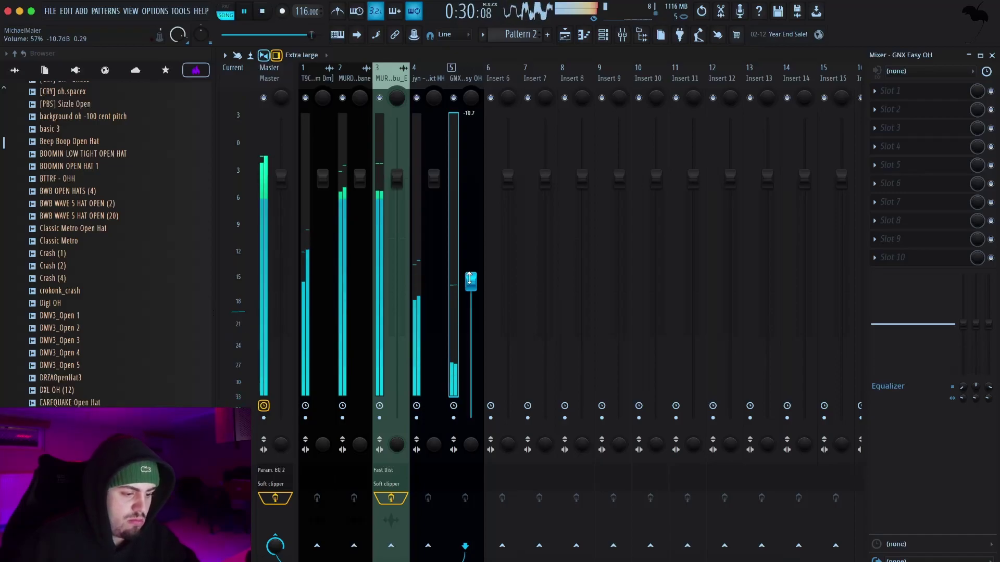
click(454, 98)
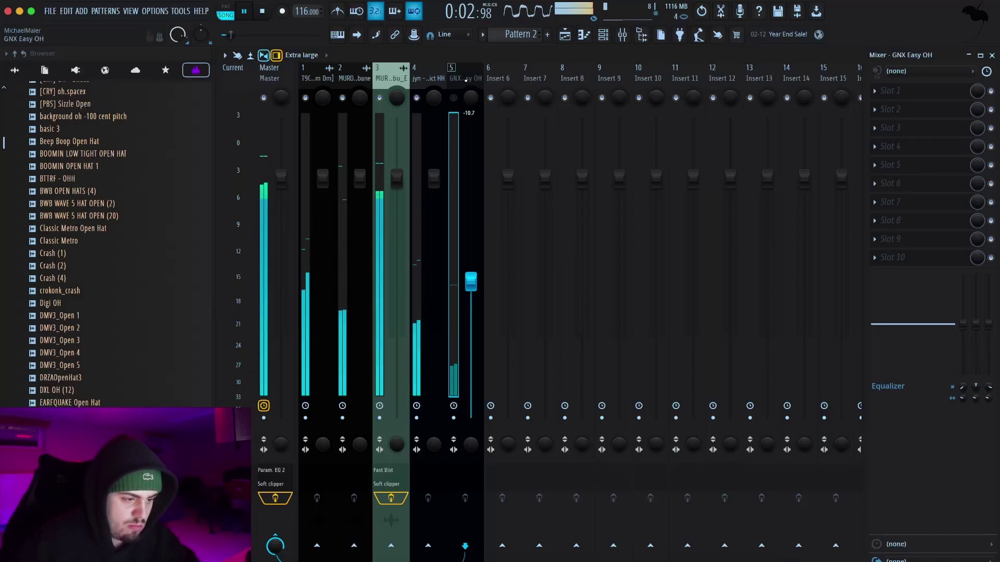
- Remove both Pattern 2 clips from playlist track 4 and move the four Pattern 1 clips up from track 5 in their place
click(602, 34)
mouse_move(379, 436)
mouse_down()
mouse_move(557, 451)
mouse_move(967, 357)
mouse_up()
click(975, 270)
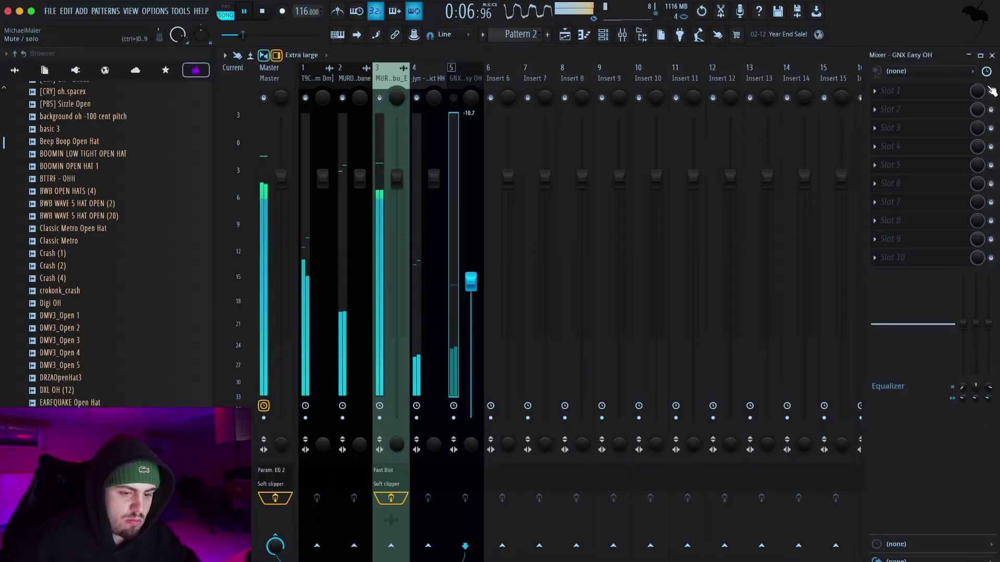
click(992, 55)
right_click(667, 206)
right_click(523, 212)
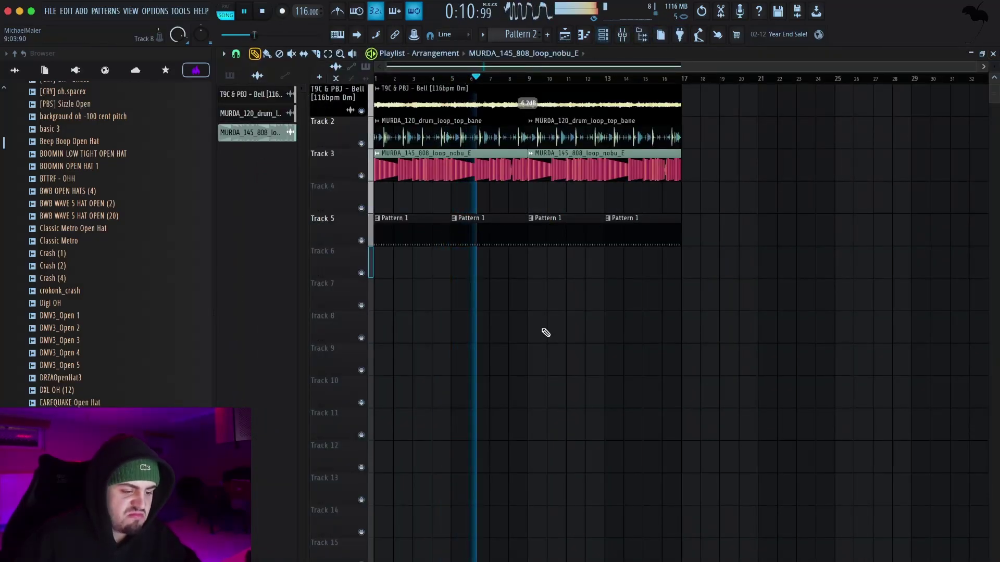
drag(397, 265, 697, 221)
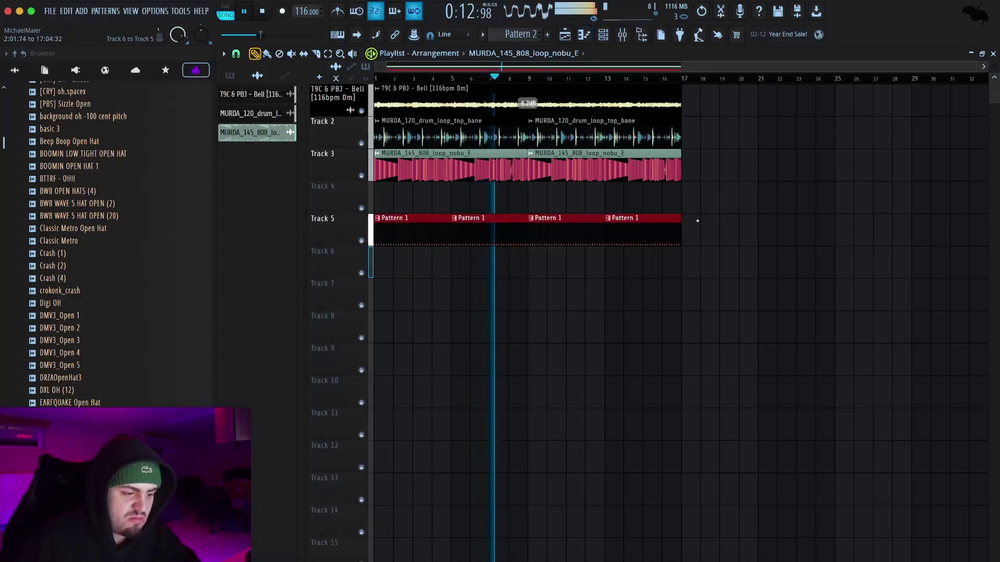
key(shift+Up)
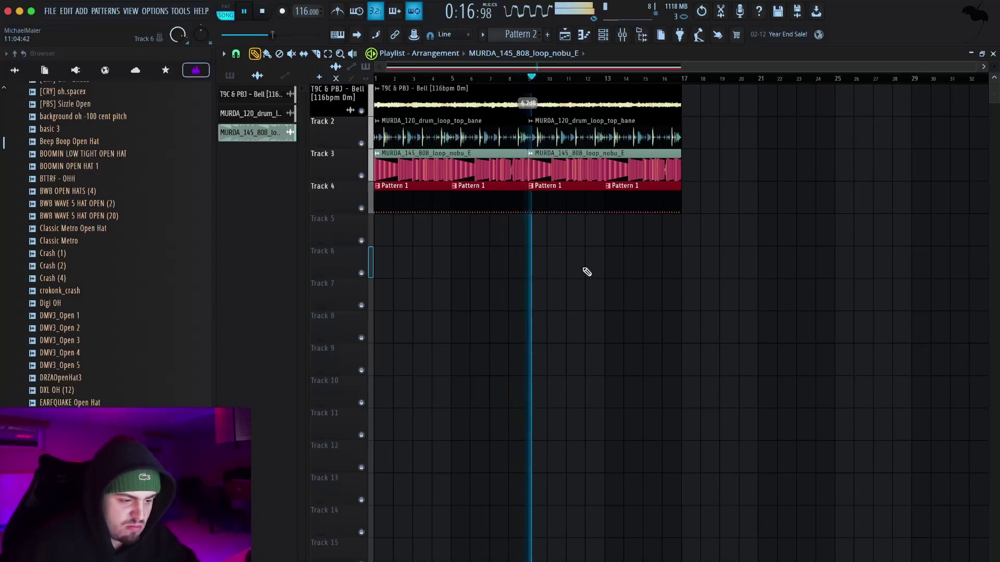
key(space)
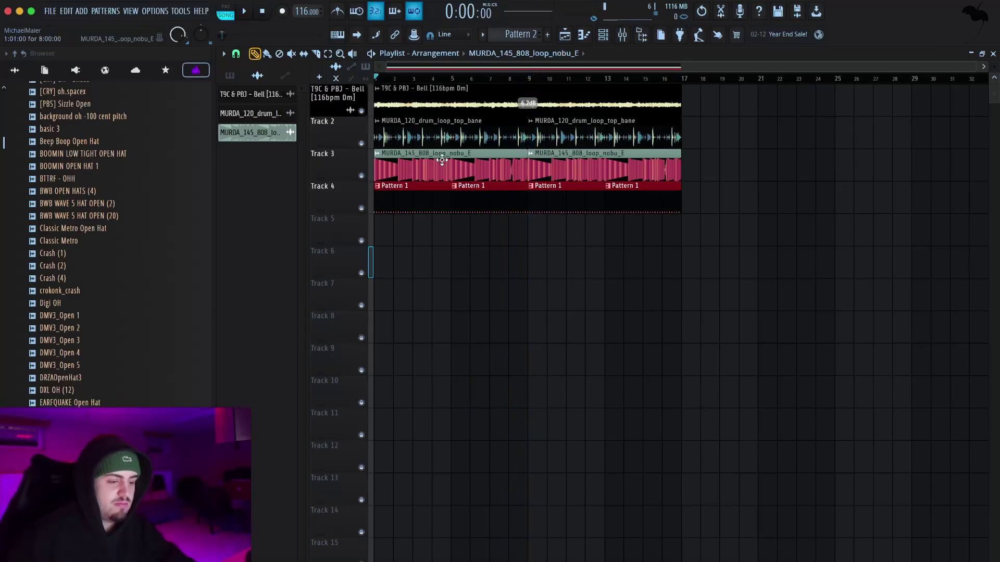
- Delete the 808 loop clip and the two Pattern 1 clips that cover bars 1 to 8
drag(413, 223, 593, 83)
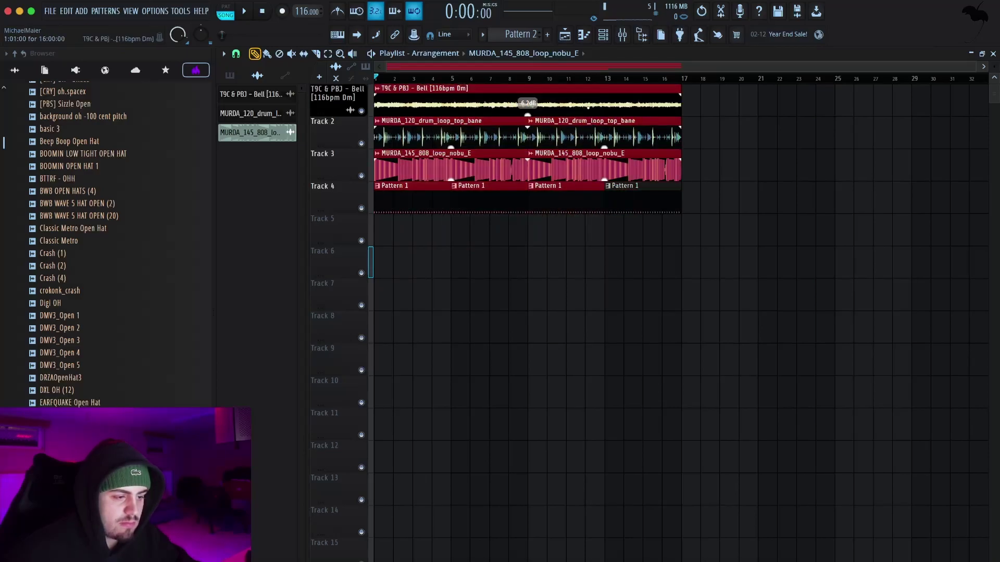
drag(415, 218, 454, 136)
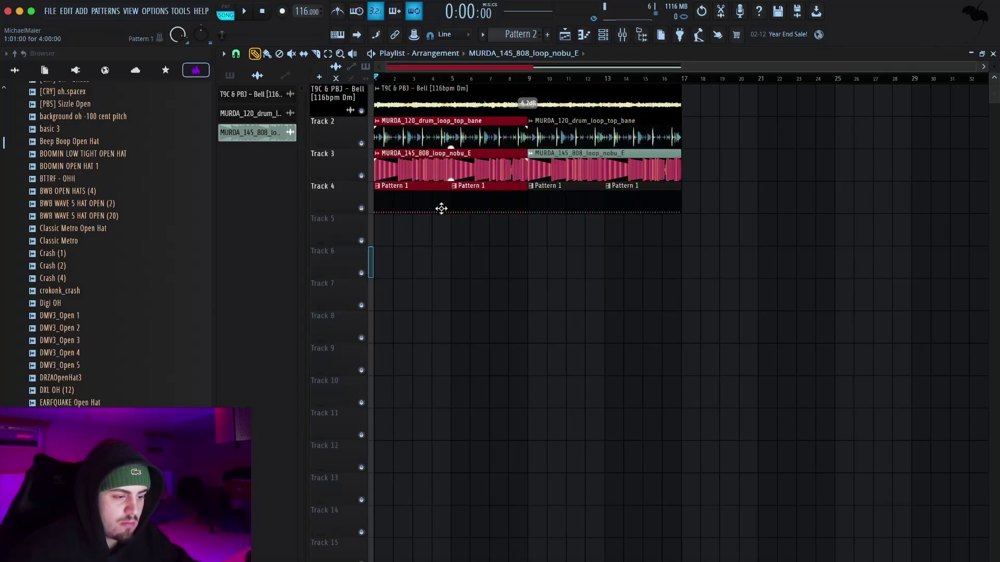
drag(440, 208, 513, 169)
right_click(431, 175)
right_click(440, 191)
right_click(454, 198)
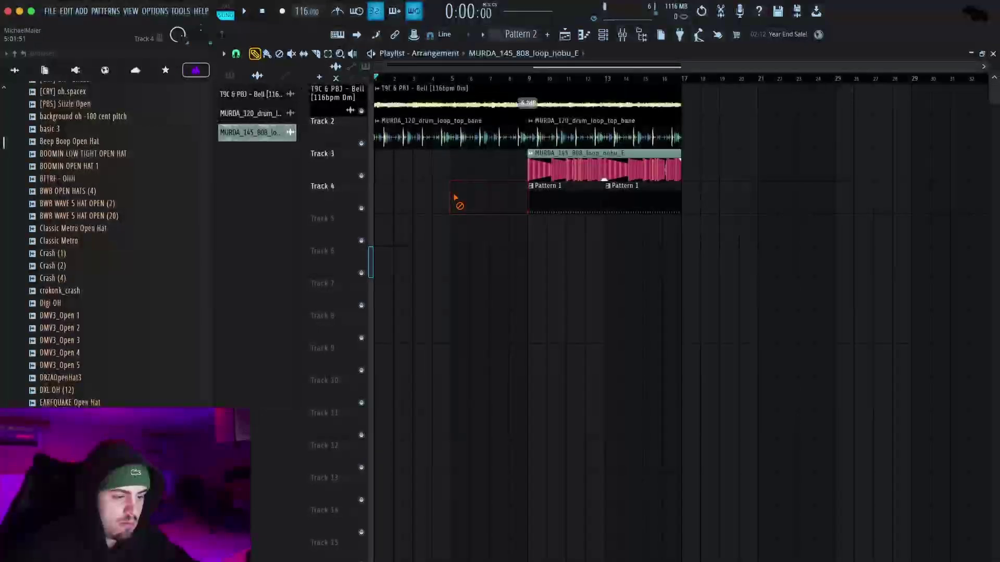
- Trim the start of the first MURDA_120_drum_loop_top_bane clip so that it begins at bar 5
key(space)
key(space)
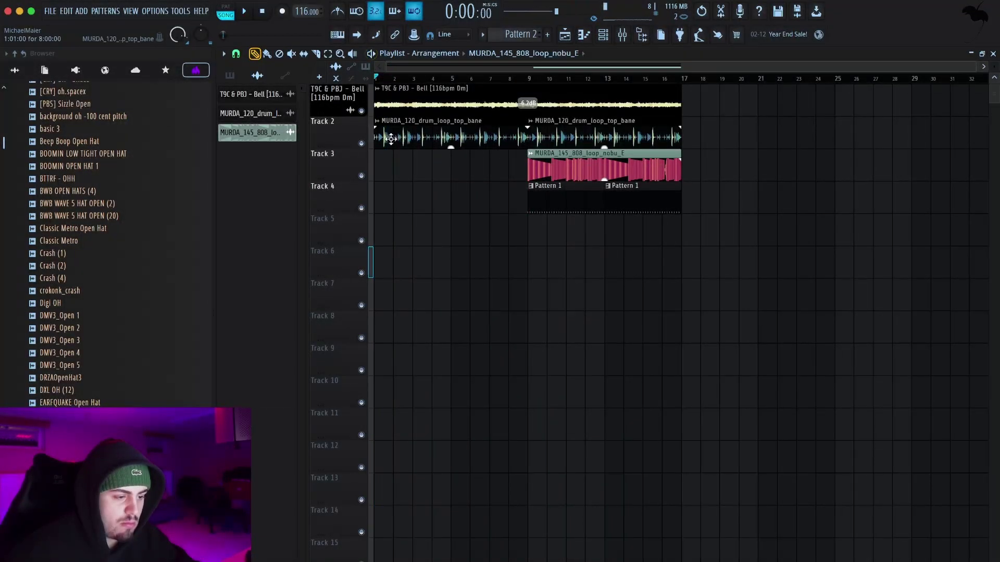
drag(372, 138, 456, 145)
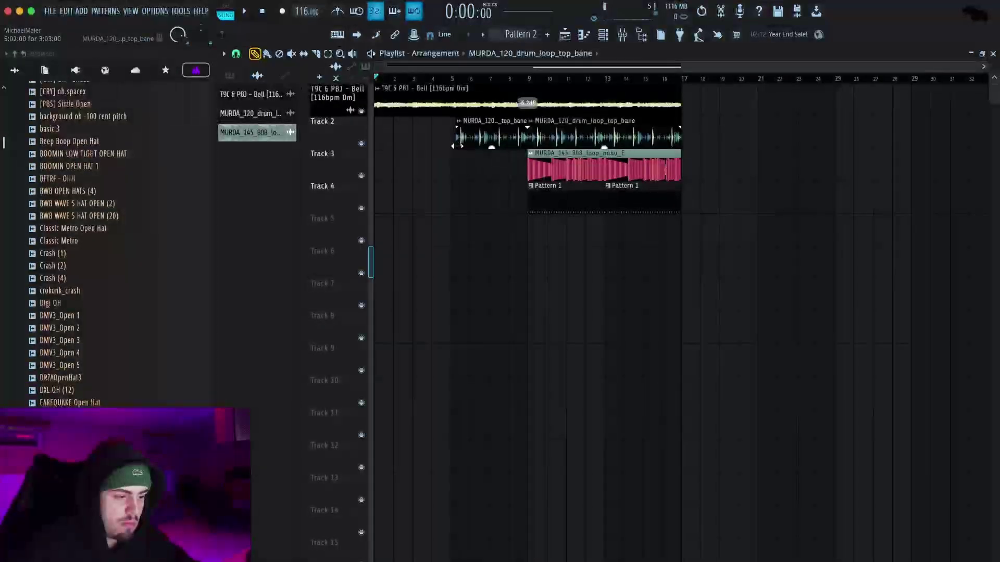
- Place Pattern 1 on track 4 at bars 1 and 5, trim the first clip to begin at bar 3, and play the arrangement
drag(555, 208, 356, 202)
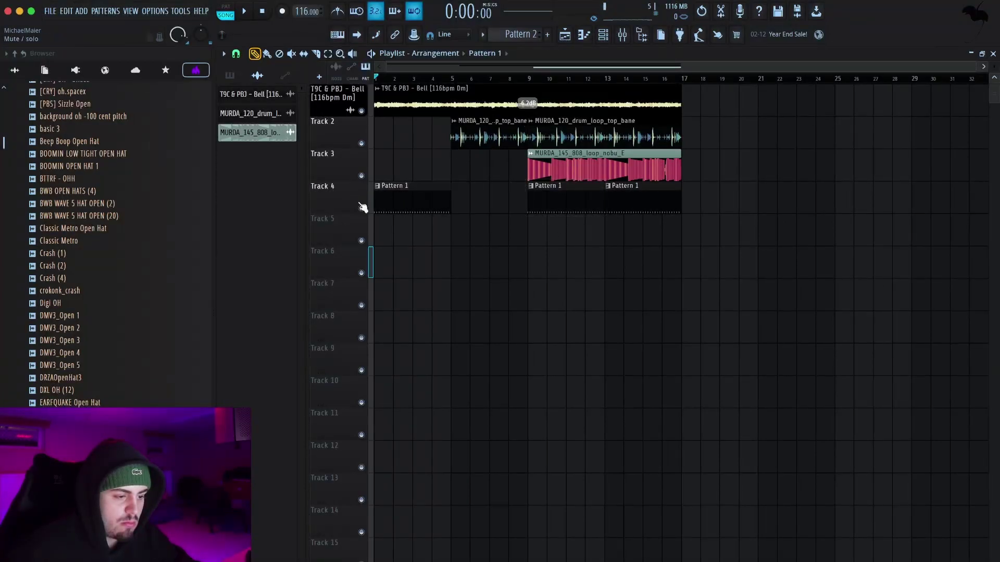
key(ctrl+b)
key(space)
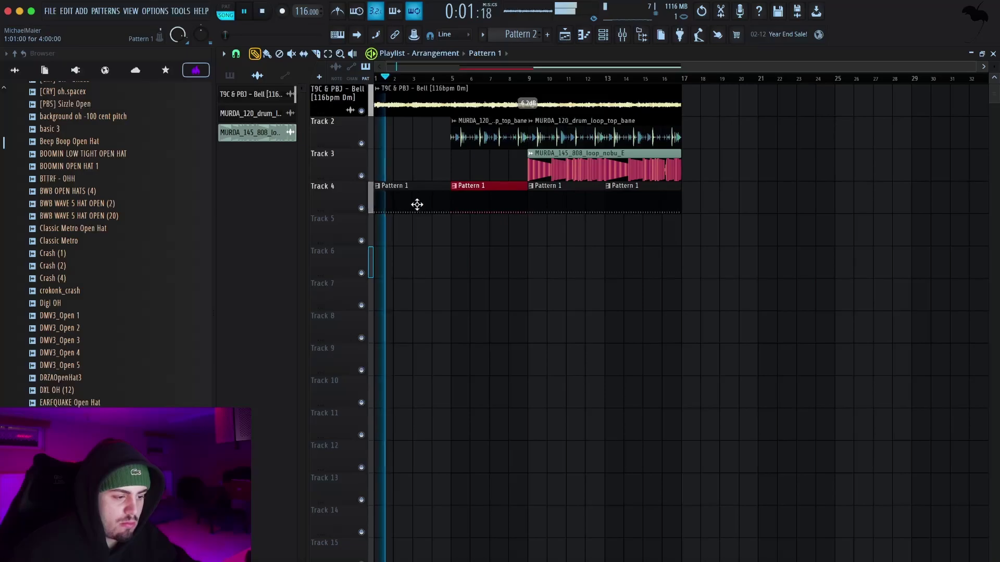
key(space)
drag(377, 192, 414, 192)
key(space)
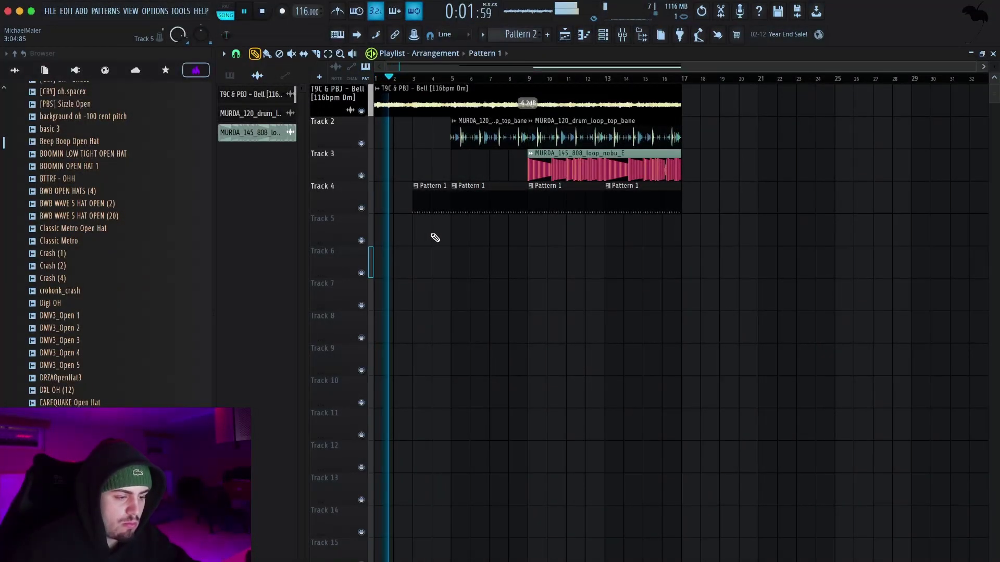
- Try to add an item from the browser's favourites to the playlist near bar 3 on track 5
click(165, 70)
drag(89, 175, 404, 239)
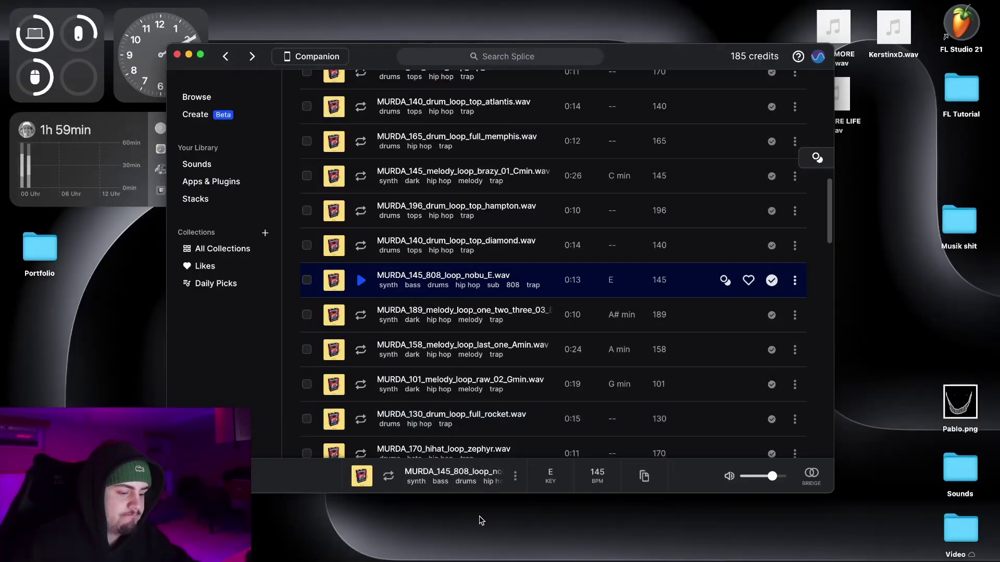
- Relaunch FL Studio and dismiss the crash report
click(405, 555)
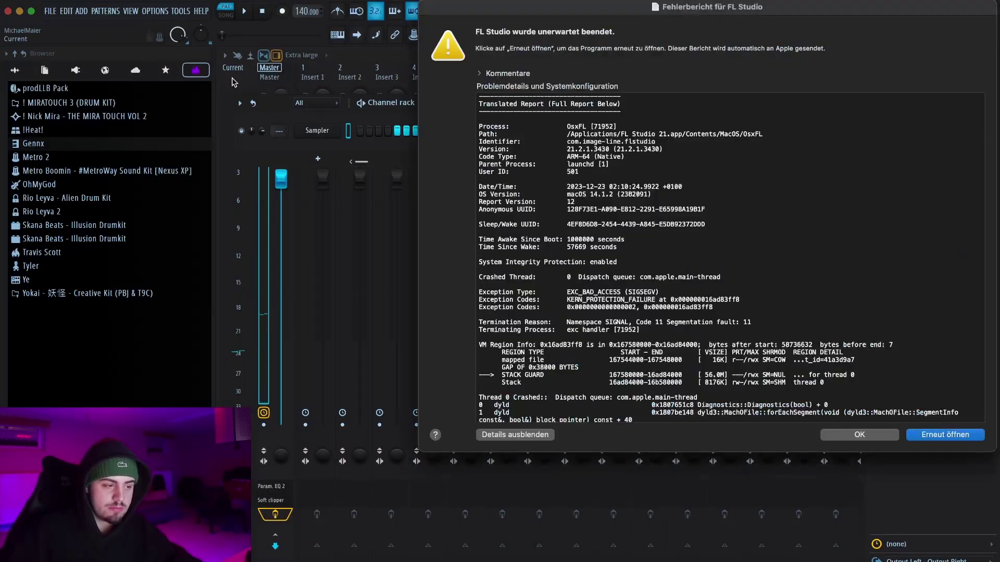
click(876, 437)
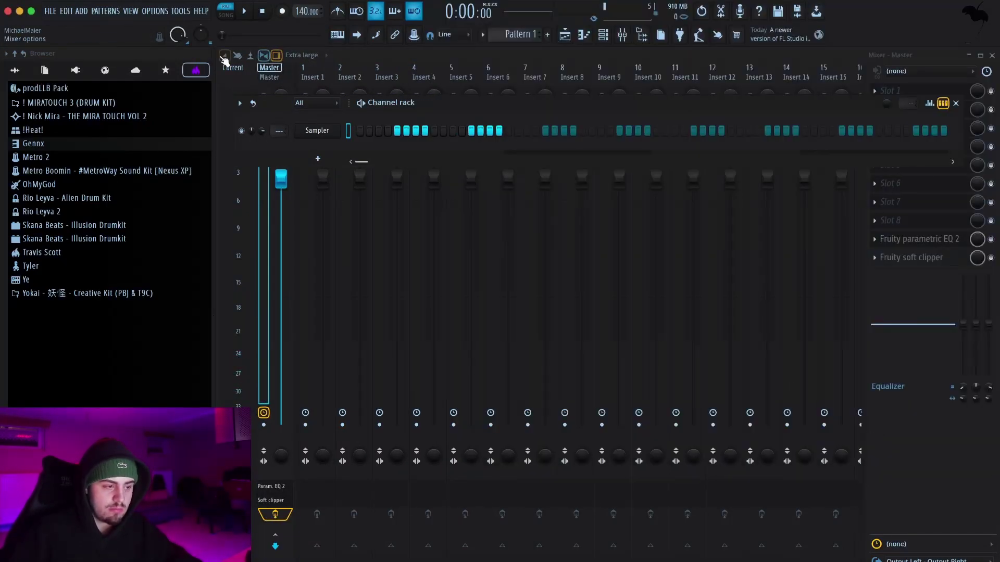
- Revert the project to its last backup, dismiss the error, and close the channel rack and mixer to expose the playlist
click(48, 11)
click(97, 284)
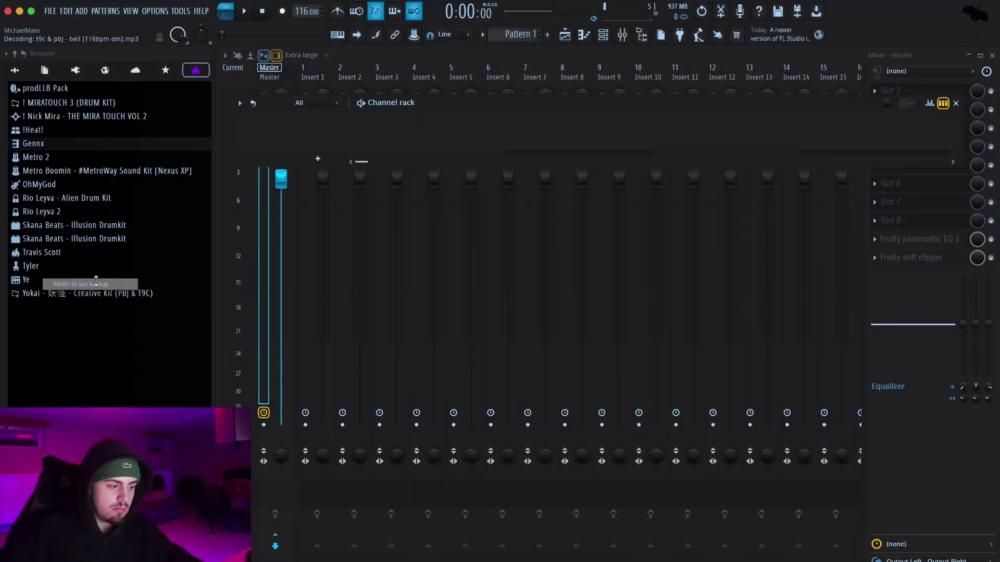
click(617, 338)
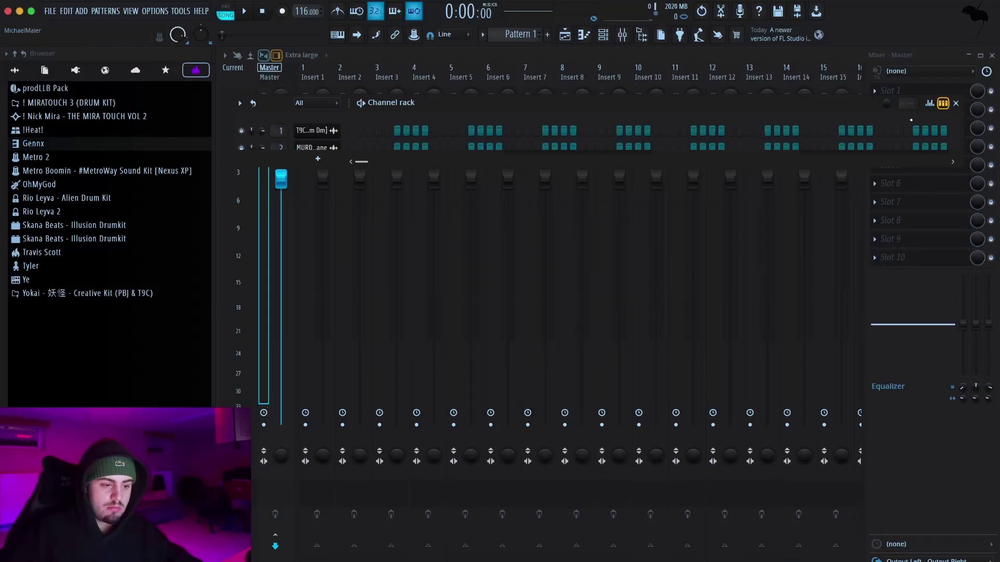
click(956, 104)
click(992, 55)
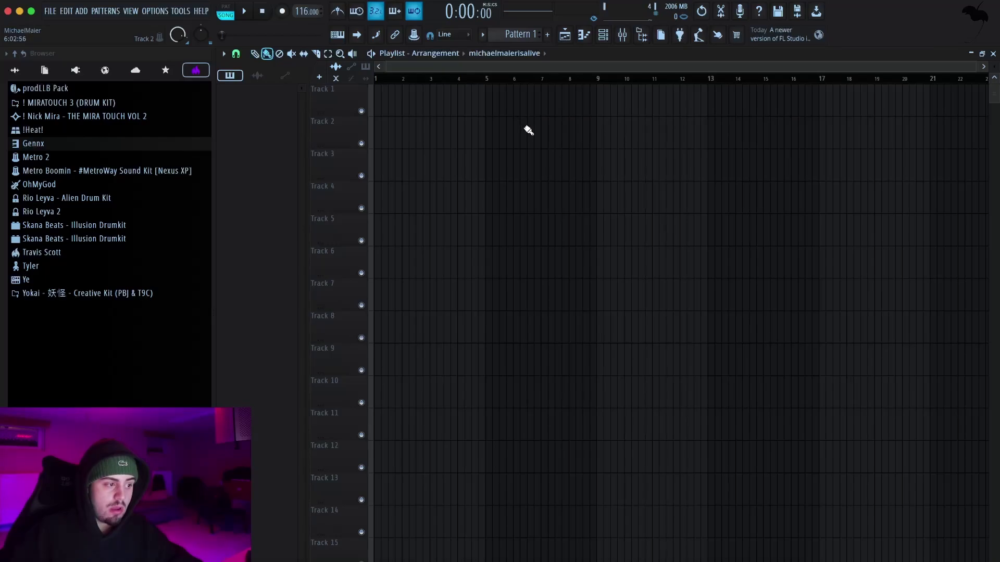
- Try reverting to the last backup again, and quit and relaunch FL Studio
click(50, 11)
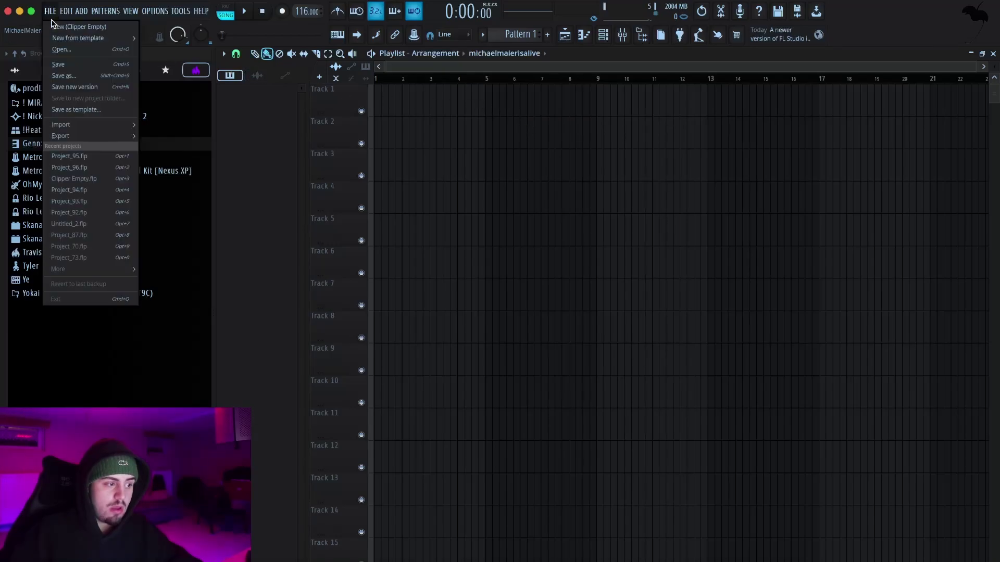
click(87, 285)
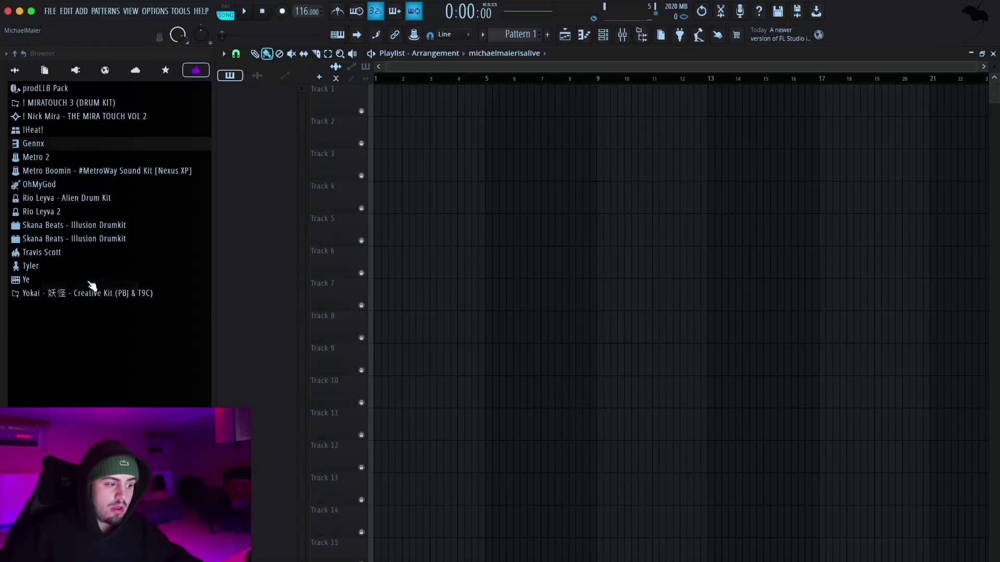
click(11, 11)
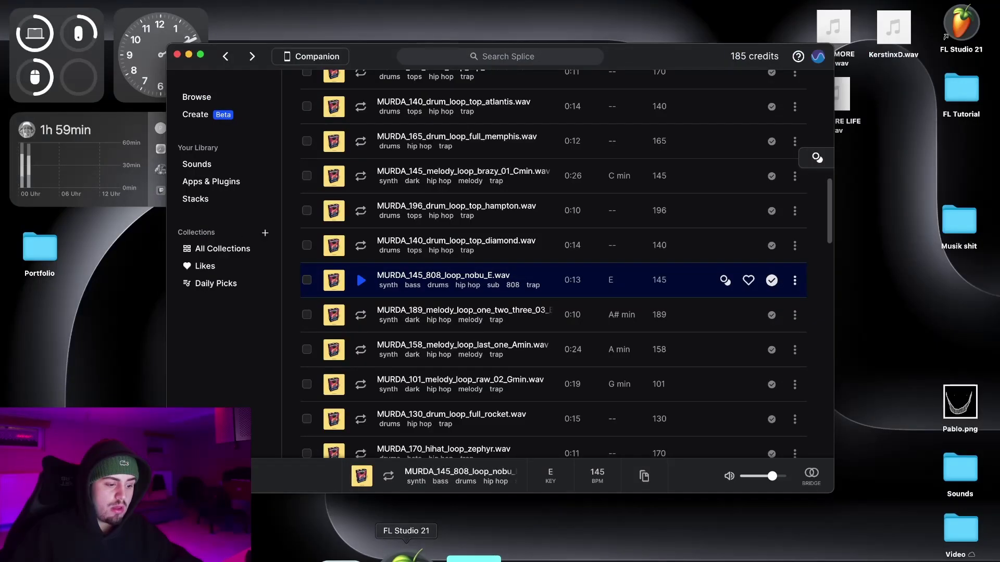
click(406, 555)
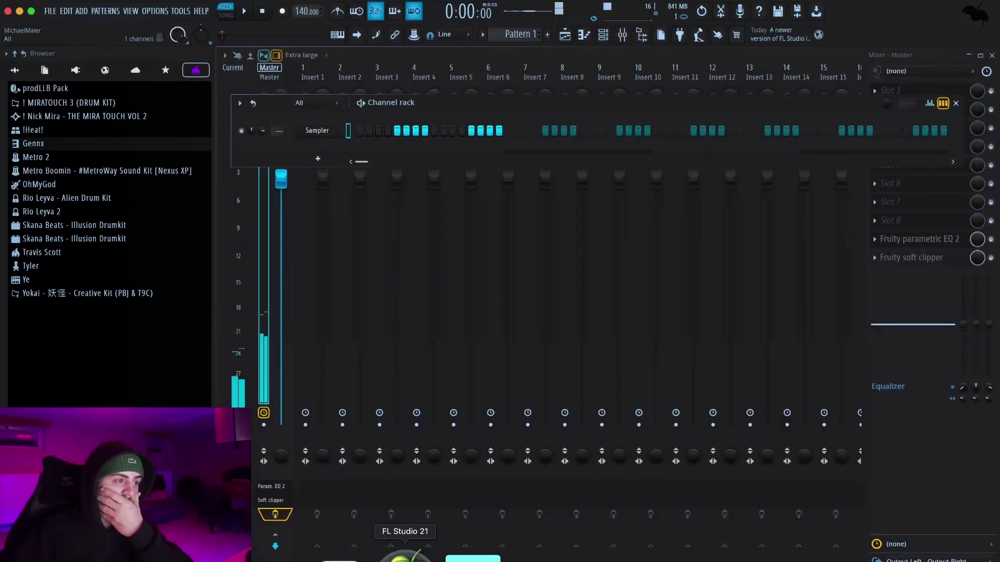
- Restore the last backup in the relaunched session and clear the error, channel rack and mixer from view
click(49, 11)
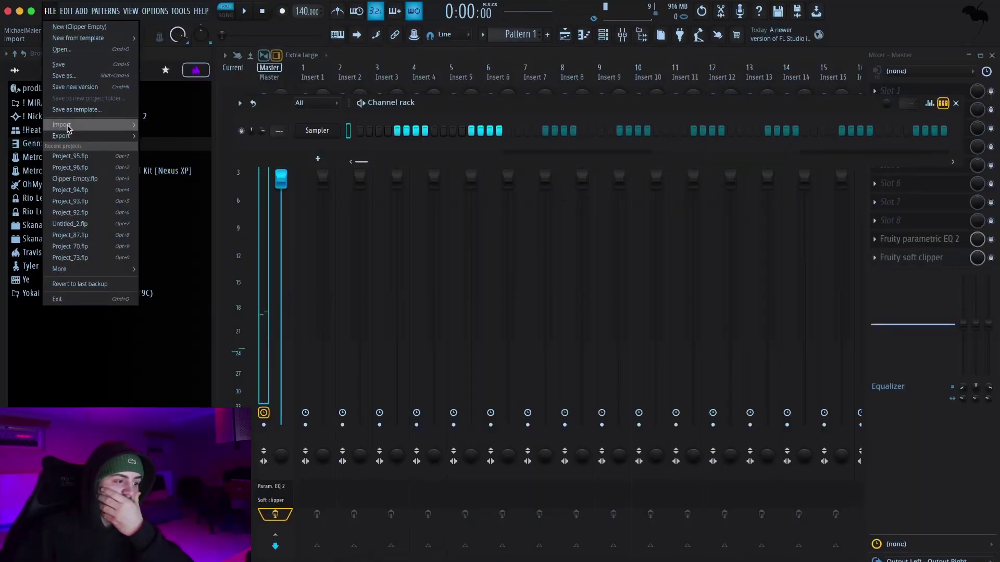
click(83, 284)
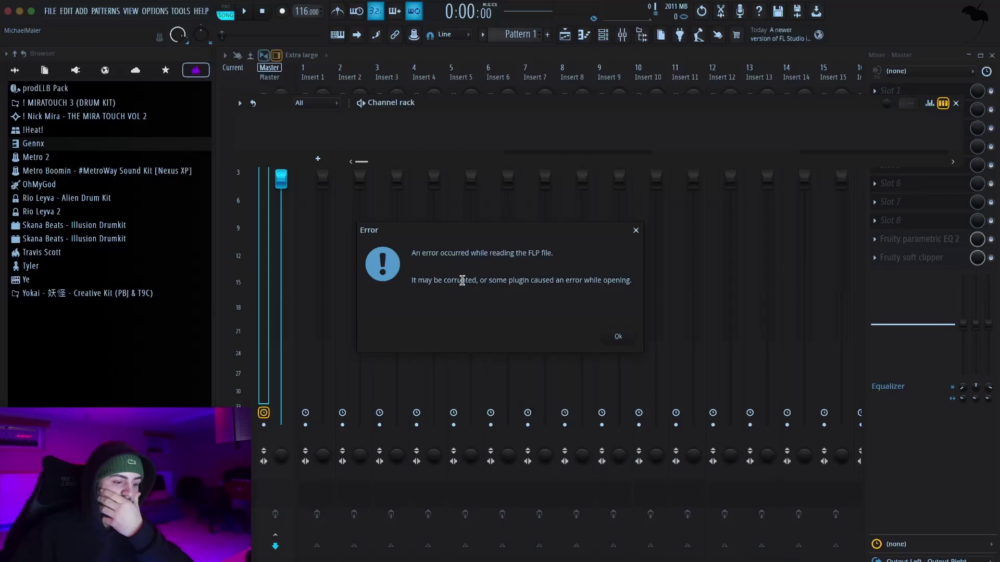
click(606, 334)
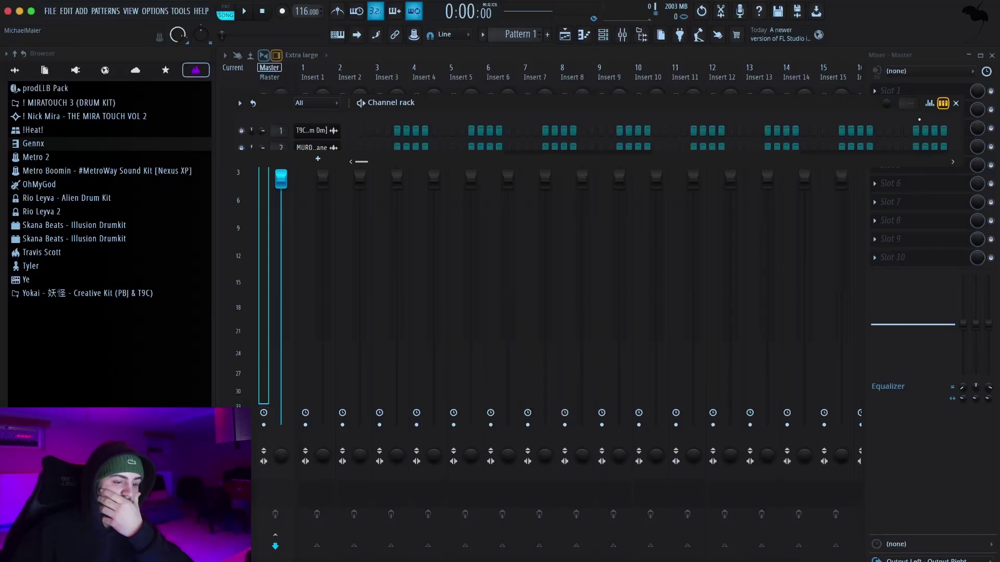
click(956, 103)
click(986, 72)
click(986, 72)
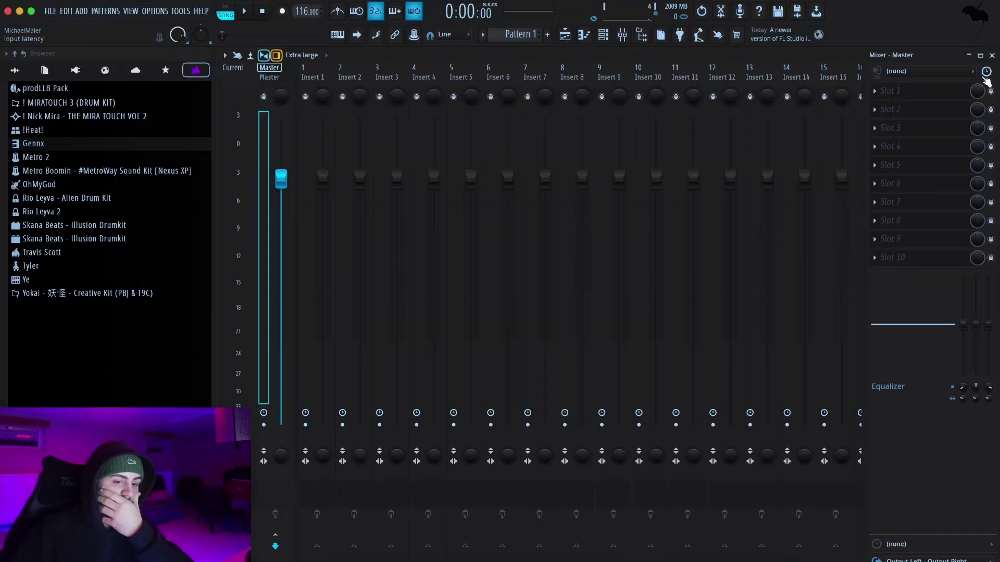
click(991, 55)
- Place the MURDA_145_808_loop_nobu_E, MURDA_120_drum_loop_top_bane and T9C & PBJ - Bell audio clips at bar 1 on tracks 1, 2 and 3
click(259, 75)
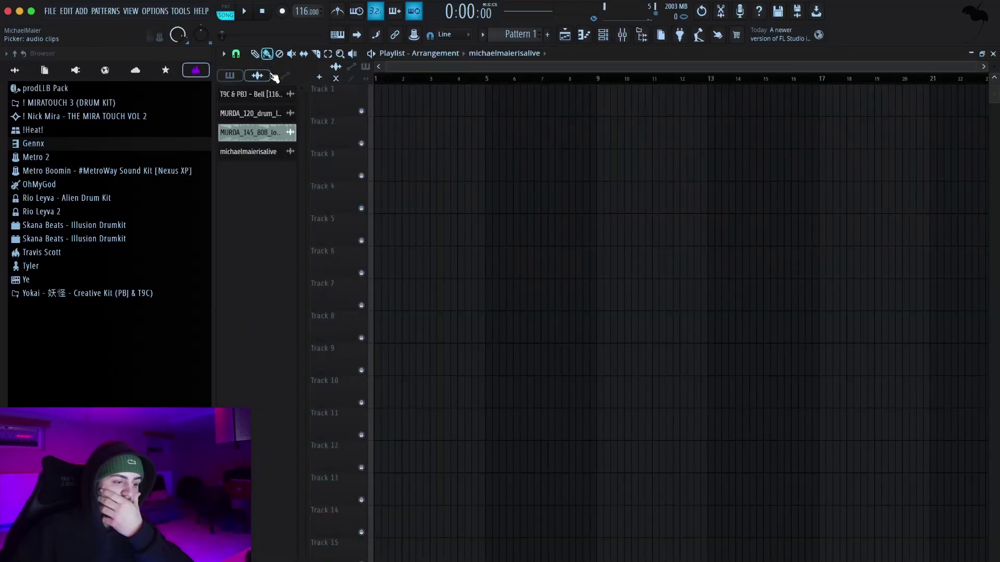
click(250, 113)
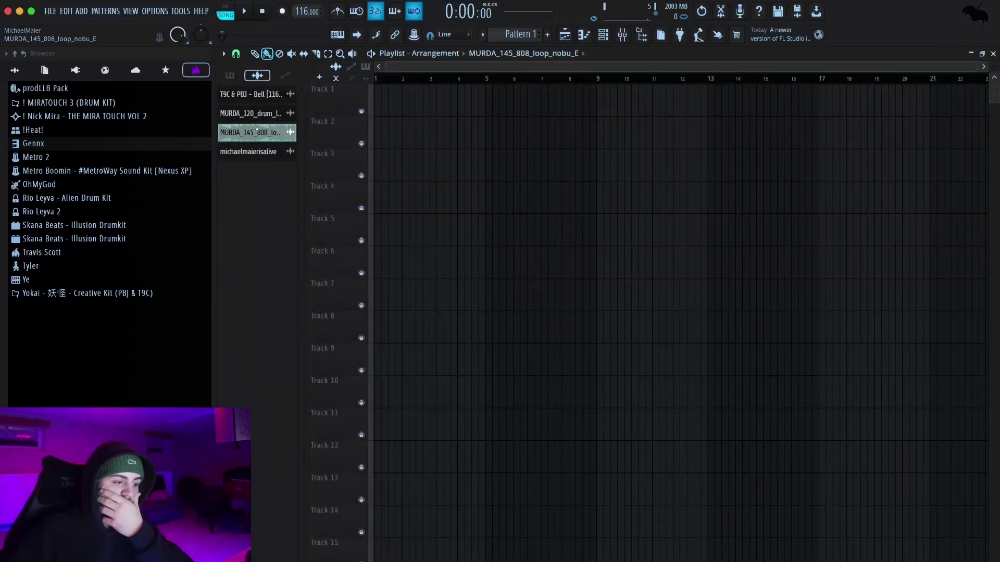
click(393, 88)
click(240, 118)
click(390, 135)
drag(398, 166, 349, 172)
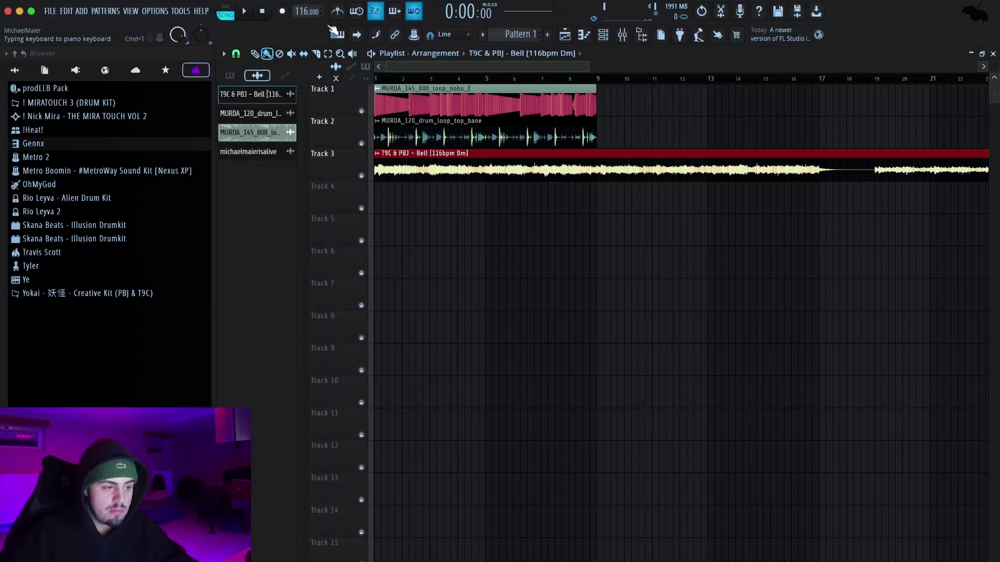
- Play the rebuilt arrangement and check the Bell clip's channel settings
scroll(561, 187, down, 3)
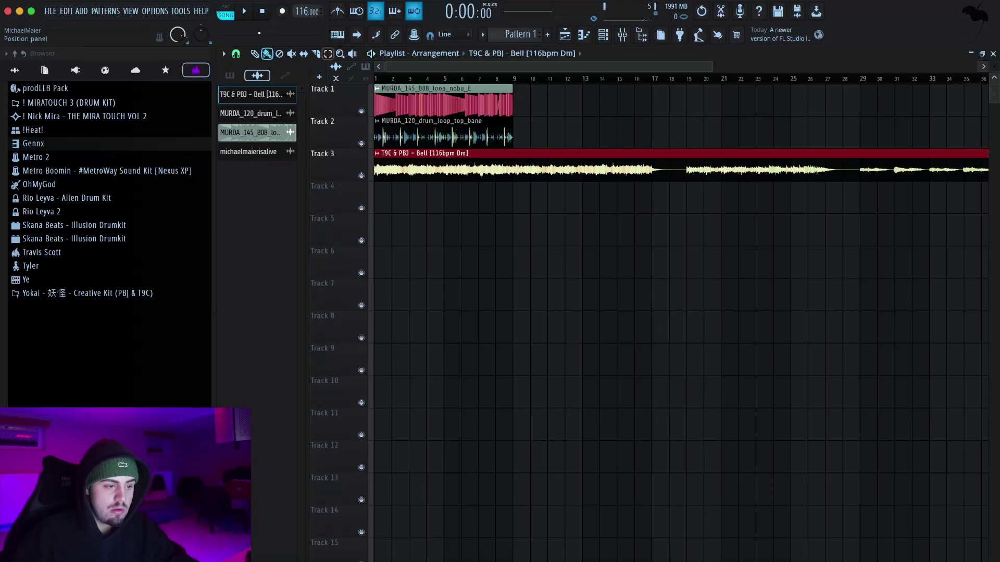
key(space)
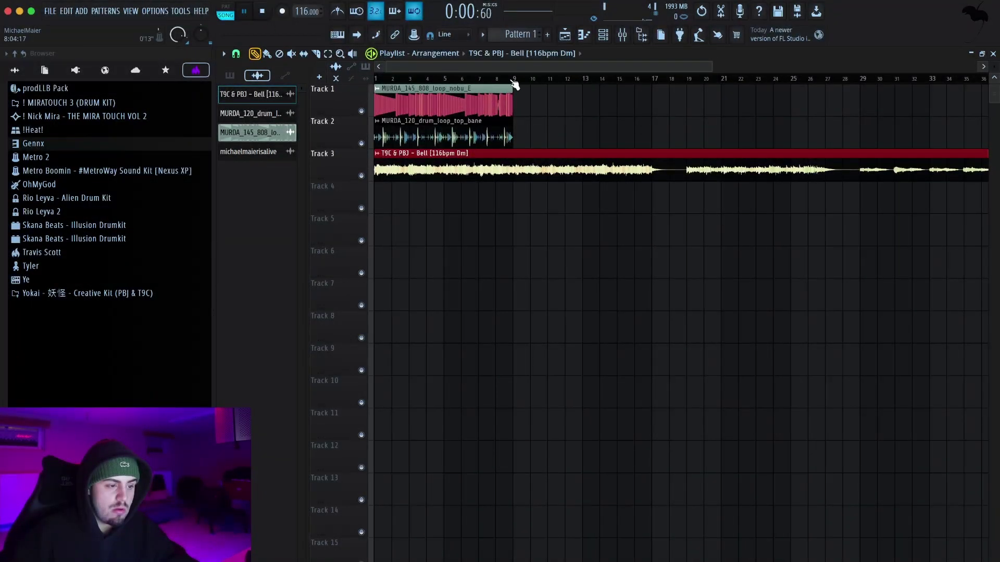
drag(498, 66, 435, 85)
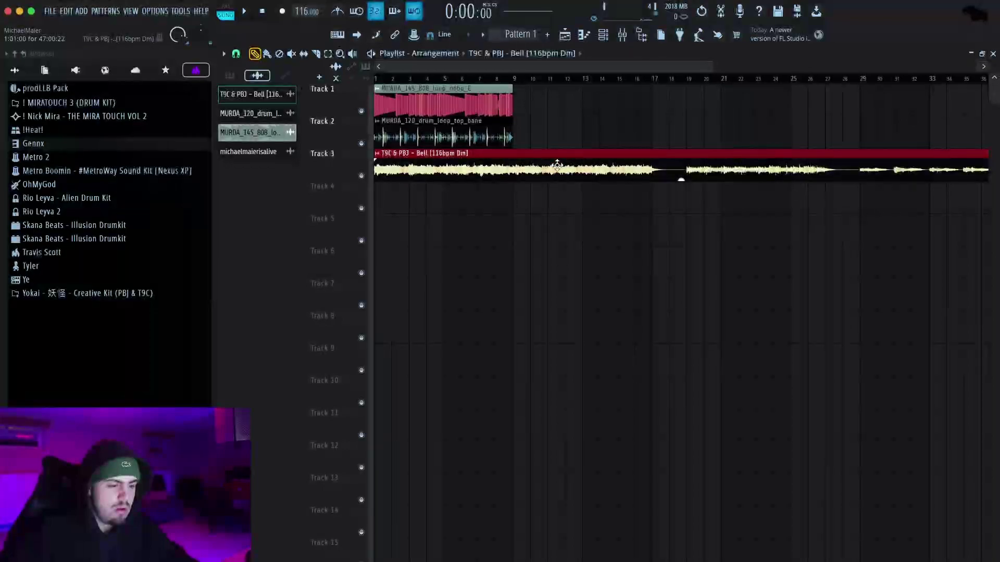
double_click(408, 165)
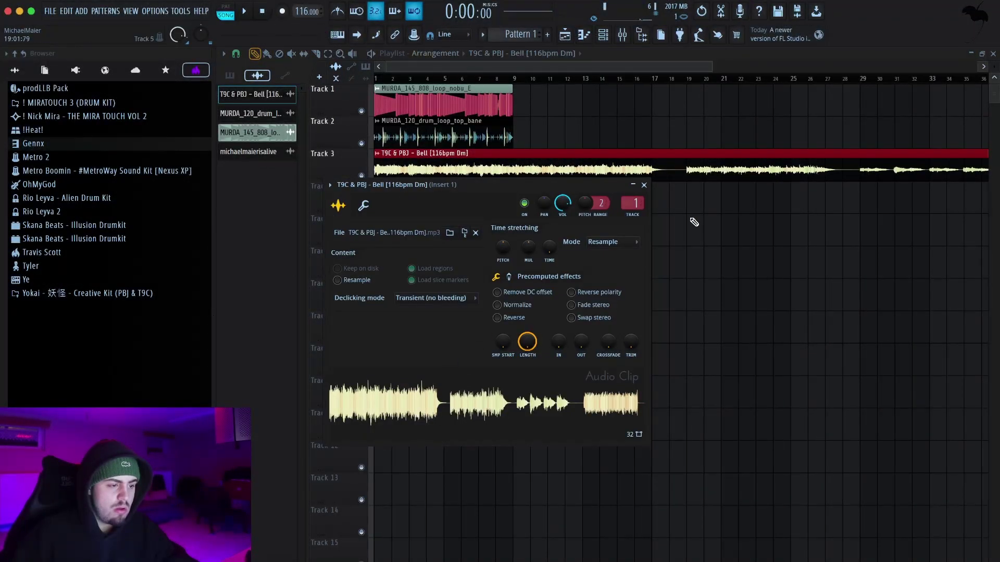
click(644, 186)
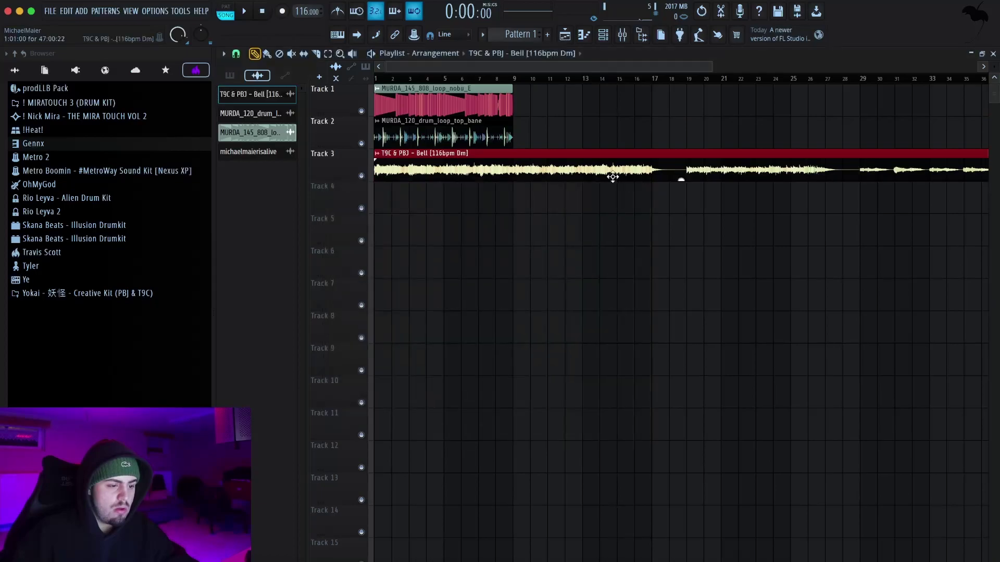
- Replace the Bell clip on track 3 with T9C & PBJ - Bell [116bpm Dm] from the Yokai Creative Kit, starting at bar 1
click(148, 294)
scroll(92, 406, down, 2)
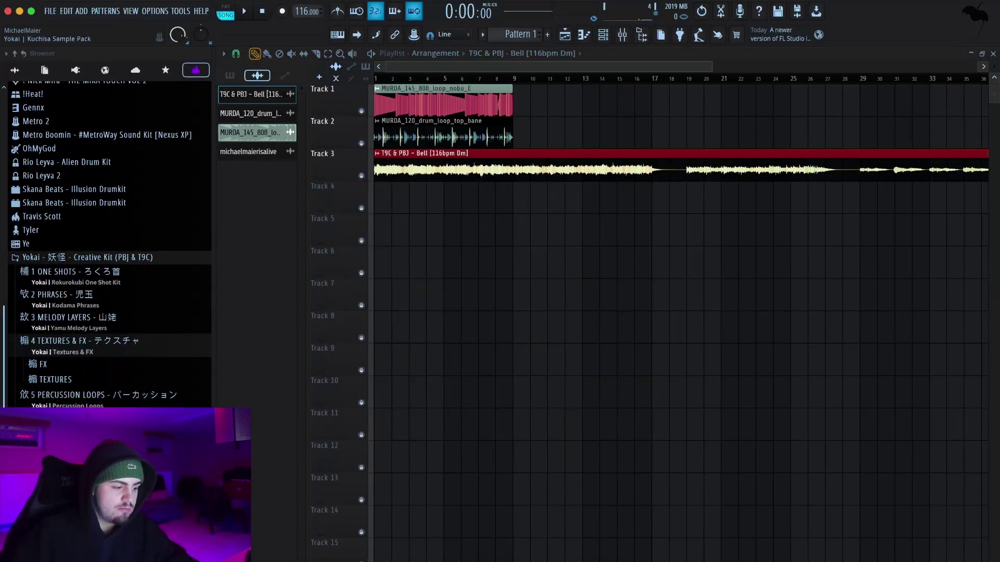
click(93, 443)
scroll(93, 443, down, 10)
right_click(603, 172)
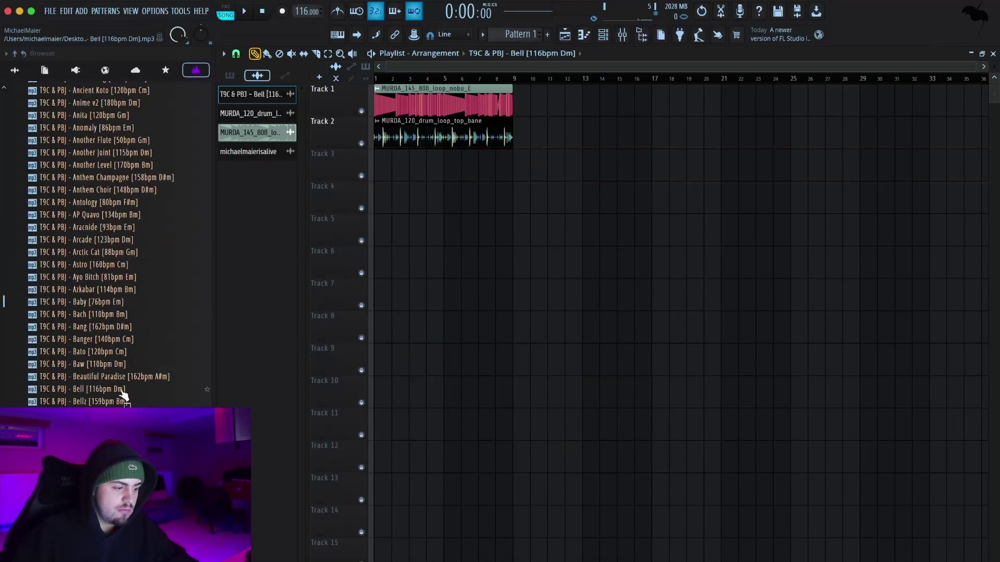
drag(480, 255, 587, 168)
- Check the new Bell clip's channel settings and play the arrangement while viewing the mixer levels
double_click(582, 175)
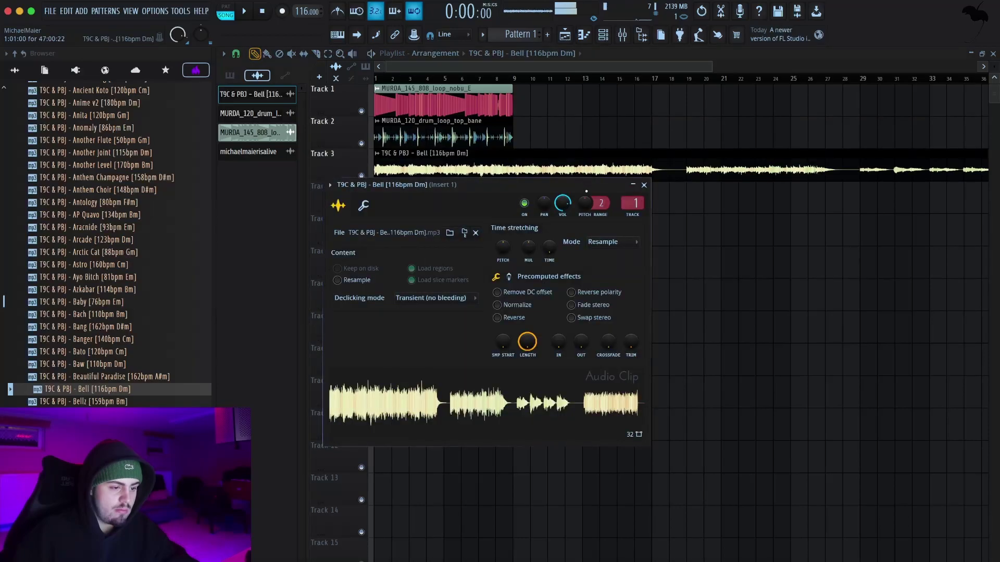
click(645, 187)
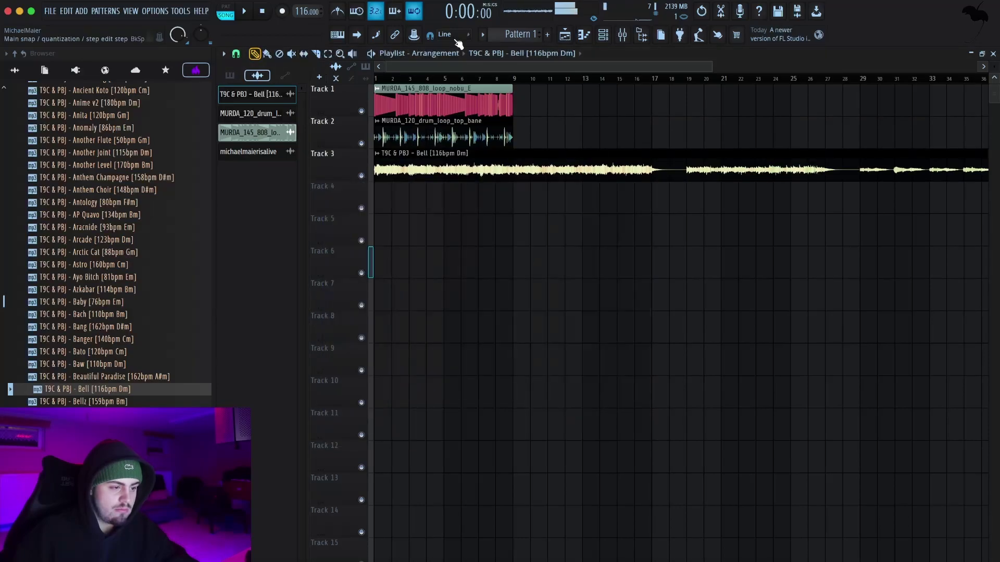
click(622, 35)
key(space)
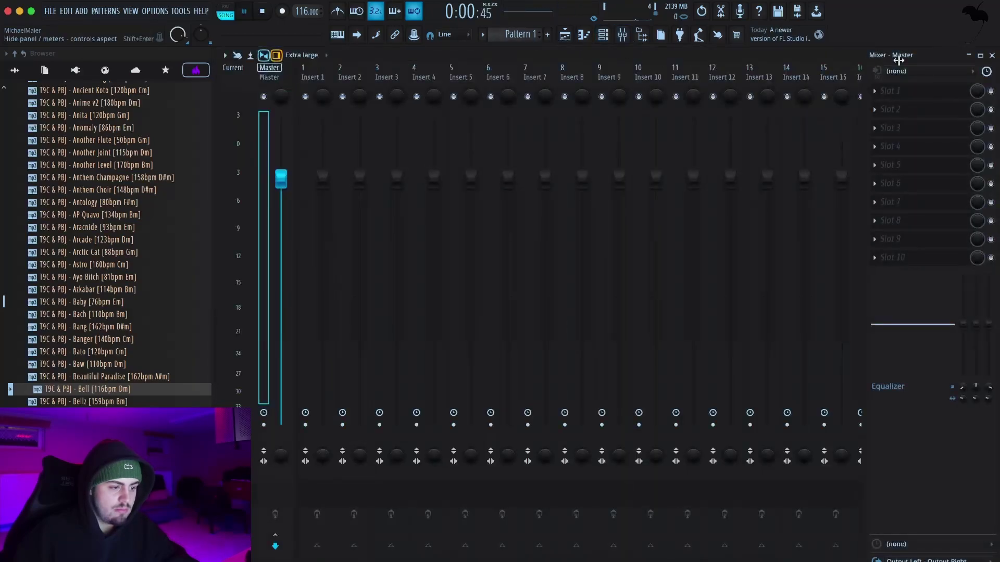
click(991, 55)
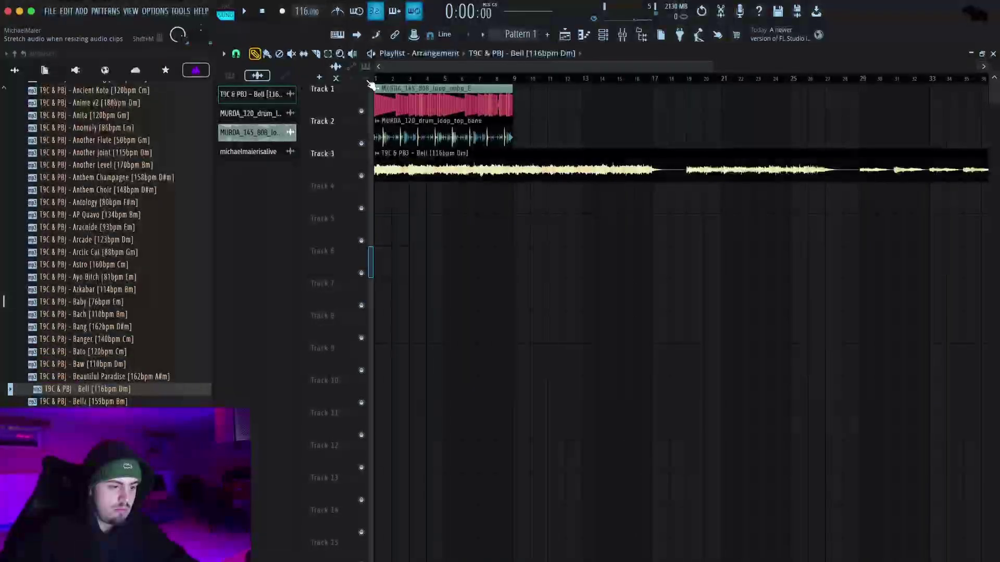
double_click(538, 87)
click(518, 105)
right_click(596, 95)
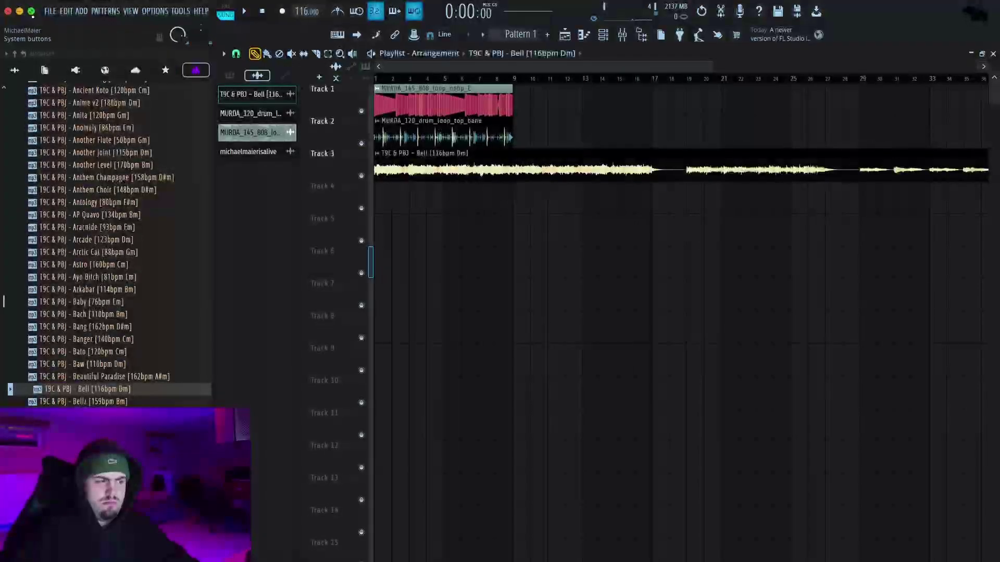
- Play the arrangement once more while watching the master and insert meters in the mixer
click(622, 36)
key(space)
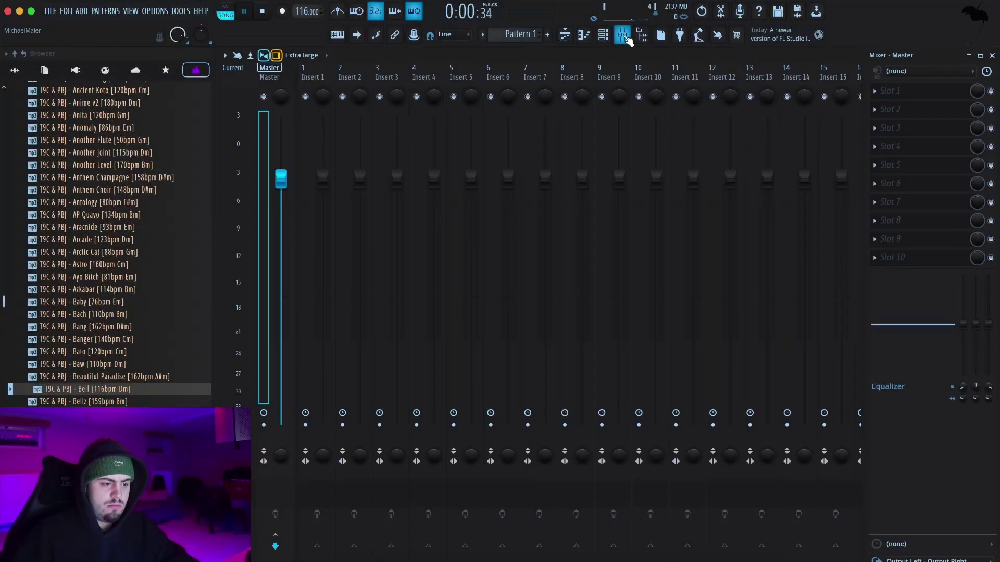
click(991, 55)
key(space)
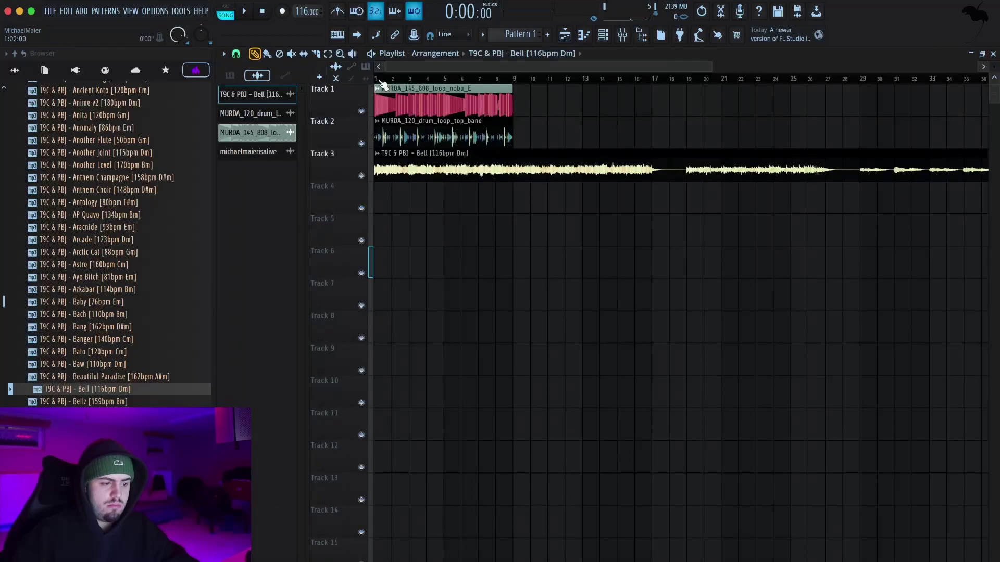
- Inspect the MURDA_145_808_loop_nobu_E clip's channel settings and play the arrangement
click(406, 89)
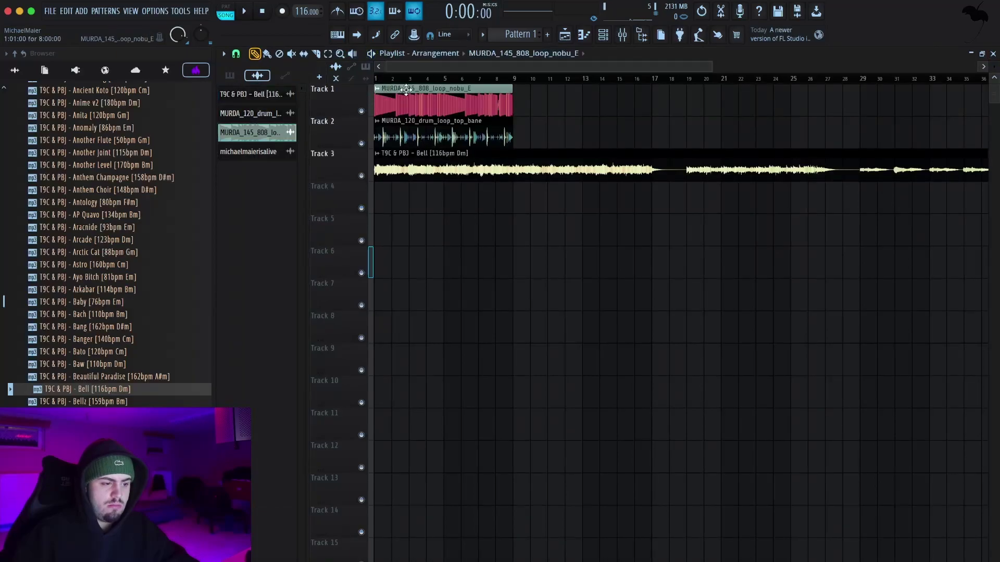
double_click(380, 101)
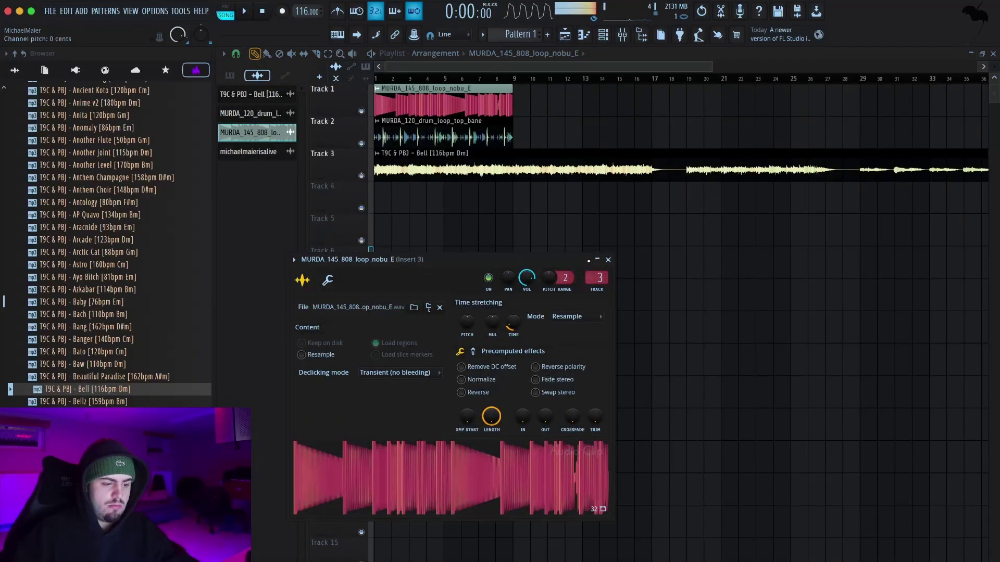
click(608, 260)
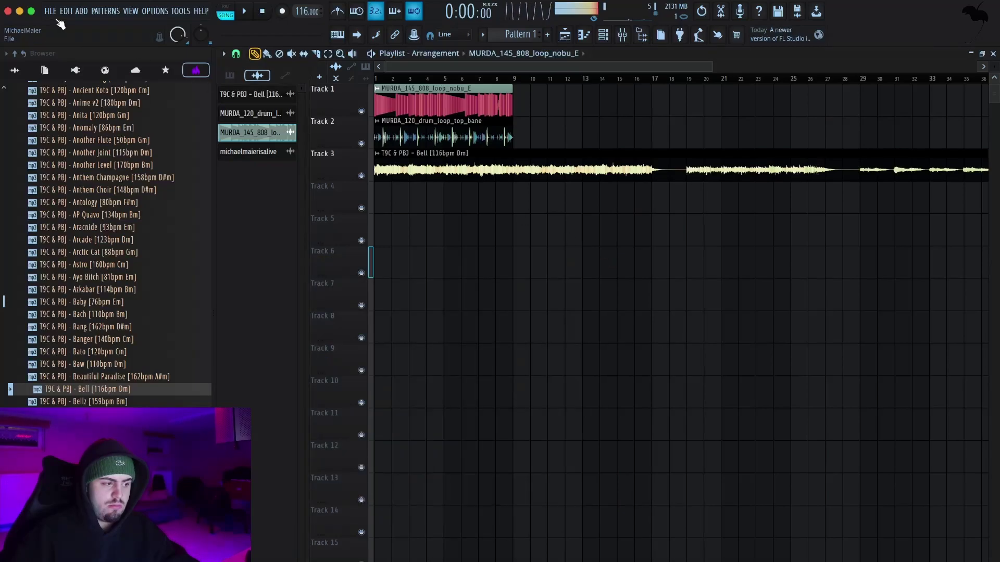
key(space)
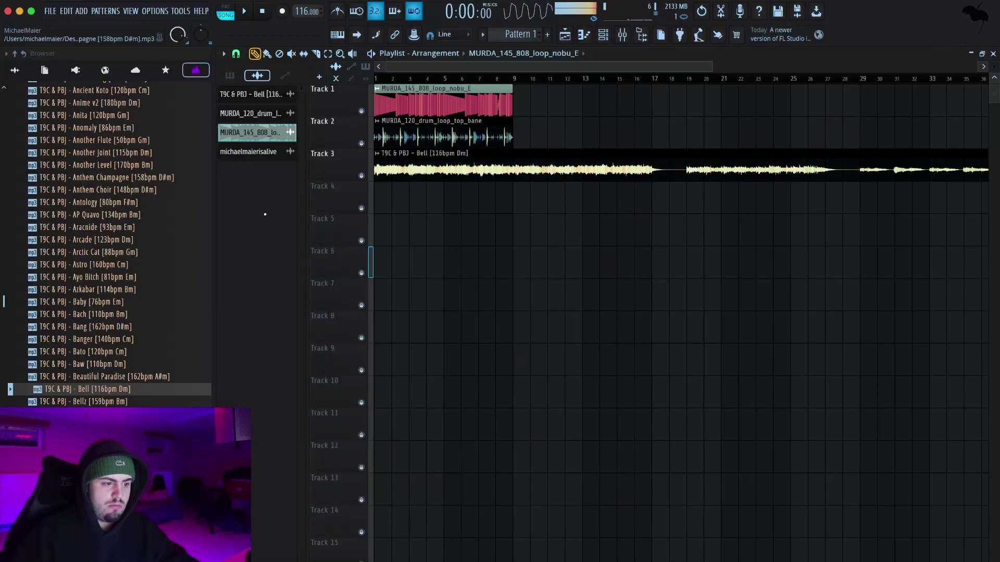
click(50, 11)
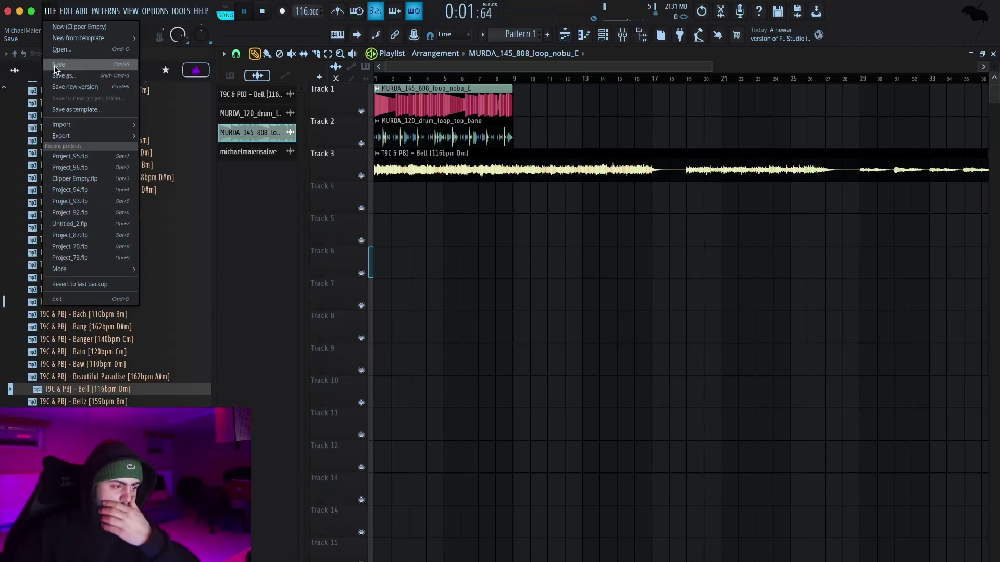
click(65, 30)
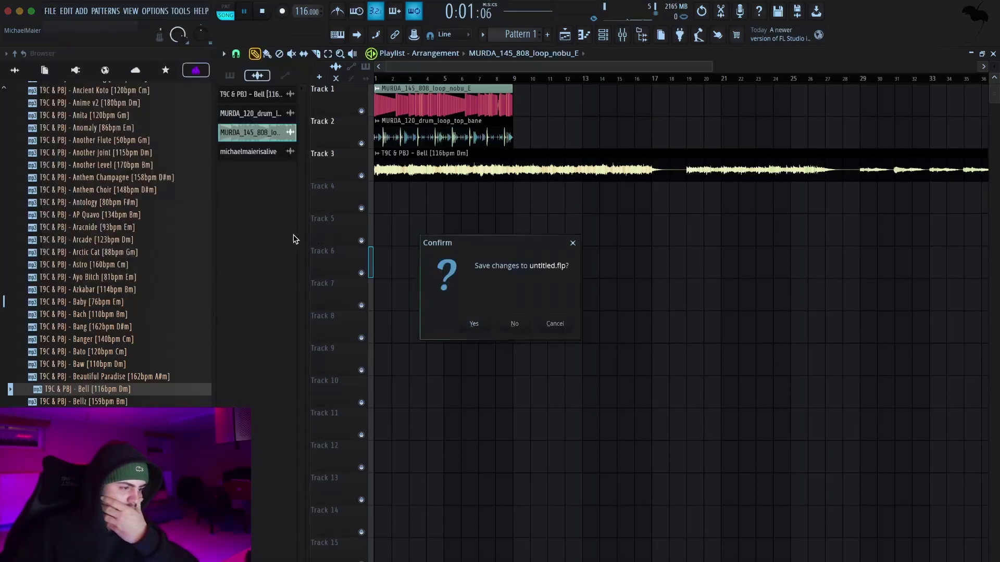
click(552, 325)
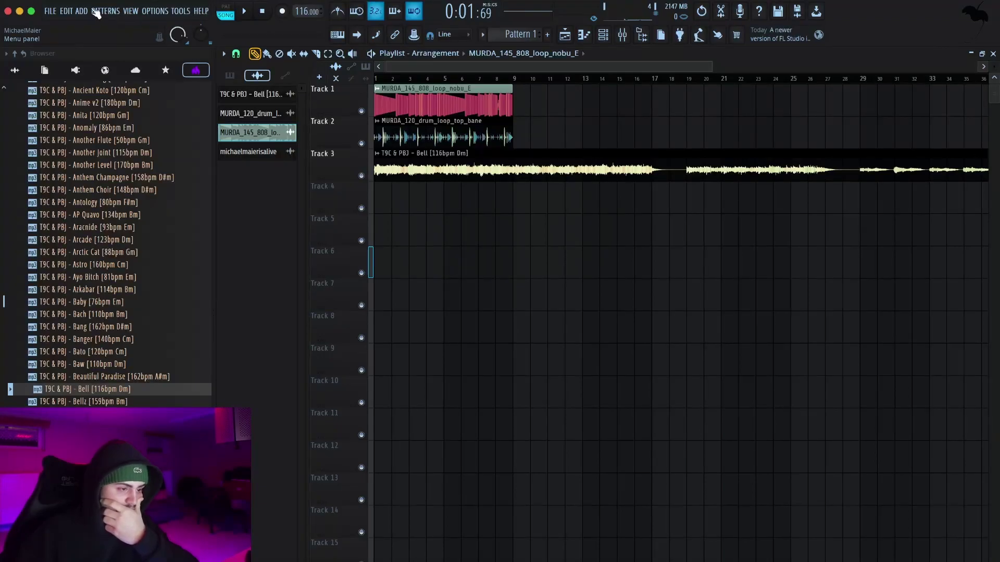
- Start over with a fresh project, reopen Splice, and close the mixer, channel rack and Fruity parametric EQ 2 windows in FL Studio
click(50, 11)
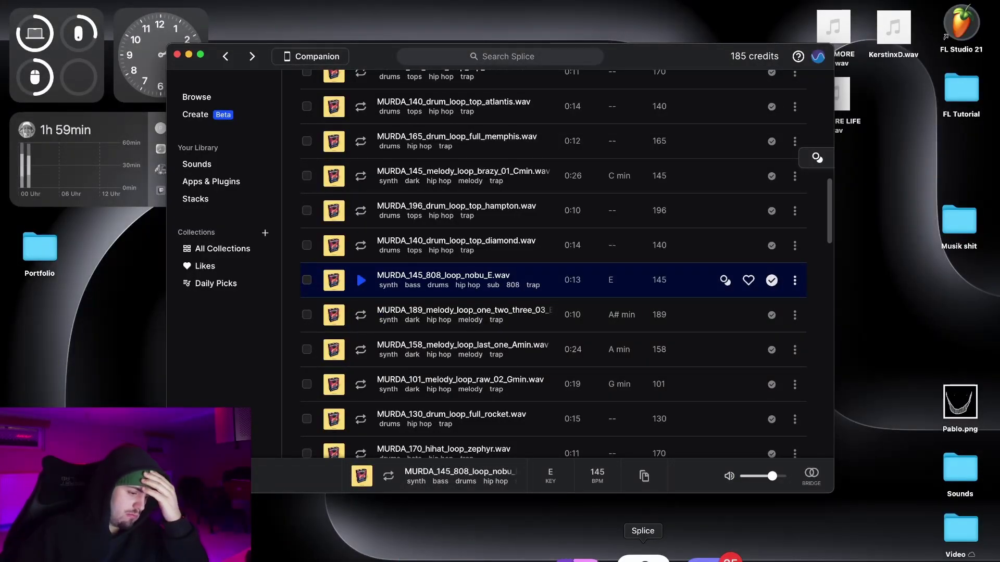
click(643, 559)
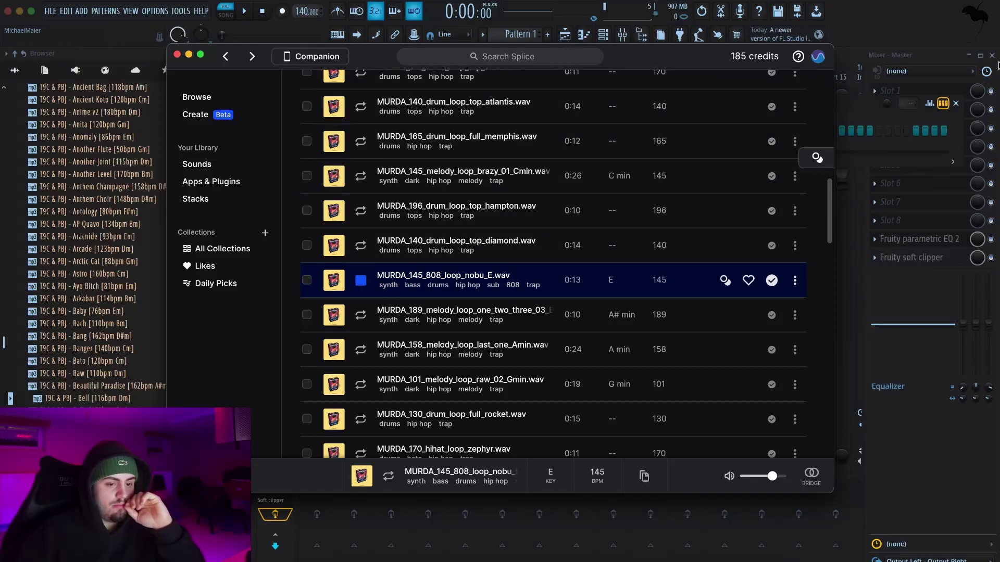
click(982, 70)
click(956, 104)
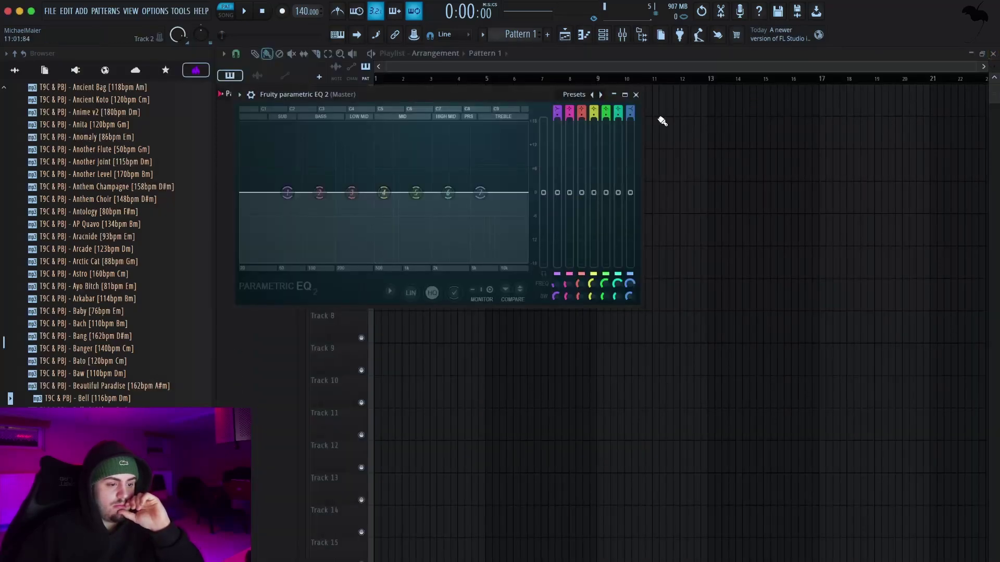
click(636, 96)
- Bring MURDA_145_808_loop_nobu_E from Splice onto track 1 at bar 1 and time-stretch it to eight bars
click(658, 553)
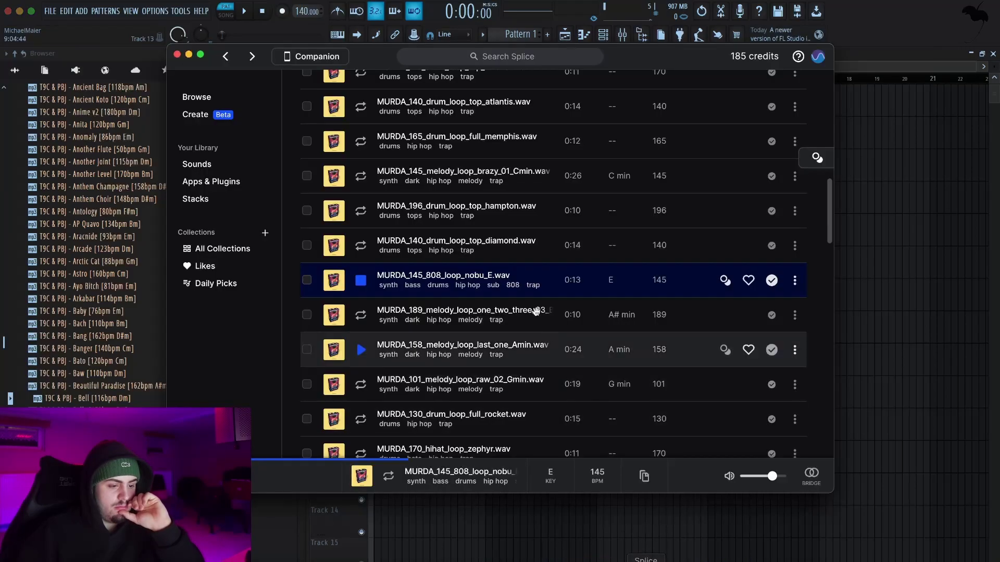
drag(544, 275, 465, 98)
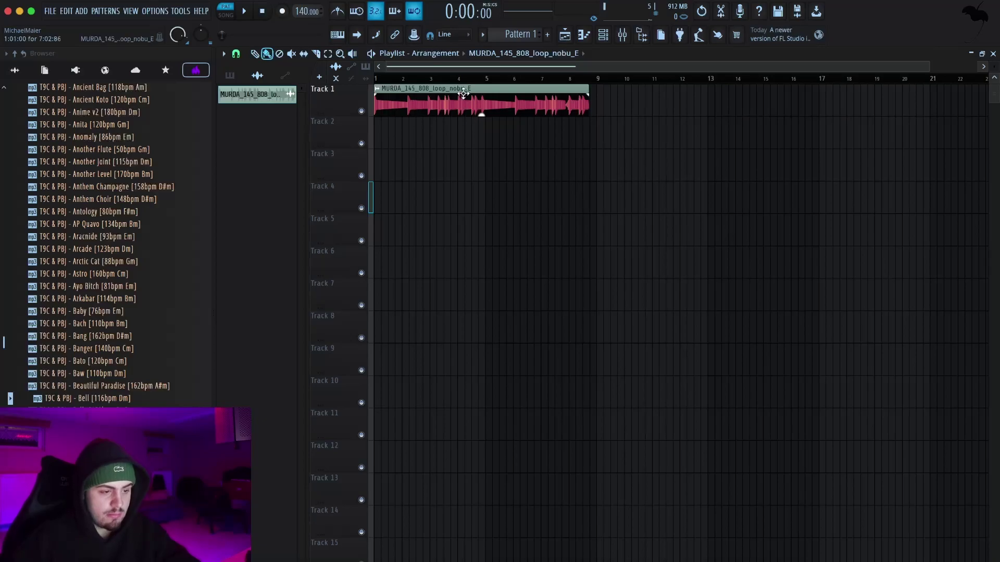
double_click(465, 98)
drag(482, 174, 482, 157)
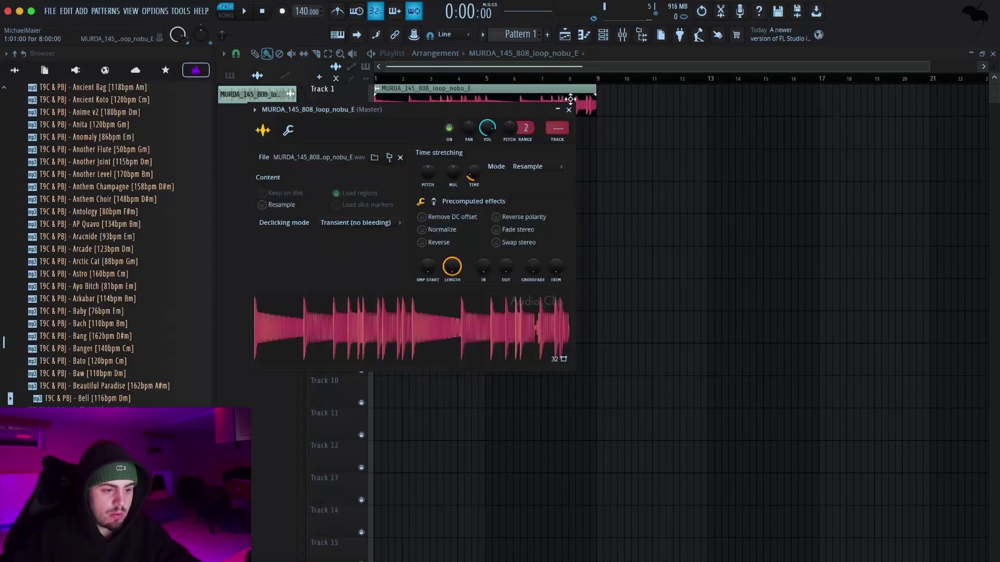
click(568, 110)
- Add the producer tag sample from the browser's favourites to the project's audio clips
click(165, 71)
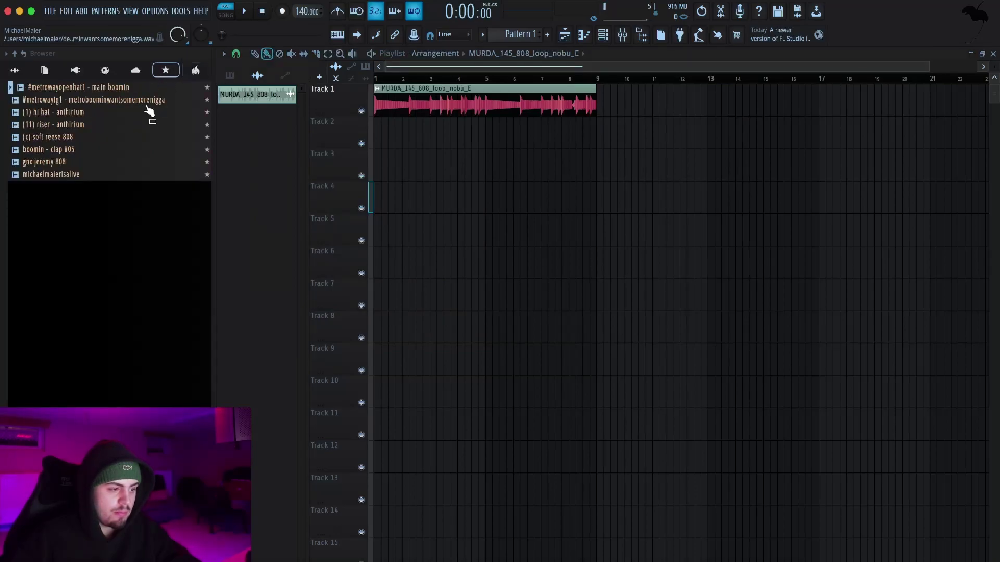
drag(65, 166, 264, 159)
drag(138, 169, 260, 120)
- Place T9C & PBJ - Bell [116bpm Dm] on track 2 at bar 1 and set the tempo to 116 BPM, restretching all channels
click(199, 72)
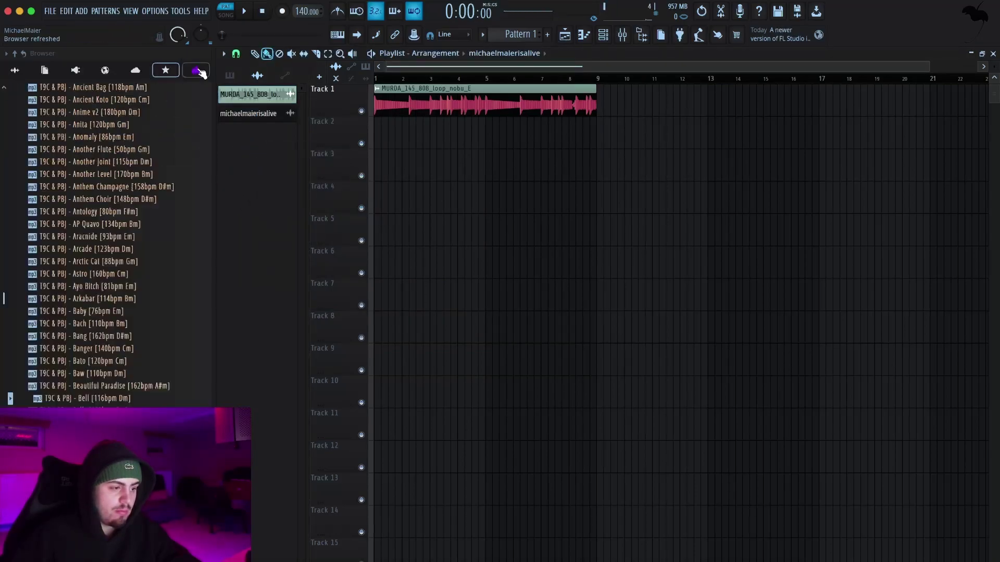
drag(119, 403, 604, 104)
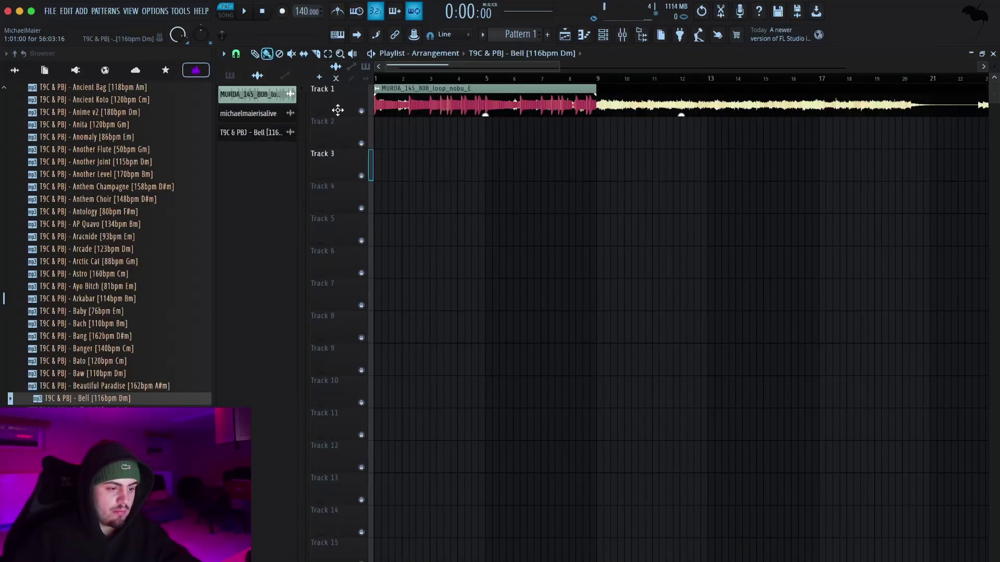
drag(339, 109, 302, 101)
drag(300, 8, 300, 2)
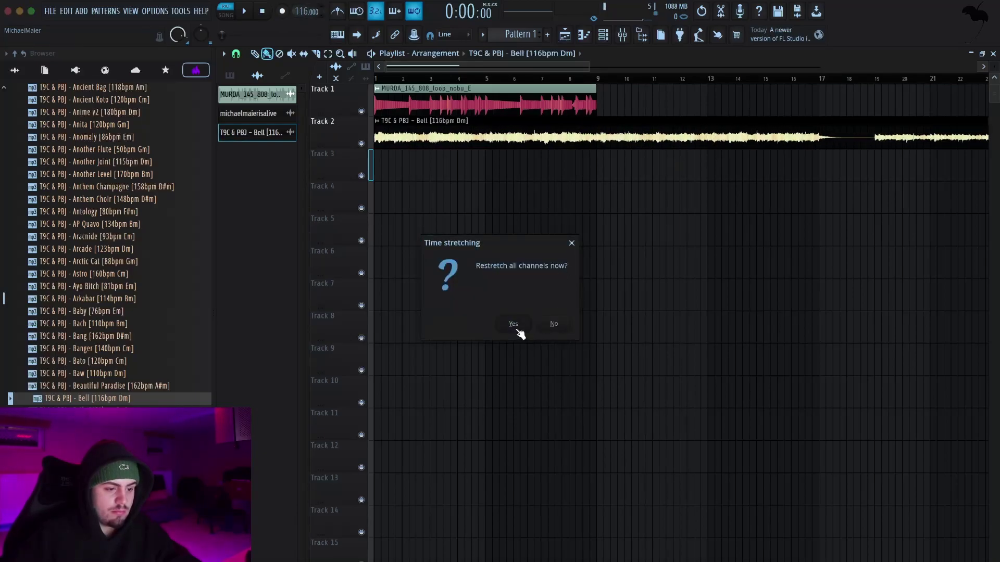
click(513, 325)
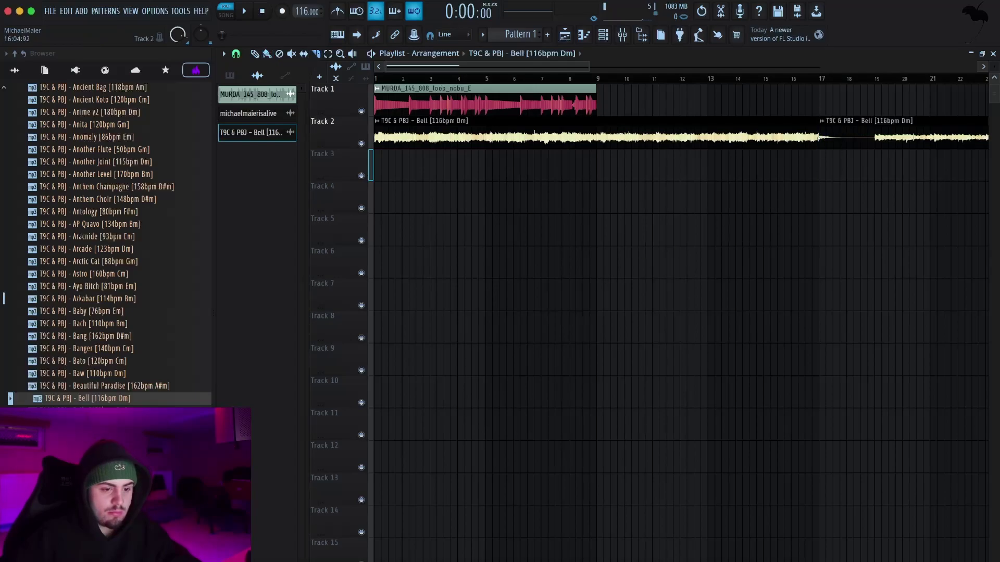
- Delete the part of the Bell clip from bar 17 onward and play the arrangement in song mode
right_click(849, 118)
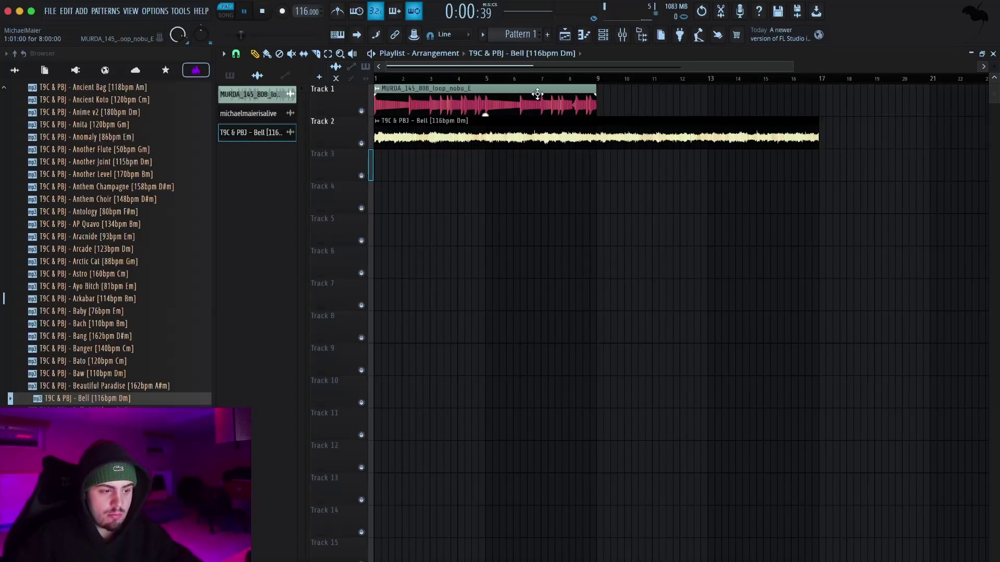
click(227, 7)
key(space)
key(space)
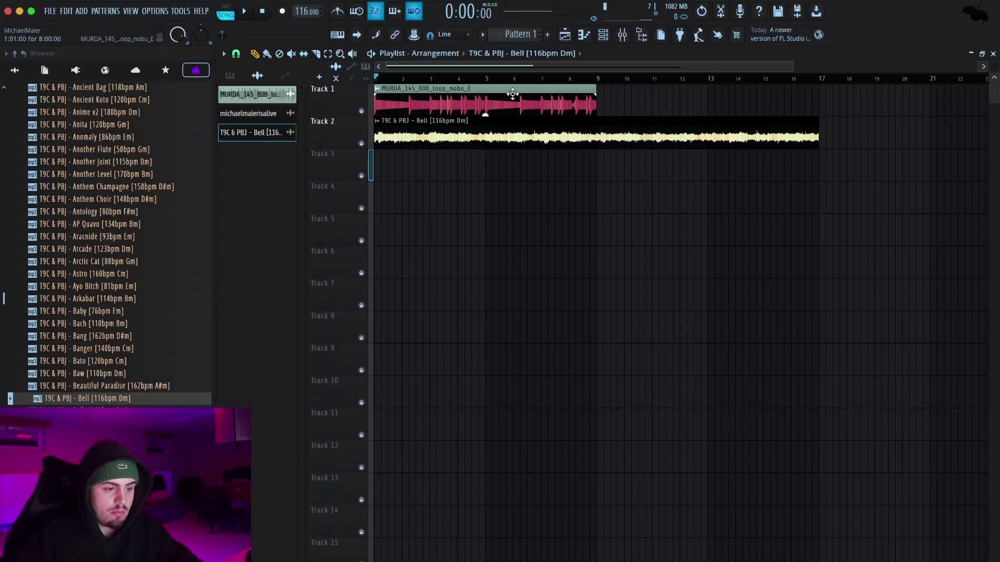
- Duplicate the 808 loop to cover bars 9 to 17 and arrange the Bell melody on Track 1 with both 808 clips on Track 2
super+click(513, 94)
key(super+b)
drag(511, 104, 646, 102)
key(shift+Down)
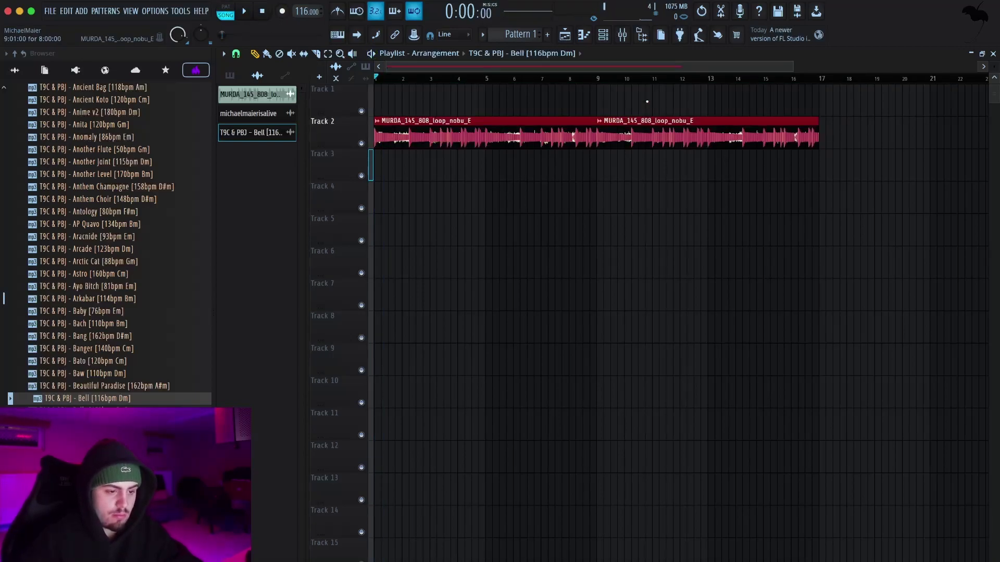
key(shift+Down)
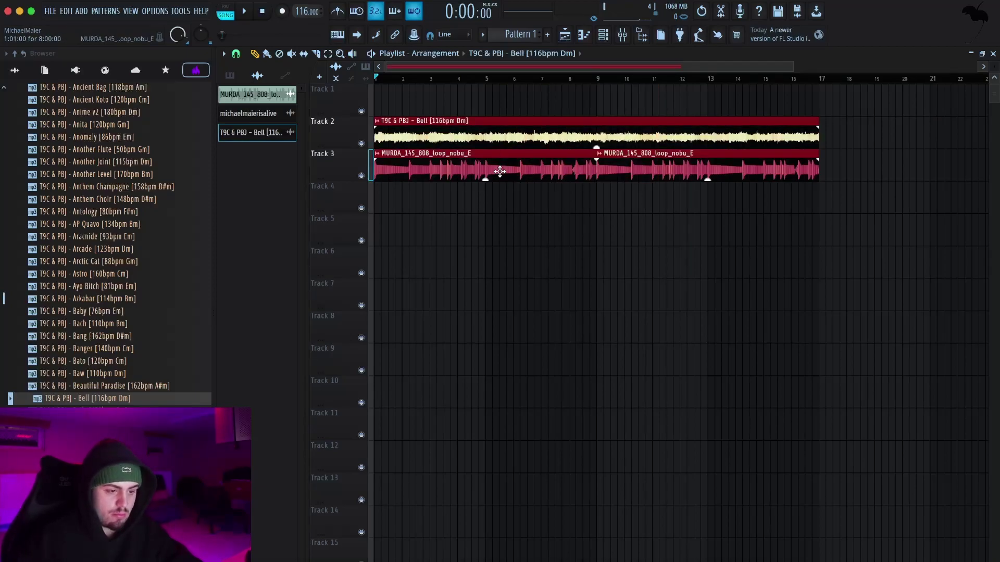
key(shift+Up)
key(space)
key(space)
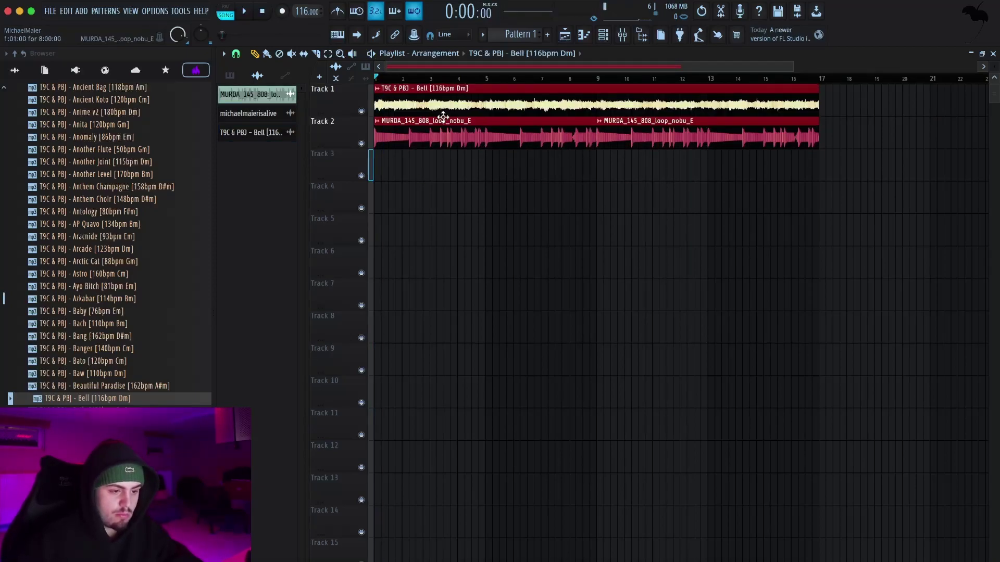
- Boost the gain of the MURDA_145_808_loop_nobu_E clip to about 6% in its precomputed effects and put its settings window away
double_click(442, 119)
click(433, 201)
drag(428, 224, 429, 221)
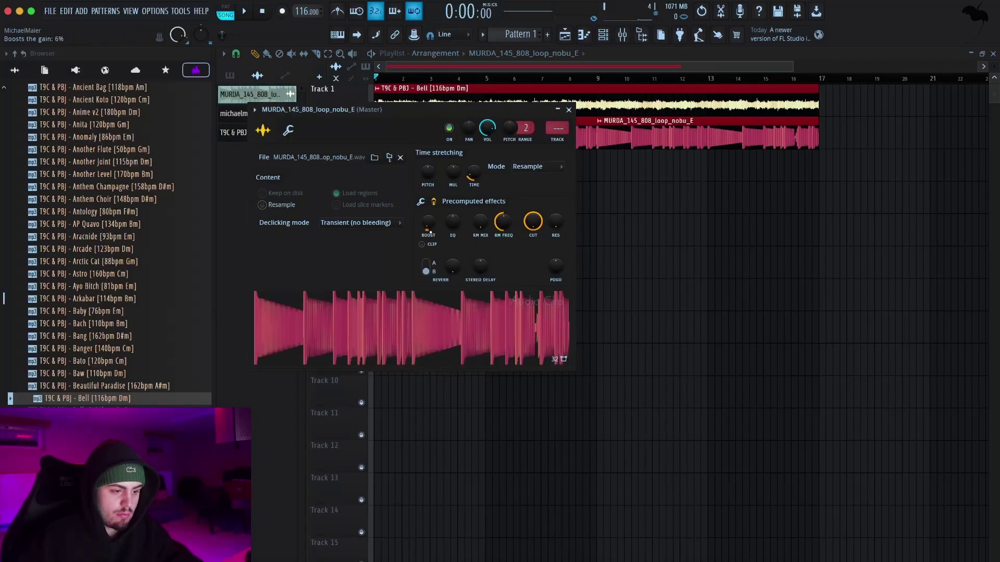
click(559, 111)
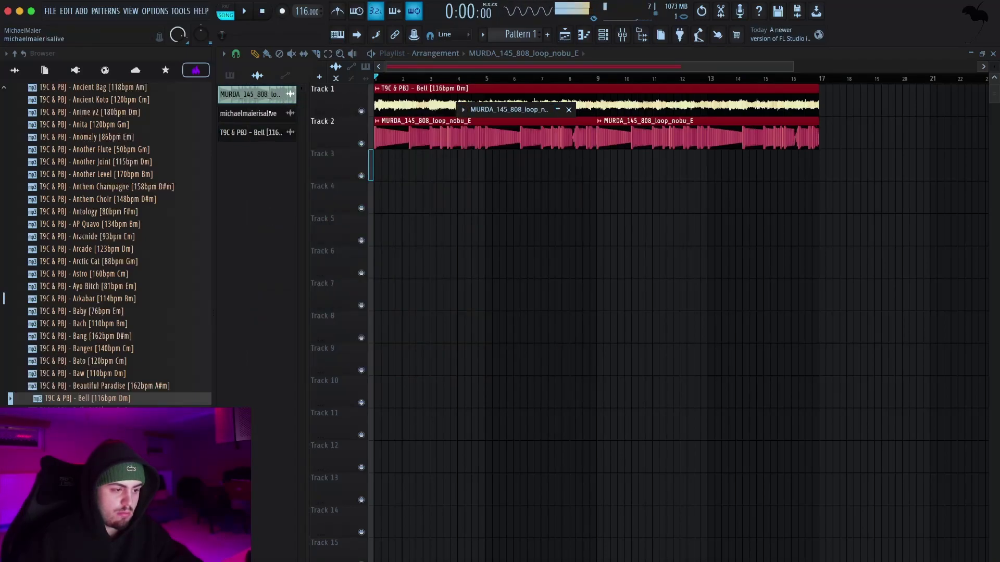
click(274, 113)
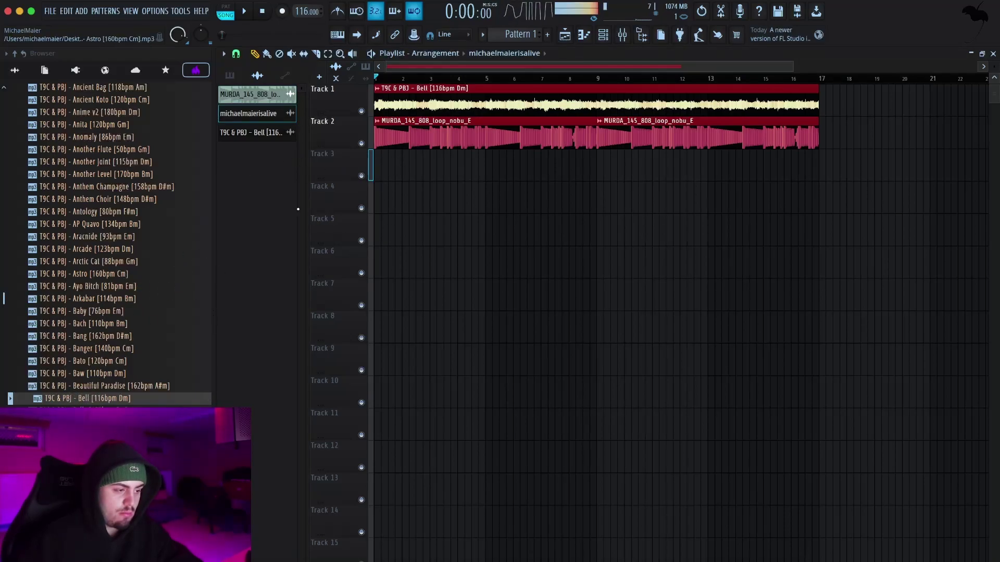
- Switch to Splice and preview the MURDA atlantis full and ratchet top drum loops while looking through the sample list
click(660, 558)
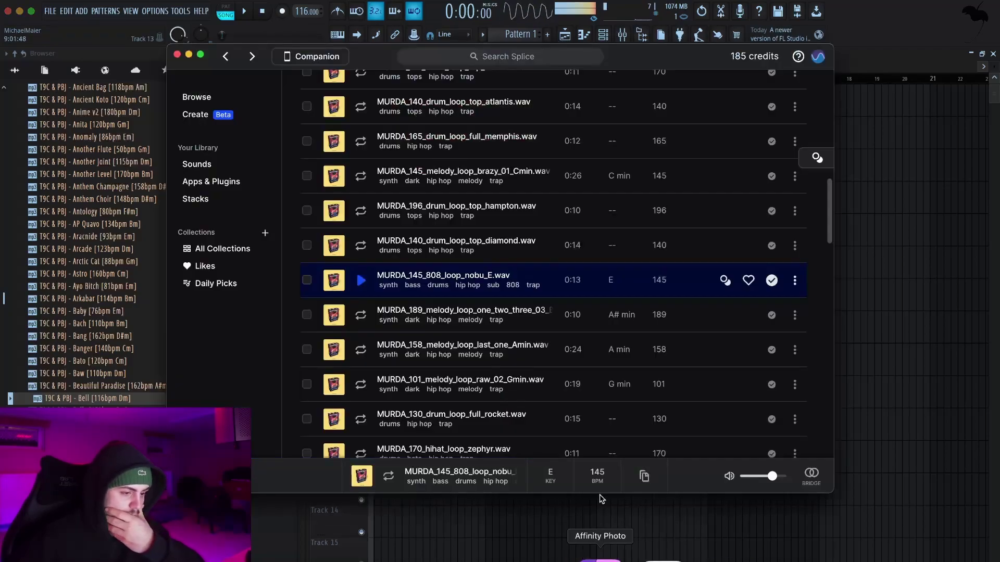
scroll(380, 250, up, 1)
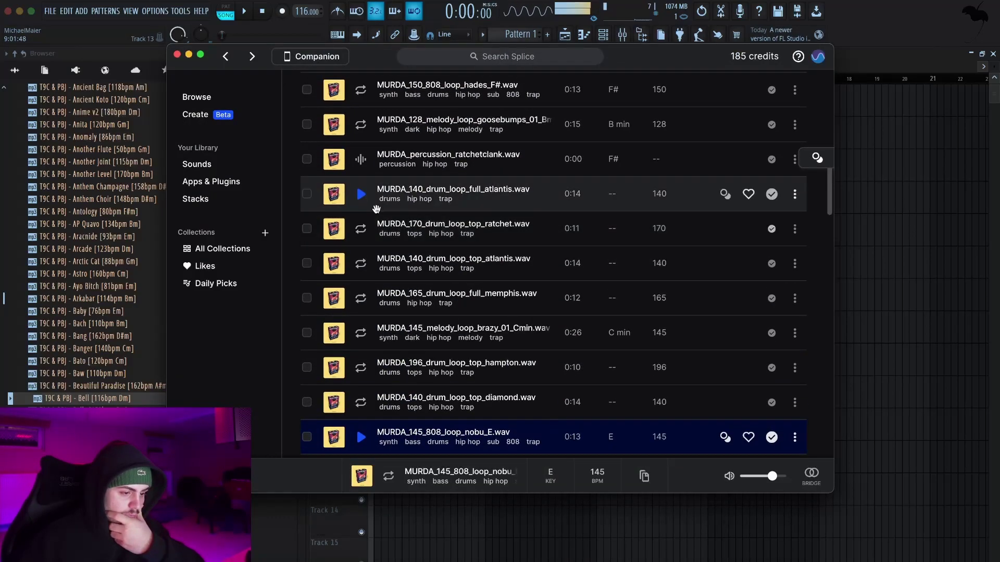
click(361, 194)
click(364, 229)
scroll(465, 218, up, 10)
scroll(489, 365, down, 14)
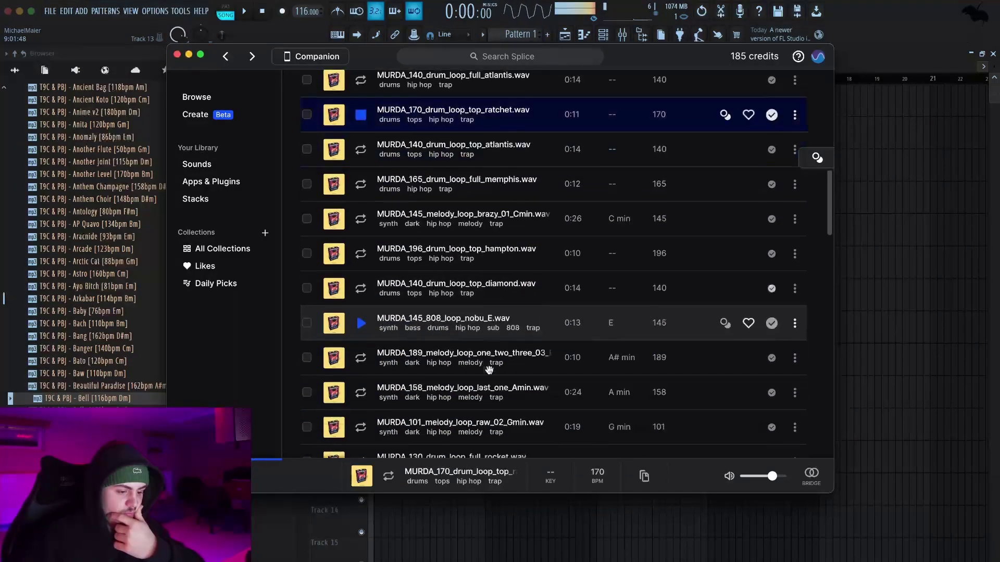
scroll(489, 369, down, 6)
click(520, 430)
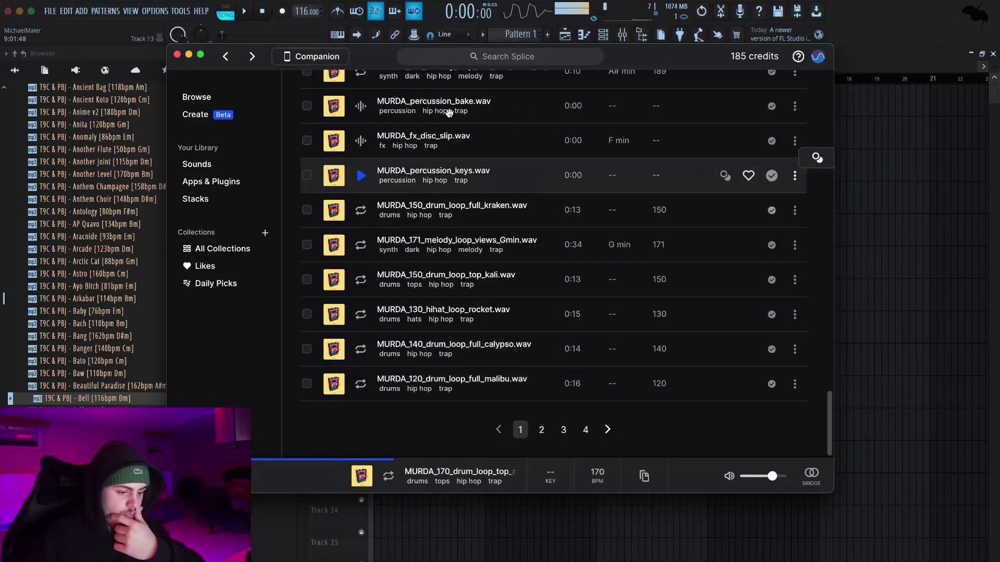
- Preview the calypso, malibu, kali and kraken drum loops, the rocket hi-hat loop, and the views and one_two_three melody loops
click(359, 349)
click(361, 384)
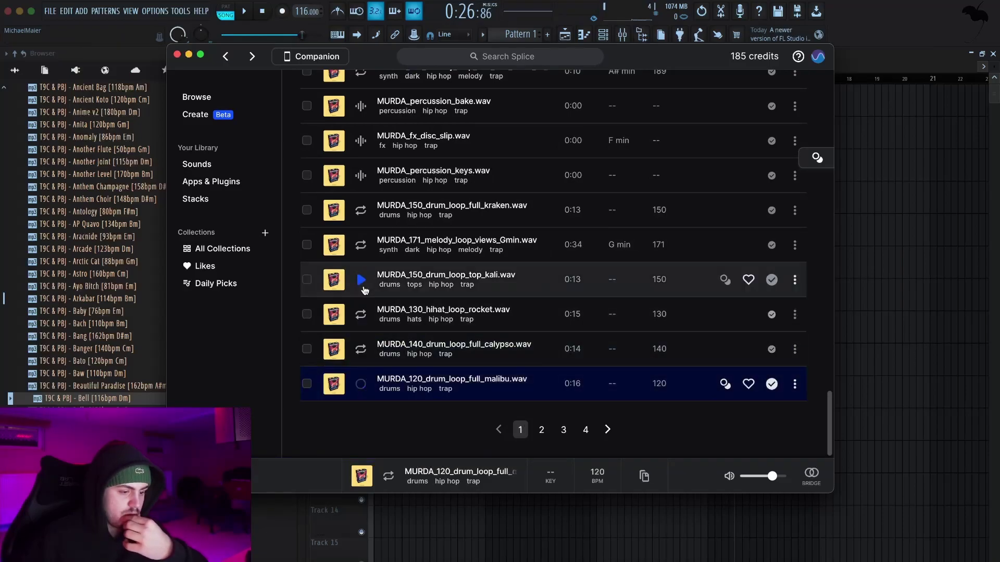
click(360, 314)
click(360, 278)
click(361, 244)
scroll(364, 249, up, 1)
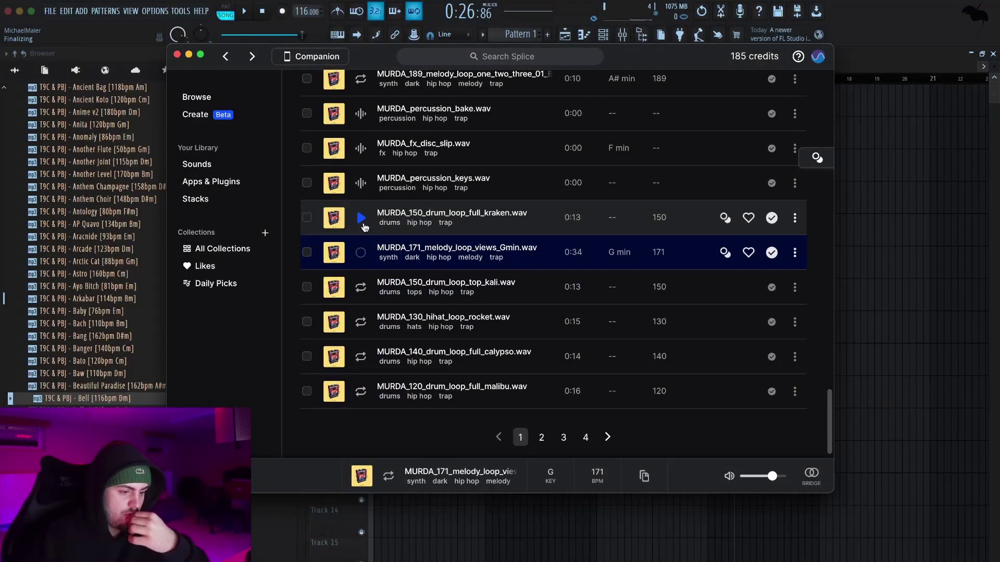
click(362, 221)
scroll(364, 219, up, 3)
click(361, 241)
scroll(367, 229, up, 3)
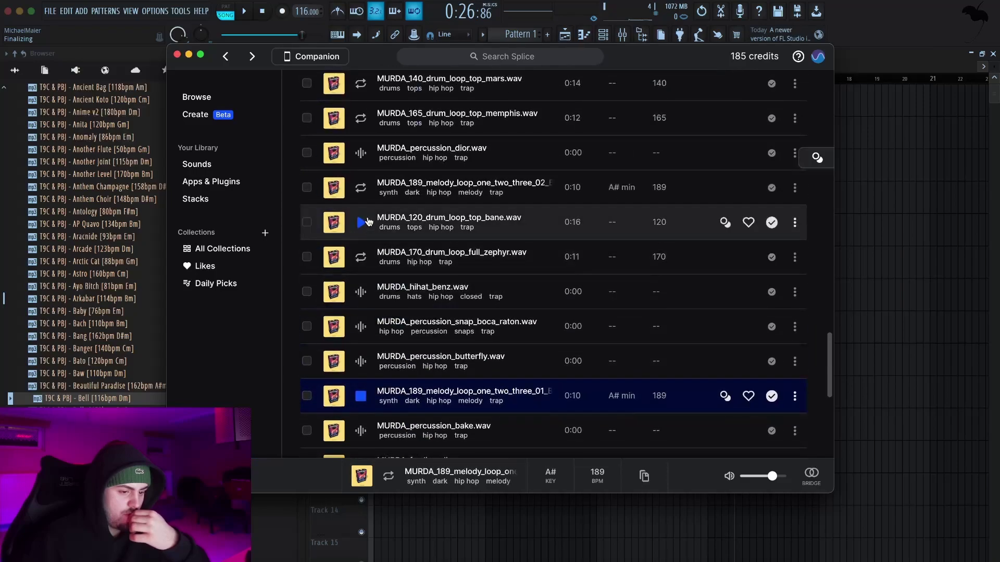
- Preview the zephyr full and bane top loops, and add MURDA_120_drum_loop_top_bane at bar 1 of Track 3 in FL Studio
click(361, 257)
click(361, 221)
scroll(396, 239, up, 1)
scroll(388, 237, up, 5)
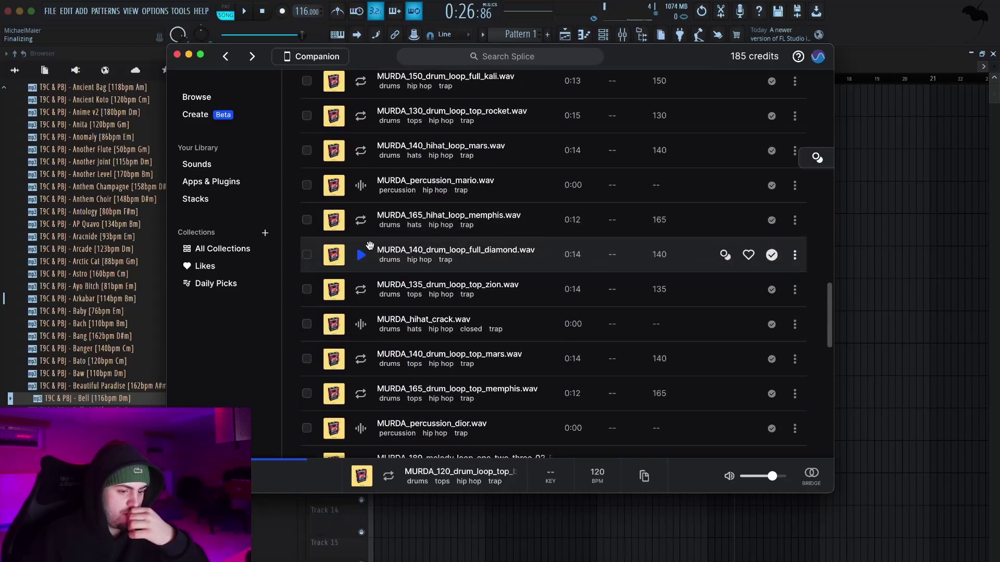
scroll(372, 245, down, 4)
drag(544, 326, 509, 180)
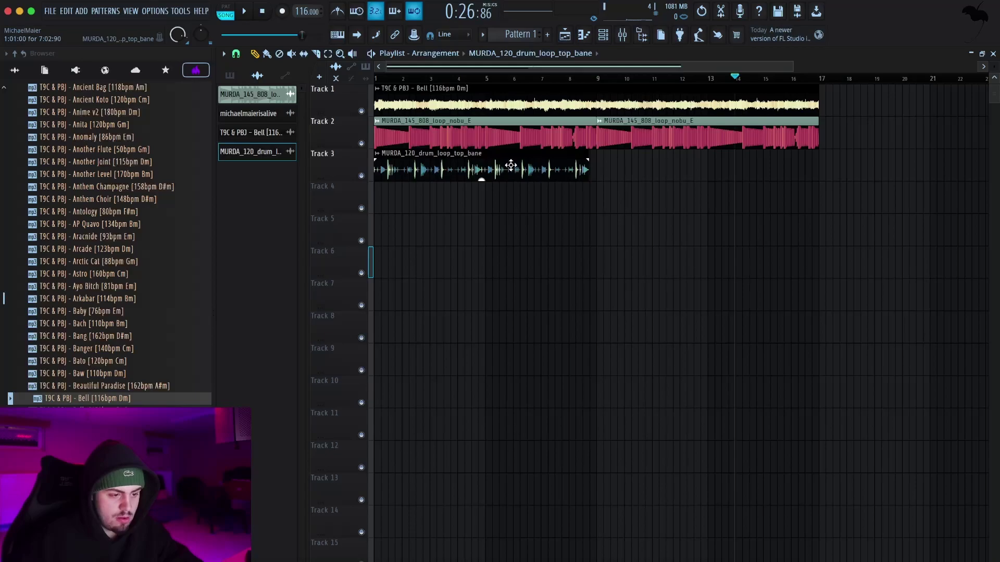
- Time-stretch the bane drum loop on Track 3 to eight bars and duplicate it to start at bar 9
double_click(510, 165)
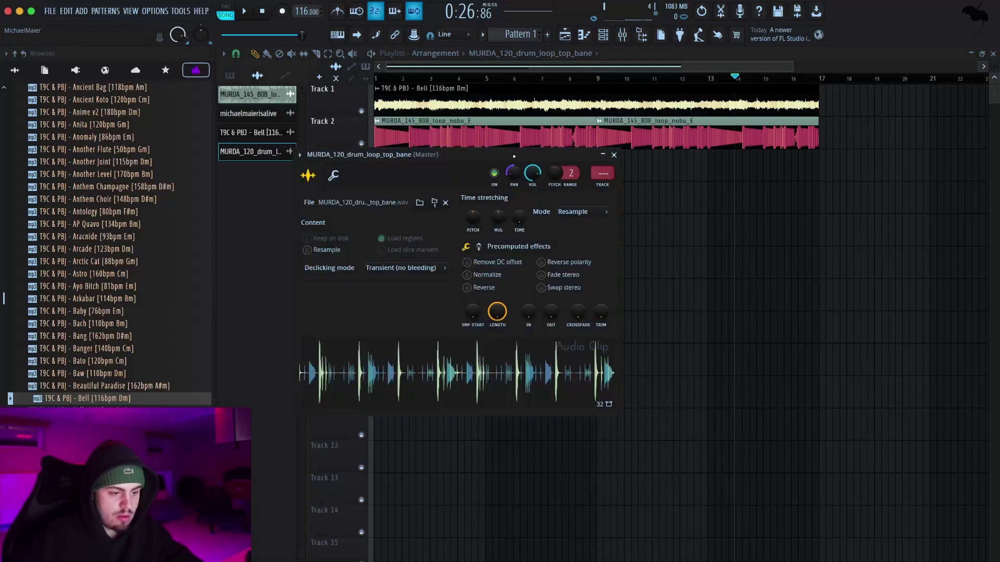
right_click(514, 172)
click(518, 205)
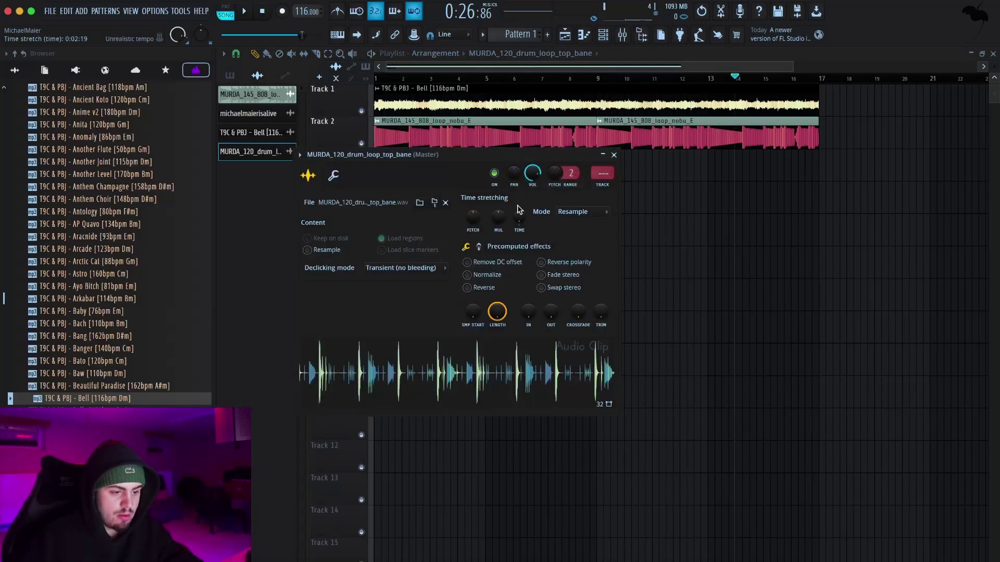
drag(511, 155, 514, 220)
drag(523, 283, 522, 257)
drag(544, 192, 538, 178)
key(super+b)
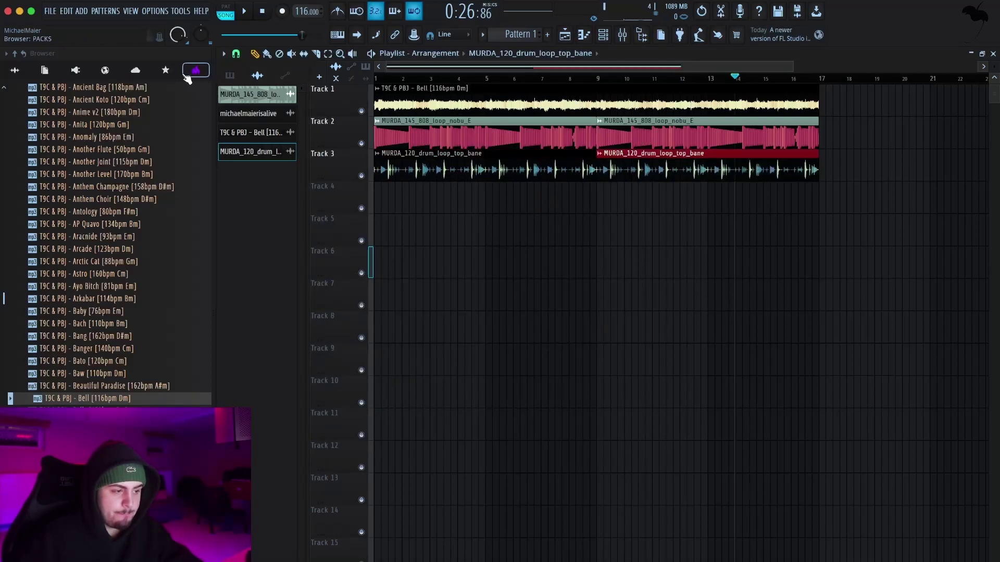
- Collapse the Yokai kit, find the Hi Hats folder of the Rio Leyva 2 kit and select the crisp_hat sample
scroll(156, 260, up, 10)
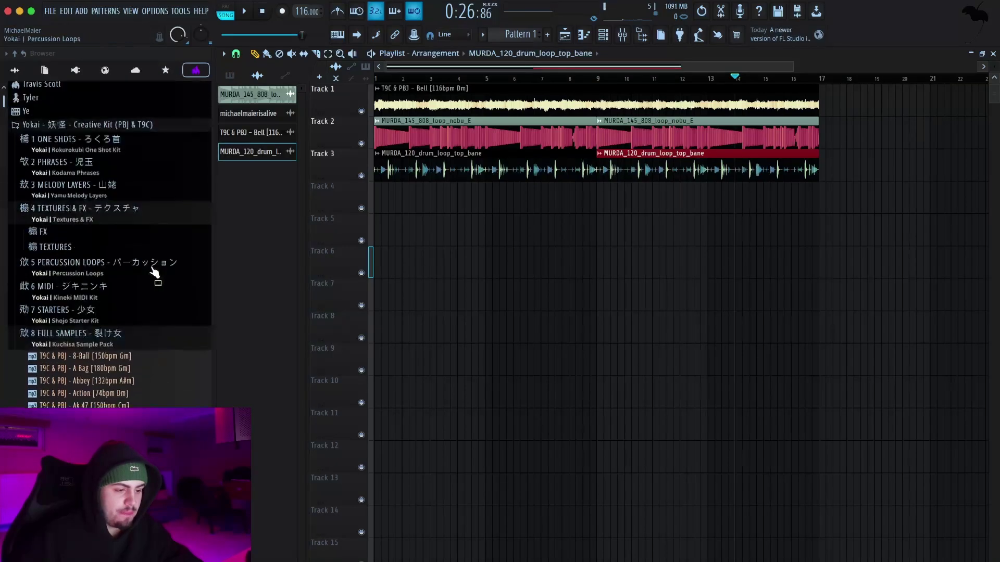
scroll(94, 365, down, 2)
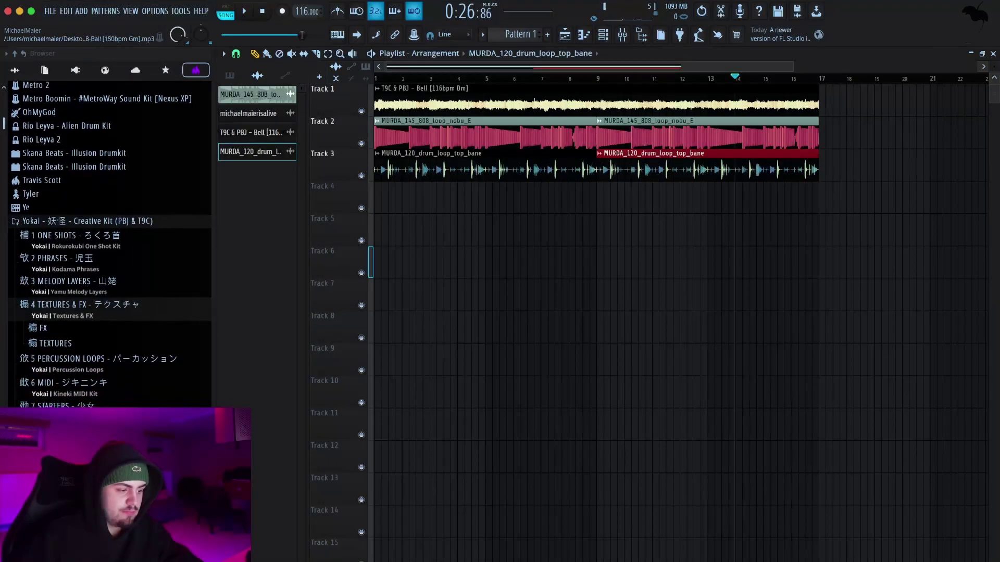
click(80, 350)
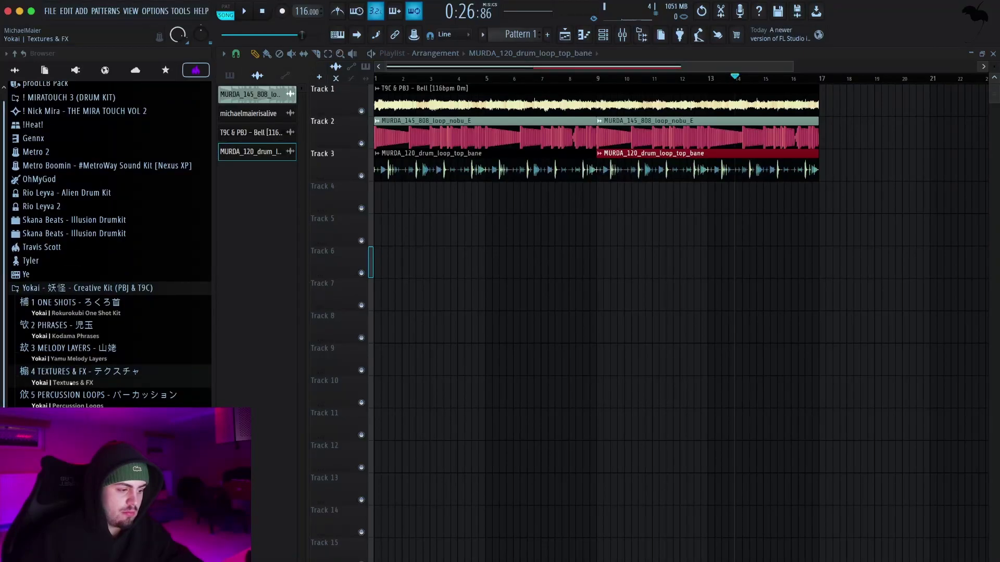
click(89, 299)
click(55, 293)
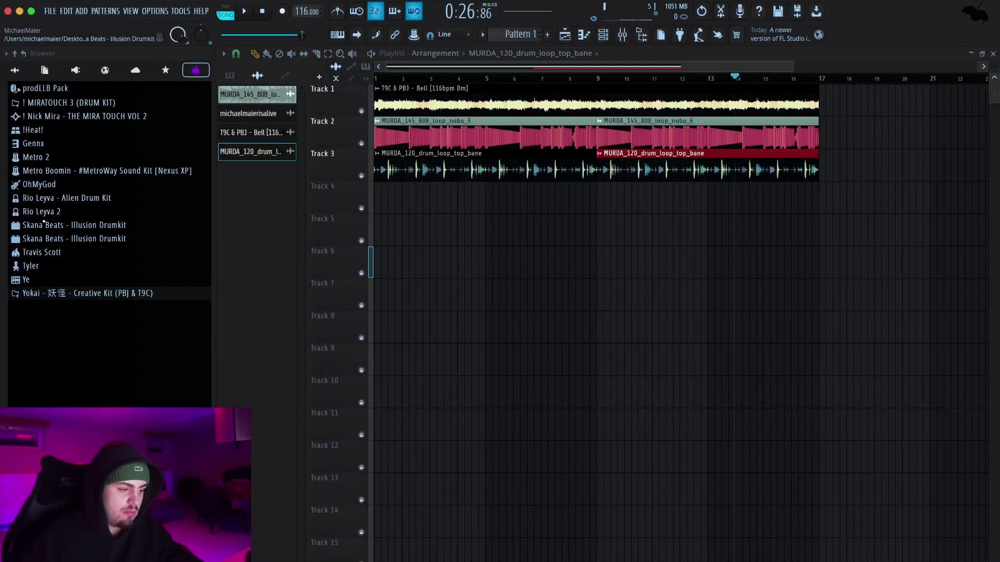
click(44, 214)
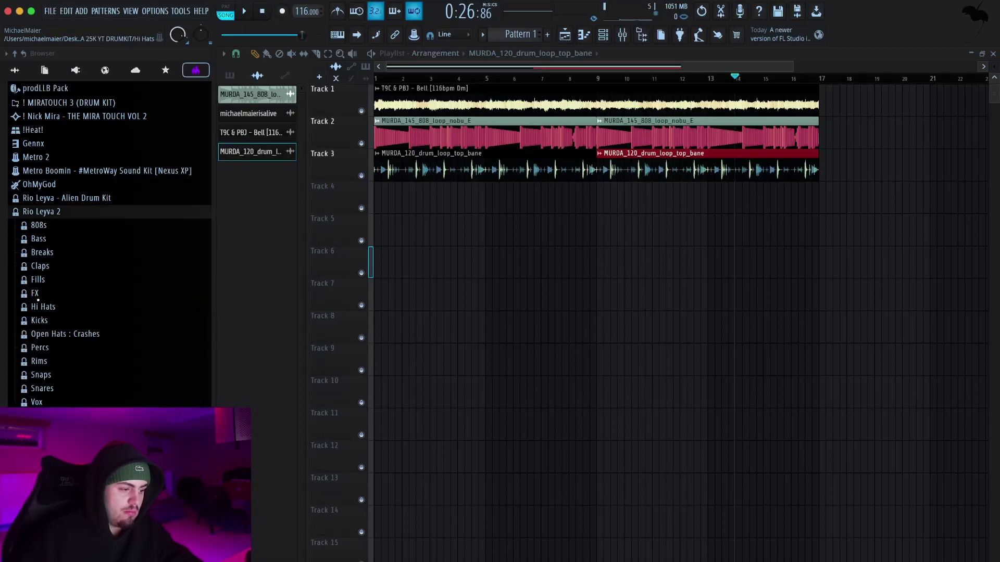
click(39, 306)
drag(50, 369, 56, 362)
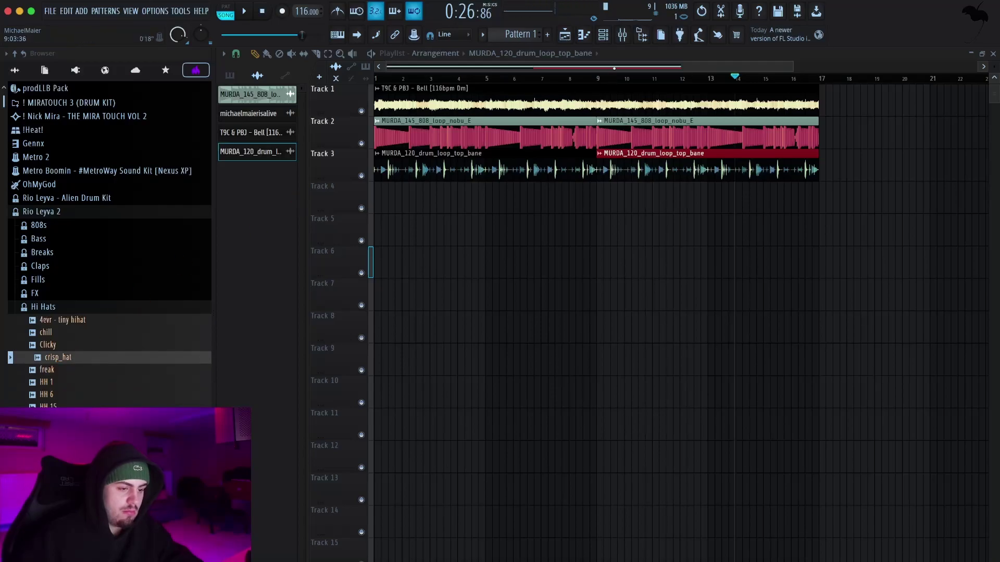
- Add crisp_hat as a new channel in the channel rack and fill its sequence with a hit on every second step
click(609, 41)
drag(96, 358, 308, 193)
click(906, 150)
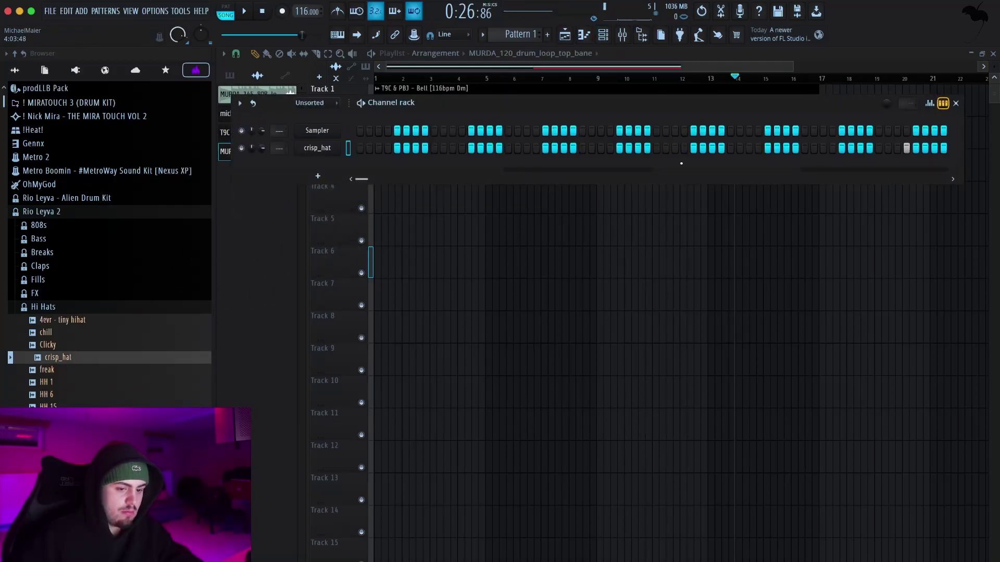
right_click(363, 149)
mouse_move(390, 174)
click(504, 189)
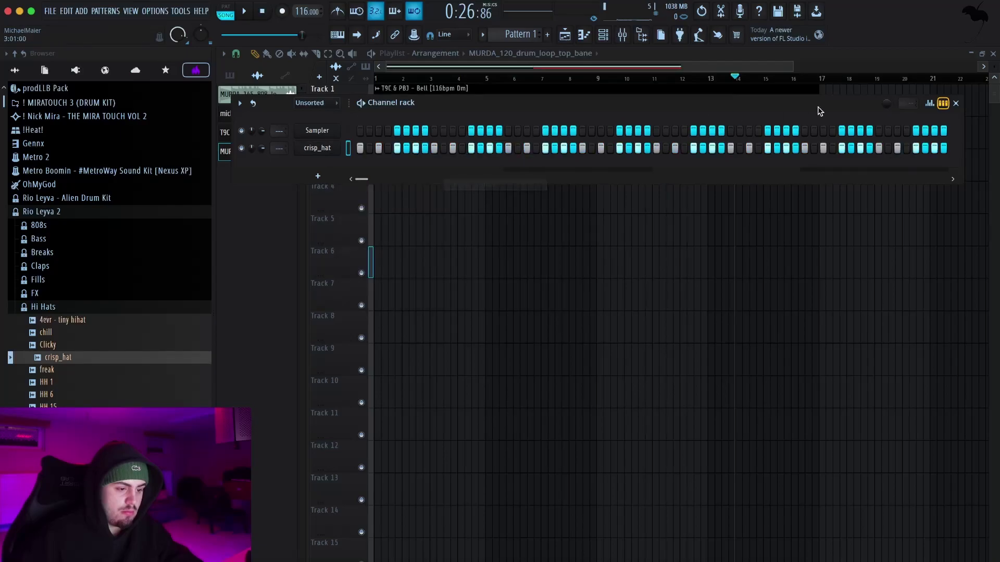
click(955, 104)
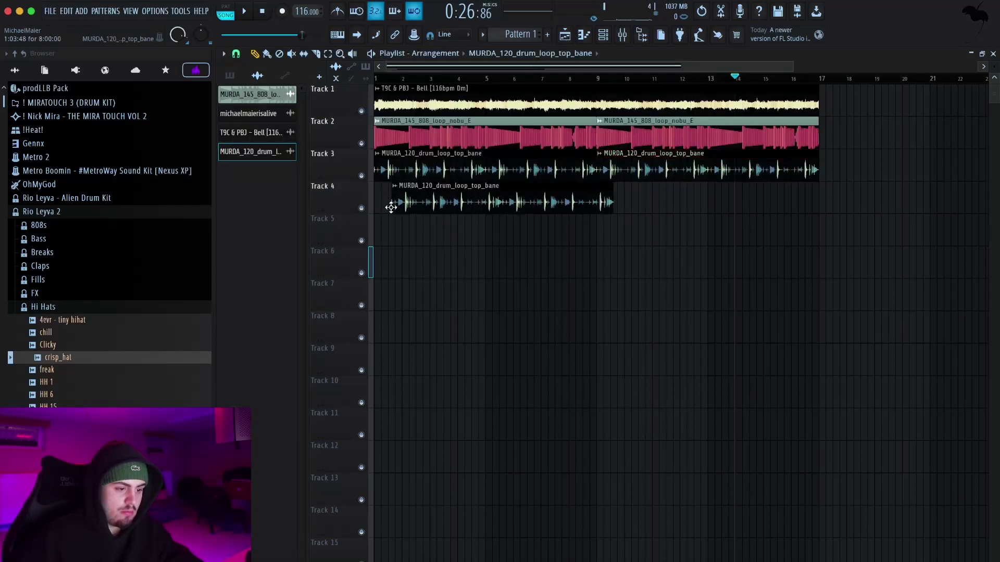
- Place Pattern 1 at bar 1 of Track 4 and repeat it back to back until bar 17
click(239, 75)
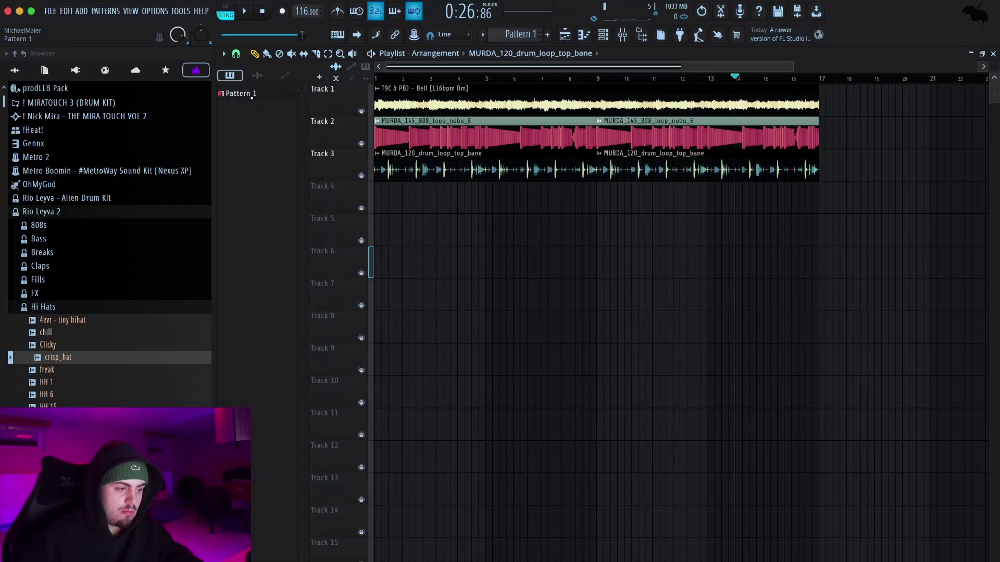
drag(402, 199, 375, 210)
drag(480, 221, 469, 209)
key(super+b)
key(super+b)
key(super+b)
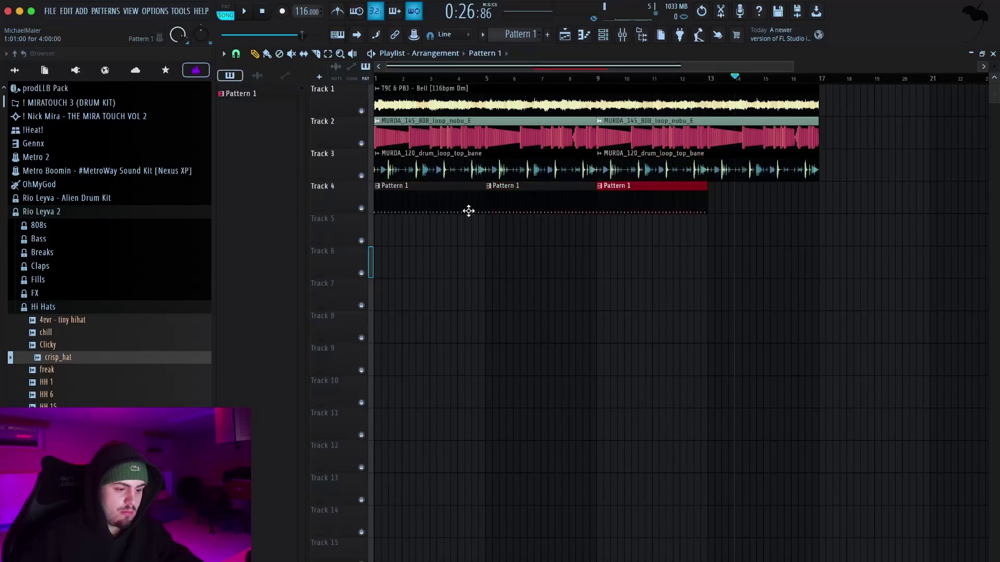
- Delete the first 808 clip on Track 2 and make the first drum loop on Track 3 cover only bars 5 to 9
right_click(458, 132)
right_click(473, 161)
click(618, 167)
drag(619, 168, 478, 154)
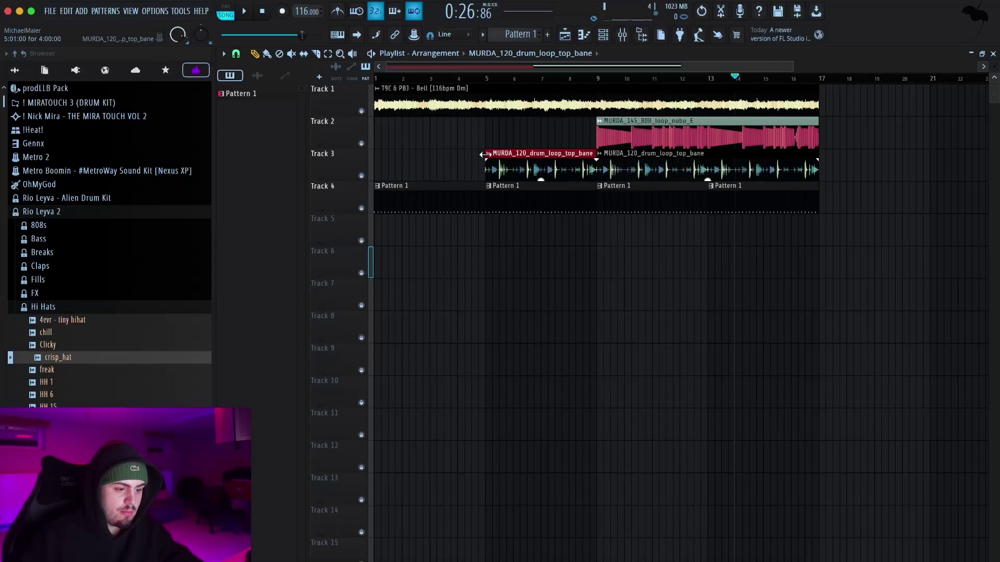
- Trim the beginning of the first Pattern 1 clip on Track 4 so that it starts at bar 3
click(374, 190)
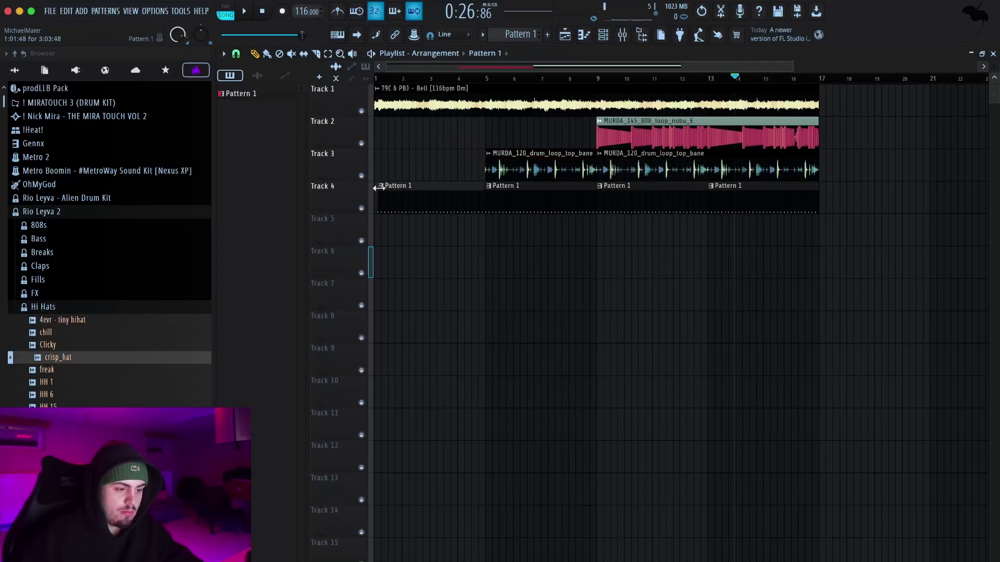
drag(428, 185, 422, 185)
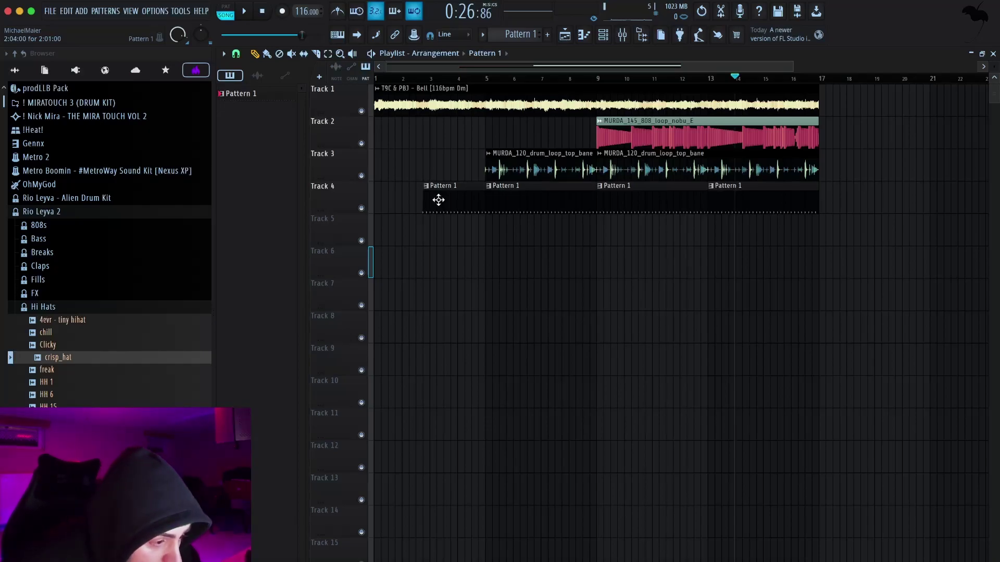
scroll(428, 194, up, 4)
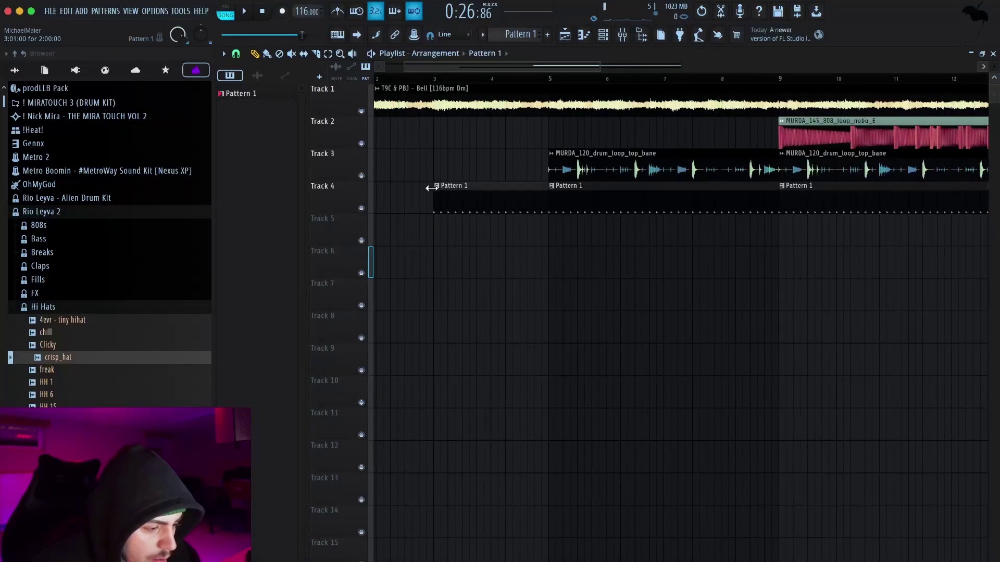
scroll(419, 178, down, 5)
- Play the arrangement from the beginning and collapse the Hi Hats folder of the drum kit
key(space)
click(258, 15)
key(space)
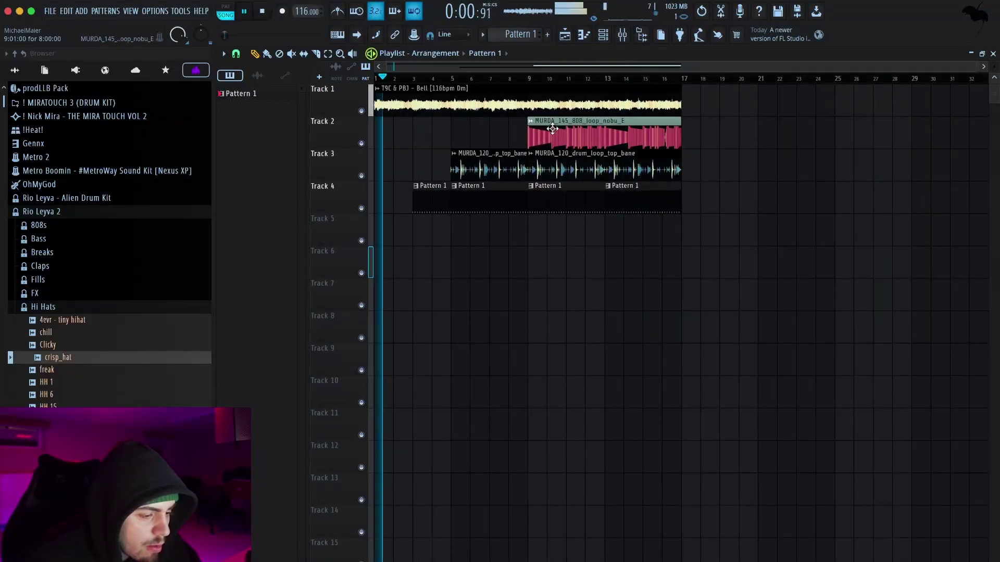
click(91, 306)
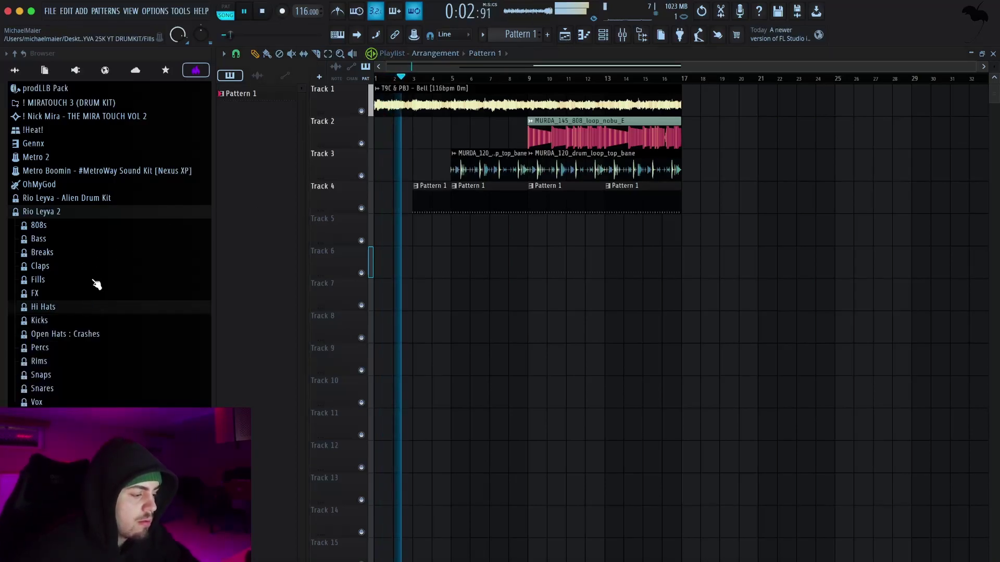
- Repeat the Bell sample from bar 17 on Track 1 and the bar 9 to 17 clips of Tracks 2 to 4 until bar 33
click(106, 213)
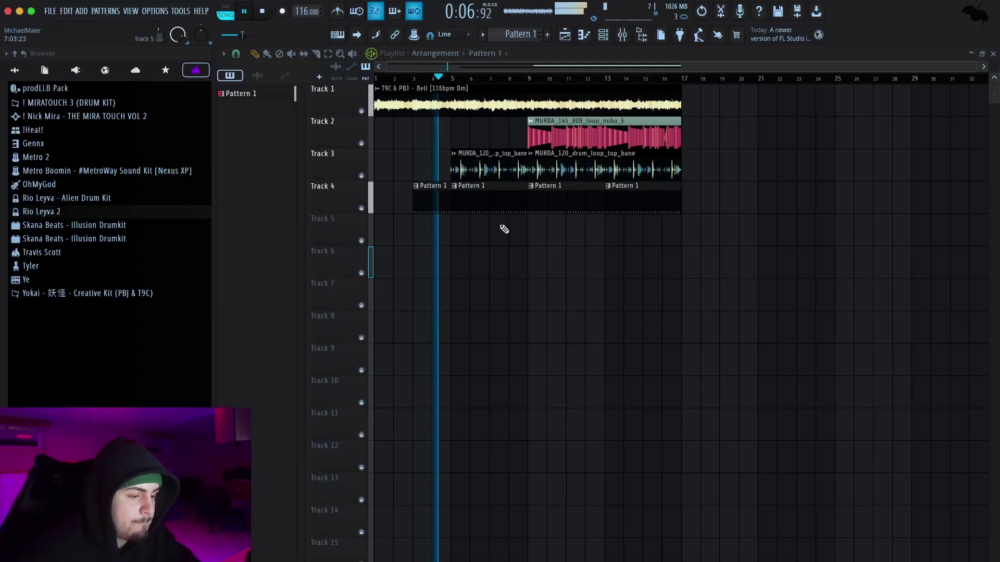
drag(578, 234, 648, 89)
key(ctrl+b)
click(674, 231)
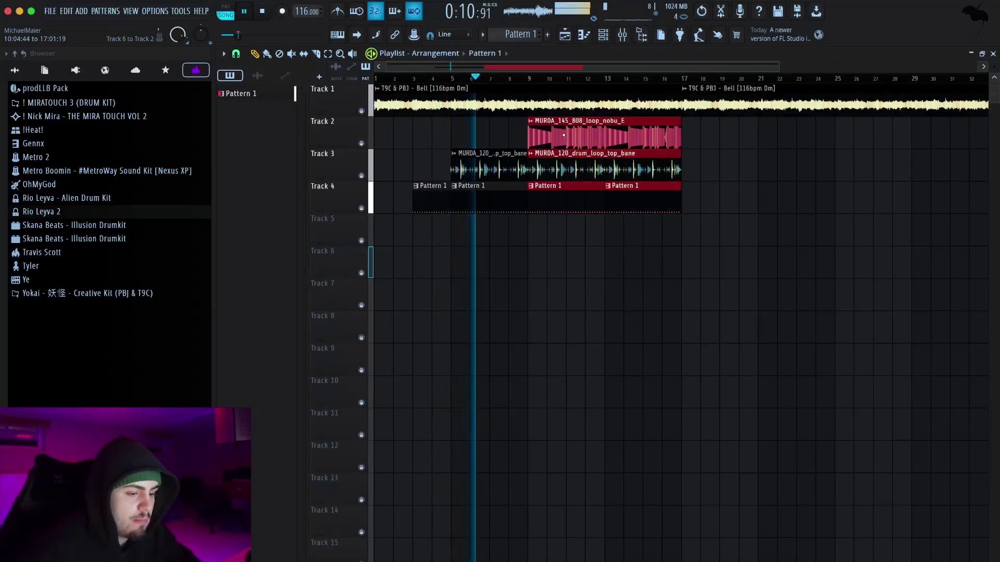
key(ctrl+b)
key(ctrl+b)
scroll(573, 229, down, 3)
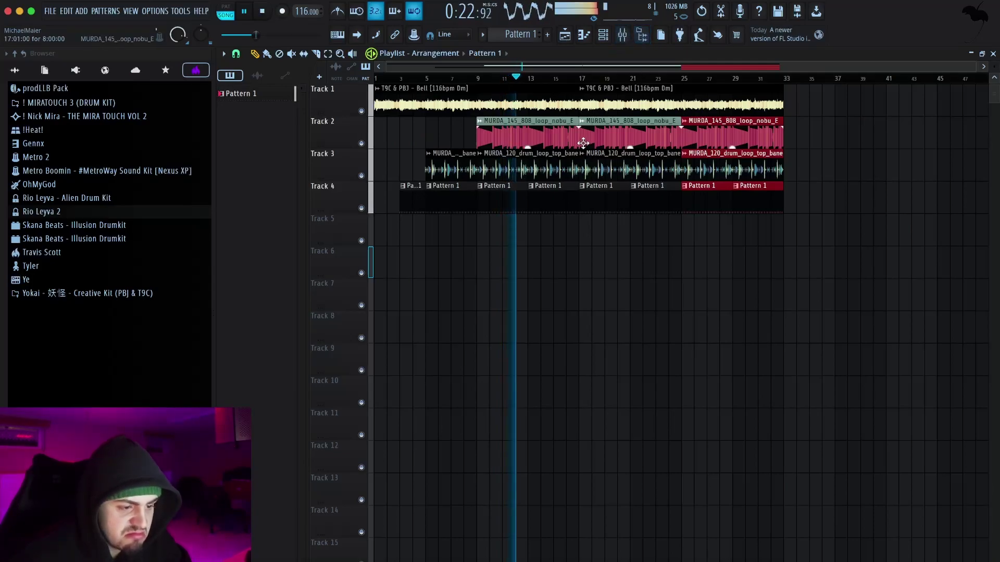
- Boost the gain of the MURDA_145_808_loop_nobu_E sample by about 4% in its precomputed effects
double_click(551, 132)
click(557, 110)
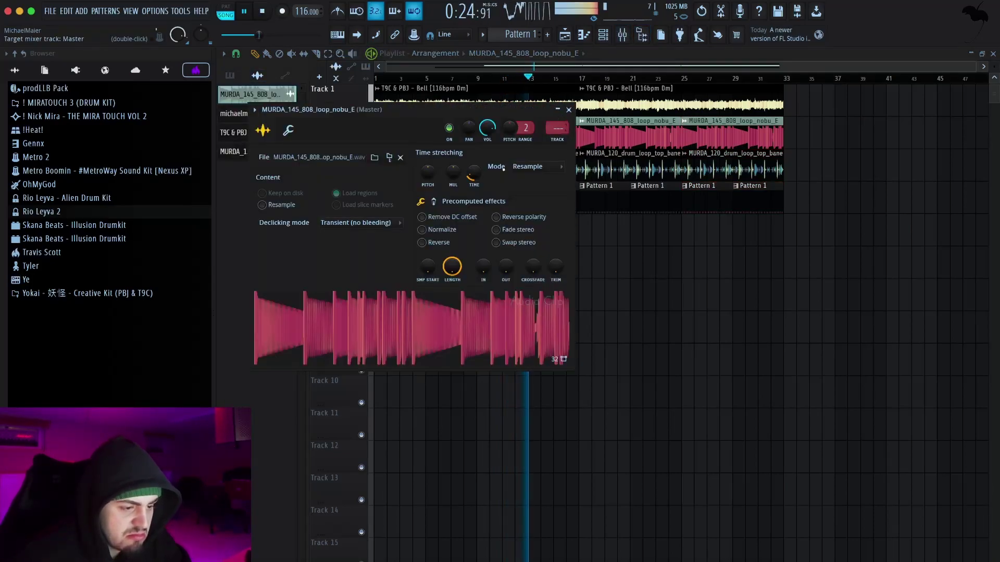
click(433, 202)
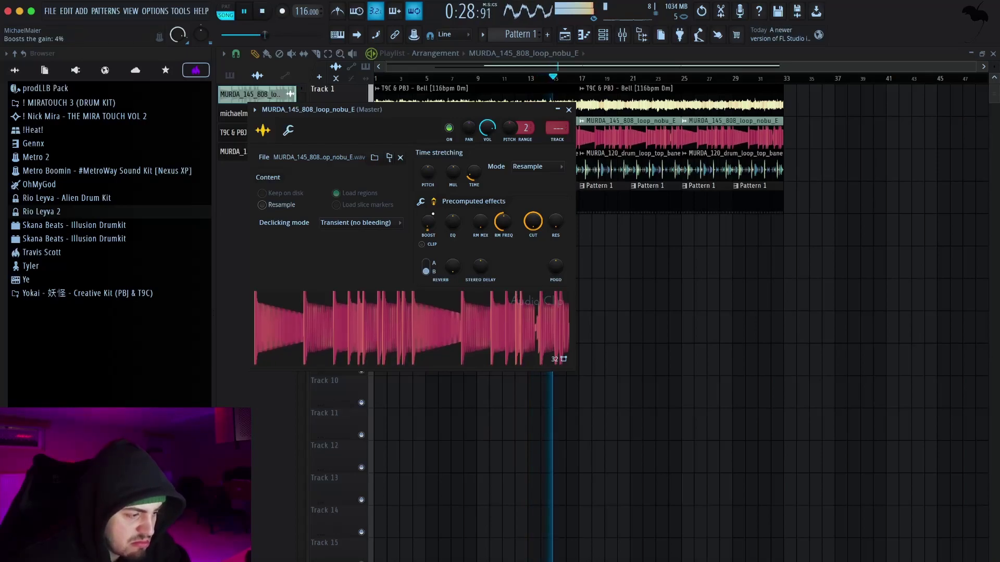
click(569, 110)
- Place the producer tag sample on Track 5 shortly after bar 2 and set its clip gain to 5.6 dB
click(258, 114)
click(397, 224)
scroll(403, 233, up, 4)
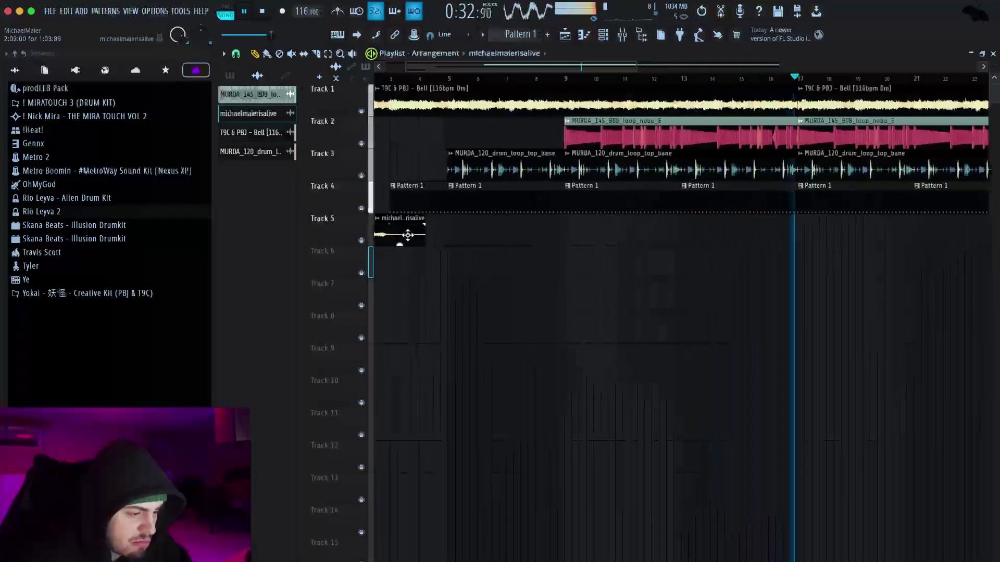
mouse_move(401, 244)
mouse_down()
mouse_move(400, 227)
mouse_move(400, 237)
mouse_up()
scroll(409, 250, down, 4)
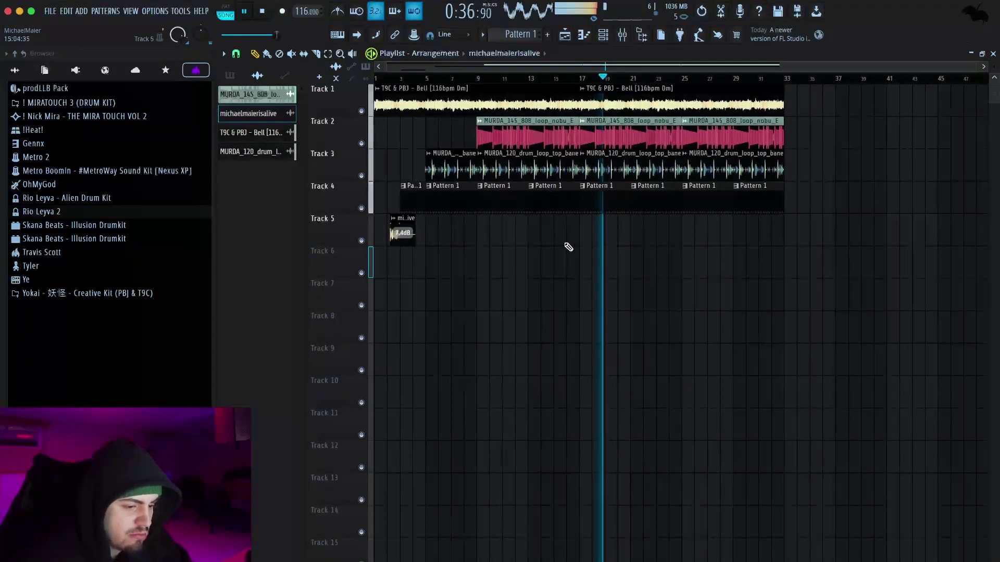
drag(401, 233, 401, 239)
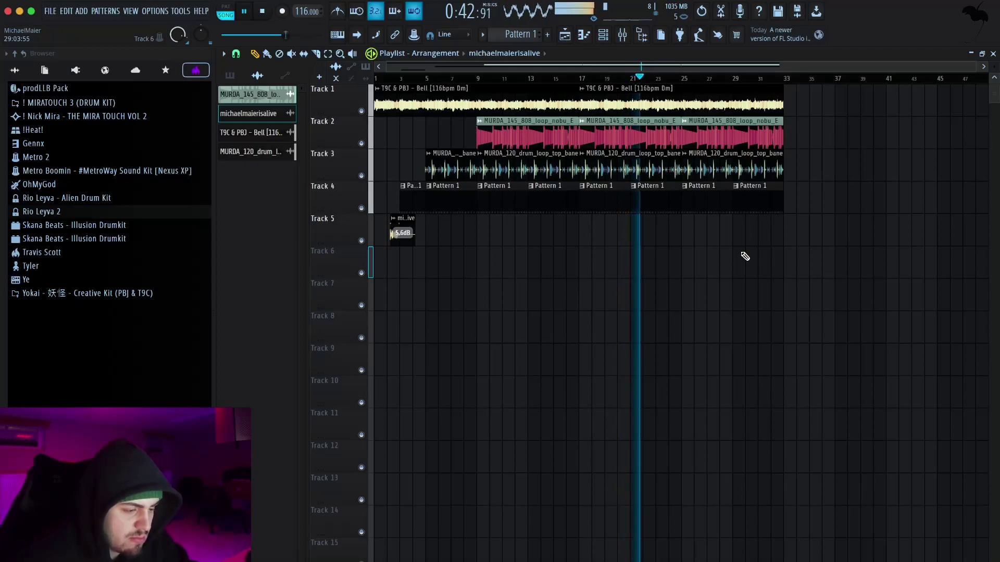
- Delete the Pattern 1 clip at bar 25 on Track 4 and trim the third 808 clip to start just after bar 29
right_click(722, 207)
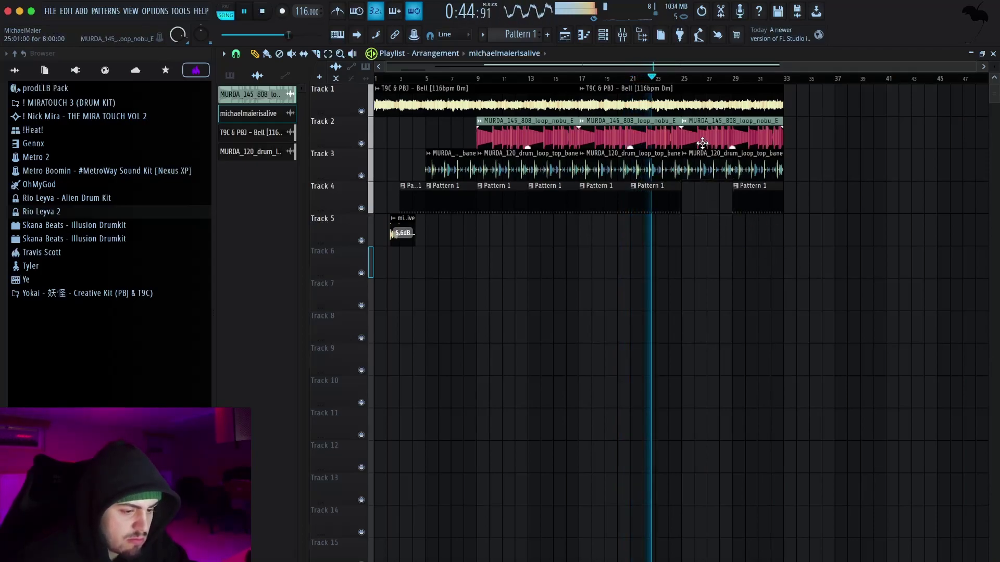
click(683, 122)
click(683, 122)
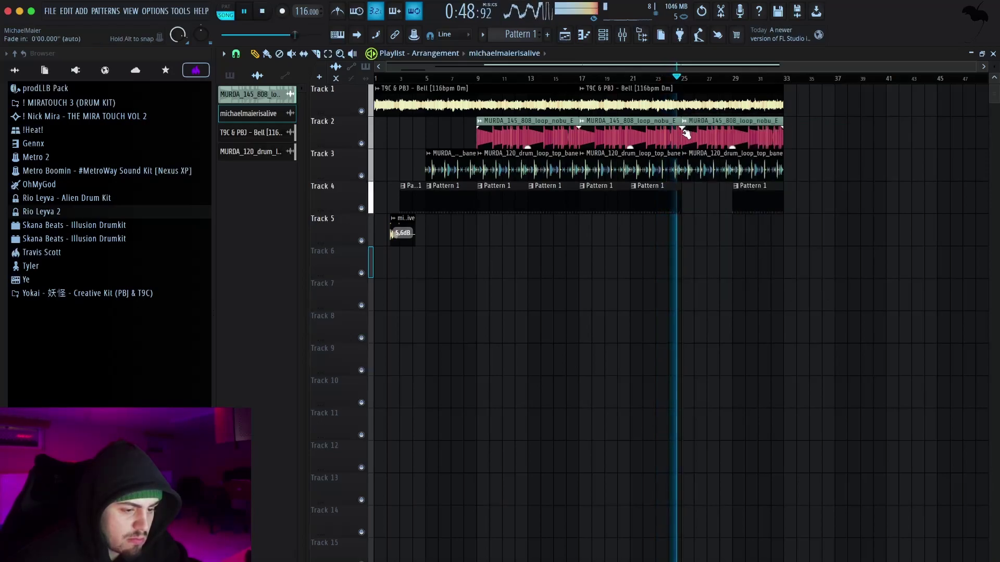
drag(680, 121, 733, 121)
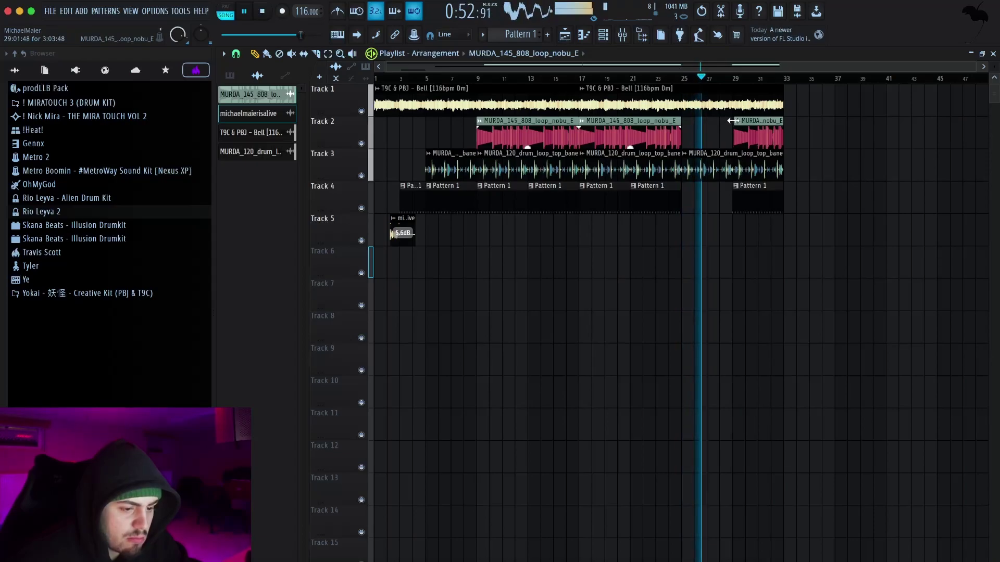
- Fill the small gap between bar 29 and the trimmed 808 clip on Track 2 with a short 808 piece, and stop playback
scroll(734, 121, up, 5)
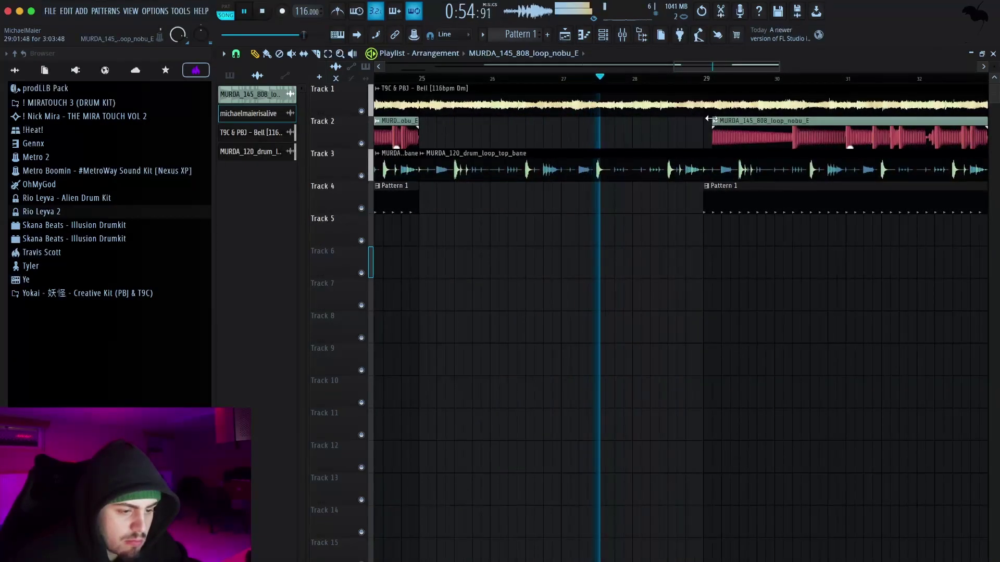
click(711, 120)
key(Escape)
key(space)
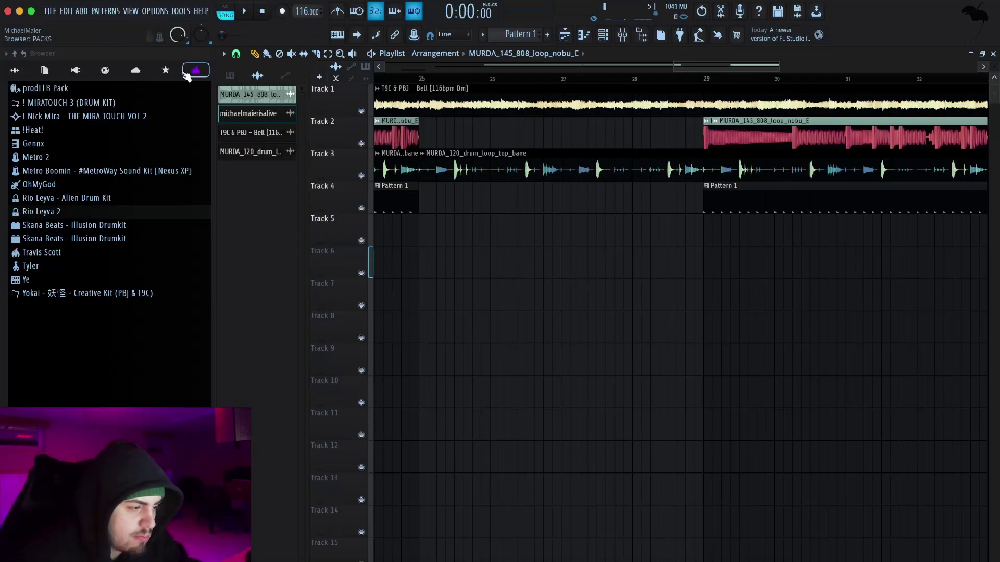
- Add the favorite sample #metrowayopenhat1 - main boomin to Track 6 shortly before bar 29 and reverse it
click(165, 70)
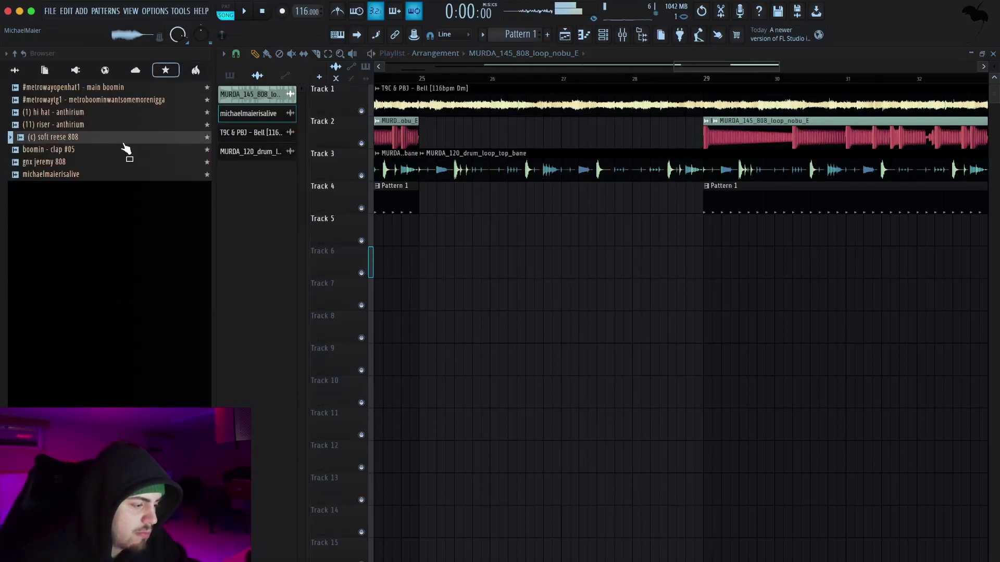
click(120, 162)
drag(263, 118, 681, 255)
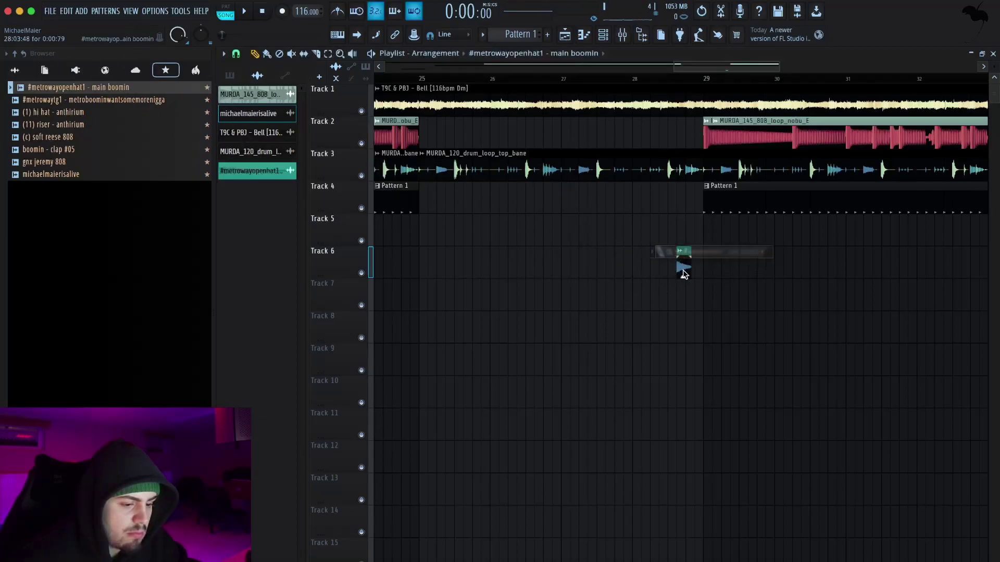
double_click(683, 270)
click(497, 317)
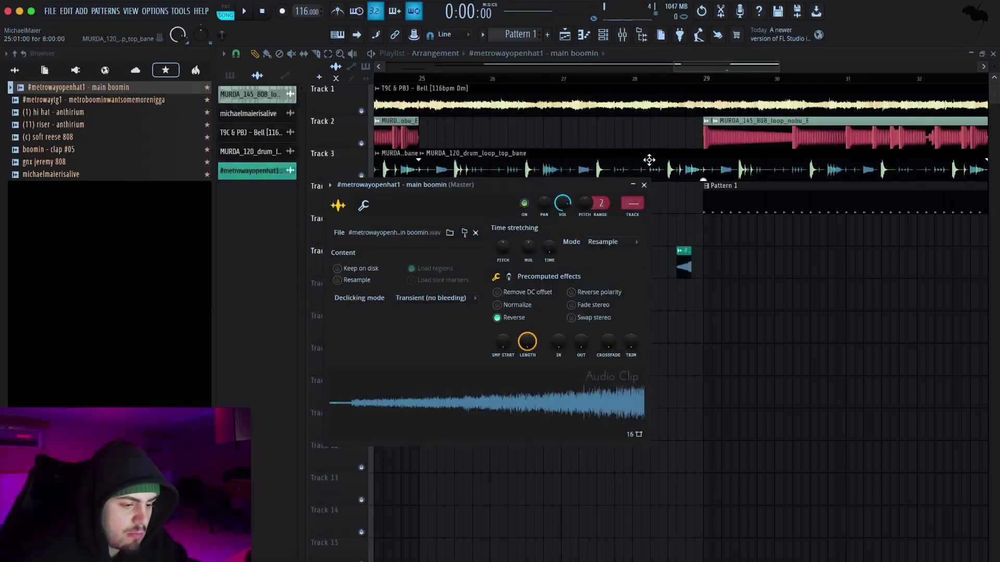
click(644, 185)
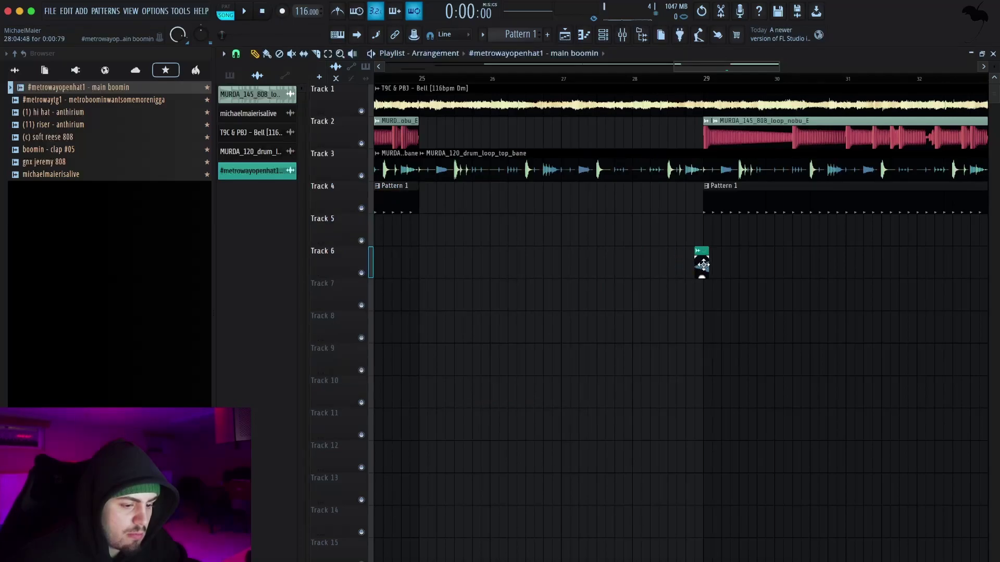
- Align the reversed open hat on Track 6 so it ends exactly at bar 29, and place a copy ending at bar 9
scroll(695, 267, up, 5)
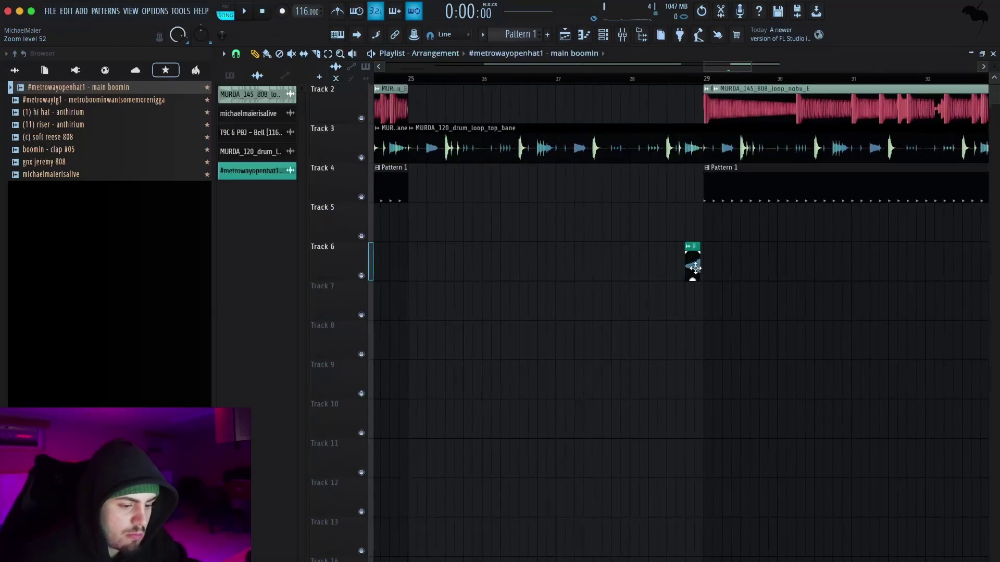
drag(700, 264, 713, 264)
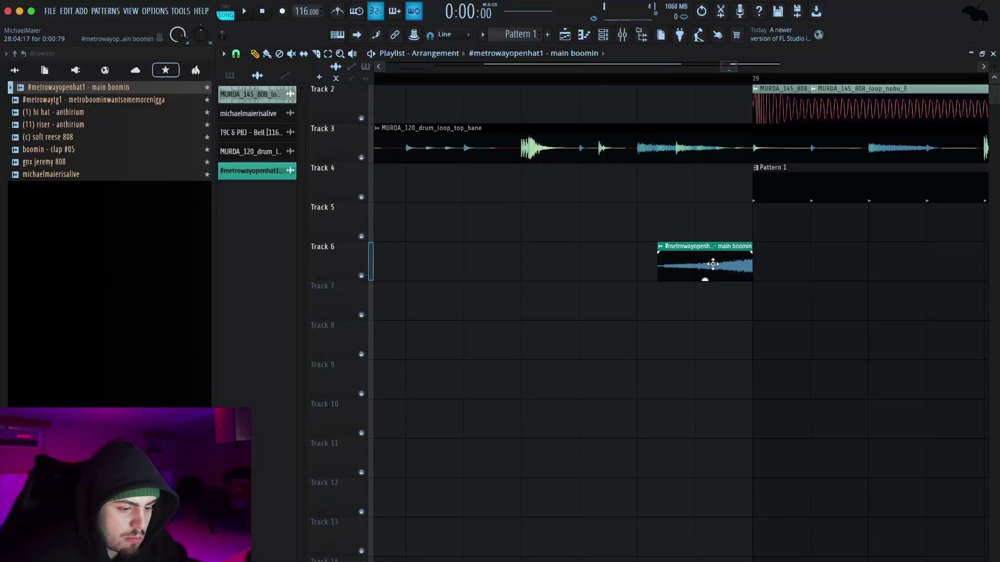
scroll(713, 264, down, 5)
scroll(458, 242, up, 3)
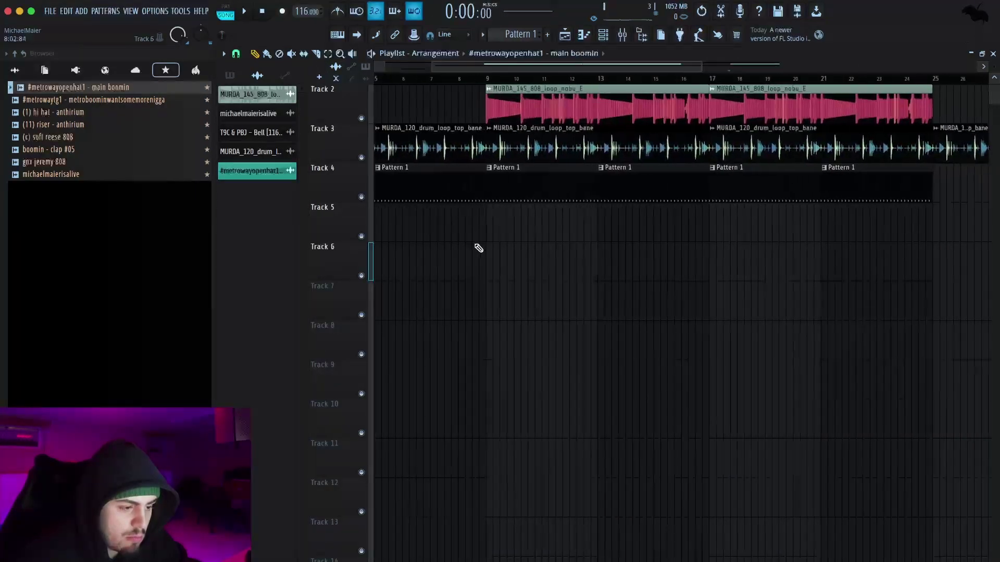
scroll(469, 249, left, 4)
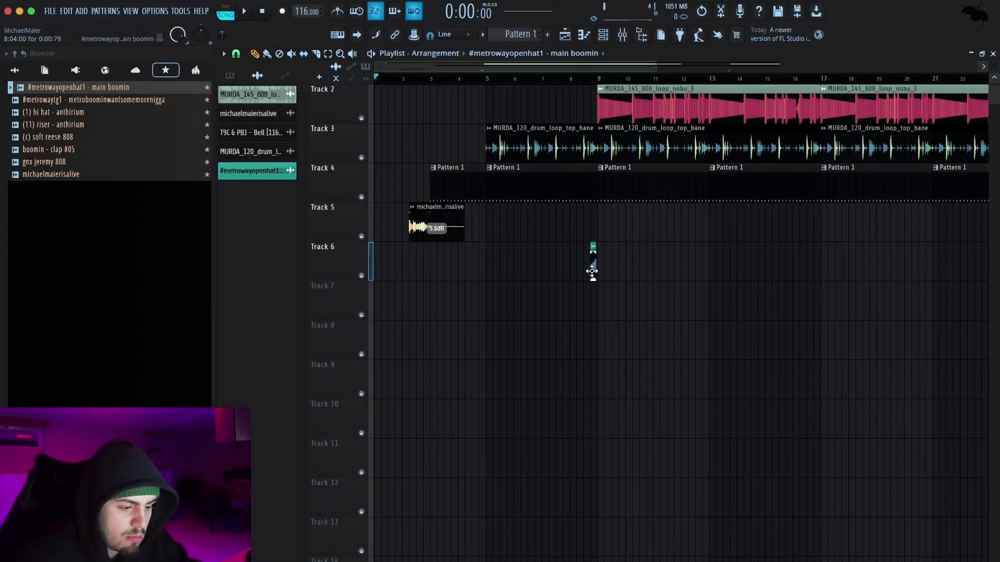
scroll(591, 268, up, 5)
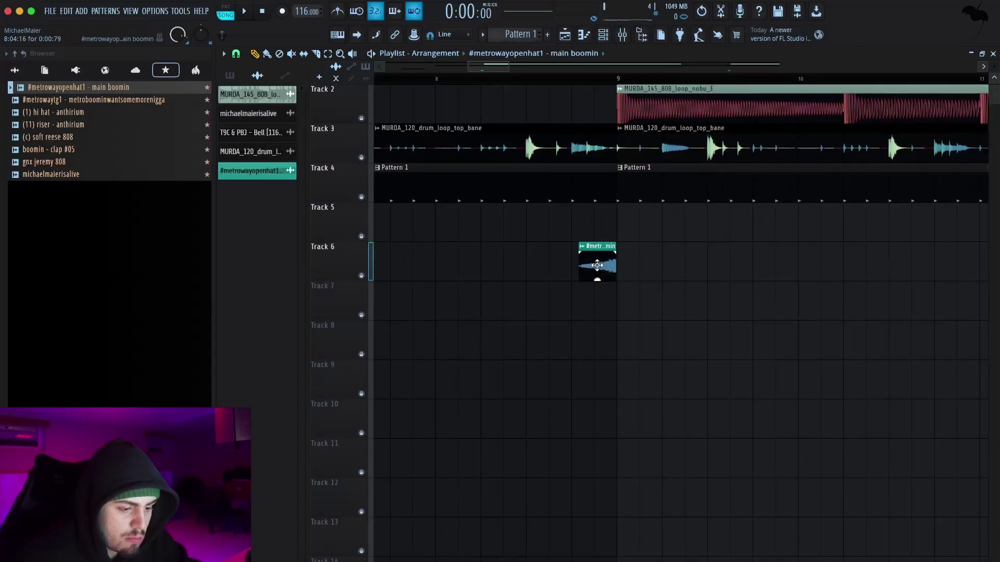
- Route the five audio clip channels to mixer tracks 1 to 5 and check the bell, 808 and drum loop tracks during playback
key(space)
scroll(597, 265, down, 5)
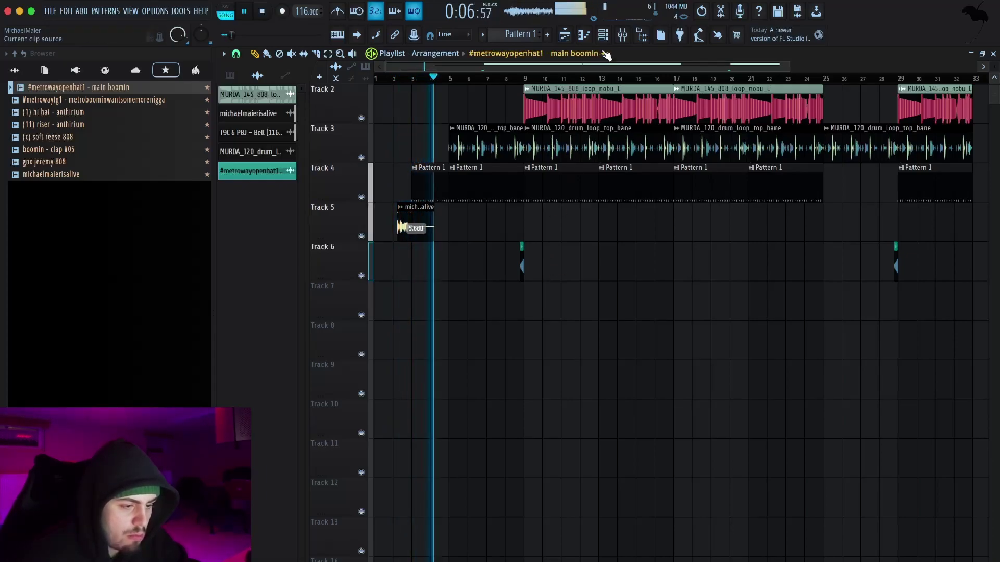
key(F9)
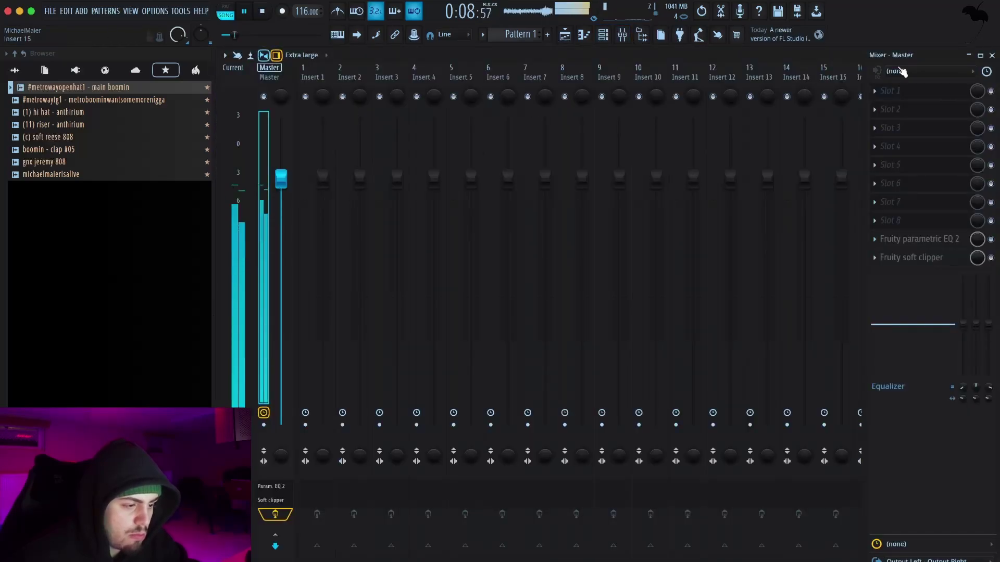
click(992, 57)
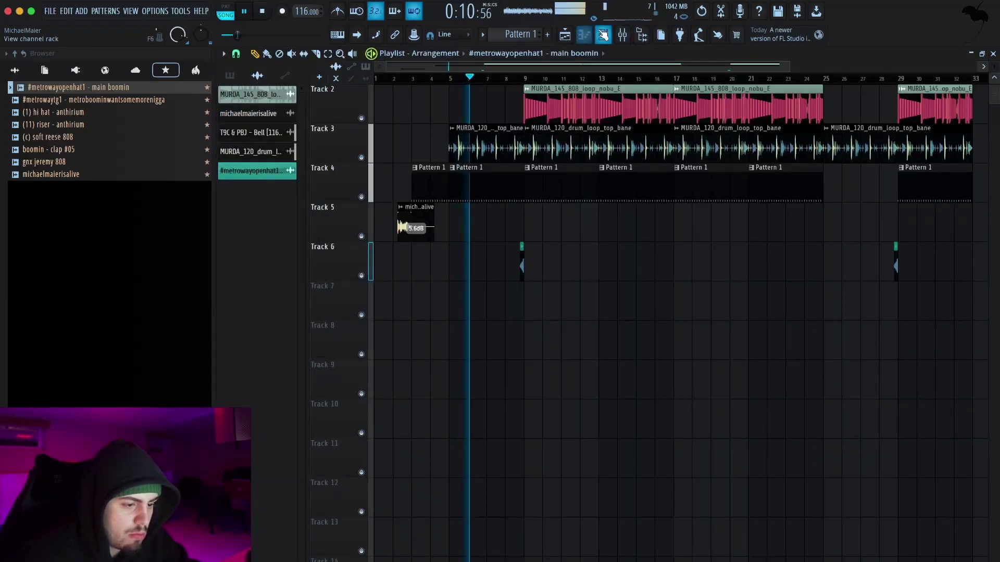
key(F6)
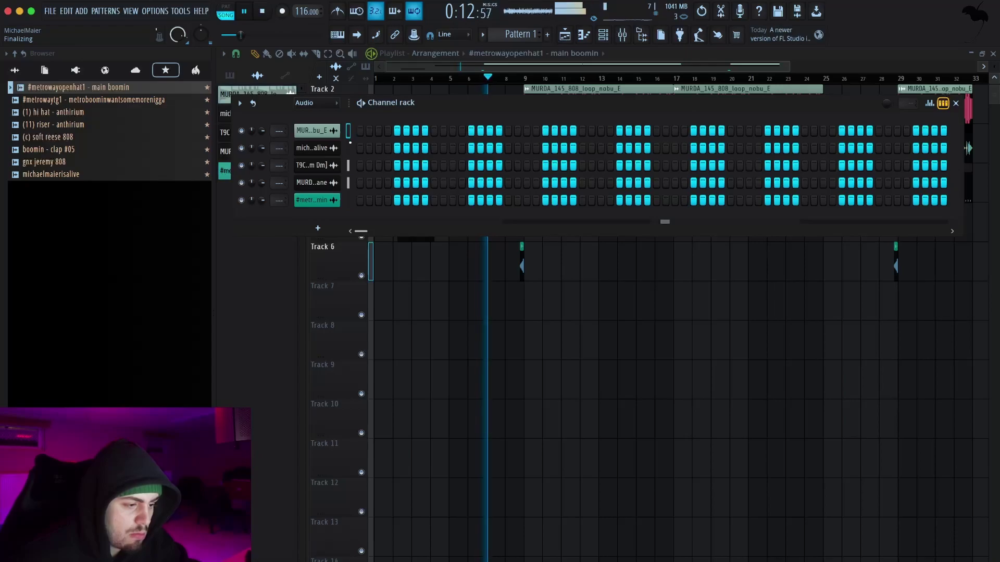
key(F9)
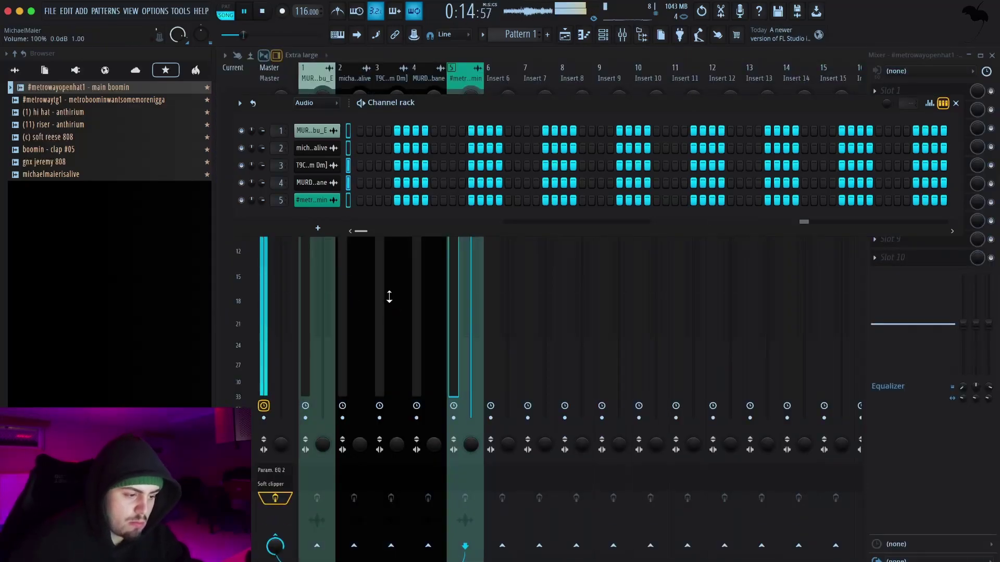
key(F6)
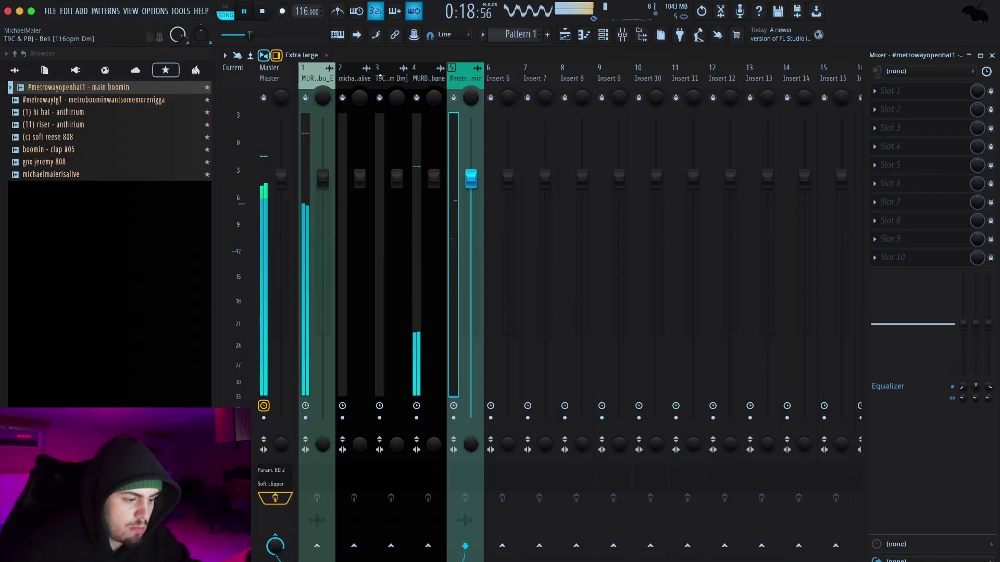
click(383, 77)
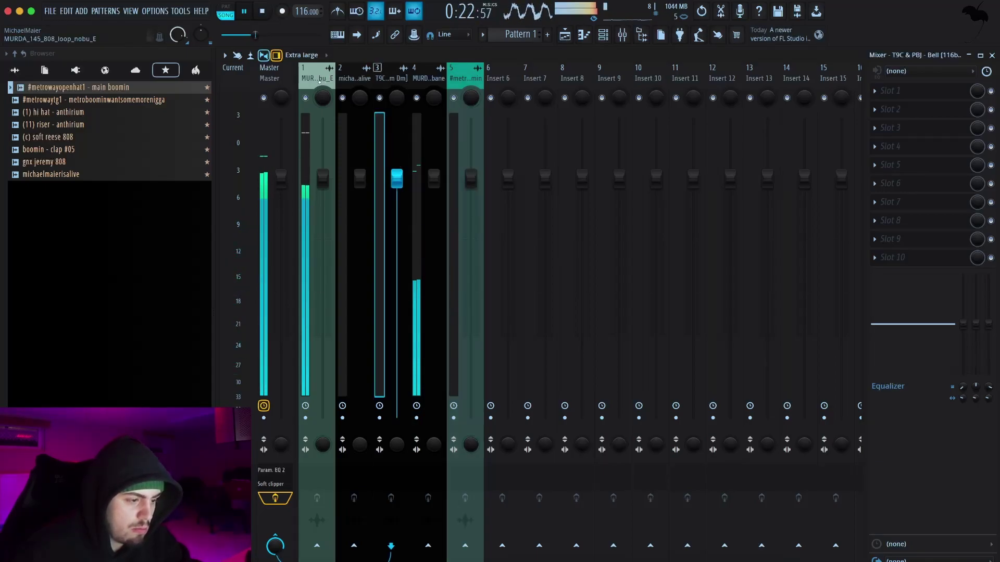
click(309, 78)
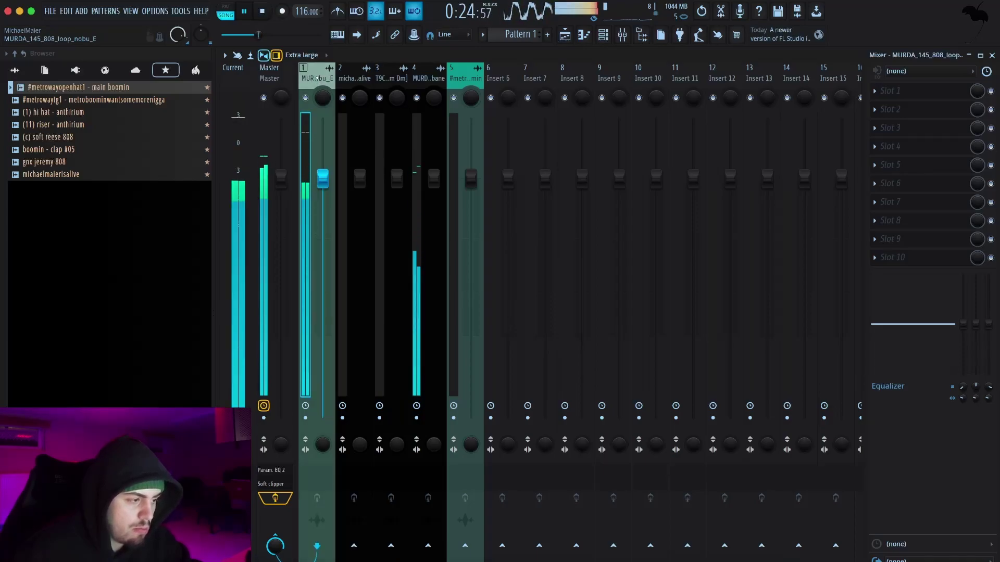
click(416, 77)
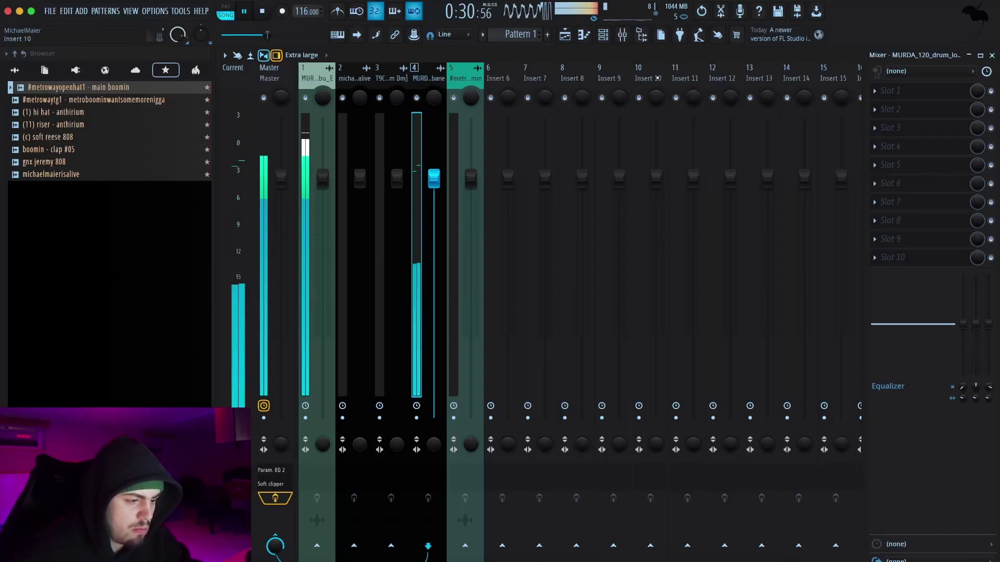
click(992, 56)
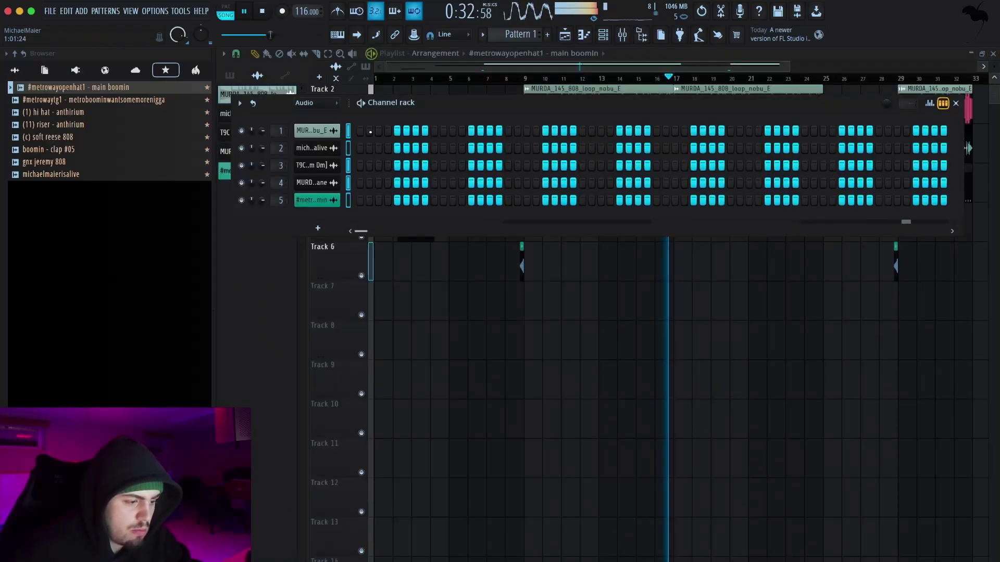
- Show all channels, route crisp_hat to mixer track 6 and set its channel volume to 60%
click(317, 102)
click(330, 116)
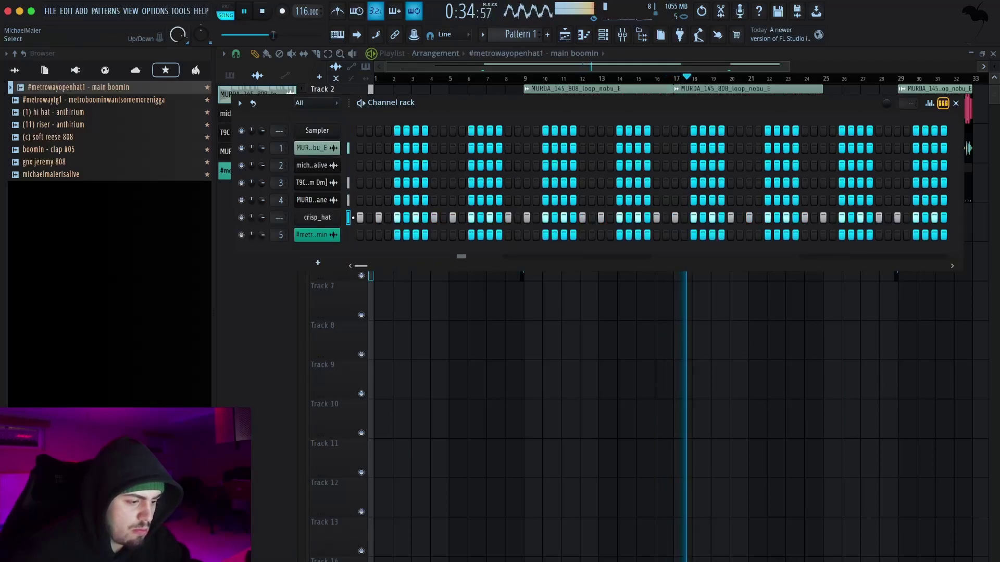
key(F9)
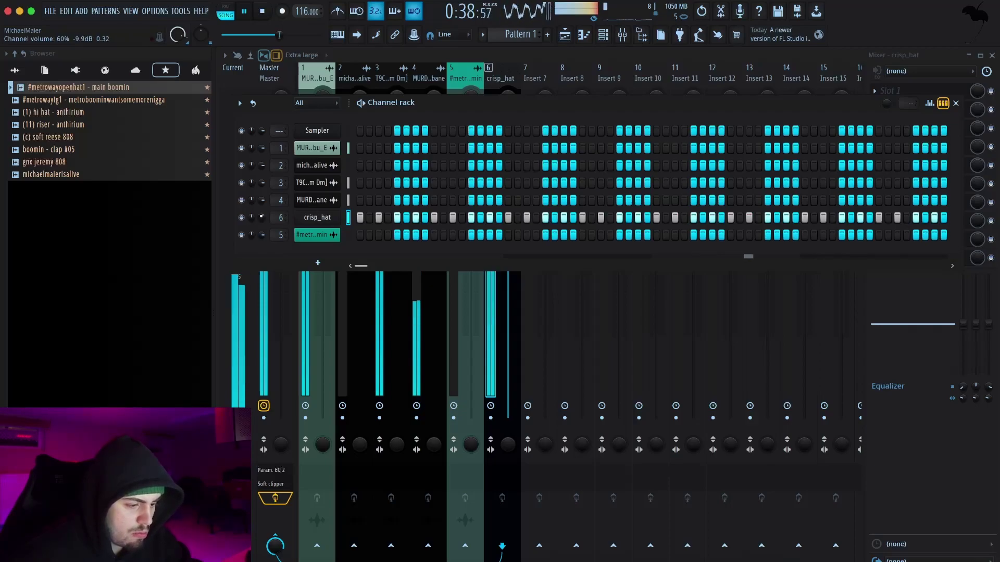
click(955, 103)
click(991, 55)
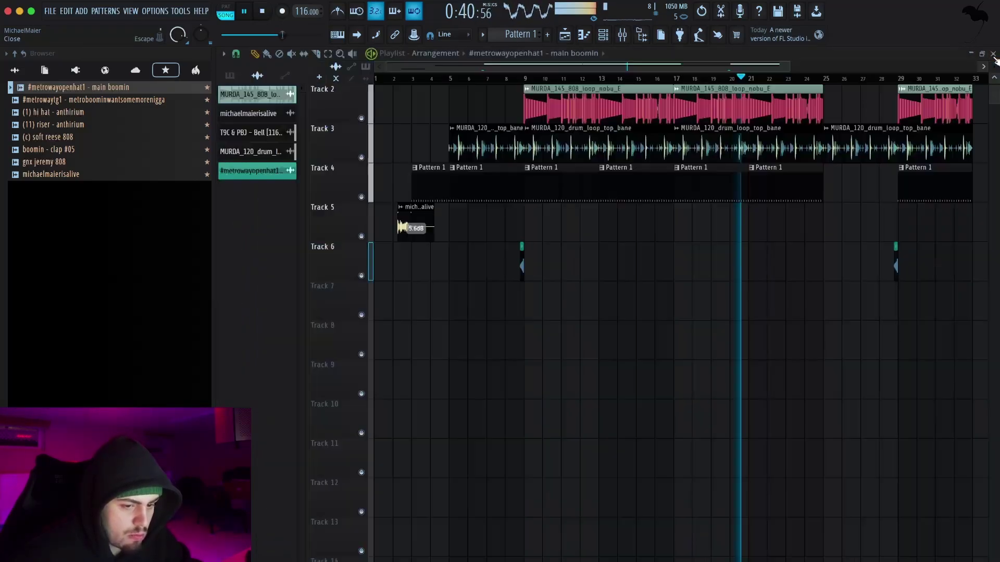
- Duplicate the 808, drum loop and Pattern 1 clips on Tracks 2 to 4 and the bell on Track 1 into bars 33 to 49
scroll(808, 244, down, 3)
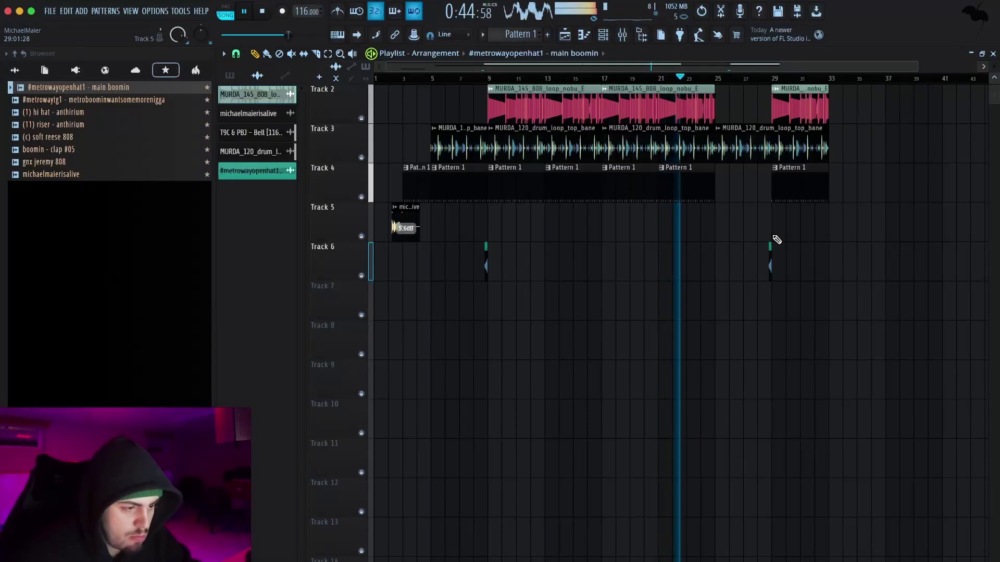
drag(707, 241, 869, 86)
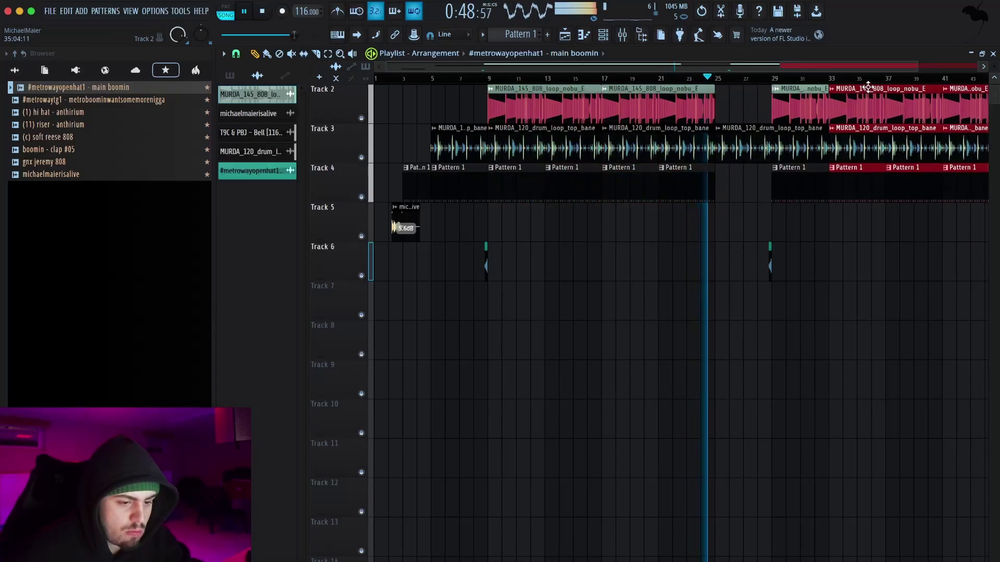
scroll(886, 132, right, 1)
scroll(886, 132, right, 4)
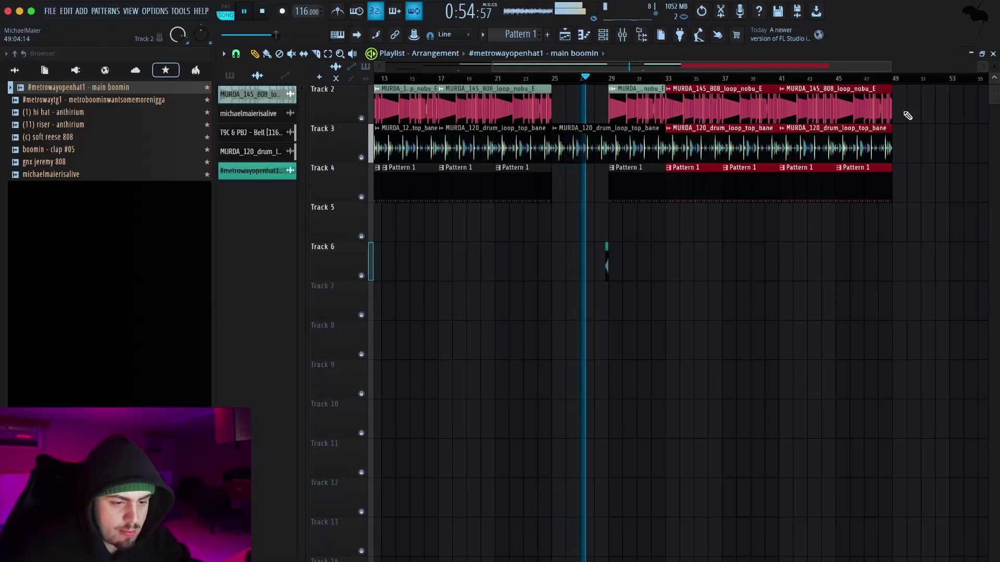
scroll(906, 122, up, 1)
drag(729, 118, 648, 97)
key(super+b)
- Adjust the 808 loop clip that re-enters on Track 2 after the drop so it starts at bar 29
scroll(714, 148, up, 4)
scroll(815, 148, down, 5)
scroll(808, 187, up, 5)
scroll(809, 189, down, 2)
drag(570, 139, 457, 142)
right_click(458, 142)
mouse_move(556, 148)
mouse_down()
mouse_move(511, 149)
mouse_move(556, 151)
mouse_up()
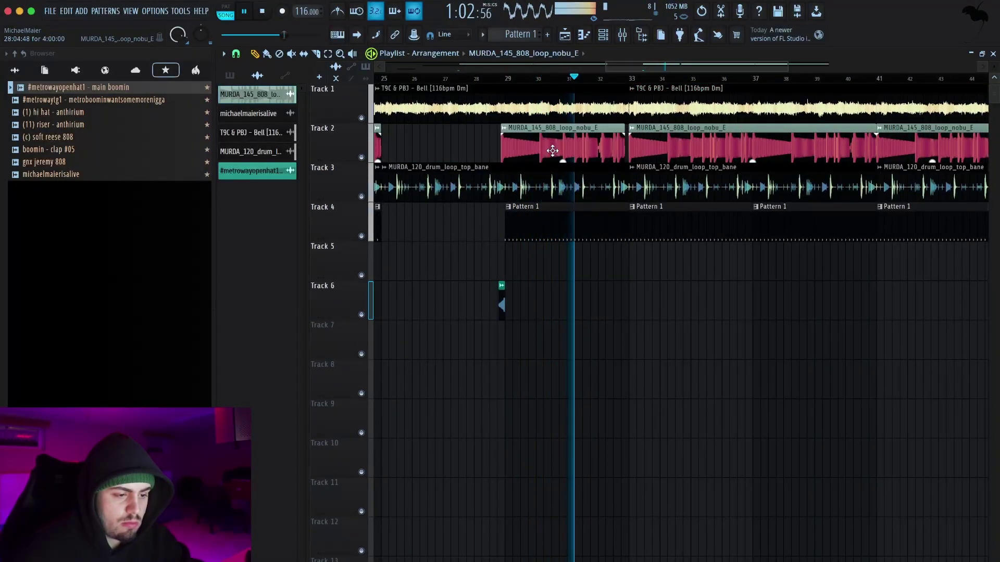
- Select all T9C & PBJ Bell clips on Track 1 and lower their gain to -4.8 dB
scroll(751, 154, down, 4)
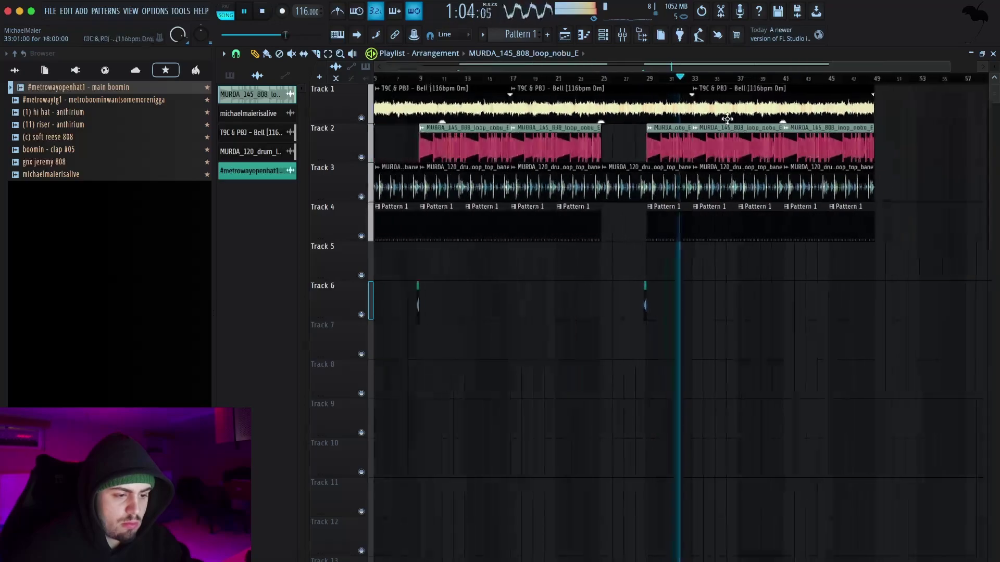
click(753, 102)
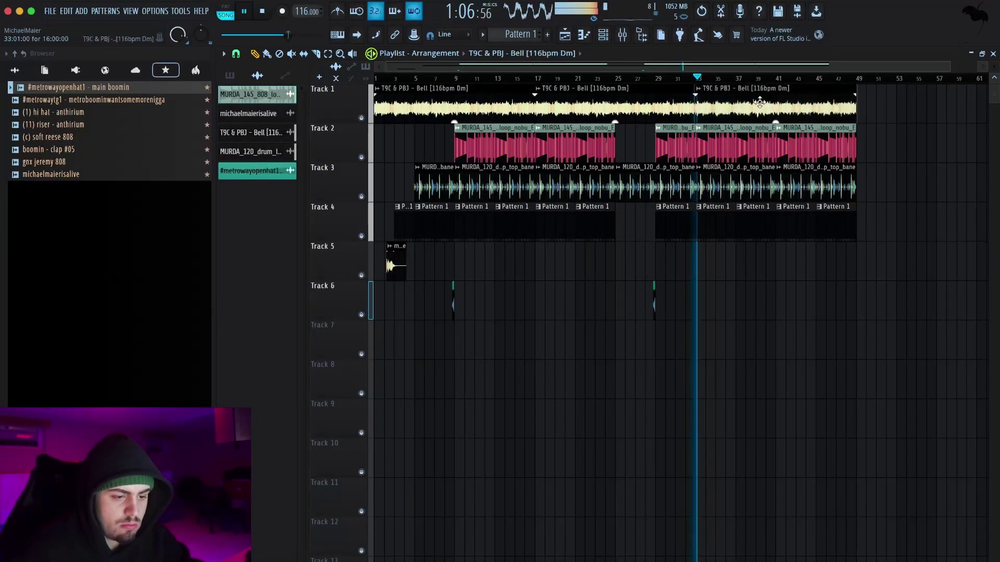
scroll(765, 175, up, 4)
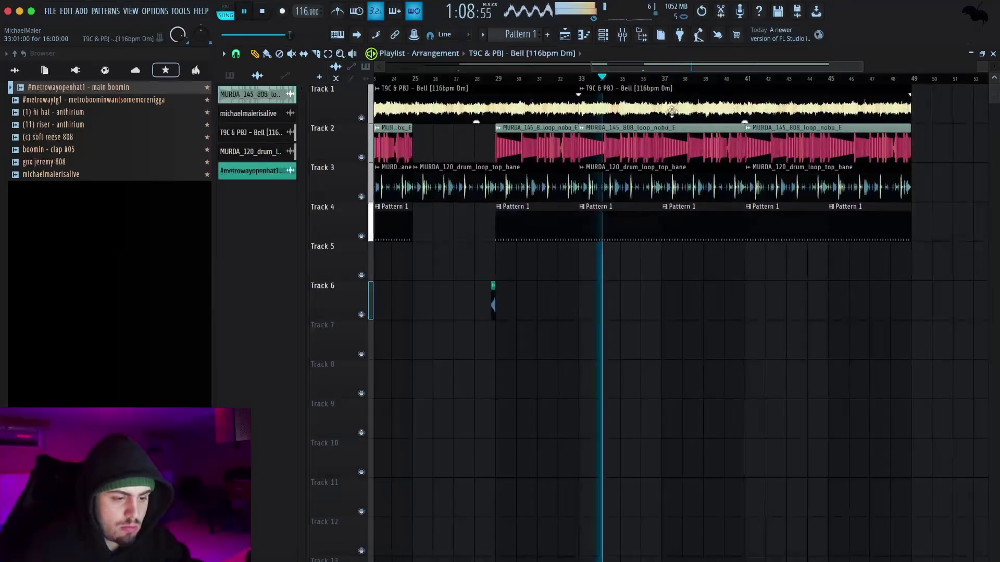
scroll(646, 105, down, 4)
drag(745, 99, 440, 104)
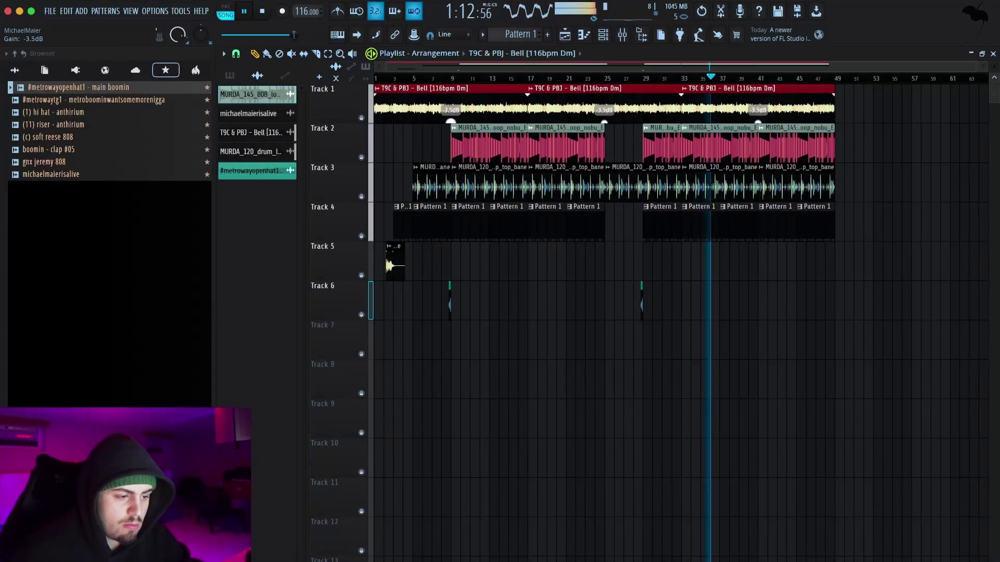
drag(450, 120, 450, 124)
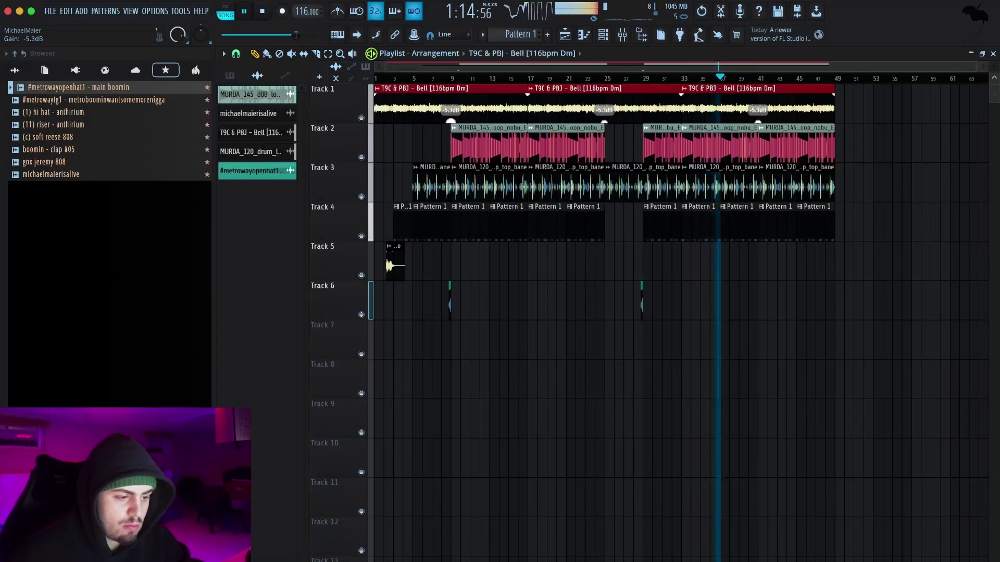
- Remove the drum loop after bar 41 on Track 3 and duplicate the bell, 808 and Pattern 1 clips out to bar 65
scroll(865, 161, up, 5)
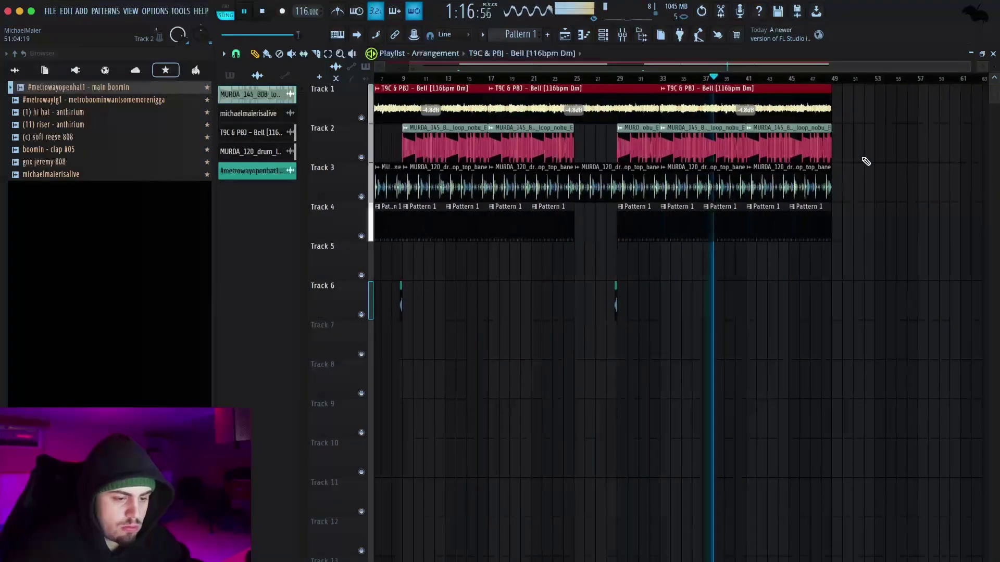
scroll(832, 197, down, 1)
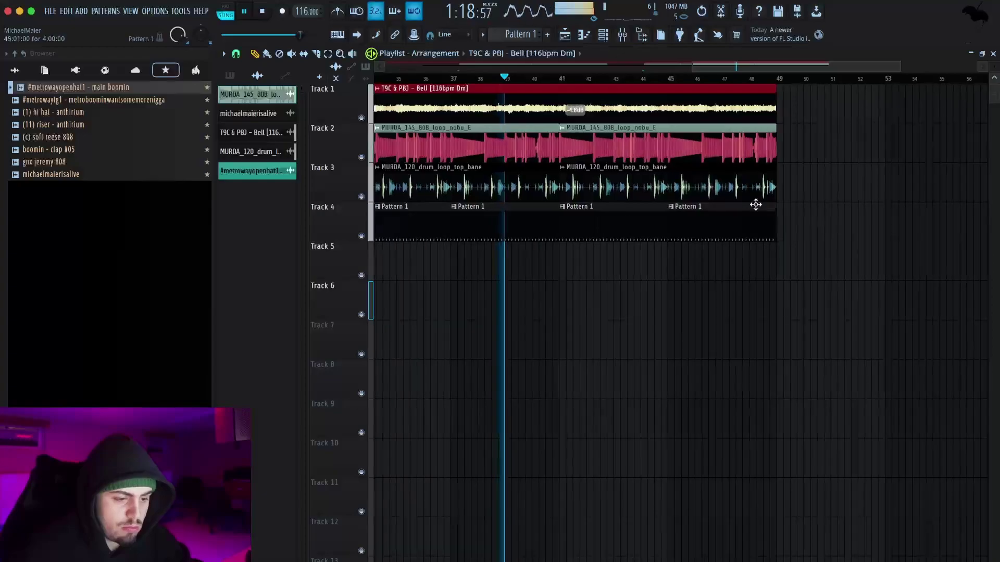
right_click(672, 177)
drag(785, 279, 572, 91)
key(super+b)
scroll(583, 104, right, 5)
drag(555, 265, 399, 149)
key(super+b)
scroll(447, 186, down, 4)
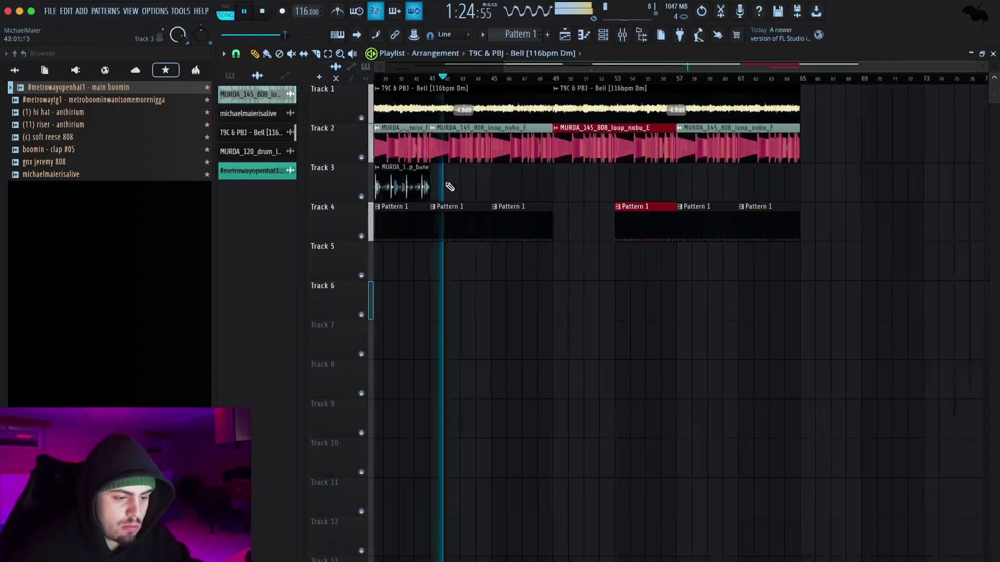
- Clear Pattern 1 between bars 41 and 49 on Track 4, and place the drum loop at bars 45 and 53 on Track 3
scroll(450, 189, left, 5)
right_click(640, 228)
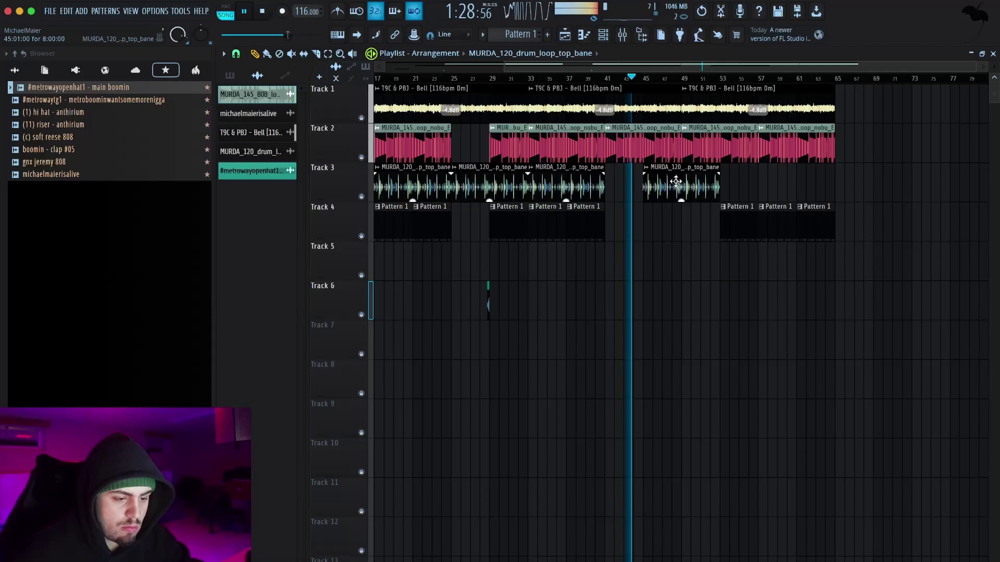
scroll(676, 181, up, 6)
click(678, 182)
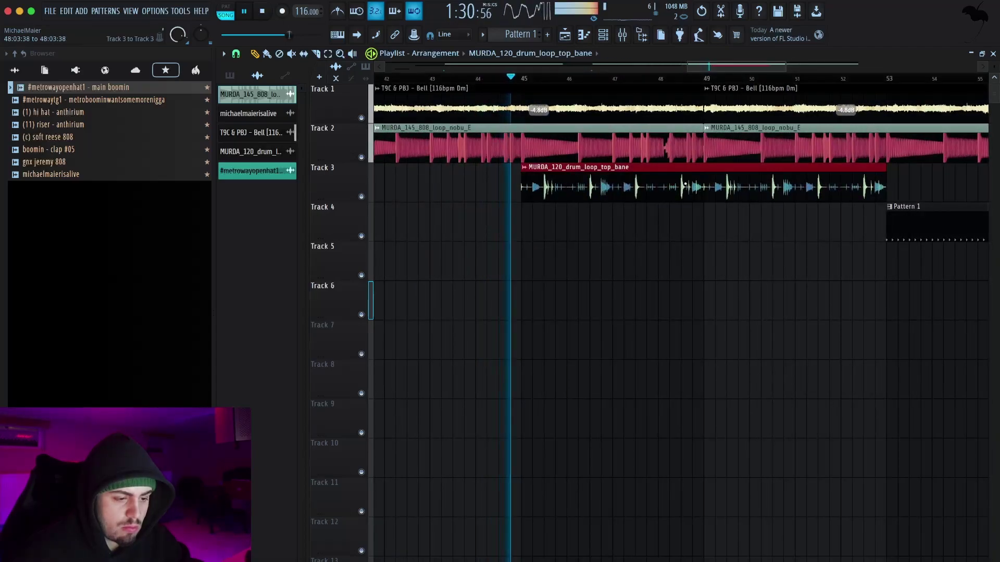
key(super+b)
- Delete the drum loop at bar 45 on Track 3 and duplicate the bar 53 loop so the drums run to bar 69
scroll(685, 185, right, 5)
scroll(688, 225, down, 3)
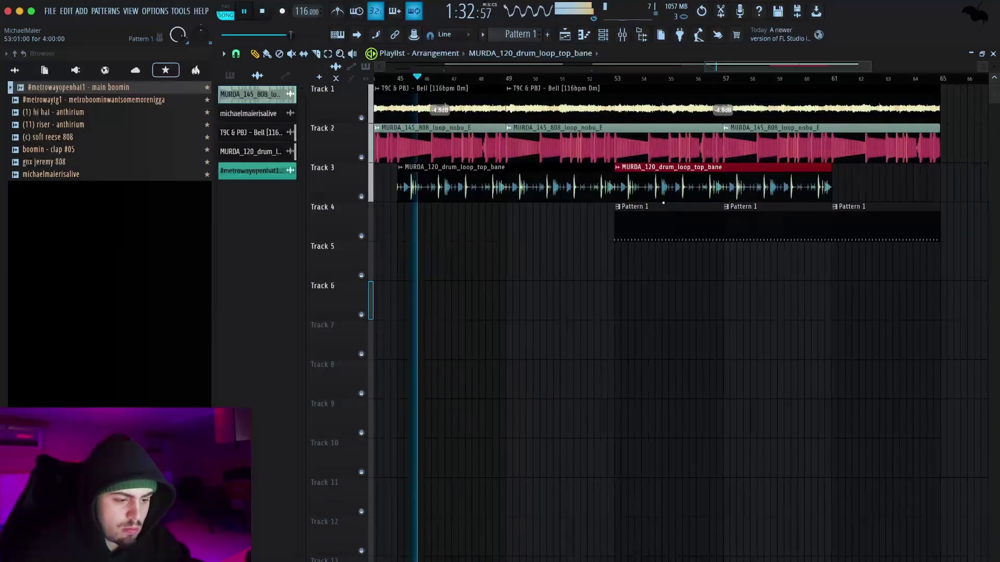
scroll(654, 193, up, 4)
scroll(502, 188, down, 4)
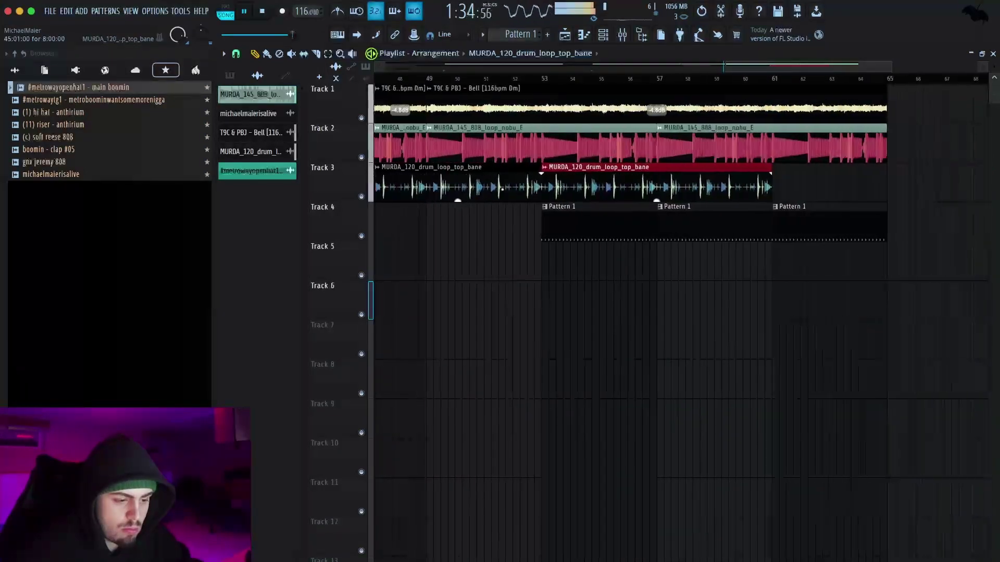
right_click(501, 188)
key(super+b)
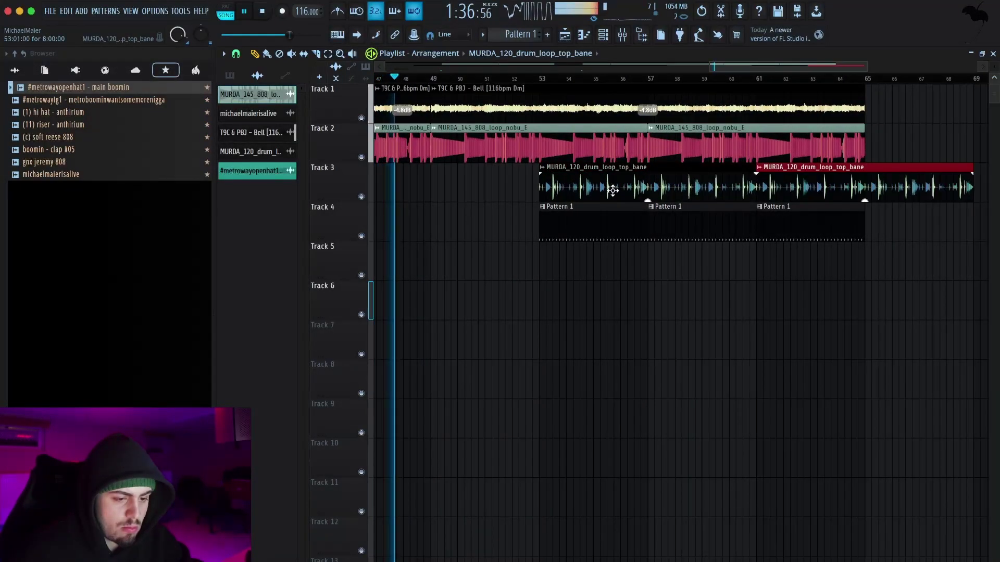
- Duplicate Pattern 1, the bell and the 808 loop from bar 65 onward, trimming the last 808 clip to end at bar 77
scroll(637, 201, down, 3)
super+click(718, 228)
key(super+b)
drag(753, 106, 723, 118)
key(super+b)
super+click(699, 142)
key(super+b)
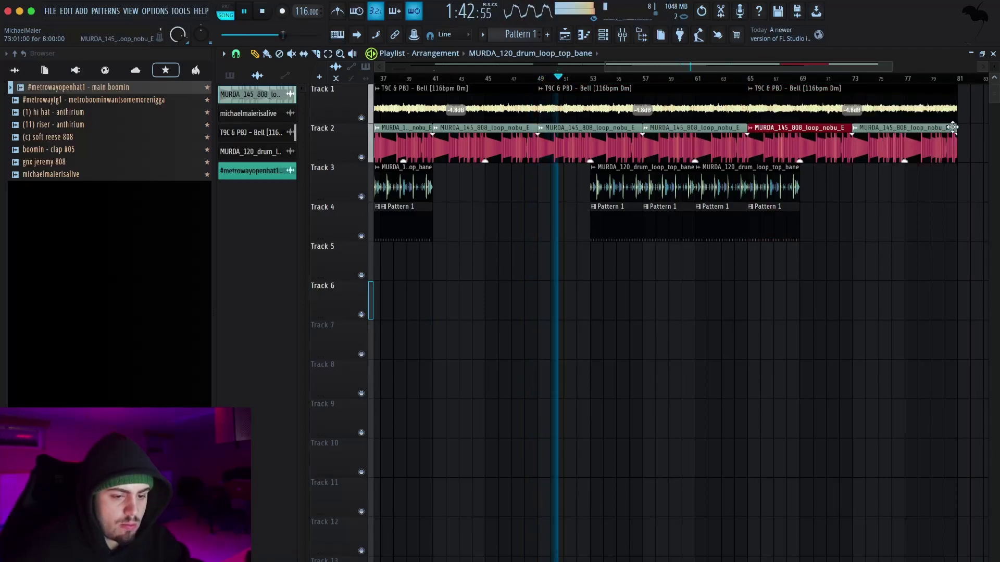
drag(952, 127, 935, 136)
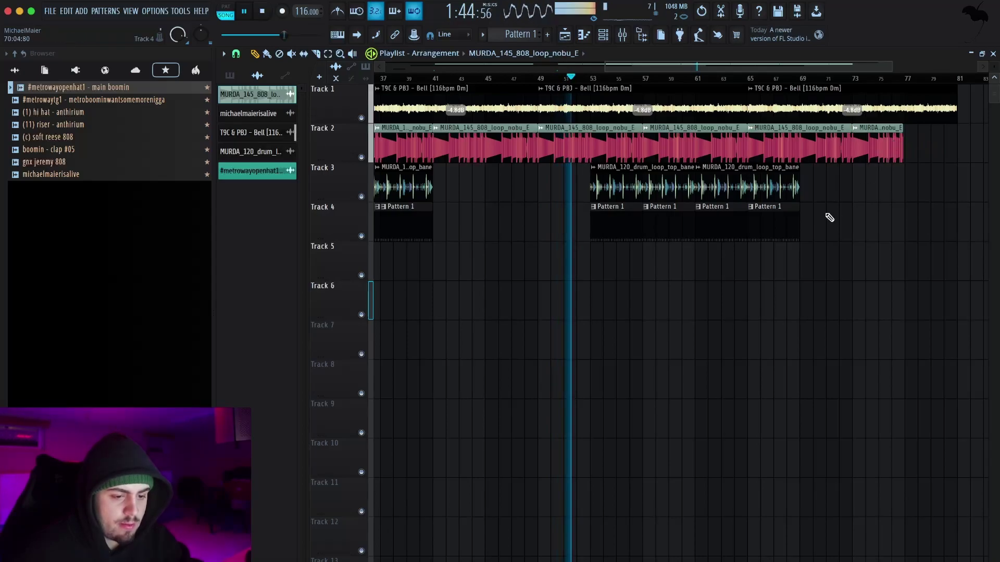
- Select all MURDA_120_drum_loop_top_bane clips on Track 3 and lower their gain to -2.2 dB
scroll(616, 268, up, 3)
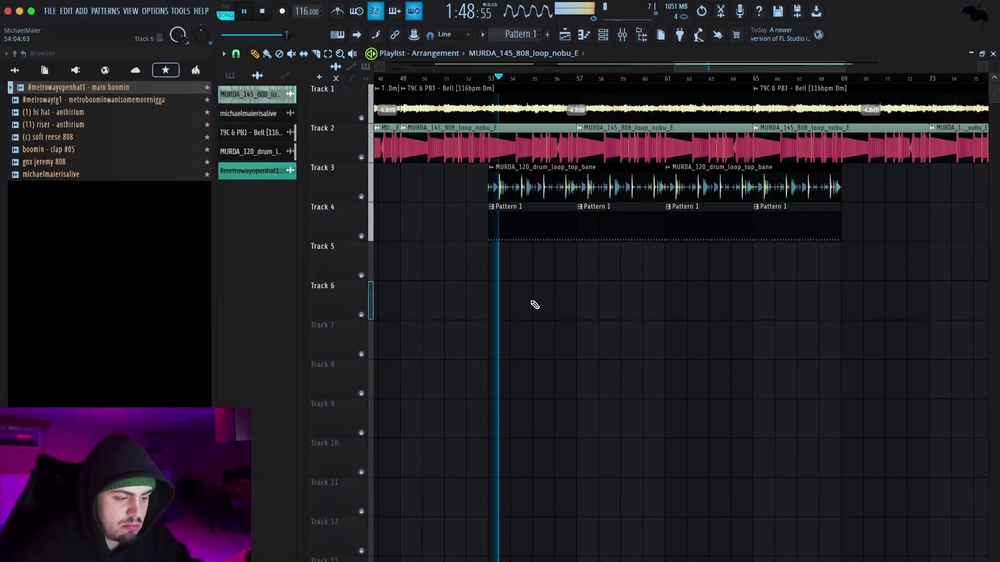
scroll(533, 305, down, 3)
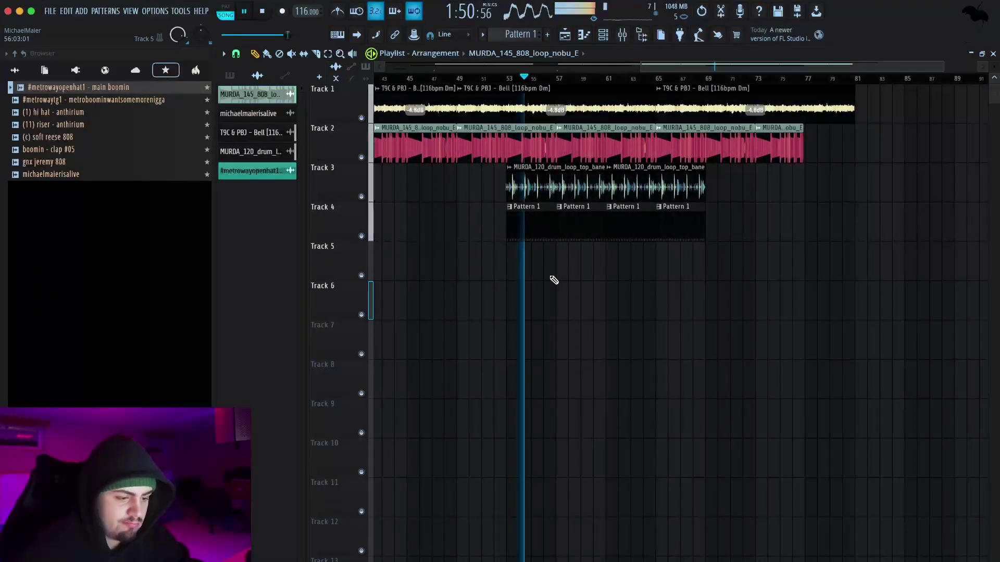
mouse_move(560, 200)
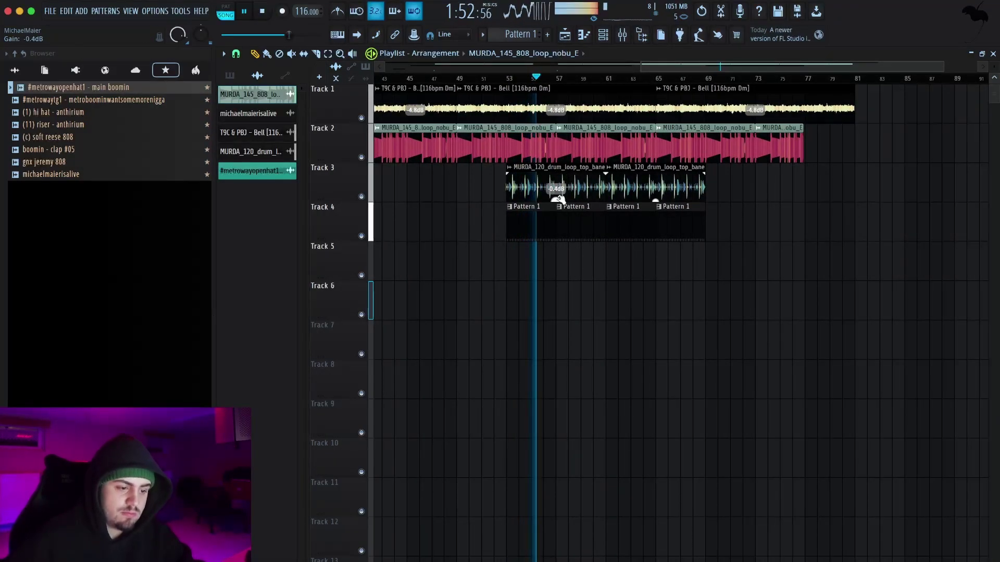
drag(559, 200, 559, 204)
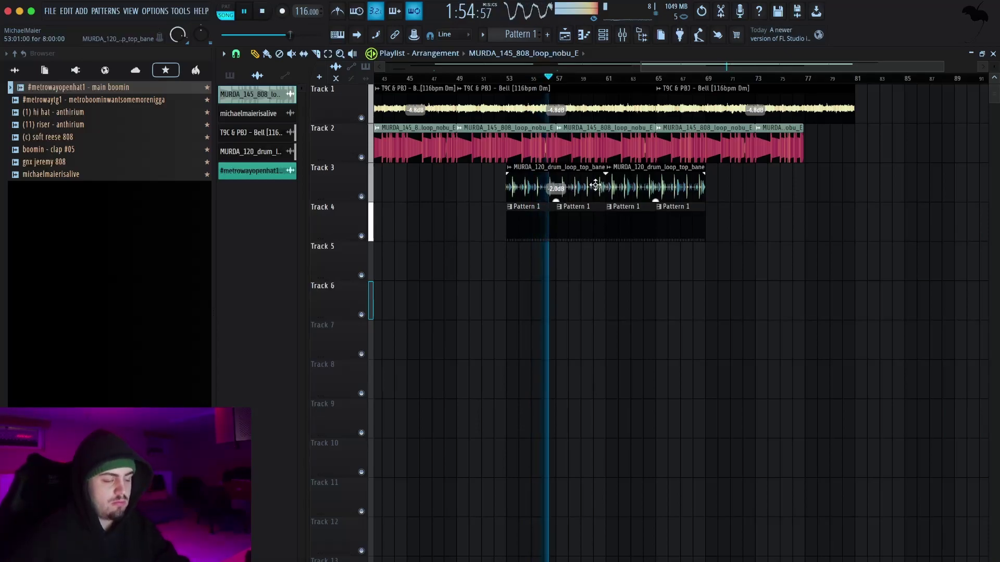
scroll(458, 316, down, 3)
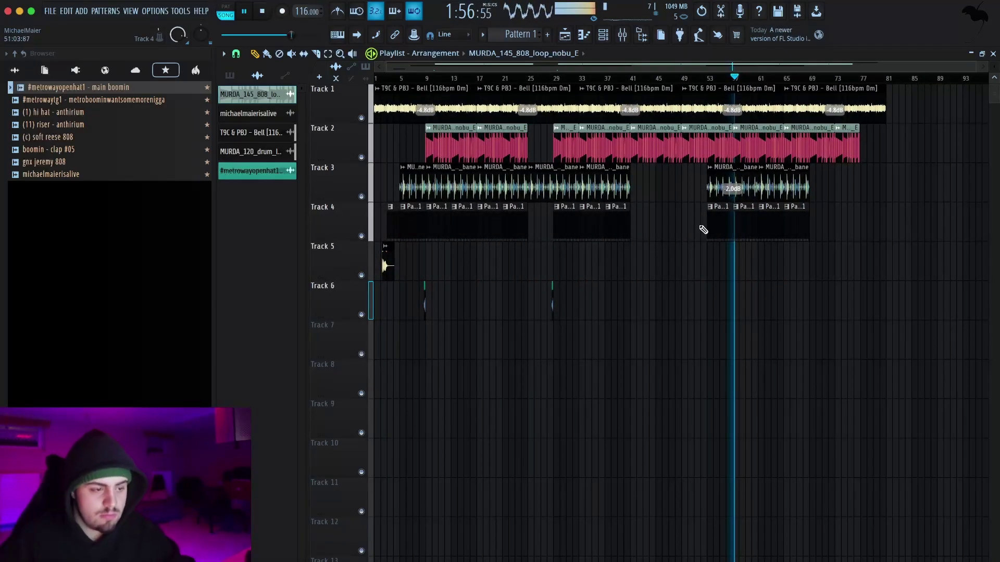
mouse_move(745, 191)
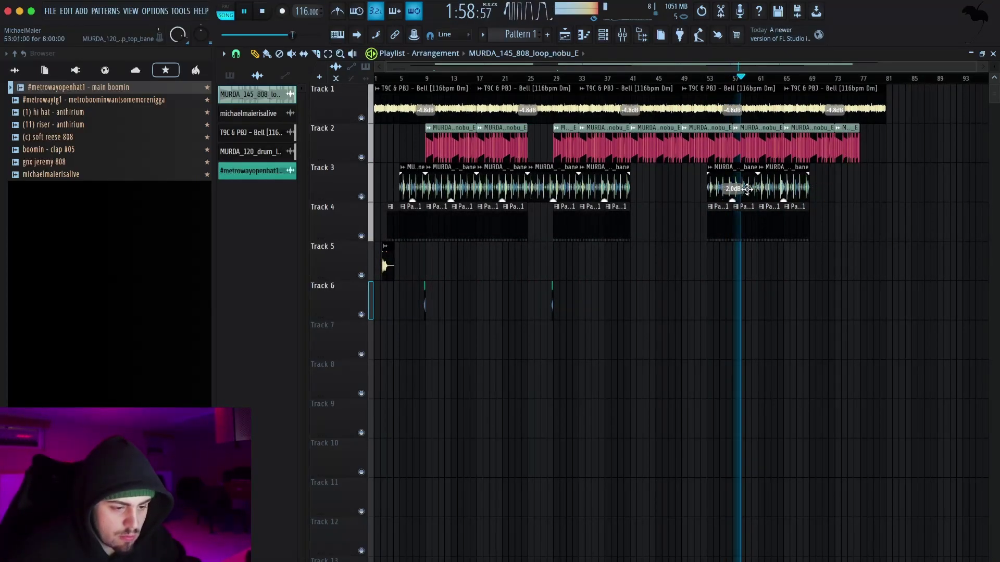
right_click(734, 201)
click(756, 205)
drag(861, 164, 420, 192)
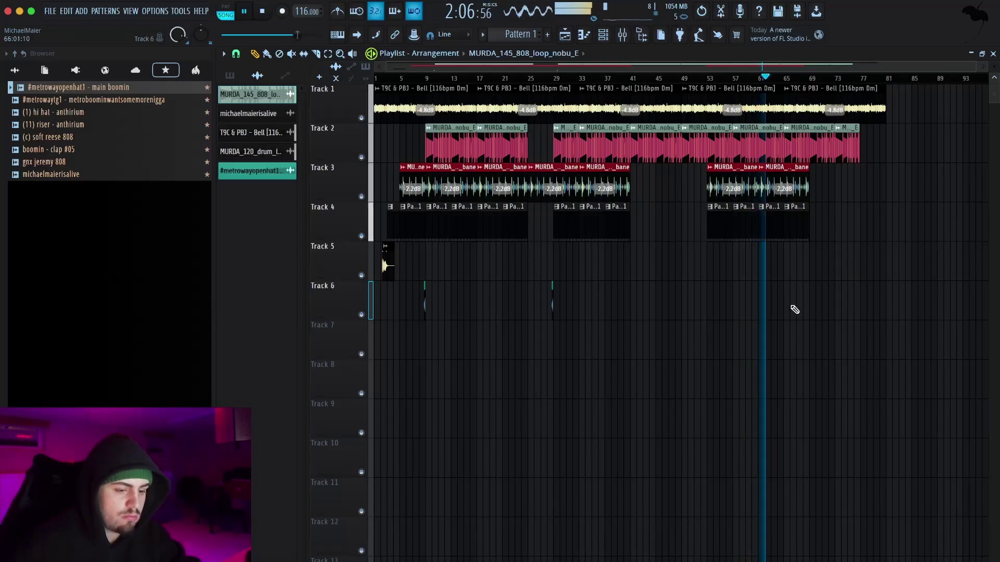
- Stop playback and shorten the final section so Pattern 1 and the drum loop on Tracks 3 and 4 both end at bar 65
scroll(794, 310, up, 5)
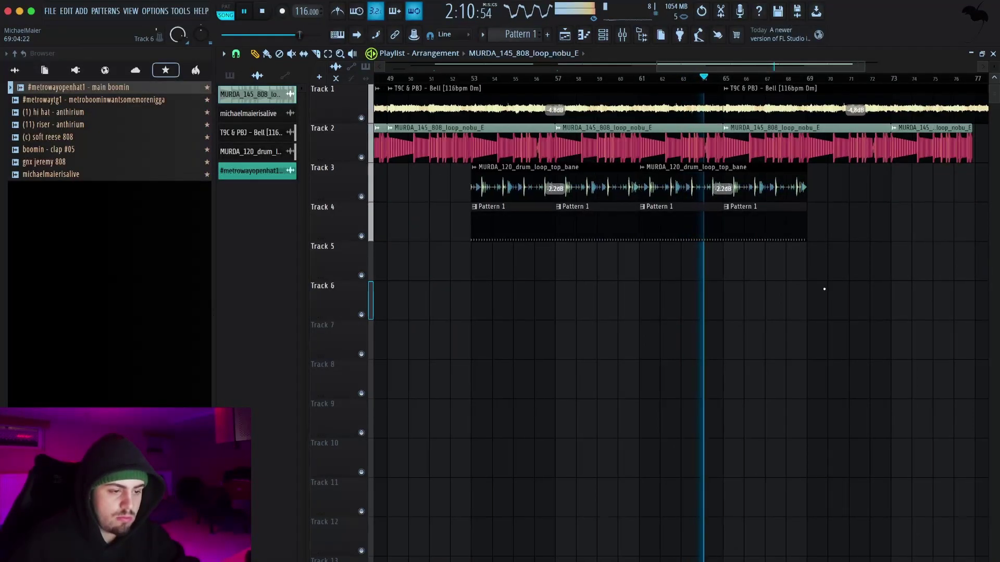
scroll(823, 287, down, 3)
key(space)
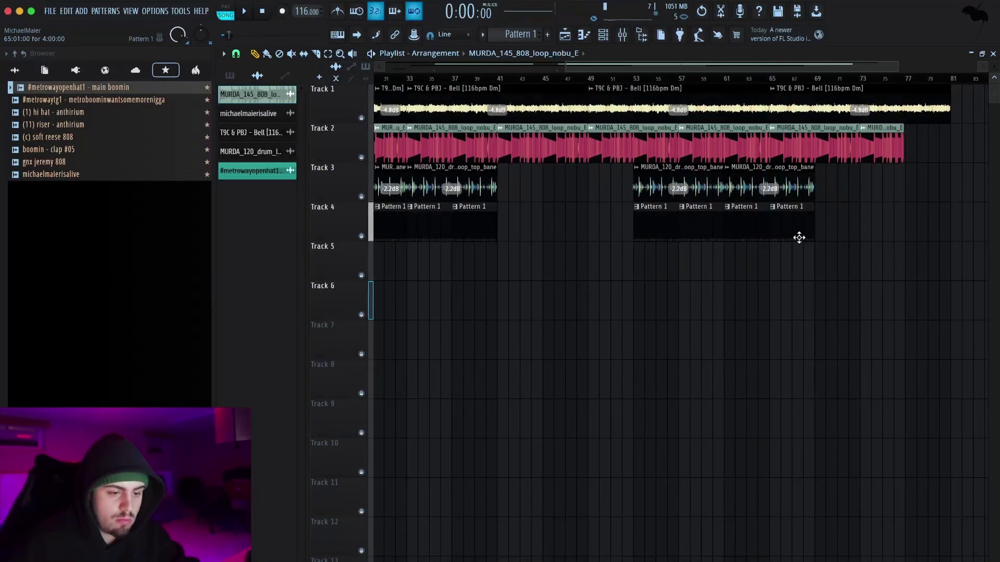
right_click(804, 211)
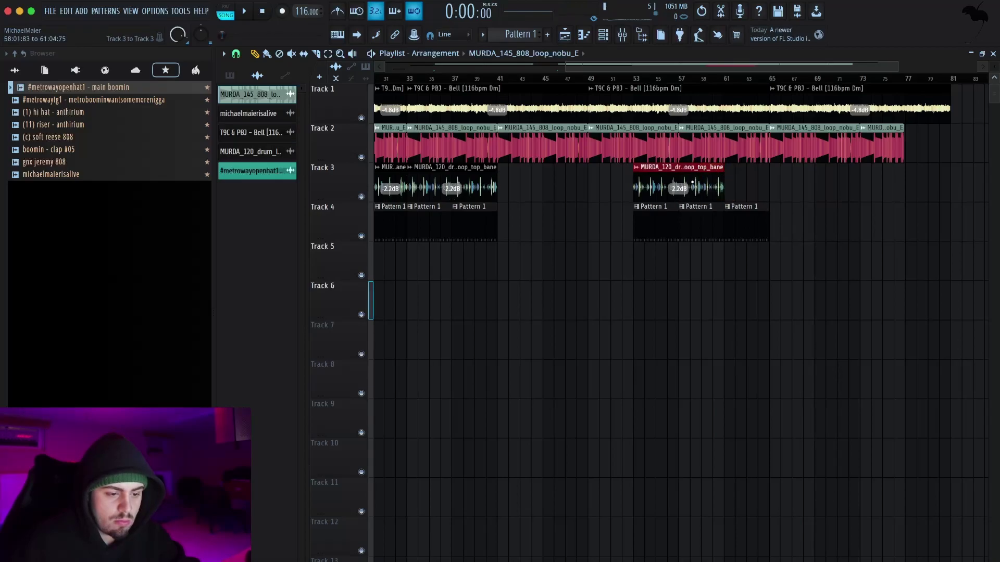
key(ctrl+b)
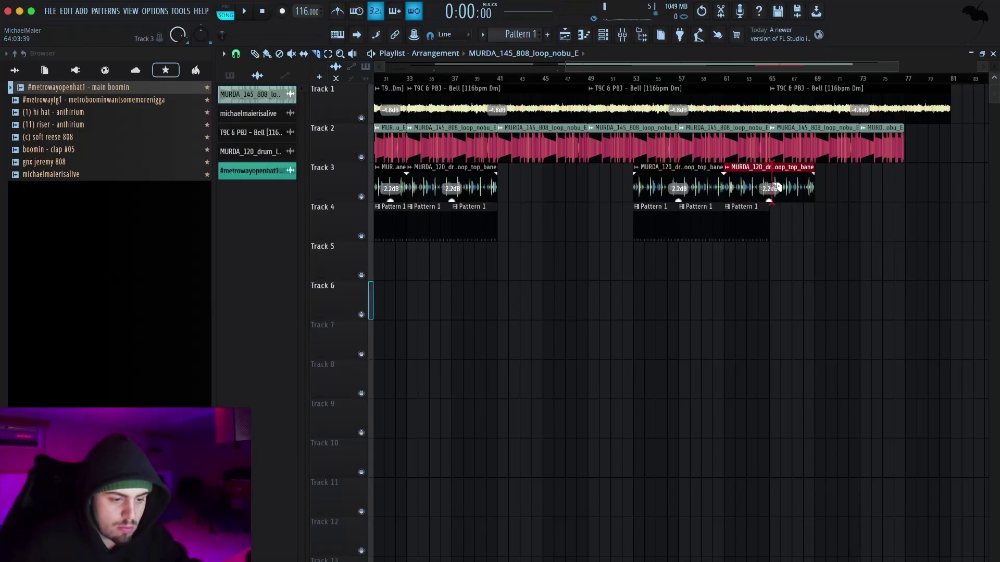
drag(771, 186, 771, 184)
right_click(796, 176)
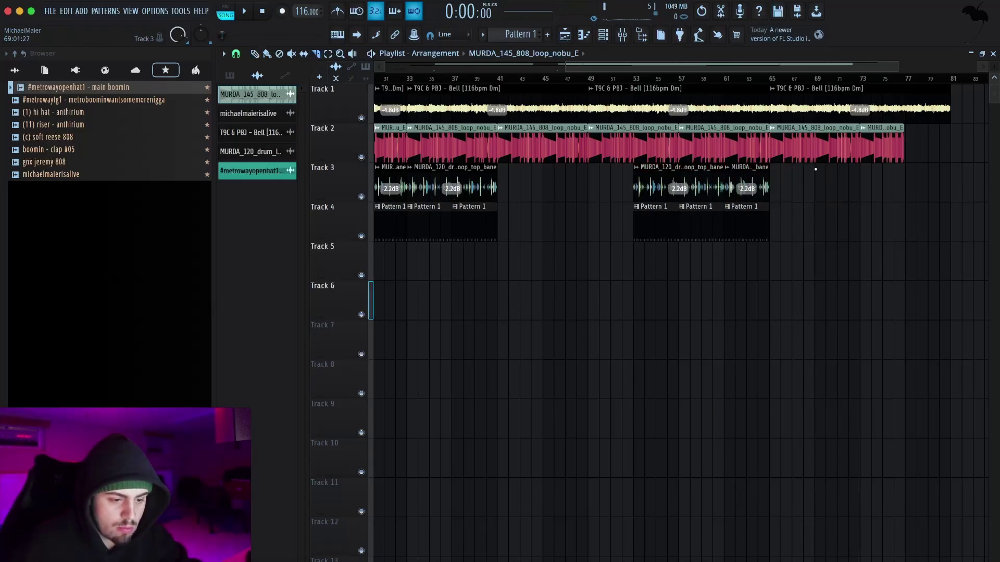
- Delete the last 808 clip from bar 73 and shorten the final bell clip to end at bar 77 with a short fade-out
right_click(879, 143)
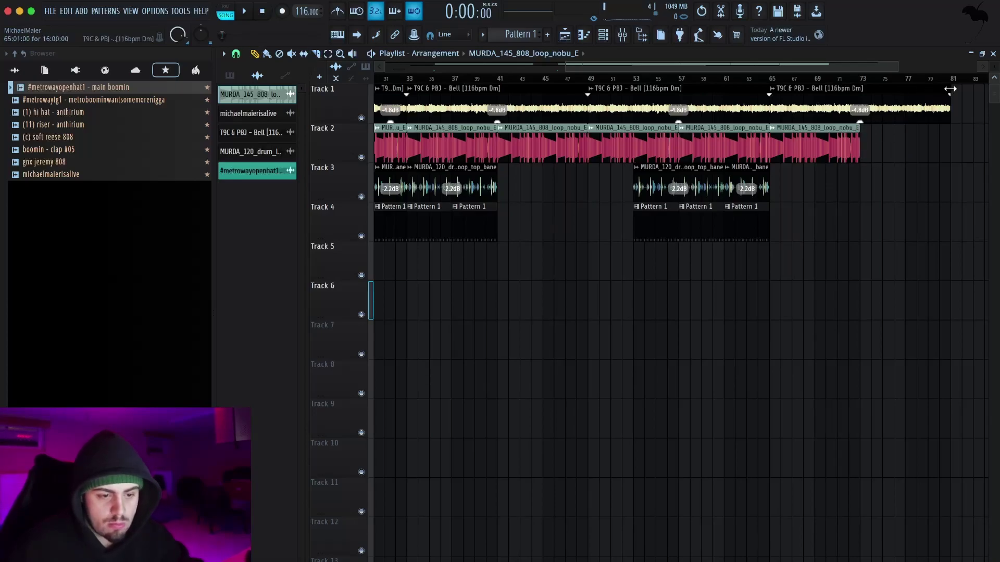
drag(904, 101, 905, 100)
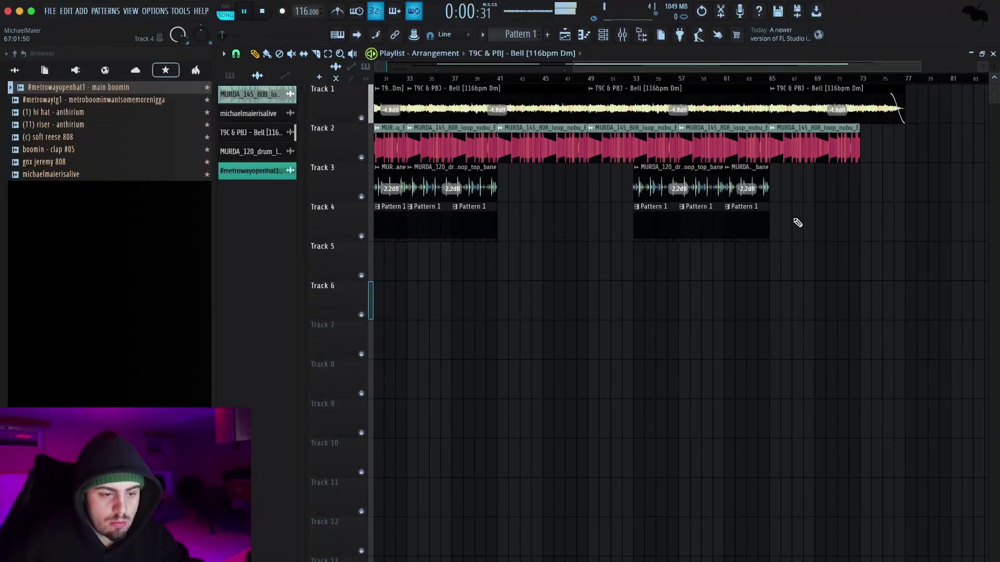
- Play back the ending of the arrangement from about bar 62
click(741, 87)
scroll(880, 191, up, 5)
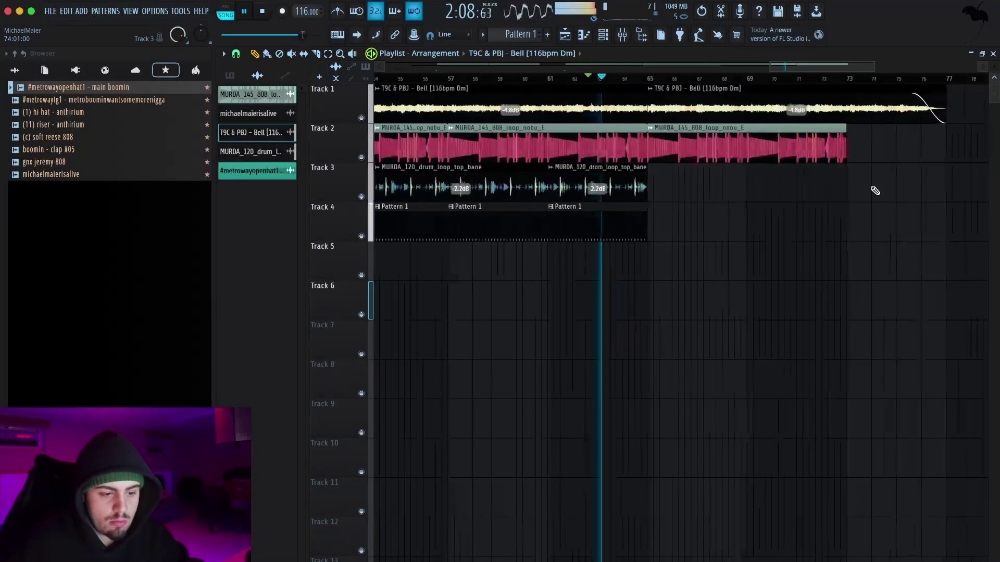
scroll(875, 190, down, 4)
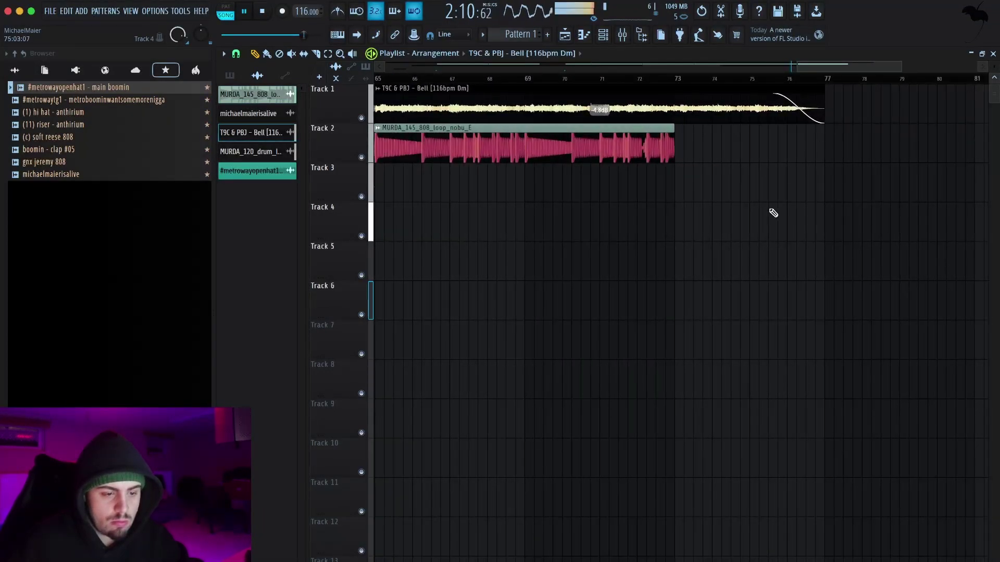
- Review the whole arrangement during playback through the outro, return to FL Studio and stop playback
scroll(752, 244, down, 3)
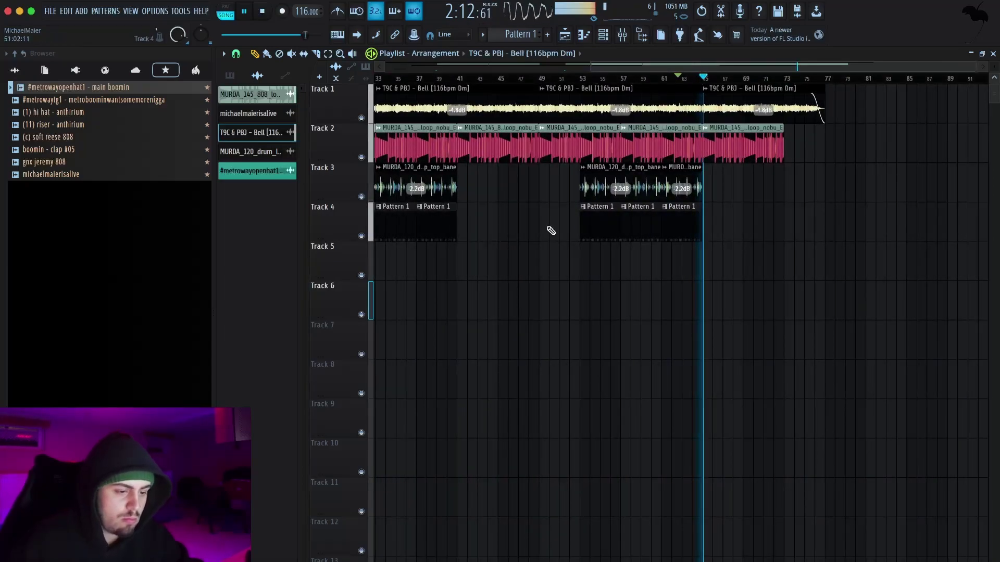
scroll(581, 226, down, 4)
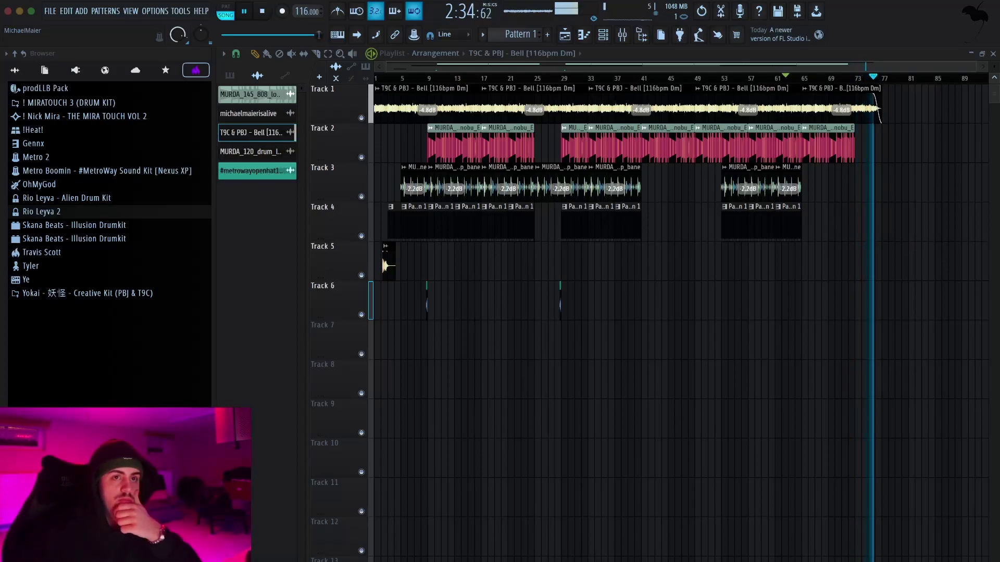
drag(500, 130, 349, 270)
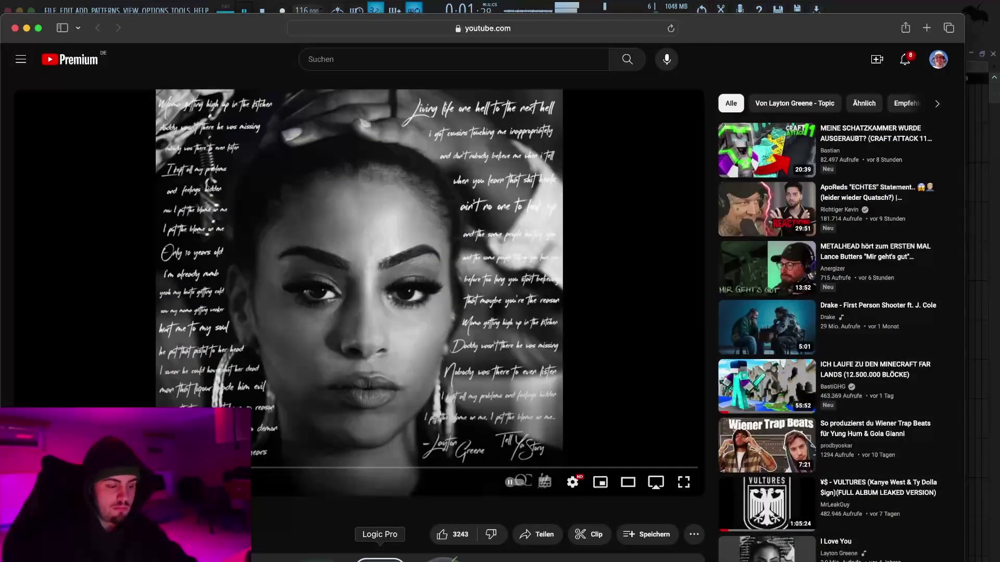
click(411, 553)
key(space)
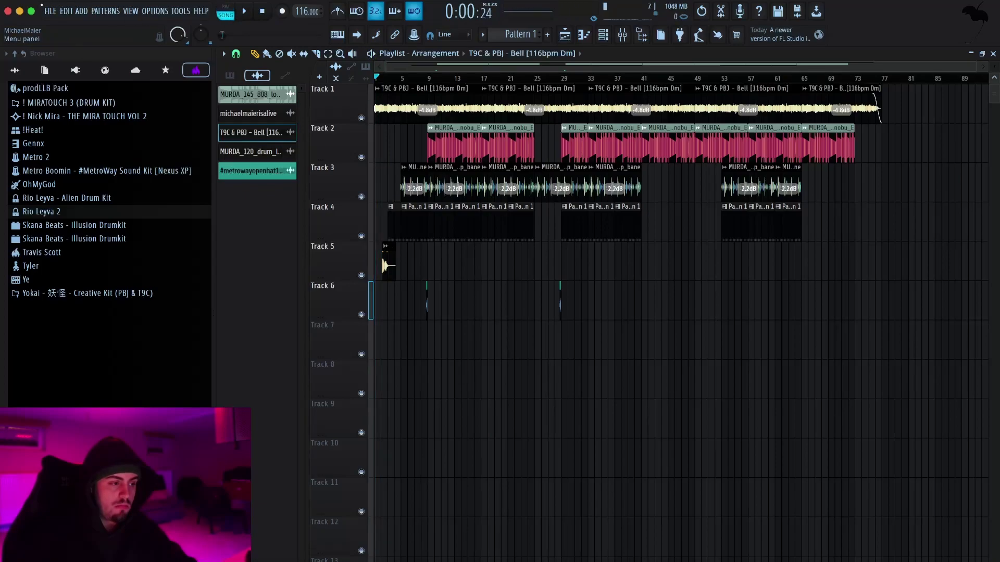
- Save the project as Project_97 in a new project folder
click(50, 10)
click(69, 74)
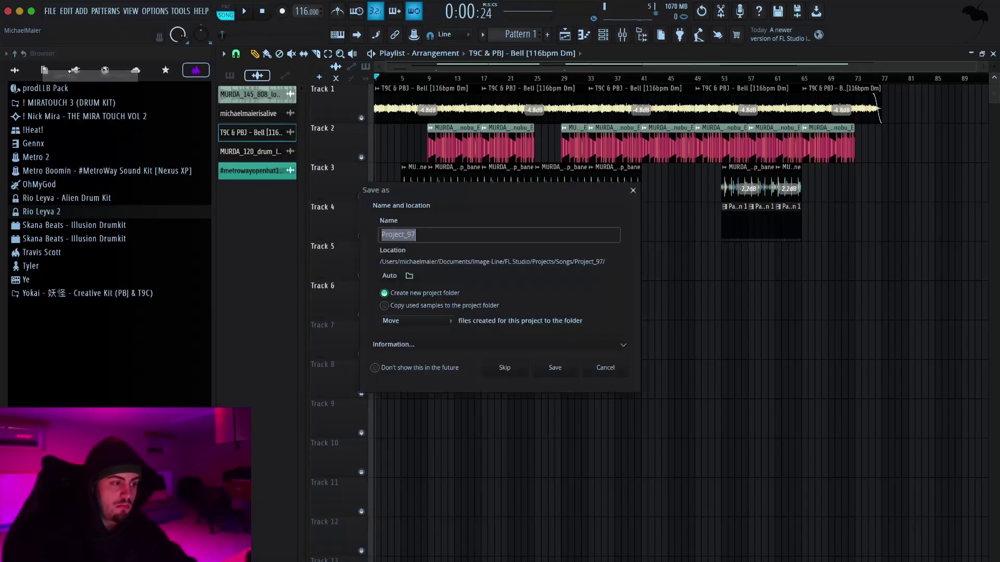
click(568, 371)
- Start exporting the project as a Wave file and choose the Trap folder inside Portfolio as the destination
click(51, 11)
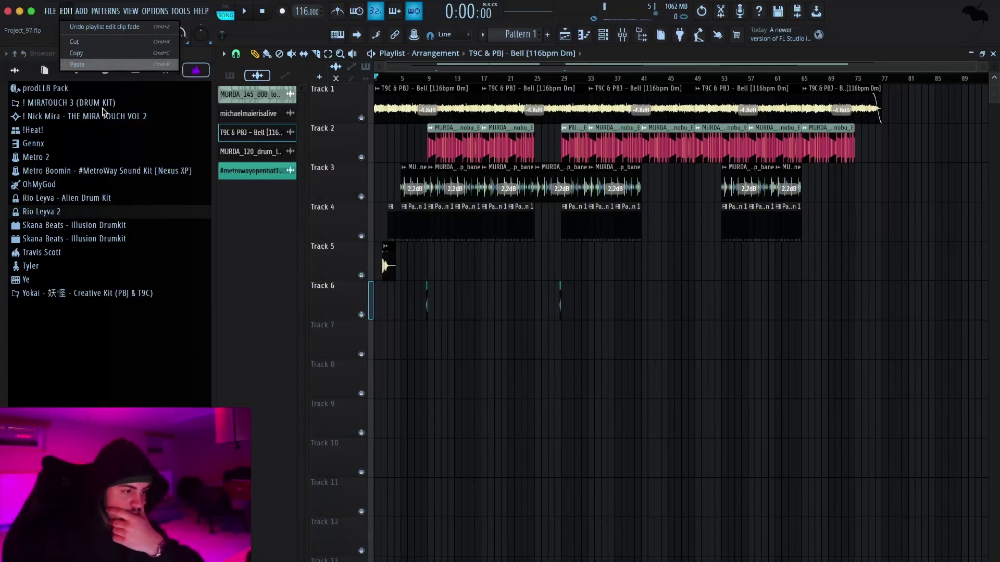
mouse_move(102, 140)
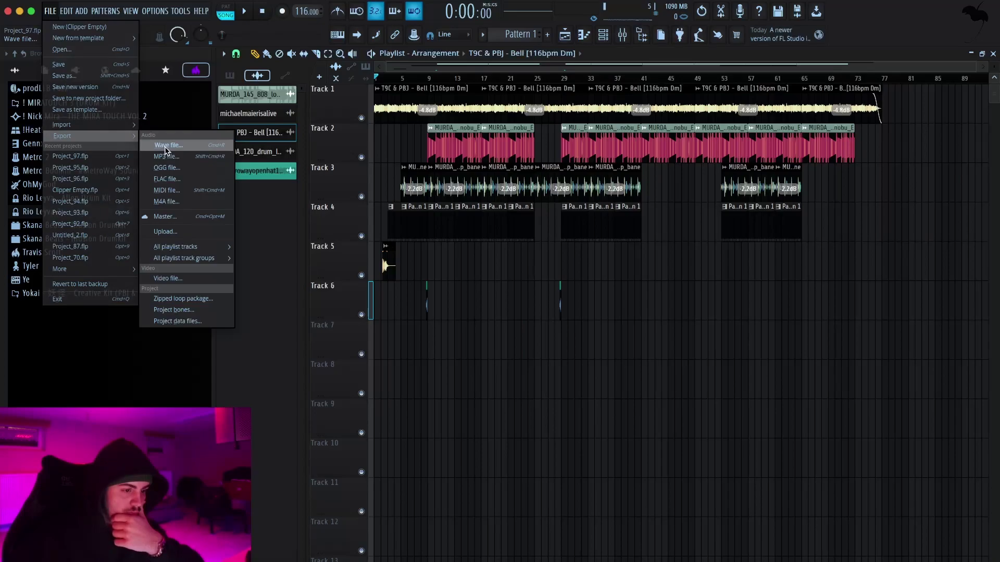
click(166, 146)
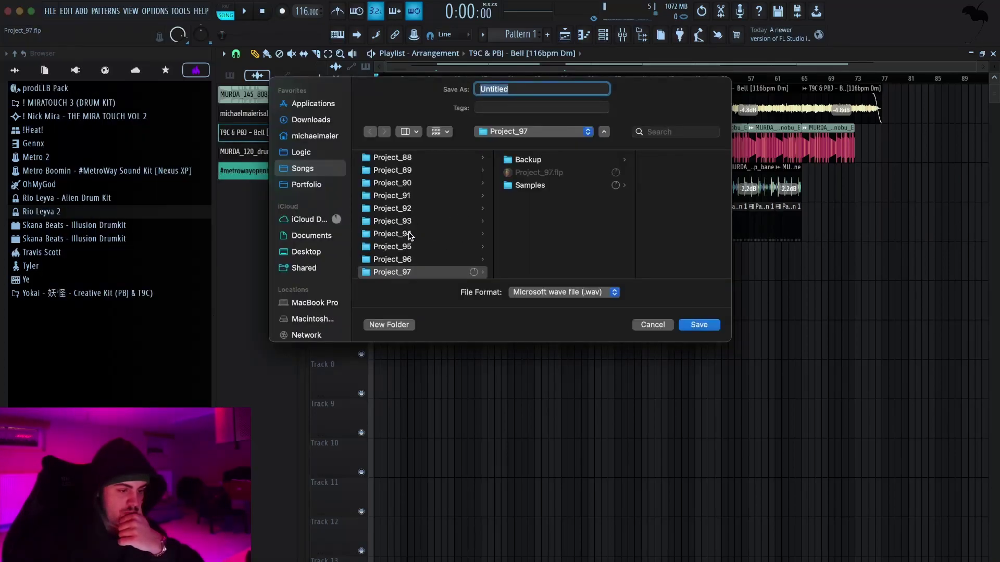
click(408, 260)
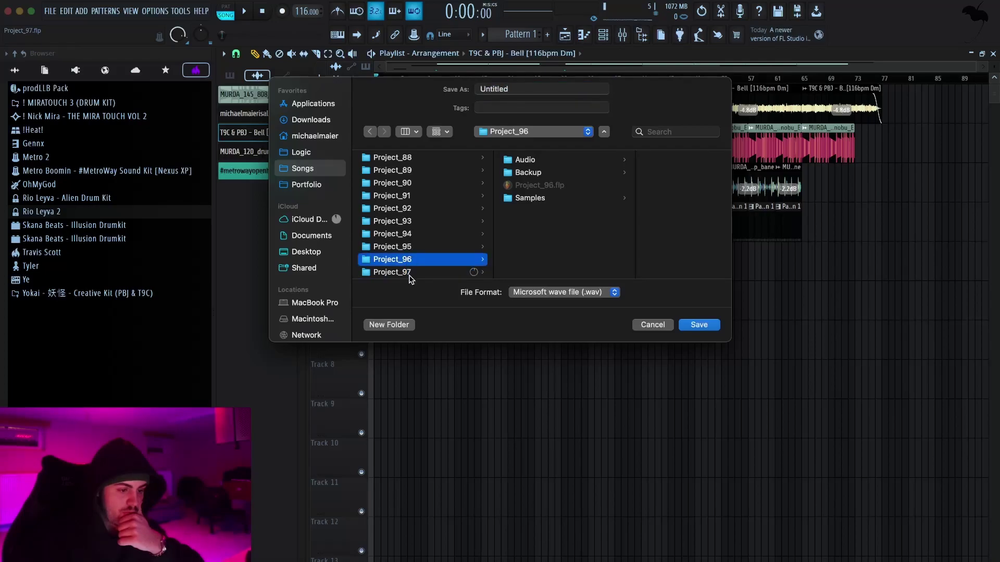
click(409, 276)
click(315, 185)
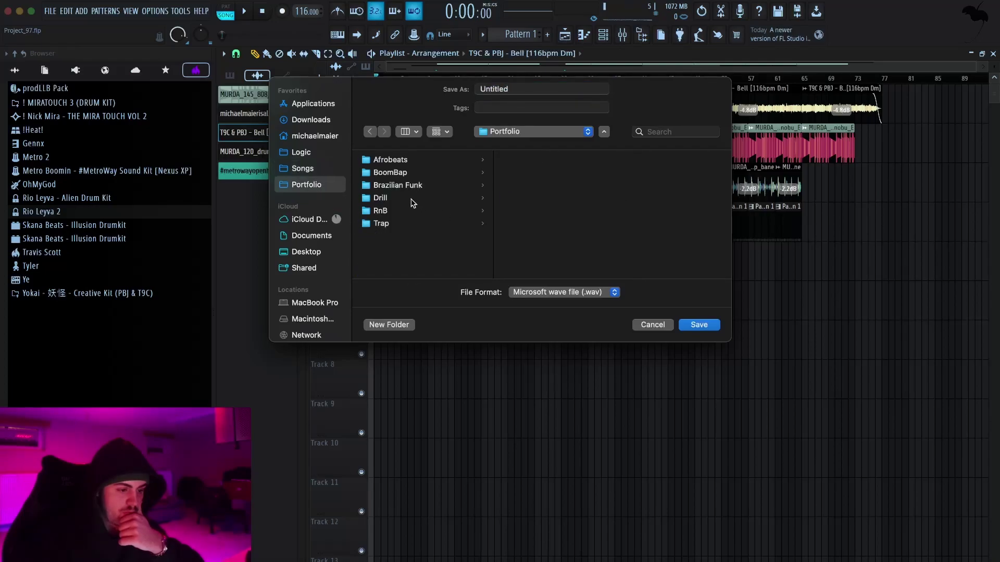
click(386, 224)
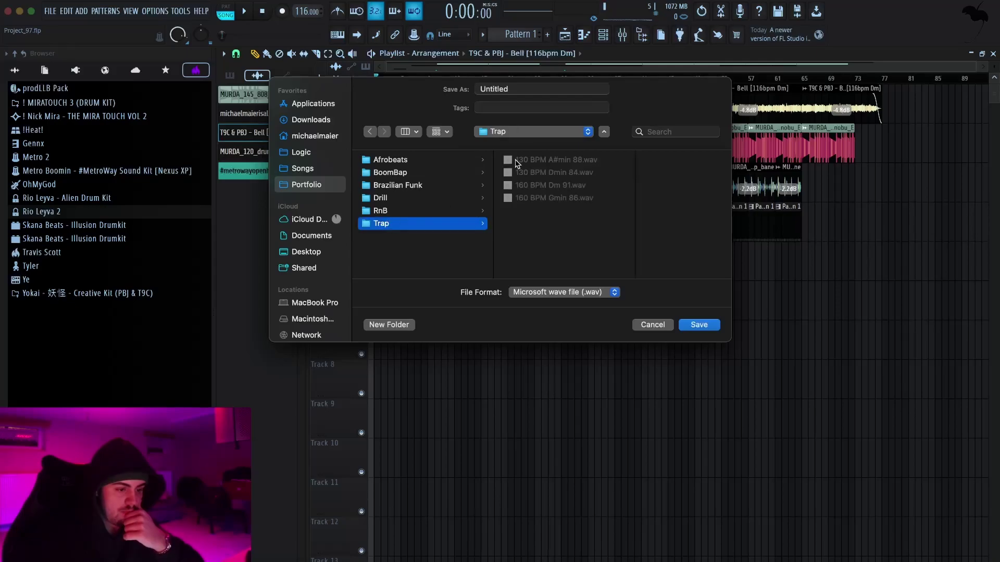
- Name the export 116 BPM Dmin 97 and render the full song as a 32Bit float stereo WAV
click(522, 89)
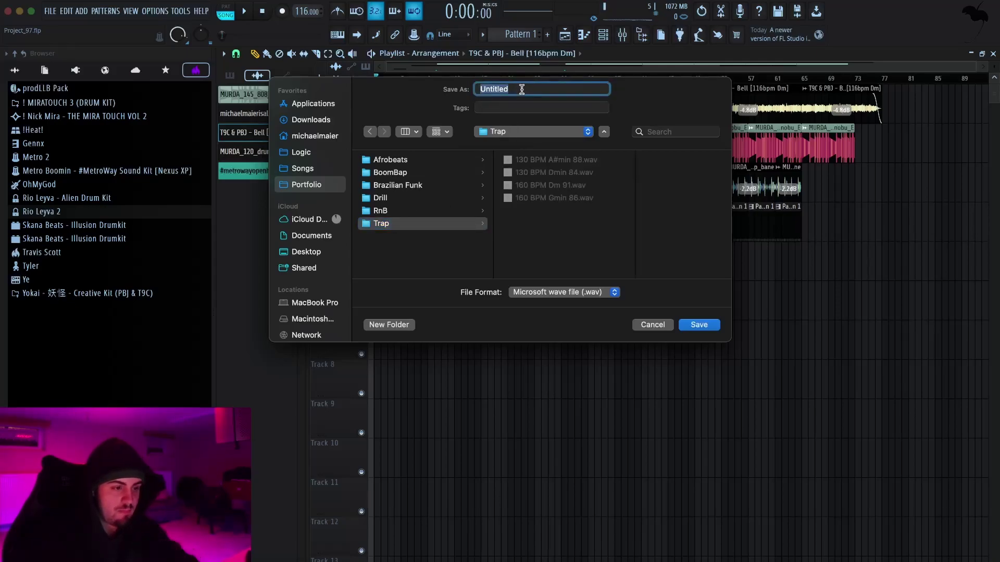
text(116 BPM Dmin 97)
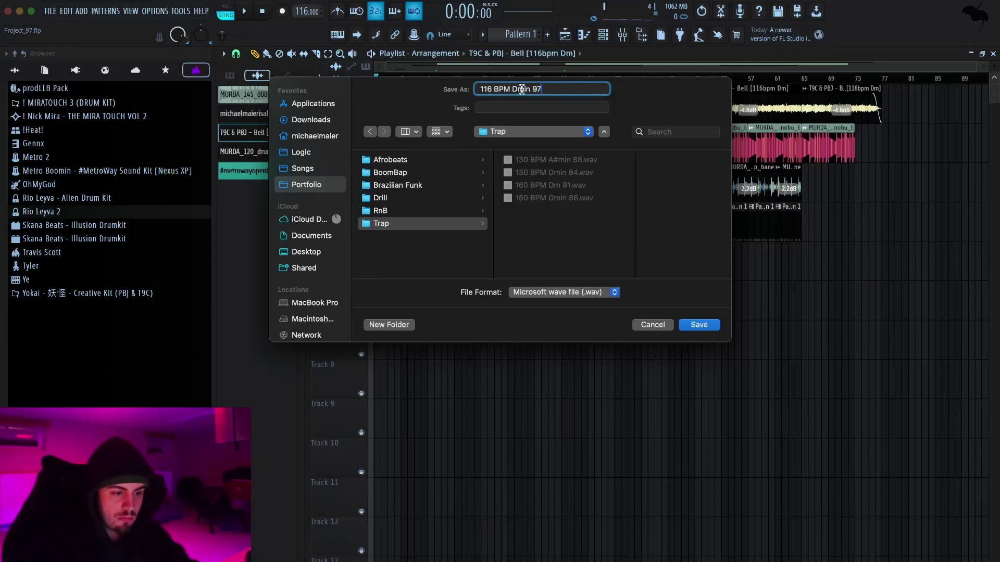
key(Return)
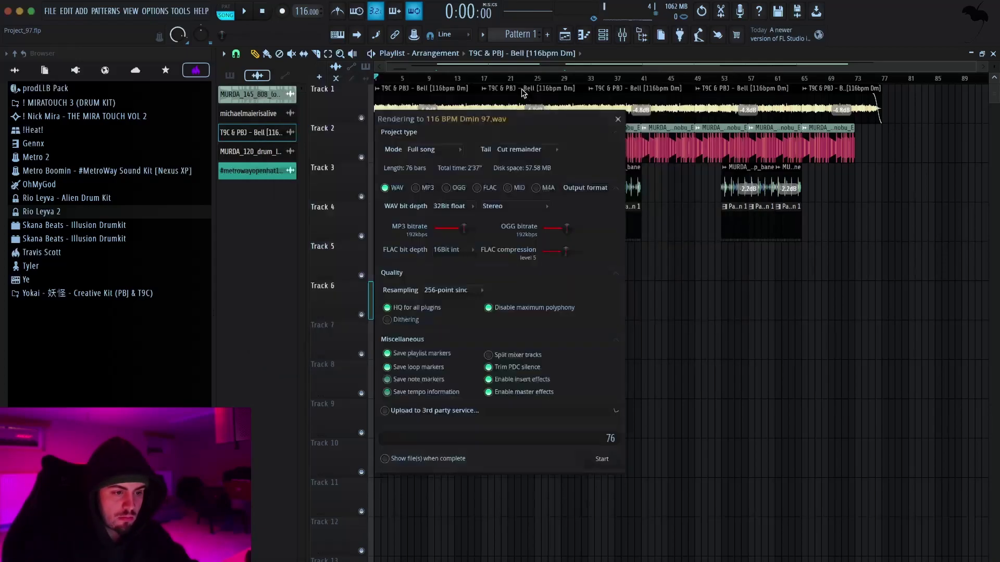
click(601, 448)
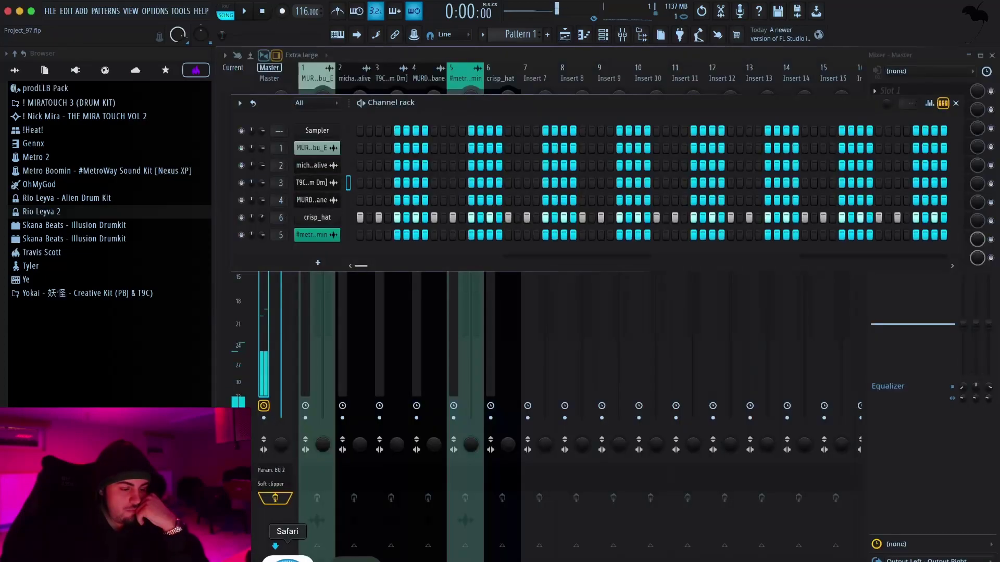
click(279, 549)
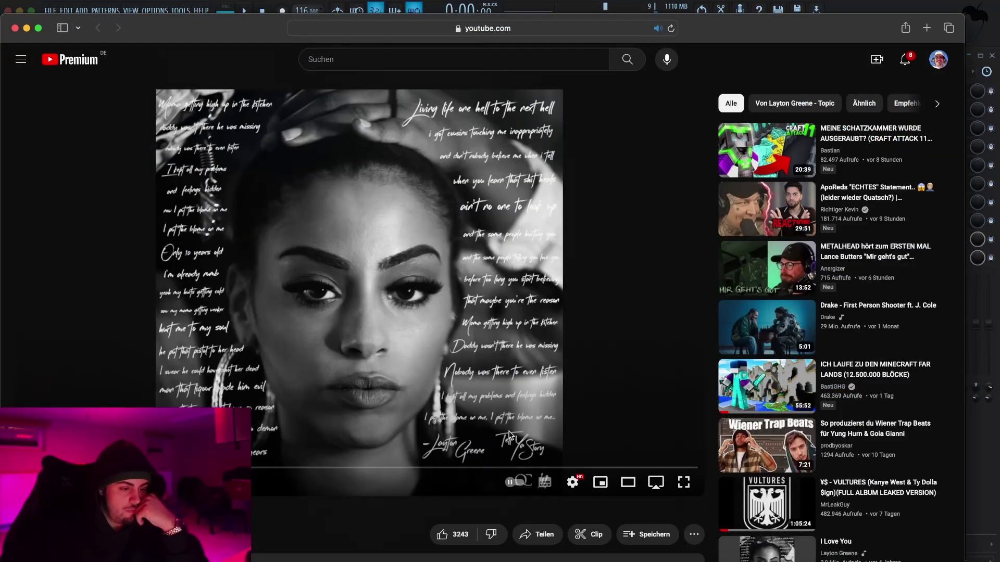
click(410, 552)
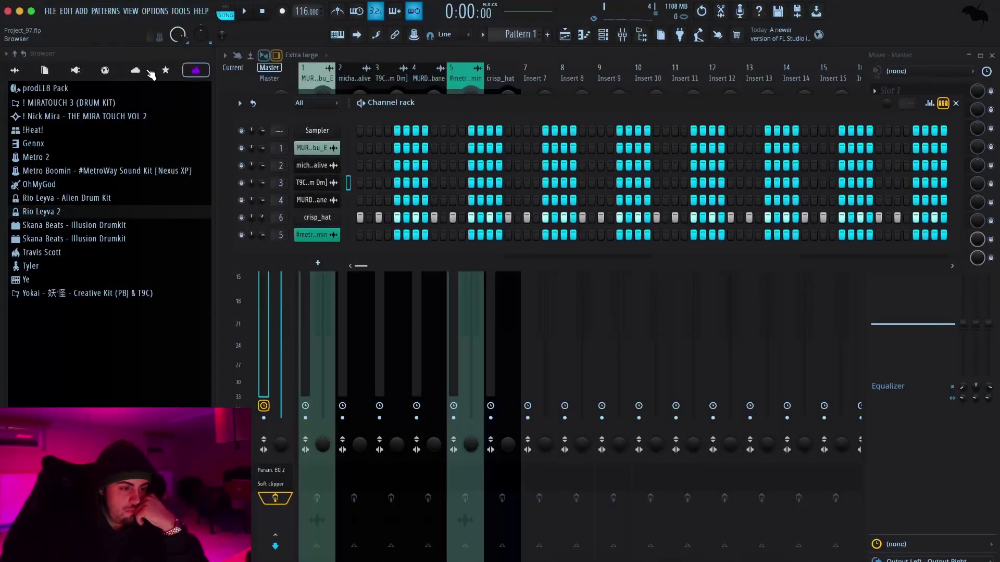
- Create a new project from the Clipper Empty template and close the channel rack and mixer to leave the empty playlist
click(50, 11)
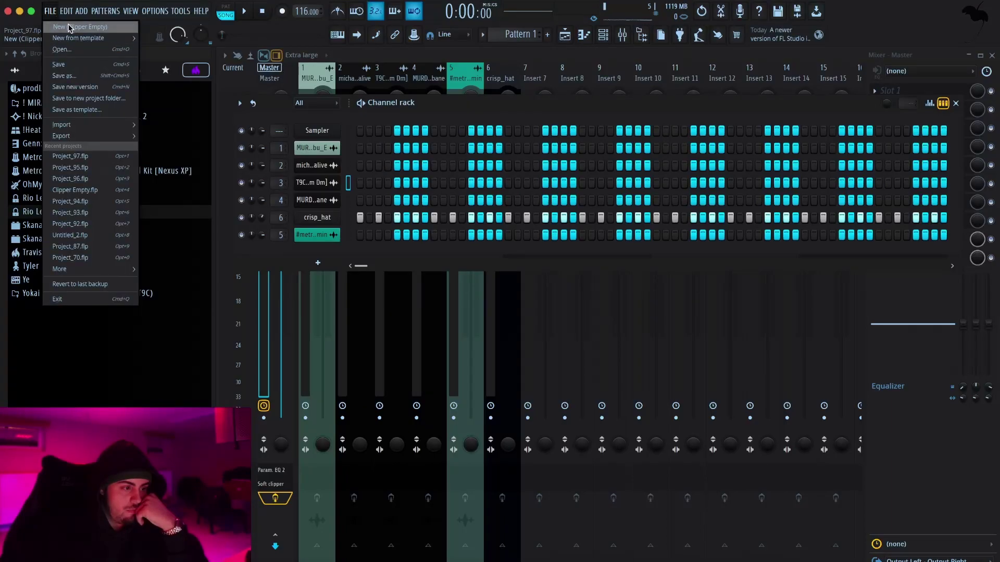
click(69, 27)
click(955, 103)
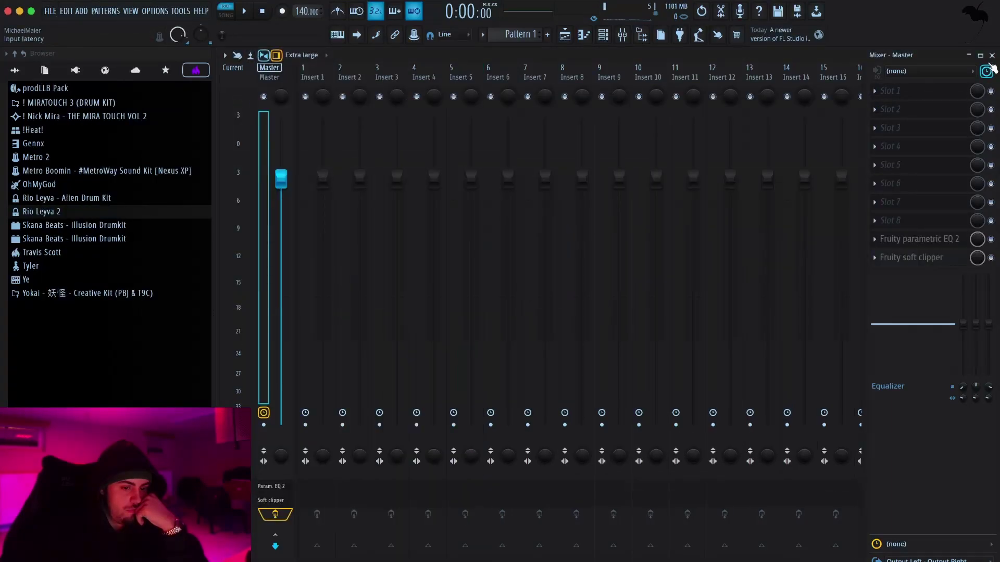
click(991, 55)
click(642, 93)
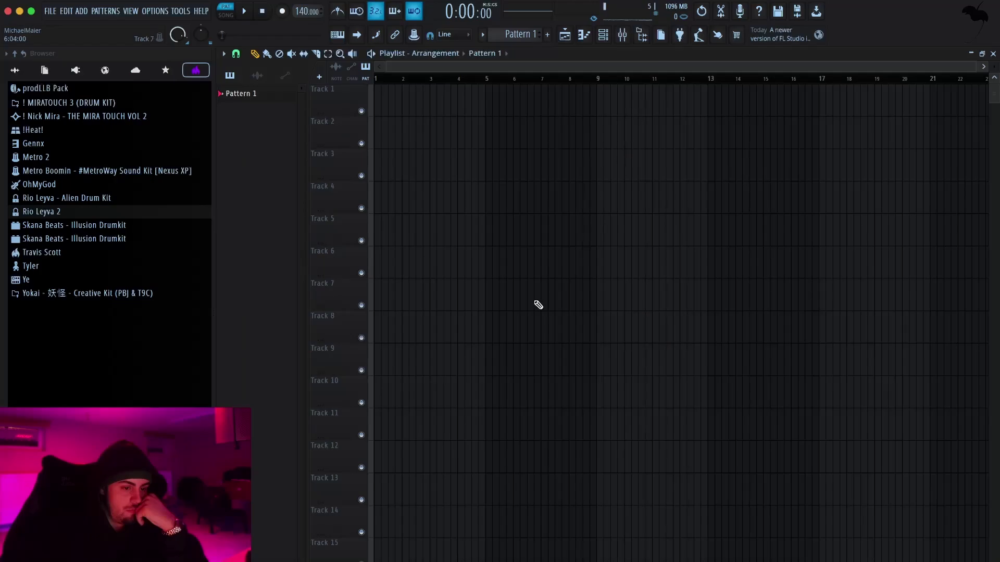
click(298, 560)
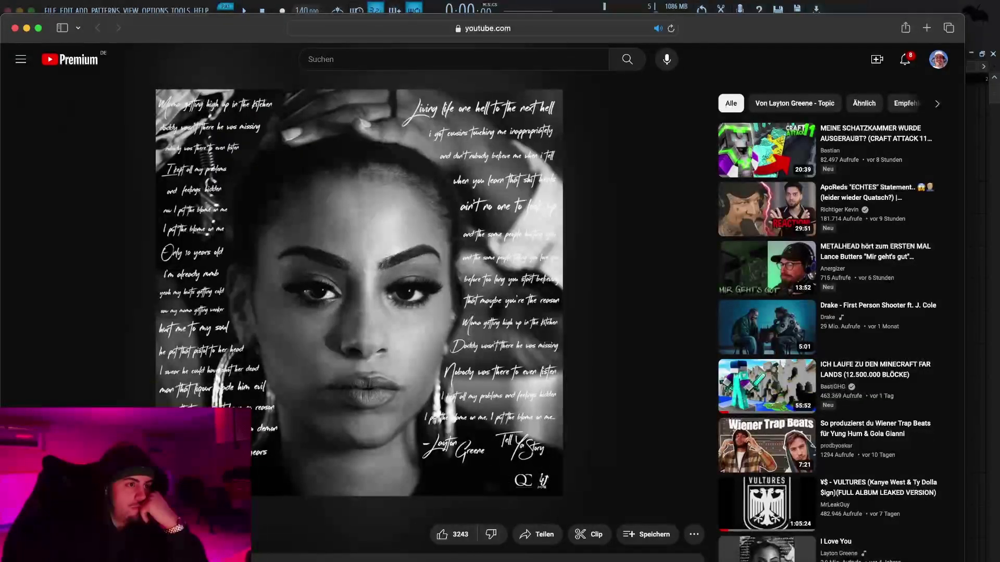
click(540, 561)
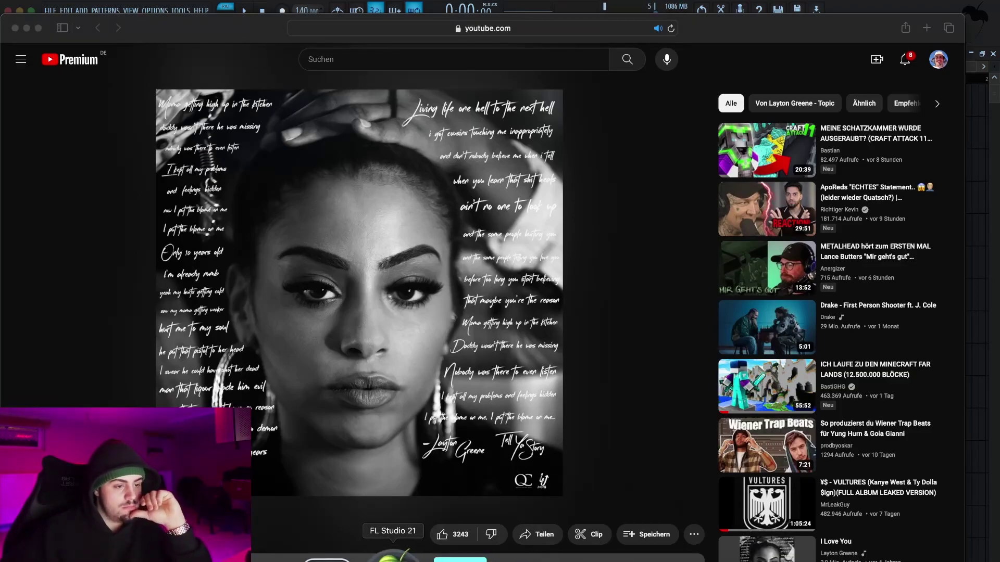
click(723, 50)
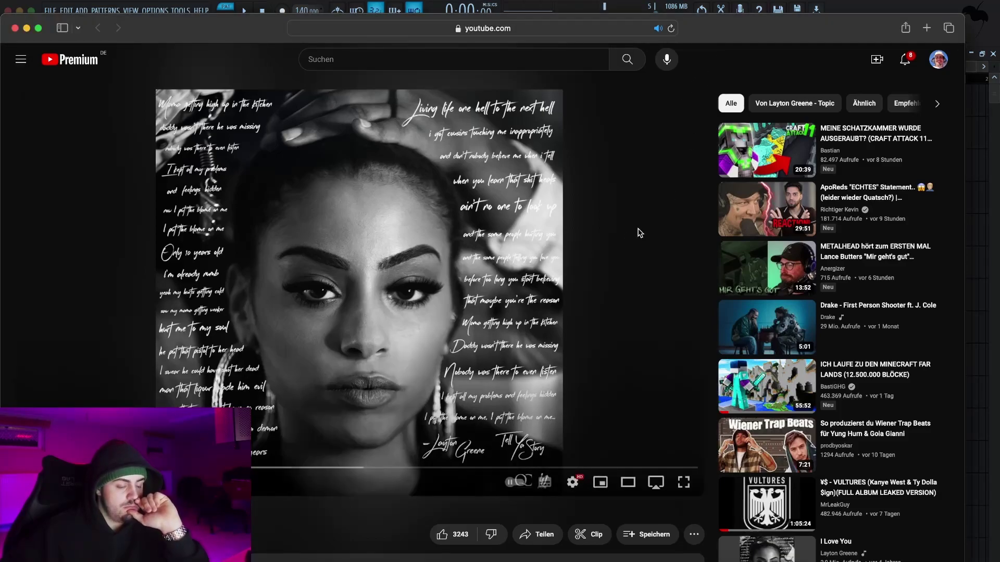
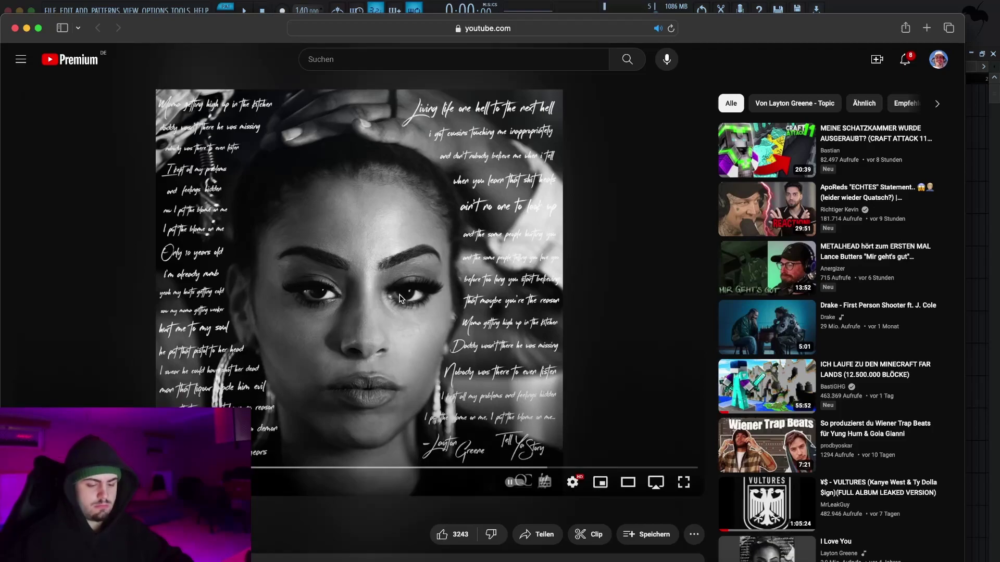
- Switch to Splice and search its samples for "giturre"
click(629, 558)
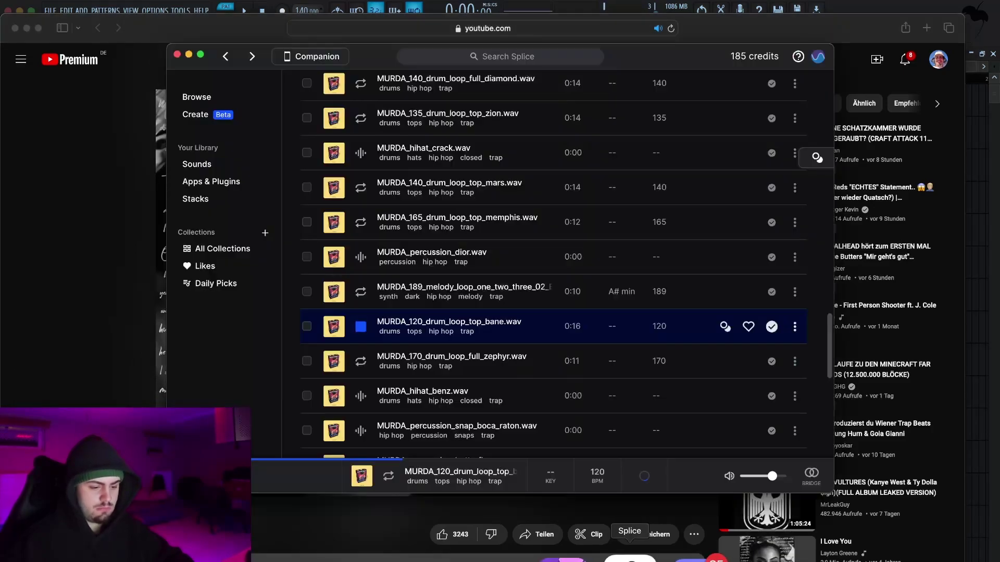
click(486, 57)
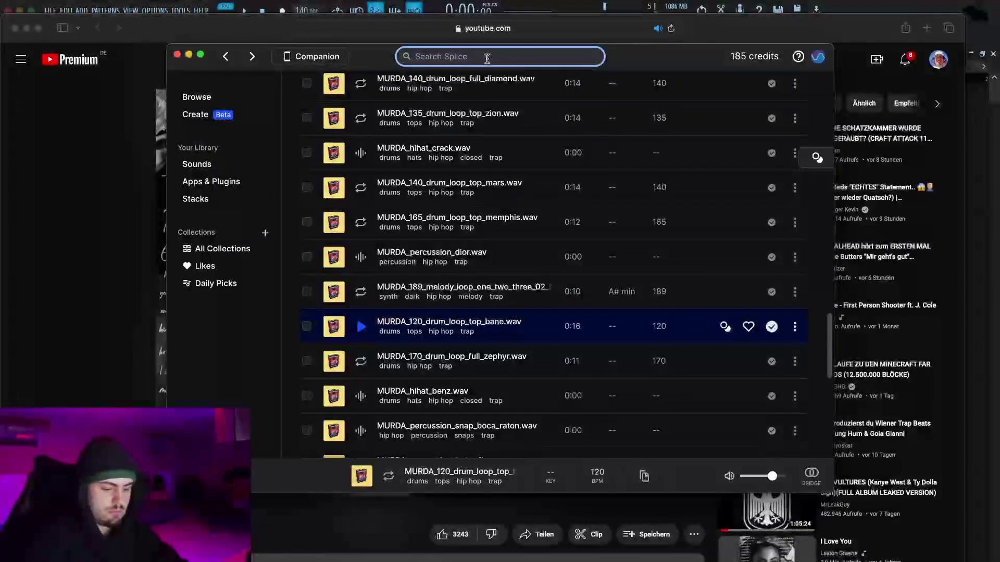
text(gitu)
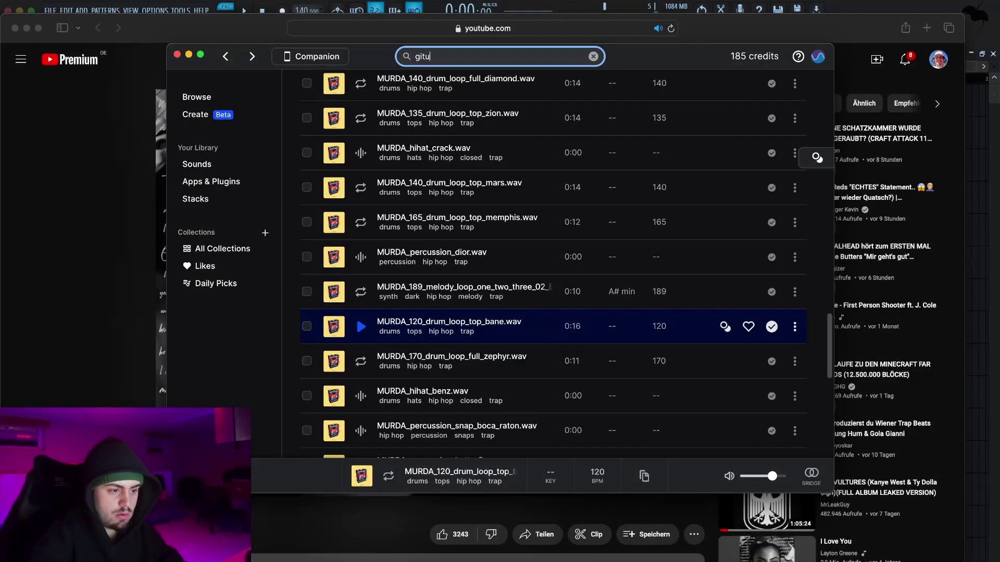
text(rre)
key(Return)
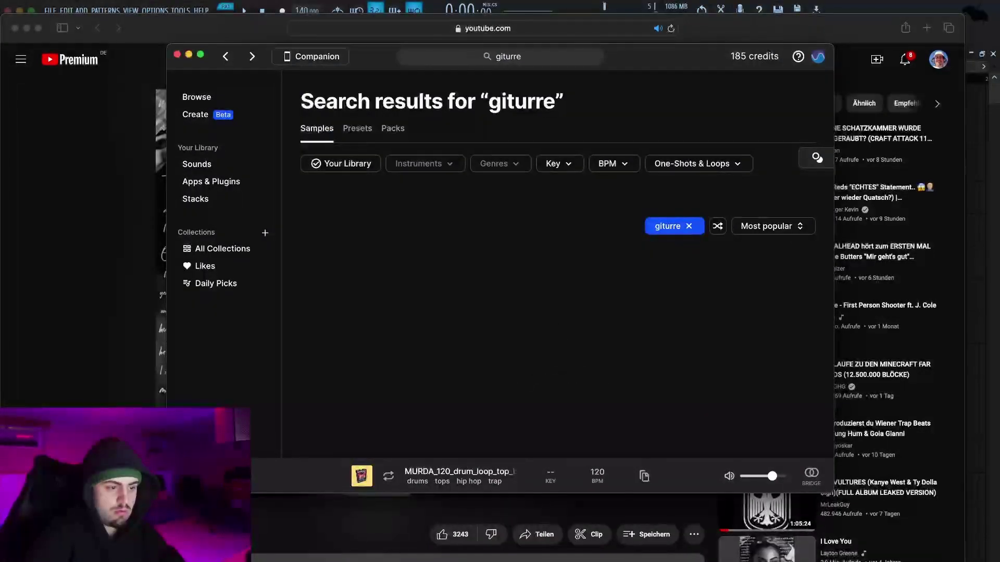
- Replace the Splice search term with "guitarre" and run the sample search again
click(569, 51)
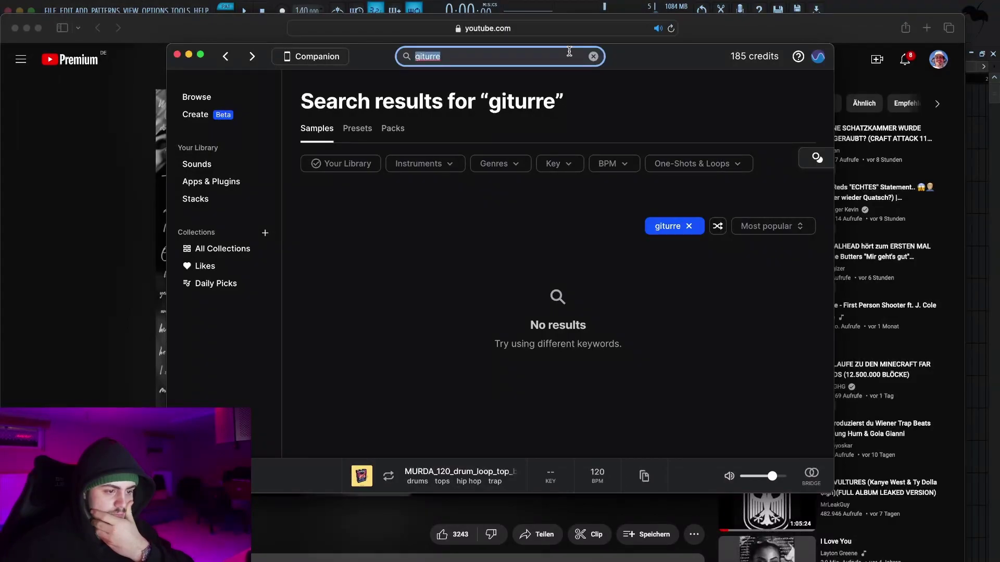
text(g)
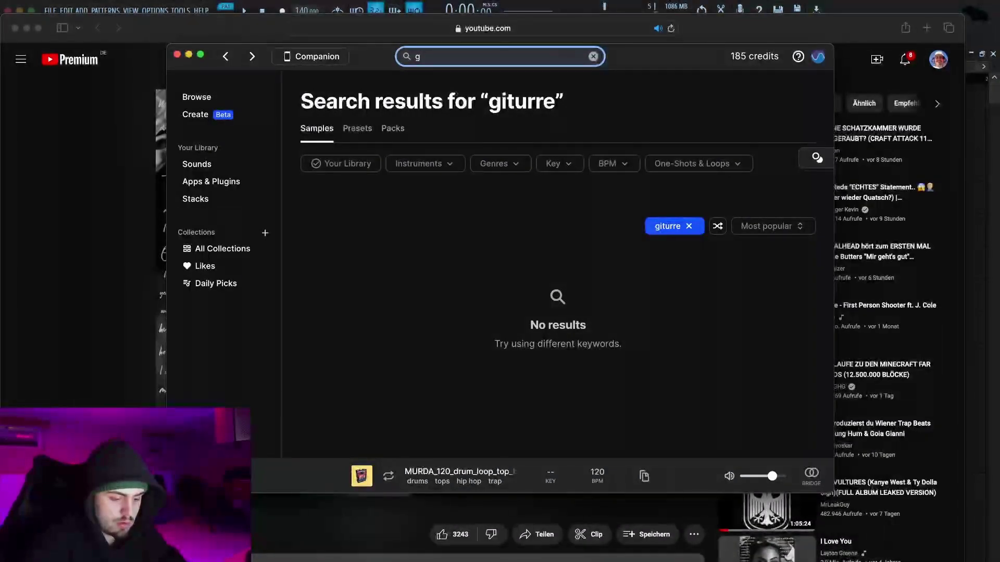
text(uitarre)
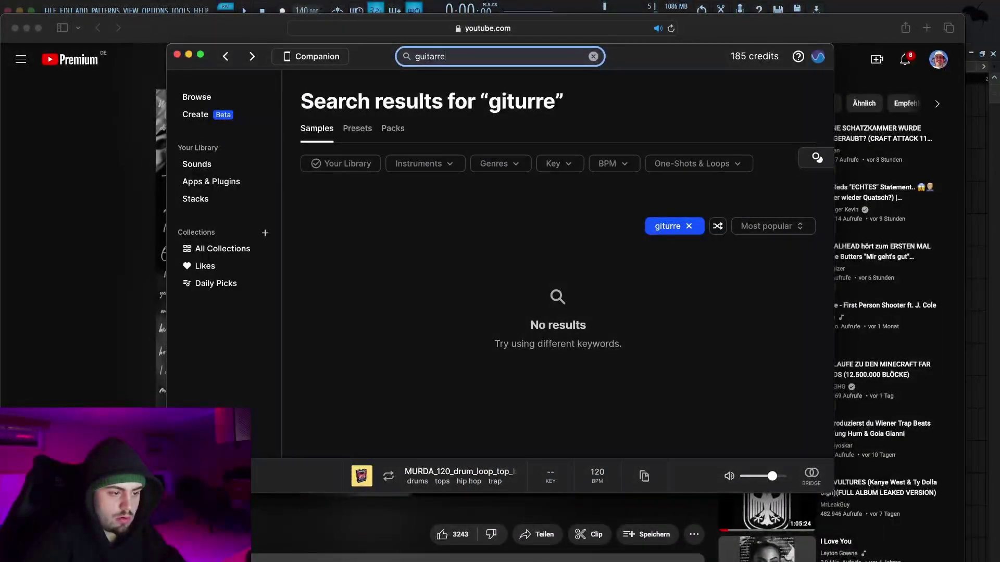
key(Return)
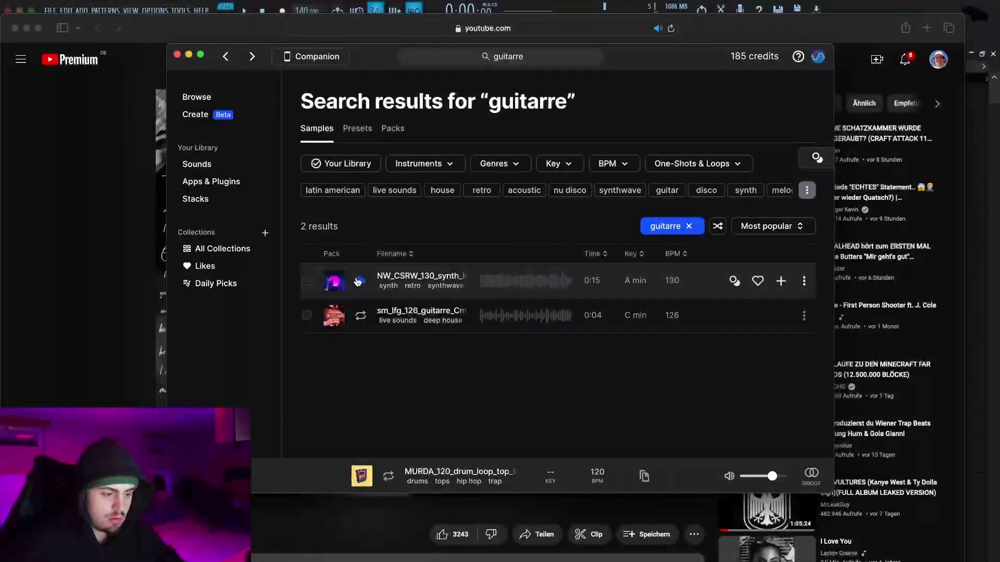
- Browse the Splice instrument categories to the Clean guitar samples, minimizing the YouTube browser window behind it
click(229, 99)
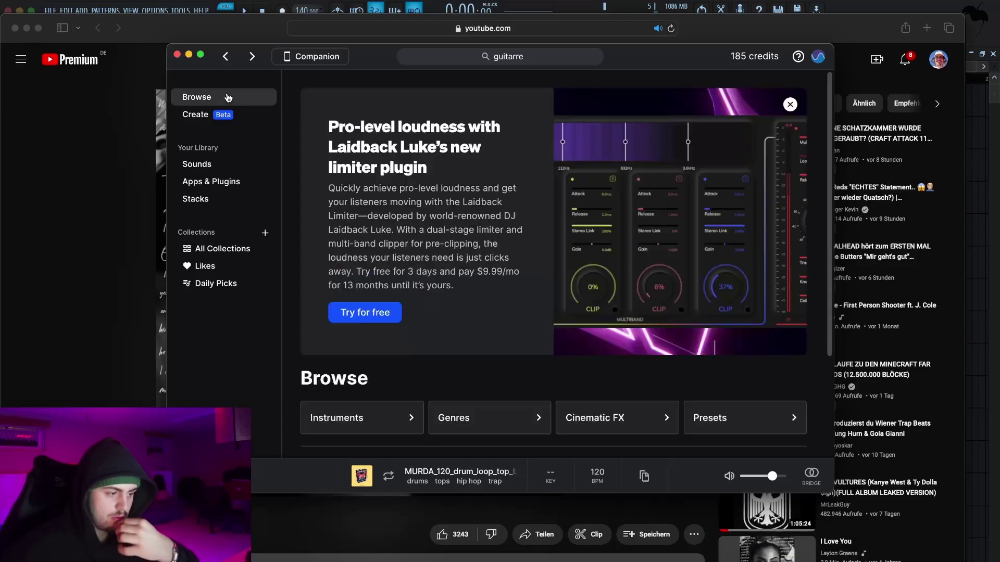
click(408, 428)
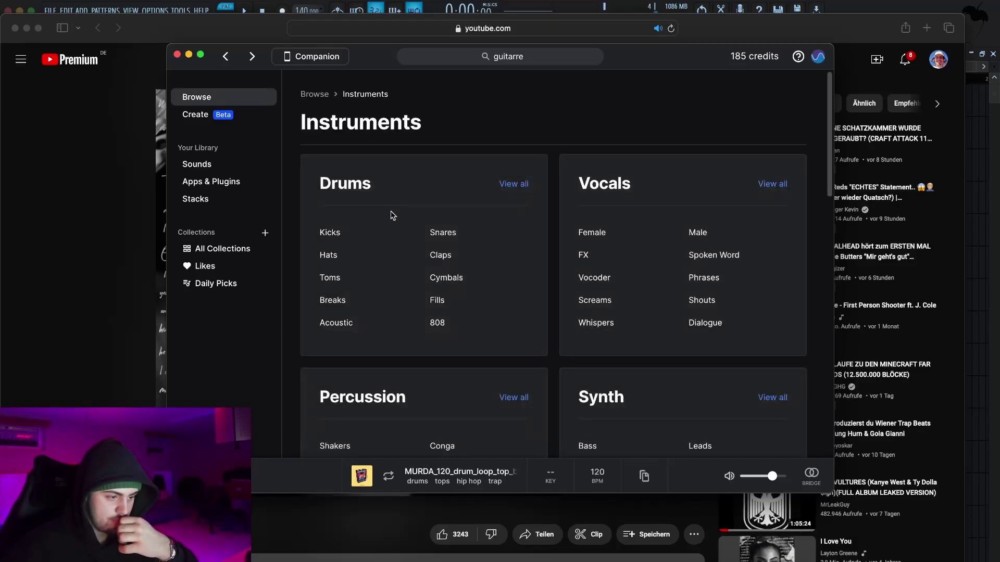
scroll(461, 301, down, 5)
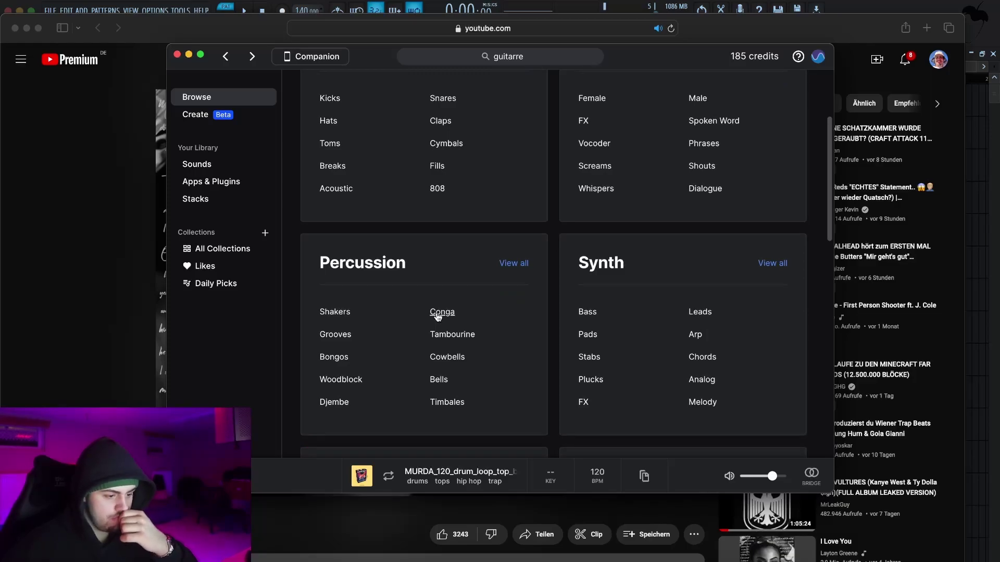
scroll(437, 315, down, 5)
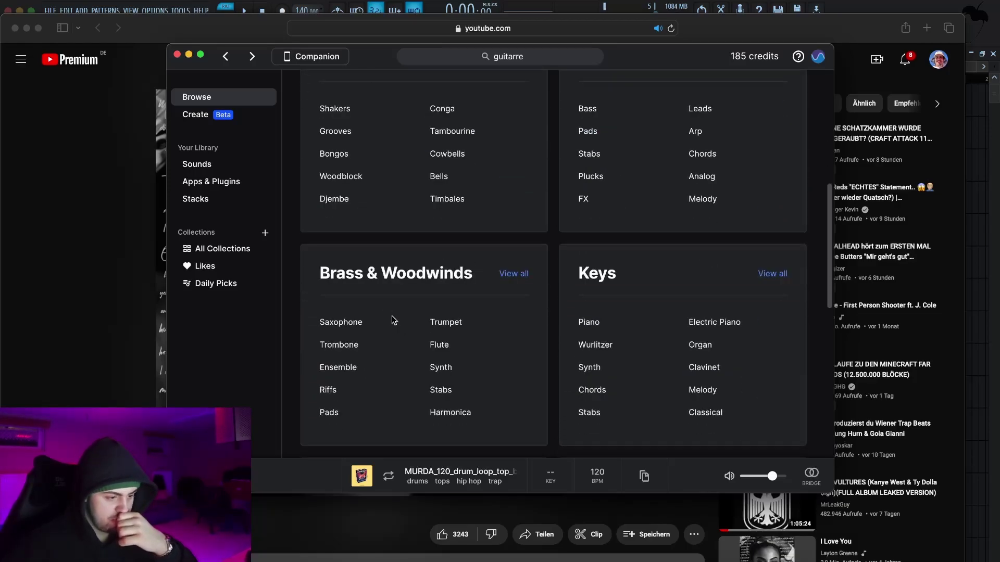
click(139, 285)
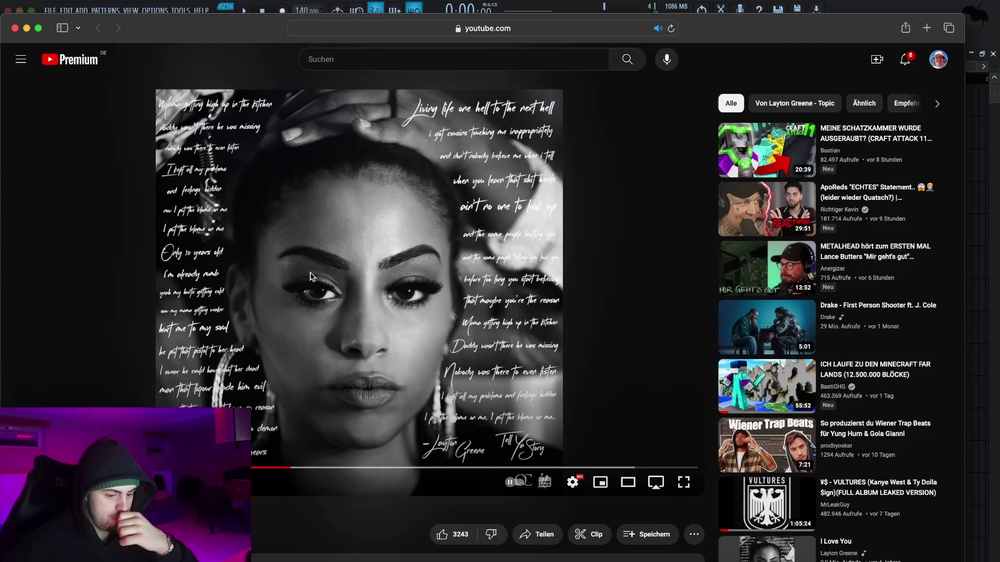
click(27, 27)
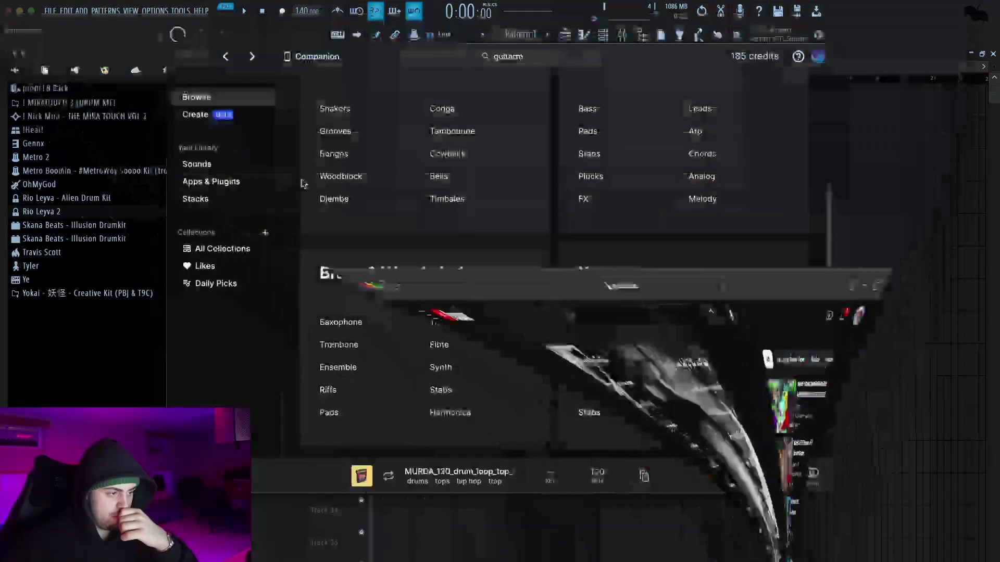
scroll(476, 359, down, 5)
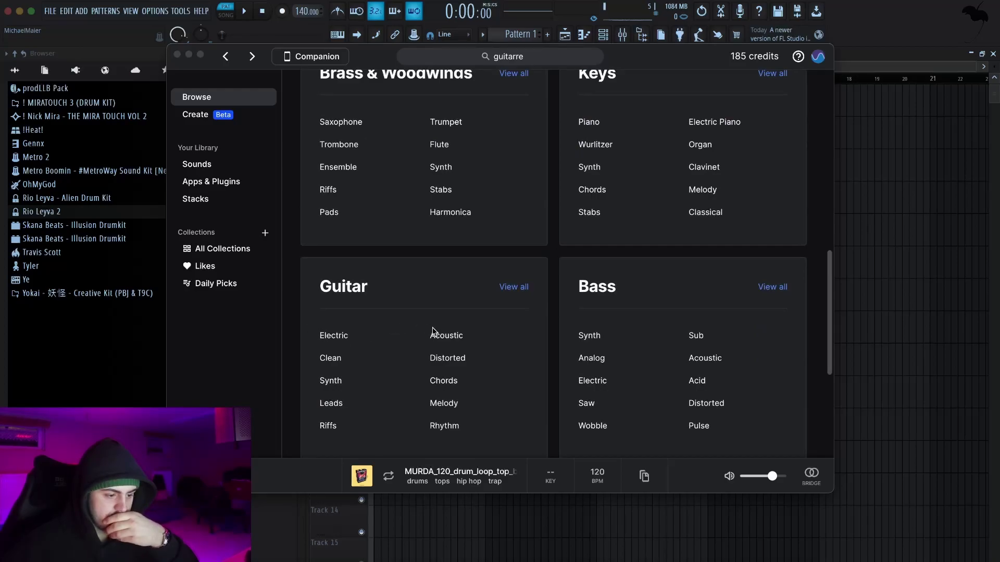
click(335, 358)
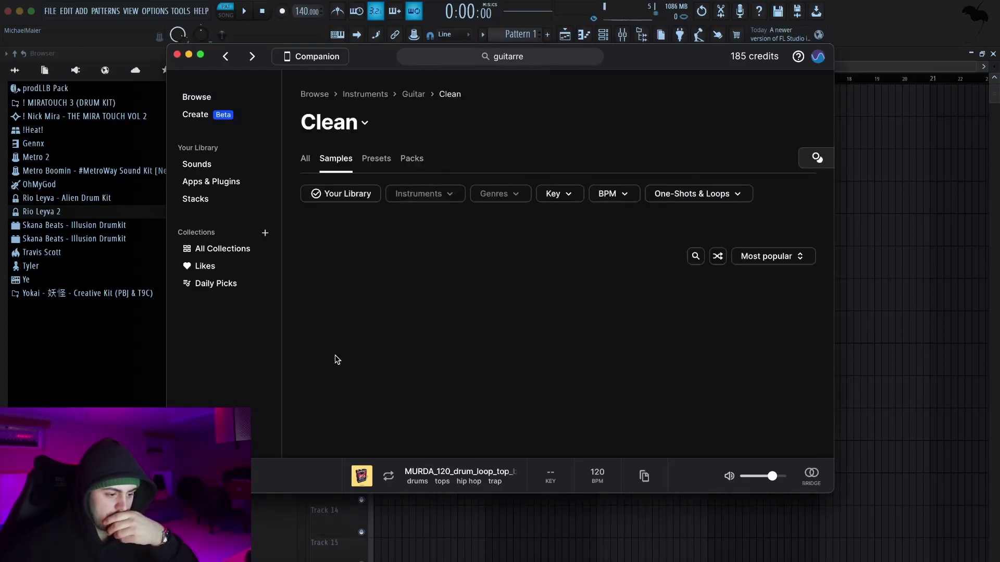
- Preview the first three Clean guitar samples and add the SC_NG_70 guitar nylon ensemble arrangement to the library
click(359, 311)
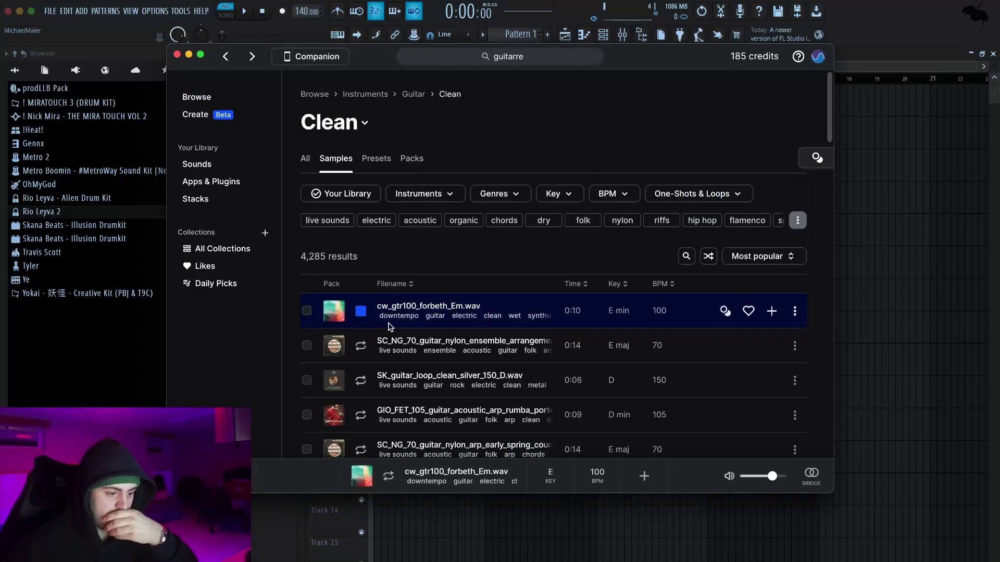
click(360, 345)
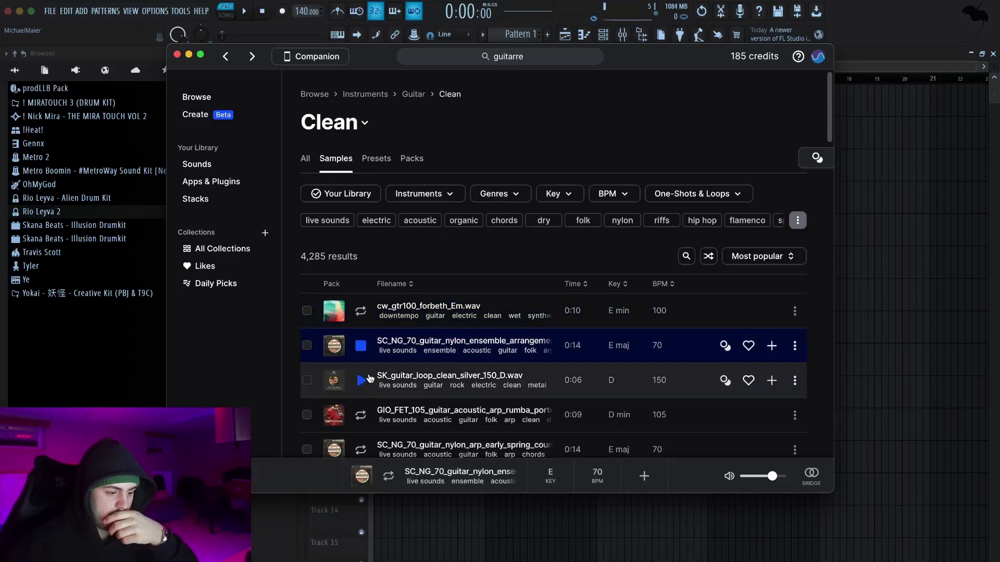
click(363, 379)
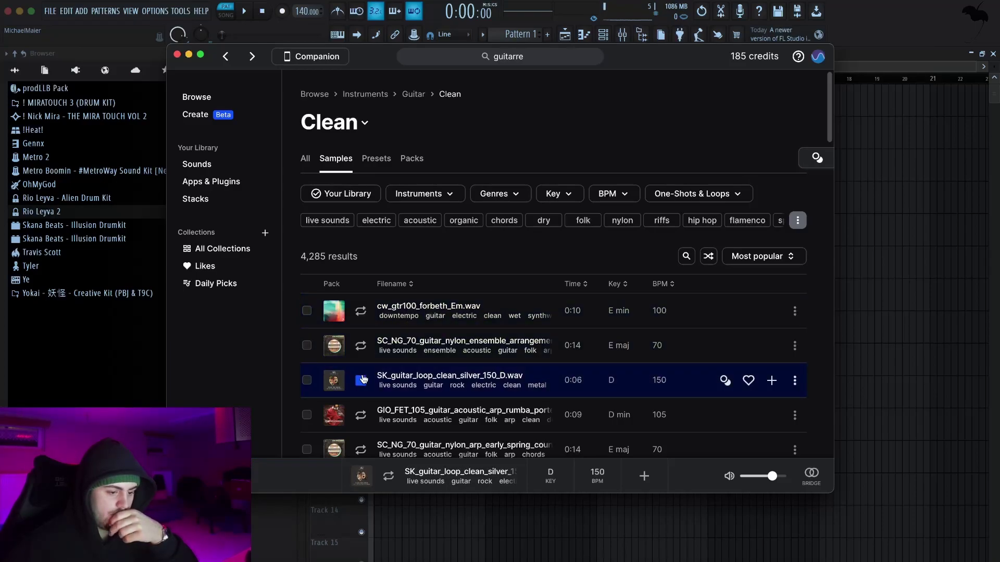
click(771, 345)
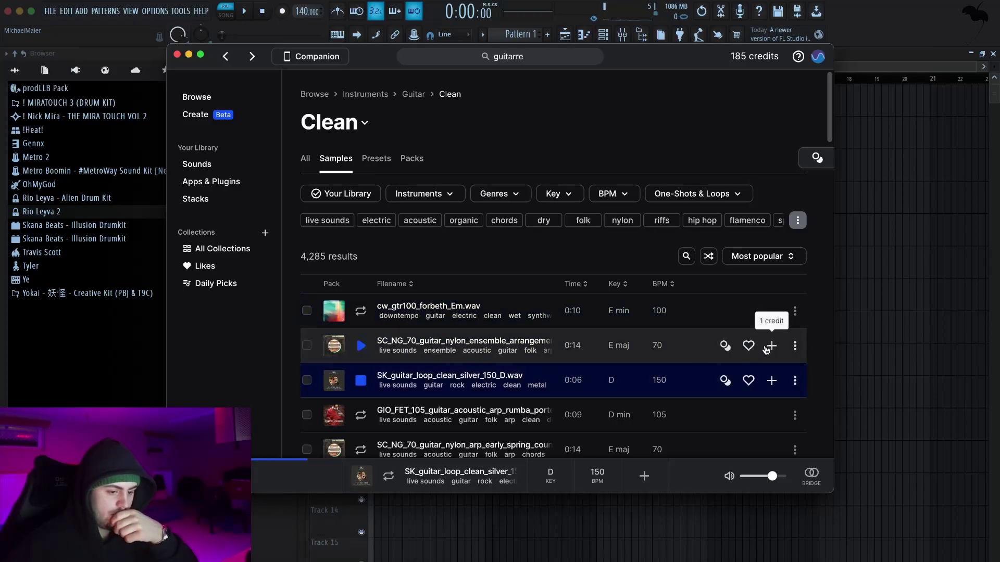
- Preview the GIO_FET_105 acoustic rumba and SC_NG_70 nylon arp samples, and add the GIO_FET_105 sample to the library
click(360, 415)
scroll(383, 362, down, 1)
scroll(383, 362, down, 2)
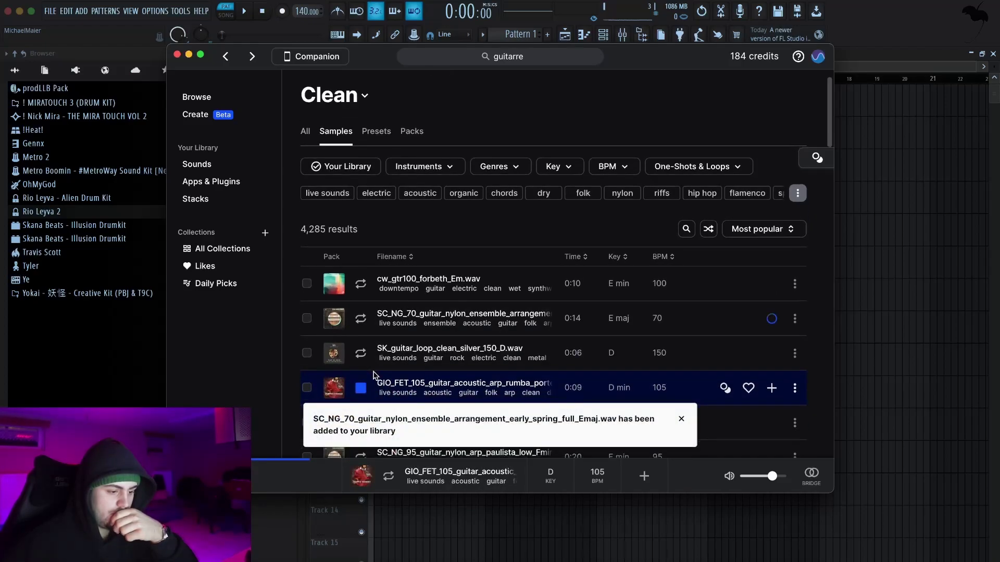
click(364, 356)
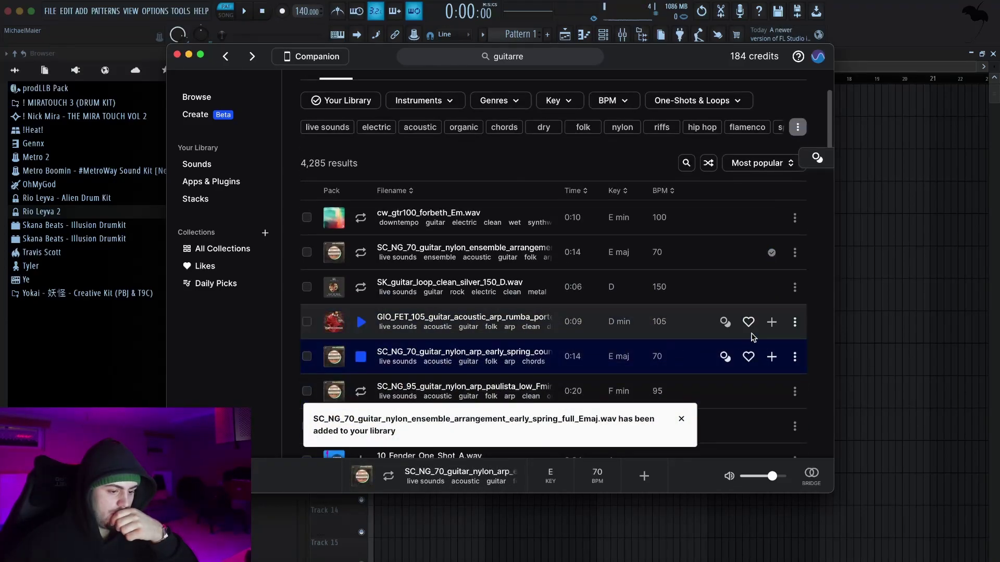
click(772, 322)
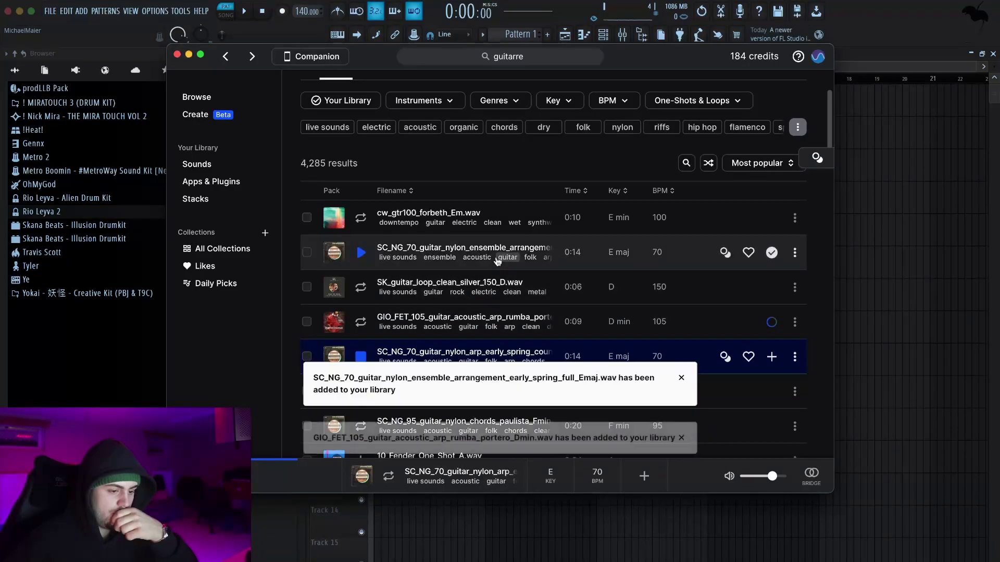
- Place the SC_NG_70 guitar nylon ensemble sample from Splice on Track 1 at bar 1 of the FL Studio playlist
drag(497, 254, 378, 99)
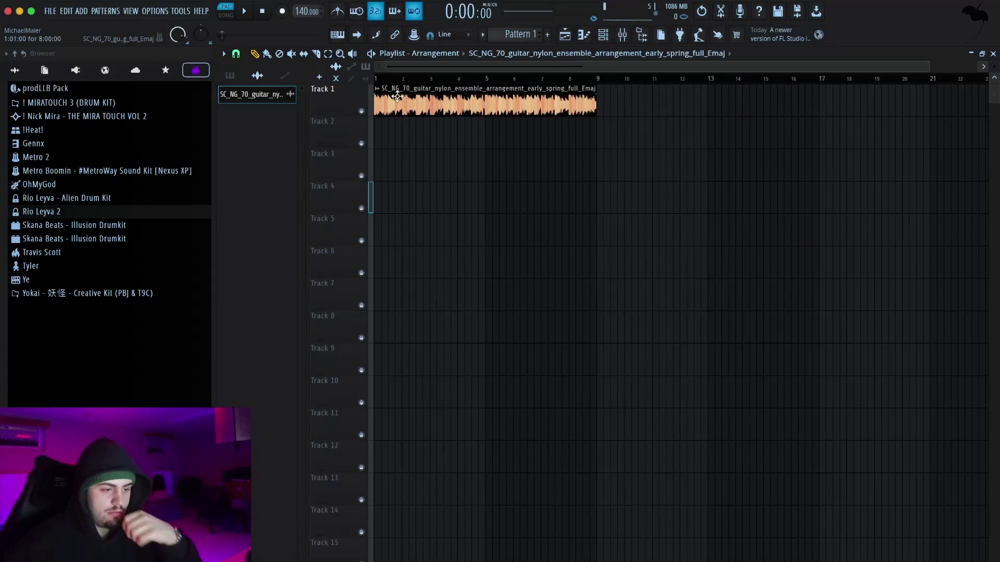
click(615, 557)
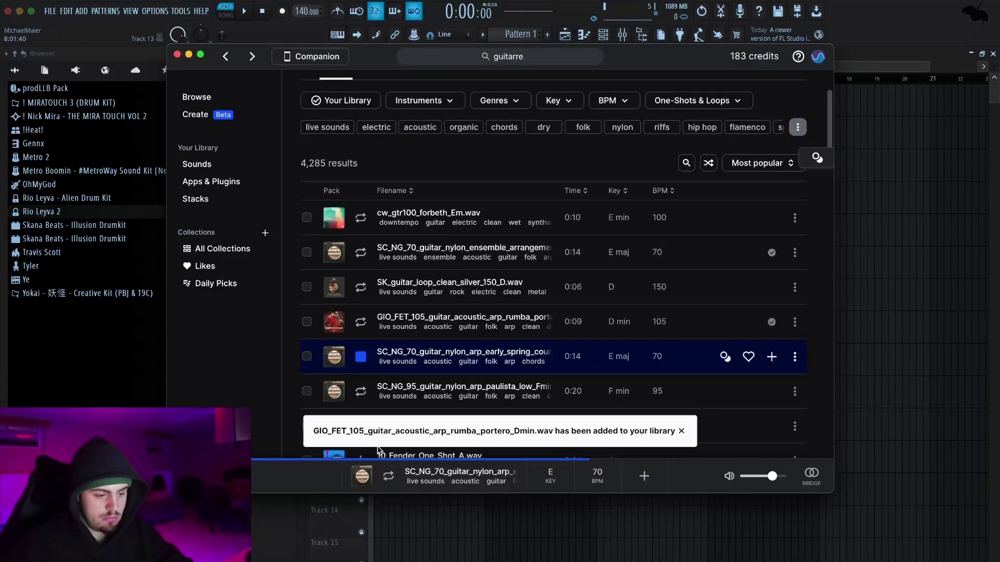
click(252, 527)
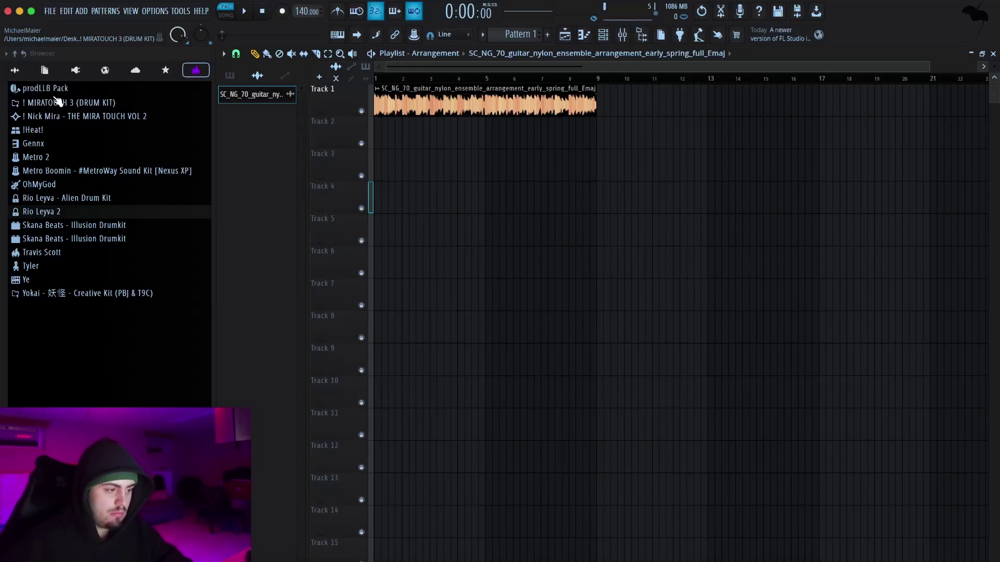
- Preview #MetroWay8084 - Spinz from the 808 folder of the !Heat! kit and add it to the channel rack
click(44, 143)
click(45, 145)
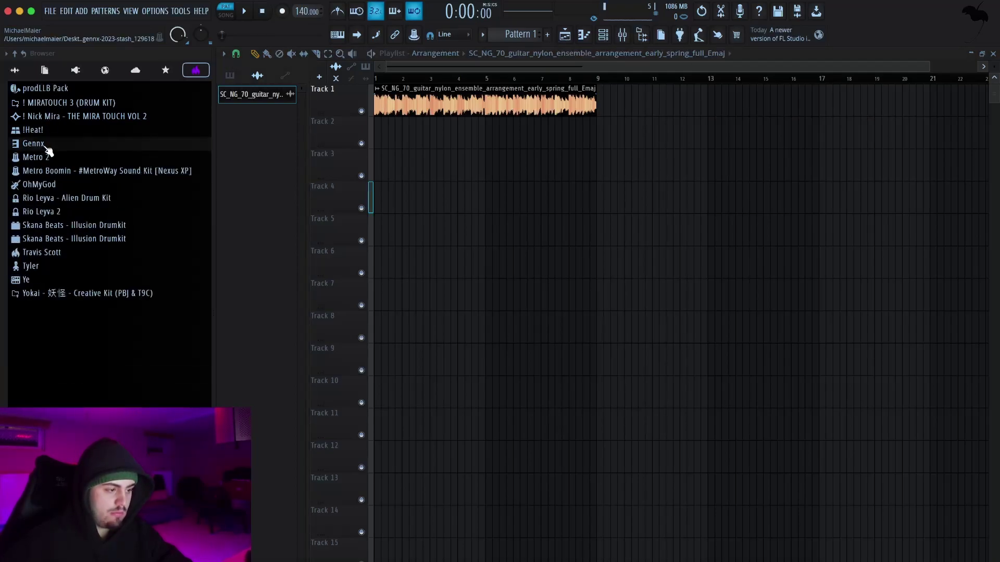
click(59, 135)
click(59, 146)
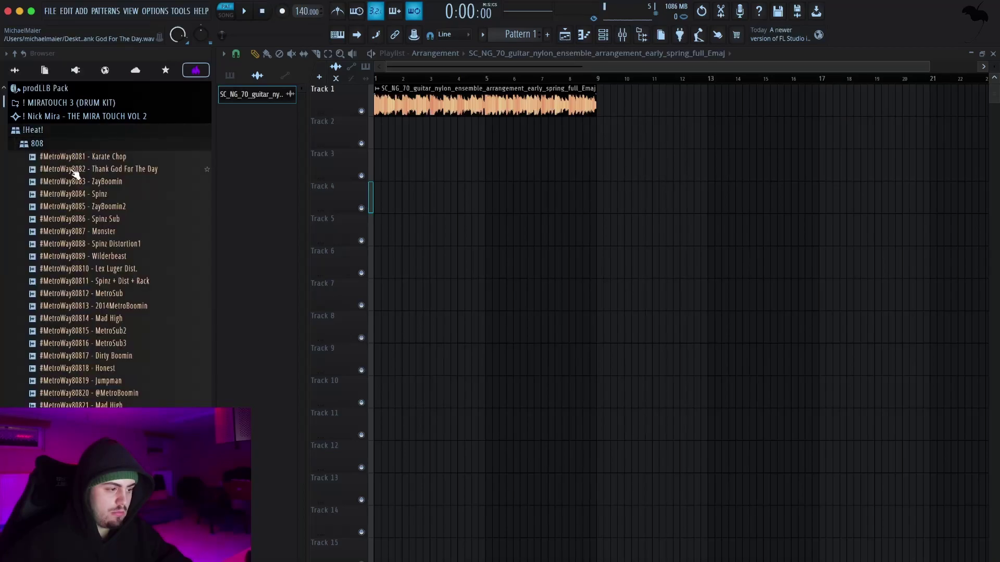
click(94, 193)
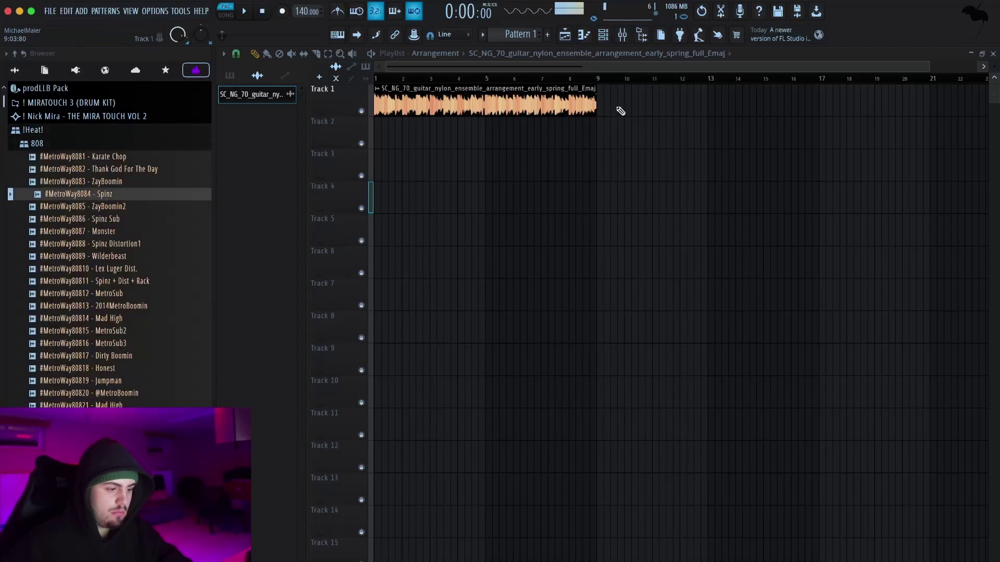
click(603, 35)
drag(136, 193, 333, 148)
- Raise the precomputed boost of the Spinz 808 in its sampler settings while auditioning the sound
click(315, 148)
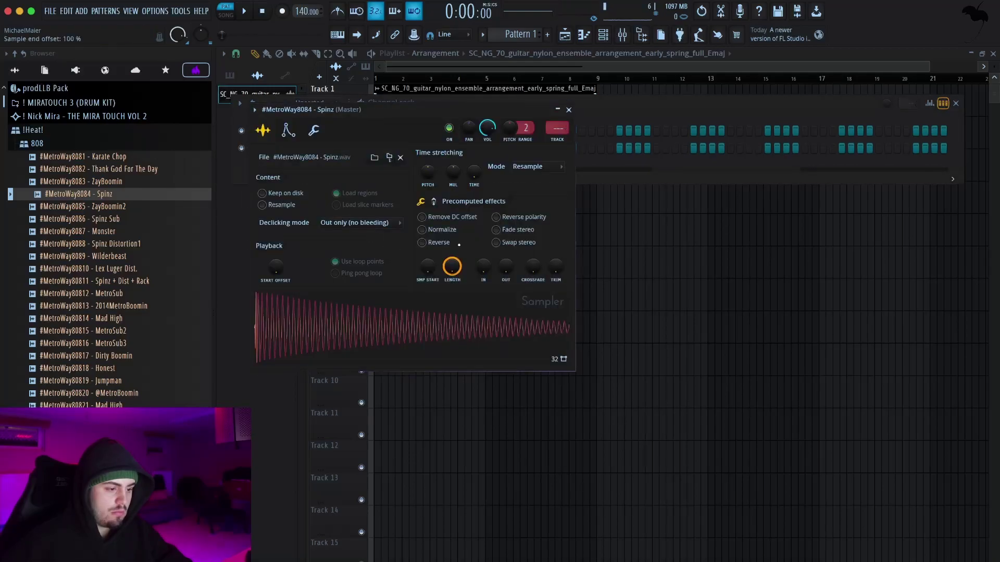
drag(428, 222, 428, 215)
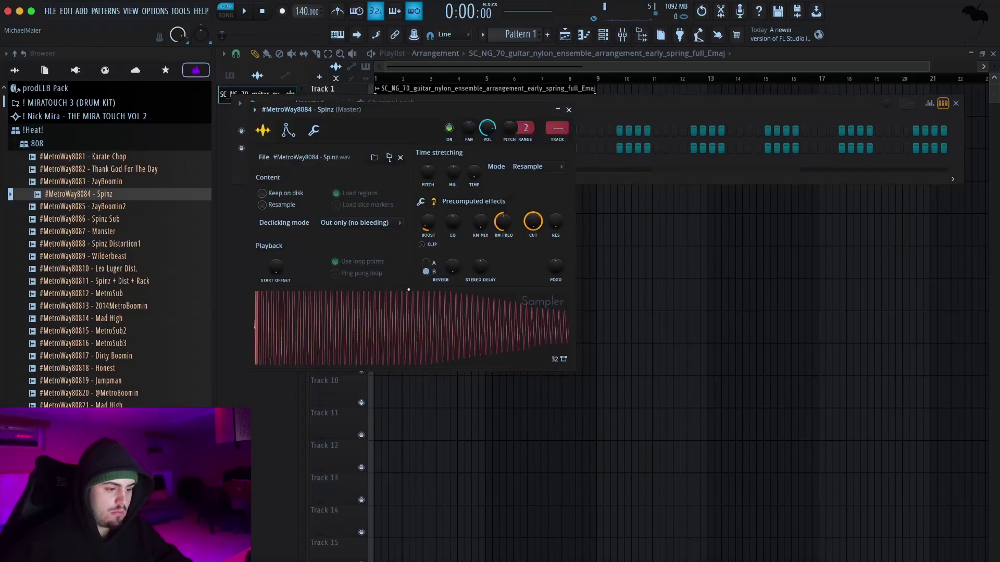
click(408, 311)
click(410, 307)
drag(428, 222, 428, 215)
click(410, 307)
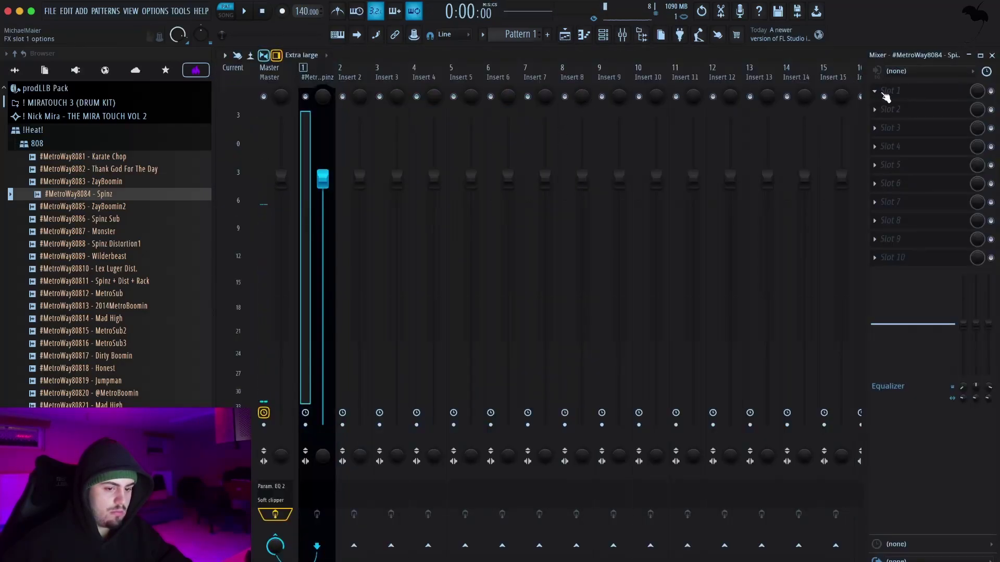
- Add Fruity parametric EQ 2 to the Spinz mixer track with the 20Hz + 18kHz cut preset, lowering its high cut into the bass range
key(F8)
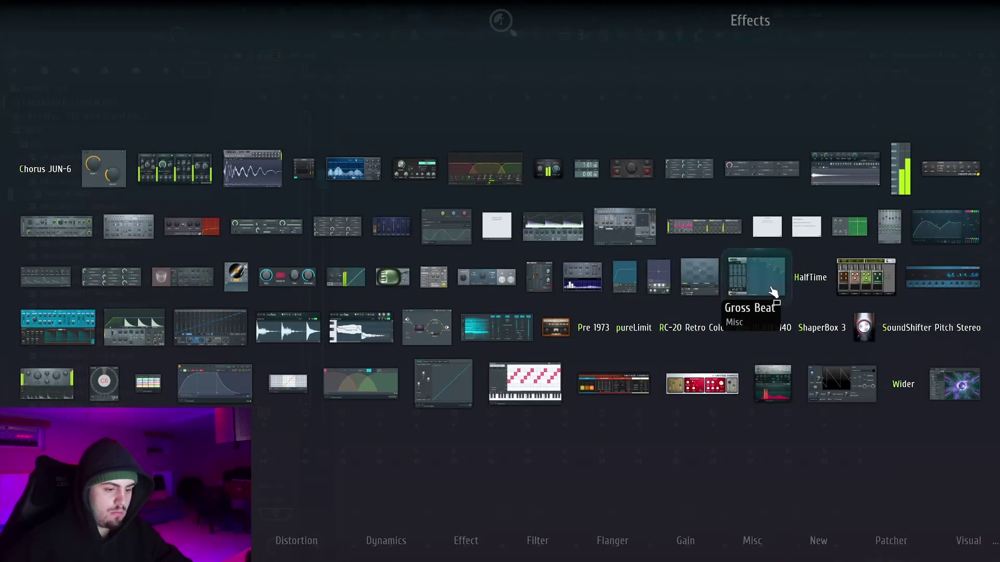
click(937, 229)
click(646, 140)
drag(560, 237, 361, 243)
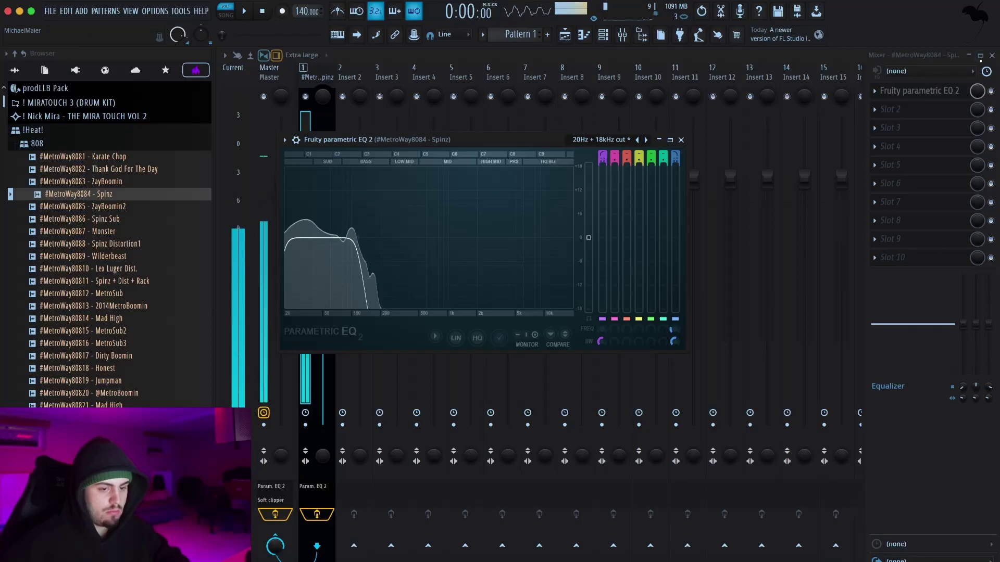
click(992, 56)
click(681, 140)
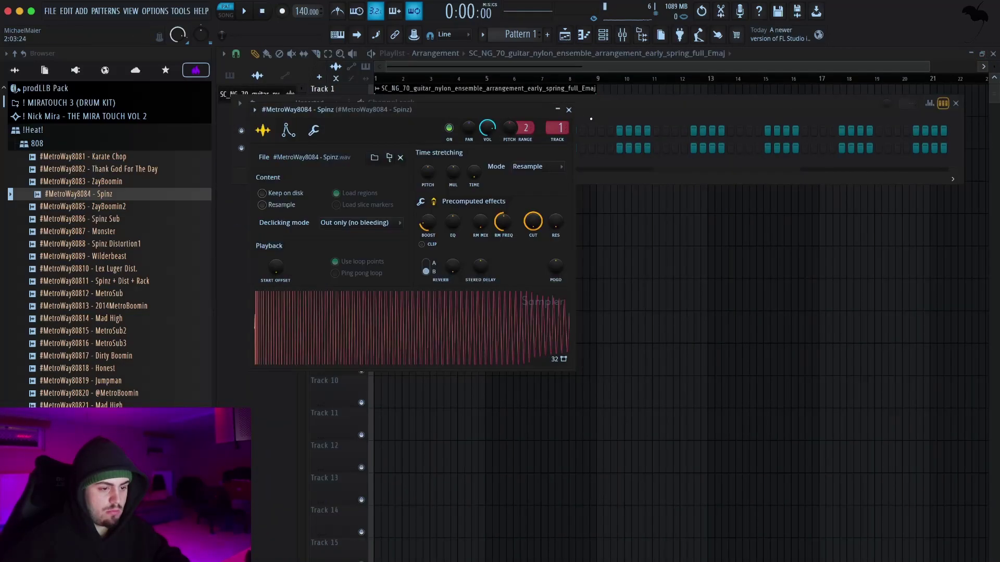
- Close the Spinz sampler settings and set the 808 channel to cut itself
click(568, 110)
right_click(313, 149)
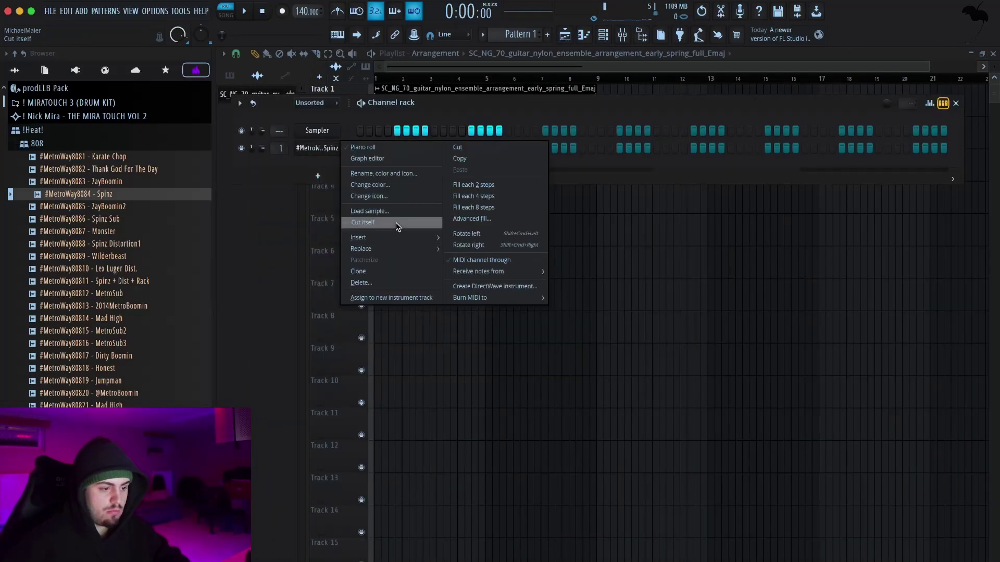
click(396, 226)
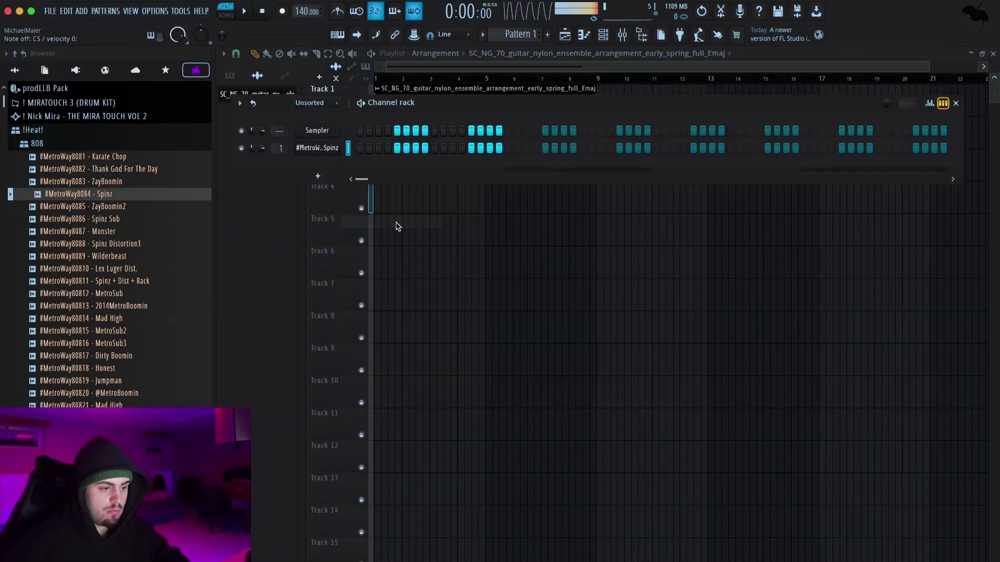
- Reduce the precomputed boost of the Spinz 808 and close its sampler settings
click(604, 35)
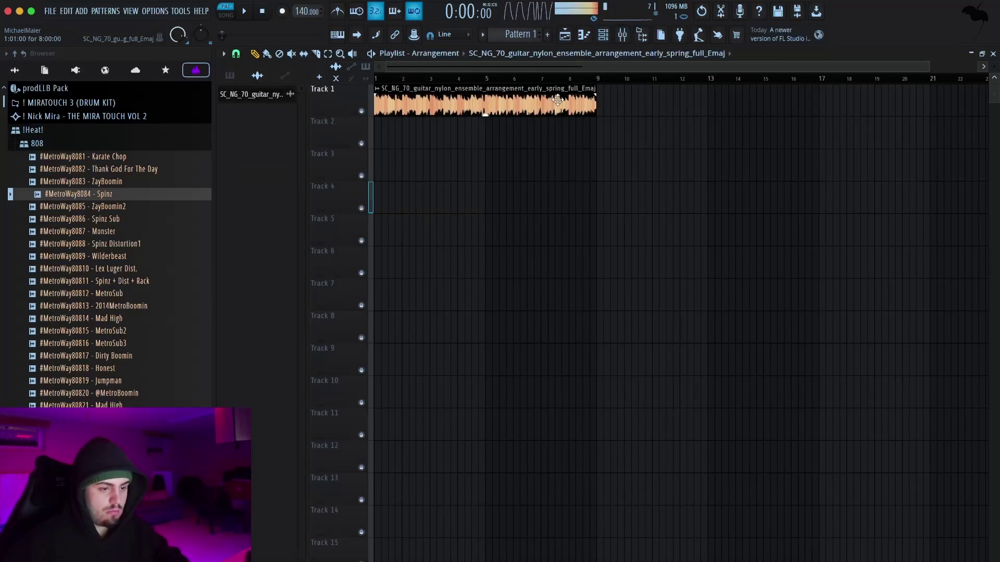
click(603, 35)
click(313, 148)
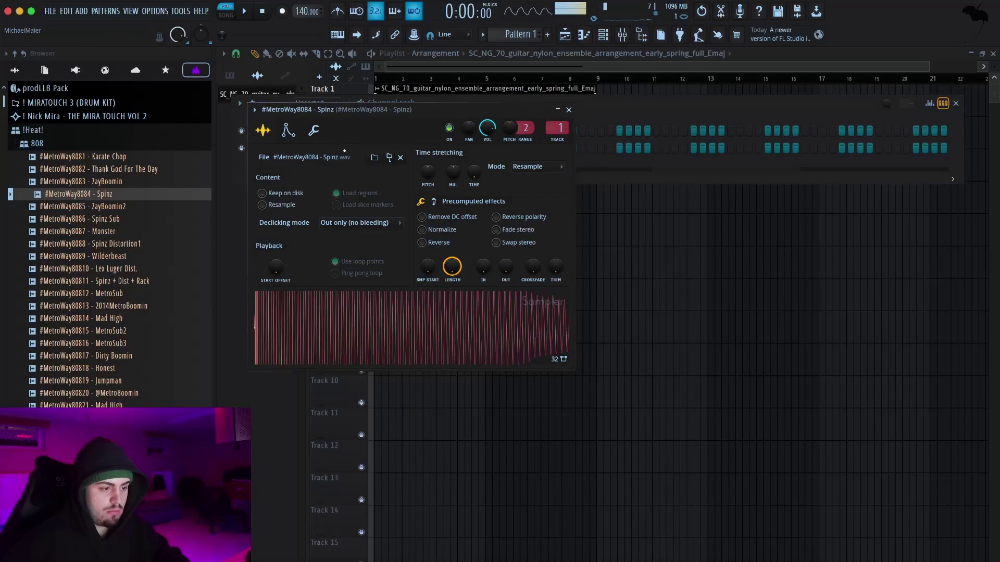
drag(427, 224, 427, 208)
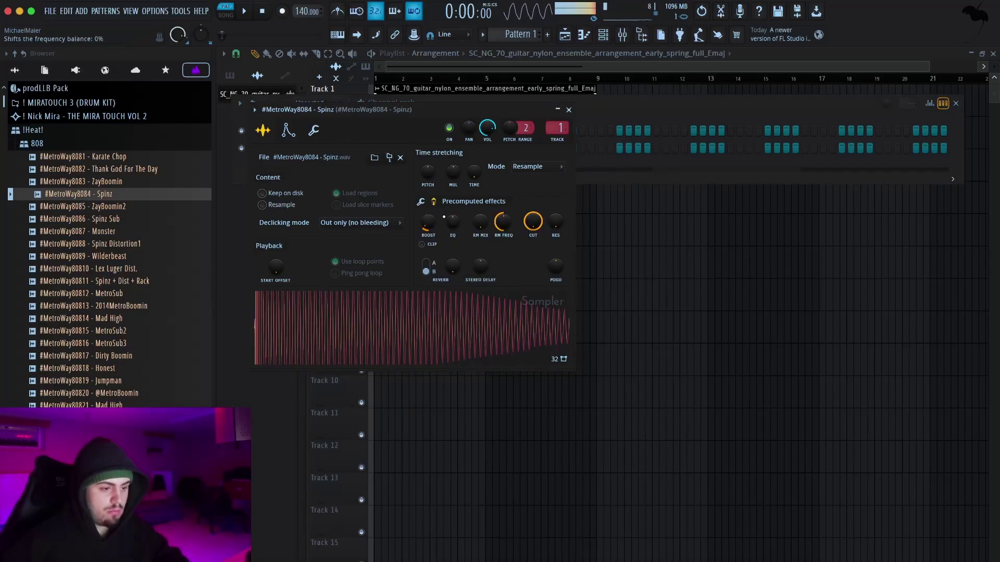
click(565, 109)
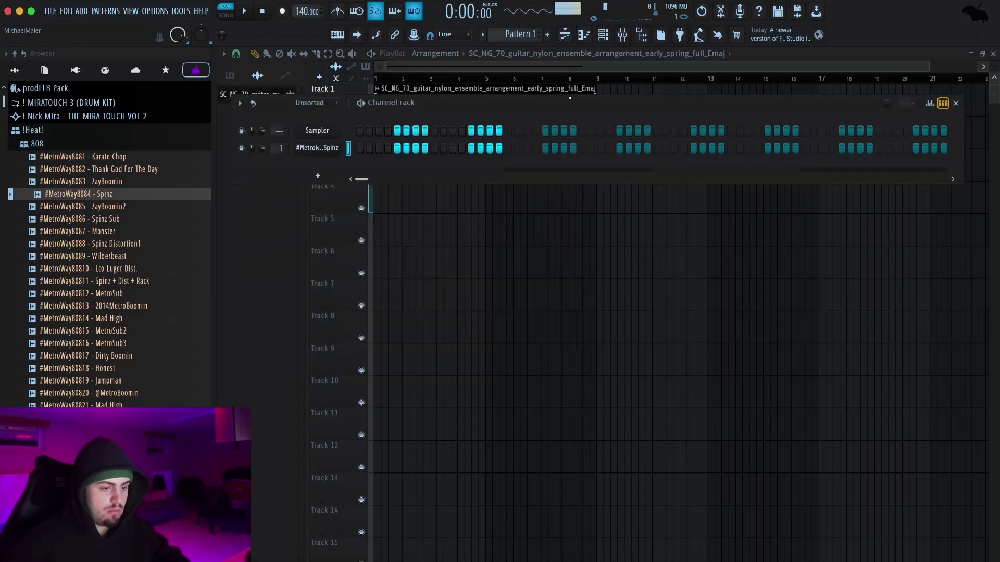
- Lower the high cut of the Spinz track's Fruity parametric EQ 2 slightly further
click(622, 34)
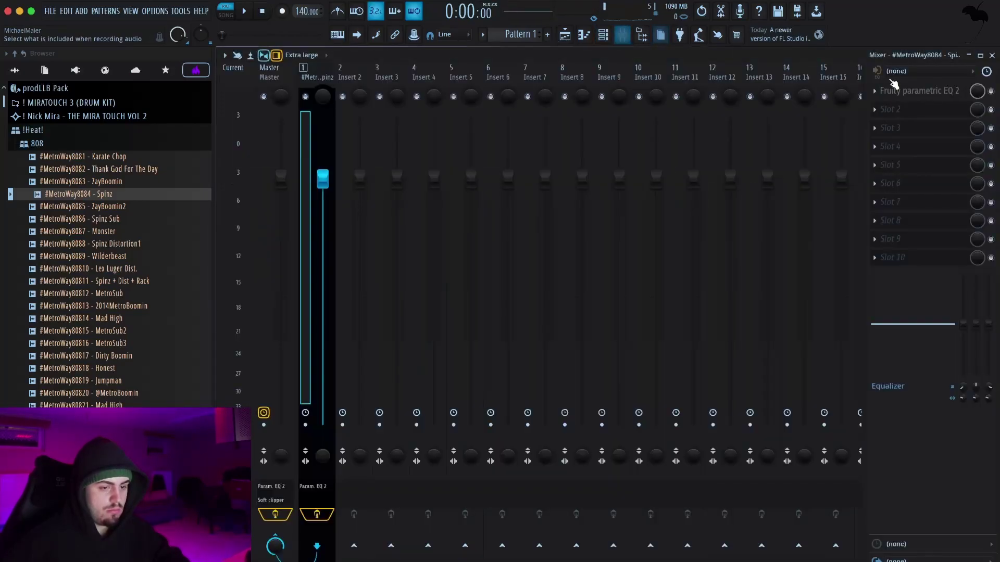
mouse_move(356, 238)
mouse_down()
mouse_move(347, 238)
mouse_move(368, 238)
mouse_move(354, 238)
mouse_up()
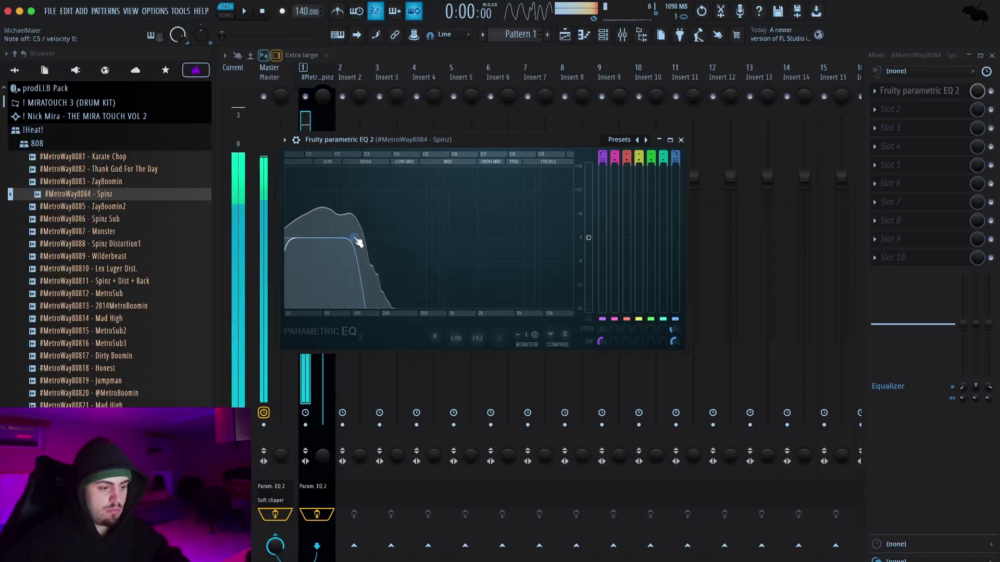
- Add a second Fruity parametric EQ 2 to the Spinz mixer track and pull one band down at the lowest frequencies
click(681, 139)
click(927, 119)
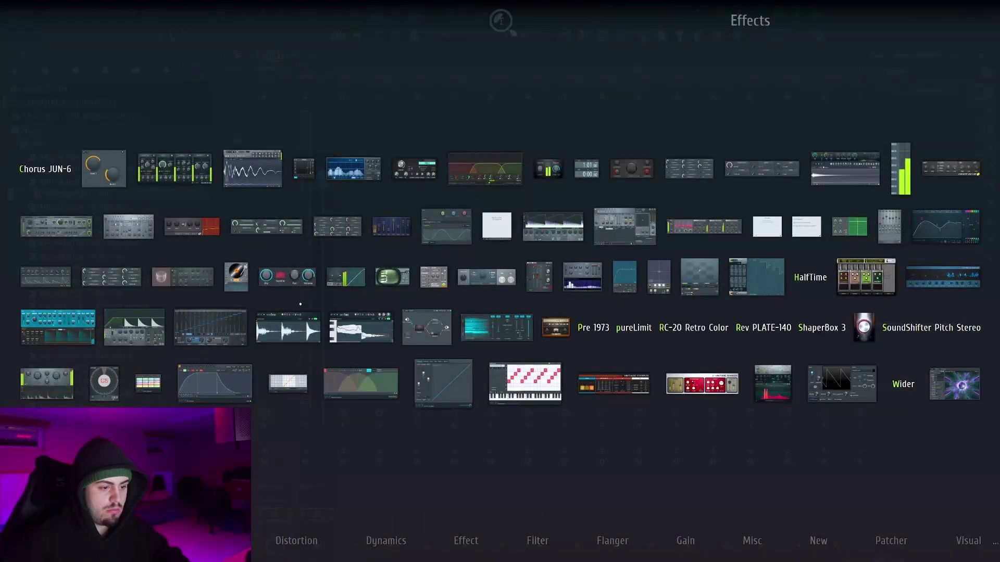
click(902, 235)
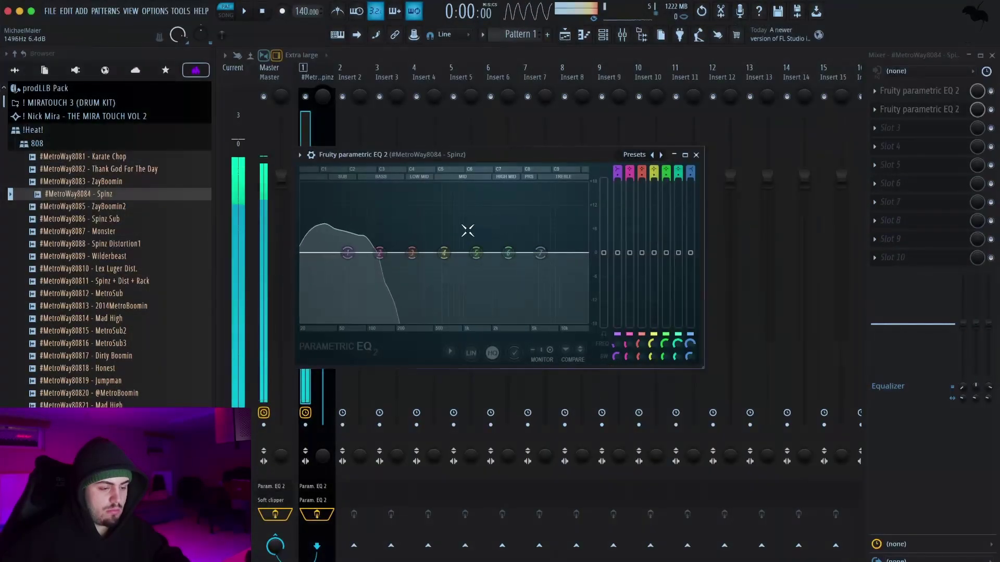
drag(379, 253, 308, 286)
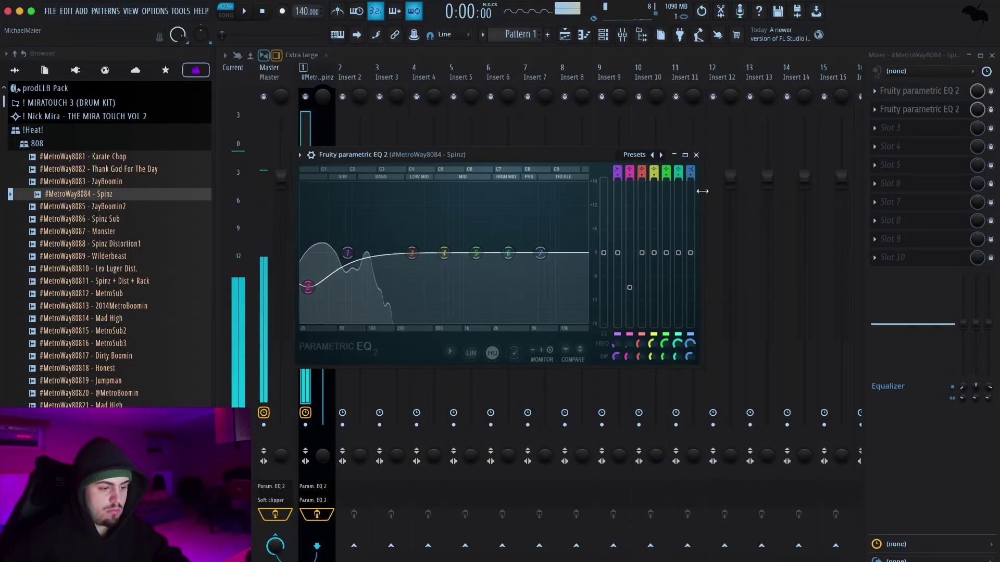
click(695, 155)
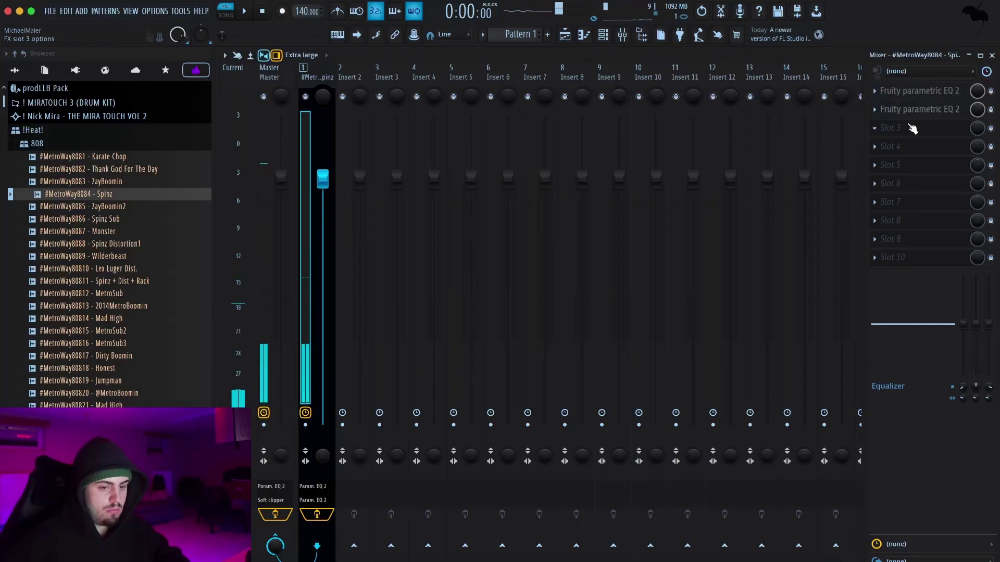
click(893, 128)
click(945, 229)
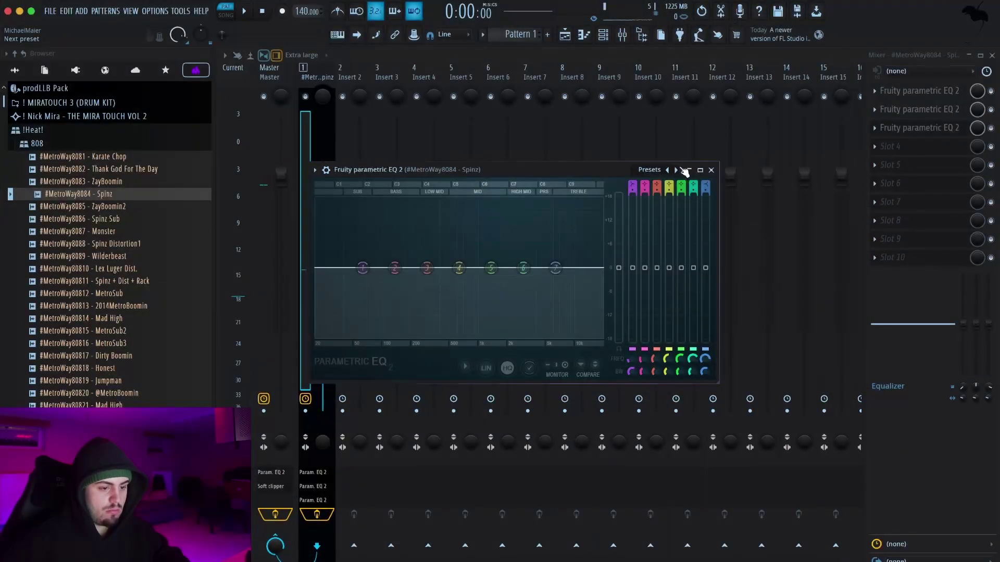
click(712, 171)
click(875, 128)
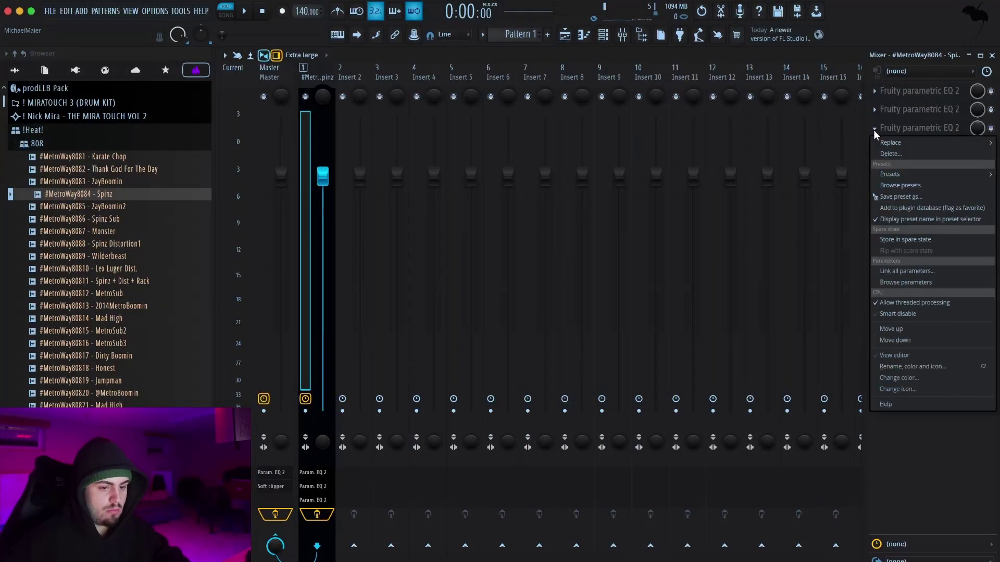
click(893, 154)
- Raise the low cut in the Spinz track's first Fruity parametric EQ 2, and close the EQ and the mixer
click(917, 91)
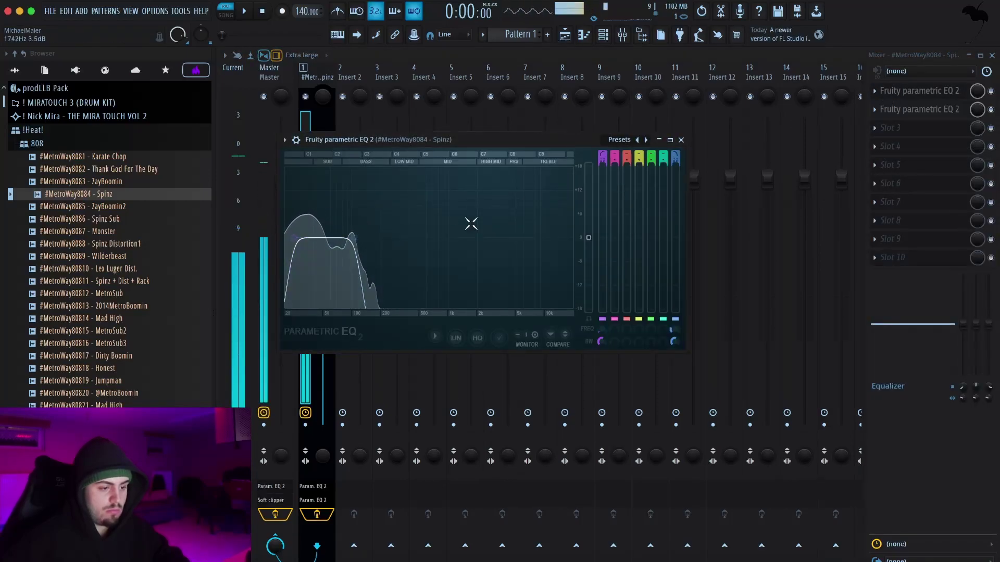
click(680, 139)
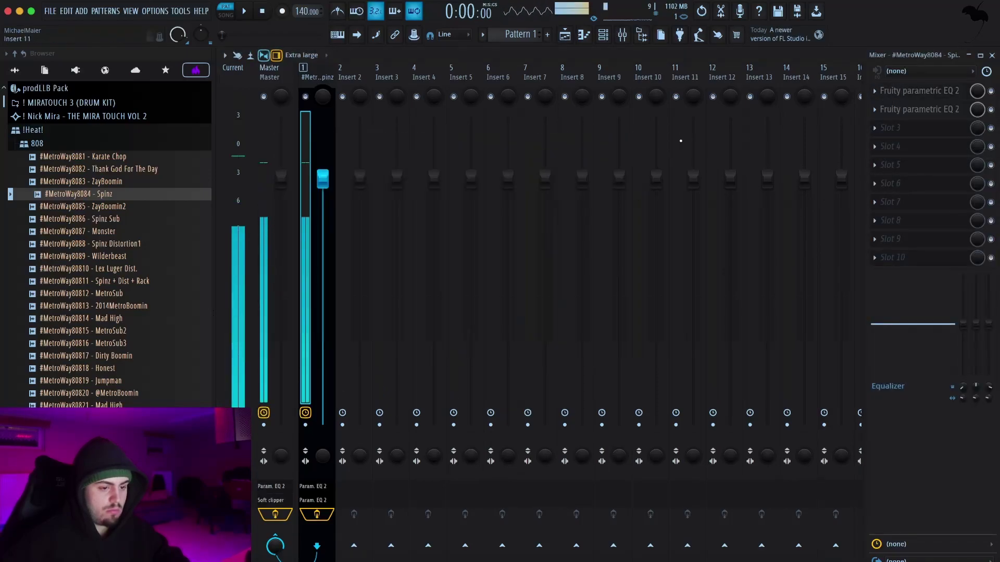
click(992, 56)
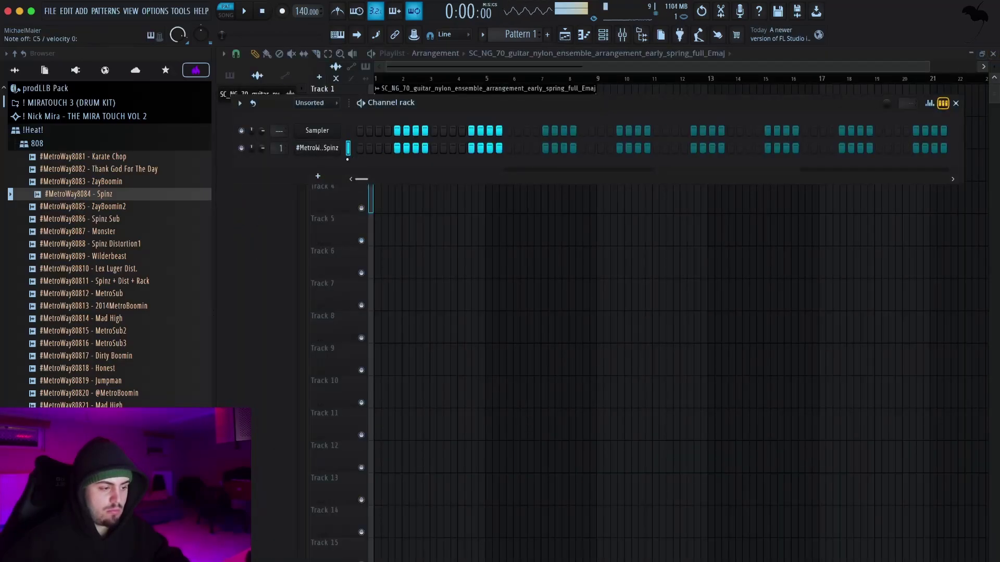
- Collapse the 808 folder and open the HiHat folder of the !Heat! kit
click(130, 143)
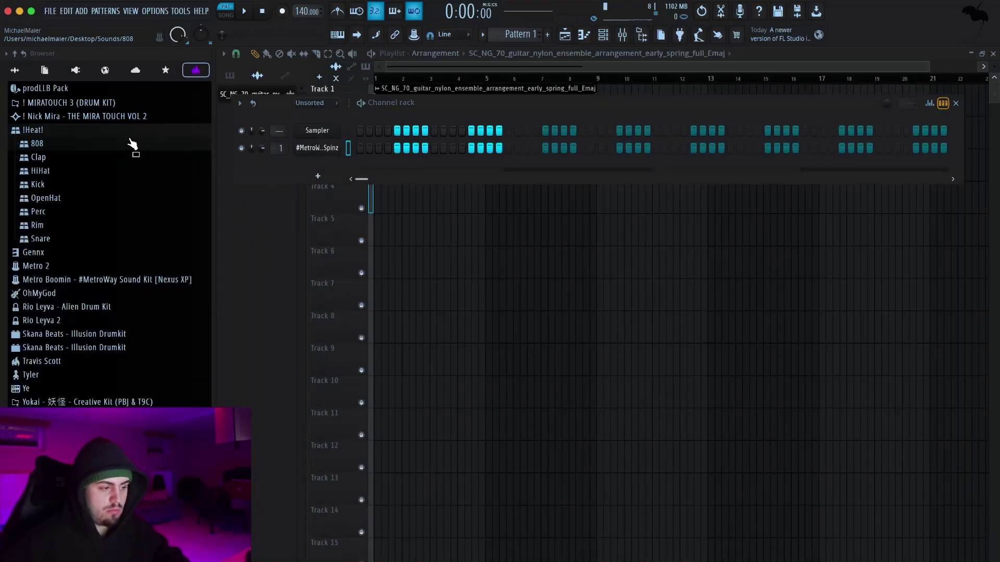
click(73, 172)
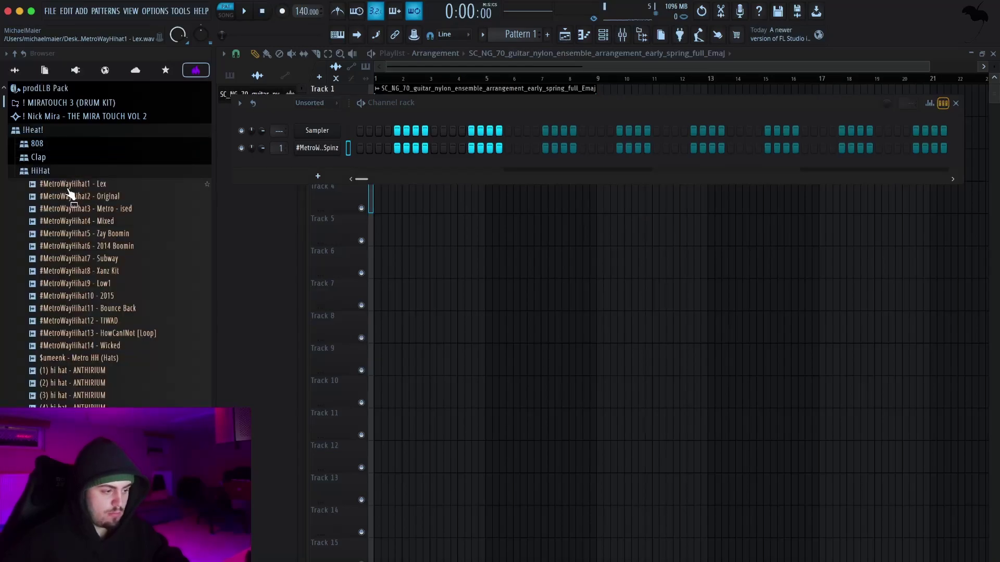
- Switch to the YouTube window, play a later part of the reference song, pause it and return to FL Studio
click(792, 559)
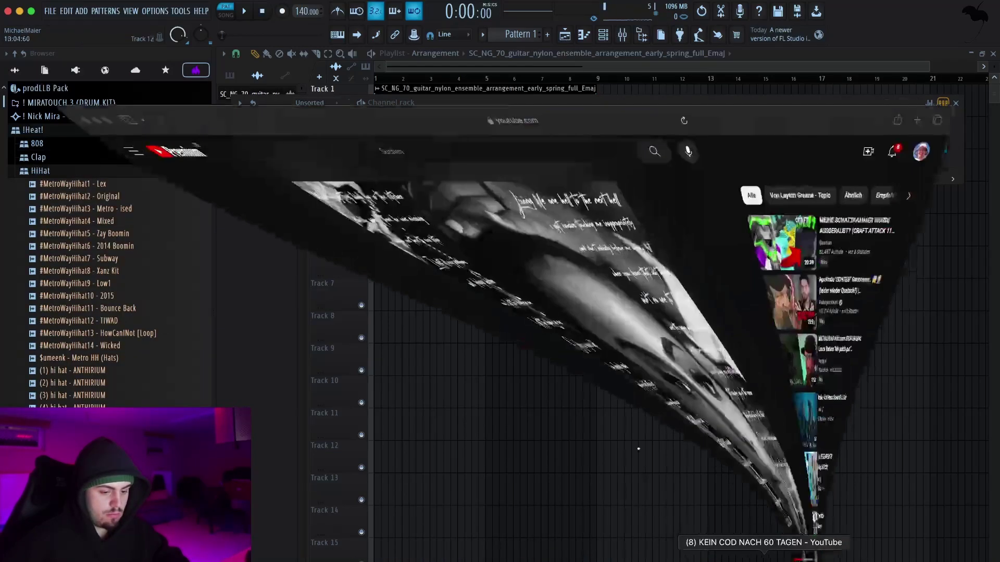
click(468, 287)
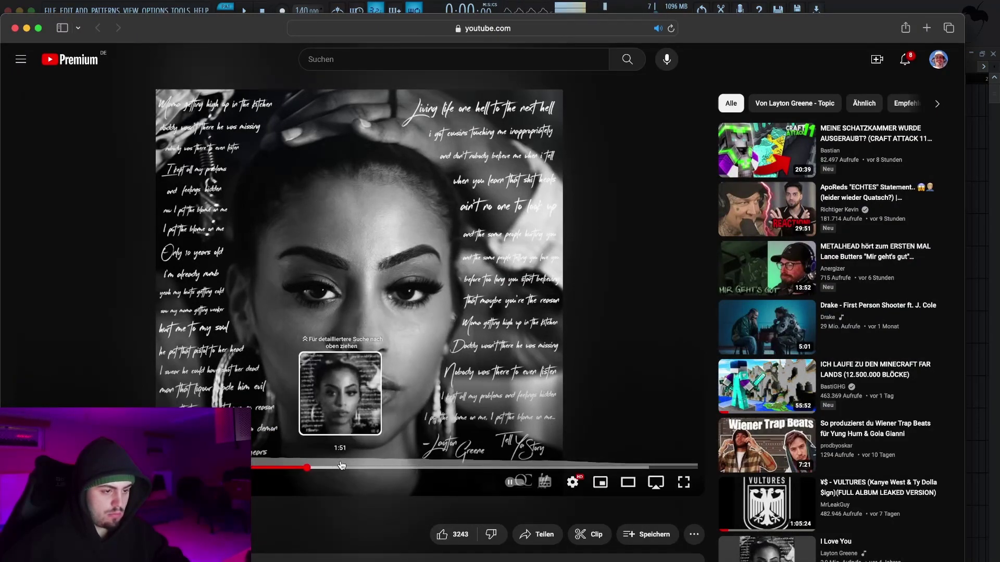
click(368, 465)
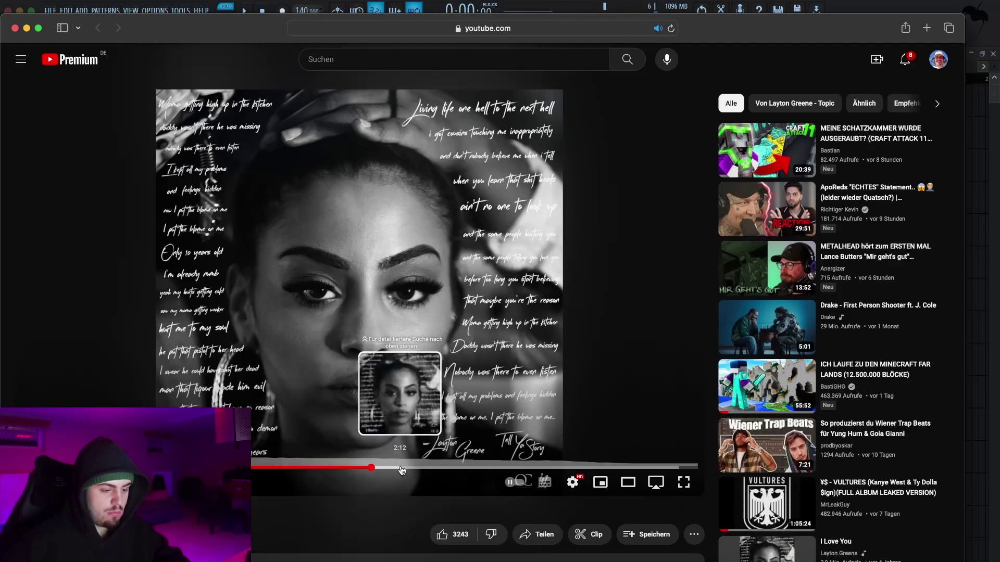
click(558, 435)
mouse_move(665, 560)
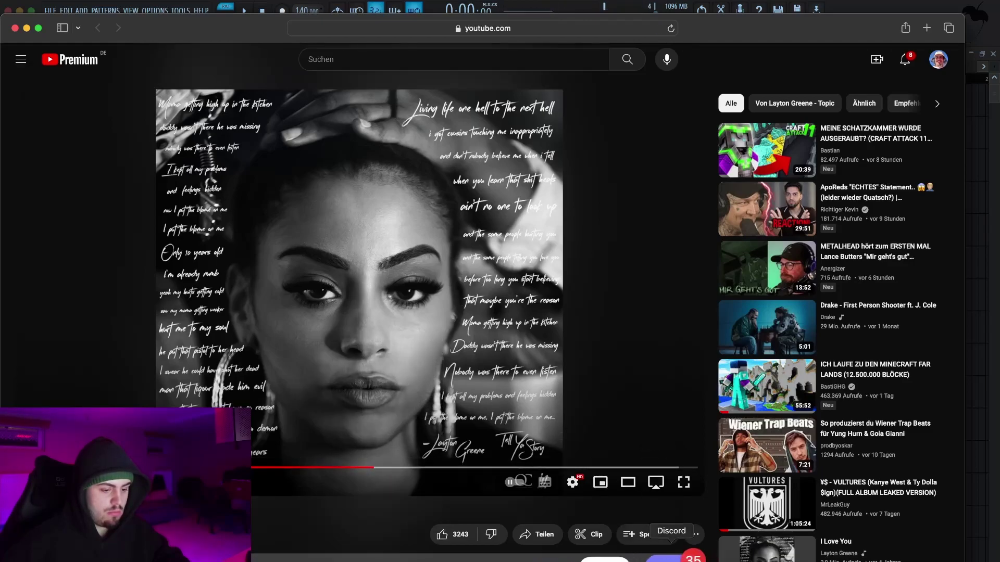
click(384, 555)
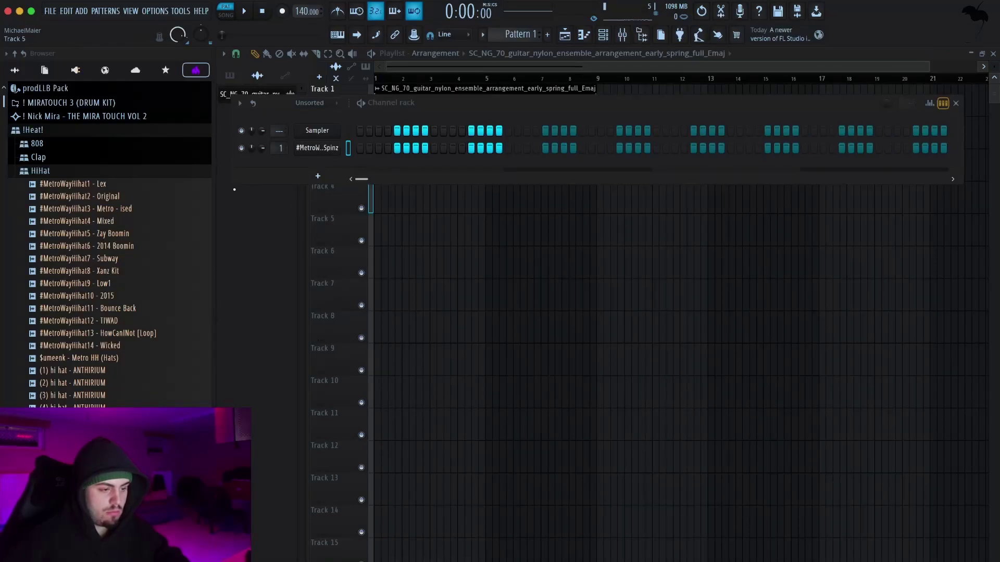
- Add #MetroWayHihat4 - Mixed as a new channel with hits on steps 1, 4 and 7
drag(144, 225, 318, 166)
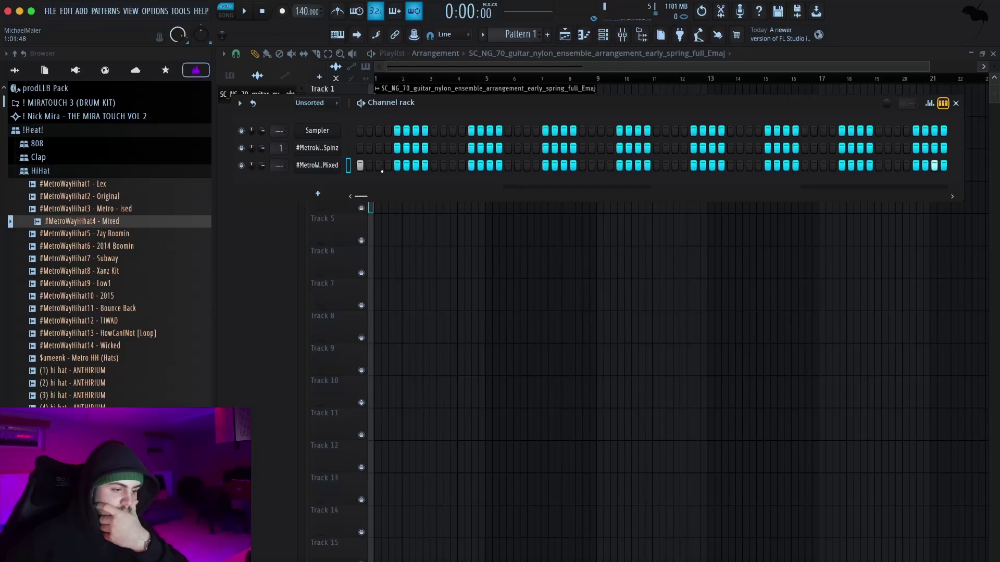
key(space)
key(space)
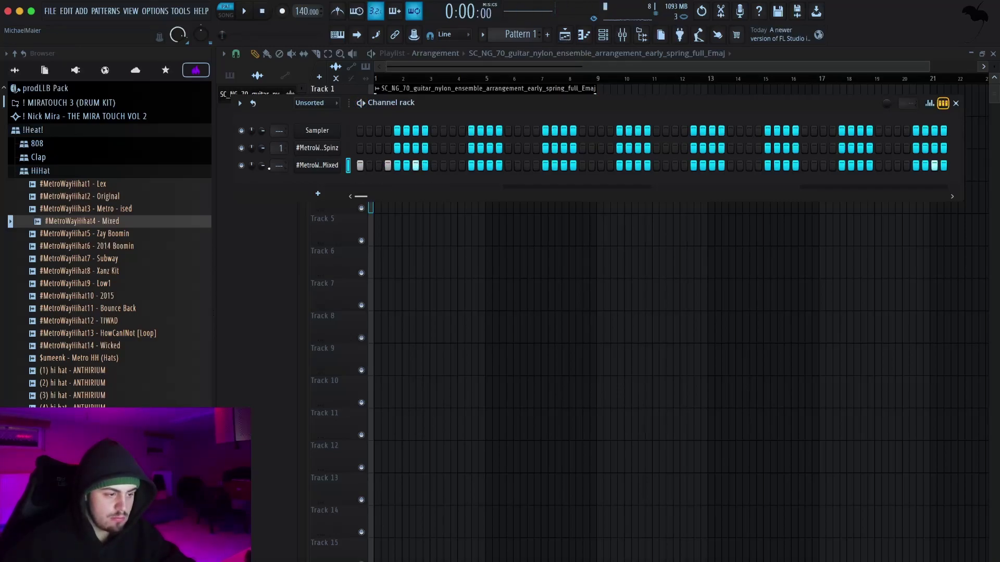
- Replace the hi-hat channel's sample with #MetroWayHihat5 - Zay Boomin
click(155, 234)
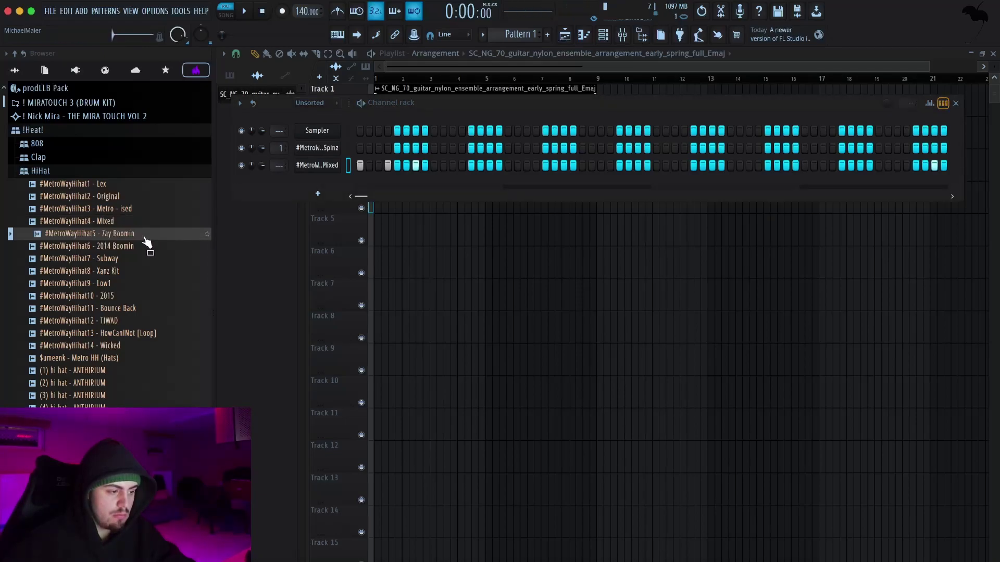
drag(148, 242, 444, 169)
click(443, 165)
click(462, 165)
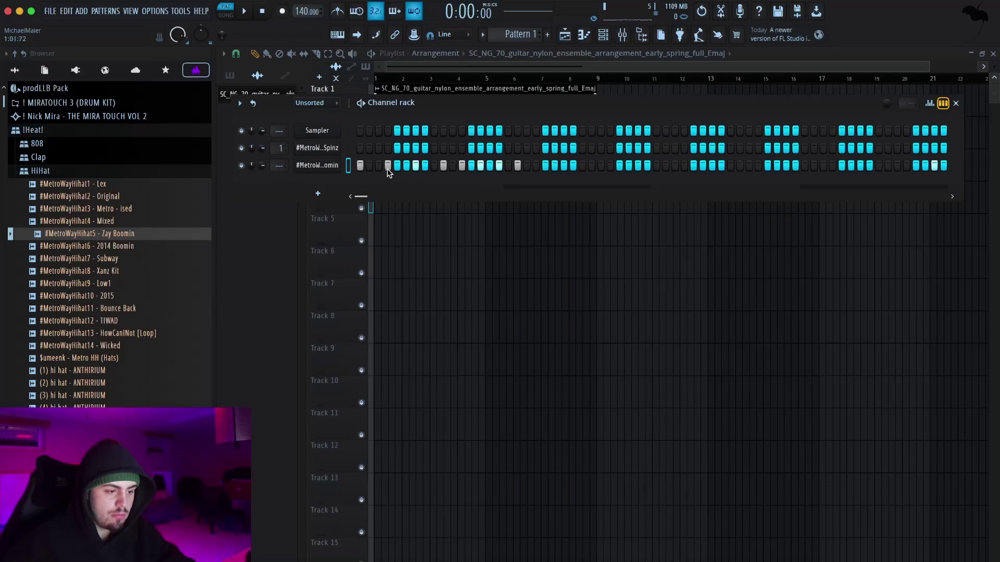
right_click(443, 166)
right_click(461, 166)
right_click(517, 165)
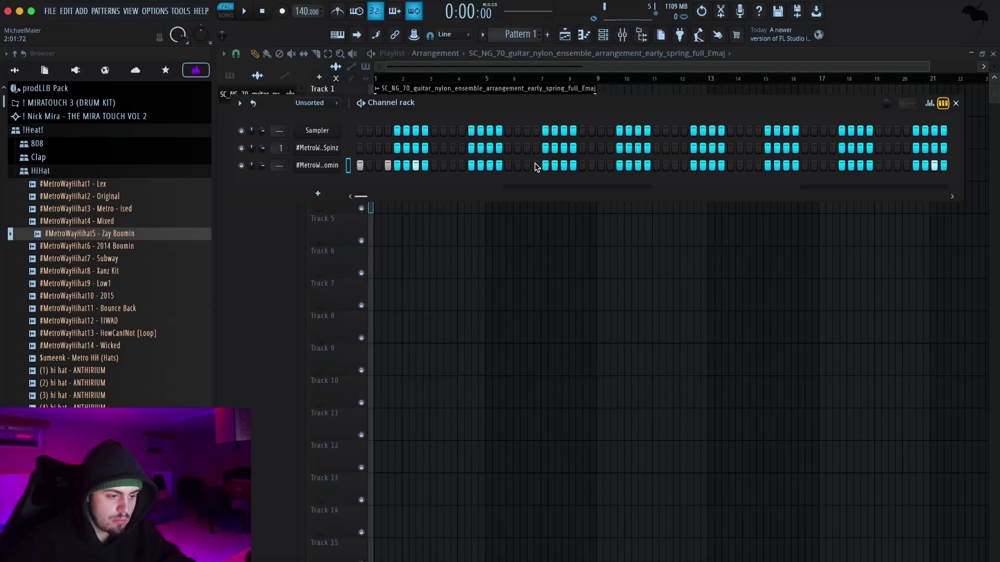
- Continue the Zay Boomin hi-hat with a hit on every third step across the pattern, plus hits on the last two steps
click(444, 168)
click(470, 167)
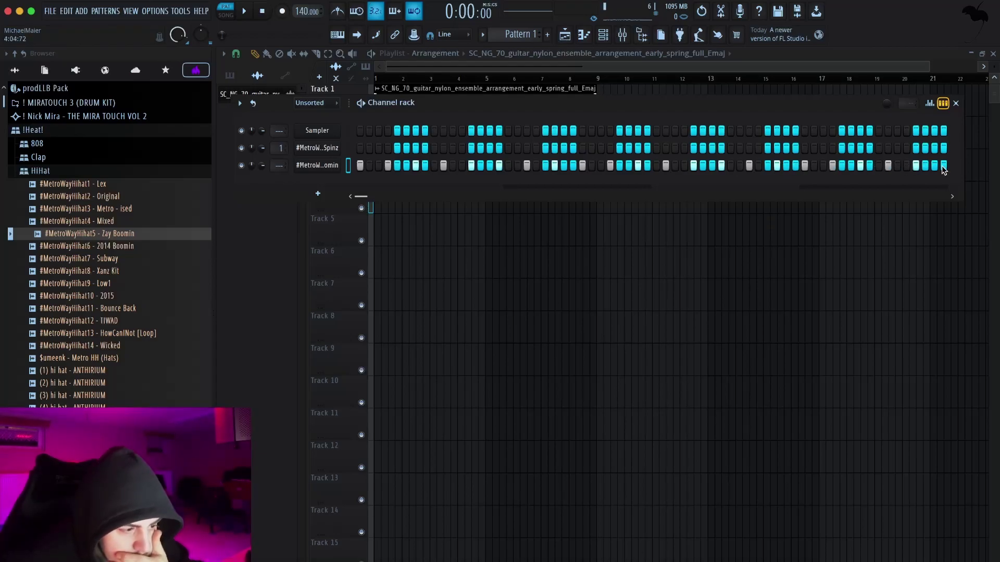
key(super+s)
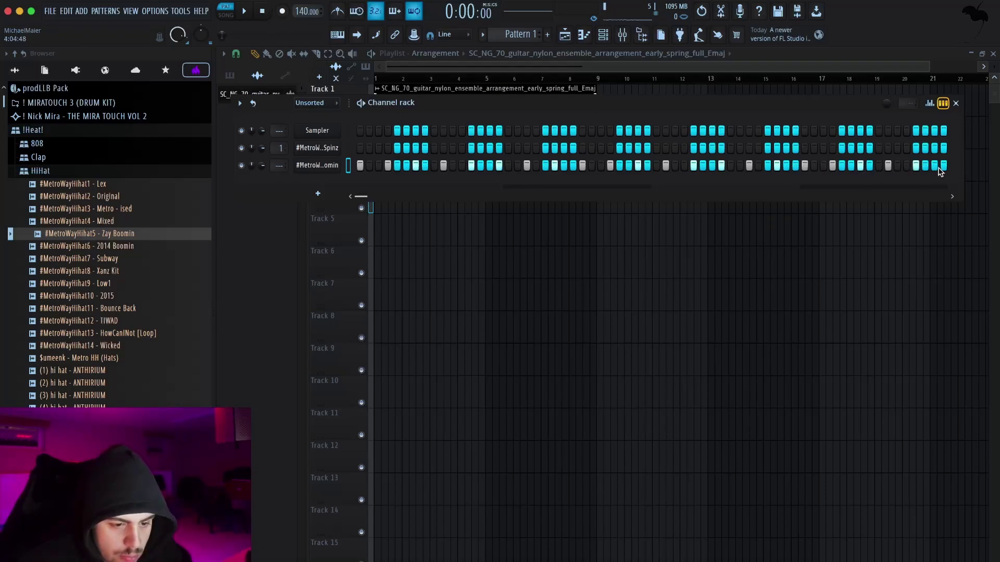
drag(936, 167, 942, 168)
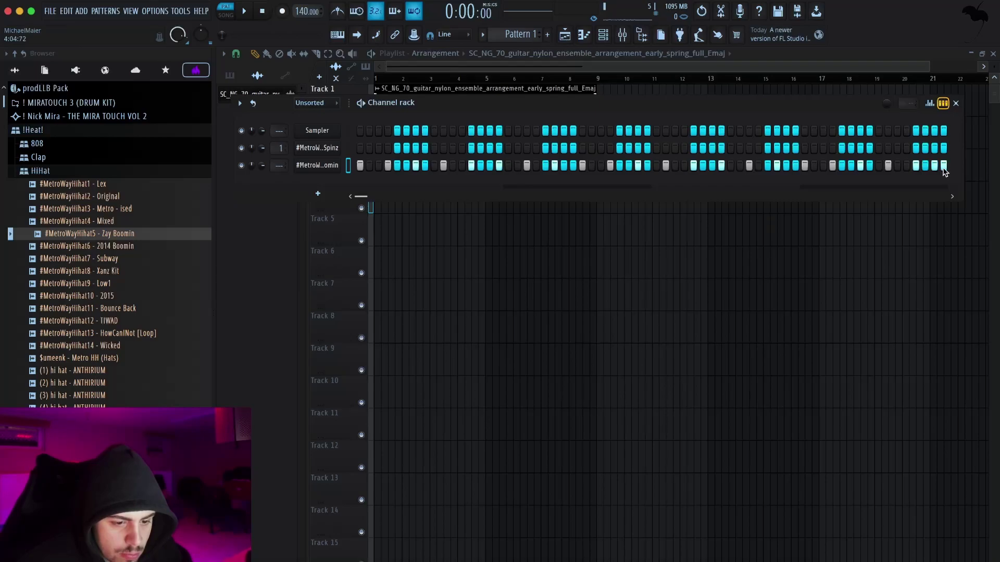
- Start playback and place Pattern 1 twice in a row on playlist Track 2, covering bars 1 to 8 under the guitar sample
key(space)
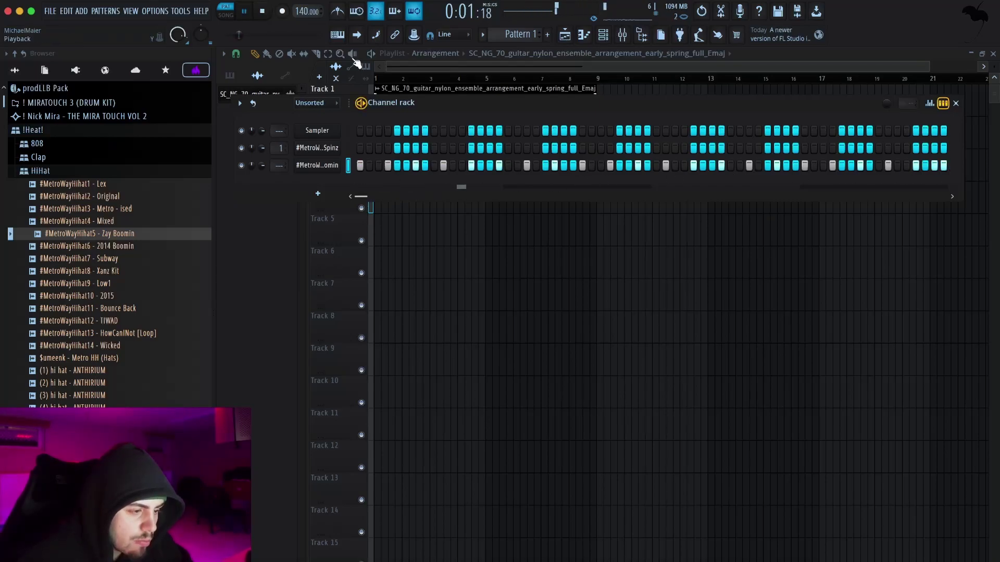
click(955, 102)
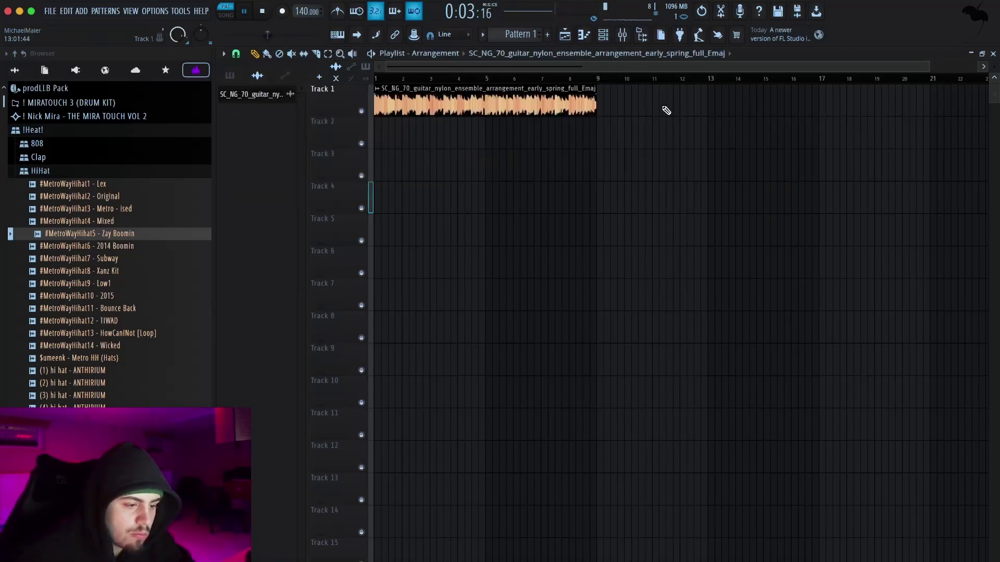
click(229, 75)
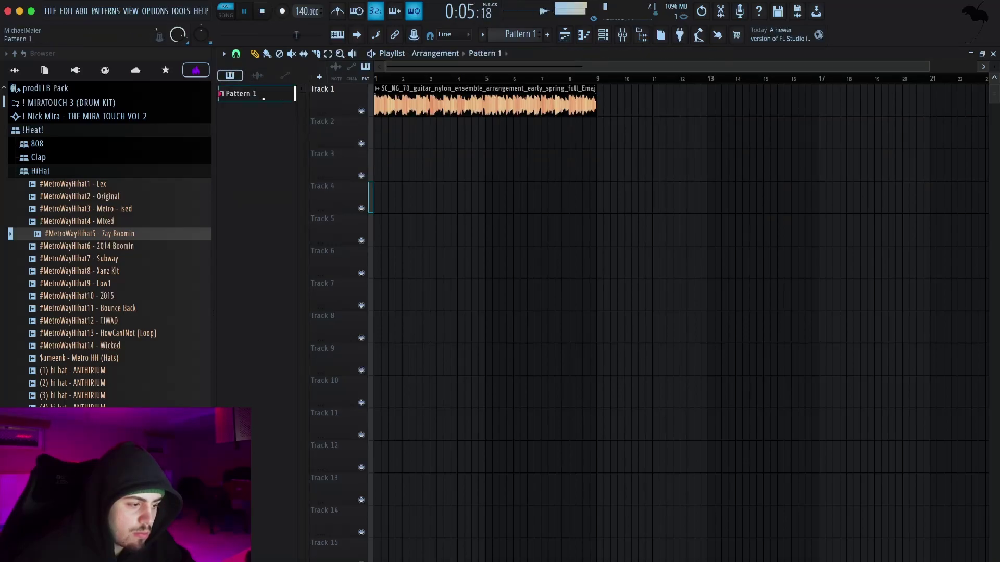
click(383, 129)
drag(382, 128, 376, 129)
super+click(410, 138)
key(super+b)
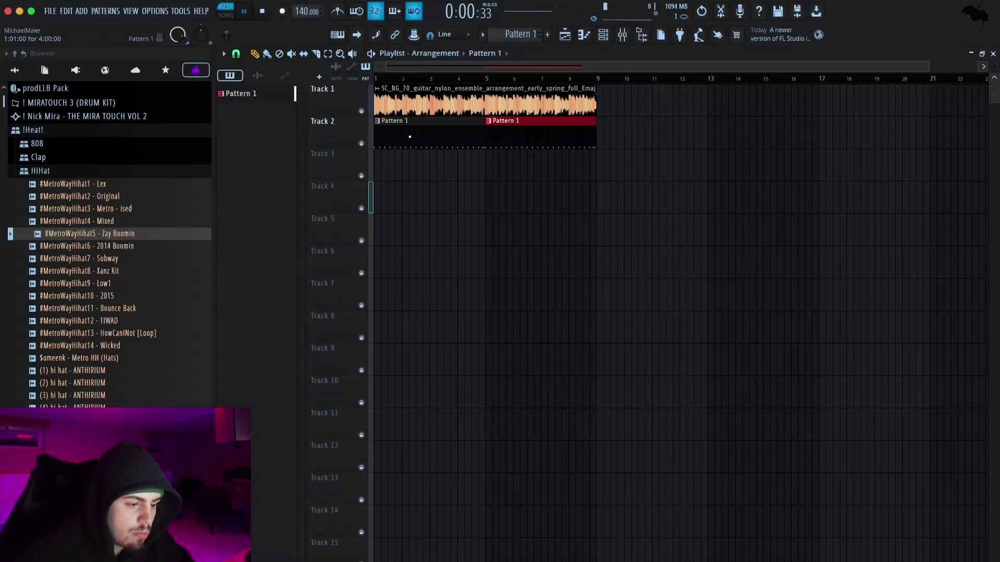
- Reopen the Channel rack, stop playback and look through the hi-hat channel's options for the step rotation commands
click(603, 34)
key(space)
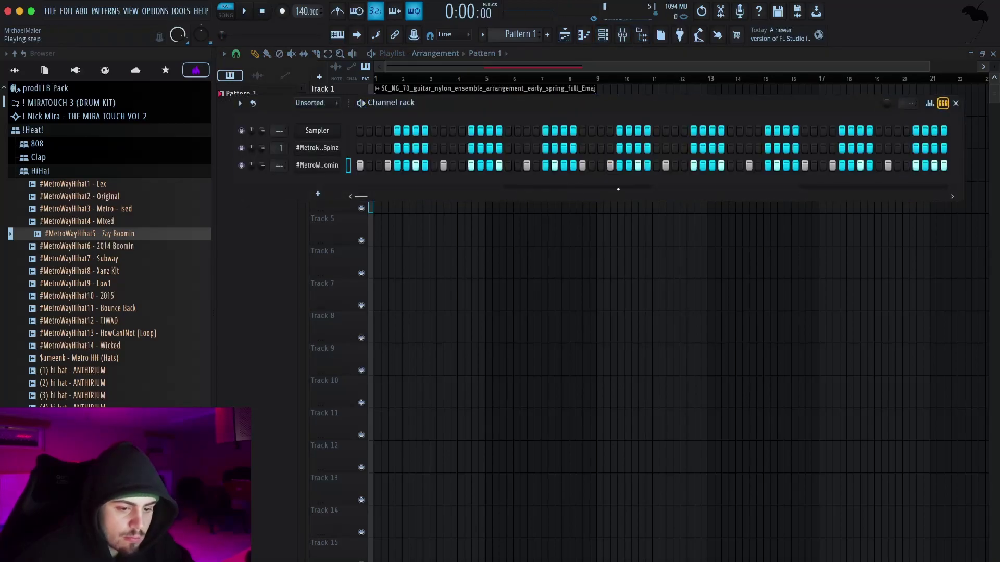
right_click(314, 171)
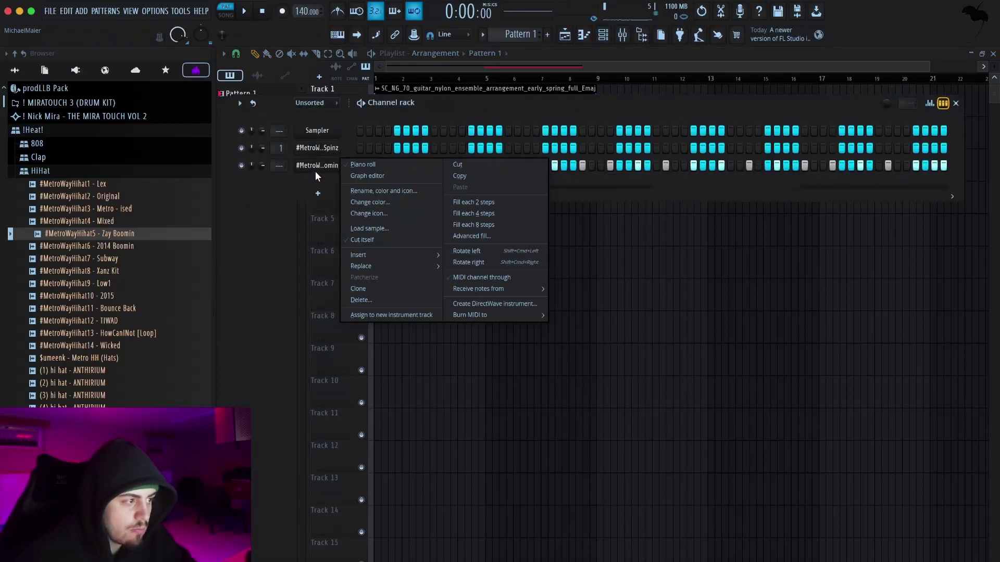
mouse_move(364, 255)
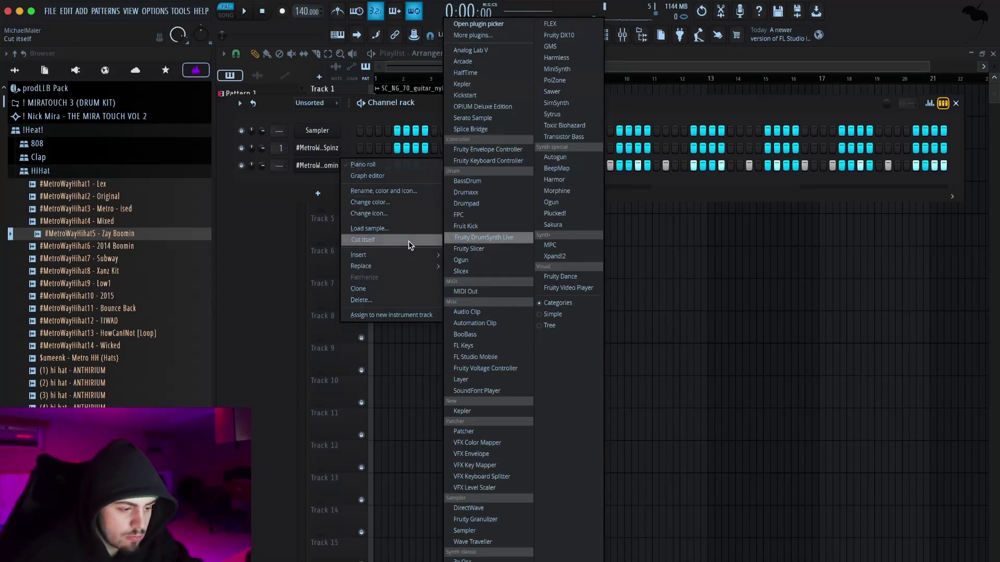
mouse_move(344, 165)
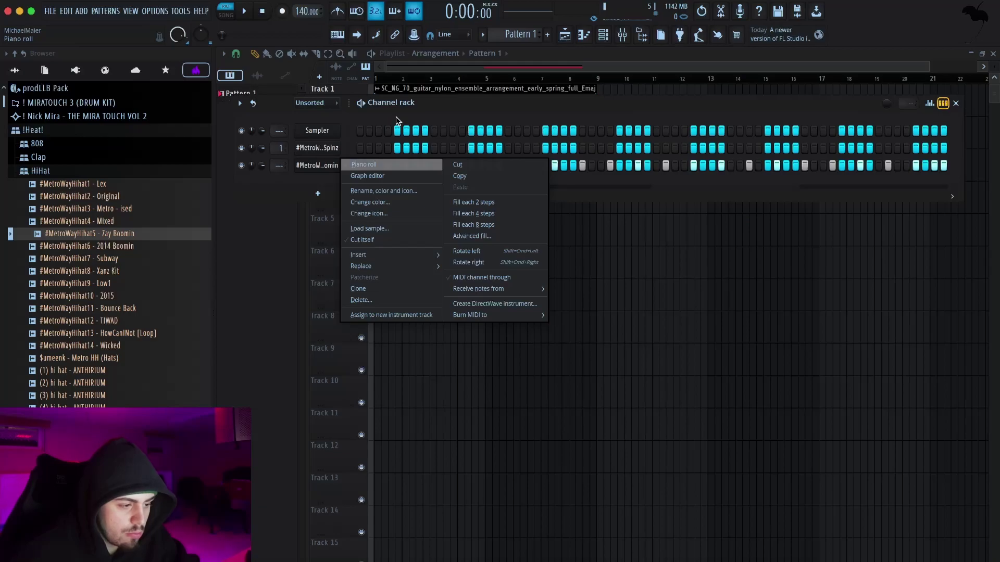
click(416, 116)
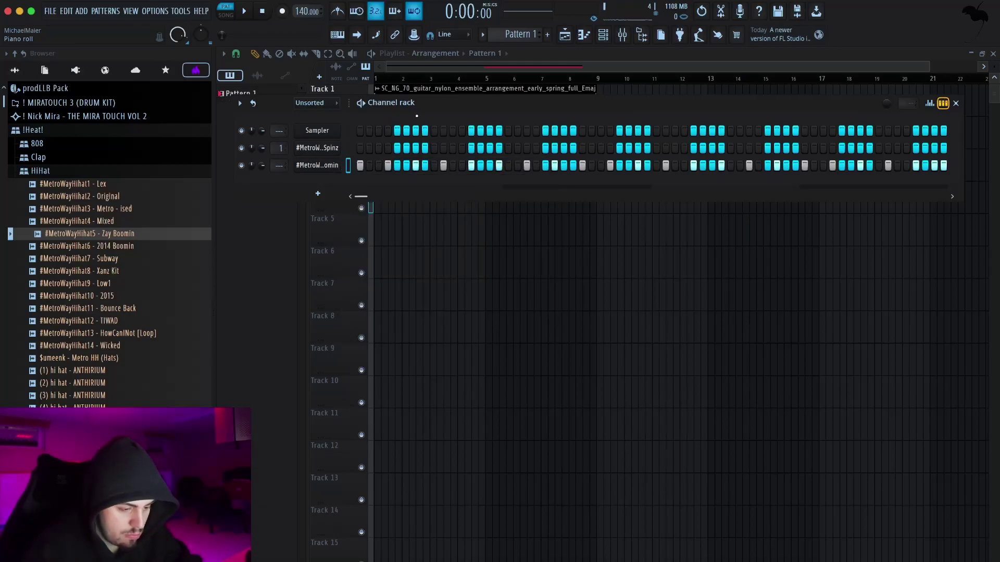
- Rotate the Zay Boomin hi-hat's steps left repeatedly until its three adjacent hits sit on steps 49 to 51
key(shift+super+Left)
key(shift+super+Left)
key(shift+super+Left)
key(shift+super+Left)
key(shift+super+Left)
key(shift+super+Left)
key(shift+super+Left)
key(shift+super+Left)
key(shift+super+Left)
key(shift+super+Left)
key(shift+super+Left)
key(shift+super+Left)
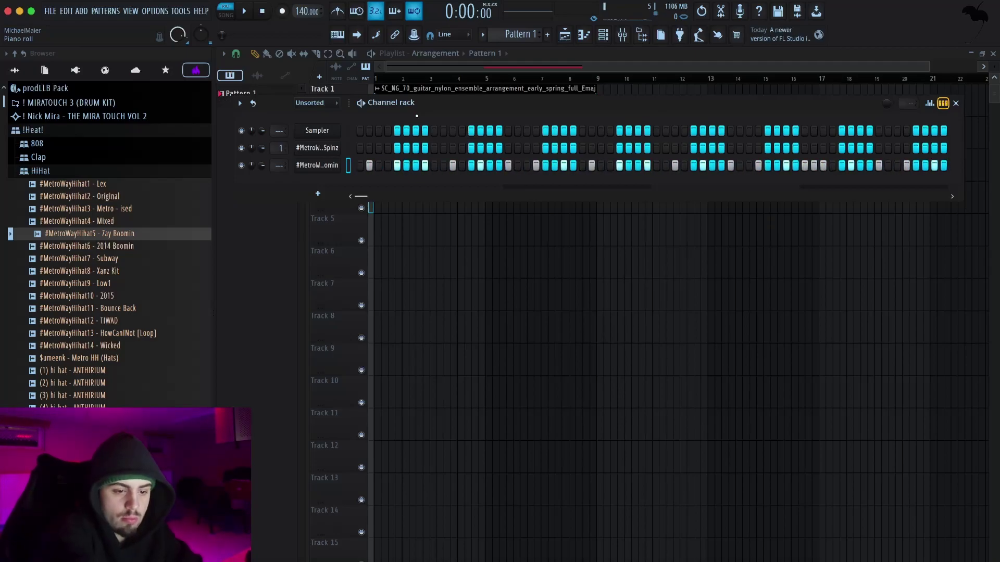
scroll(416, 115, right, 3)
scroll(416, 116, left, 3)
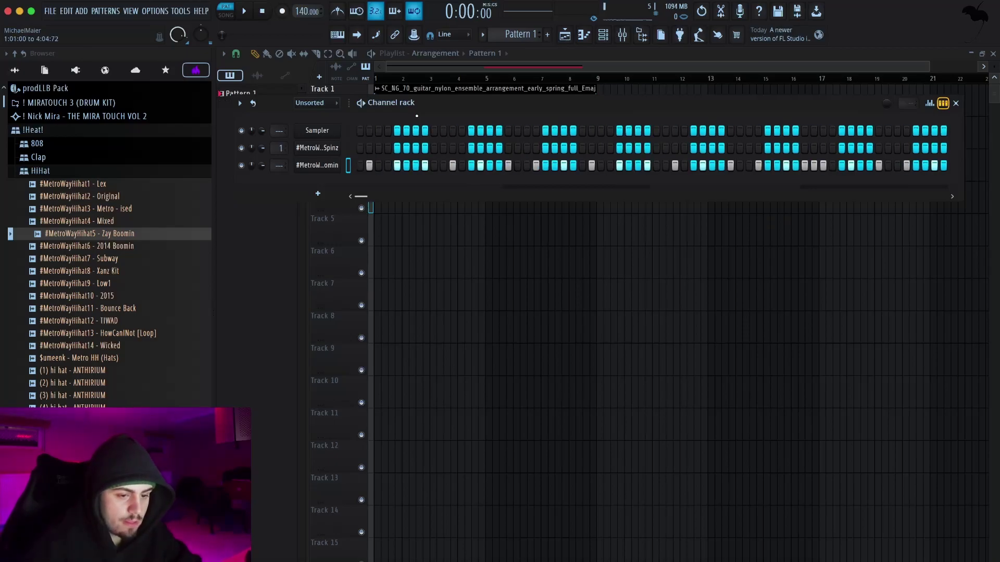
- Rotate the Zay Boomin hi-hat's steps one further left, putting its three adjacent hits on steps 48 to 50, and start playback
key(shift+super+Left)
key(space)
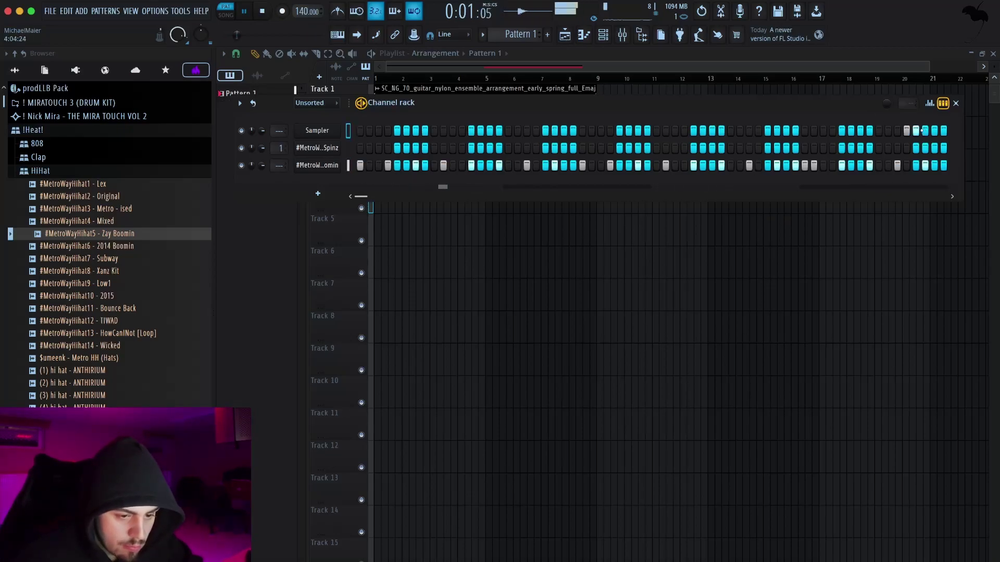
- Ramp the velocities of the hi-hat's three adjacent hits from about half up to full in the graph editor
click(941, 104)
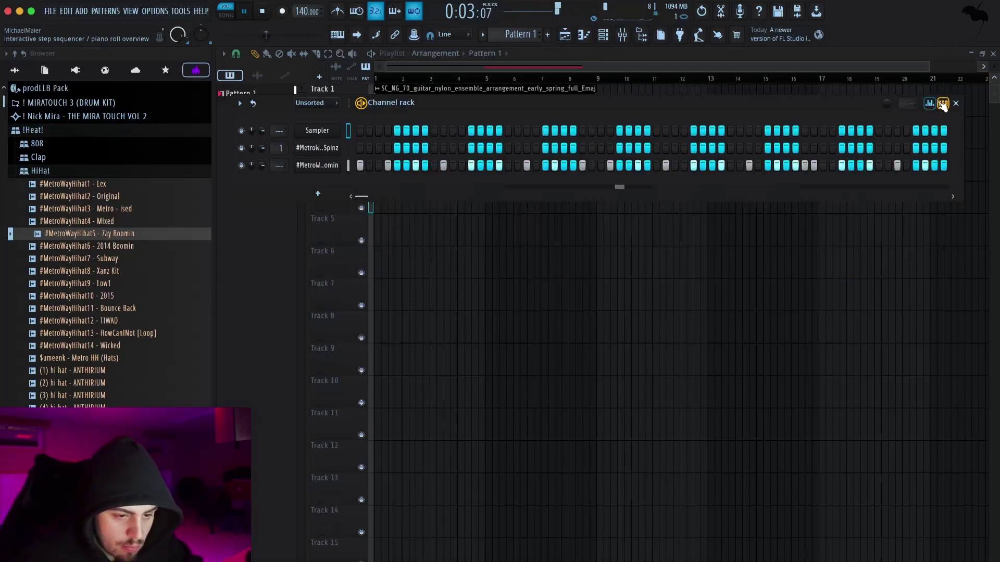
click(941, 105)
click(942, 104)
click(943, 104)
click(942, 104)
click(942, 104)
click(937, 104)
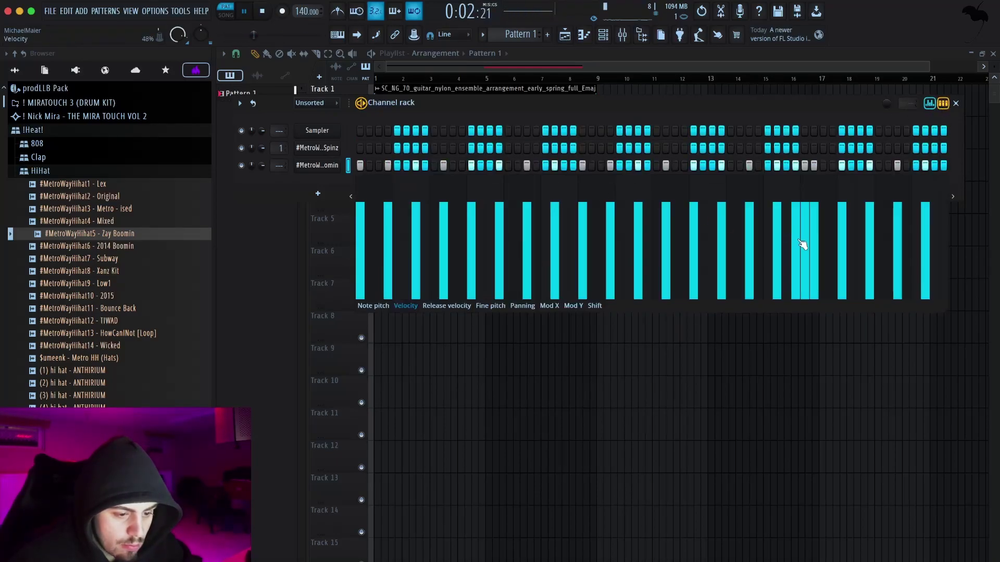
drag(801, 254, 815, 218)
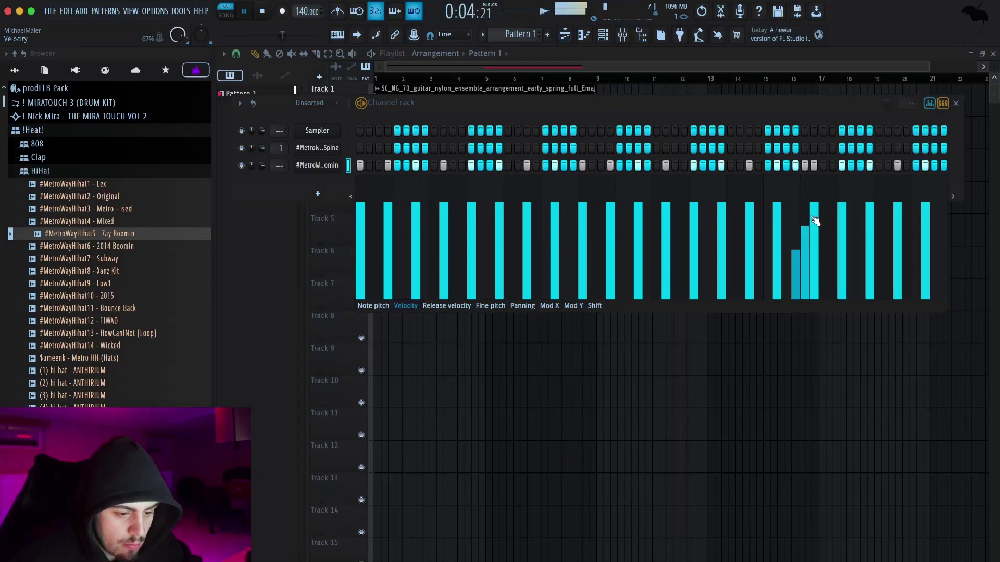
click(932, 104)
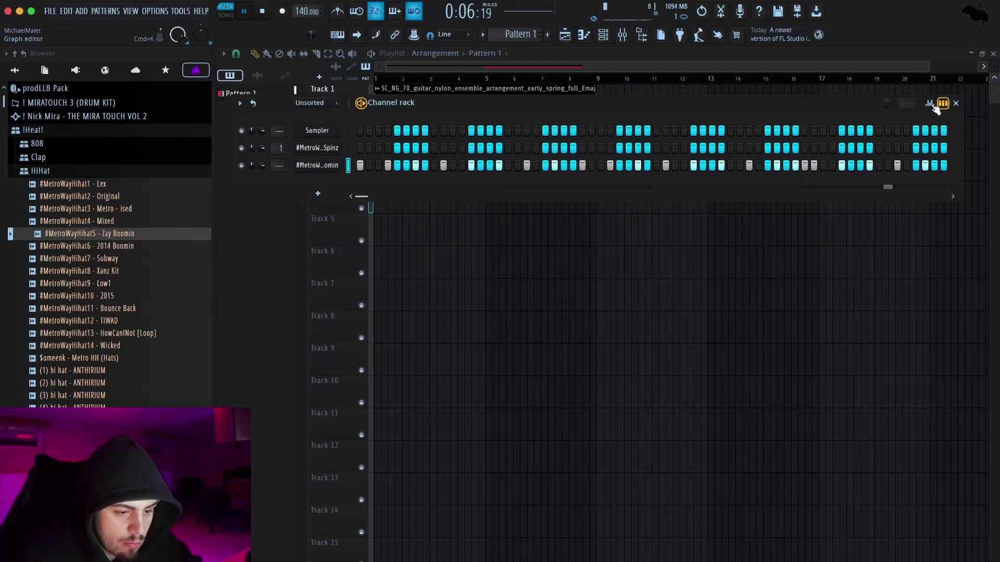
click(942, 103)
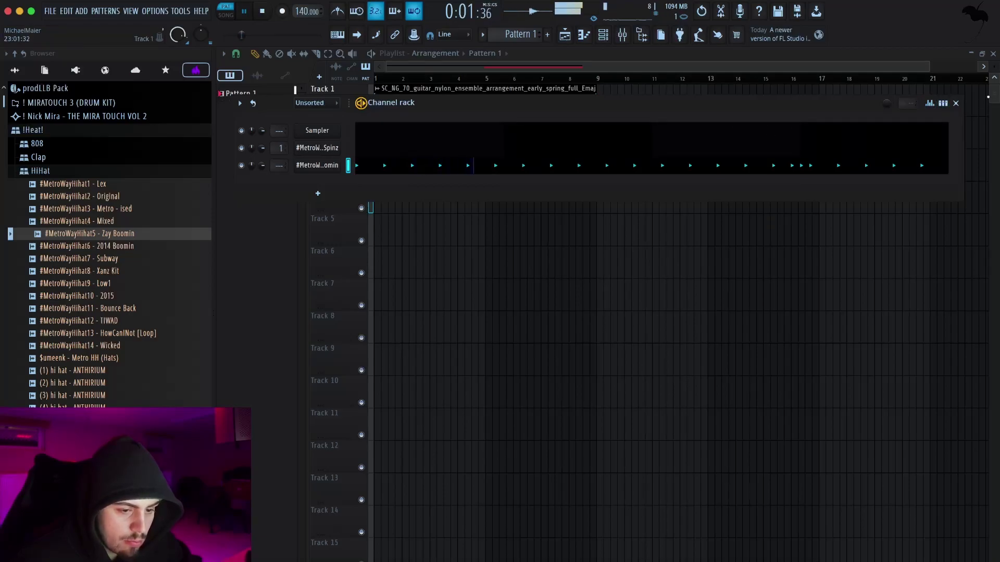
click(946, 104)
click(946, 104)
click(946, 105)
click(946, 105)
click(950, 105)
- Add the !normal clap sample as a channel with hits on steps 9, 25, 41 and 57, and play it with the metronome
click(89, 171)
click(83, 158)
click(76, 175)
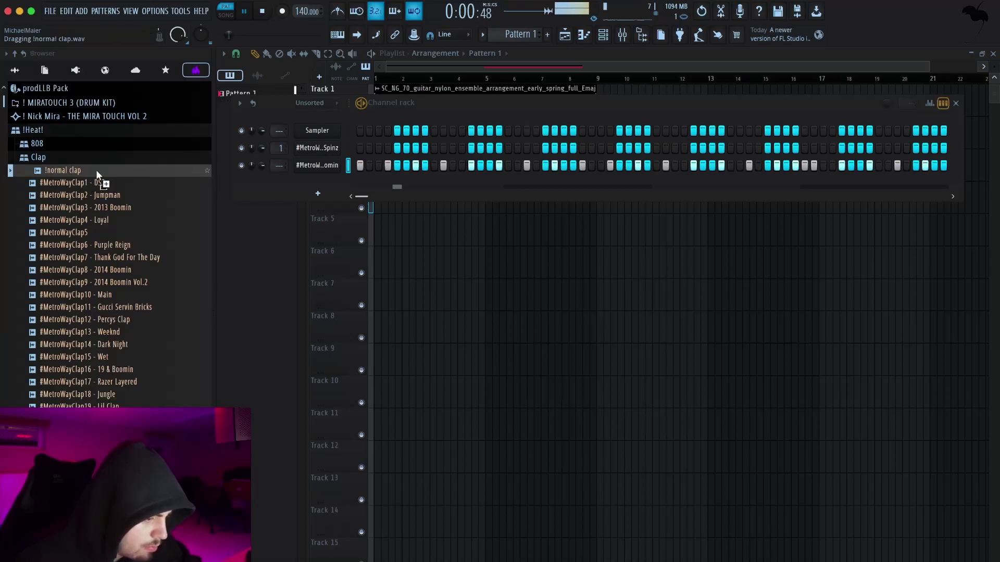
drag(88, 177, 324, 193)
key(space)
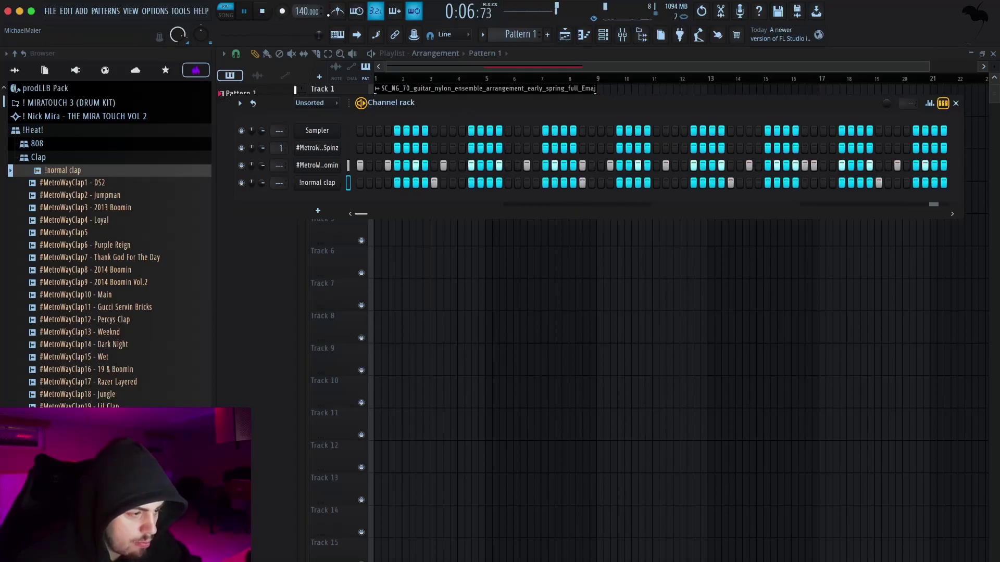
click(337, 12)
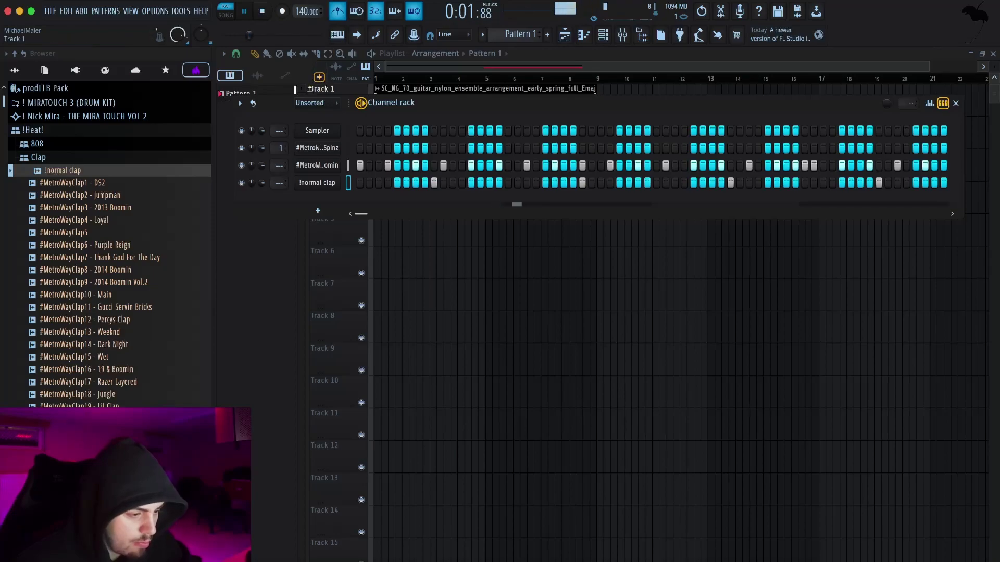
- Audition the MetroWay samples in the HiHat folder and add #MetroWayHihat9 - Low1 to the Channel rack
click(64, 162)
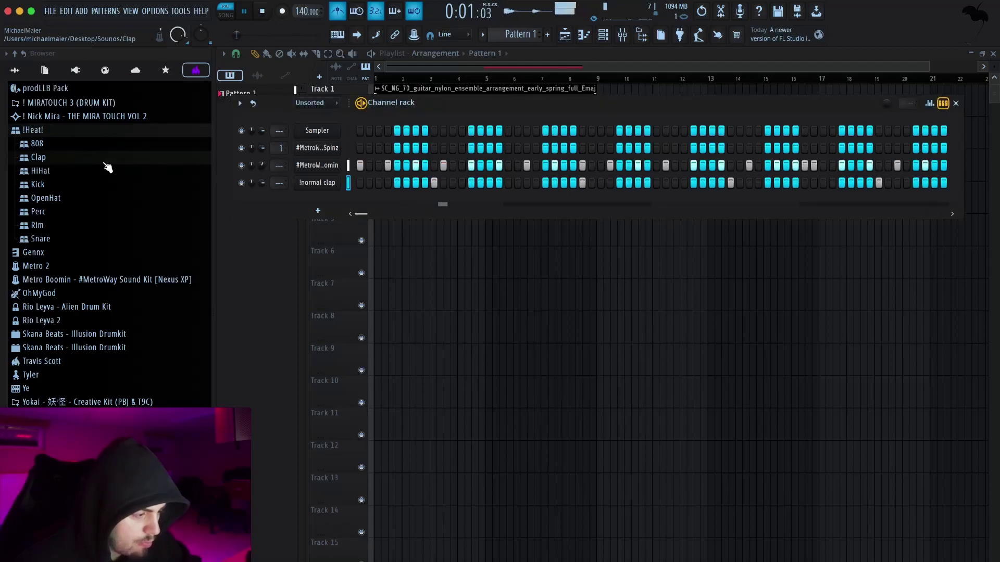
click(41, 173)
key(space)
click(94, 346)
click(95, 333)
click(97, 320)
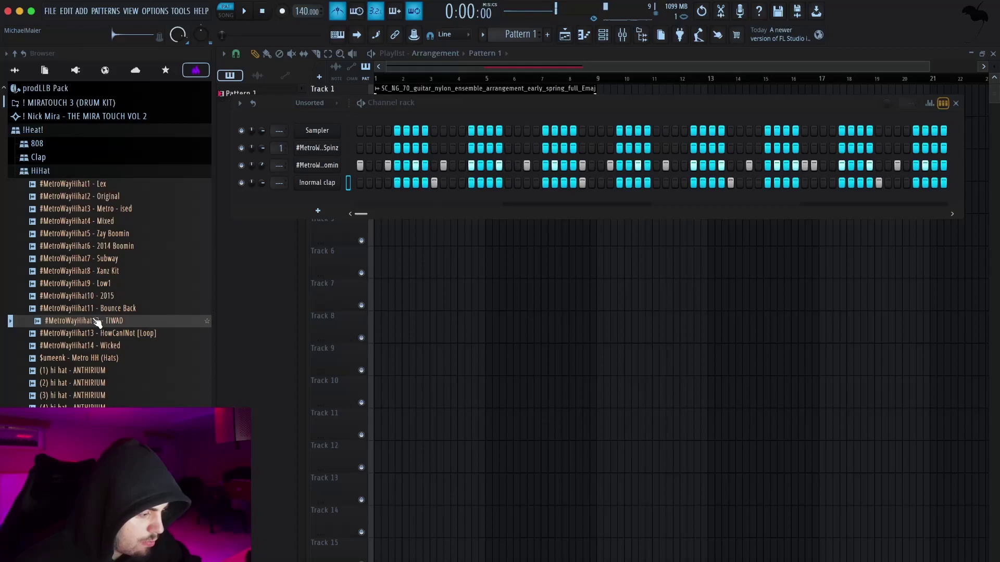
click(103, 296)
click(102, 307)
click(103, 298)
click(106, 272)
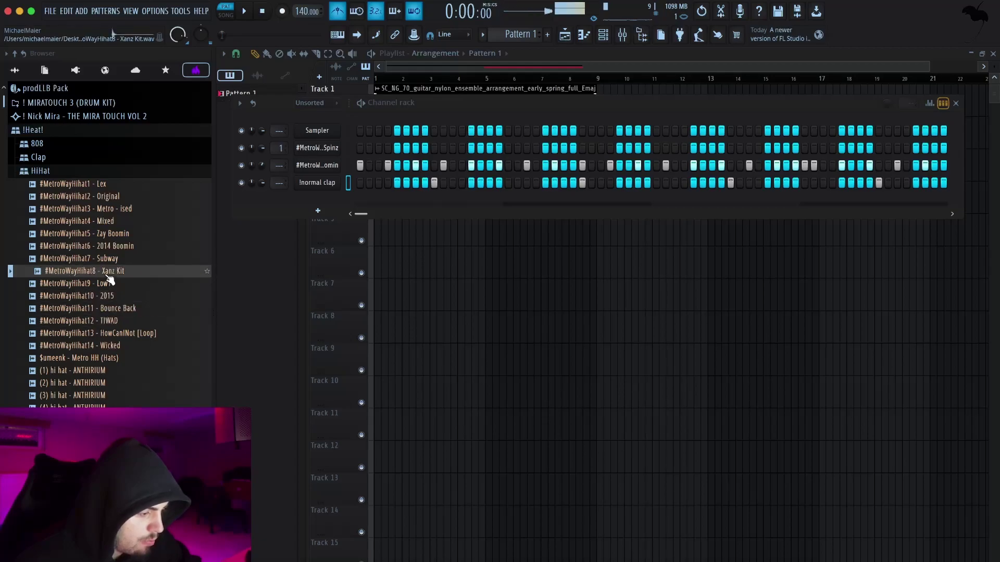
click(103, 285)
drag(106, 290, 336, 198)
- Fill every second step of the Low1 hi-hat channel and lower its volume
right_click(339, 199)
mouse_move(416, 241)
click(516, 239)
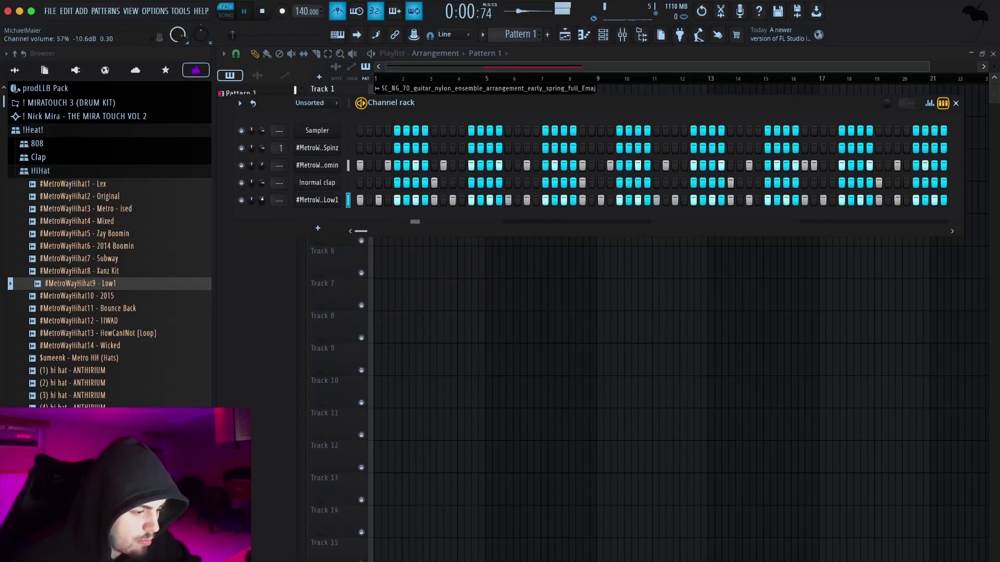
drag(262, 200, 262, 199)
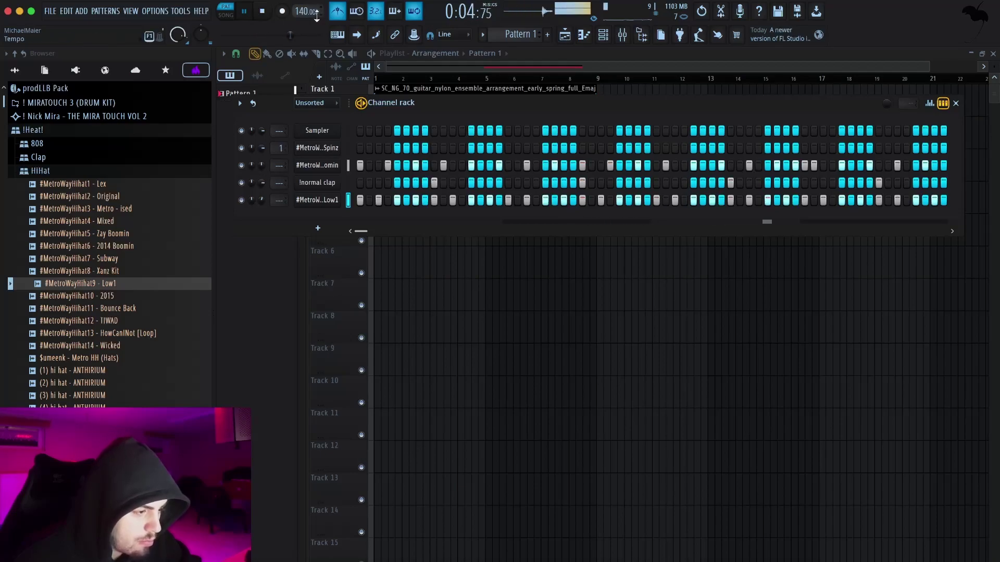
- Add #MetroWayOpenHat2 - Feel It with hits on steps 1, 15, 33, 45 and 55, and lower its volume to about 65%
click(58, 173)
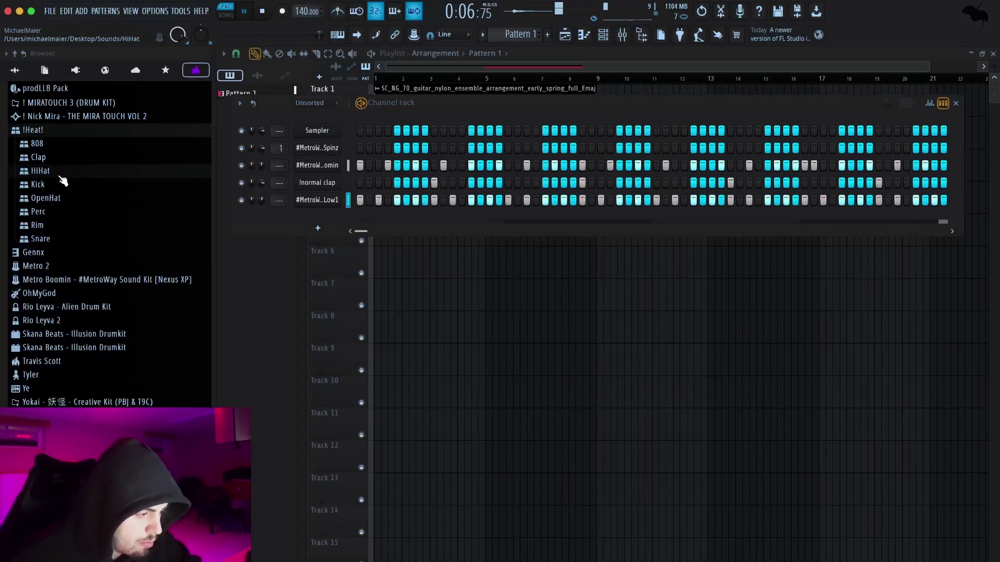
click(61, 184)
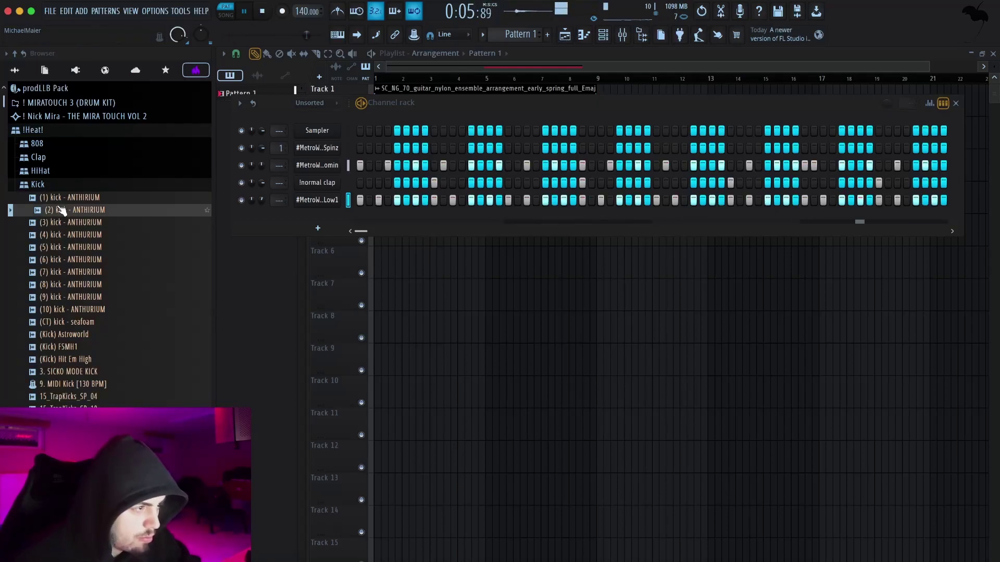
click(63, 186)
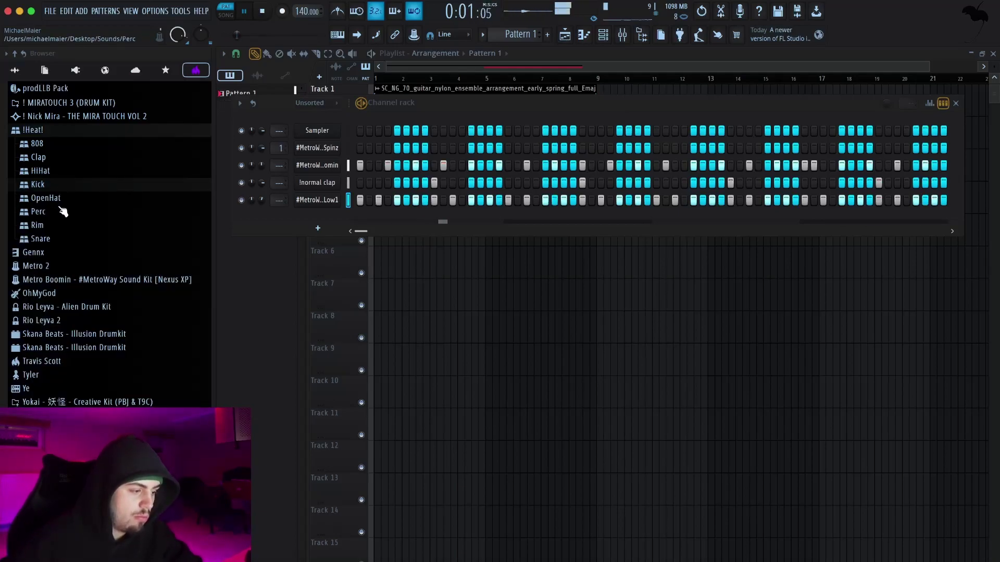
click(59, 200)
drag(83, 223, 356, 228)
key(space)
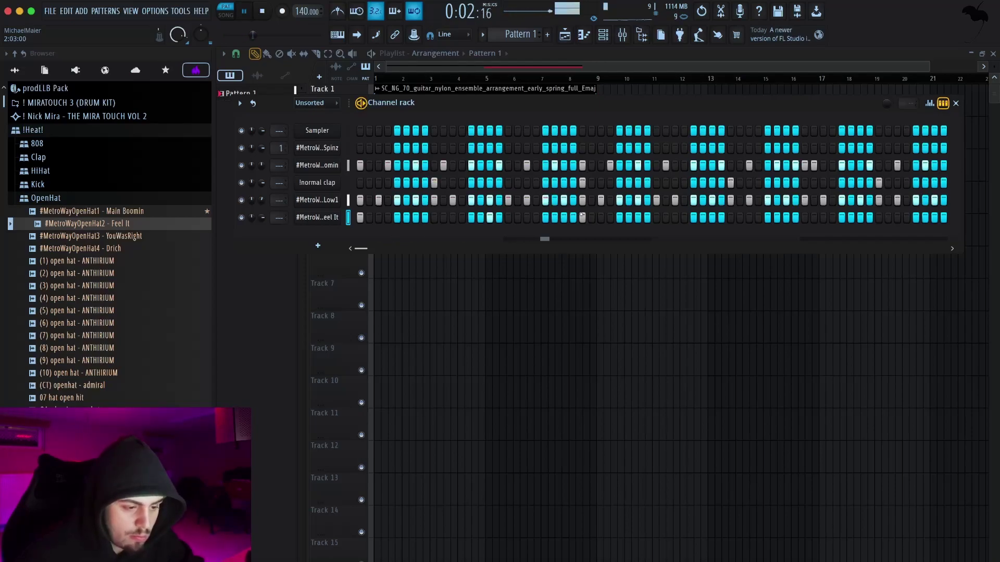
key(space)
key(space)
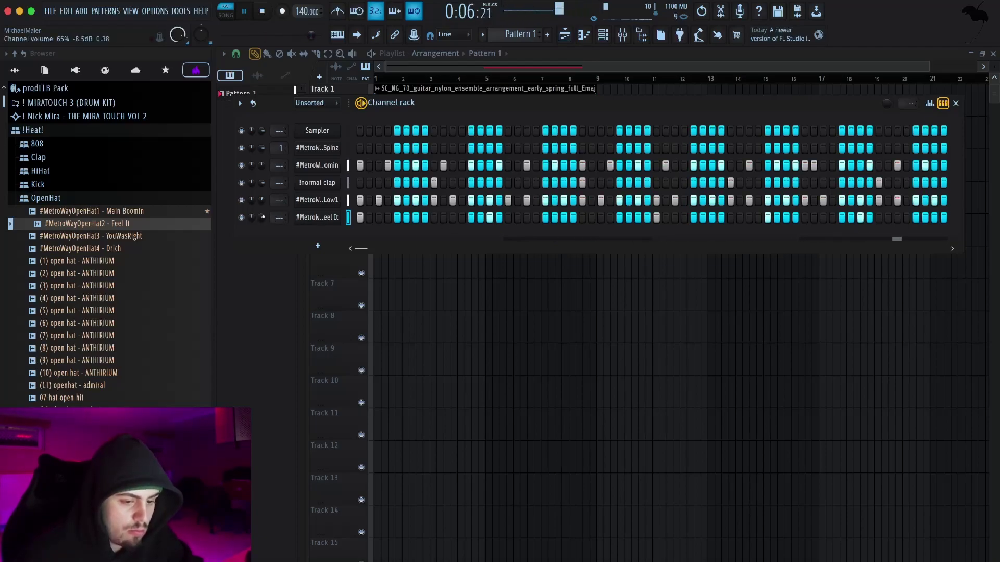
- Audition samples in the Snare folder and add !!uzi snare 1 as a new channel
click(97, 198)
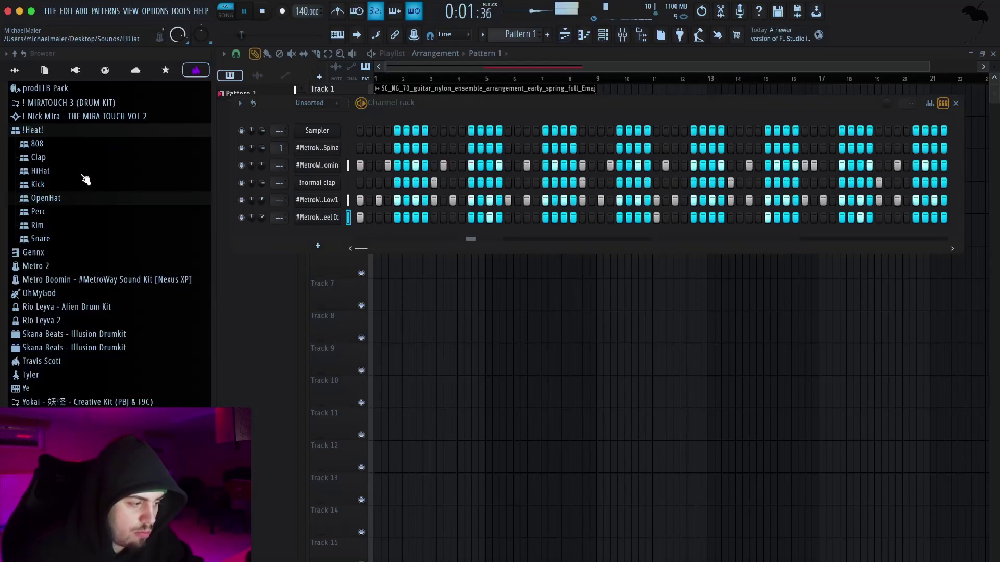
click(41, 239)
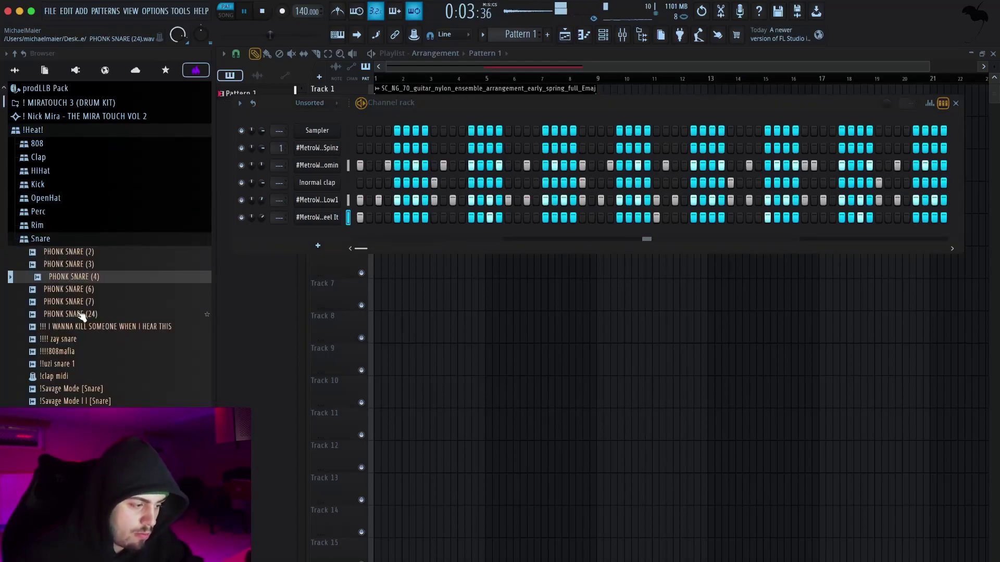
click(92, 339)
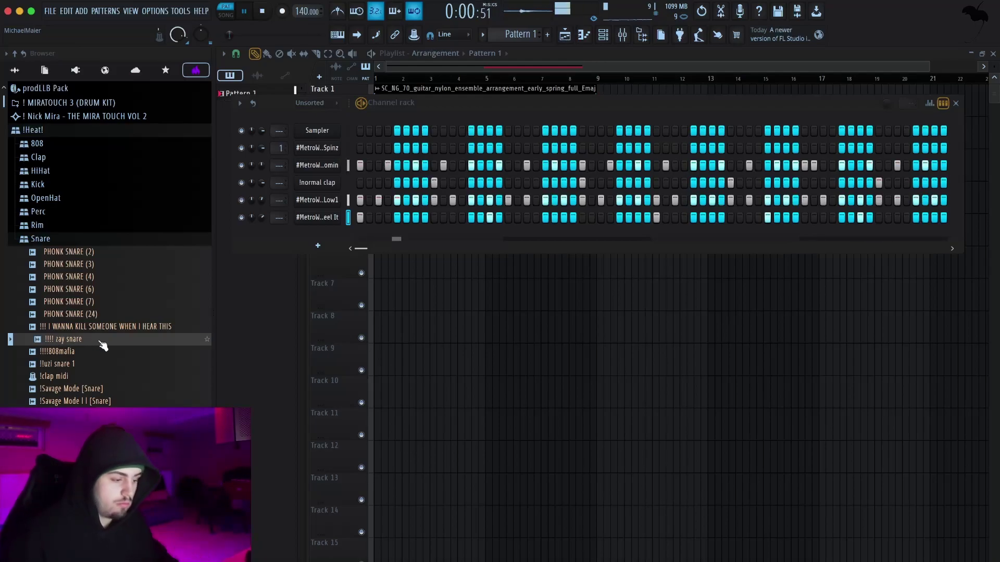
click(92, 364)
drag(96, 364, 285, 241)
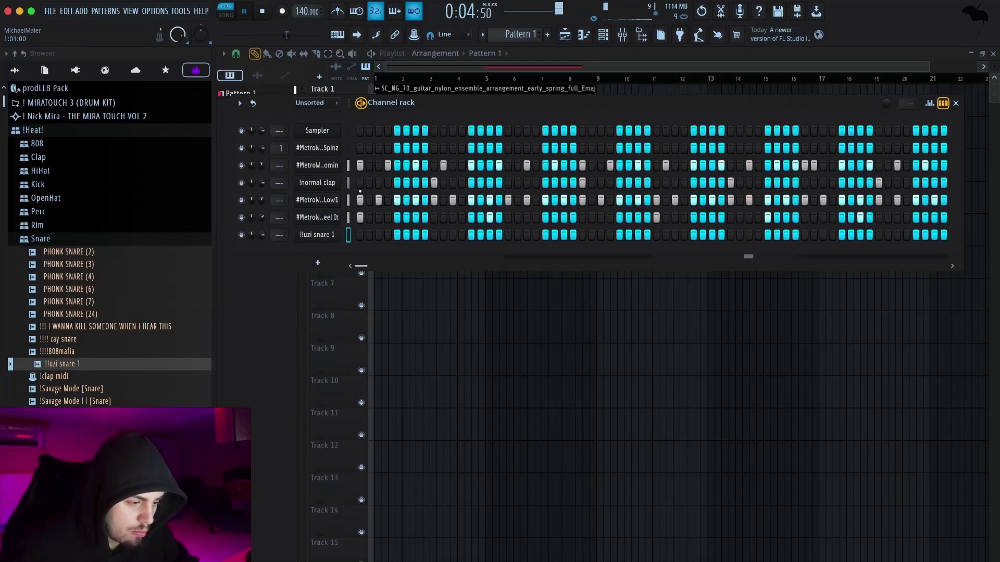
- Try the clap's step pattern on the !!uzi snare 1 channel, open its sampler settings, and clear the snare's steps again
click(348, 183)
click(348, 237)
key(ctrl+v)
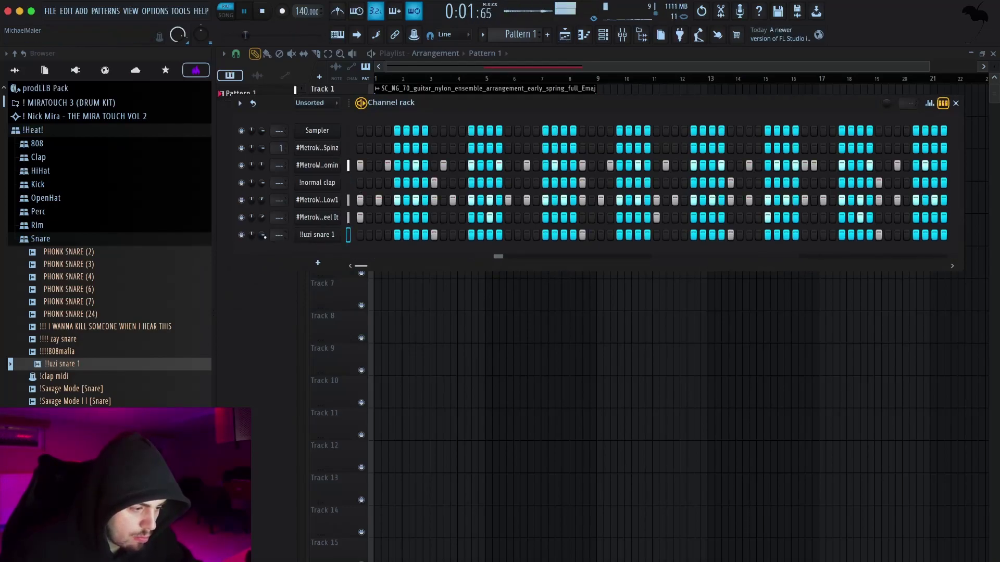
click(329, 236)
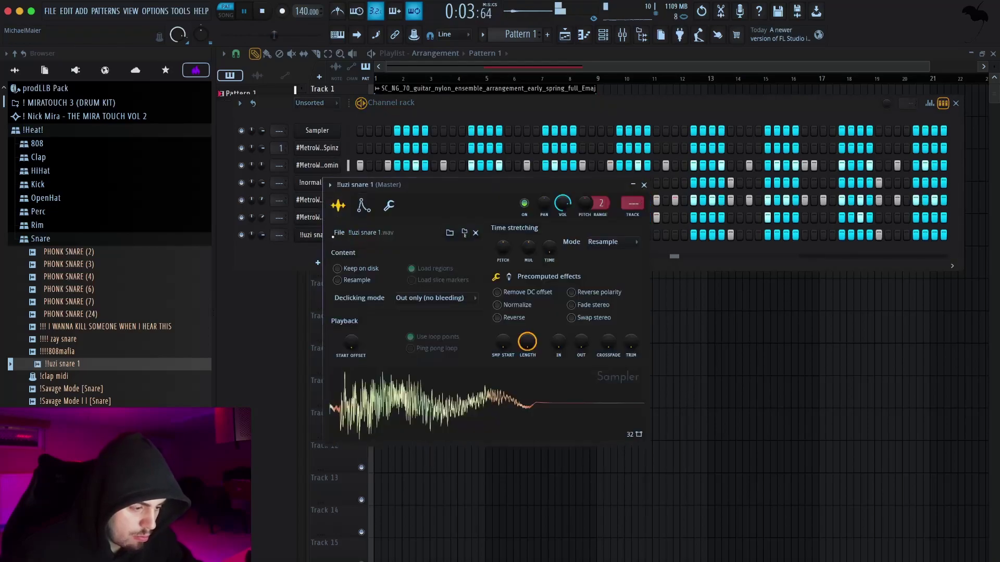
click(644, 184)
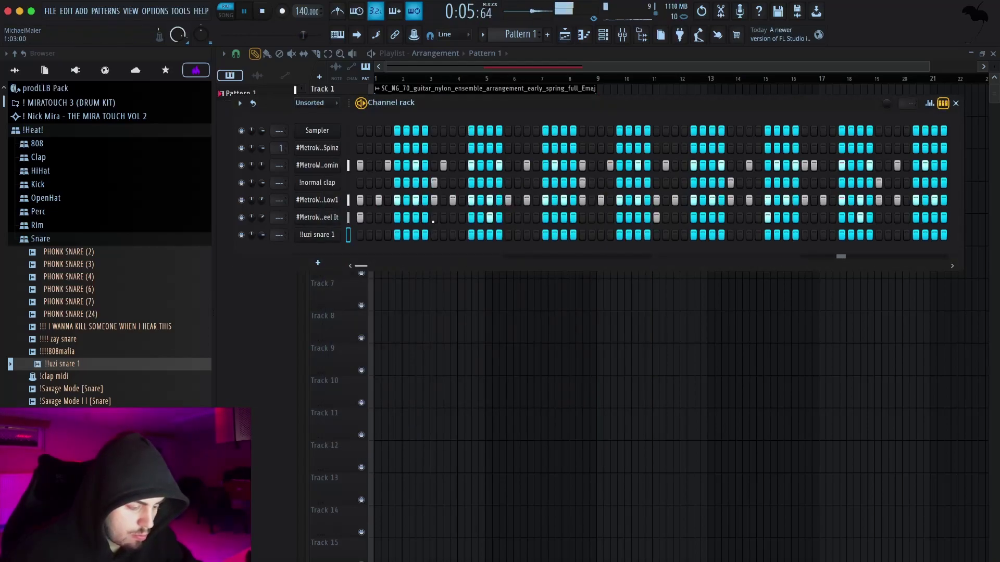
- Close the Channel rack, play the arrangement, and lower the guitar sample's channel volume with its panning reset to centre
click(956, 103)
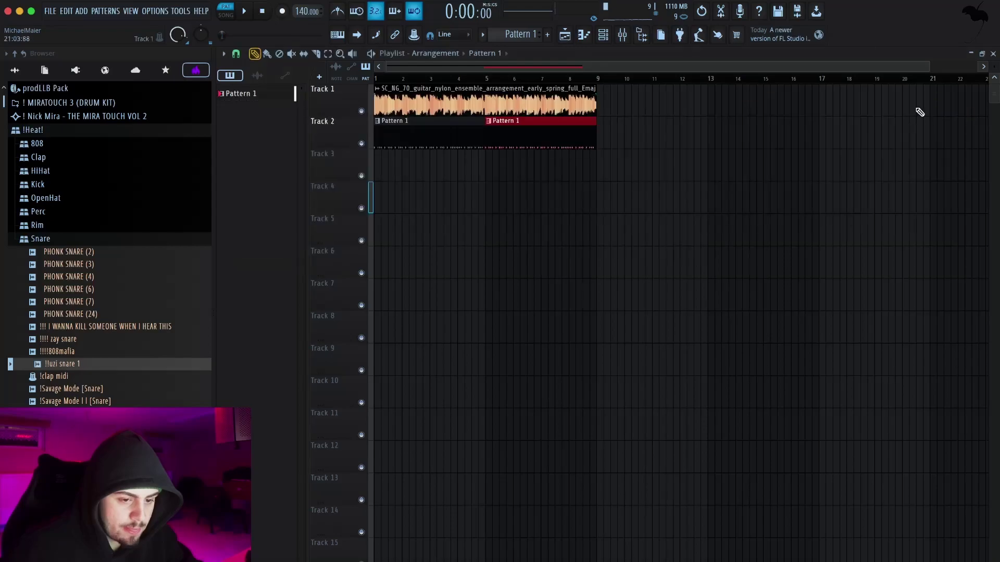
key(space)
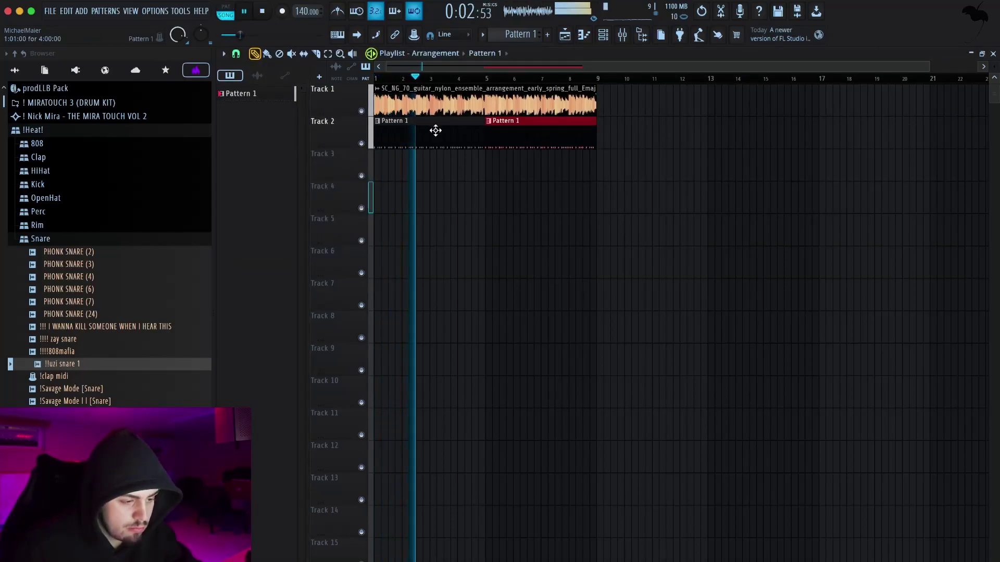
double_click(514, 105)
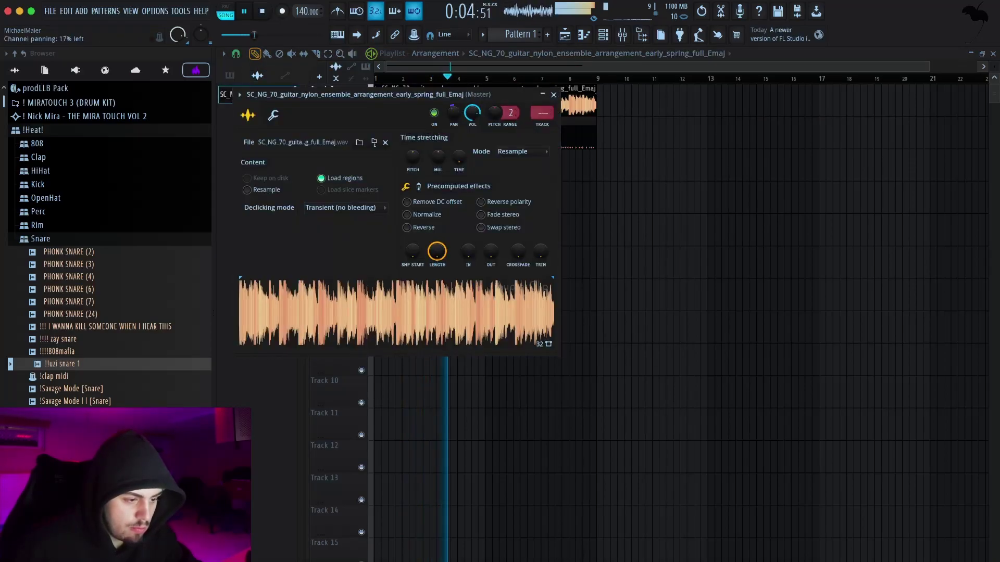
right_click(452, 115)
drag(453, 110, 472, 130)
click(462, 116)
right_click(461, 118)
click(471, 125)
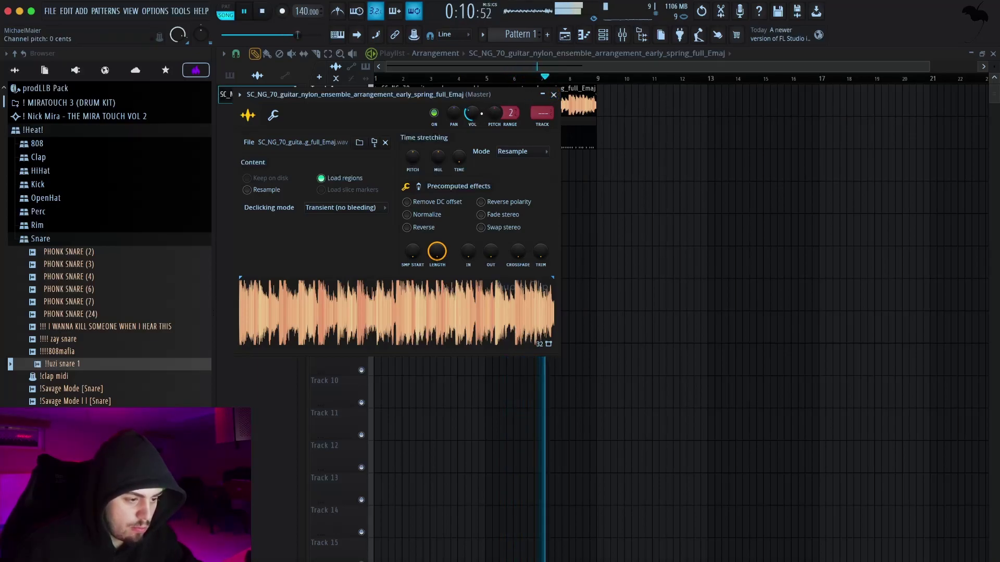
click(553, 94)
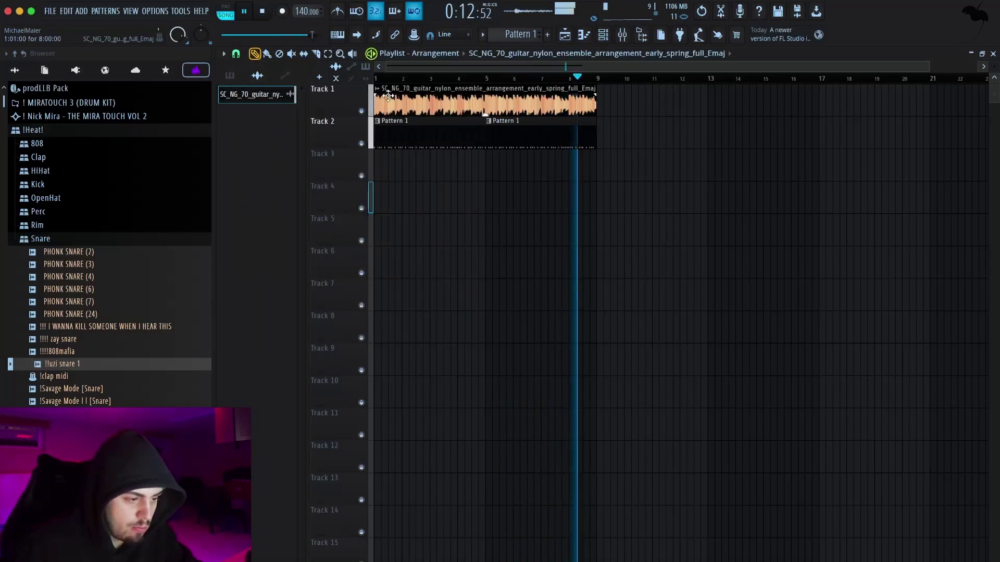
- Collapse the Snare folder, switch to Splice and search its samples for "kick"
click(112, 239)
click(637, 555)
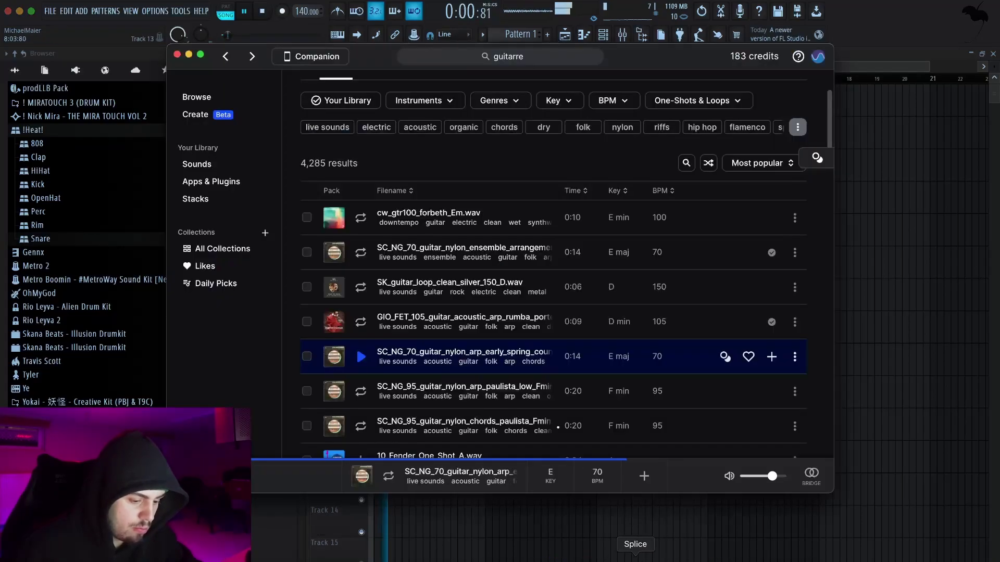
click(532, 61)
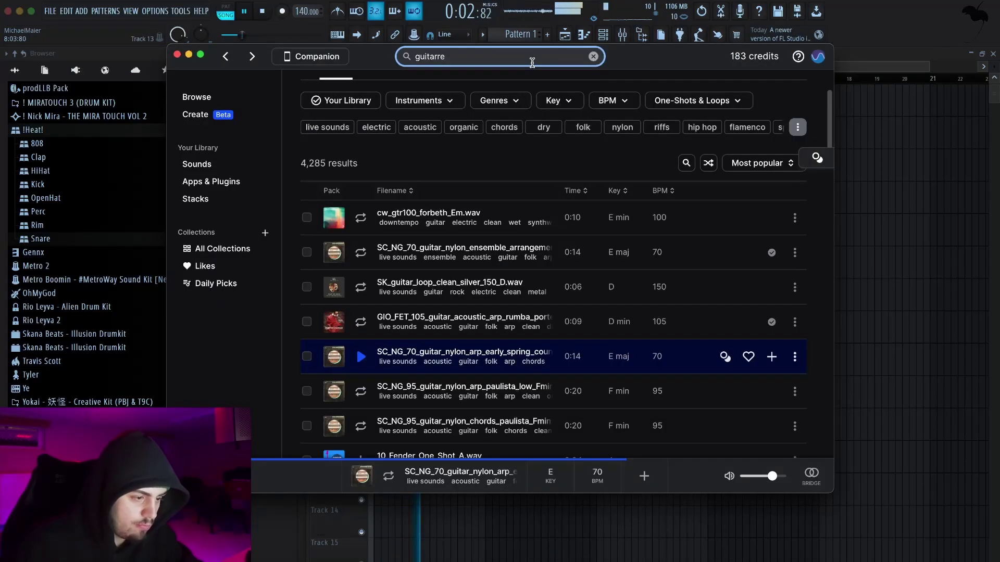
double_click(531, 59)
text(kick)
key(Return)
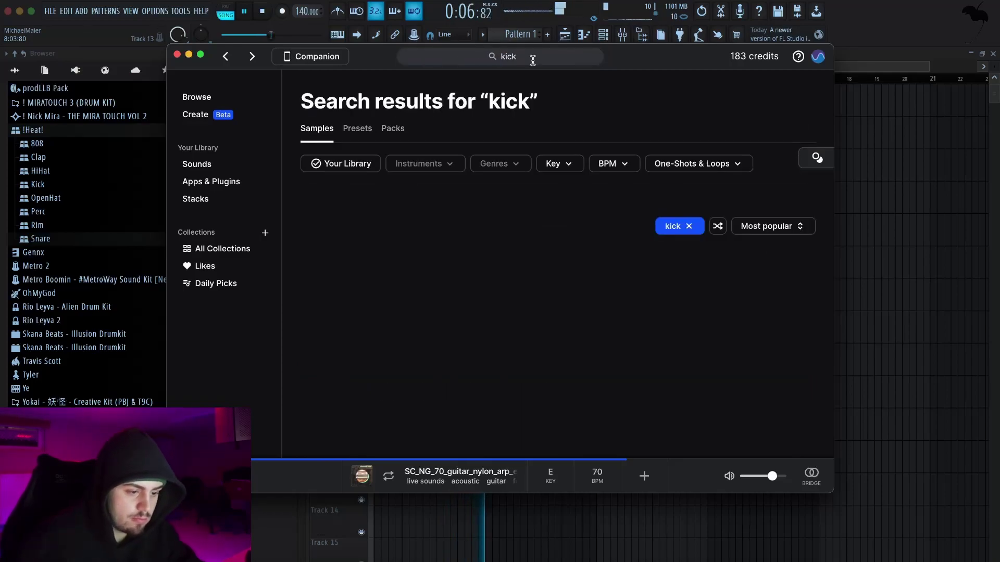
- Filter the kick search results to Loops and add the rnb genre tag
click(693, 164)
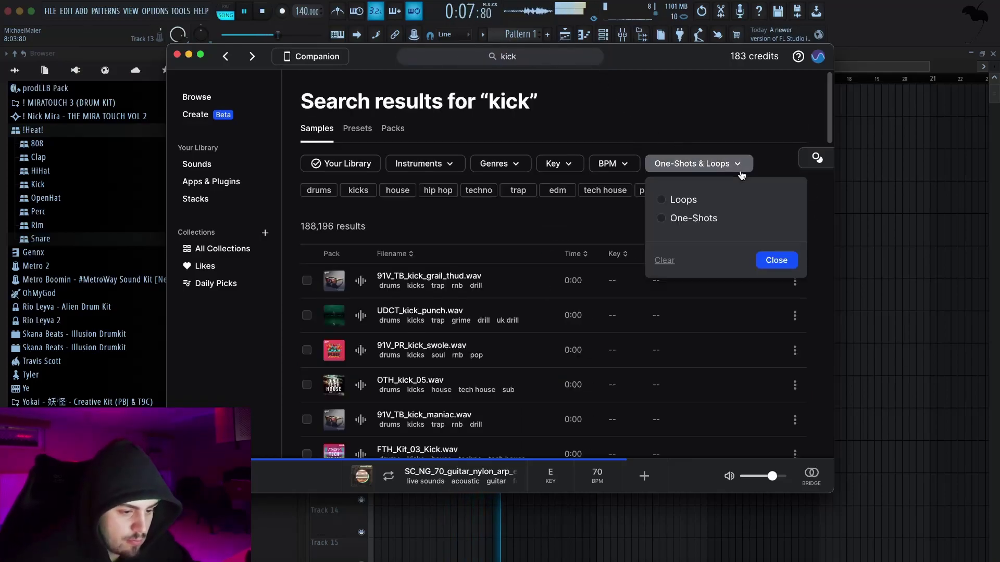
click(676, 199)
click(776, 260)
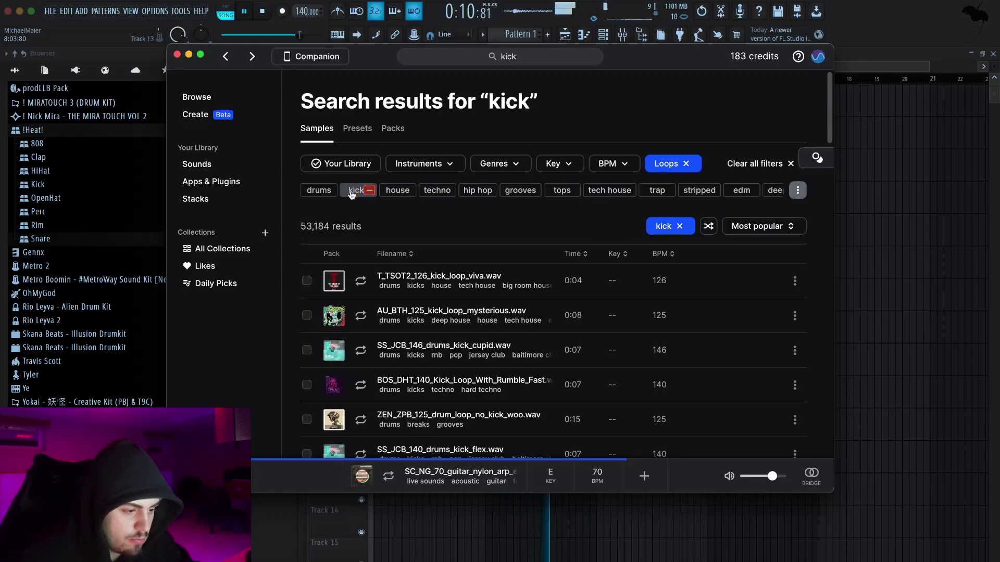
click(797, 190)
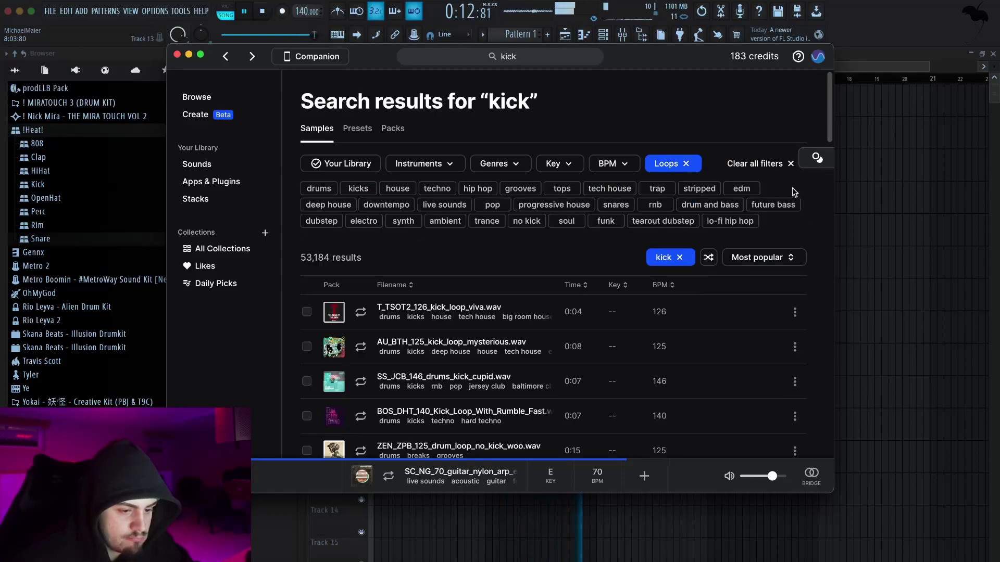
click(657, 204)
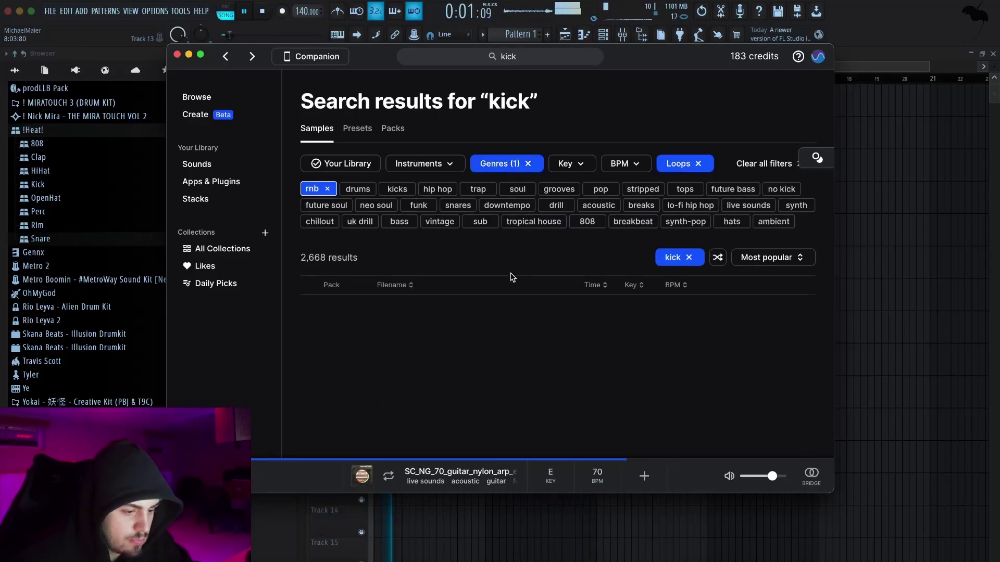
- Audition the first rnb kick loops in Splice, from SS_JCB_146_drums_kick_cupid.wav to SS_JCB_160_drums_kick_eco.wav
click(333, 334)
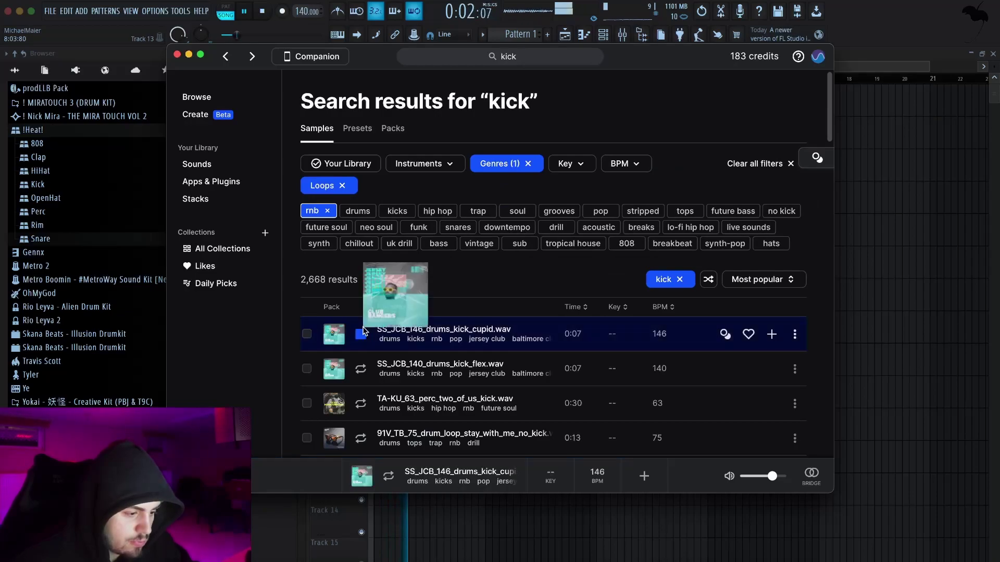
click(360, 367)
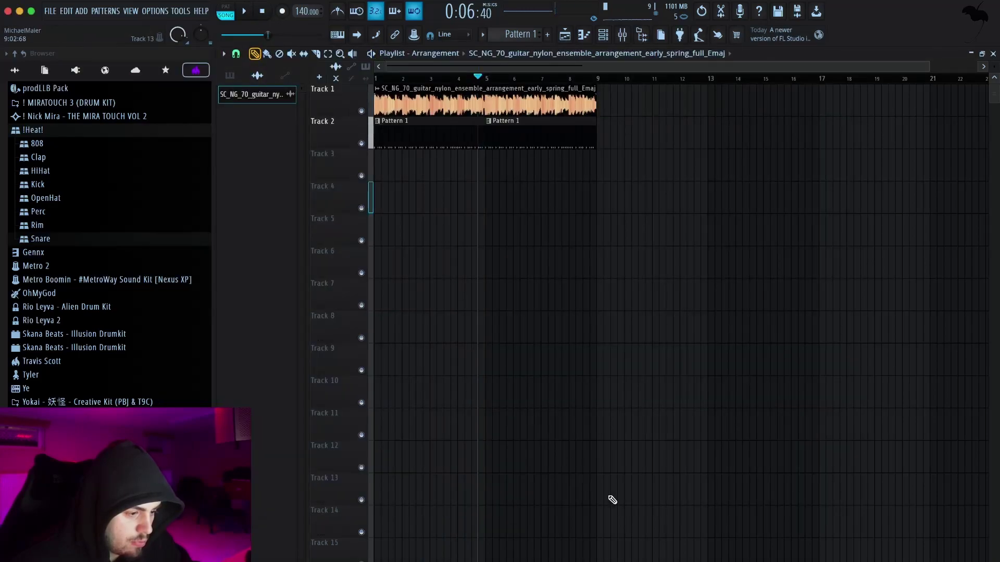
click(625, 552)
click(347, 408)
scroll(353, 408, down, 1)
click(361, 411)
scroll(362, 411, down, 1)
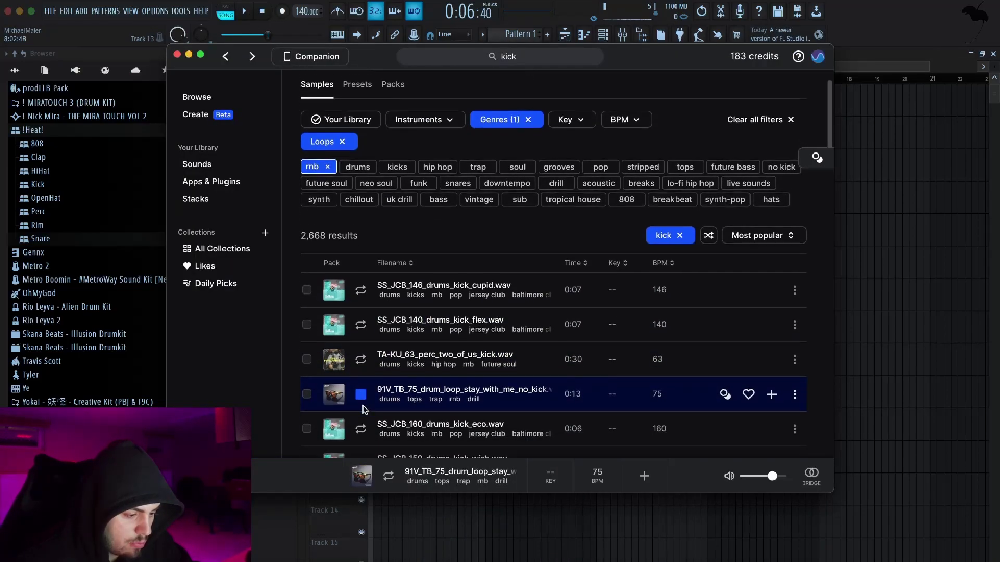
click(363, 413)
scroll(363, 411, down, 6)
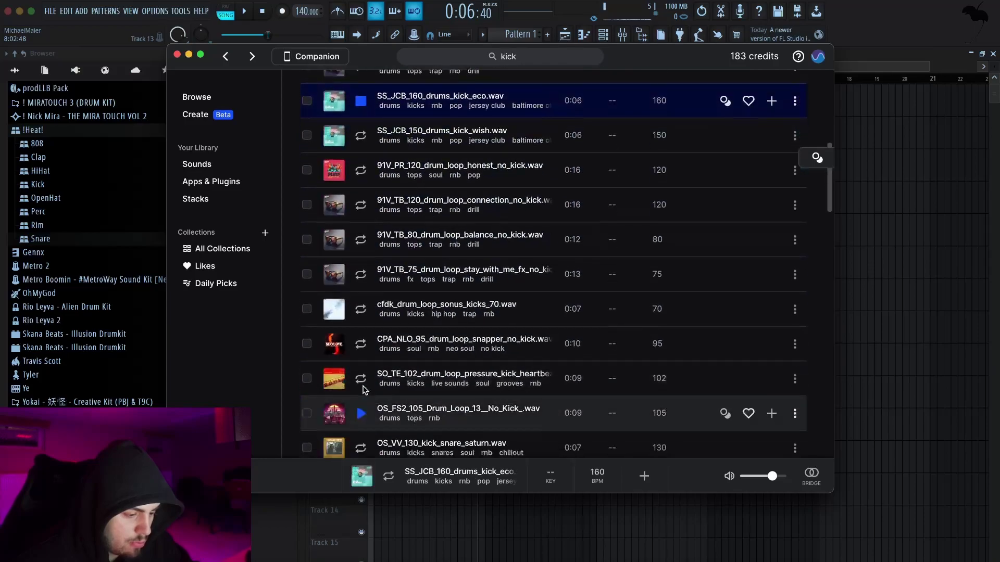
- Audition SS_JCB_150_drums_kick_wish.wav and the four 91V no-kick drum loops listed below it
click(361, 135)
click(361, 172)
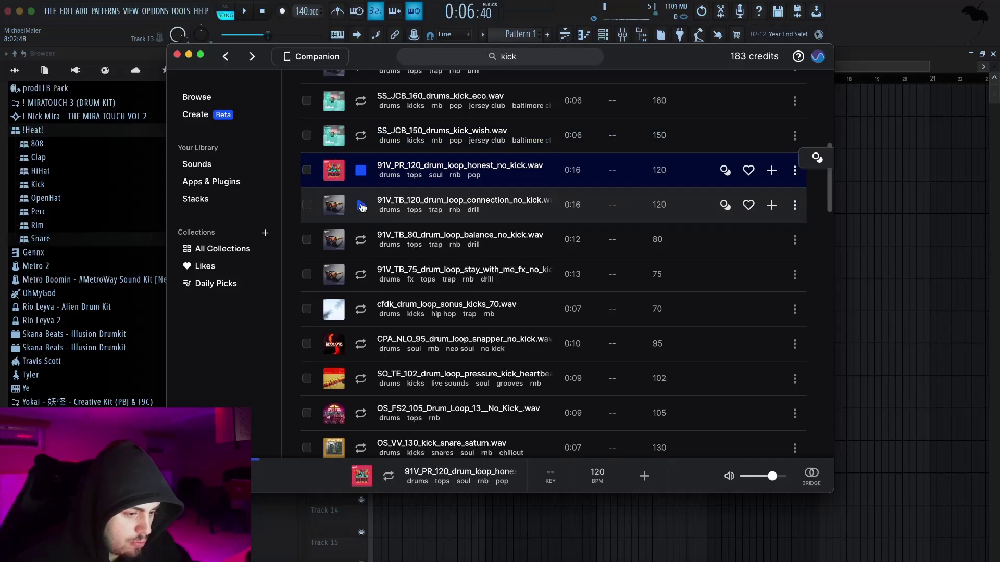
click(361, 206)
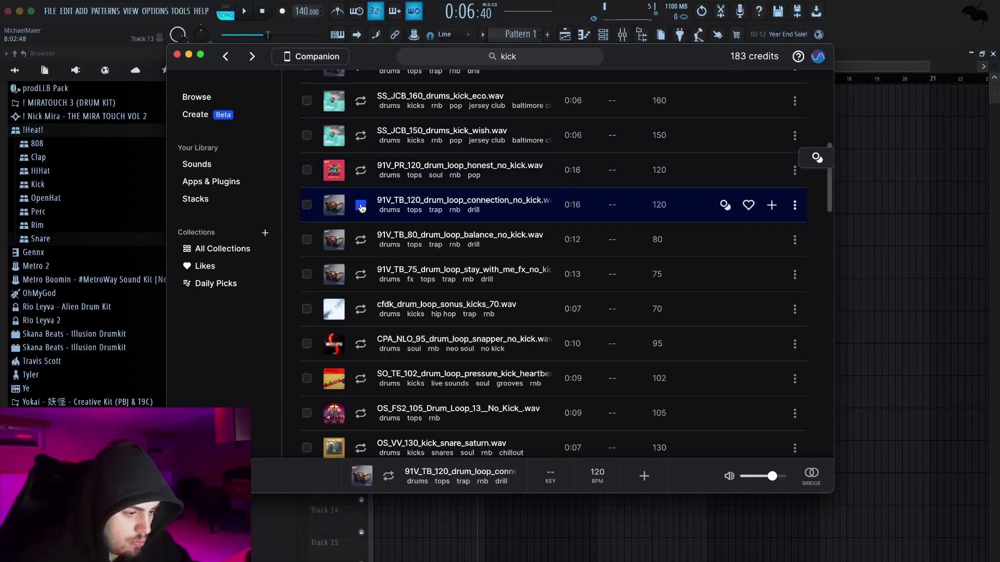
click(361, 241)
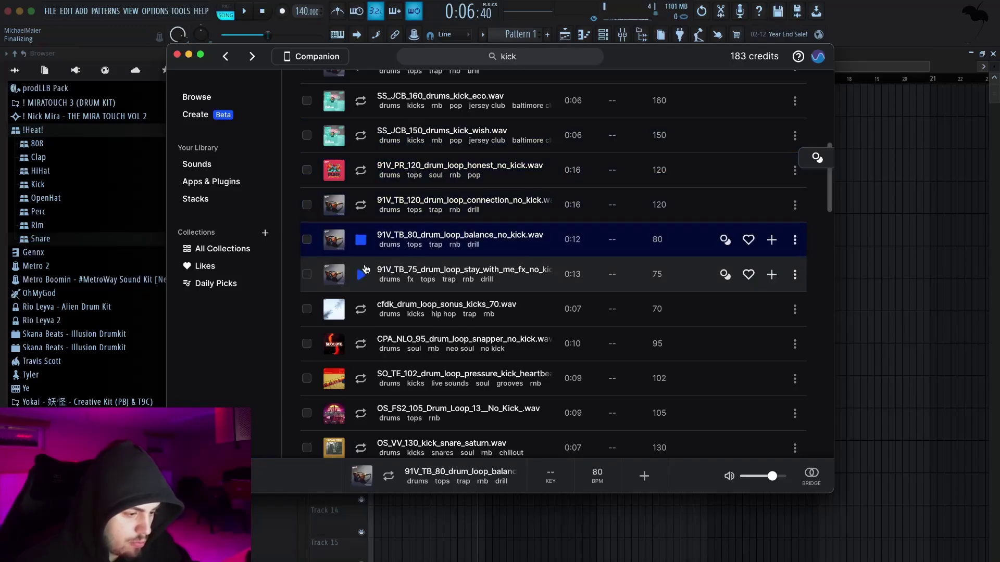
click(361, 273)
scroll(361, 274, down, 1)
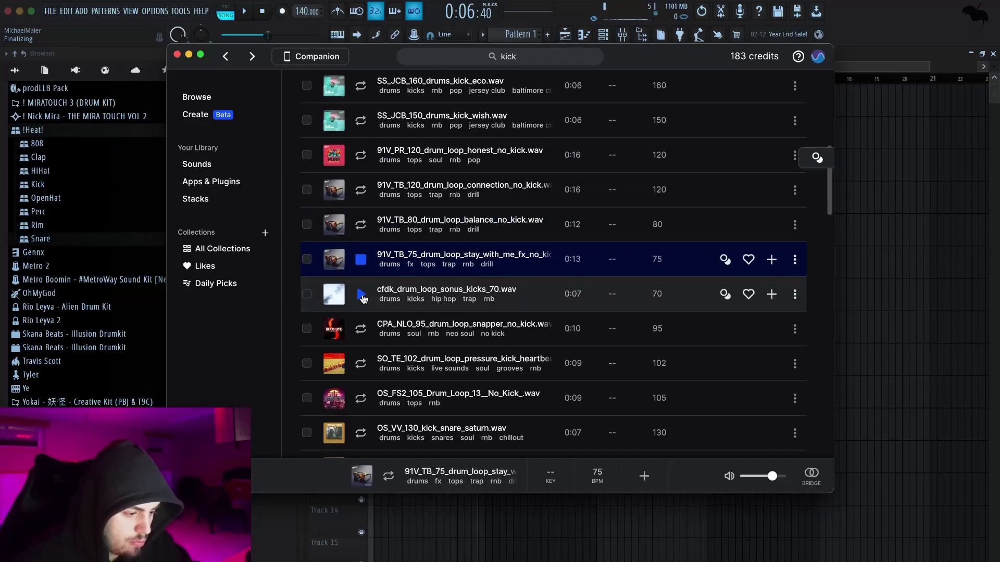
- Narrow the rnb loop results to the kicks instrument
scroll(367, 291, up, 10)
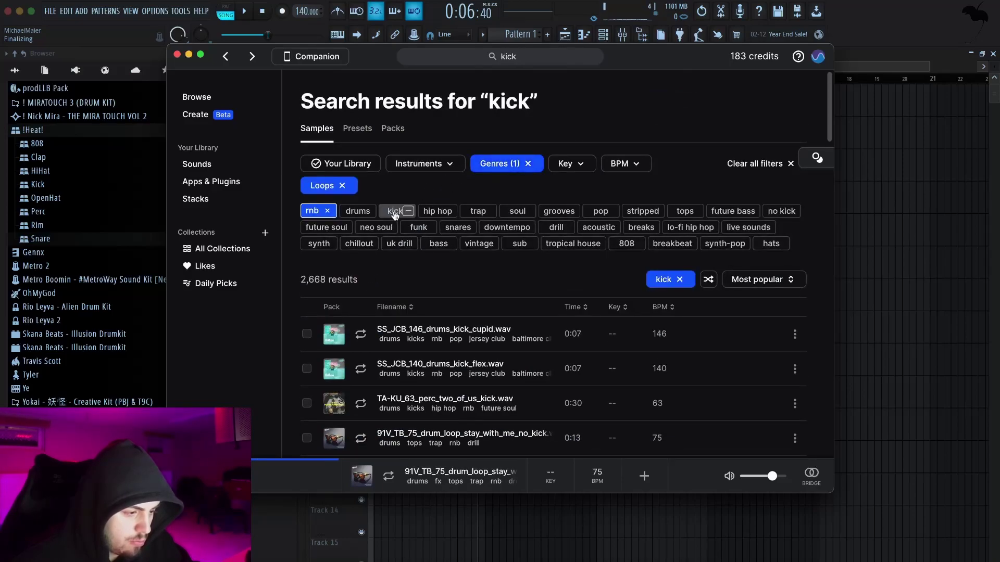
click(394, 167)
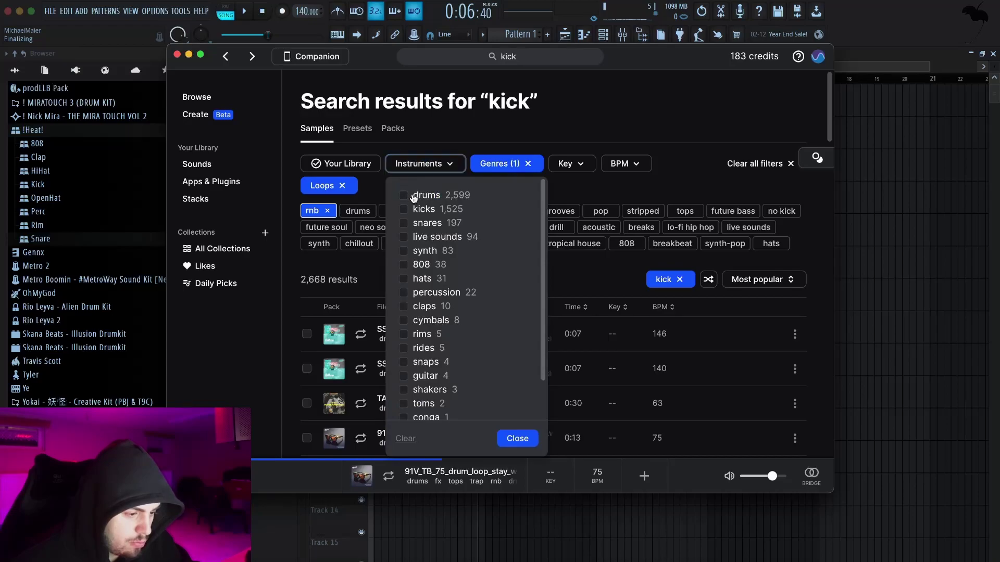
click(410, 196)
click(410, 208)
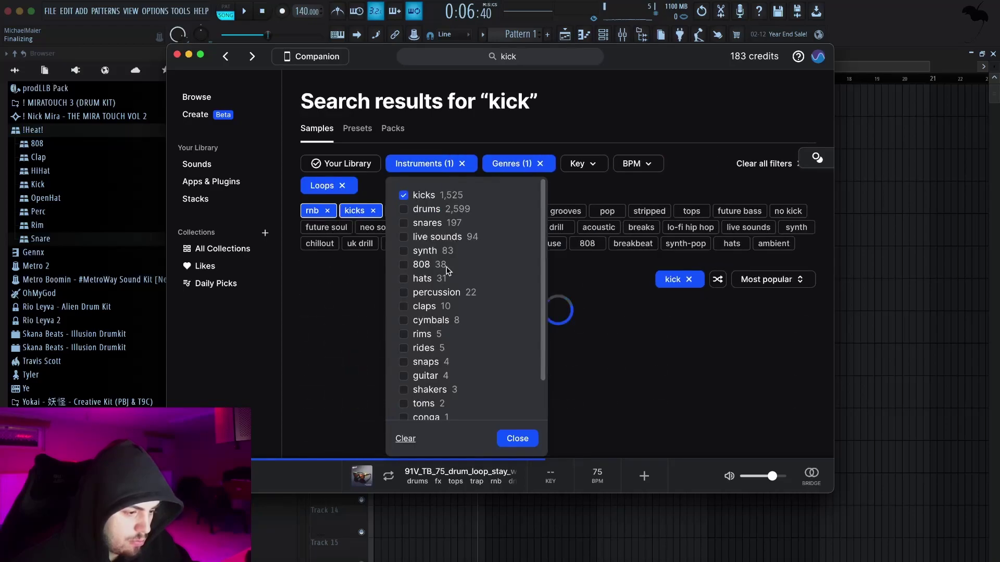
click(517, 438)
- Audition SS_JCB_146_drums_kick_cupid.wav, SS_JCB_140_drums_kick_flex.wav and SS_JCB_160_drums_kick_eco.wav in the kicks-only results
click(360, 334)
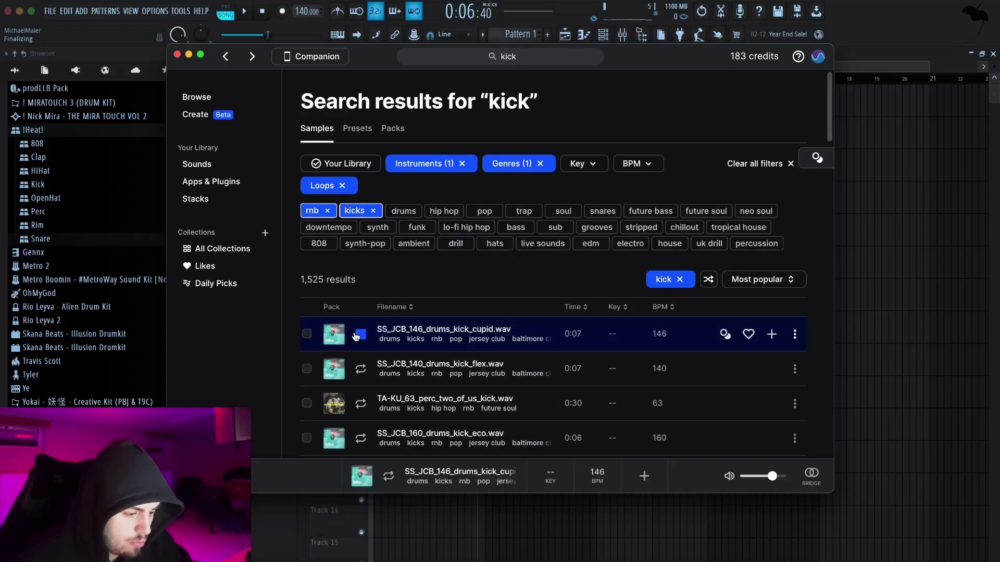
click(362, 369)
scroll(367, 375, down, 2)
click(365, 373)
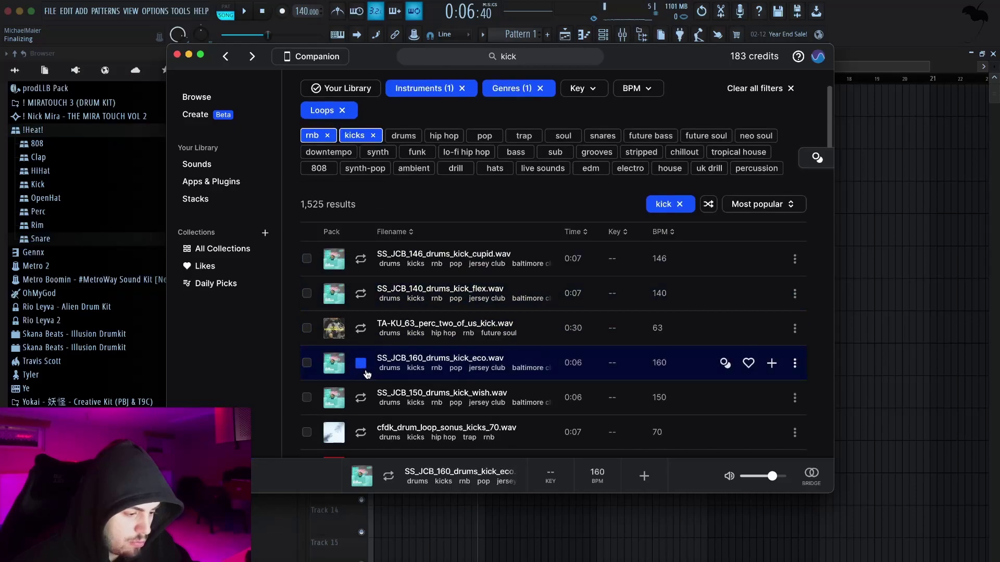
scroll(366, 375, down, 2)
scroll(367, 374, up, 2)
scroll(369, 369, down, 5)
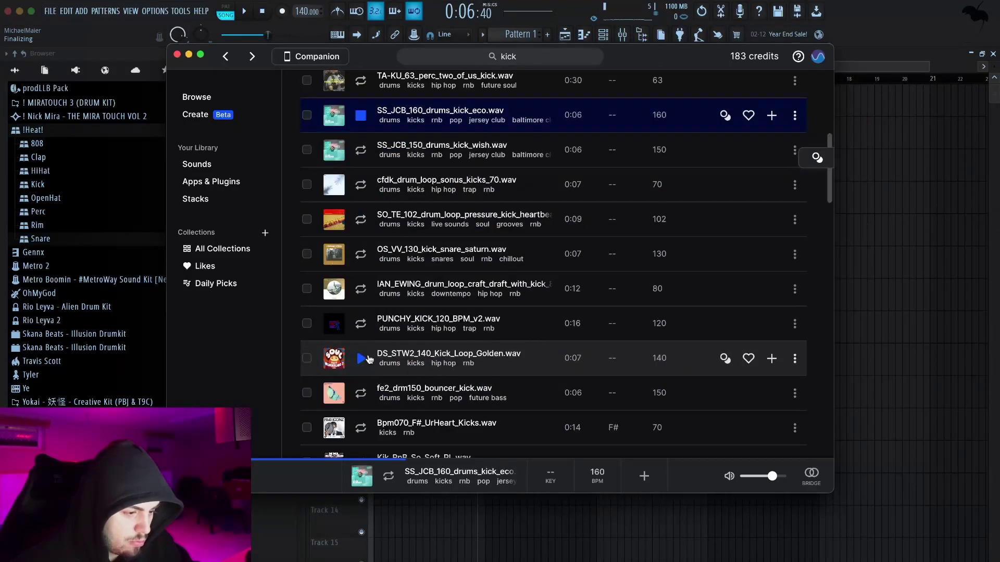
- Audition the kick loops from DS_STW2_140_Kick_Loop_Golden.wav through Bpm067_Muzik_Kick_PL.wav
click(361, 358)
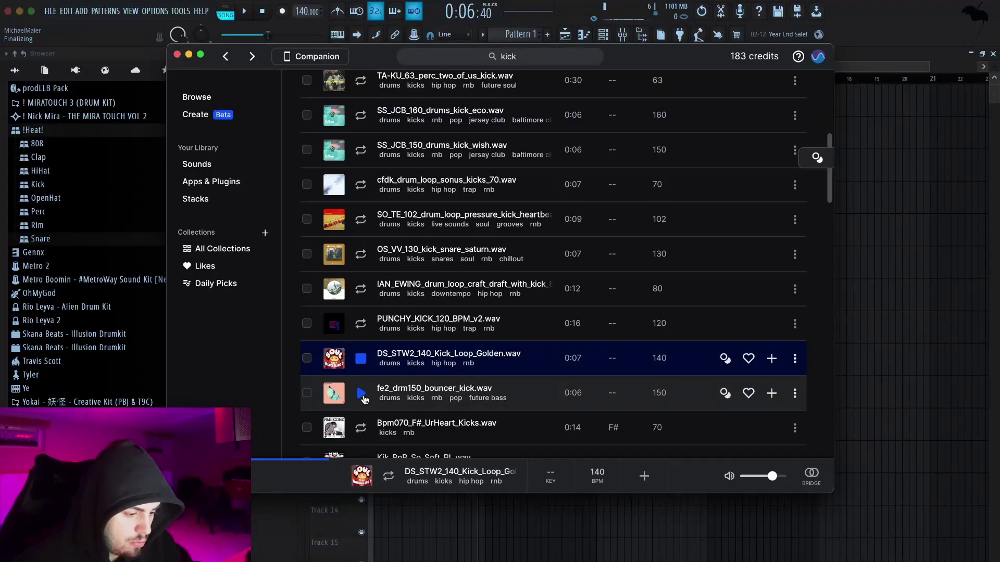
click(364, 397)
click(364, 427)
scroll(364, 424, down, 4)
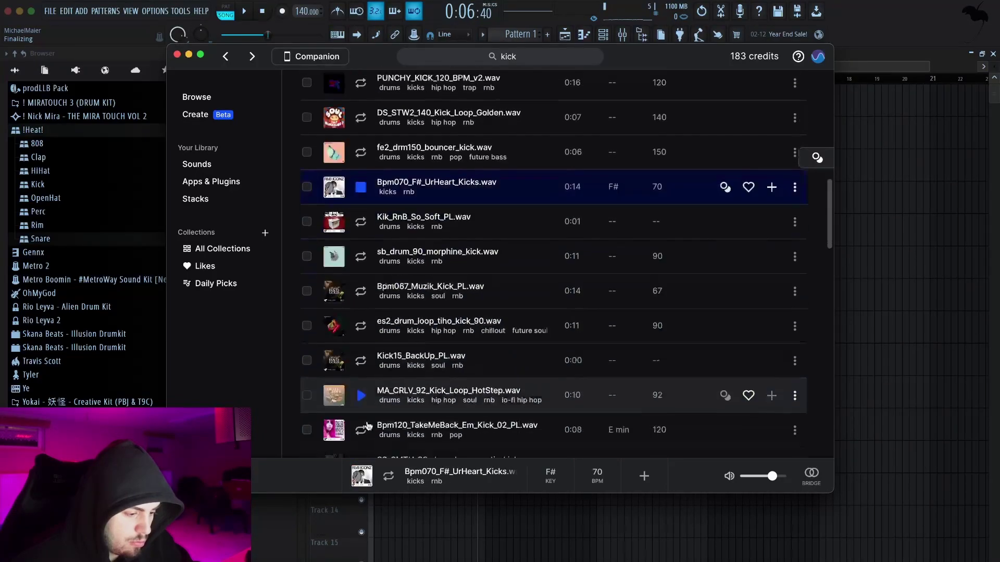
click(363, 212)
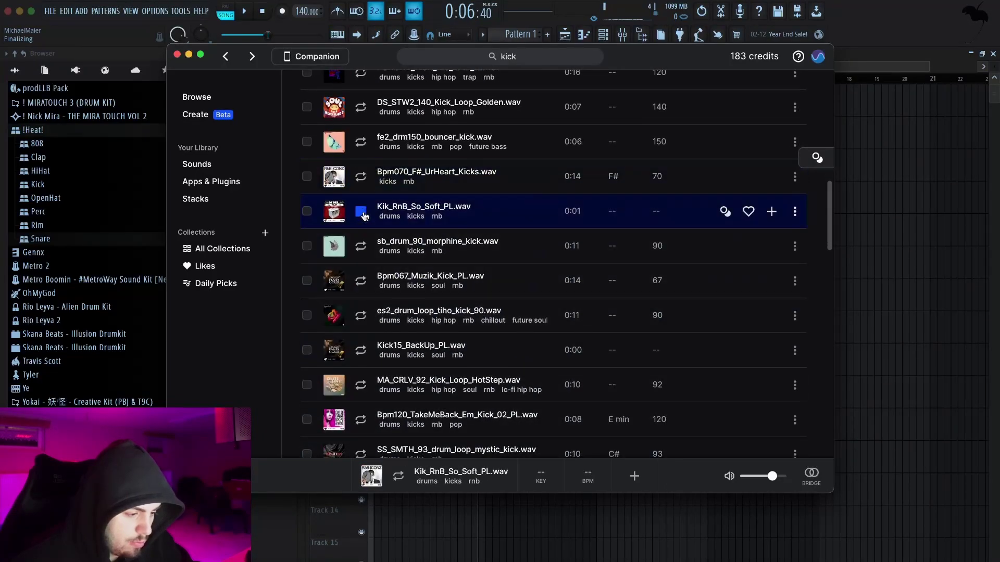
click(361, 246)
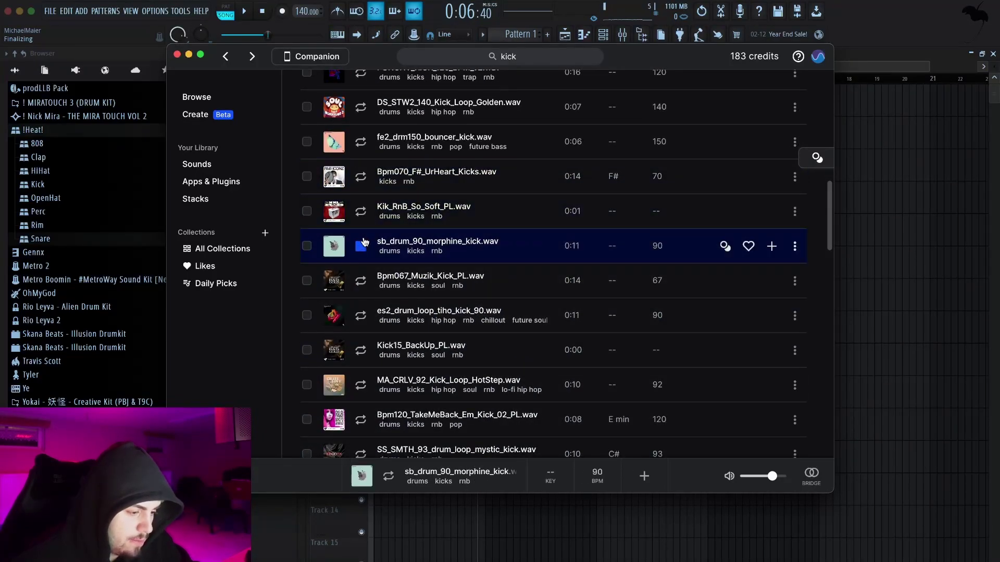
click(363, 281)
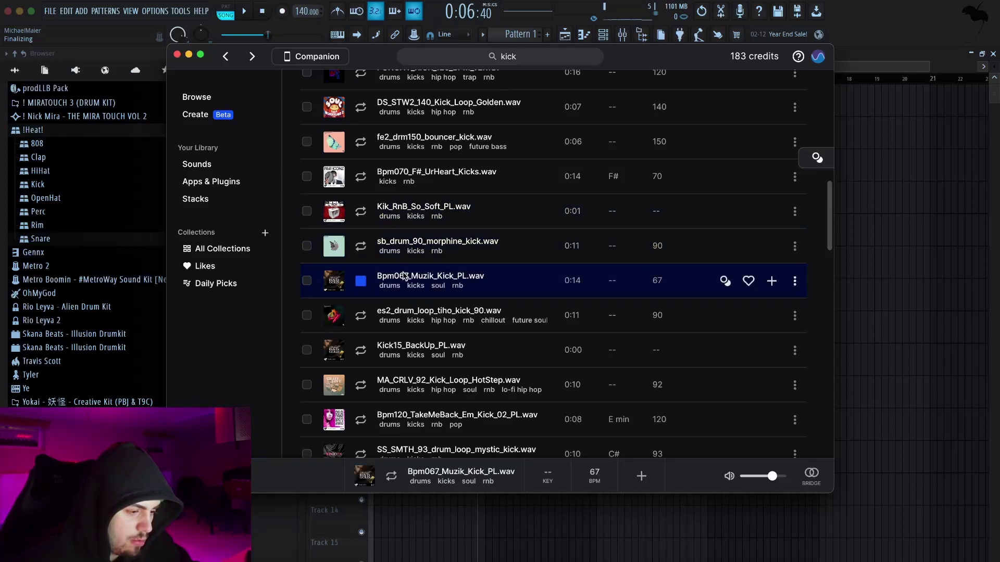
- Audition the kick loops from es2_drum_loop_tiho_kick_90.wav through the SD_TVV2_125 rumble and cymbals loop
click(363, 316)
click(363, 350)
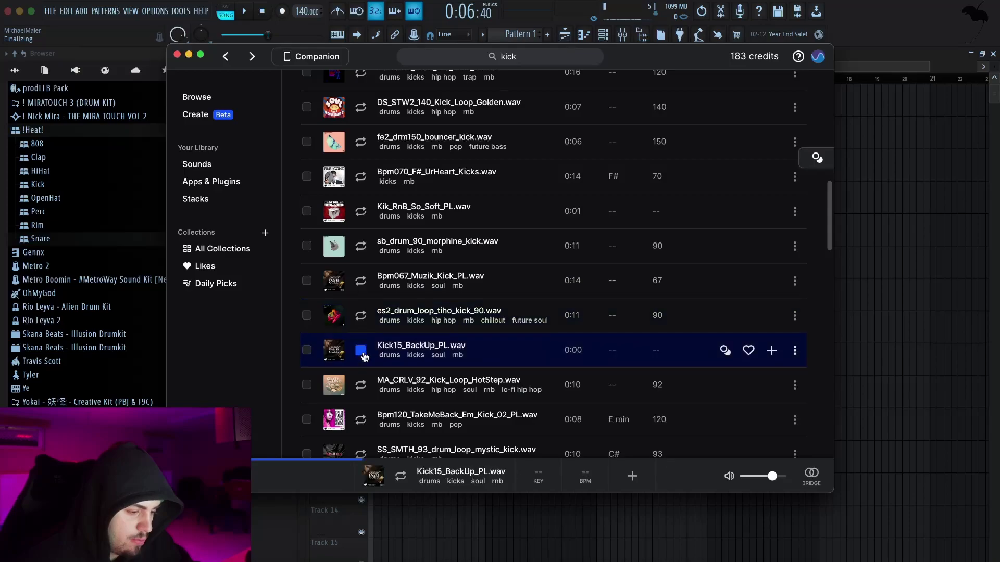
click(362, 384)
click(361, 419)
scroll(361, 417, down, 5)
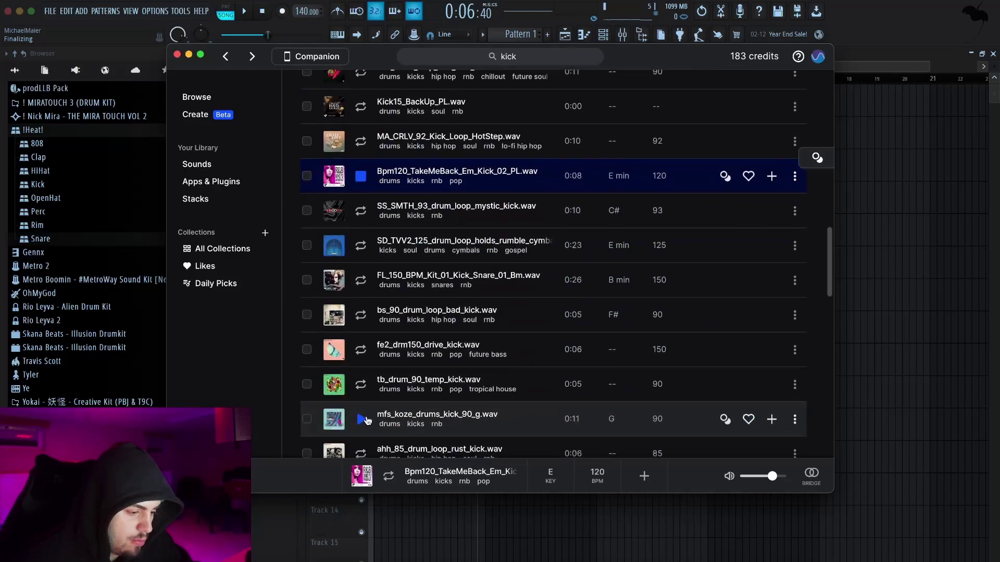
click(361, 210)
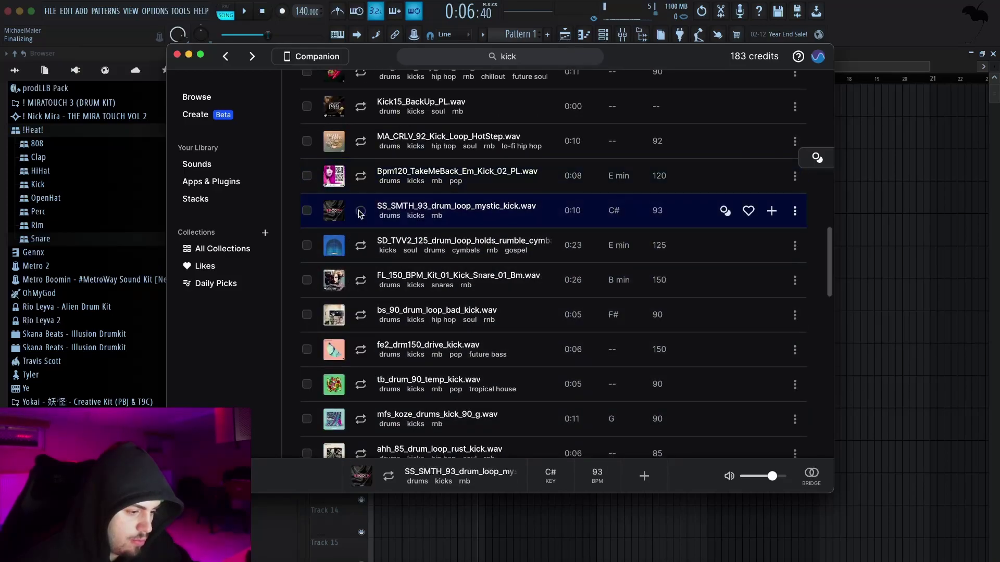
click(363, 254)
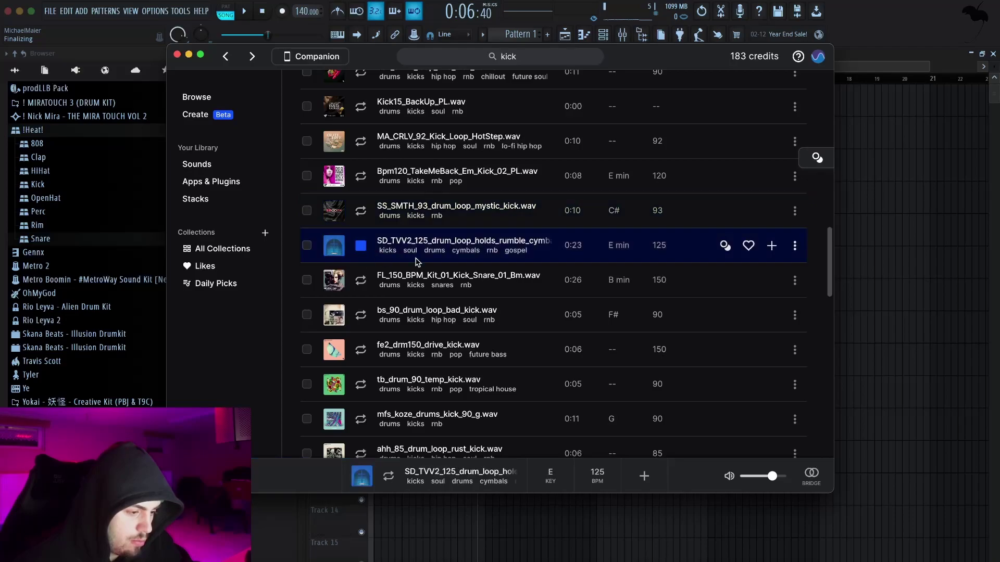
- Audition further kick loops between bs_90_drum_loop_bad_kick.wav and VRB2_Girl_Kick_Snap_Loop_128.wav, including SO_SCK_100_Bass_808_Kick_Ebmin.wav
click(360, 315)
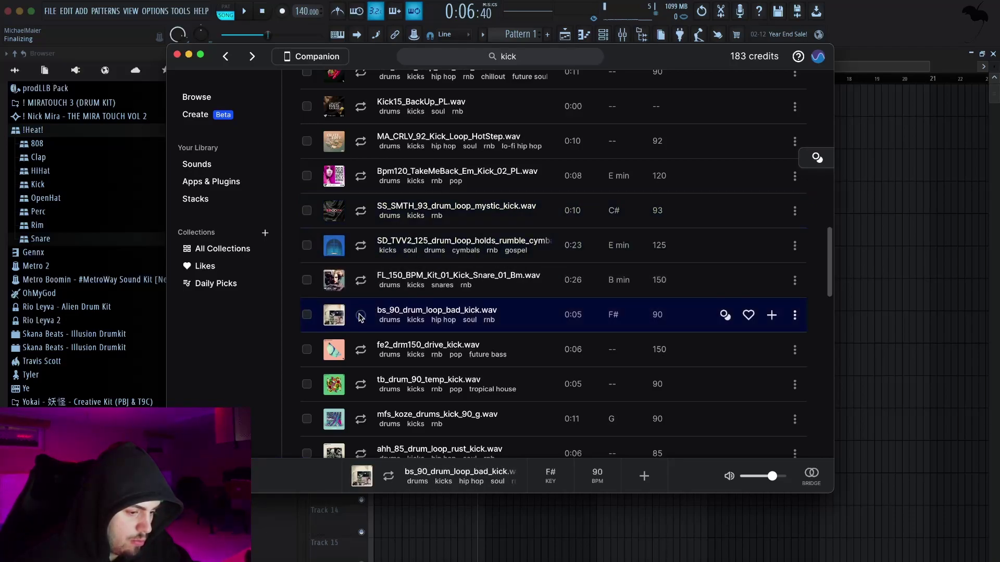
click(363, 351)
click(354, 312)
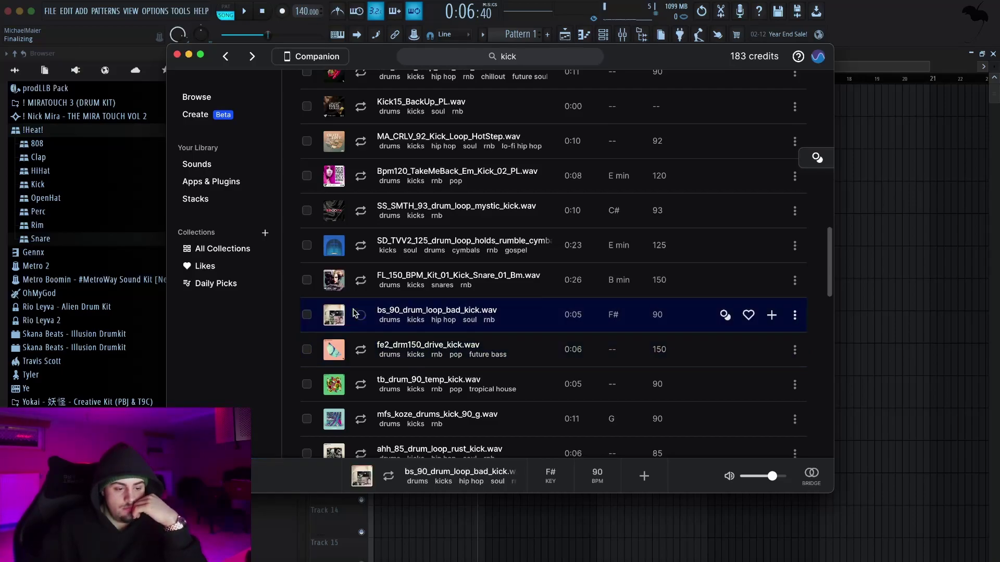
click(356, 384)
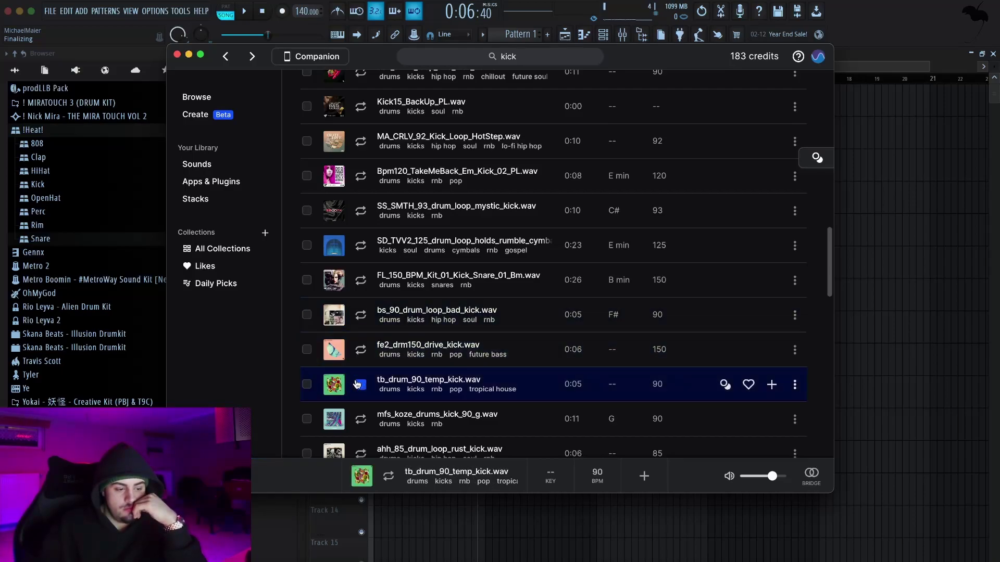
click(360, 419)
scroll(361, 411, down, 4)
click(361, 247)
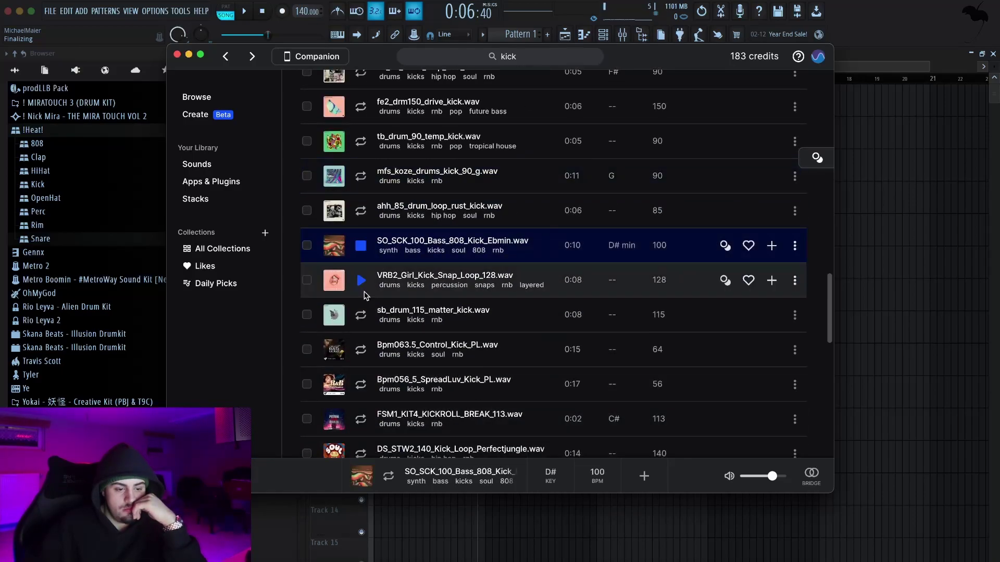
click(361, 284)
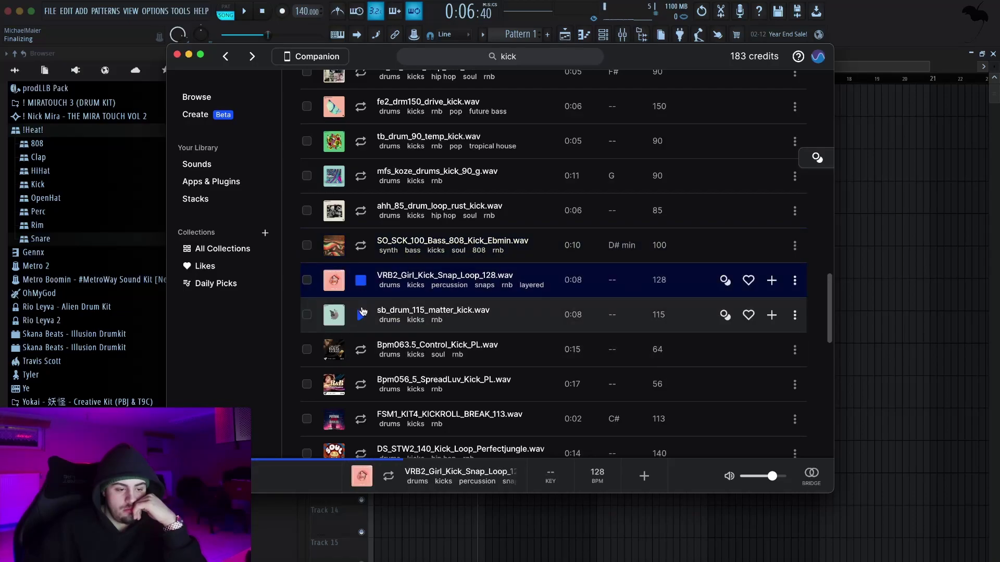
- Get VRB2_Girl_Kick_Snap_Loop_128.wav from Splice and place it on Track 3 of the FL Studio playlist at bar 1
click(771, 280)
drag(569, 281, 869, 192)
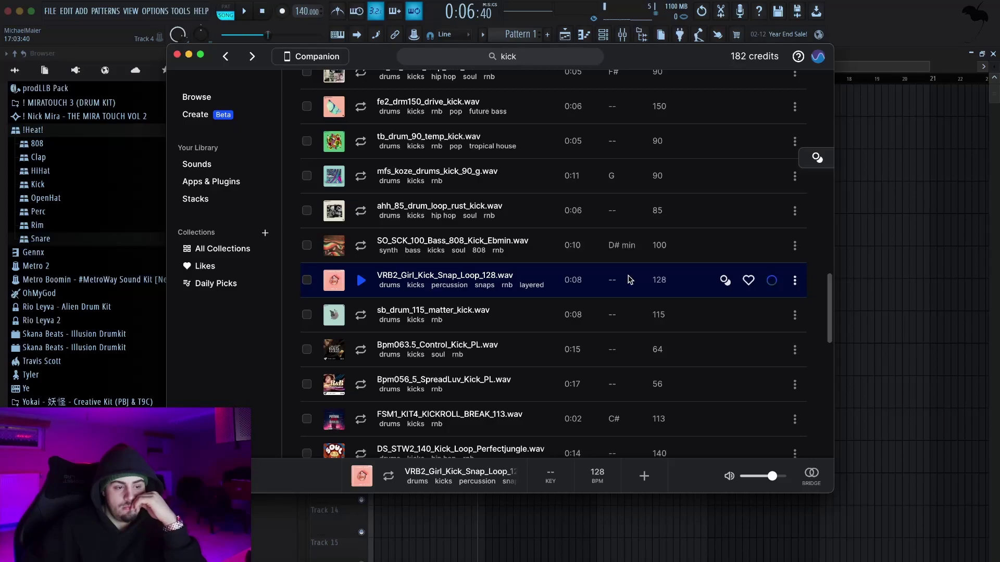
drag(628, 276, 349, 153)
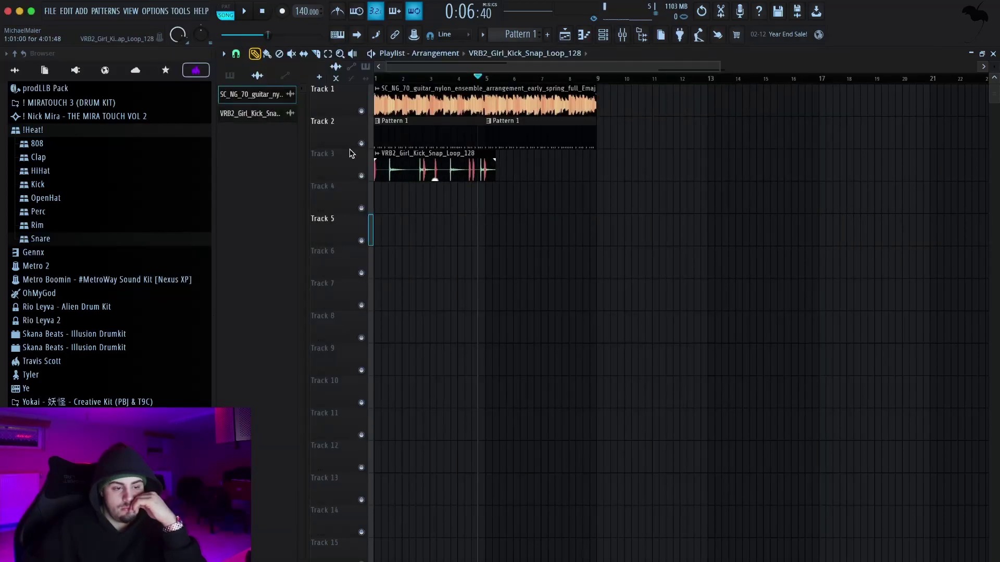
- Time-stretch the kick snap loop to 4:00:00 so the clip spans exactly four bars
double_click(449, 155)
drag(454, 80, 498, 234)
drag(489, 296, 490, 273)
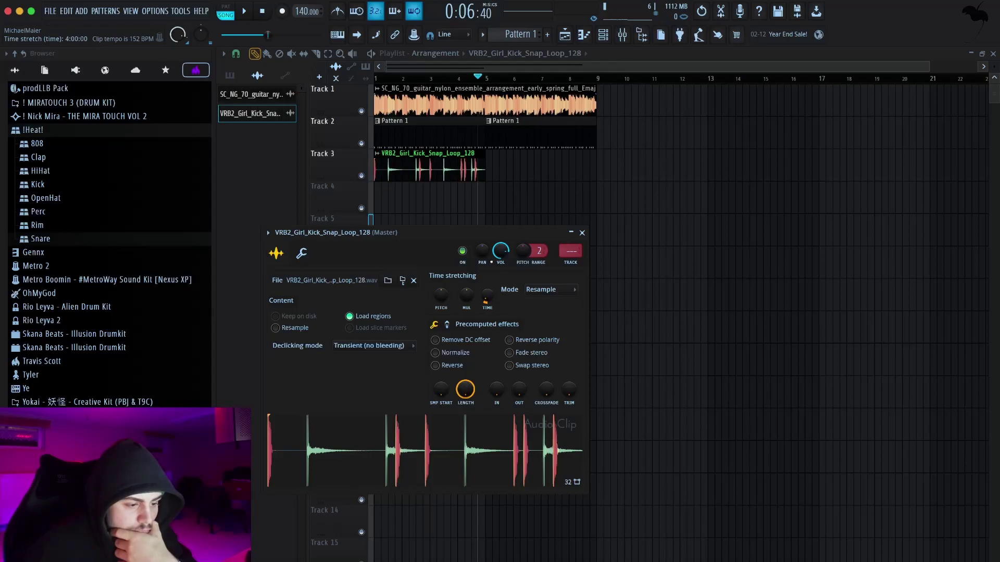
key(Escape)
- Duplicate the kick snap loop to bar 5 on Track 3 and play the arrangement from the start
super+click(449, 168)
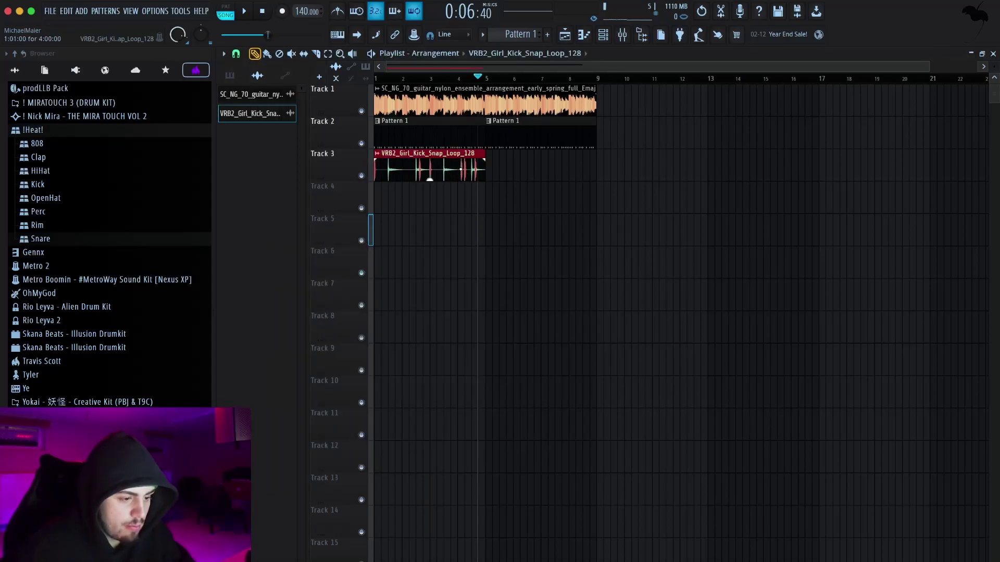
key(super+b)
click(373, 79)
key(space)
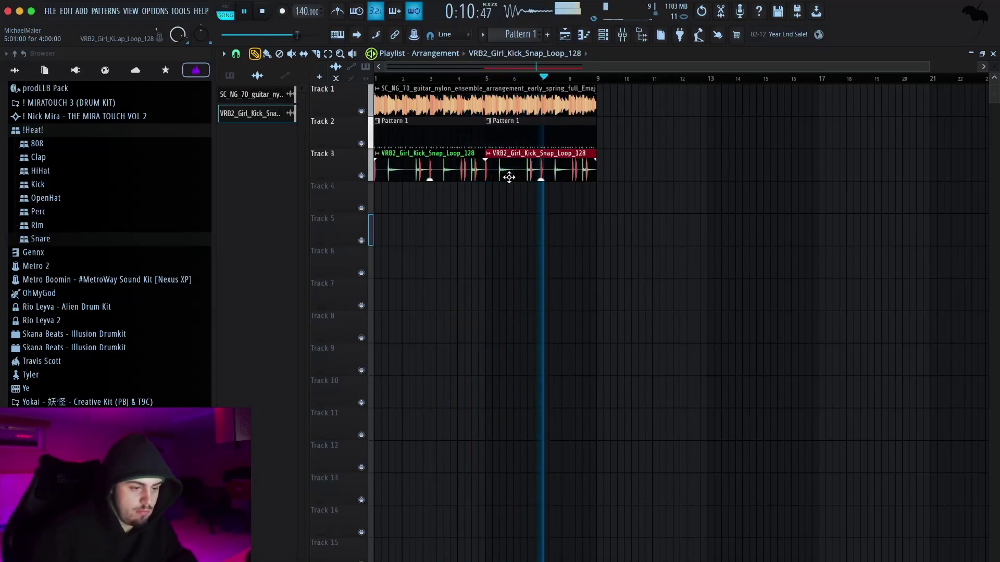
- Show all channels in the channel rack and route the unassigned drum channels and the kick snap loop to mixer tracks 2 through 7
click(603, 35)
click(333, 105)
click(331, 116)
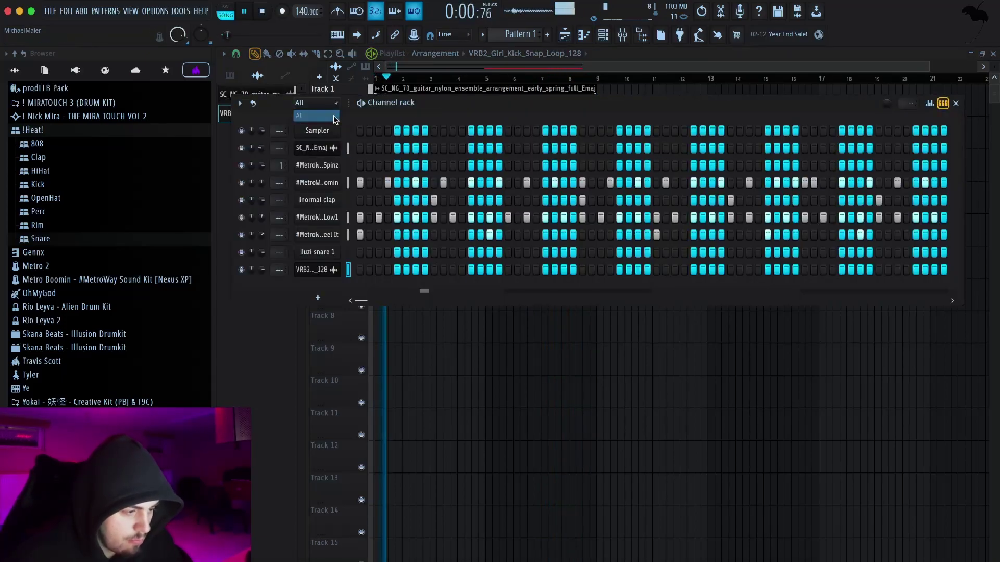
drag(349, 149, 348, 270)
right_click(348, 149)
right_click(348, 166)
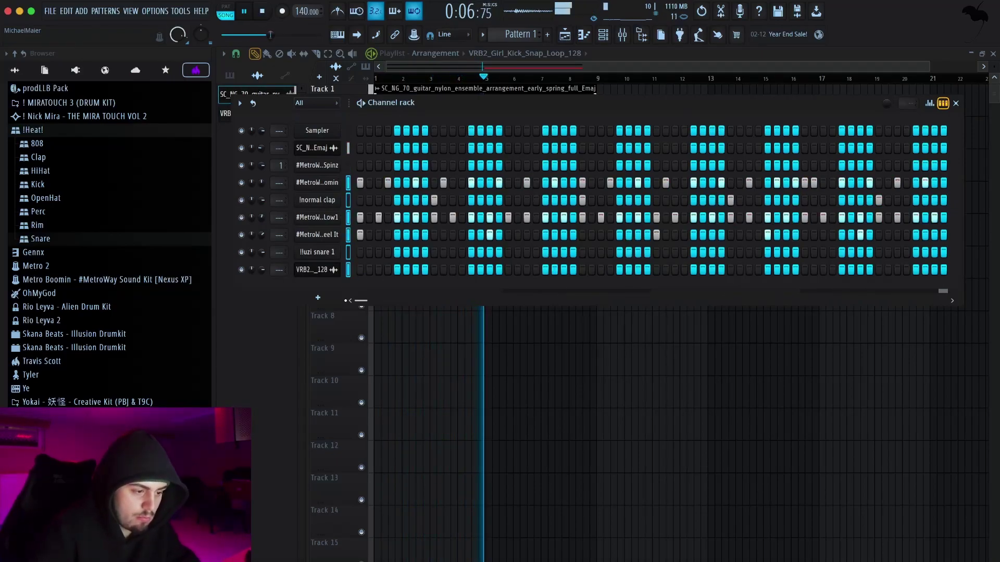
key(ctrl+l)
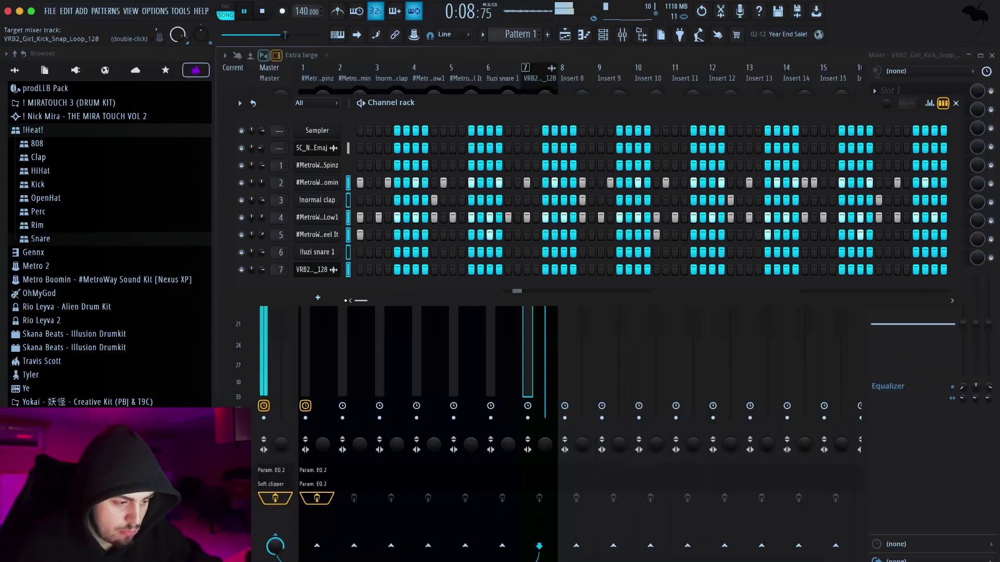
click(361, 166)
key(space)
key(space)
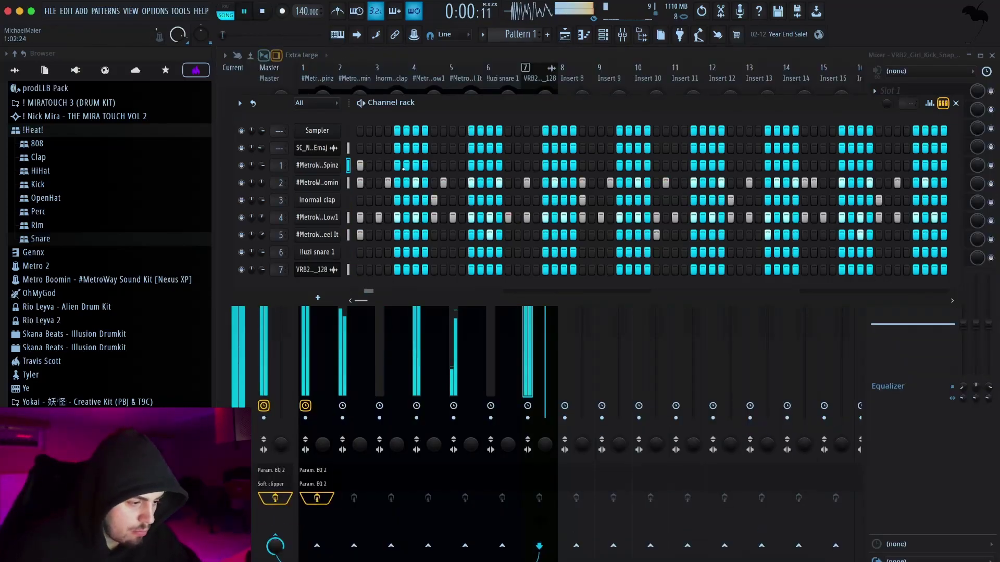
key(space)
click(955, 103)
key(F9)
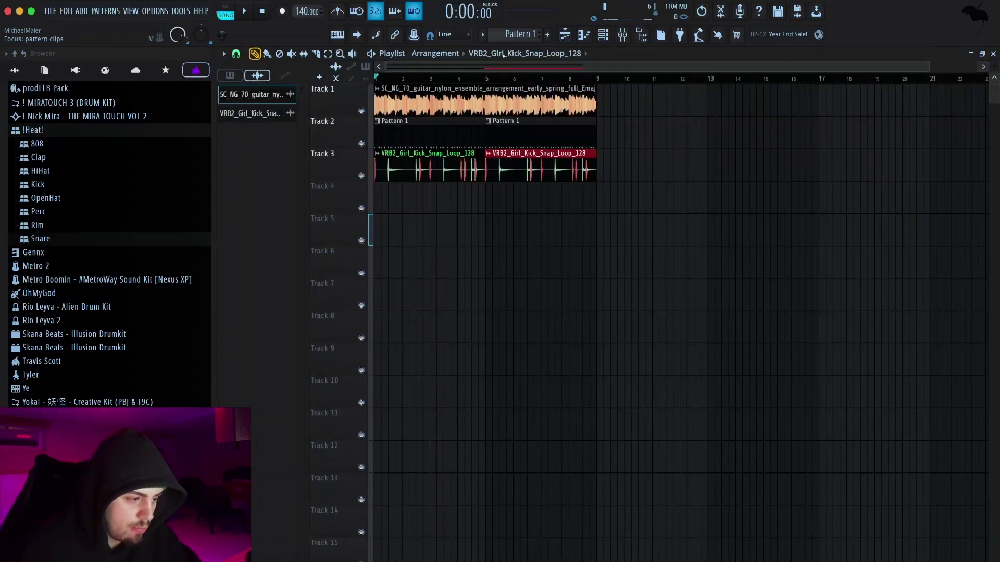
- Create Pattern 2 and place it on Track 4 as two consecutive four-bar clips starting at bars 1 and 5
click(602, 35)
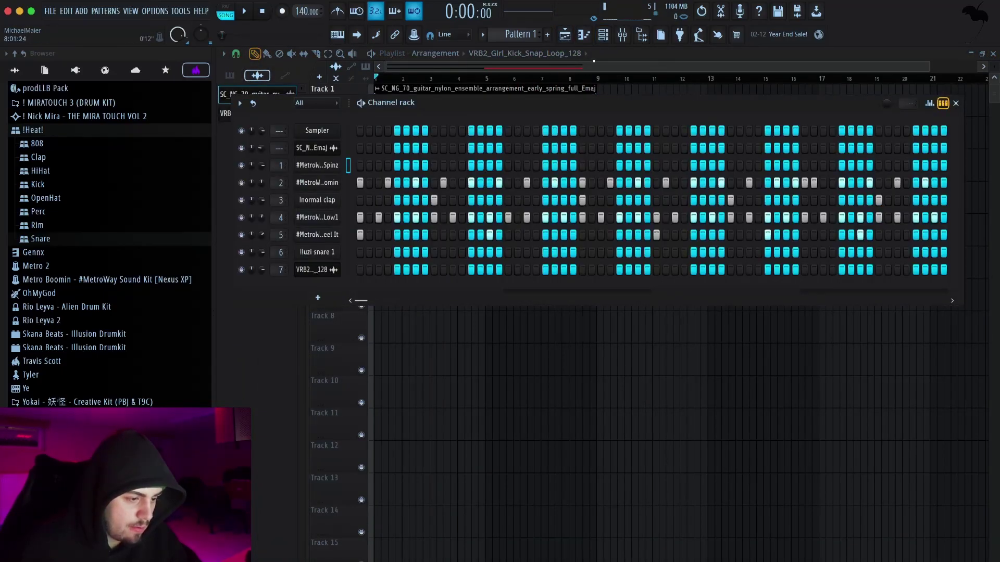
click(547, 35)
key(Return)
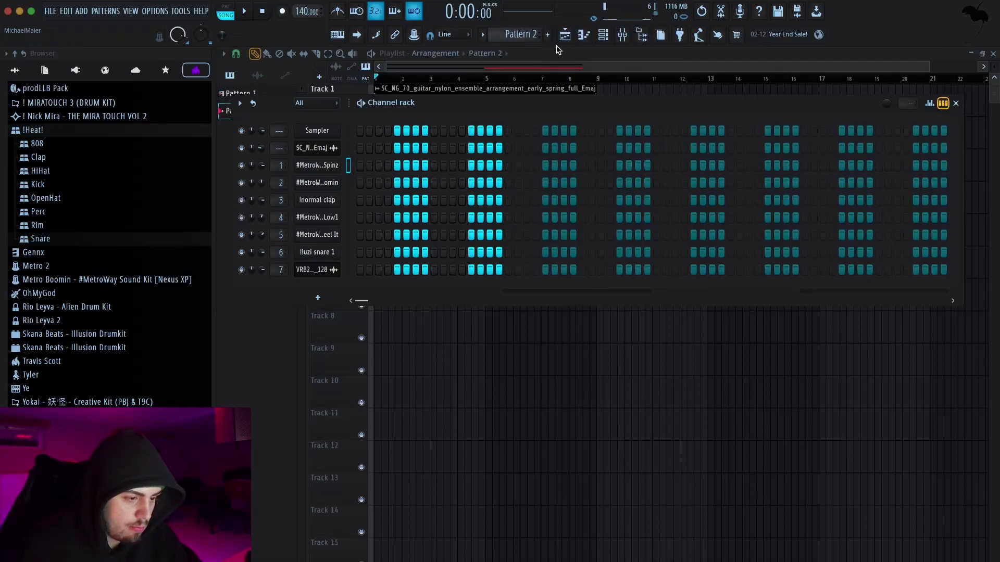
click(957, 103)
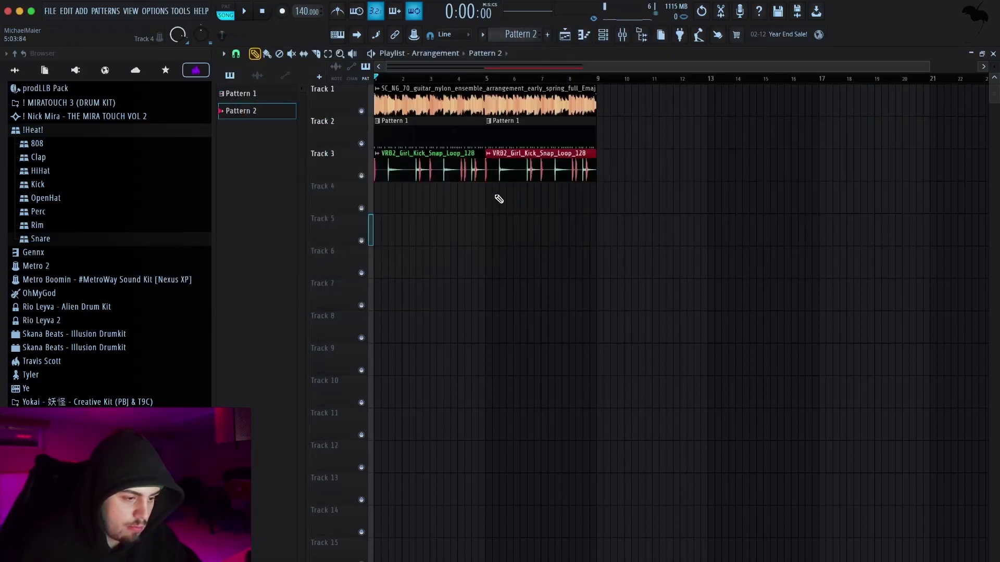
click(380, 201)
drag(401, 192, 466, 193)
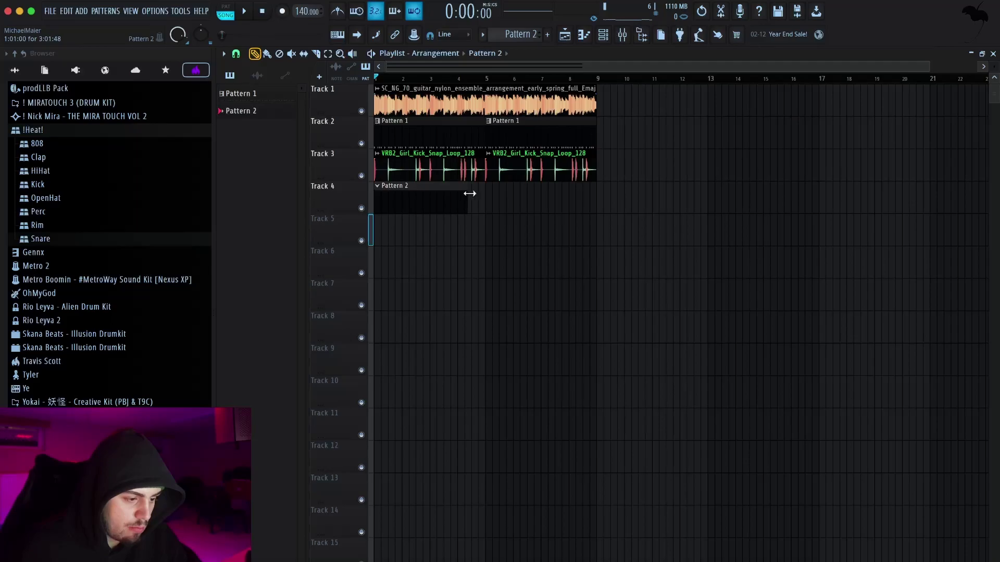
click(458, 201)
key(ctrl+b)
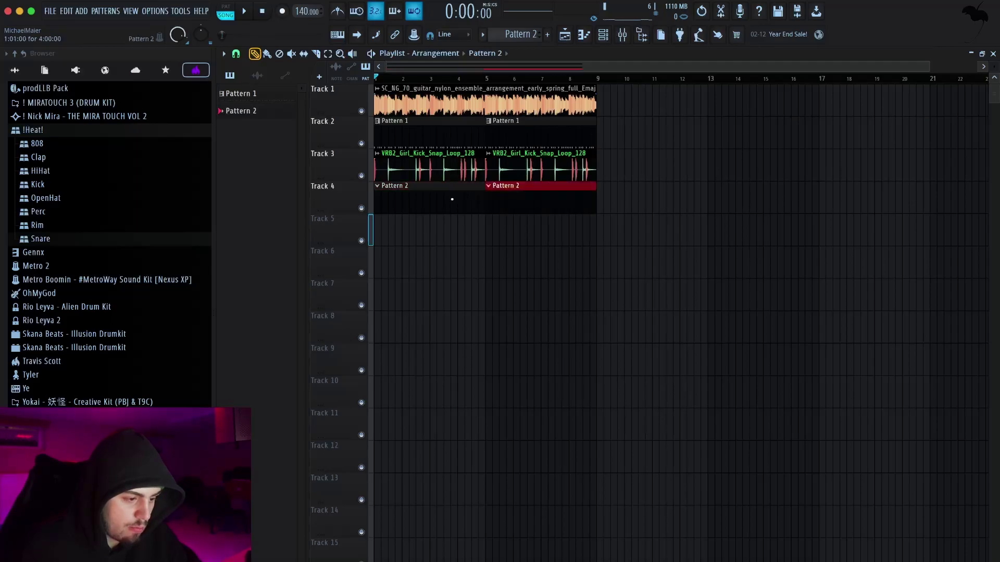
- Program hits for the Spinz 808 channel on steps 1, 27, 33, 51, 53 and 59 of Pattern 2 and play the arrangement
click(608, 40)
drag(465, 104, 460, 268)
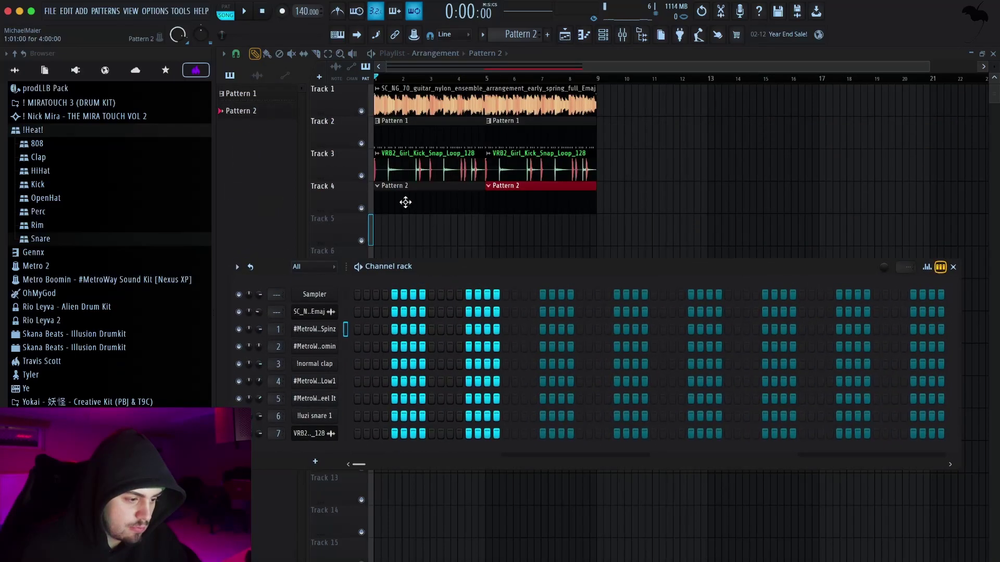
scroll(409, 205, up, 3)
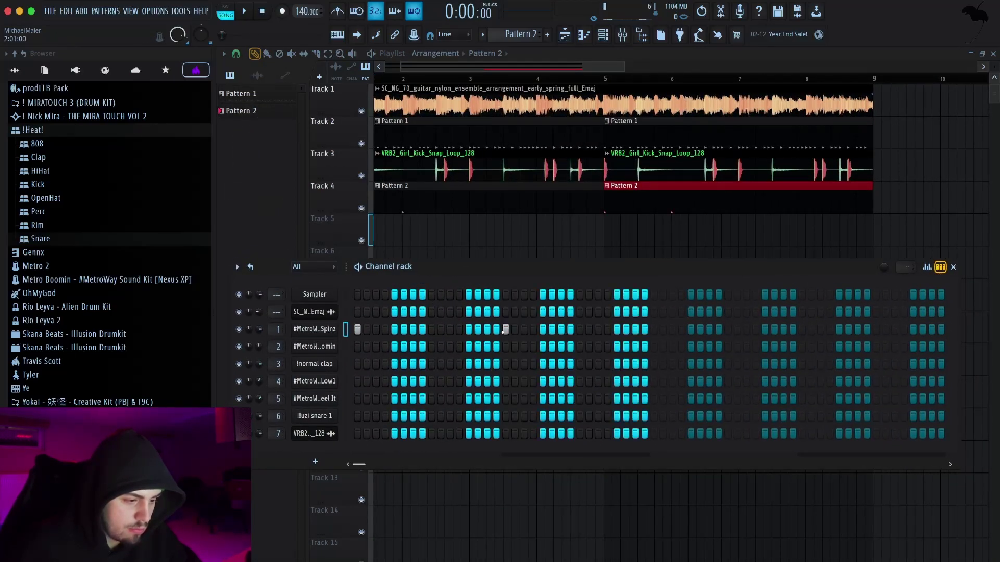
click(650, 328)
right_click(650, 328)
click(650, 328)
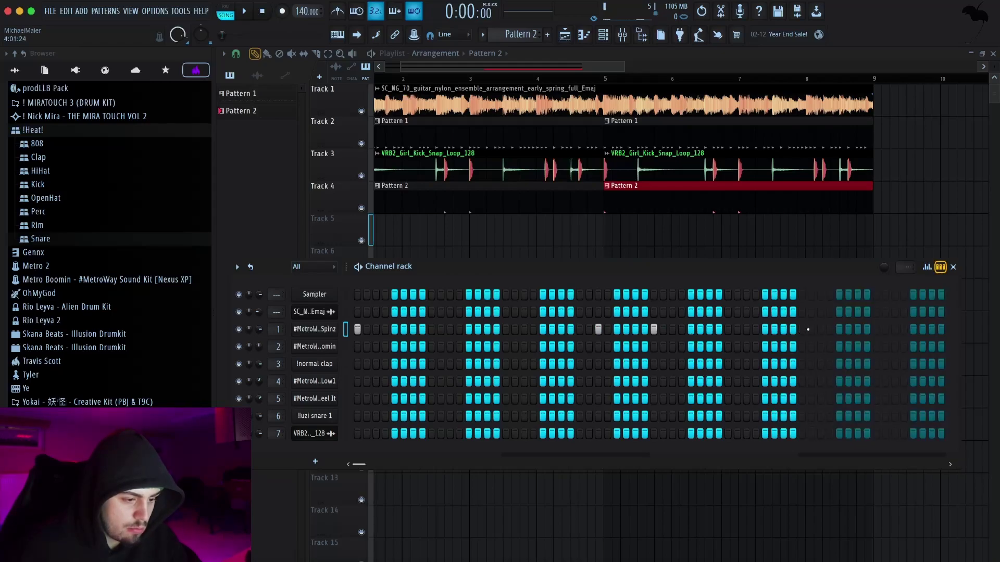
click(820, 329)
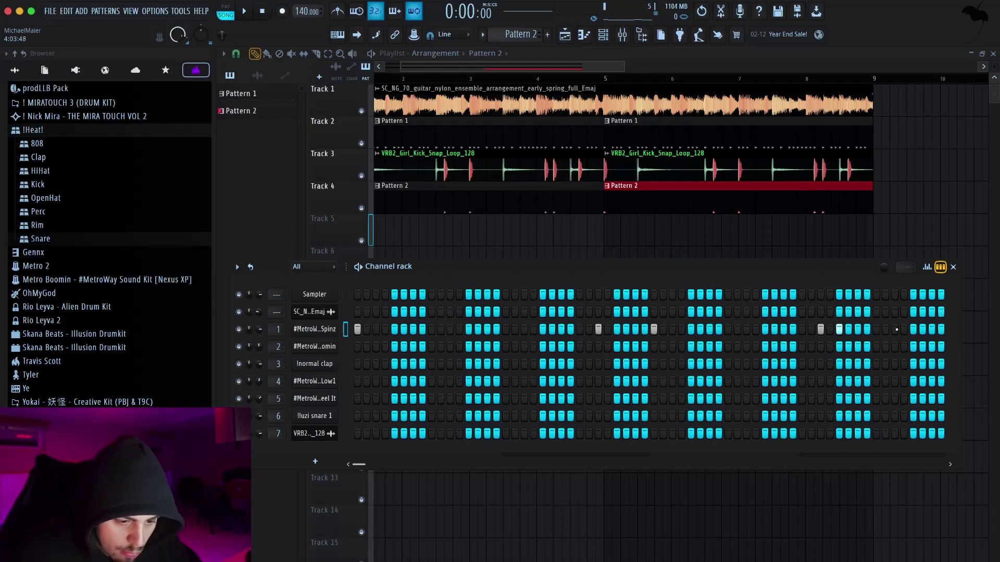
key(space)
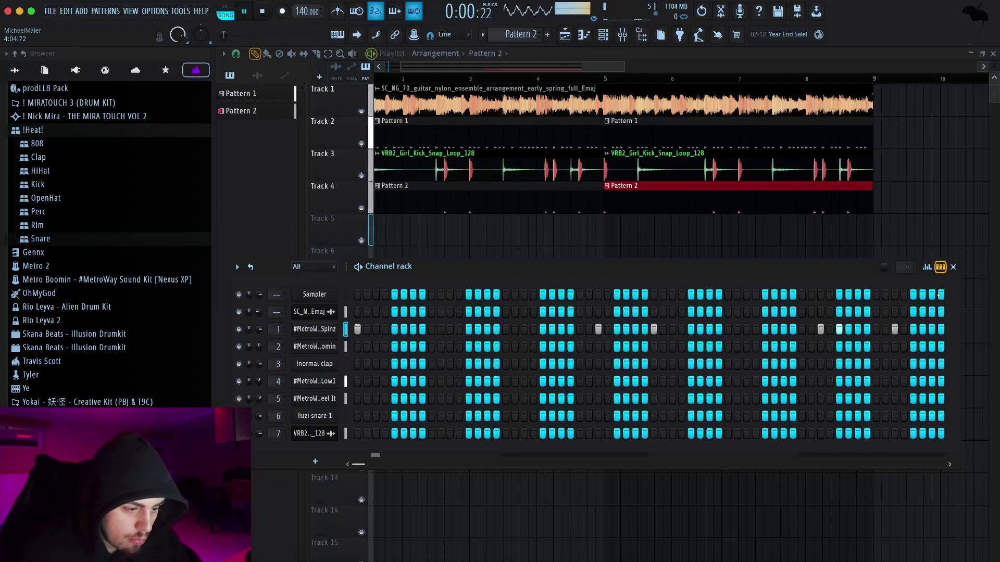
click(952, 267)
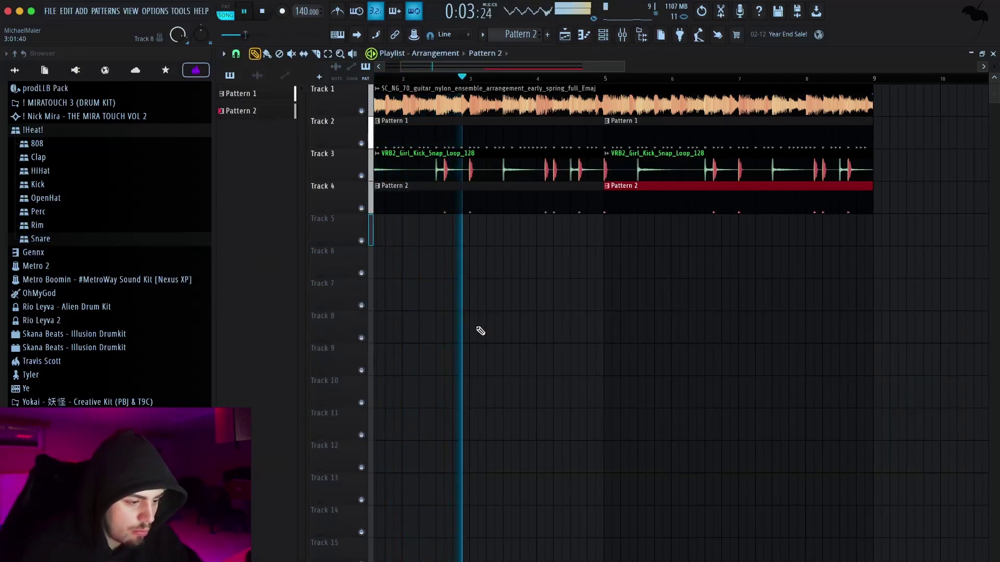
scroll(533, 299, down, 2)
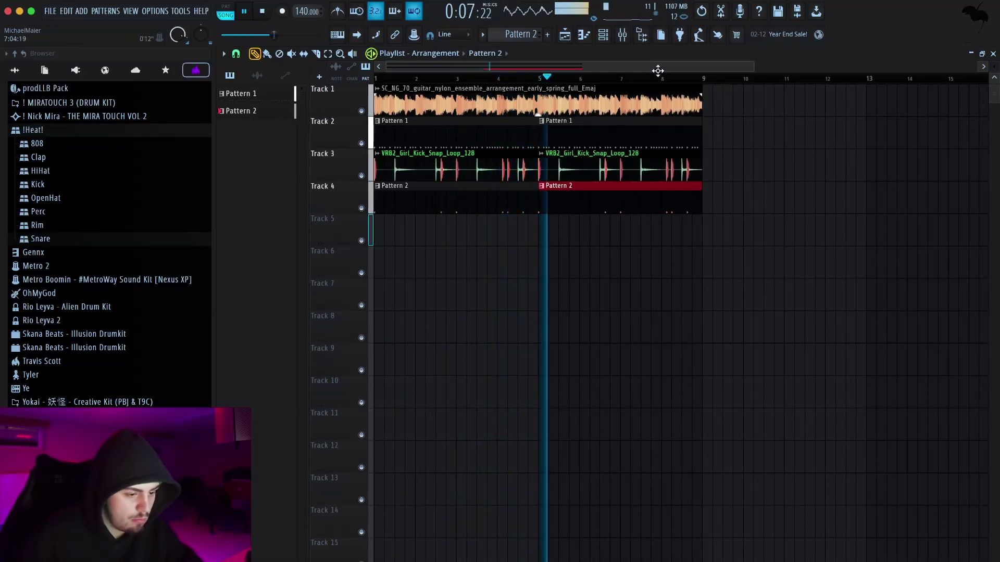
- Add an Analog Lab V instrument as a new channel
click(603, 35)
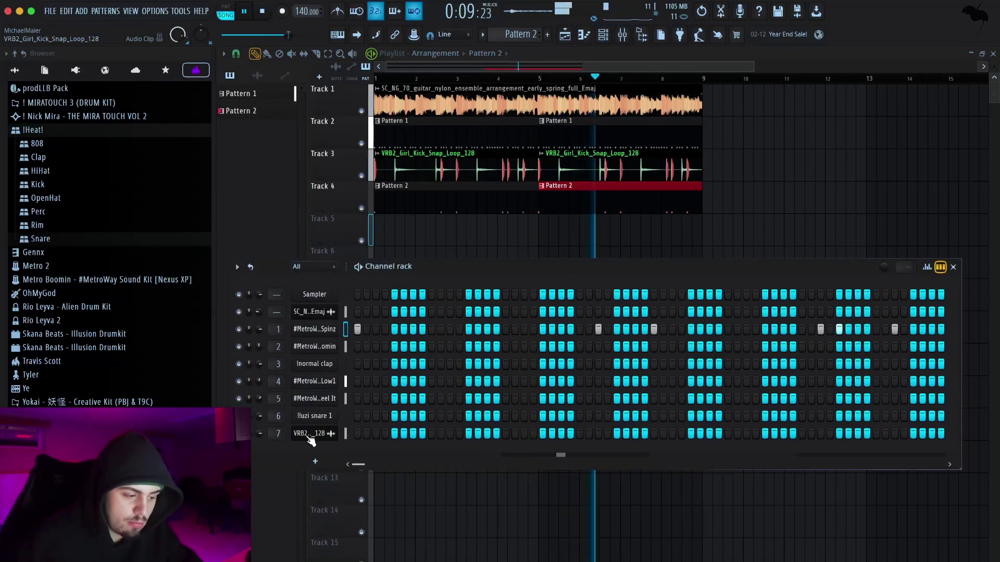
key(F8)
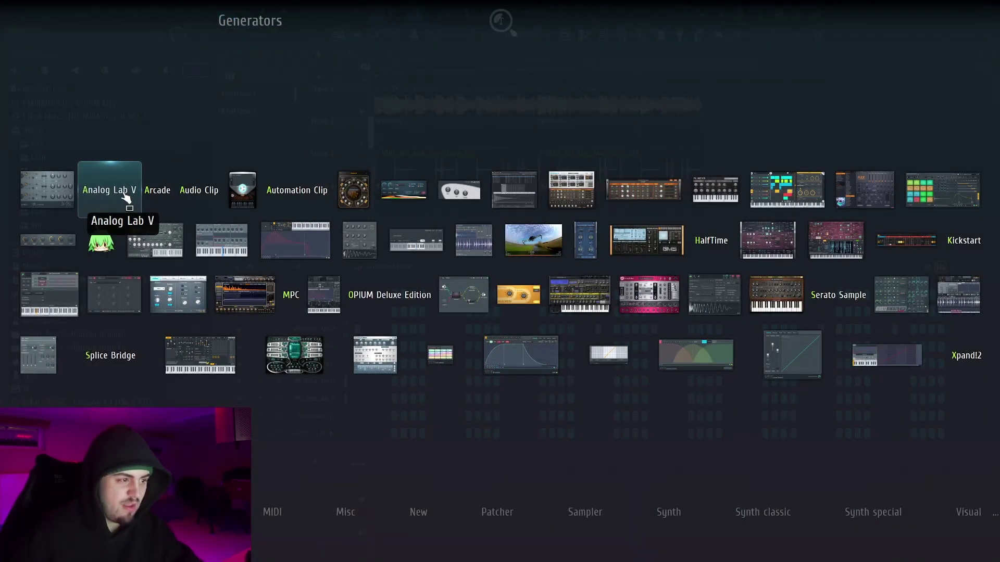
click(124, 195)
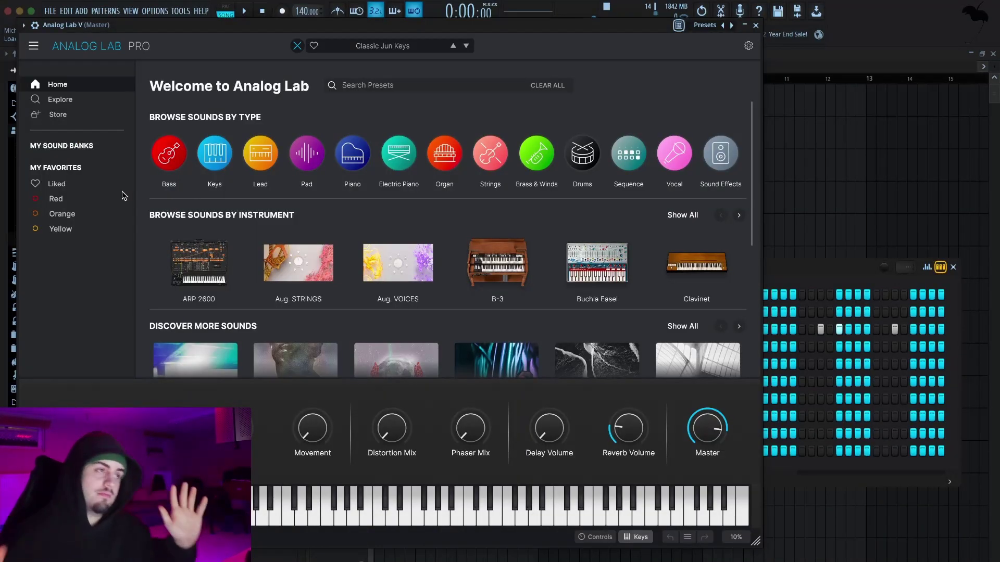
- Audition Analog Lab V's liked presets, load Bass Celm, and route the instrument to mixer track 8
click(62, 182)
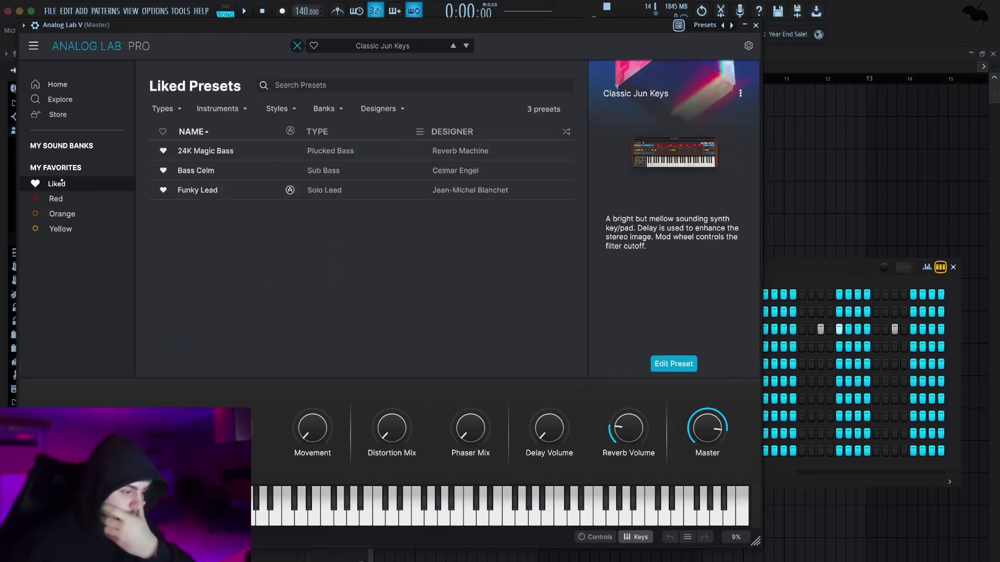
click(218, 152)
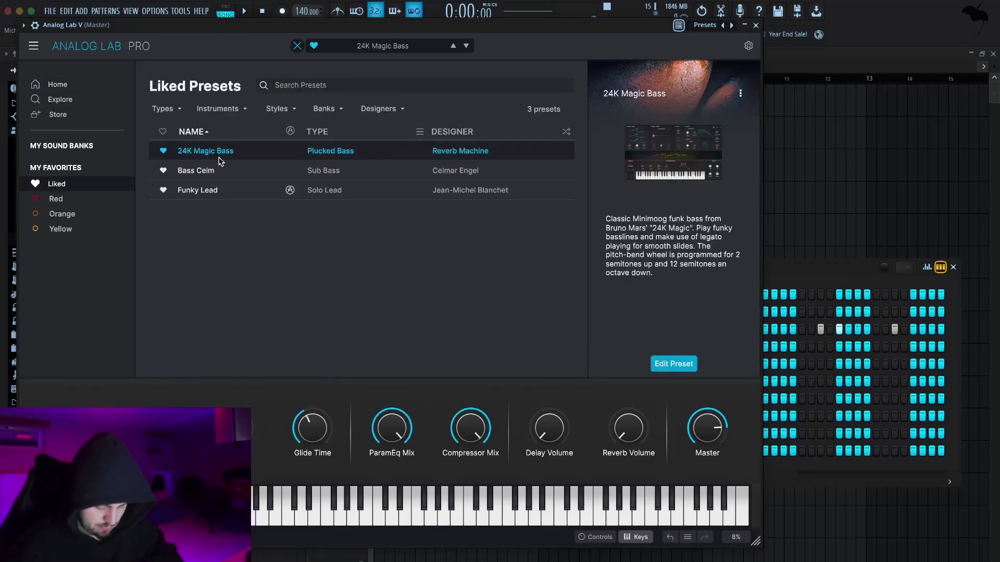
click(260, 172)
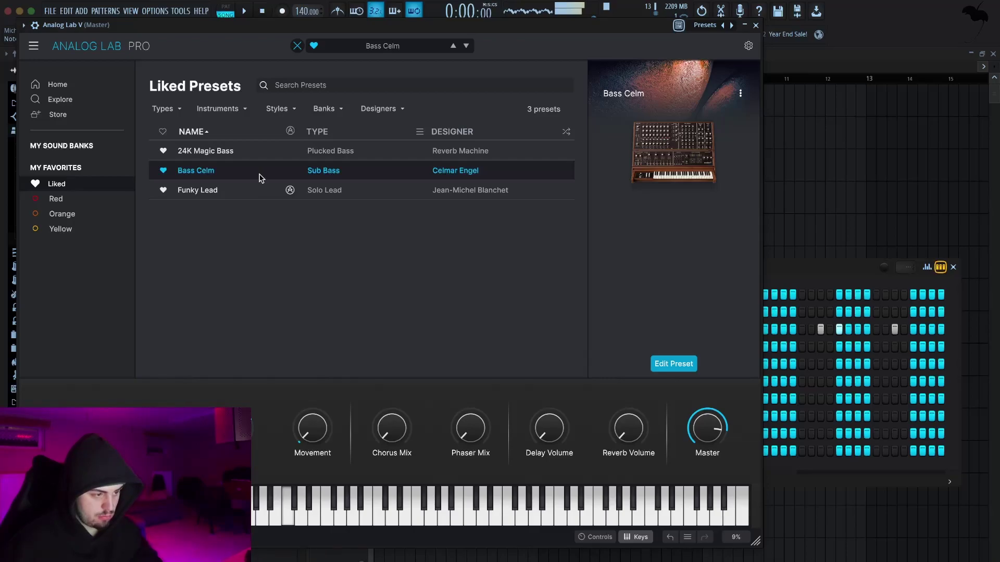
click(257, 192)
click(264, 178)
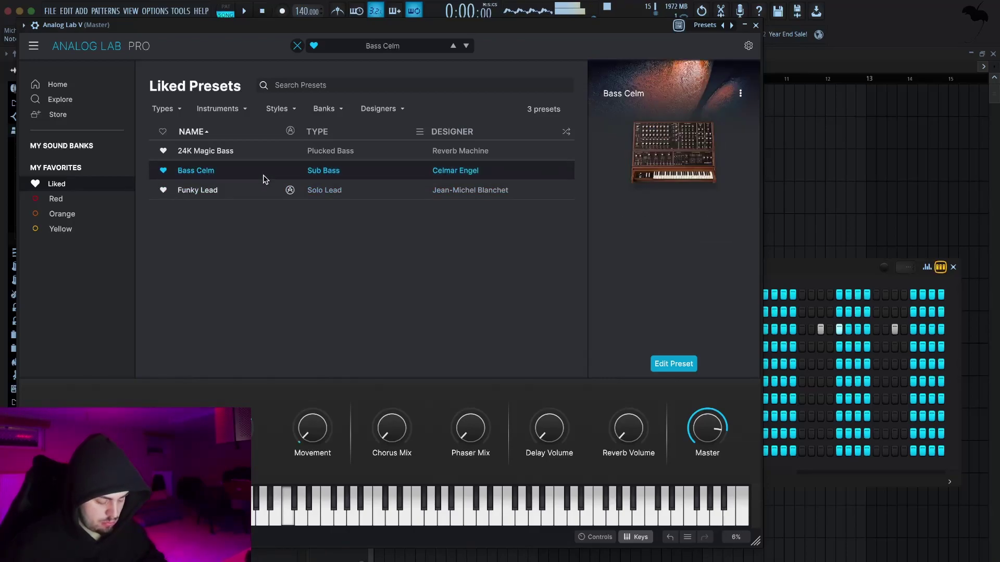
click(755, 25)
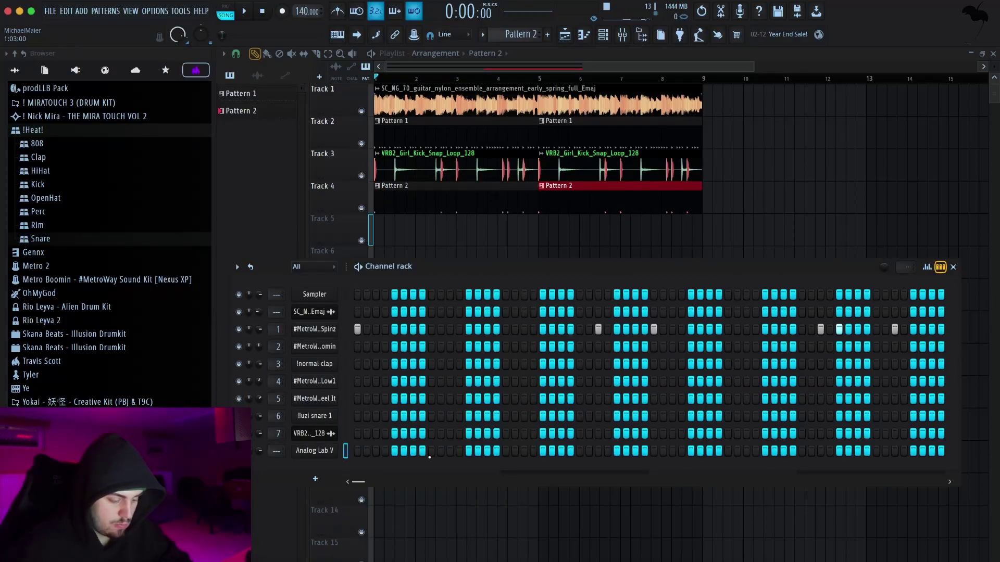
key(ctrl+l)
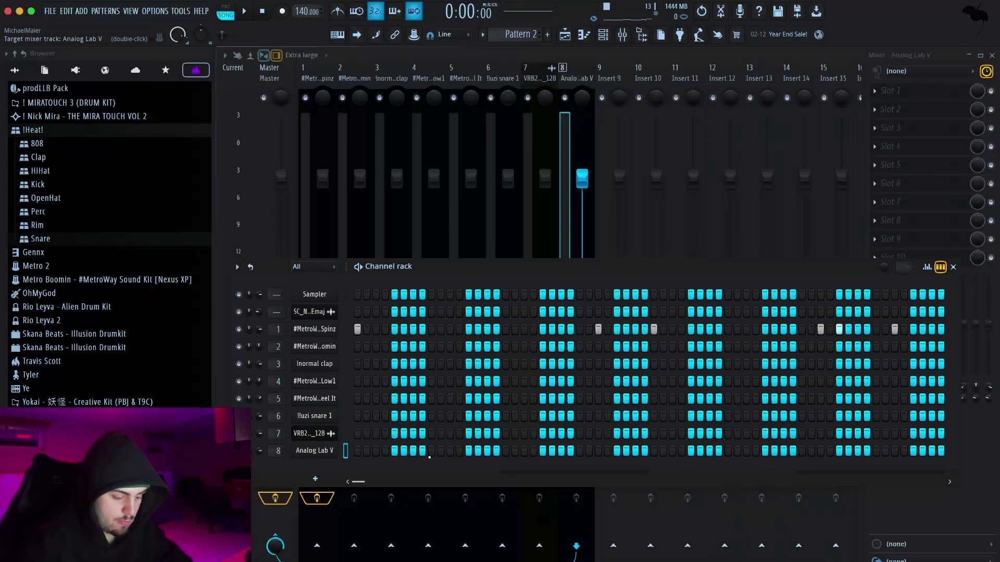
click(992, 55)
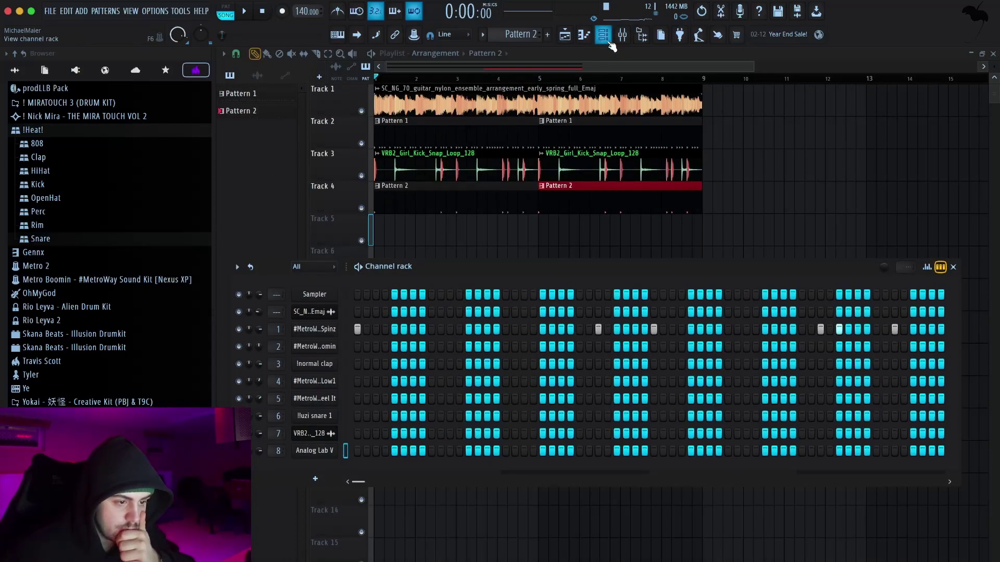
- Draw a four-bar E5 note for Analog Lab V in Pattern 2, transpose it down an octave and play it back
click(584, 34)
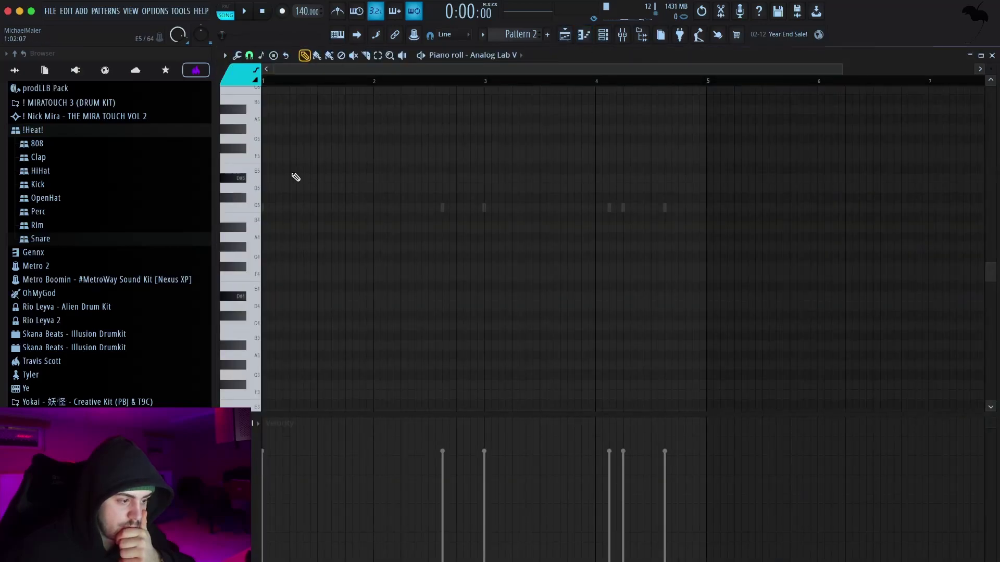
drag(279, 207, 677, 155)
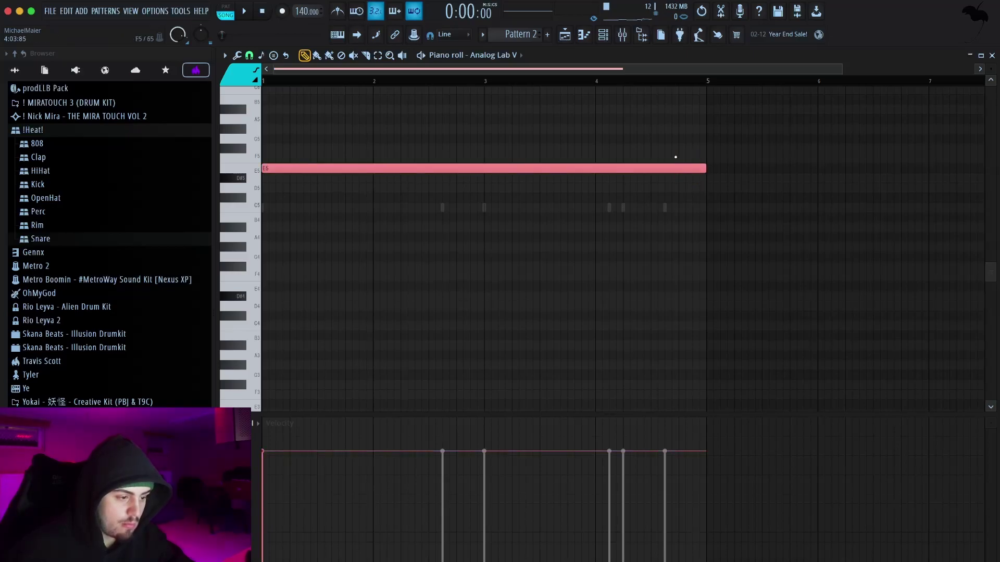
key(ctrl+Down)
key(space)
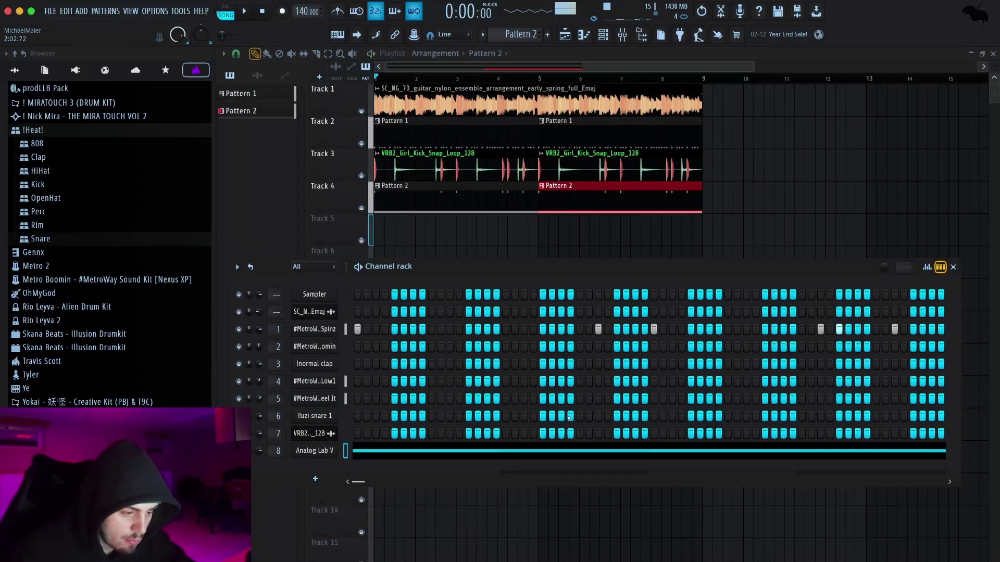
- Slice Analog Lab V's long E4 note in Pattern 2 at each of the 808 ghost hits and play it back
click(613, 450)
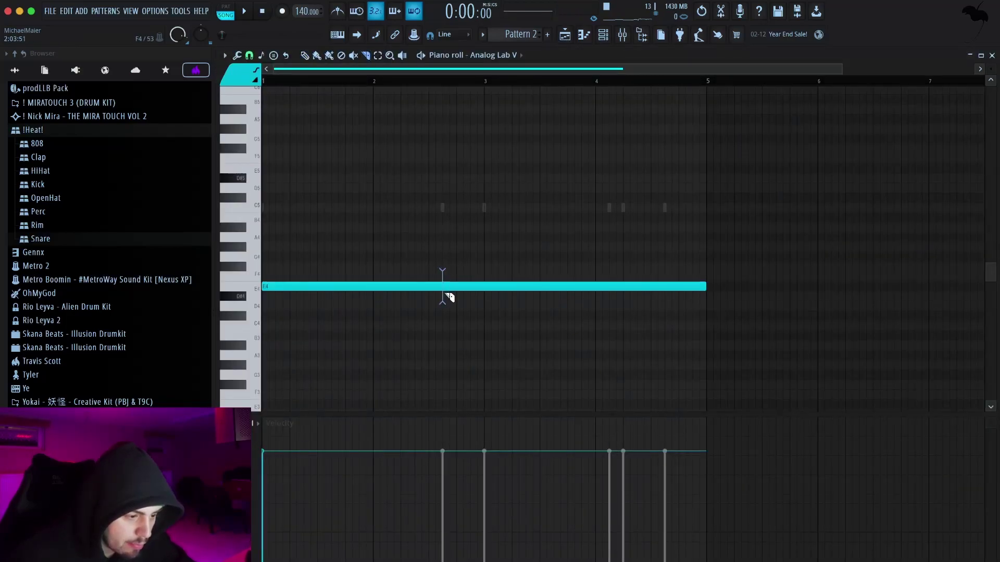
click(487, 290)
click(609, 287)
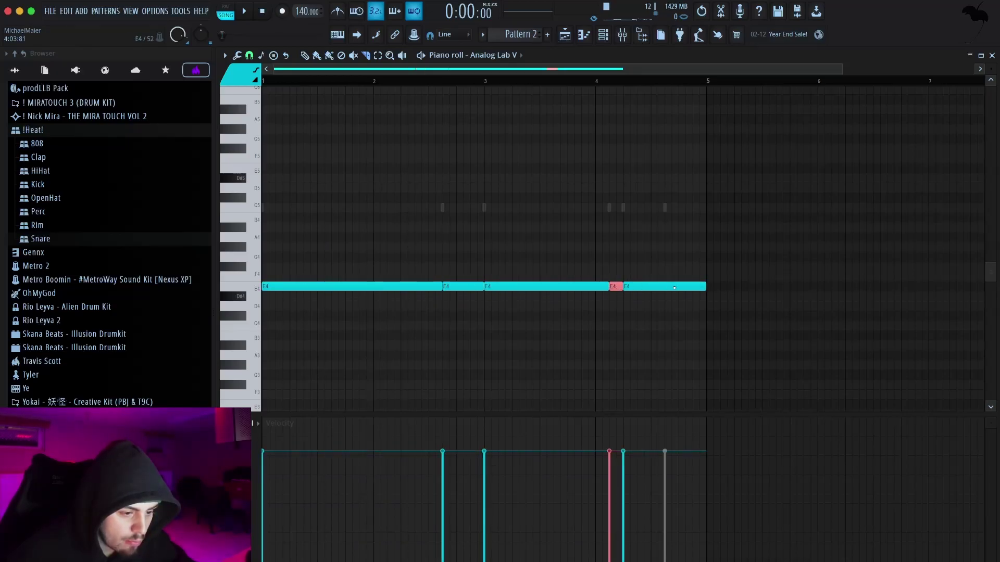
key(space)
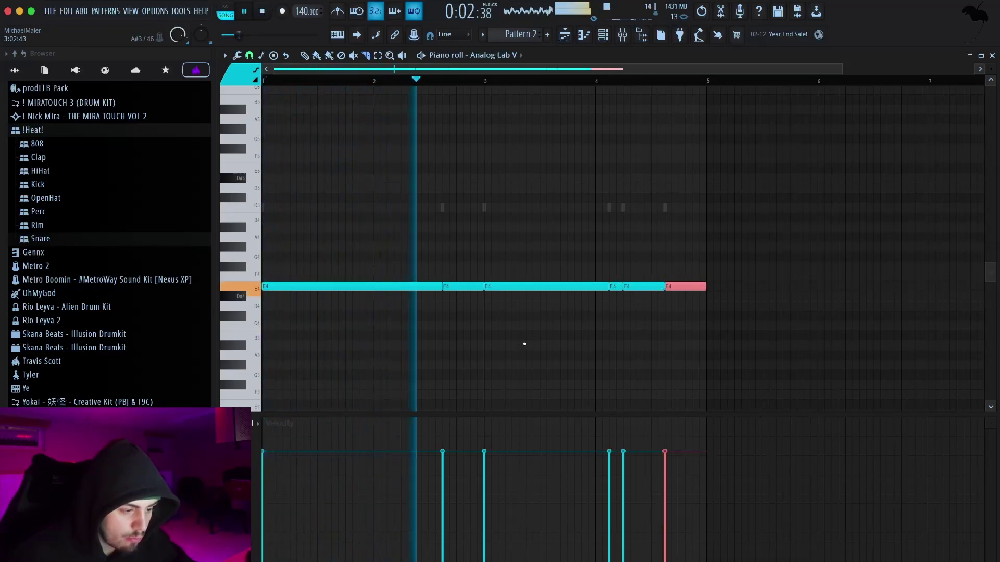
- Try shortening all the sliced E4 notes together to leave small gaps, and extend them back to full length
drag(726, 352, 435, 261)
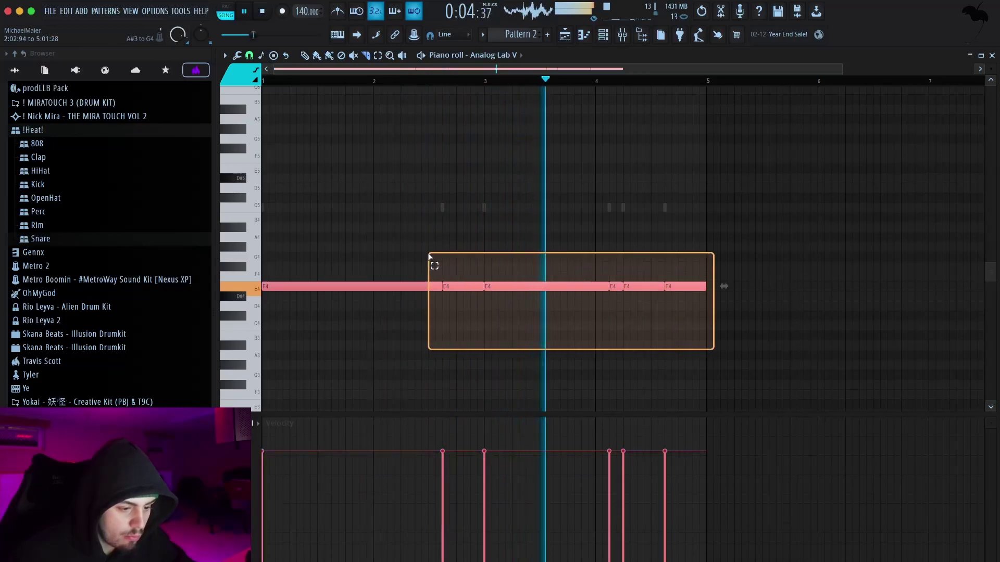
click(441, 286)
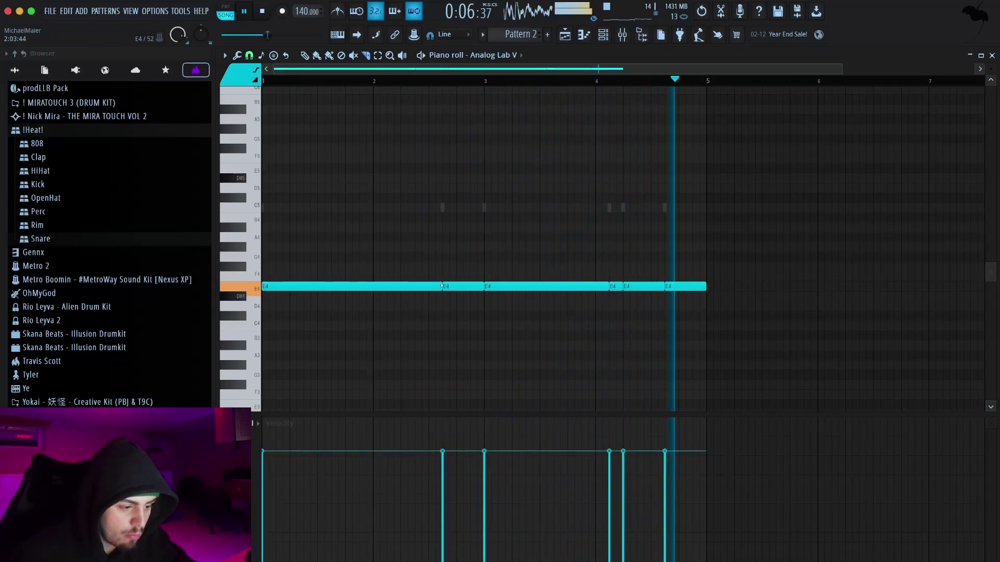
drag(744, 330, 363, 244)
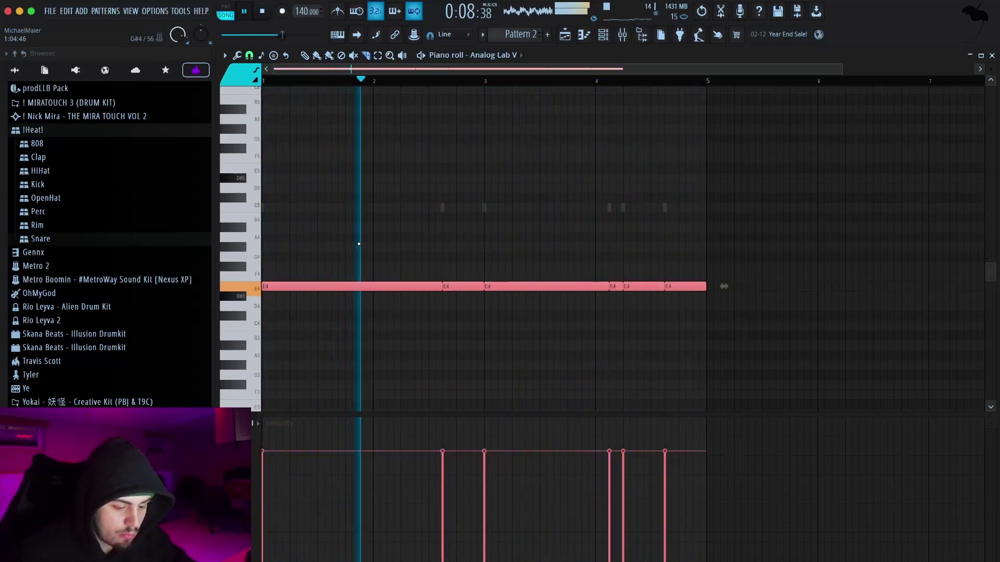
drag(608, 286, 601, 286)
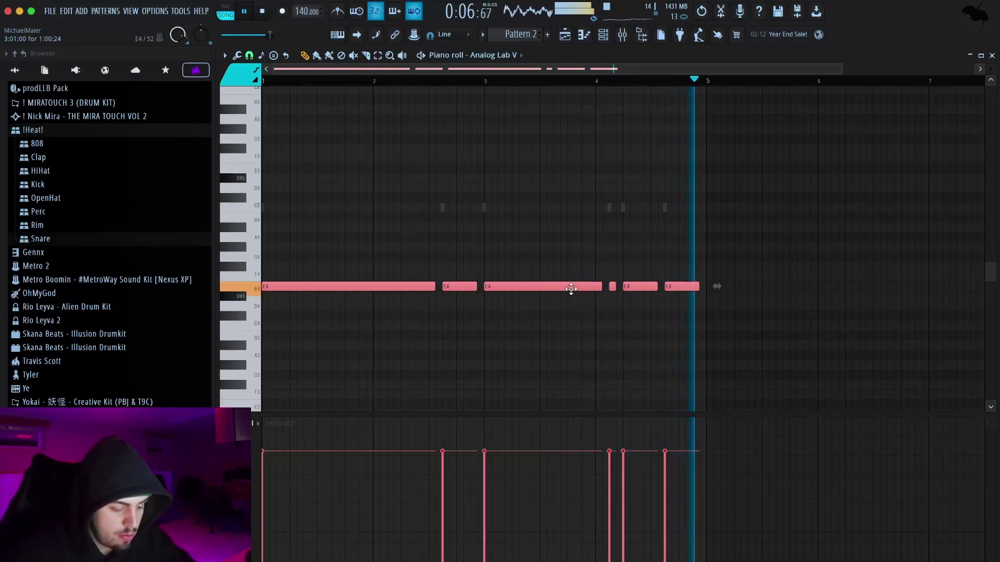
key(ctrl+l)
key(ctrl+a)
- Trim the ends of the first, second, third and last two E4 notes individually to leave gaps, and close the piano roll
drag(438, 287, 474, 289)
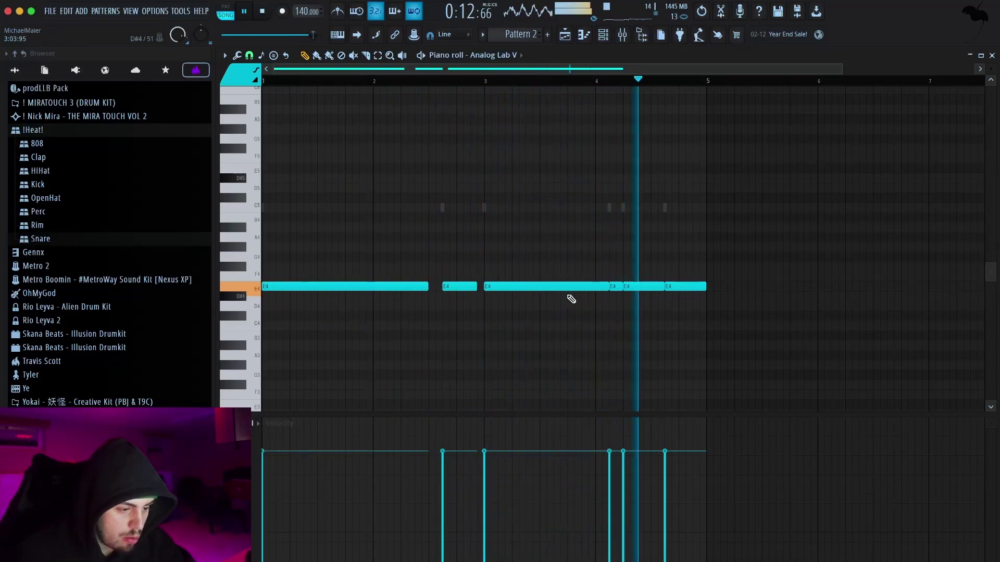
drag(608, 288, 581, 287)
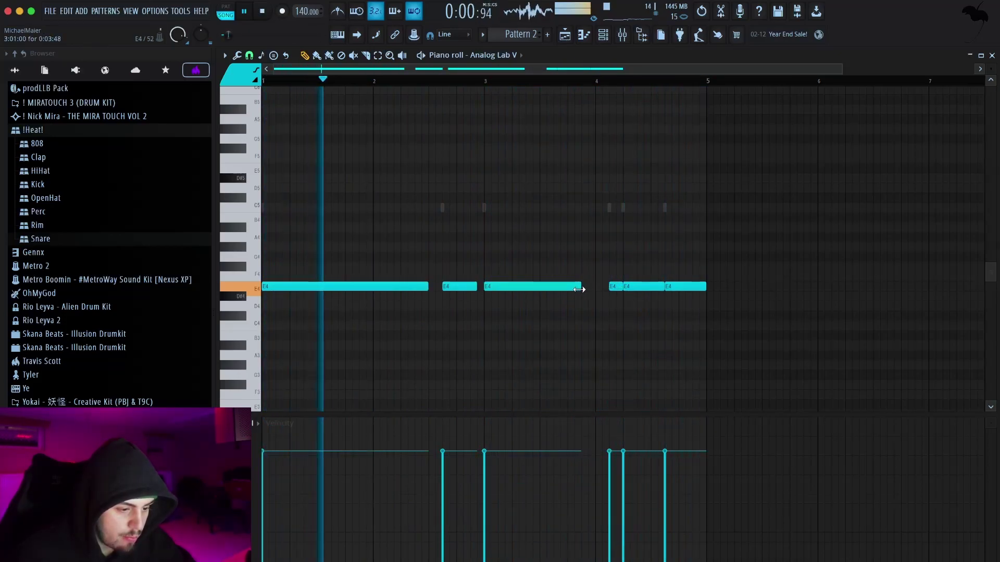
drag(427, 288, 415, 287)
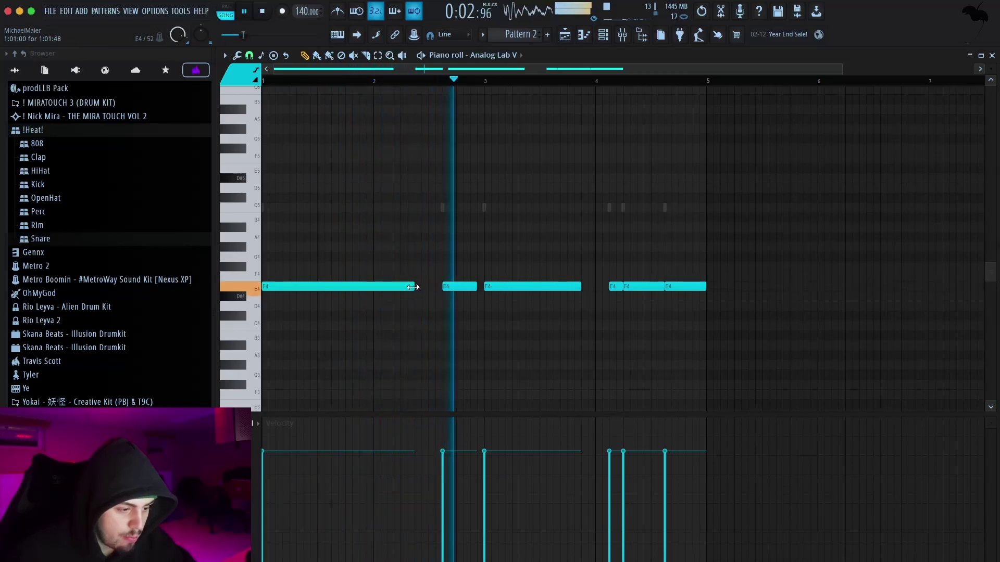
drag(663, 287, 692, 287)
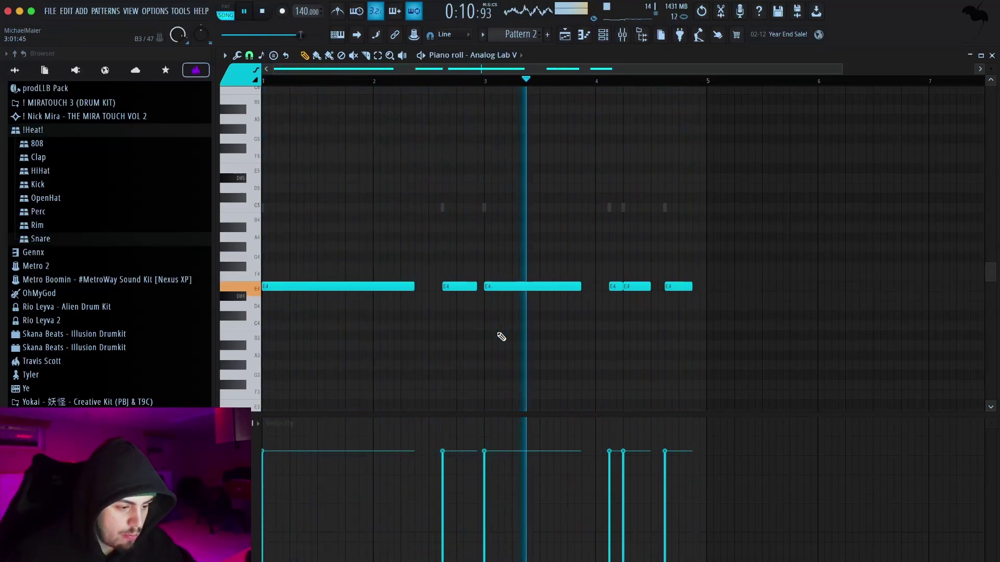
click(993, 58)
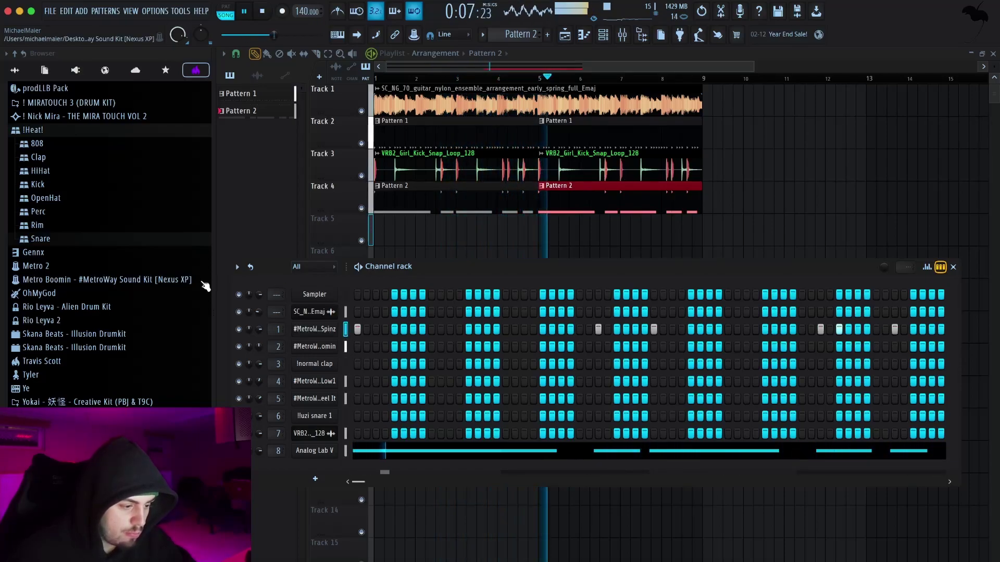
- Audition !Heat! kicks, add (10) kick - ANTHURIUM as a new channel, and give it the Spinz 808's hits on steps 1, 27, 33, 51, 53 and 59
key(space)
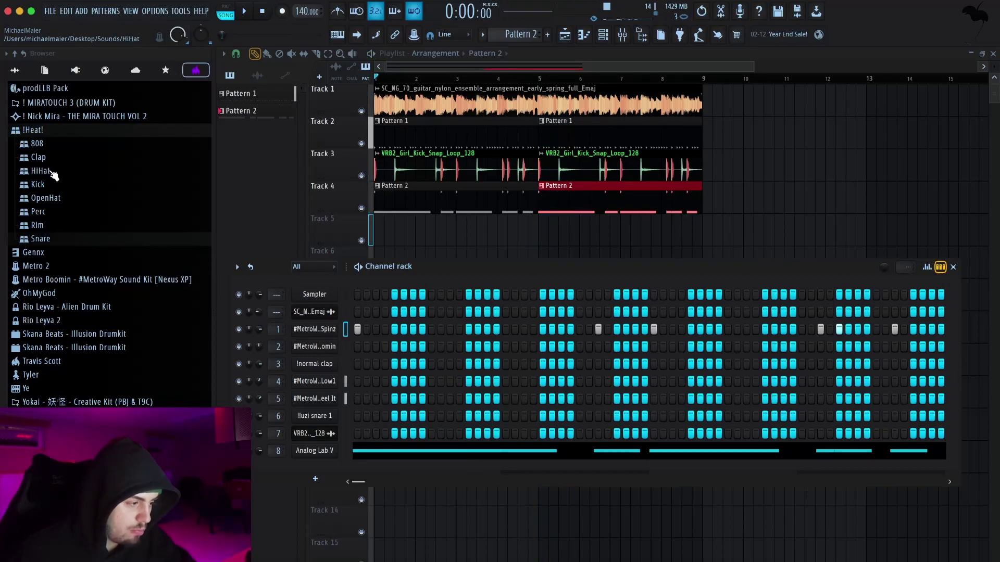
click(37, 184)
click(67, 297)
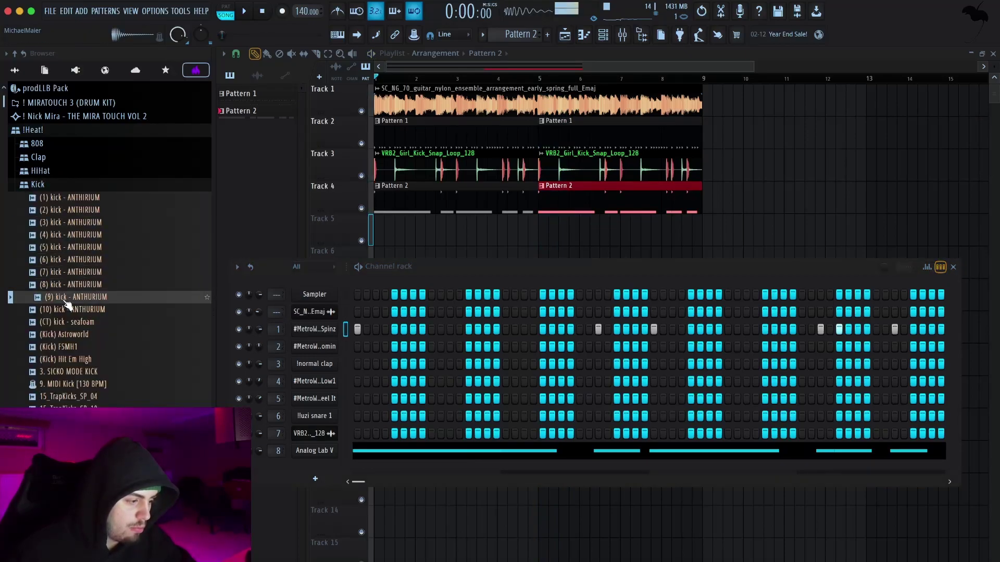
click(66, 309)
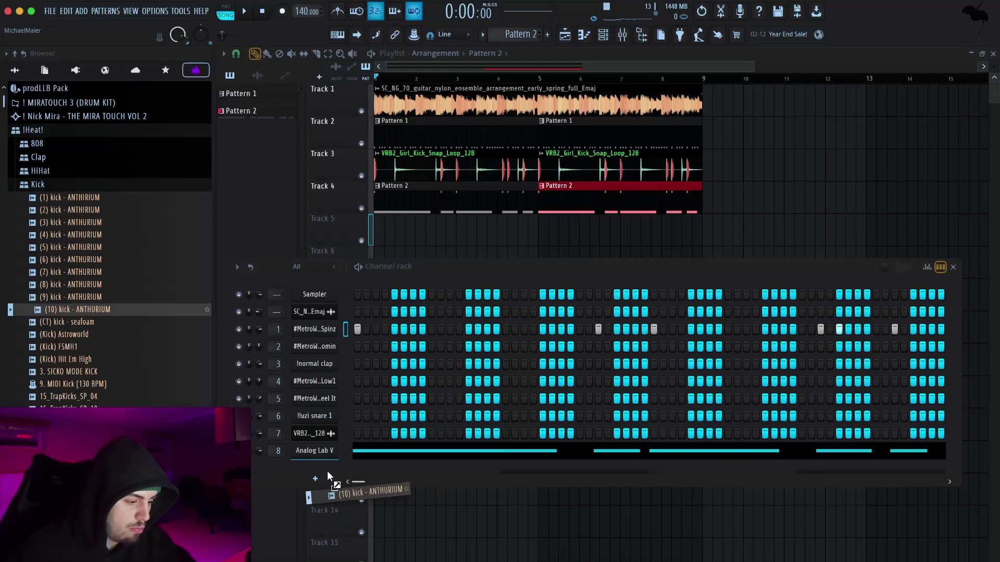
drag(327, 470, 340, 472)
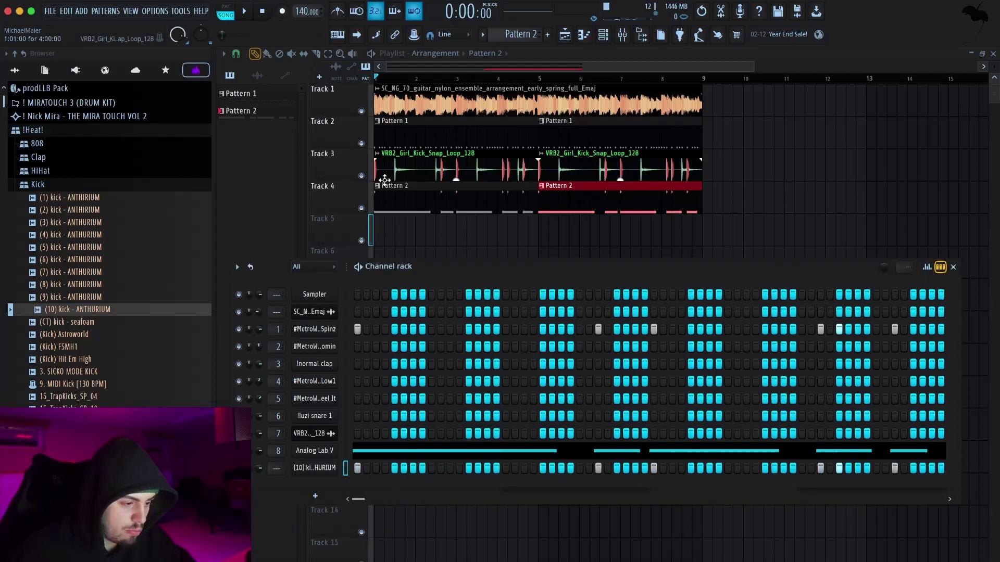
- Mute the kick snap loop on Track 3, play the arrangement with the new kick and bring up the channel rack
click(362, 176)
key(space)
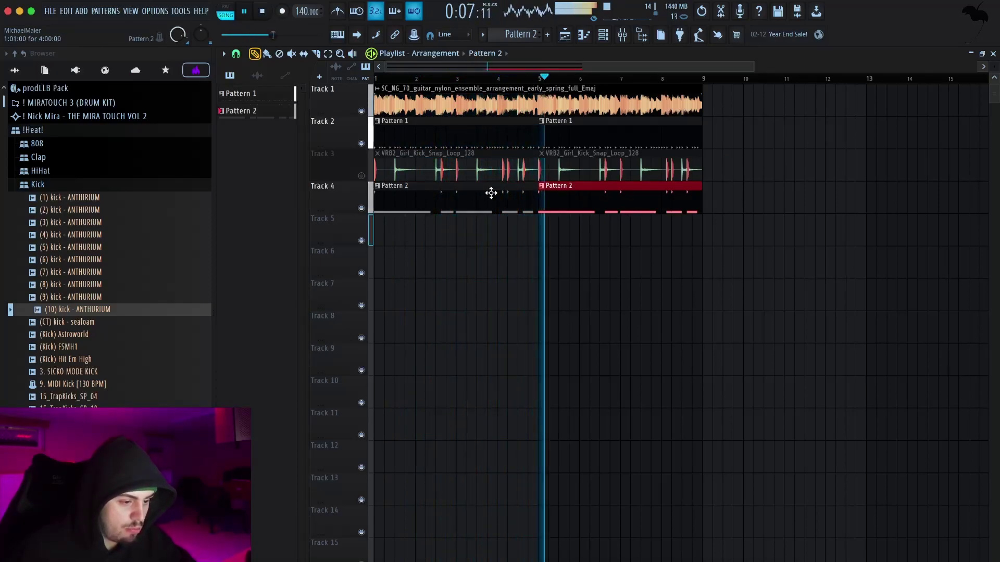
click(604, 36)
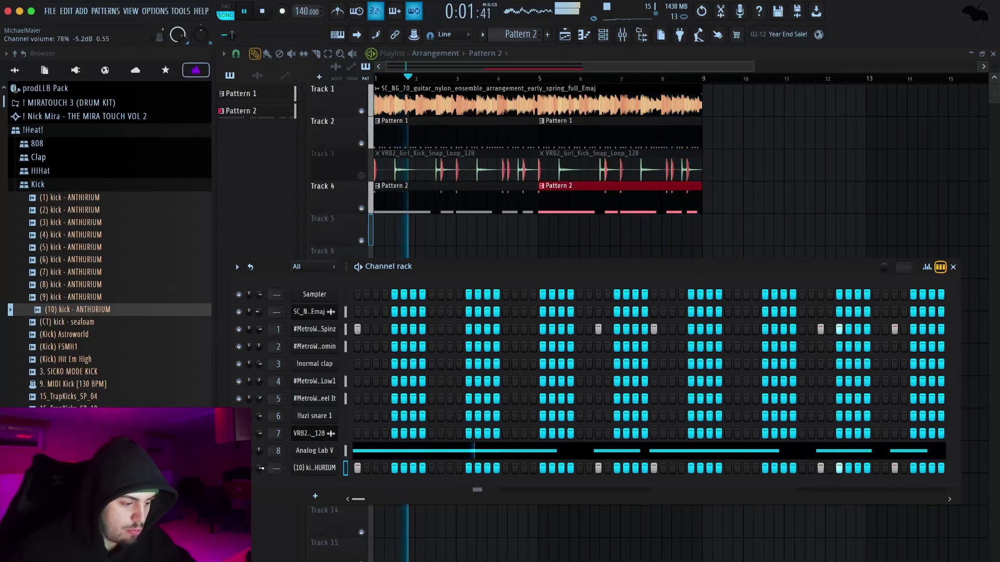
- Normalize the (10) kick - ANTHURIUM sample, and close its sampler settings and the channel rack
click(316, 468)
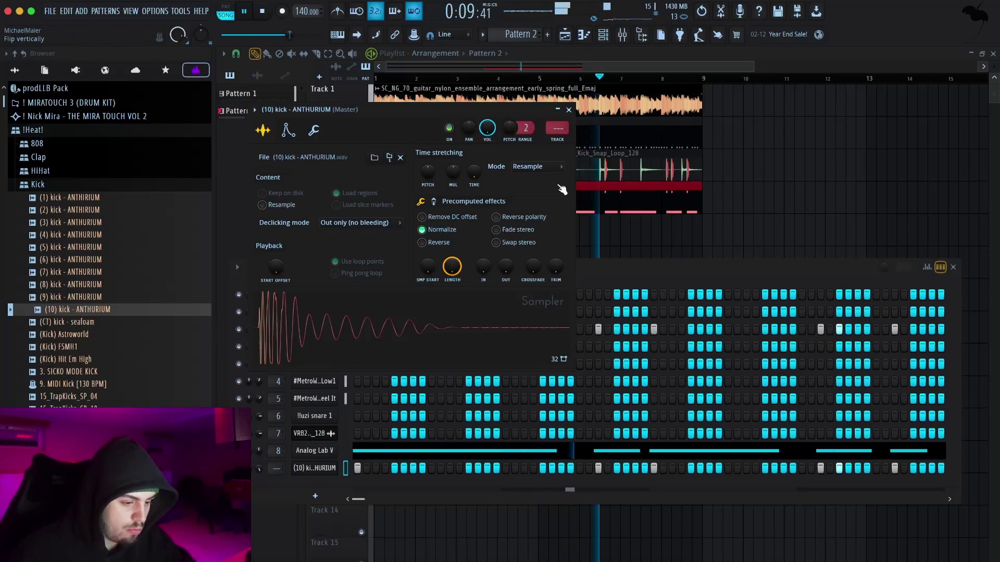
click(568, 110)
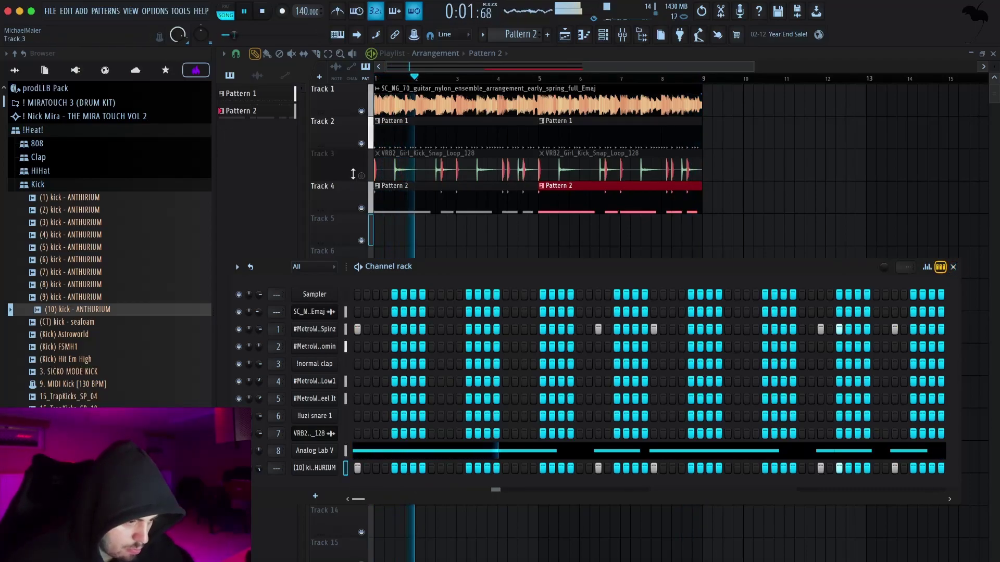
click(957, 267)
- Compare the arrangement with Track 3 unmuted, mute it again and delete both VRB2_Girl_Kick_Snap_Loop_128 clips
click(361, 175)
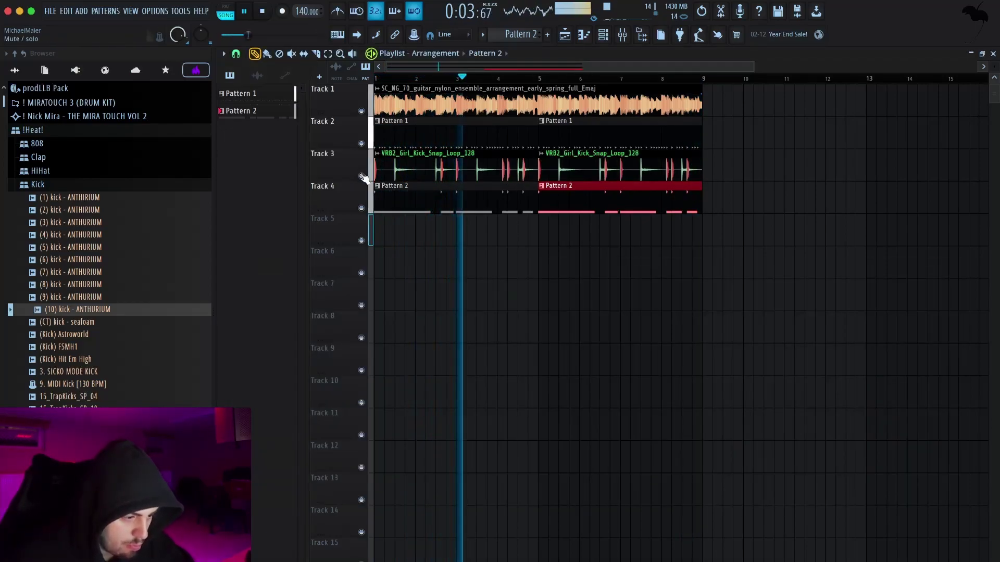
click(361, 175)
right_click(456, 169)
right_click(614, 169)
- Move both Pattern 2 clips from Track 4 up to Track 3 and unmute Track 3
click(429, 195)
drag(429, 196, 431, 163)
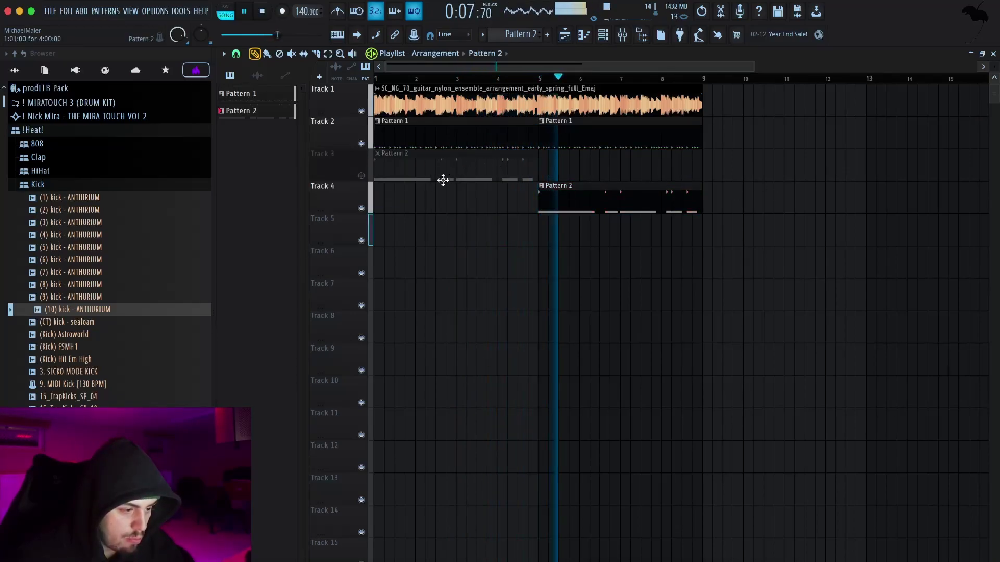
click(361, 176)
drag(591, 194, 591, 159)
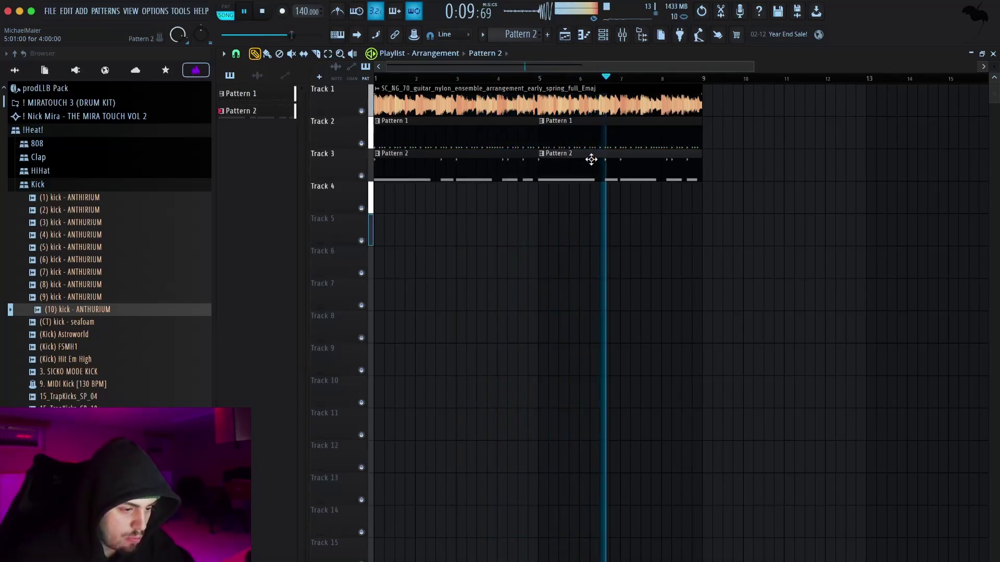
- Stop playback and split both drum and bass patterns by channel, so every instrument has its own pattern
key(space)
right_click(268, 95)
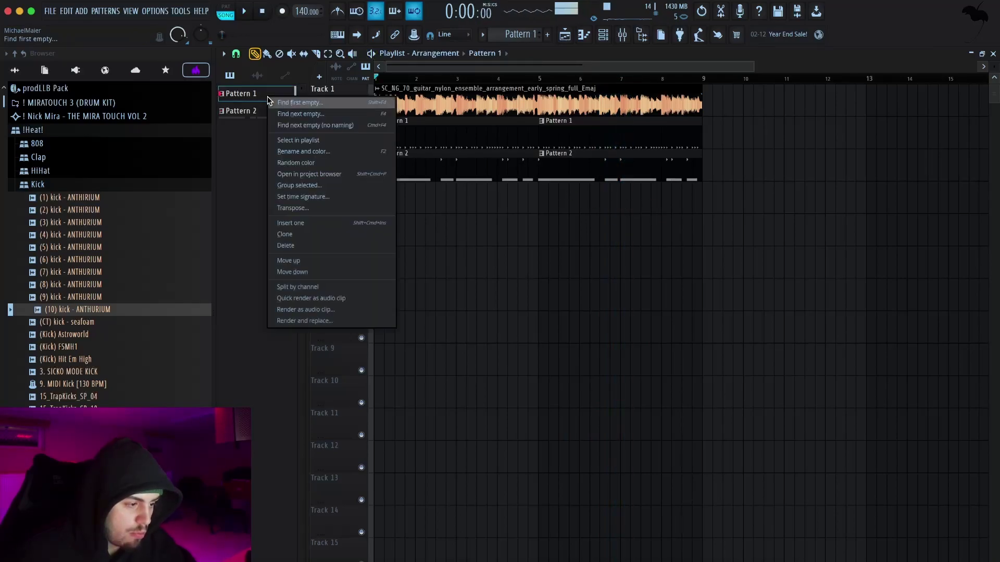
click(298, 287)
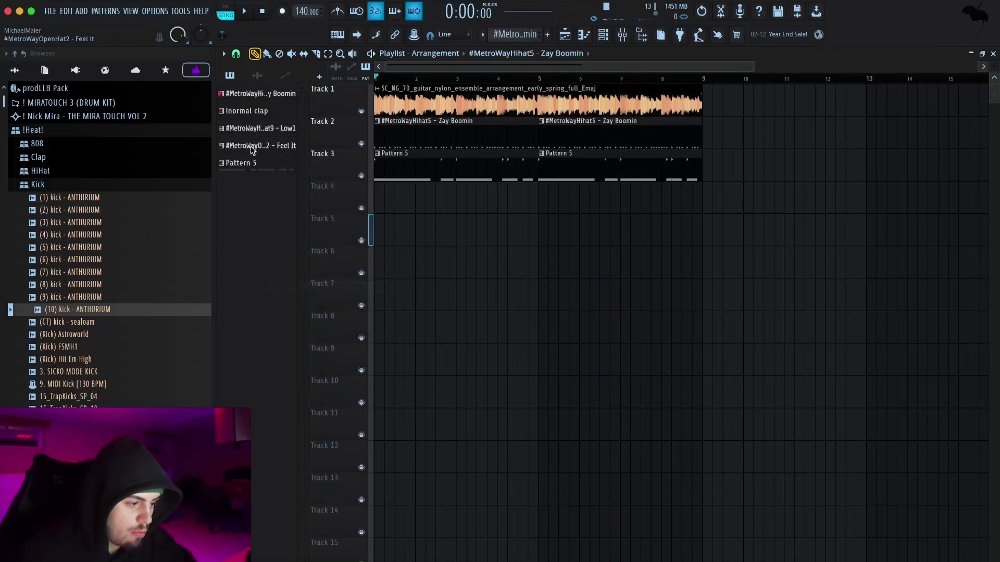
right_click(251, 160)
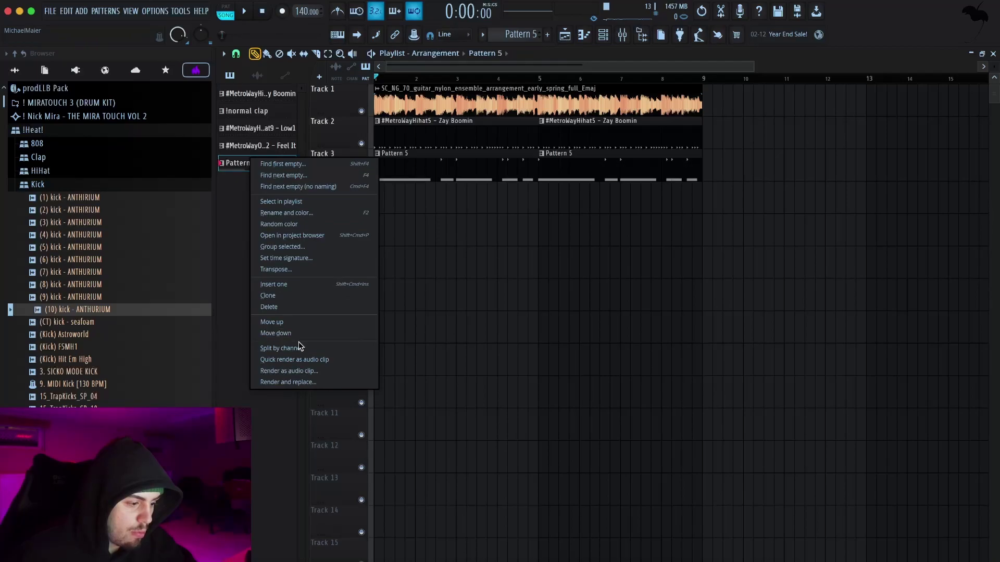
click(297, 348)
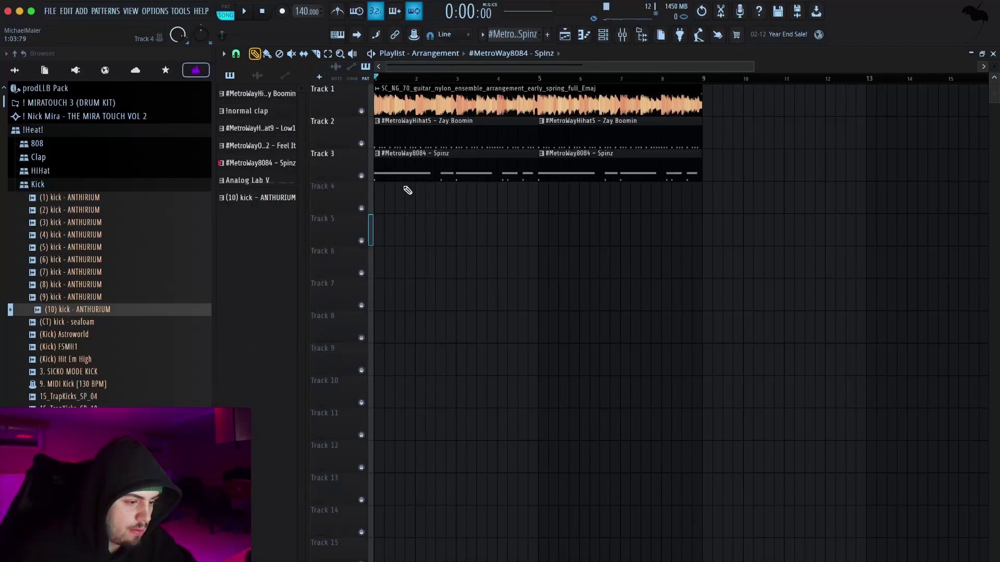
- Delete the four old pattern clips on Tracks 2 and 3, leaving only the guitar sample
right_click(406, 177)
right_click(422, 143)
right_click(556, 142)
right_click(555, 166)
- Place all seven split patterns on Tracks 2 to 8 from bar 1 and duplicate them to start at bar 5
shift+click(245, 198)
drag(257, 94, 375, 130)
drag(535, 365, 469, 154)
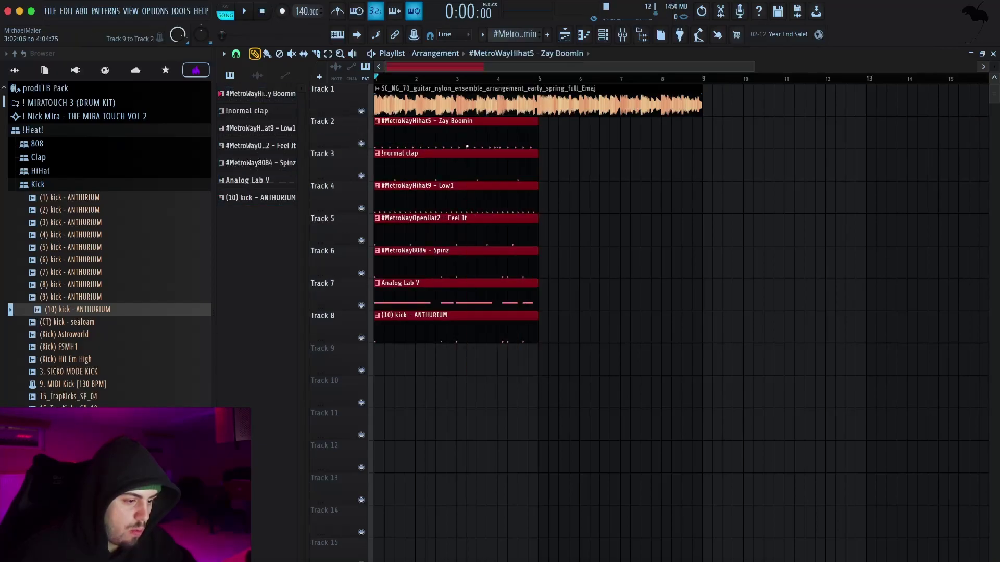
key(ctrl+b)
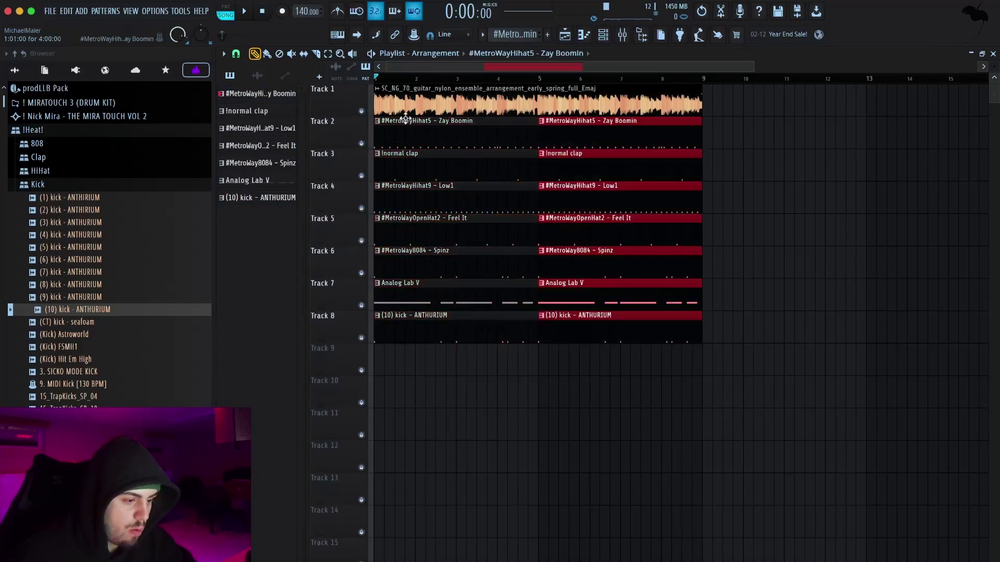
- Collapse the !Heat! kit folder in the browser and route the (10) kick - ANTHURIUM channel to mixer insert 9
click(81, 184)
click(78, 129)
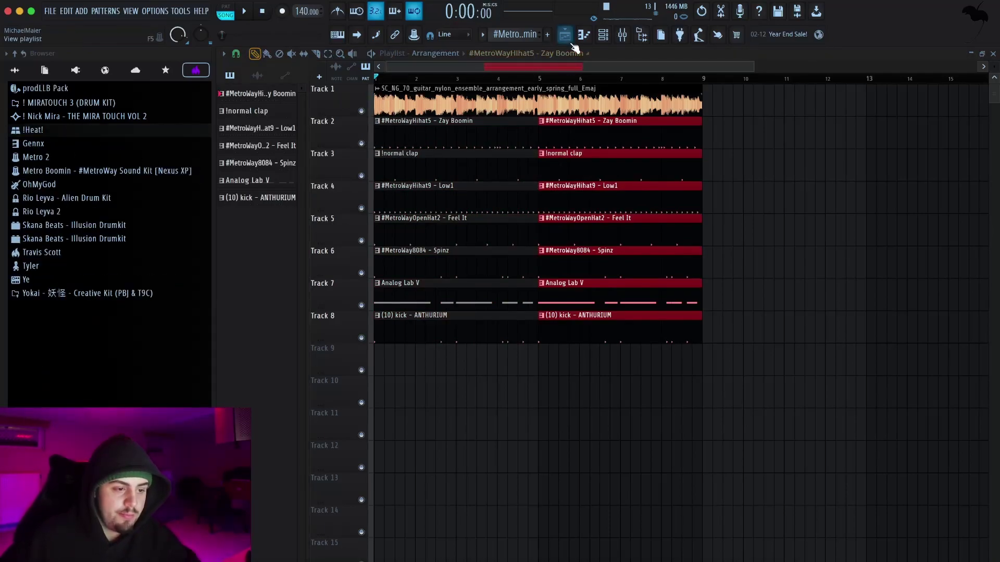
click(611, 39)
click(614, 42)
click(613, 42)
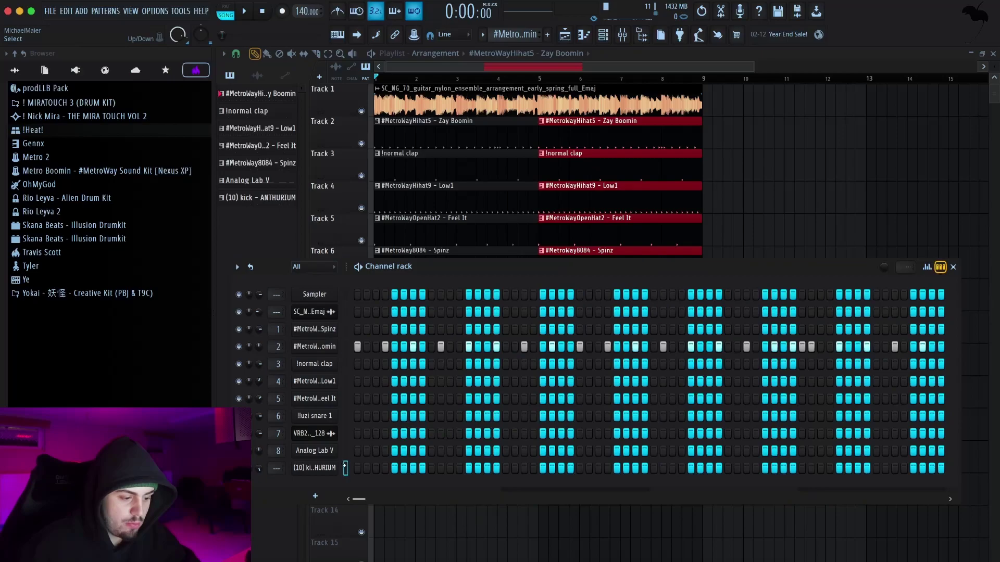
key(ctrl+l)
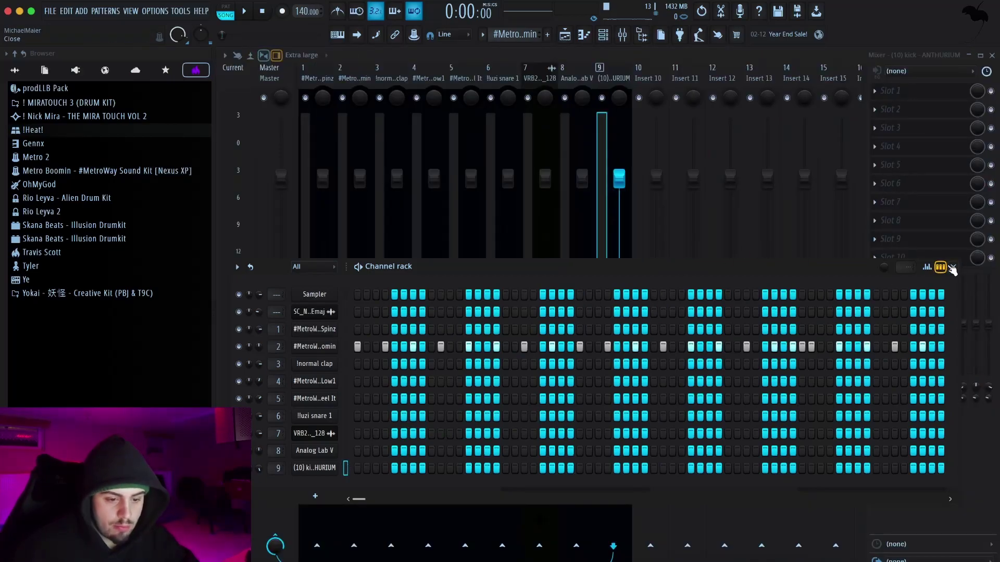
click(951, 268)
- Play the arrangement and listen to the #MetroWay8084 - Spinz mixer insert on its own
key(space)
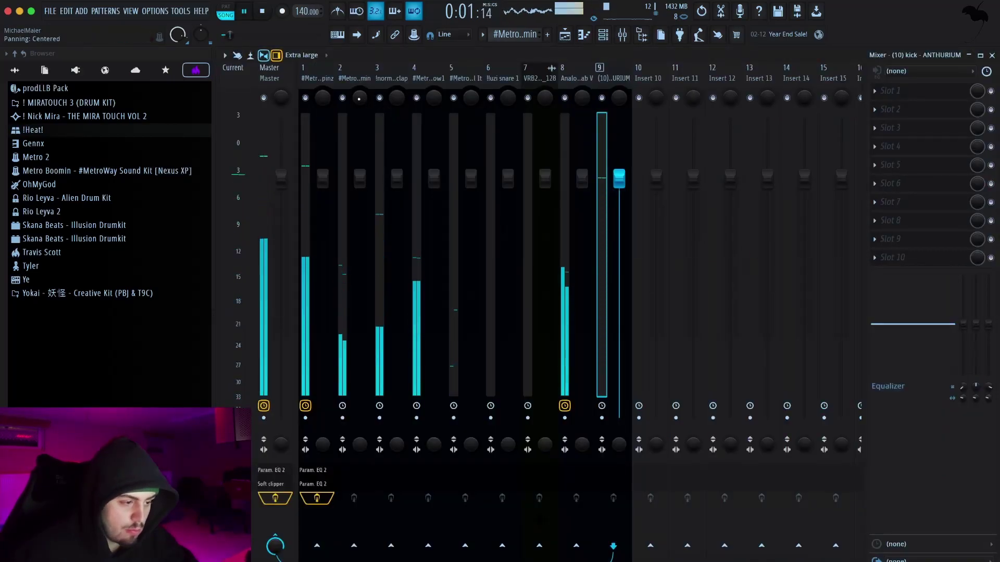
click(320, 174)
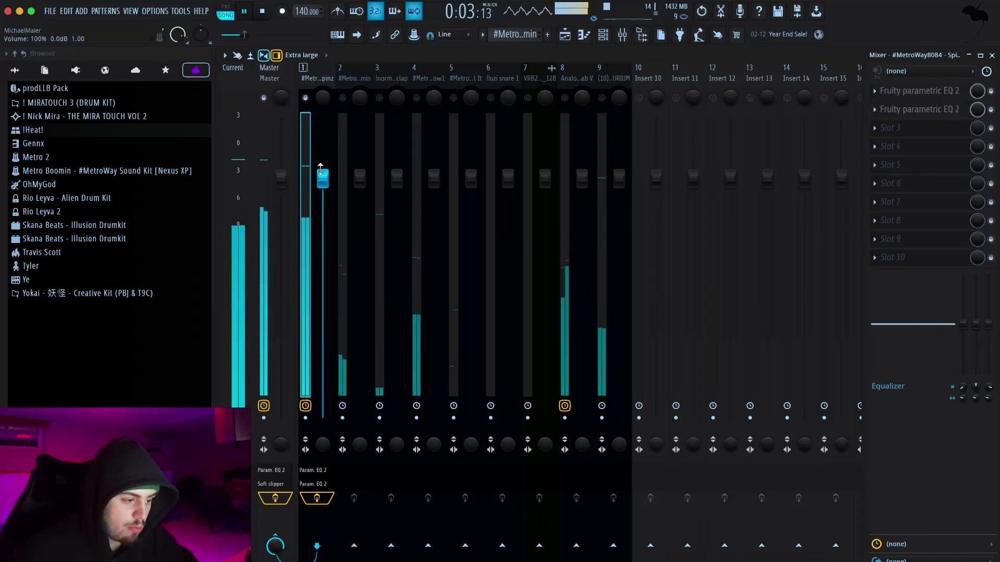
key(space)
- Route the nylon guitar sample channel to mixer insert 10
click(603, 35)
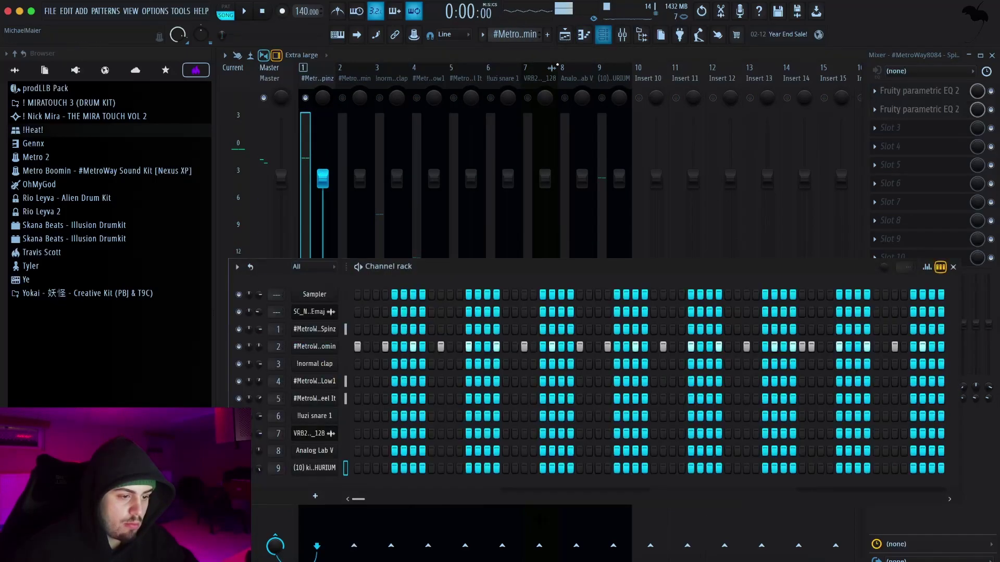
click(313, 312)
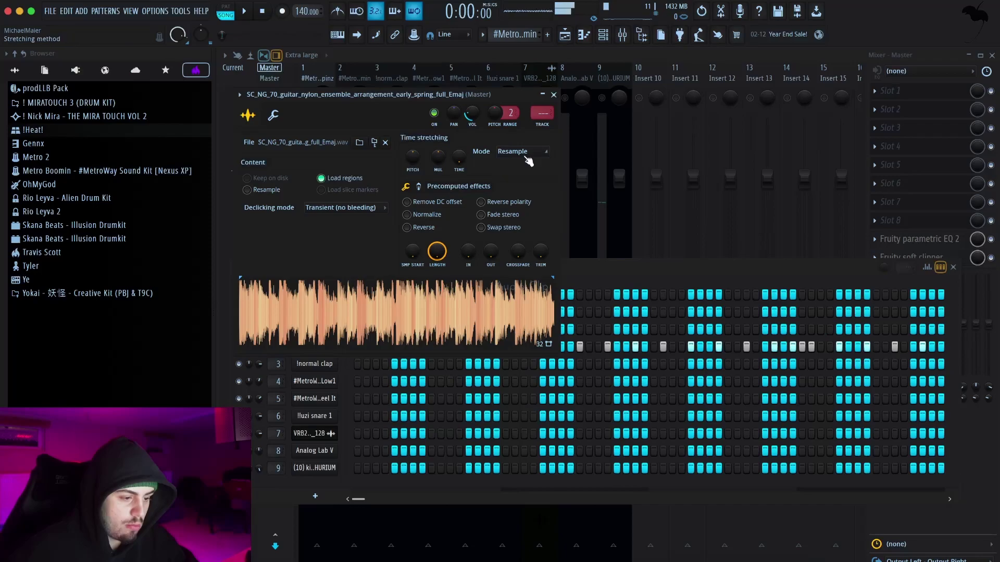
click(539, 125)
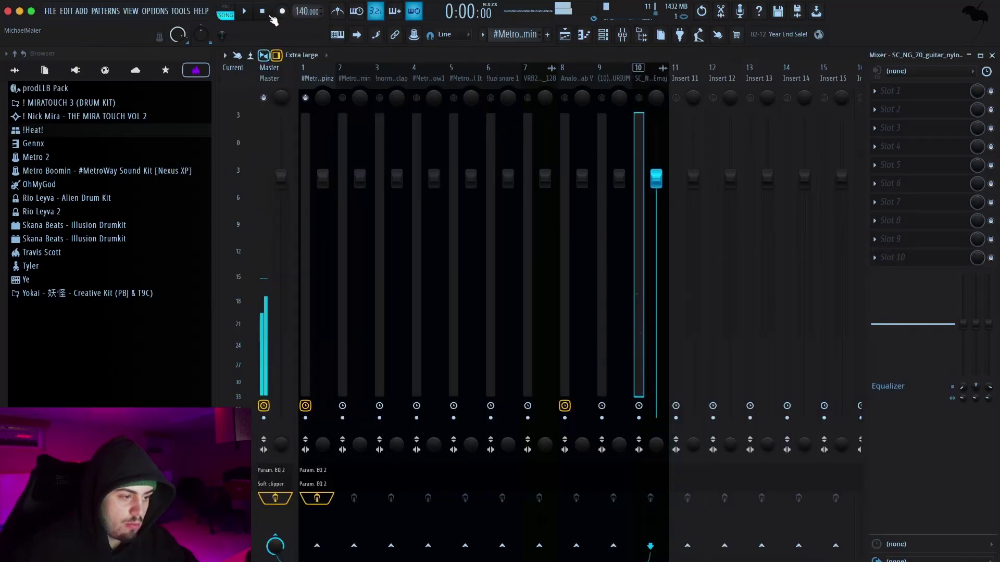
- During playback, set the fade-out of the #MetroWay8084 - Spinz sample to about 70%
key(space)
click(313, 90)
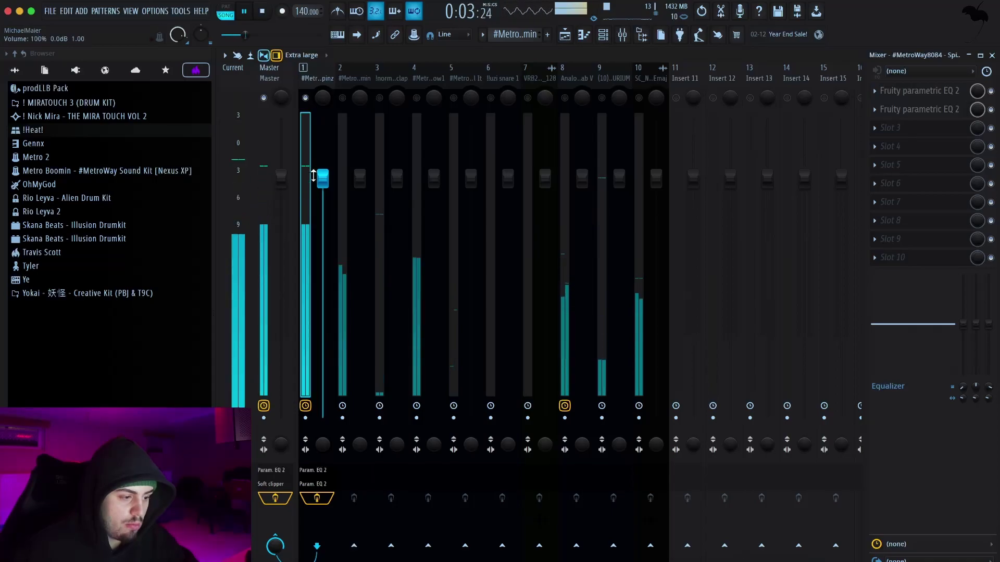
click(604, 37)
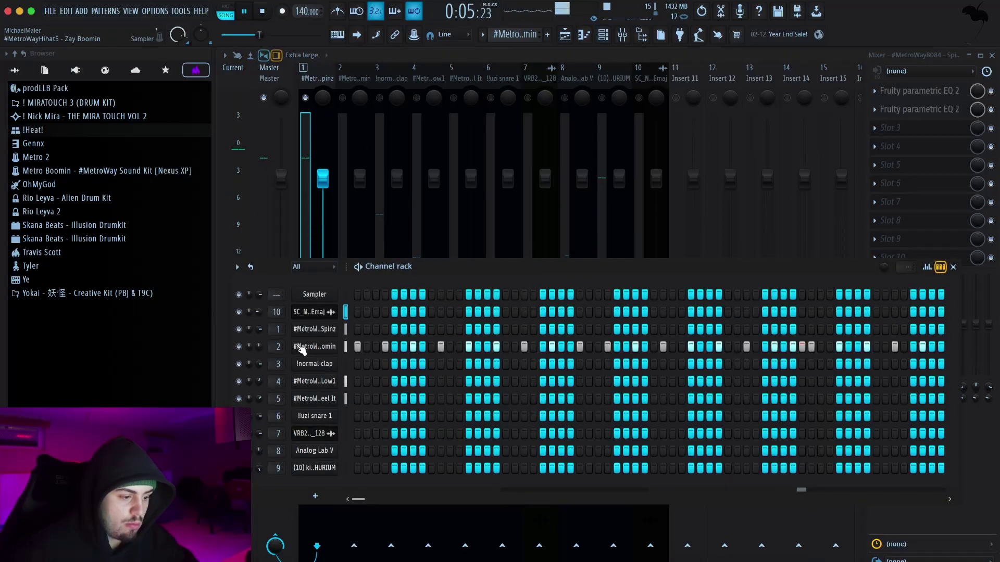
click(321, 346)
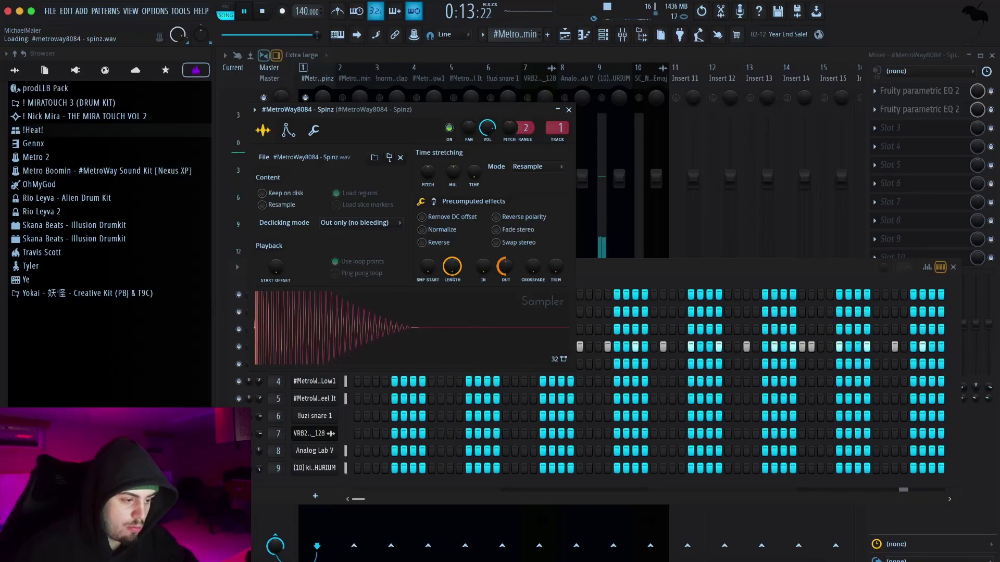
click(569, 110)
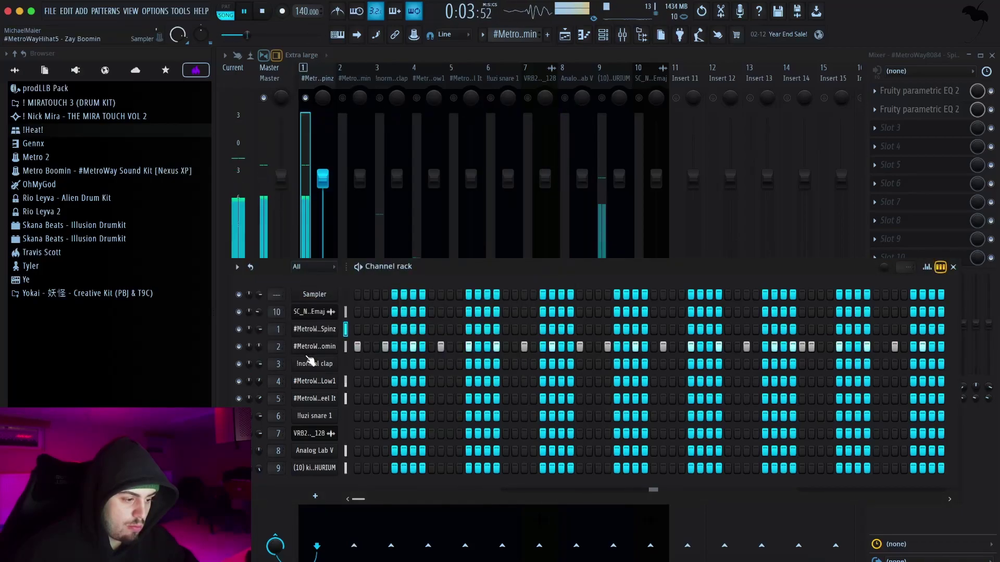
click(315, 329)
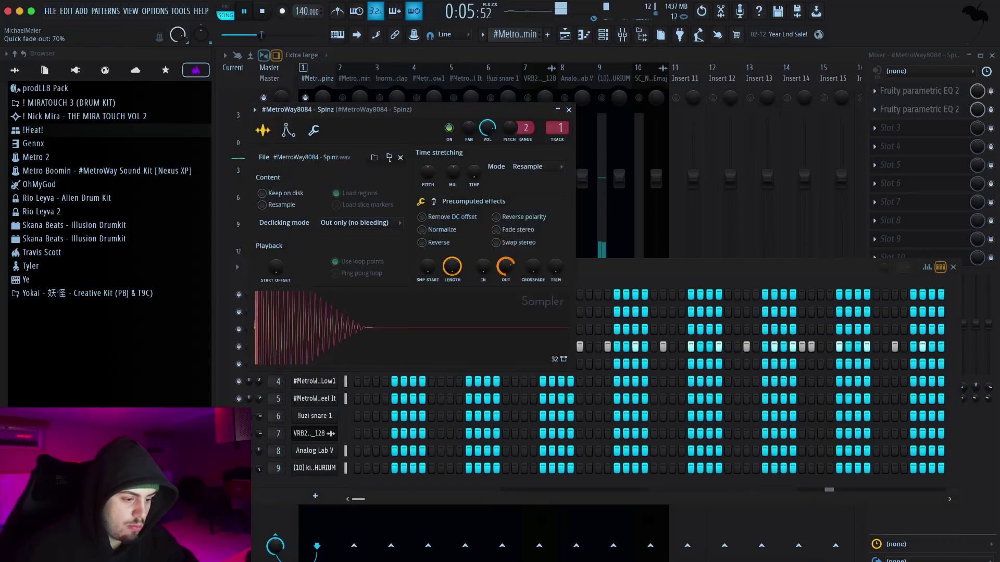
click(568, 111)
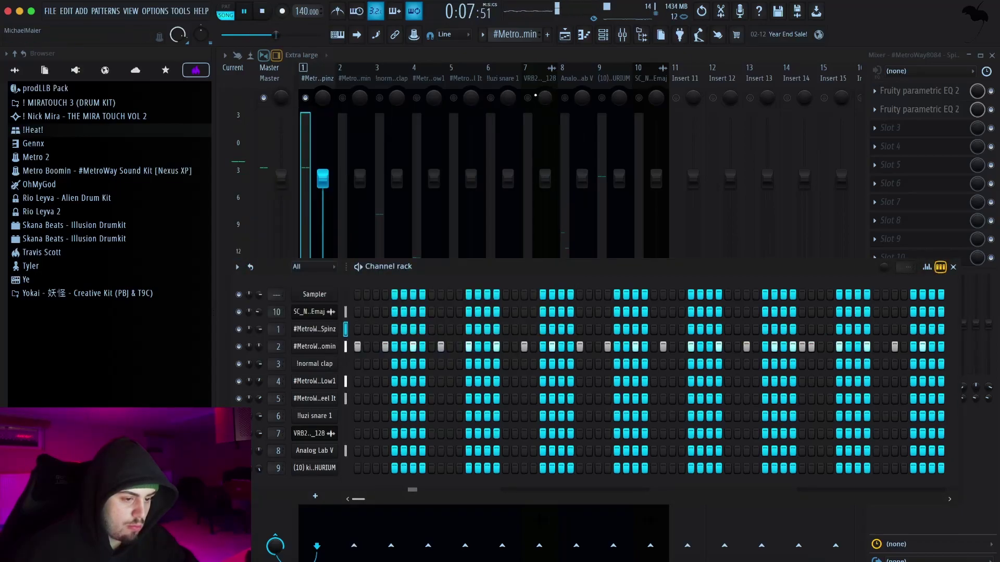
- Listen to the two hi-hat inserts together in the mixer and lower insert 4, #MetroWayHihat9 - Low1, to -3.2 dB
key(F6)
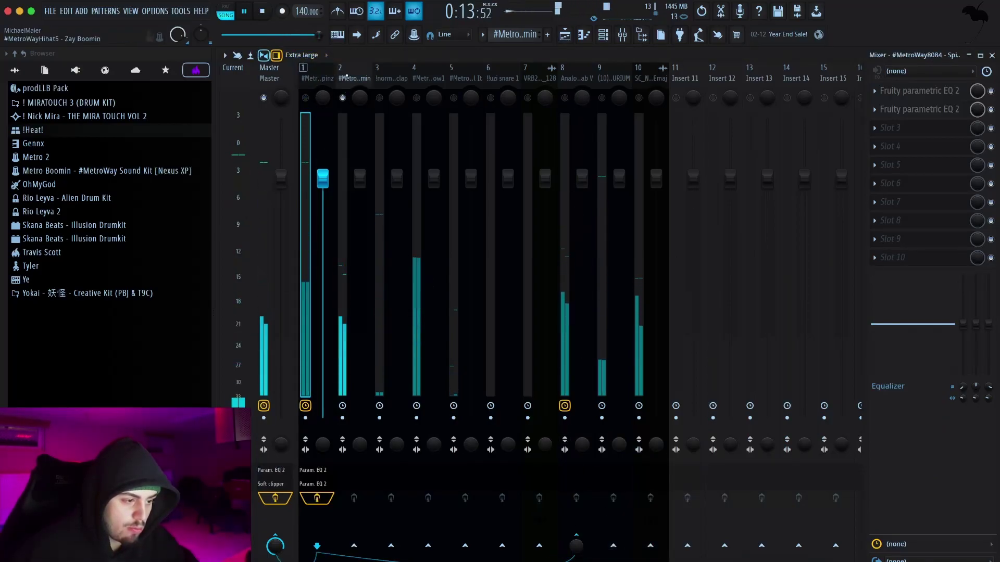
click(348, 95)
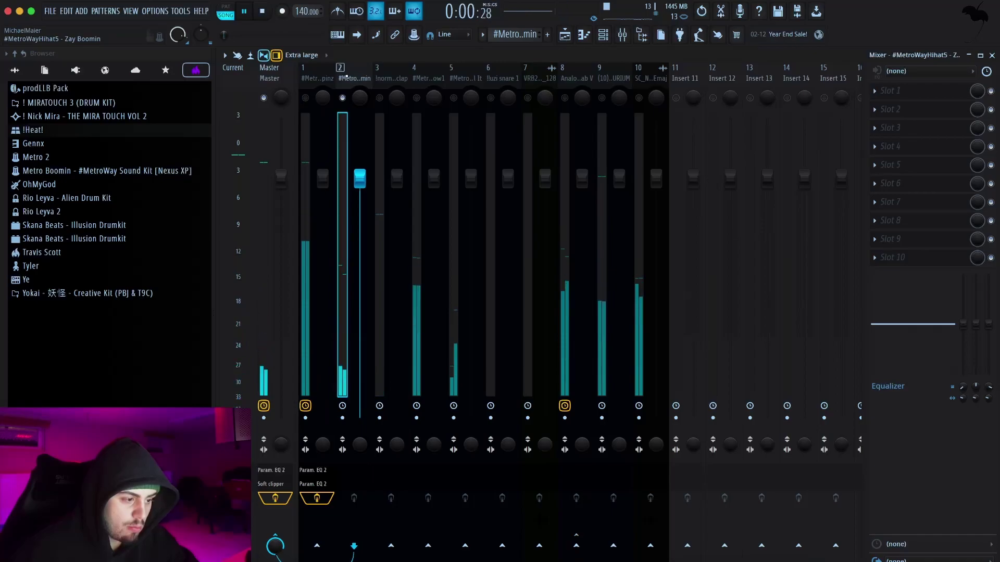
click(417, 99)
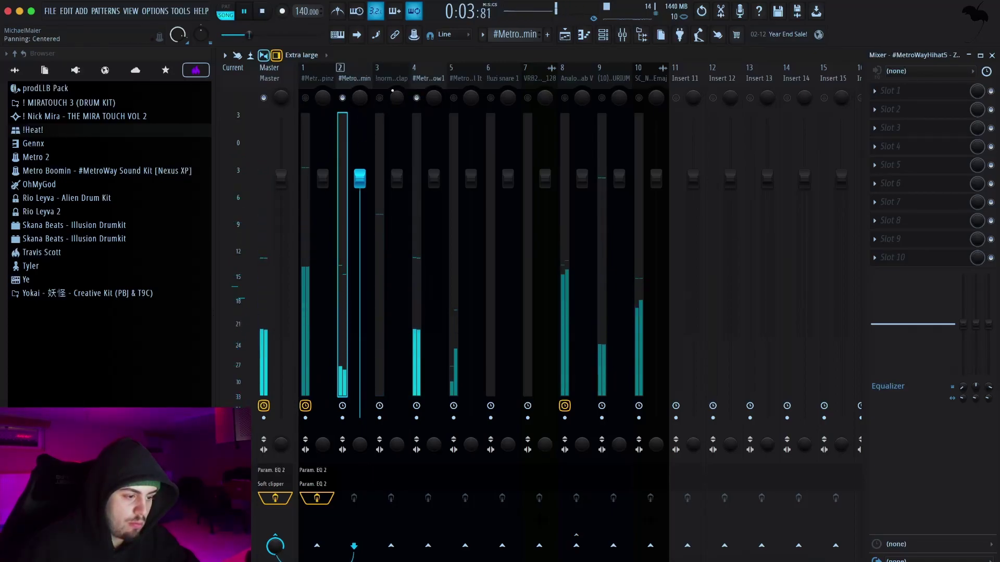
click(428, 82)
drag(433, 178, 434, 211)
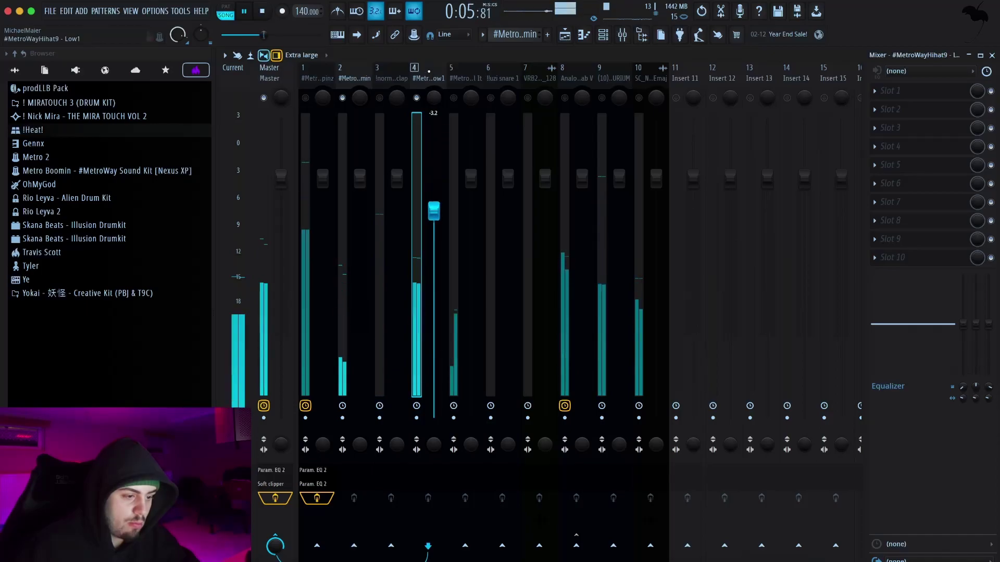
- Examine the sampler settings of the #MetroWayHihat5 - Zay Boomin channel
key(F6)
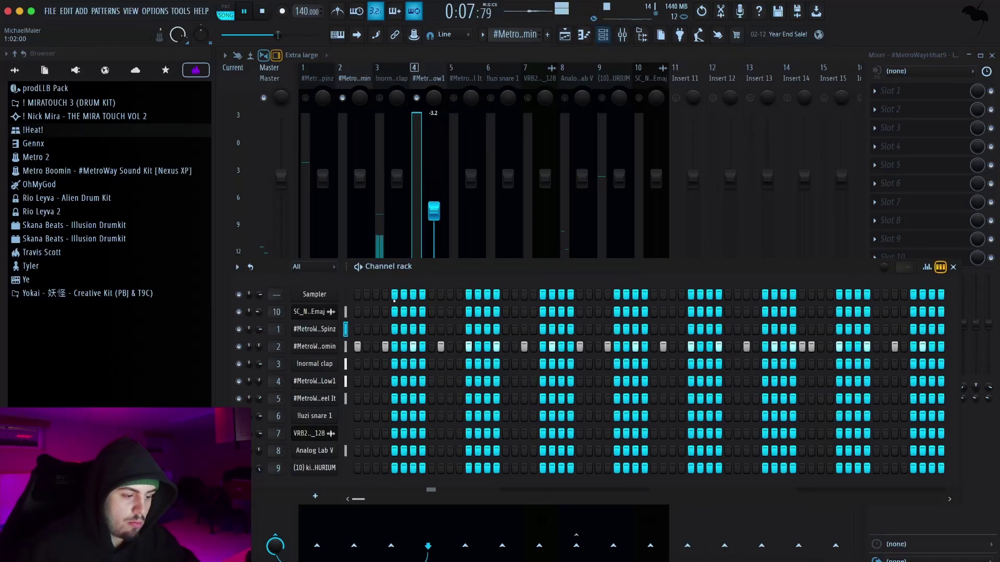
click(328, 346)
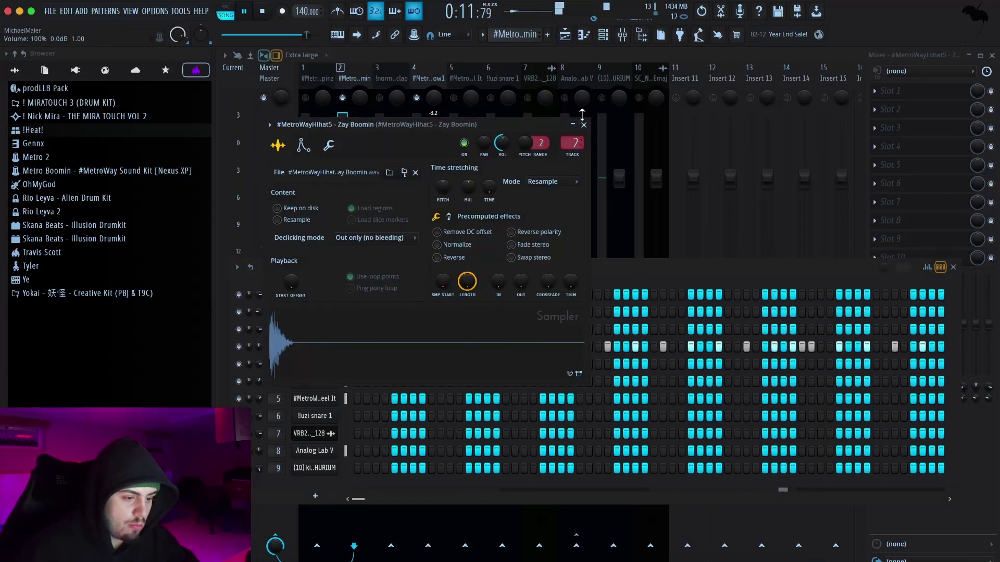
click(584, 125)
- Try a higher silence trimming threshold on the #MetroWayHihat9 - Low1 sample, and reset its trim and fade-out
click(323, 382)
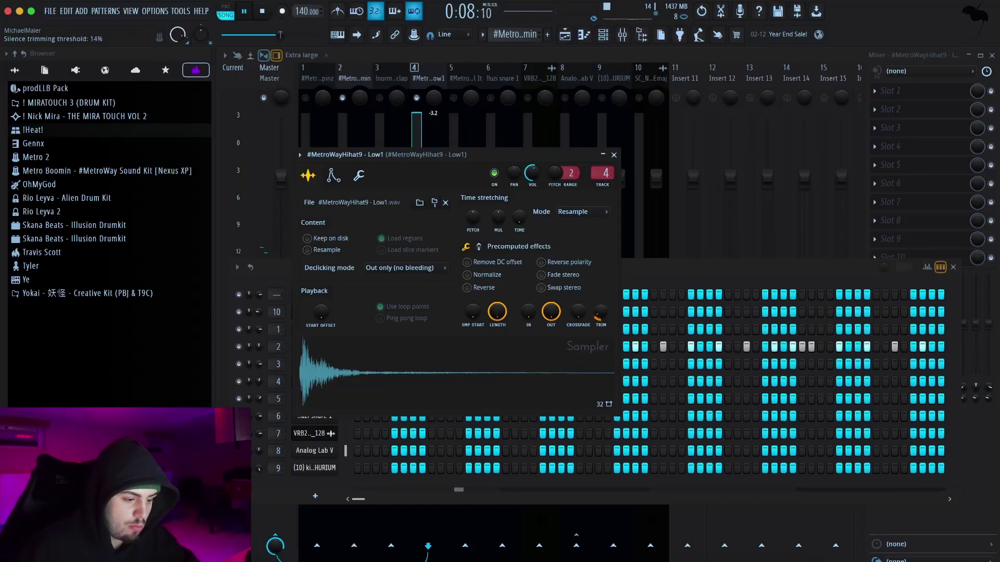
right_click(598, 318)
drag(599, 315, 599, 313)
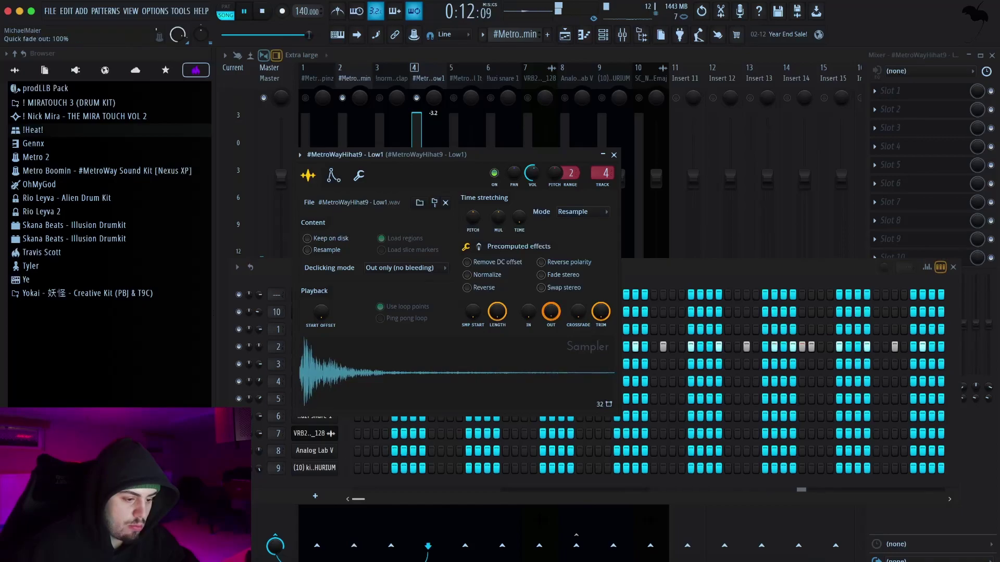
right_click(600, 319)
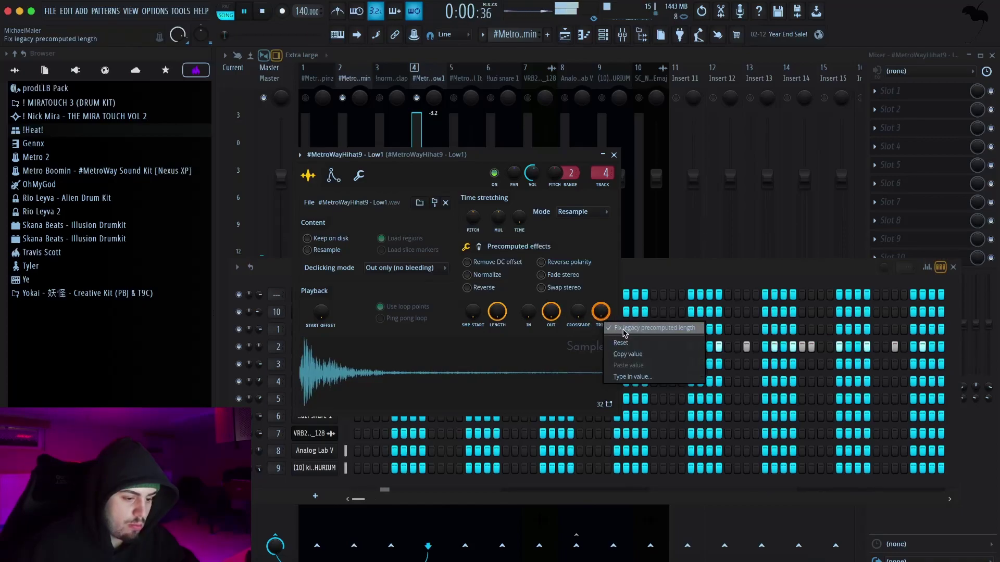
click(623, 328)
right_click(555, 319)
click(578, 327)
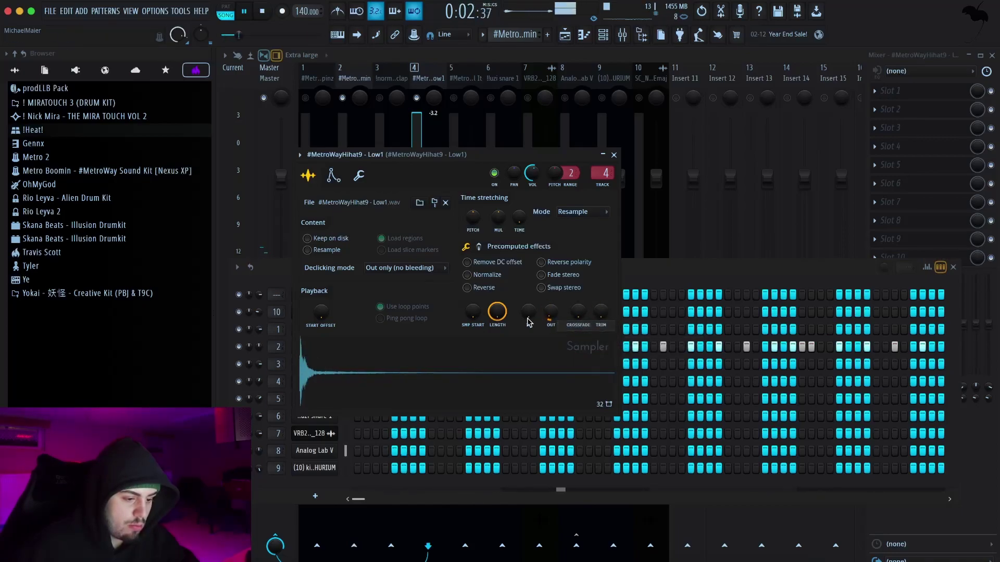
- Shorten the #MetroWayHihat9 - Low1 sample's length with a fade-out, and close its sampler and the channel rack
drag(497, 312, 497, 325)
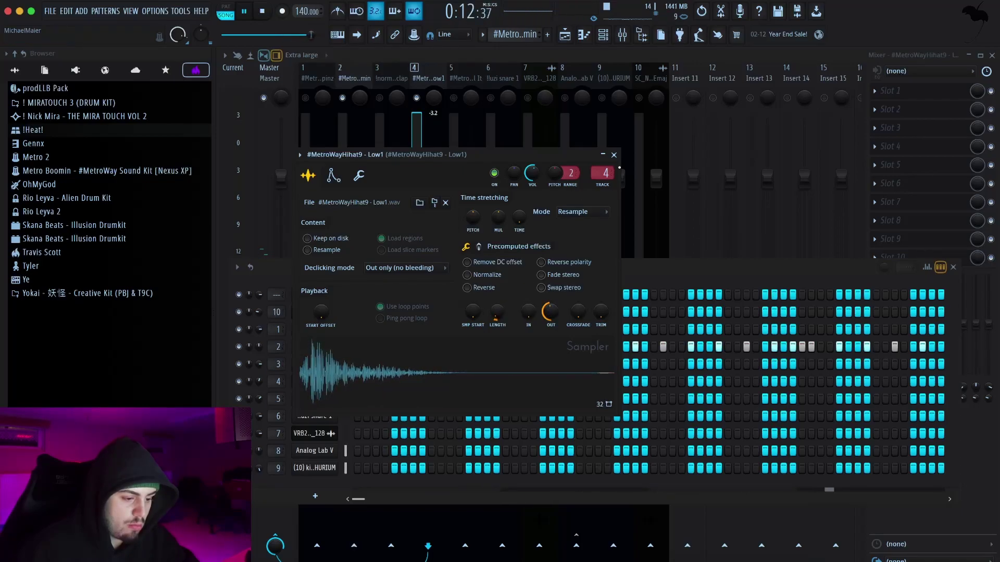
click(614, 155)
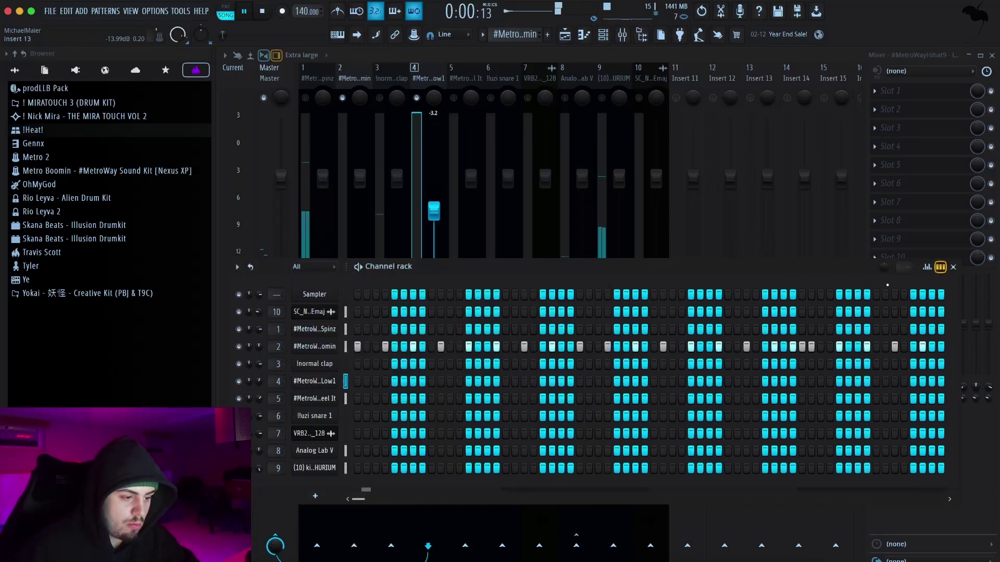
click(953, 267)
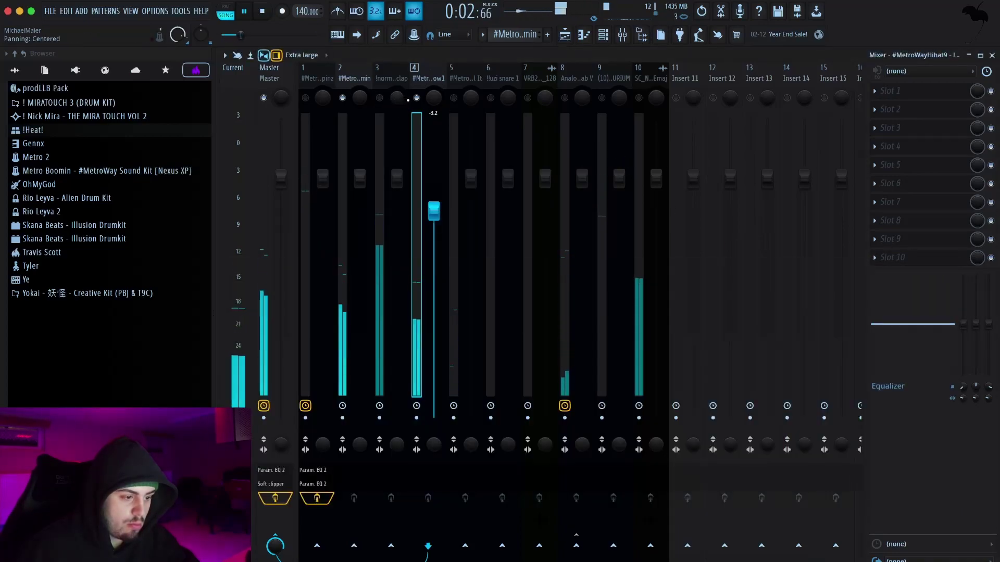
- Bring in the clap on insert 3, and lower insert 4 to -6.1 dB and insert 2 to -3.0 dB
click(397, 99)
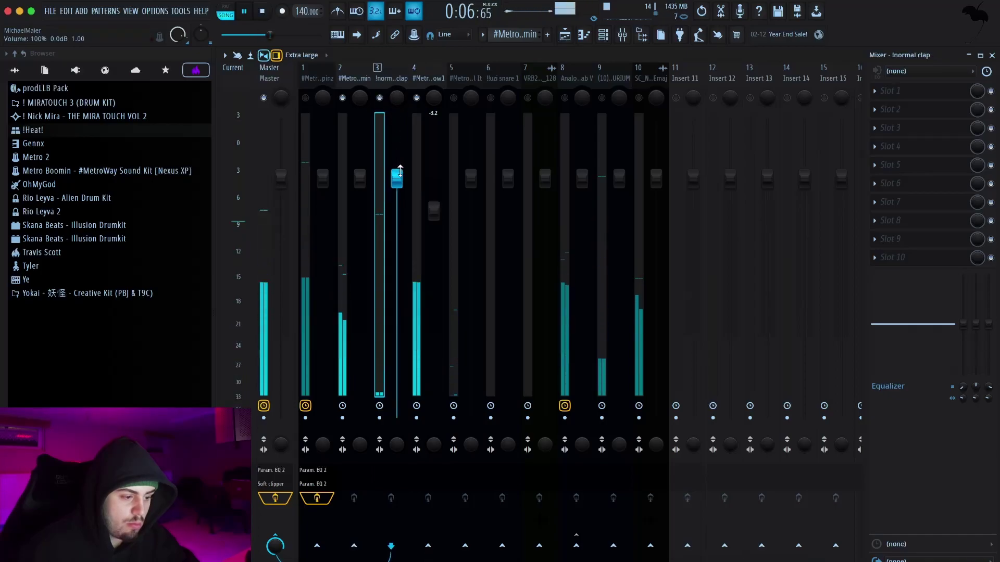
drag(433, 211, 433, 241)
drag(360, 180, 360, 210)
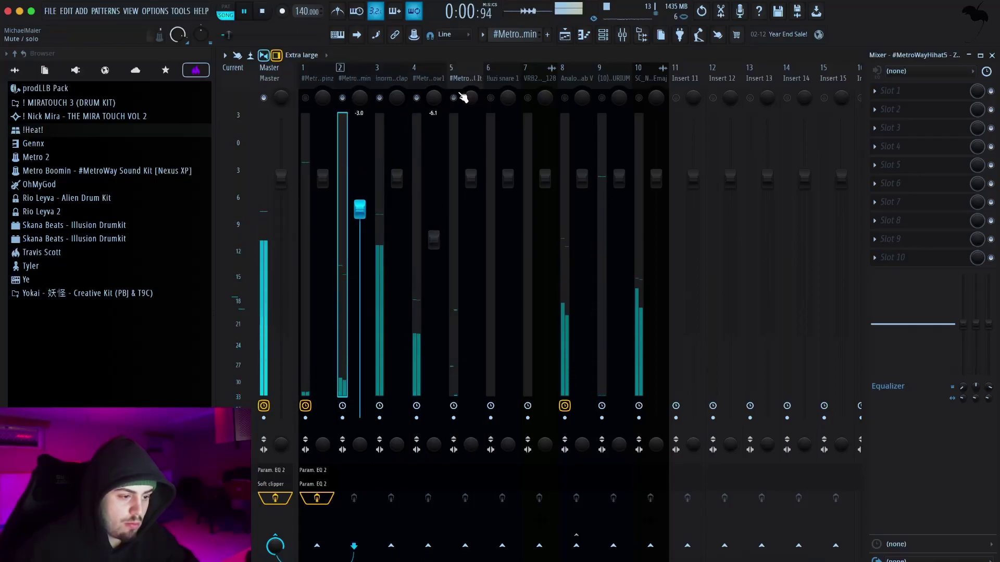
- Raise the open hat on insert 5 to 1.5 dB, and listen to inserts 6 and 7 one at a time
click(462, 73)
drag(473, 171, 471, 163)
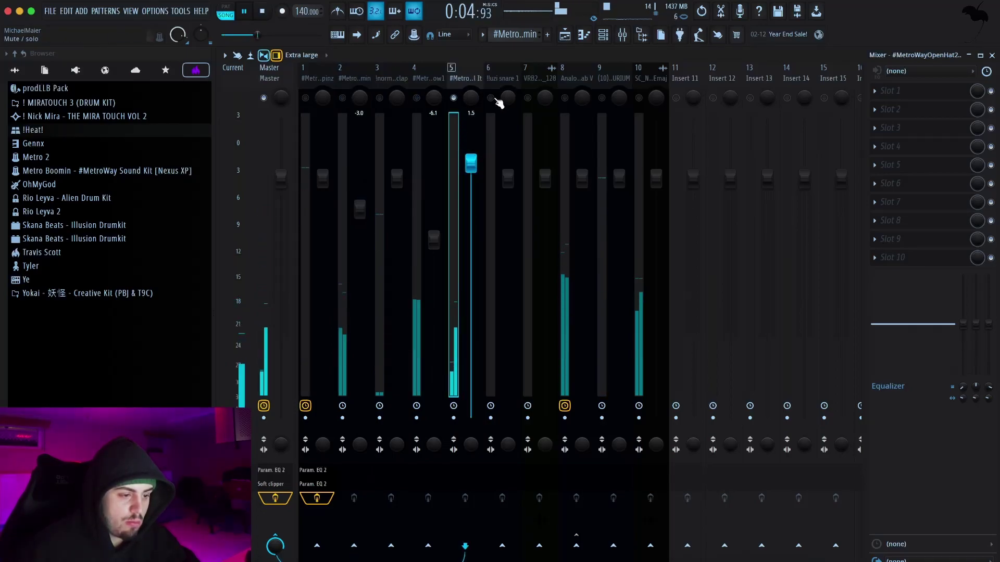
click(495, 102)
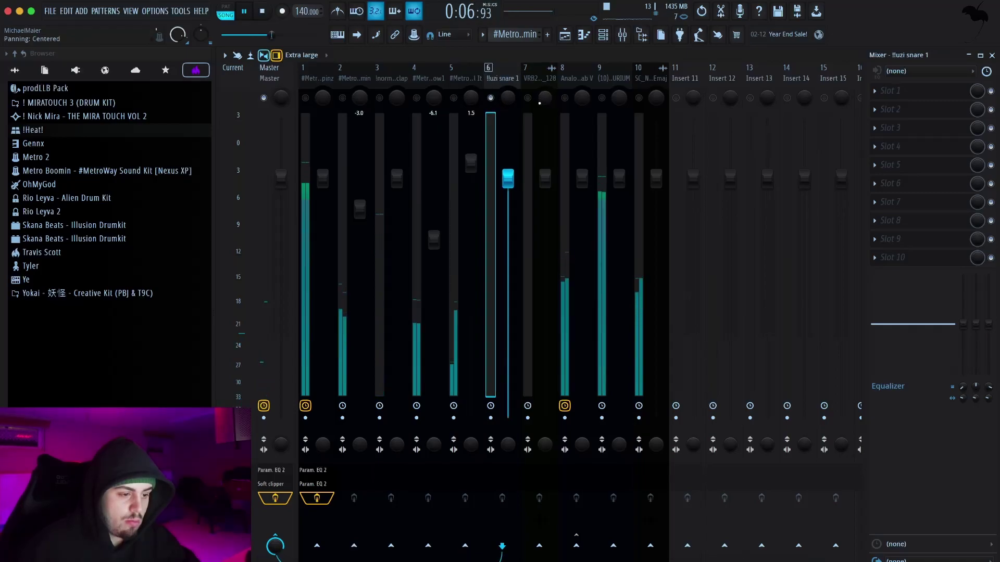
click(540, 75)
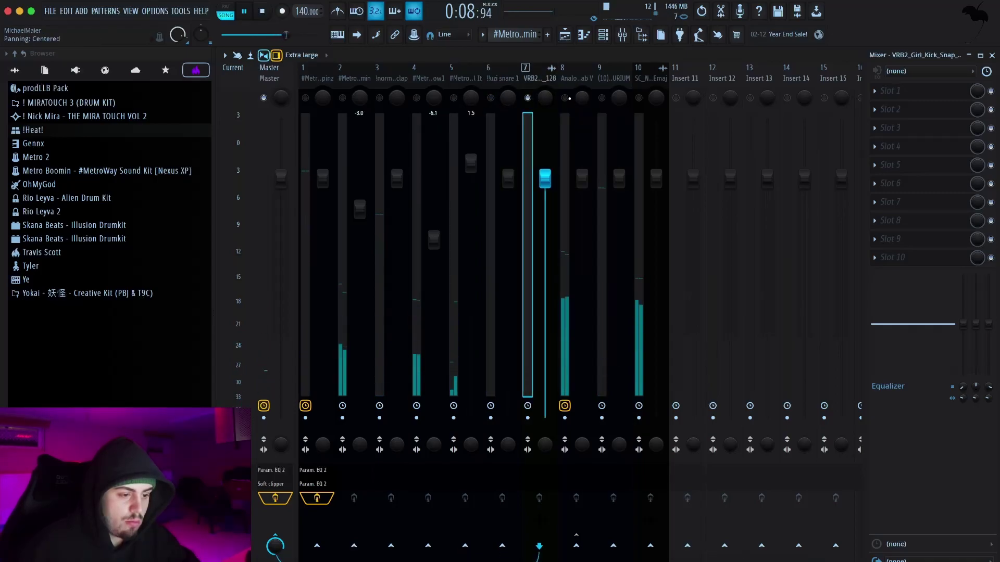
- Add a Fruity Limiter to the Analog Lab V insert and switch it to compressor mode
click(582, 180)
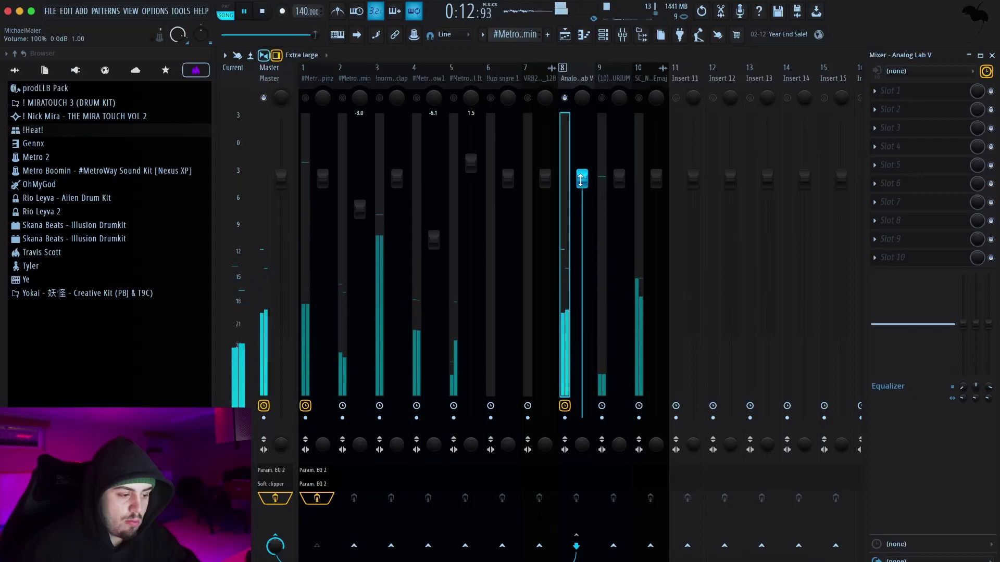
click(891, 99)
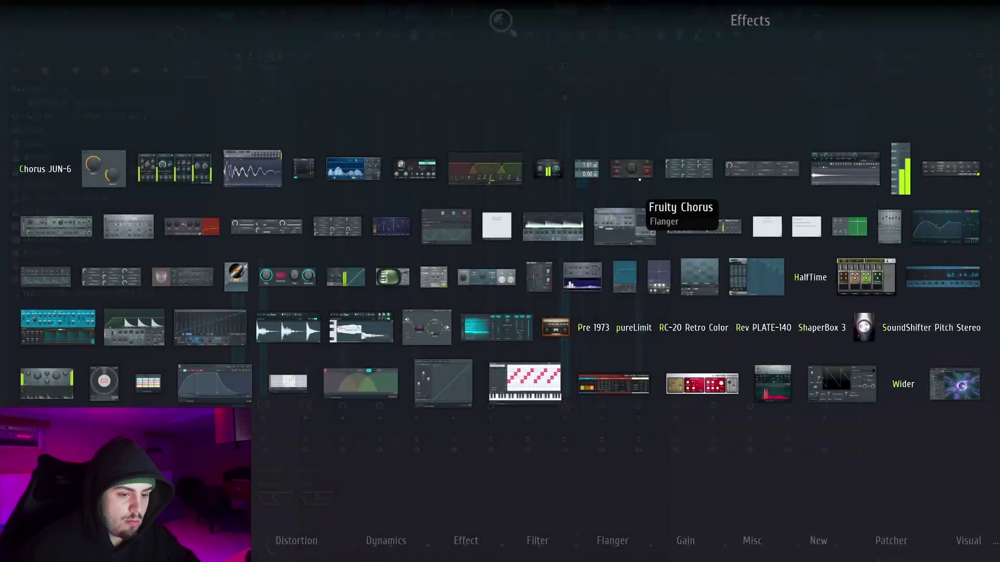
click(552, 223)
click(351, 282)
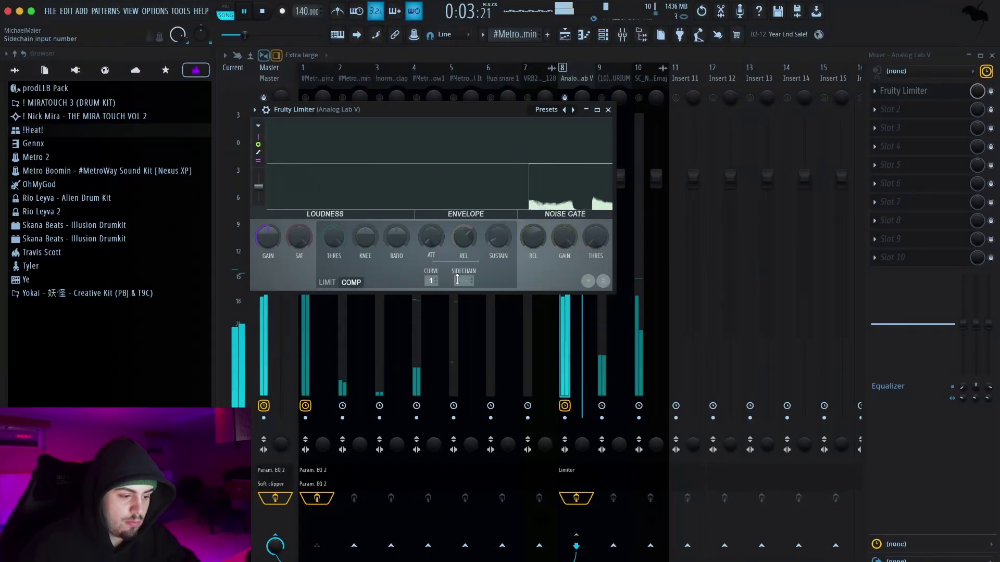
- Set the limiter's sidechain input to 1, knee to 100% and threshold to about -19.2 dB, and raise its compression ratio
drag(335, 240, 365, 198)
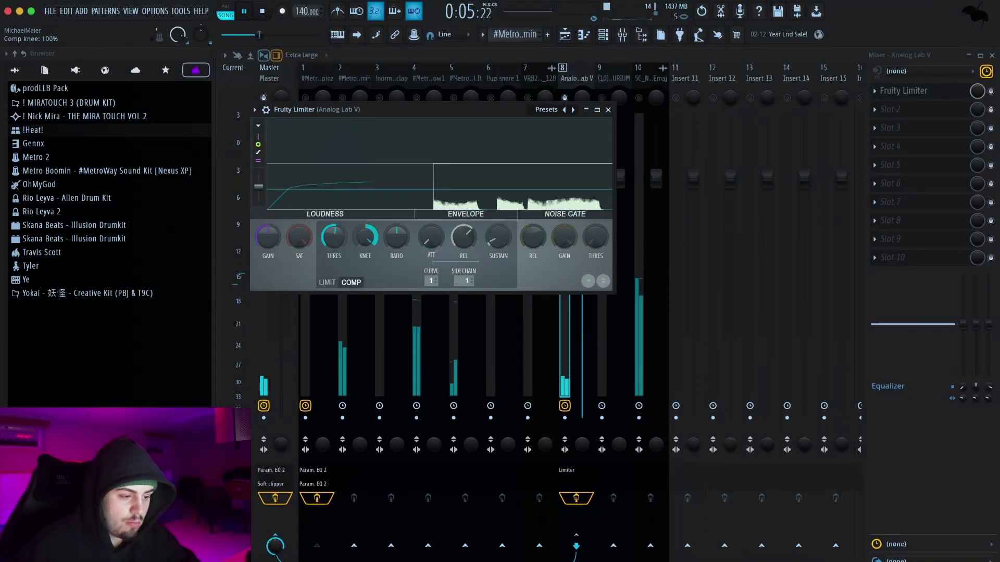
drag(391, 236, 391, 198)
drag(334, 237, 318, 233)
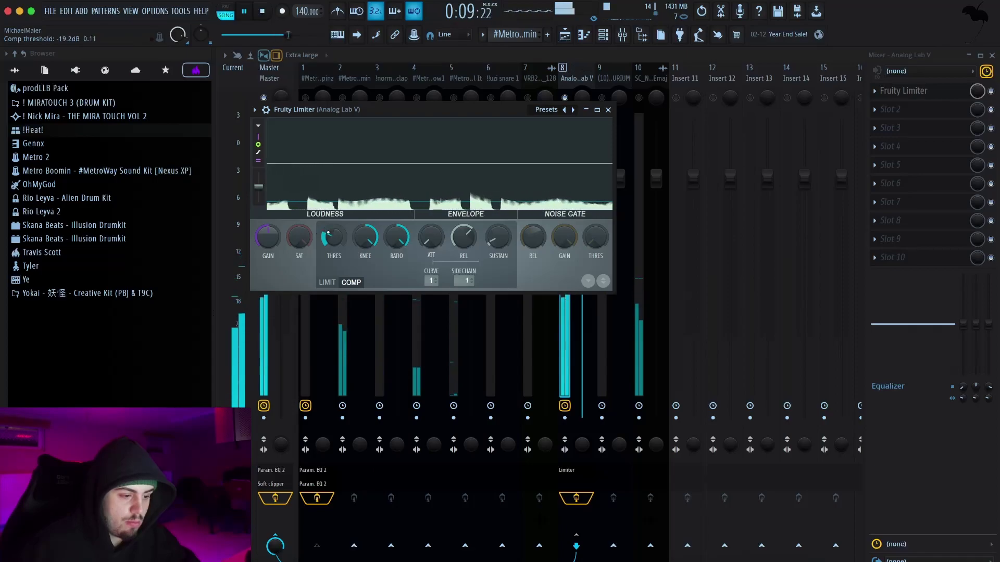
click(344, 97)
click(344, 97)
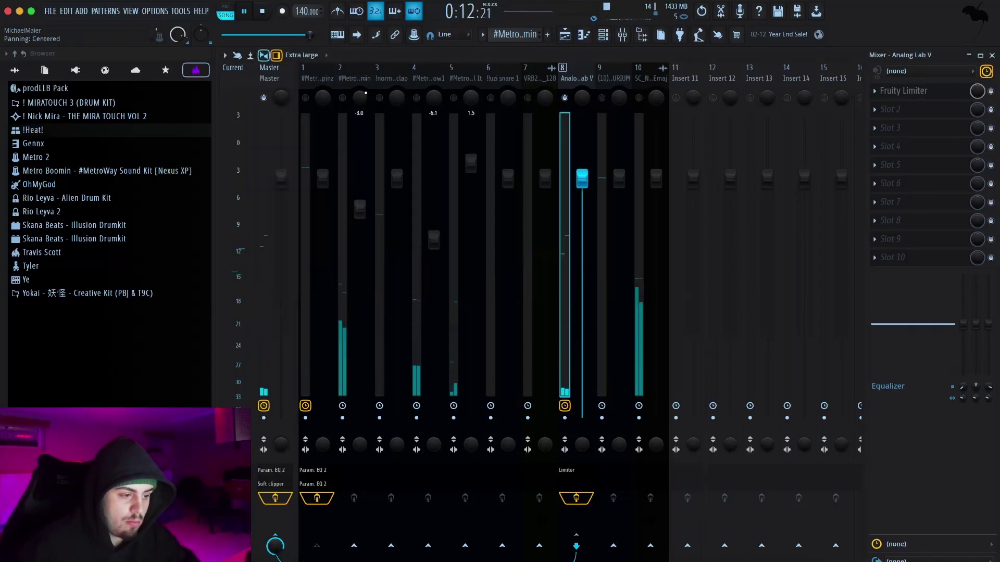
- Bring in insert 1 and set the compression threshold of the Analog Lab V limiter to about -10.0 dB
click(305, 98)
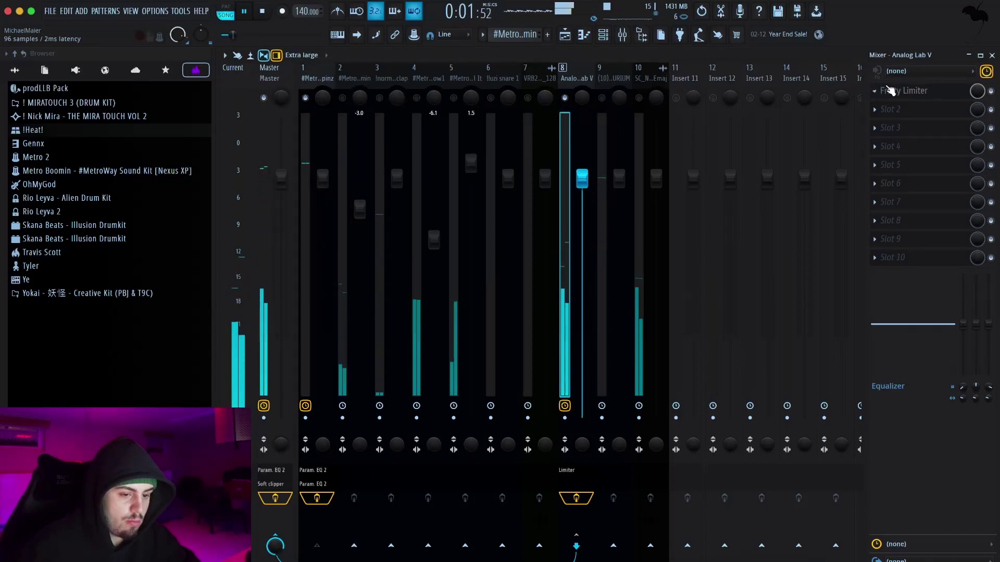
click(879, 92)
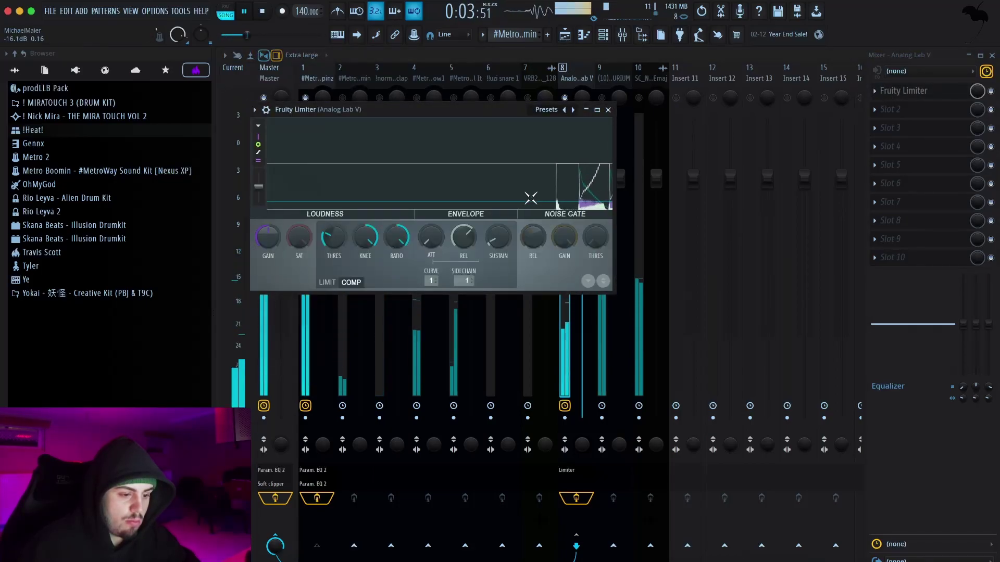
drag(339, 240, 340, 229)
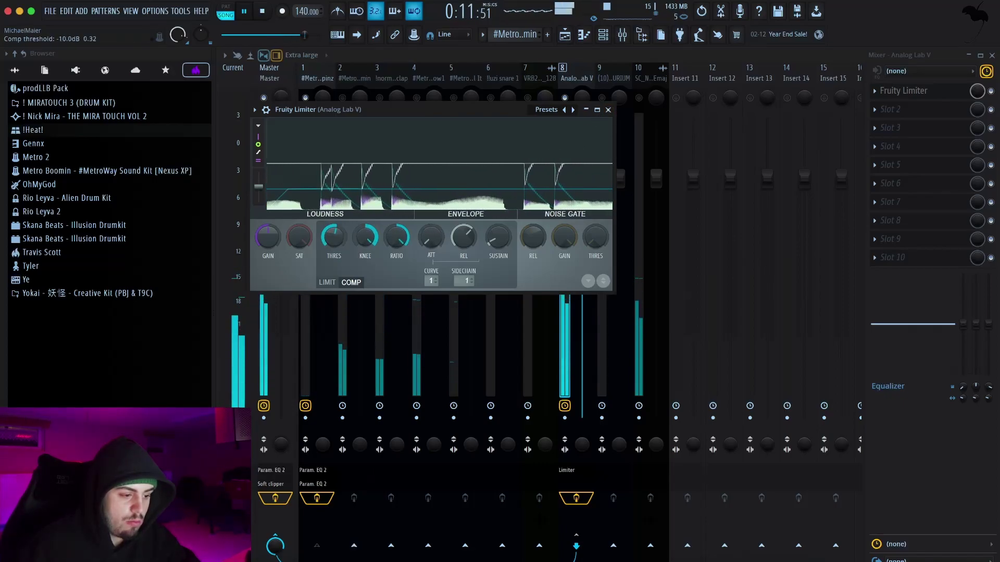
click(608, 109)
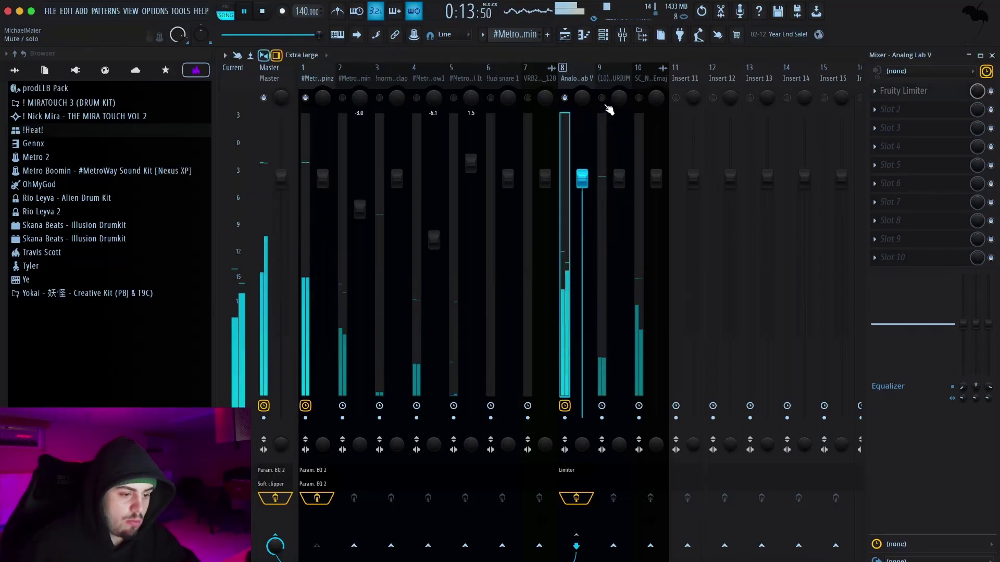
- Solo the kick on insert 9, and bring in inserts 1 and 8 to hear them together
click(604, 81)
key(s)
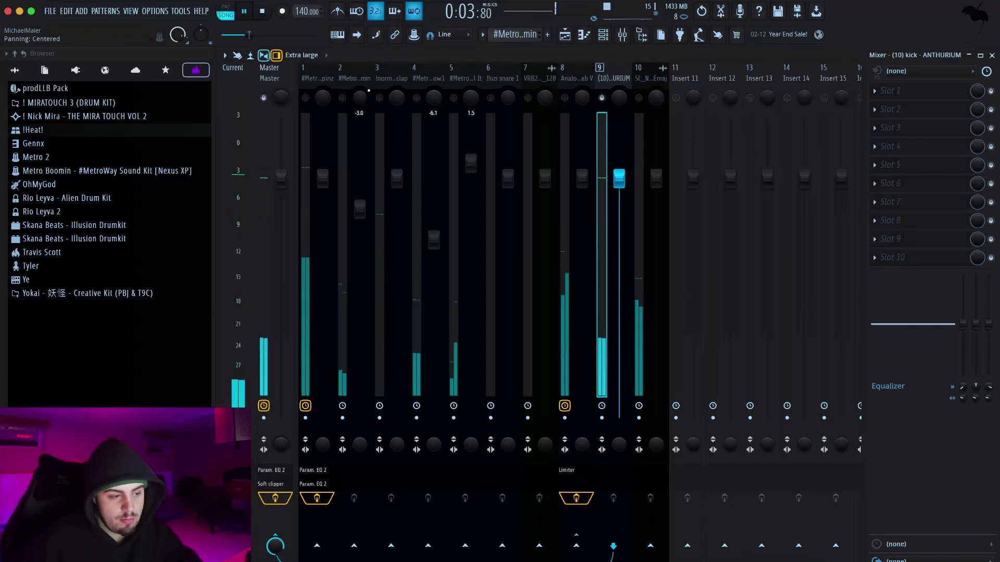
click(305, 98)
click(564, 97)
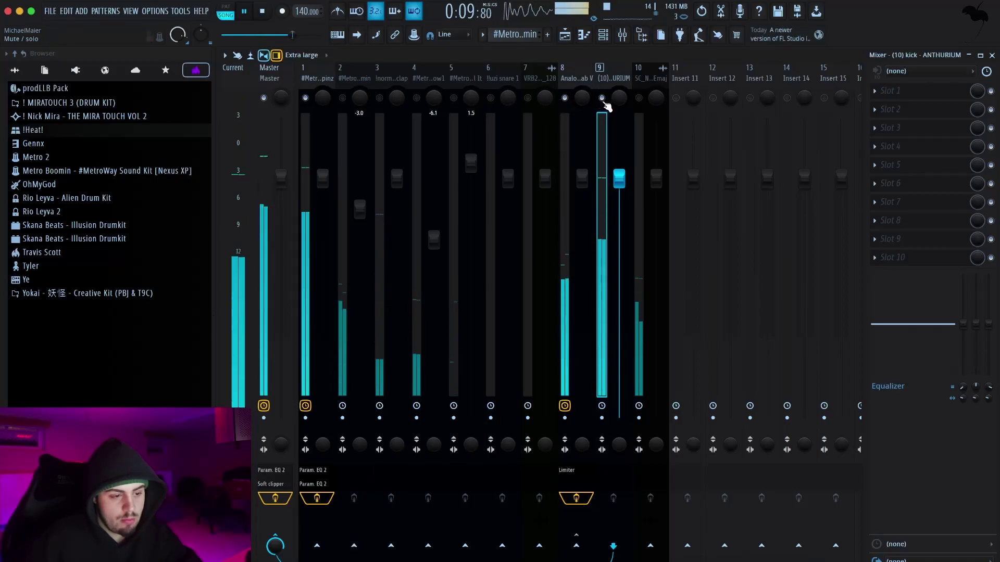
- Bring in the nylon guitar on insert 10 and load ShaperBox 3 in its first effect slot
right_click(639, 98)
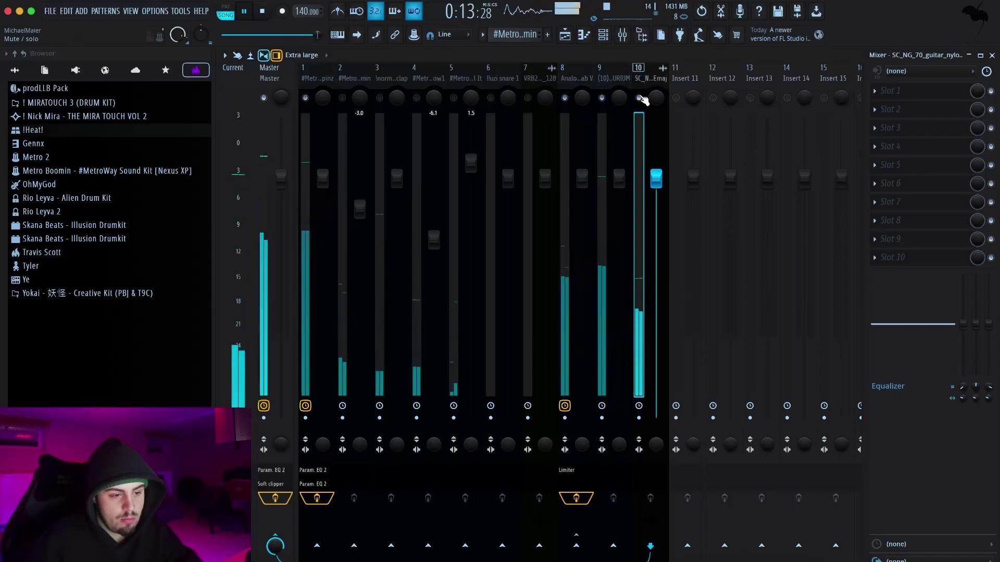
click(891, 94)
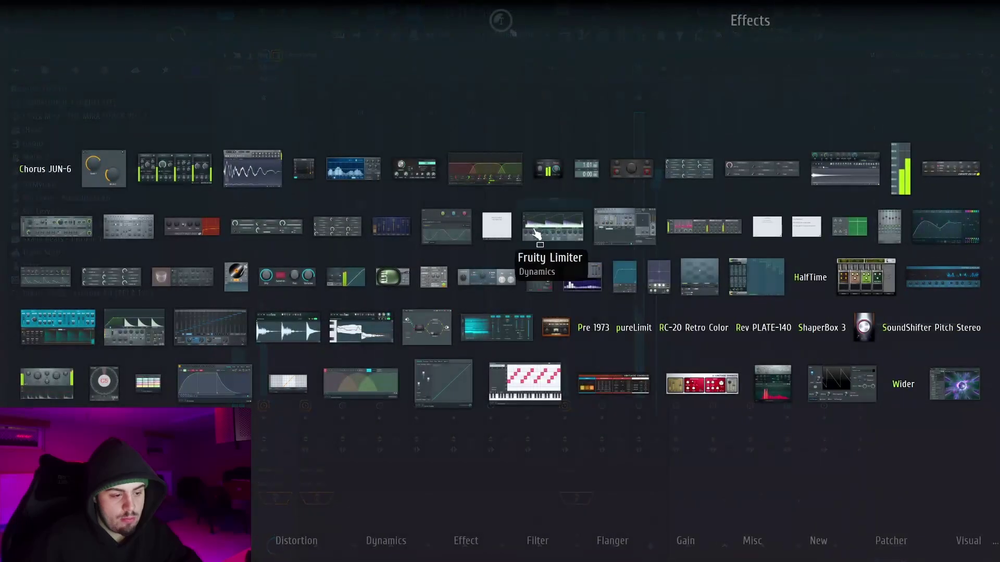
click(804, 329)
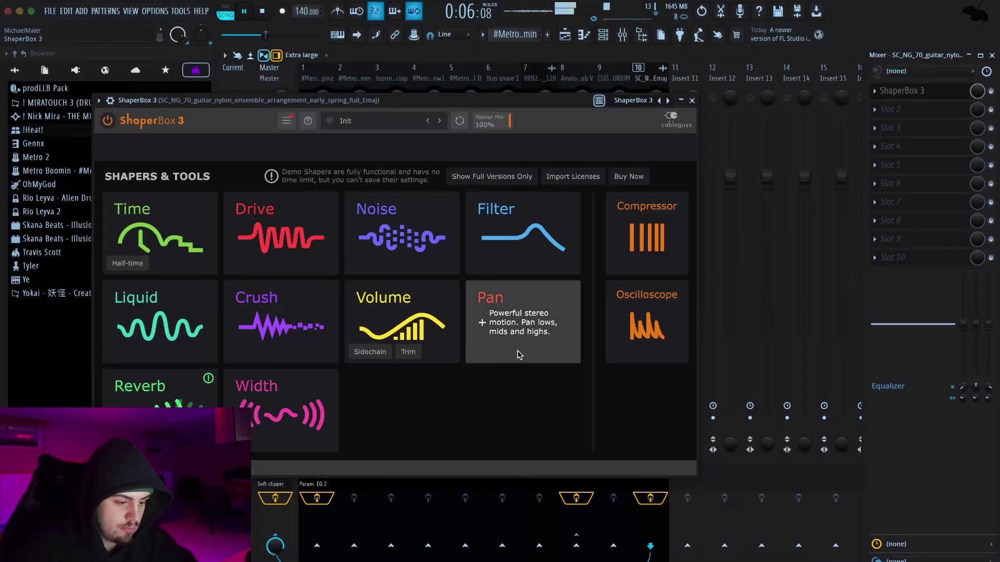
- Add a Pan shaper with the curved peak-and-dip preset wave to the guitar, and set its mix to about 24%
click(518, 355)
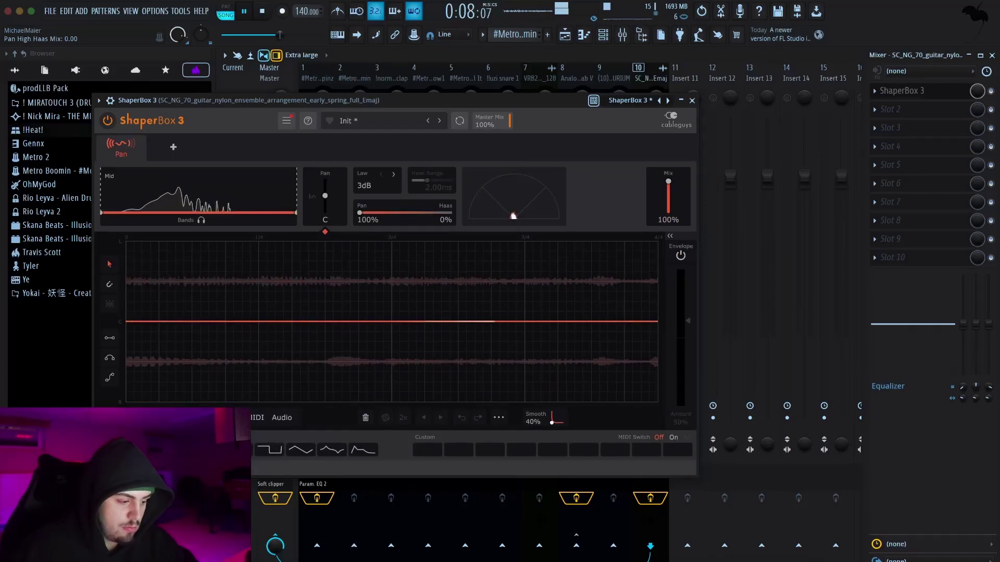
click(299, 451)
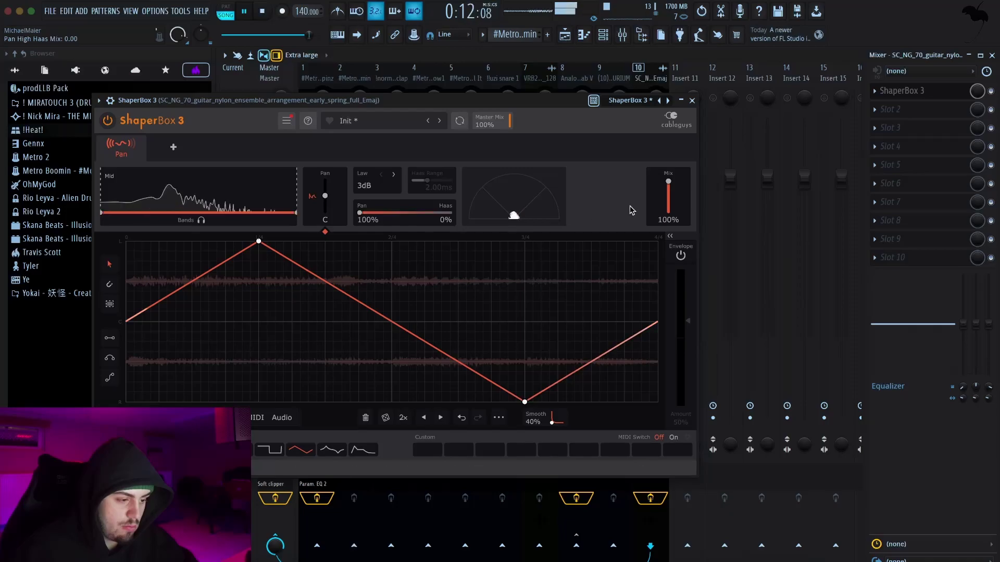
drag(668, 181, 668, 206)
click(346, 453)
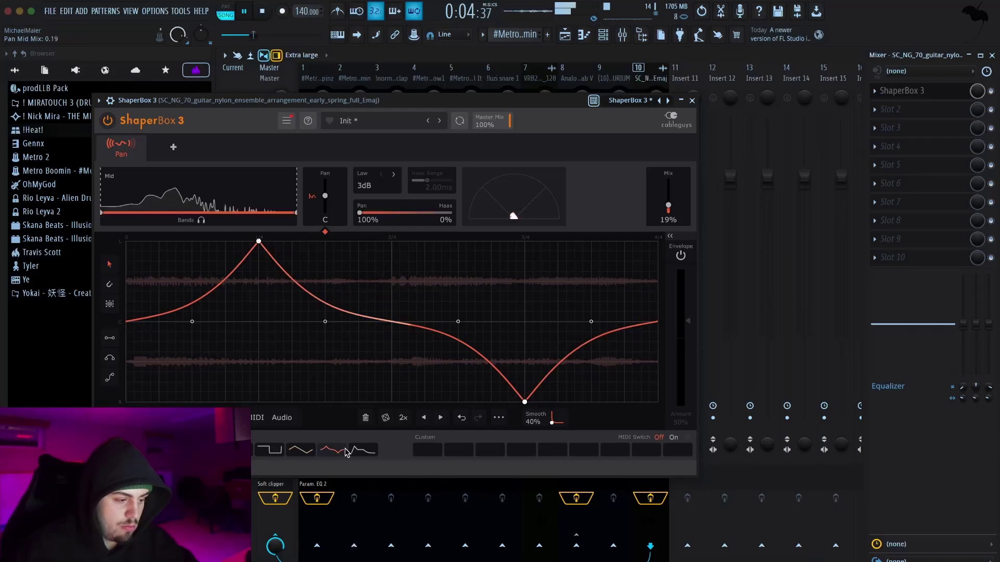
double_click(667, 198)
drag(666, 199, 668, 211)
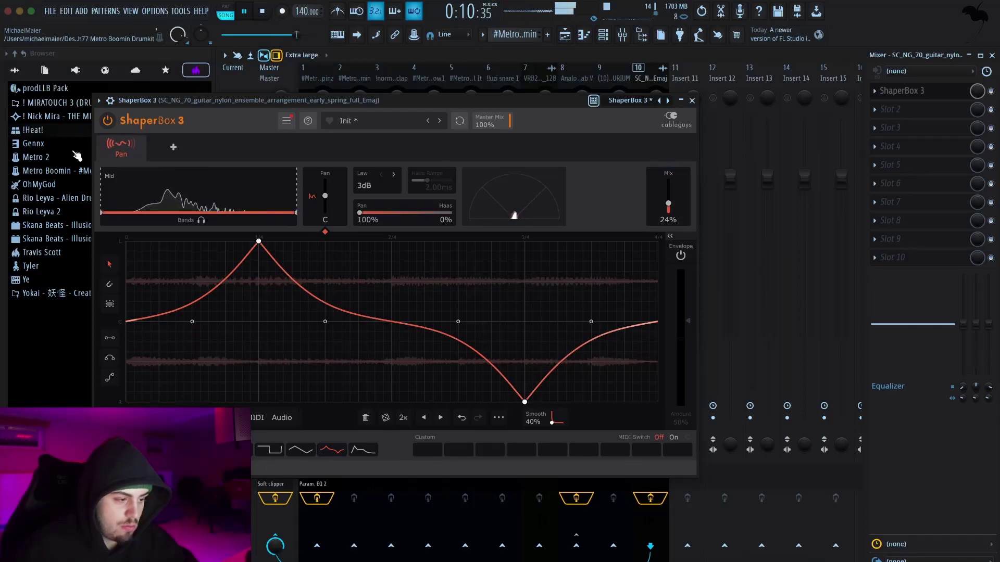
- Add a Volume shaper to the guitar in ShaperBox 3 and audition decaying, smooth and sawtooth preset waves on it
click(173, 147)
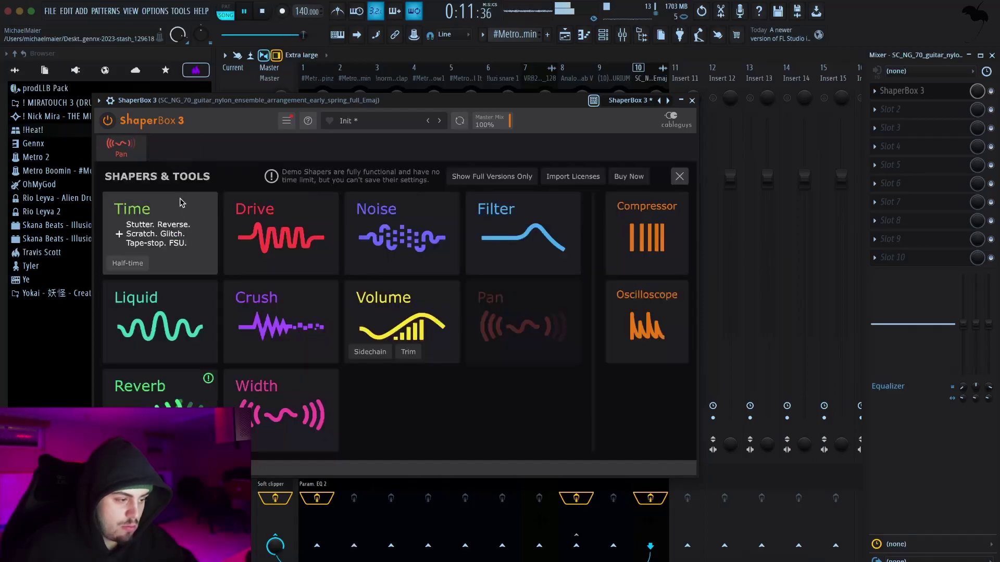
click(406, 294)
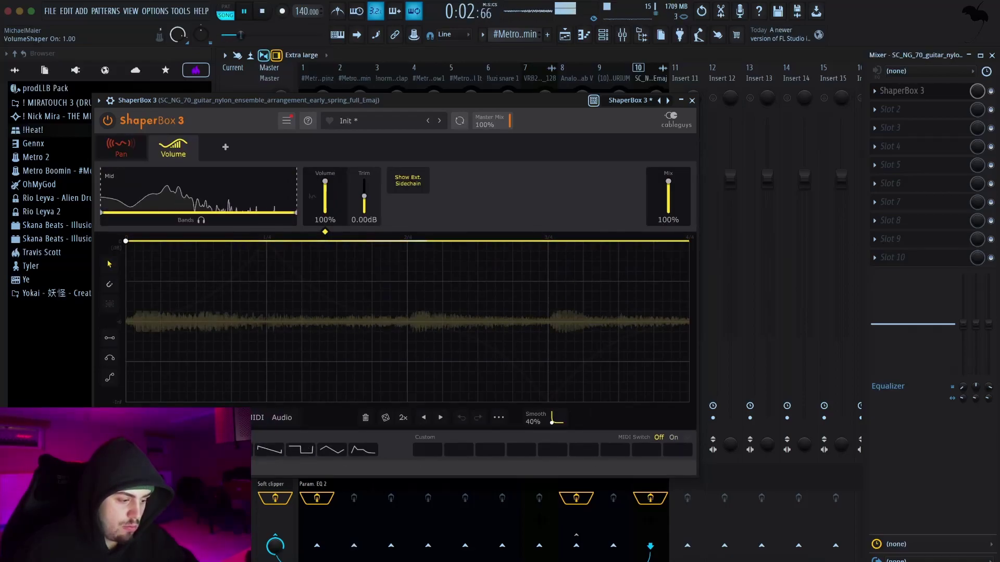
click(386, 418)
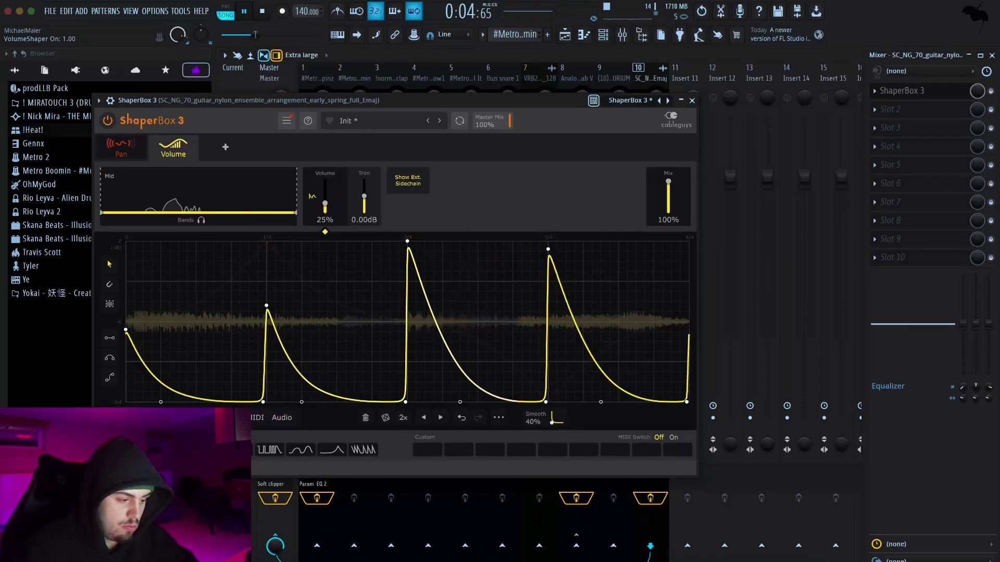
click(386, 418)
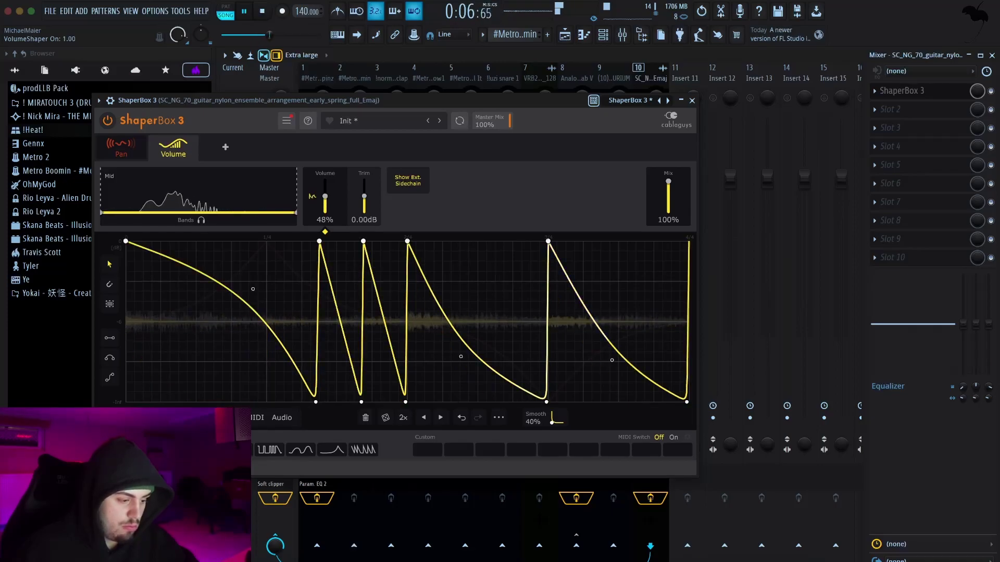
click(385, 418)
click(296, 452)
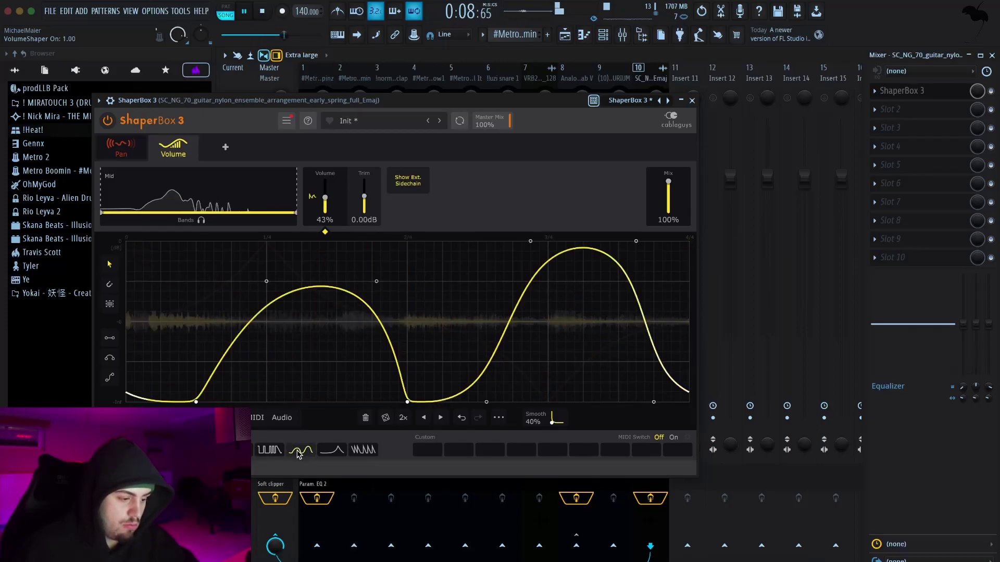
click(362, 450)
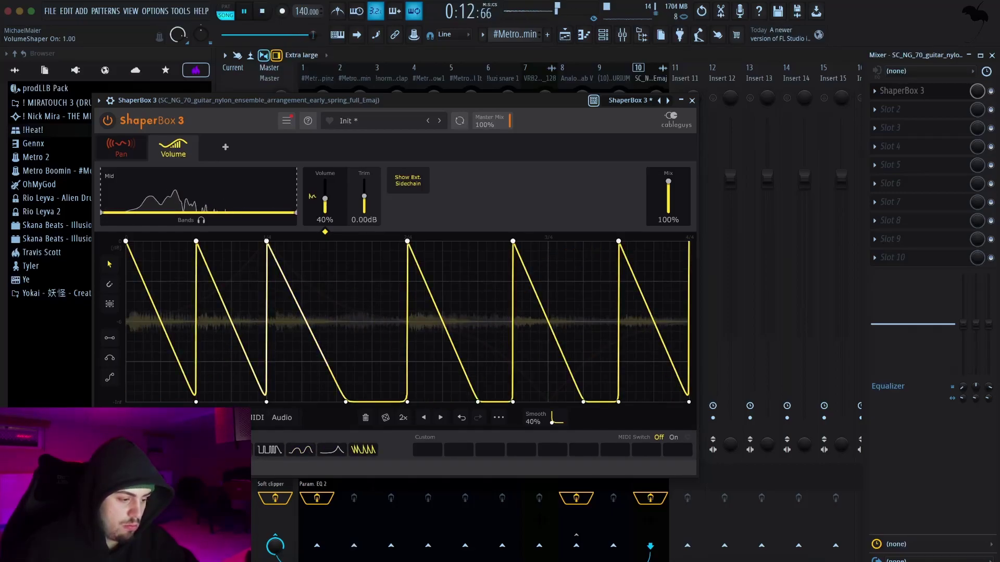
- Apply the stepped gate preset wave with a rising curve to the guitar's volume and set the Volume shaper's mix to about 17%
click(385, 417)
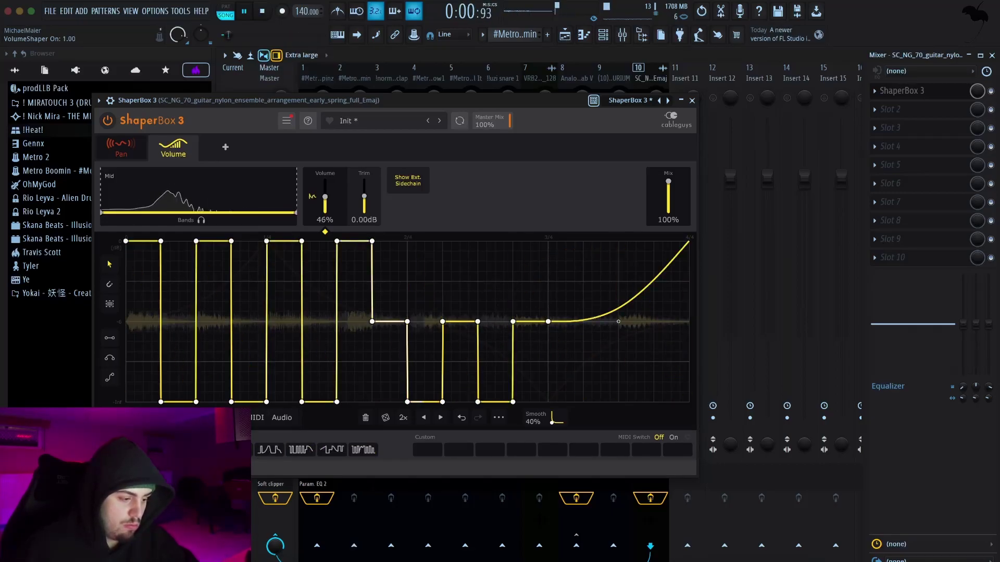
click(385, 418)
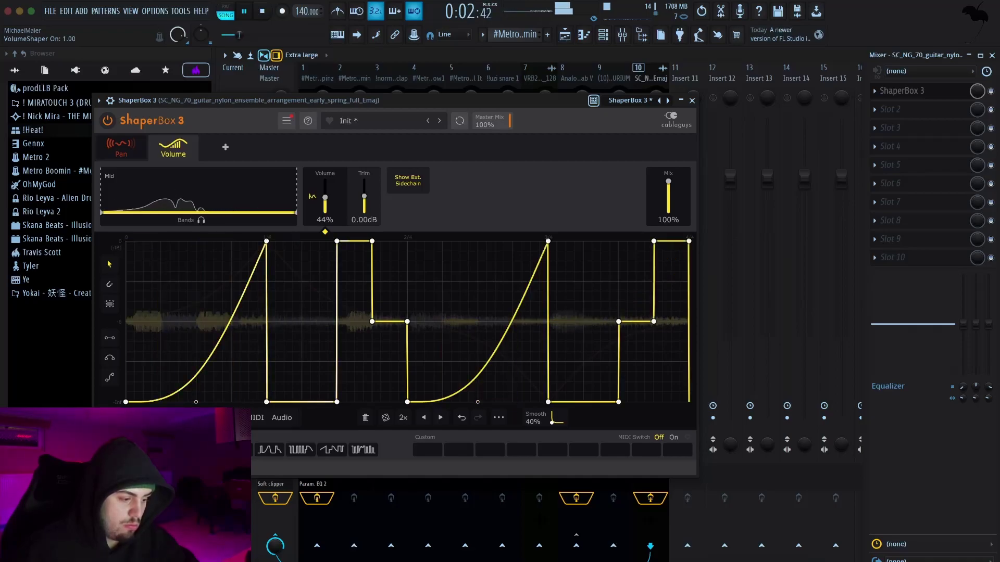
click(264, 450)
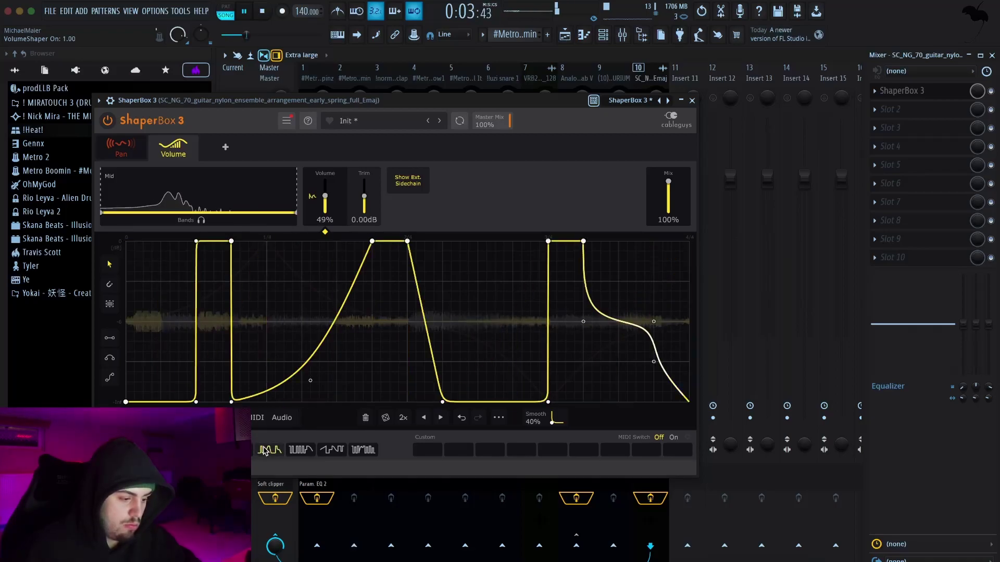
click(313, 453)
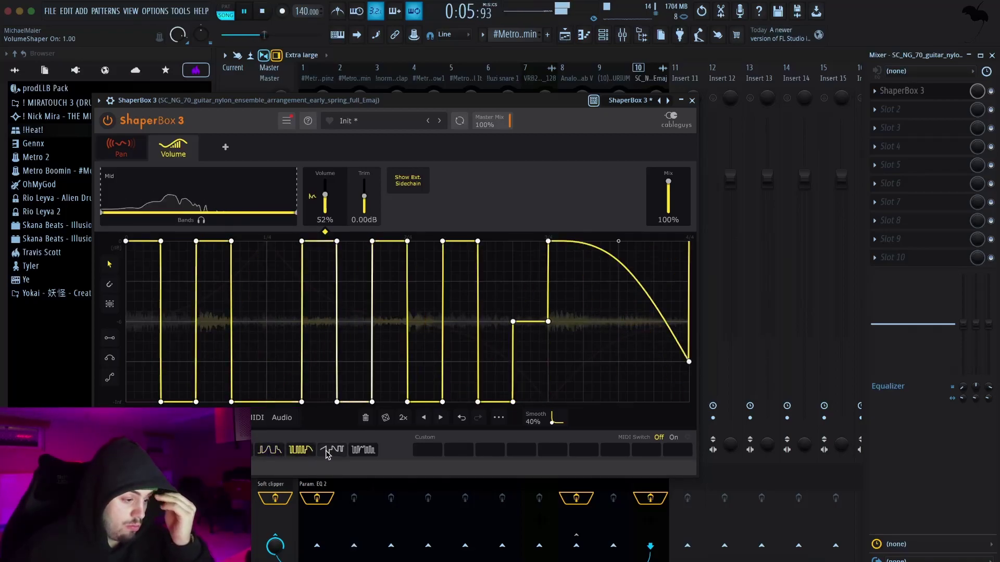
click(371, 451)
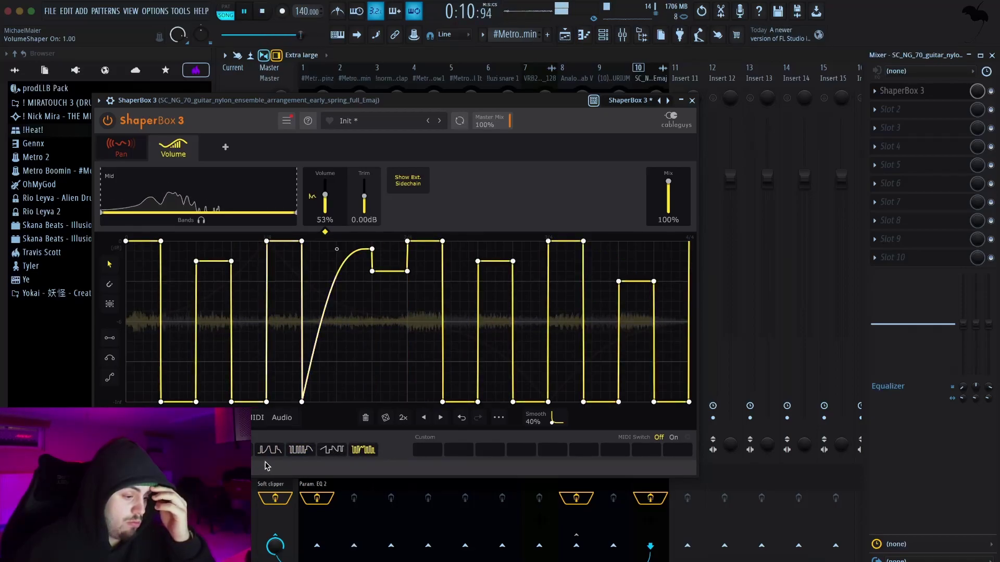
drag(668, 181, 655, 204)
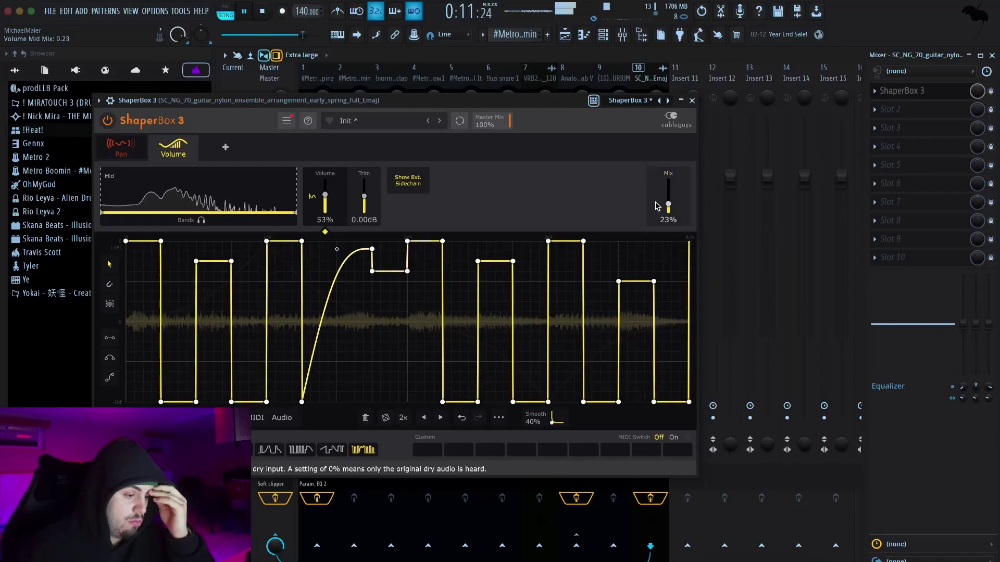
drag(656, 206, 656, 208)
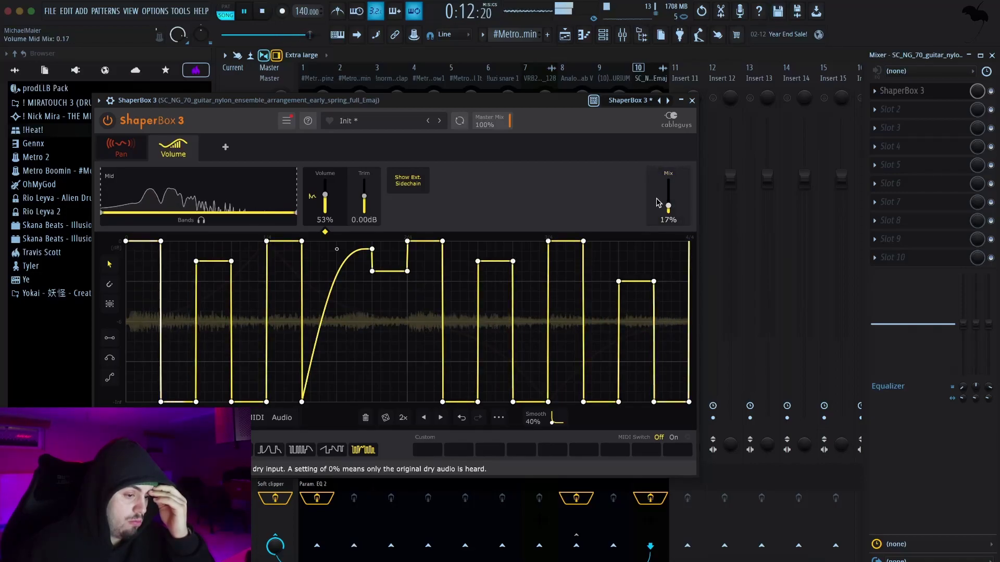
click(691, 101)
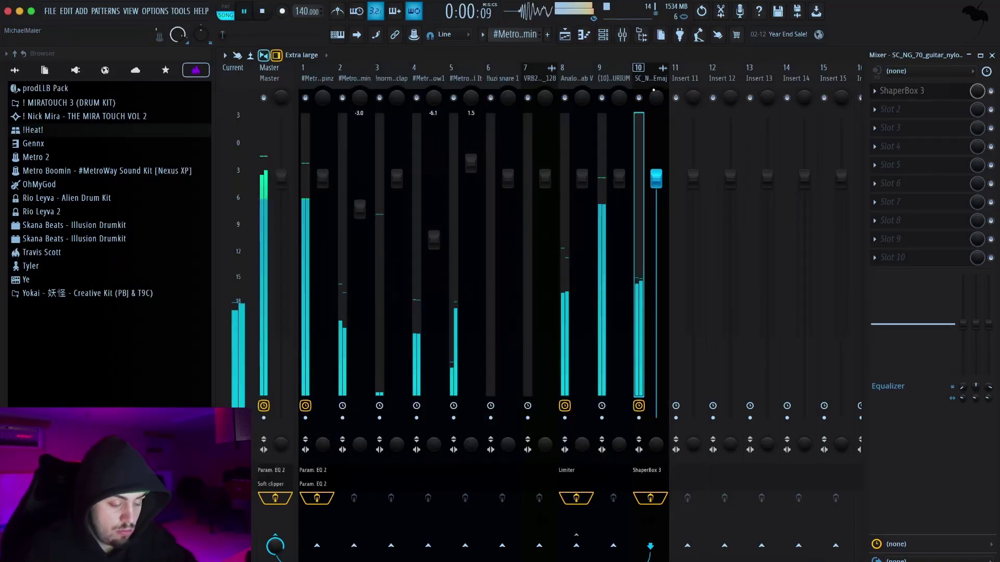
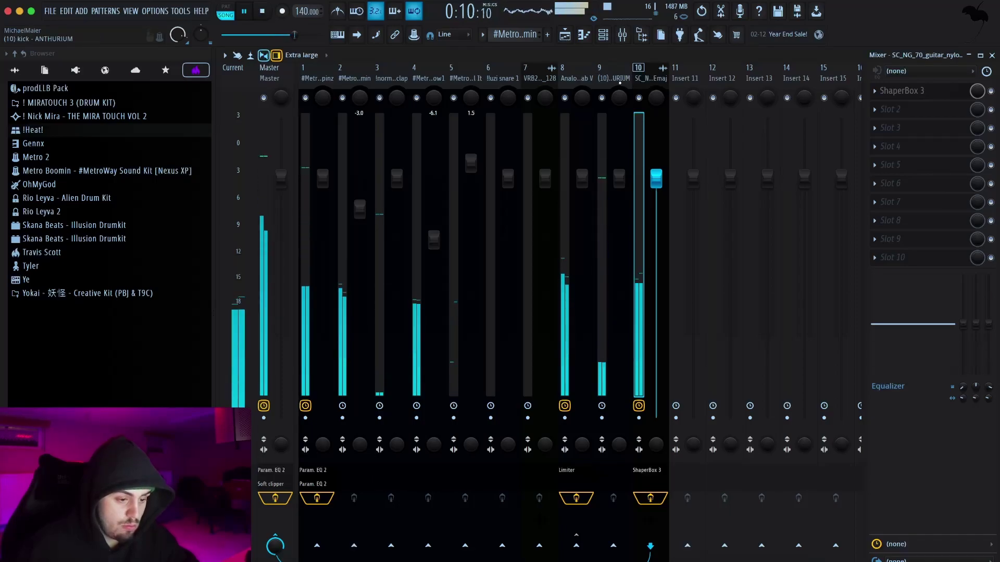
- Lower the kick on insert 9 to about -2.3 dB and raise the guitar on insert 10 to about 2.2 dB
click(619, 177)
drag(625, 176, 662, 157)
click(665, 185)
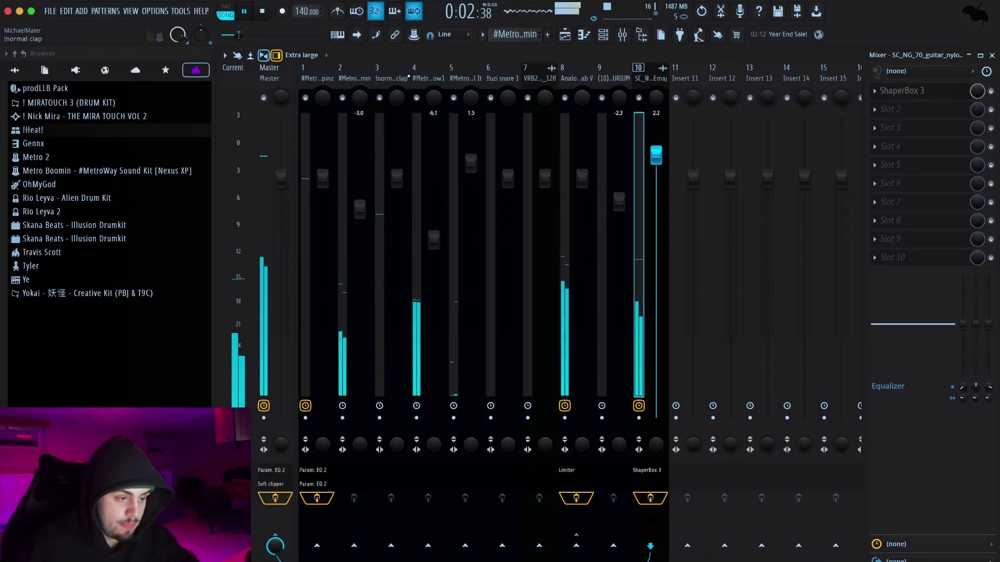
- Stop playback, check the open hat sample on channel 5 in the channel rack, and mute that channel
key(F6)
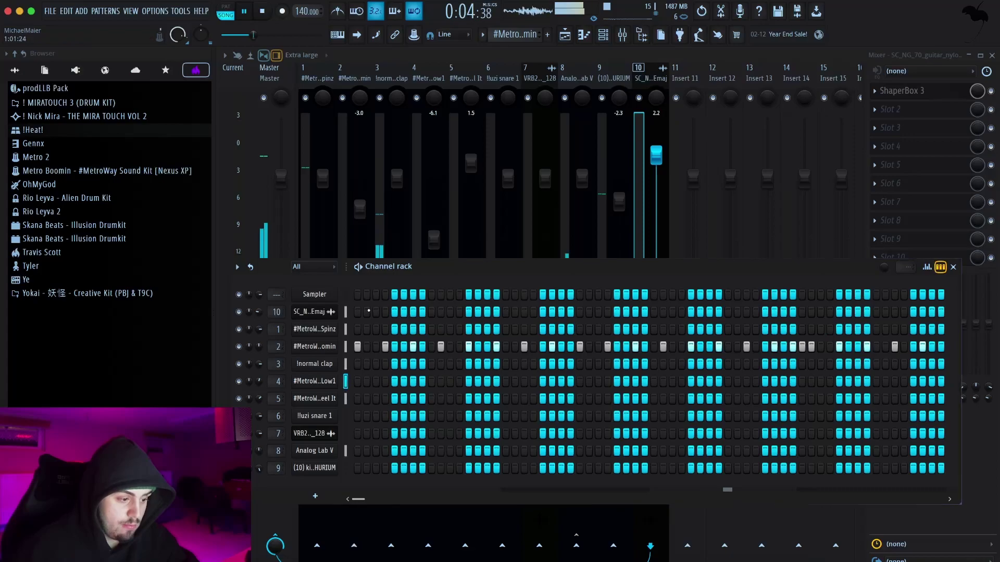
click(326, 404)
key(space)
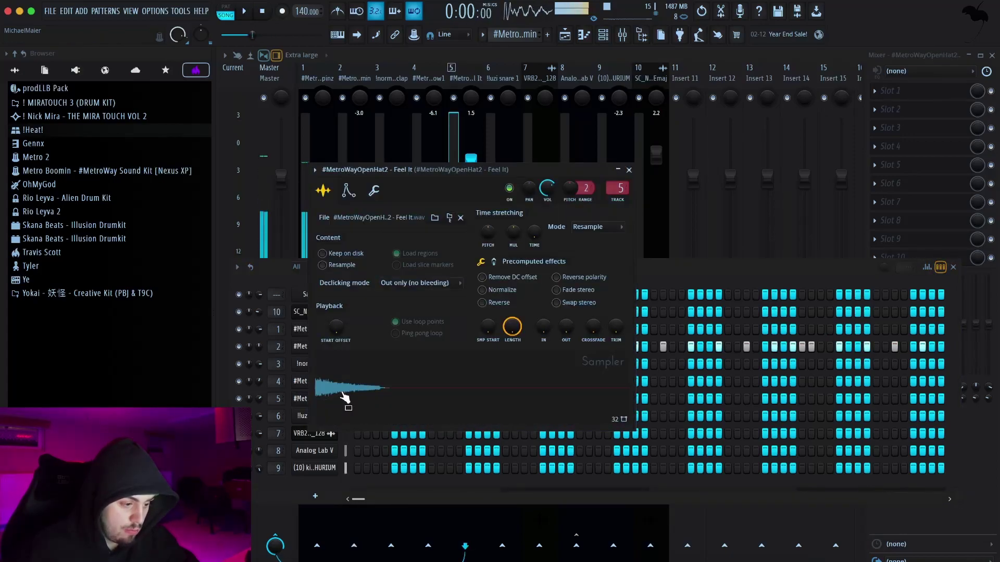
click(629, 170)
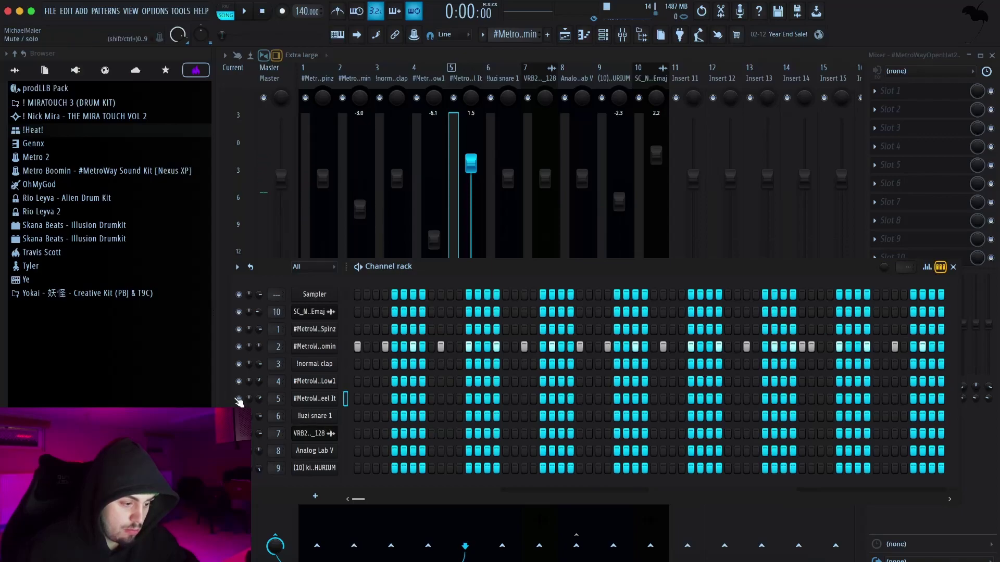
click(955, 267)
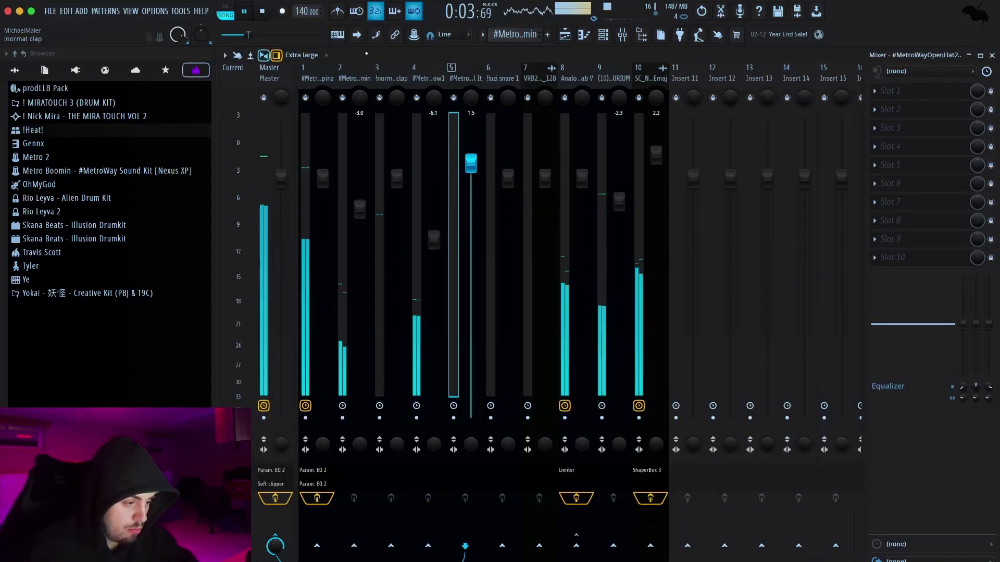
- Bypass the Fruity soft clipper on the master track to check the unclipped level
click(293, 78)
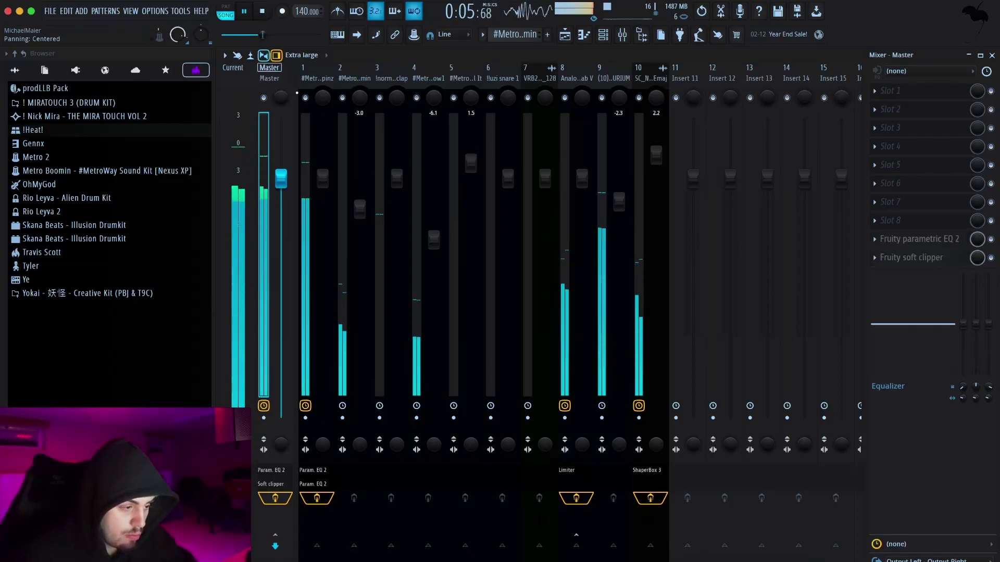
drag(259, 34, 281, 34)
click(990, 258)
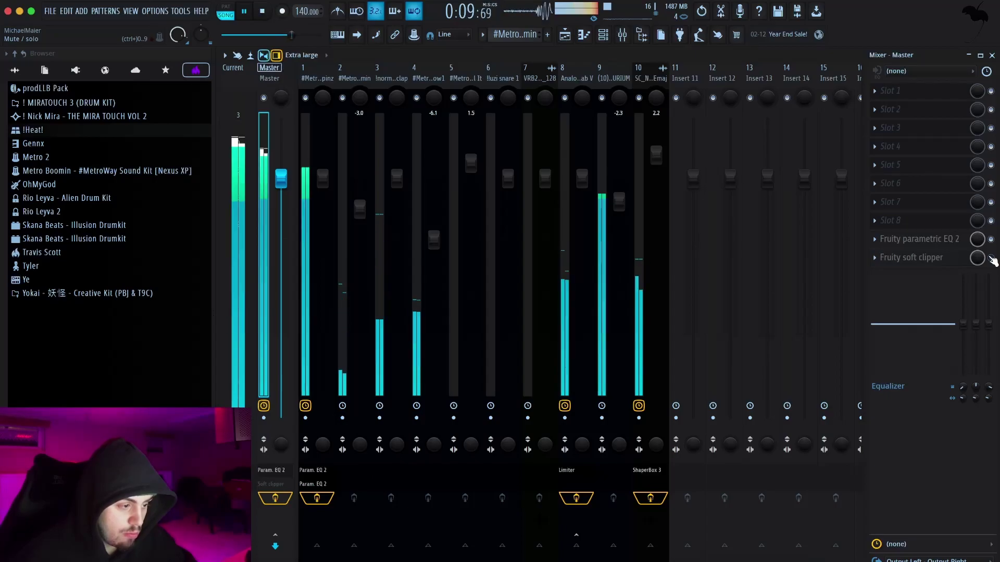
- Lower the faders of inserts 1 to 10 together by about 2.4 dB, and re-enable the soft clipper on the master
scroll(380, 99, right, 2)
scroll(380, 99, left, 2)
drag(317, 69, 616, 106)
drag(575, 176, 576, 202)
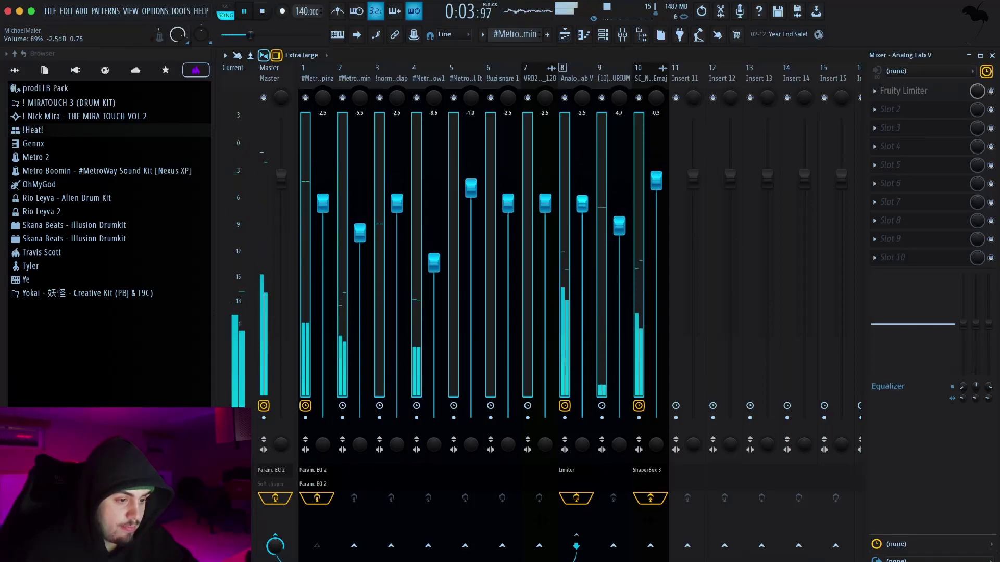
click(273, 73)
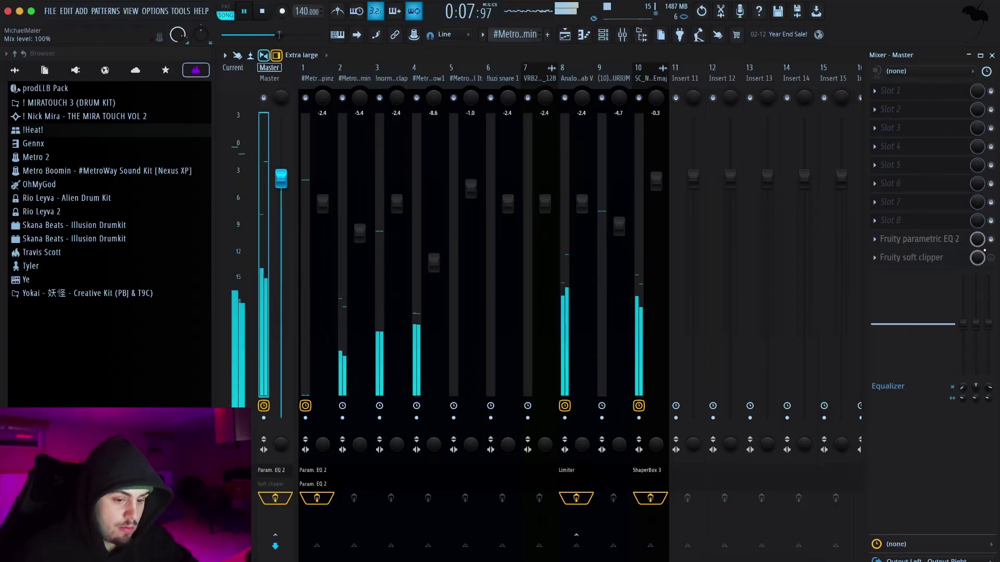
- Open the master's Fruity parametric EQ 2, sweep band 6 around 2226 to 2447 Hz while listening, and reset it
click(931, 240)
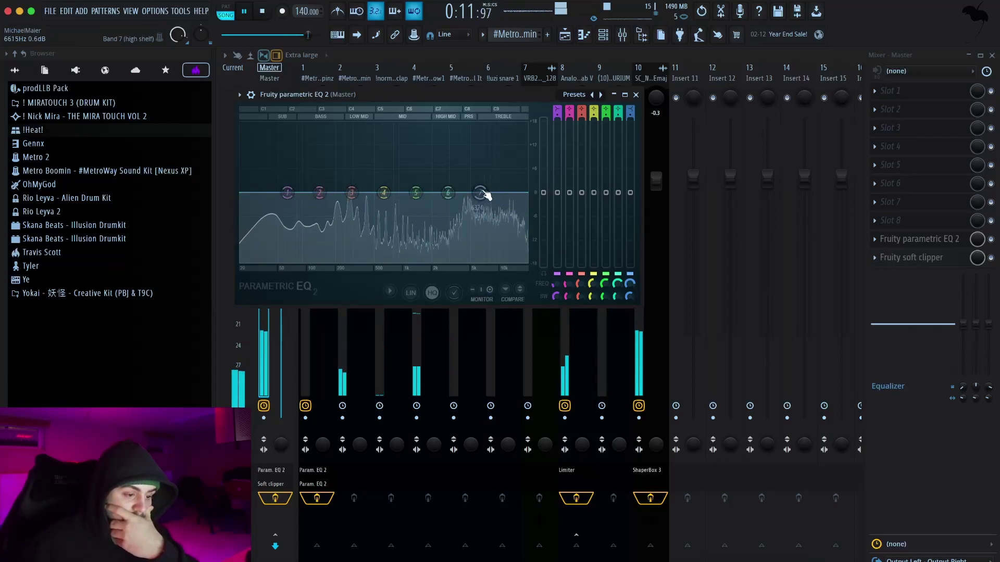
drag(452, 176, 446, 228)
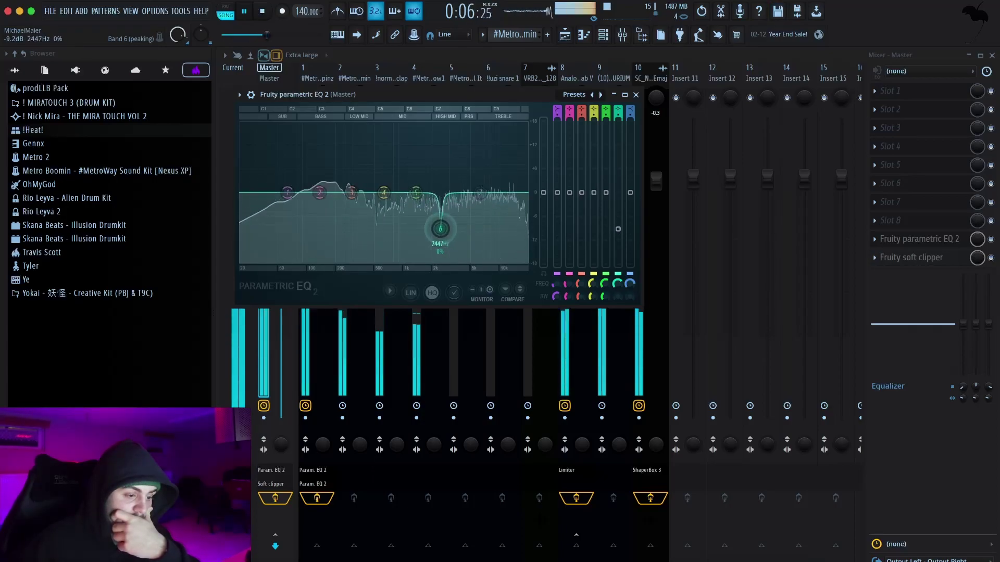
drag(434, 191, 436, 169)
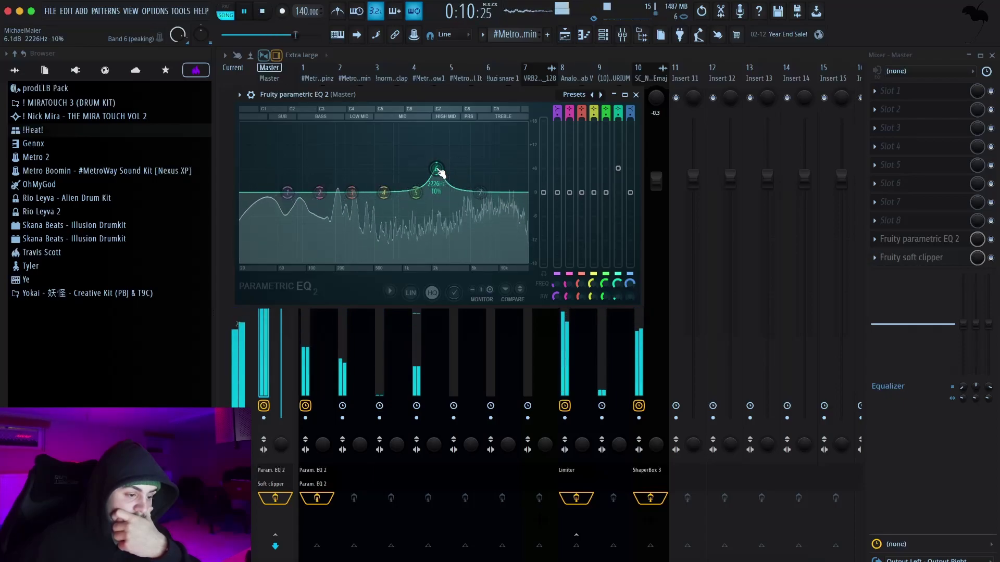
right_click(433, 174)
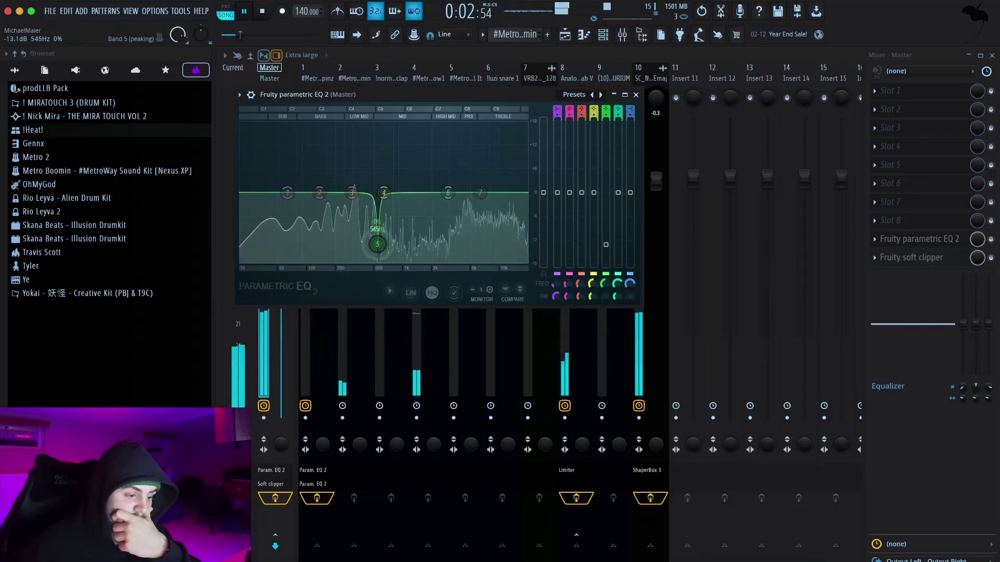
- Sweep the master for harsh frequencies and make narrow cuts of about 3 dB with band 5 near 4976 Hz and band 6 near 3193 Hz
drag(378, 243, 372, 243)
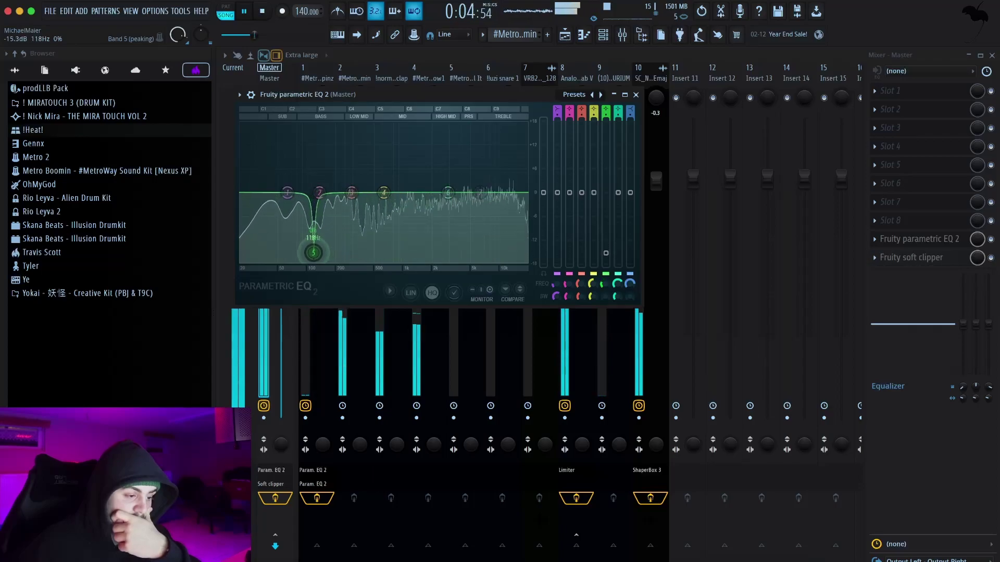
drag(284, 260, 352, 260)
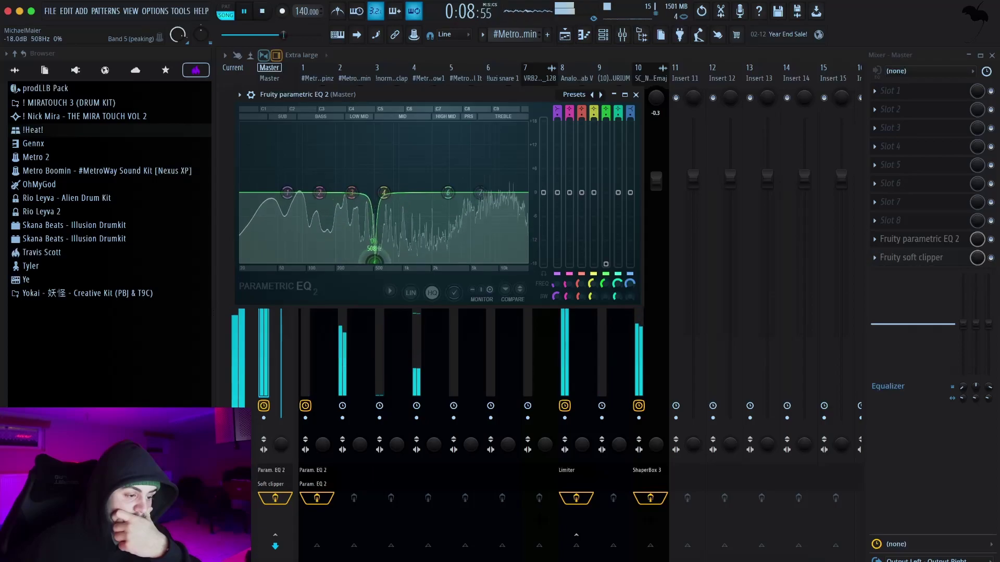
drag(404, 261, 464, 260)
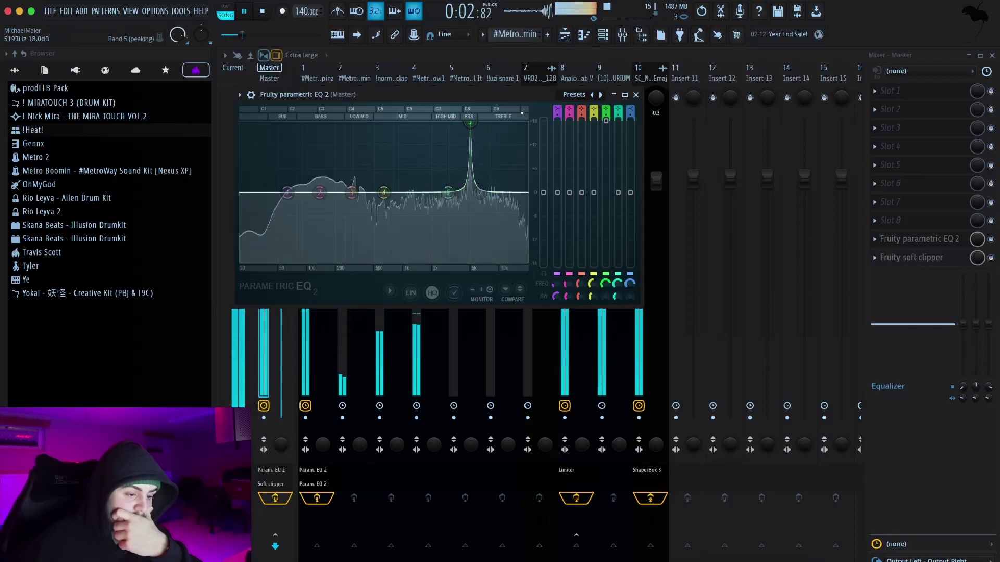
drag(606, 123, 606, 191)
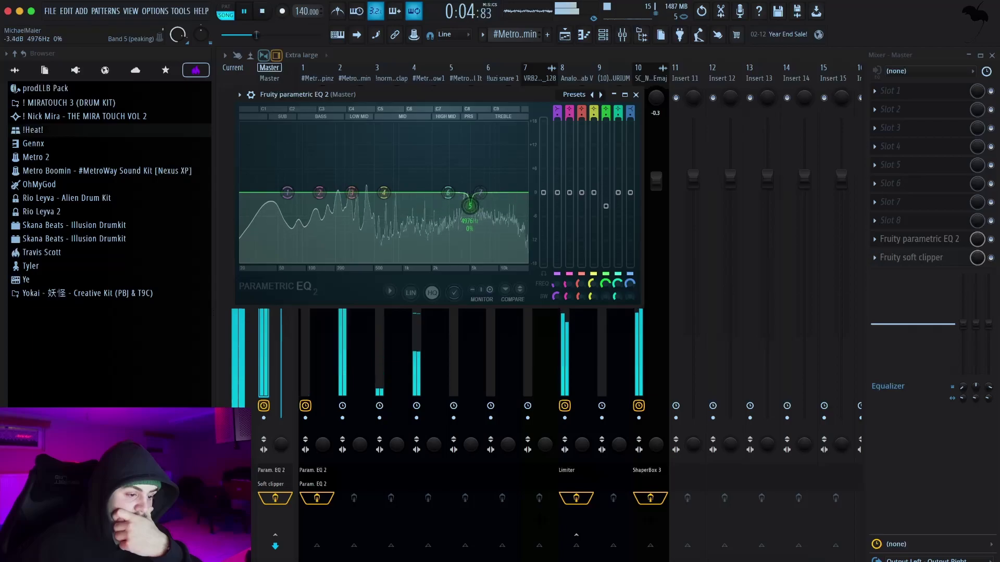
drag(453, 181, 457, 123)
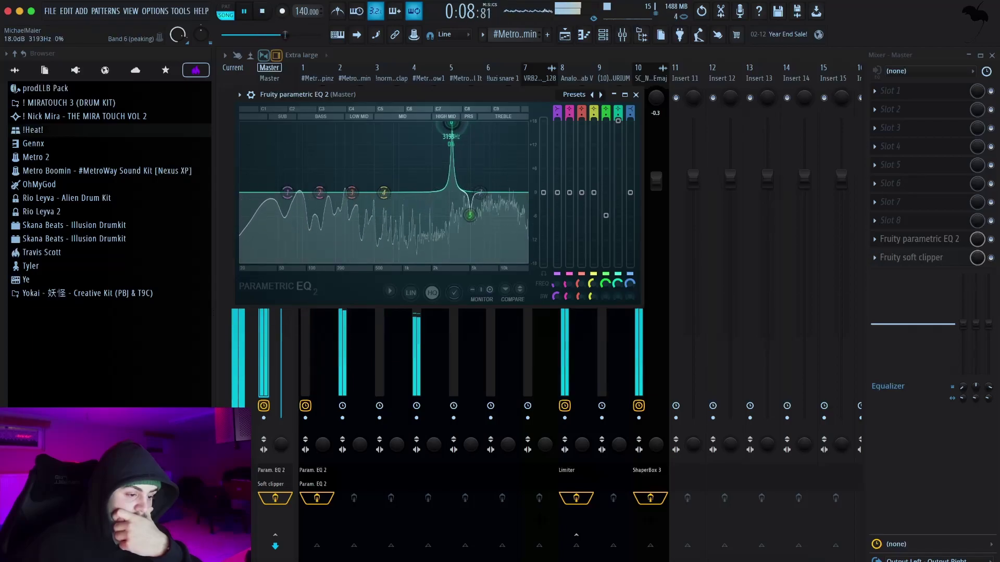
drag(618, 121, 618, 192)
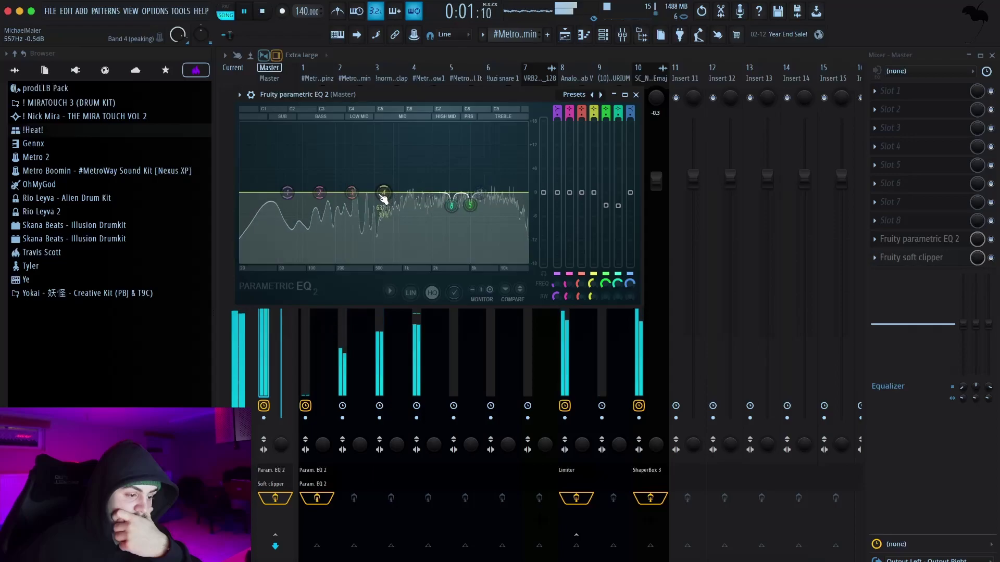
- Sweep the master EQ and make narrow cuts of about 3 dB with band 4 near 1577 Hz and about 2 dB with band 3 near 2042 Hz
mouse_move(406, 123)
mouse_down()
mouse_move(380, 123)
mouse_move(422, 124)
mouse_up()
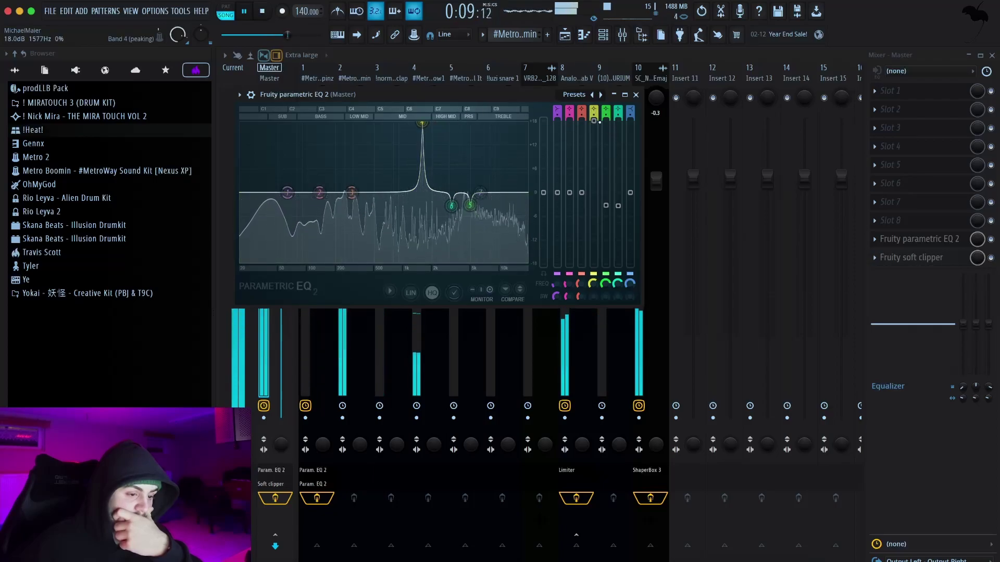
drag(599, 122, 599, 209)
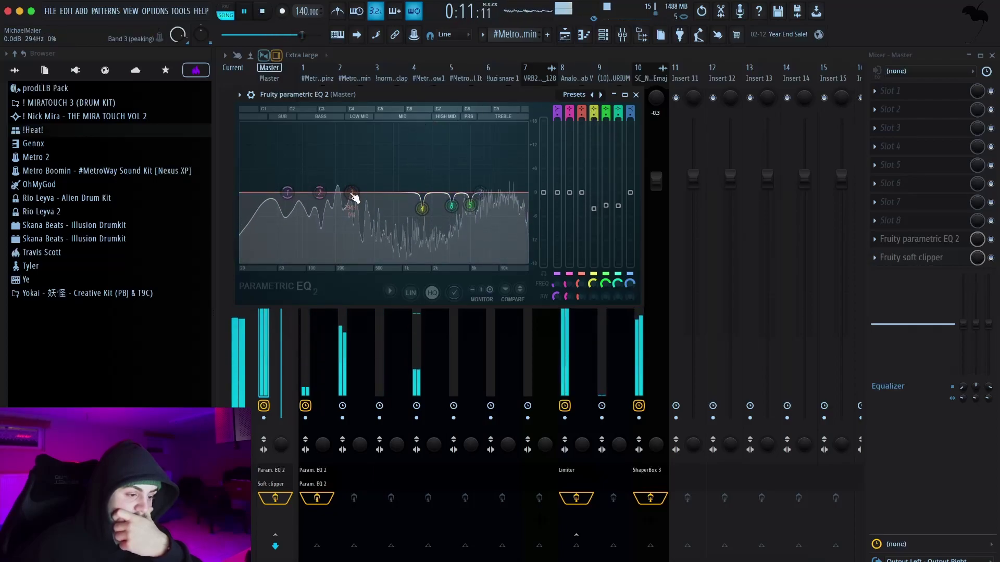
drag(395, 123, 434, 123)
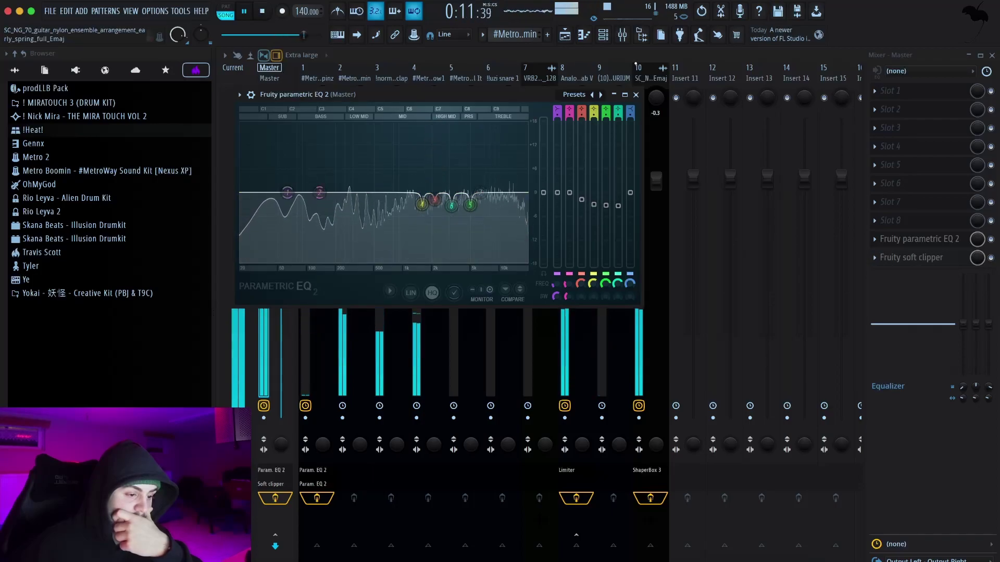
click(637, 95)
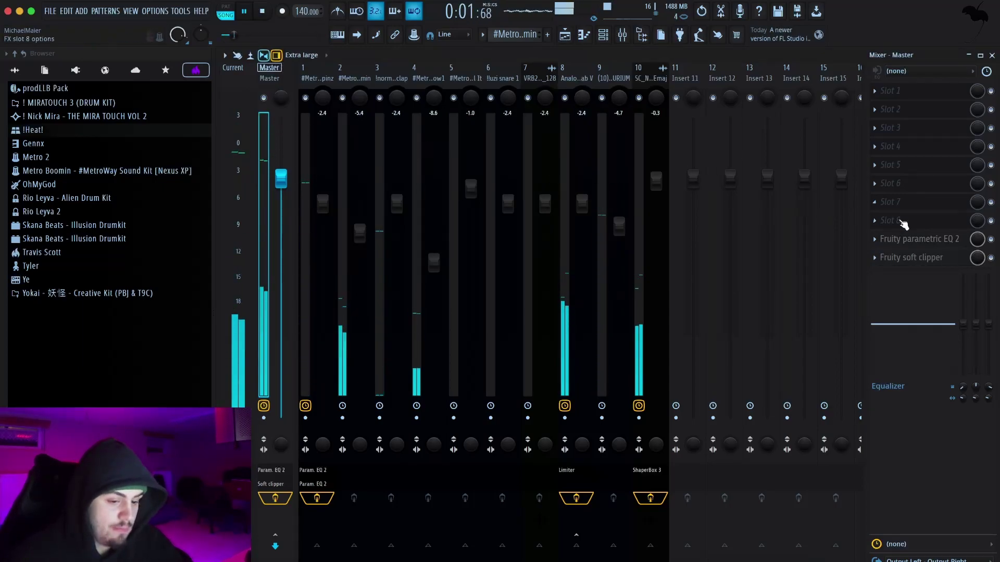
- With the master's soft clipper bypassed, lower EQ band 1 by about 3 dB and sweep band 2 into a broad cut near 1.5 kHz
click(991, 258)
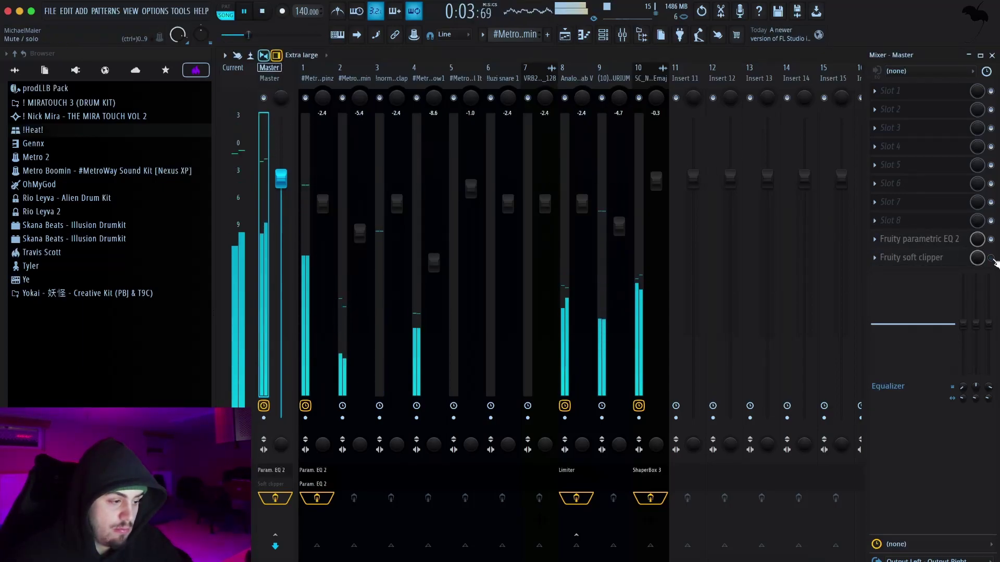
click(952, 240)
drag(288, 197, 299, 207)
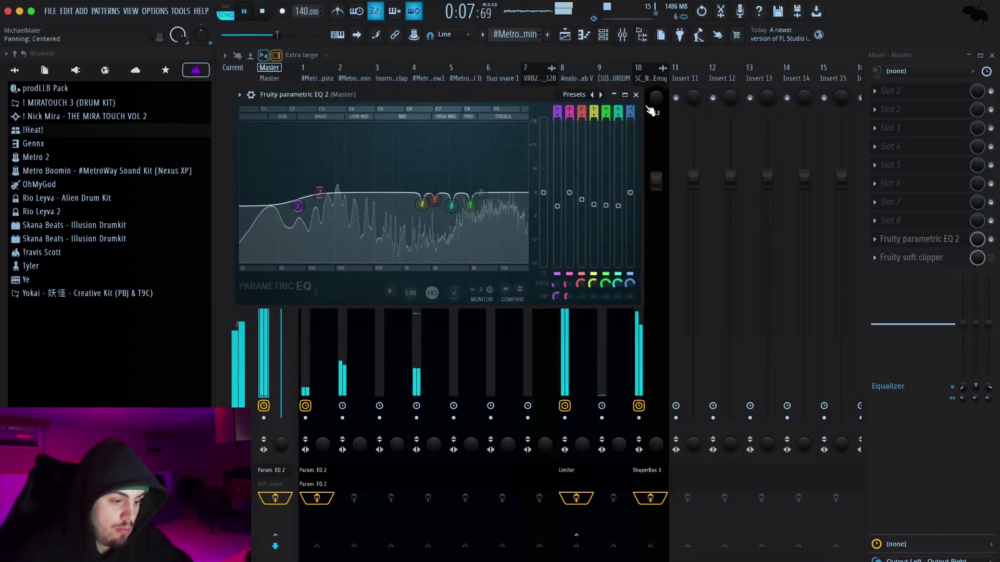
drag(354, 194, 456, 212)
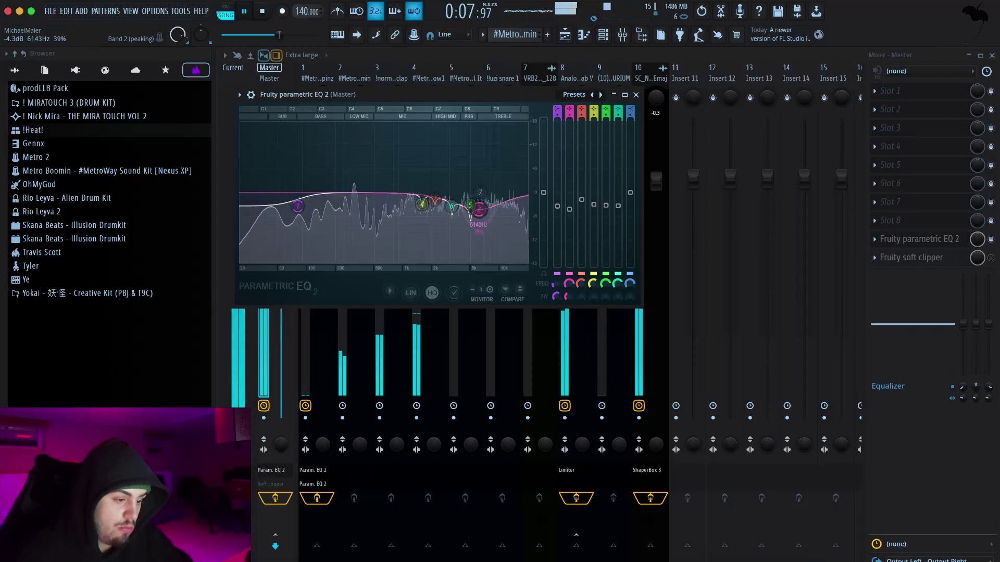
drag(448, 211, 424, 211)
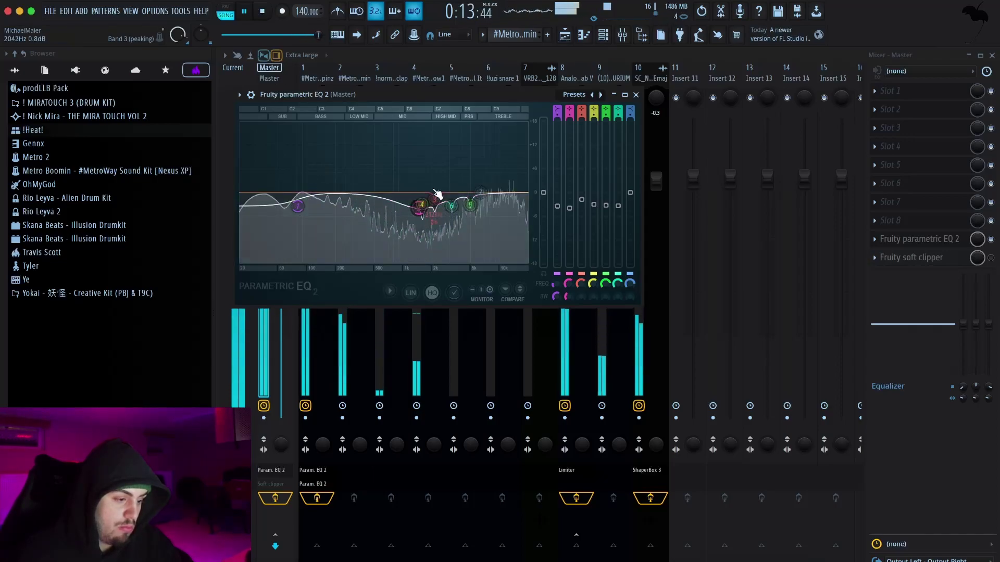
- Close the EQ, re-enable the Fruity soft clipper on the master and raise the master fader to 1.0 dB
click(636, 94)
click(990, 258)
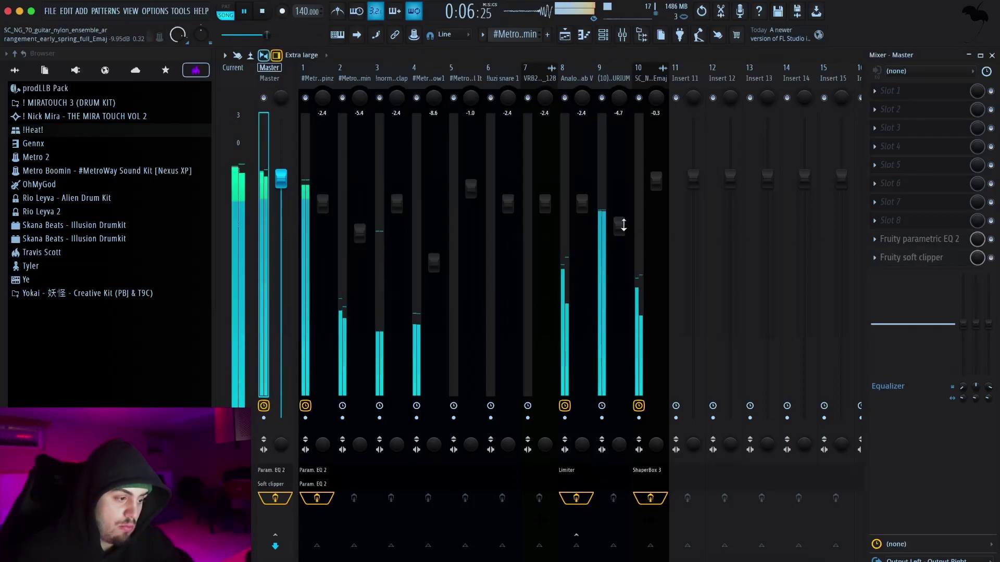
drag(286, 176, 281, 167)
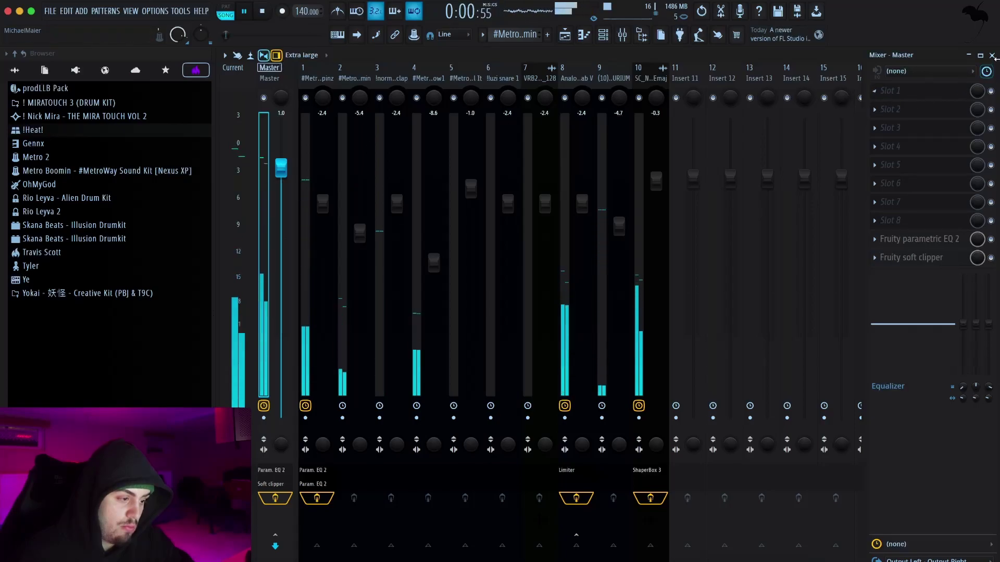
- Stop playback, remove the Hihat5 and clap clips from the playlist's first four bars, and copy the bars 5 to 8 pattern block to bar 9
key(F5)
key(space)
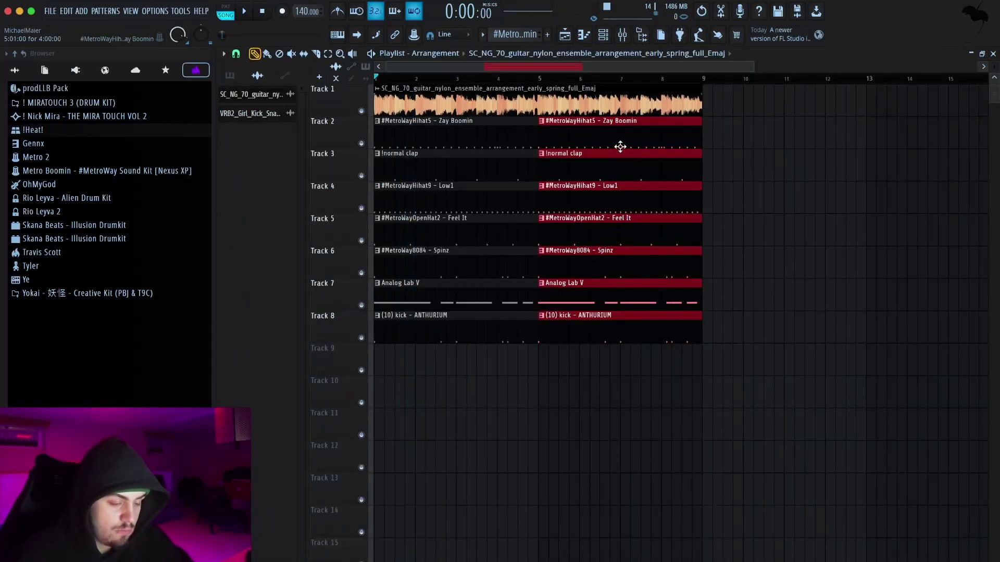
right_click(450, 134)
right_click(449, 166)
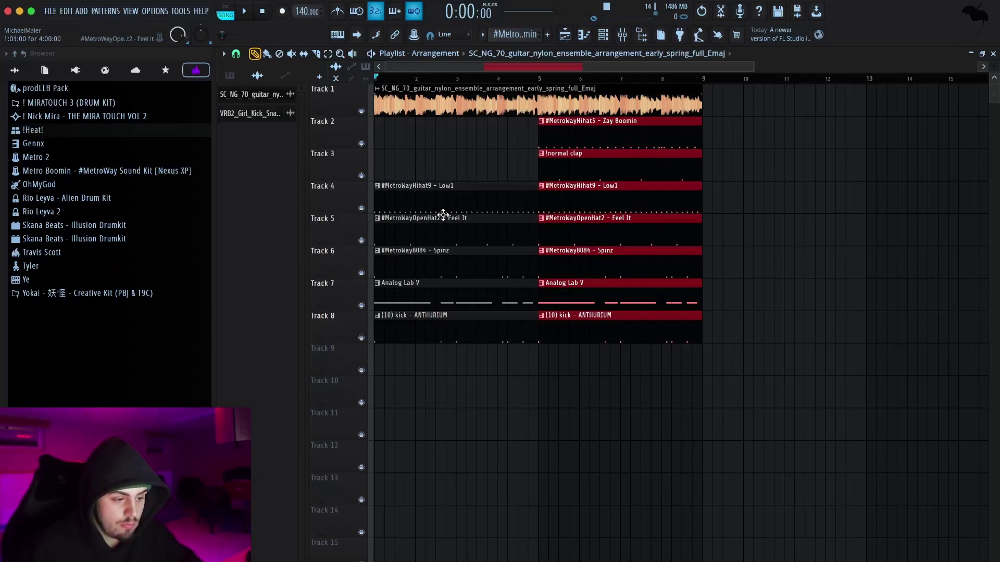
drag(581, 131, 746, 137)
click(656, 136)
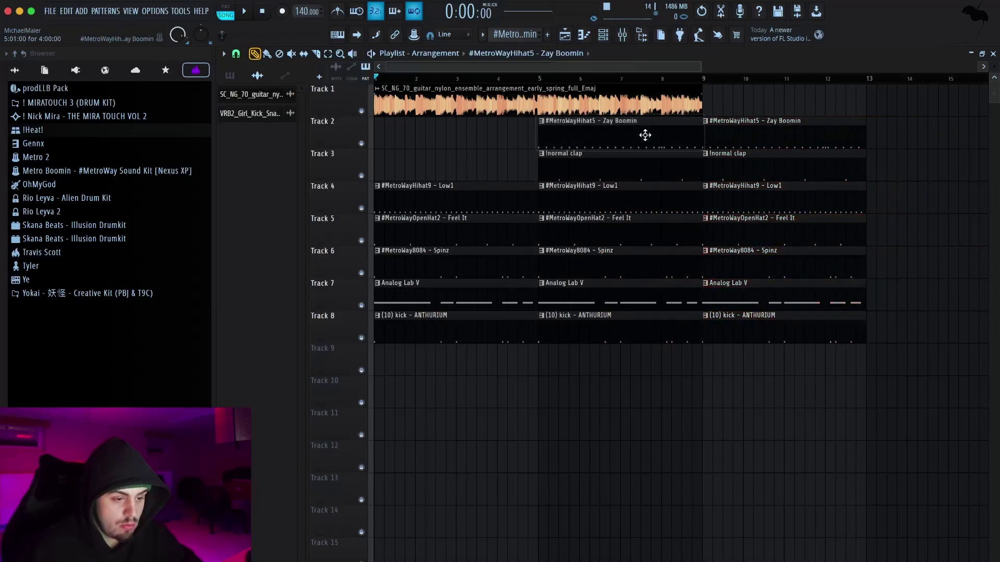
- Clear the Hihat5, open hat, 808, Analog Lab V and kick clips from the first four bars, keeping only Hihat9 on Track 4
right_click(582, 135)
drag(750, 132, 349, 126)
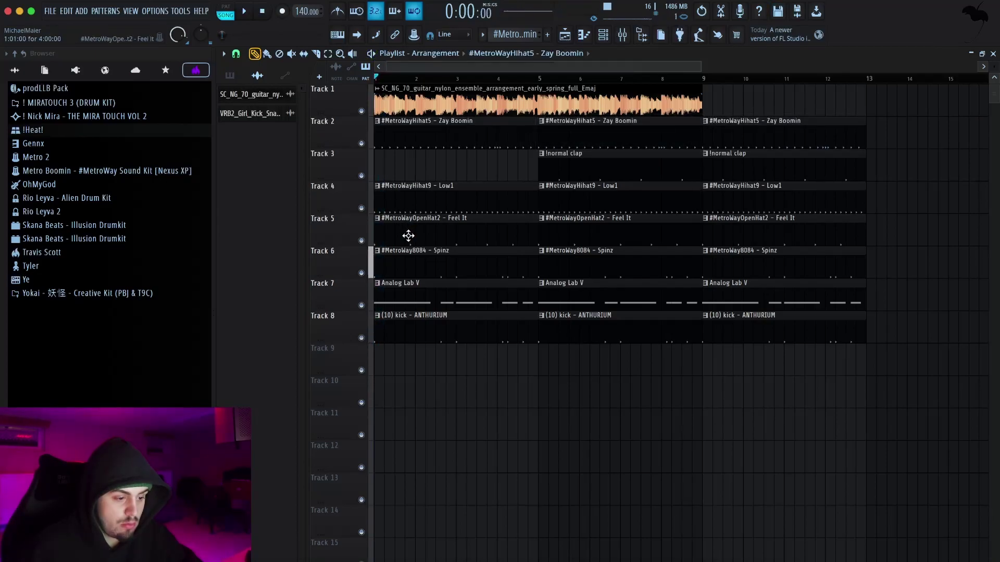
right_click(408, 235)
right_click(412, 263)
right_click(419, 297)
right_click(424, 328)
key(space)
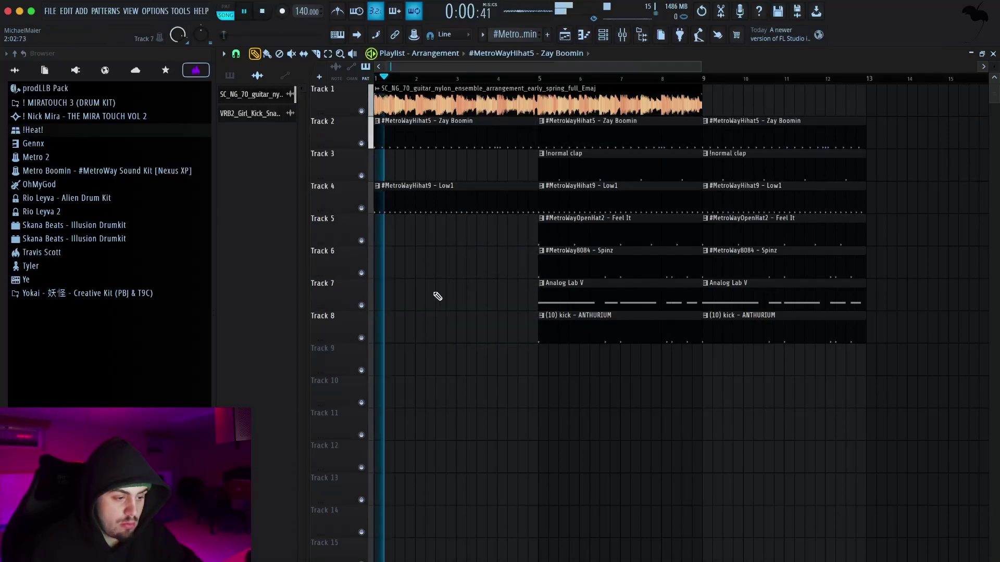
right_click(419, 144)
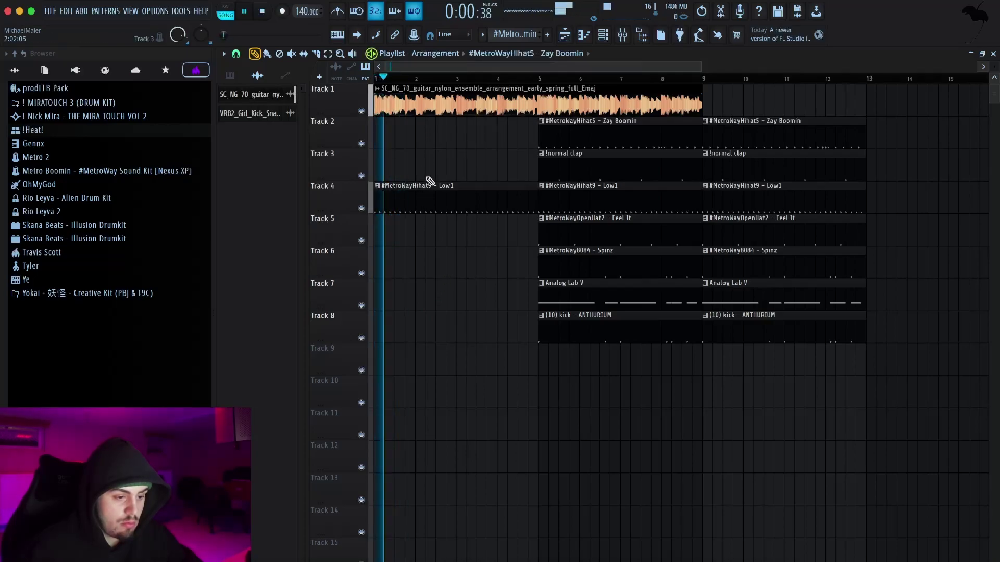
key(space)
- Place the producer tag on Track 9 with 3.8 dB clip gain and the #metrowayopenhat1 sample on Track 10, starting both shortly before bar 5
click(164, 69)
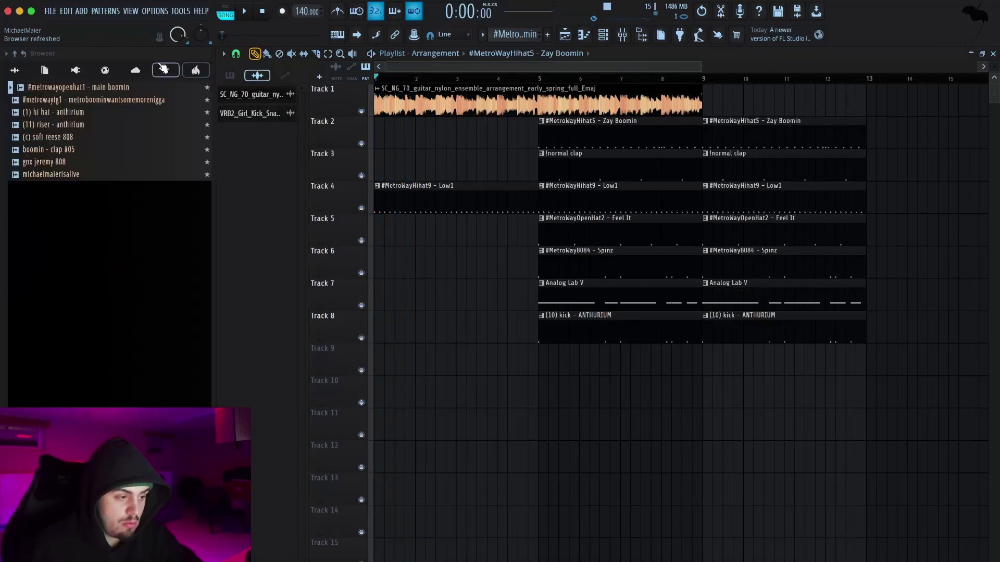
drag(70, 176, 508, 375)
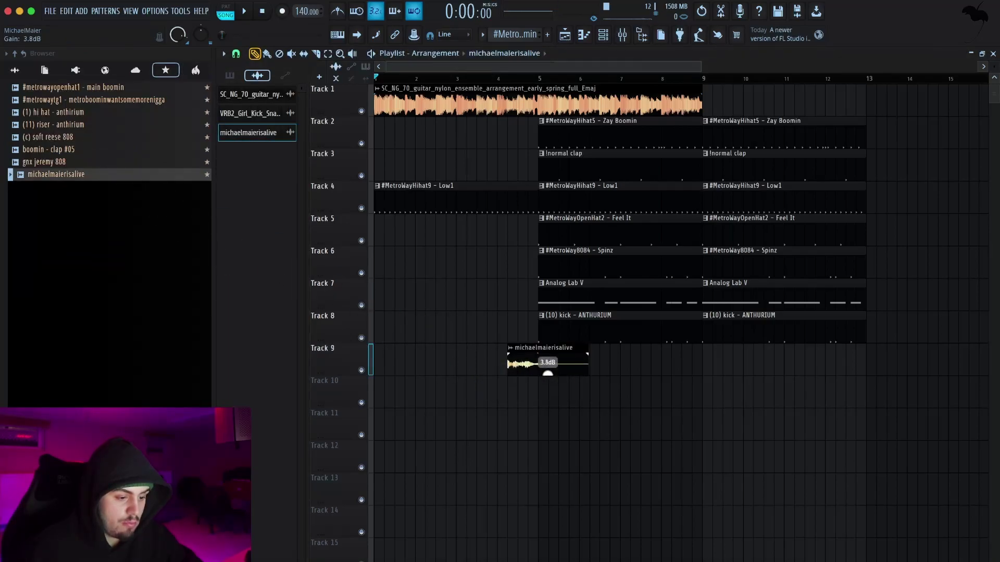
click(98, 88)
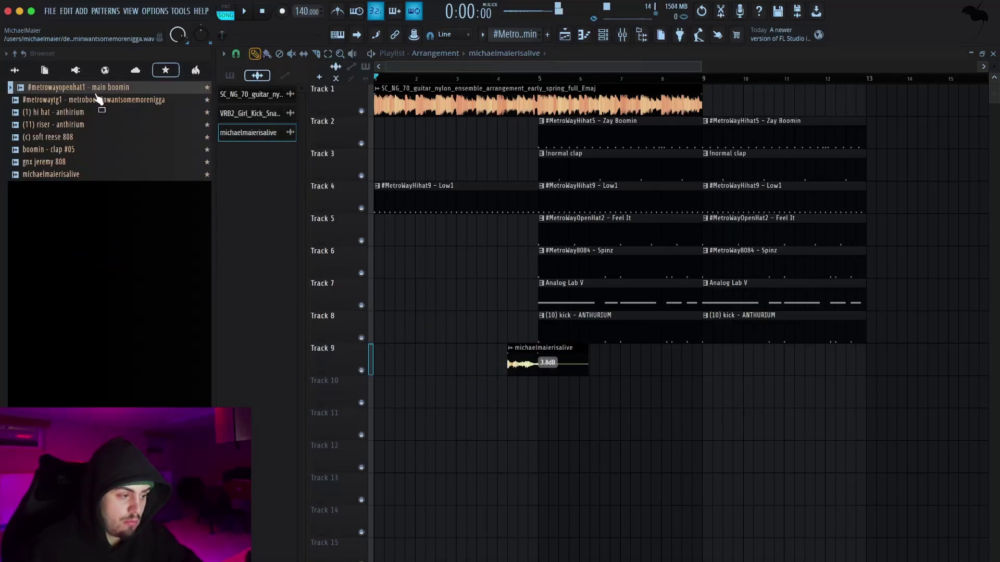
drag(298, 203, 533, 384)
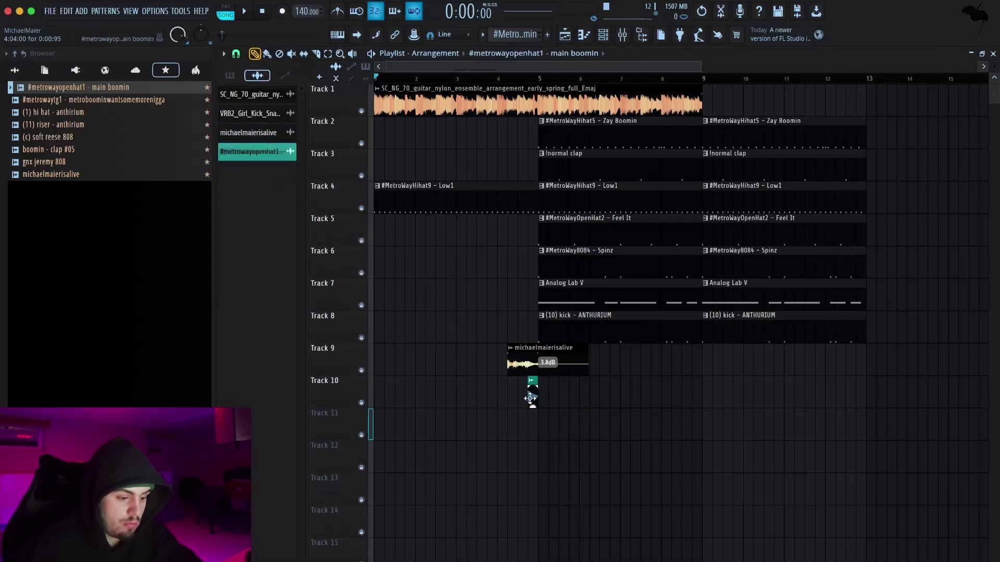
- Reverse the open hat audio clip on Track 10 and play the start of the arrangement
double_click(531, 399)
click(452, 272)
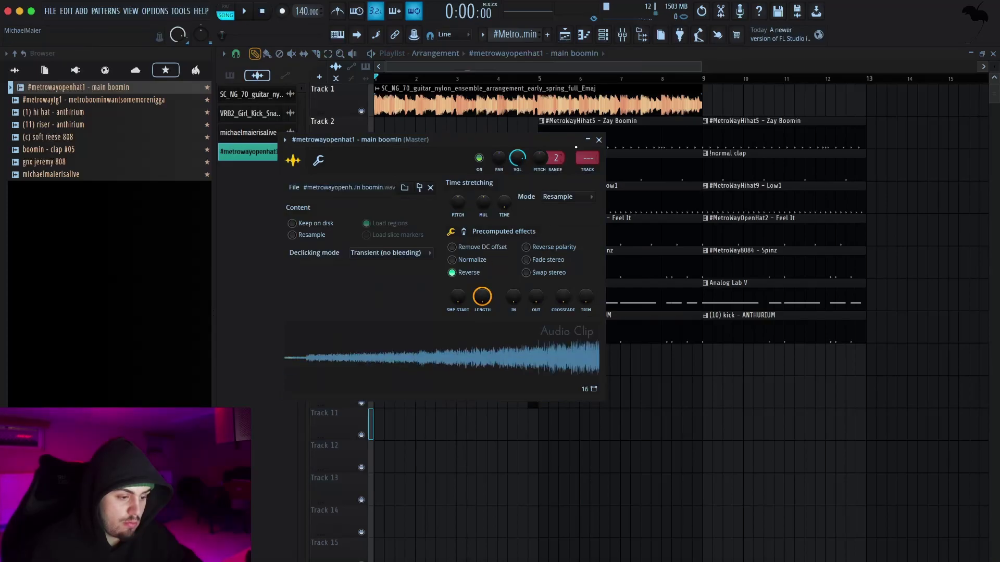
click(599, 140)
scroll(567, 396, up, 6)
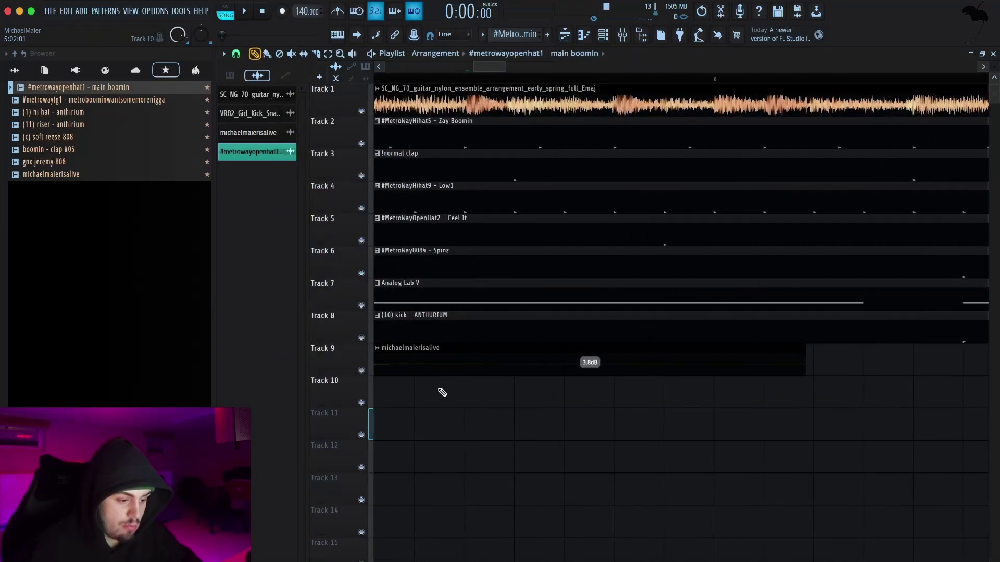
scroll(441, 392, right, 5)
key(space)
scroll(442, 393, down, 5)
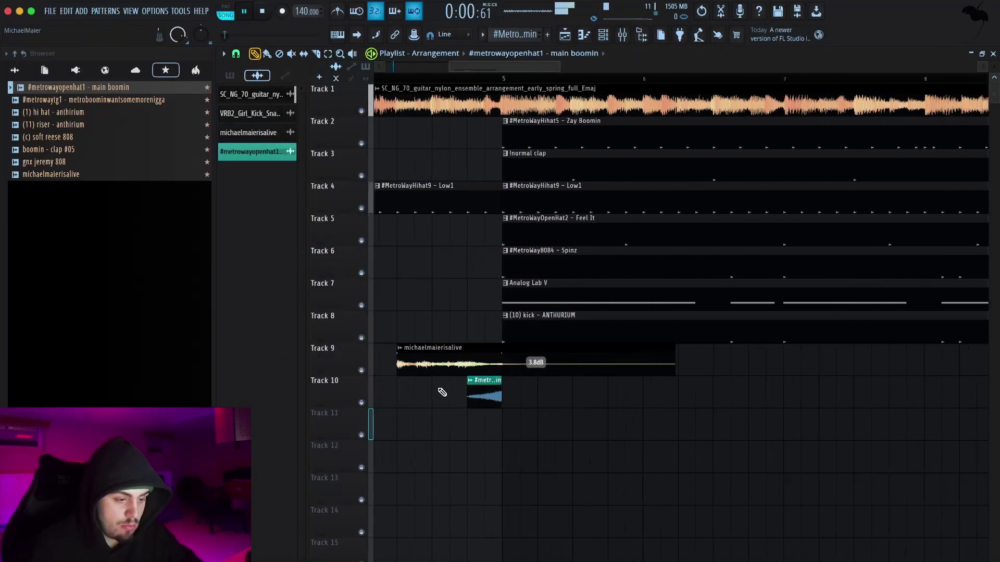
scroll(448, 385, down, 4)
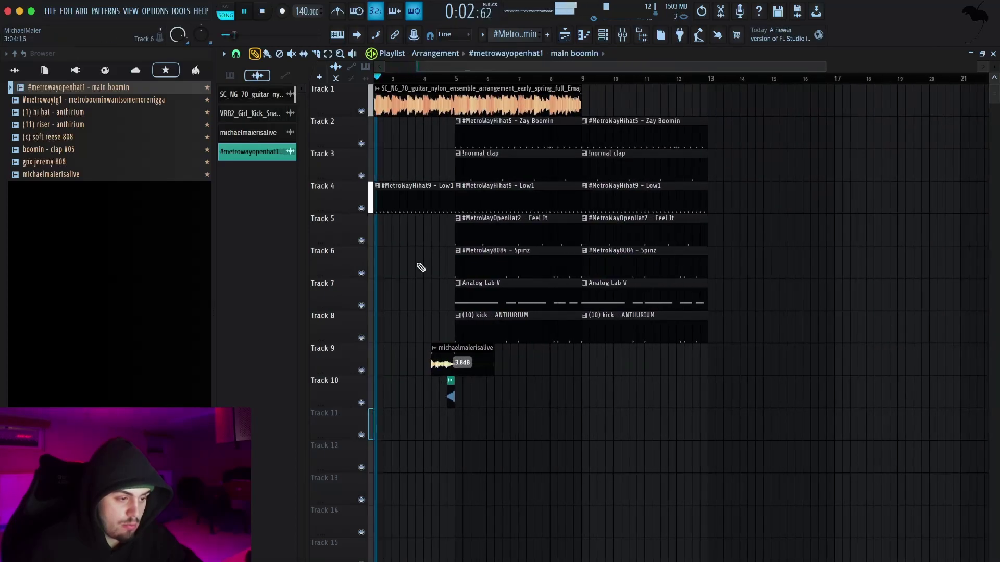
scroll(411, 244, down, 2)
key(space)
- Duplicate the guitar clip on Track 1 to bar 9 and trim the first Hihat9 clip on Track 4 to start at bar 3
super+click(465, 101)
key(super+b)
double_click(479, 102)
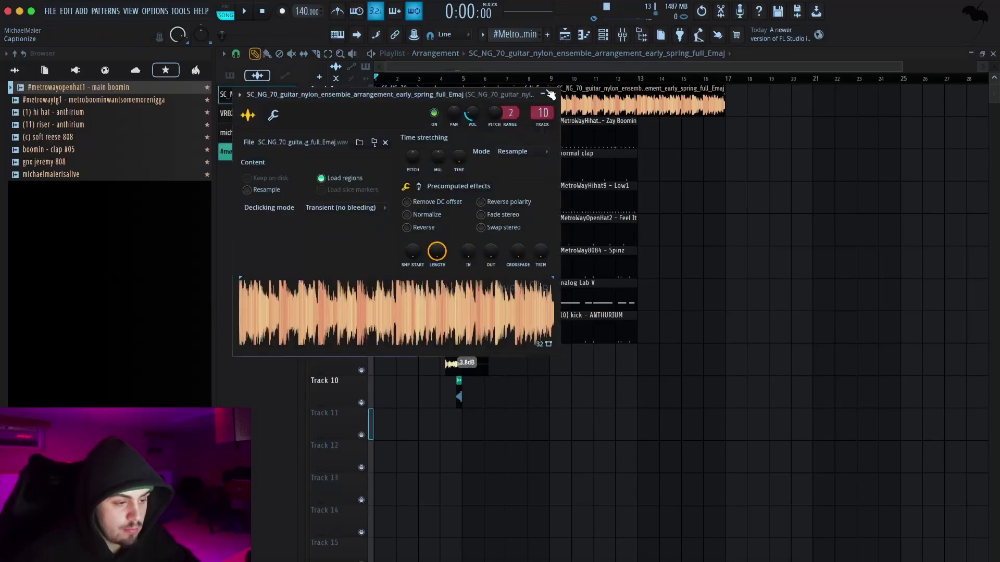
click(554, 94)
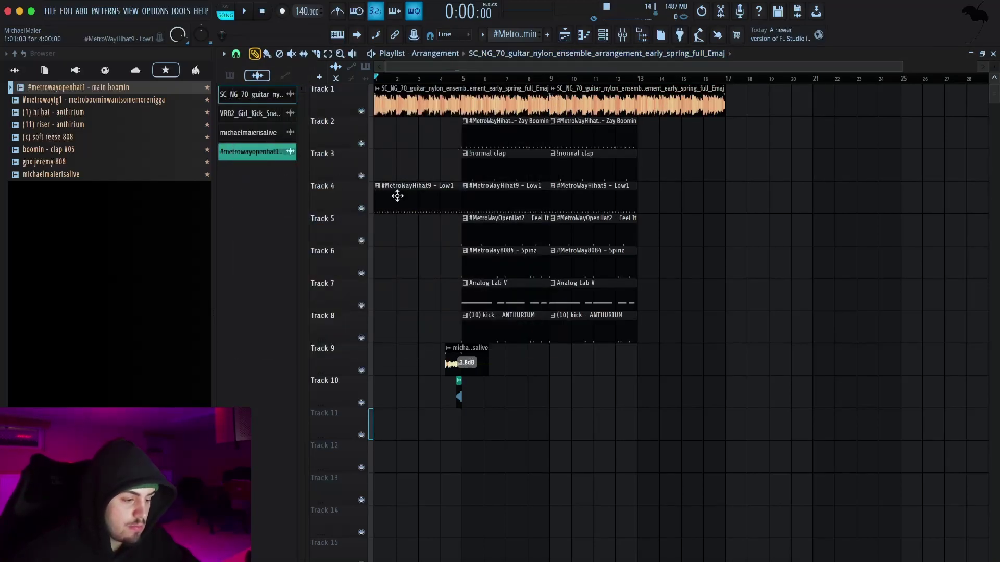
drag(377, 193, 408, 191)
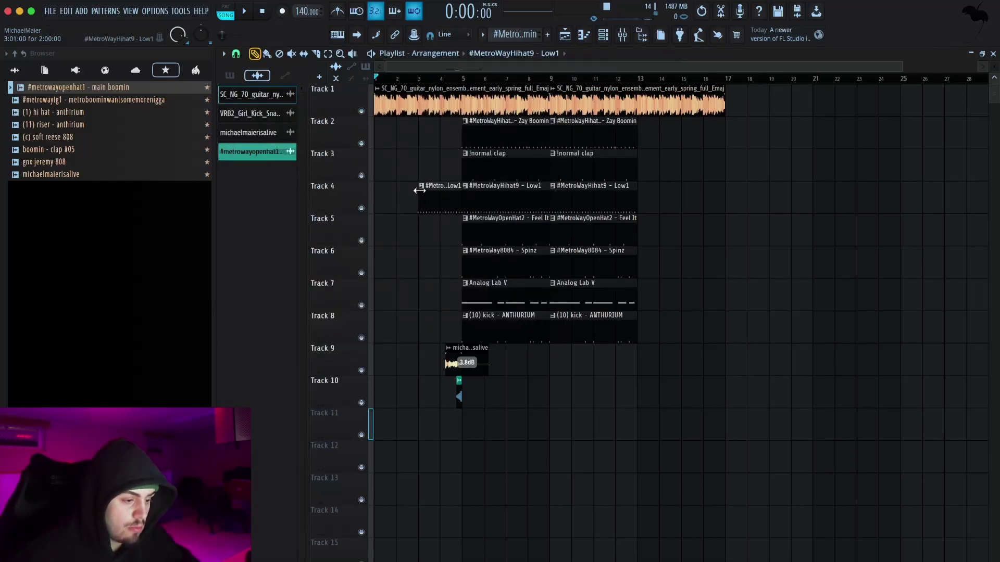
- Show the mixer, select the Hihat5 track on insert 2 and solo it for a brief listen
click(601, 39)
click(603, 35)
click(622, 34)
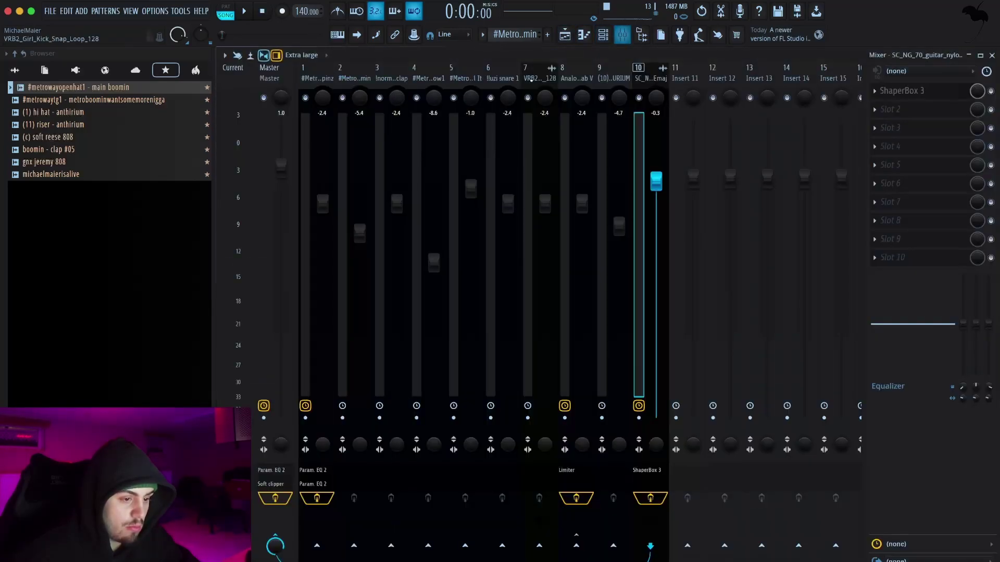
click(350, 70)
right_click(342, 98)
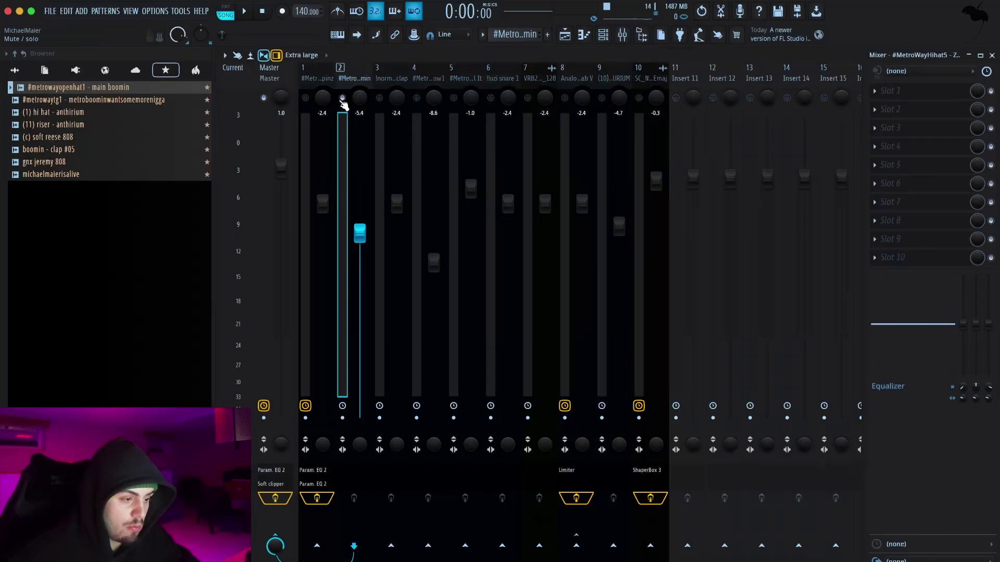
key(space)
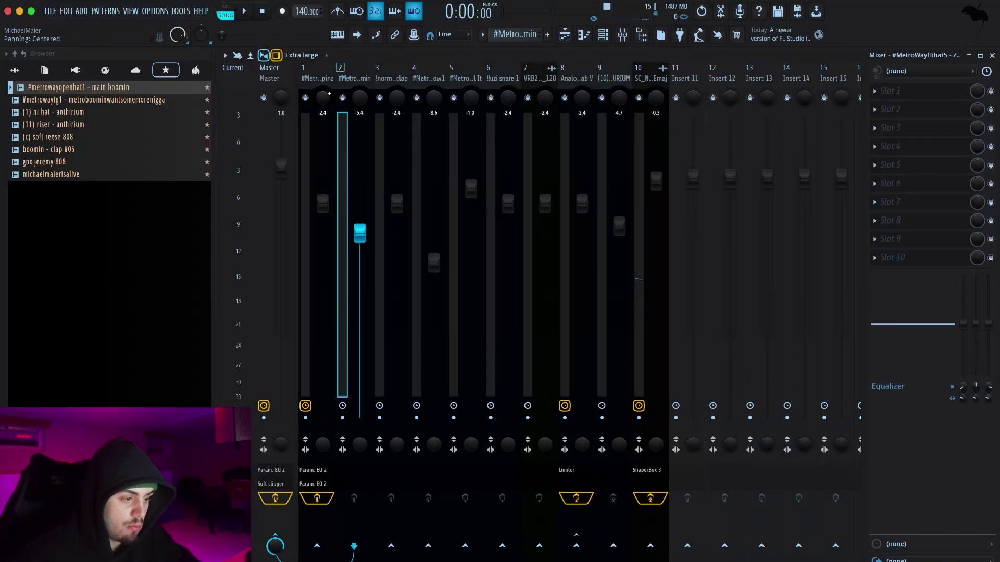
- Solo the Hihat5 track on mixer insert 2 during playback and load ShaperBox 3 in its first effect slot
click(992, 55)
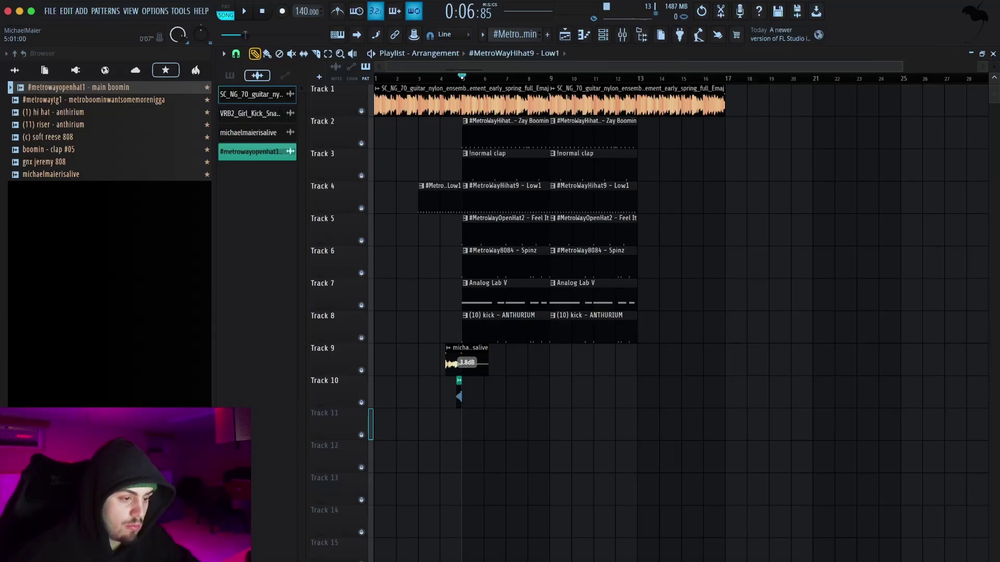
click(620, 35)
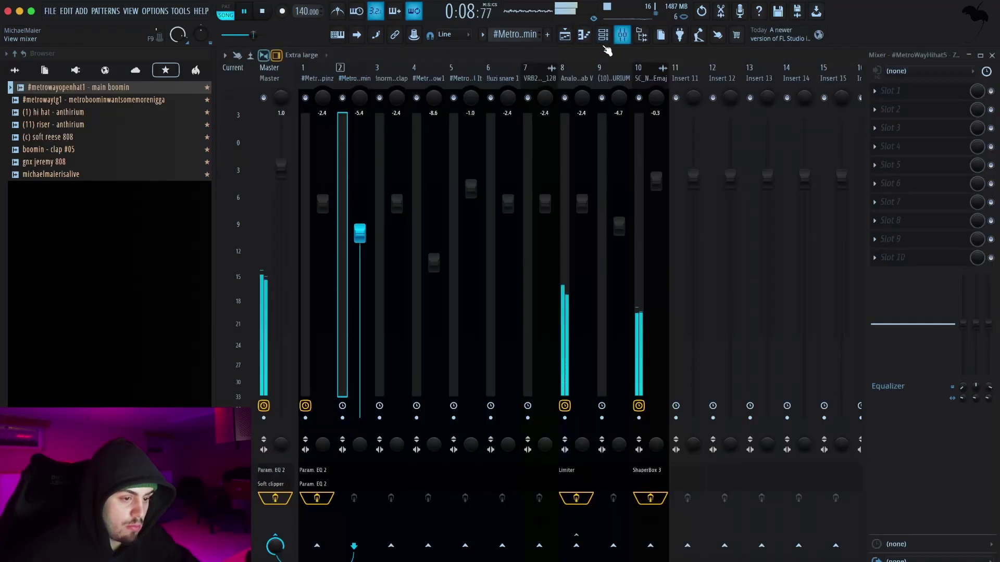
right_click(343, 99)
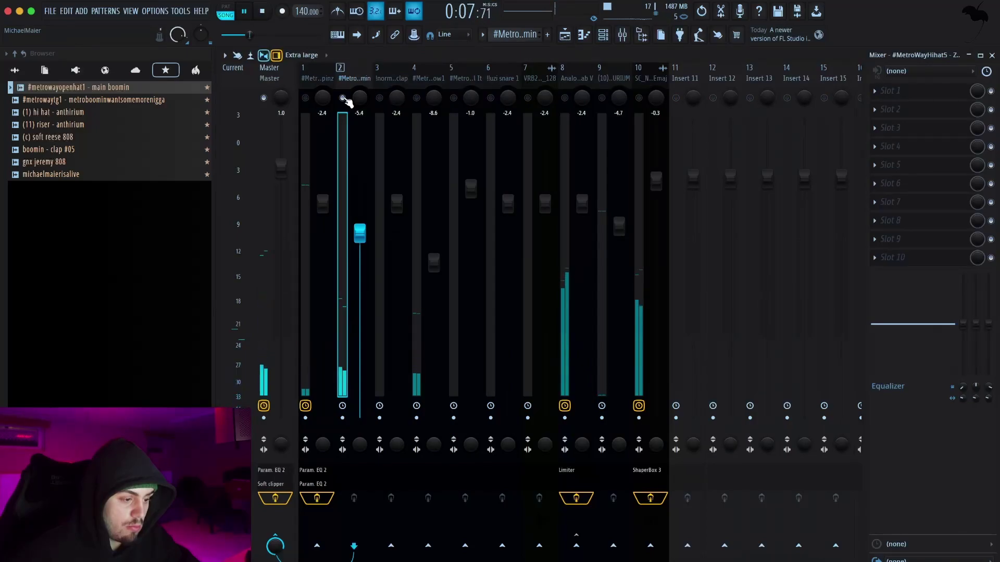
key(space)
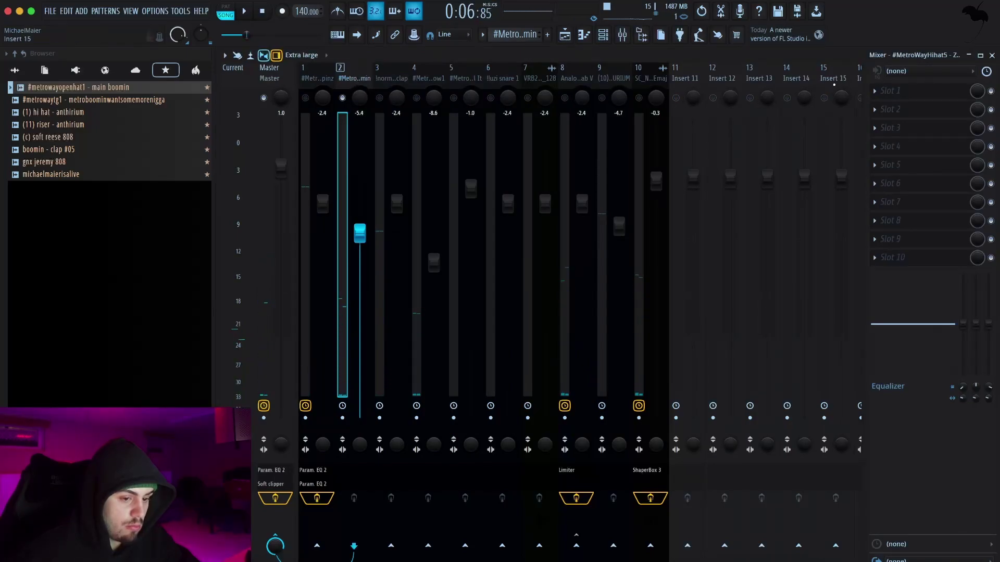
key(F8)
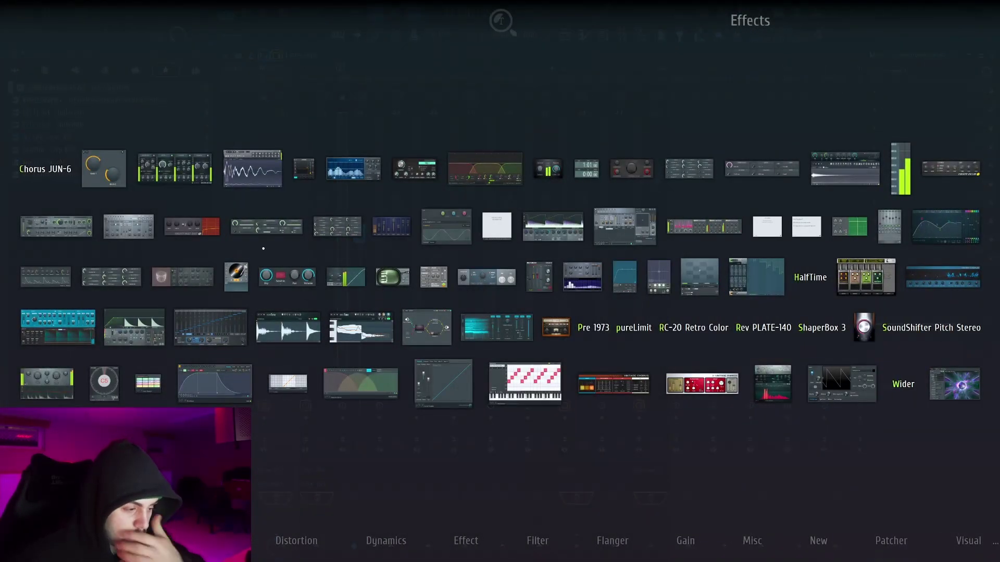
click(822, 328)
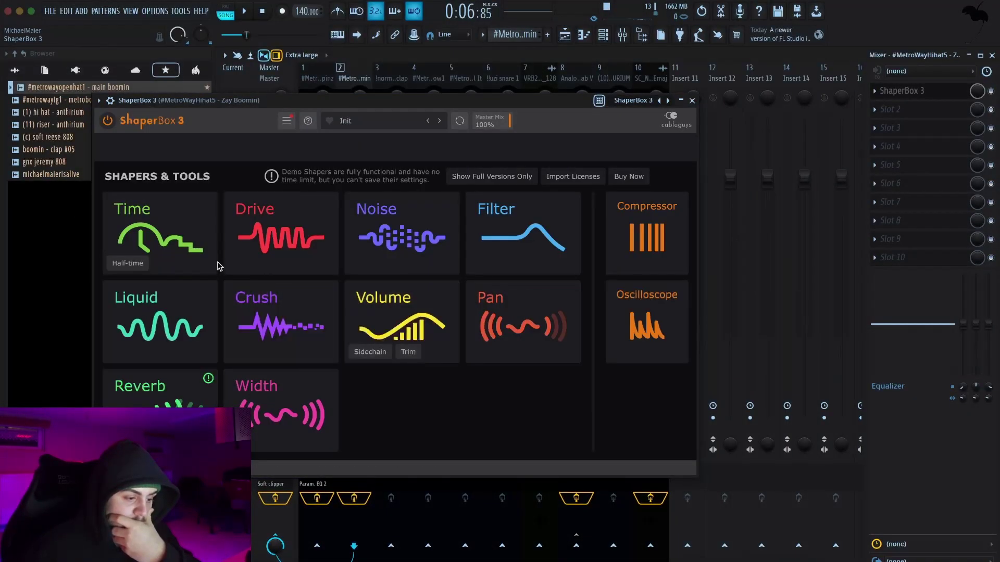
- Add the Pan shaper to Hihat5's ShaperBox 3 with a basic sine curve and lower its mix to 45%
click(510, 317)
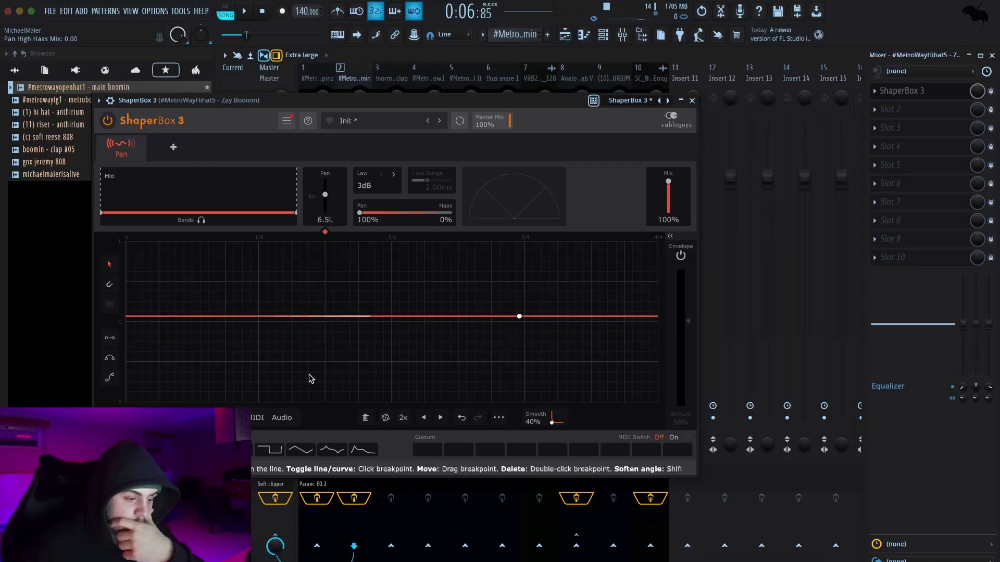
click(113, 449)
click(144, 450)
key(space)
mouse_move(668, 182)
mouse_down()
mouse_move(658, 207)
mouse_move(668, 197)
mouse_up()
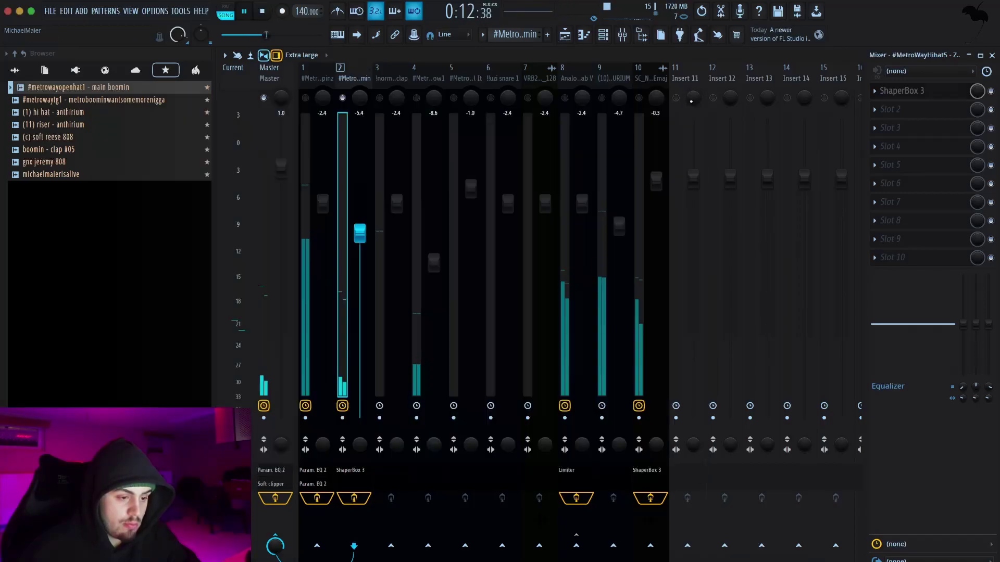
click(692, 100)
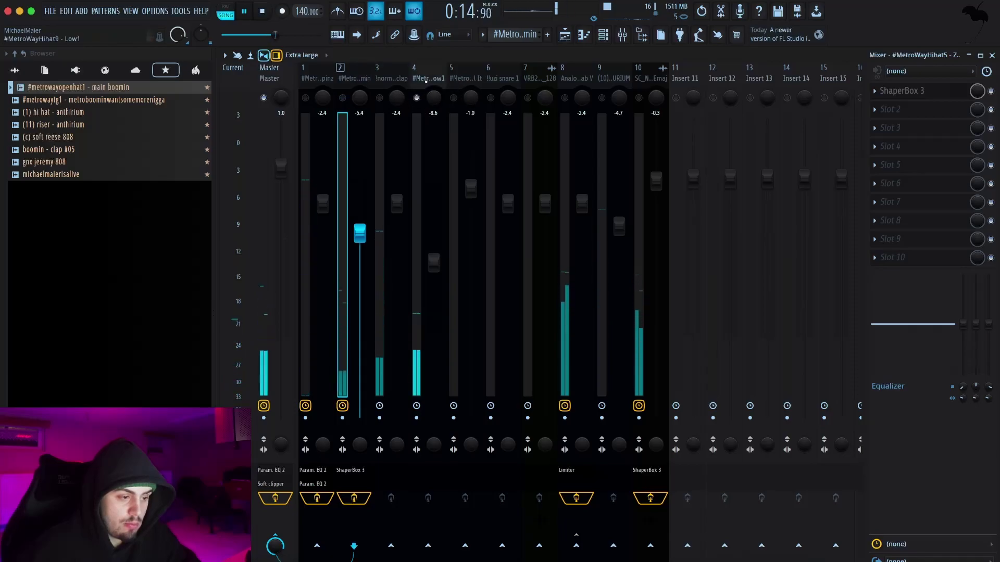
- Solo the Hihat9 track and copy Hihat5's ShaperBox 3 panning effect onto its insert 4, closing the plugin and mixer
click(427, 98)
click(364, 100)
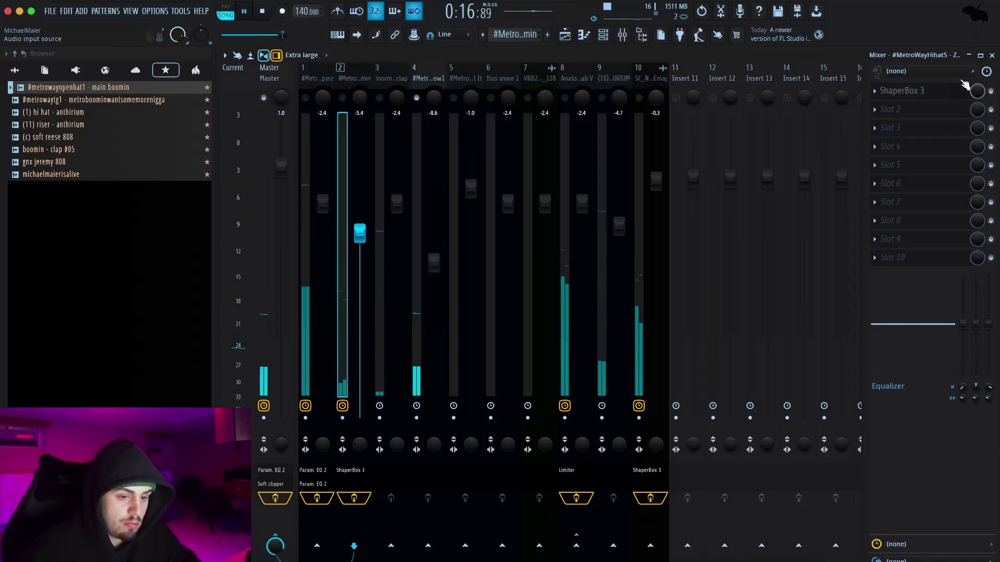
click(884, 98)
drag(900, 160, 430, 78)
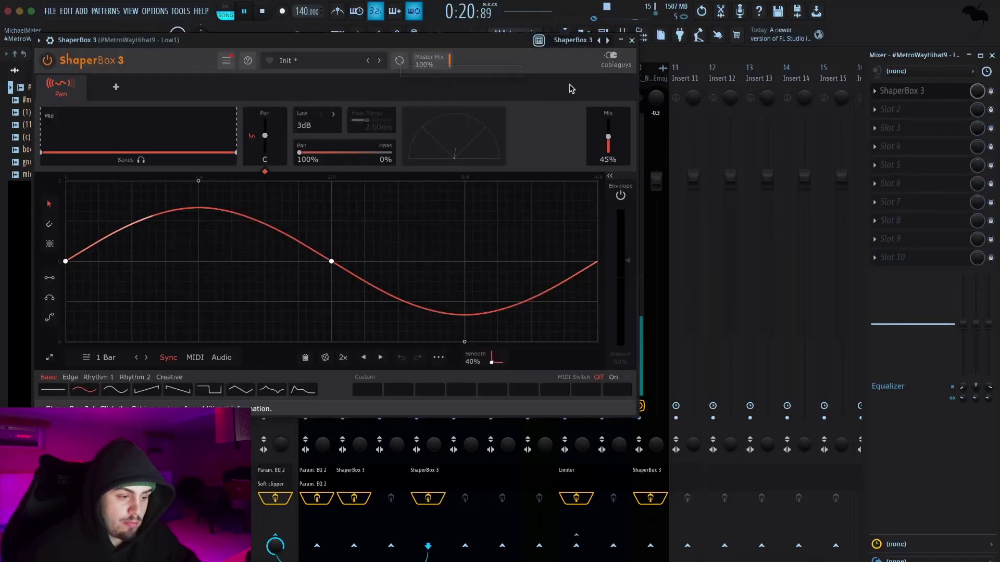
click(631, 40)
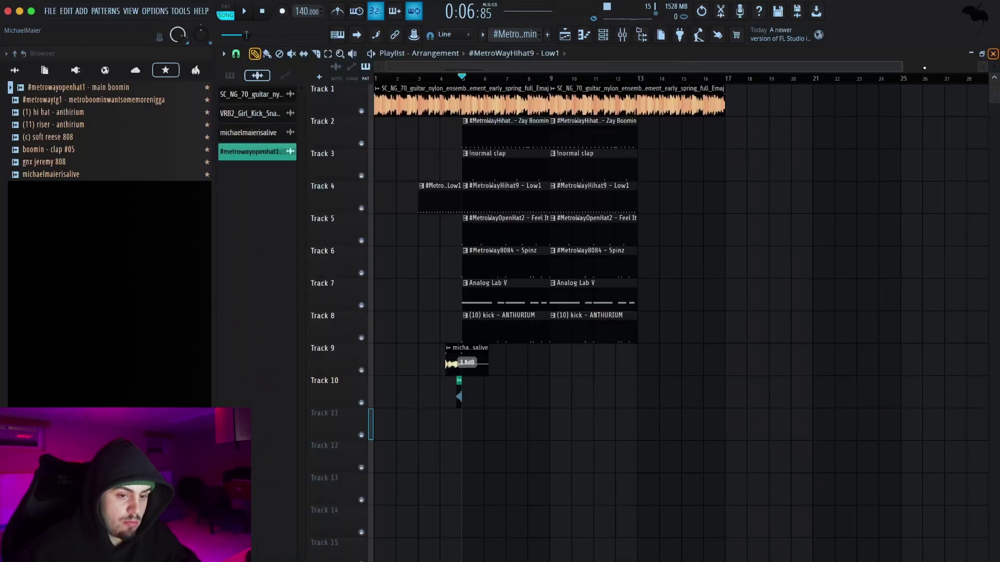
click(991, 55)
- Lower the reversed open hat's clip gain to -4.1 dB and the producer tag's to -3.6 dB, starting the tag just before bar 4
key(space)
drag(425, 79, 267, 83)
key(space)
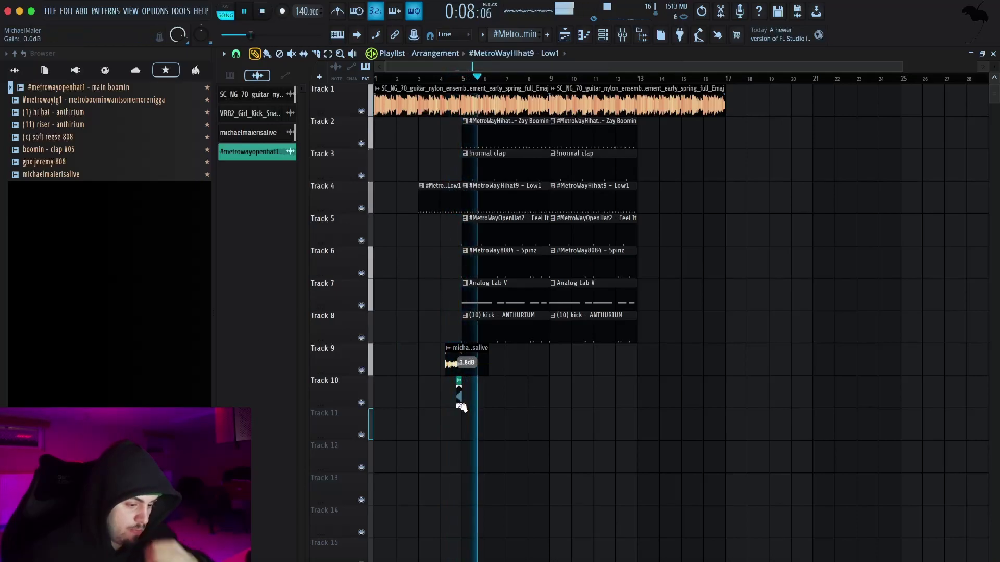
key(space)
key(space)
scroll(464, 391, up, 4)
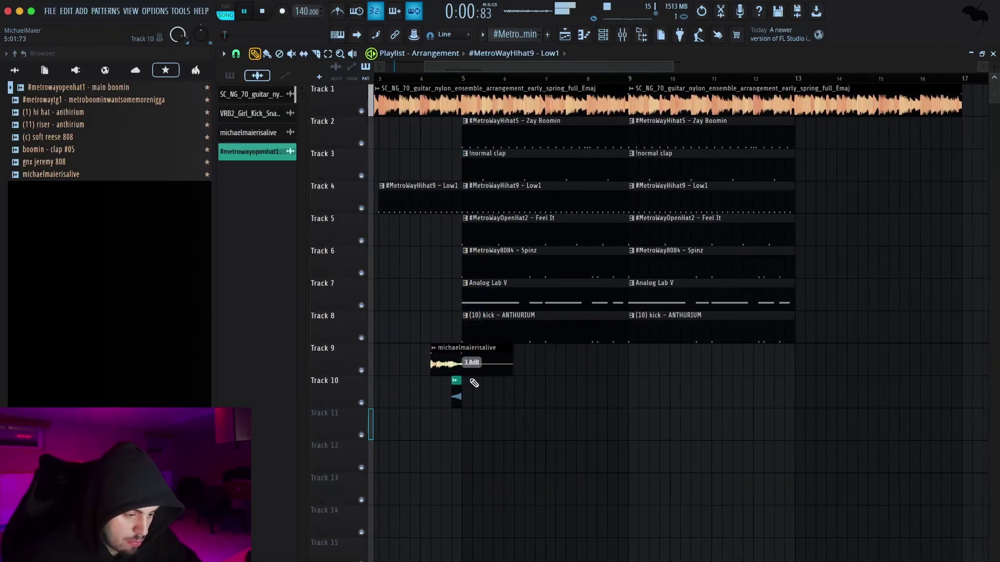
drag(475, 362, 457, 362)
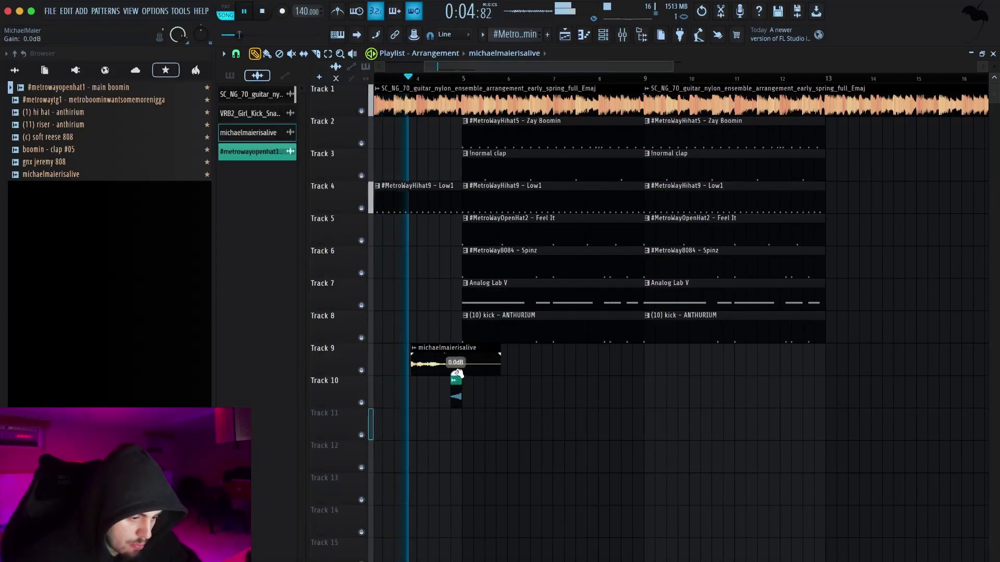
key(space)
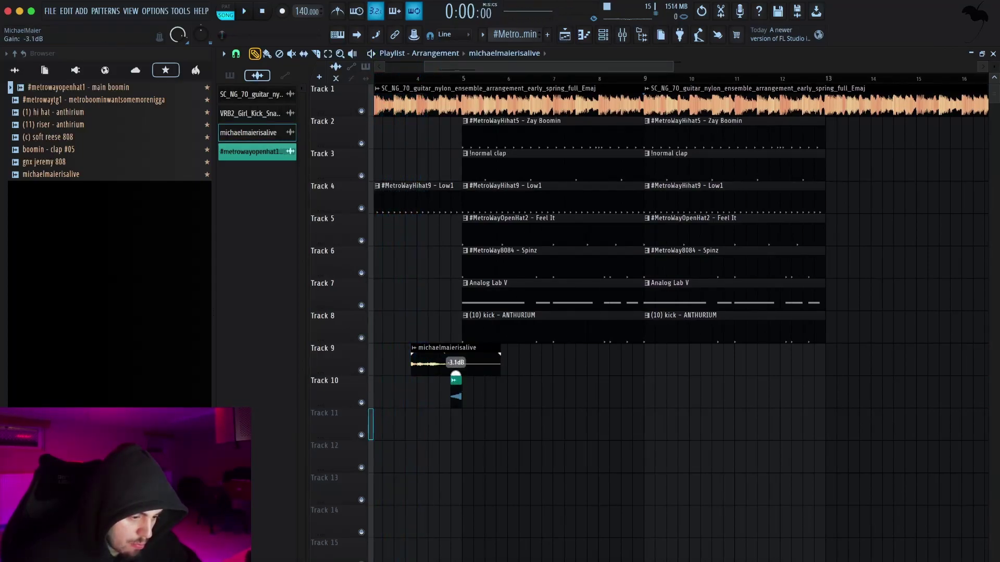
- Shift all clips below the guitar track four bars later to bar 9 and extend the first Hihat9 clip back to bar 5
scroll(445, 313, down, 3)
drag(403, 118, 588, 374)
drag(573, 327, 660, 317)
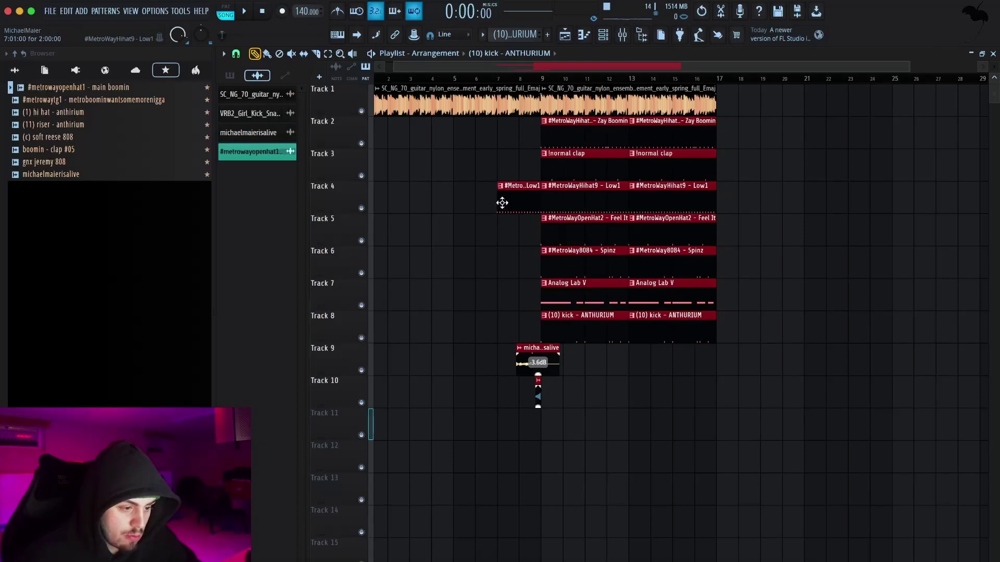
click(488, 191)
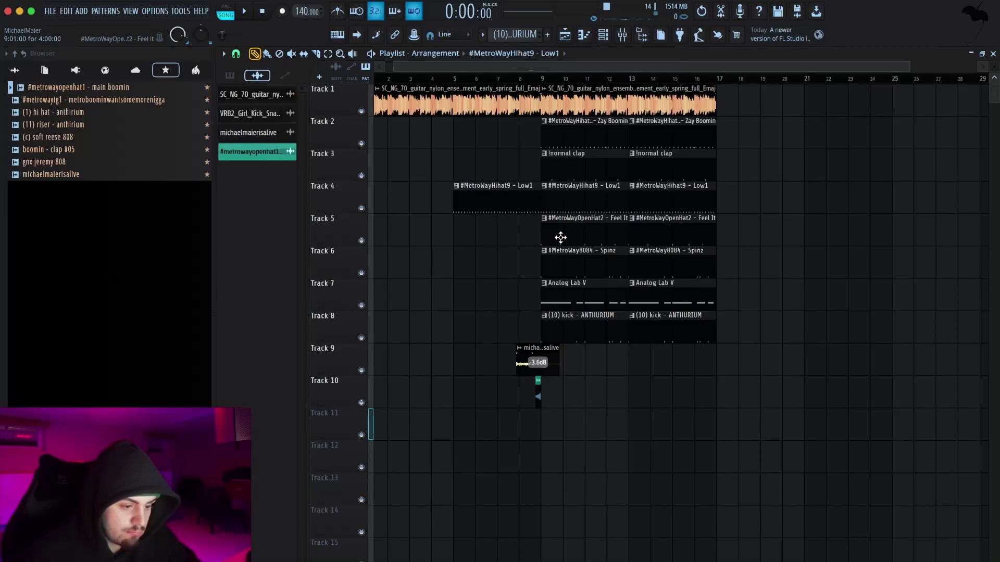
- Delete both OpenHat2 clips from Track 5 and move all clips on the tracks below up by one track
right_click(571, 217)
right_click(677, 221)
drag(698, 216, 505, 393)
key(shift+Up)
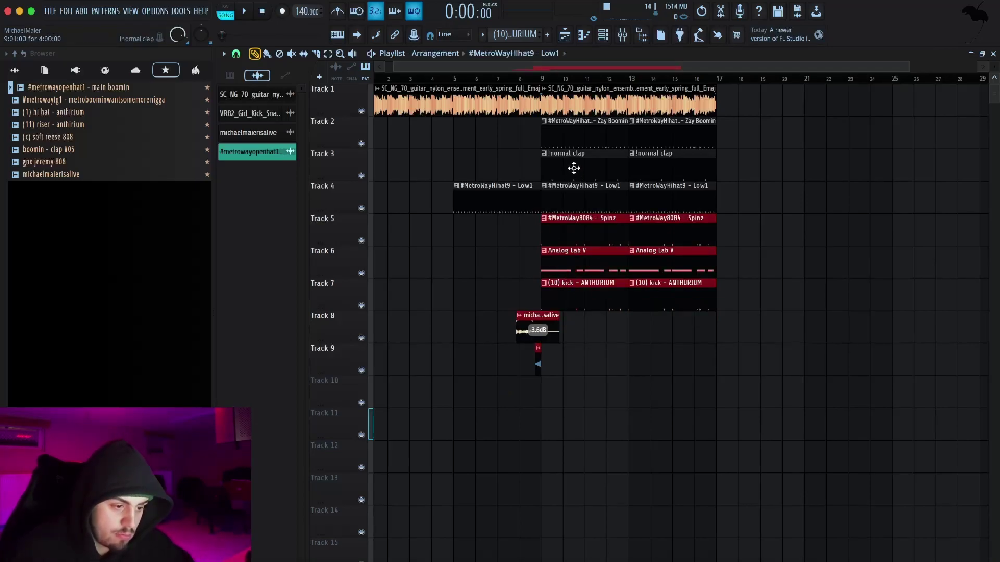
- Copy the normal clap clip on Track 3 ahead of bar 9, trim it to start at bar 7 and play the arrangement
drag(574, 168, 497, 177)
drag(562, 167, 479, 168)
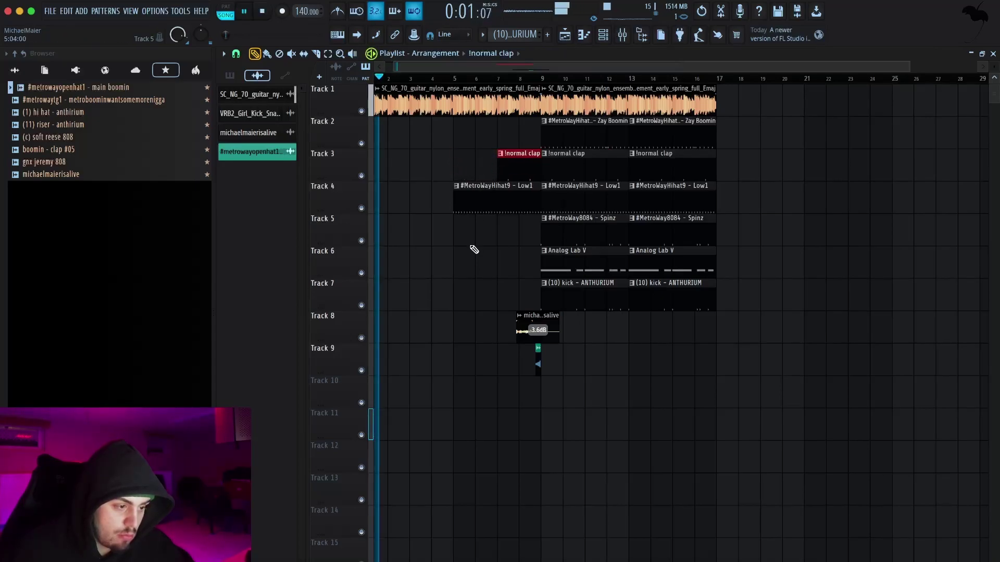
drag(518, 279, 547, 376)
key(space)
- Move the producer tag on Track 8 to start shortly after bar 4 and play the intro
drag(511, 315, 427, 316)
scroll(448, 323, up, 5)
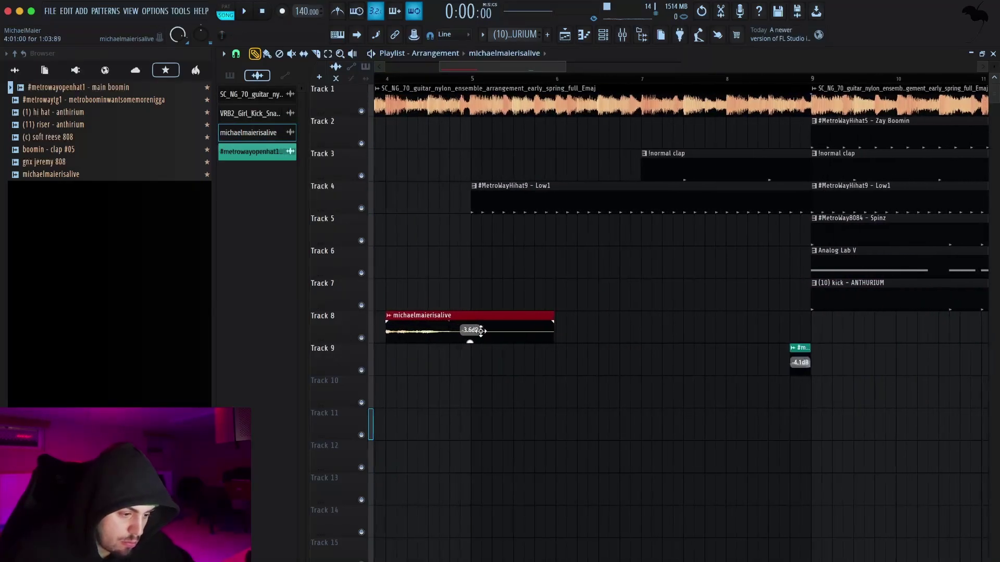
key(space)
scroll(492, 333, down, 5)
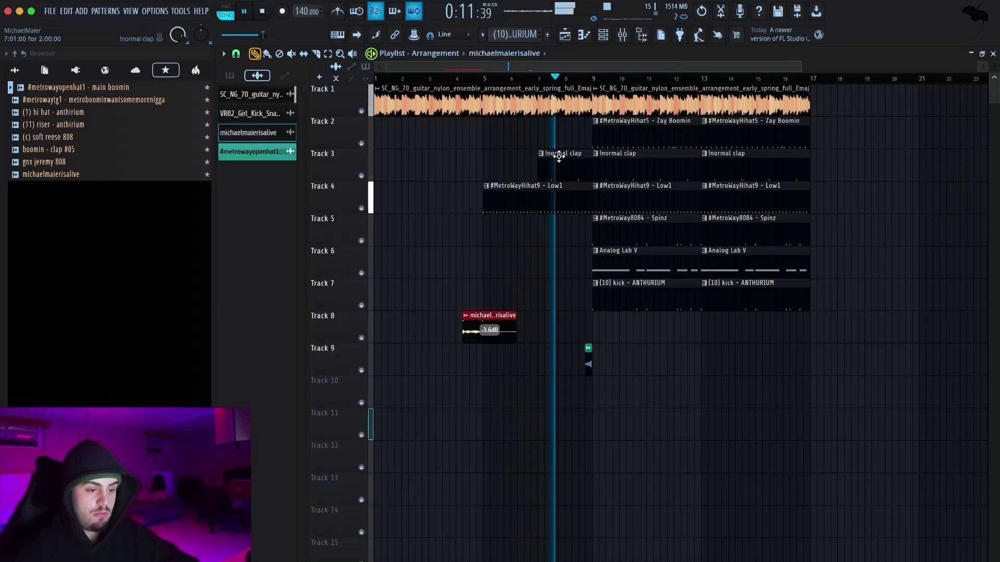
- Try a copy of the Hihat5 clip on Track 2 from bar 5 with an adjusted start, and remove it again
drag(603, 132, 495, 133)
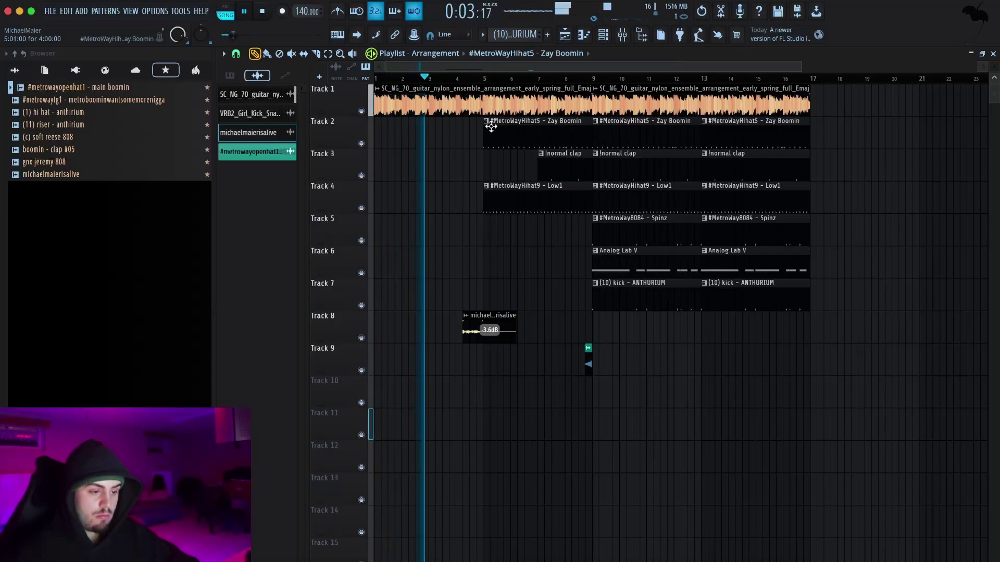
drag(484, 127, 489, 127)
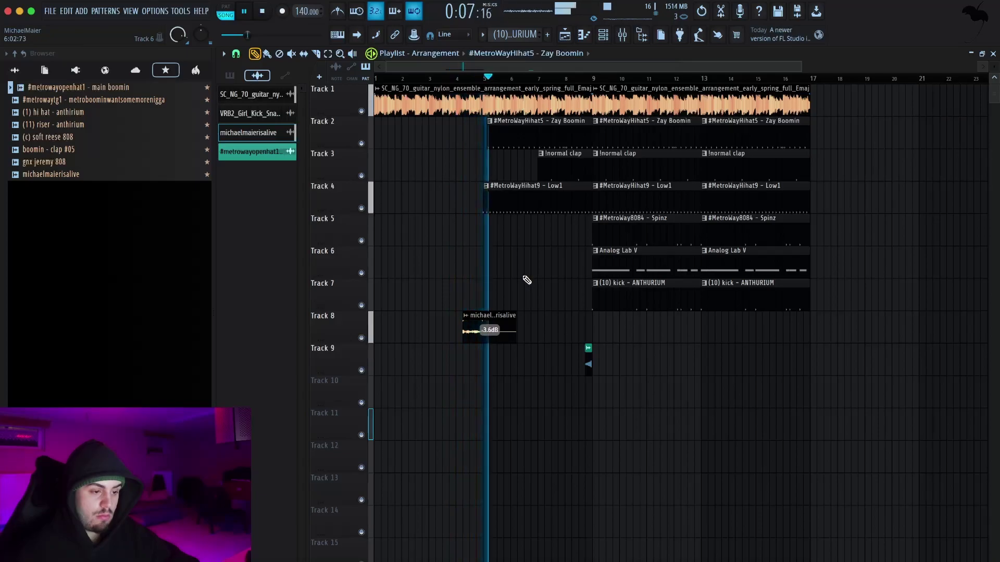
drag(486, 126, 482, 126)
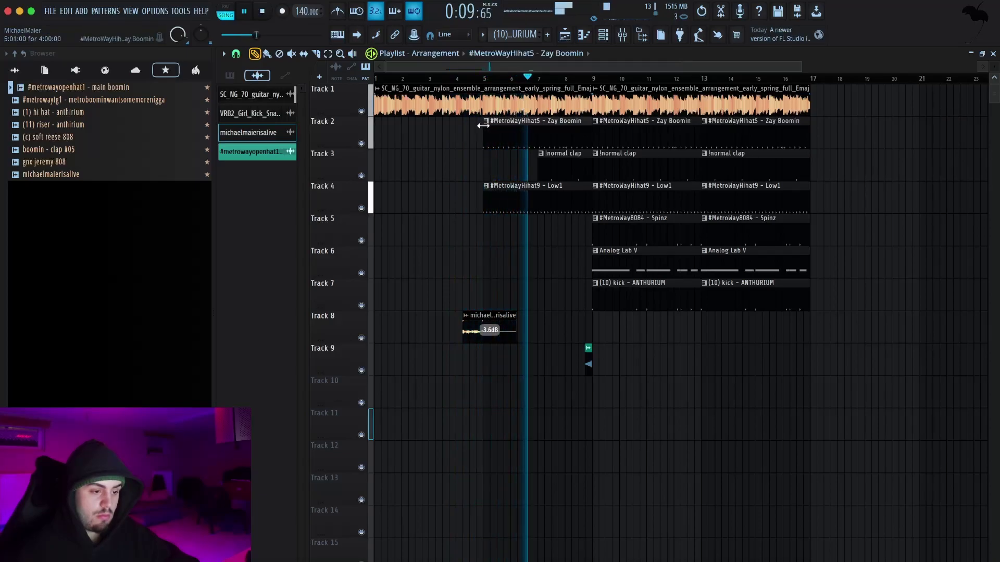
right_click(508, 137)
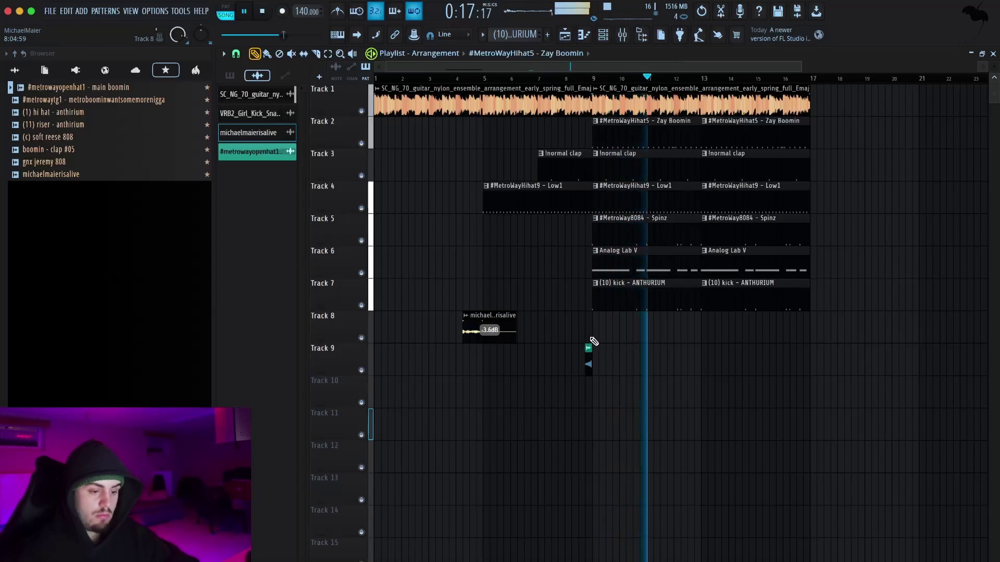
- Lower the Hihat5 mixer volume to -6.8 dB, reduce the Hihat9 volume slightly, and close the mixer
key(F9)
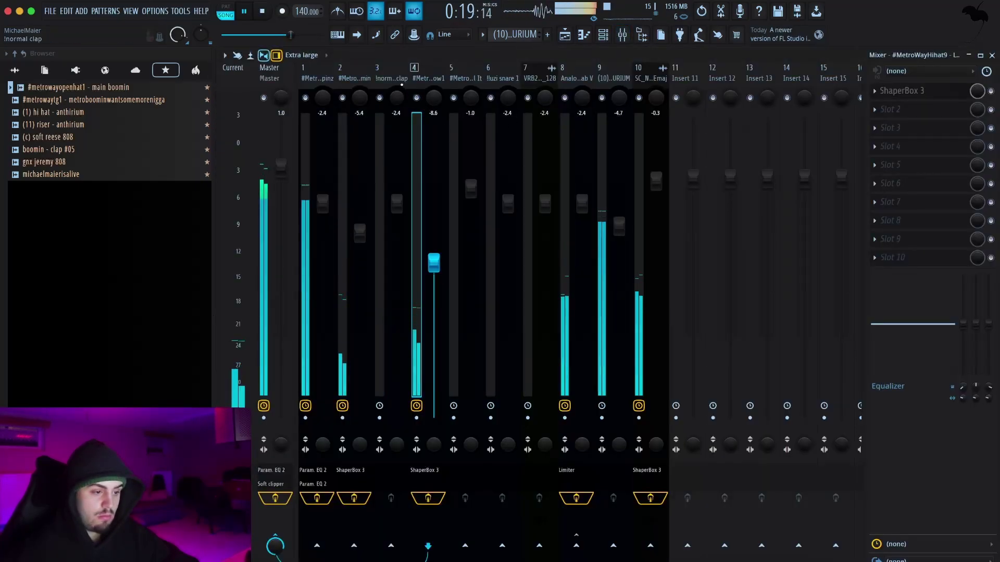
click(358, 85)
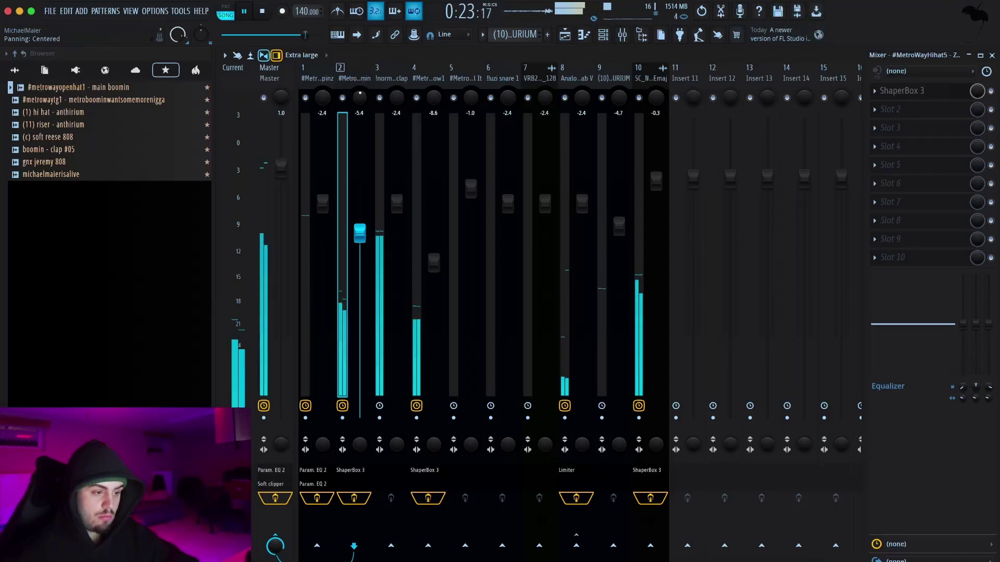
drag(360, 234, 361, 246)
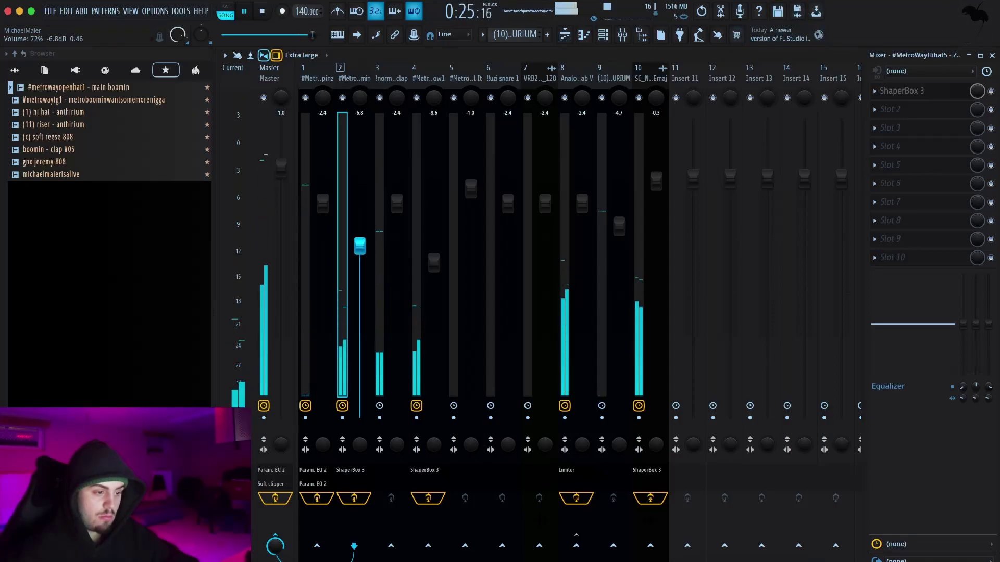
drag(433, 263, 430, 278)
click(991, 55)
key(space)
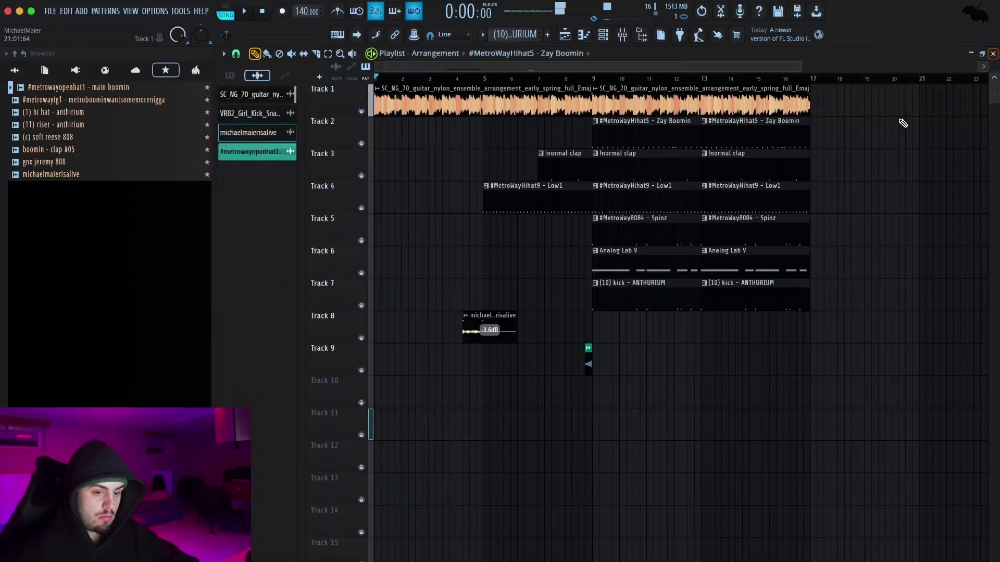
- Duplicate all clips between bars 9 and 17 on Tracks 1 to 7 so the copies start at bar 17
drag(791, 338, 639, 86)
key(ctrl+b)
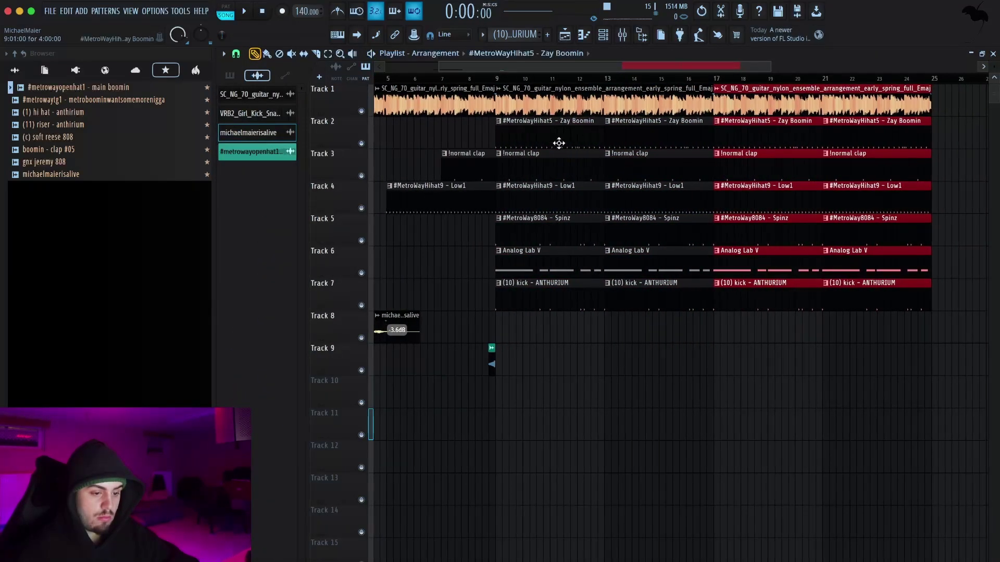
key(space)
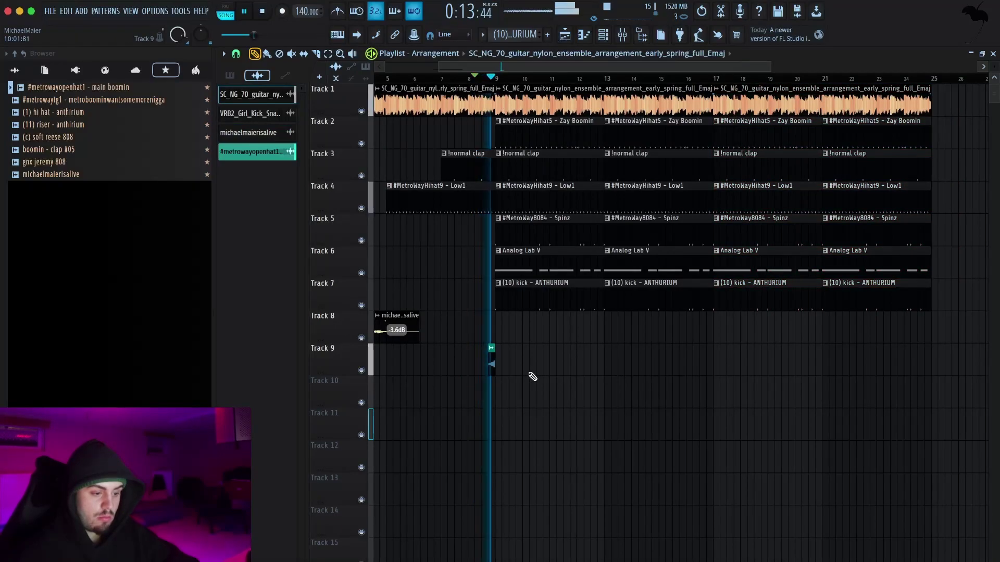
- Delete the reversed open hat clip from Track 9 and play the transition into bar 9
scroll(488, 375, up, 5)
right_click(503, 359)
key(space)
key(space)
key(space)
- Place the arena downer sample from the OhMyGod kit's Downers folder on Track 8 just before bar 8
click(200, 67)
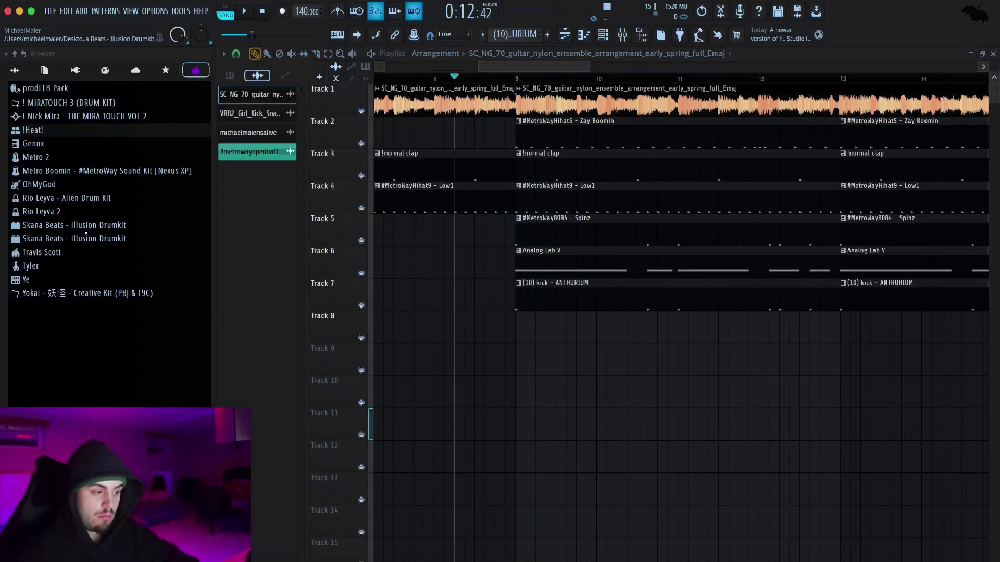
click(37, 184)
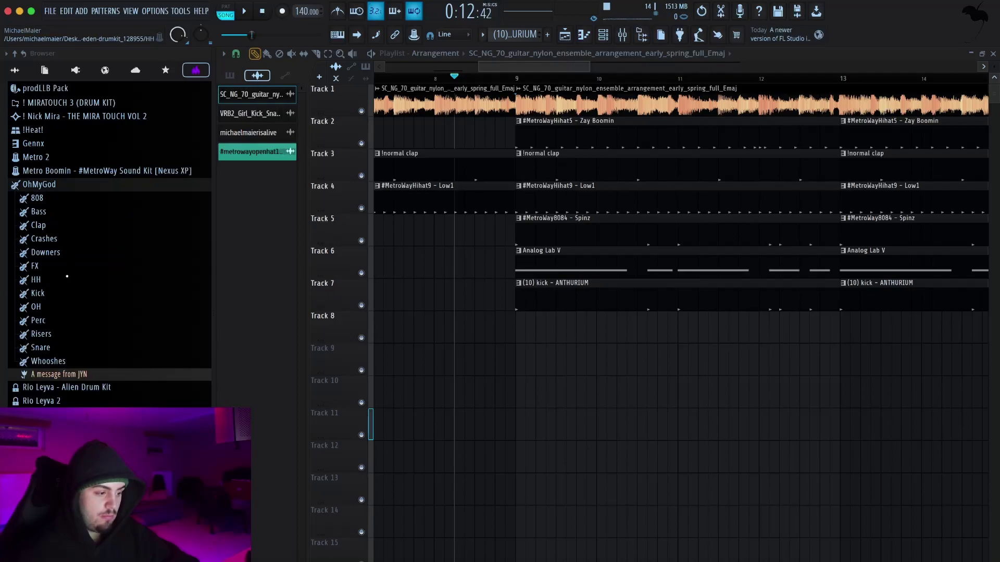
click(46, 252)
click(58, 287)
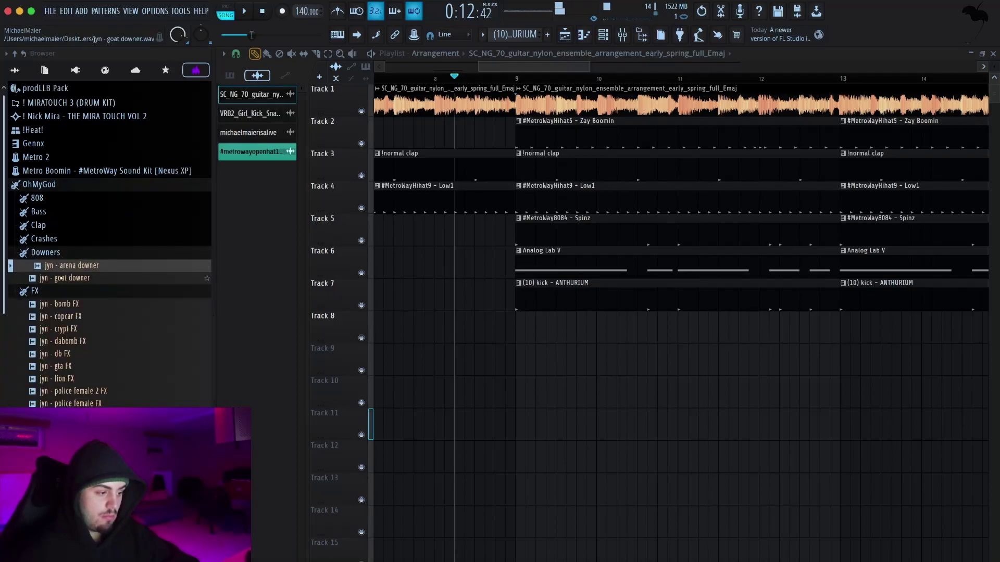
click(59, 291)
click(55, 267)
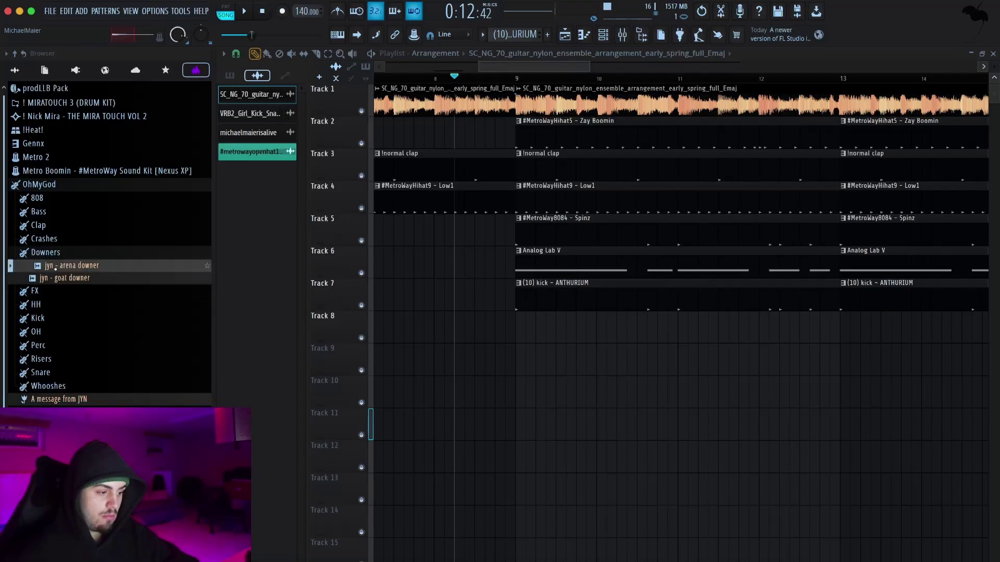
drag(430, 346, 465, 356)
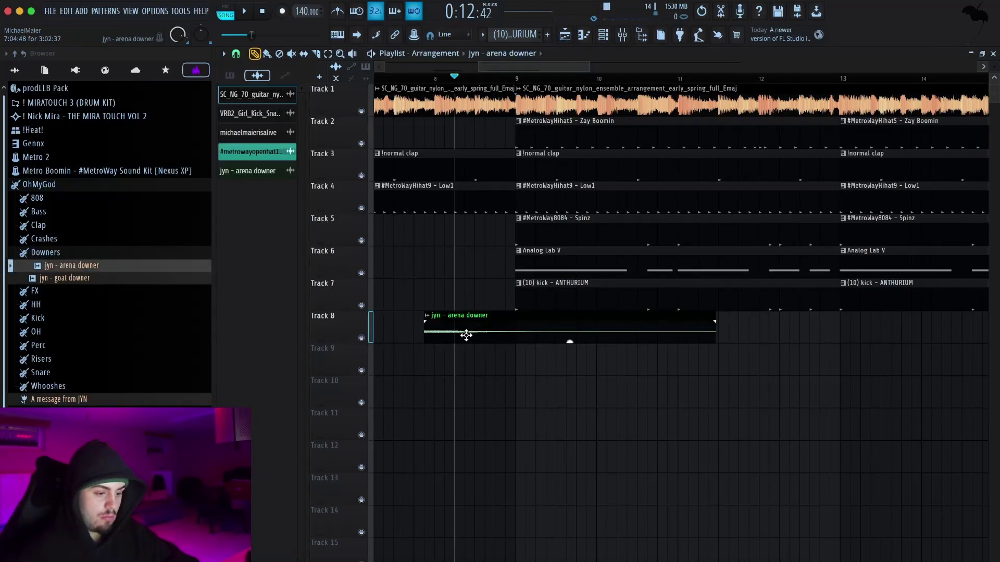
- Lower the arena downer clip's gain to -6.4 dB while previewing the transition, and move its start to bar 9
drag(416, 81, 384, 79)
key(space)
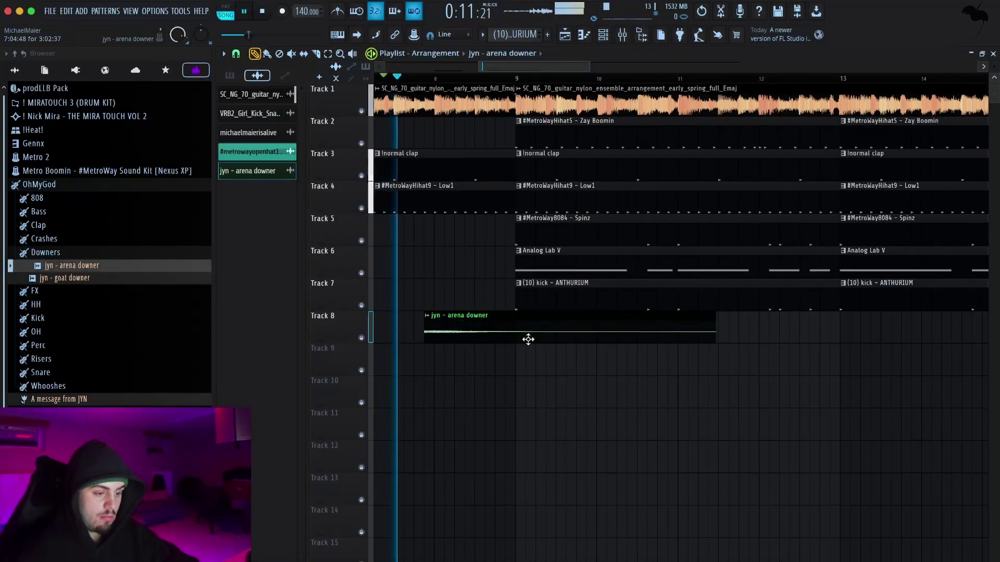
key(space)
drag(569, 341, 570, 344)
key(space)
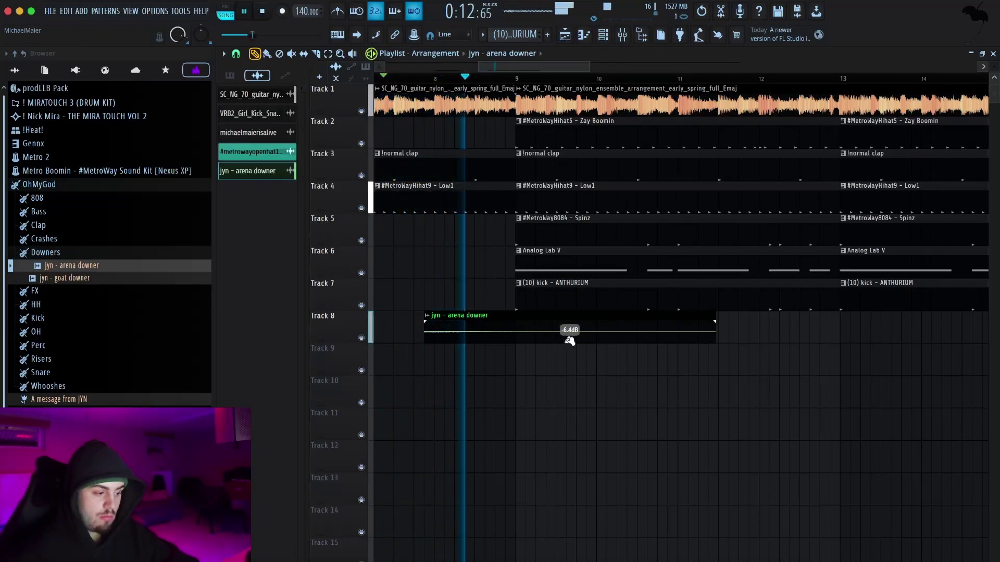
key(space)
drag(521, 318, 609, 324)
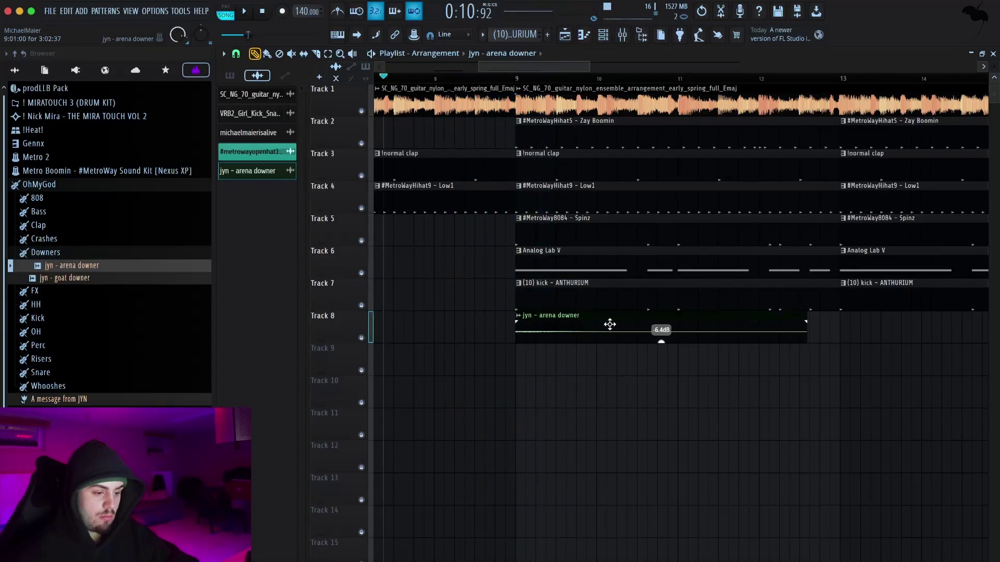
- Audition the OhMyGod kit's risers and place the short phantom riser on Track 9 from bar 8 to bar 9
click(64, 254)
click(47, 239)
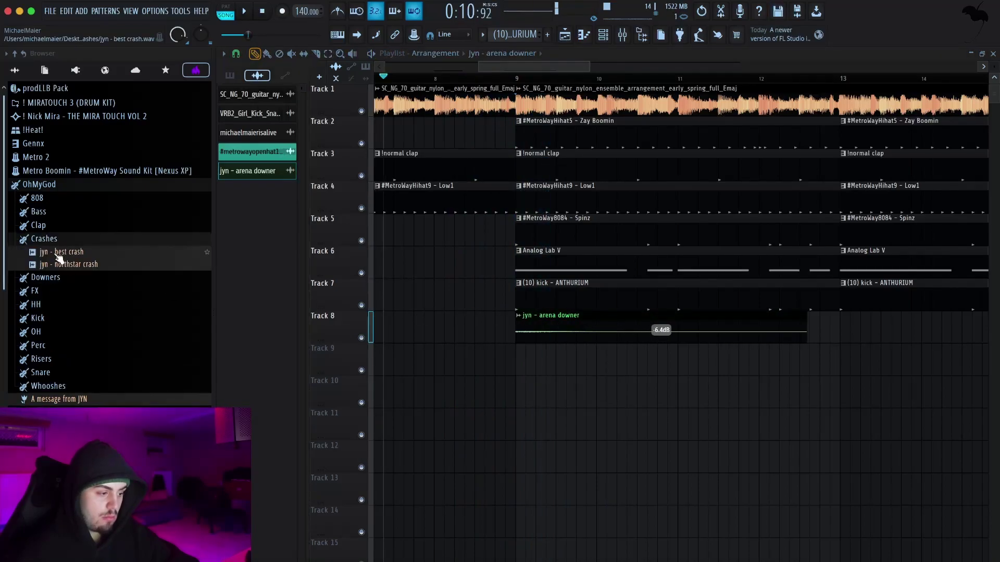
click(42, 359)
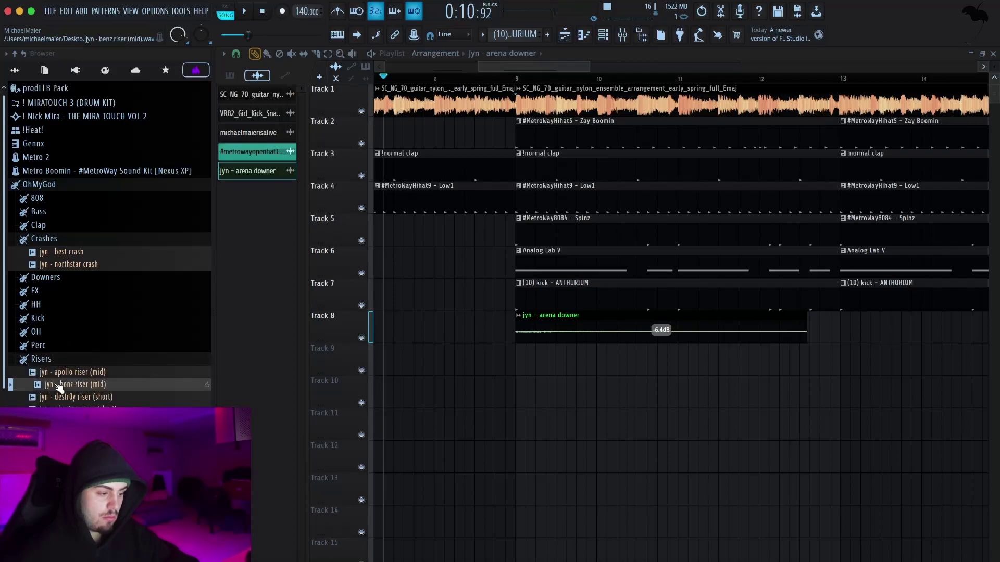
click(87, 397)
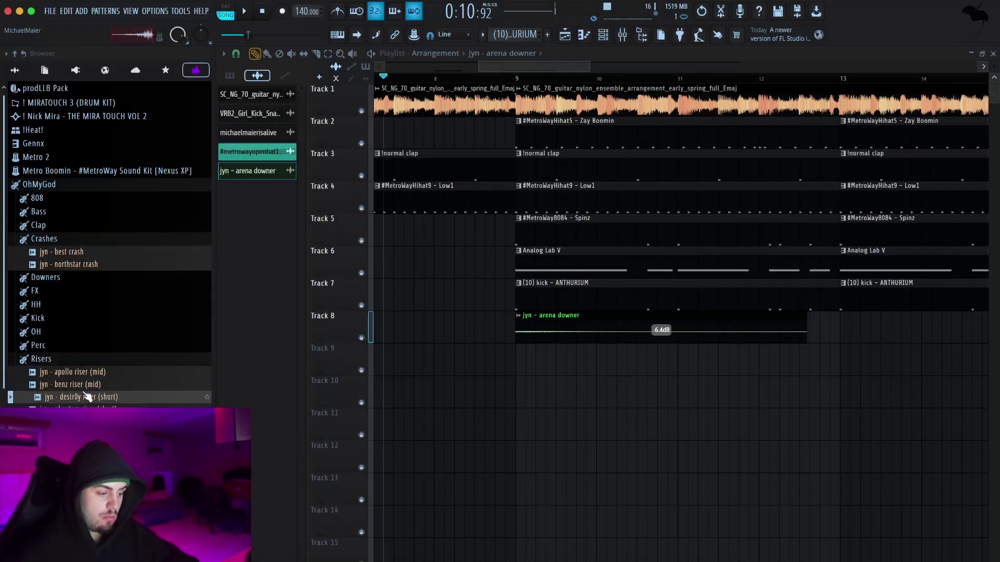
click(84, 410)
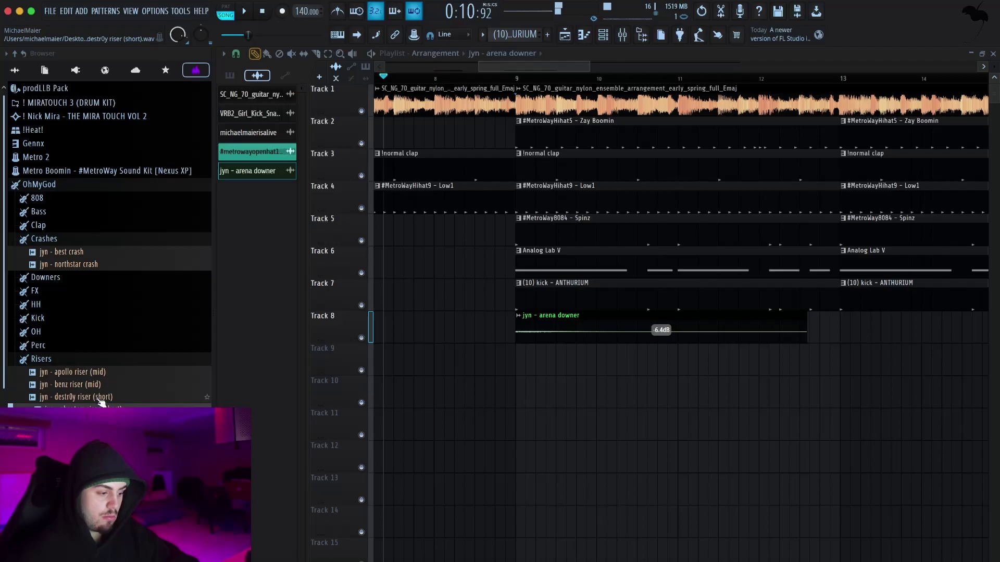
click(98, 401)
drag(93, 406, 237, 397)
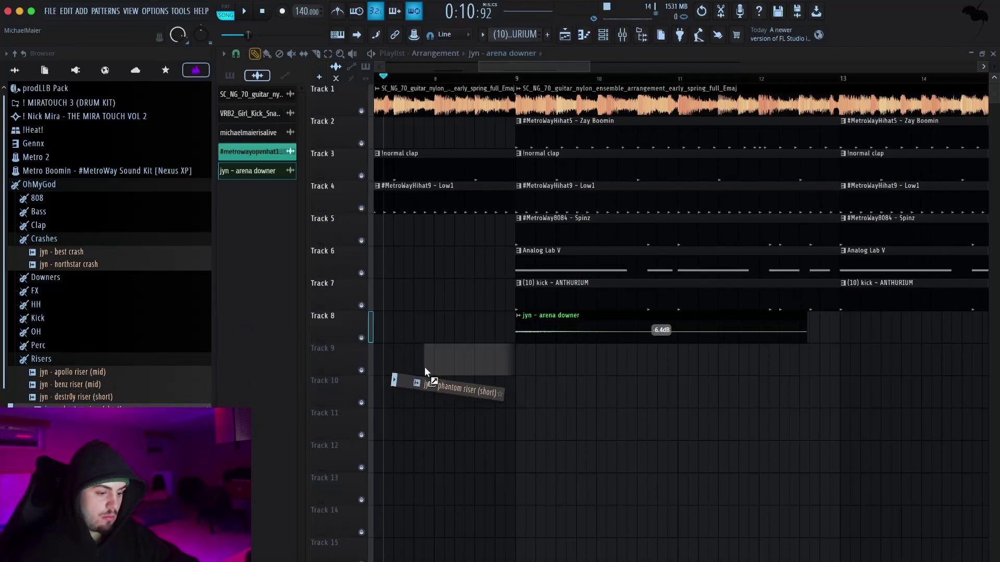
drag(425, 370, 426, 369)
key(space)
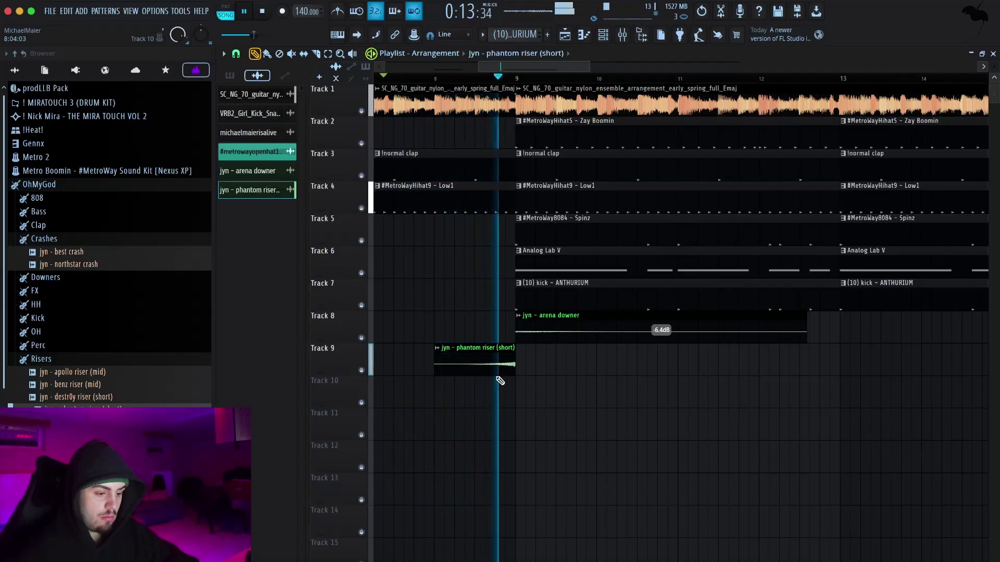
- Lower the phantom riser clip's gain to -19.0 dB and the arena downer's to -14.4 dB
drag(474, 374, 482, 374)
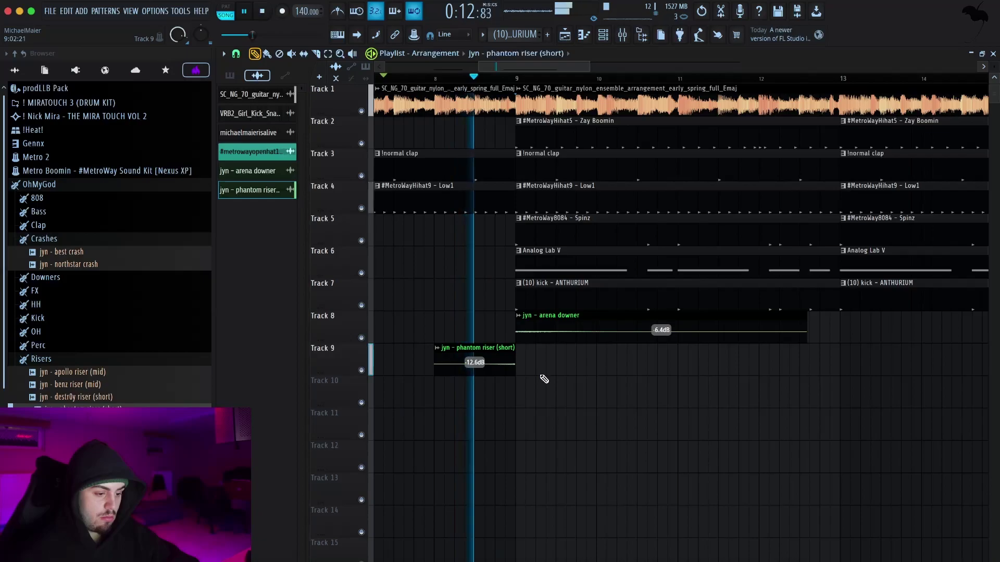
key(space)
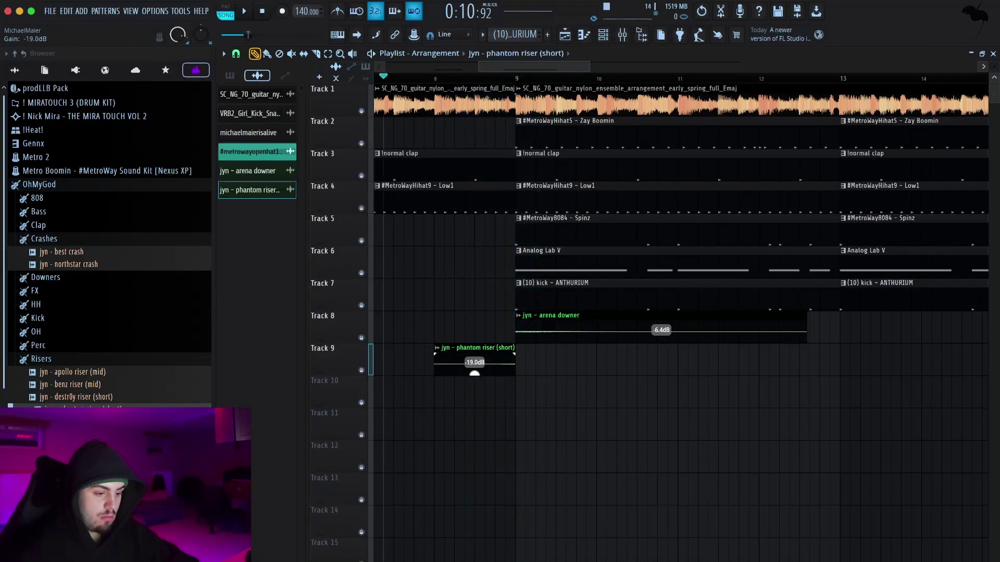
key(space)
drag(659, 336, 662, 341)
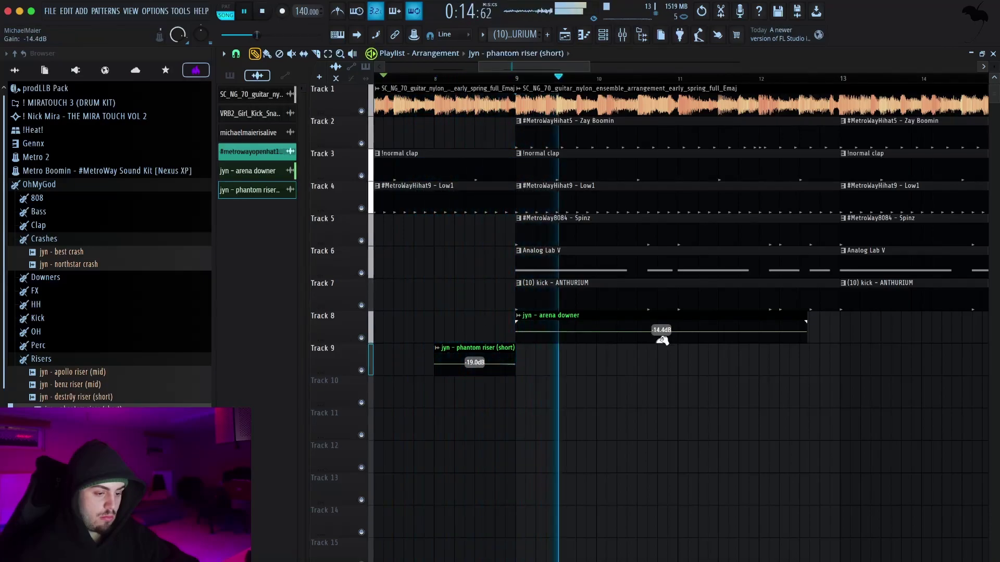
- Delete the arena downer and phantom riser clips from Tracks 8 and 9, collapse the OhMyGod kit and stop playback
click(150, 240)
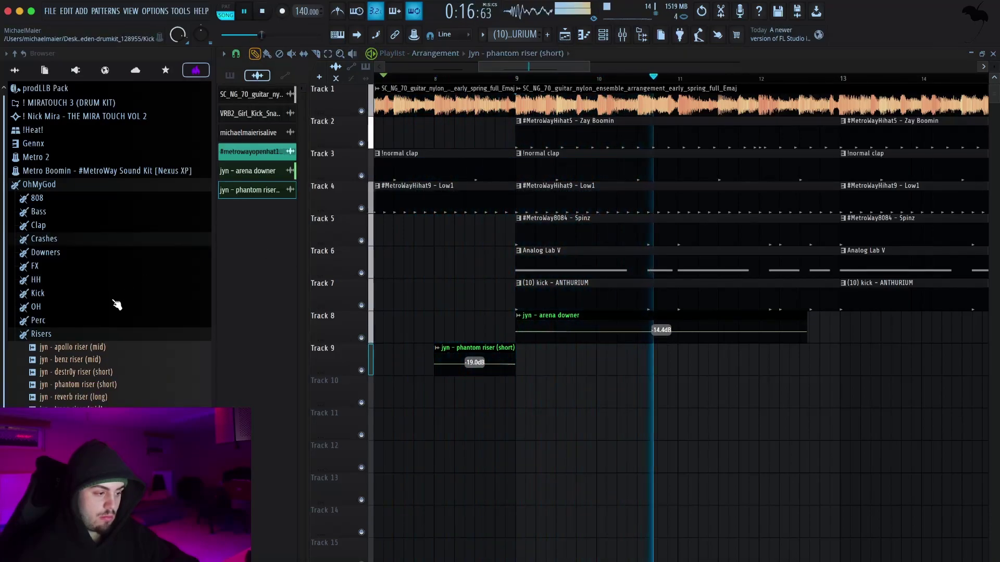
click(52, 334)
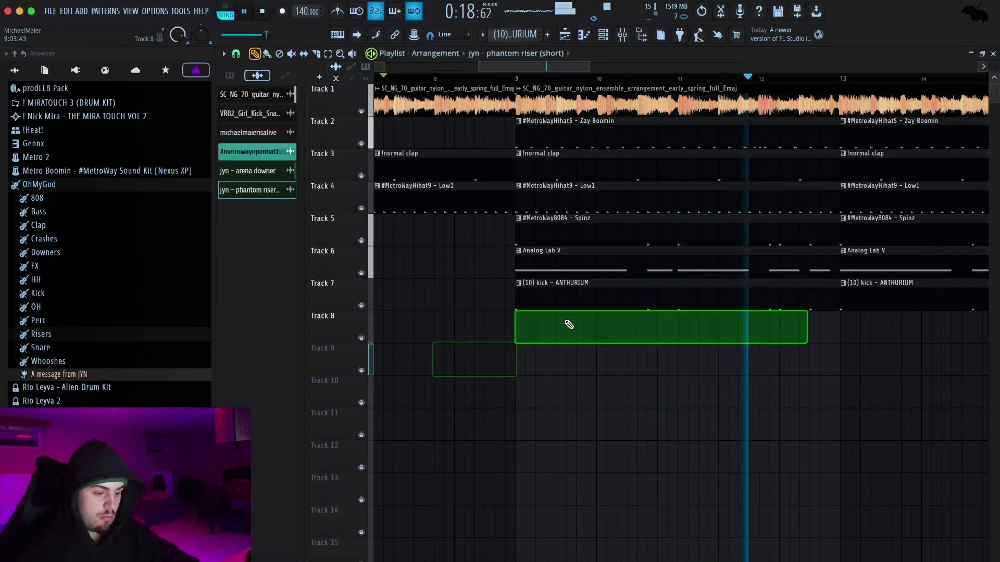
click(89, 185)
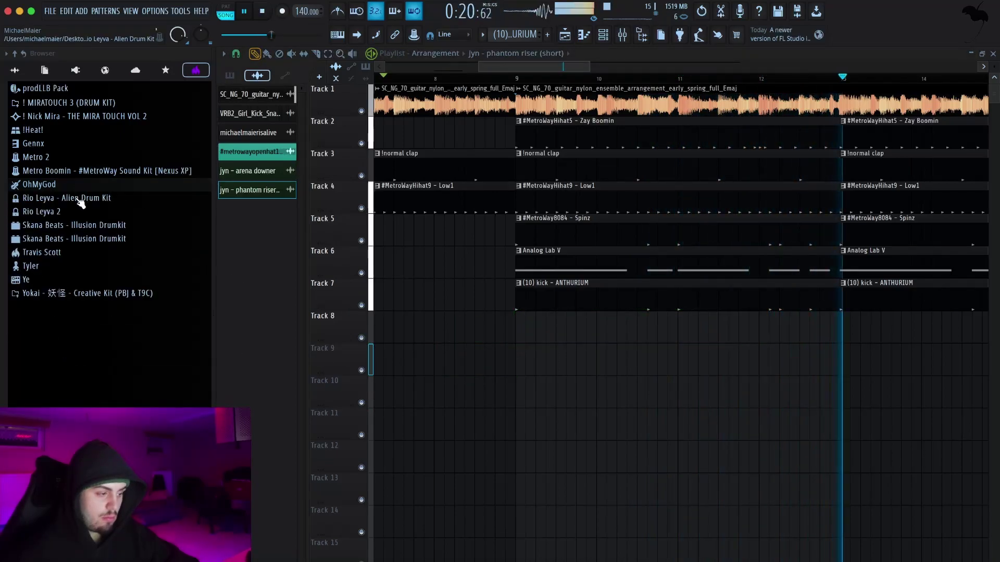
key(space)
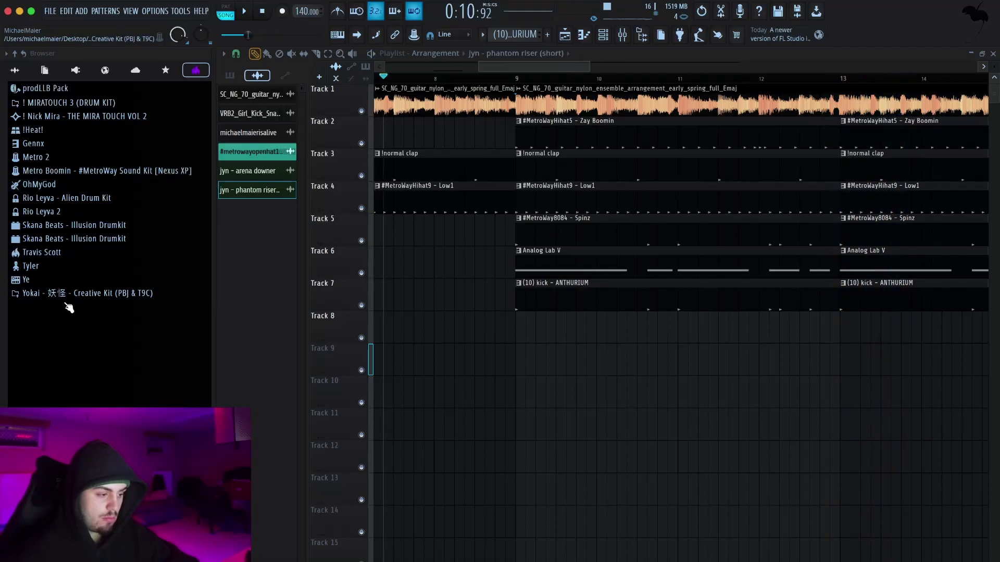
- Open the Textures folder of the Yokai Creative Kit and audition textures such as W, Moon and Vintage
click(78, 293)
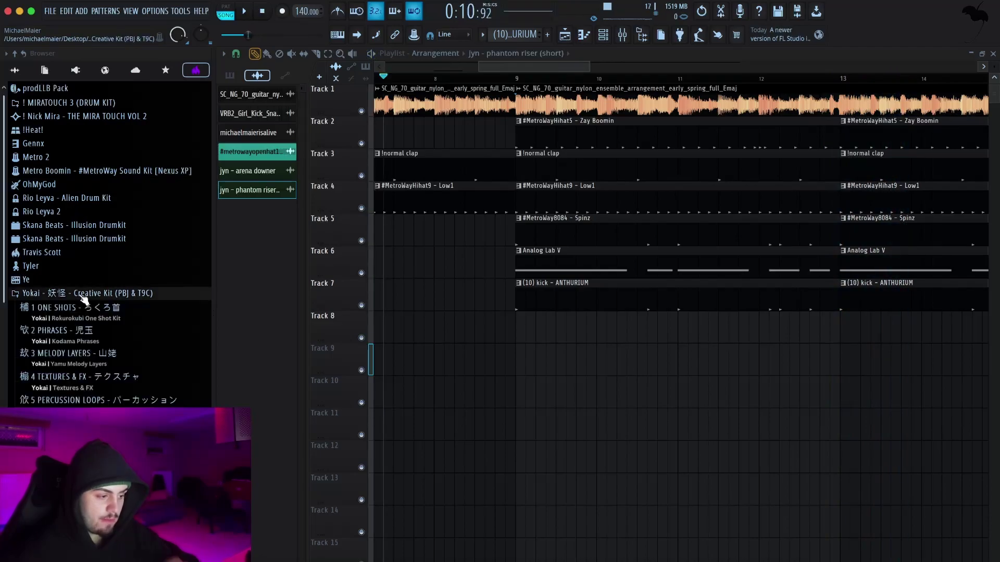
click(82, 381)
click(78, 387)
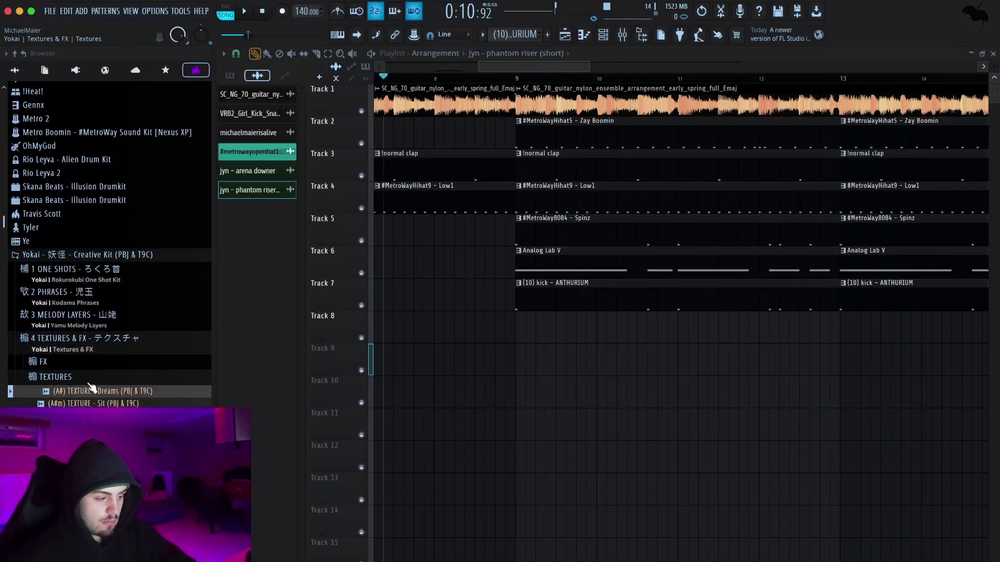
scroll(86, 365, down, 6)
click(100, 272)
scroll(100, 271, down, 2)
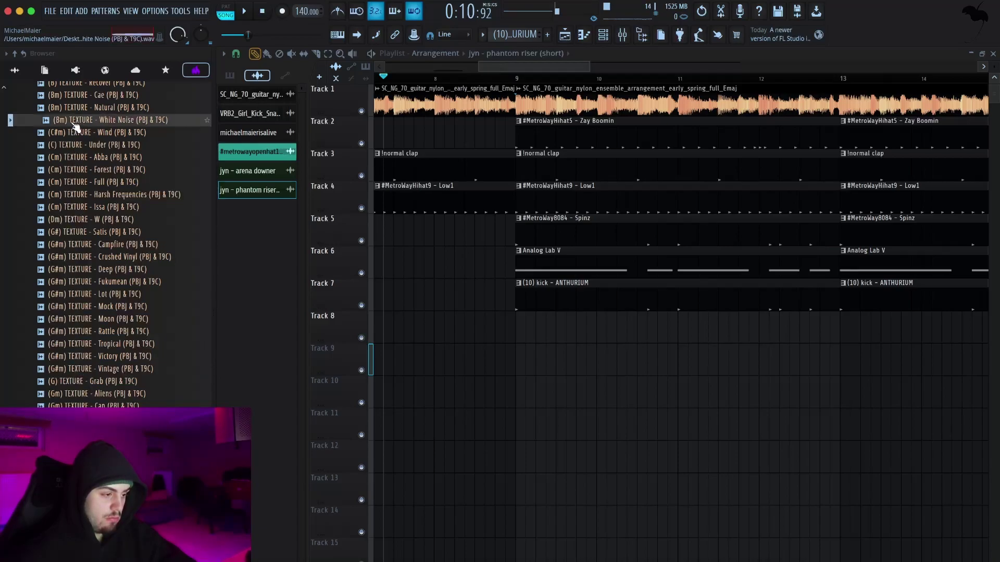
click(87, 220)
click(100, 319)
click(105, 369)
click(110, 431)
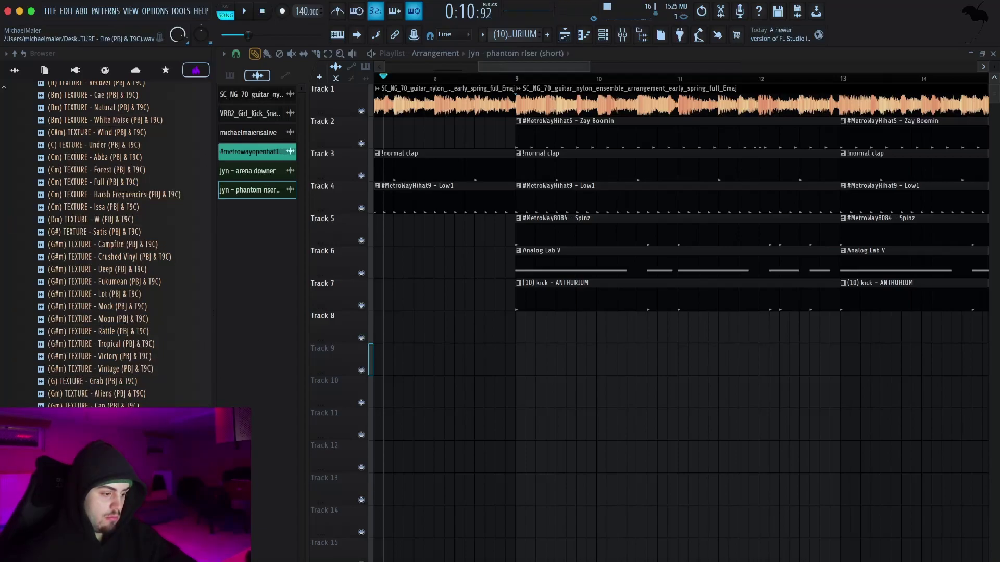
- Audition the Yokai textures upward from Grab through Rattle, Moon, Mock, Lot, Fukumean and Deep to Satis and Campfire
click(113, 386)
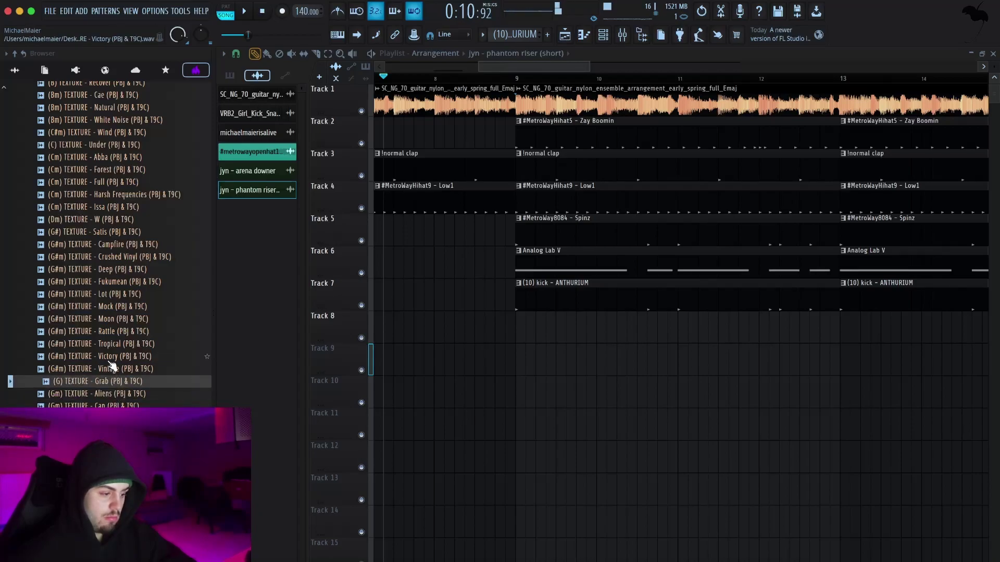
click(111, 349)
click(109, 333)
click(115, 320)
click(116, 307)
click(115, 296)
click(123, 282)
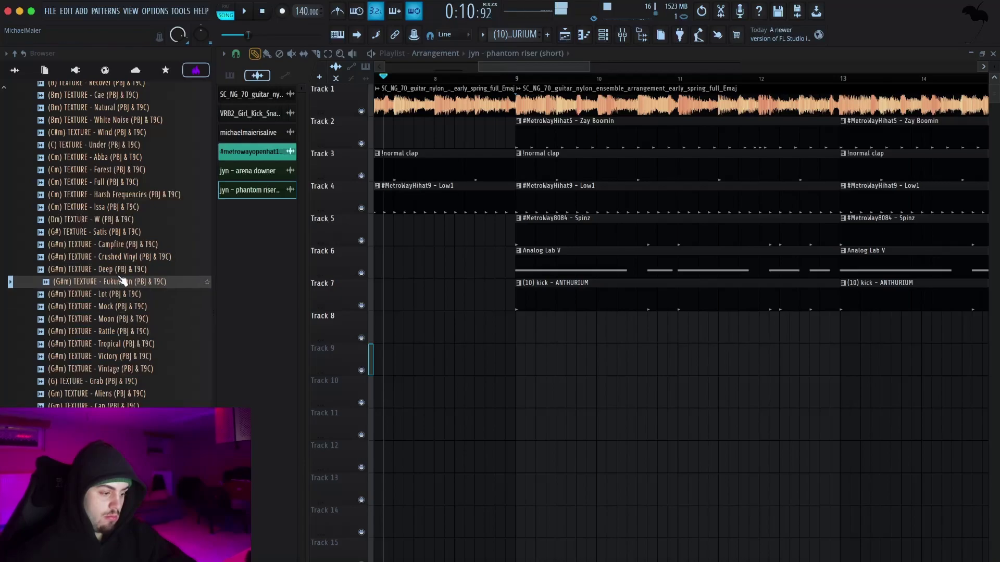
click(133, 258)
click(129, 270)
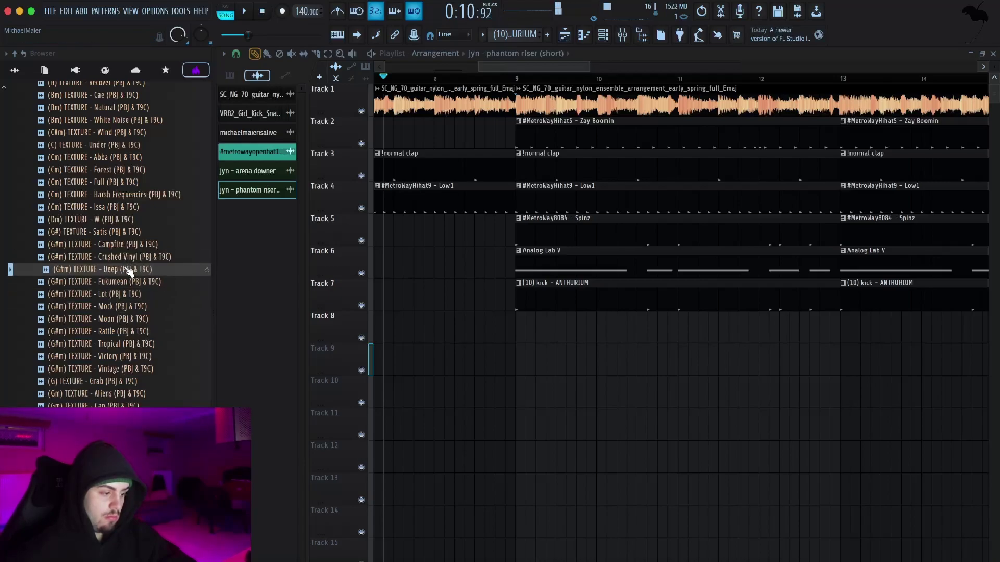
click(128, 244)
click(124, 233)
click(118, 244)
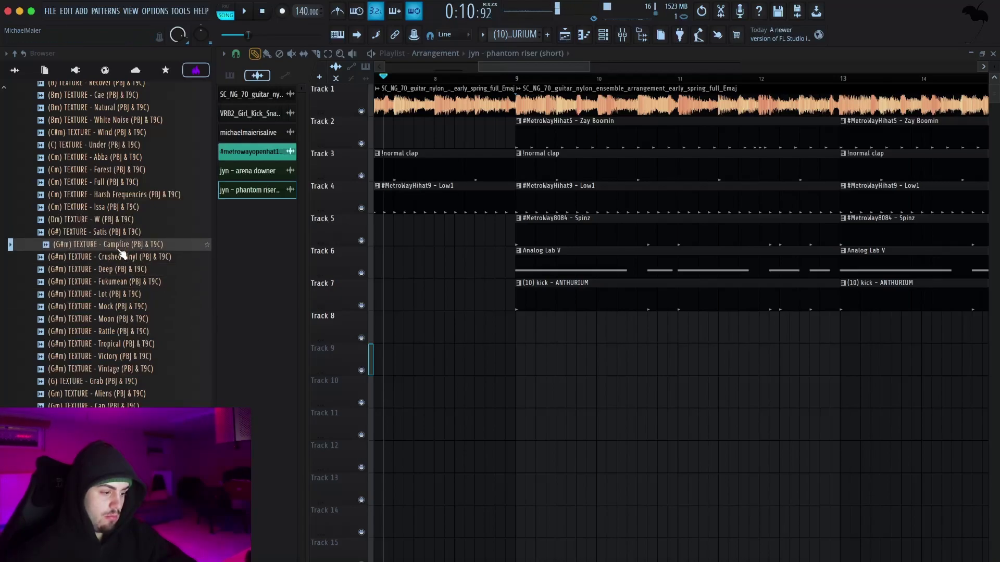
- Audition the Yokai textures upward from W and Issa through Full, Forest, Abba, Under and Wind to White Noise and Natural
click(124, 221)
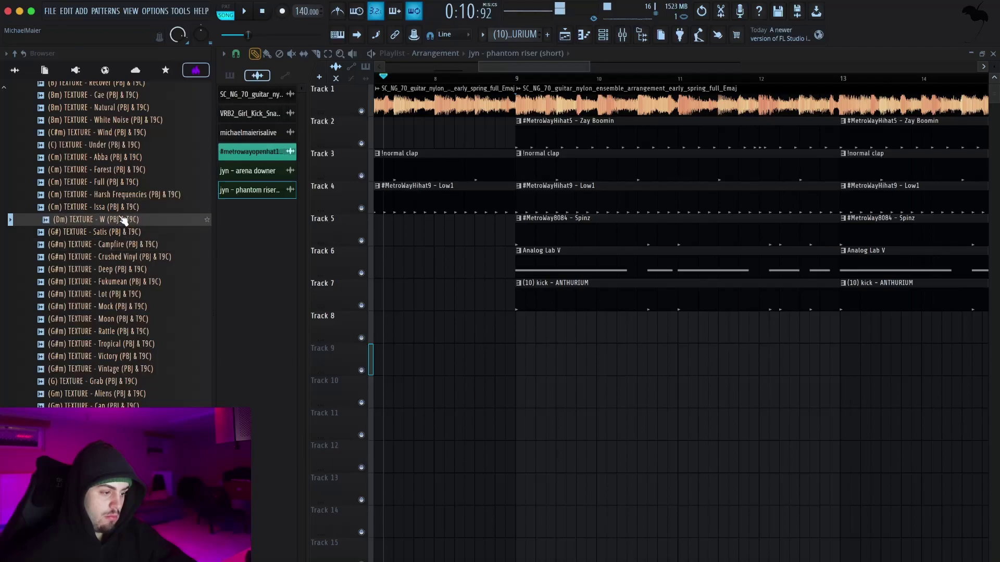
click(121, 211)
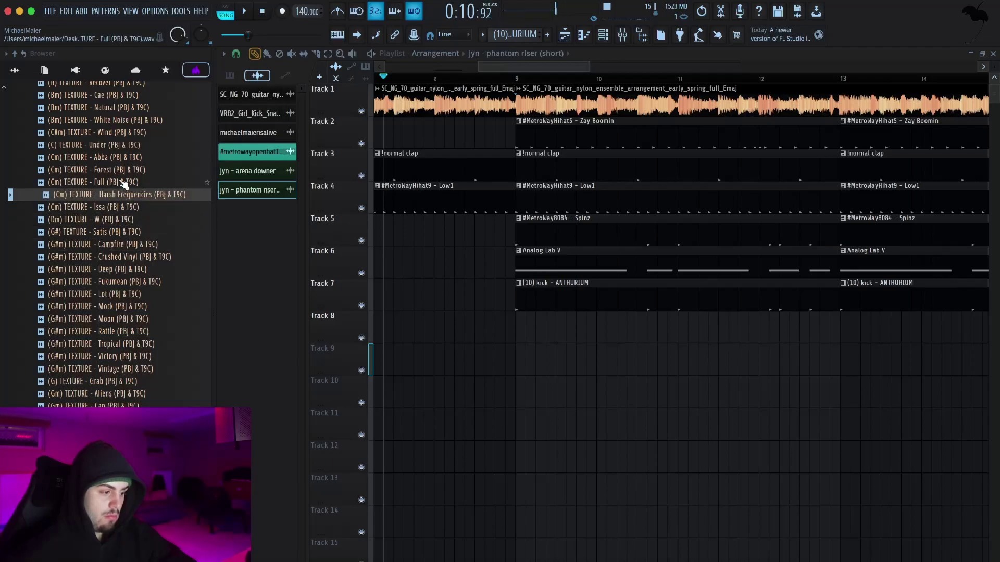
click(124, 184)
click(123, 172)
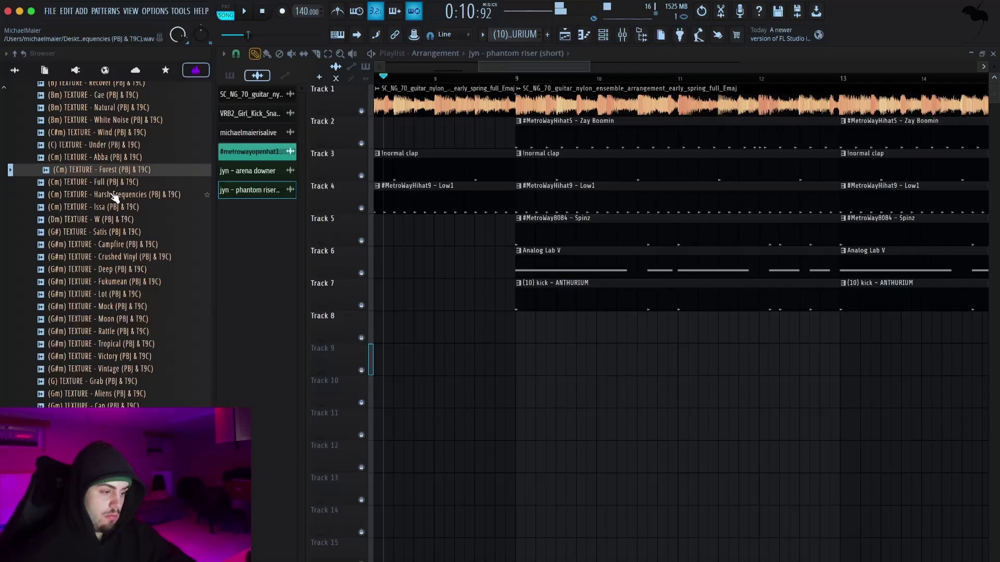
click(115, 158)
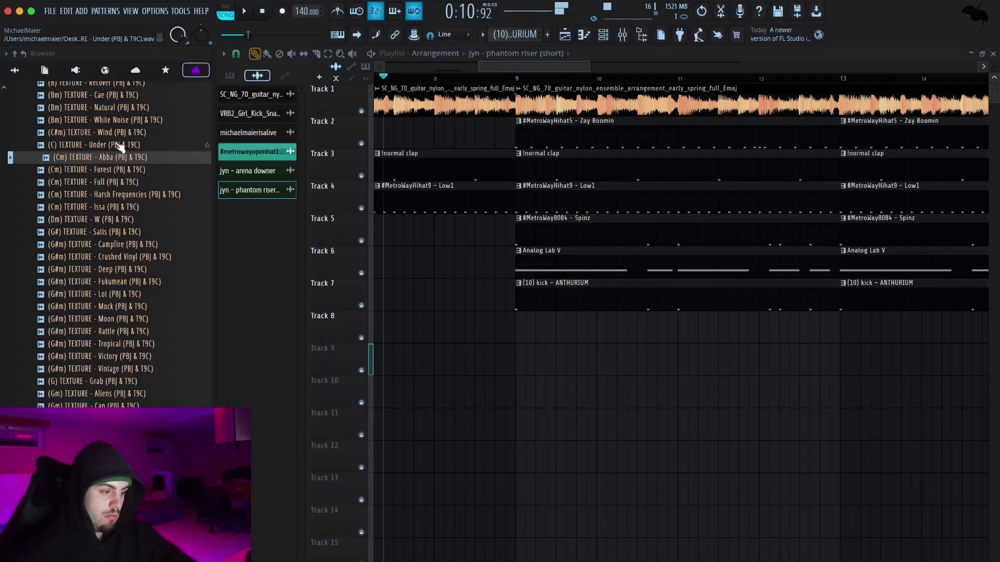
click(120, 146)
click(120, 130)
click(122, 119)
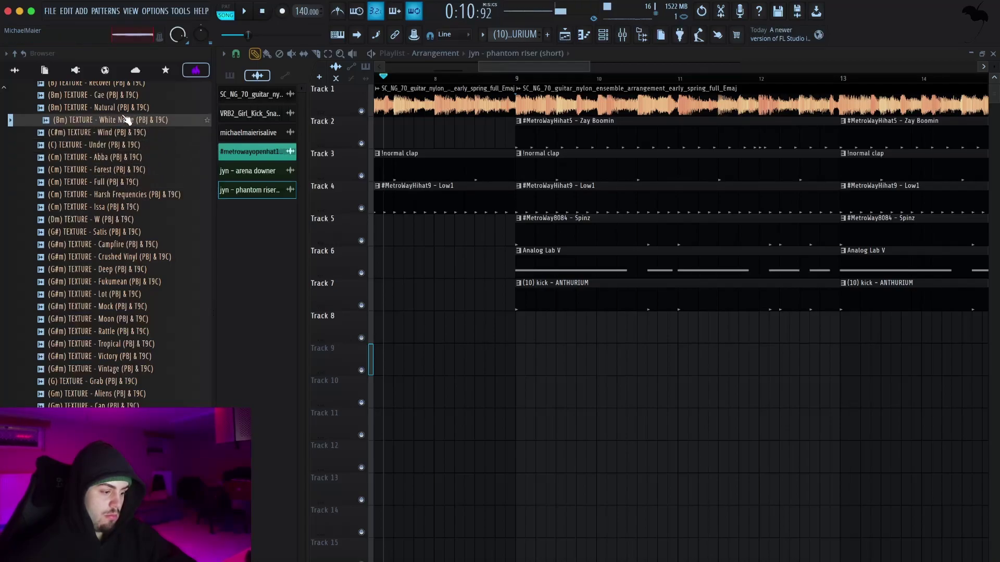
click(124, 109)
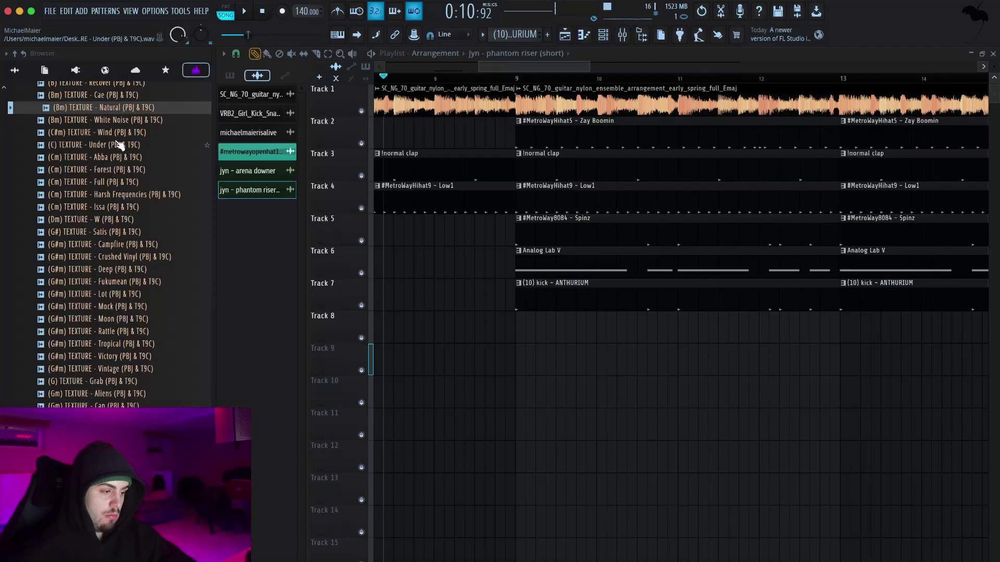
- Audition the textures down from the start of the folder, including Sit, Flocky, Recover, Cae, Natural and White Noise
scroll(136, 367, up, 3)
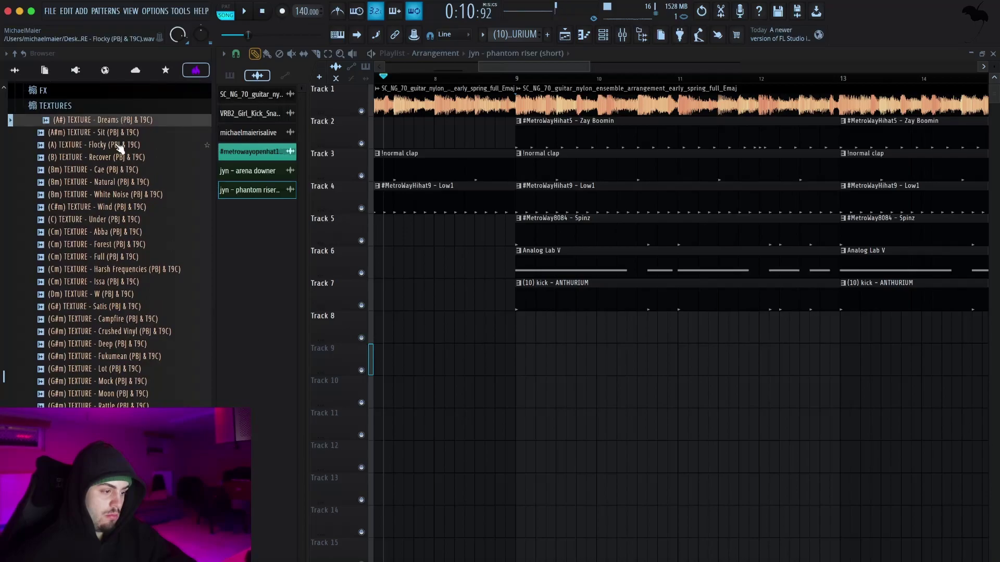
click(120, 134)
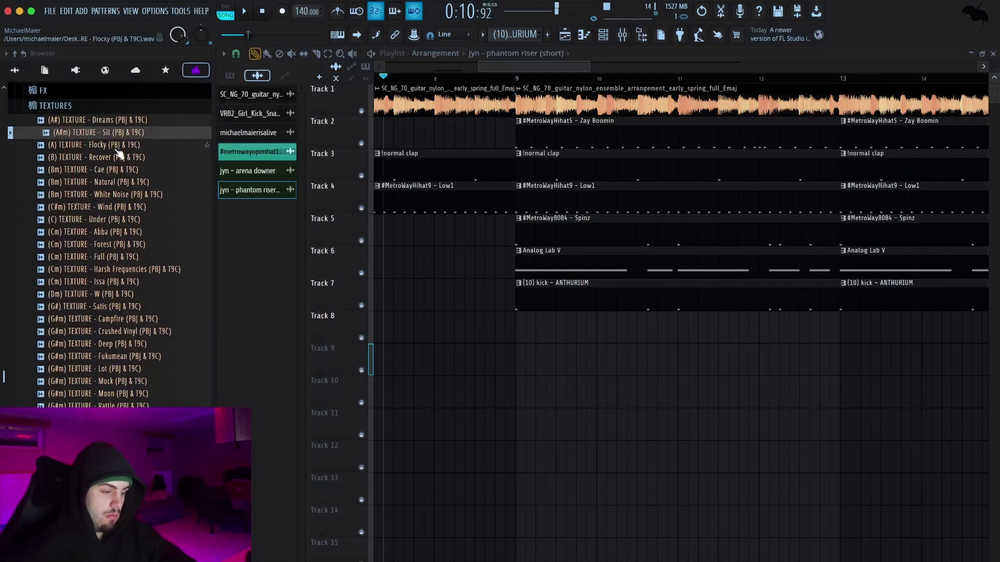
click(120, 148)
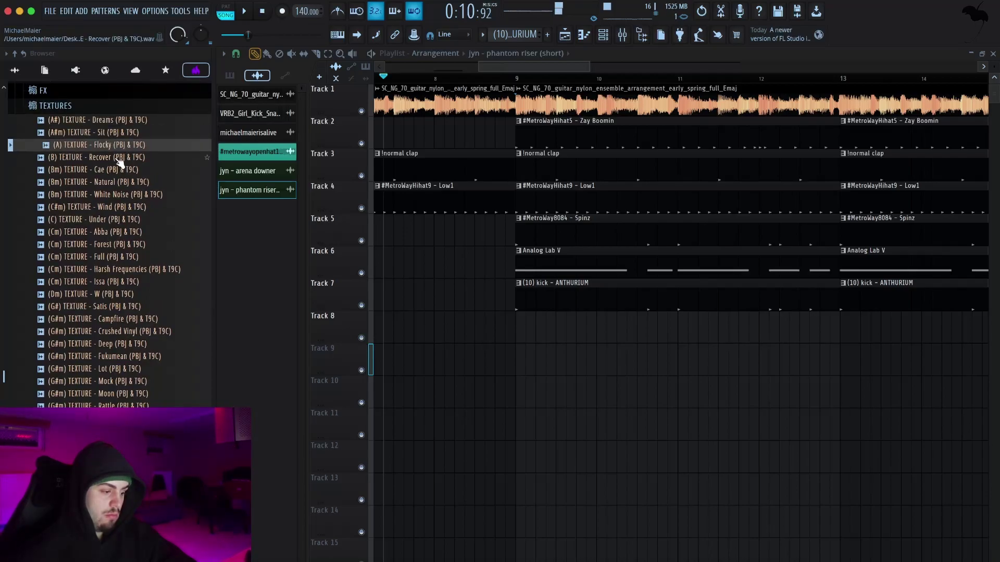
click(119, 159)
click(120, 173)
click(118, 184)
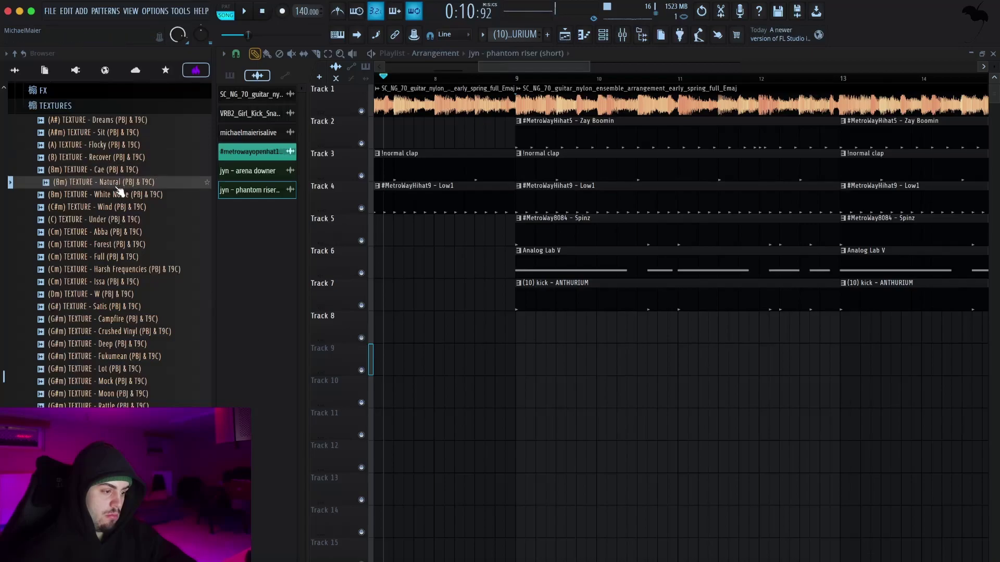
click(117, 198)
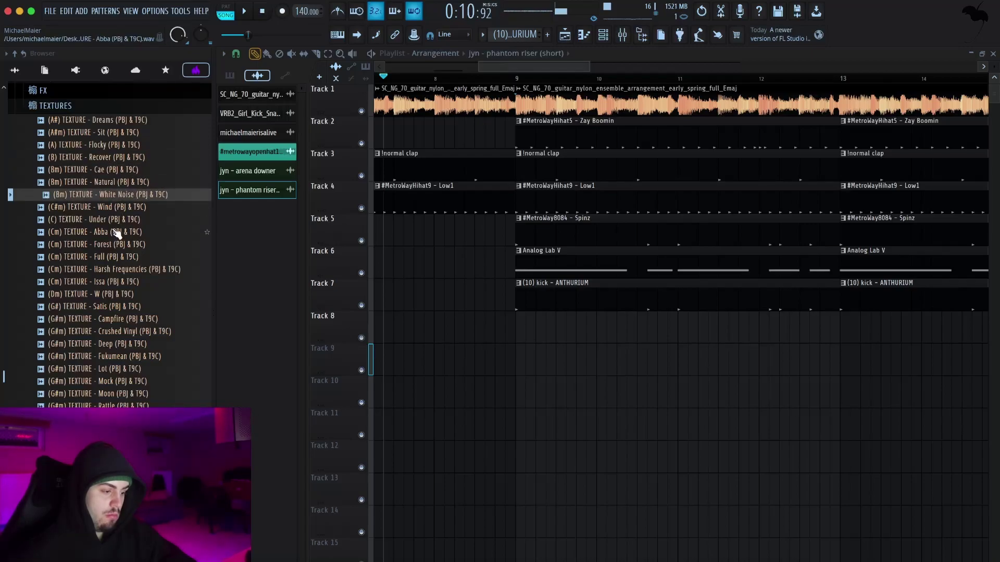
- Audition the textures from Under and Abba down through Forest, Harsh Frequencies, Issa, W and Satis to Crushed Vinyl and Campfire
click(119, 221)
click(119, 233)
click(117, 245)
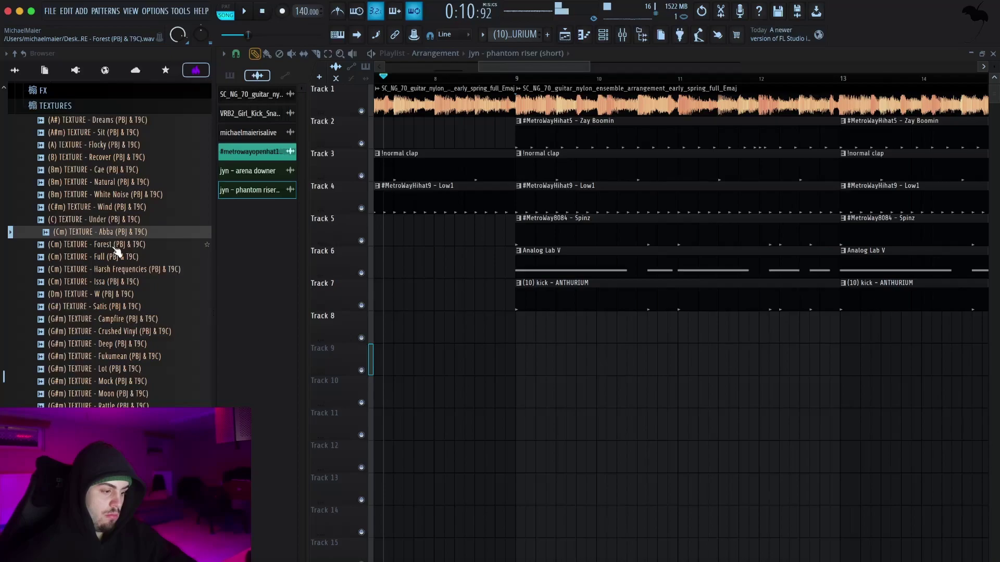
click(116, 248)
click(122, 270)
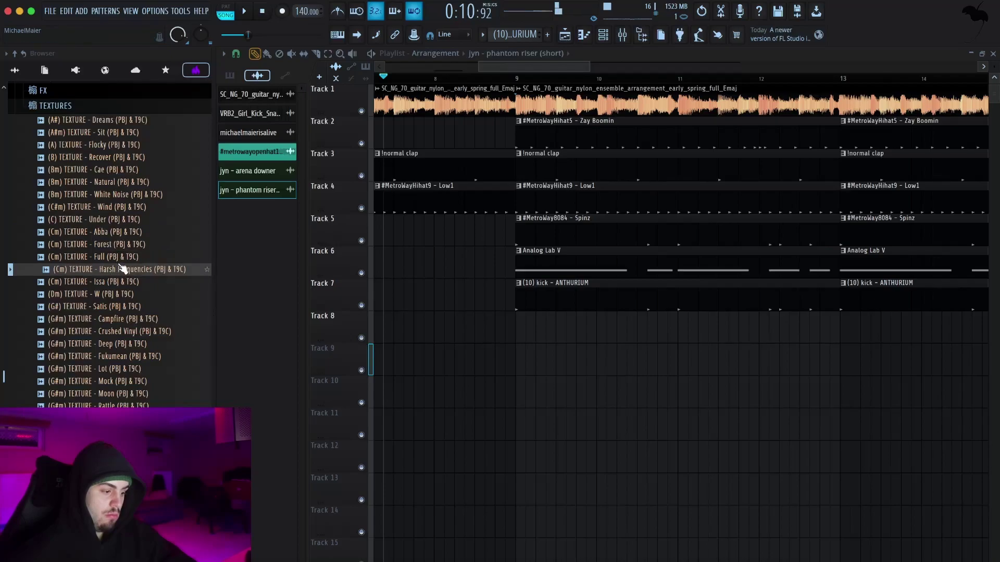
click(127, 284)
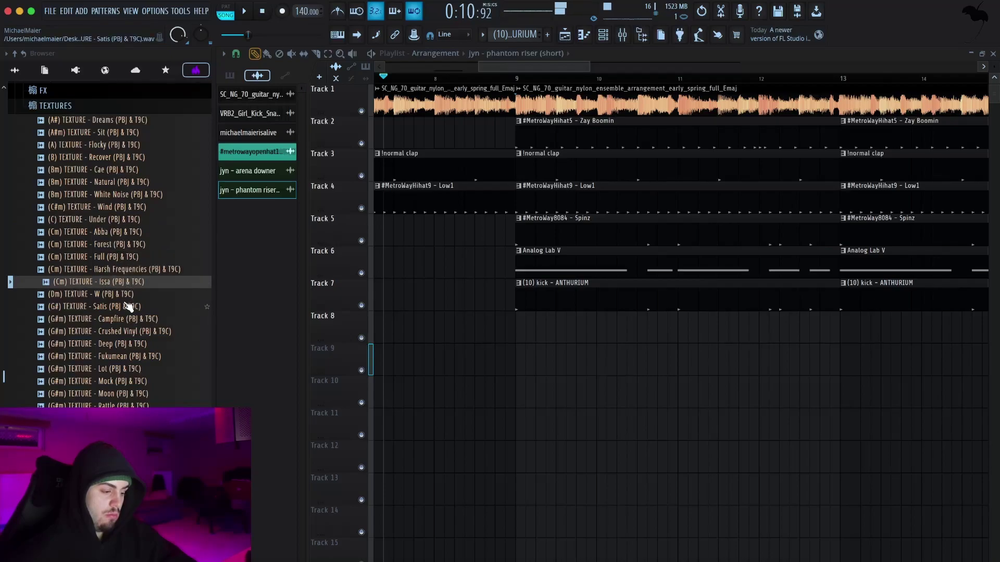
click(127, 296)
click(127, 309)
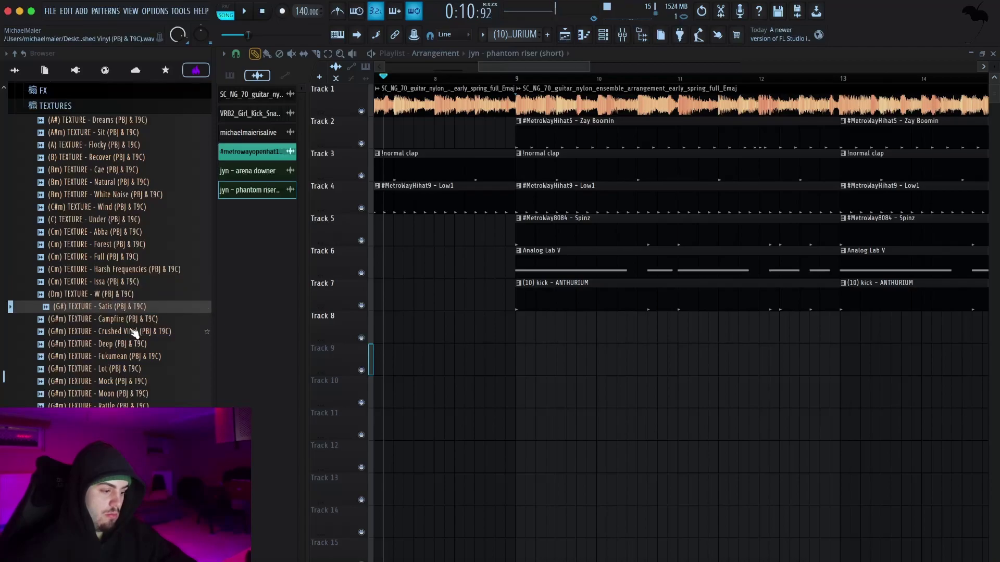
click(135, 331)
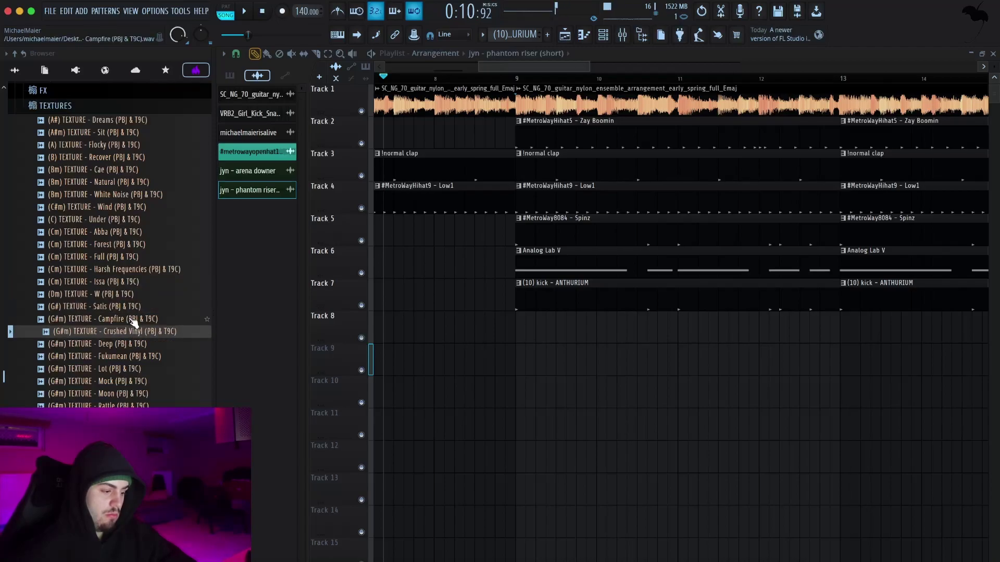
click(133, 321)
- Place the Crushed Vinyl texture at the start of Track 9, duplicate it directly after itself and play the result
drag(130, 333, 381, 359)
drag(96, 332, 25, 345)
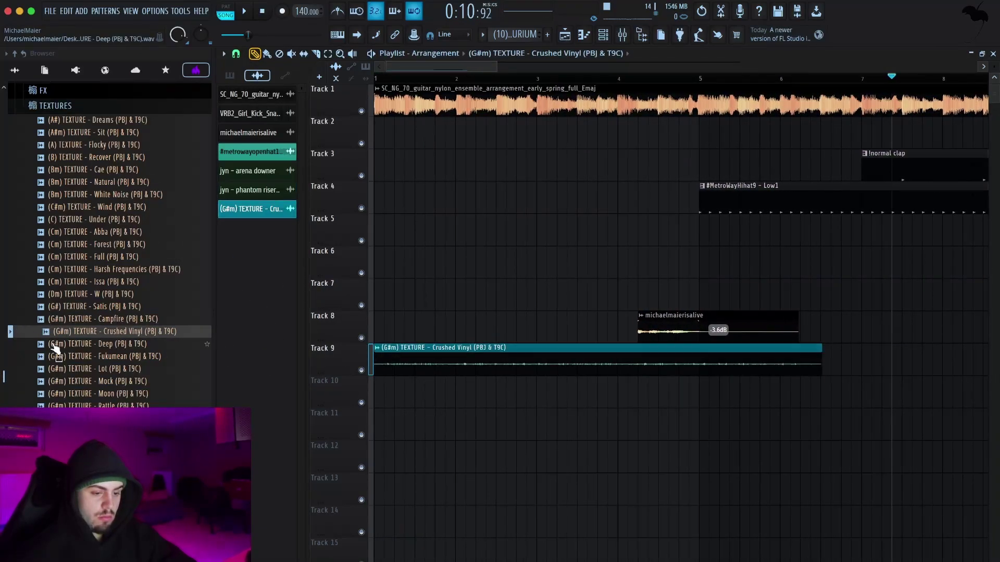
scroll(462, 389, down, 2)
click(472, 358)
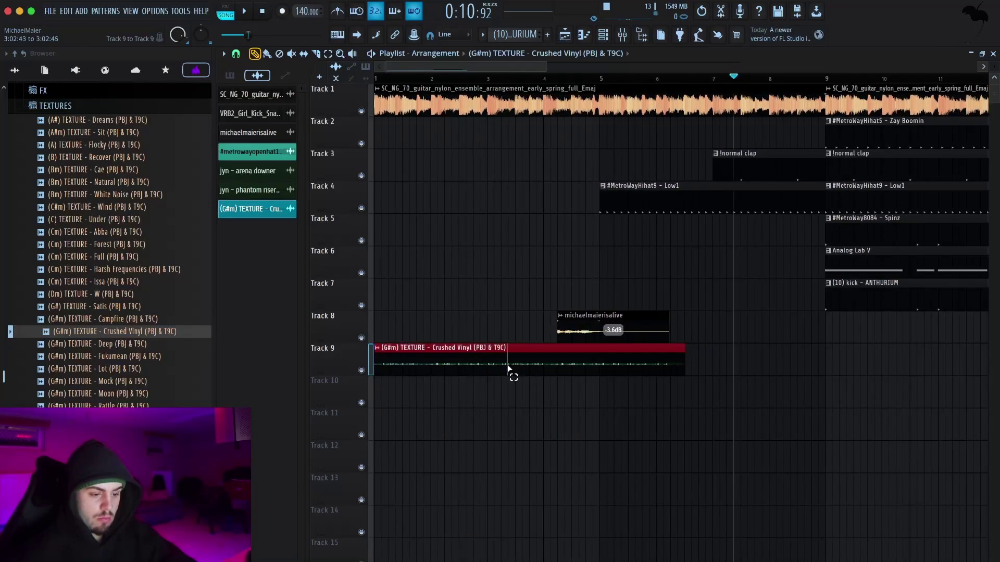
key(ctrl+b)
scroll(448, 172, right, 2)
key(space)
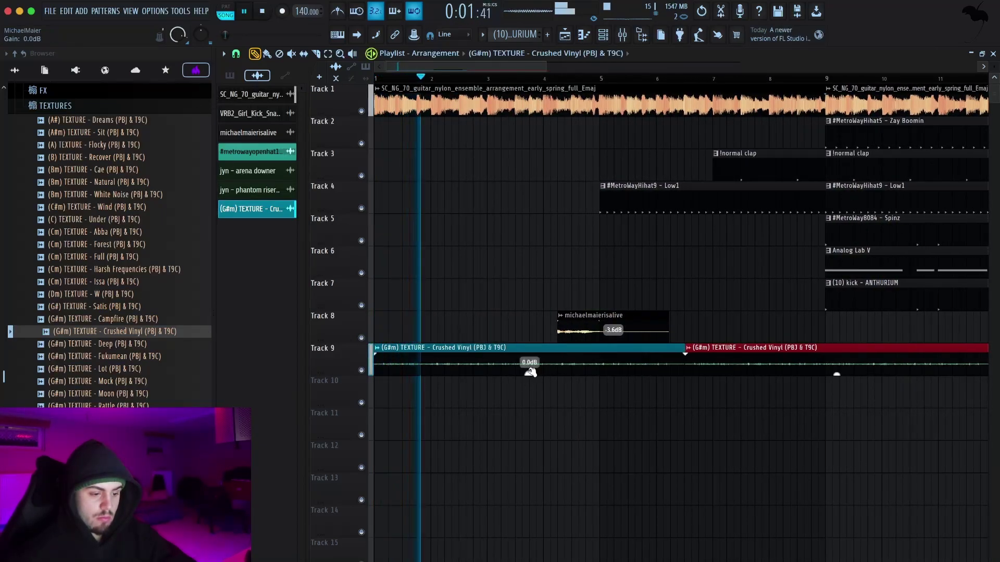
key(space)
- Lower the Crushed Vinyl channel's volume to about 25% while listening to the intro
double_click(602, 352)
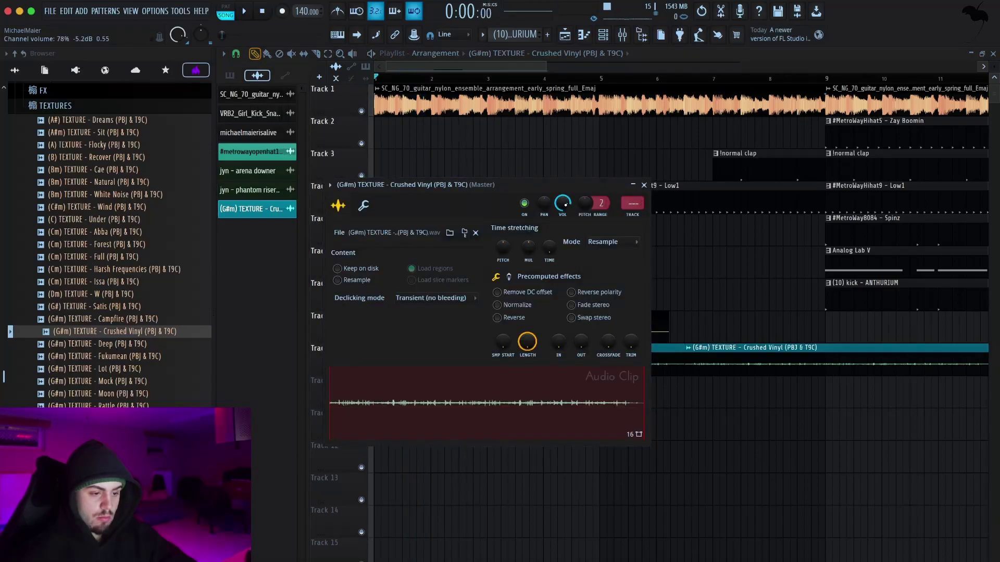
click(644, 185)
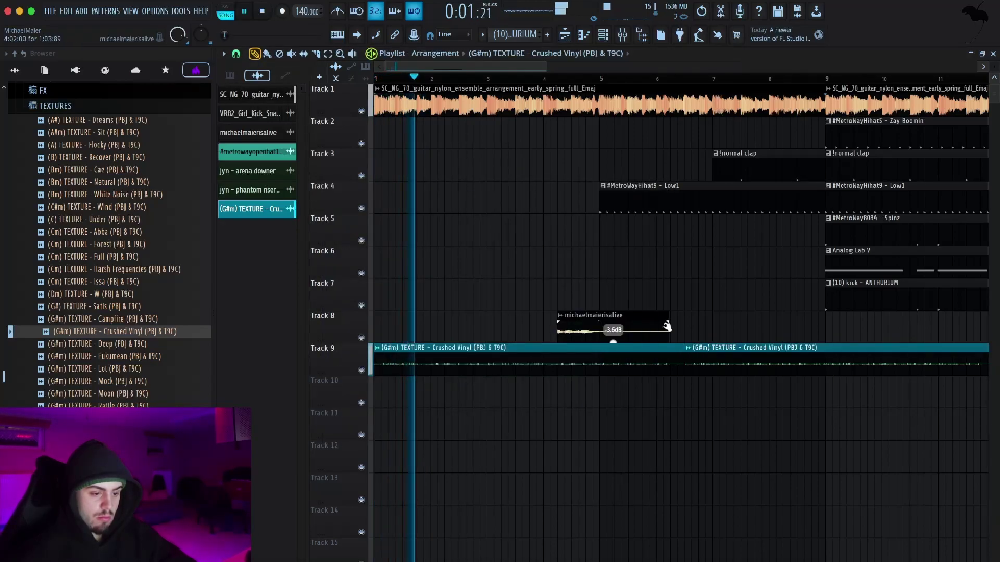
scroll(655, 363, down, 1)
double_click(655, 363)
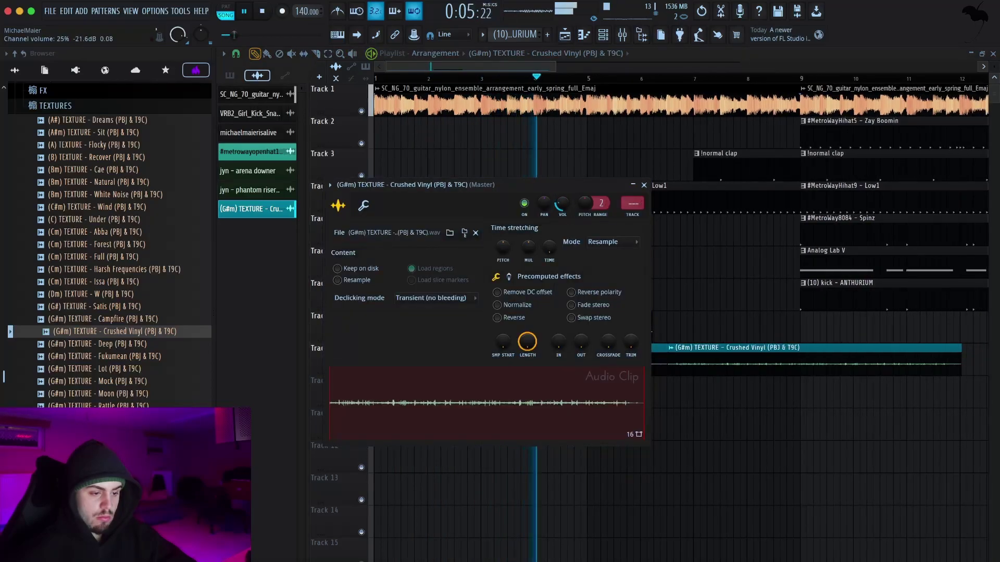
click(644, 186)
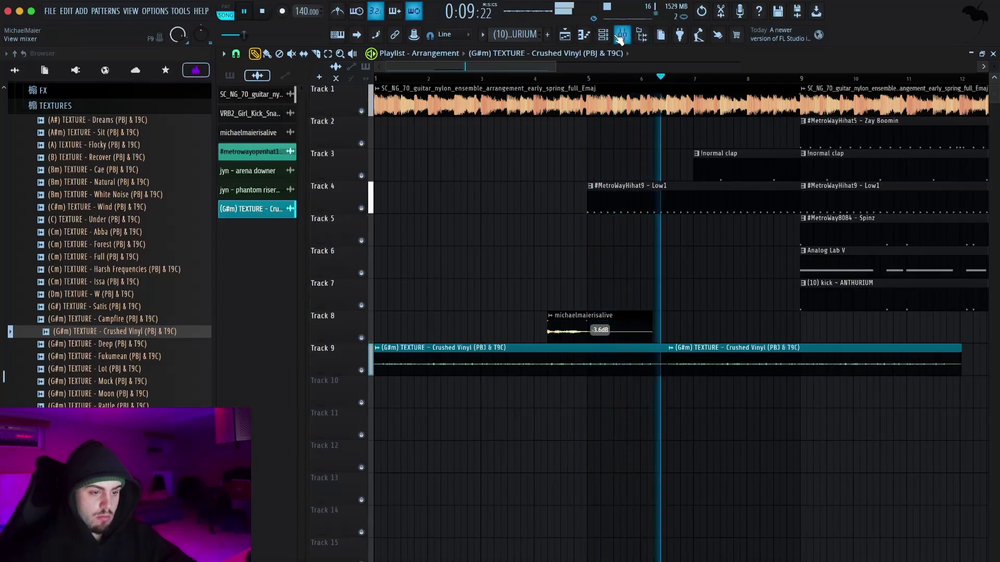
- Load RC-20 Retro Color after ShaperBox 3 on the nylon guitar's mixer insert 10
click(620, 36)
key(space)
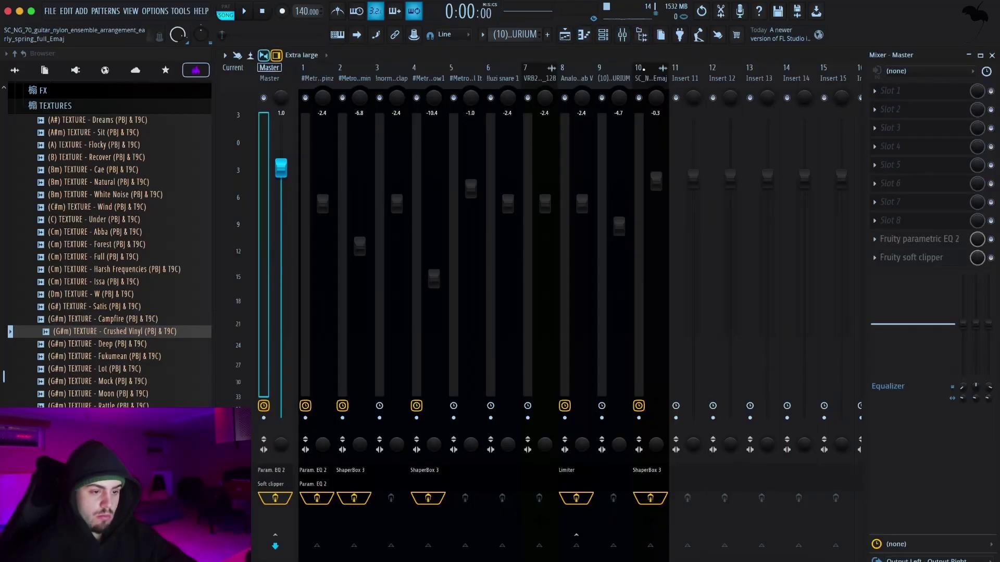
click(645, 88)
key(F8)
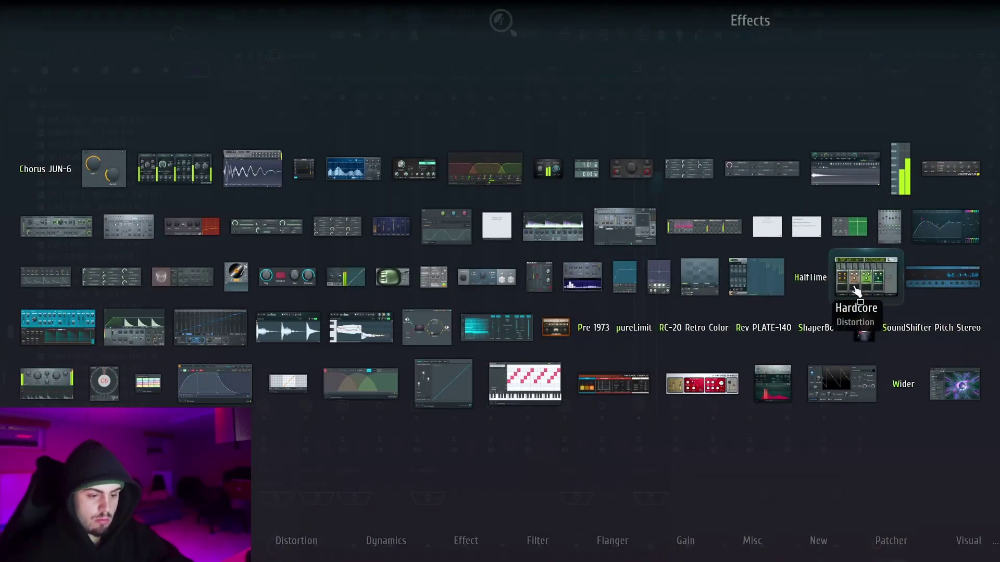
click(687, 328)
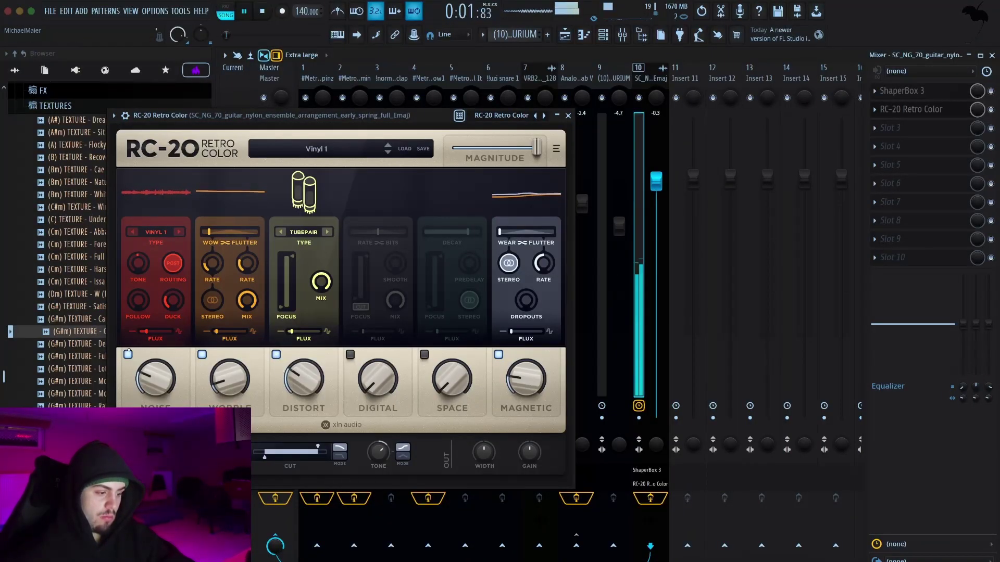
- In RC-20, turn off Noise and Distort, enable Digital at 5% and enable Space, then close the plugin
click(127, 355)
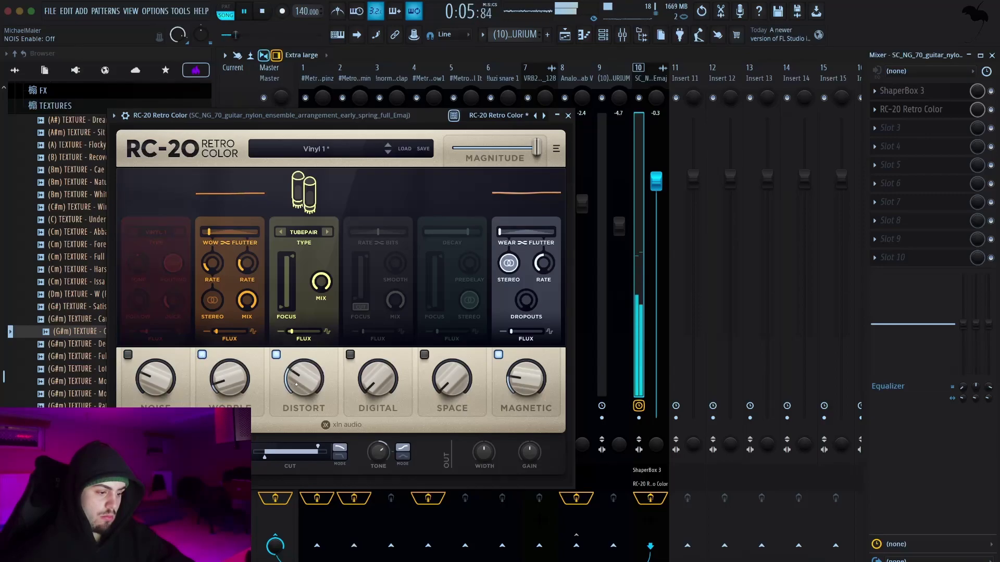
click(276, 354)
click(350, 355)
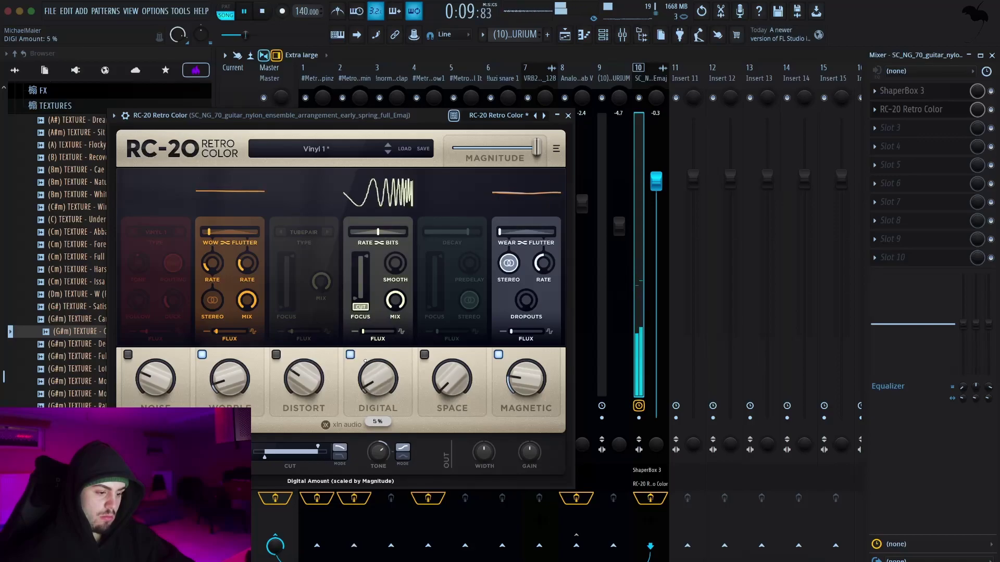
click(424, 354)
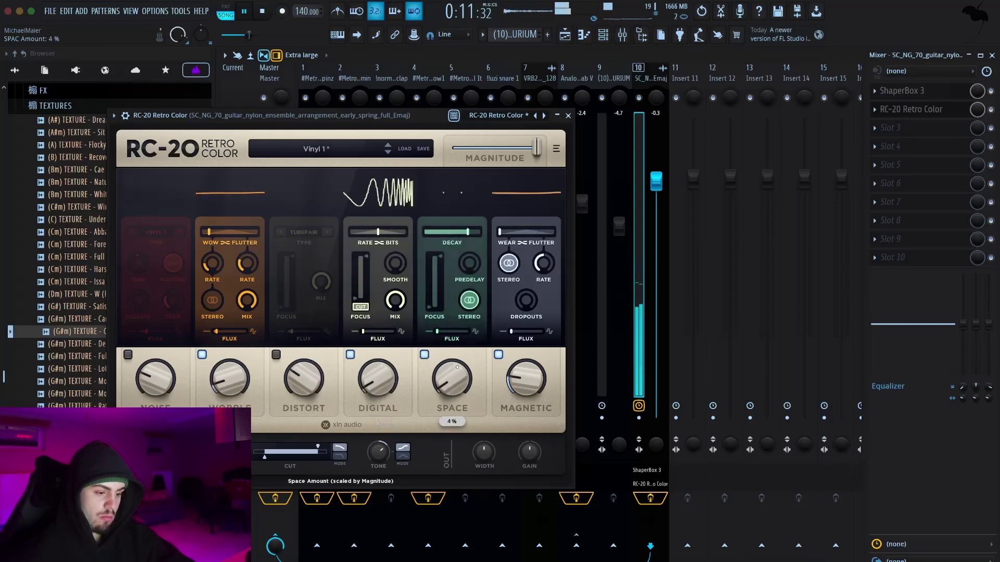
click(566, 117)
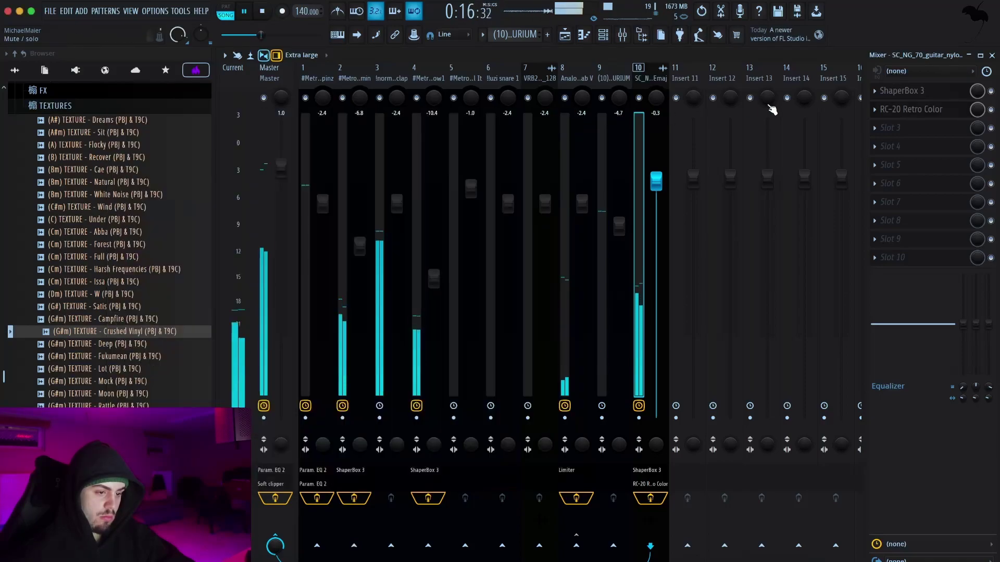
- Stop playback and delete both Crushed Vinyl clips from Track 9
click(992, 56)
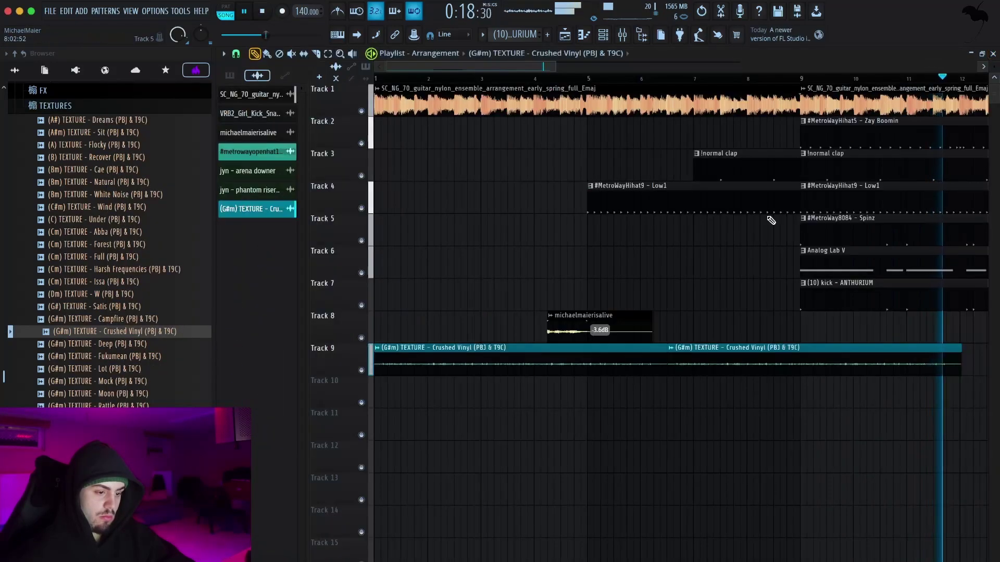
super+click(724, 370)
key(space)
right_click(713, 370)
right_click(571, 373)
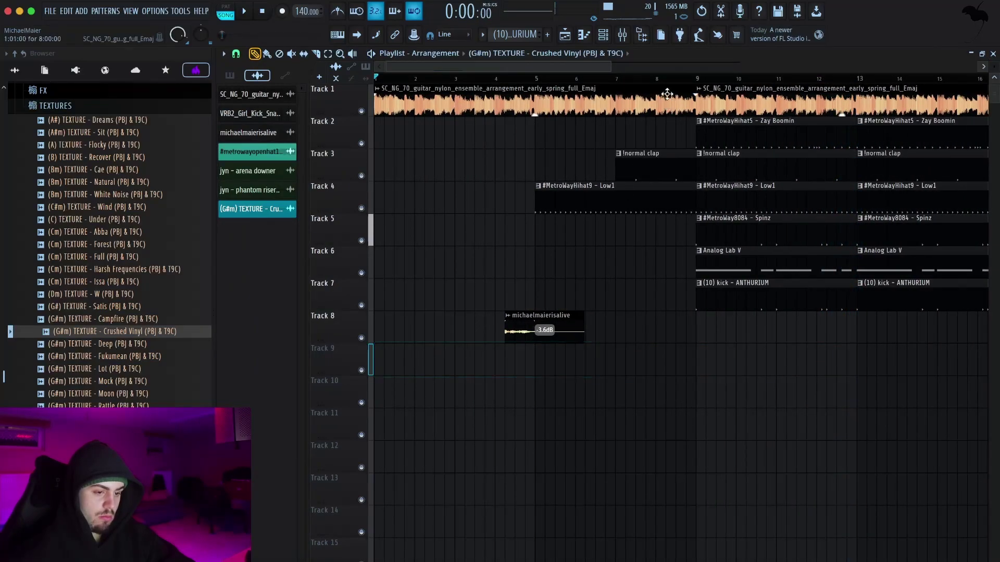
- Reopen RC-20 on the guitar insert, turn Noise back on and set its type to Static Radio
click(622, 37)
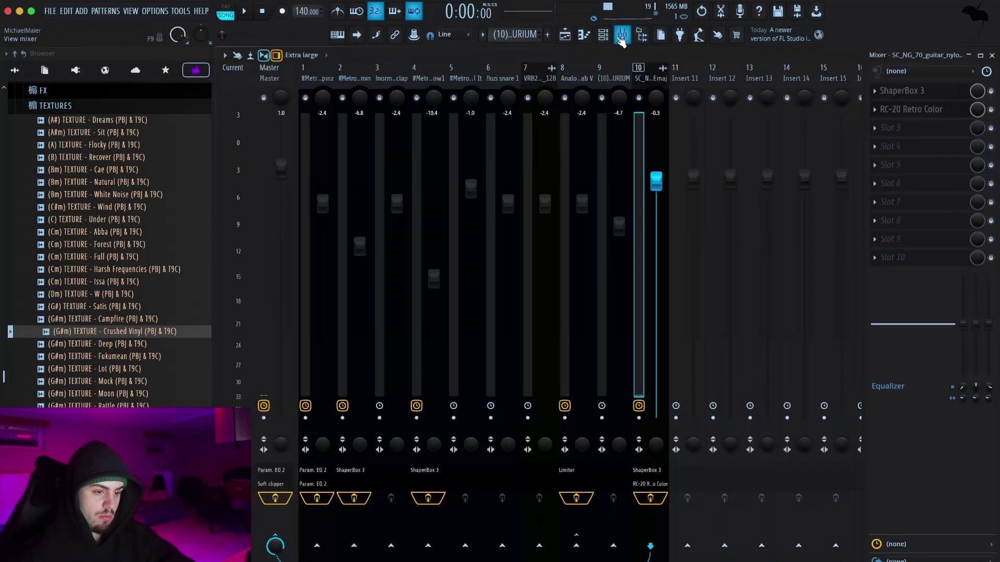
click(911, 108)
click(163, 232)
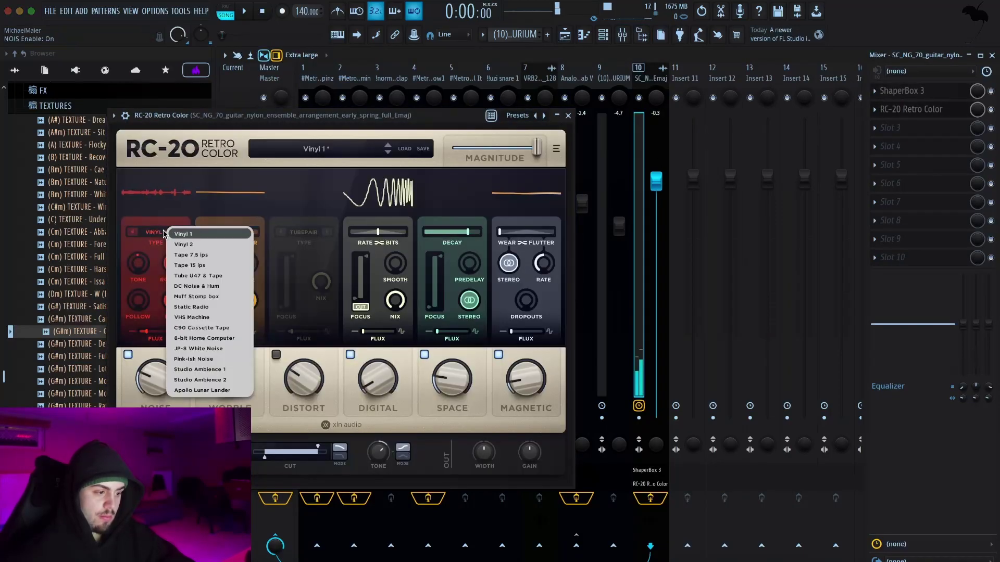
click(187, 254)
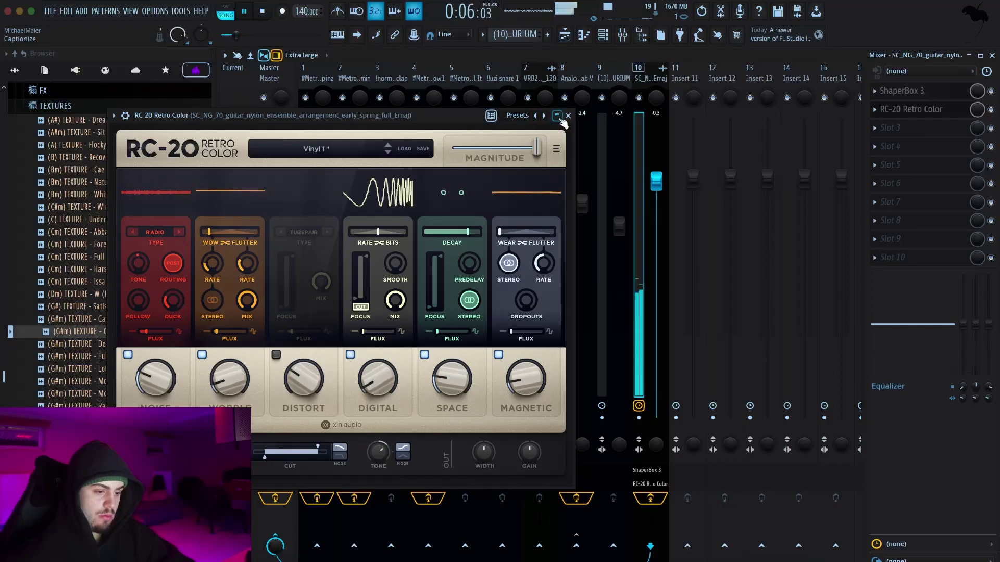
- Close RC-20 and the mixer, and extend the first !normal clap clip on Track 3 back to bar 6, beat 3
click(568, 115)
click(865, 109)
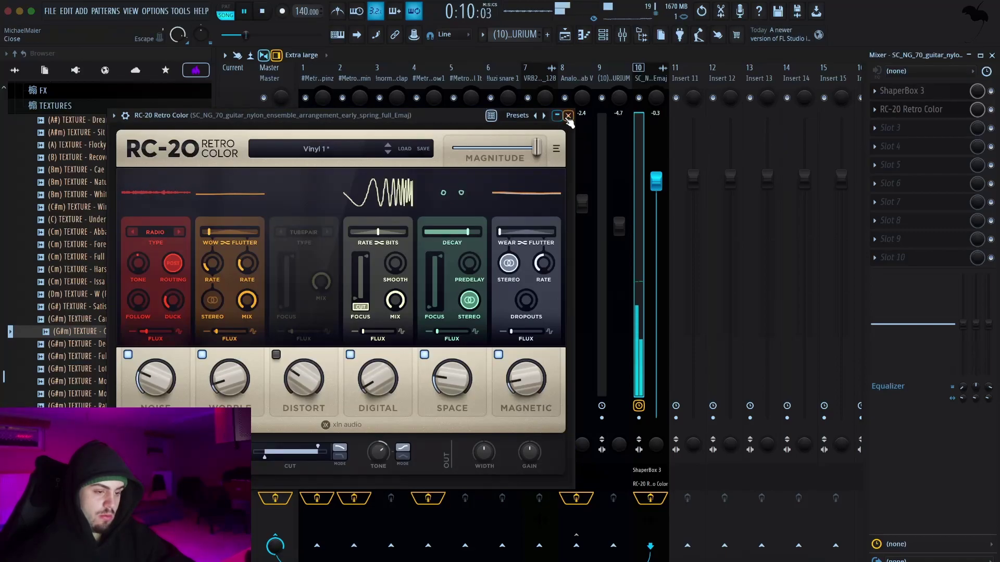
click(568, 116)
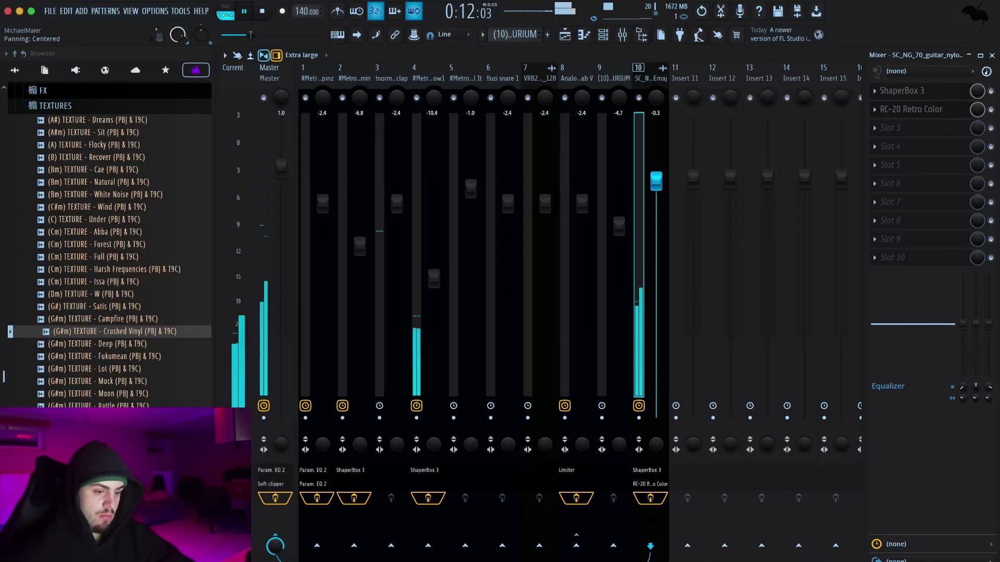
click(992, 56)
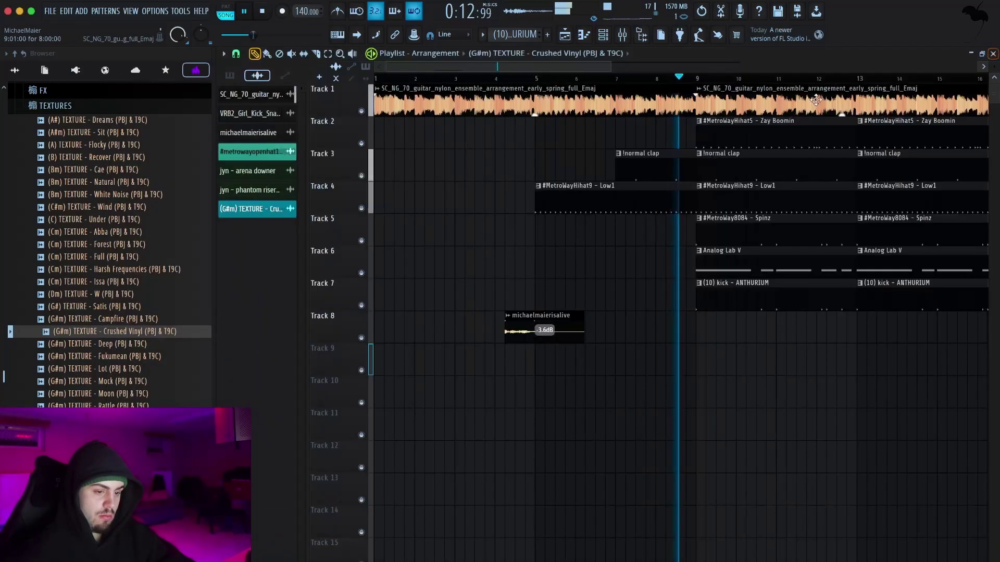
click(616, 158)
mouse_move(614, 156)
mouse_down()
mouse_move(578, 154)
mouse_move(595, 154)
mouse_up()
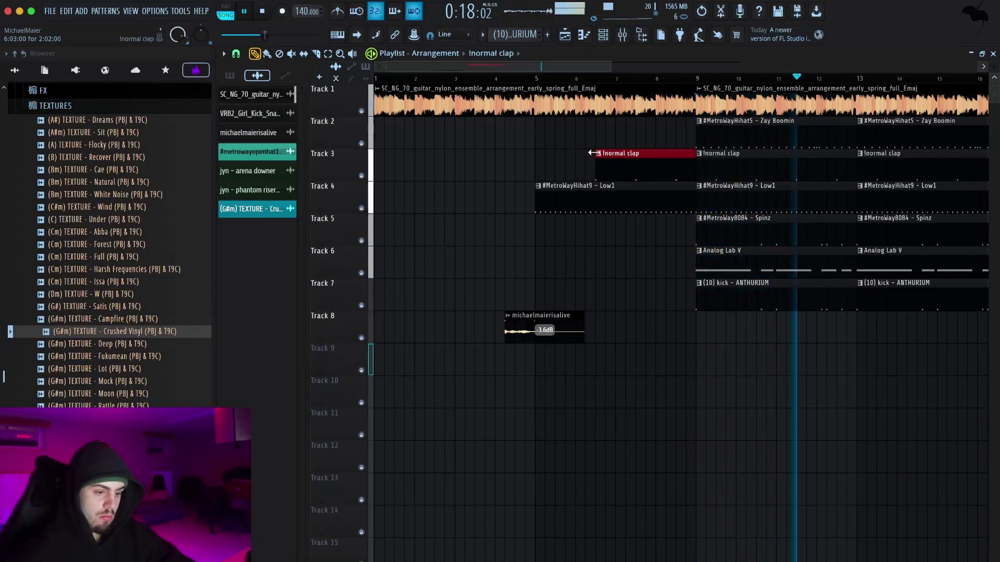
- Move the producer-tag clip on Track 8 to bar 8, beat 2, and save the project
scroll(618, 263, down, 3)
drag(473, 311, 569, 312)
scroll(564, 361, up, 5)
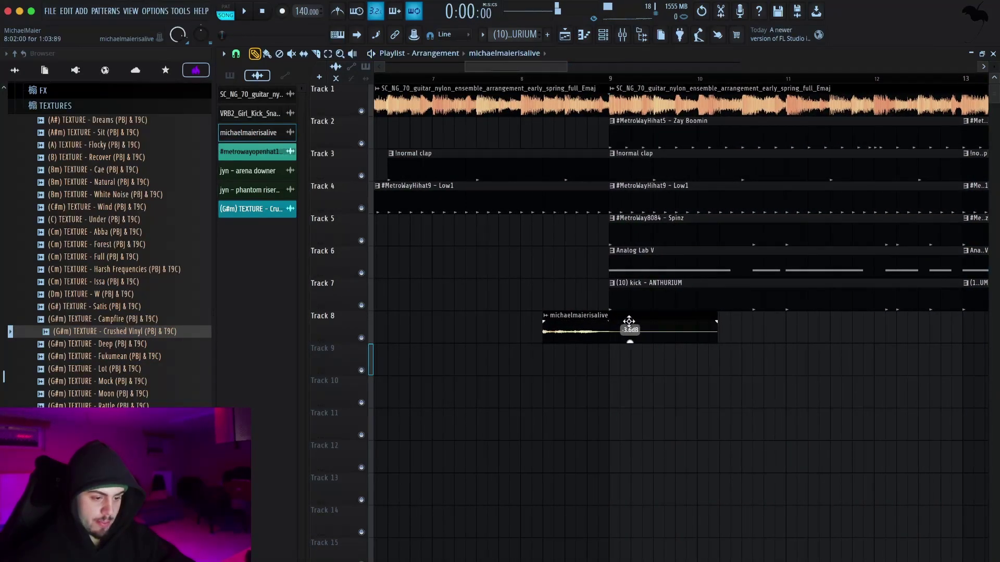
scroll(628, 323, down, 6)
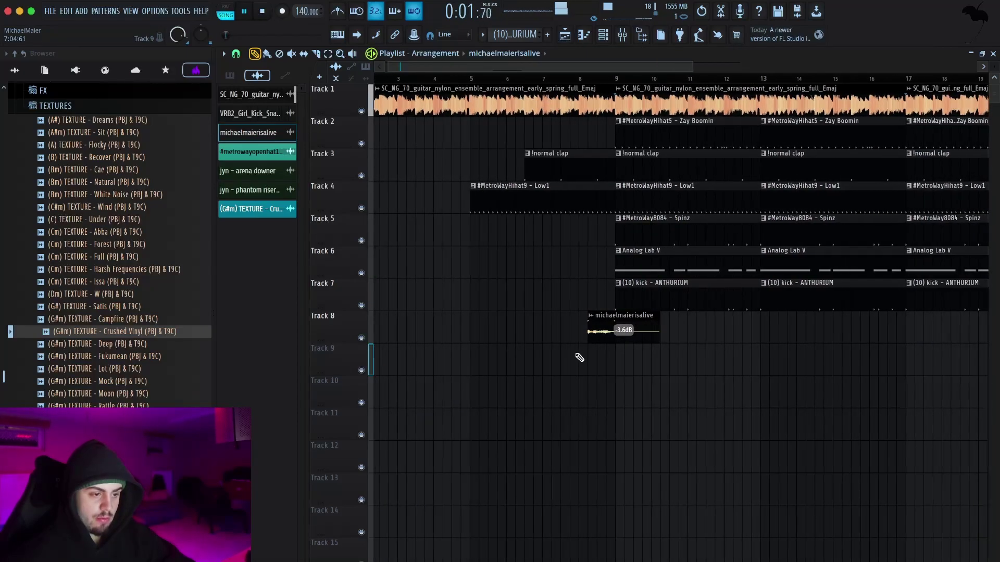
scroll(574, 355, down, 1)
key(super+s)
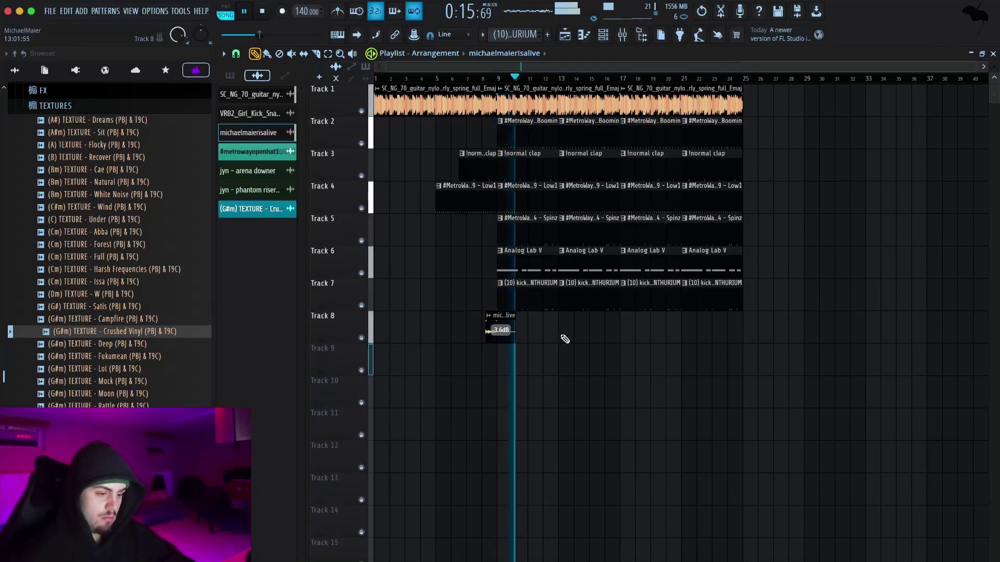
- In the mixer, lower the hi-hat on insert 2 to about -11.2 dB and raise the hi-hat on insert 4 to about -9.2 dB
key(F9)
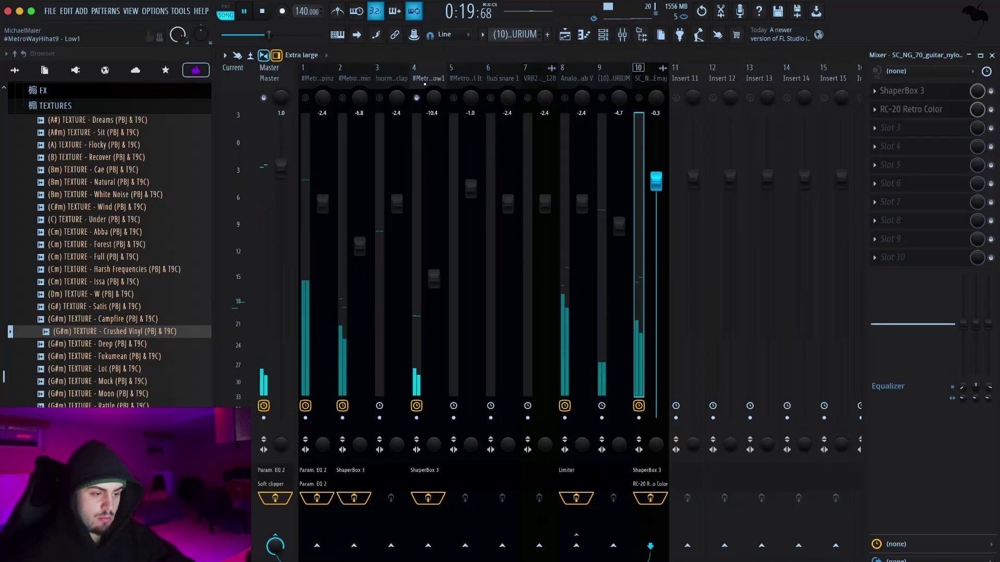
drag(357, 260, 353, 387)
drag(359, 284, 359, 293)
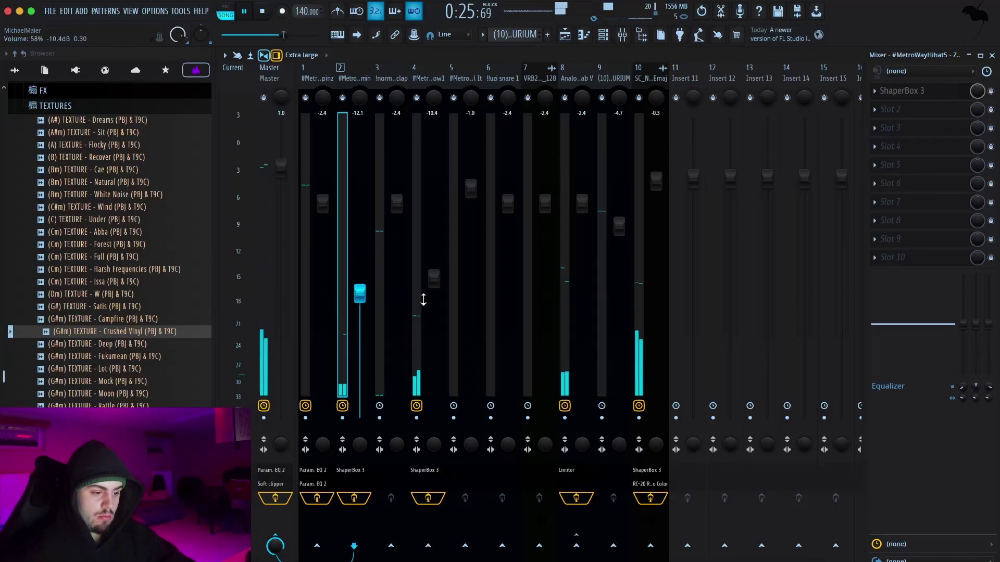
drag(434, 281, 433, 270)
drag(359, 292, 357, 283)
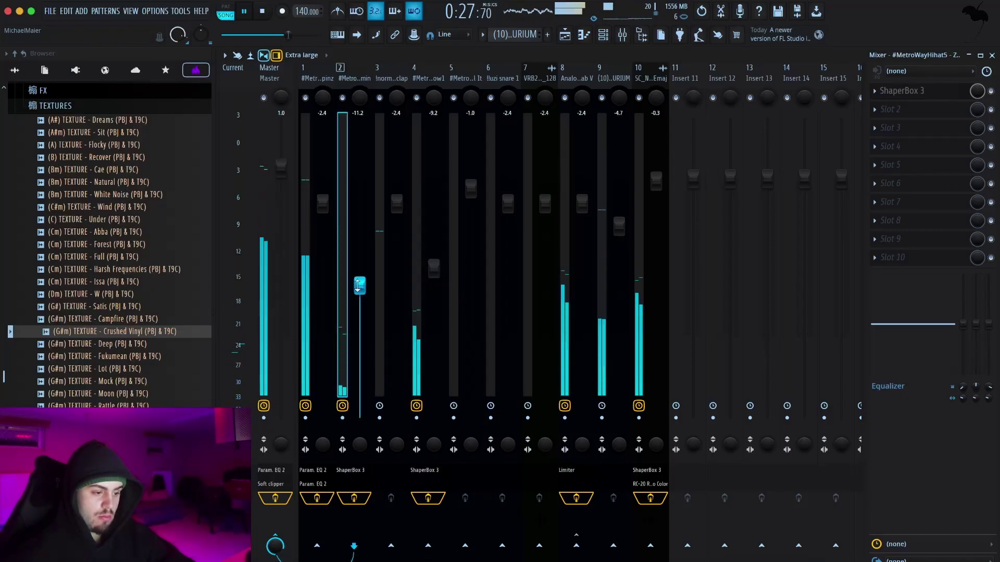
click(992, 55)
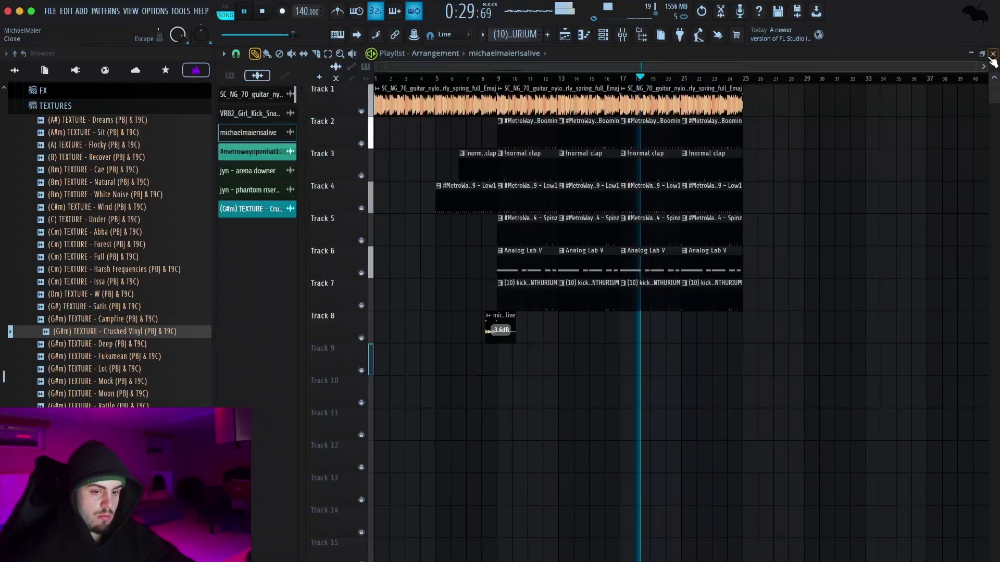
- Set the channel rack filter to All, close the rack and stop playback
click(605, 35)
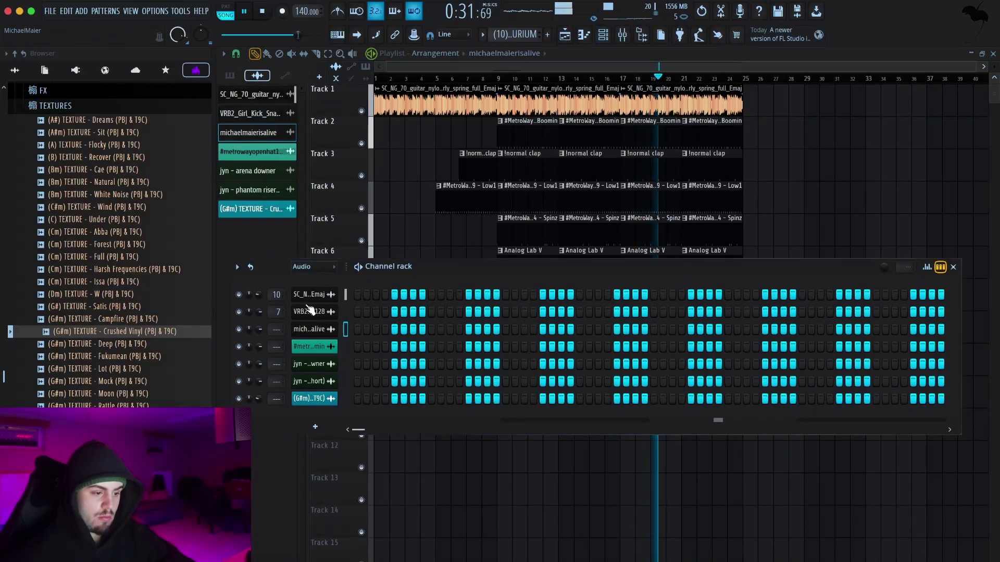
click(311, 268)
click(308, 280)
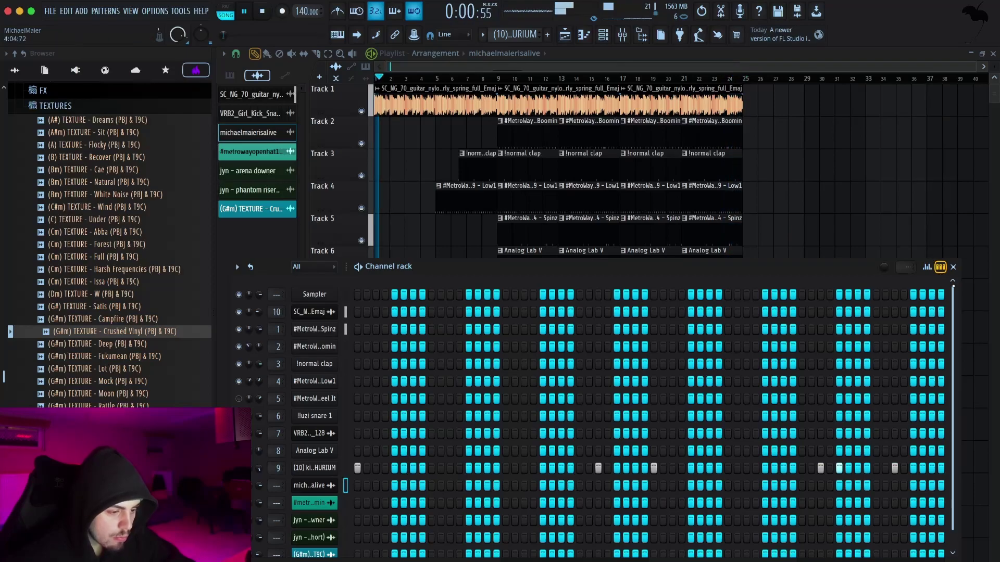
click(953, 267)
key(space)
- Duplicate the last nylon guitar clip on Track 1 into bars 25–33
drag(755, 333, 779, 108)
drag(763, 105, 743, 110)
key(super+b)
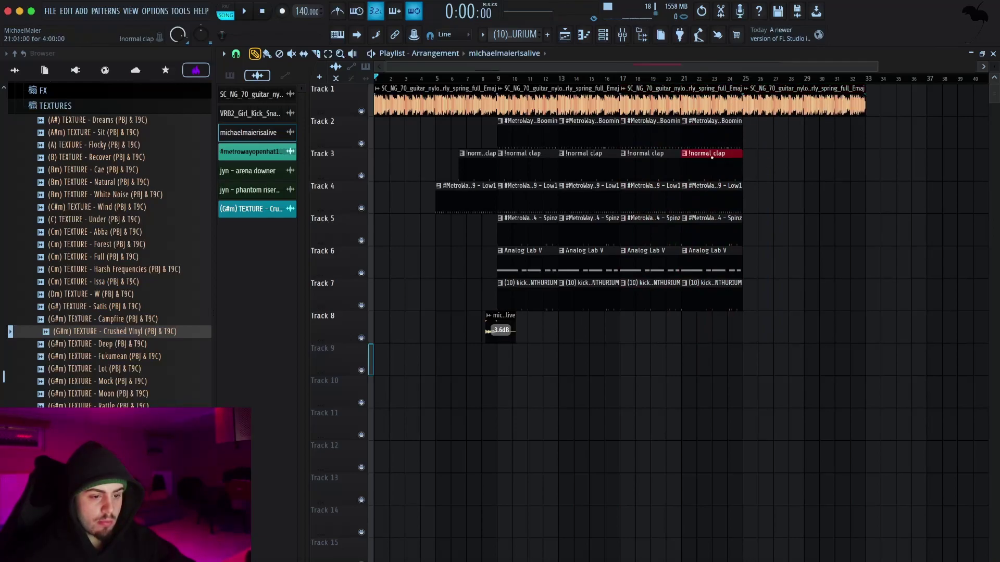
- Duplicate the !normal clap clip into bars 25–29, copy the Tracks 2–7 clips into bars 29–33, and play from bar 23
drag(723, 339, 817, 138)
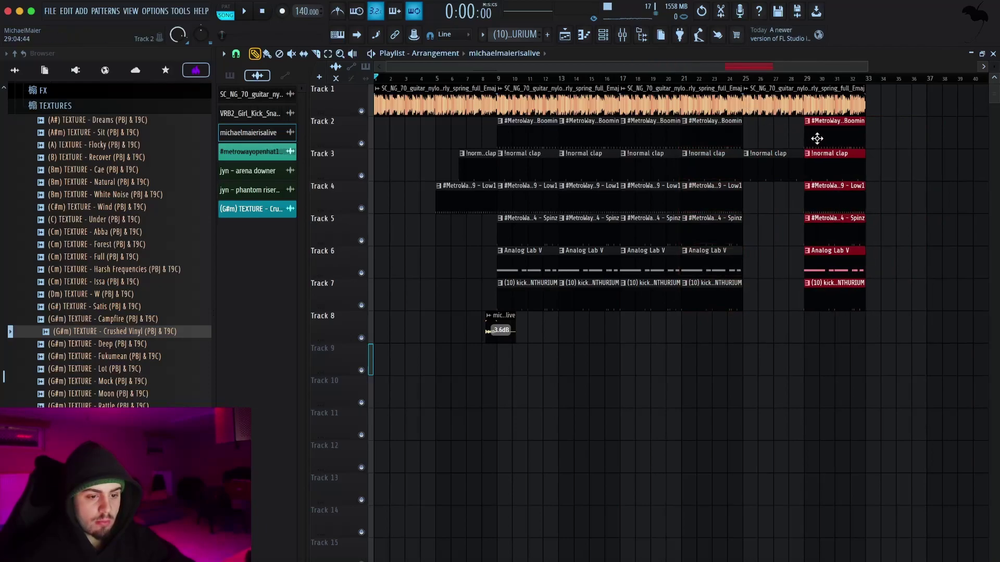
key(space)
click(719, 79)
scroll(820, 239, right, 2)
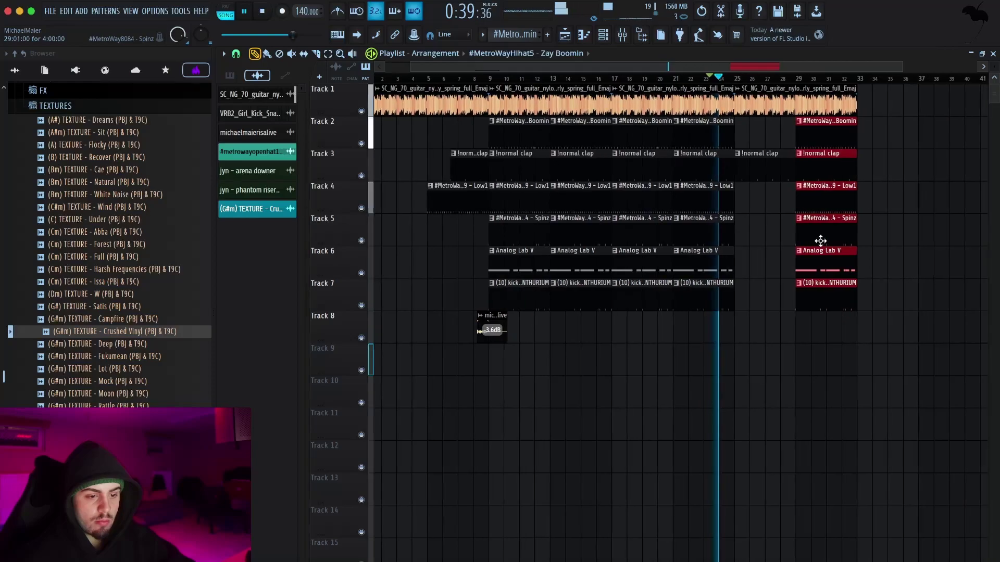
- Duplicate the guitar clip into bars 33–41 and the stacked Tracks 2–7 clips twice to fill the same bars
super+drag(826, 327, 796, 155)
super+click(813, 105)
key(super+b)
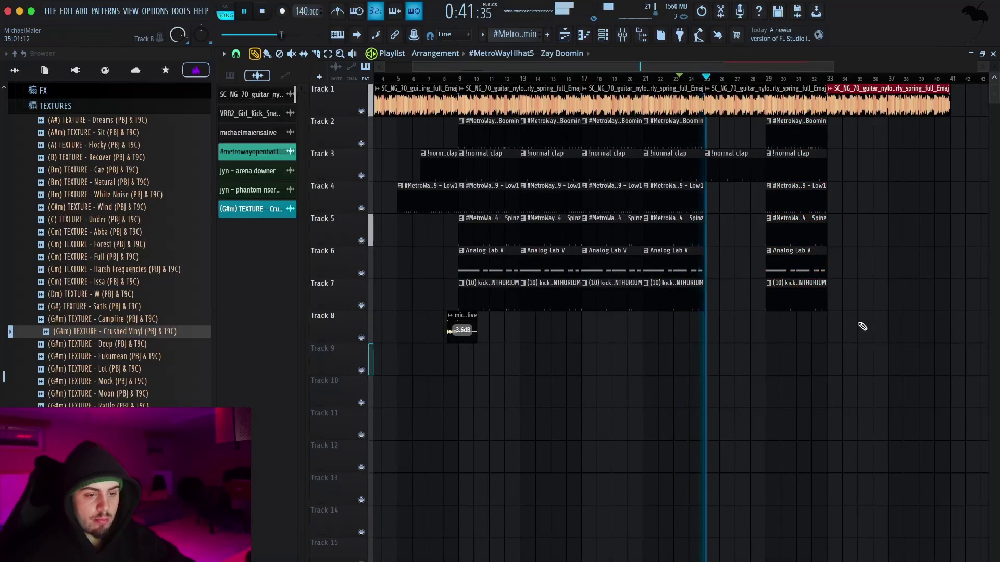
super+drag(856, 327, 804, 154)
key(super+b)
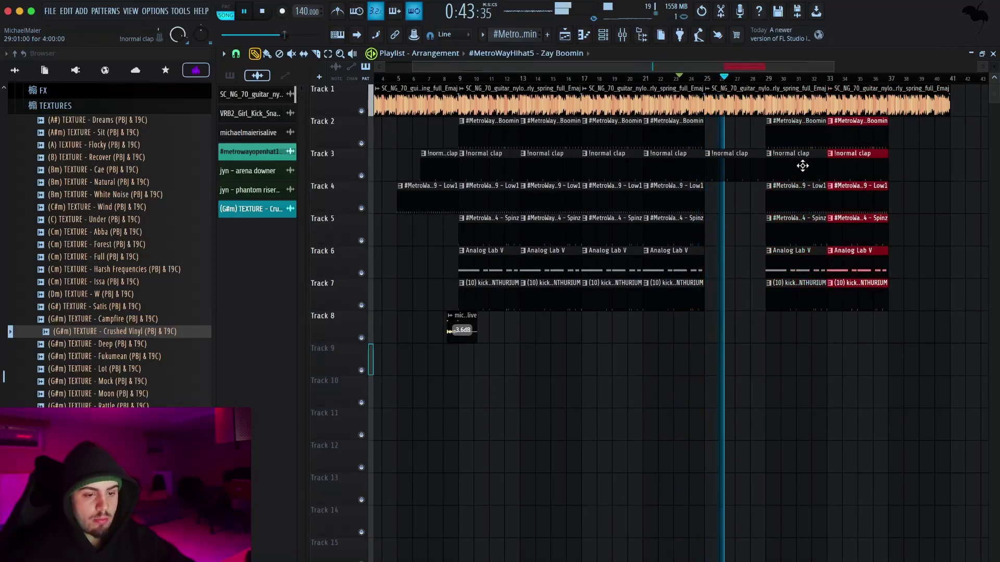
key(super+b)
- Duplicate the #MetroWayHihat9 - Low1 clip on Track 4 into bars 25–29
super+click(693, 197)
key(super+b)
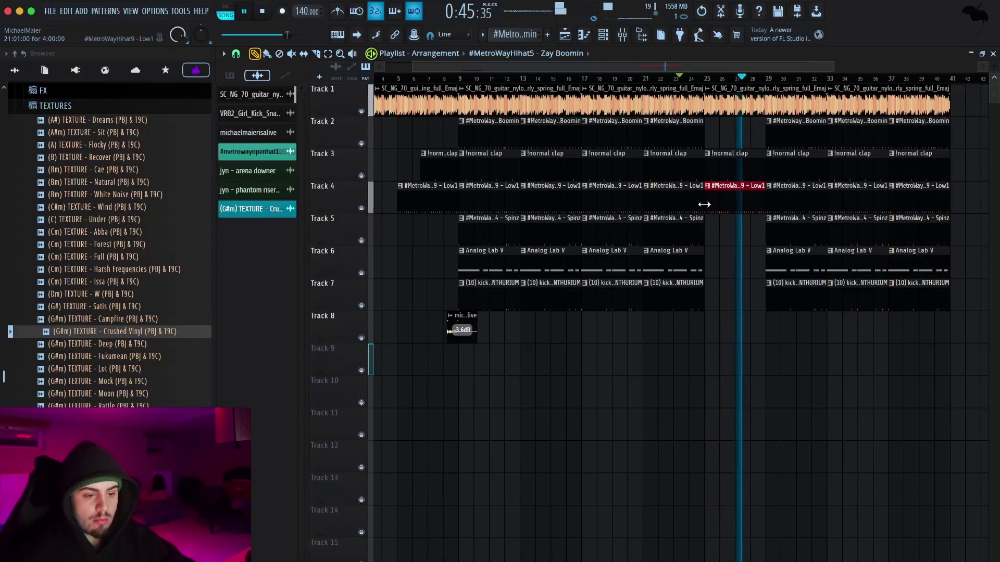
scroll(720, 266, right, 5)
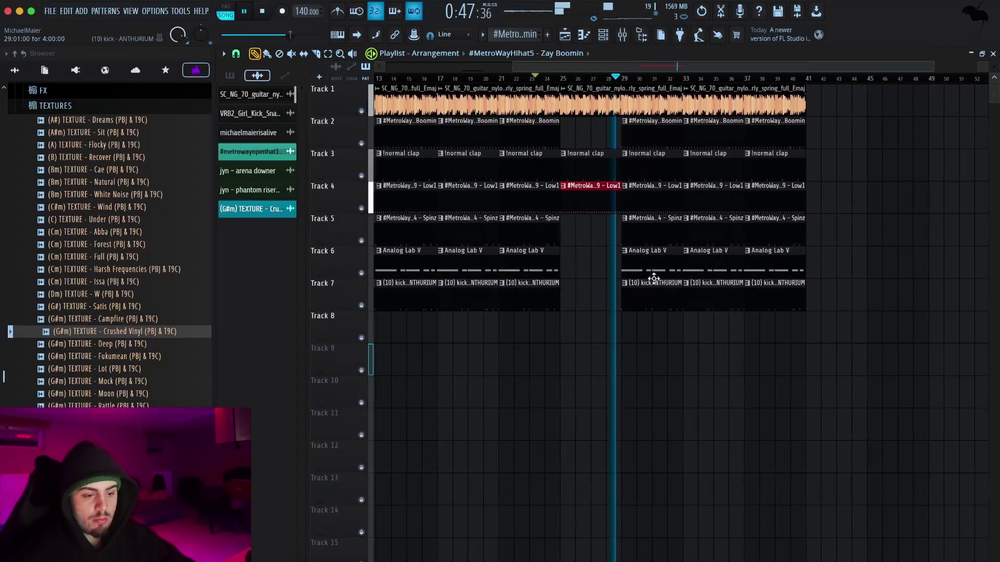
- Stop playback and delete the clips on Tracks 2, 5, 6 and 7 between bars 29 and 37
key(space)
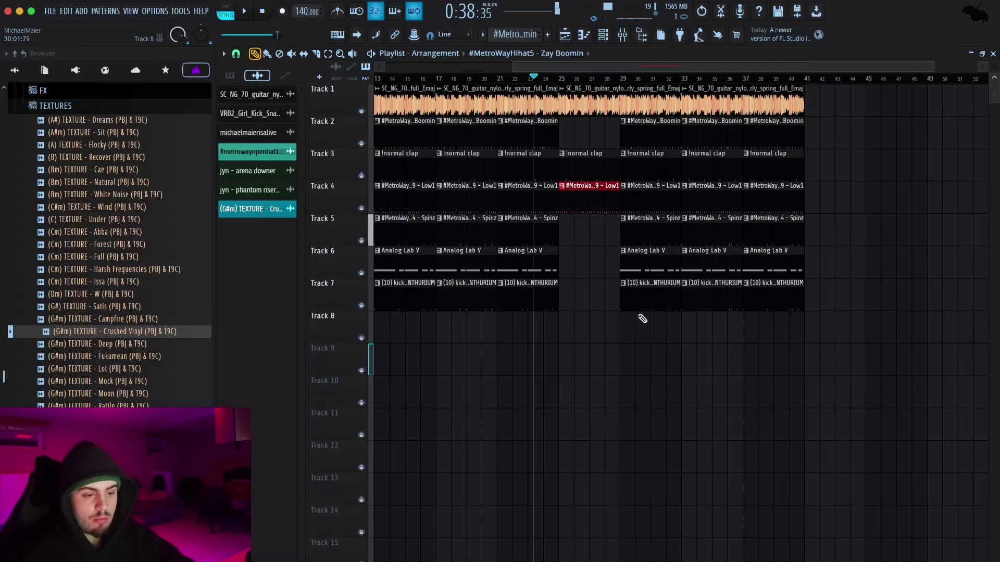
right_click(635, 279)
right_click(697, 255)
right_click(658, 134)
right_click(711, 135)
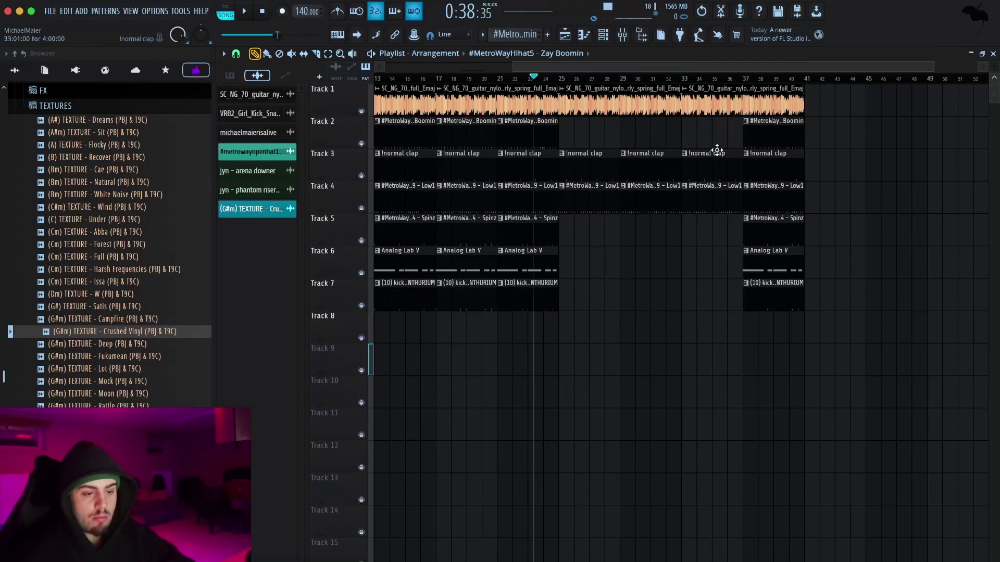
- Copy the bar 37 clips of Tracks 2, 5, 6 and 7 into bars 33–37, and duplicate the guitar clip into bars 41–49
drag(771, 131, 713, 134)
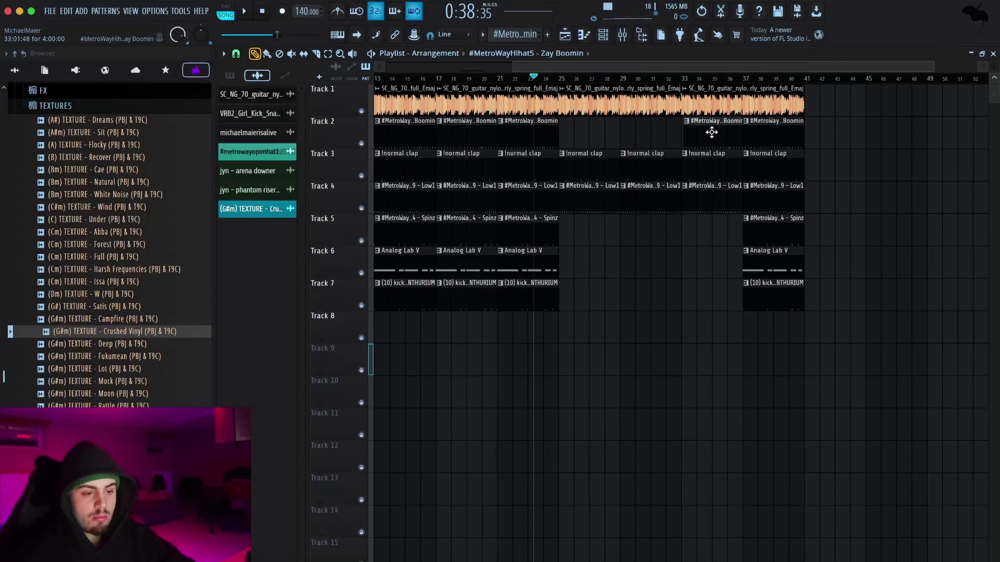
key(ctrl+b)
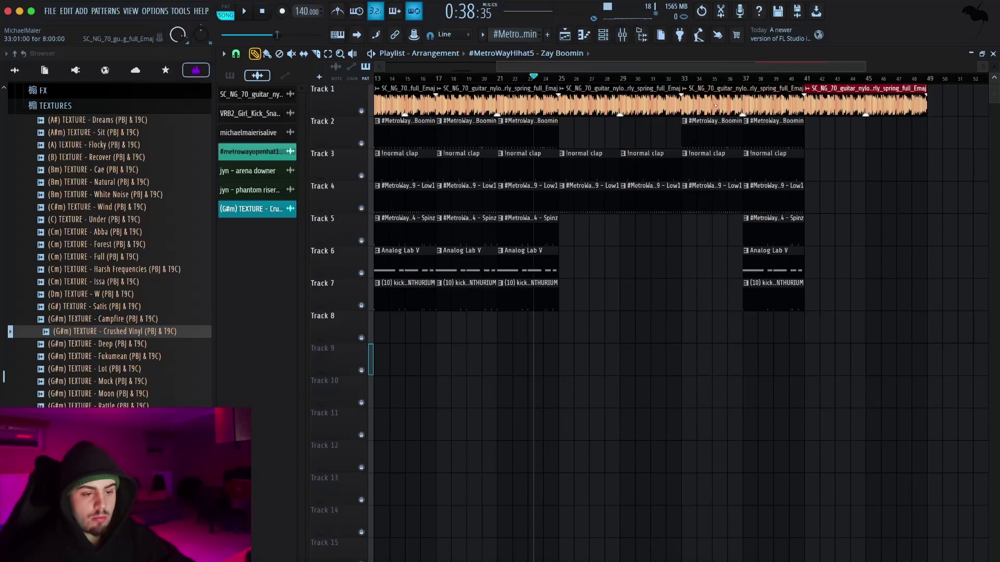
drag(750, 229, 719, 284)
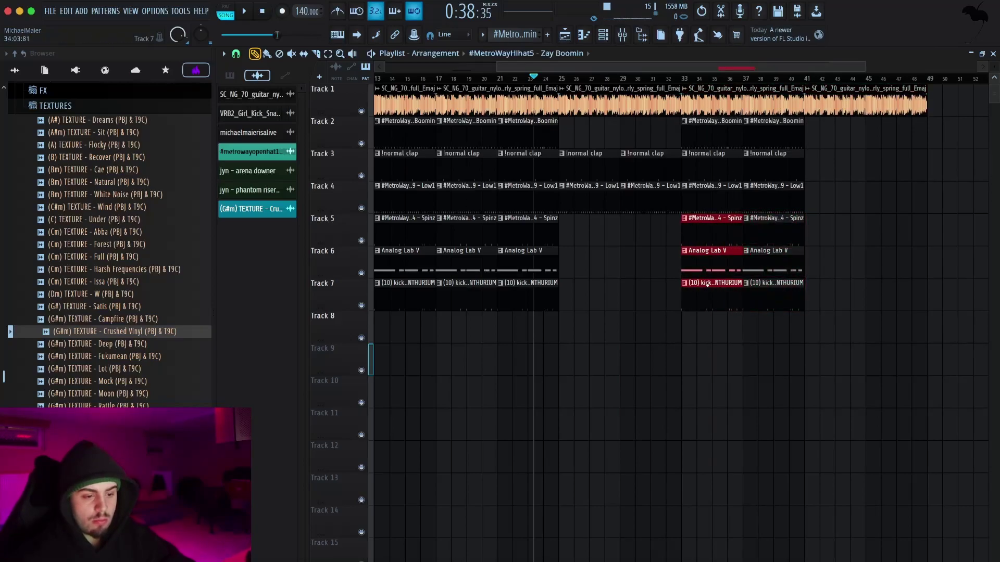
- Copy a full section of Tracks 2–7 clips into bars 41–57 and duplicate the guitar clip twice through bar 65
drag(520, 333, 505, 130)
drag(505, 131, 877, 146)
ctrl+click(872, 108)
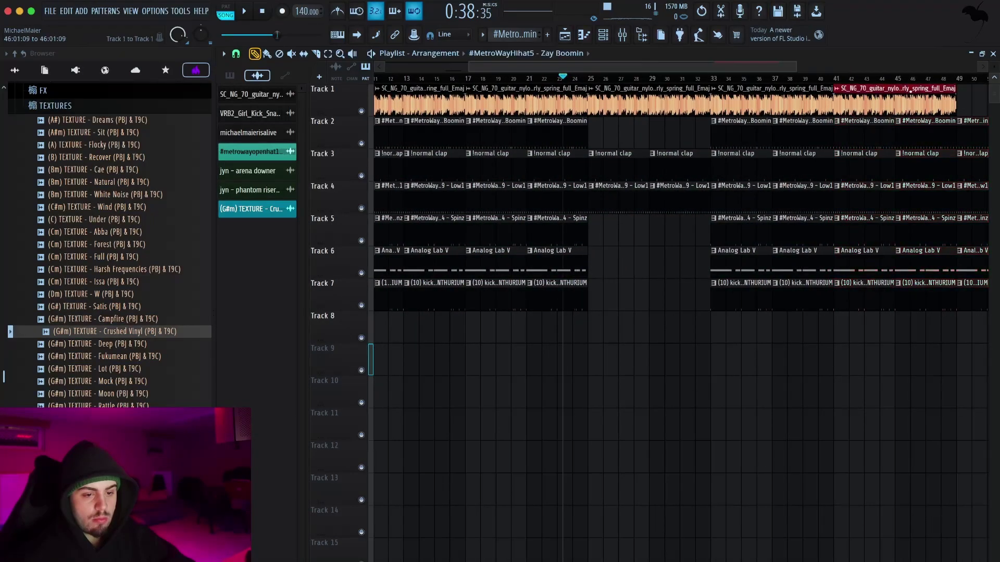
key(ctrl+b)
key(ctrl+b)
scroll(854, 137, down, 5)
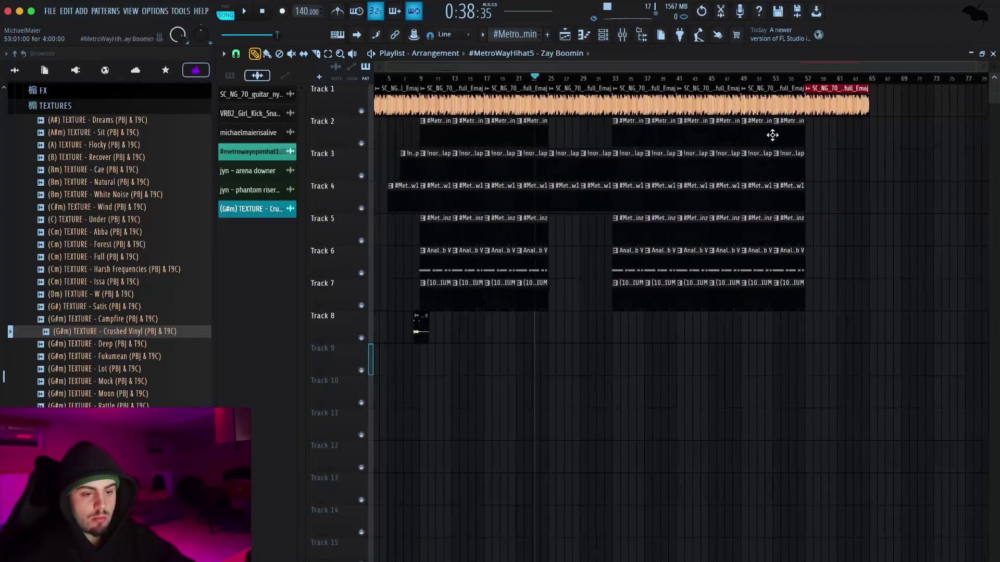
- Play the arrangement from several different bars to check the section transitions
key(space)
click(580, 79)
click(628, 79)
click(755, 79)
click(803, 79)
click(759, 78)
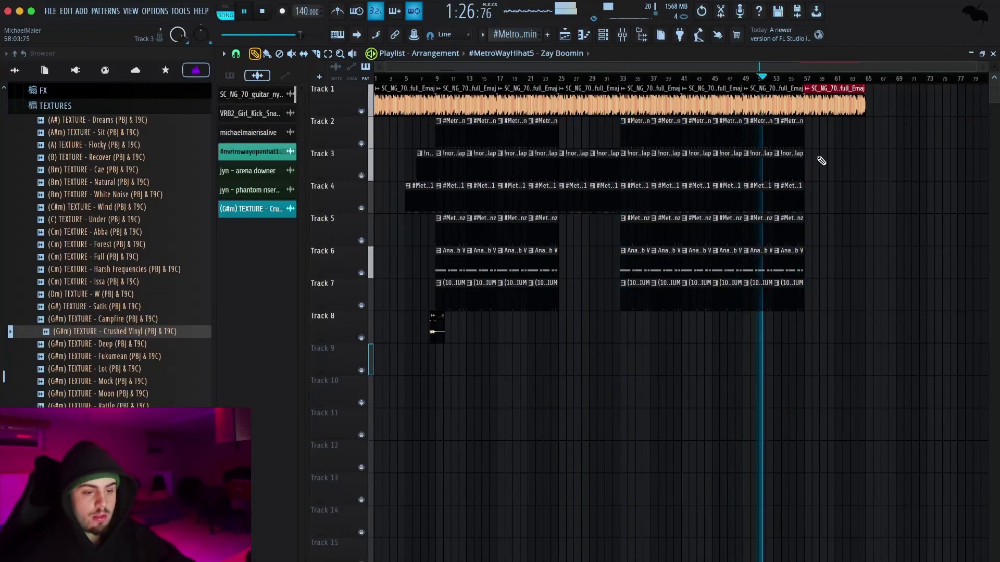
key(space)
key(space)
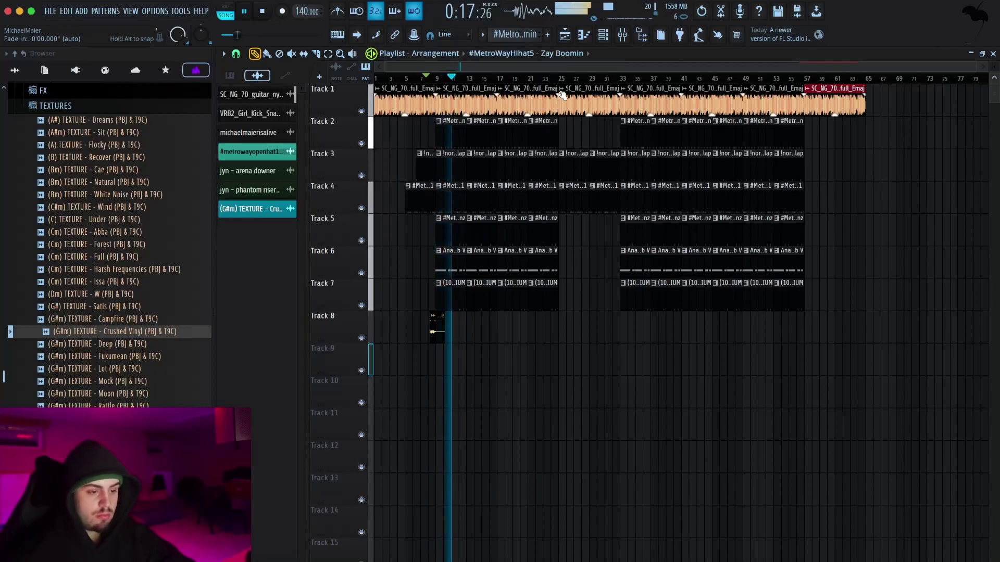
click(556, 79)
- Add two #MetroWayHihat5 clips on Track 2 across bars 57–65 and one #MetroWay8084 - Spinz clip on Track 5 at bar 57
click(812, 131)
click(844, 130)
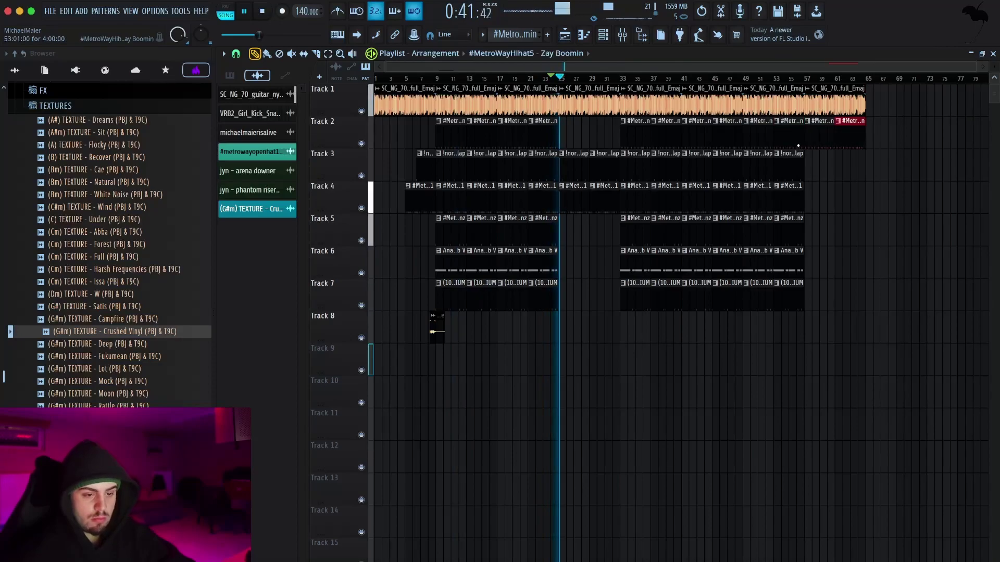
click(807, 232)
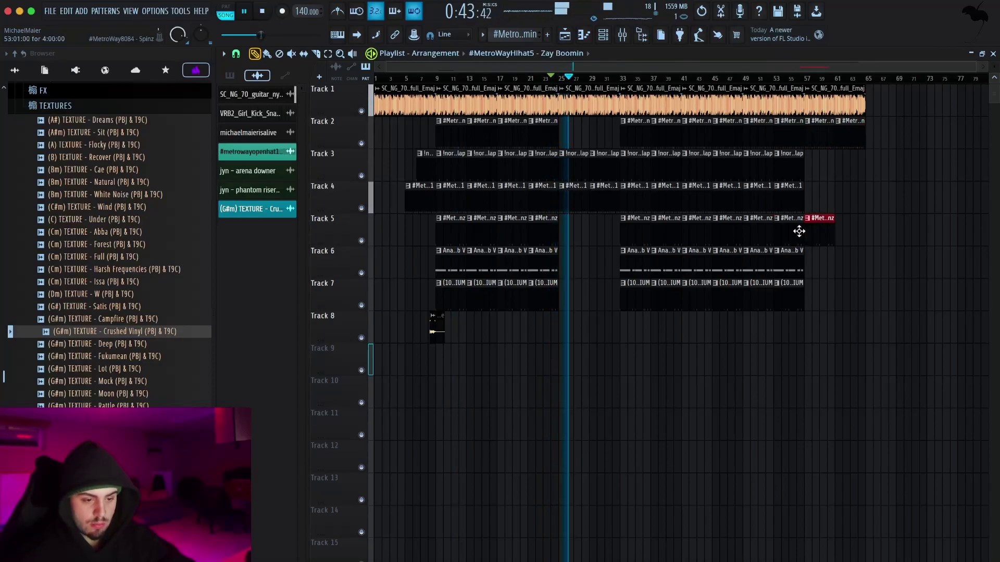
- Try adding a (10) kick - ANTHURIUM clip on Track 7 at bar 57 while playing from there
click(803, 79)
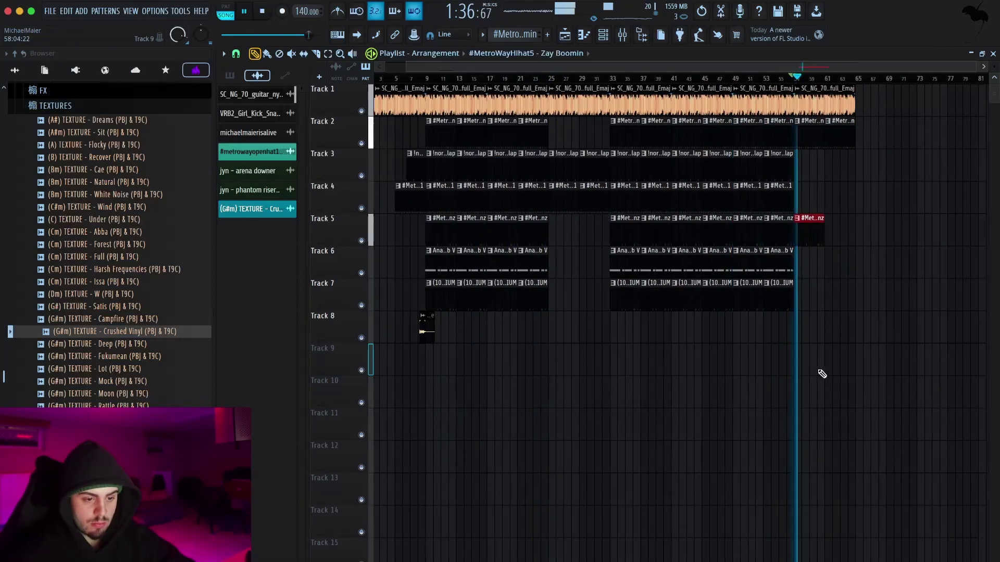
scroll(765, 351, up, 4)
click(846, 307)
click(868, 295)
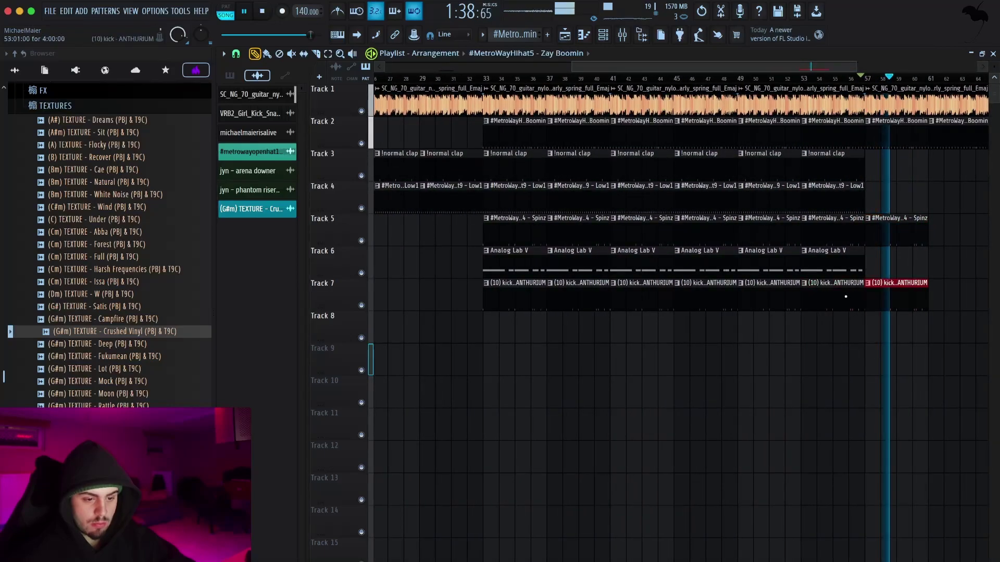
right_click(823, 286)
- Examine the note pattern in the #MetroWay8084 - Spinz clip at bar 57 on Track 5
ctrl+right_click(851, 242)
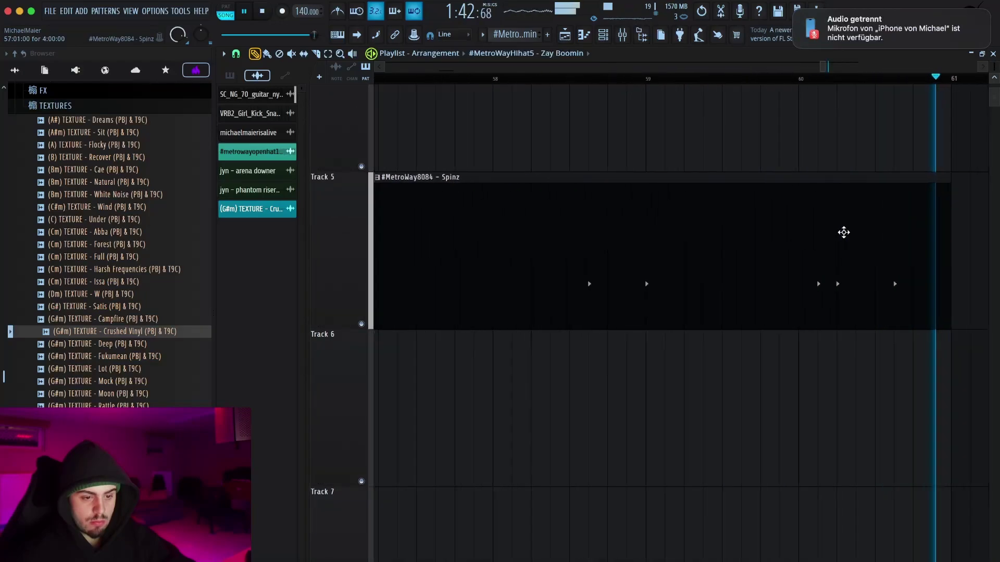
ctrl+right_click(796, 274)
ctrl+right_click(732, 334)
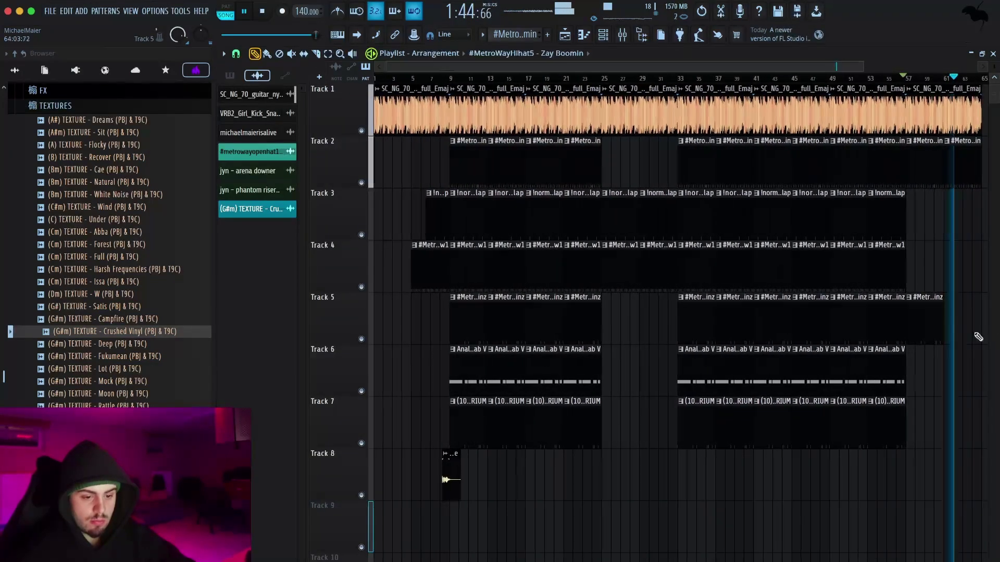
- Add a second #MetroWay8084 - Spinz clip on Track 5 at bar 61
click(961, 330)
scroll(925, 327, up, 3)
scroll(925, 326, right, 5)
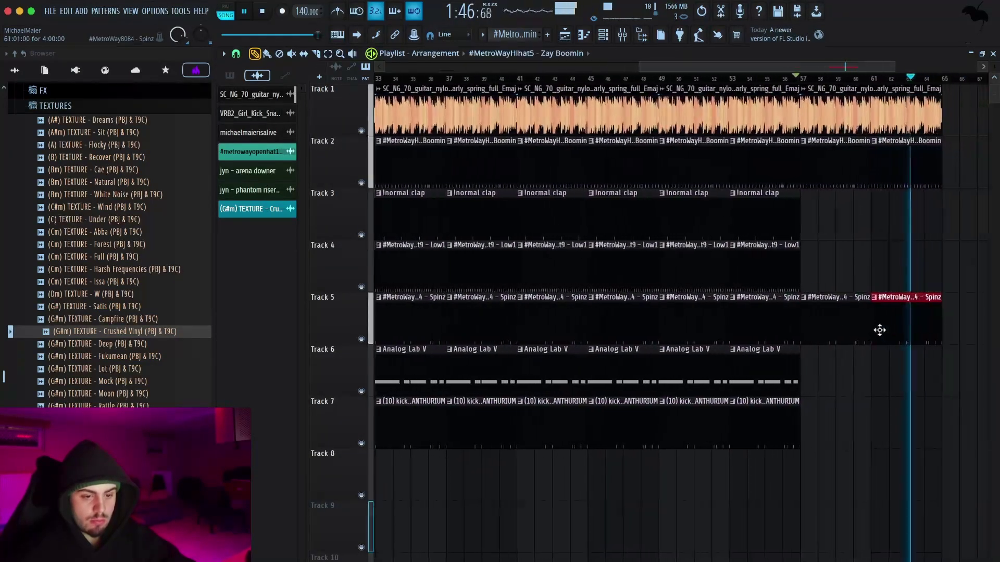
- Try adding two Analog Lab V clips on Track 6 across bars 57–65
drag(716, 377, 688, 374)
key(ctrl+b)
key(ctrl+b)
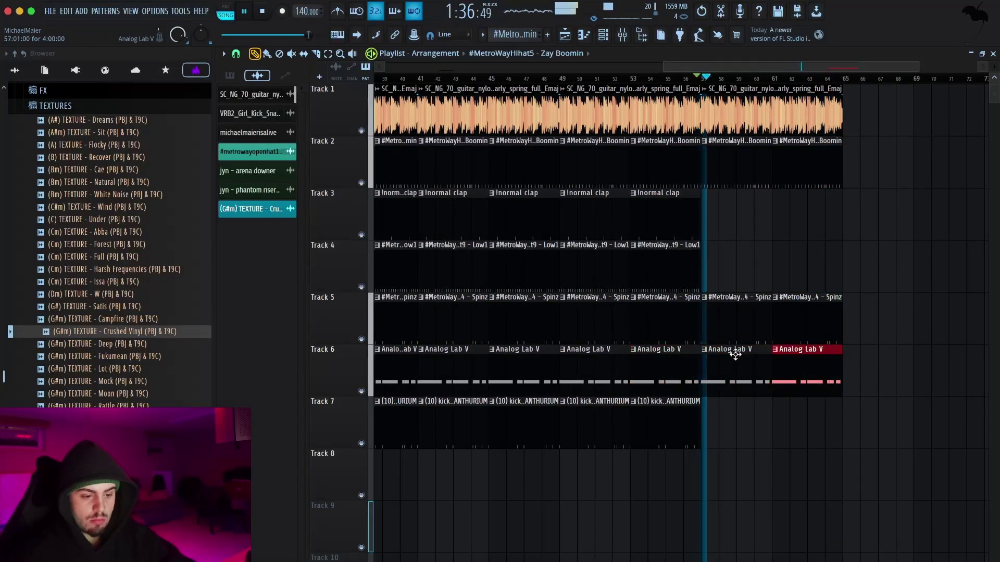
right_click(763, 373)
right_click(779, 372)
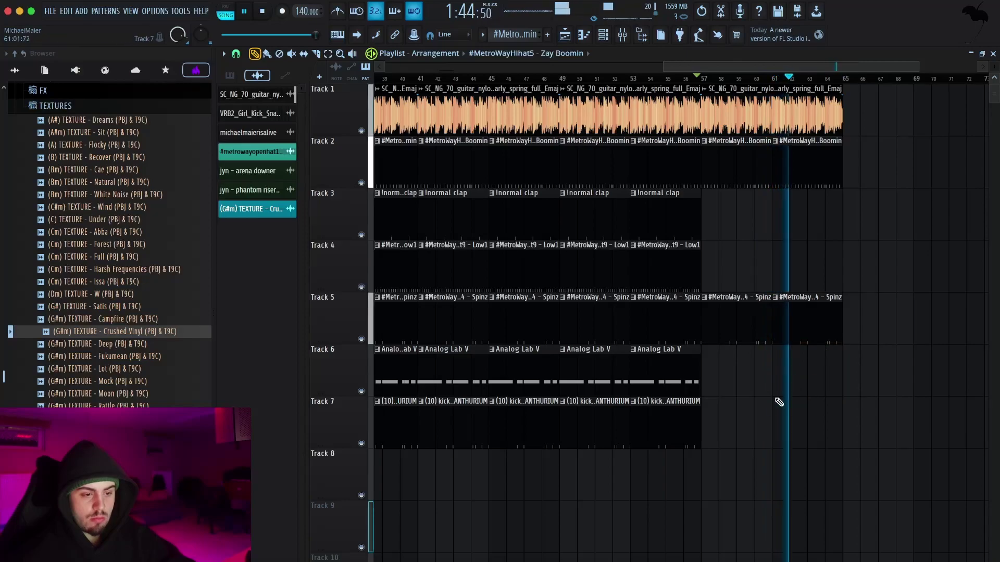
- Delete the two #MetroWayHihat5 clips between bars 57 and 65 on Track 2 and stop playback
right_click(744, 182)
right_click(791, 187)
key(space)
- Duplicate the !normal clap clip twice on Track 3 to fill bars 57–65 and play from bar 57
drag(721, 217, 681, 218)
ctrl+right_click(681, 218)
ctrl+click(895, 226)
key(ctrl+b)
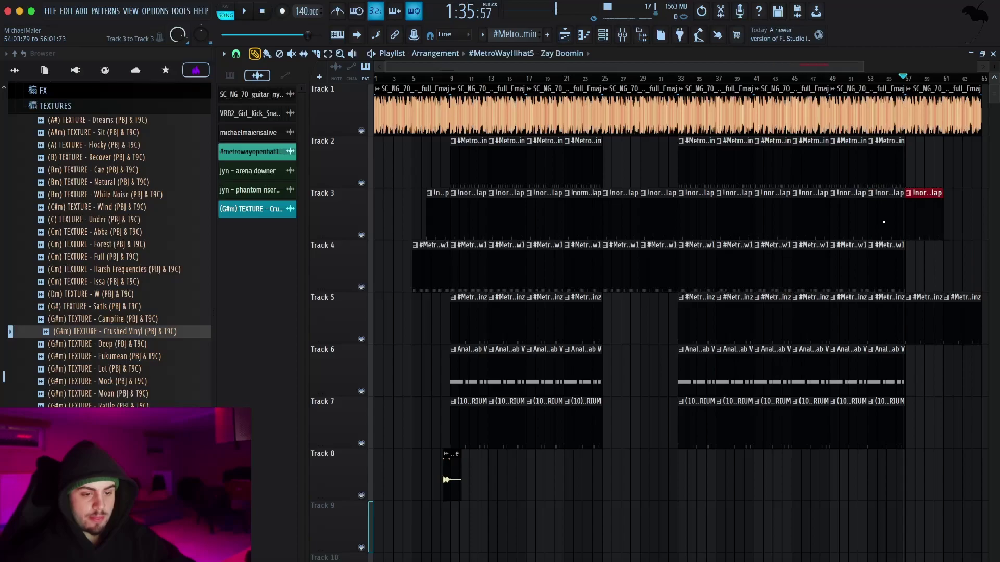
scroll(883, 226, down, 1)
key(space)
scroll(844, 277, up, 3)
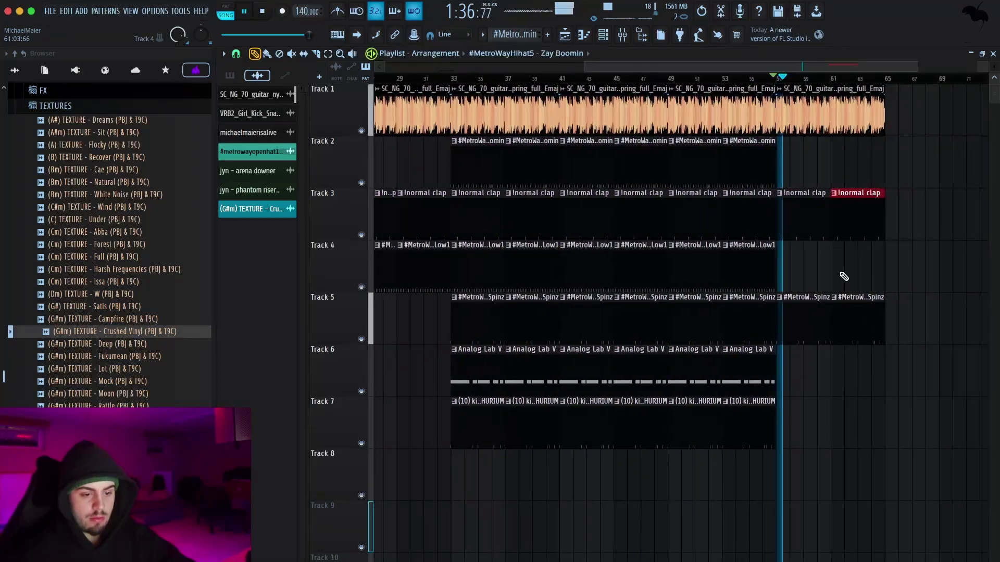
- Copy the full section at bars 33–57 on Tracks 1 to 7 to bars 65–89
scroll(844, 277, right, 1)
scroll(844, 276, right, 2)
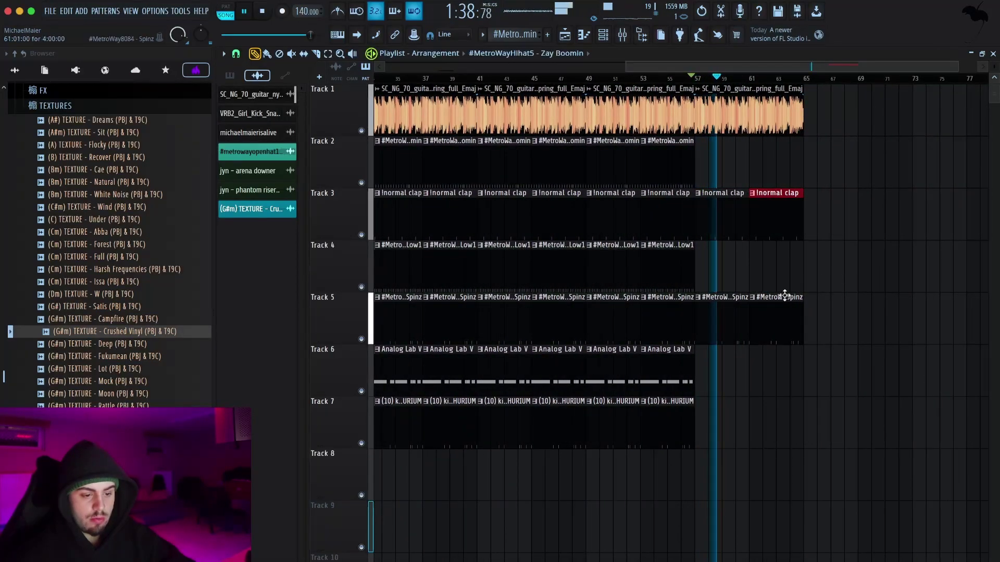
scroll(684, 459, down, 1)
mouse_move(670, 460)
mouse_down()
mouse_move(674, 442)
mouse_move(511, 163)
mouse_move(464, 155)
mouse_move(440, 112)
mouse_move(857, 120)
mouse_move(832, 126)
mouse_up()
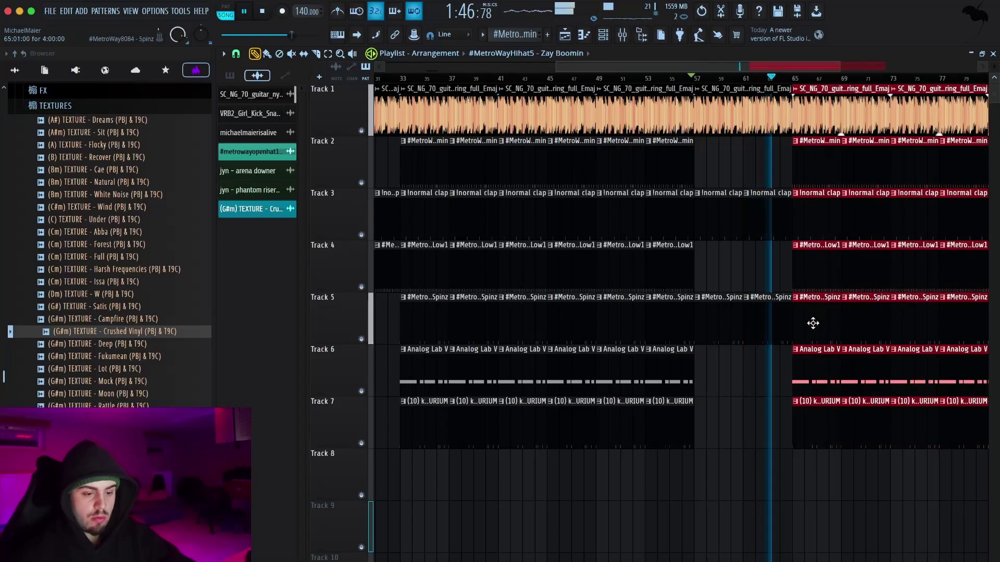
scroll(812, 365, down, 4)
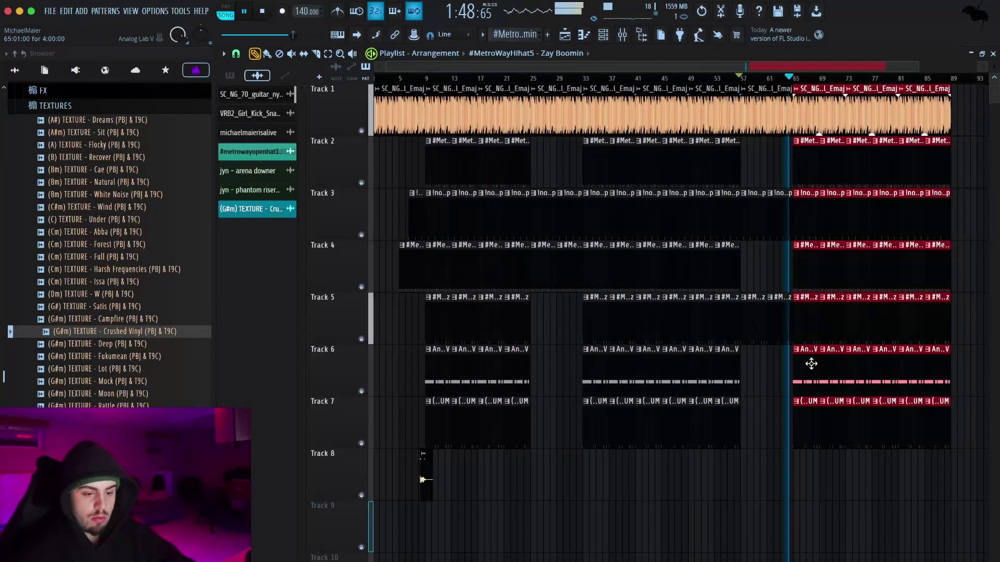
scroll(810, 364, up, 1)
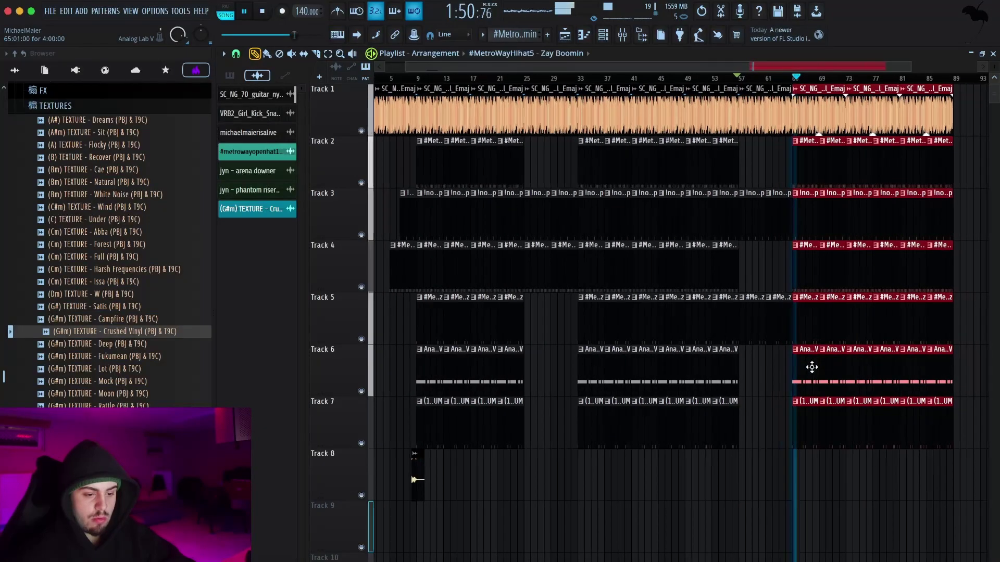
- Stop playback and delete the clips at bar 65 on Tracks 2, 4, 6 and 7
key(space)
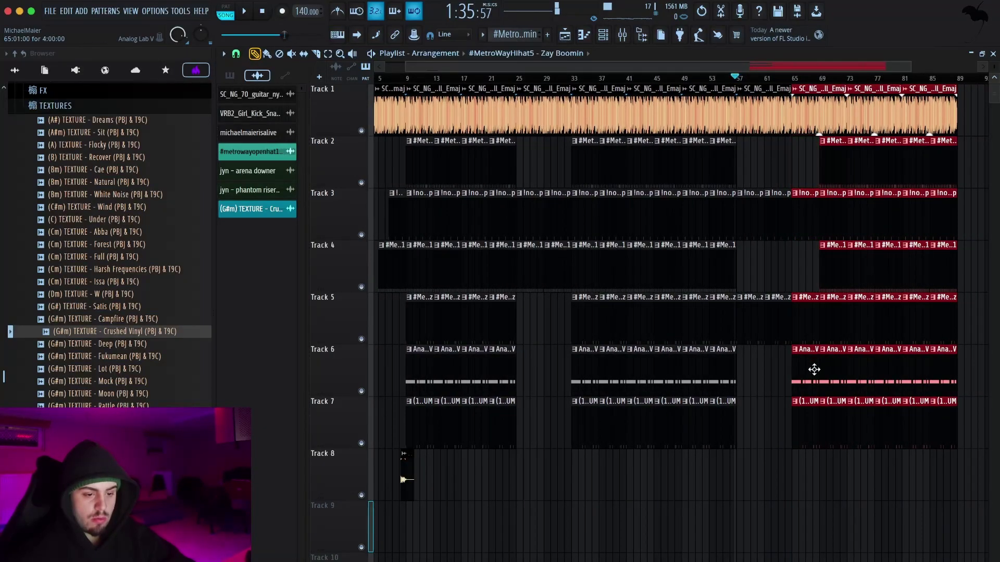
right_click(809, 369)
right_click(803, 420)
scroll(816, 398, down, 1)
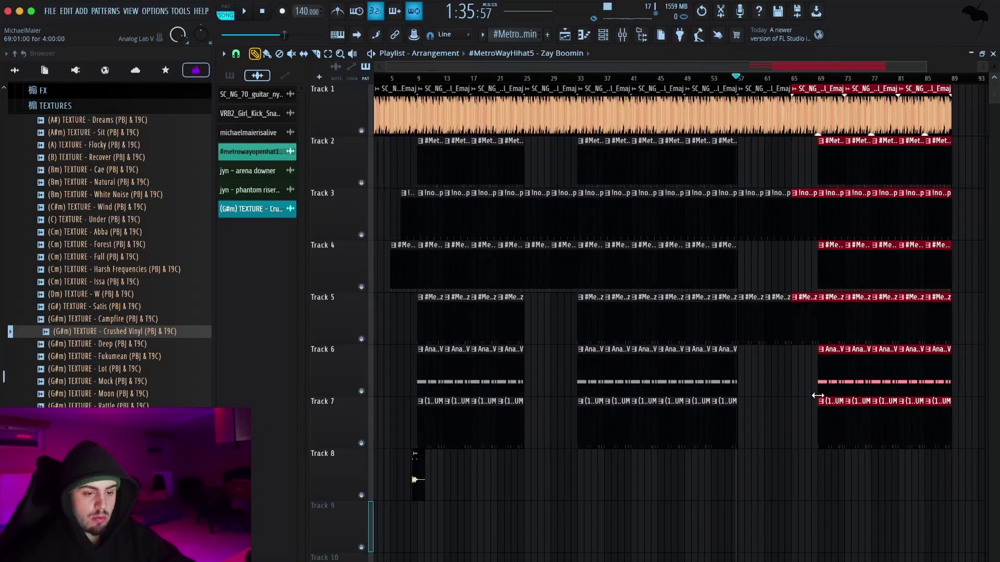
- Duplicate the last clips past bar 89, extending the guitar and claps to bar 97 and the hi-hats on Tracks 2 and 4 to bar 93
drag(954, 112, 920, 77)
key(super+b)
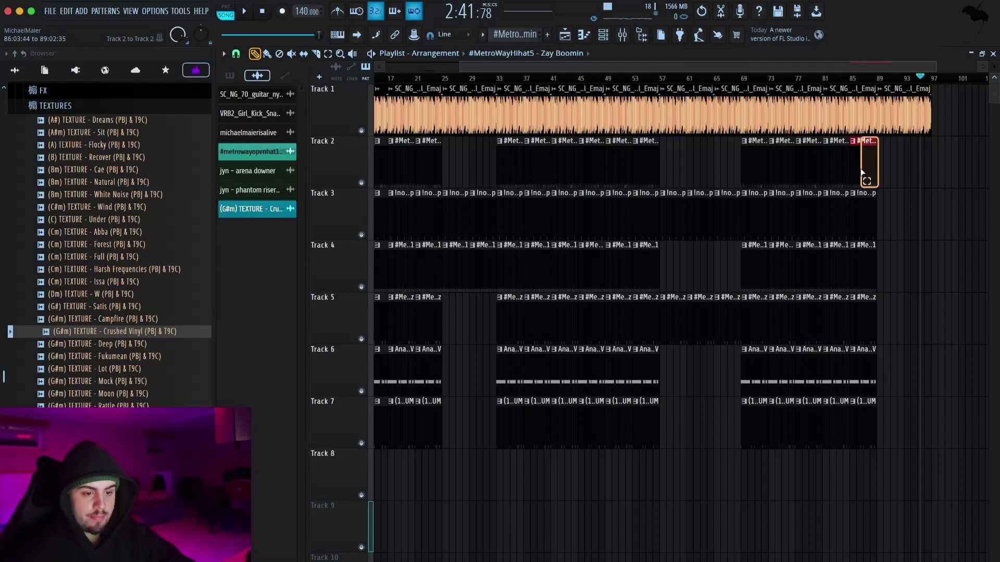
scroll(885, 175, up, 5)
drag(880, 259, 857, 217)
key(super+b)
key(super+b)
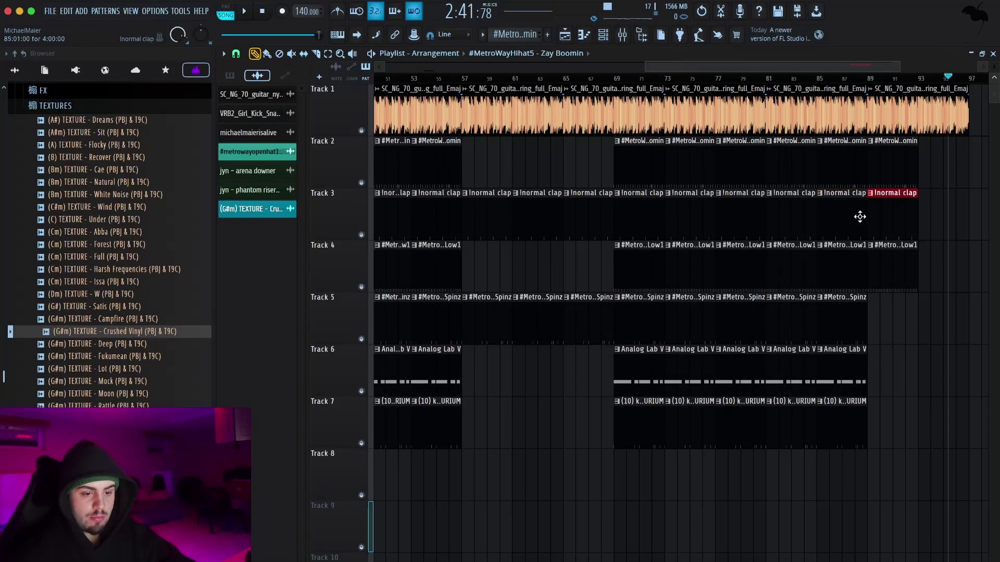
key(super+b)
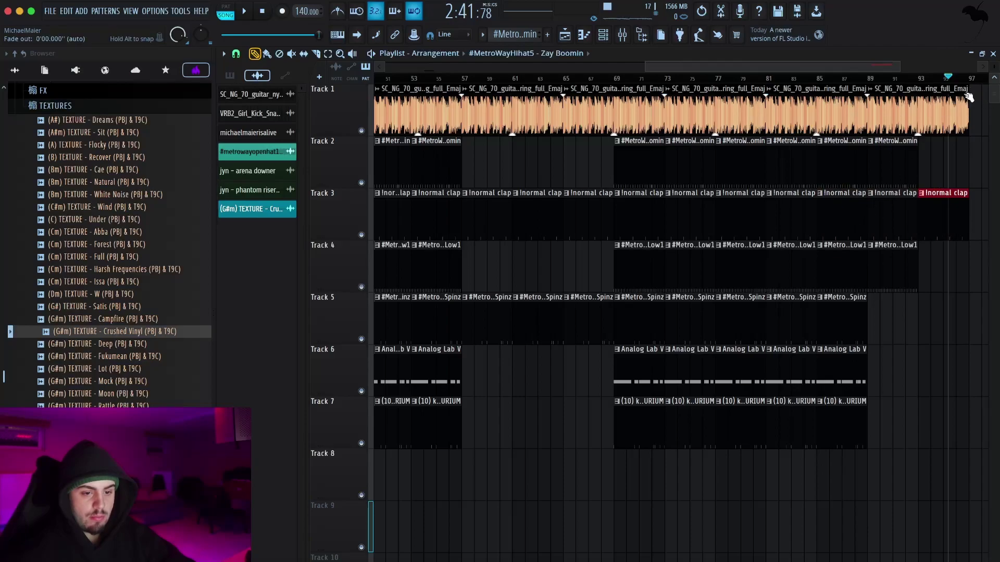
- Duplicate the last #MetroWay8084 - Spinz and Analog Lab V clips to bar 89 on Tracks 5 and 6 and play from bar 85
scroll(963, 151, up, 1)
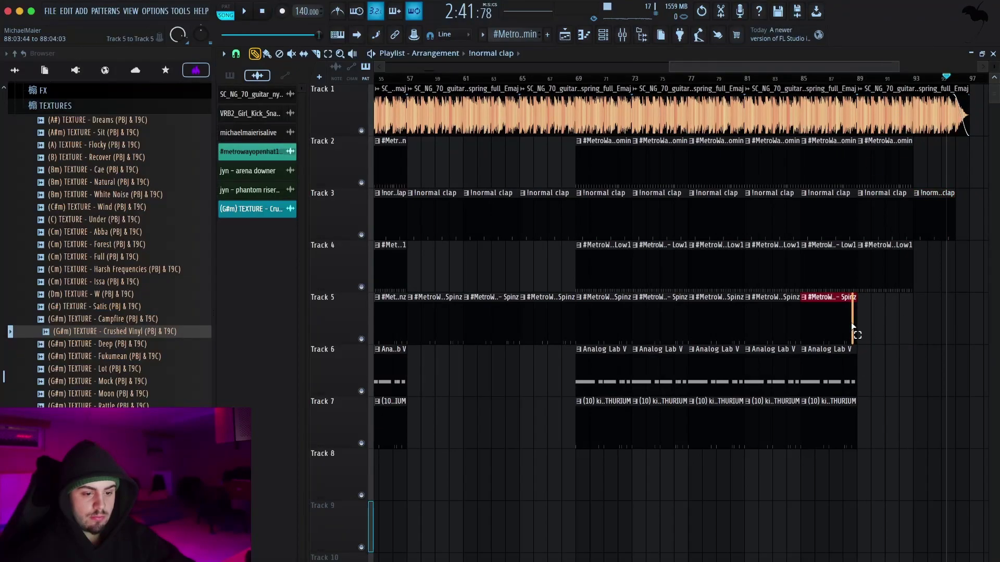
key(super+b)
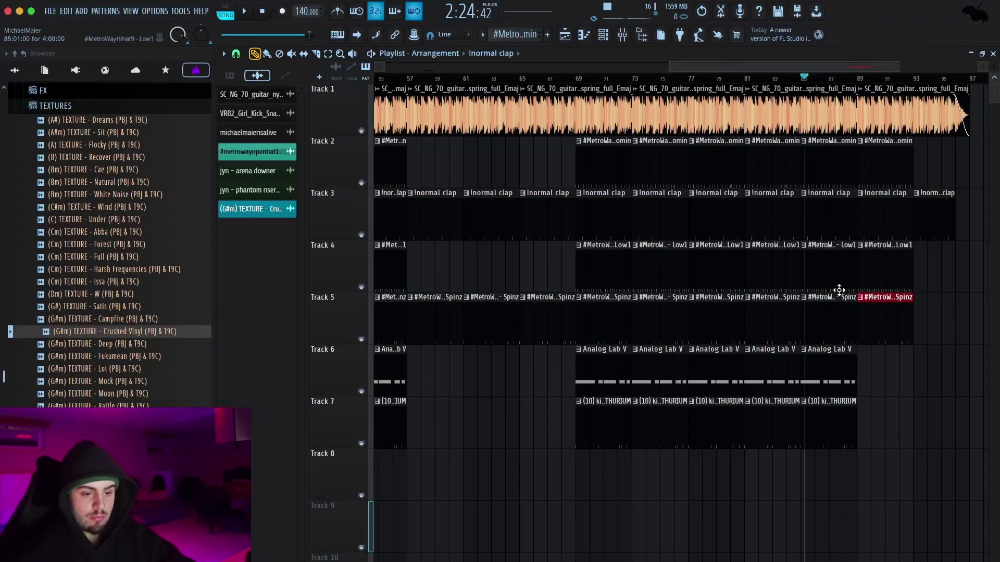
key(super+b)
key(space)
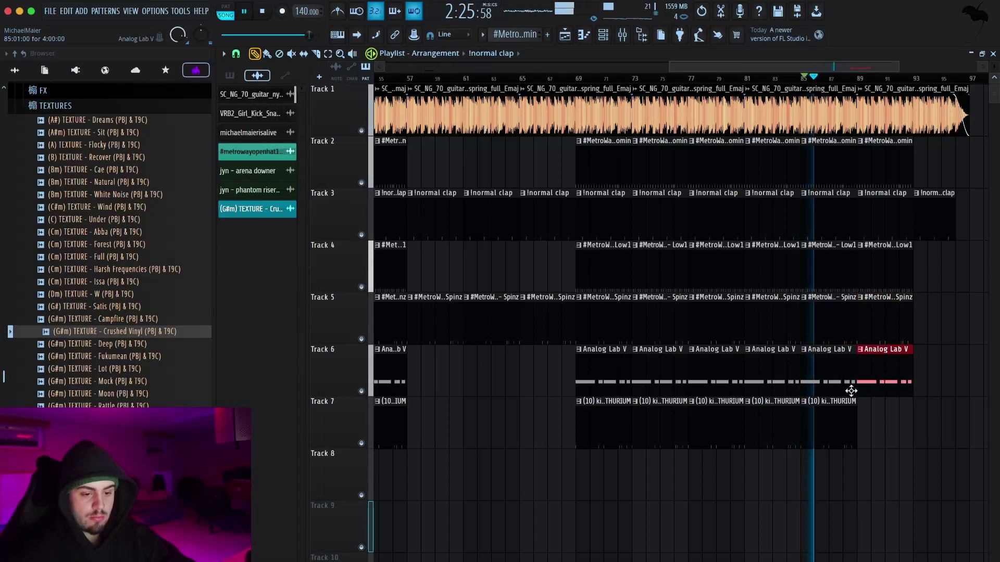
- Delete the #MetroWayHihat9 - Low1 clip on Track 4 and the #MetroWayHihat5 clip on Track 2 at bar 89
scroll(851, 391, up, 3)
scroll(837, 372, right, 4)
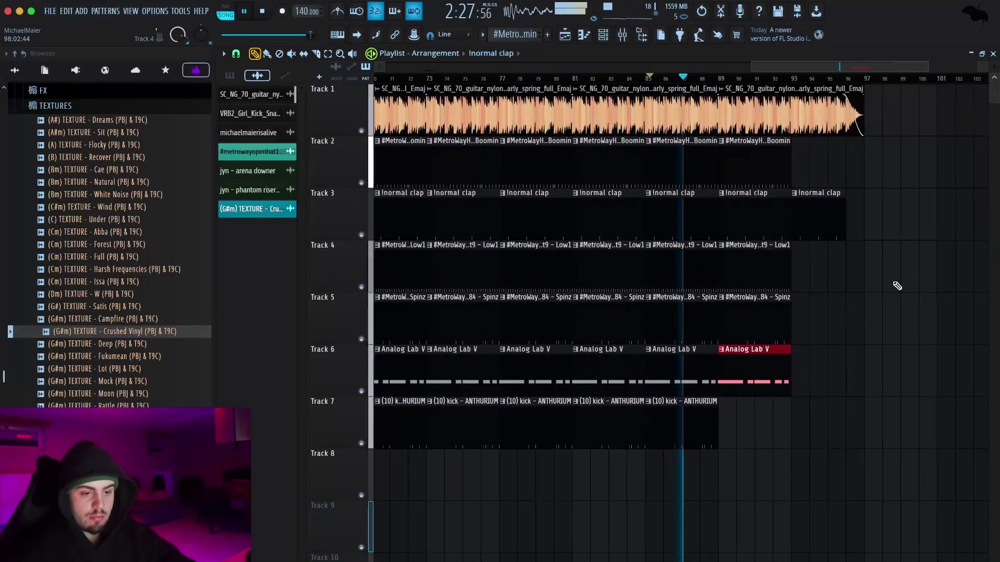
scroll(896, 283, up, 3)
drag(995, 67, 996, 69)
right_click(720, 273)
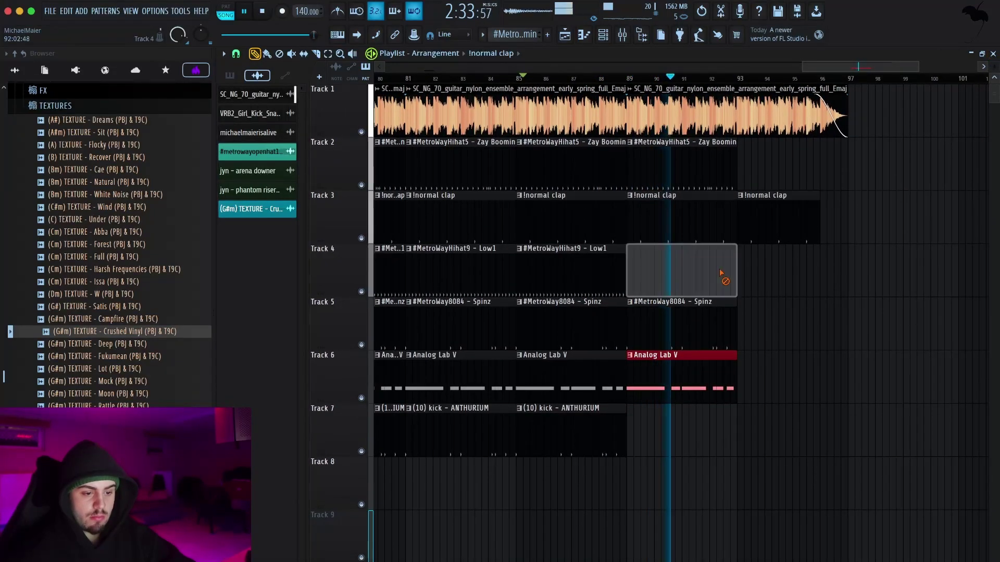
right_click(685, 167)
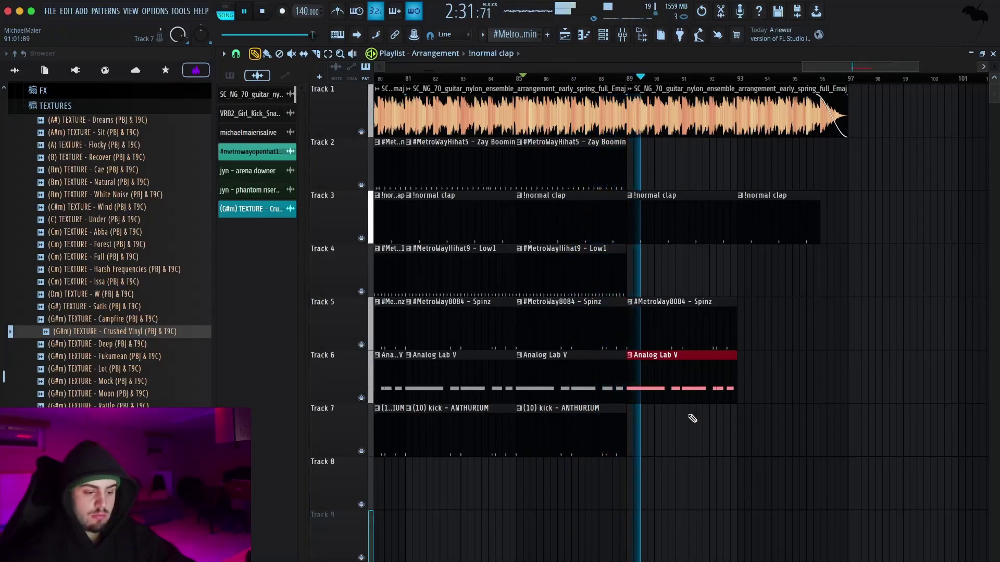
- Transpose all notes in the #MetroWay8084 - Spinz pattern on Track 5 to E5 and play the result
key(space)
double_click(682, 325)
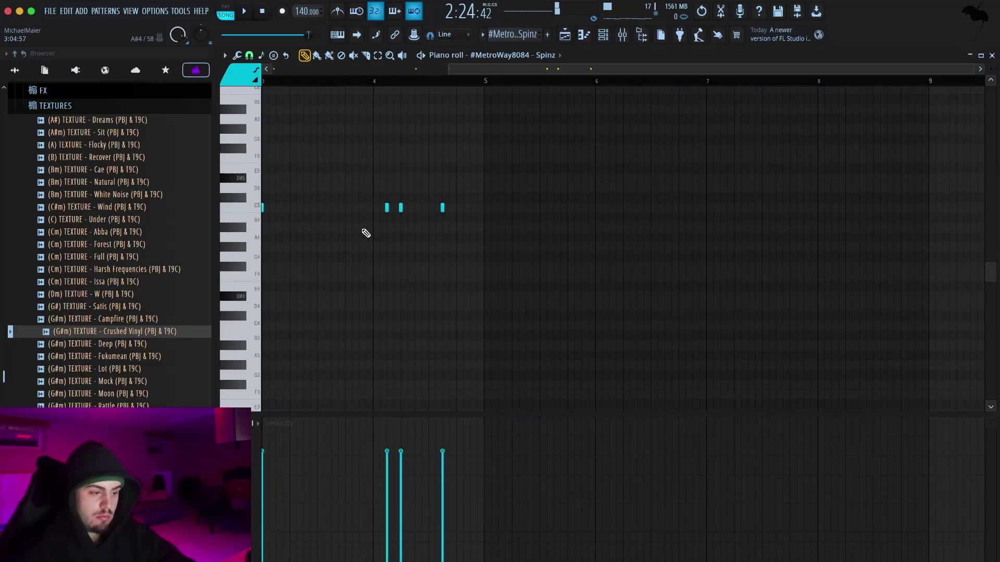
drag(527, 249, 238, 189)
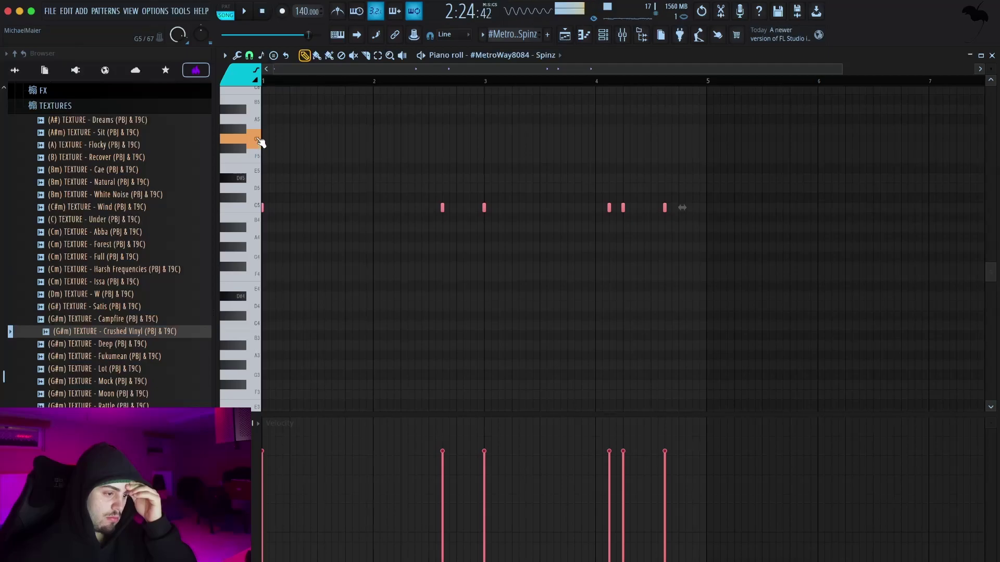
drag(255, 90, 247, 387)
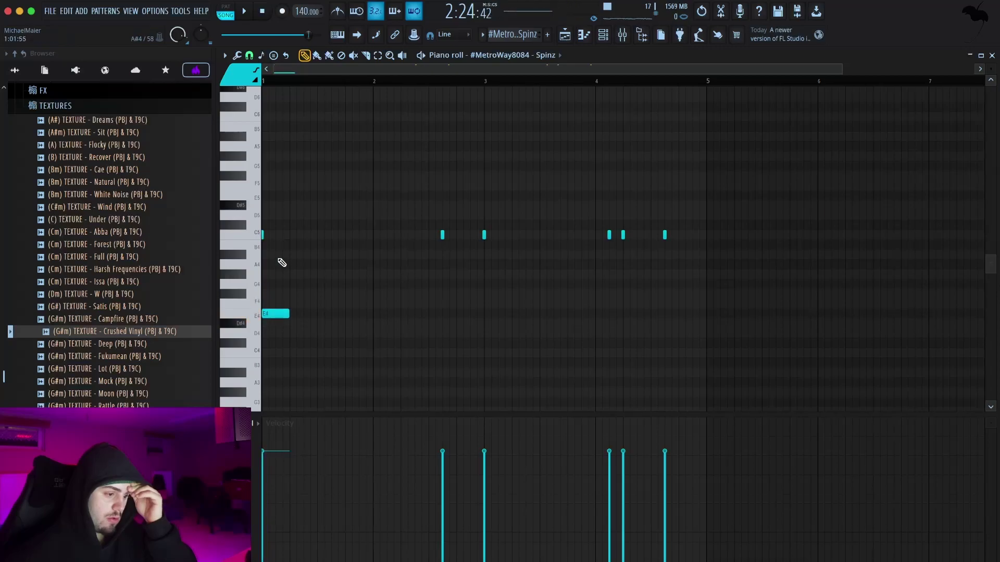
drag(304, 114, 324, 362)
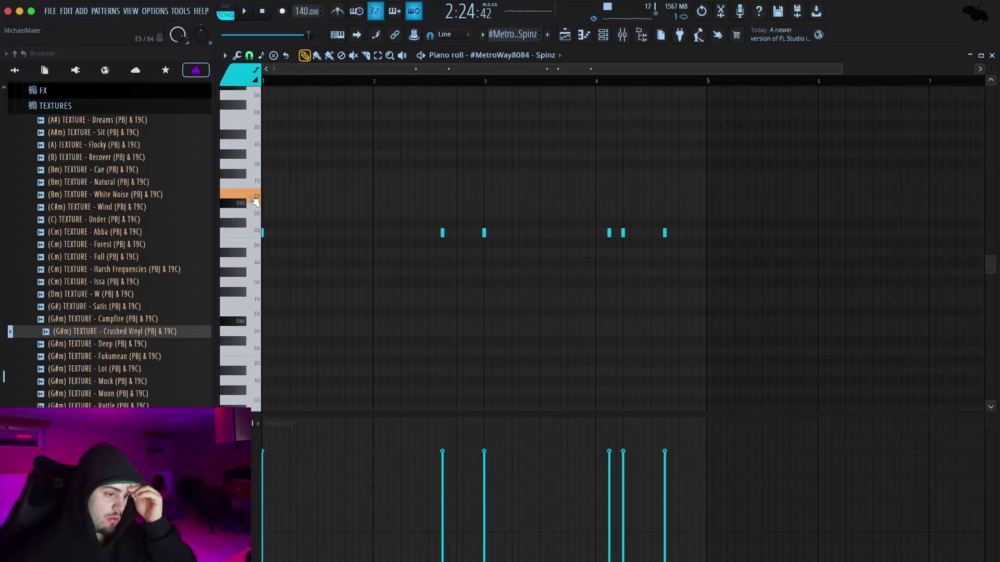
drag(703, 255, 219, 201)
key(space)
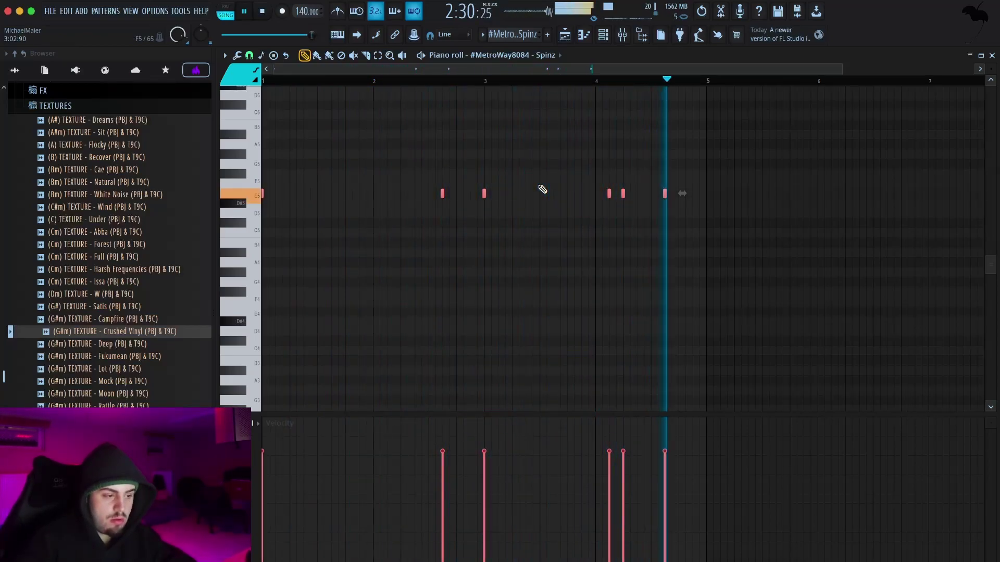
- Try lowering all the #MetroWay8084 - Spinz notes one octave to E4 while playing the arrangement
key(ctrl+Down)
key(space)
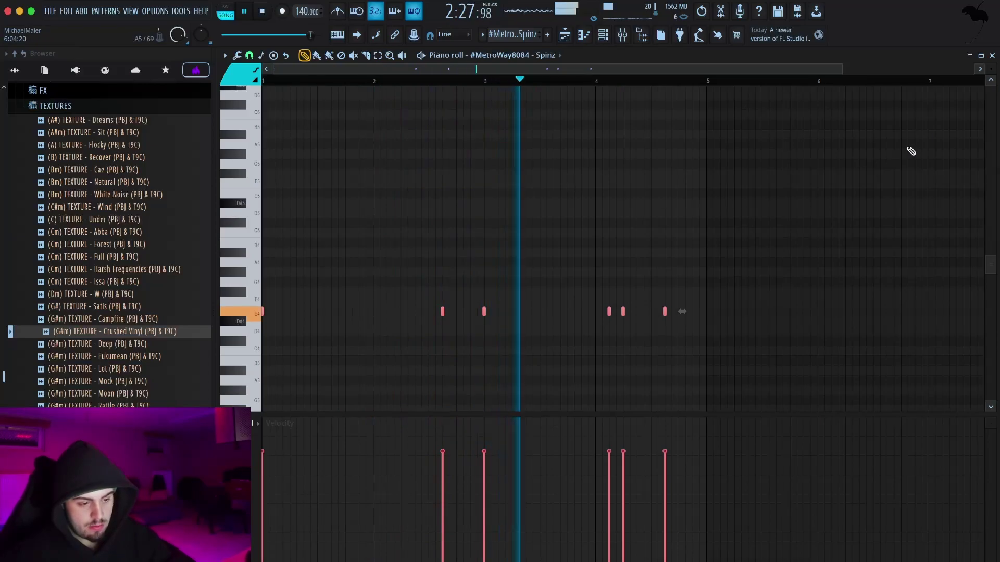
click(992, 54)
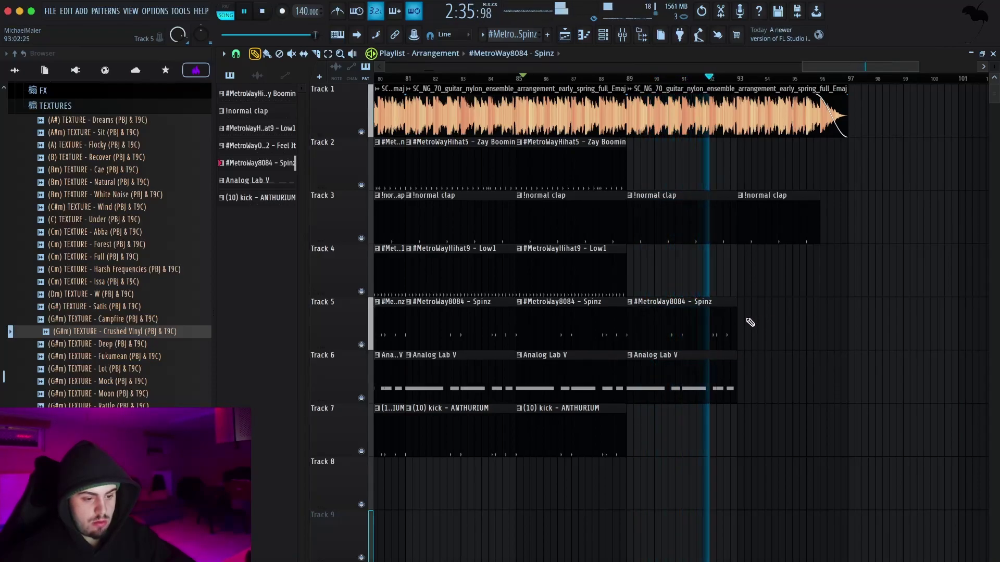
key(space)
double_click(675, 332)
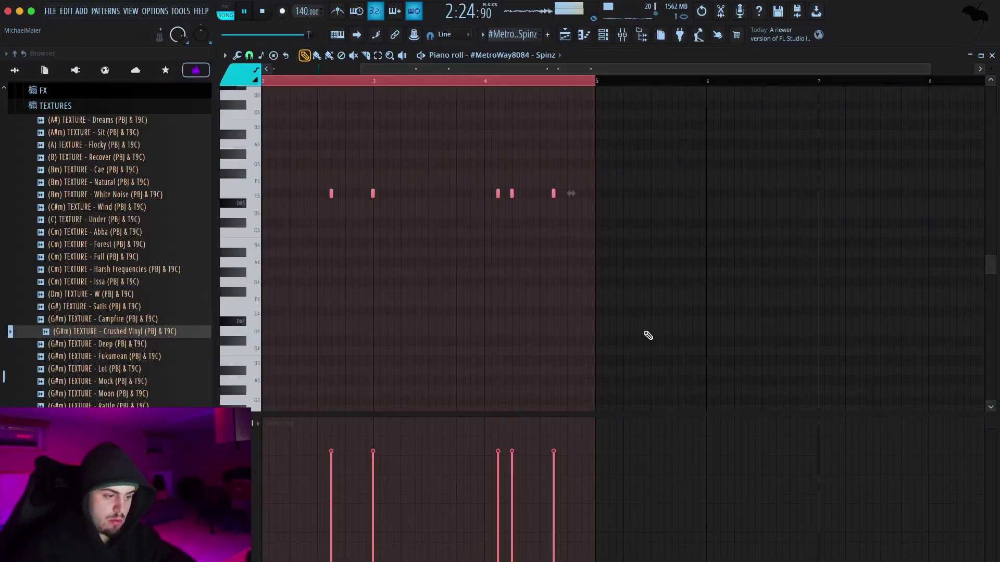
- Set the RC-20 Retro Color Noise amount to 16% on the guitar's mixer track and return to the arrangement
key(F9)
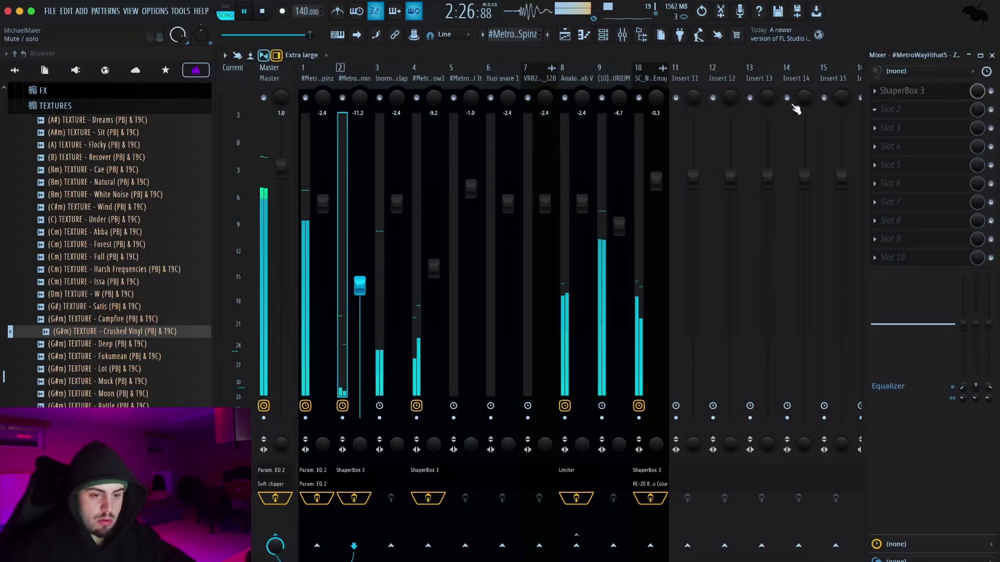
click(894, 110)
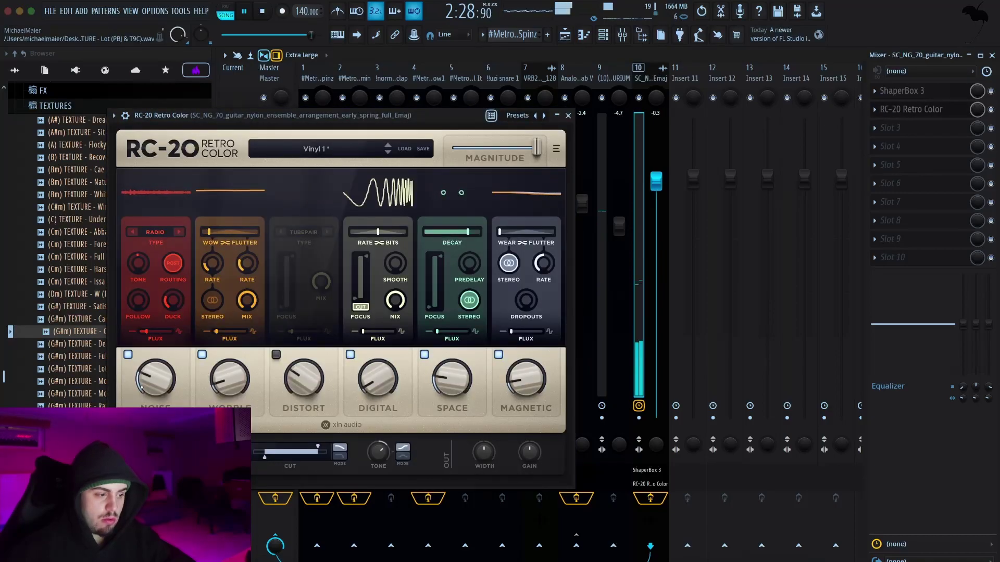
drag(156, 379, 155, 399)
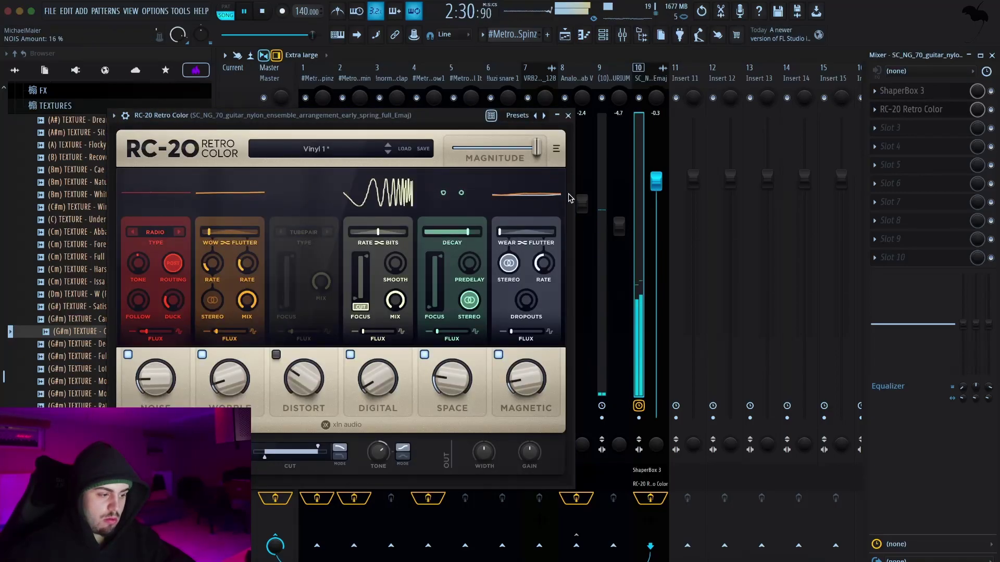
click(567, 115)
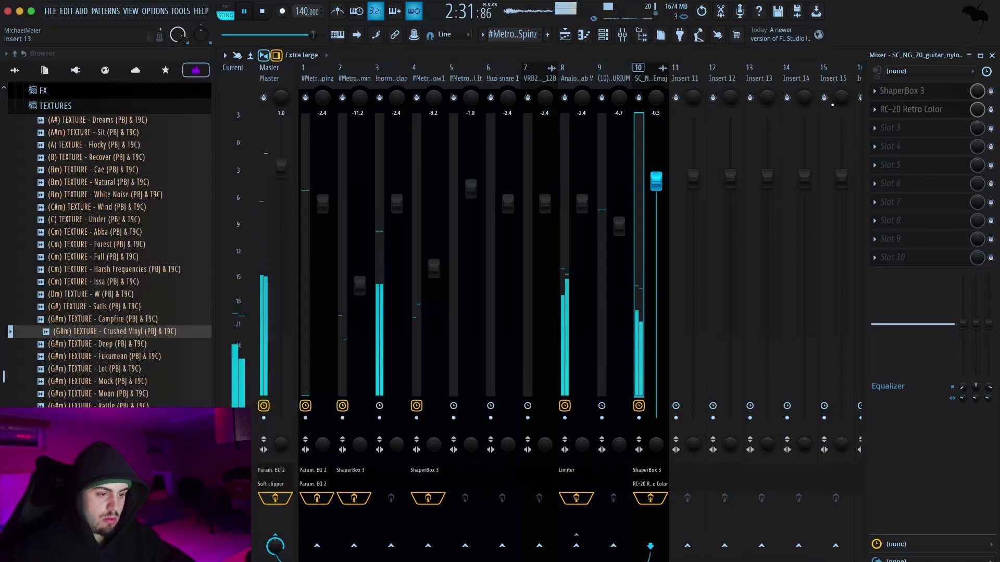
click(992, 55)
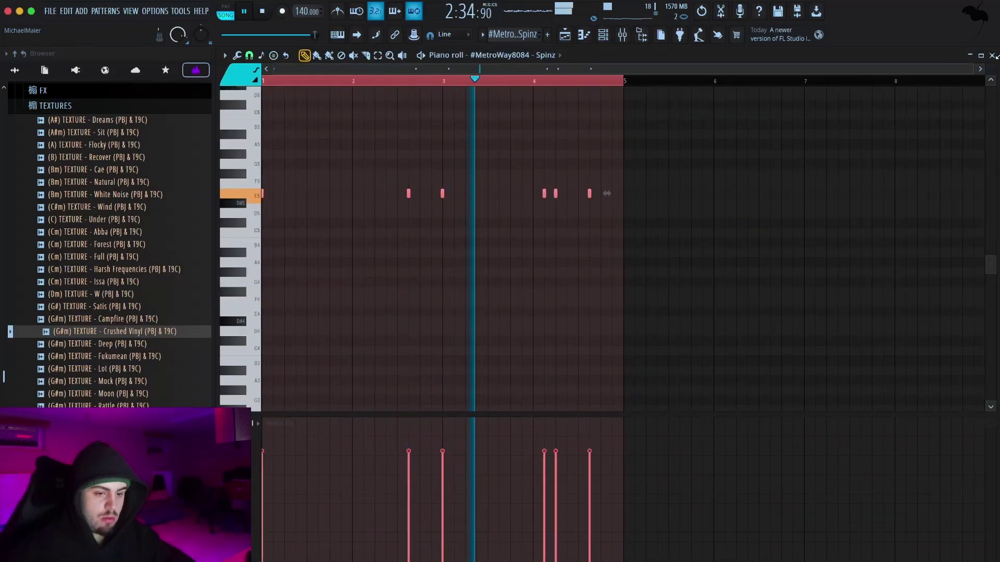
click(992, 56)
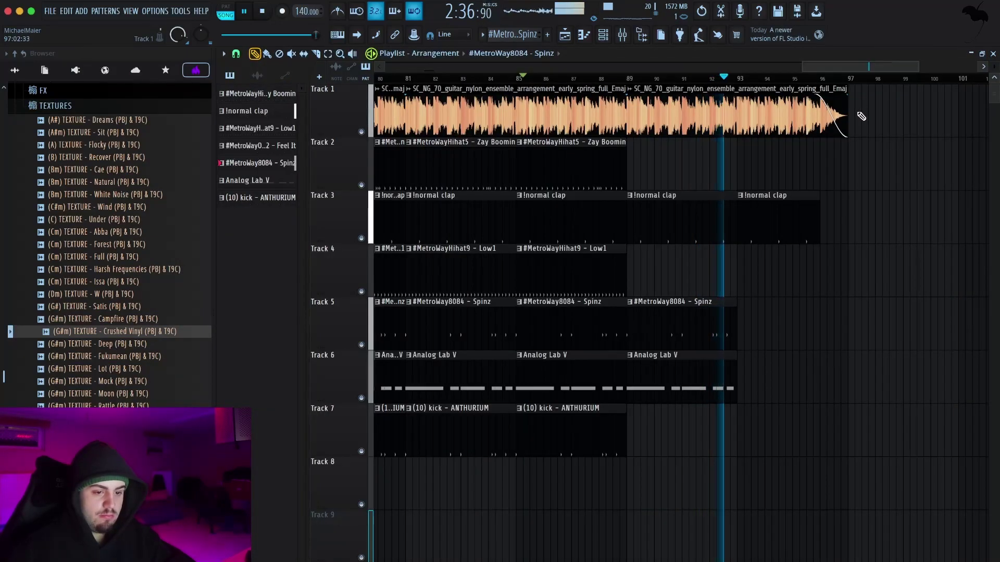
- Shorten the last !normal clap clip on Track 3 to end just after bar 95
drag(817, 207, 796, 208)
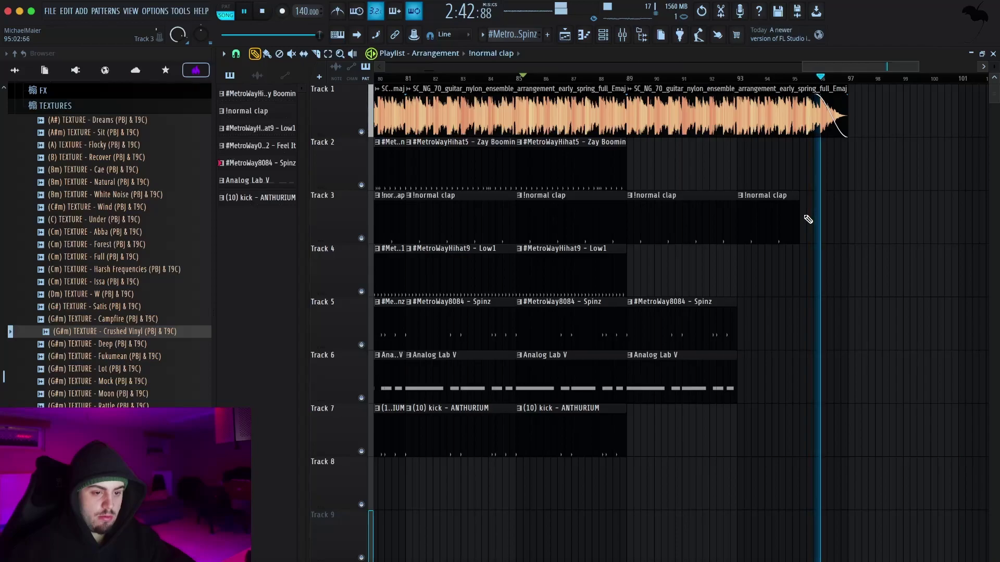
- Lengthen the fade-out of the last guitar clip on Track 1 to start near bar 90 with 34% tension, and play it back
drag(821, 94, 776, 101)
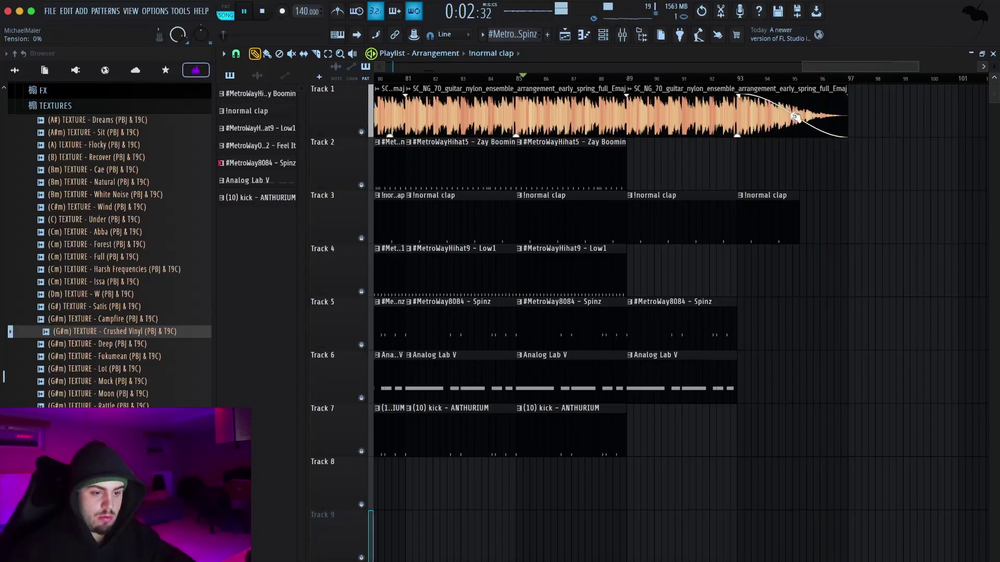
click(621, 84)
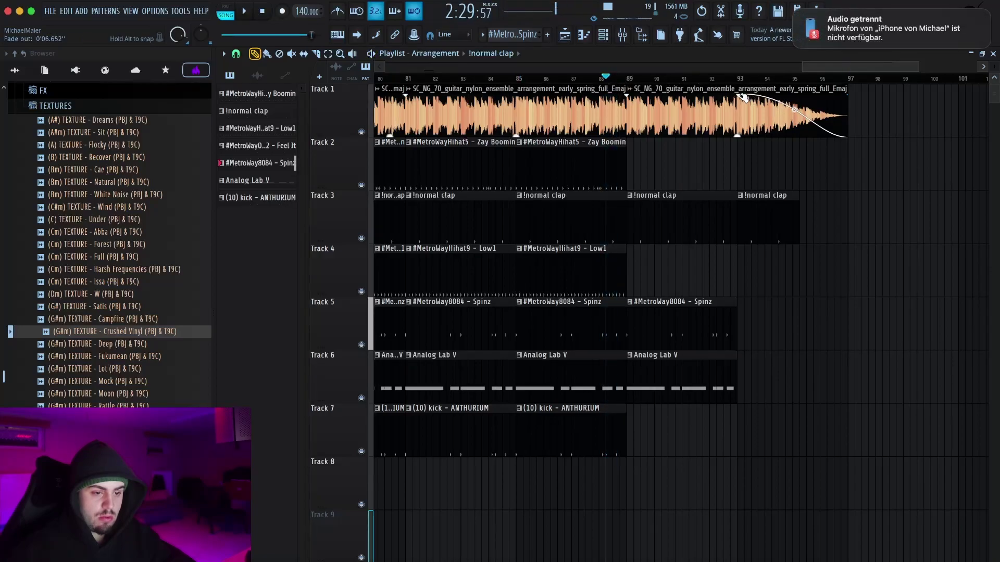
drag(636, 92, 648, 90)
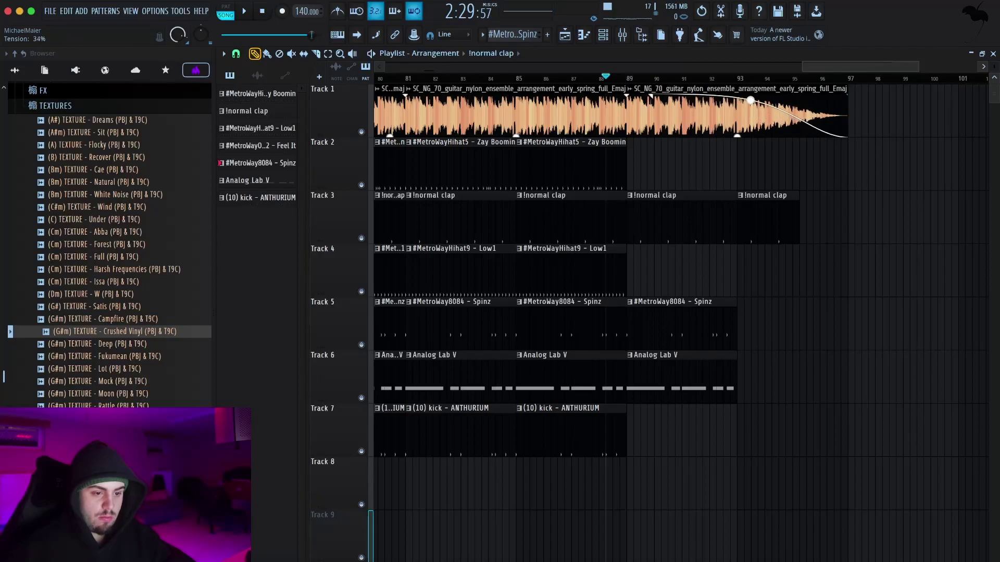
key(space)
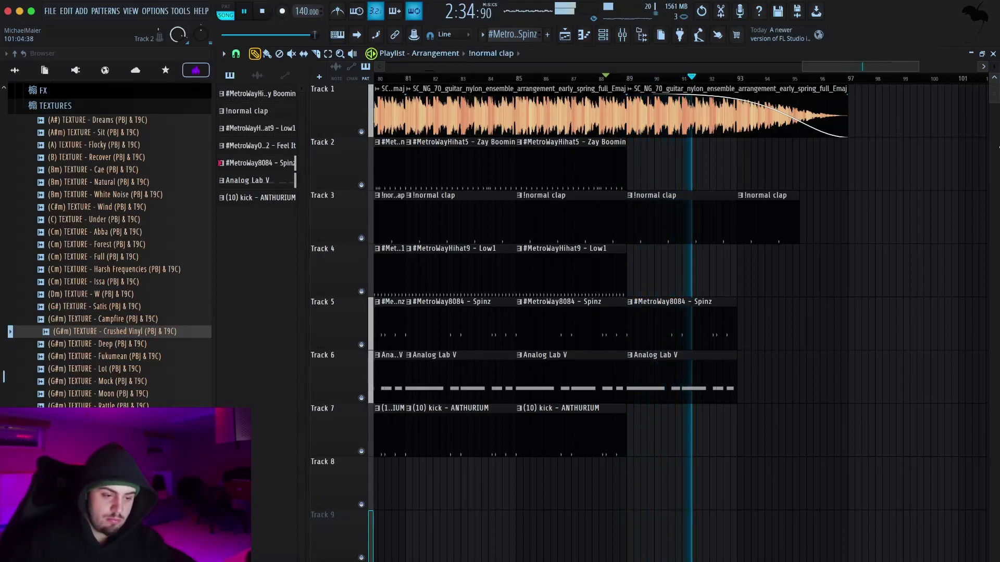
key(space)
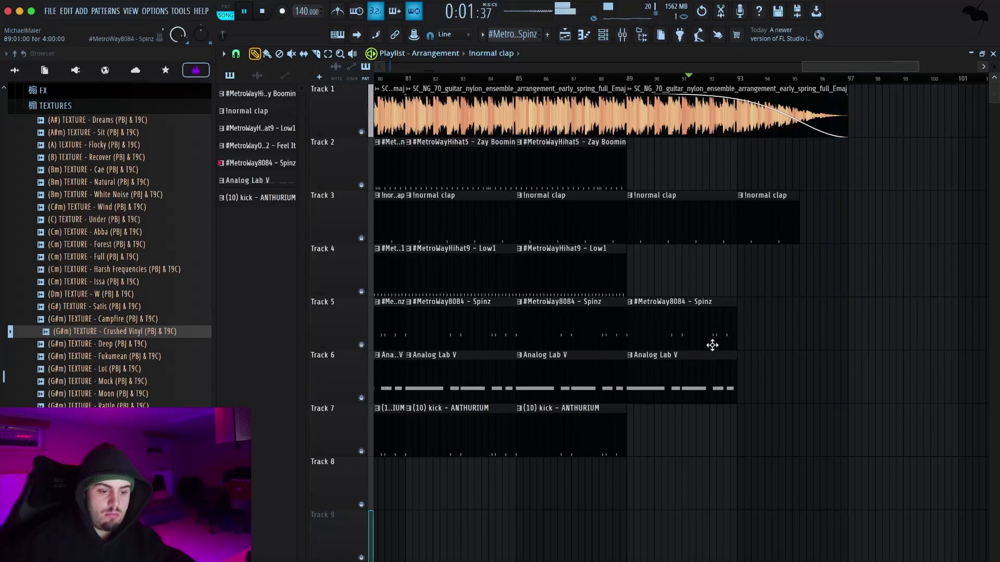
- Extend the last #MetroWay8084 - Spinz clip on Track 5 just past bar 97 and collapse the Yokai kit folder in the browser
drag(738, 304, 815, 298)
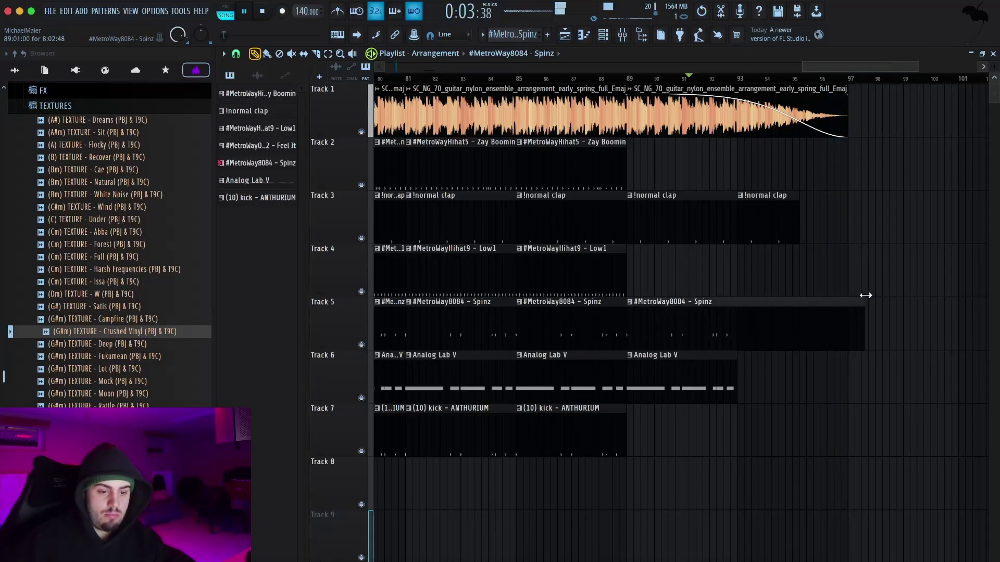
key(space)
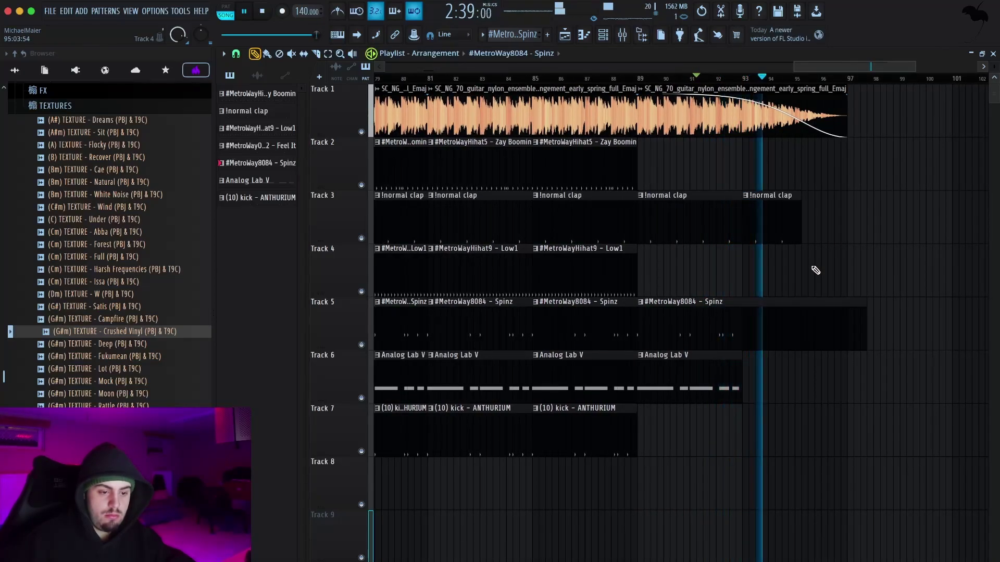
click(168, 107)
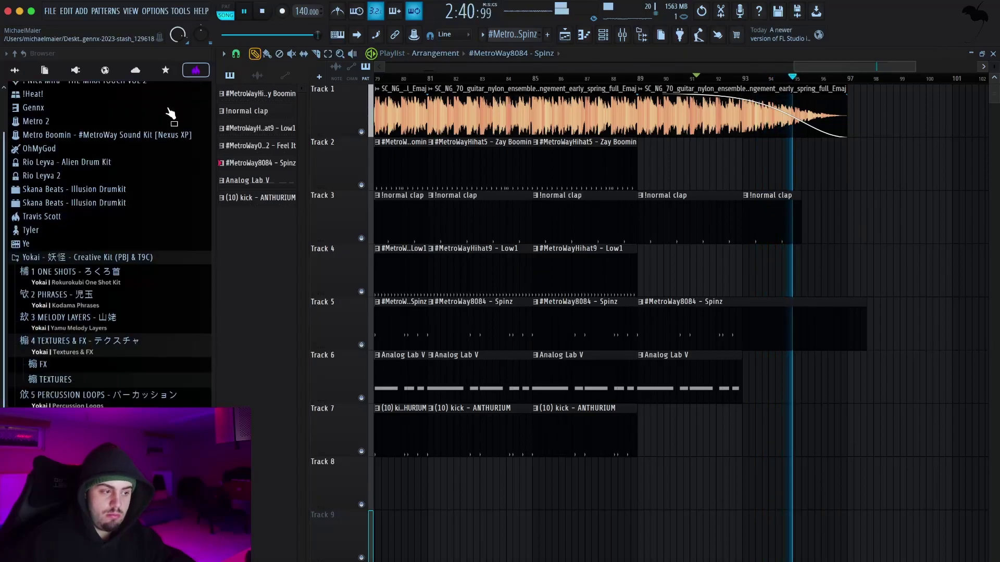
click(66, 256)
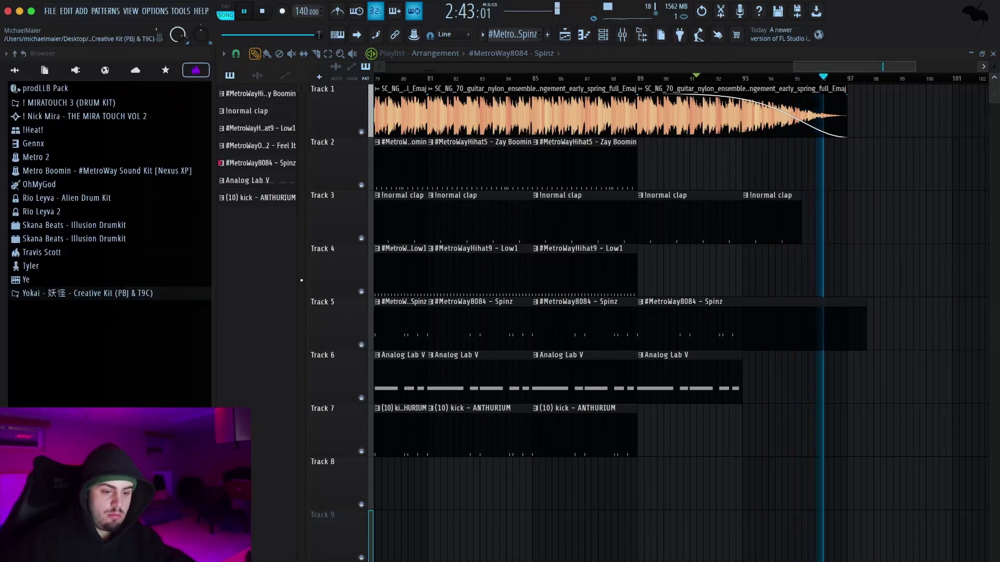
- Trim the last #MetroWay8084 - Spinz clip on Track 5 to a length of 8:01:00 and play the outro
key(space)
scroll(866, 299, up, 4)
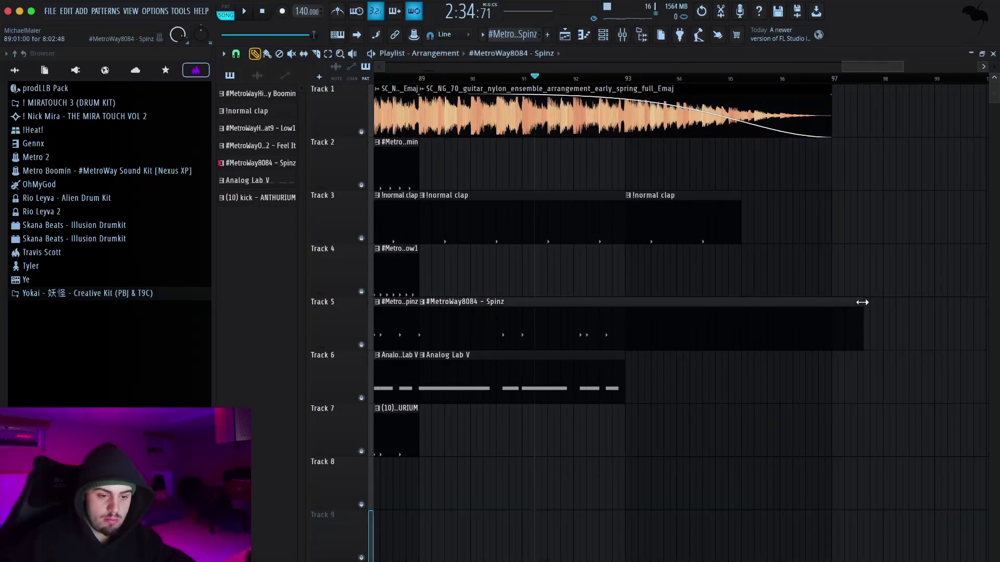
scroll(602, 219, down, 5)
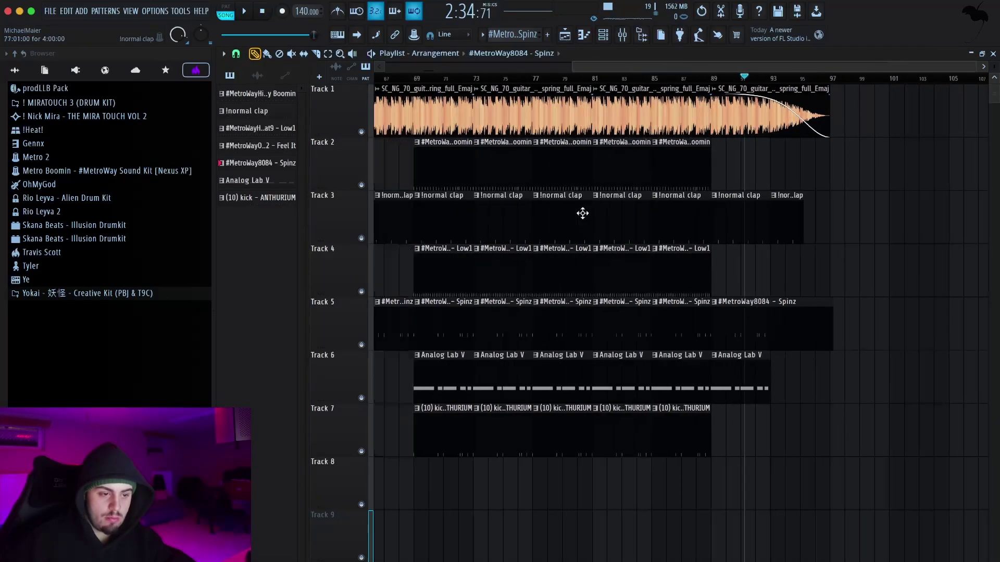
key(space)
scroll(908, 212, up, 5)
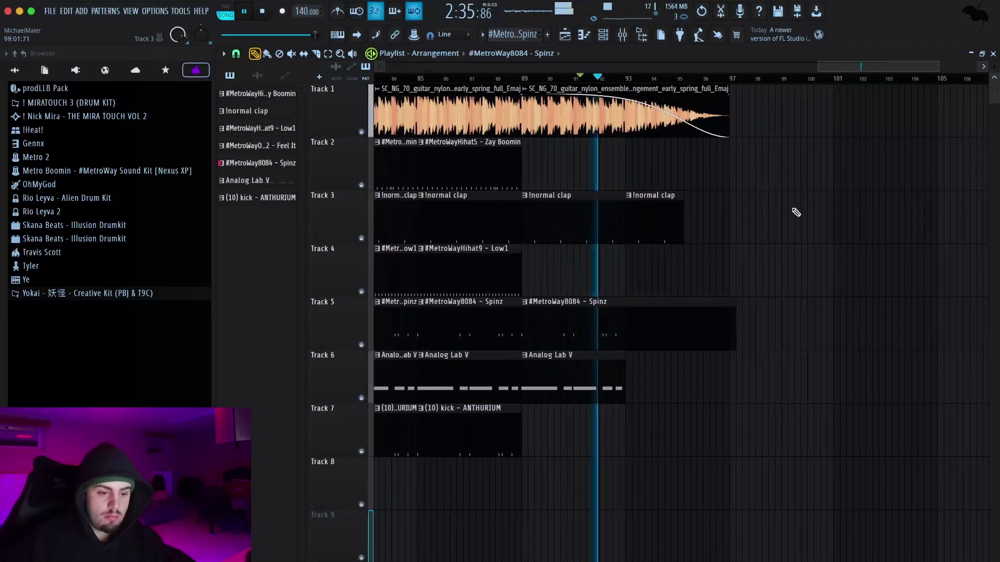
scroll(577, 261, up, 3)
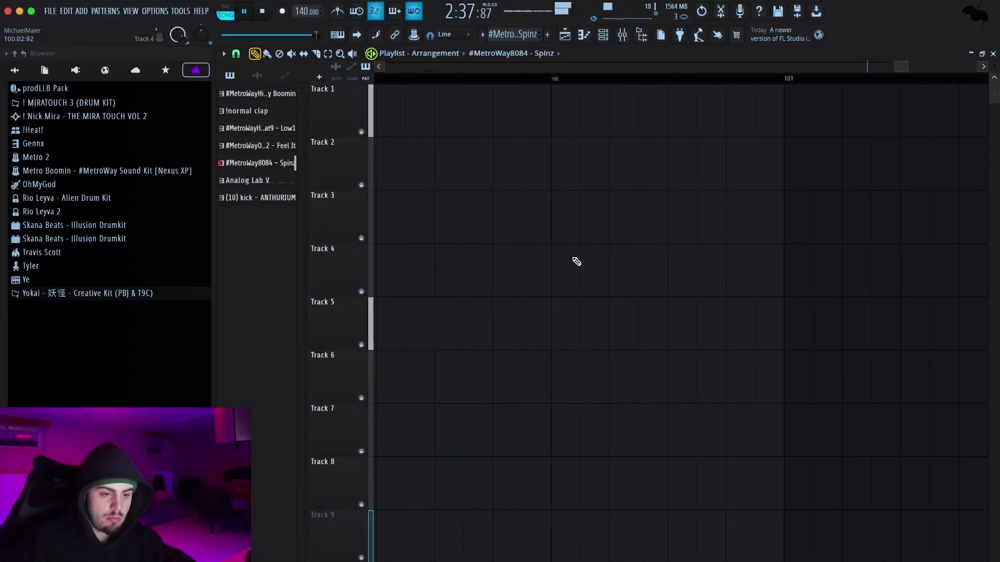
scroll(744, 312, down, 1)
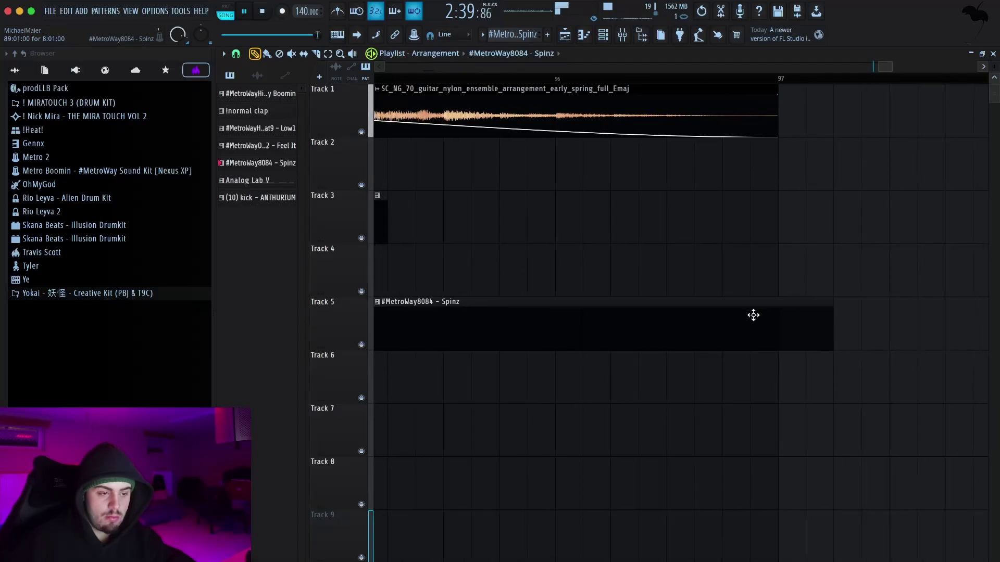
scroll(754, 315, down, 1)
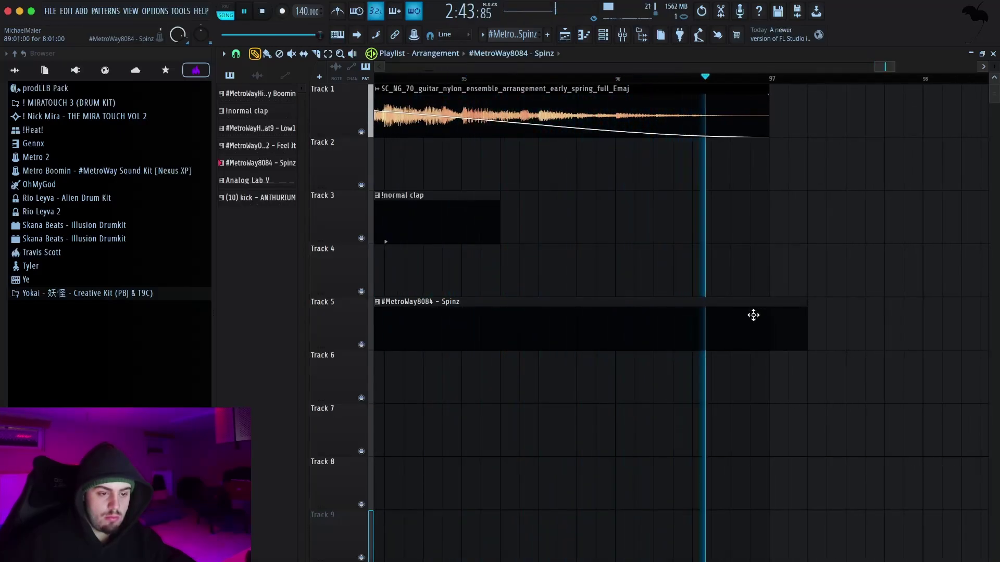
key(space)
scroll(750, 313, down, 6)
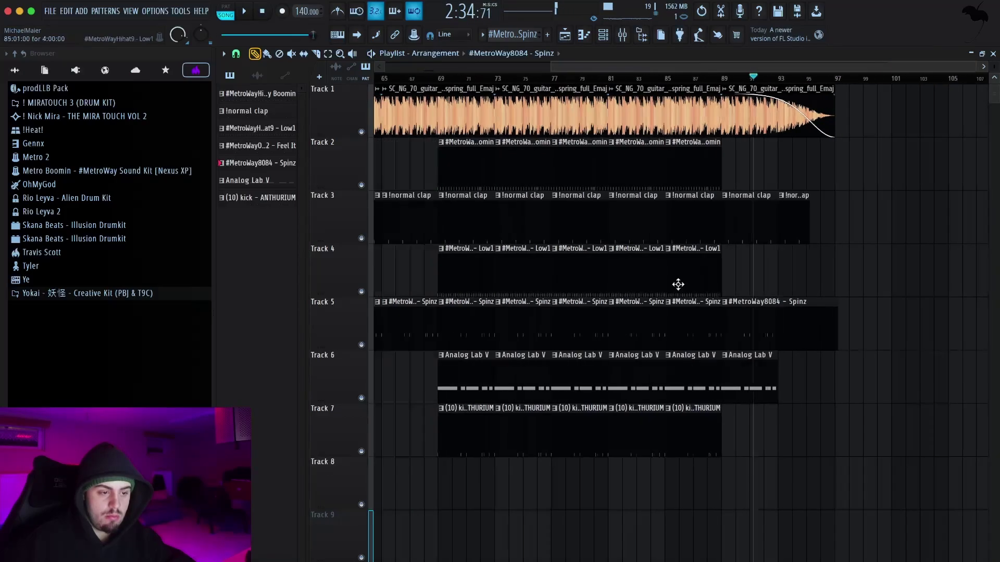
- Return to the start of the arrangement and save the project as Project_98 in a new project folder
drag(403, 82, 245, 96)
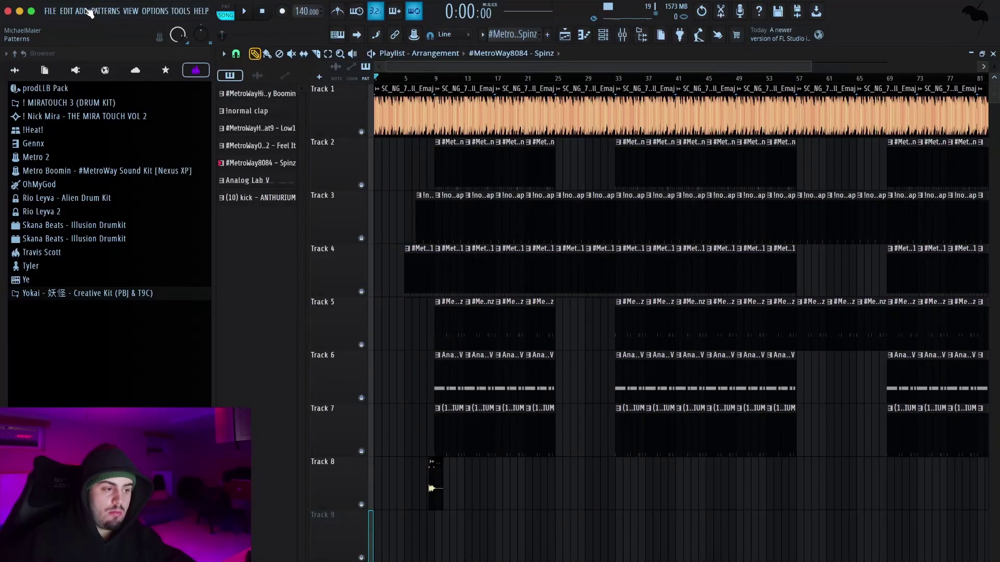
click(54, 11)
click(104, 66)
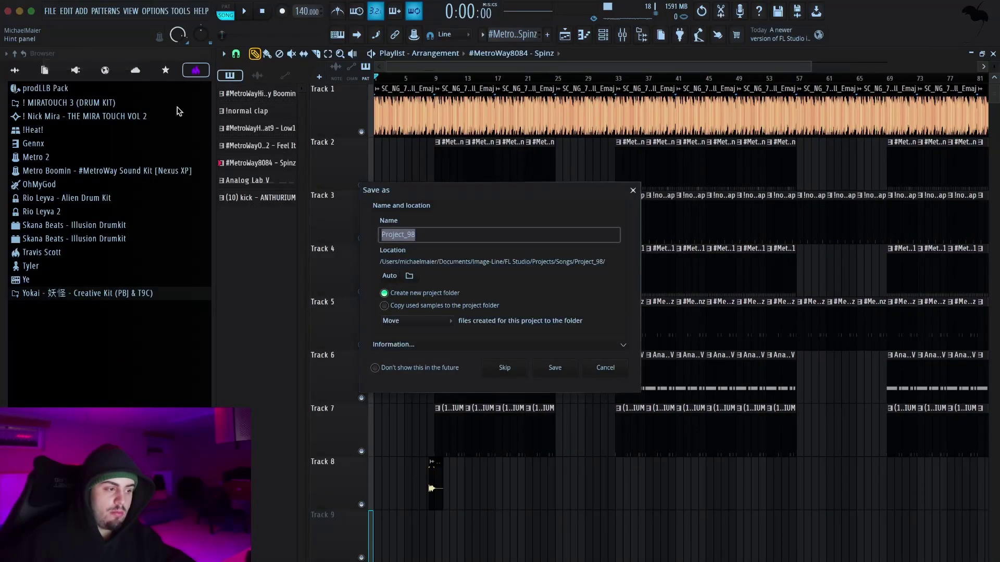
click(555, 368)
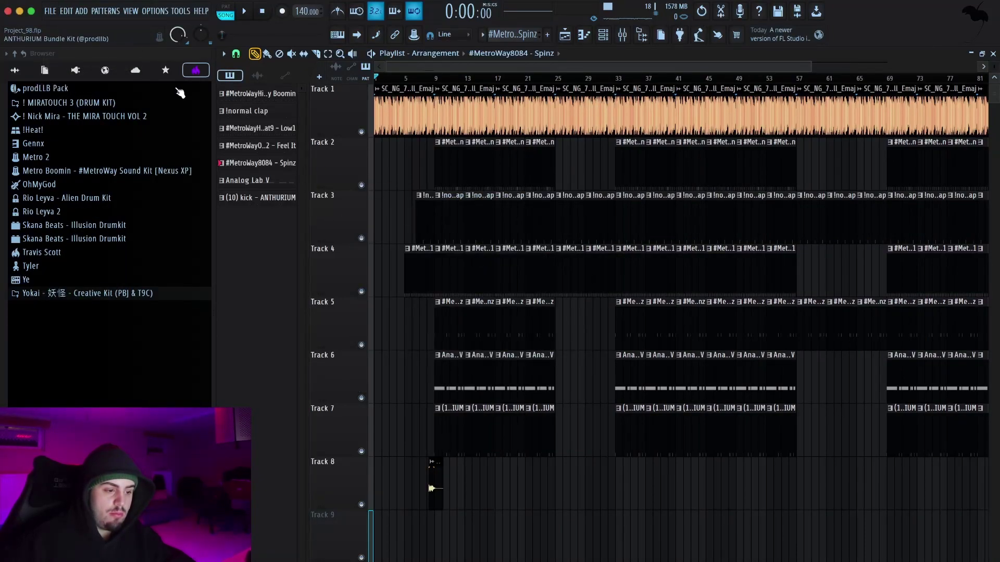
- Render the full song as a WAV file named 140 BPM Emaj 98 in the Portfolio's RnB folder
click(51, 11)
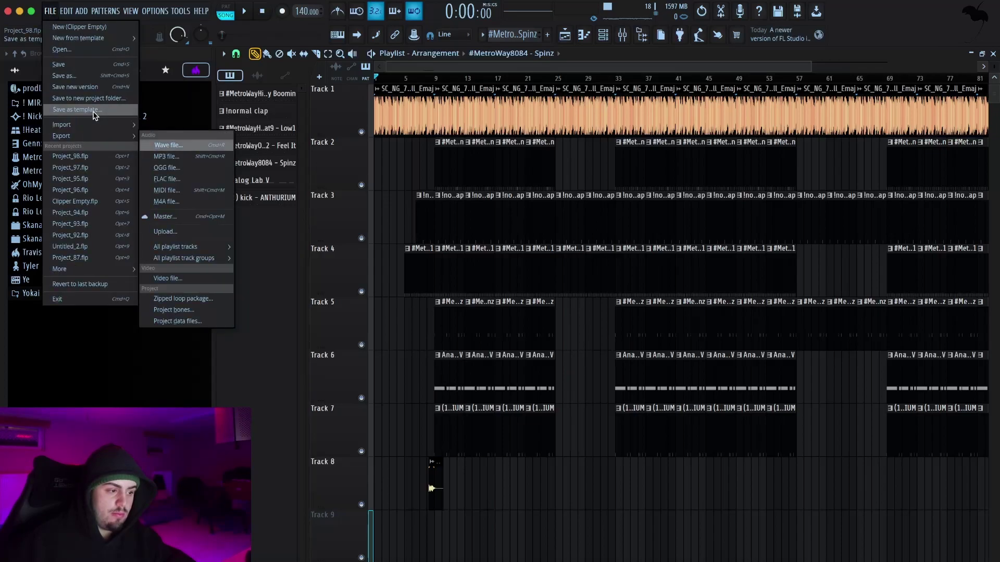
mouse_move(99, 137)
click(167, 141)
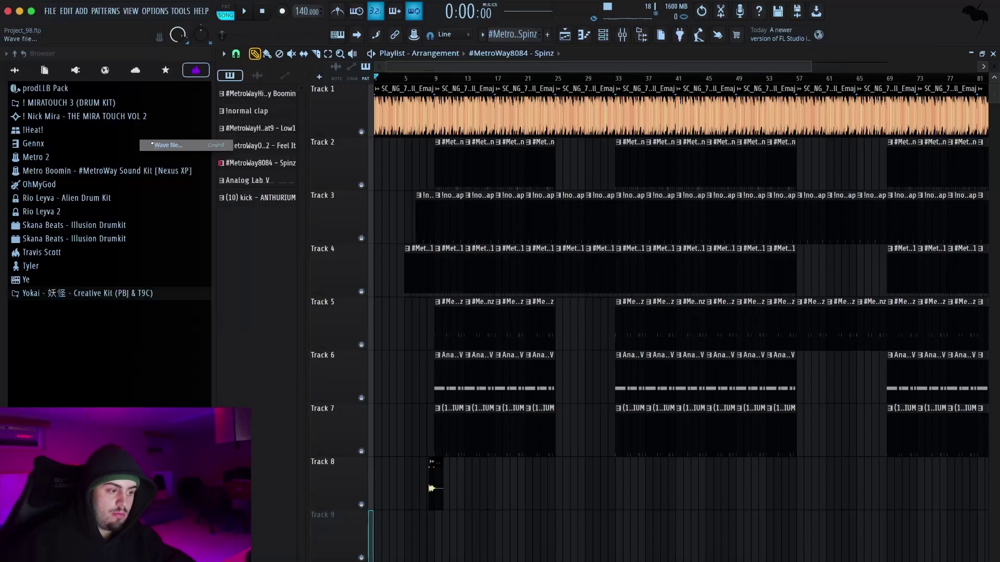
click(323, 185)
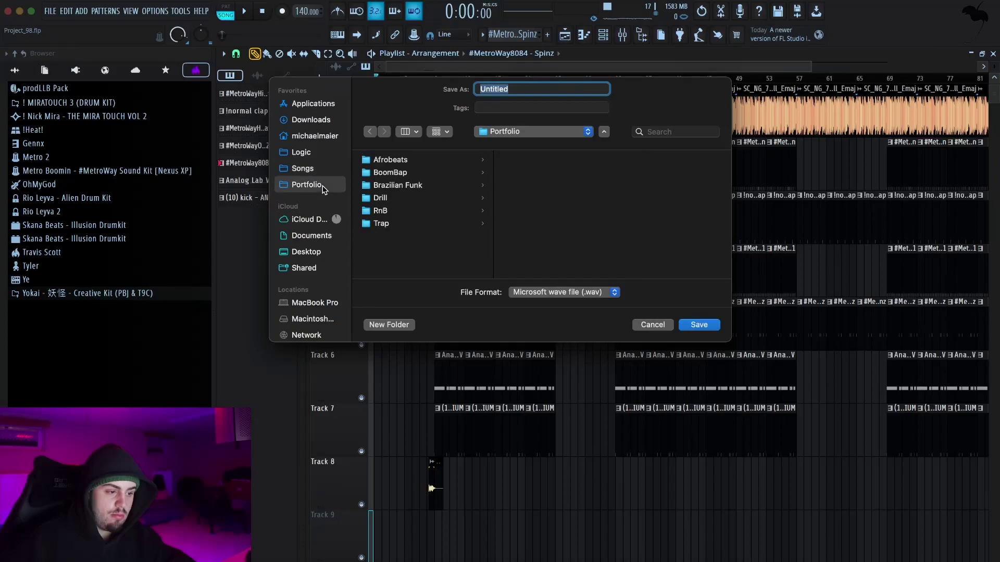
click(397, 212)
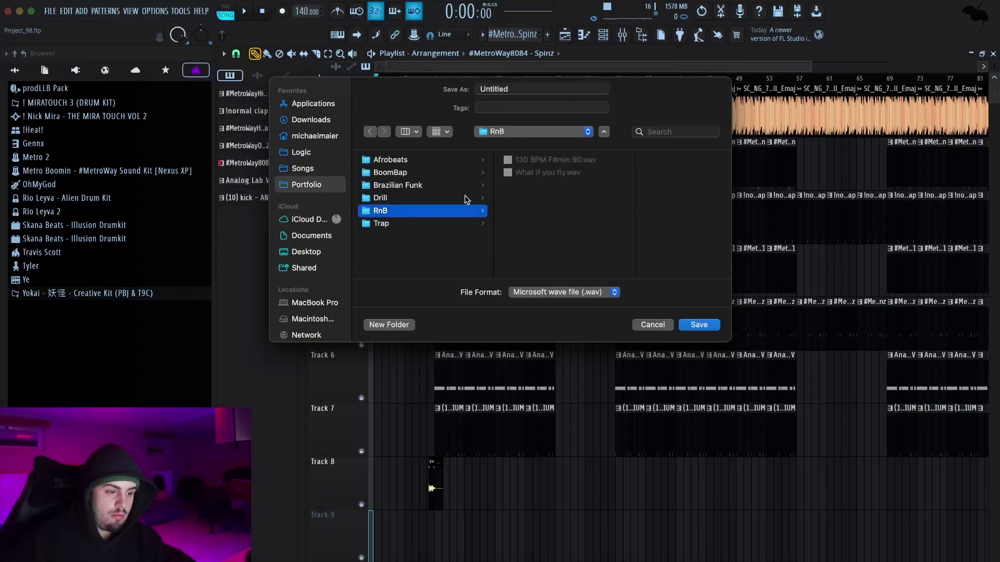
double_click(529, 88)
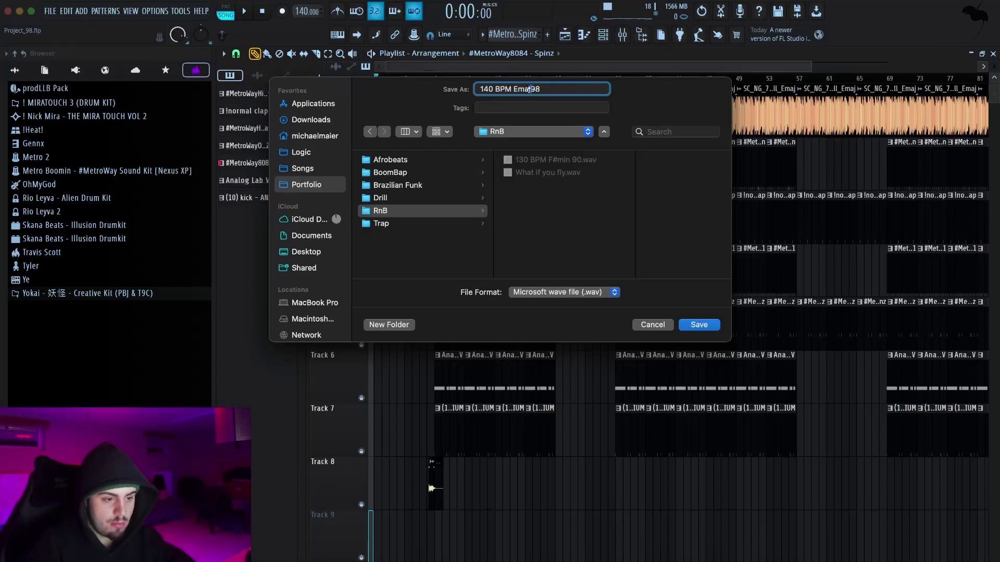
key(Return)
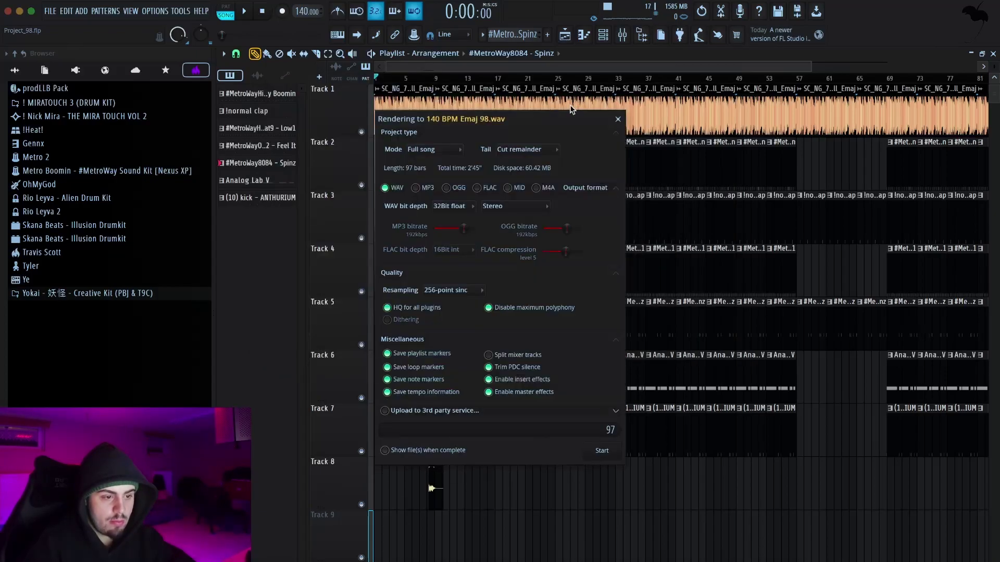
click(601, 451)
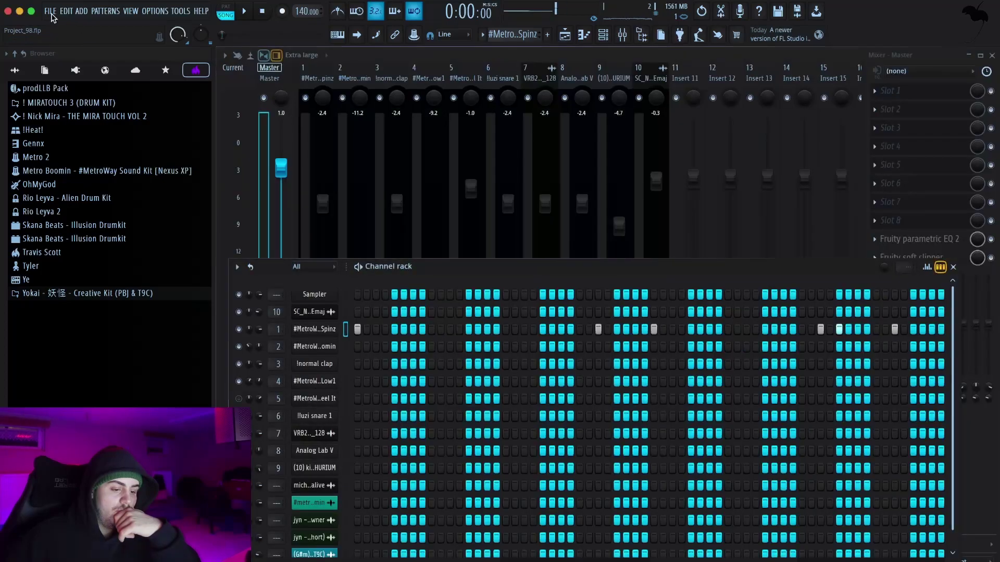
- Switch to Finder and open the RnB folder in Portfolio to check for the exported WAV file
click(51, 11)
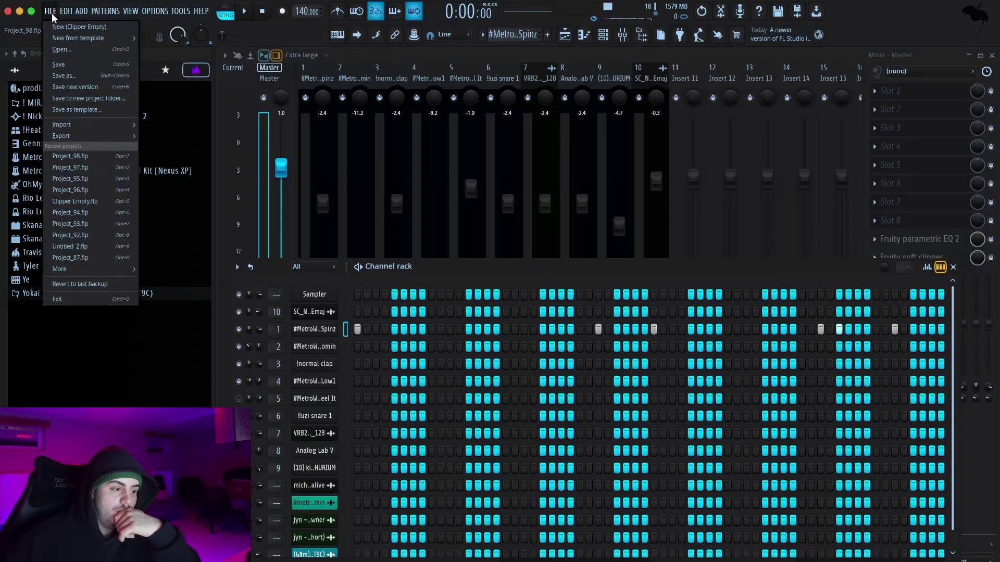
click(51, 12)
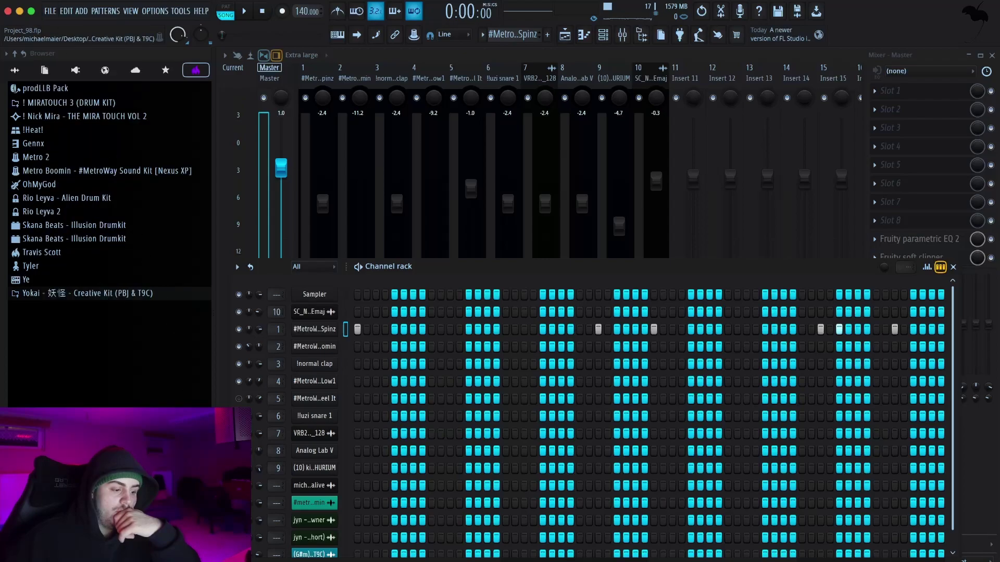
click(289, 161)
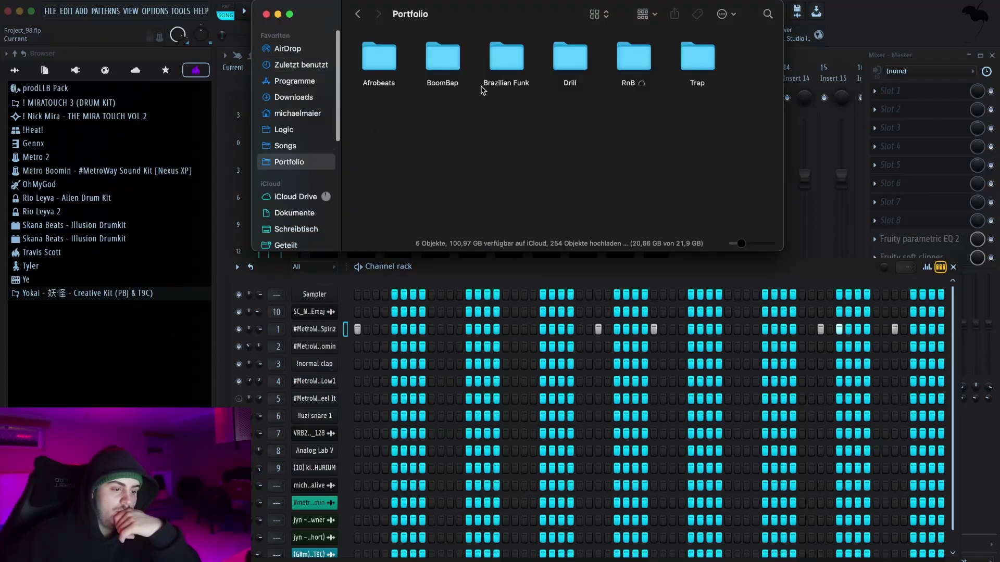
double_click(641, 62)
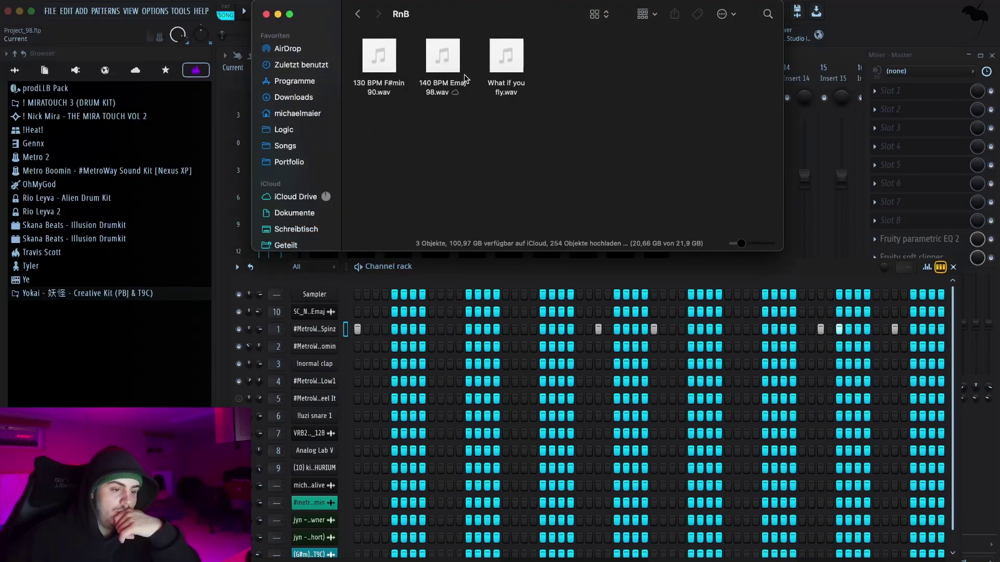
- Return to FL Studio and open the recent project Project_91.flp
click(50, 11)
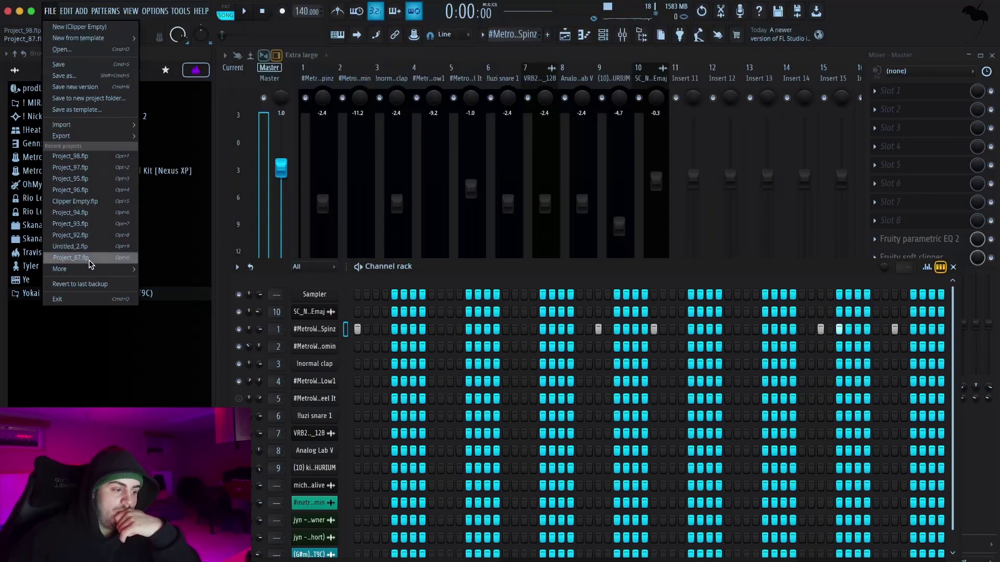
mouse_move(91, 269)
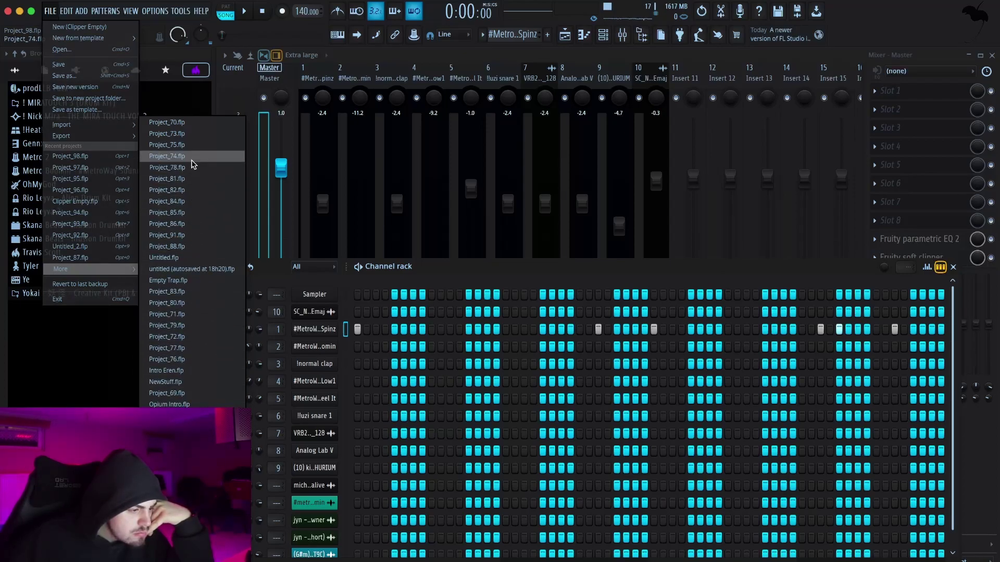
click(189, 237)
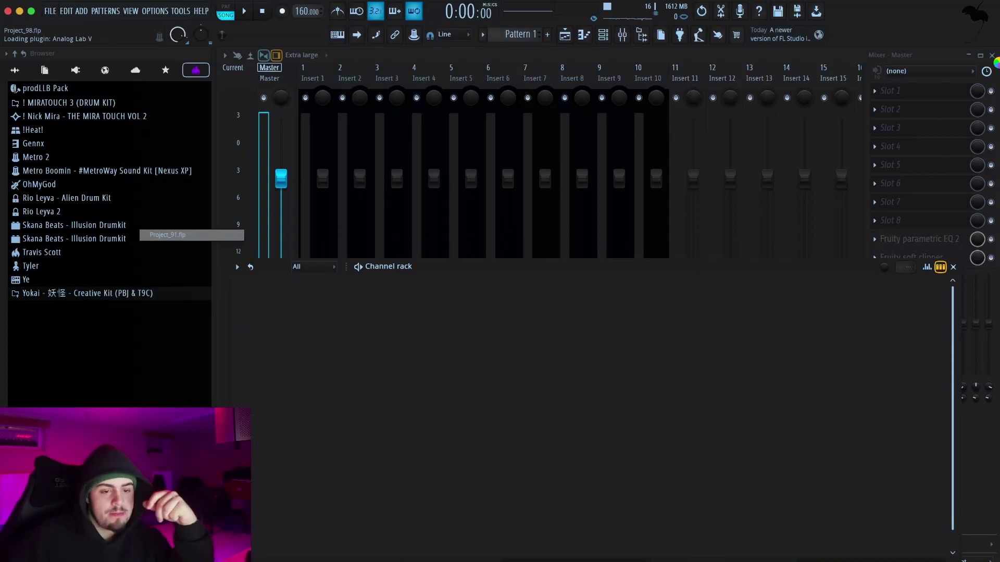
- Play the loaded project briefly and review its arrangement with the mixer and channel rack closed
click(992, 55)
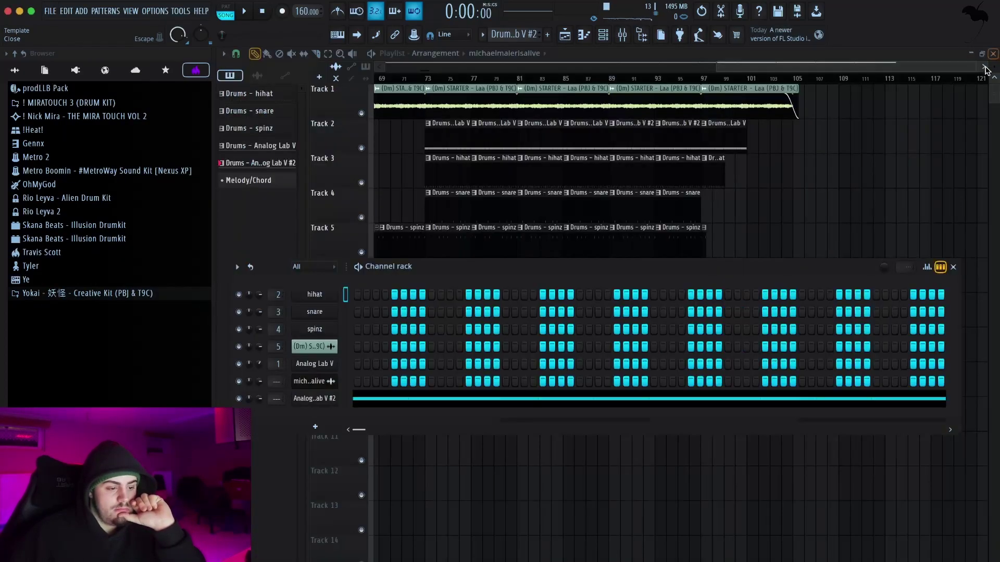
key(space)
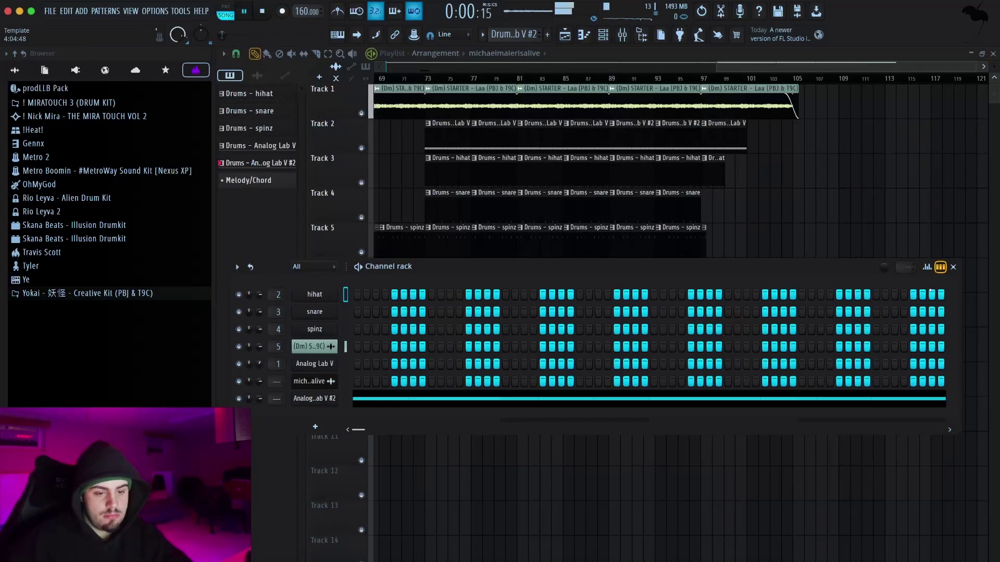
click(954, 267)
scroll(633, 263, left, 10)
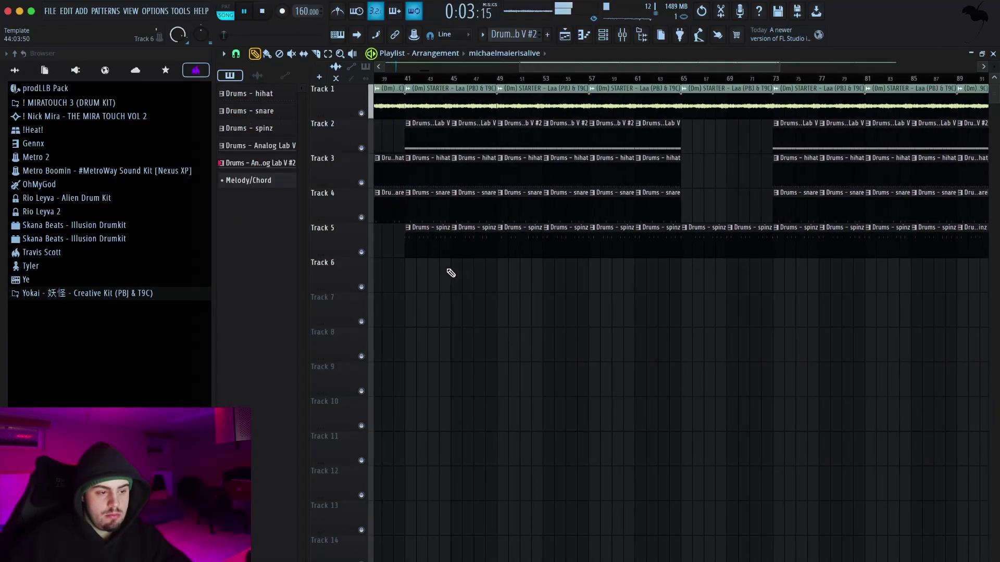
scroll(450, 272, left, 5)
scroll(421, 285, left, 8)
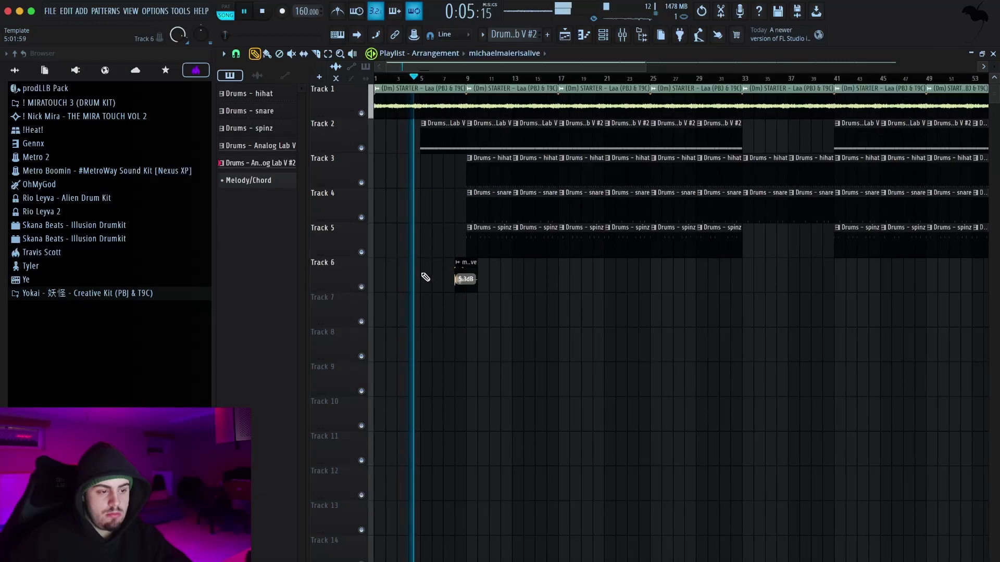
key(space)
- Start a new project from the producer's own saved template
click(50, 11)
mouse_move(87, 38)
click(177, 142)
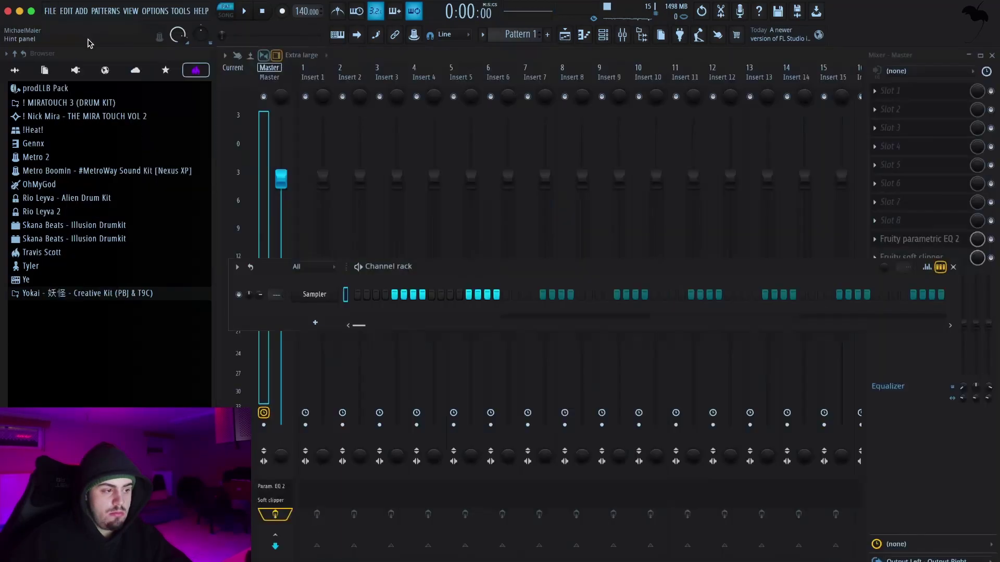
- Close the channel rack, the mixer and the Fruity parametric EQ 2 window to leave the empty playlist
click(945, 266)
click(944, 266)
click(952, 267)
click(991, 55)
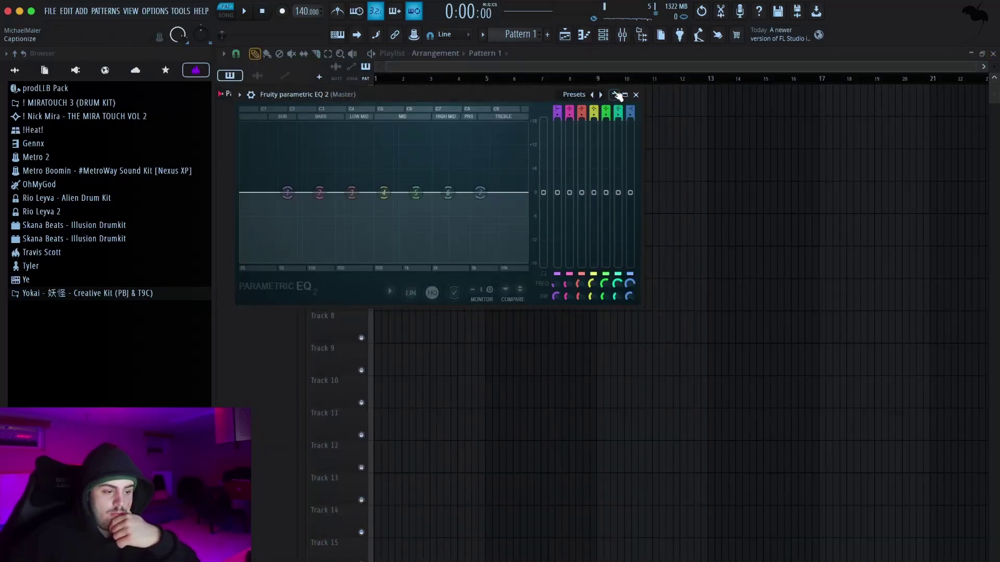
click(636, 94)
- Switch to Splice and search the samples for "rnb"
click(613, 555)
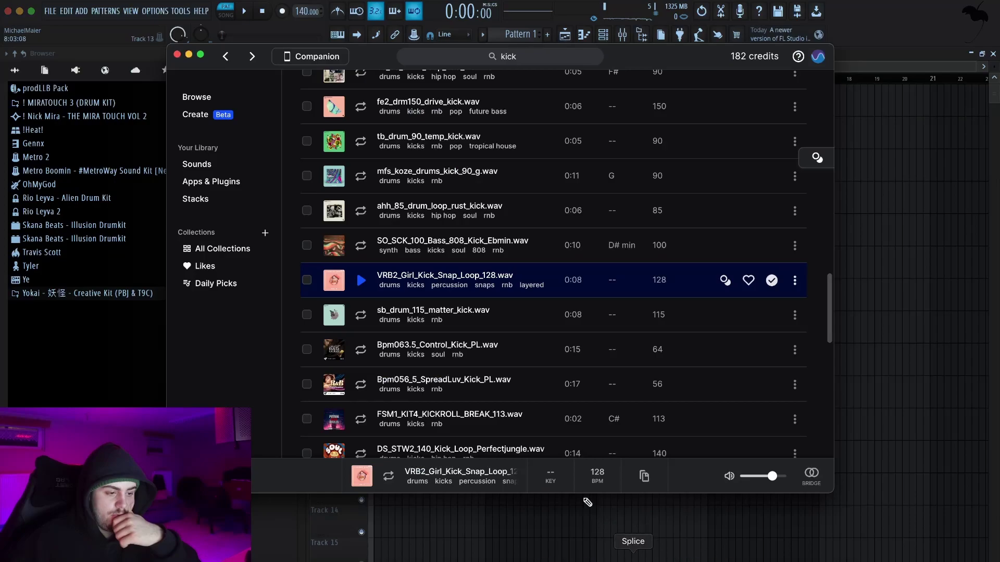
click(549, 57)
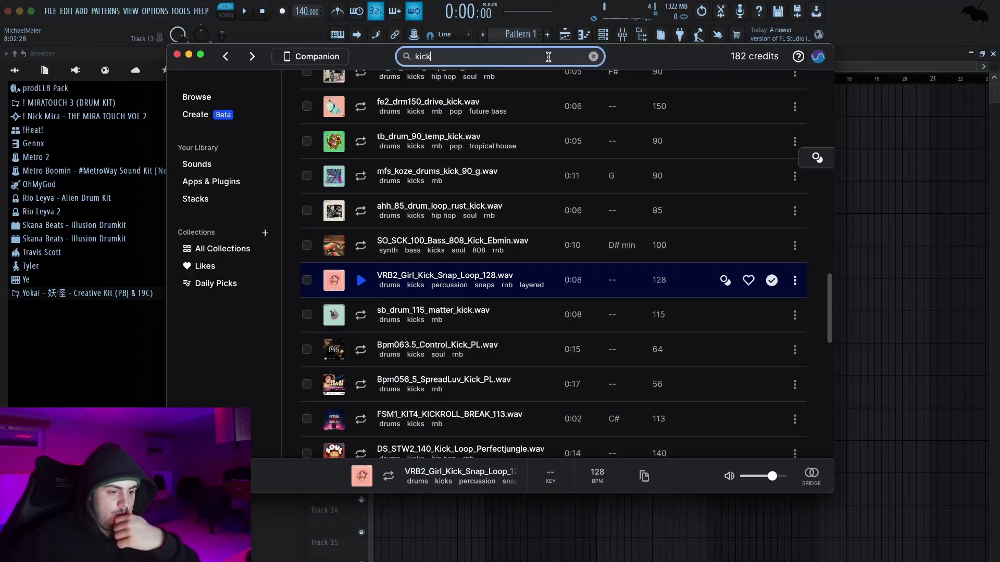
text(rnb)
key(Return)
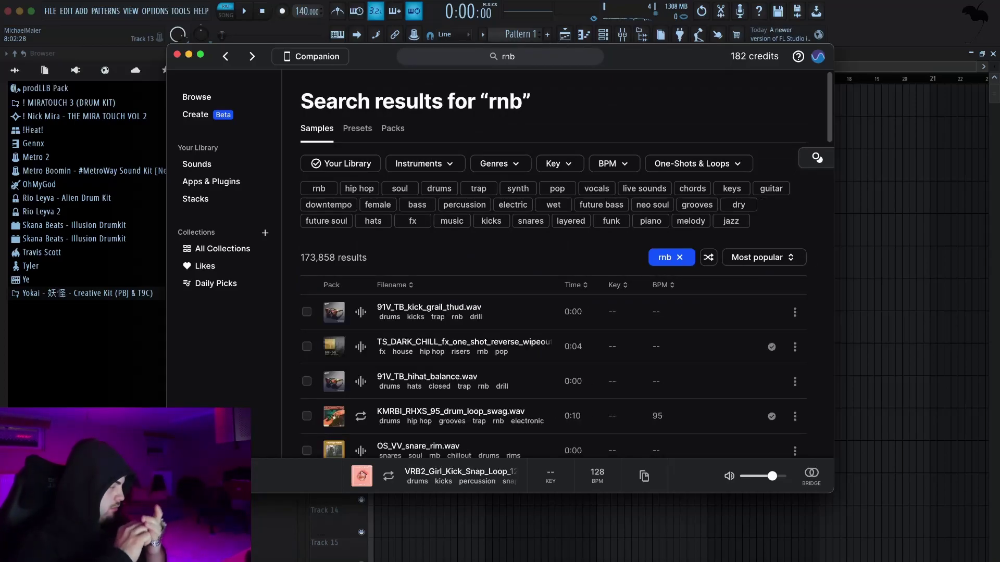
- Preview the first two rnb samples and filter the results to Loops
click(364, 320)
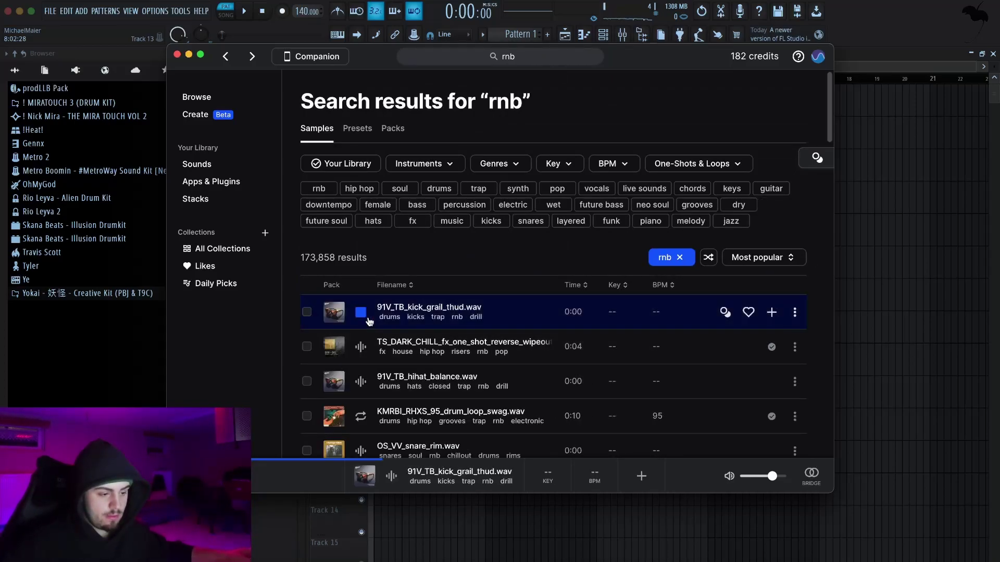
click(365, 340)
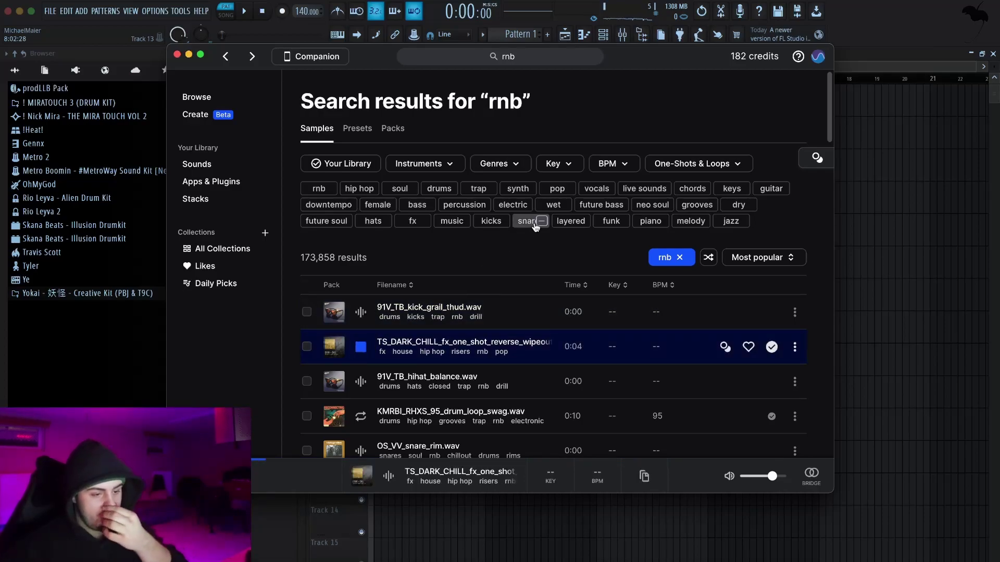
click(701, 164)
click(682, 200)
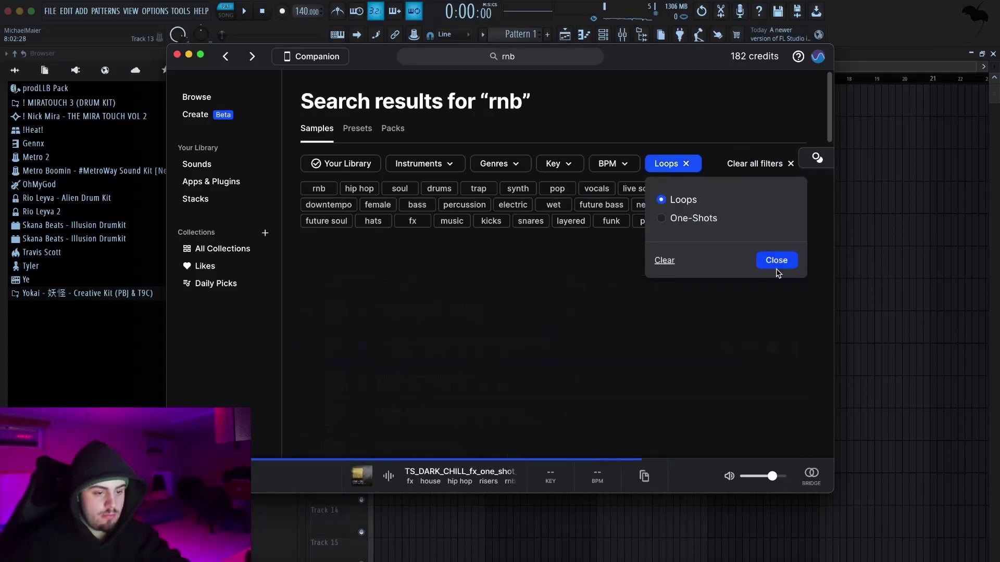
click(776, 263)
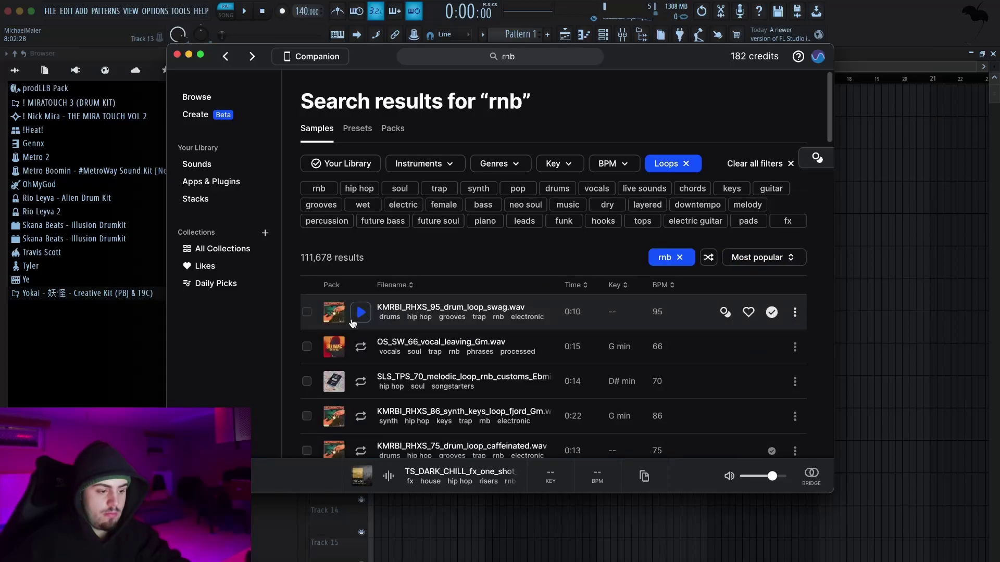
- Preview the first seven rnb loops, from KMRBI_RHXS_95_drum_loop_swag.wav to the SLS_TST_85 synths bass loop, replaying the gravity and caffeinated loops
click(360, 312)
click(360, 344)
scroll(360, 354, down, 1)
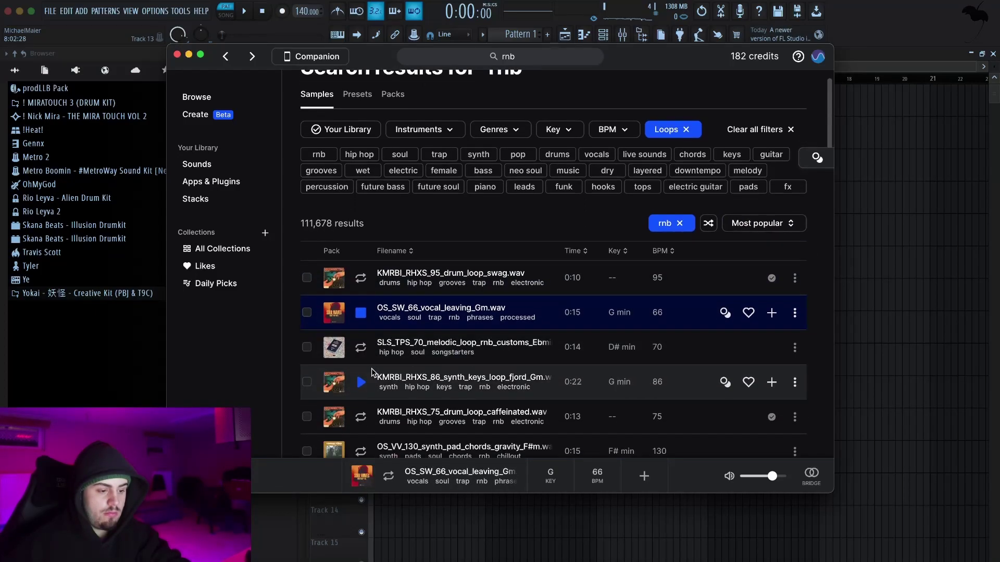
click(368, 354)
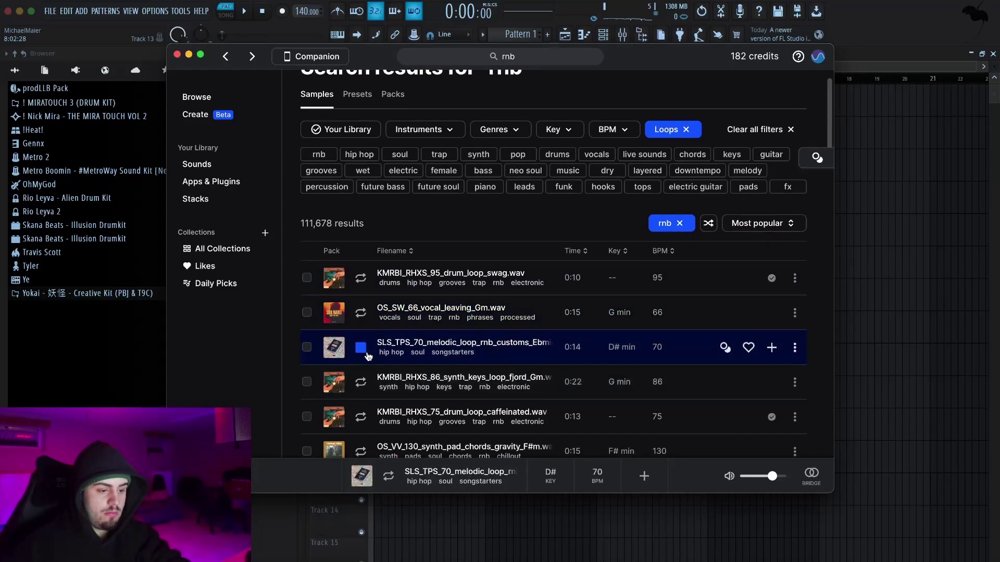
click(360, 381)
scroll(362, 383, down, 2)
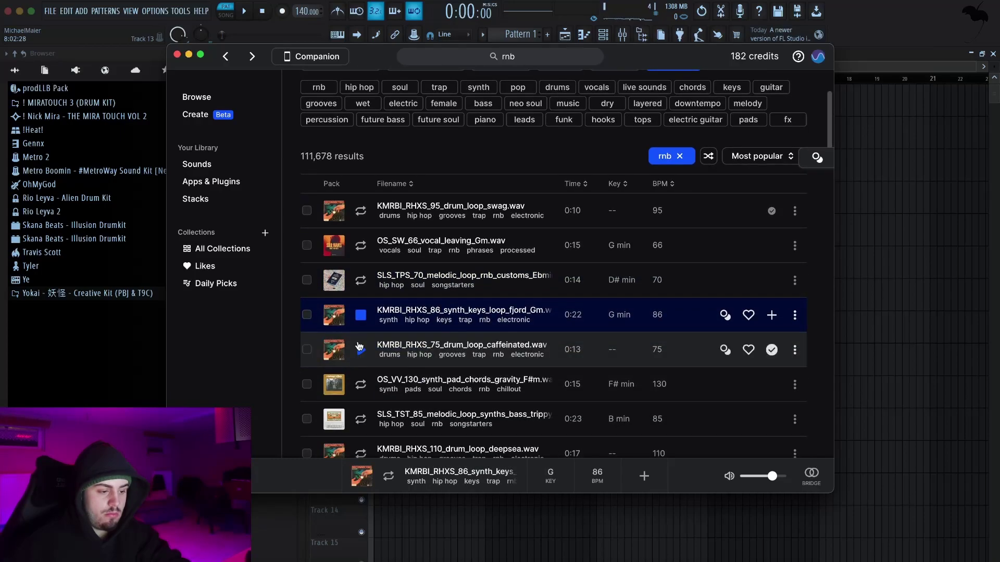
click(360, 349)
click(360, 383)
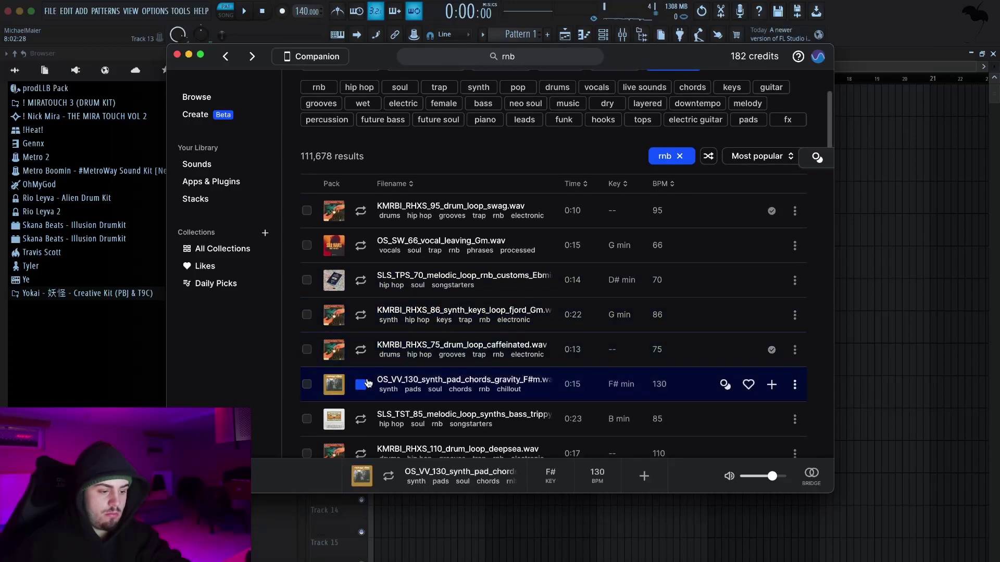
scroll(367, 384, down, 2)
click(361, 346)
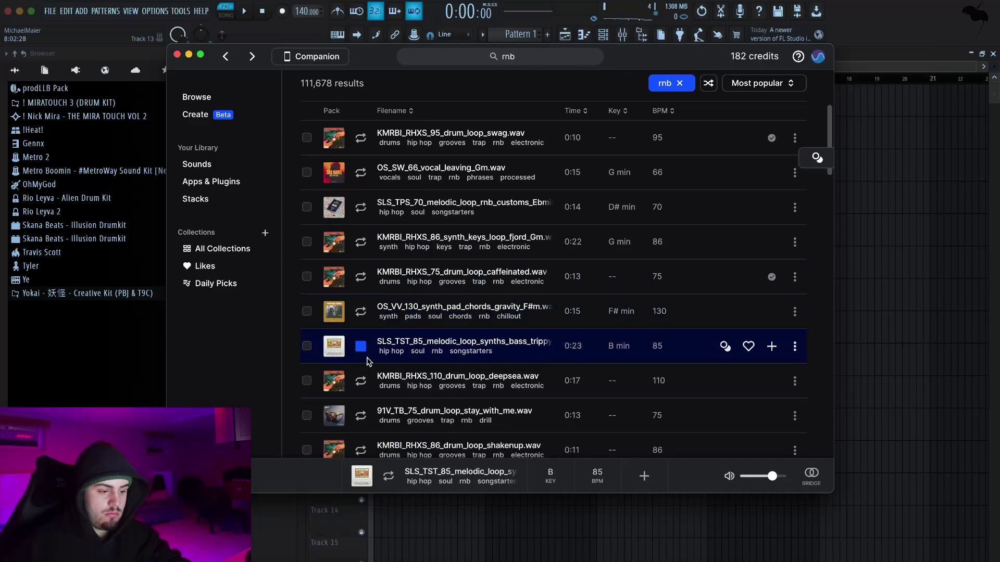
click(360, 311)
click(361, 276)
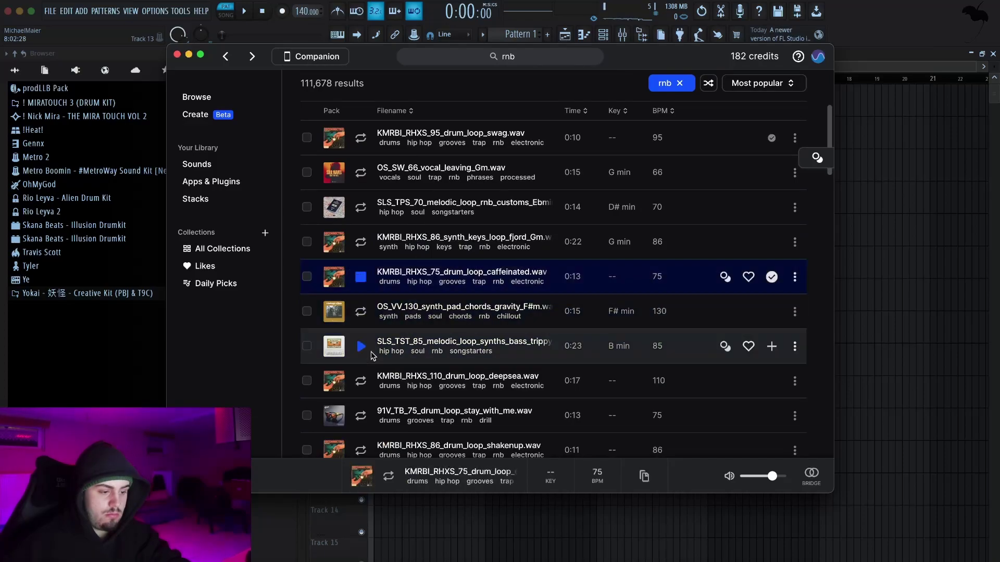
- Preview the deepsea, stay_with_me and shakenup drum loops and add KMRBI_RHXS_110_drum_loop_deepsea.wav to the library
click(365, 384)
scroll(365, 383, down, 3)
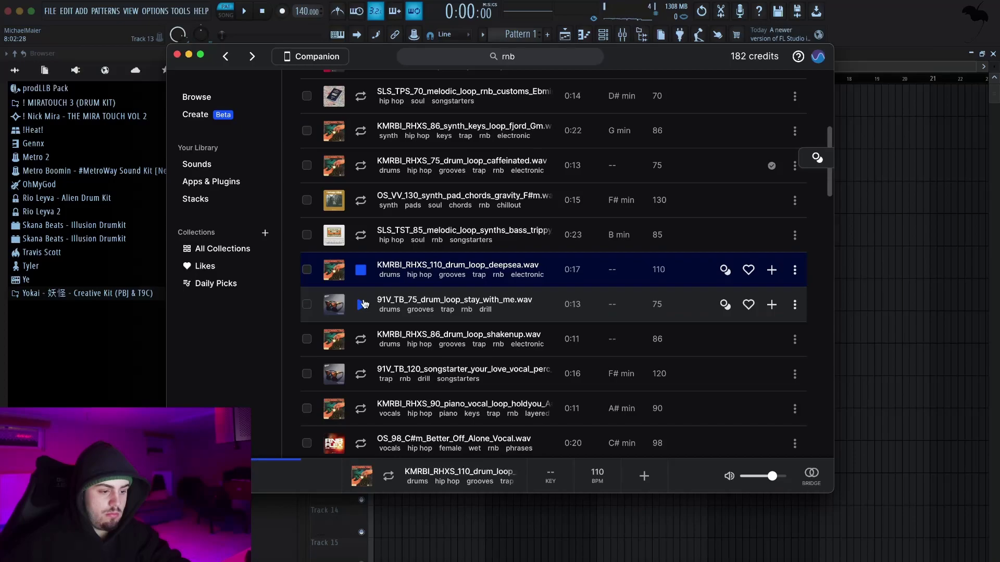
click(364, 305)
click(364, 337)
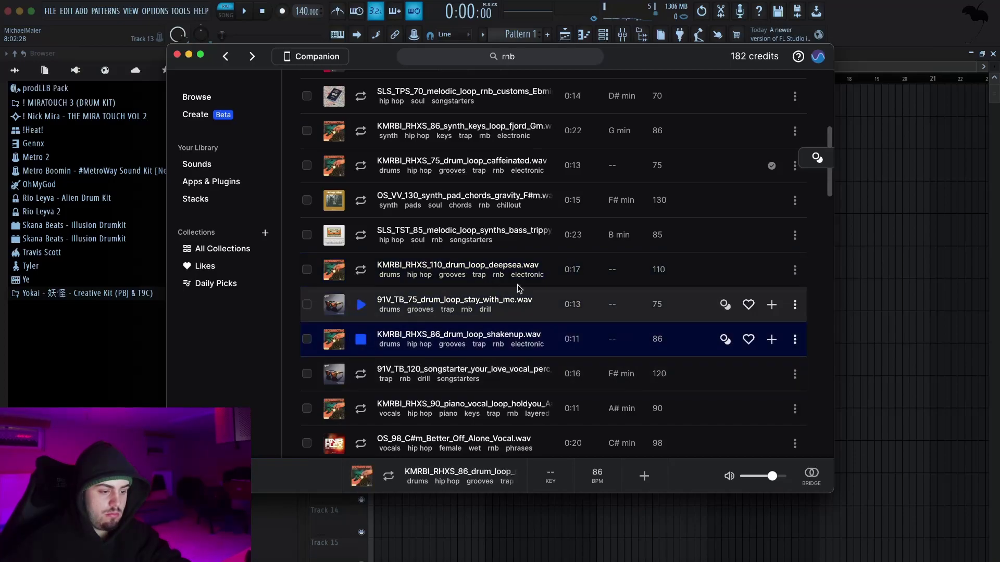
click(775, 271)
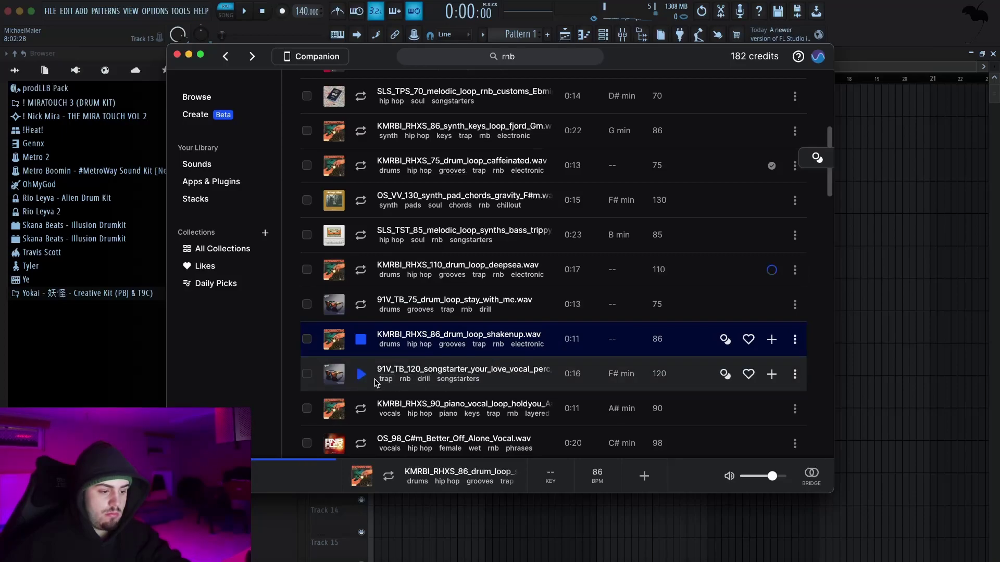
- Preview the next three vocal and piano loops and add KMRBI_RHXS_90_piano_vocal_loop_holdyou_A#m.wav to the library
click(373, 382)
click(366, 411)
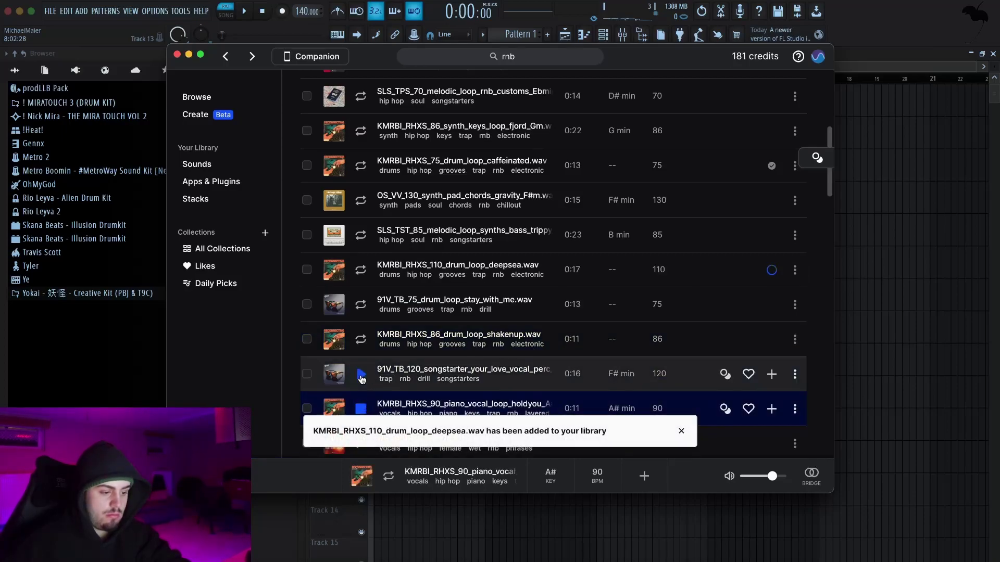
scroll(364, 390, down, 2)
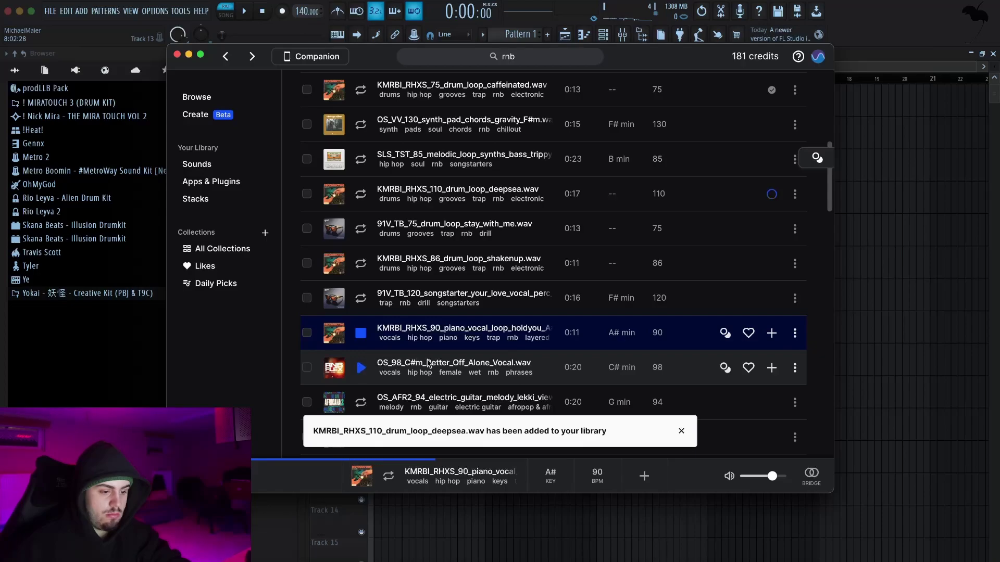
click(363, 368)
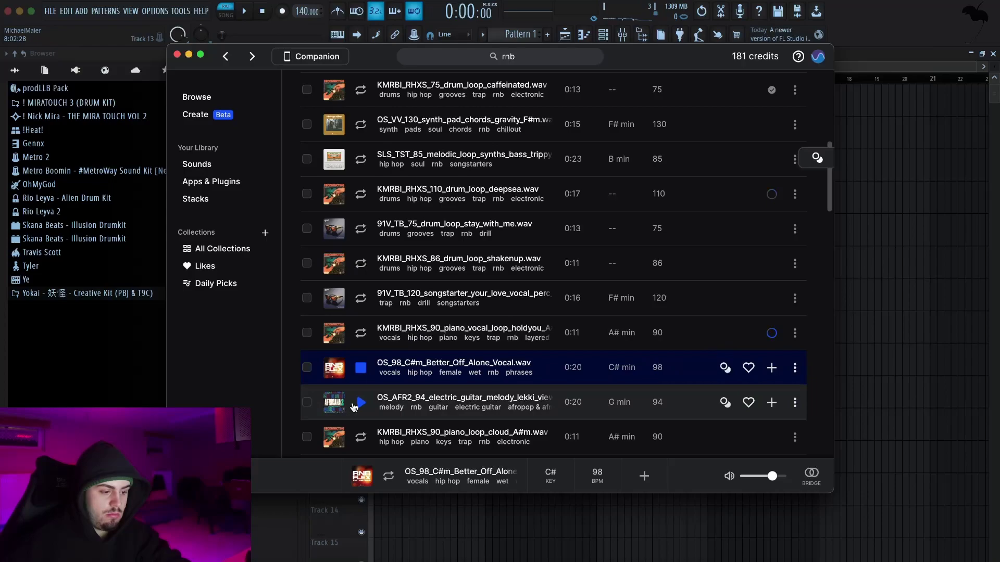
- Preview the following guitar, piano, percussion and drum loops, from OS_AFR2_94_electric_guitar_melody to OS_VV_130_drum_loop_saturn.wav
click(353, 407)
scroll(359, 406, down, 1)
click(362, 408)
scroll(362, 406, down, 2)
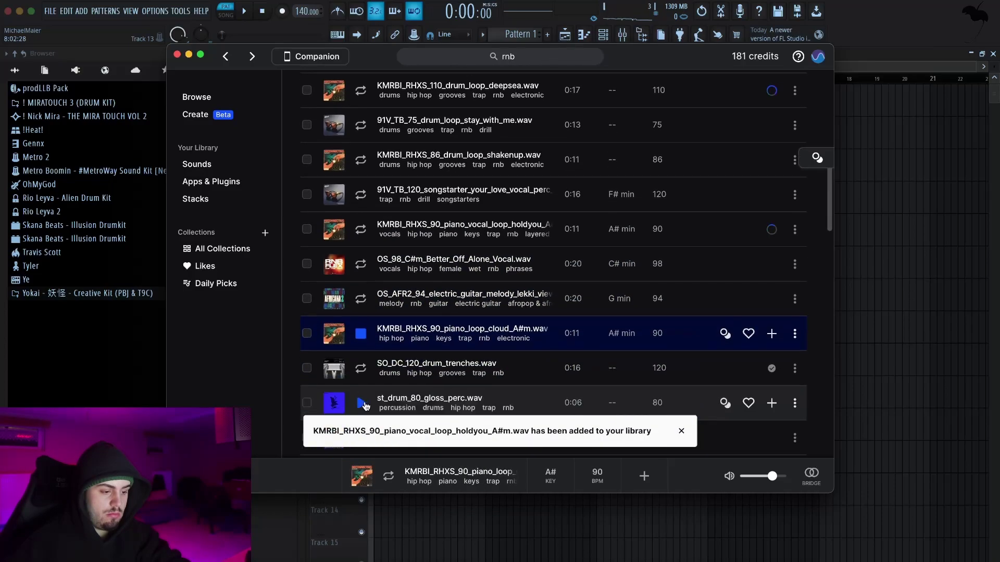
click(361, 363)
scroll(362, 354, down, 2)
click(362, 330)
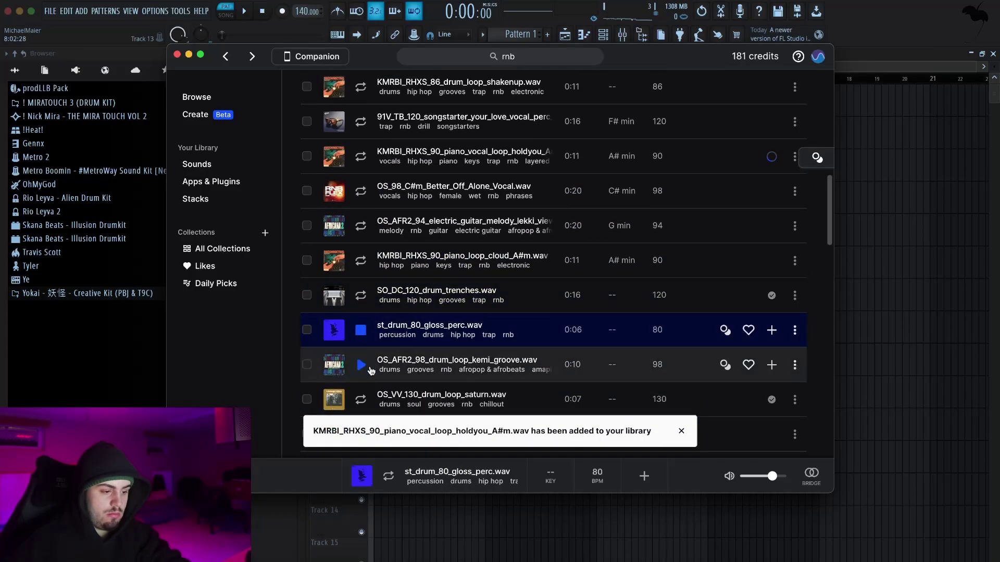
click(368, 371)
click(364, 399)
scroll(373, 354, down, 2)
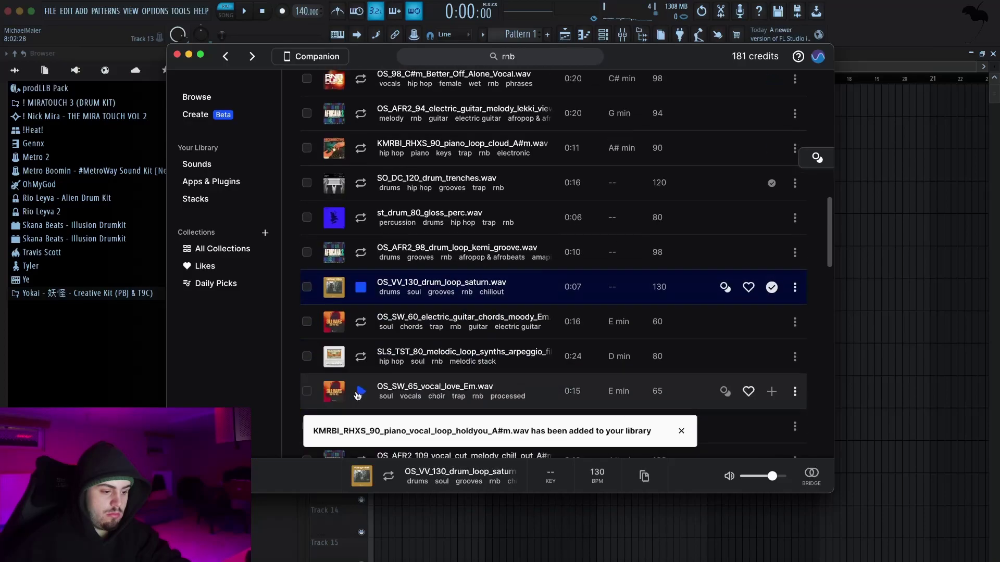
- Preview the moody electric guitar and SLS_TST_80 synths arpeggio loops and add the 80 BPM arpeggio loop to the library
click(360, 306)
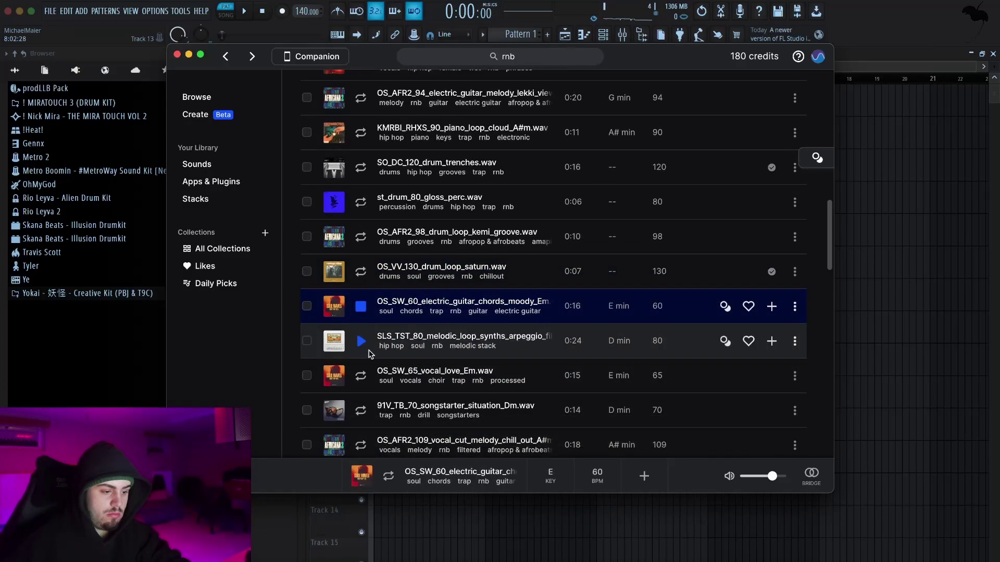
click(363, 343)
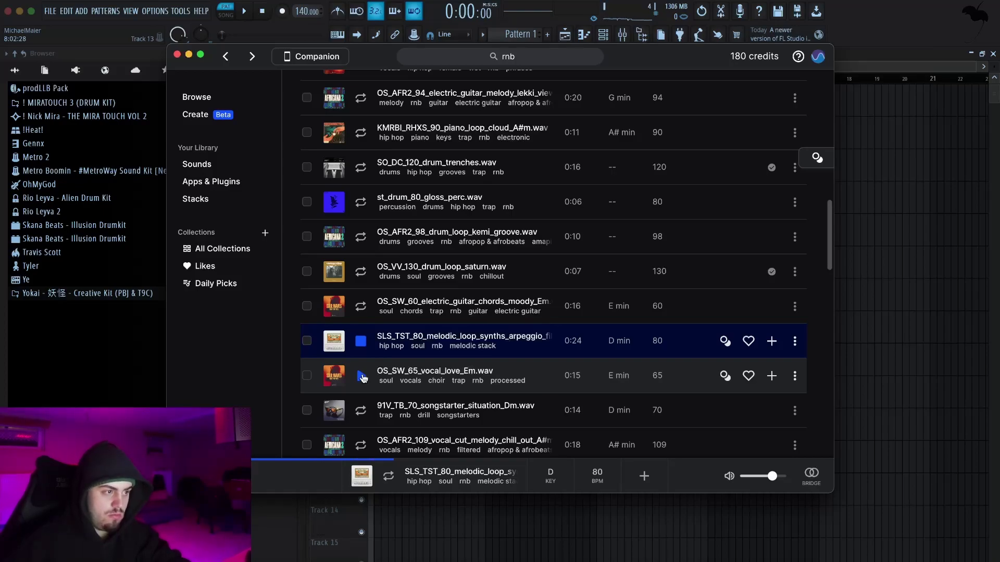
click(771, 342)
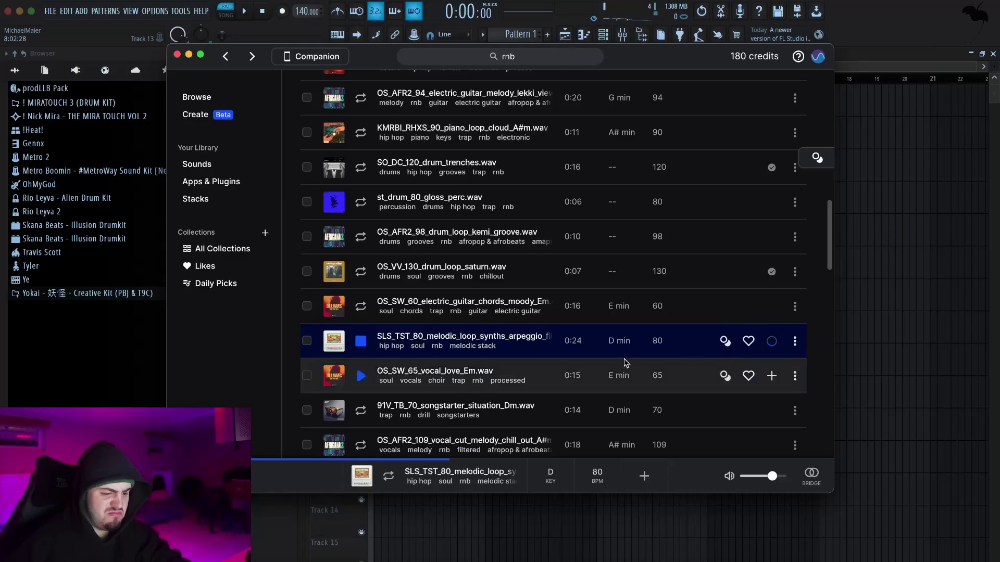
- Preview OS_SW_65_vocal_love_Em.wav, 91V_TB_70_songstarter_situation_Dm.wav and the OS_AFR2_109 vocal cut melody loop
click(382, 364)
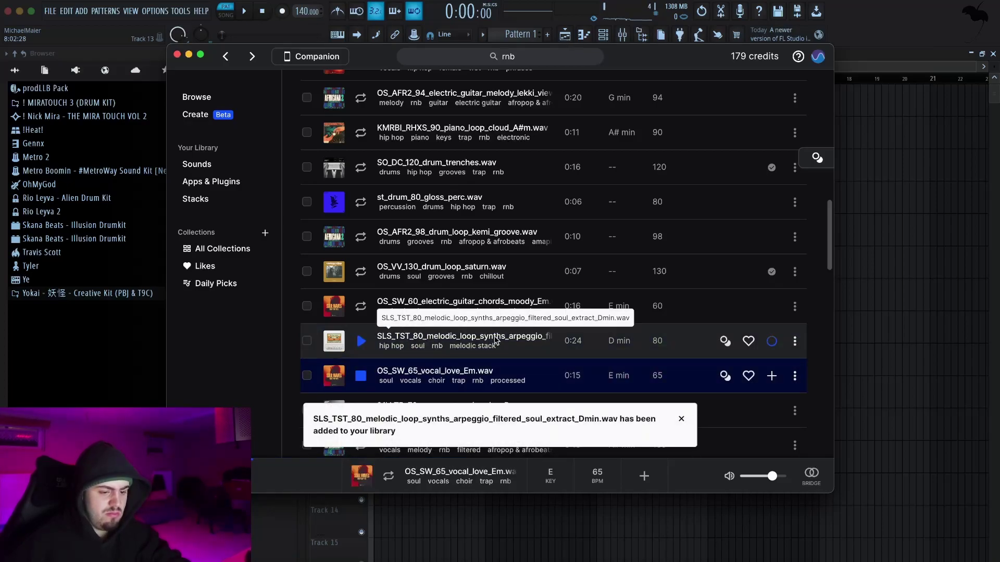
click(367, 402)
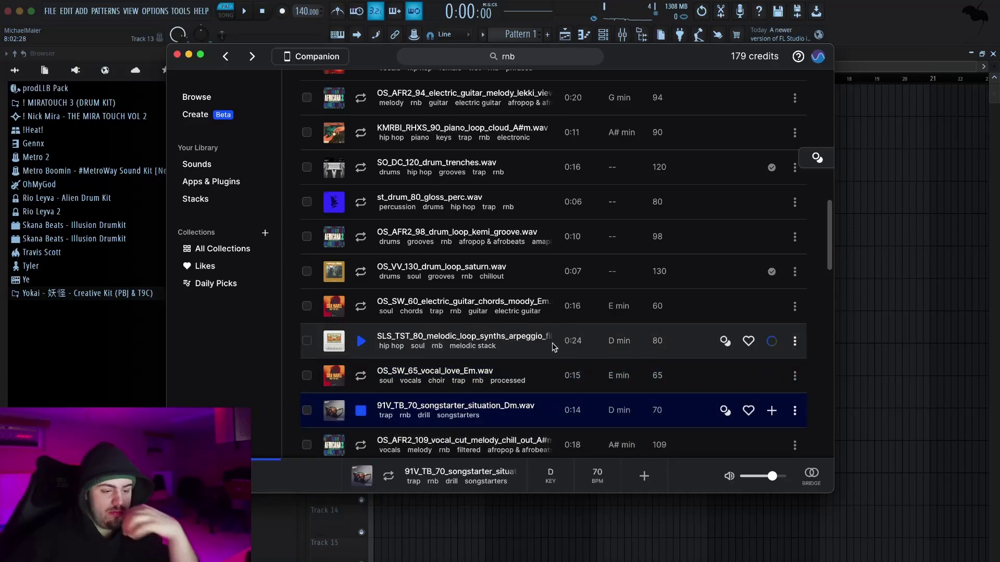
key(Down)
scroll(560, 339, down, 5)
- Place the SLS_TST_80_melodic_loop_synths_arpeggio_filtered_soul_extract_Dmin sample from Splice on Track 1 of the FL Studio playlist, starting at bar 1
scroll(599, 184, up, 3)
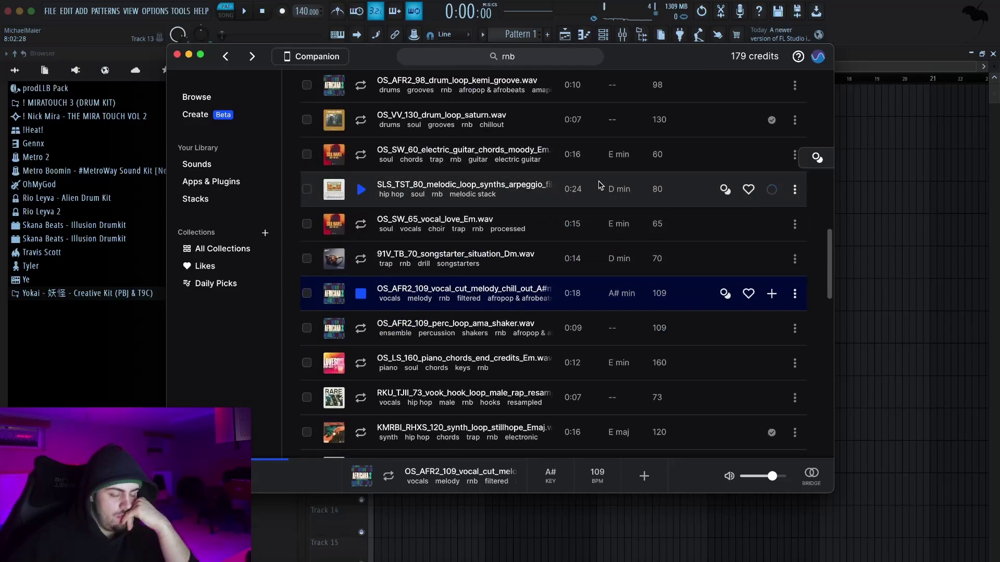
drag(598, 182, 349, 73)
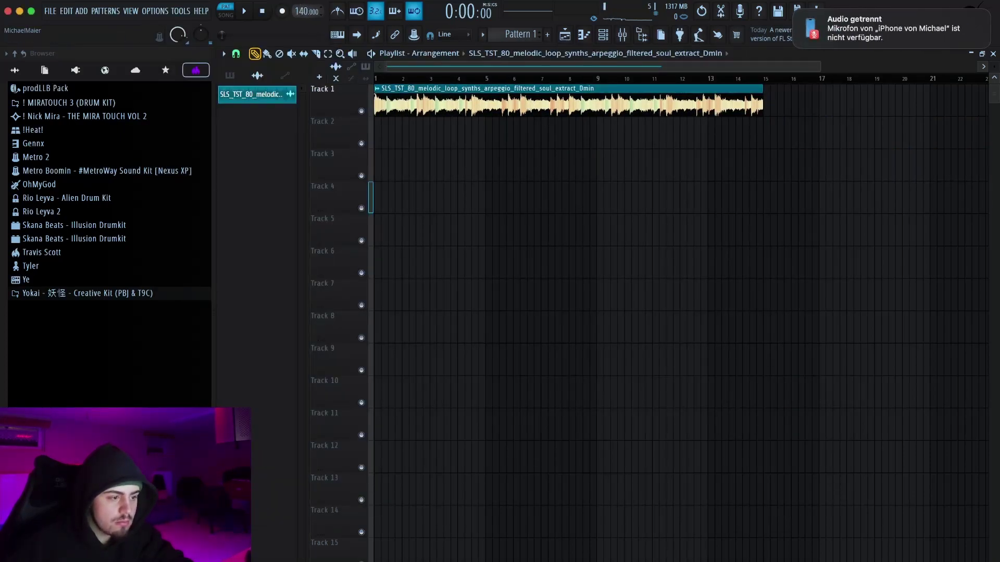
- Set the project tempo to 80 BPM and play back the arpeggio loop in the playlist
drag(302, 11, 302, 82)
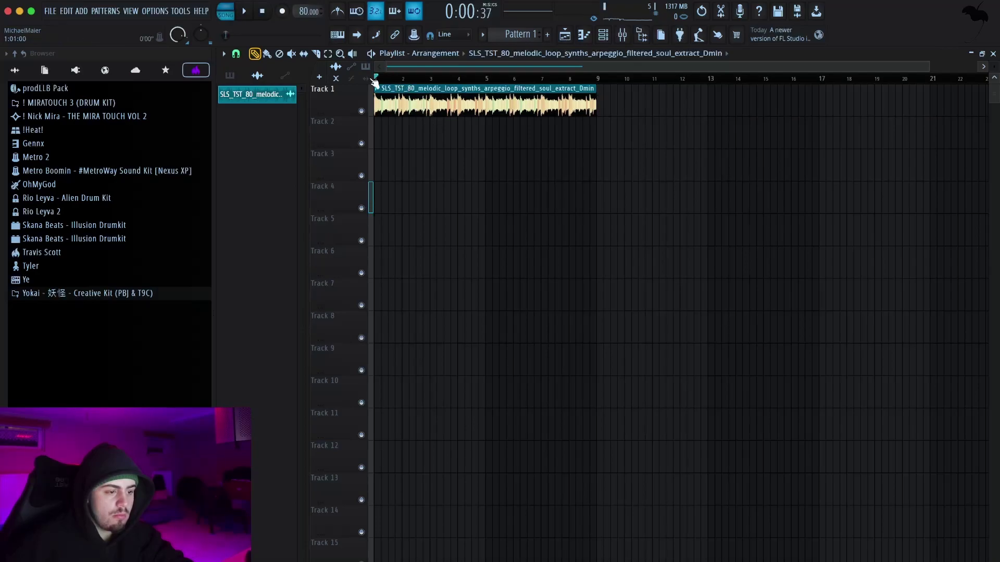
key(space)
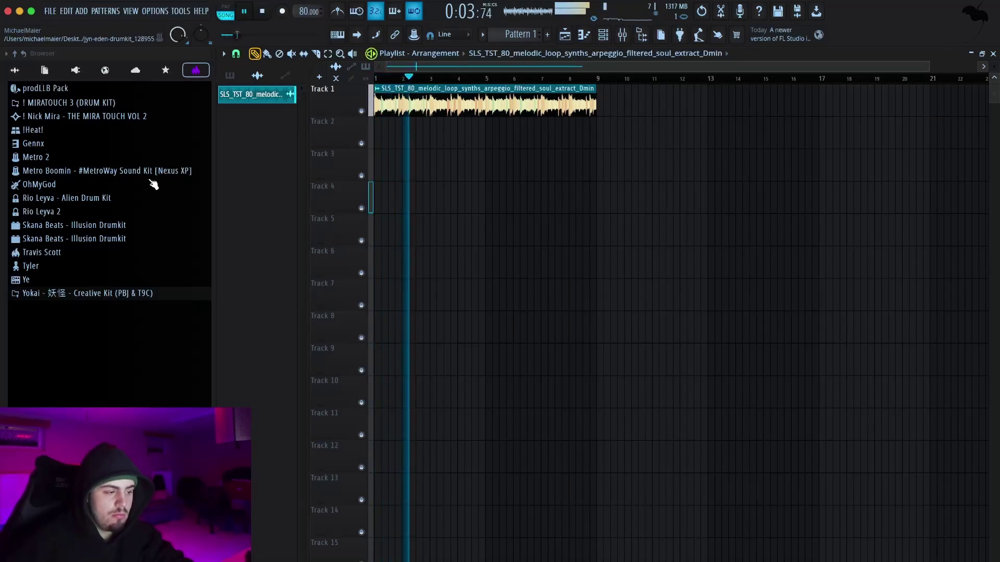
key(space)
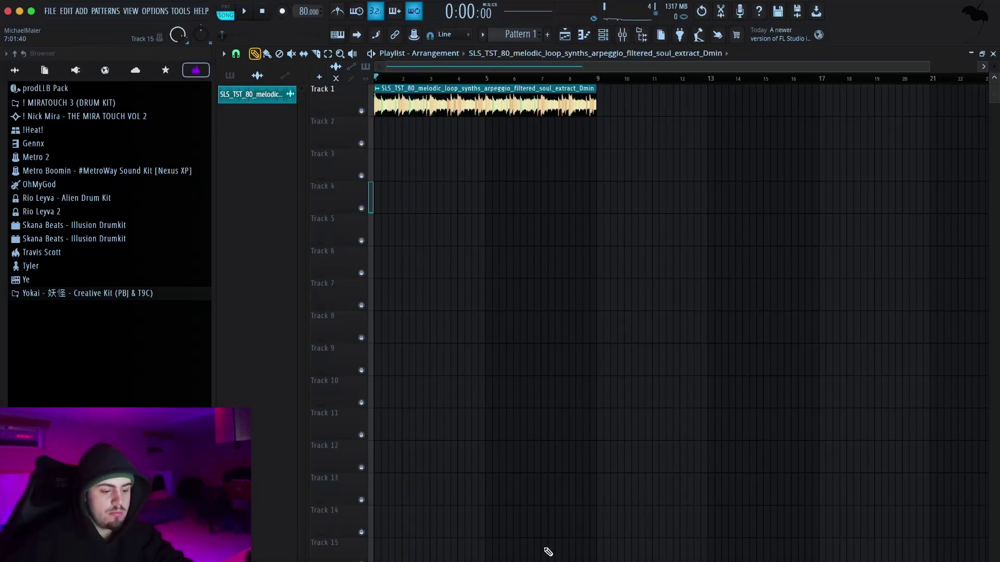
mouse_move(626, 560)
key(space)
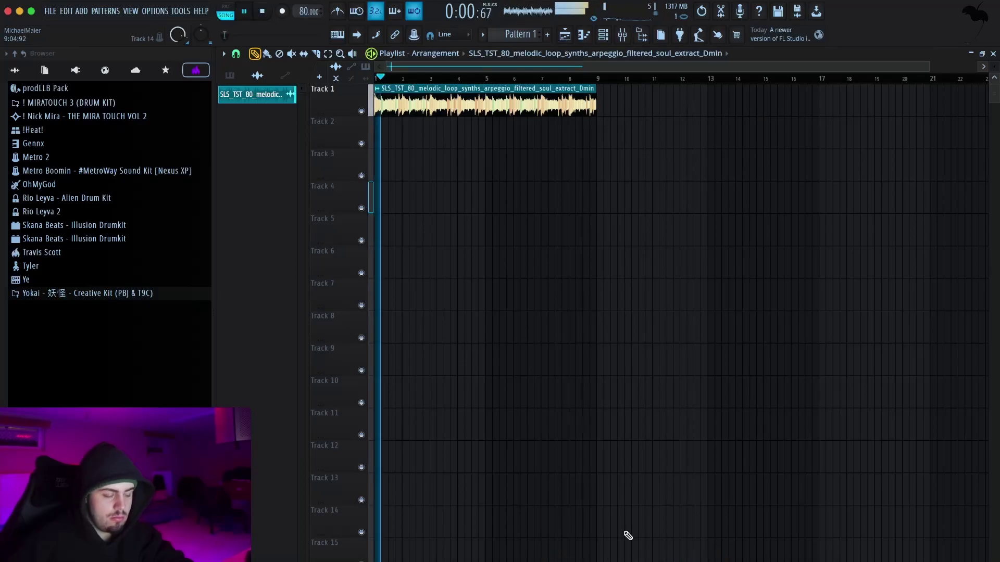
- Switch to Splice and filter the rnb loop results by the drums instrument
click(633, 558)
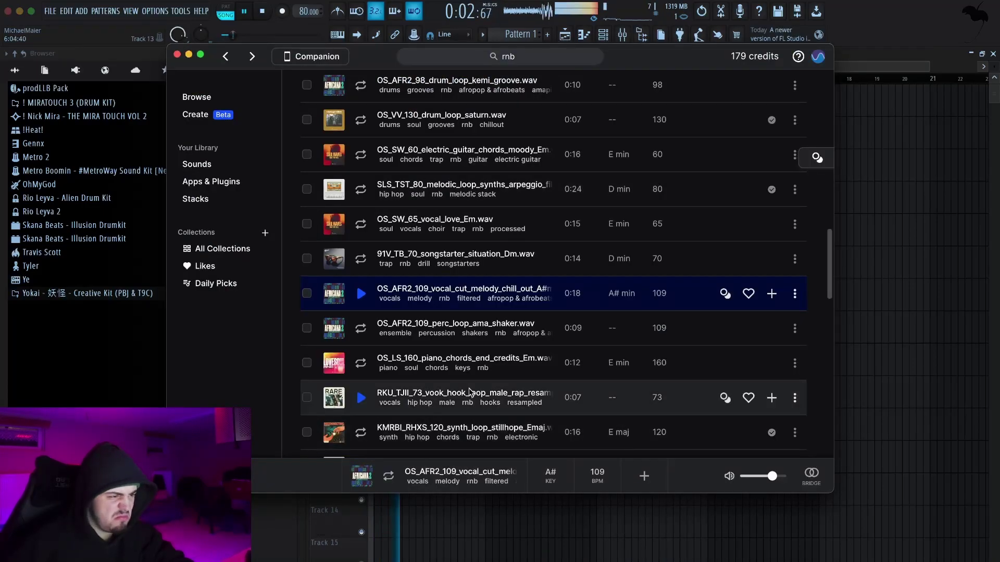
scroll(819, 156, up, 10)
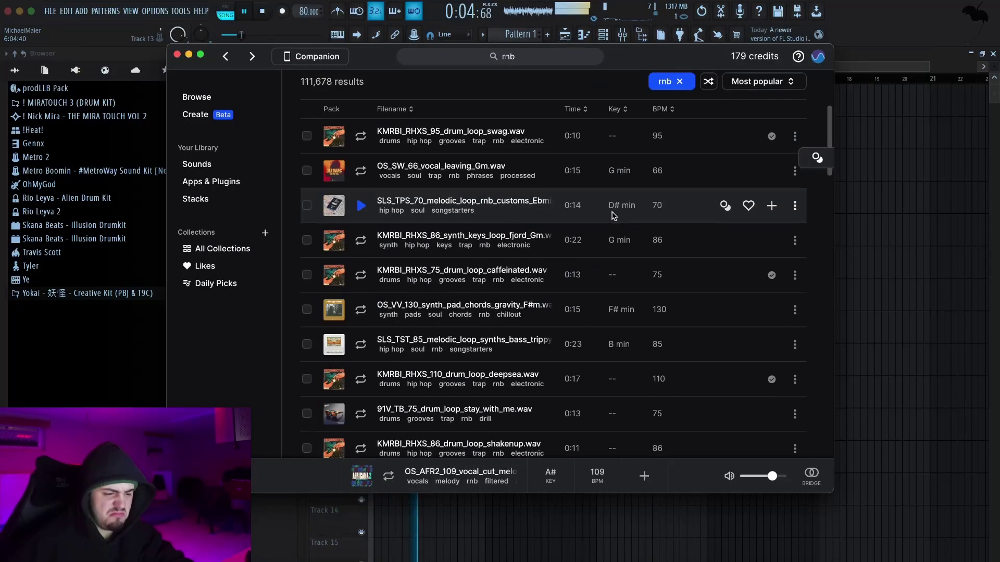
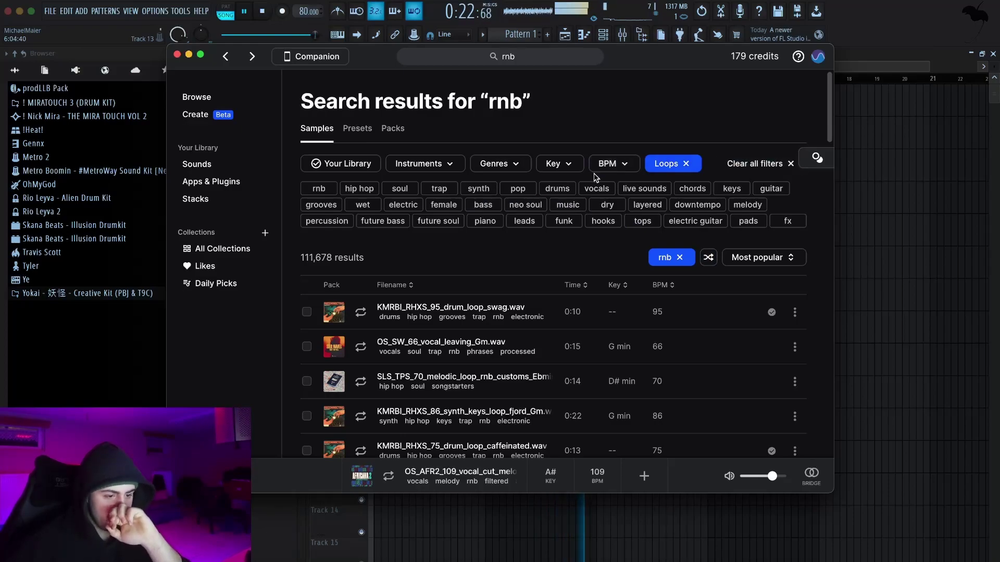
click(447, 164)
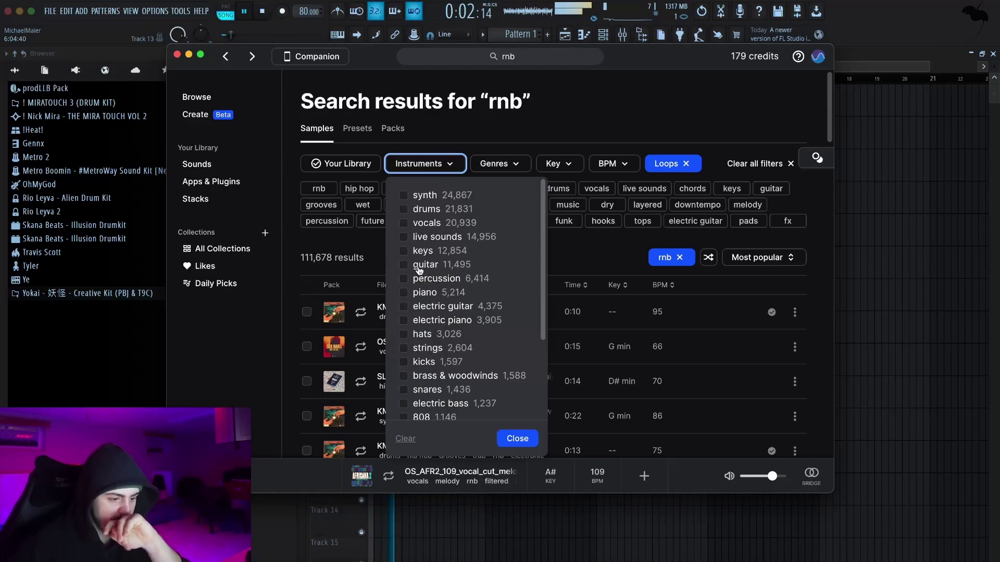
click(423, 209)
click(518, 438)
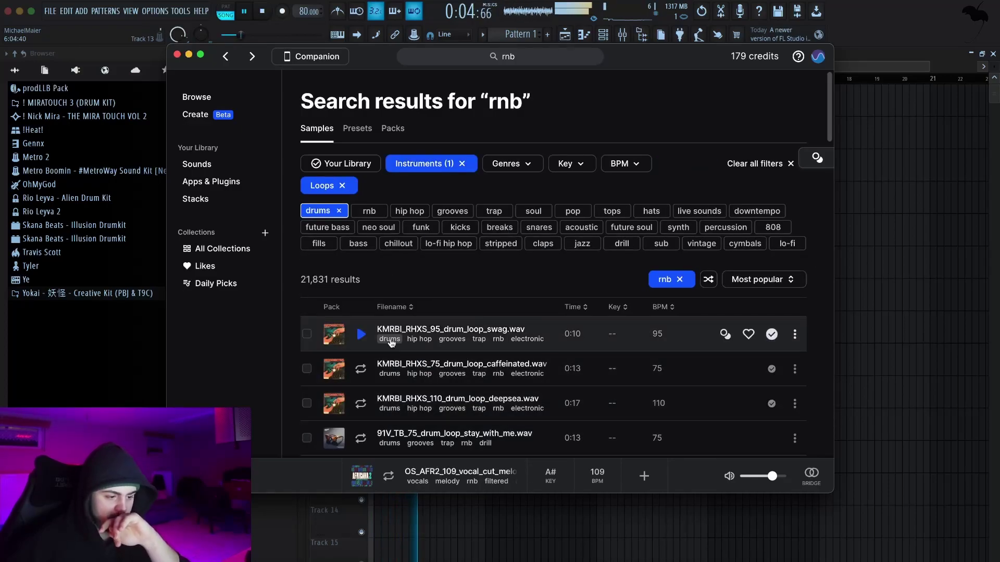
- Preview KMRBI_RHXS_95_drum_loop_swag.wav and KMRBI_RHXS_75_drum_loop_caffeinated.wav over the arpeggio, and stop the FL Studio playback
click(360, 334)
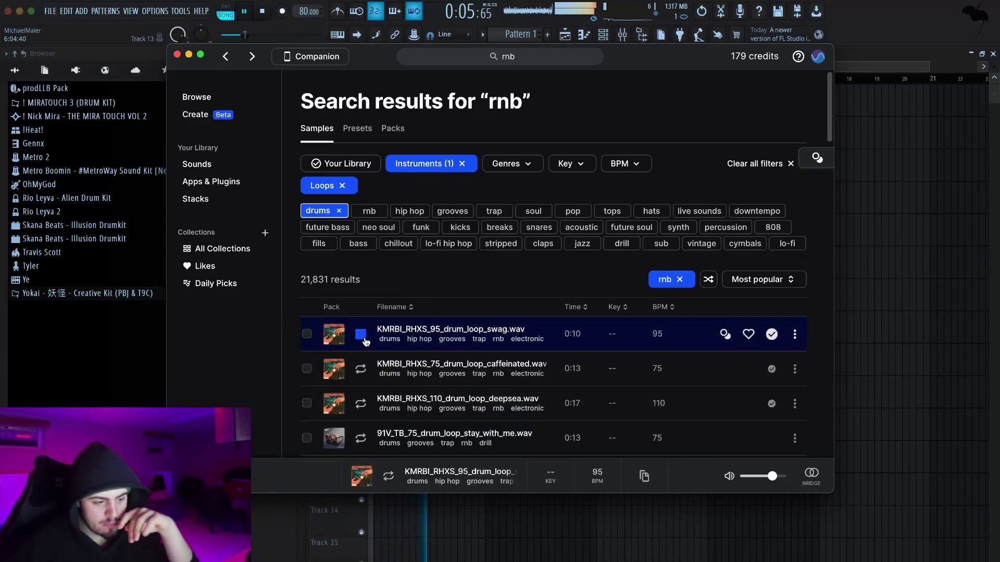
click(360, 369)
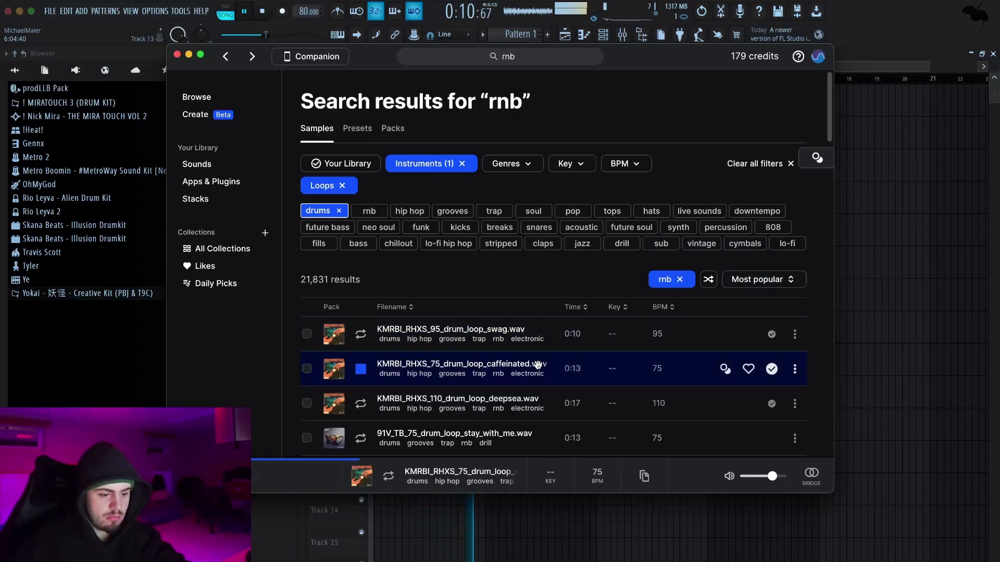
click(901, 231)
key(space)
right_click(920, 238)
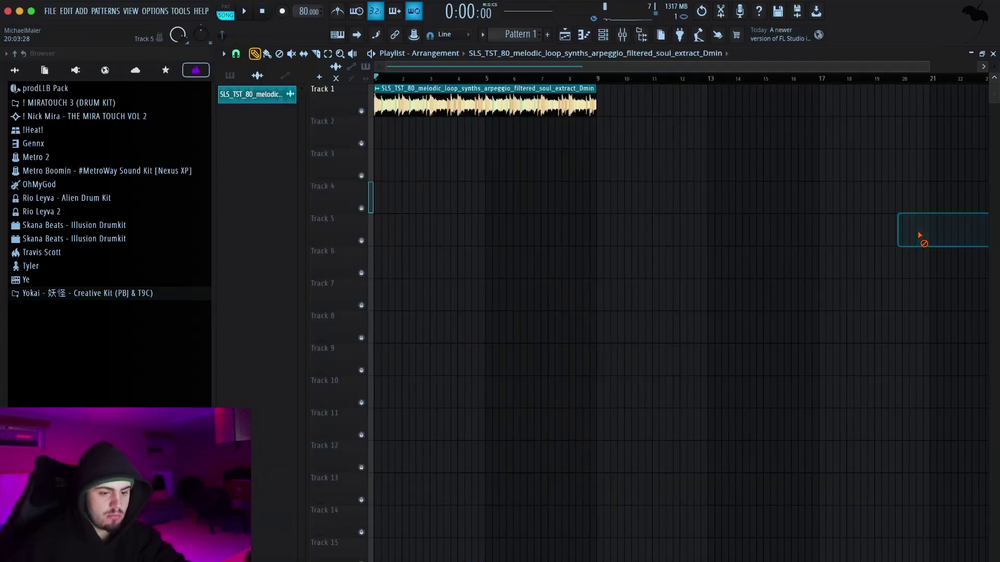
- Preview the following Splice drum loops, from KMRBI_RHXS_110_drum_loop_deepsea.wav to OS_VV_130_drum_loop_saturn.wav
click(625, 560)
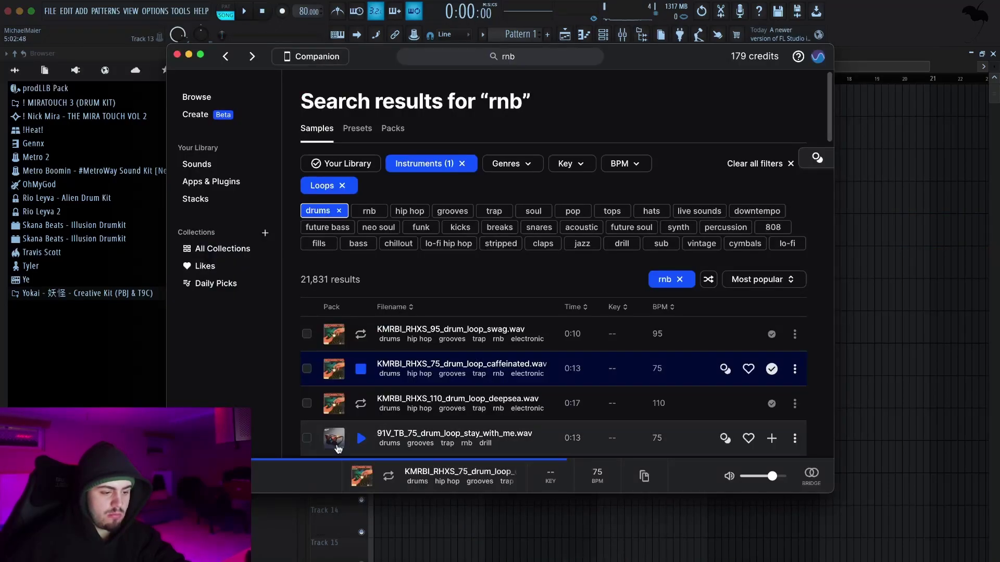
key(Down)
key(Down)
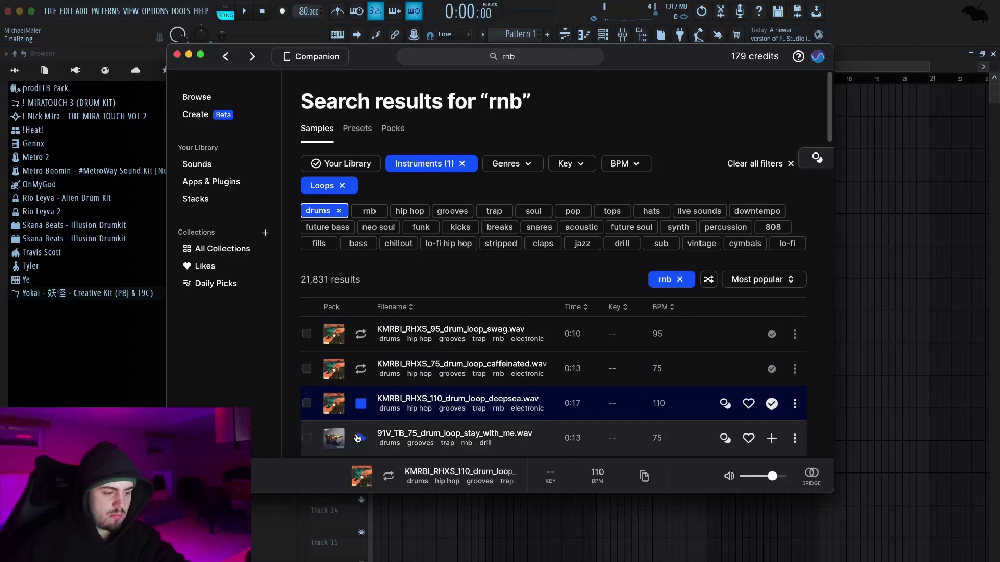
scroll(384, 265, down, 5)
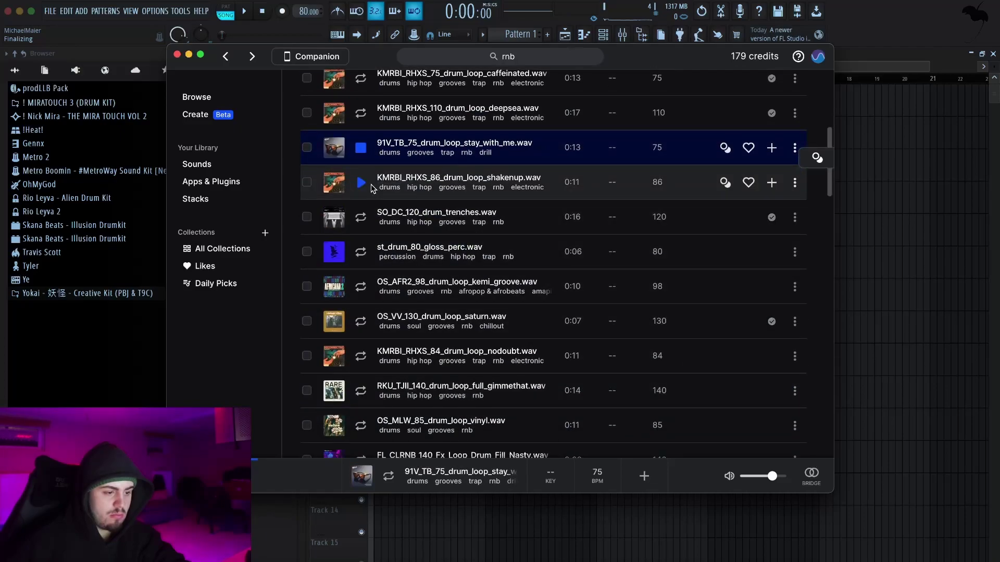
click(365, 183)
click(362, 218)
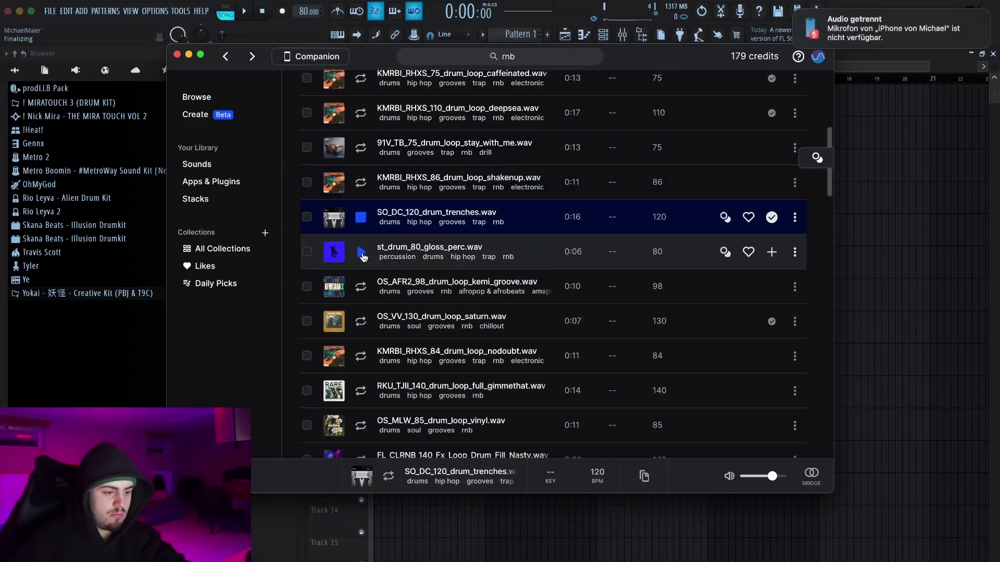
click(363, 254)
click(363, 288)
click(360, 322)
scroll(361, 323, up, 5)
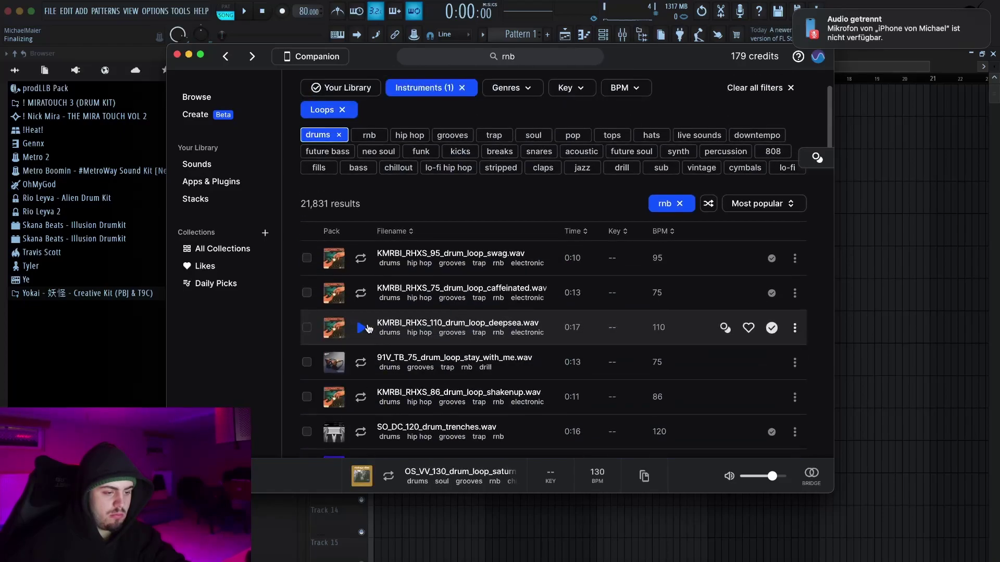
- Narrow the drum loop results to the rnb genre tag and exclude the trap tag
click(377, 138)
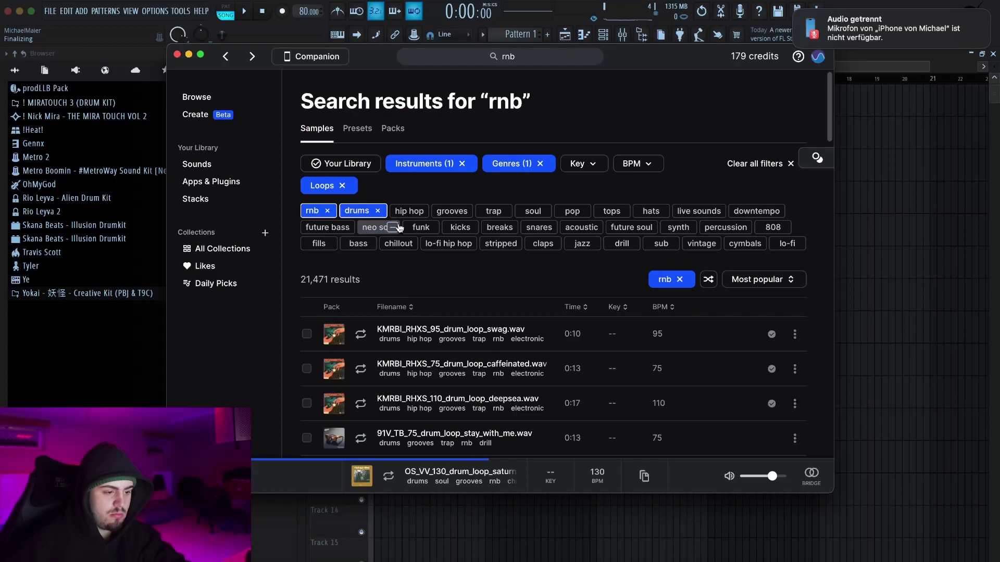
scroll(422, 215, down, 3)
scroll(437, 211, up, 3)
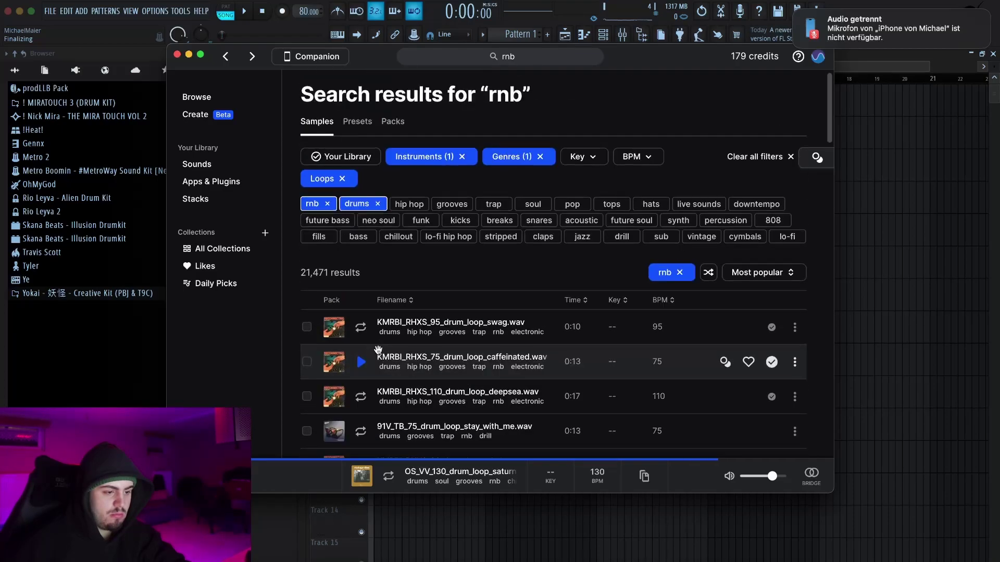
click(505, 205)
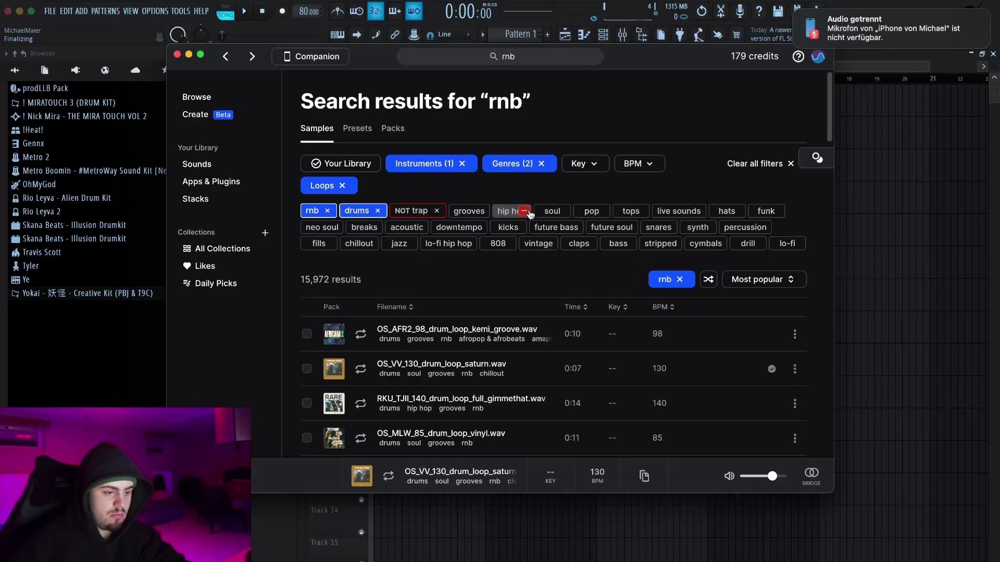
- Preview the filtered drum loops and add OS_MLW_85_drum_loop_vinyl.wav and OS_AFR2_98_drum_loop_kemi_groove.wav to the library
click(360, 335)
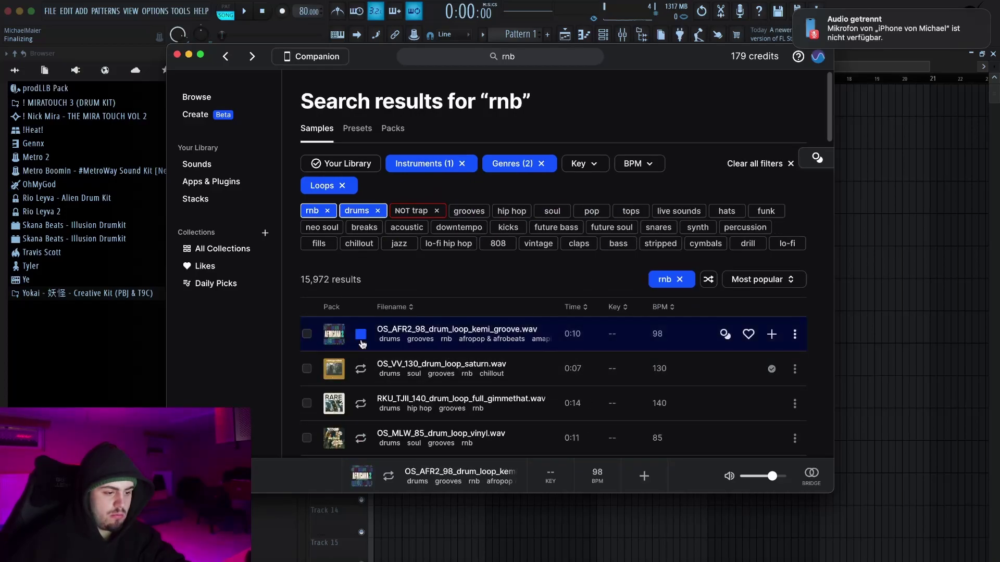
click(361, 369)
click(367, 409)
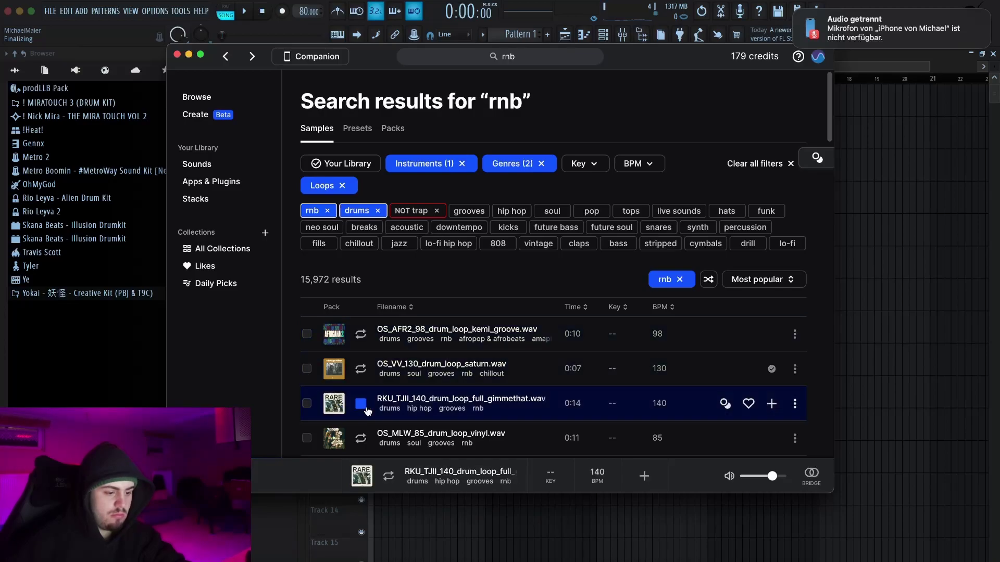
scroll(366, 409, down, 2)
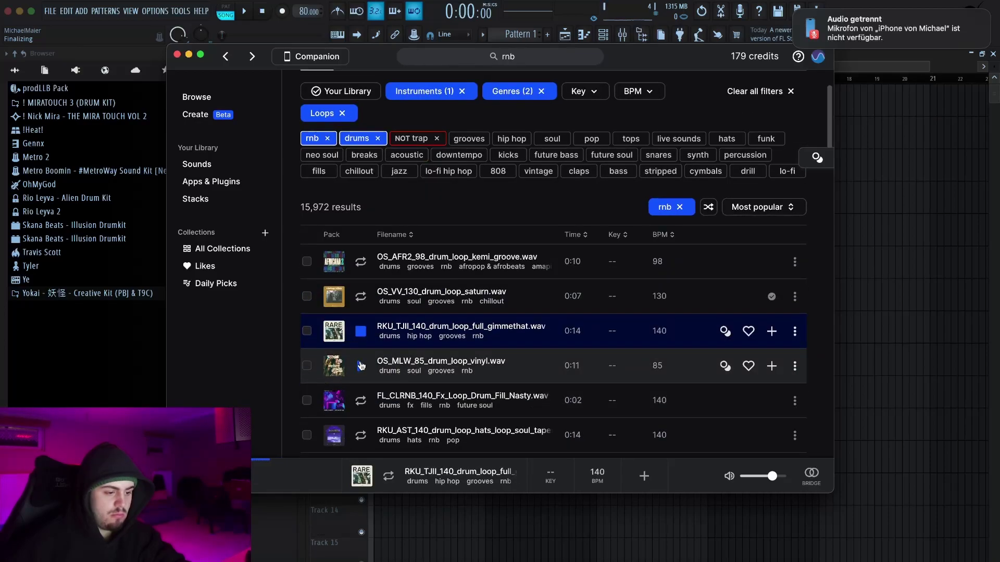
click(360, 366)
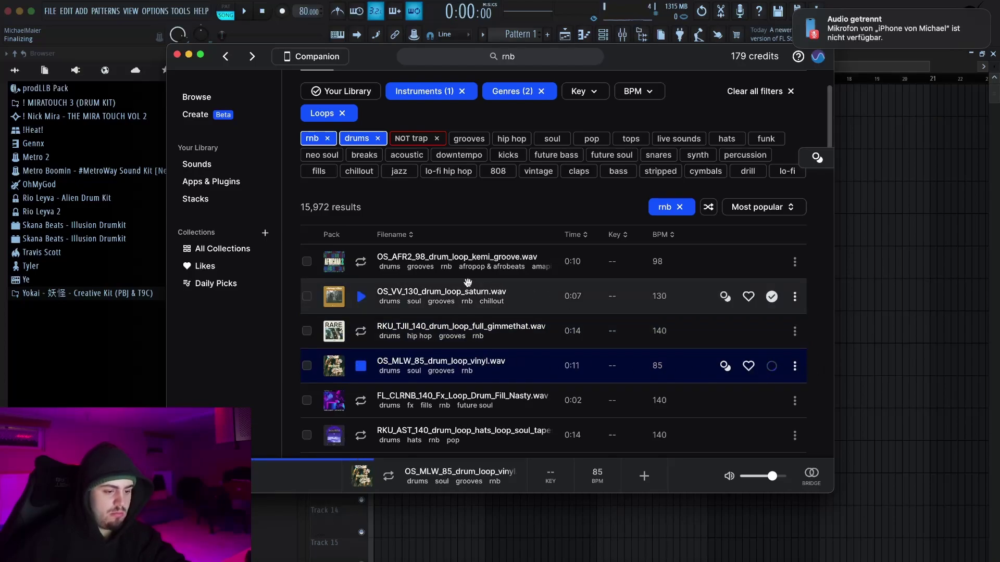
click(361, 262)
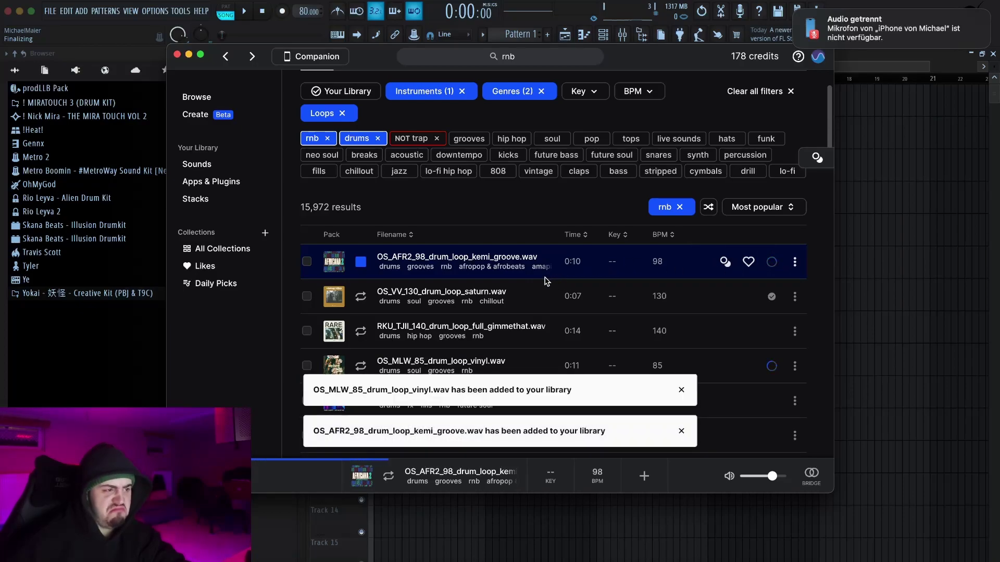
- Place the OS_AFR2_98_drum_loop_kemi_groove sample from Splice on Track 2 of the FL Studio playlist, starting at bar 1
drag(547, 268, 673, 257)
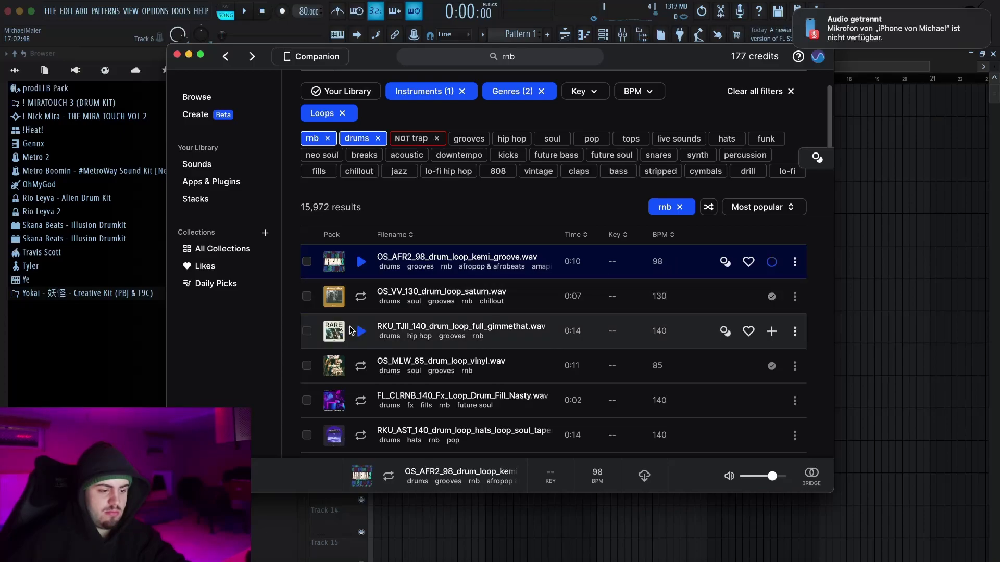
click(599, 331)
drag(588, 269, 398, 136)
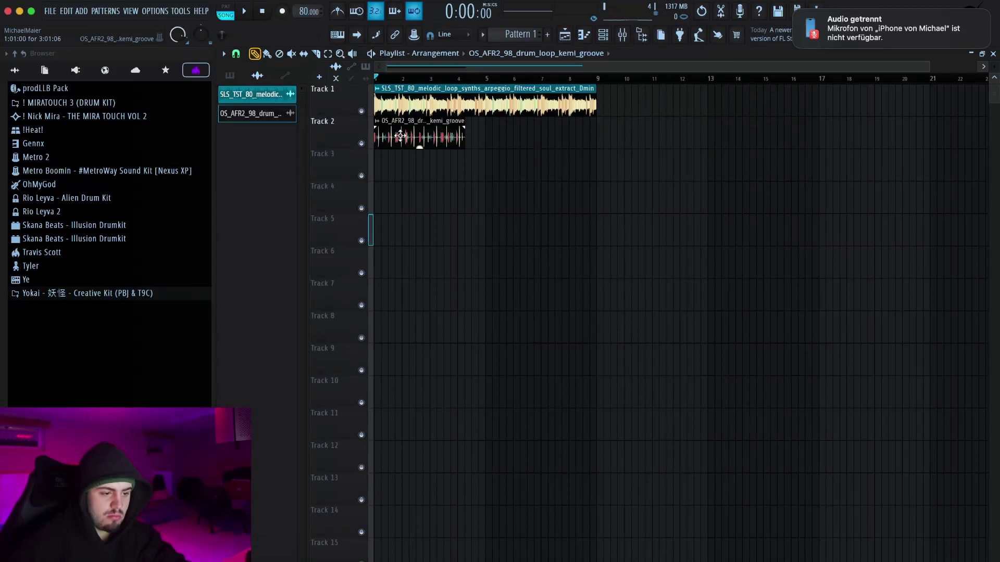
- Time-stretch the kemi_groove drum clip to 4 bars (4:00:00) and duplicate it so a copy starts at bar 5
double_click(407, 135)
drag(452, 98, 504, 222)
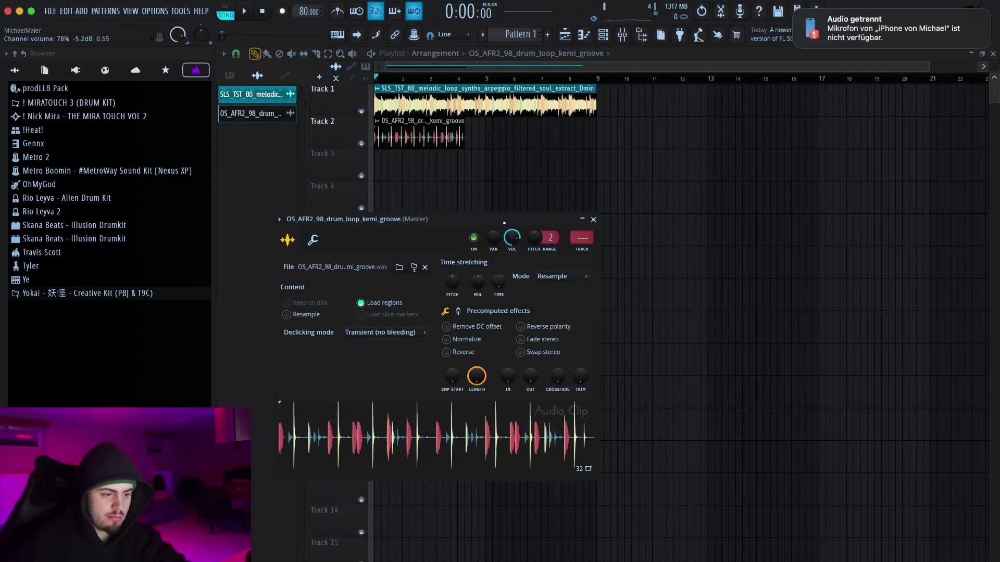
drag(498, 281, 499, 263)
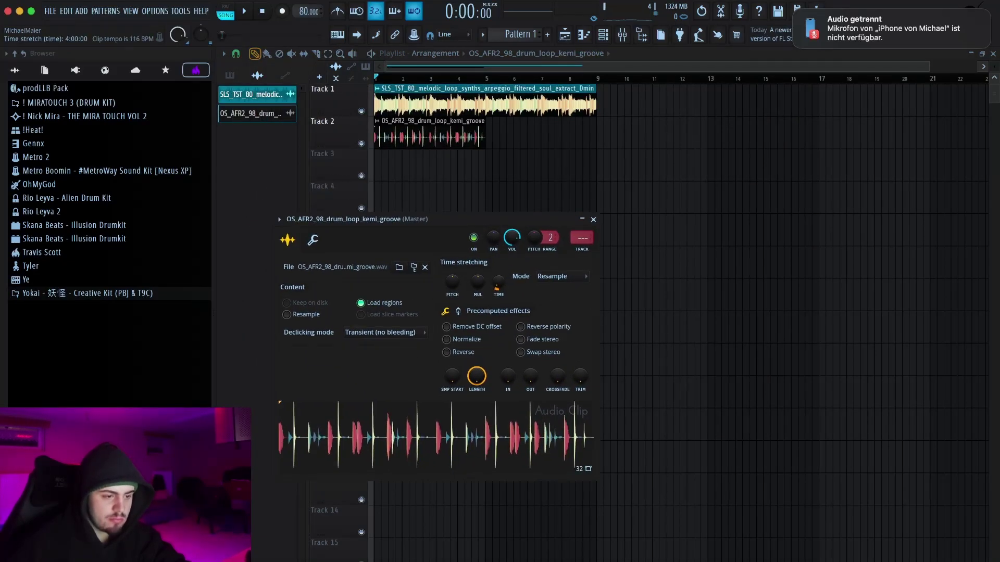
drag(478, 183, 463, 138)
key(super+b)
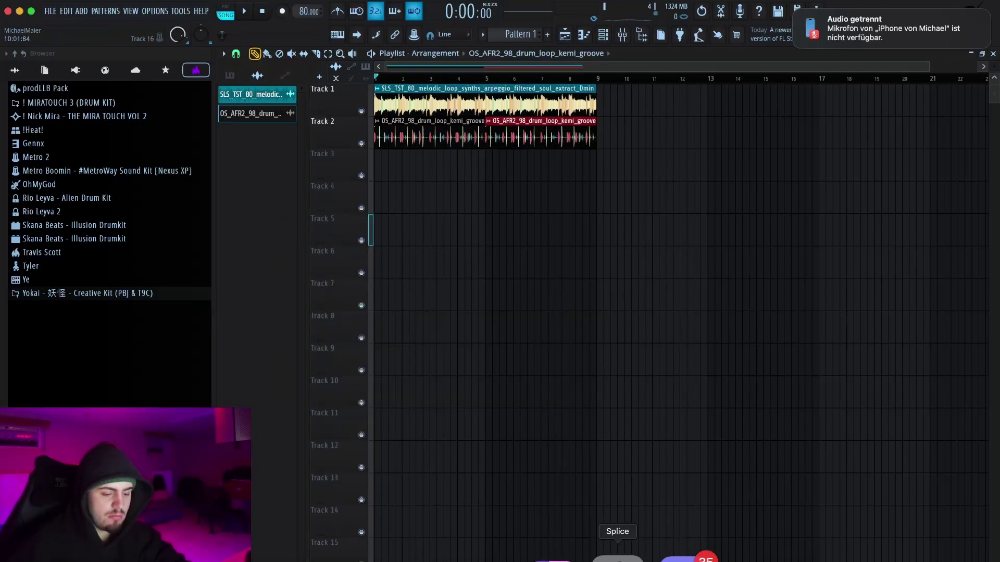
- Play back the arrangement to hear the arpeggio loop together with the kemi_groove drums
click(605, 558)
scroll(736, 327, down, 3)
click(871, 328)
right_click(894, 328)
key(space)
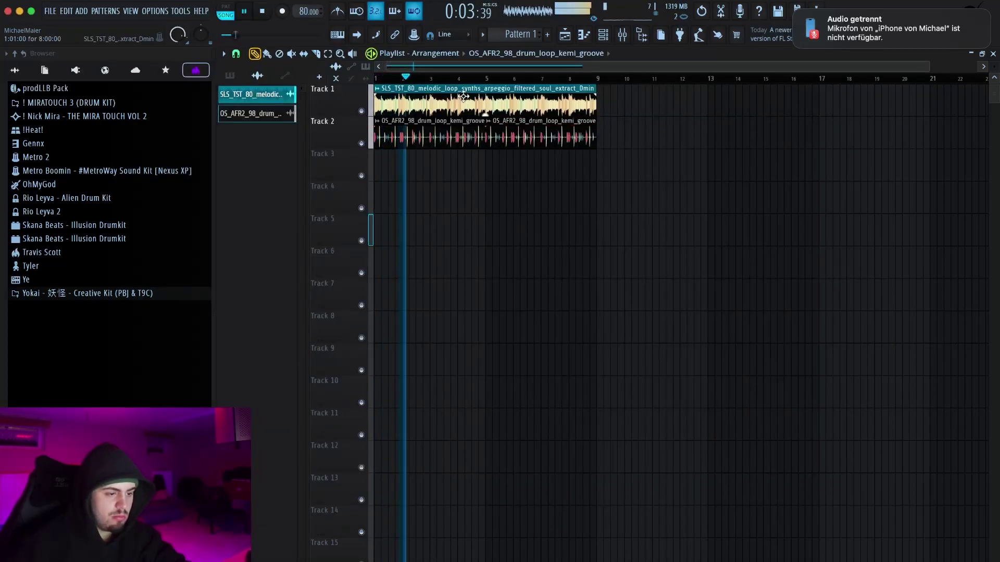
double_click(488, 107)
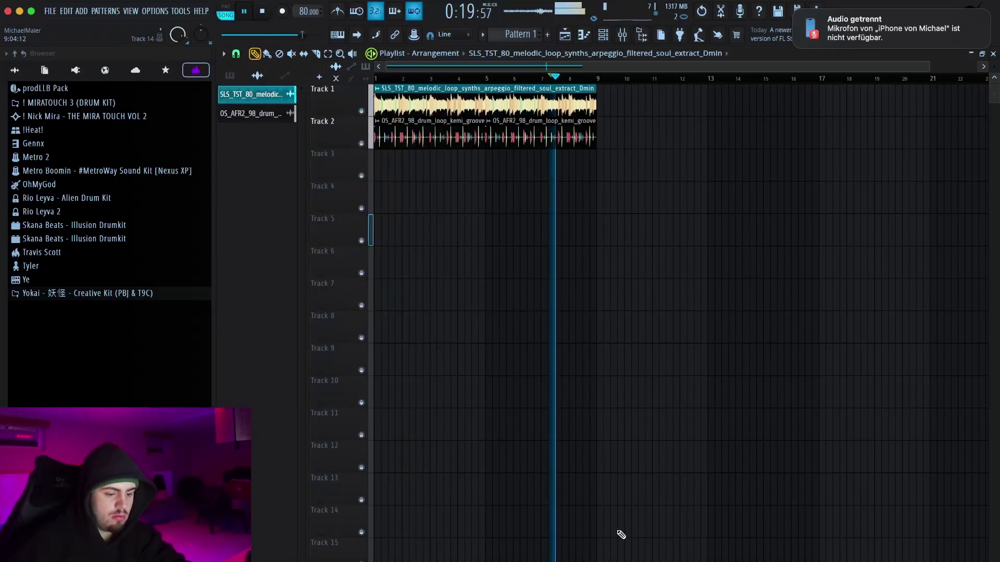
- Place the OS_MLW_85_drum_loop_vinyl sample from Splice on Track 3 of the playlist and open its audio clip settings
click(622, 557)
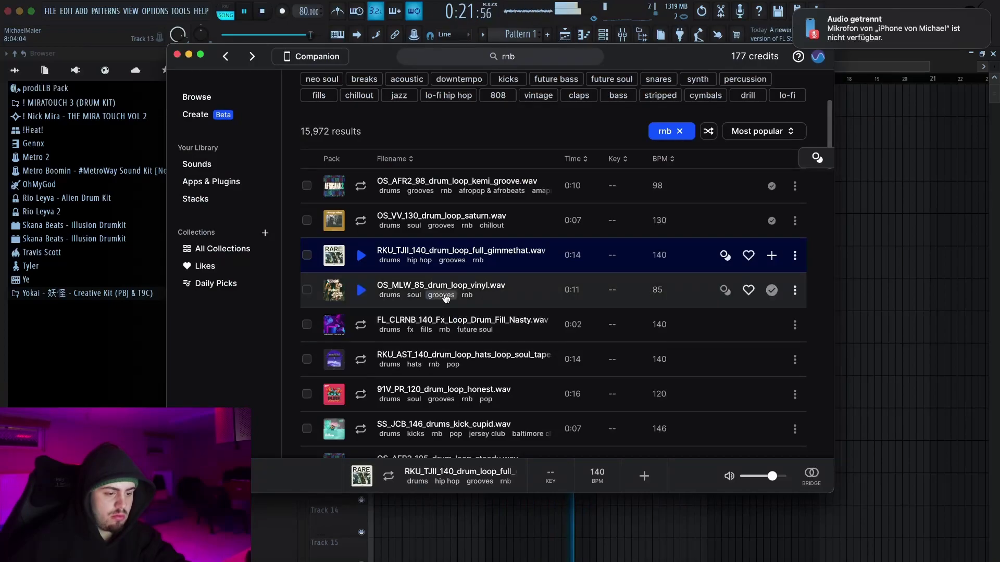
drag(473, 285, 873, 276)
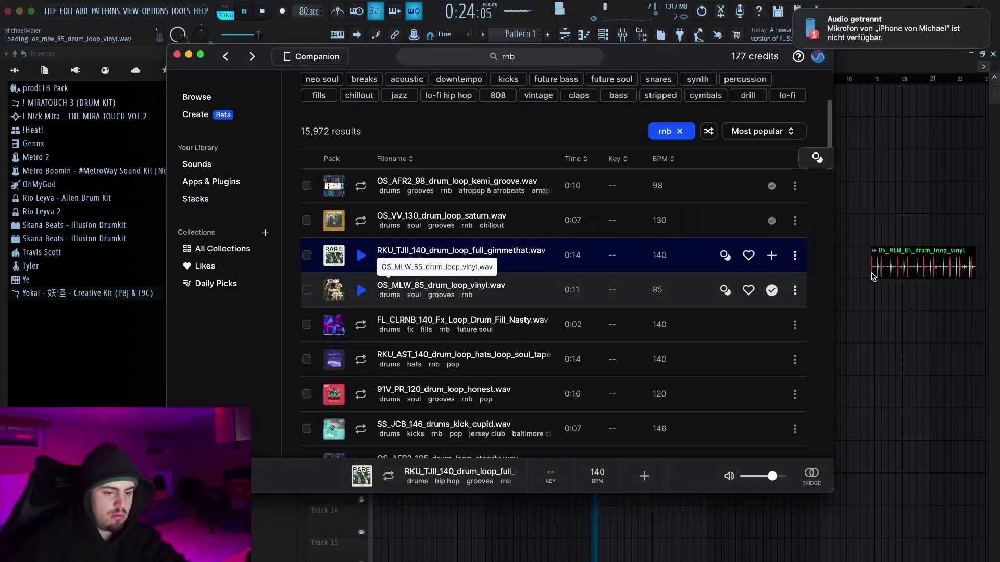
click(890, 79)
double_click(919, 259)
drag(919, 259, 429, 164)
double_click(451, 168)
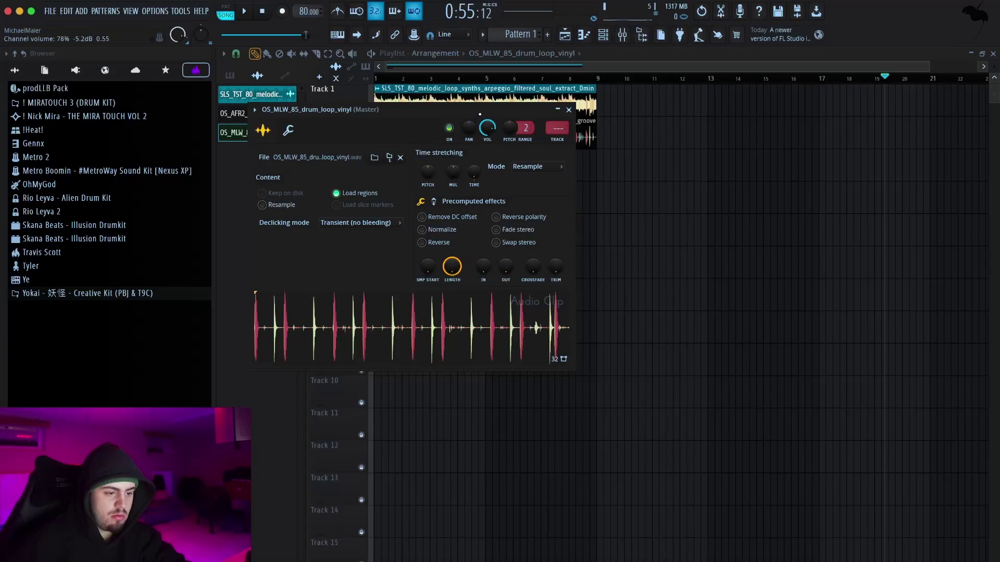
- Close the OS_MLW_85_drum_loop_vinyl settings, duplicate the clip to bar 5 on Track 3 and play back the arrangement
drag(479, 112, 495, 212)
drag(489, 273, 488, 258)
click(583, 211)
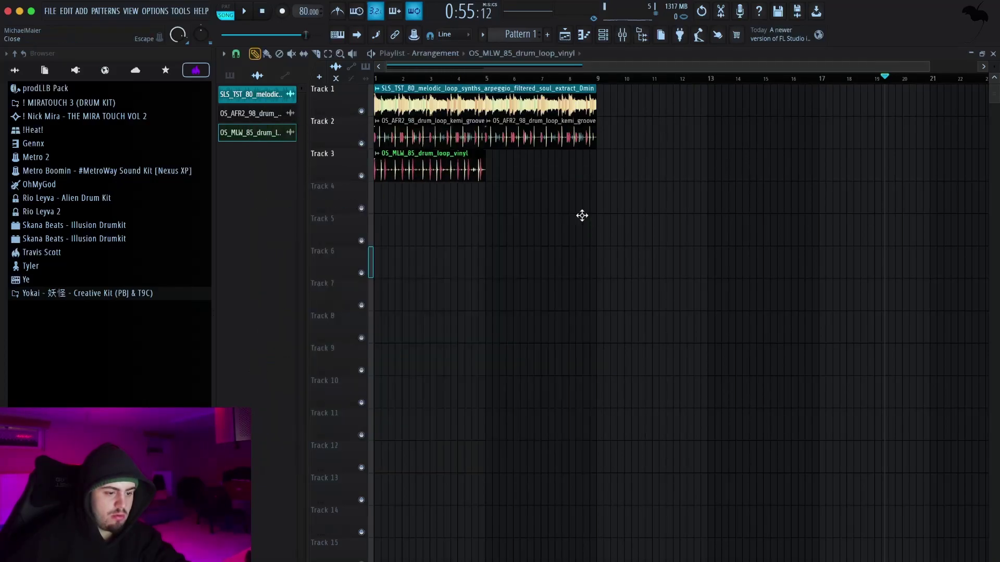
click(488, 165)
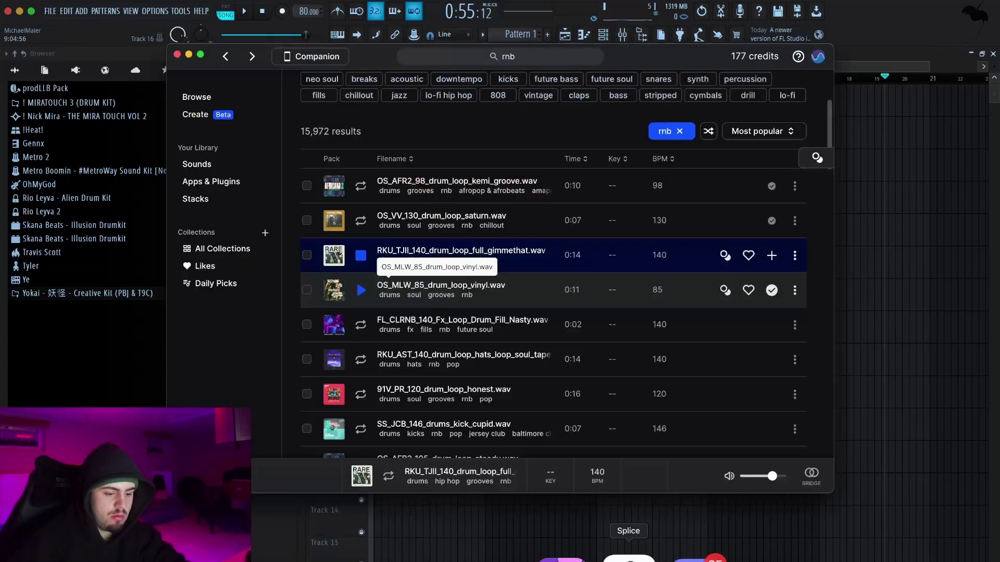
drag(625, 512, 710, 509)
key(space)
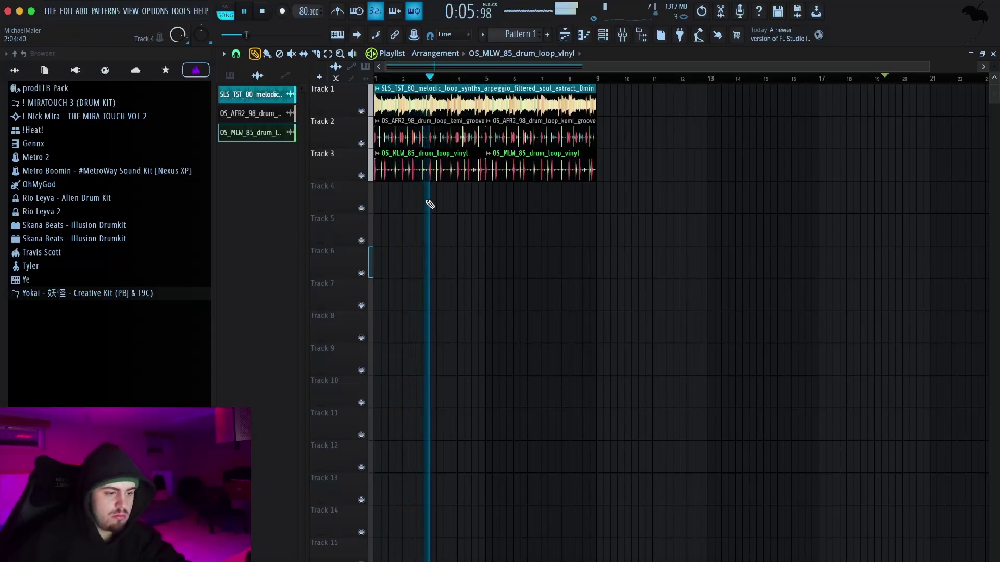
- Delete both kemi_groove clips from Track 2 and move the two OS_MLW_85_drum_loop_vinyl clips up from Track 3 into their place
scroll(429, 204, up, 5)
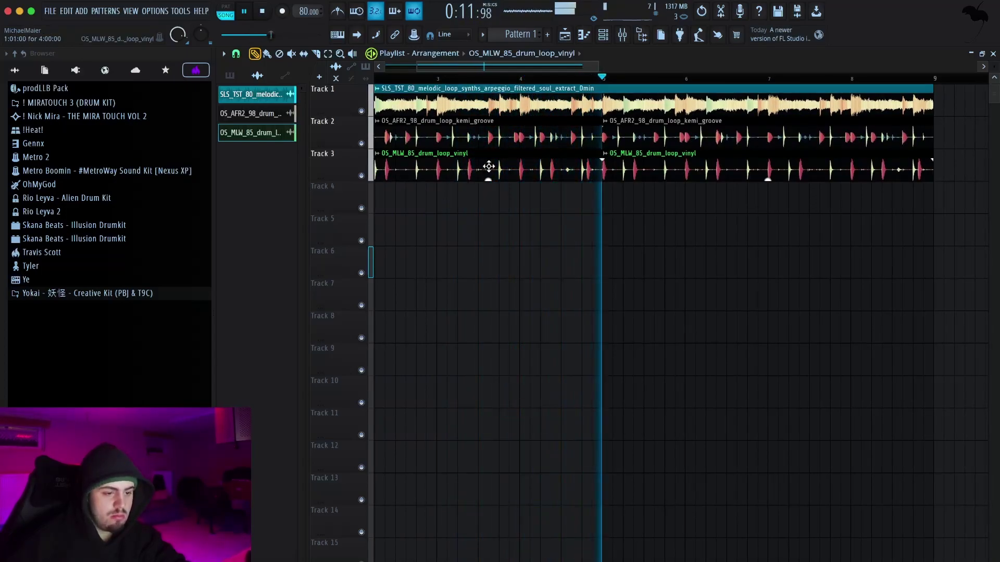
scroll(698, 252, down, 5)
scroll(698, 250, up, 5)
right_click(613, 139)
right_click(585, 140)
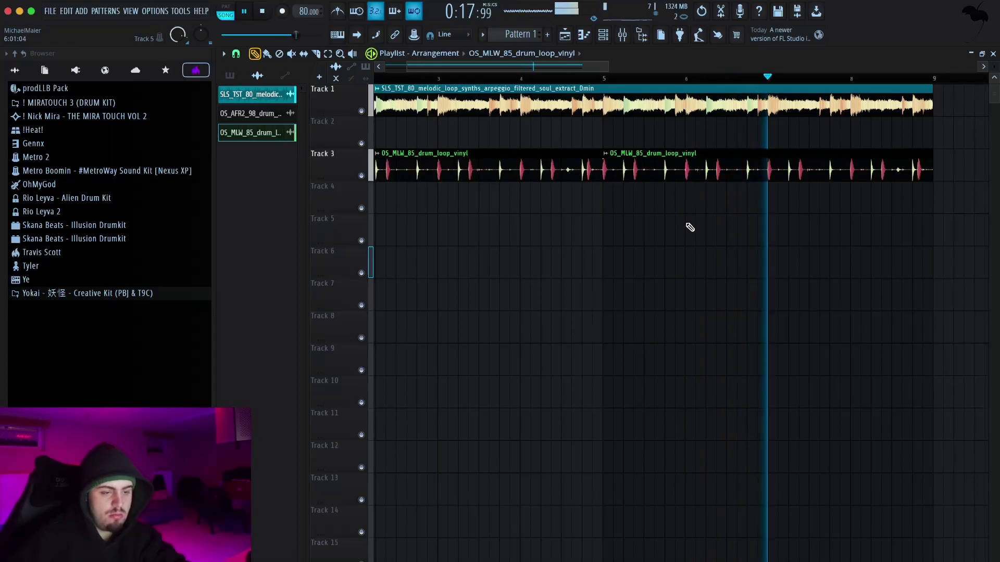
scroll(685, 223, down, 4)
drag(590, 197, 465, 128)
- Switch to Splice and audition further rnb drum loops, from FL_CLRNB_140_Fx_Loop_Drum_Fill_Nasty down to OS_VV_110_drum_loop_shapes
mouse_move(541, 558)
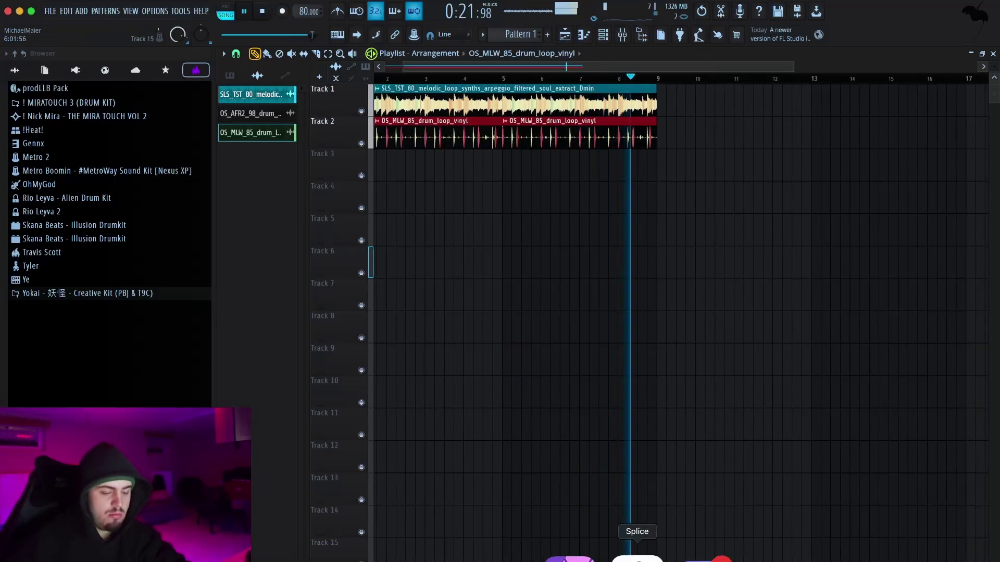
click(638, 556)
click(359, 326)
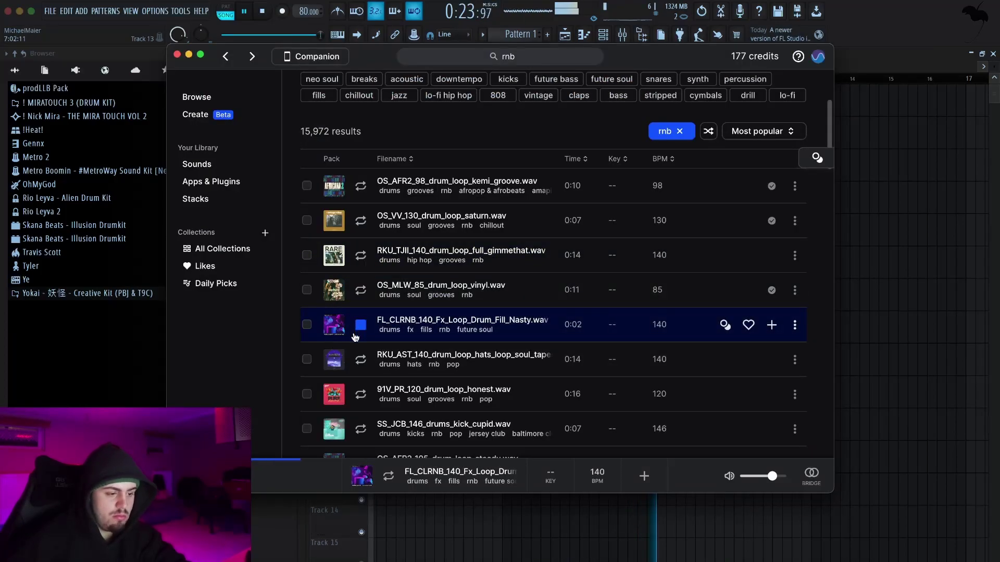
click(262, 529)
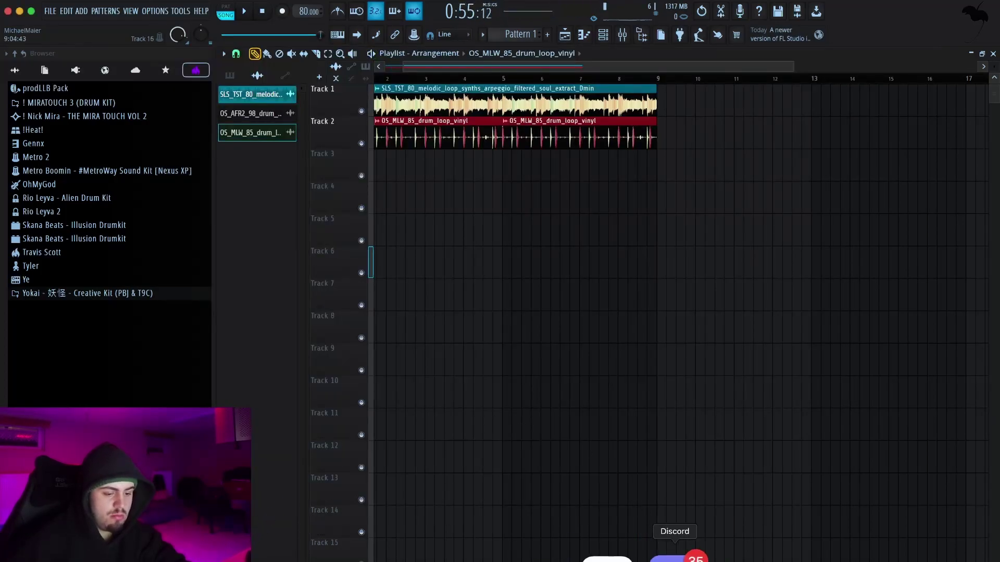
click(607, 557)
click(360, 360)
click(358, 394)
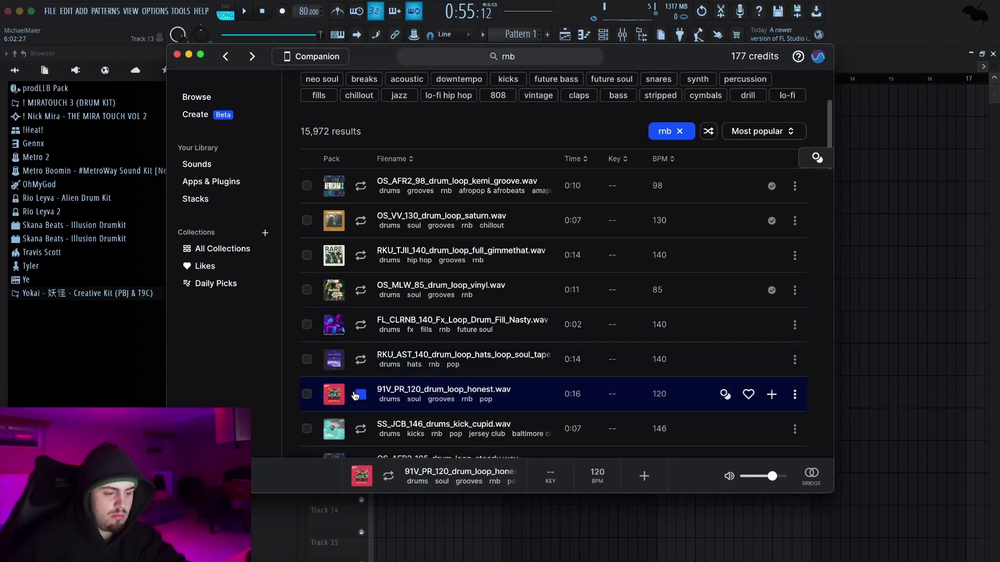
click(359, 428)
scroll(365, 422, down, 5)
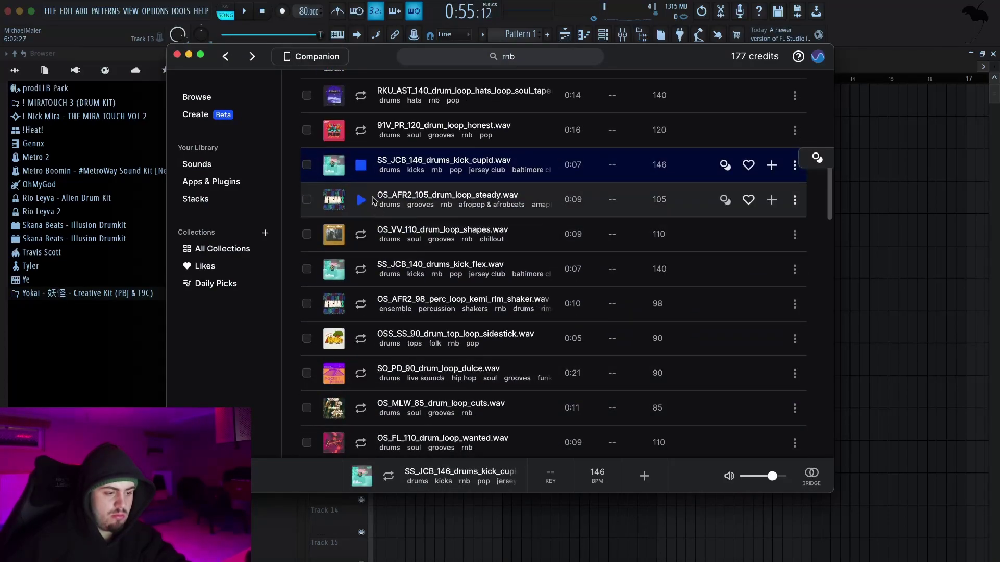
click(361, 200)
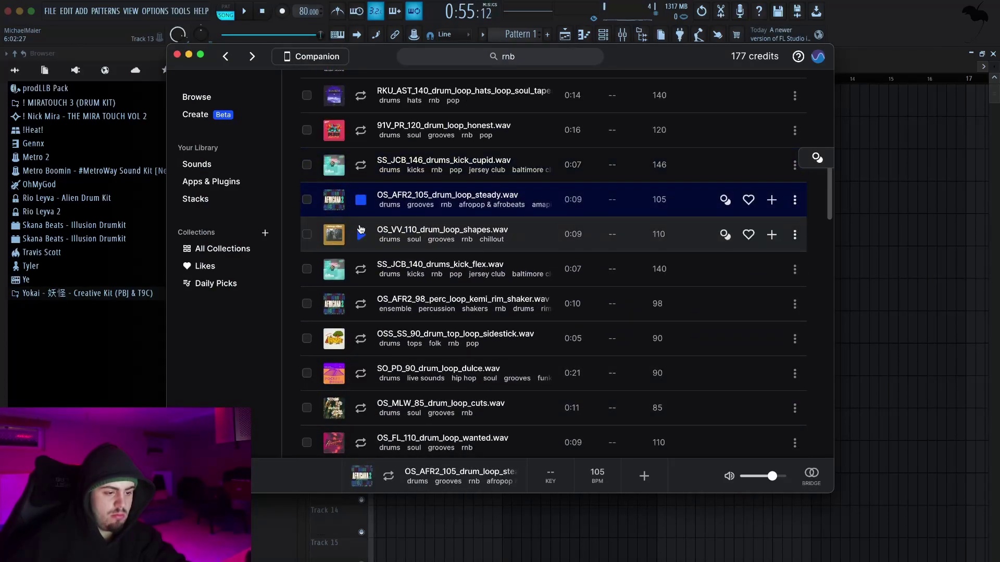
click(360, 230)
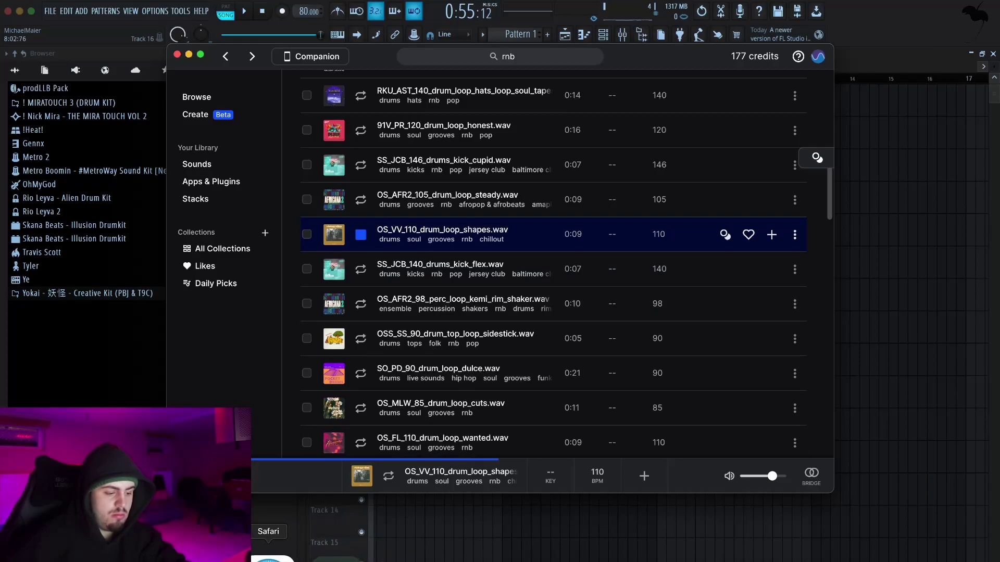
- Switch to Safari and check the Layton Greene track on YouTube as a reference
click(269, 559)
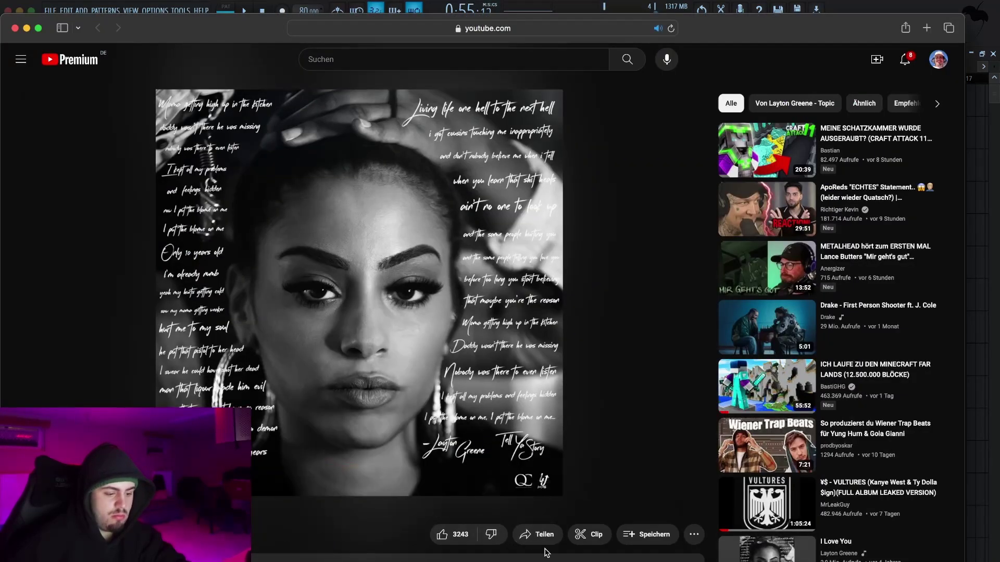
click(622, 559)
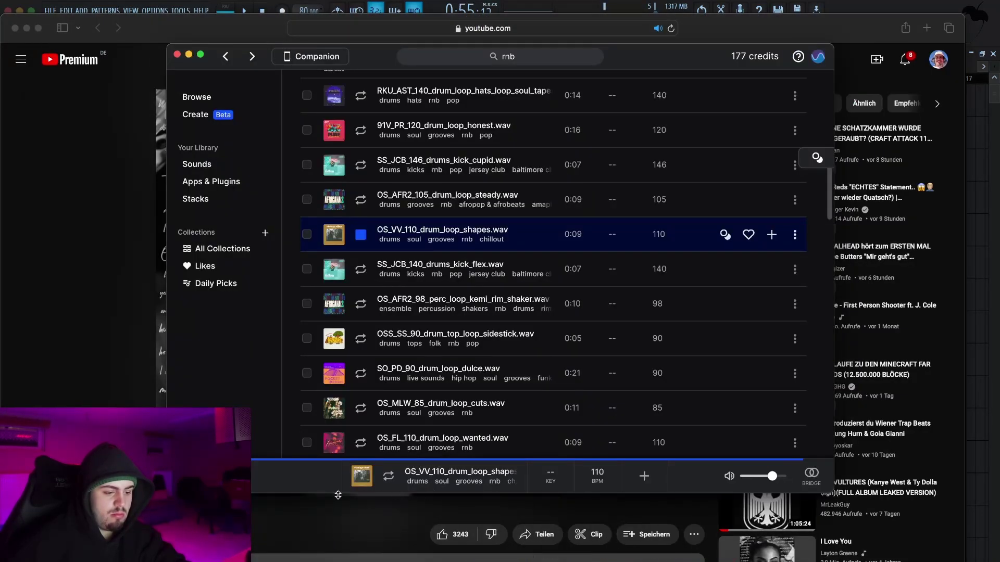
click(267, 537)
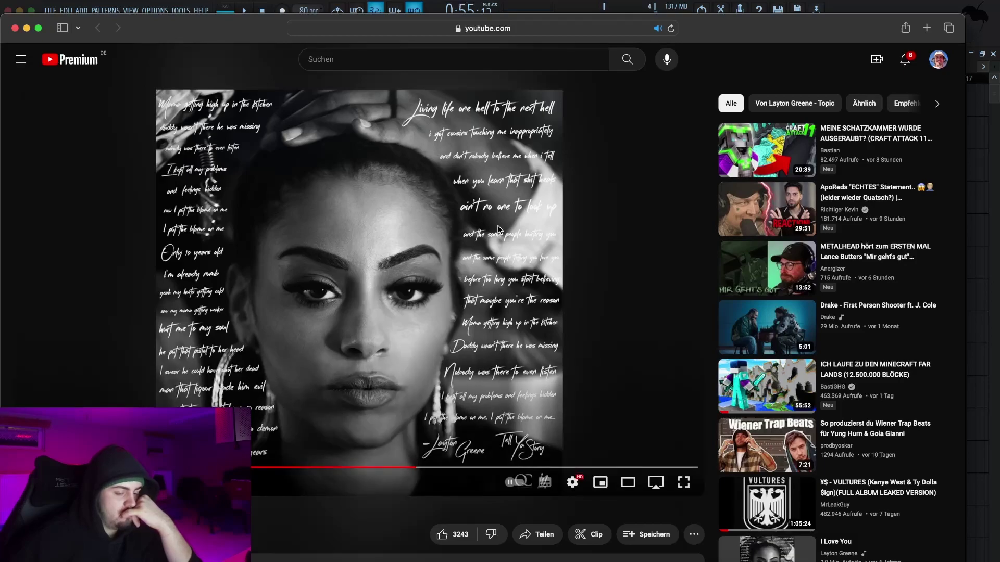
- Browse in Finder from the Dokumente folder through Image-Line and FL Studio to the Projects folder
click(263, 561)
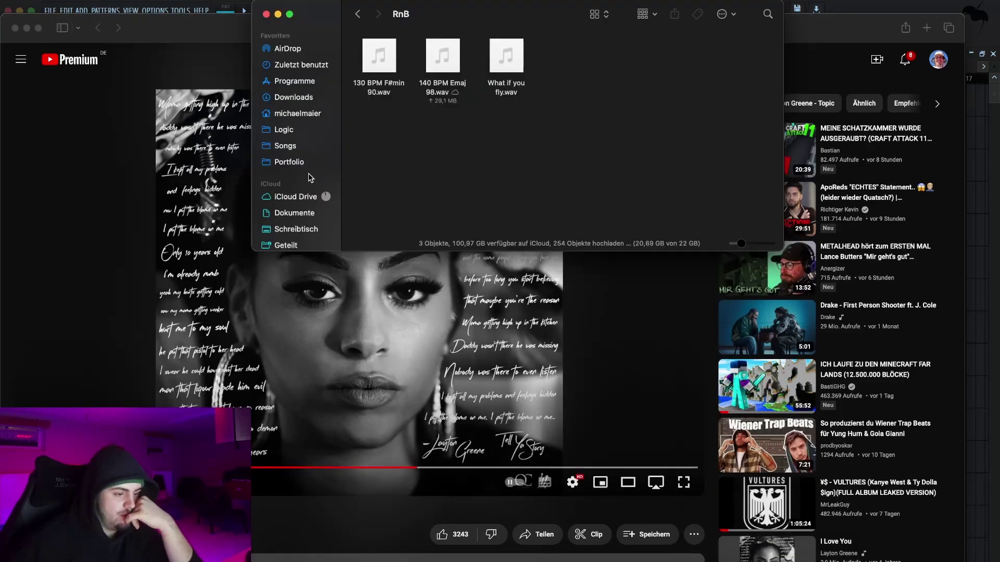
click(291, 211)
double_click(394, 65)
click(396, 66)
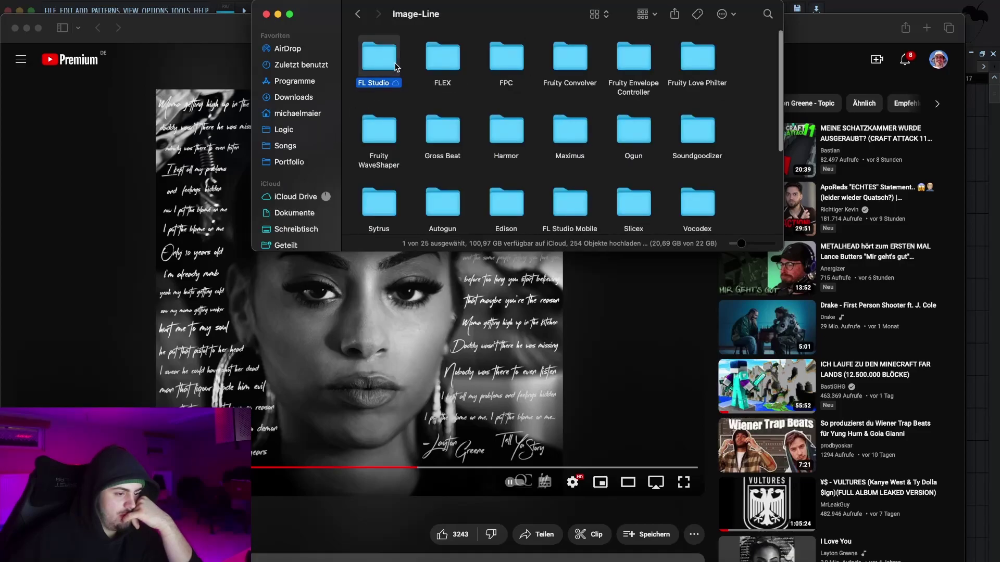
double_click(396, 67)
double_click(641, 60)
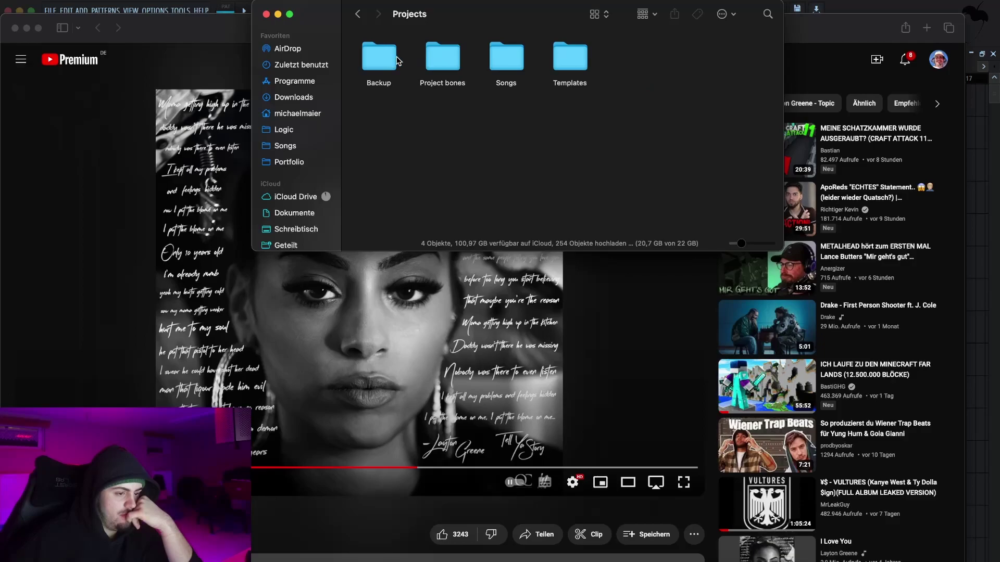
- Return to FL Studio, delete both OS_MLW_85_drum_loop_vinyl clips from Track 2 and play the arpeggio loop on its own
click(981, 40)
right_click(461, 132)
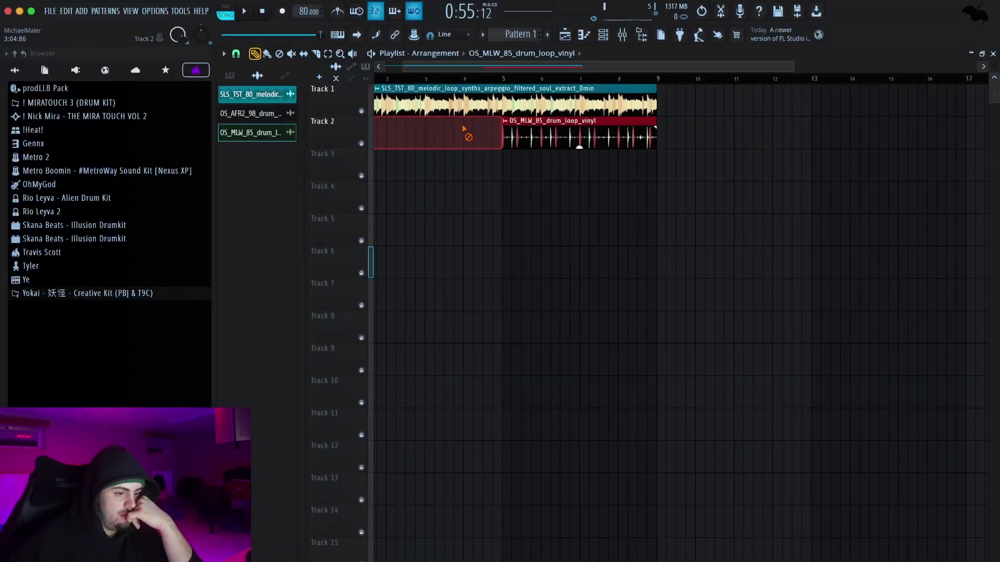
right_click(542, 133)
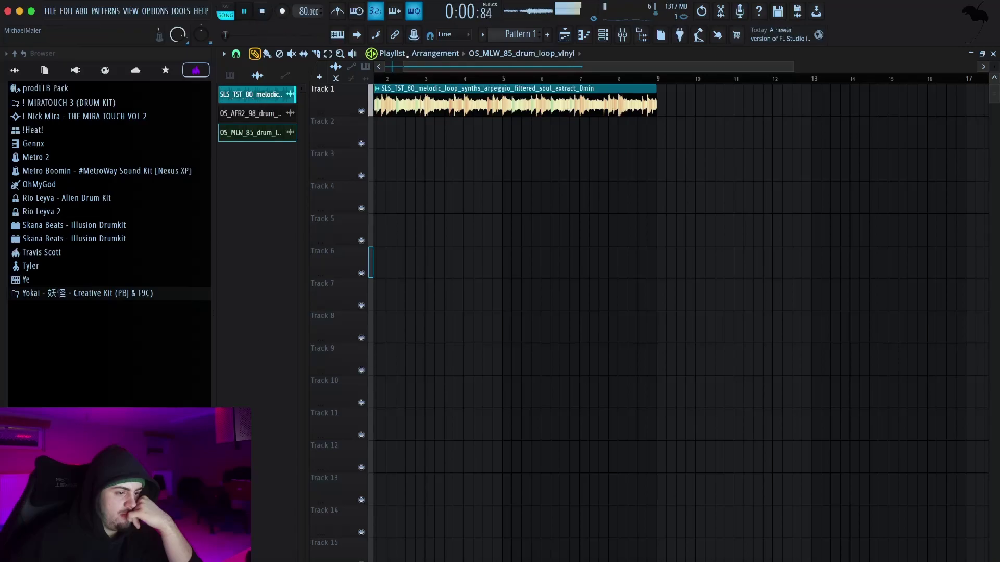
drag(466, 67, 443, 67)
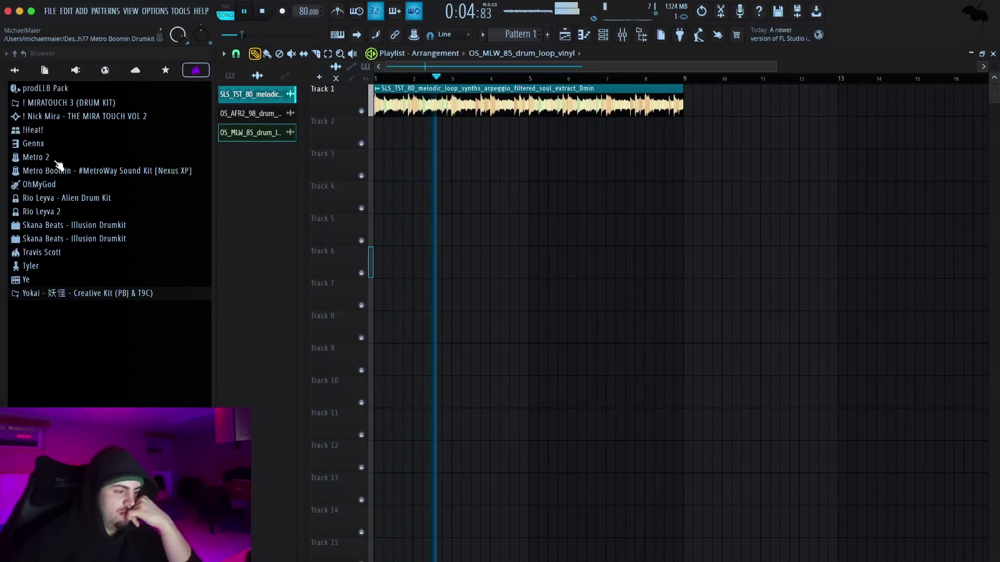
- Show the Channel rack and open the HiHat folder of the !Heat! kit in the sound browser
click(603, 35)
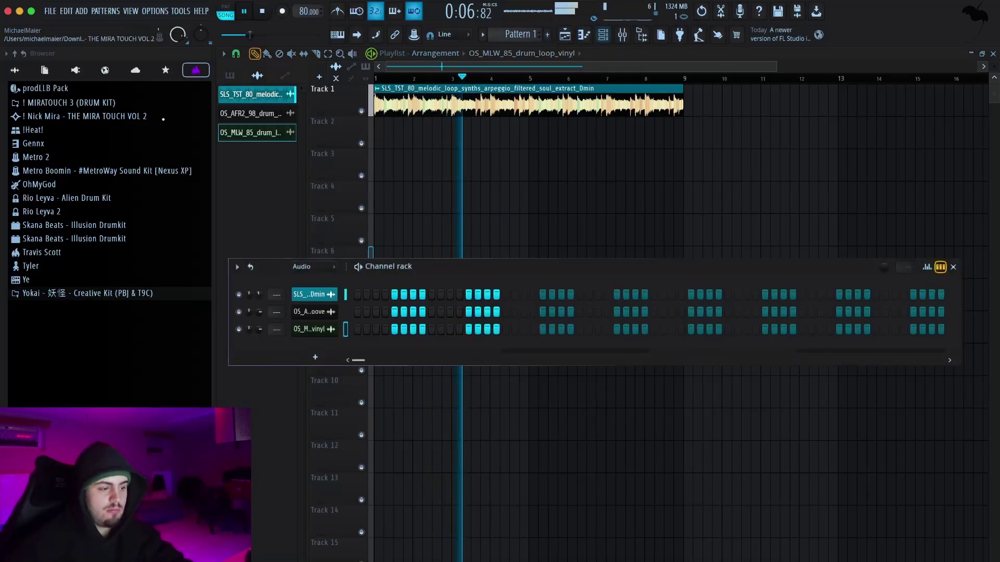
click(74, 141)
click(37, 129)
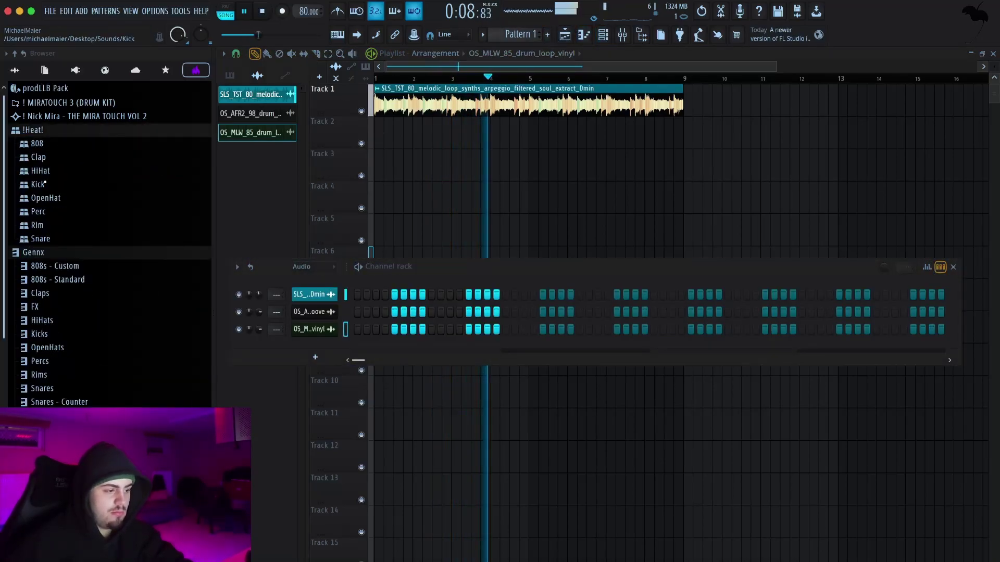
click(46, 177)
click(37, 101)
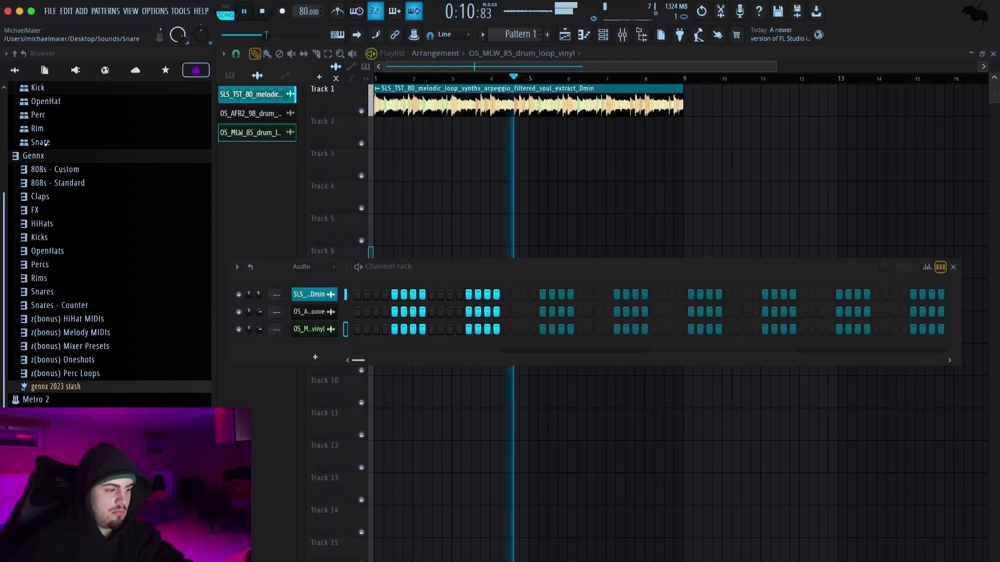
click(38, 157)
click(38, 157)
click(40, 171)
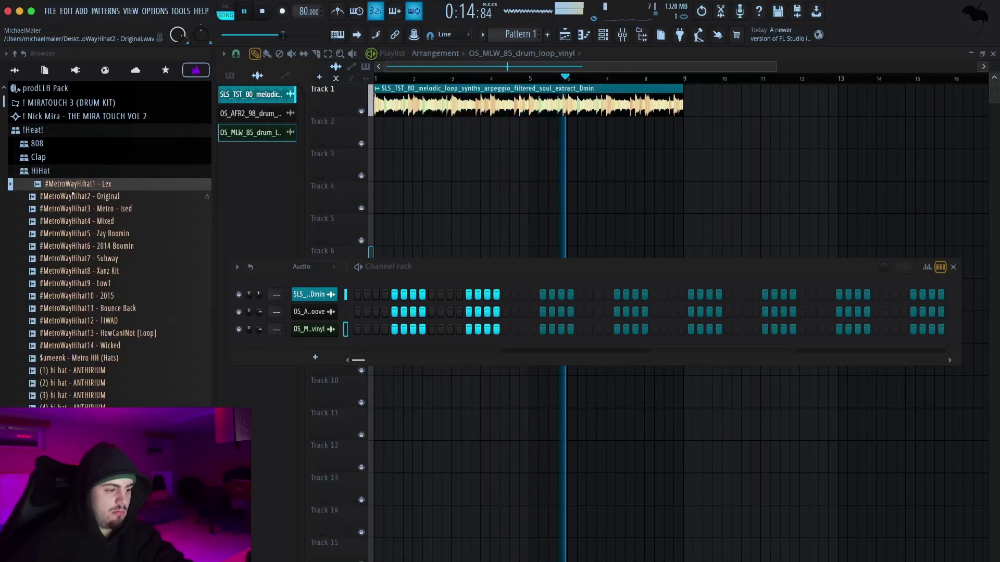
- Stop playback and load #MetroWayHihat3 - Metro - ised, #MetroWayHihat2 - Original and #MetroWayHihat1 - Lex as new channels in the Channel rack
key(space)
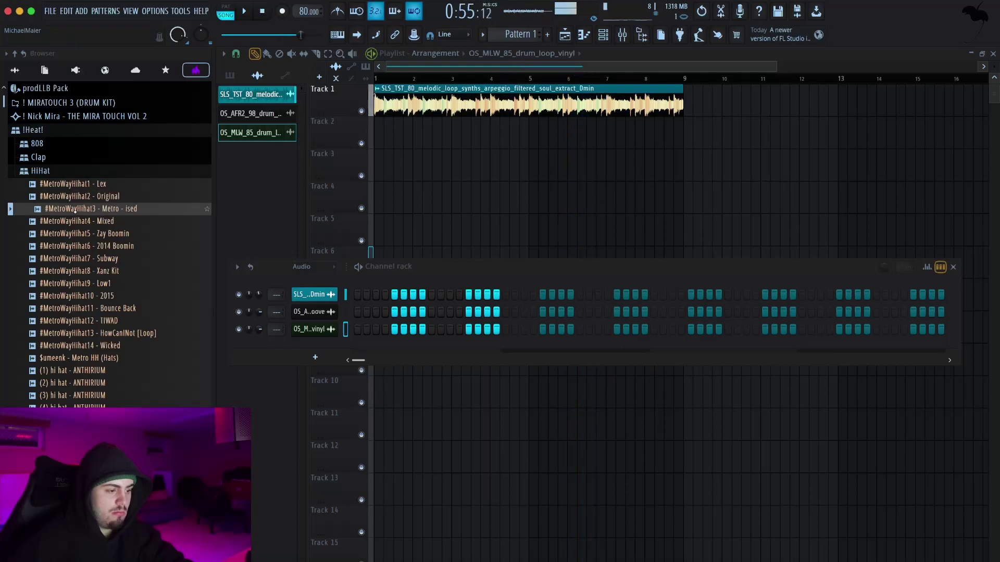
drag(303, 345, 307, 359)
drag(125, 198, 329, 333)
drag(127, 185, 336, 356)
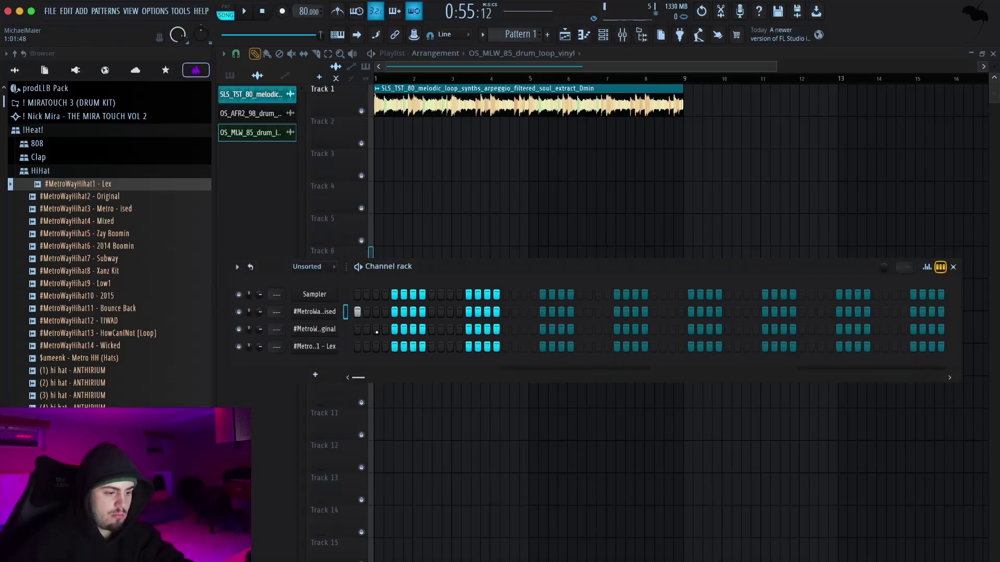
- Program one hit per hi-hat in Pattern 1: Metro - ised on step 1, Original on step 3, Lex on step 5
click(396, 349)
key(space)
key(space)
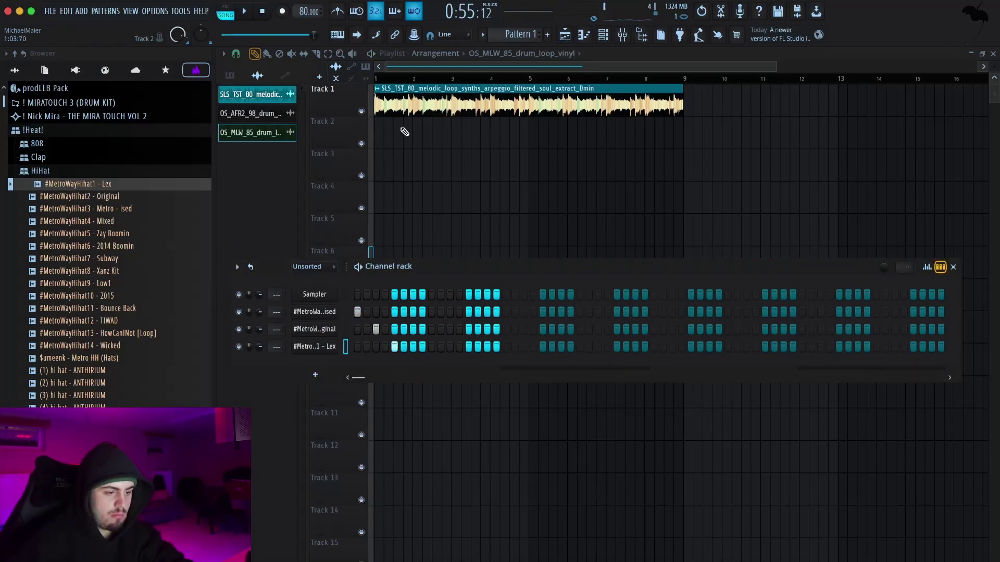
- Place Pattern 1 on Track 2 at bar 1, extend the clip to 4 bars and play it back briefly
click(231, 76)
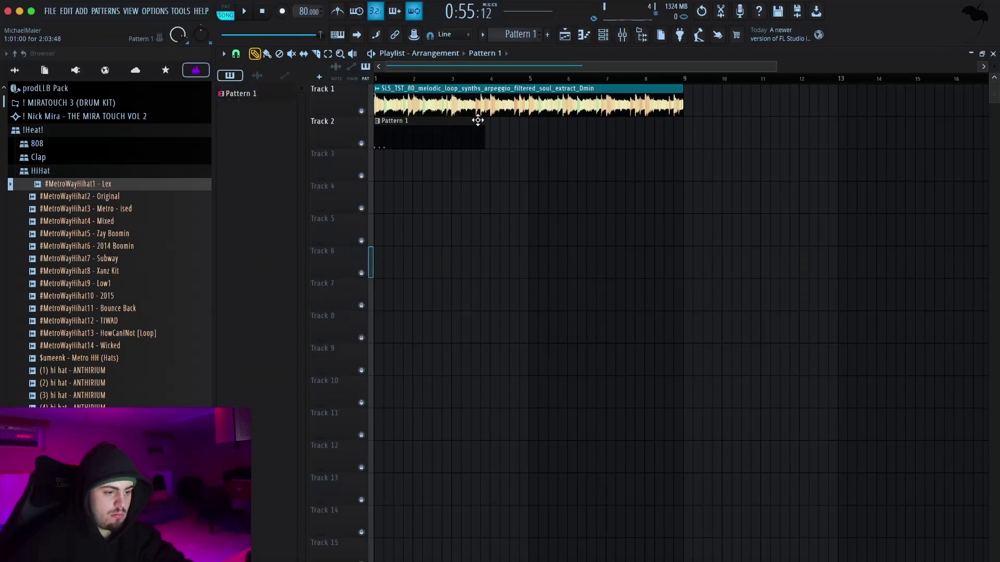
key(space)
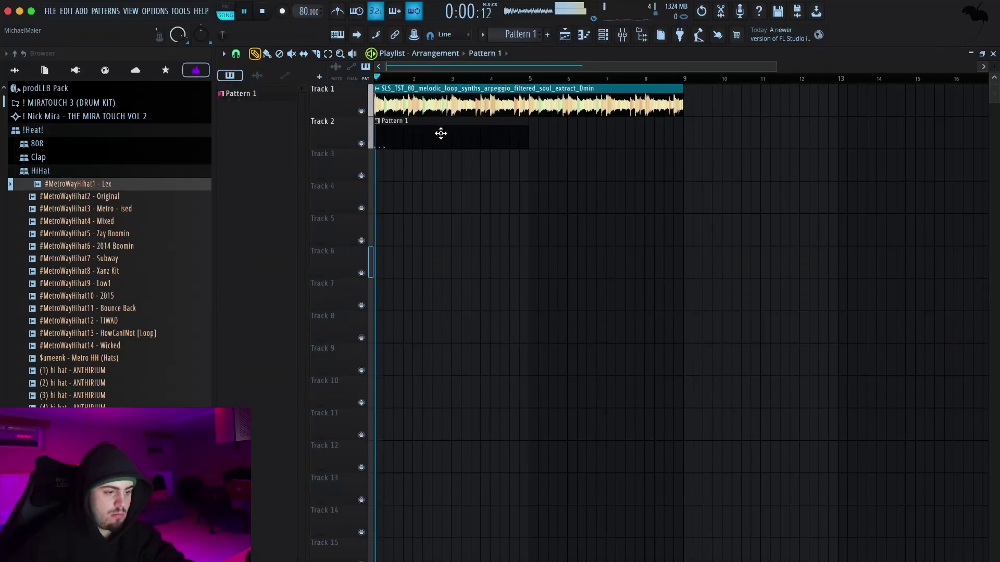
key(space)
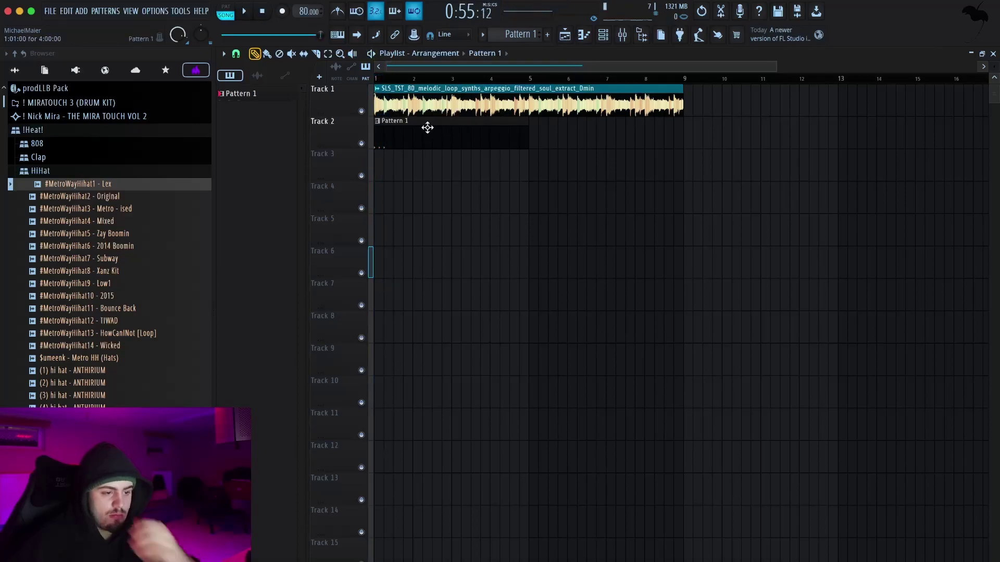
- Inspect the sampler settings and waveforms of the Lex, Original and Metro - ised hi-hat channels in turn
click(603, 35)
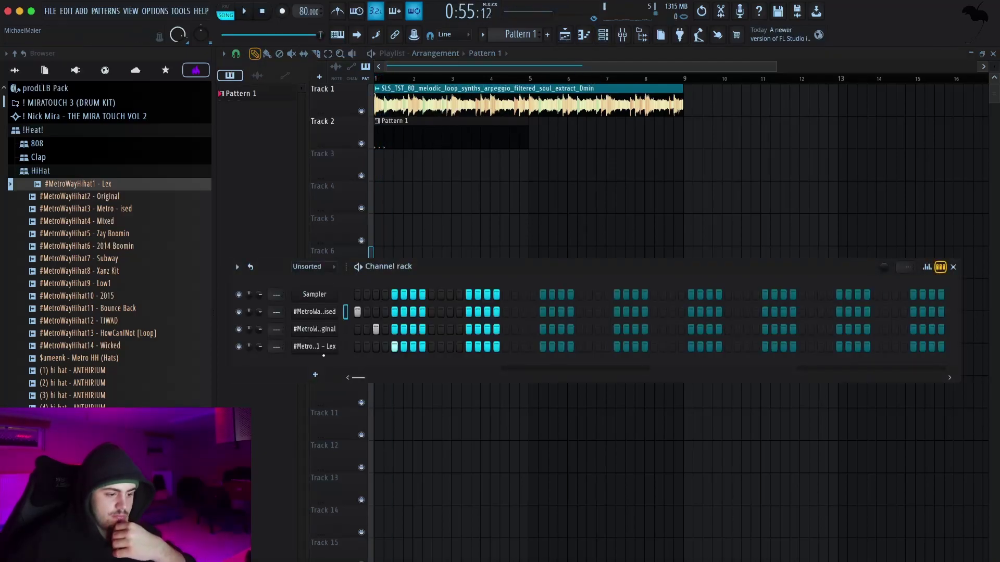
click(326, 347)
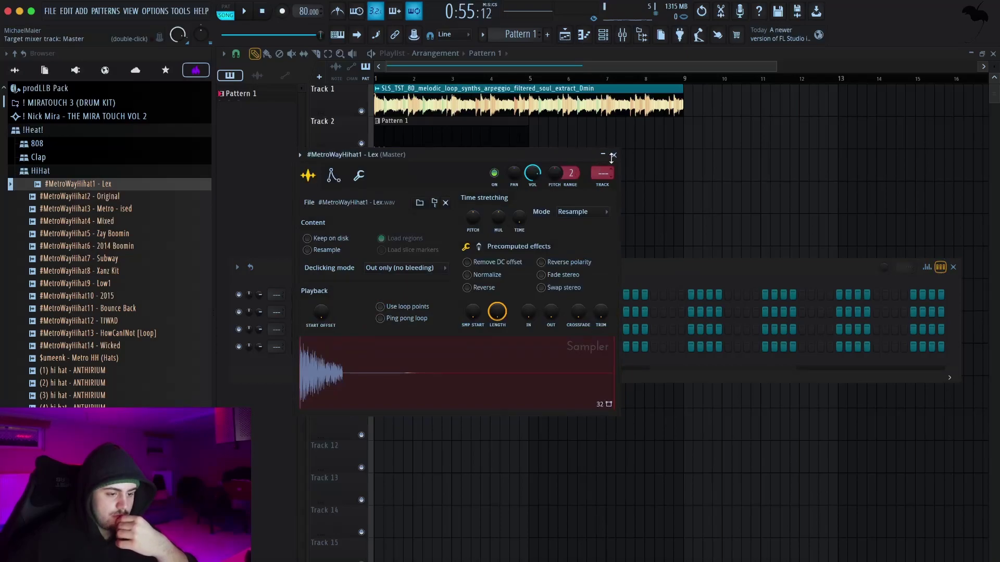
click(614, 154)
click(315, 329)
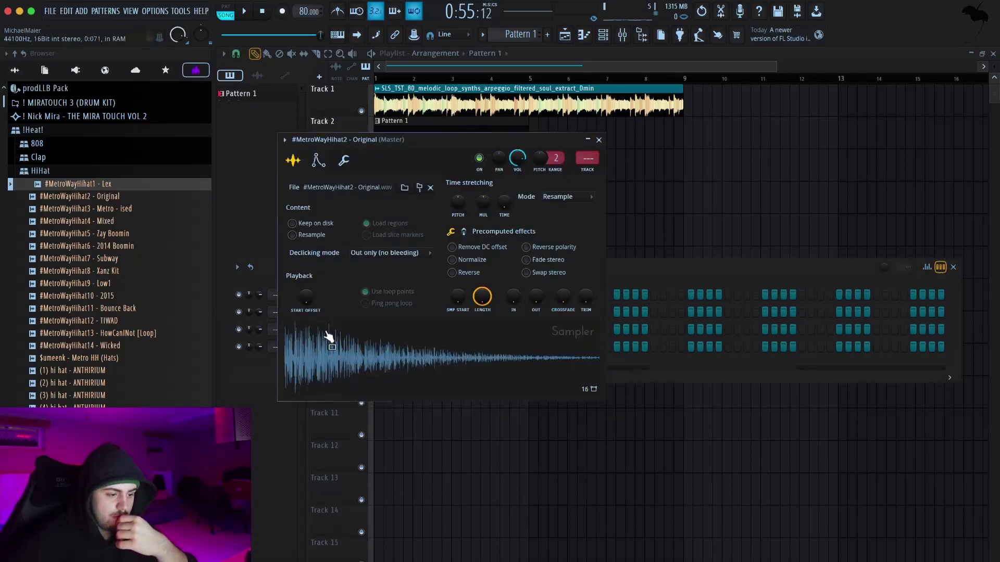
click(600, 140)
click(323, 313)
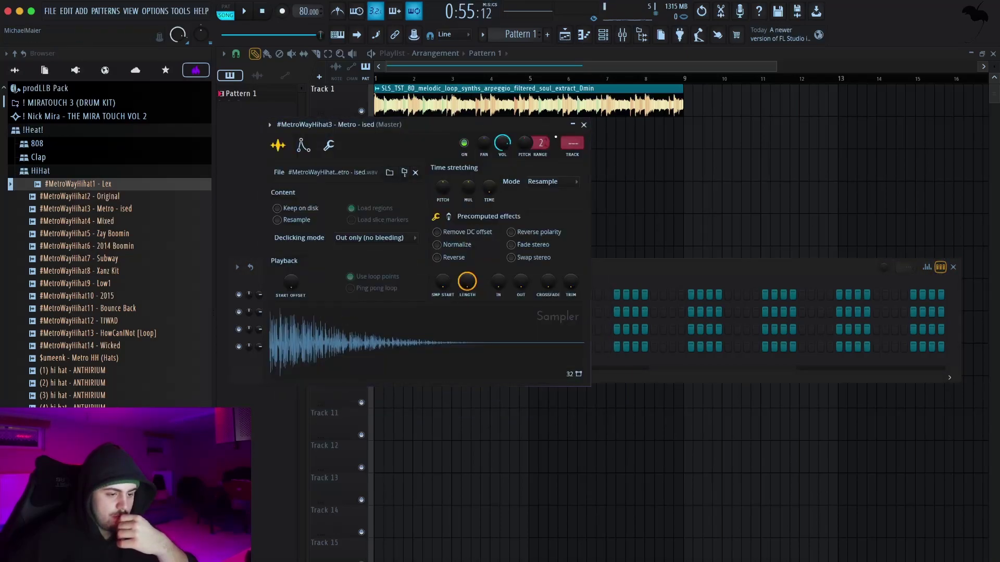
- Continue the rotating Metro - ised, Original and Lex hi-hat hits on every second step of Pattern 1 through step 31, checking by playback
click(583, 125)
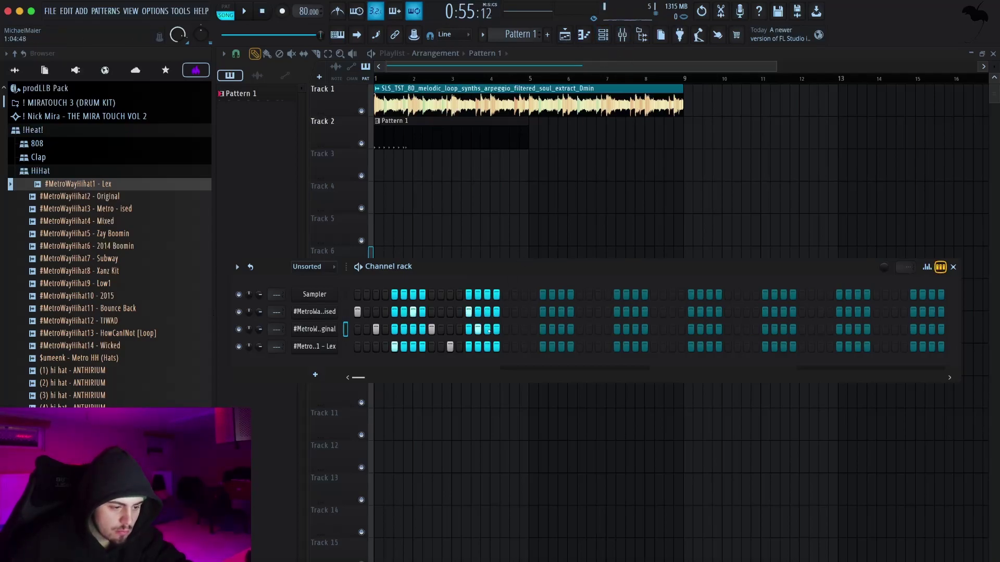
key(space)
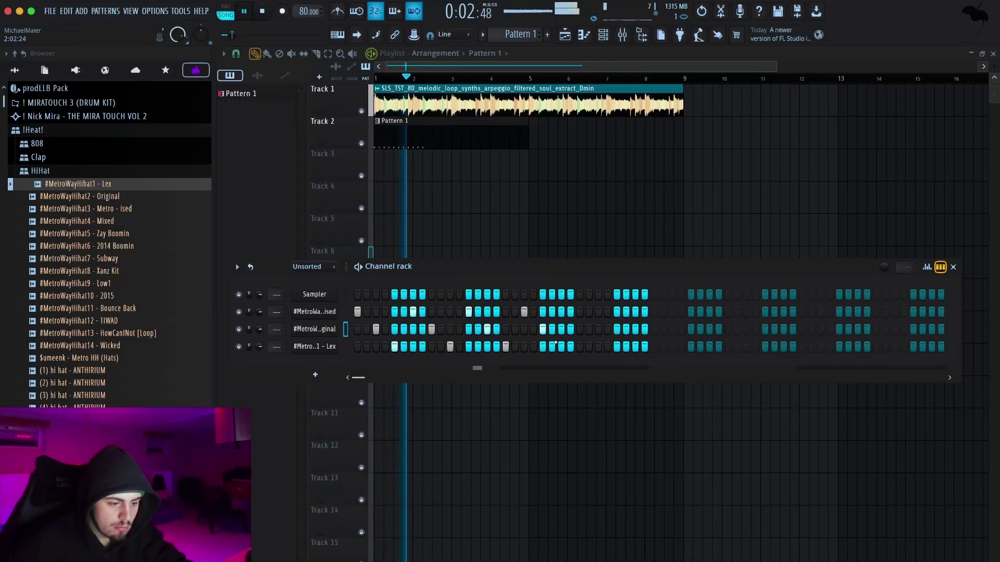
click(580, 311)
click(598, 329)
click(607, 346)
key(space)
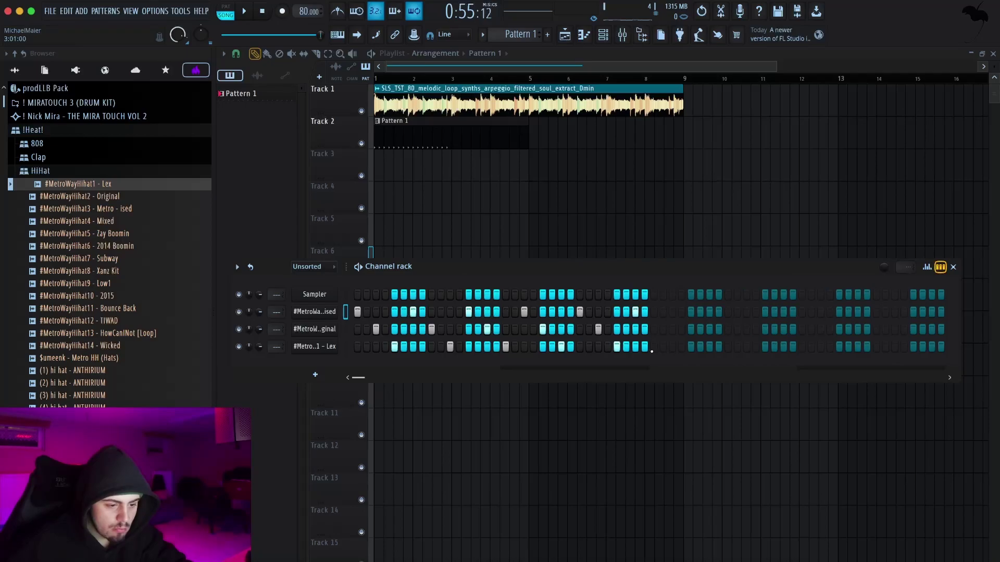
- Extend the rotating three-hi-hat sequence on every second step from step 33 through step 63 of Pattern 1
click(654, 347)
click(654, 346)
click(653, 329)
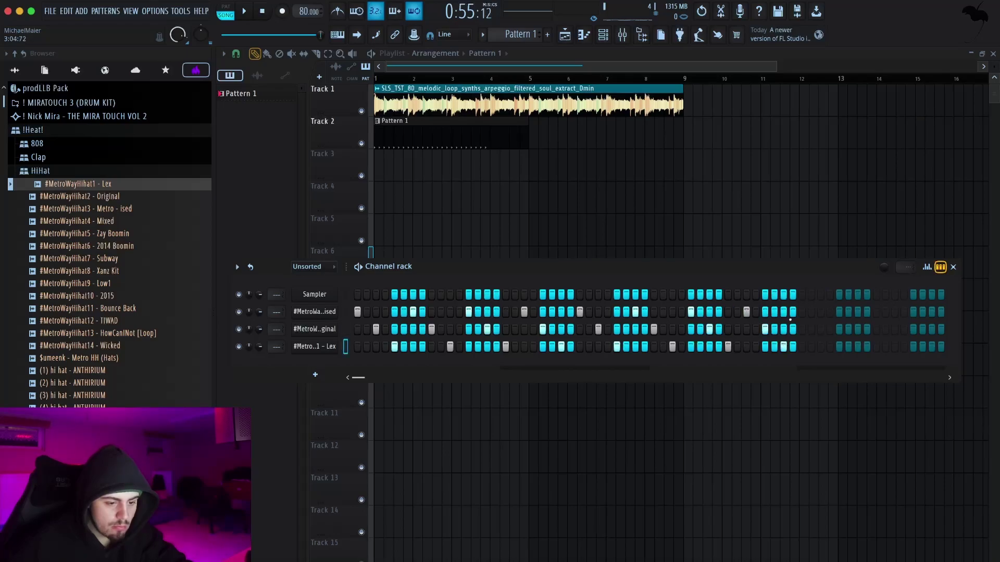
click(802, 311)
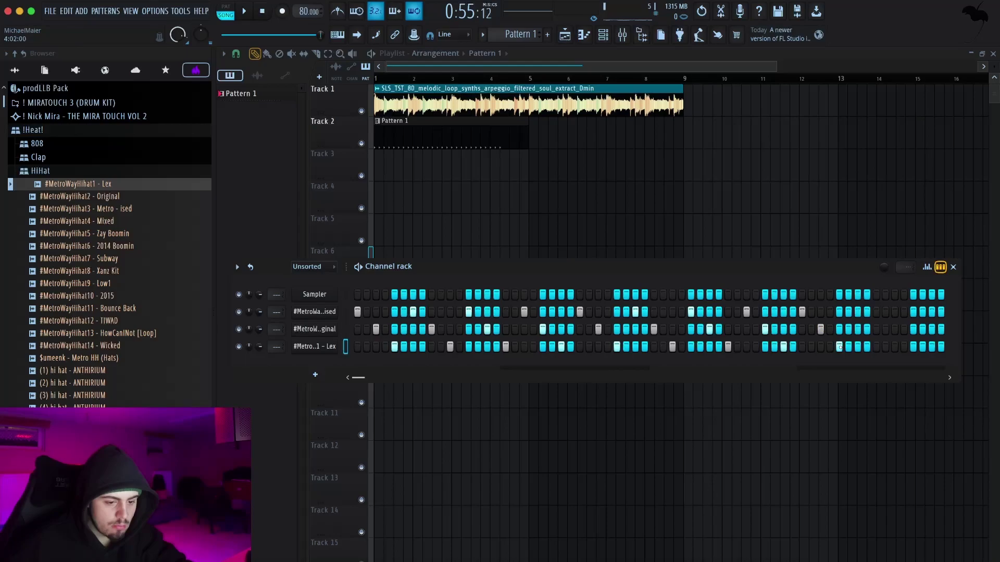
key(space)
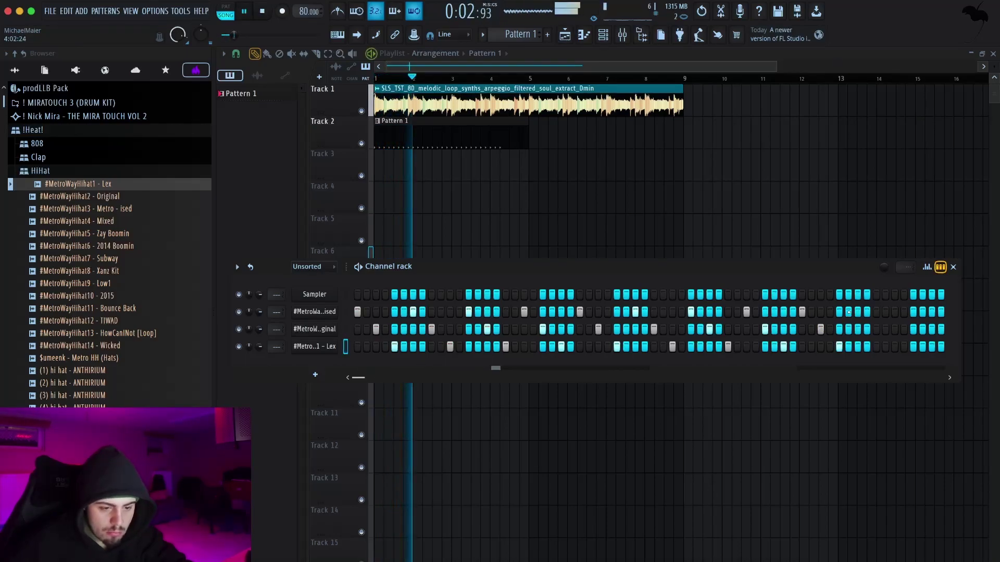
click(876, 329)
click(894, 347)
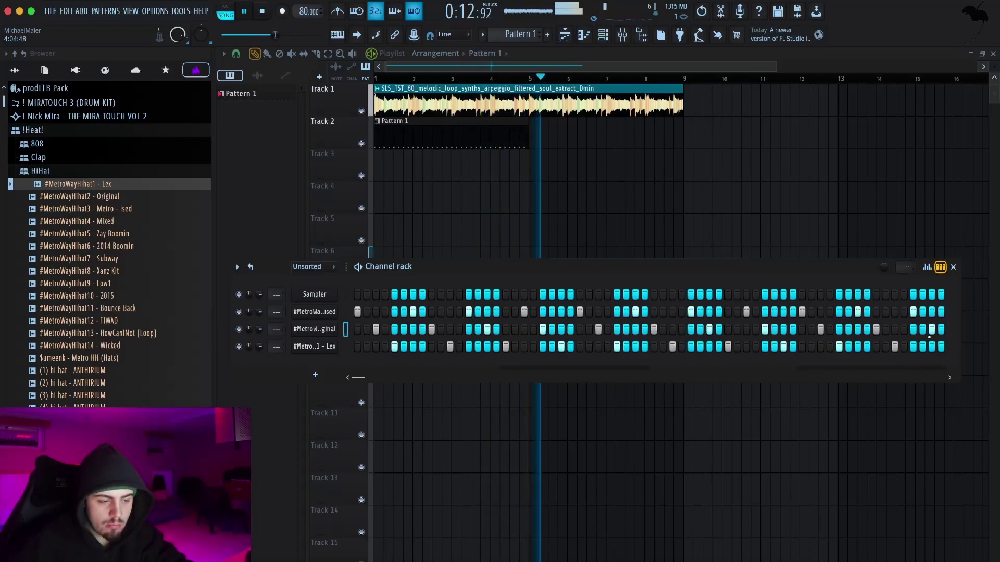
- Duplicate the 4-bar Pattern 1 clip on Track 2 to bar 5 and play the arrangement from bar 4
key(F6)
drag(560, 169, 446, 131)
key(ctrl+b)
key(space)
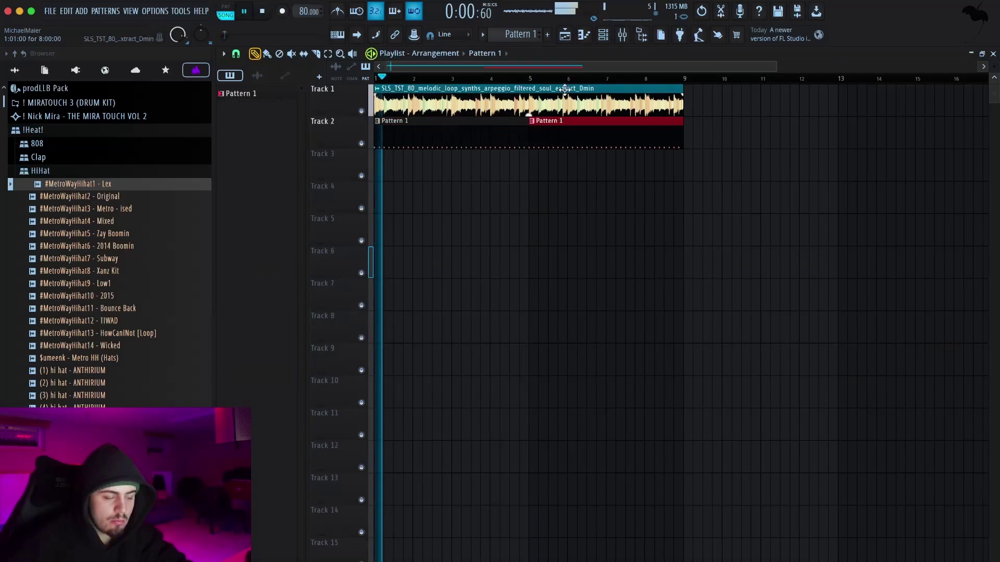
click(499, 78)
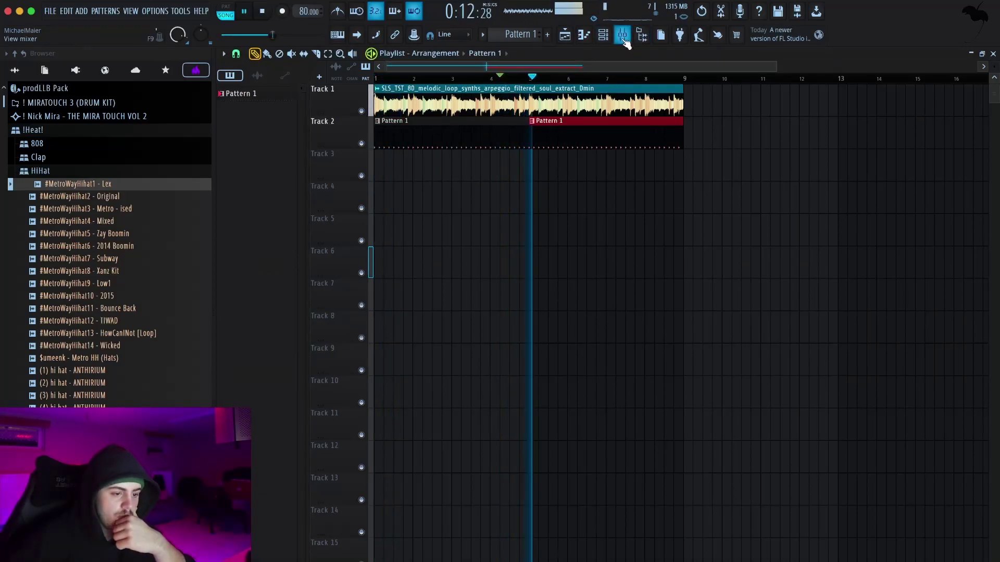
- Load (2) kick - ANTHIRIUM from the Kick folder as a new channel, place a hit on step 1 and play briefly from bar 1
click(605, 39)
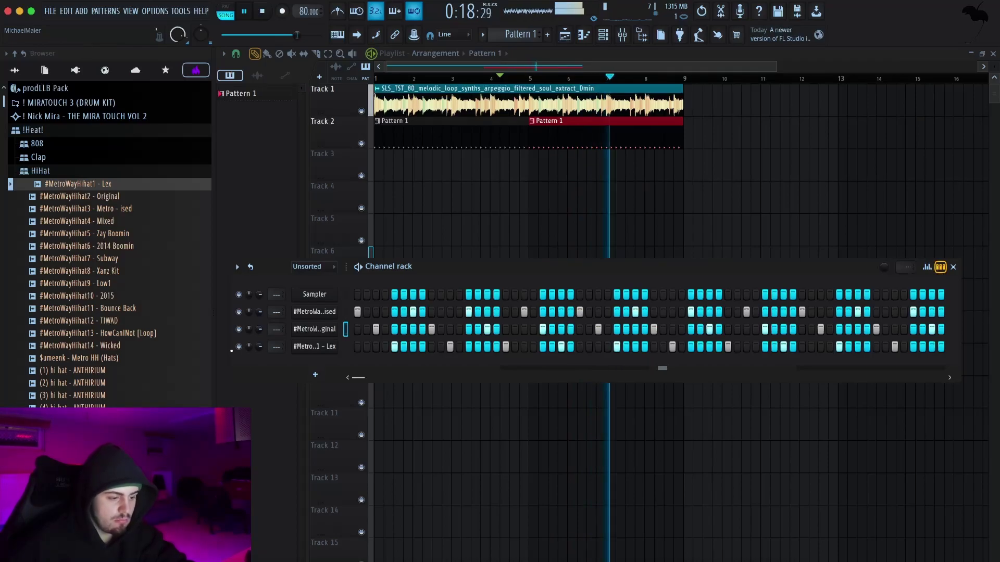
click(76, 171)
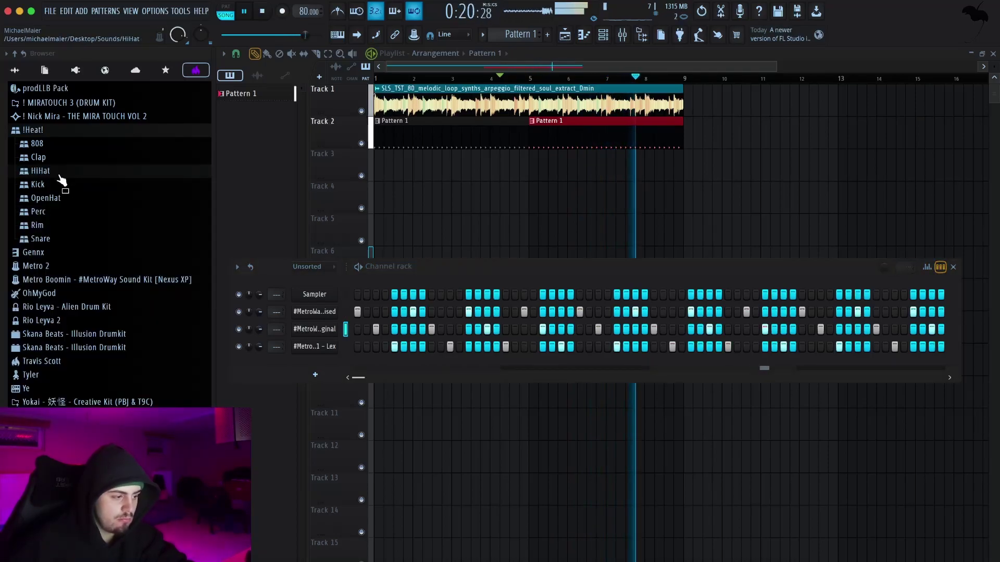
click(54, 186)
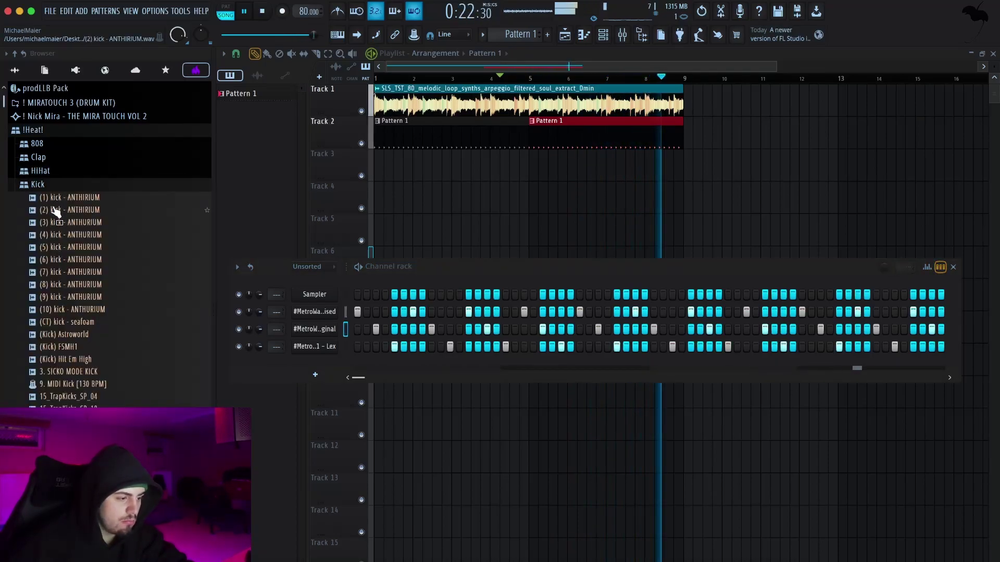
drag(55, 211, 291, 367)
click(357, 364)
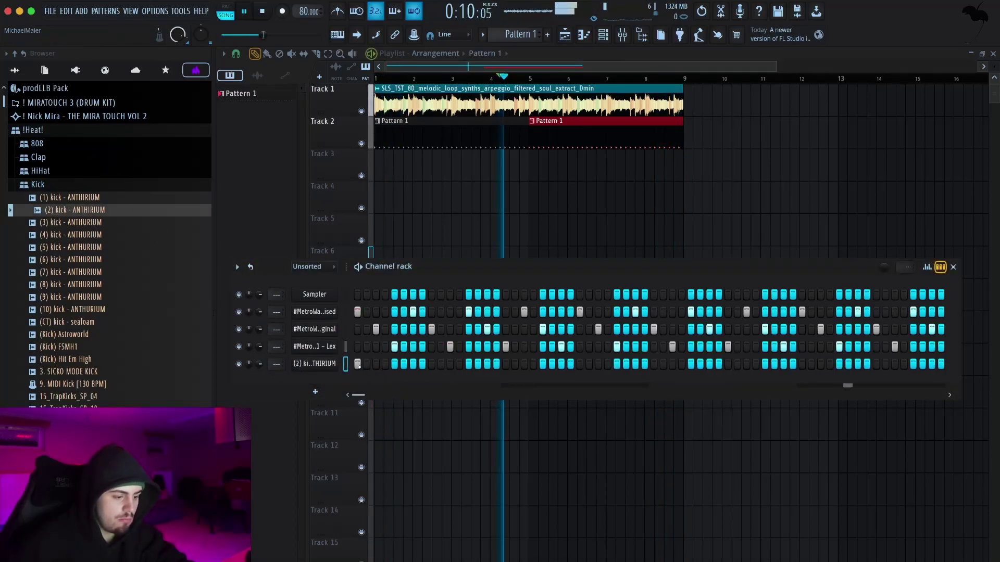
key(space)
click(376, 78)
key(space)
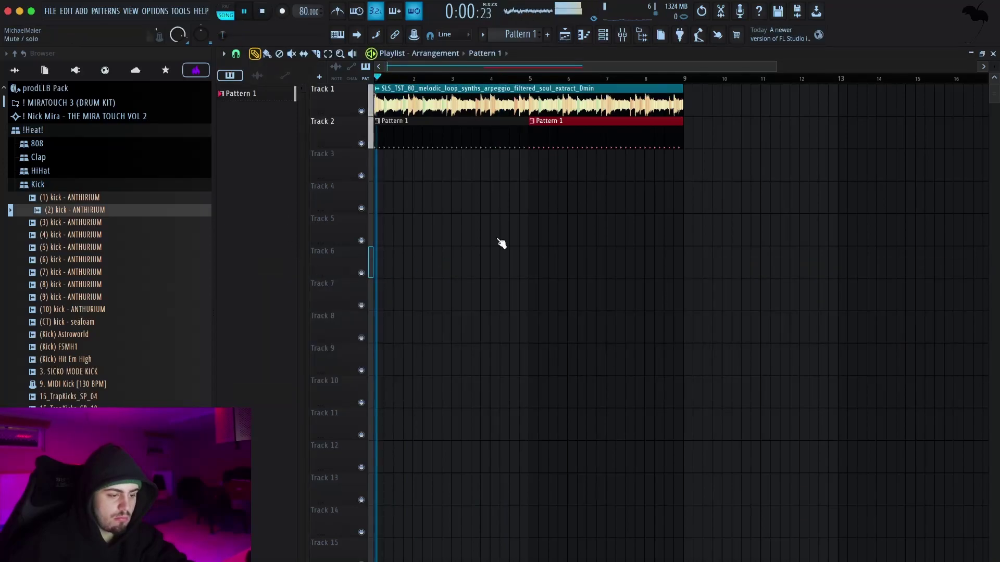
key(F6)
key(space)
- Open the Clap folder of the !Heat! kit and audition its #MetroWay claps
click(103, 184)
click(62, 145)
click(62, 147)
click(59, 159)
click(59, 209)
click(85, 309)
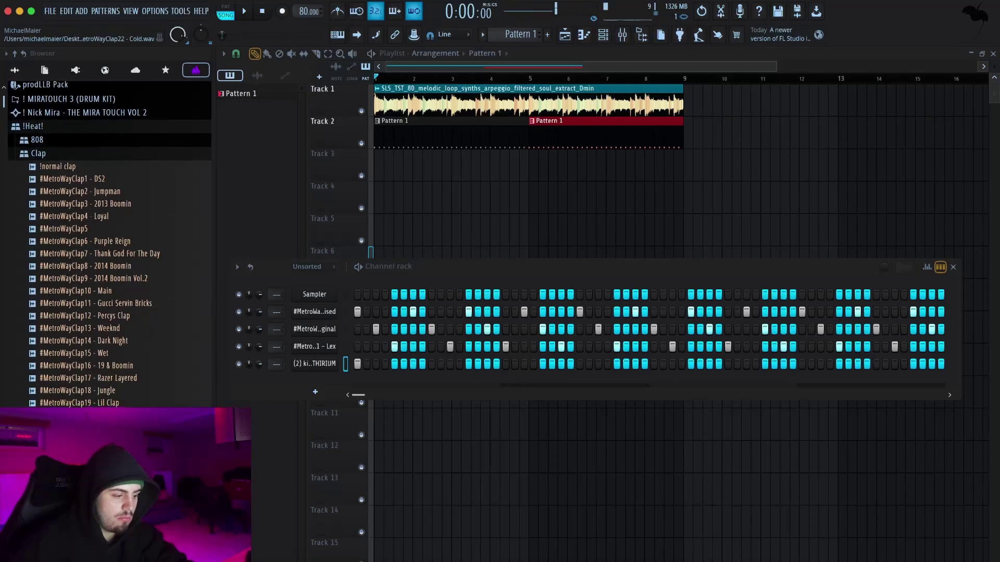
- Audition more samples further down the Clap folder, ahead of the Boomin claps
scroll(83, 323, down, 15)
click(107, 316)
click(109, 266)
click(111, 191)
click(114, 166)
click(116, 154)
click(117, 129)
click(115, 93)
click(102, 118)
click(97, 303)
click(106, 365)
click(108, 402)
click(109, 453)
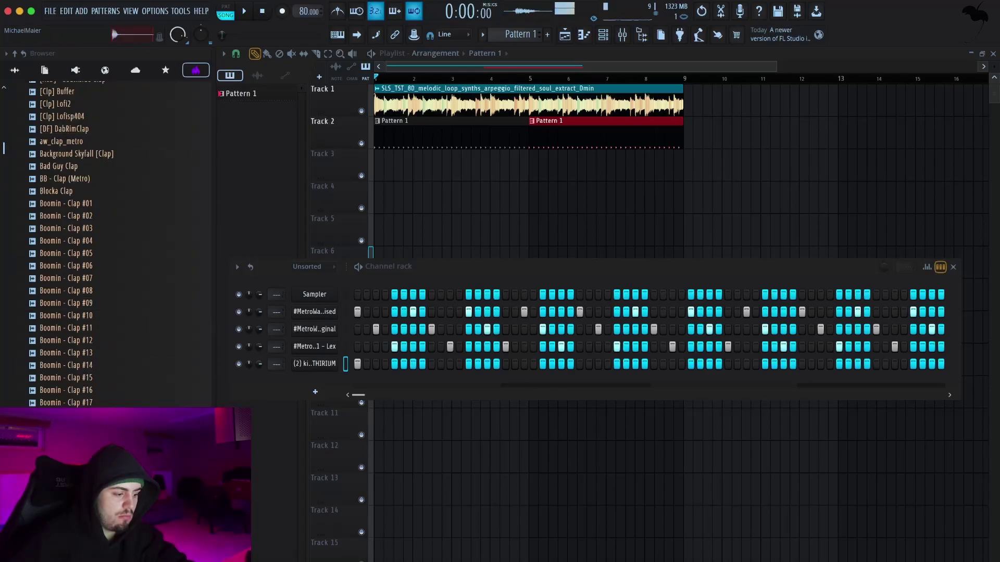
- Audition and compare the BWB VAULT CLAP (Metro x Zay) versions and the claps listed below them
scroll(103, 397, down, 10)
click(97, 376)
click(88, 355)
click(92, 367)
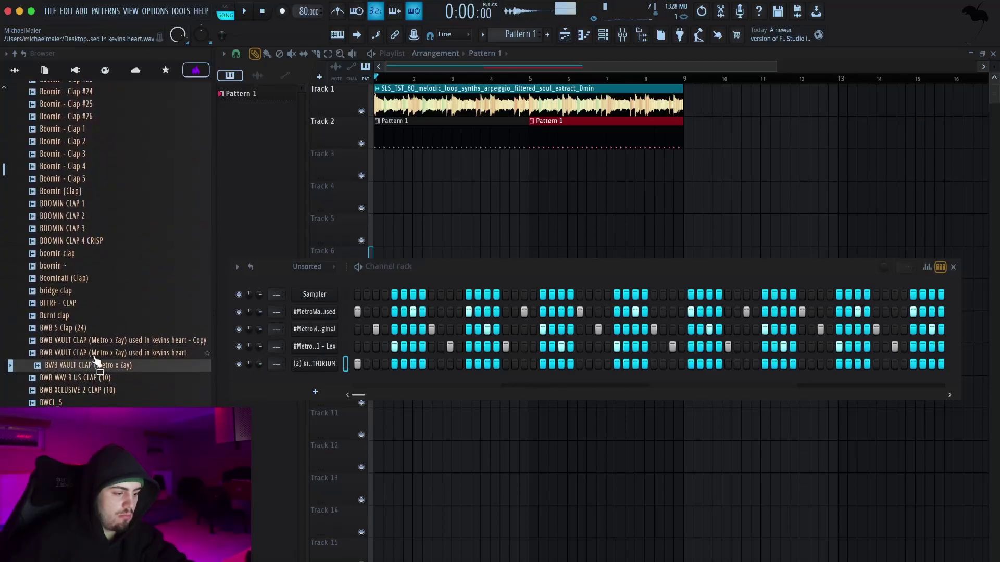
click(99, 354)
click(93, 368)
click(87, 392)
click(90, 430)
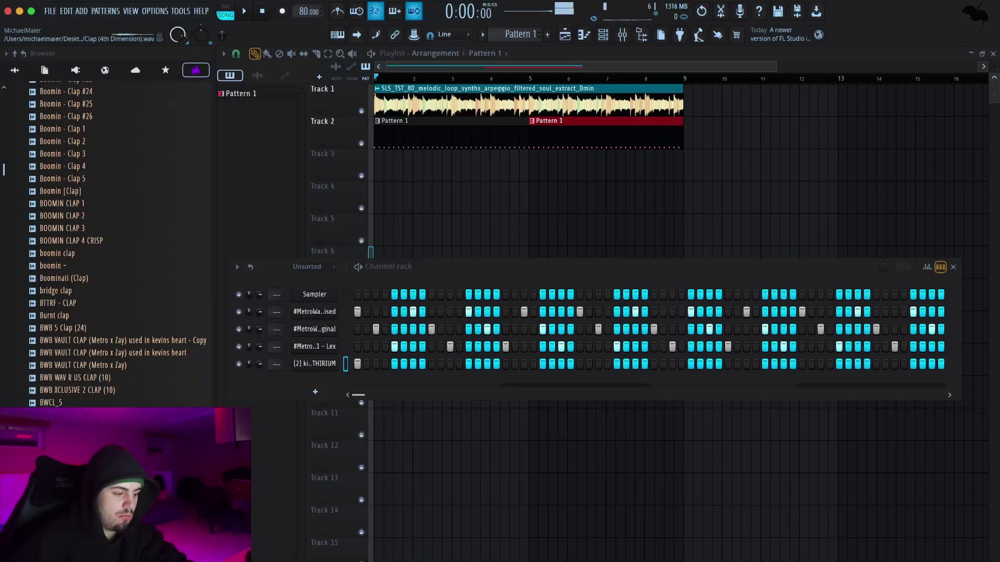
- Audition the song-named claps from Clap (10 Freaky Girls) to Clap (21 Savage - X)
scroll(93, 412, down, 4)
click(98, 376)
scroll(99, 346, down, 8)
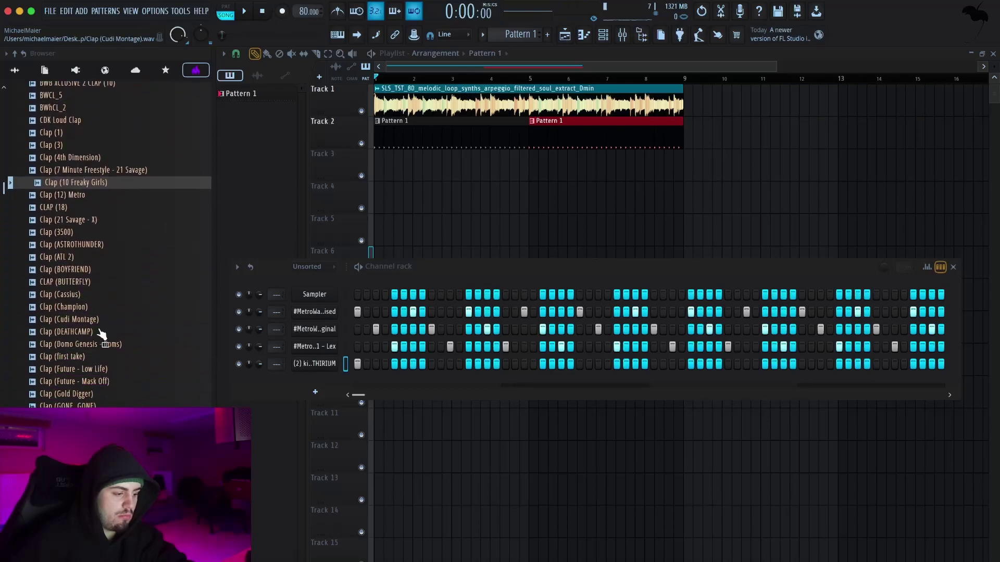
click(99, 155)
click(95, 169)
click(91, 181)
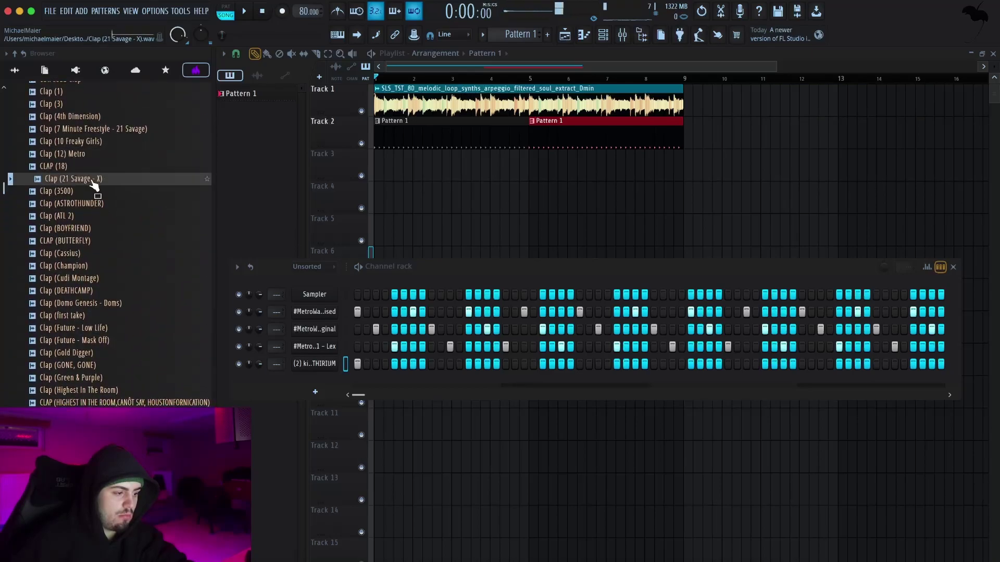
- Compare the neighbouring claps and load Clap (21 Savage - X) as a new channel below the kick
click(88, 202)
click(90, 191)
click(96, 180)
drag(373, 327, 341, 382)
- Try clap hits on steps 9, 25, 41 and 57, play them back and clear them
click(432, 382)
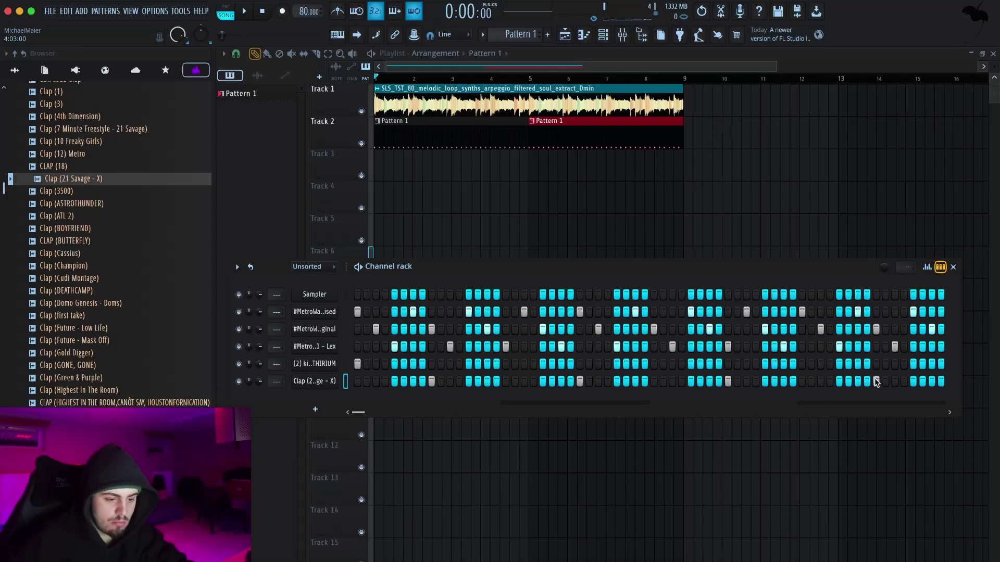
key(space)
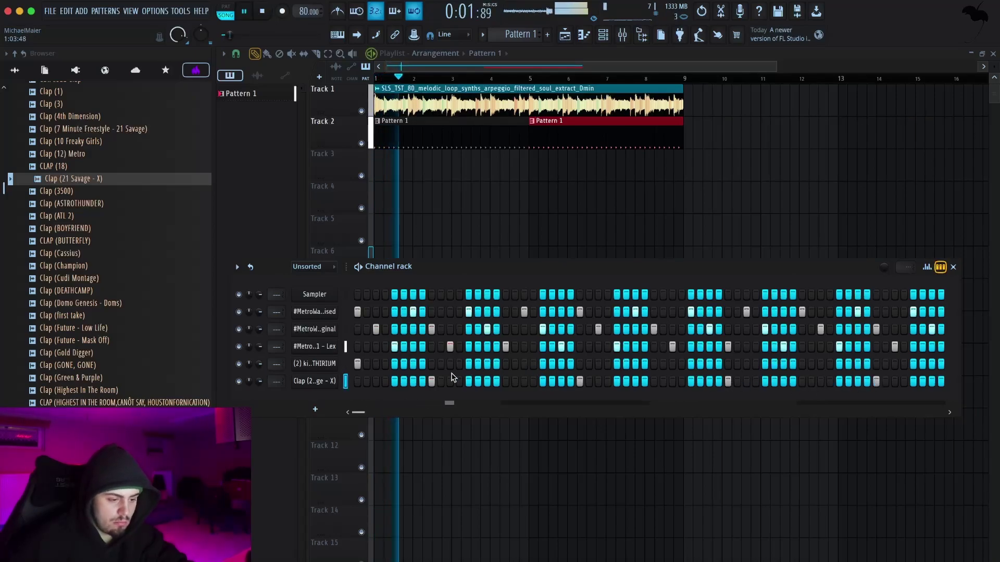
key(space)
click(433, 383)
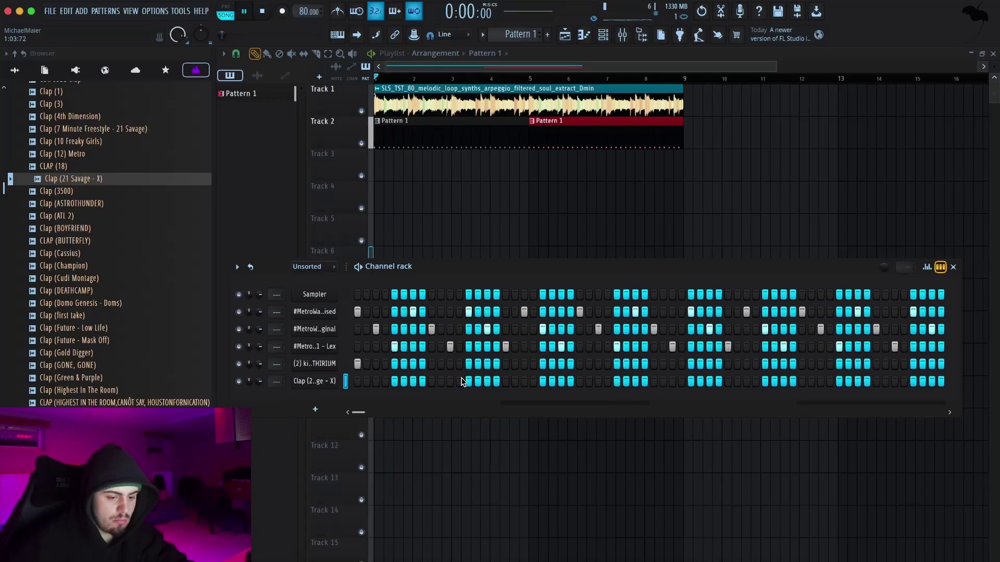
- Program clap hits on steps 5, 13, 21, 29, 37, 45, 53 and 61 during playback
click(394, 382)
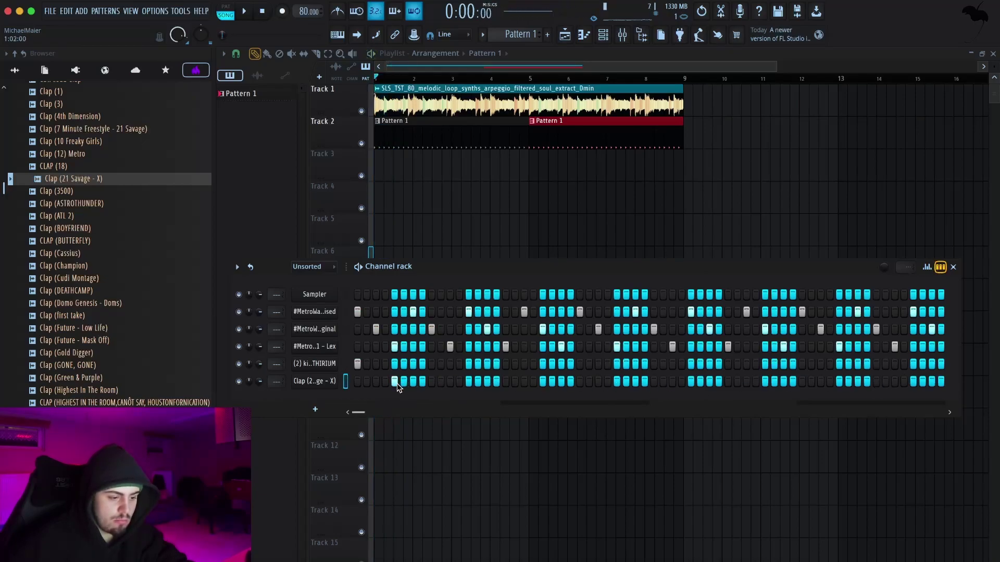
key(space)
click(468, 382)
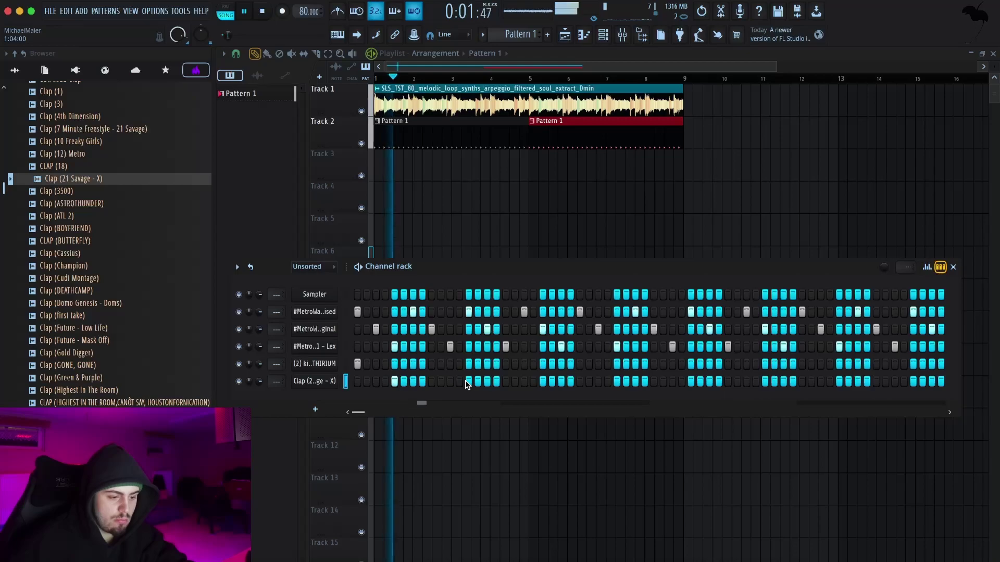
click(542, 382)
click(617, 382)
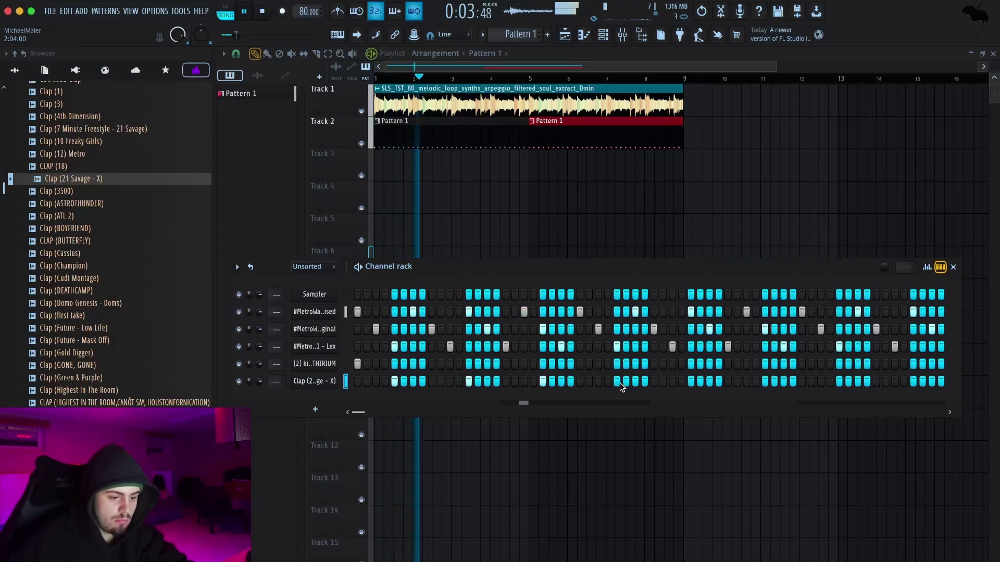
click(691, 382)
click(765, 382)
click(839, 381)
click(913, 381)
- Replace the clap channel's sample with Clap (Future - Mask Off) and play the beat
mouse_move(117, 340)
mouse_down()
mouse_move(105, 329)
mouse_move(99, 346)
mouse_up()
key(space)
middle_click(97, 342)
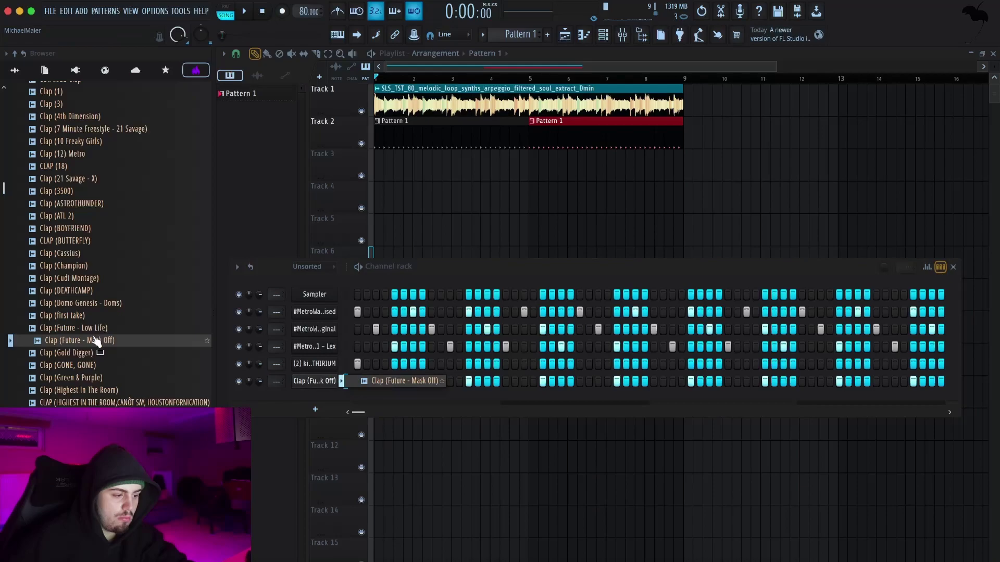
key(space)
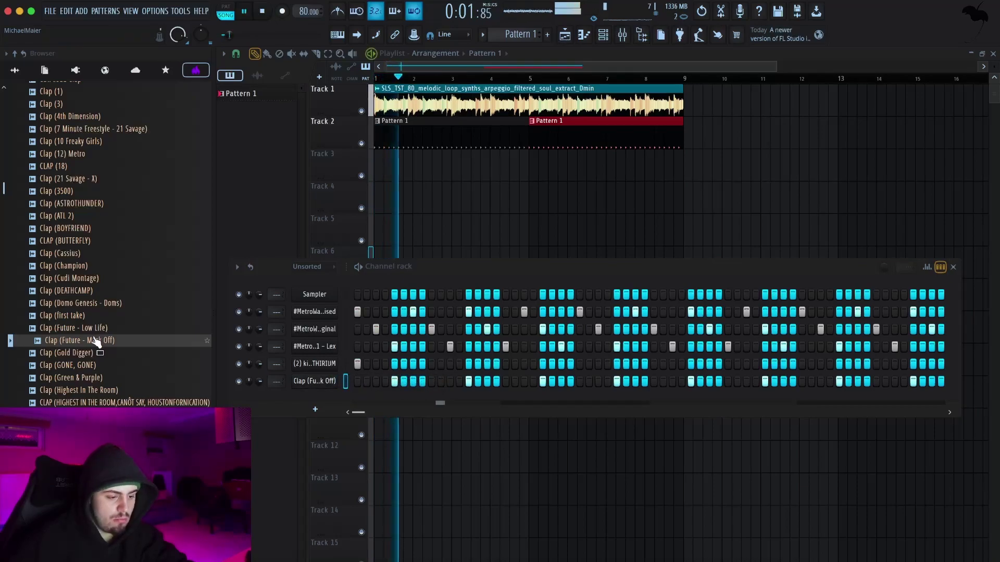
- Layer Clap (Future - Low Life) as a new channel with hits on every eighth step from step 5, matching the Mask Off clap
click(95, 332)
drag(95, 338, 305, 399)
key(space)
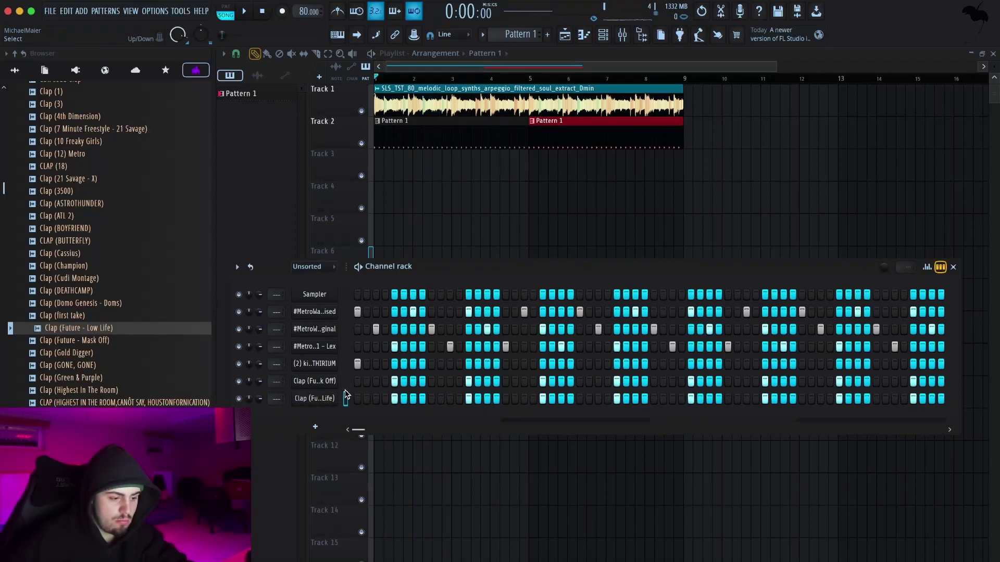
- Add more (2) kick - ANTHIRIUM hits across Pattern 1 during playback, including steps 11, 19, 35, 43, 51 and 59
key(space)
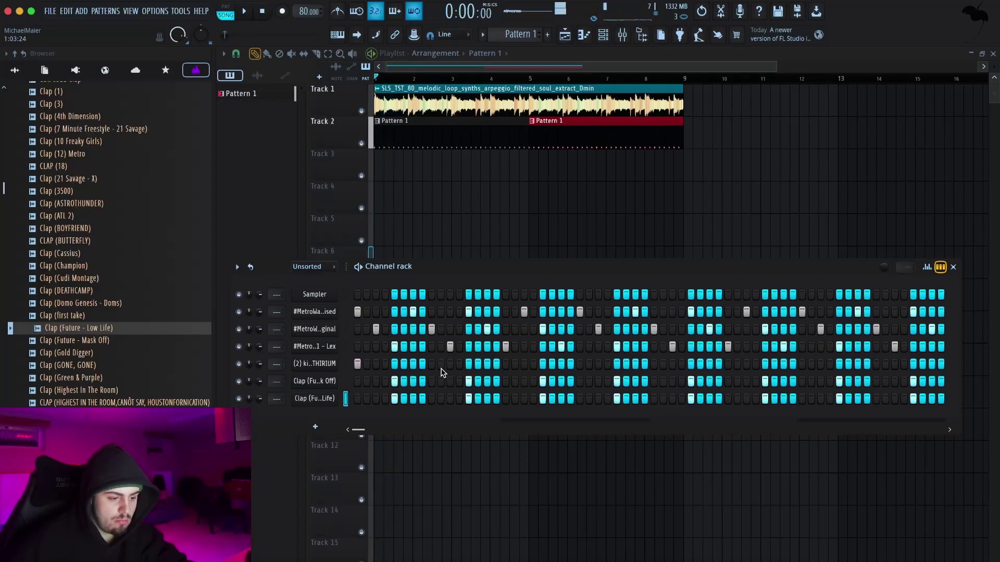
click(449, 364)
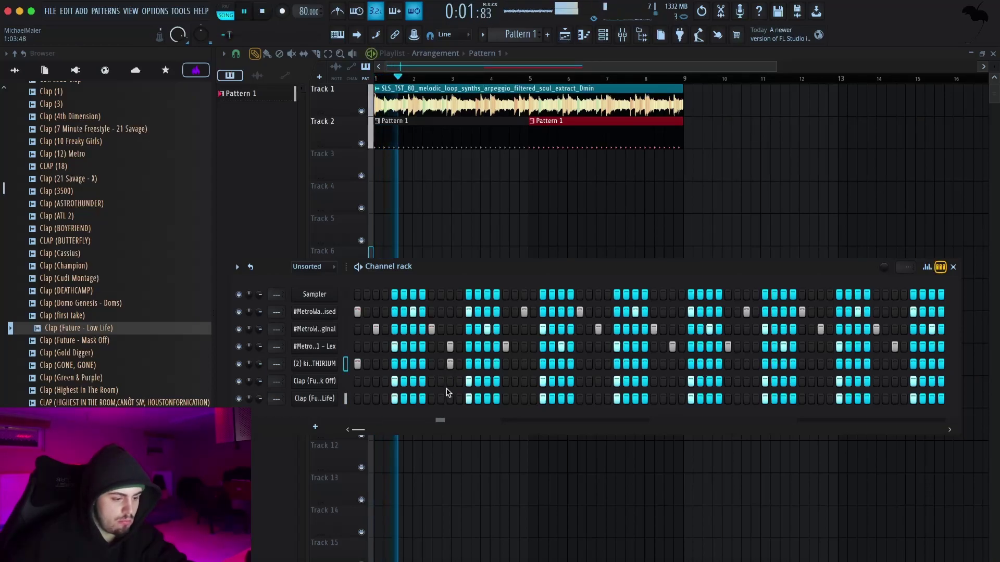
click(524, 364)
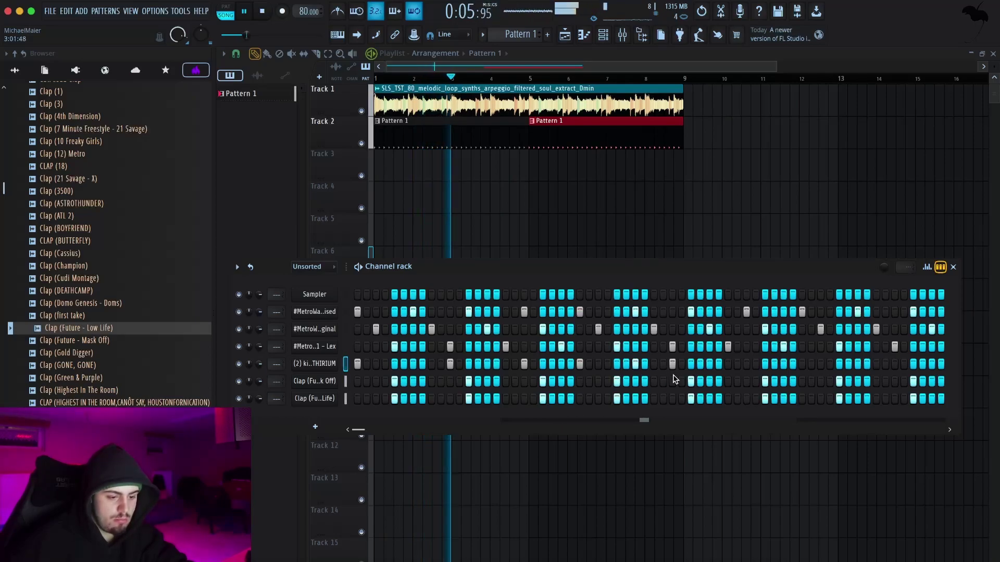
click(746, 363)
click(820, 364)
click(895, 363)
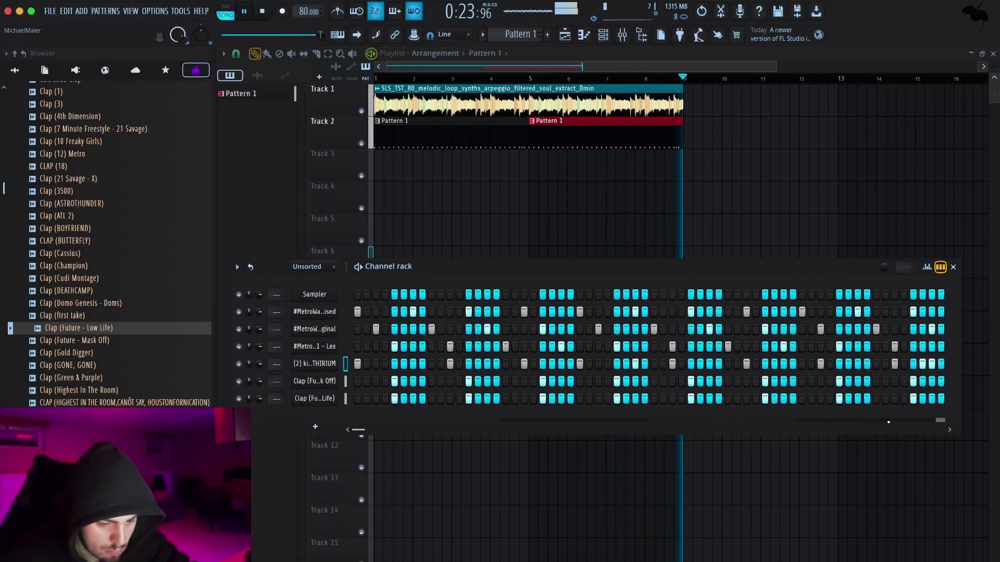
- Add perc 6 from the !Heat! kit's Perc folder as a new channel with a hit on step 61 during playback
click(107, 402)
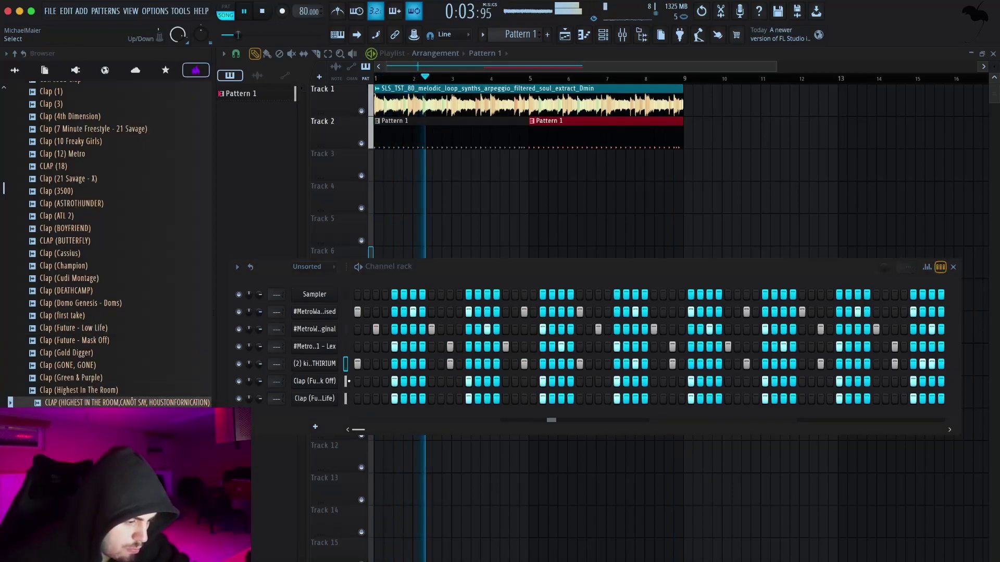
scroll(110, 234, up, 7)
scroll(88, 223, up, 15)
scroll(68, 222, up, 1)
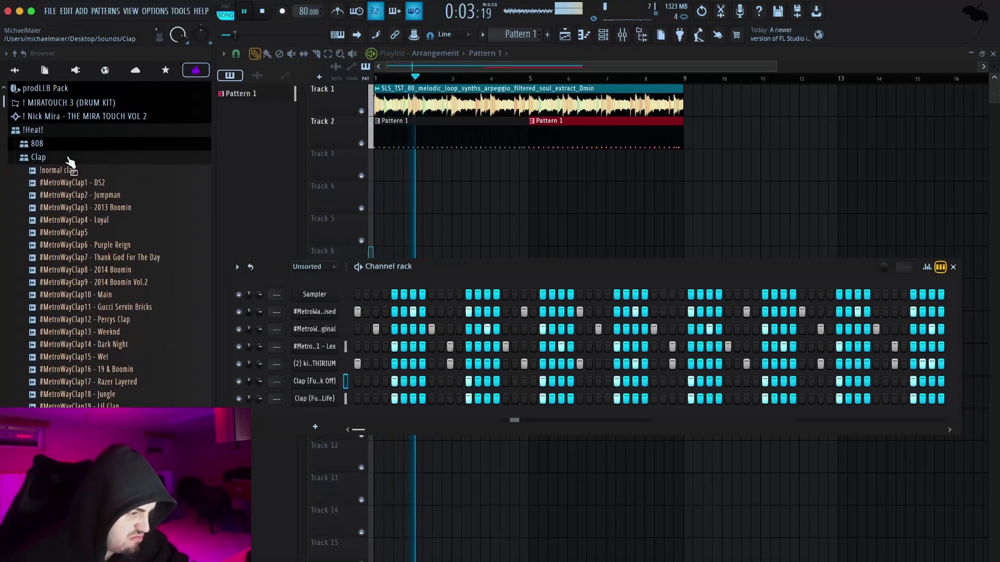
click(66, 158)
click(39, 212)
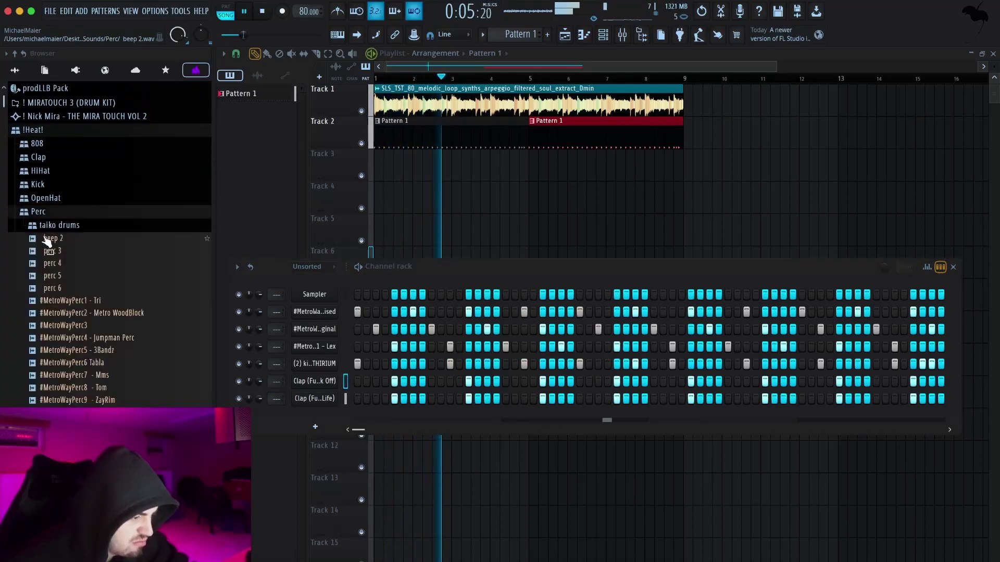
click(65, 289)
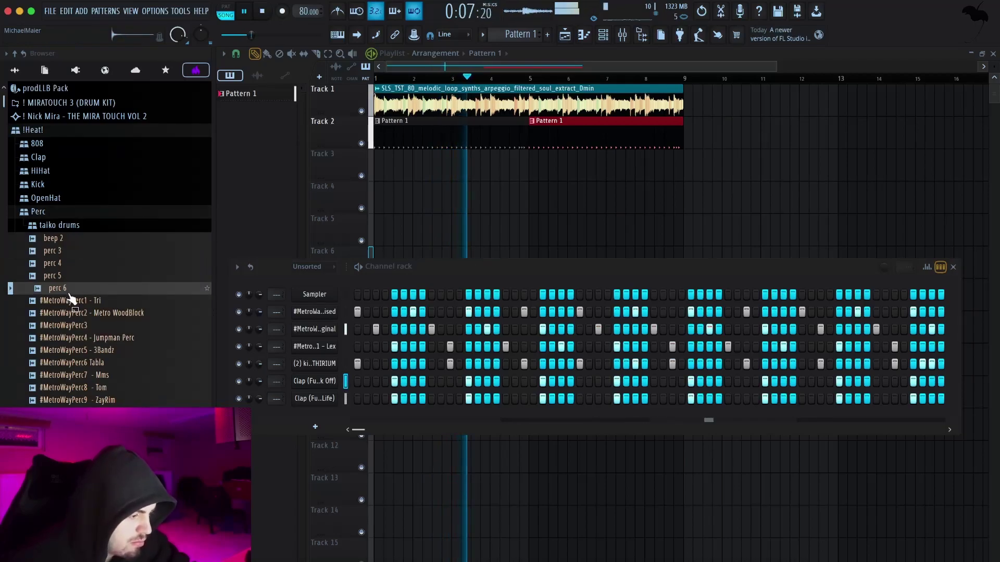
drag(68, 292, 364, 416)
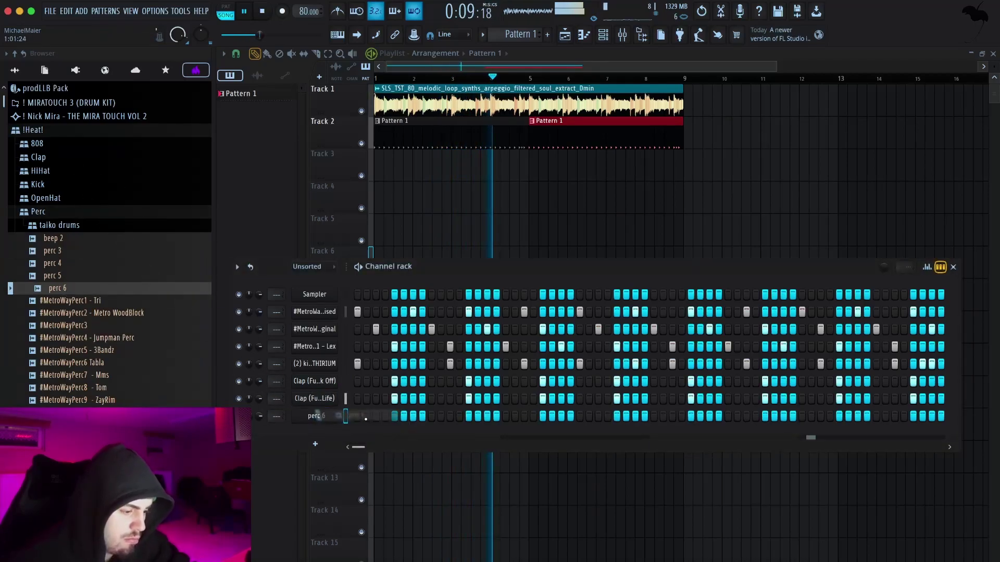
key(space)
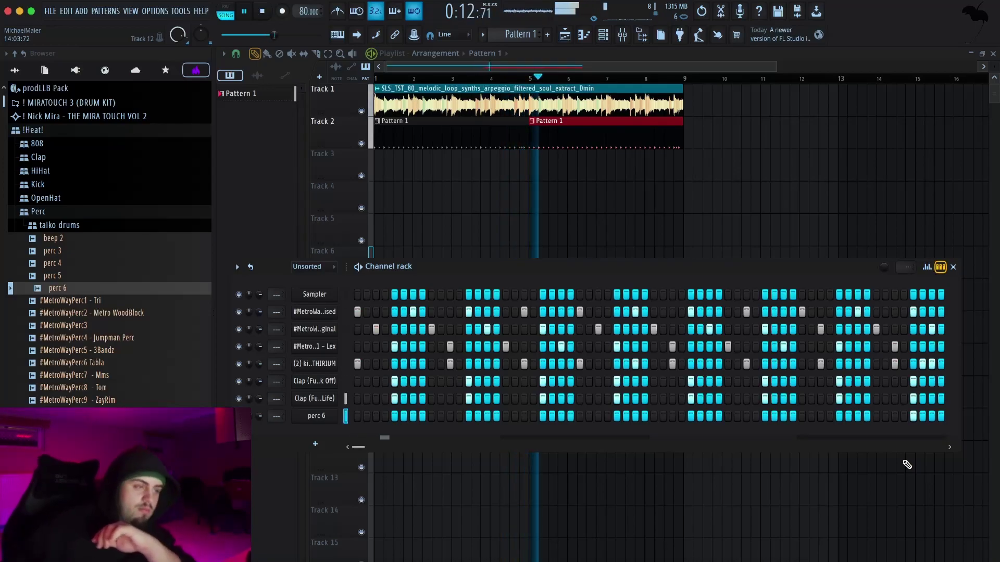
- Stop playback and audition the #MetroWayPerc, perc and beep 2 samples in the Perc folder
click(113, 354)
key(space)
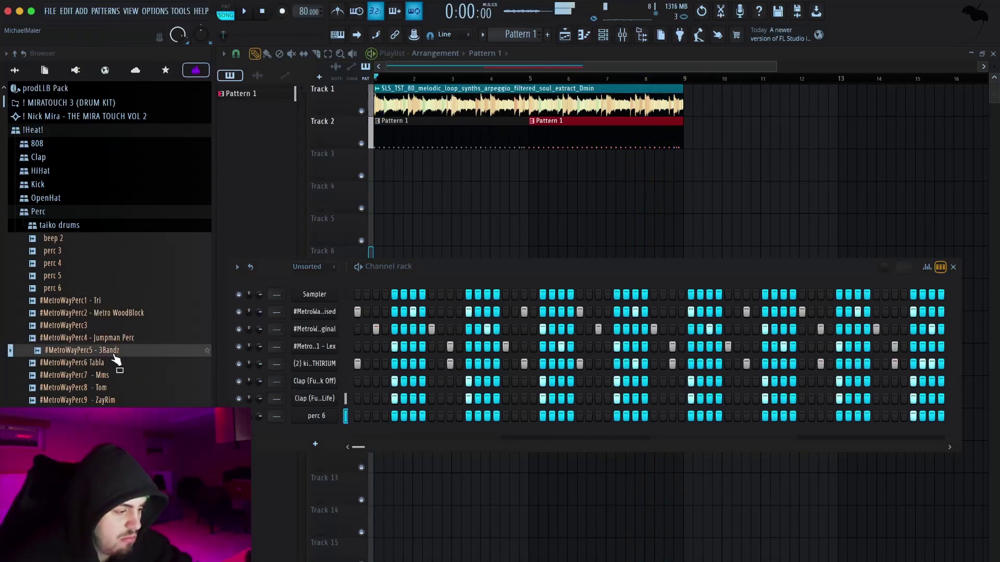
click(116, 363)
click(116, 375)
click(116, 388)
click(116, 400)
click(120, 314)
click(94, 325)
click(89, 276)
click(84, 264)
click(84, 252)
click(84, 243)
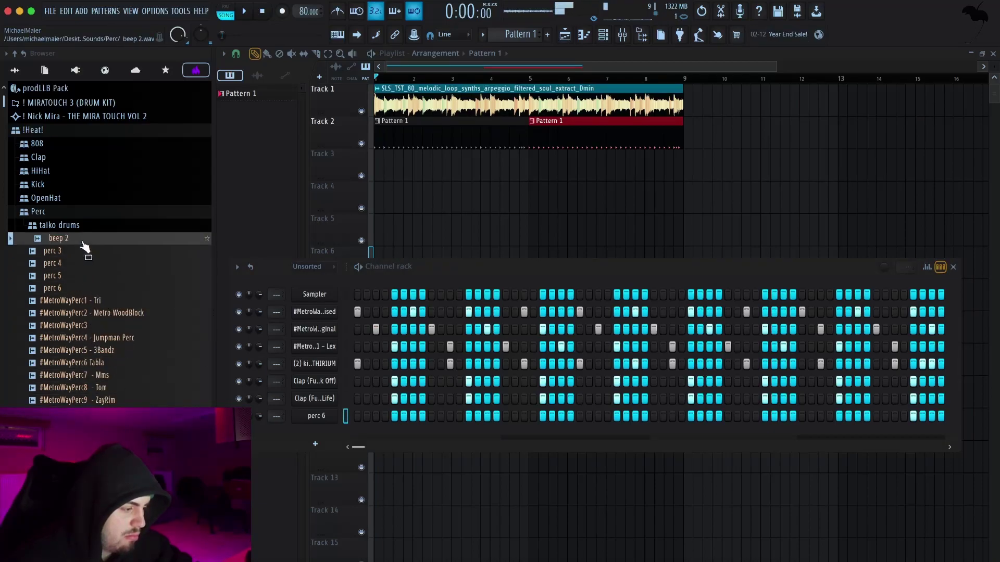
click(81, 247)
- Check the taiko drums subfolder and audition more Perc samples, including #MetroWayPerc1, perc 5 and beep 2 again
click(77, 213)
click(73, 224)
click(72, 223)
click(75, 214)
click(75, 224)
scroll(75, 223, down, 4)
click(83, 204)
click(85, 192)
click(90, 167)
click(100, 128)
click(102, 117)
click(90, 126)
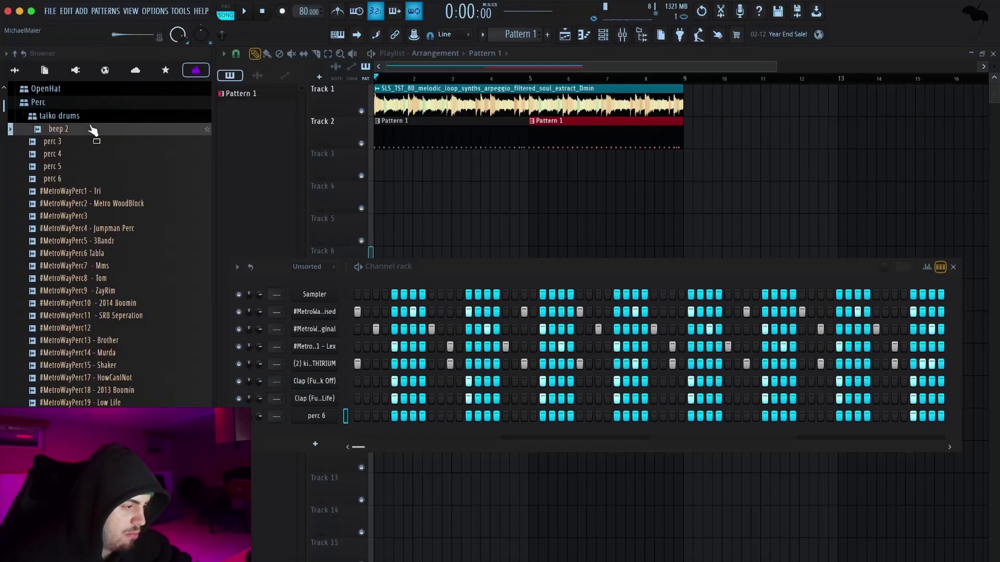
click(92, 118)
click(95, 119)
- Add [ACD] - Shaker as a new channel with hits repeating on steps 1, 4 and 7 of every eight, ending on step 62
scroll(100, 364, down, 15)
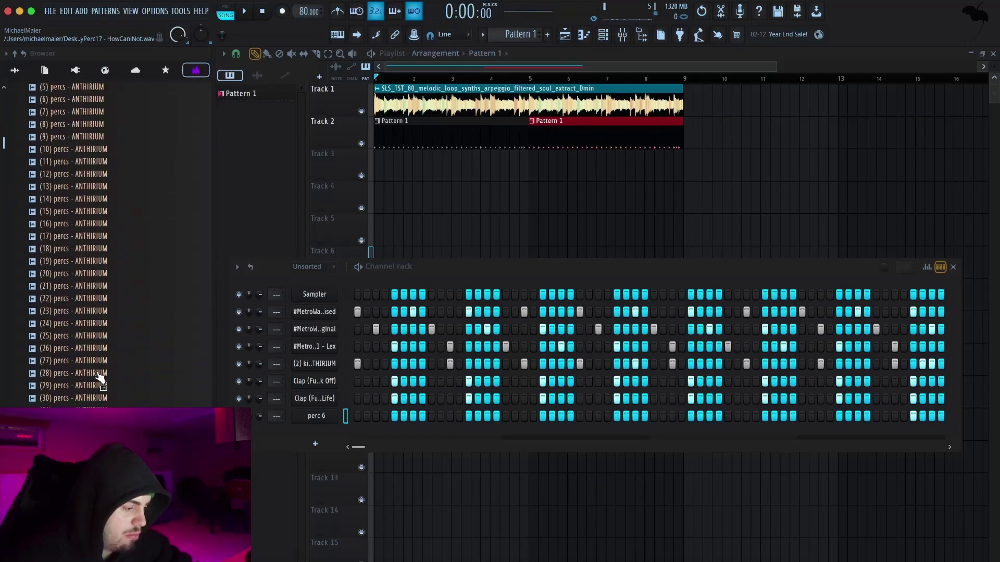
click(89, 319)
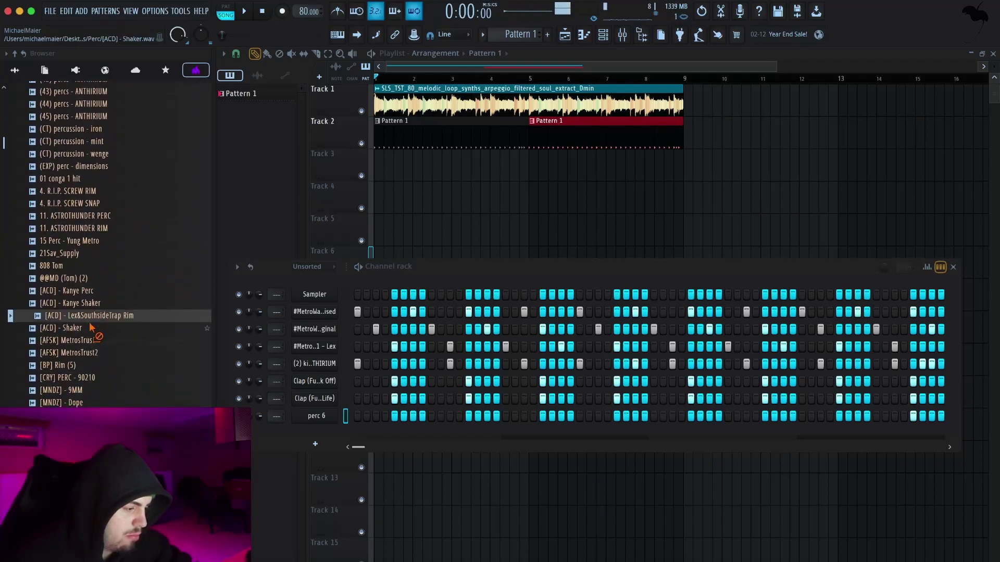
click(90, 324)
drag(89, 317, 323, 423)
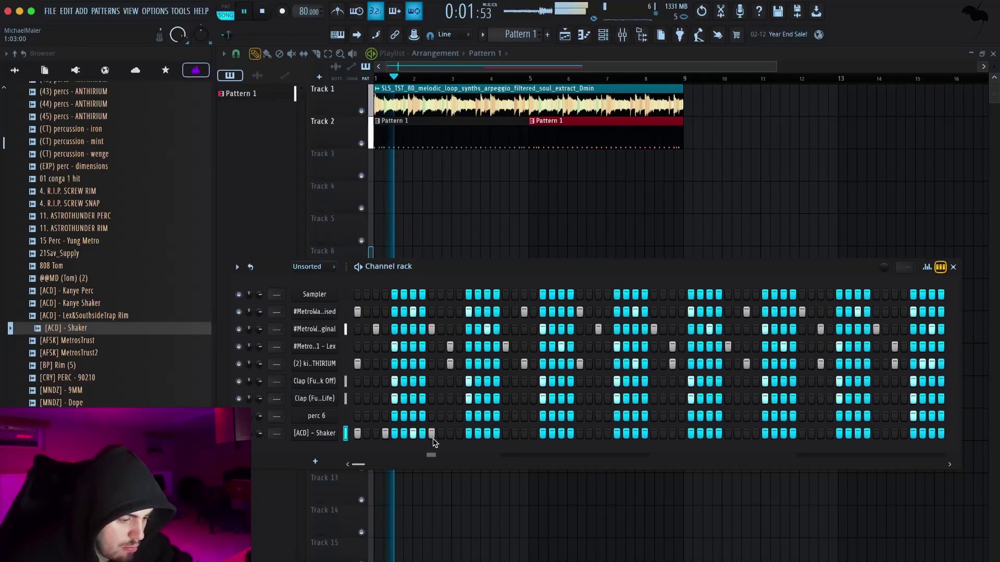
key(space)
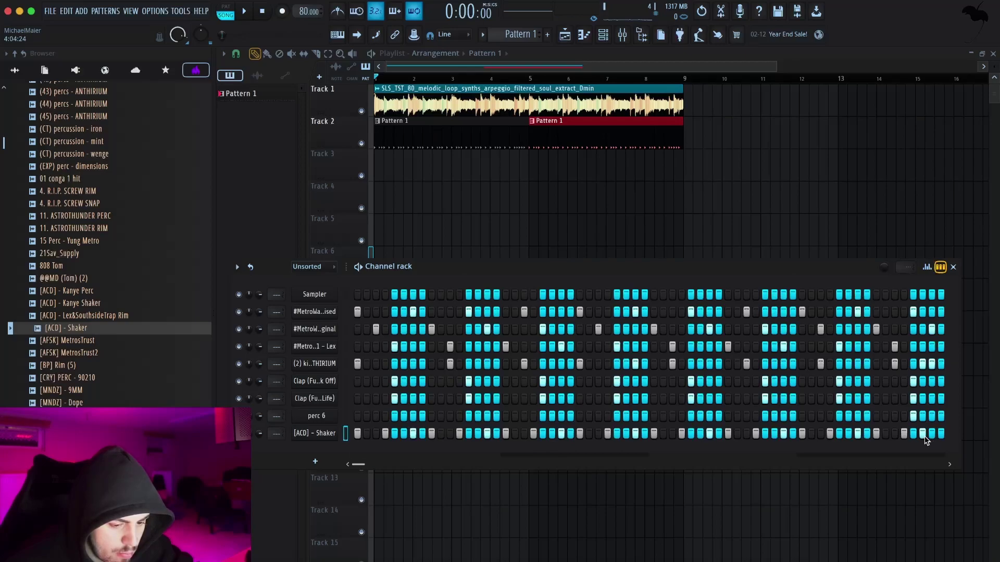
- Play the beat, lower the [ACD] - Shaker channel's volume to about 41% and fine-tune it
key(space)
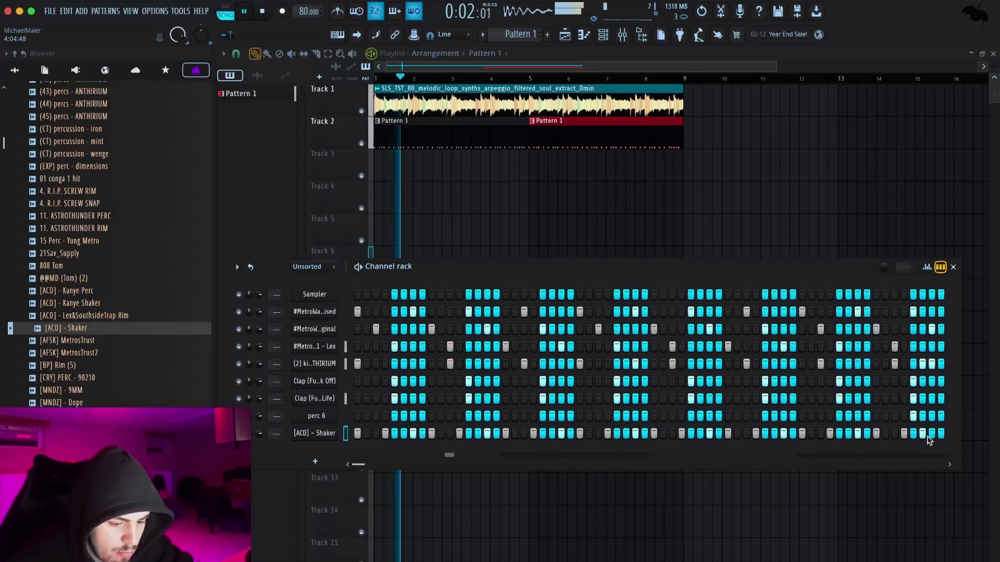
drag(258, 433, 257, 438)
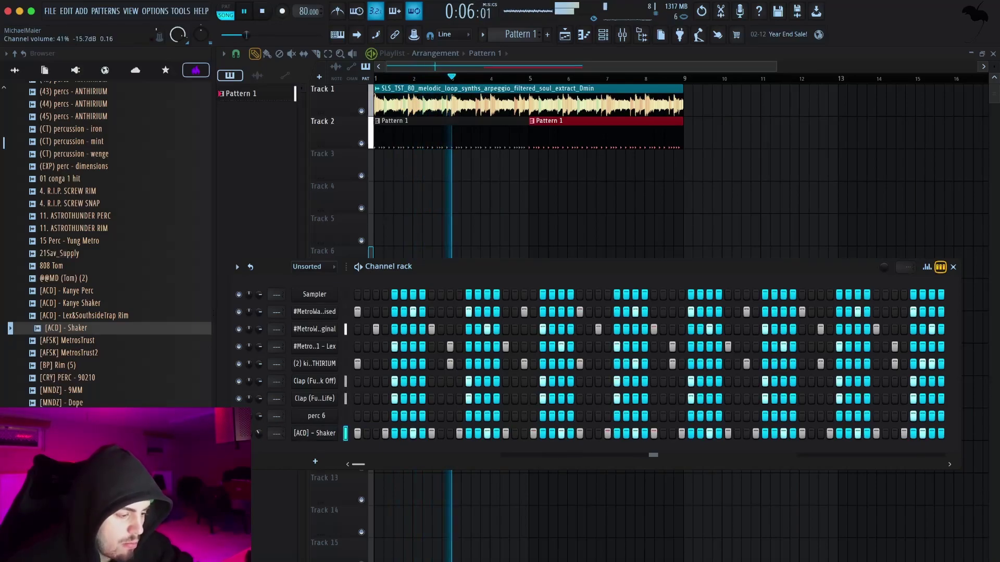
click(314, 433)
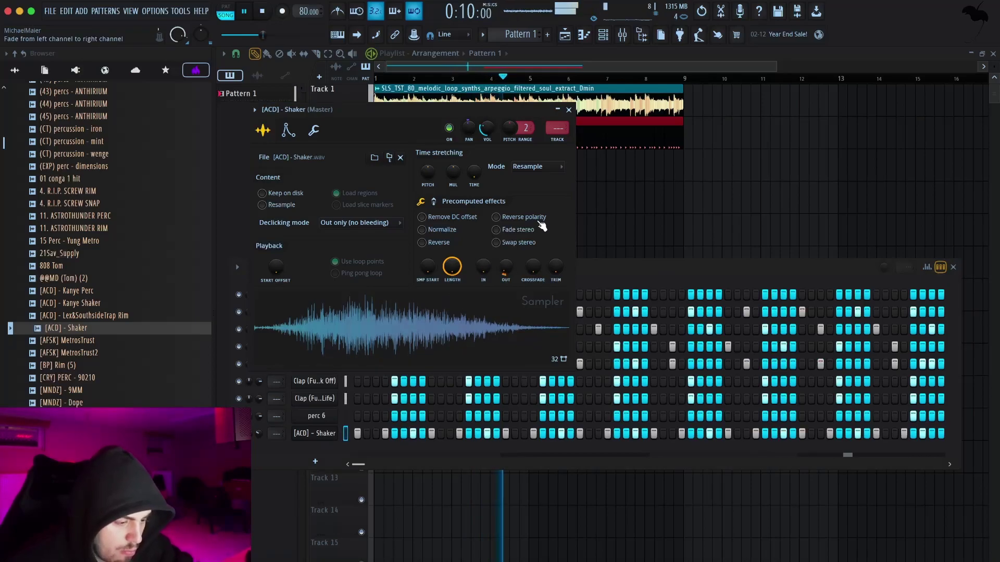
click(562, 109)
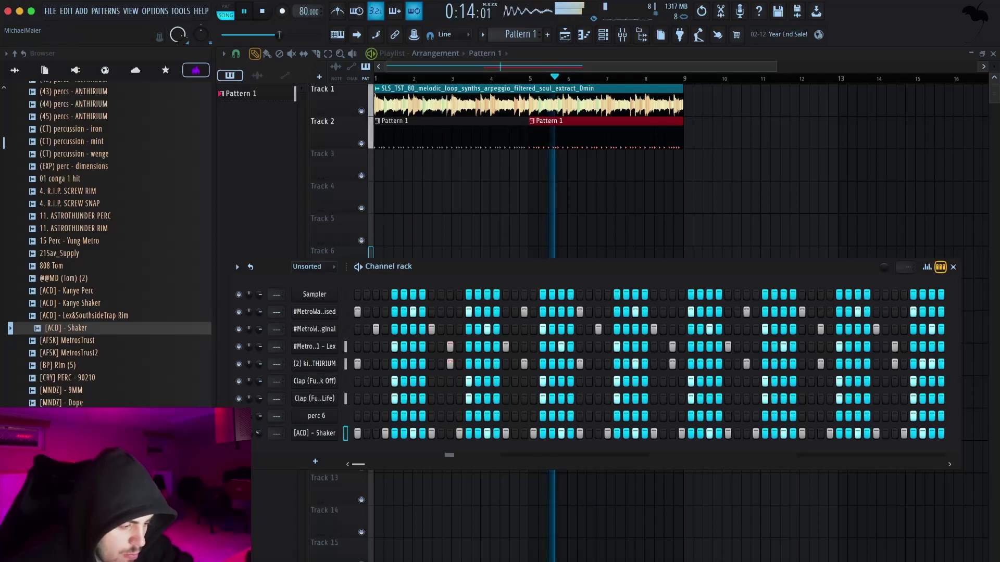
drag(258, 433, 257, 438)
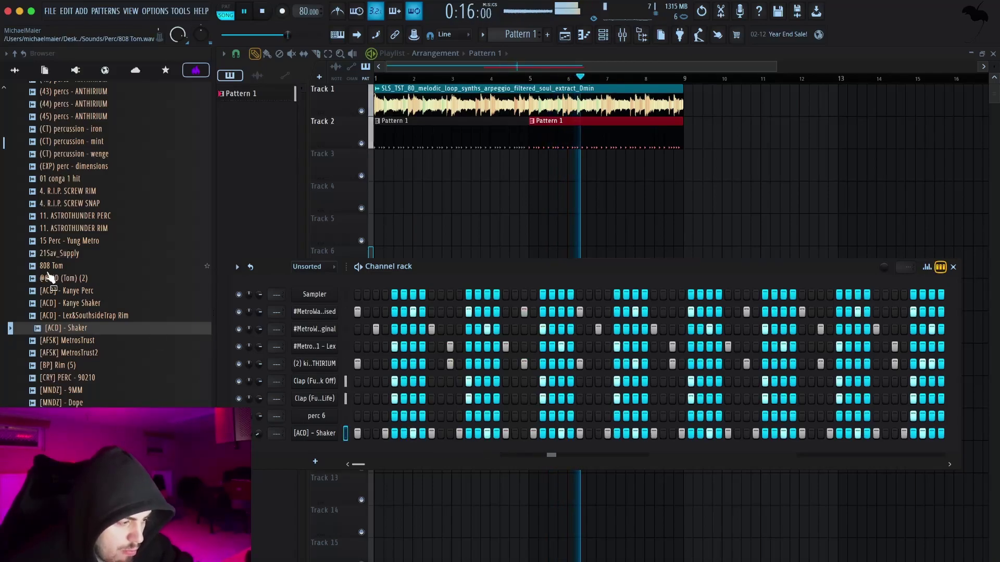
- Try panning the whole [ACD] - Shaker channel and reset its panning
drag(249, 433, 248, 446)
right_click(249, 434)
click(276, 382)
- Collapse the Perc folder of the !Heat! kit in the browser
scroll(86, 261, up, 5)
scroll(86, 262, up, 15)
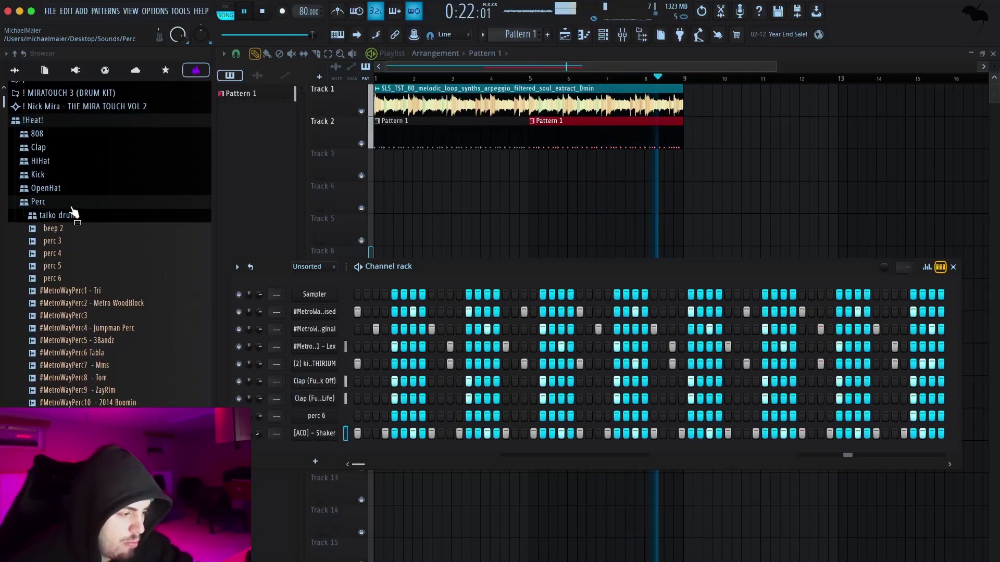
click(71, 206)
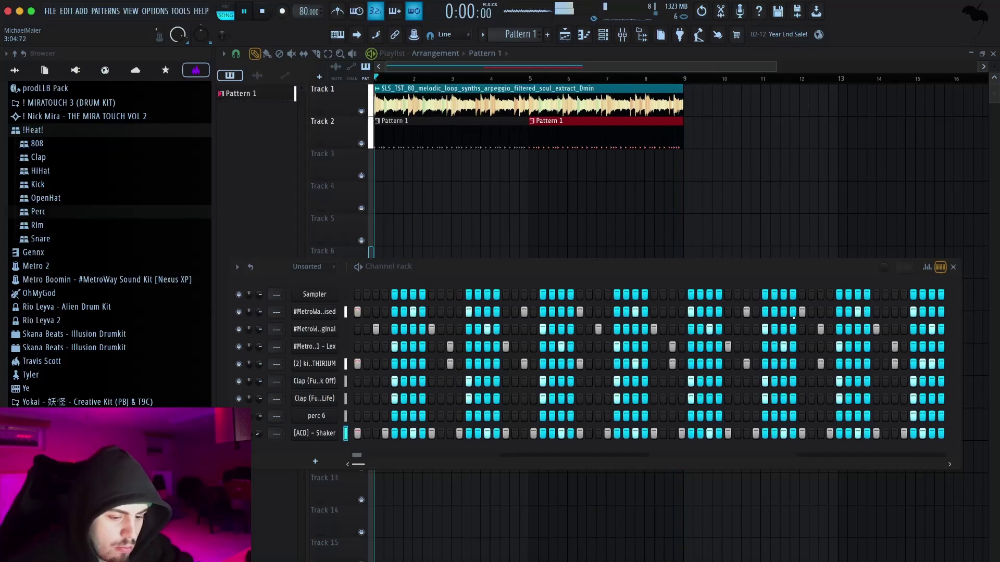
- In the graph editor, pan the shaker's step 4 hit right and its remaining hits about 50% left
click(927, 268)
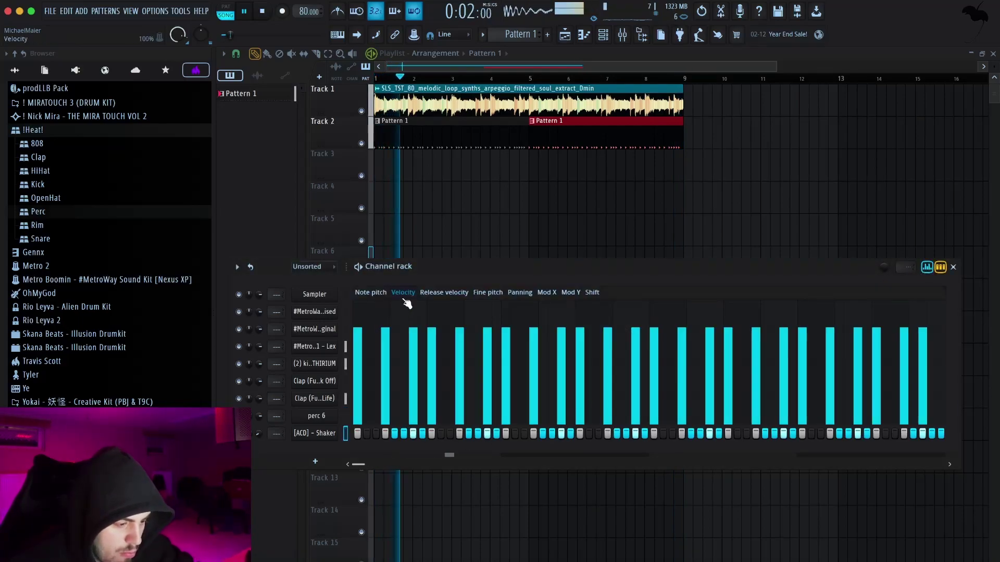
click(370, 292)
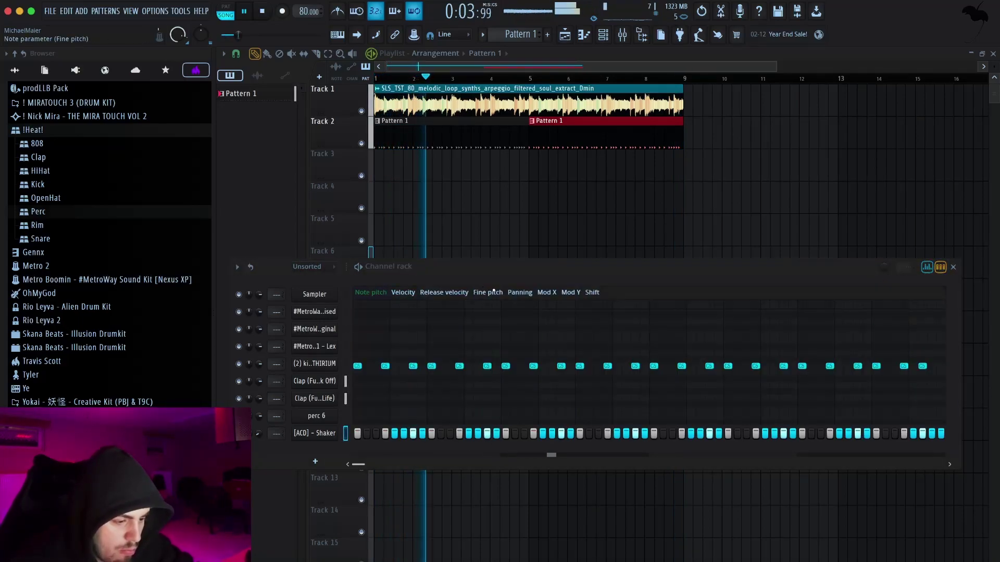
click(513, 292)
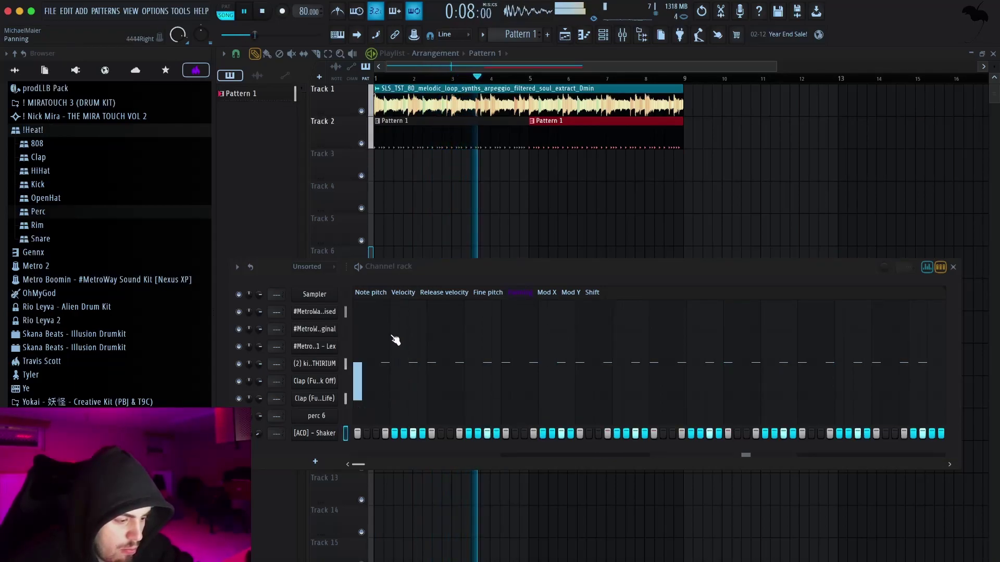
mouse_move(389, 333)
mouse_down()
mouse_move(410, 395)
mouse_move(658, 384)
mouse_move(914, 398)
mouse_up()
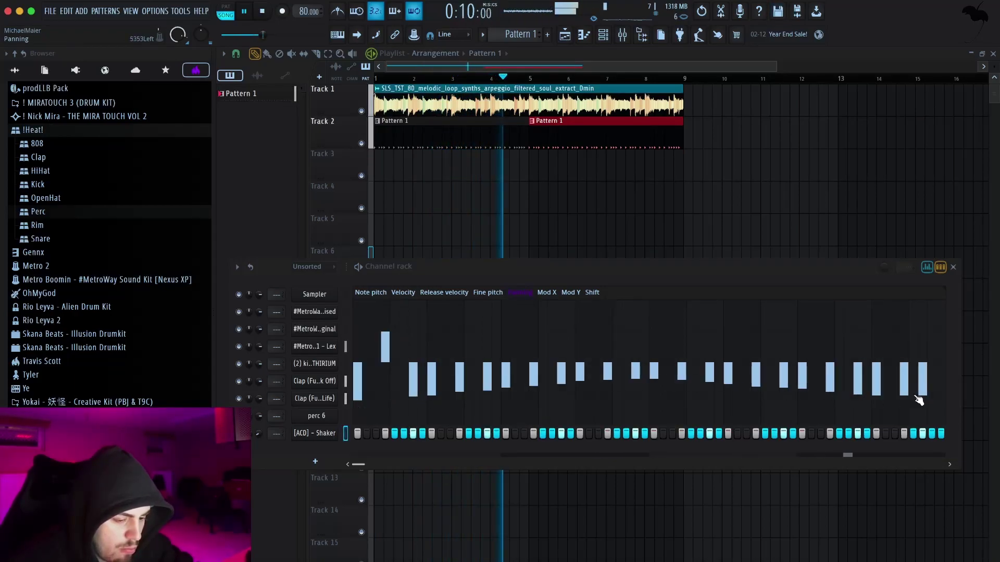
mouse_move(681, 397)
mouse_down()
mouse_move(430, 408)
mouse_move(855, 401)
mouse_move(821, 405)
mouse_up()
- Pan every second shaker hit from step 9 through step 62 about 50% right, and close the graph editor
click(431, 335)
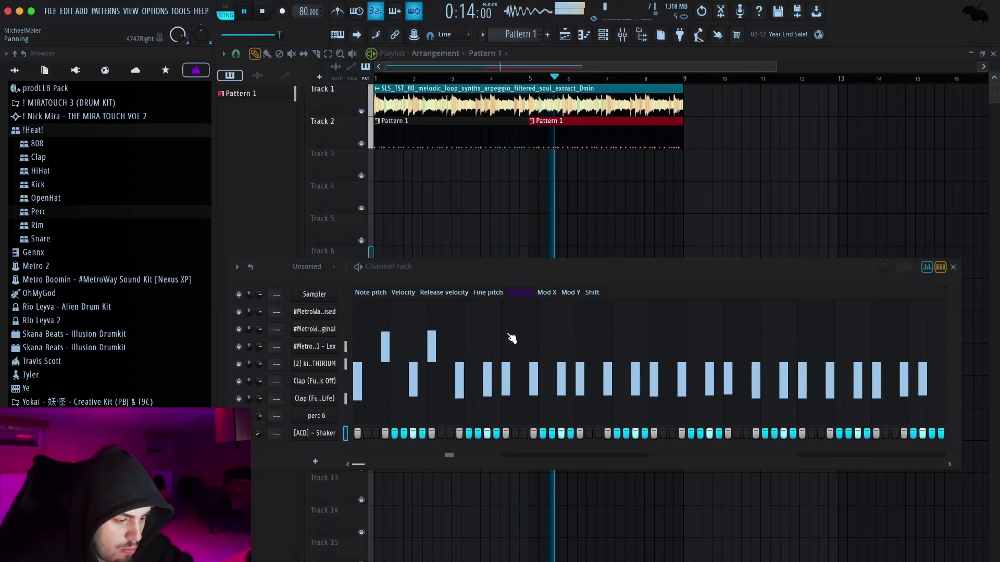
click(488, 334)
click(532, 335)
click(579, 337)
click(635, 338)
click(682, 335)
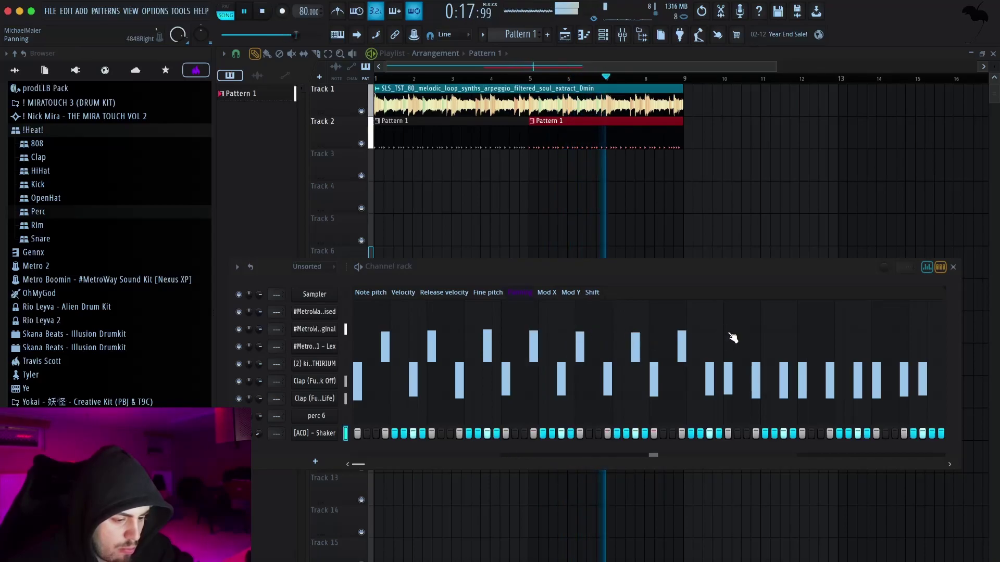
click(729, 339)
click(784, 333)
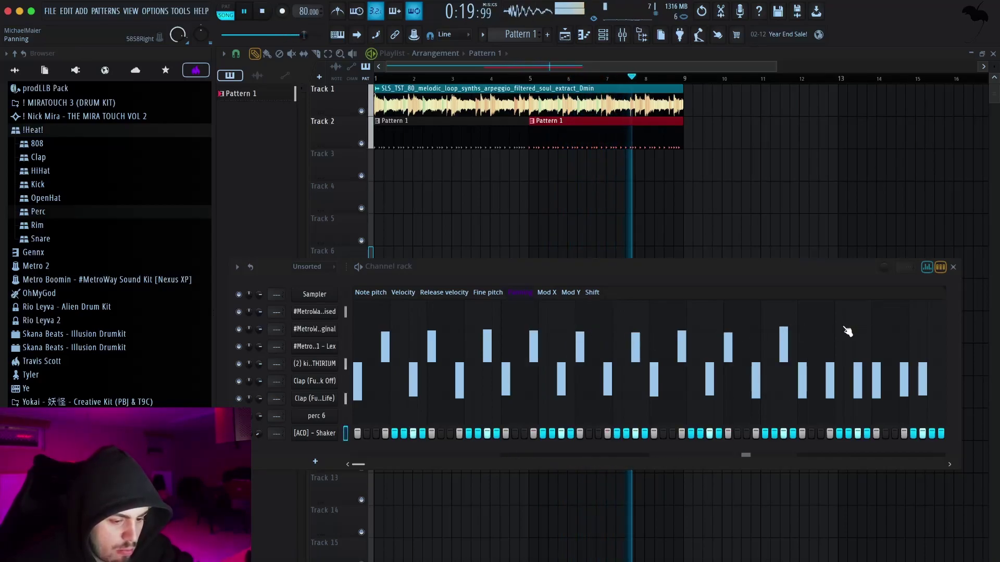
click(830, 335)
click(876, 336)
click(922, 336)
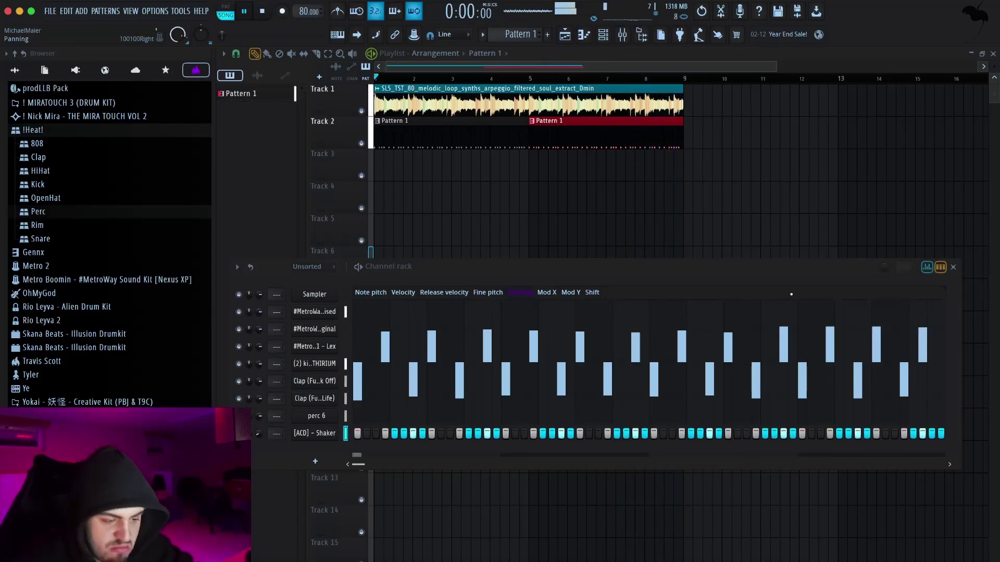
click(927, 268)
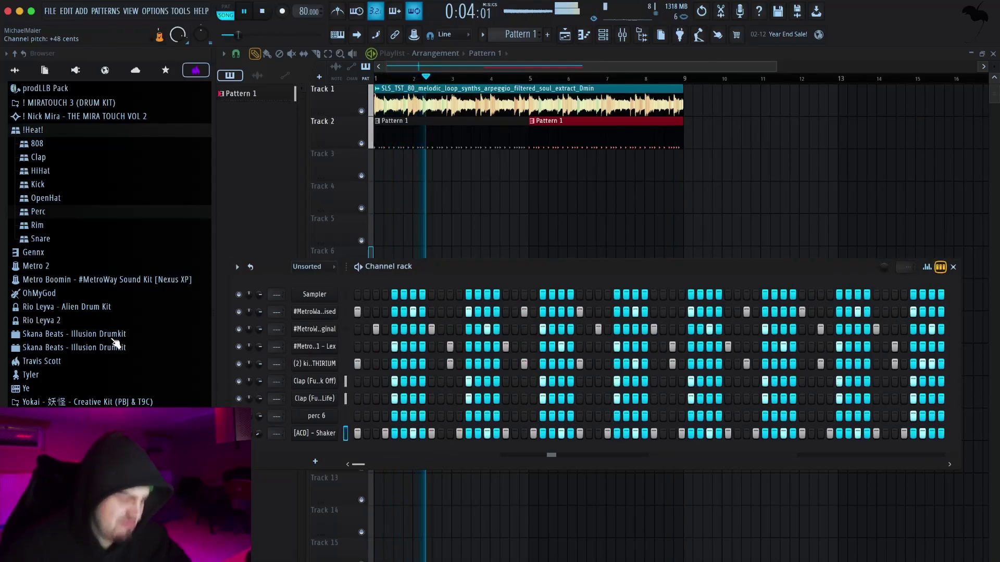
- Add Analog Lab V as a new channel and load the liked preset 24K Magic Bass
click(953, 267)
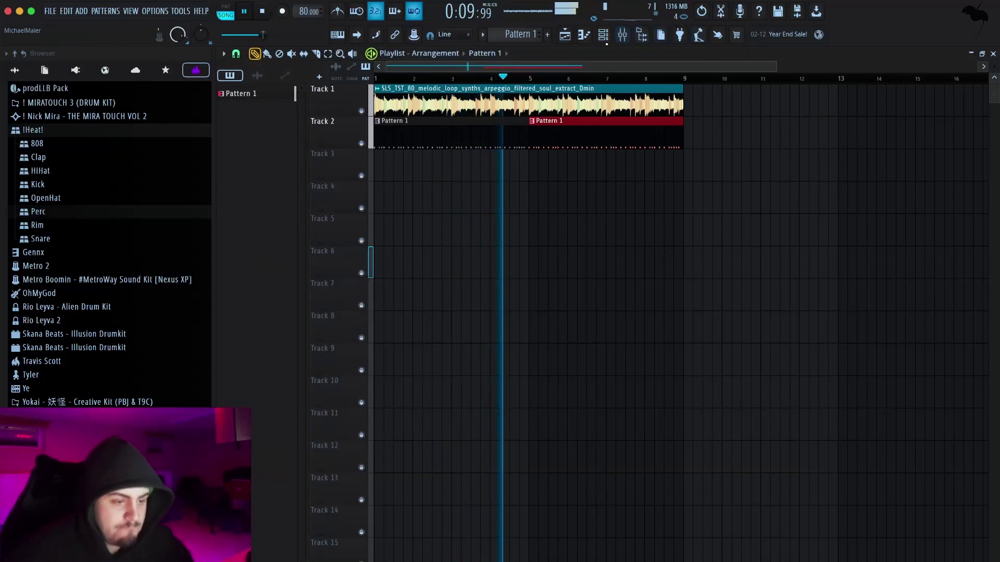
click(603, 34)
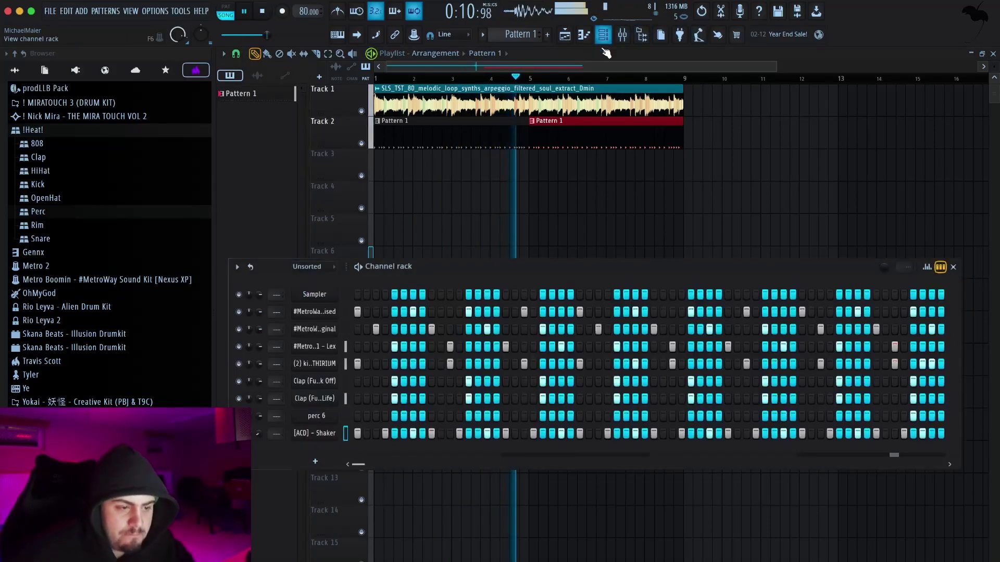
click(315, 461)
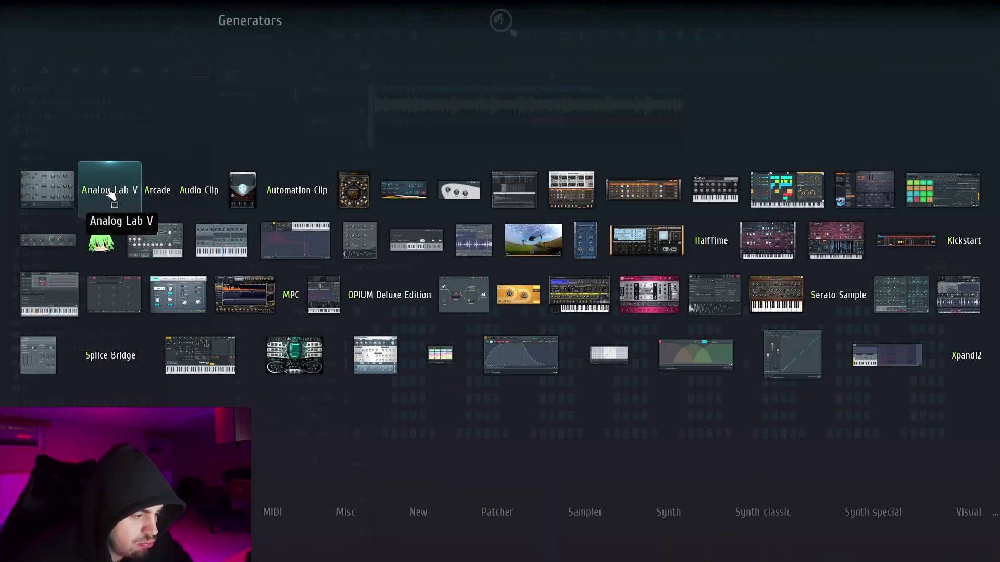
click(108, 195)
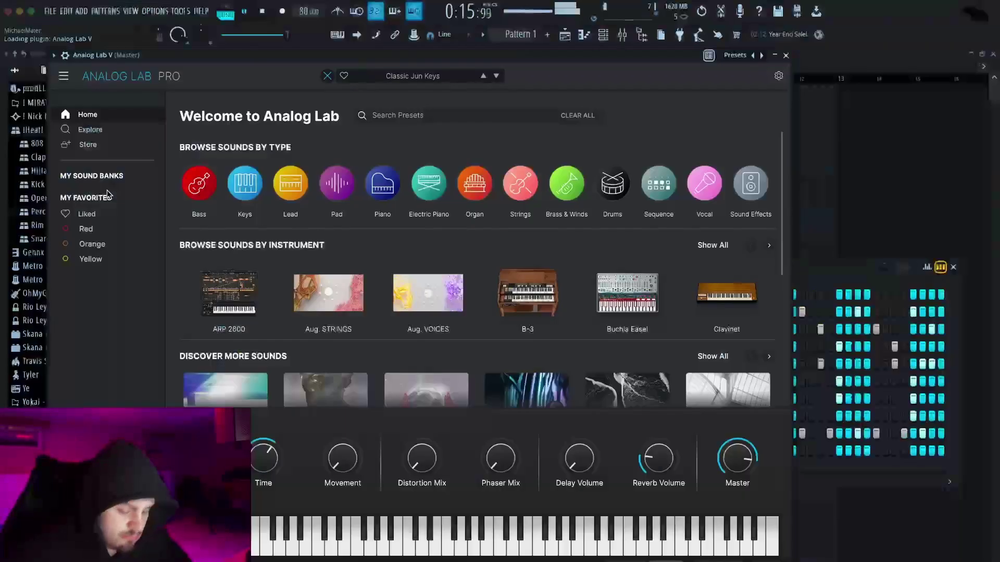
click(116, 213)
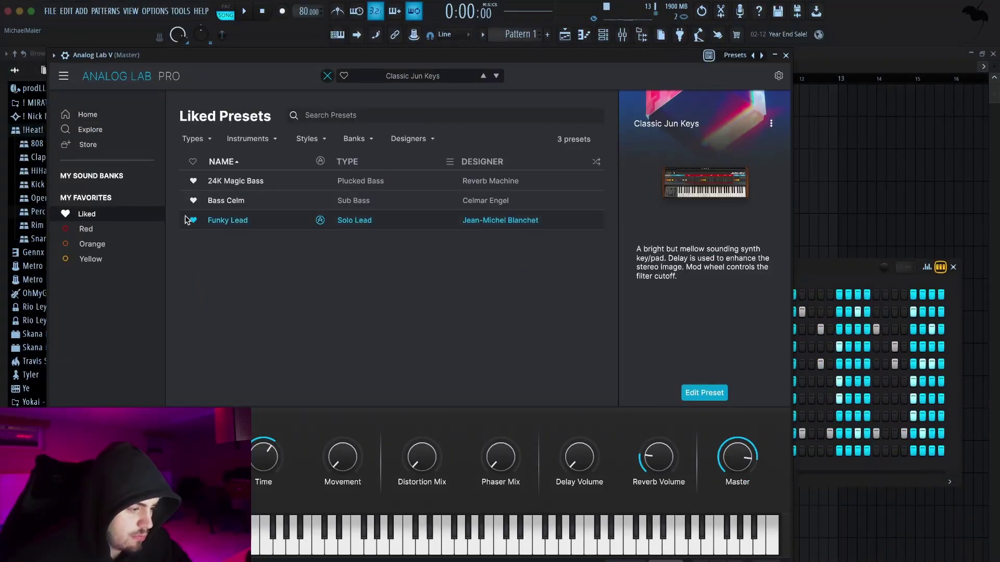
click(232, 189)
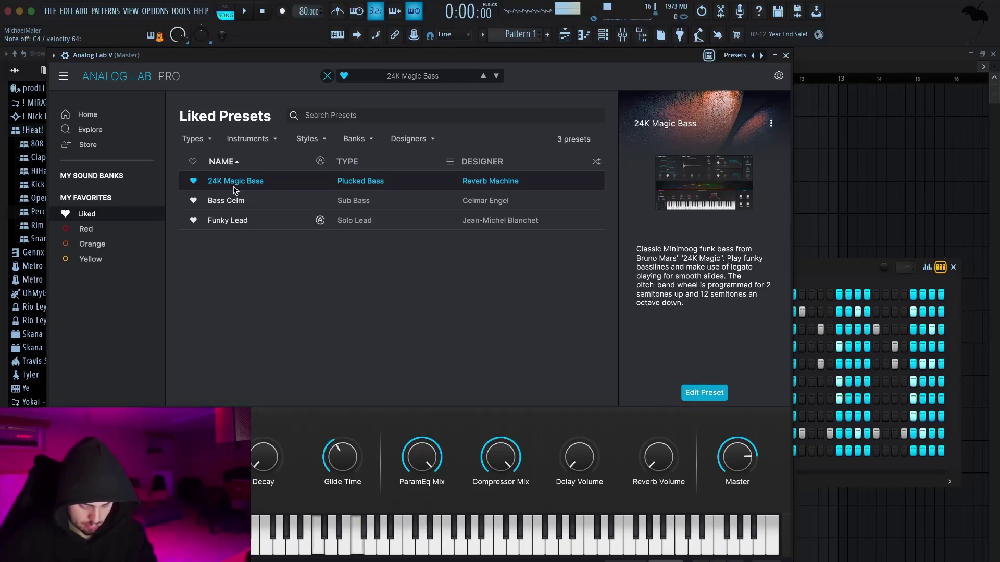
- Load the liked preset Bass Celm in Analog Lab V and close the plugin window
click(265, 224)
click(262, 206)
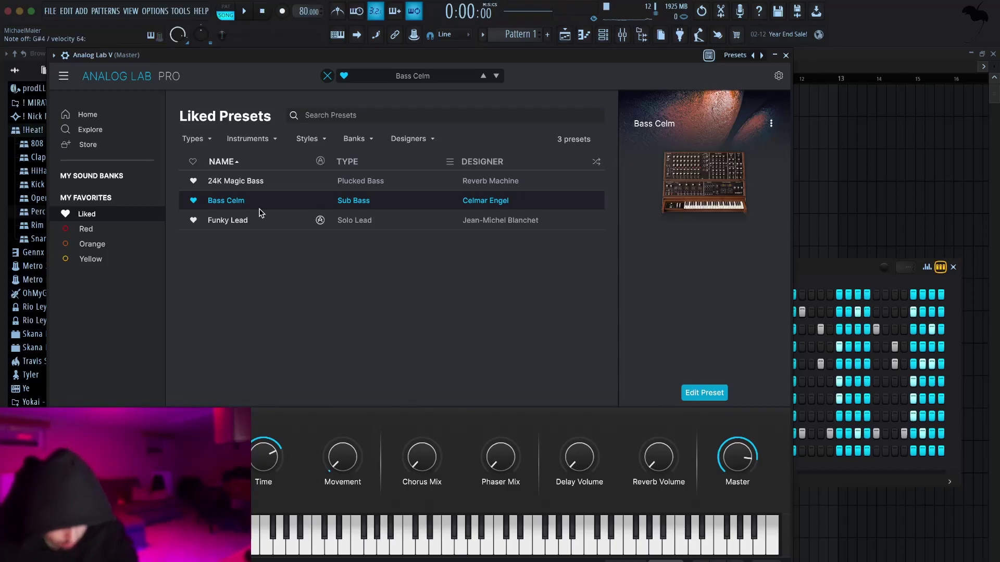
click(786, 55)
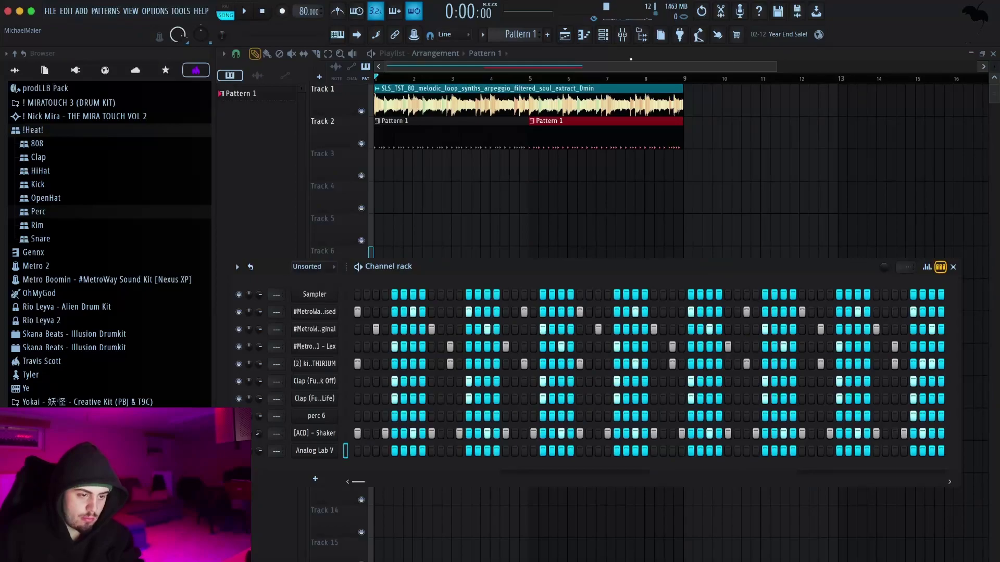
- In the Analog Lab V piano roll, write a one-bar bass line C4, G4, A#4, G4 with the notes lengthened to run end to end
click(589, 37)
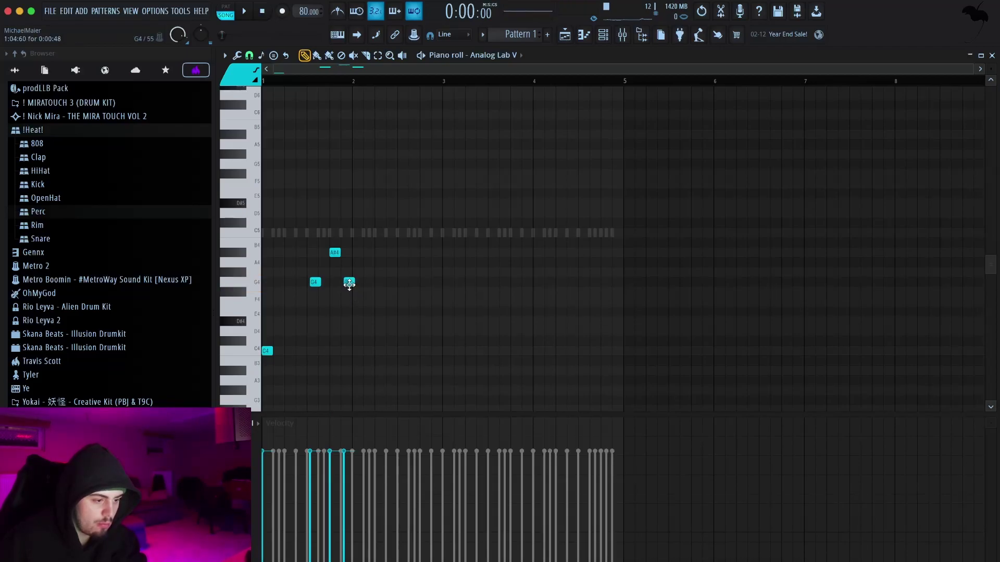
drag(316, 282, 312, 283)
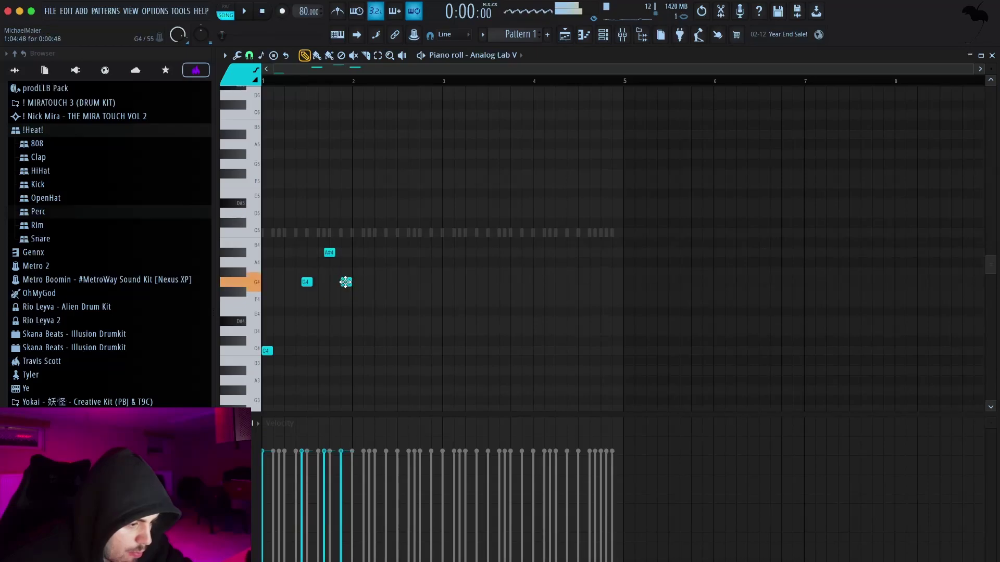
drag(266, 250, 392, 384)
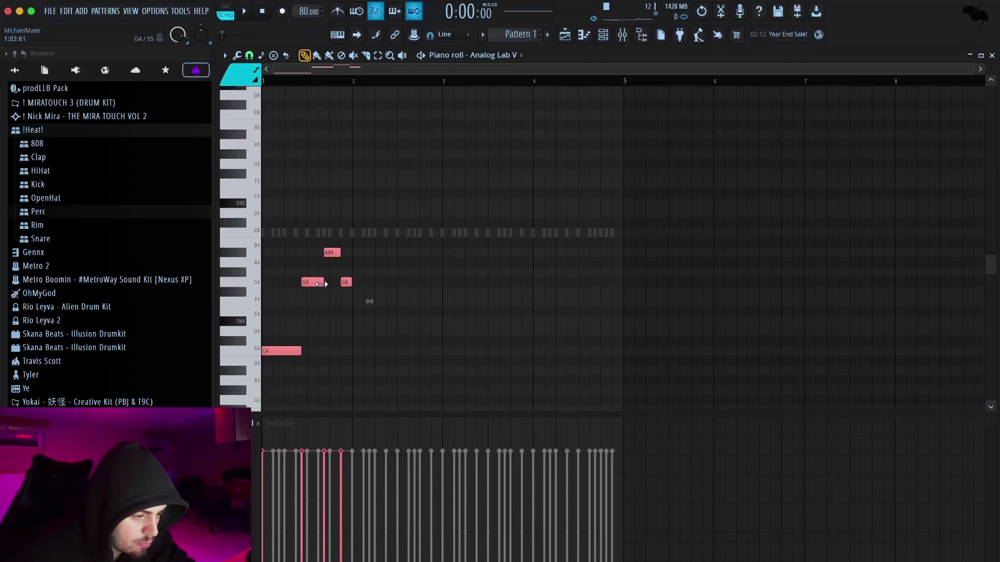
drag(333, 257, 330, 257)
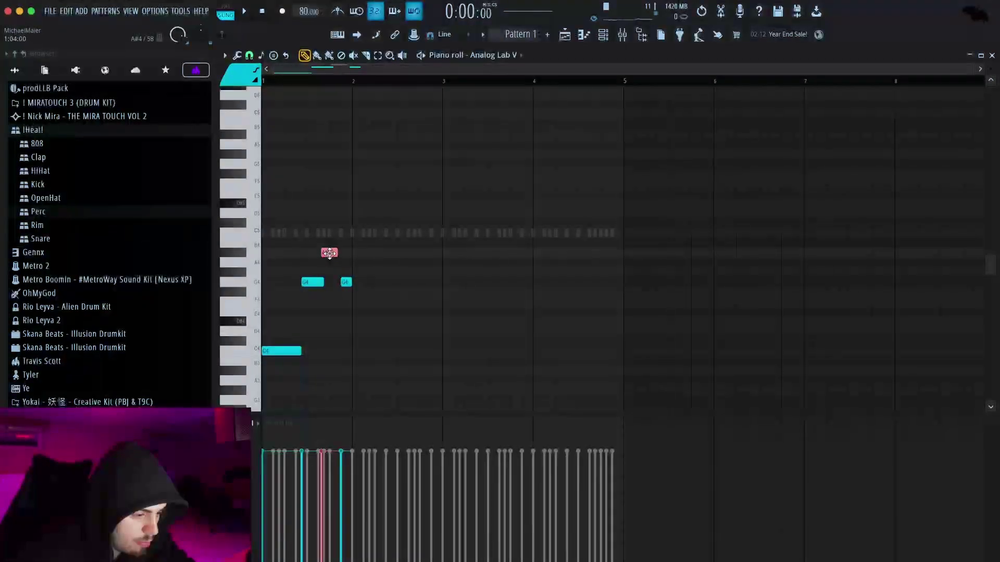
scroll(317, 280, up, 5)
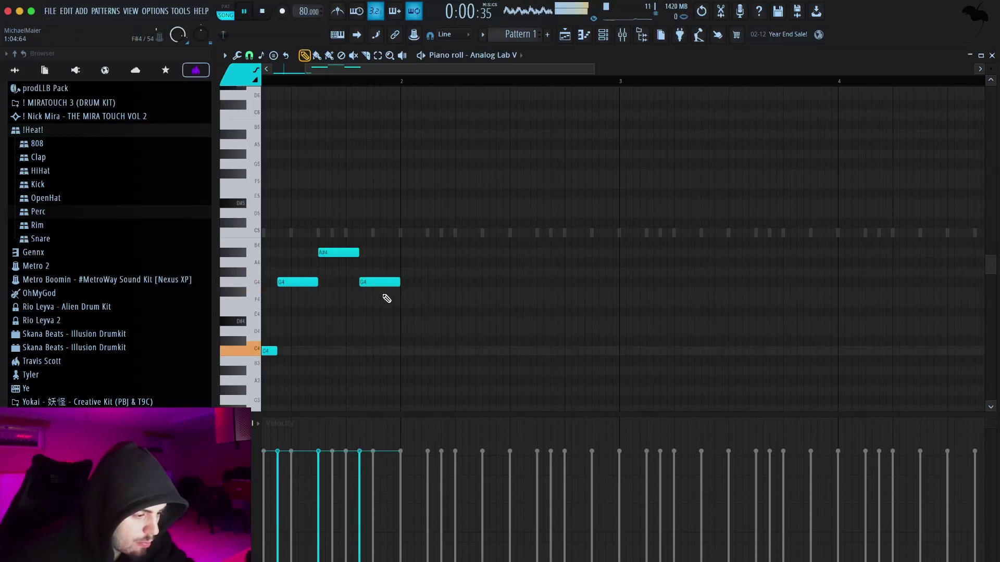
scroll(387, 305, down, 5)
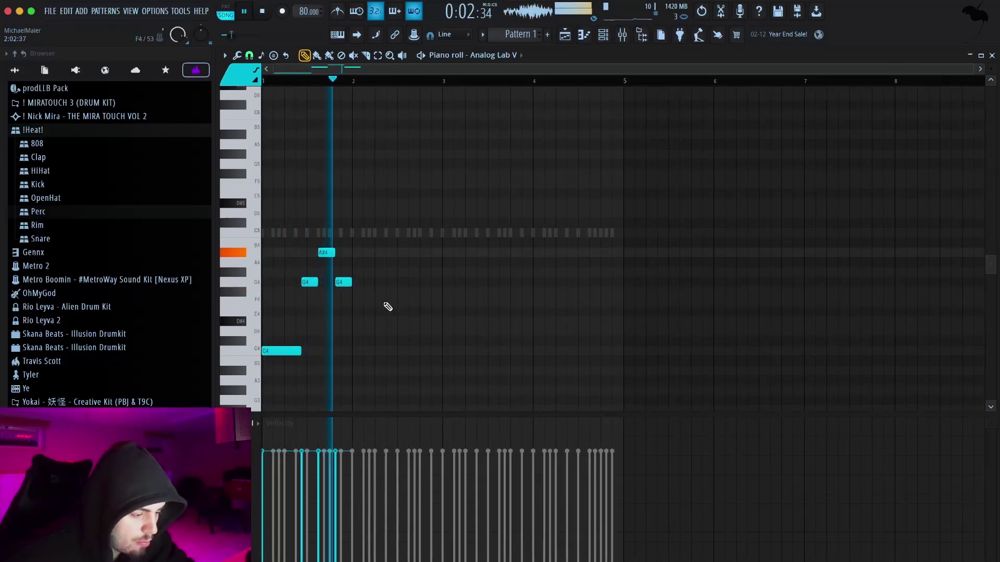
key(space)
- Transpose all four bass notes up one octave to start on C5 and play them
key(ctrl+a)
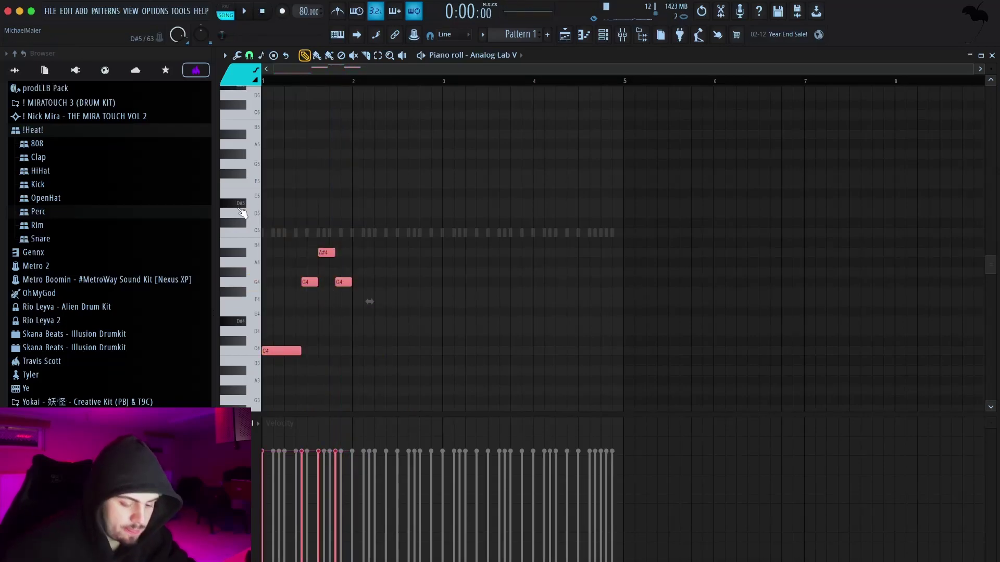
key(ctrl+Up)
key(space)
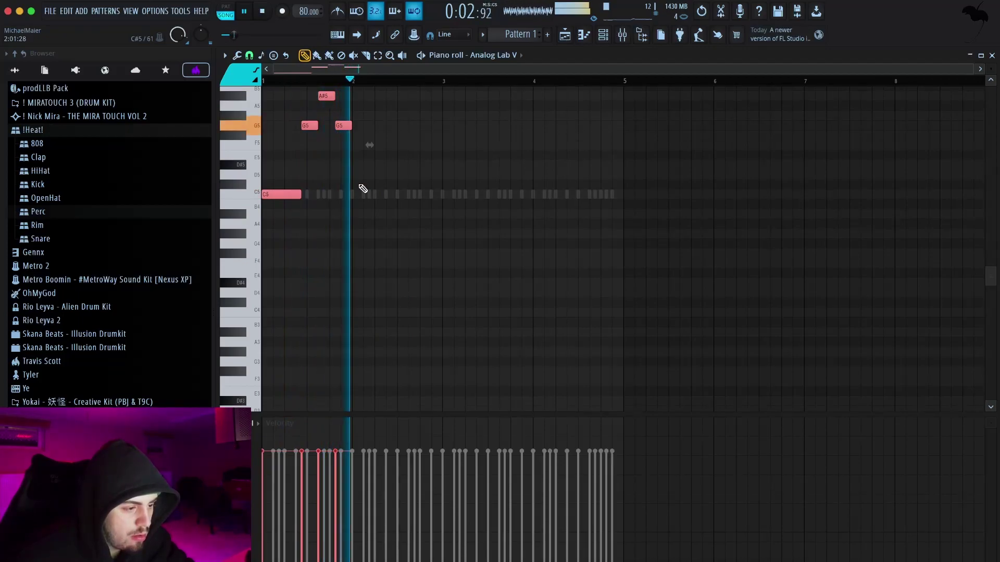
key(space)
- Move and resize the last three bass notes to fill the second half of bar 1 end to end, with C5 holding the first half
drag(370, 161, 303, 91)
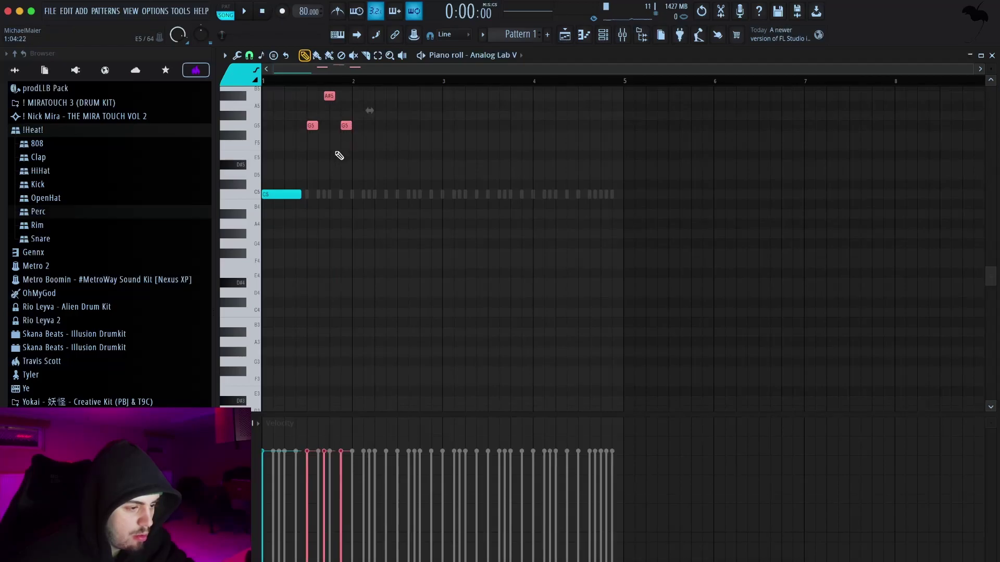
scroll(309, 211, up, 4)
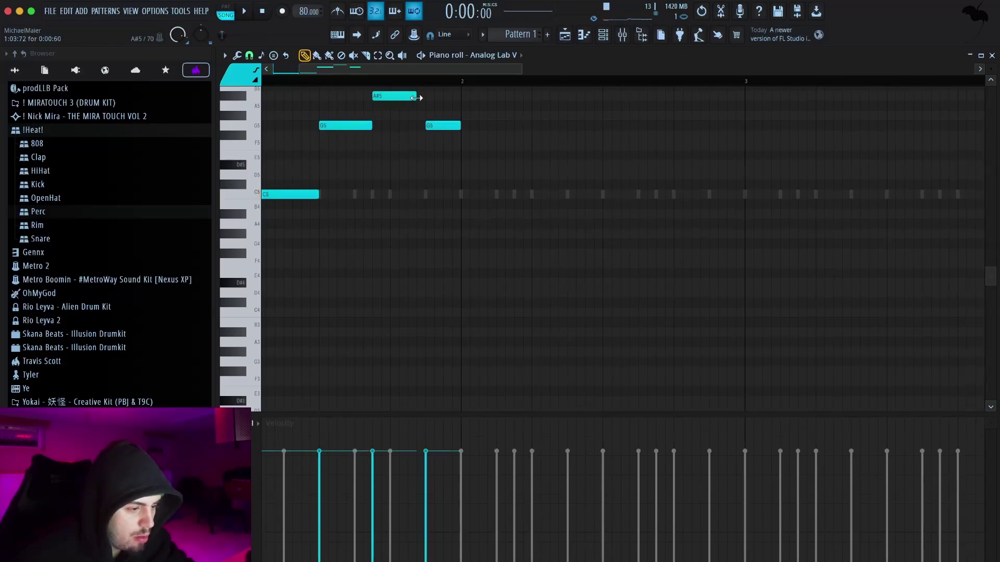
key(space)
scroll(431, 216, down, 2)
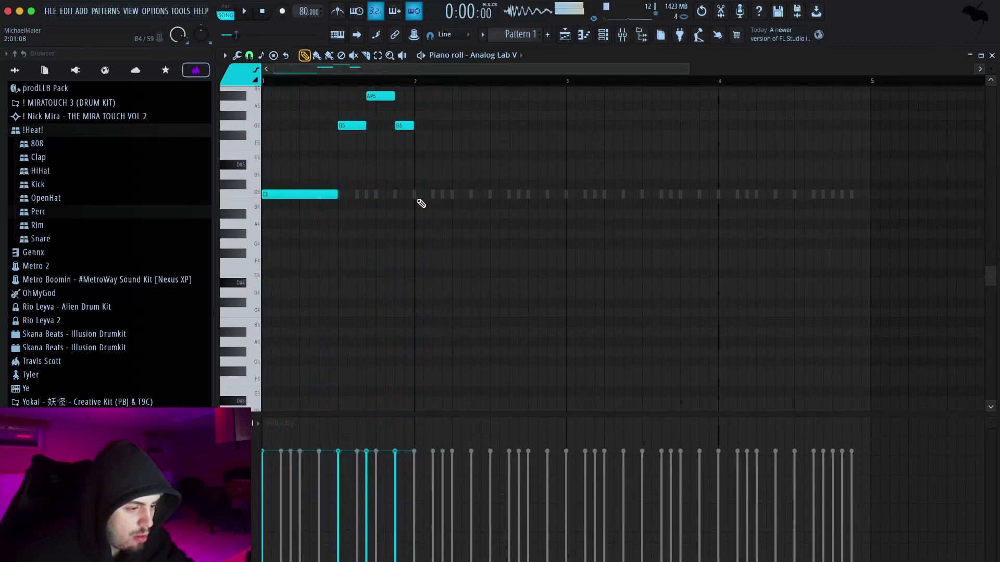
key(space)
- Duplicate the one-bar bass line three times to fill bars 2 to 4 and play it
drag(439, 217, 315, 90)
scroll(580, 179, up, 1)
key(ctrl+b)
key(ctrl+b)
key(ctrl+b)
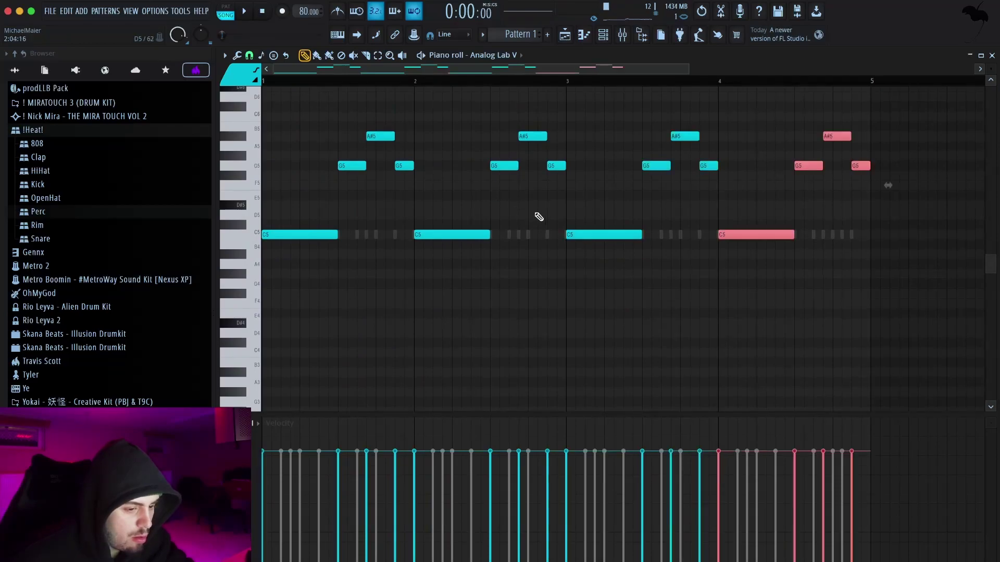
key(space)
- Transpose the whole bass line down to start on C4, also trying it one octave lower at C3
key(ctrl+a)
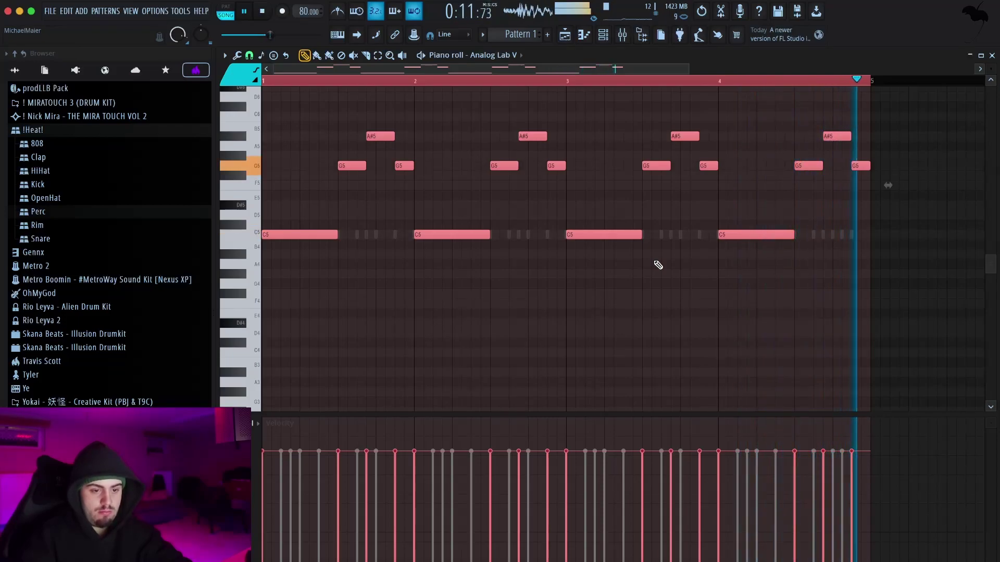
key(ctrl+Down)
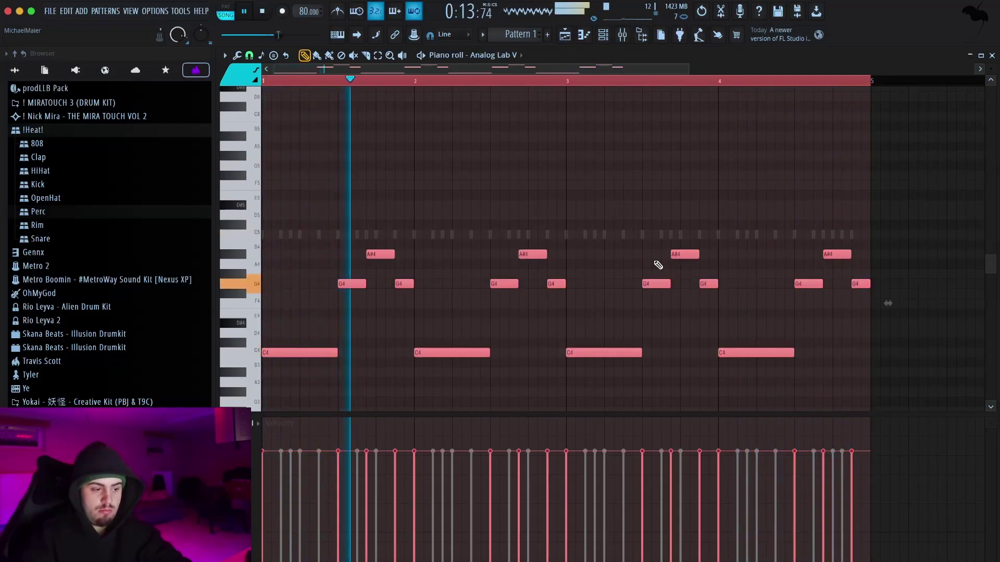
scroll(658, 265, up, 2)
scroll(658, 265, down, 4)
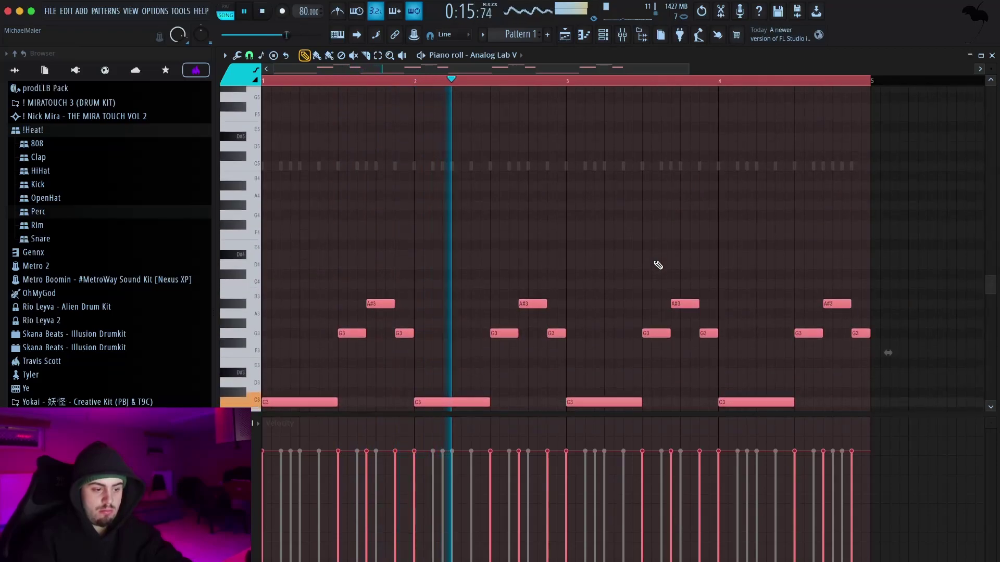
- Try the G and A# notes at G3 and A#3, then restore them to G4 and A#4 and play the line
drag(888, 232, 317, 111)
key(ctrl+Down)
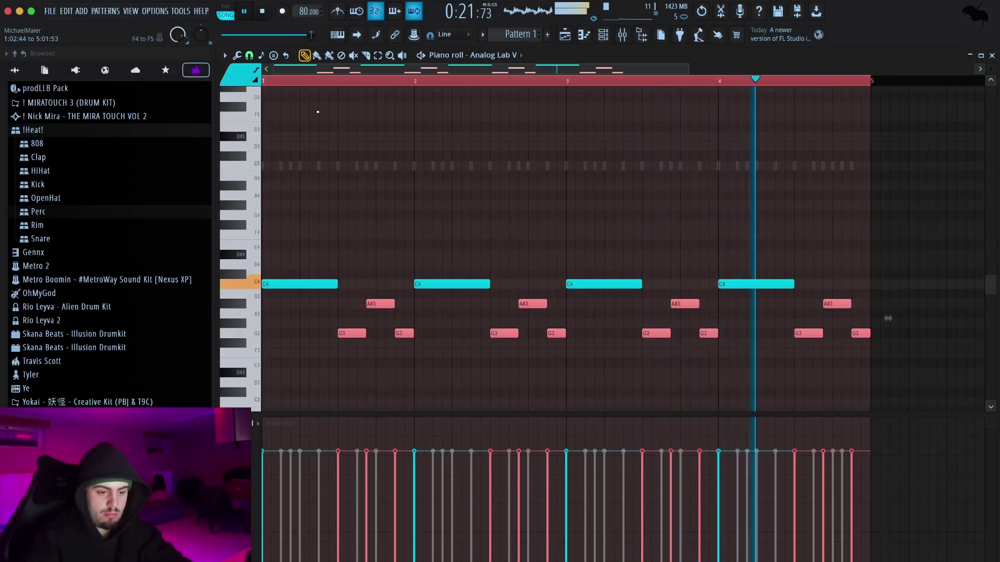
key(ctrl+Up)
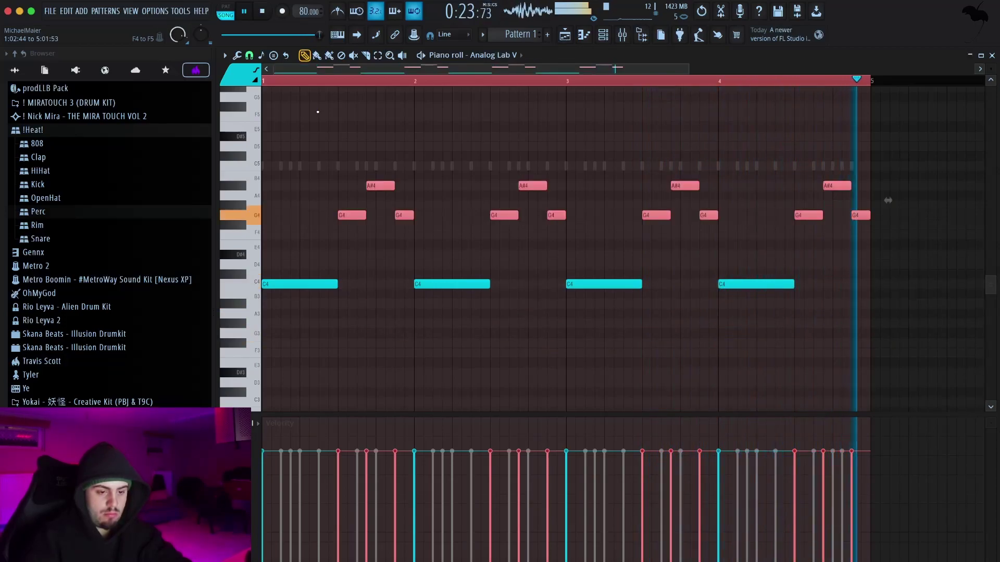
key(ctrl+a)
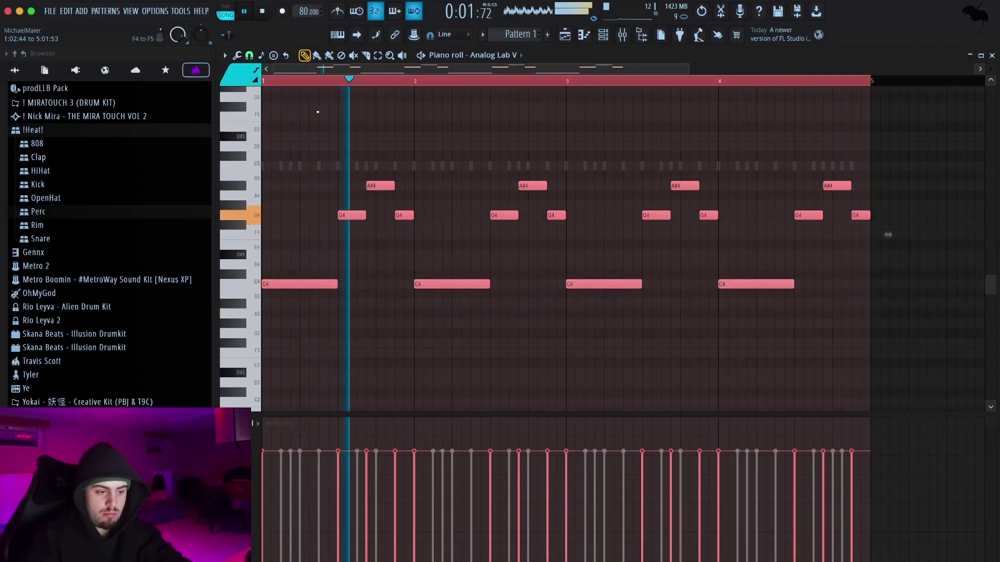
scroll(357, 123, right, 2)
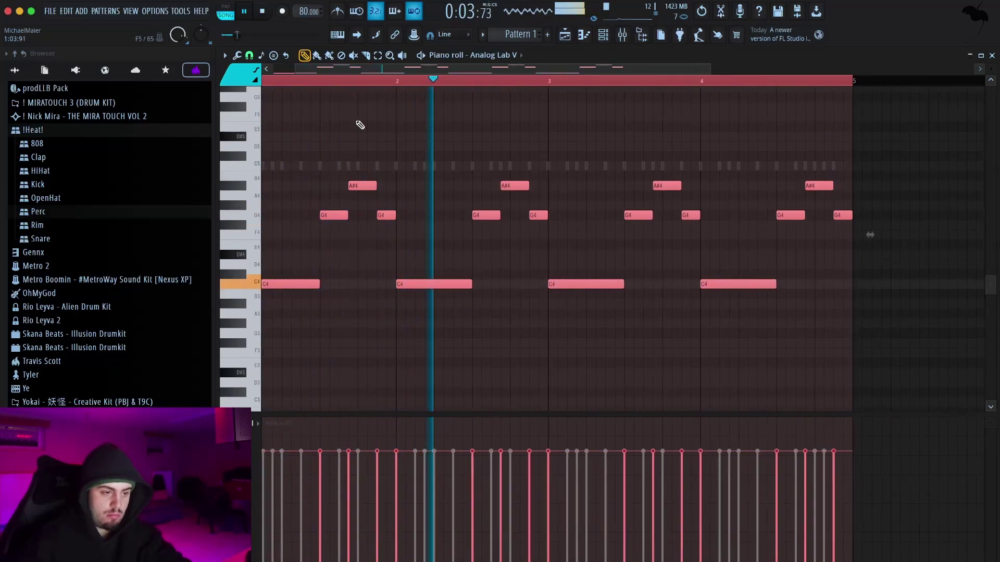
scroll(460, 148, left, 2)
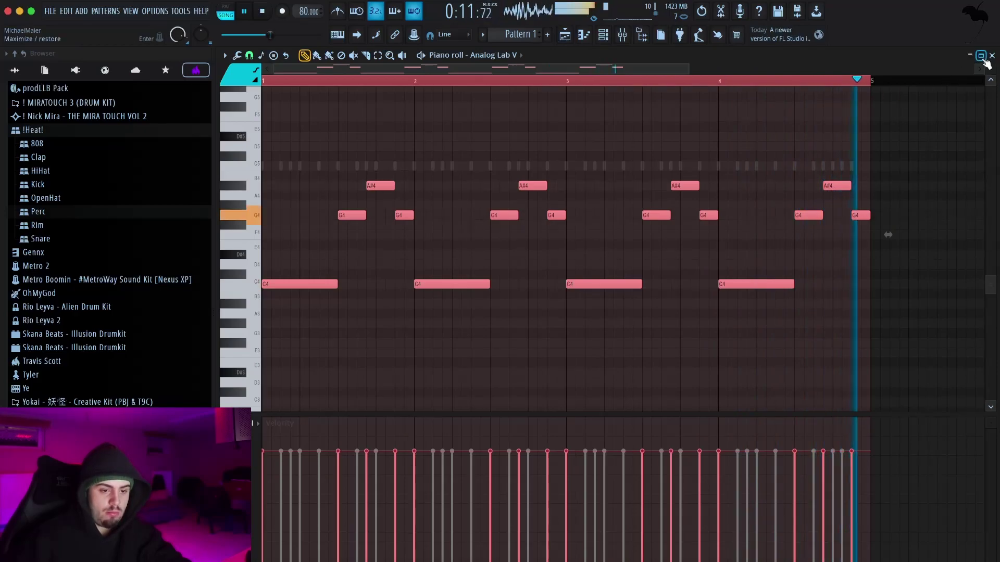
key(space)
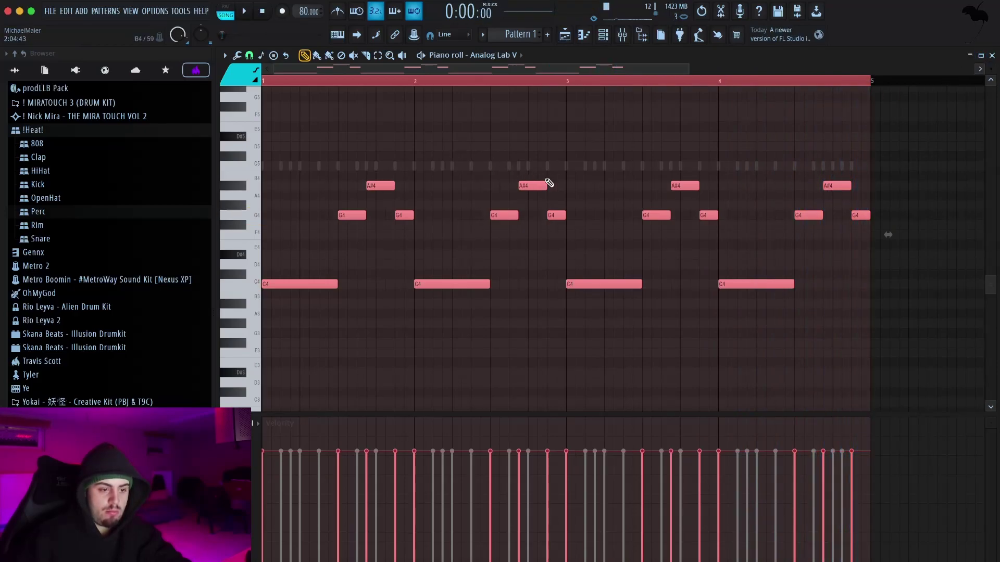
- Delete all the bass notes in bars 3 and 4
drag(553, 343, 848, 172)
drag(960, 327, 603, 134)
key(Delete)
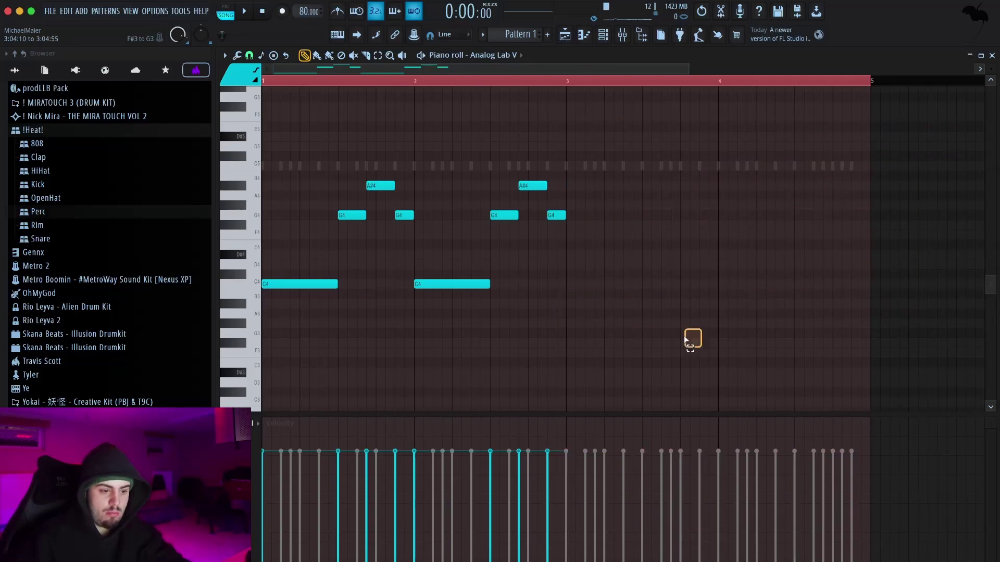
- Try stretching the remaining bass notes to twice their length across all four bars
drag(581, 235, 885, 236)
key(space)
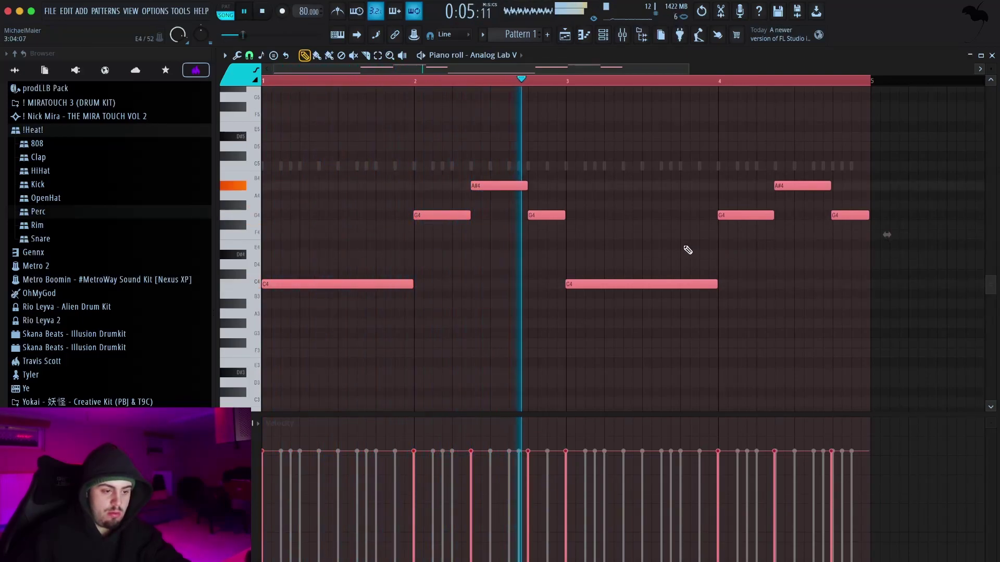
key(ctrl+z)
key(space)
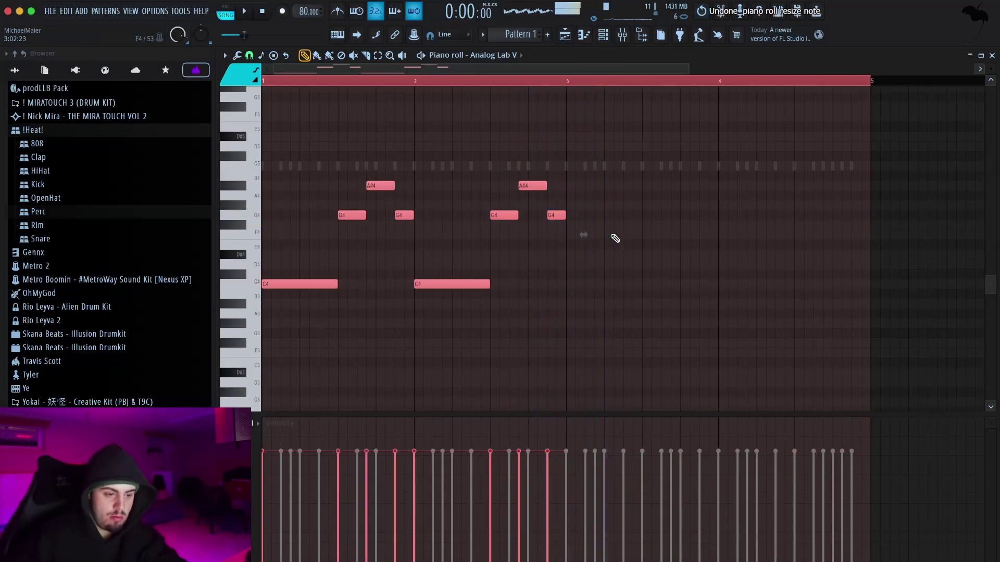
- Move bar 1's G4, A#4, G4 figure to the end of bar 4, and hold long C4 notes from bars 1 and 3 up to each figure
drag(427, 244, 336, 183)
drag(352, 216, 816, 215)
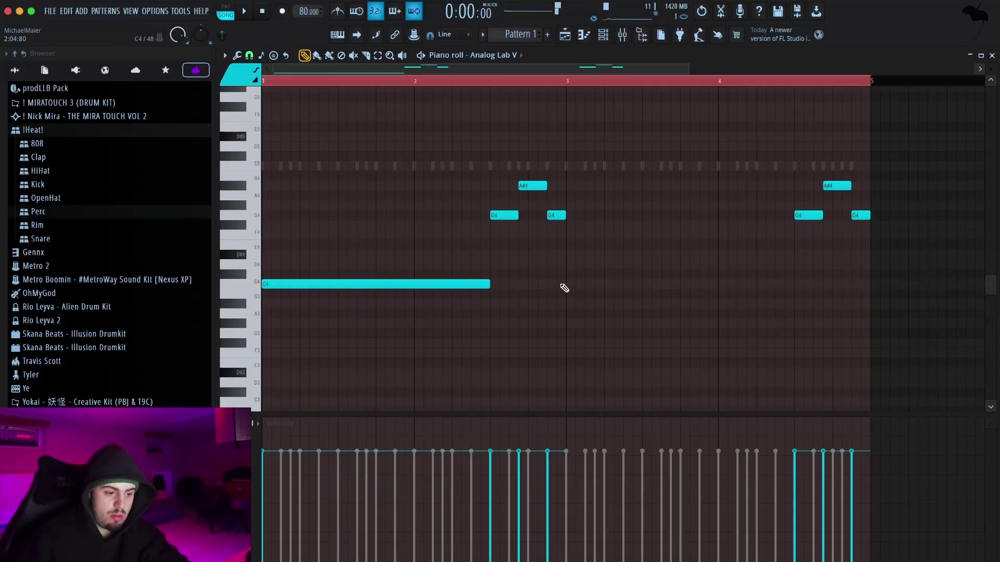
click(568, 285)
key(space)
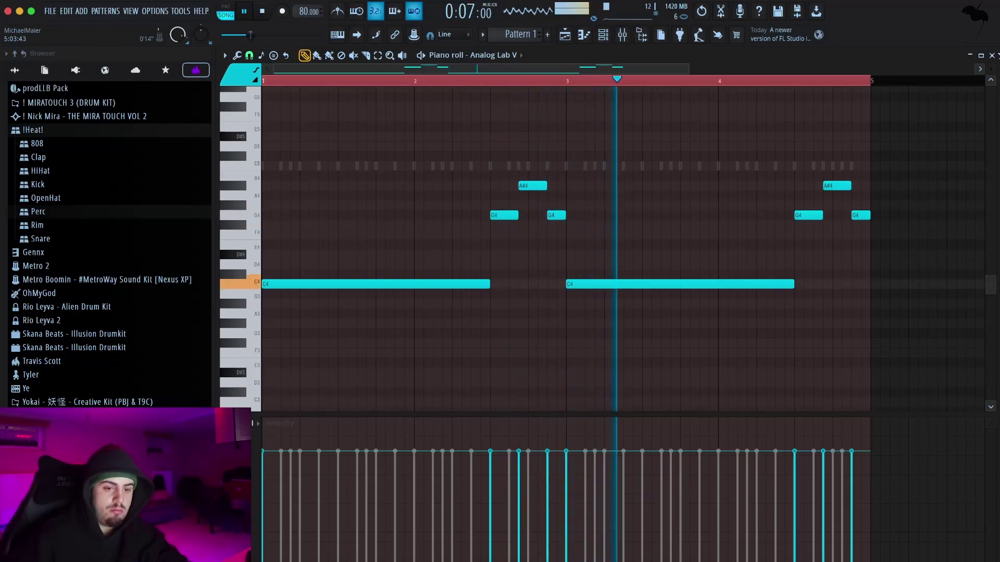
- Close the piano roll and check the channel rack during playback, leaving only the playlist open
click(992, 55)
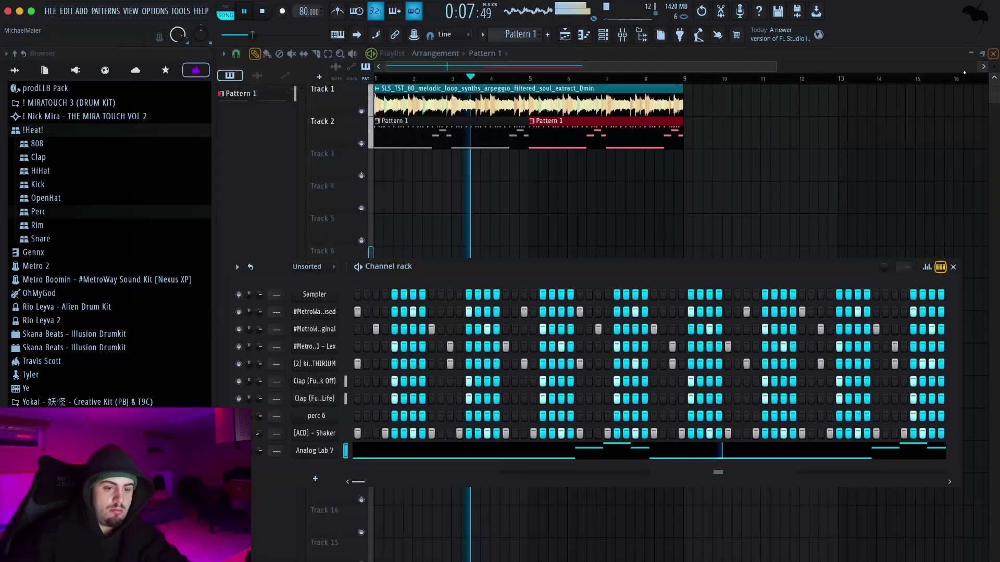
click(954, 267)
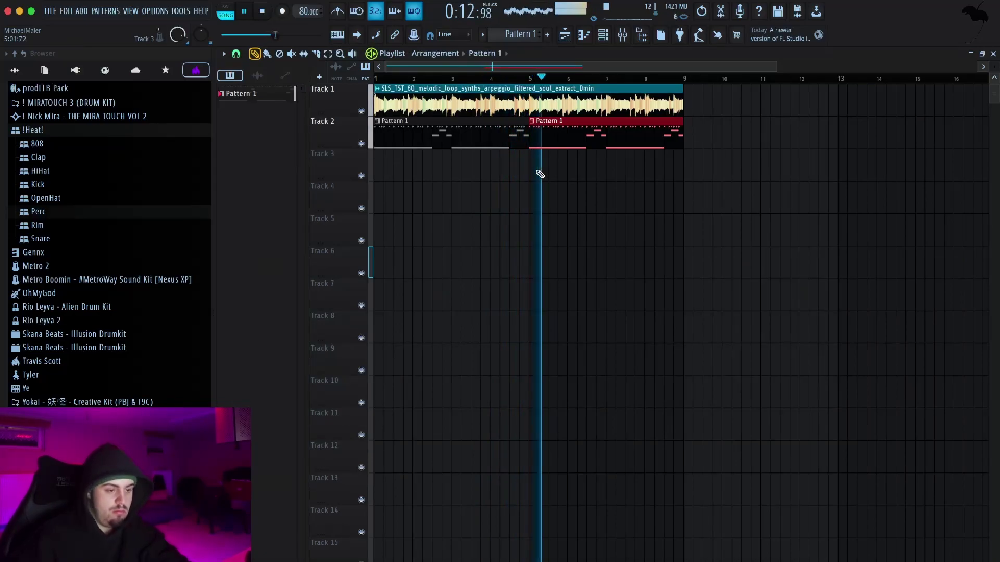
click(603, 35)
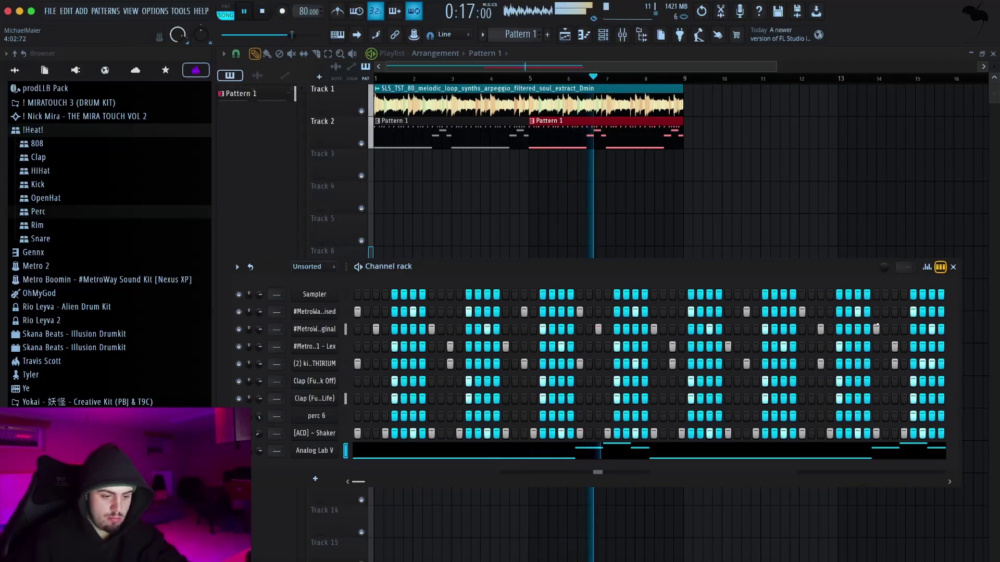
click(953, 267)
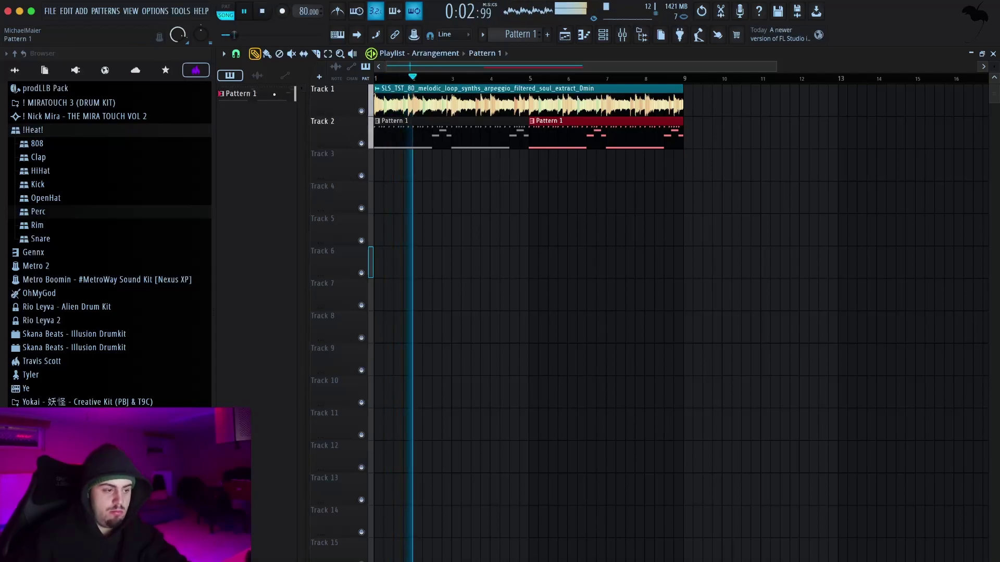
- Split Pattern 1 by channel and delete the two old pattern clips from Track 2
right_click(274, 95)
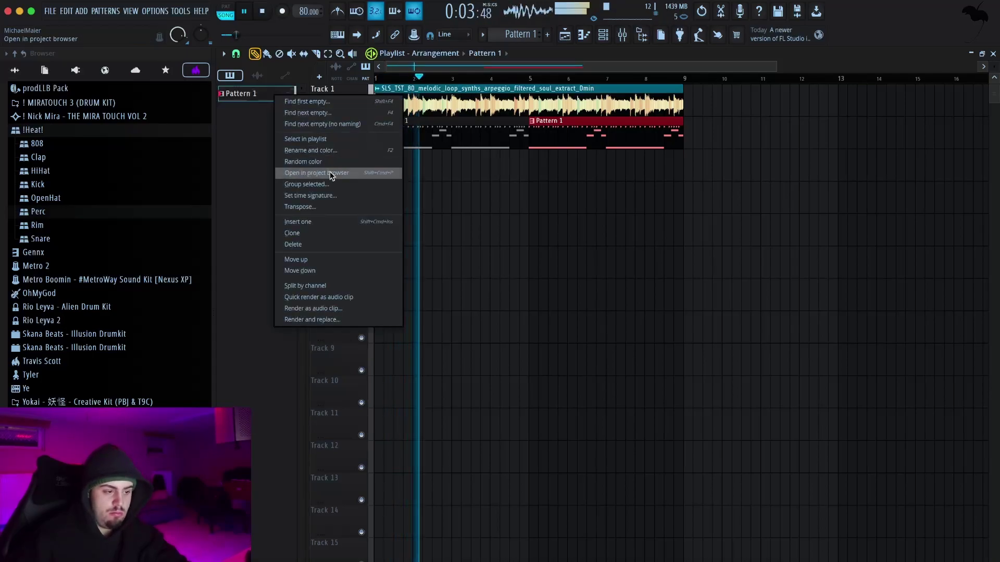
click(313, 285)
right_click(458, 137)
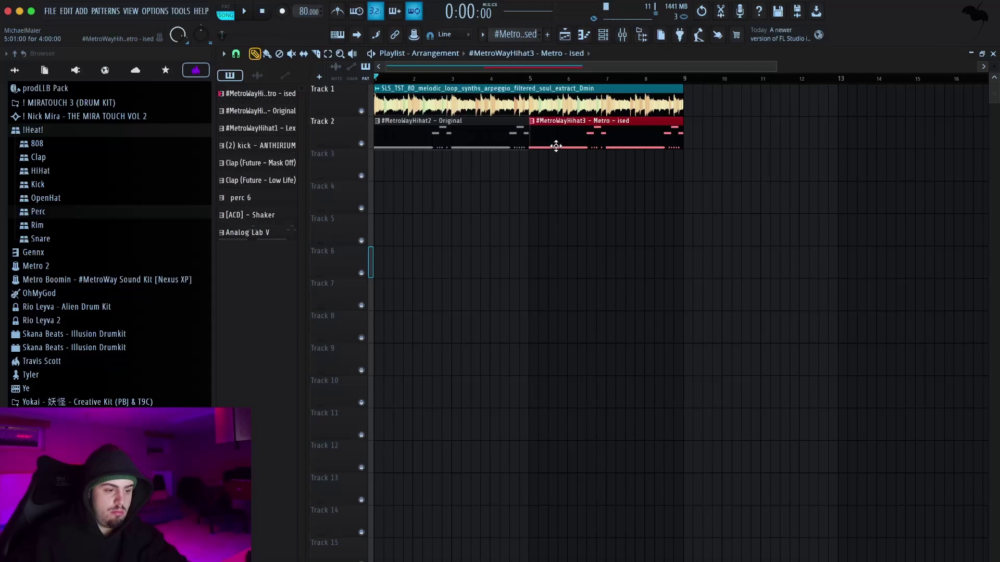
right_click(614, 136)
right_click(459, 133)
- Place all nine split patterns in the playlist on Tracks 2 to 10, starting at bar 1
click(263, 232)
drag(274, 97, 380, 123)
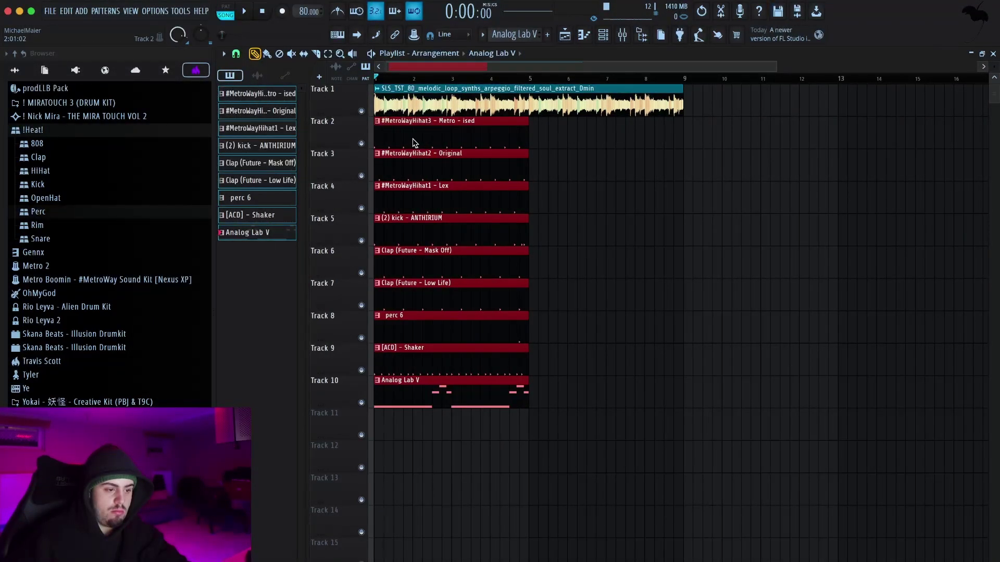
- Duplicate the nine pattern clips on Tracks 2 to 10 to start at bar 5
key(ctrl+b)
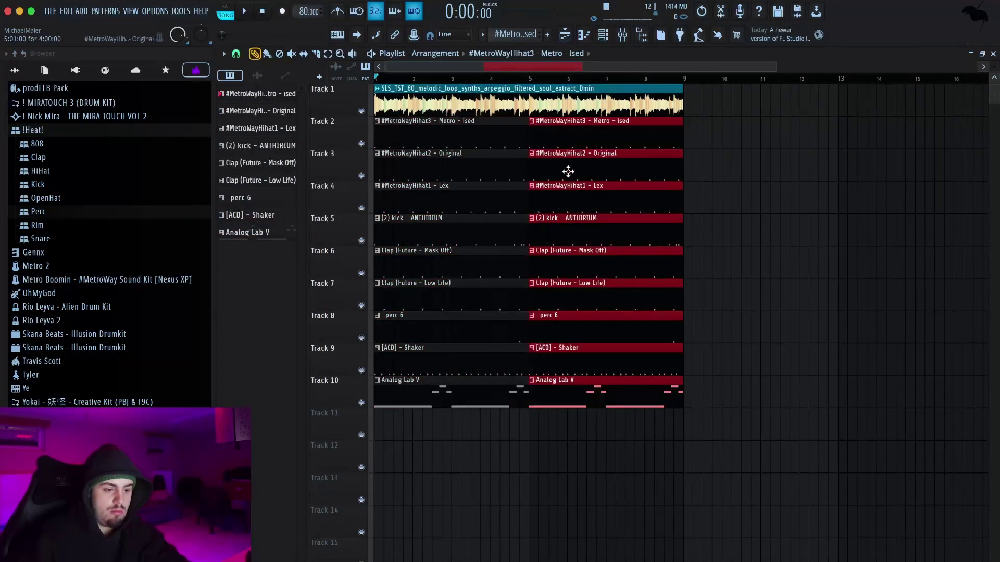
- Route the arpeggio loop to mixer track 1 and the nine drum and Analog Lab V channels to mixer tracks 2 to 10
click(621, 38)
click(308, 279)
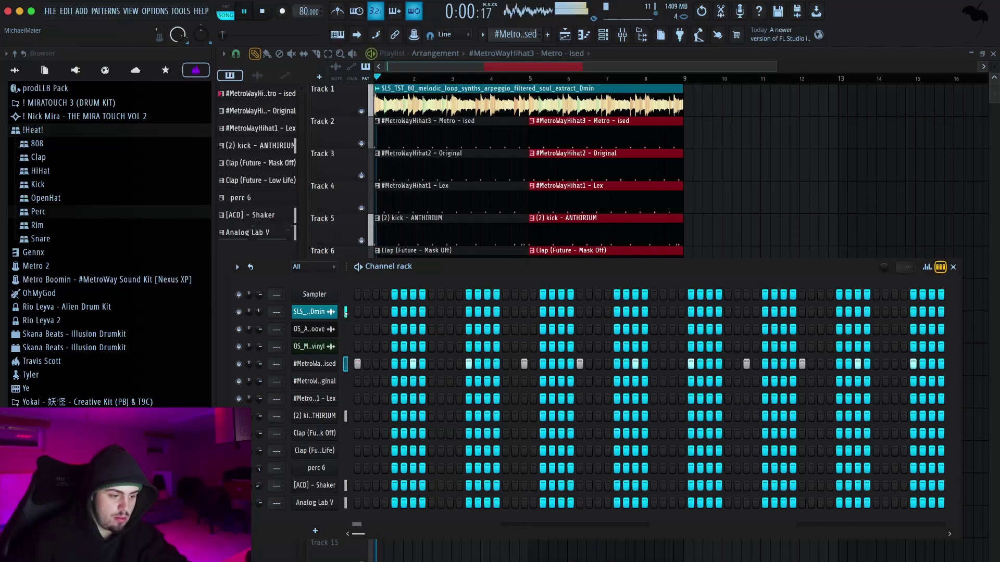
click(345, 313)
key(ctrl+l)
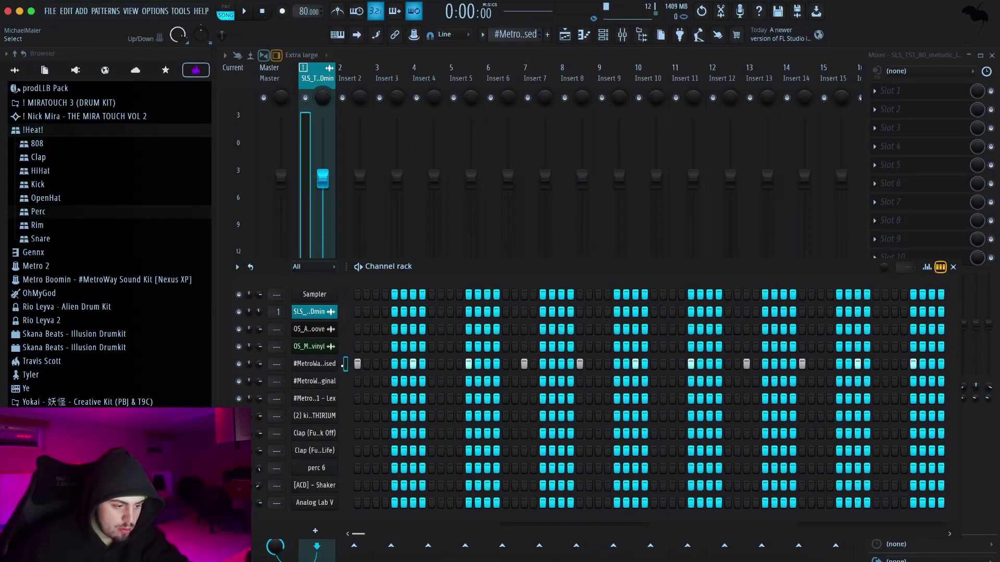
key(ctrl+l)
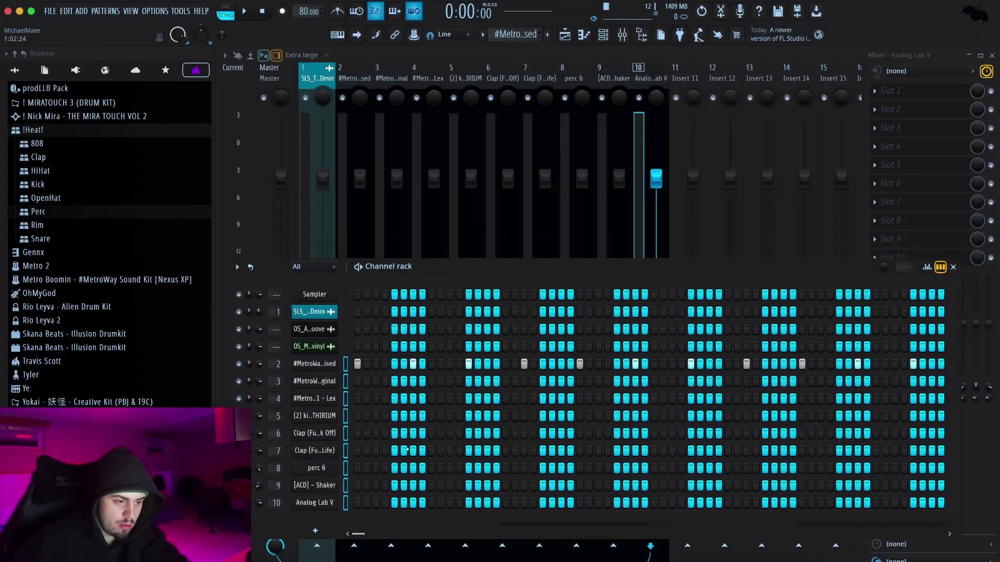
- Solo the arpeggio loop's mixer track during playback and raise its volume to 1.8 dB
click(316, 107)
key(space)
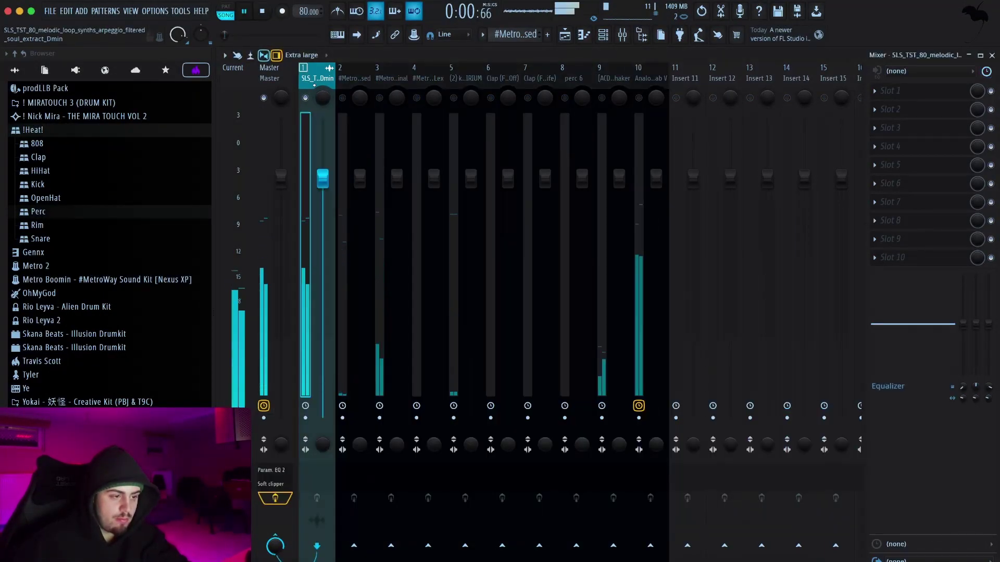
drag(324, 158, 324, 148)
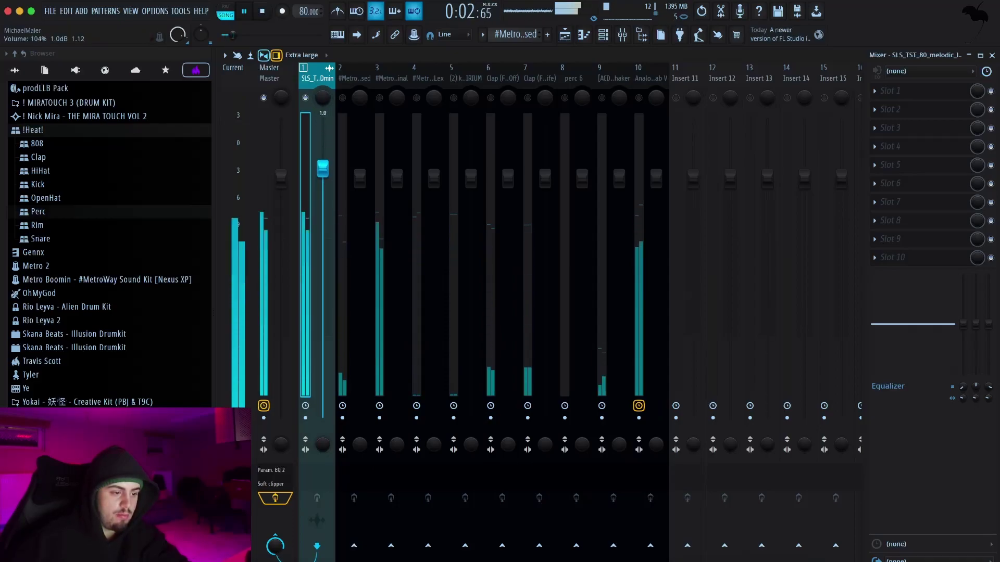
- Lower the three MetroWay hi-hat mixer tracks together to -4.1 dB and raise the kick track to 4.0 dB
click(345, 104)
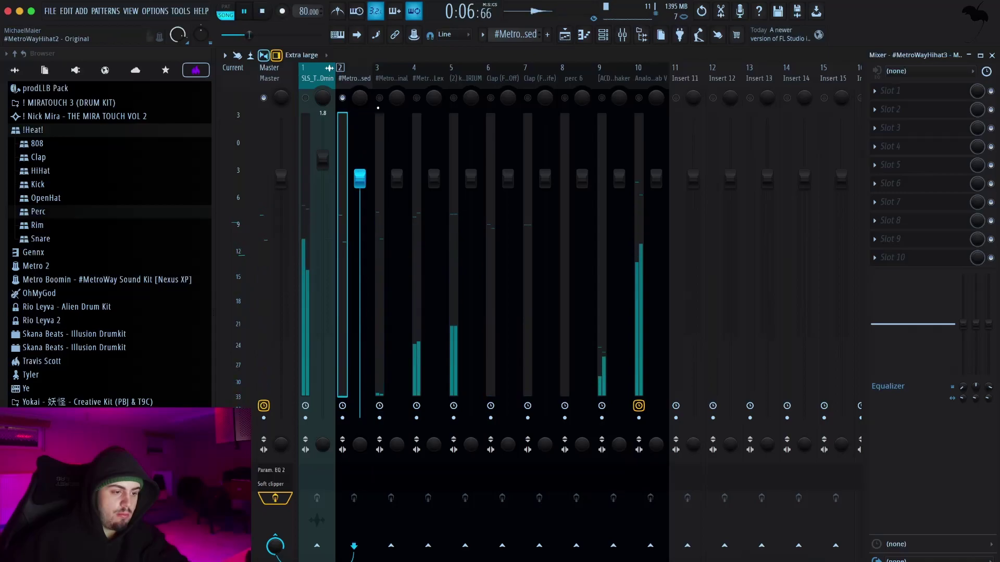
click(419, 102)
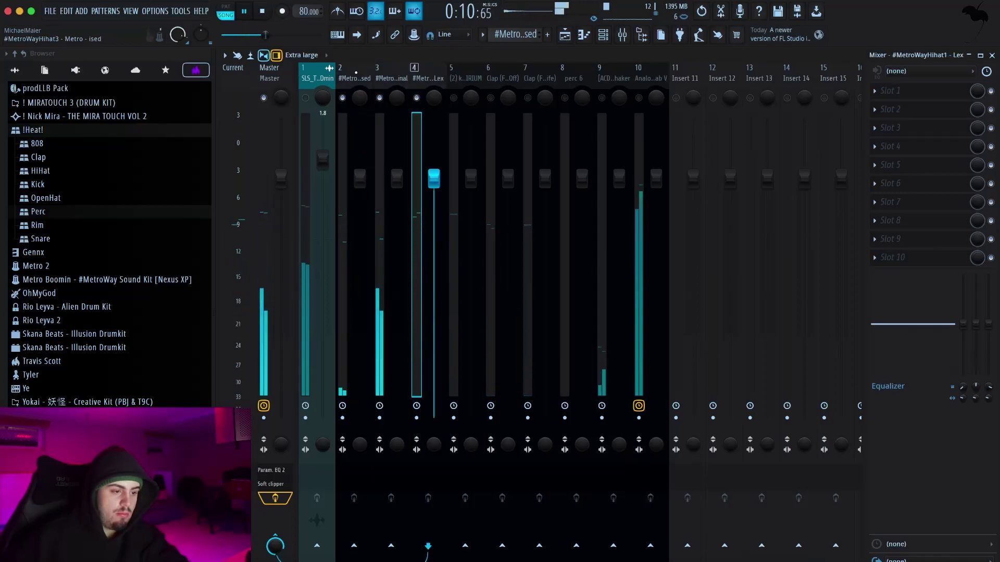
shift+click(356, 73)
drag(433, 178, 434, 221)
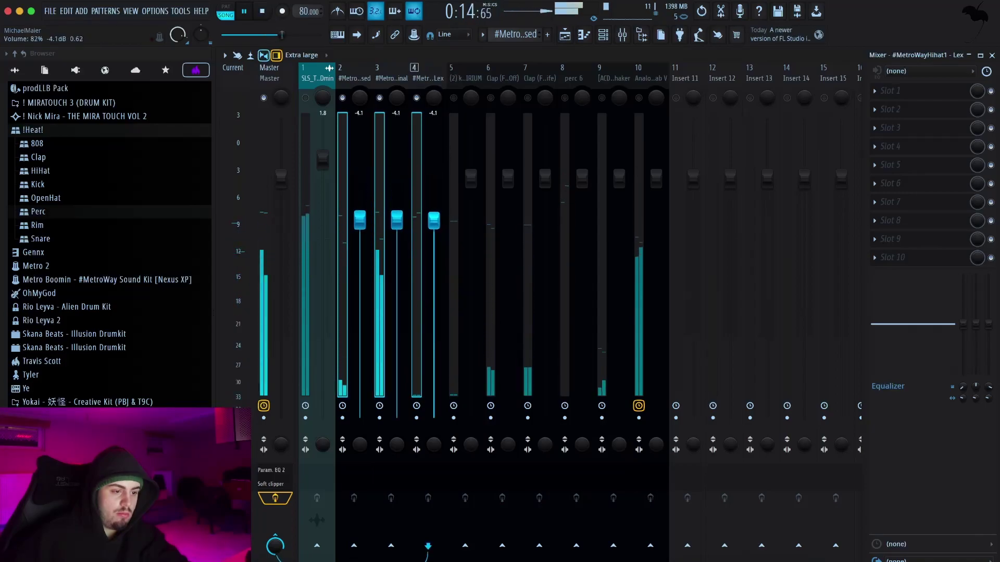
click(459, 78)
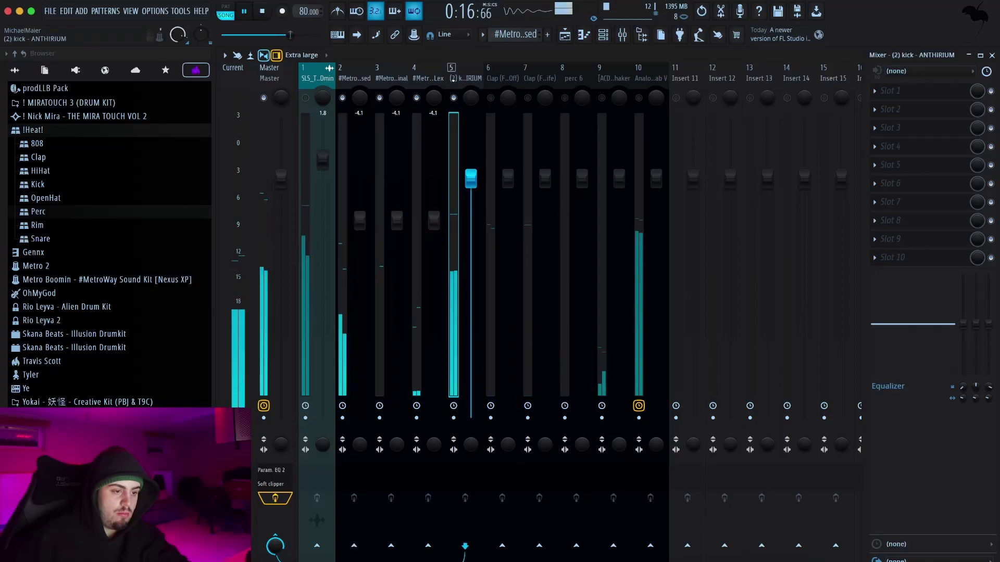
drag(471, 154, 473, 137)
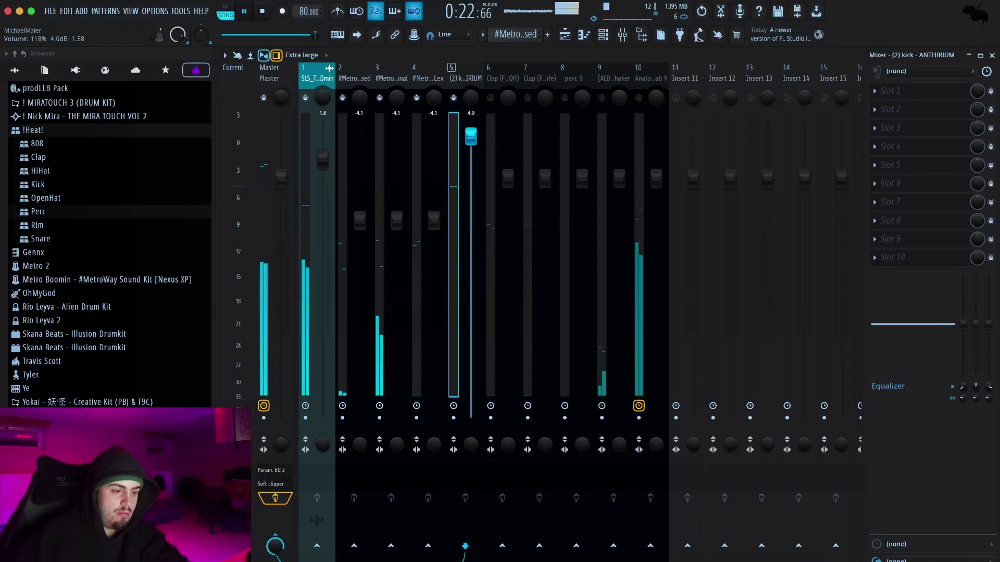
- Route both clap tracks to Insert 11 instead of the master, and lower Insert 11 to -3.1 dB
click(491, 98)
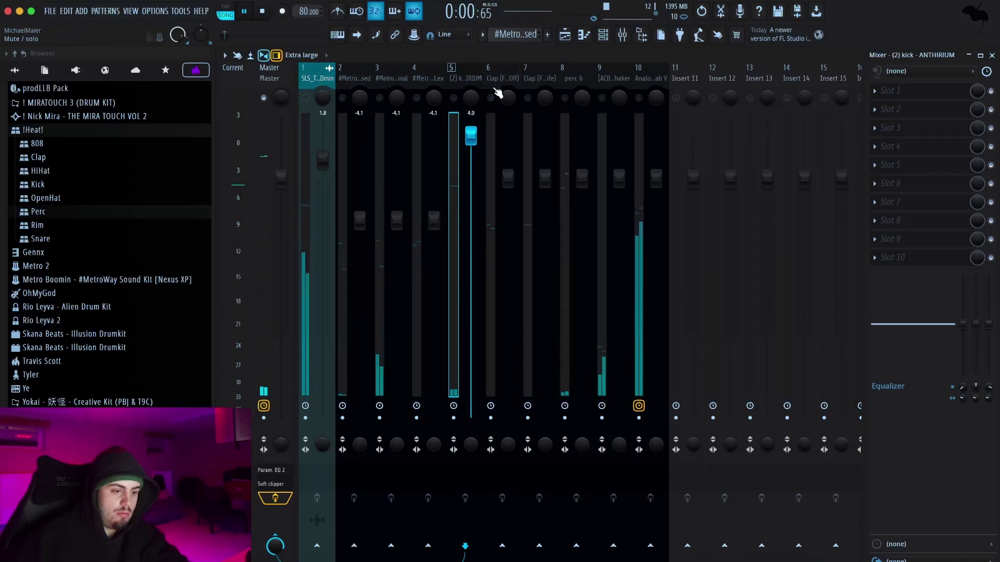
right_click(498, 78)
click(509, 76)
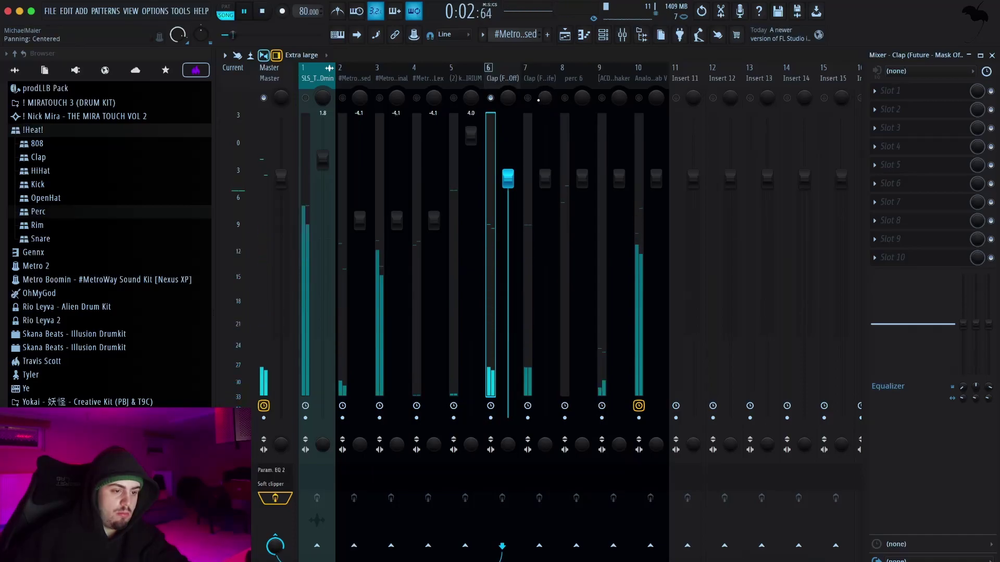
click(531, 79)
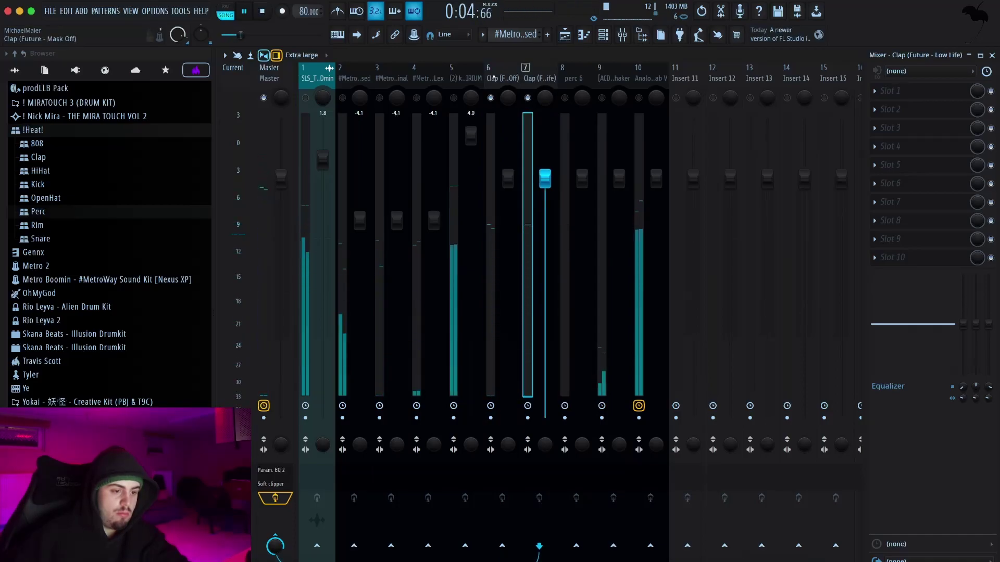
key(space)
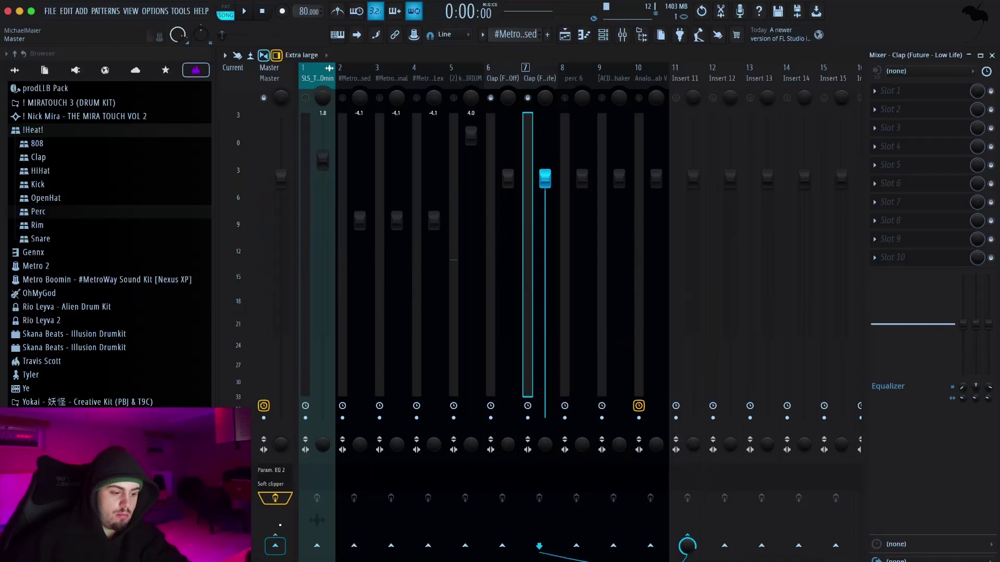
click(500, 88)
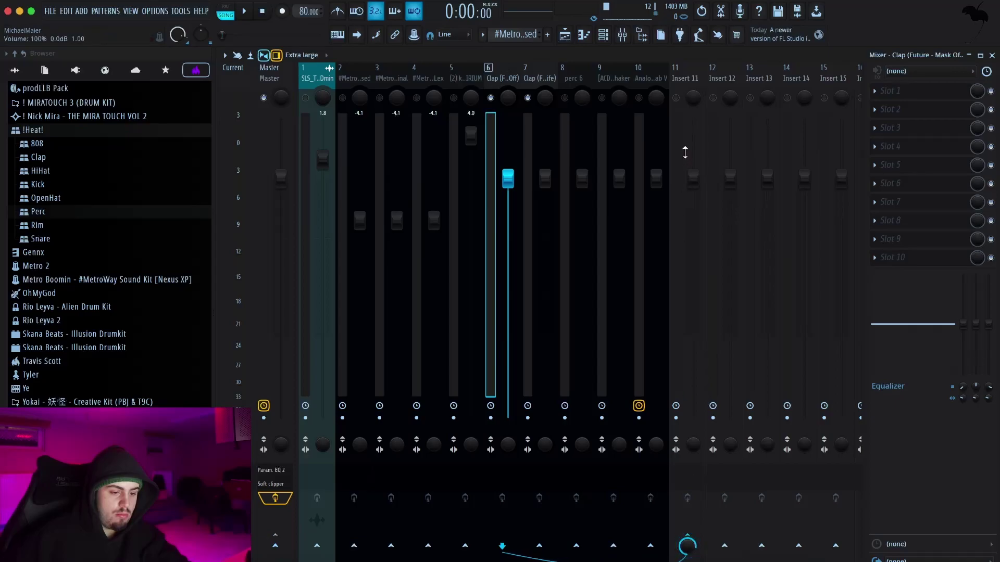
click(679, 81)
key(space)
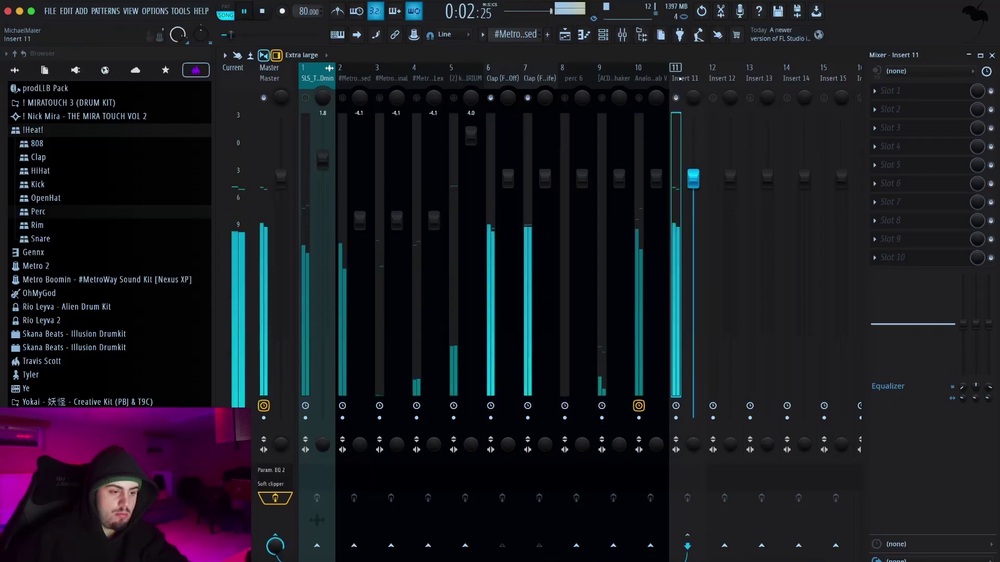
drag(693, 195, 694, 210)
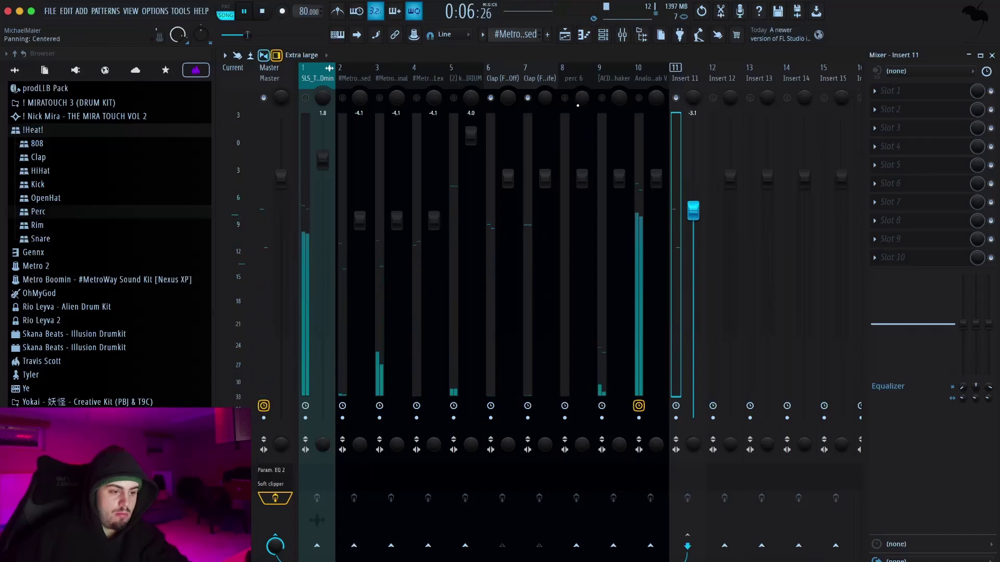
- Set the mixer volumes of perc 6 to -2.5 dB, the shaker to 2.8 dB and Analog Lab V to -7.5 dB
click(570, 78)
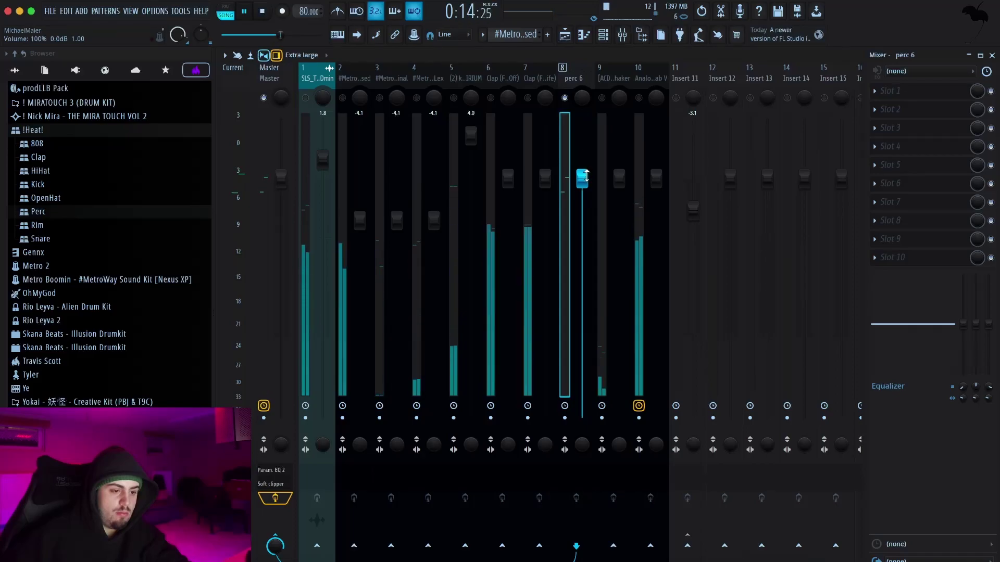
drag(584, 176, 582, 202)
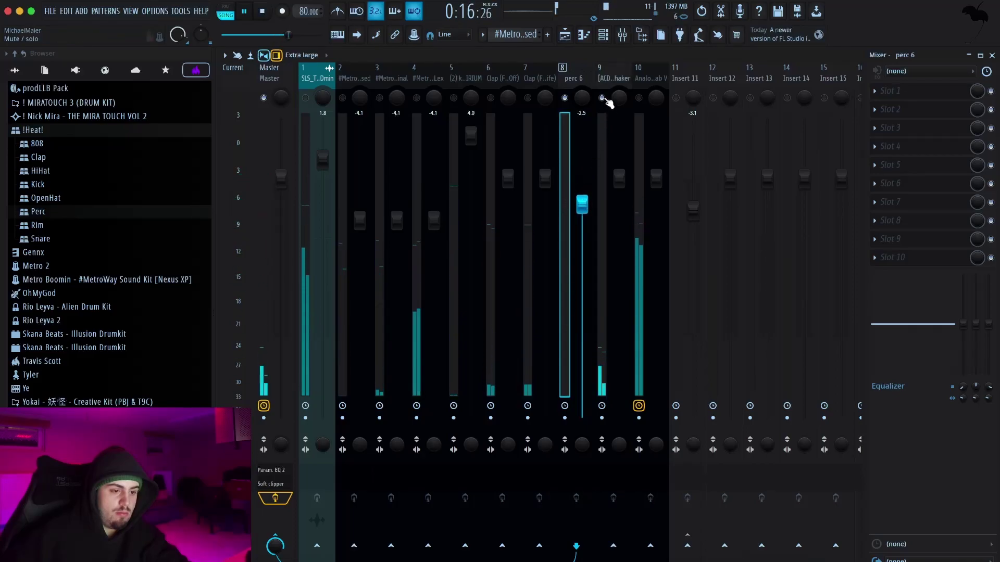
click(619, 176)
drag(619, 177, 619, 150)
drag(656, 178, 656, 258)
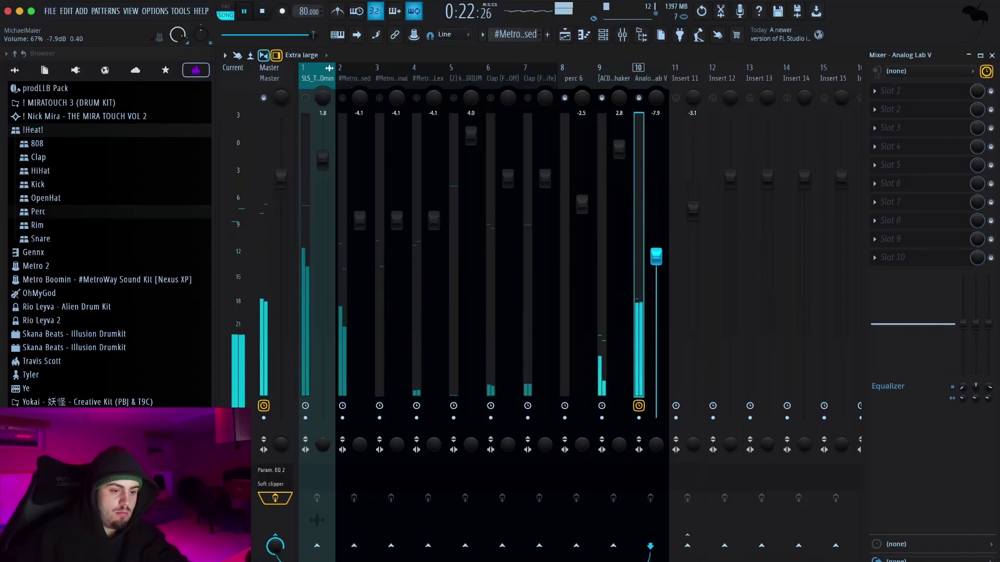
- Add Fruity parametric EQ 2 to the Analog Lab V mixer track
key(alt+p)
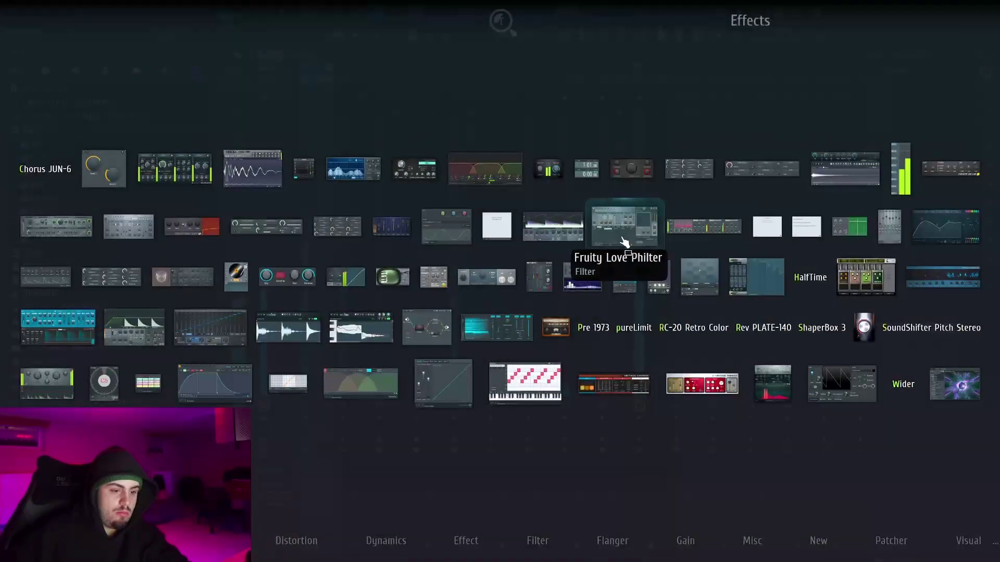
click(920, 233)
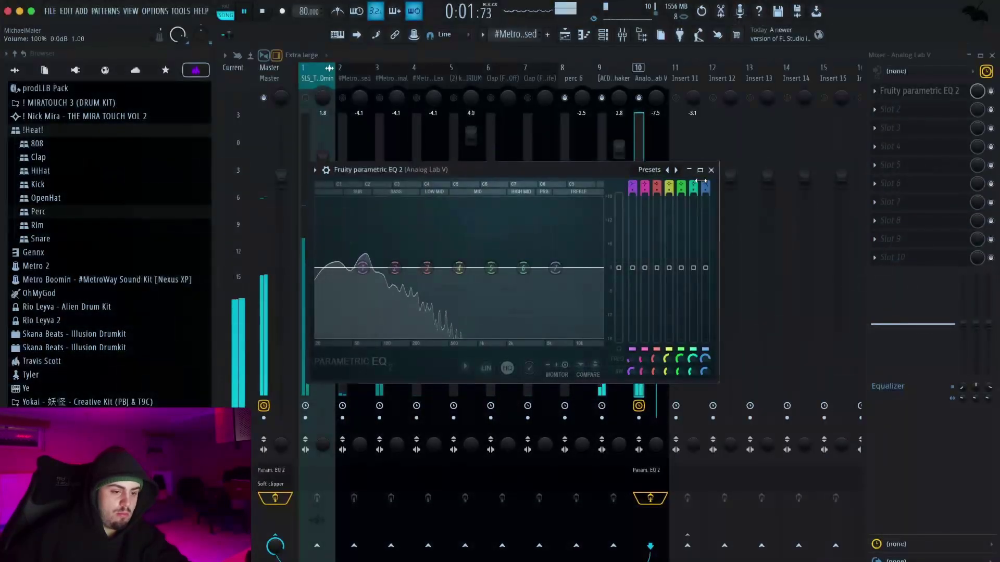
click(675, 171)
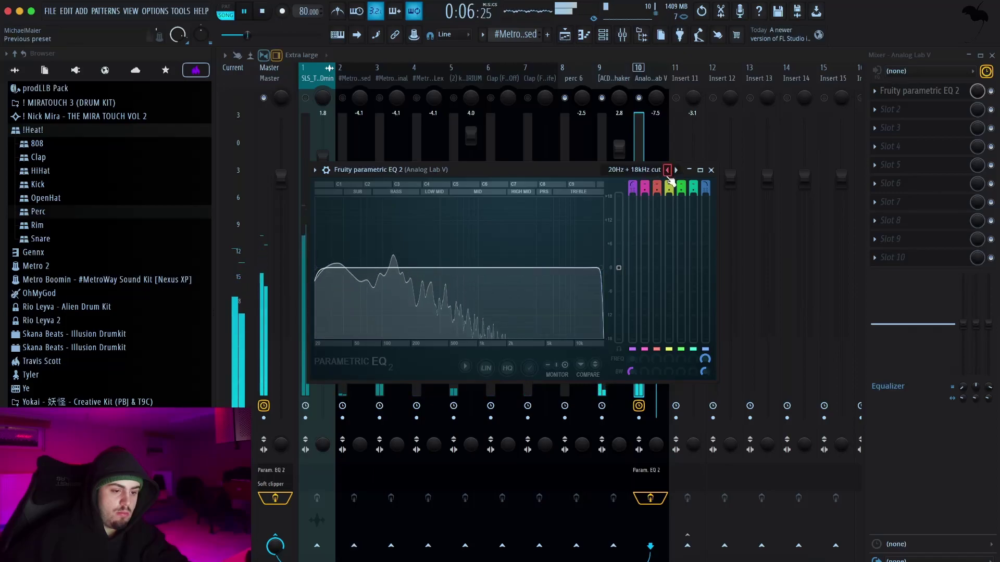
click(667, 173)
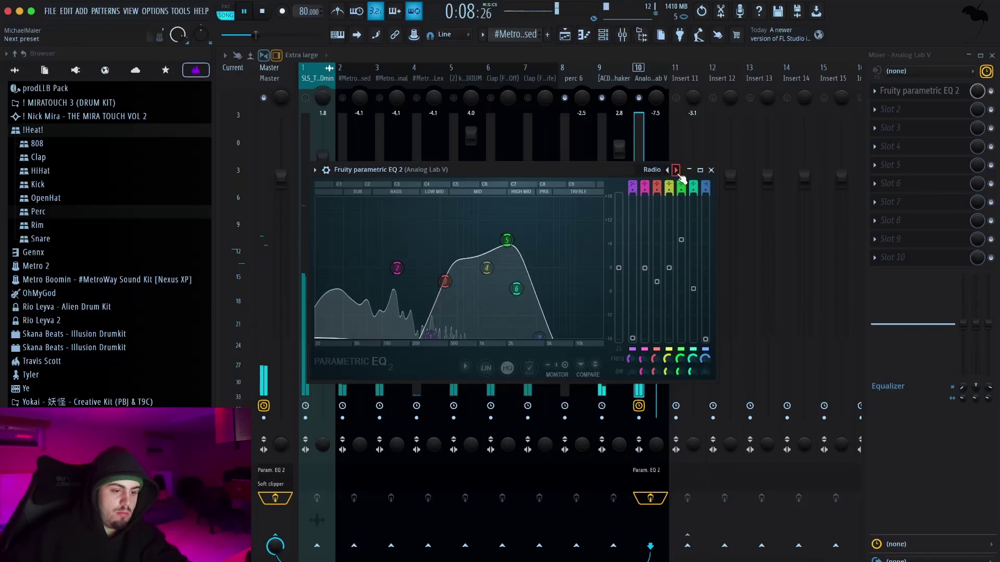
click(669, 172)
click(668, 172)
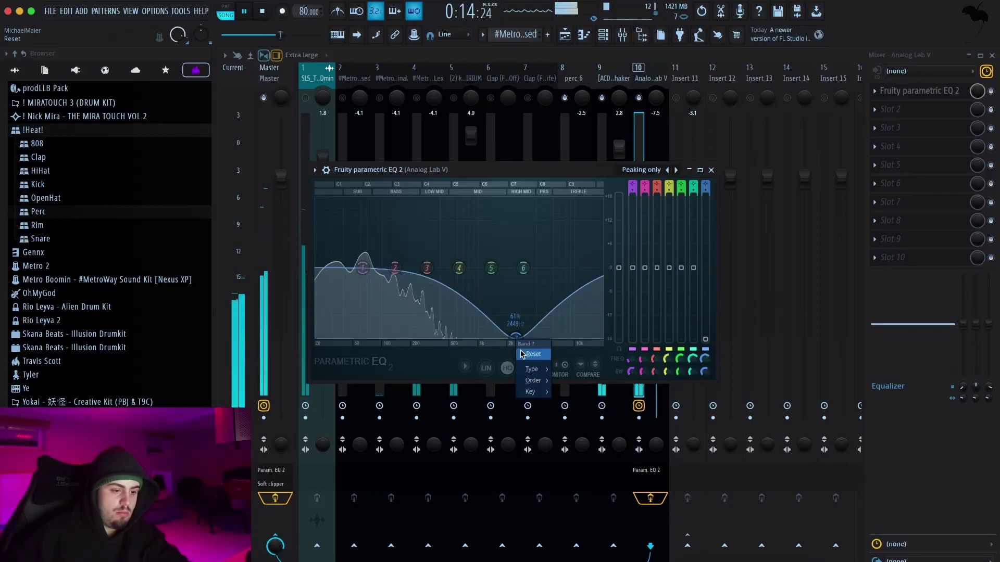
click(676, 170)
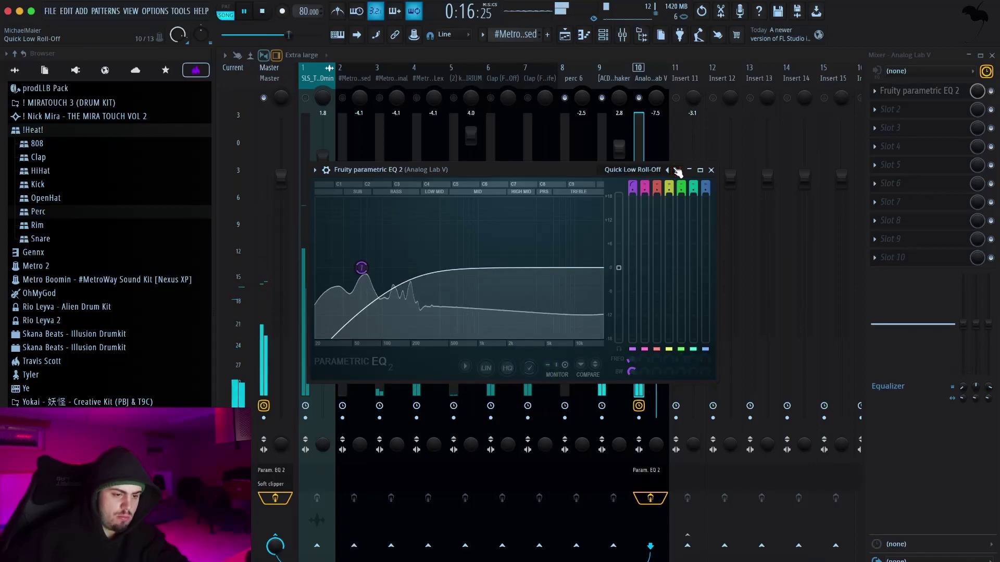
click(676, 171)
click(676, 172)
click(677, 171)
click(677, 171)
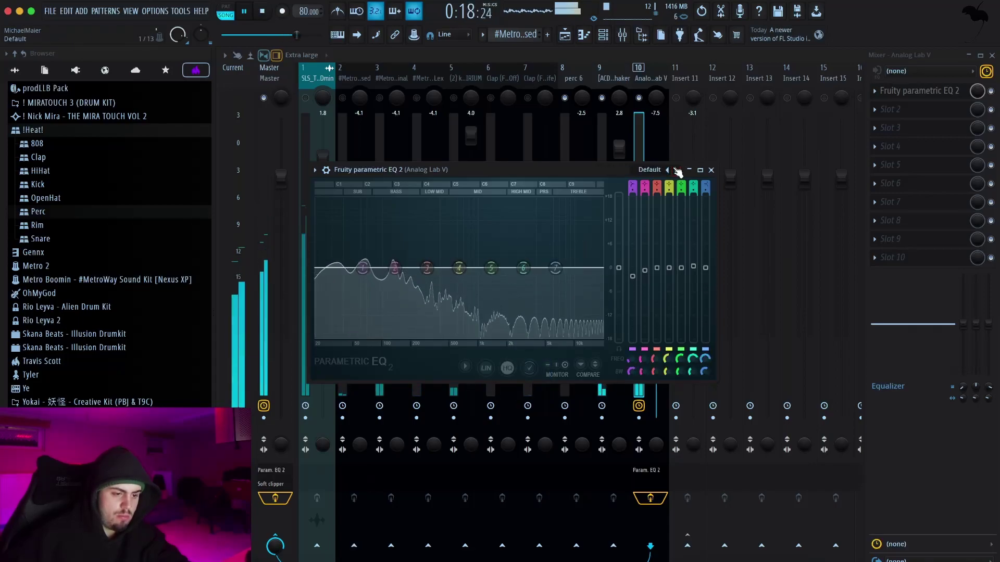
- Cut the Analog Lab V bass's high frequencies with EQ band 7, close the EQ, and enable all mixer tracks again
drag(554, 268, 485, 328)
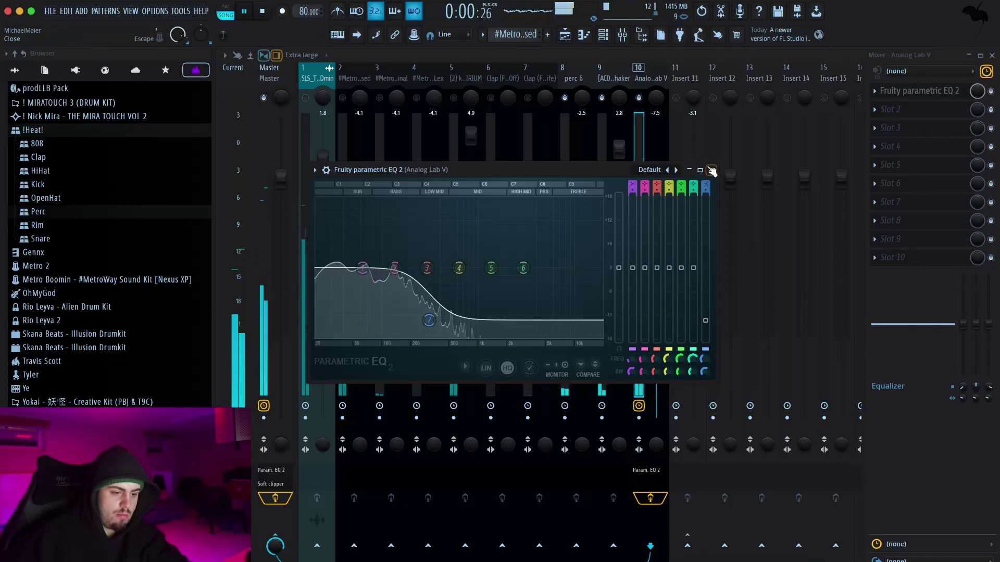
click(711, 170)
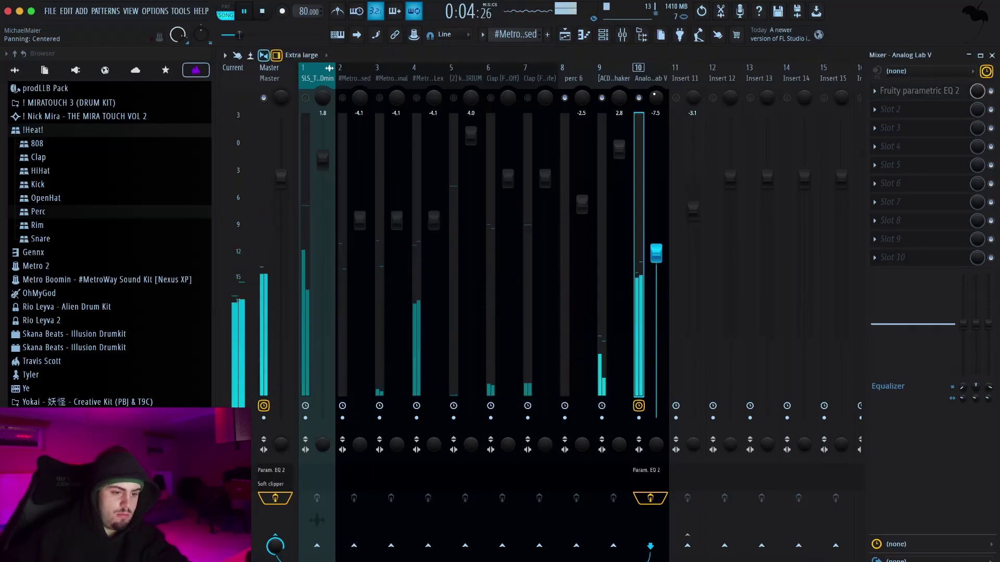
right_click(640, 99)
right_click(639, 99)
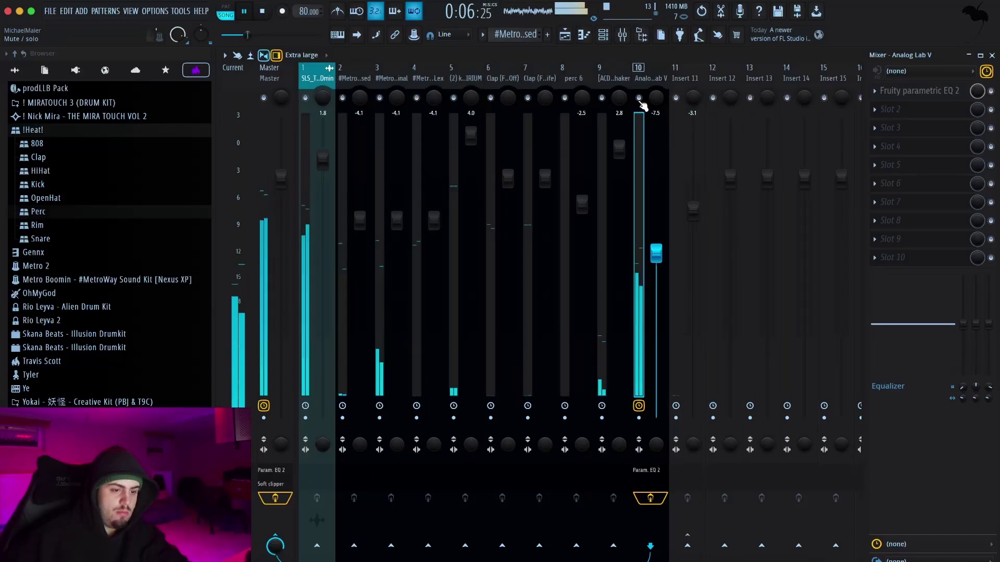
- In the playlist, move the arpeggio loop to bar 5 and delete the bar 1 hi-hat, kick and clap clips on Tracks 2 to 7
key(space)
key(F9)
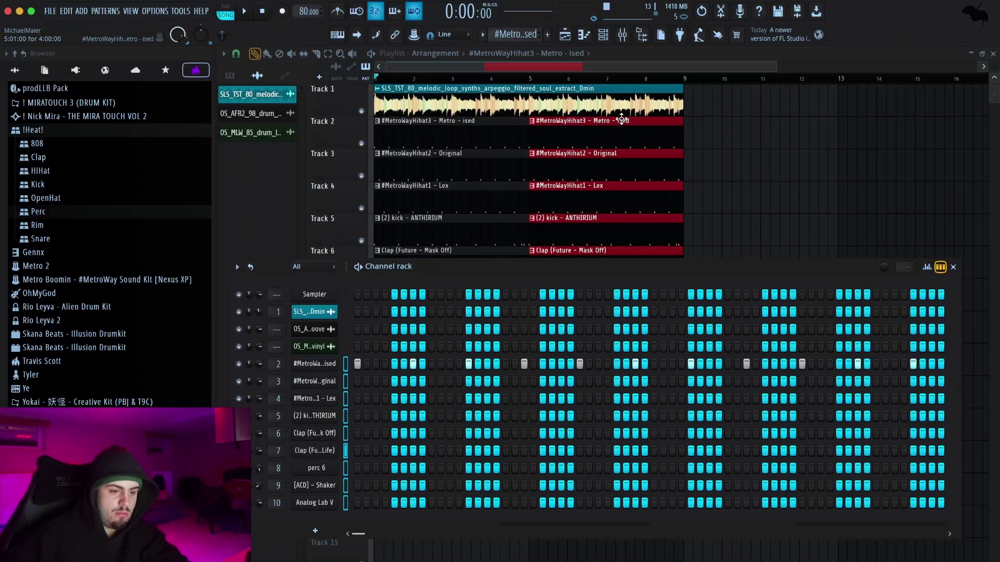
click(953, 267)
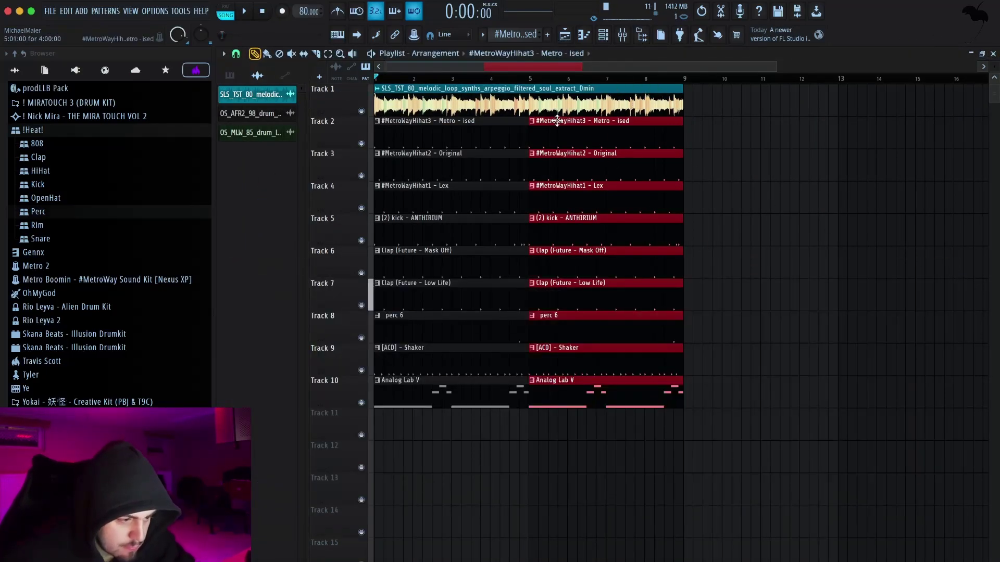
mouse_move(430, 289)
mouse_down()
mouse_move(432, 104)
mouse_move(552, 101)
mouse_move(395, 97)
mouse_move(551, 101)
mouse_up()
key(space)
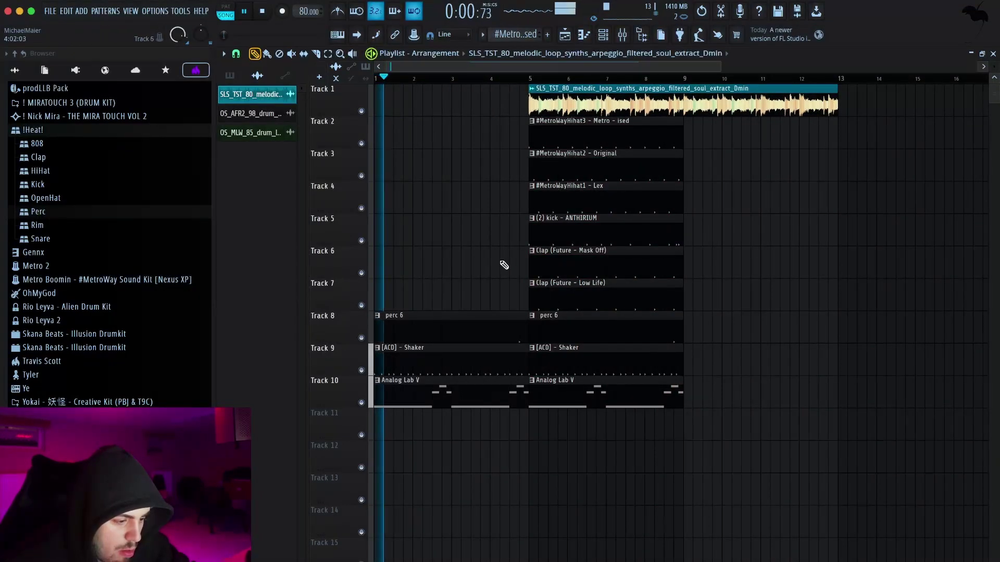
- Duplicate the bar 5 drum, percussion, shaker and Analog Lab V clips on Tracks 2 to 10 to bar 9
drag(571, 452, 590, 146)
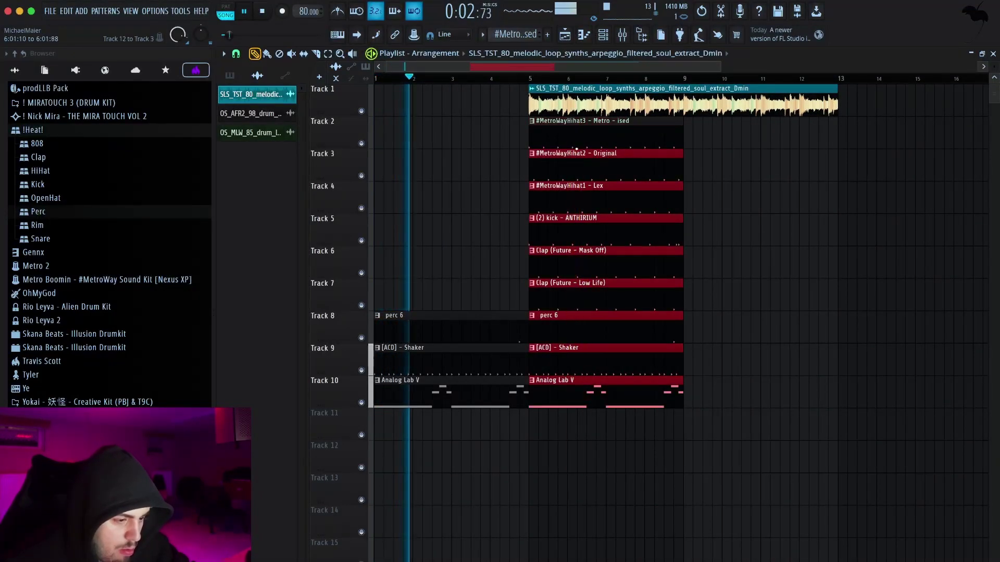
key(ctrl+b)
ctrl+click(590, 145)
key(ctrl+b)
key(space)
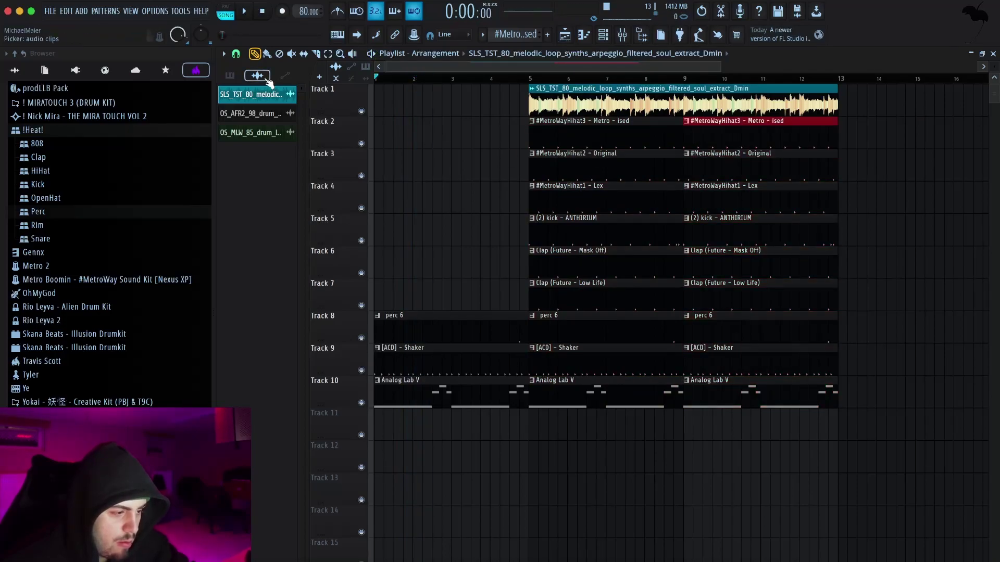
- Add the starred producer tag sample to Track 11 leading into bar 5 and raise its clip gain to 6.0 dB
click(231, 76)
click(259, 76)
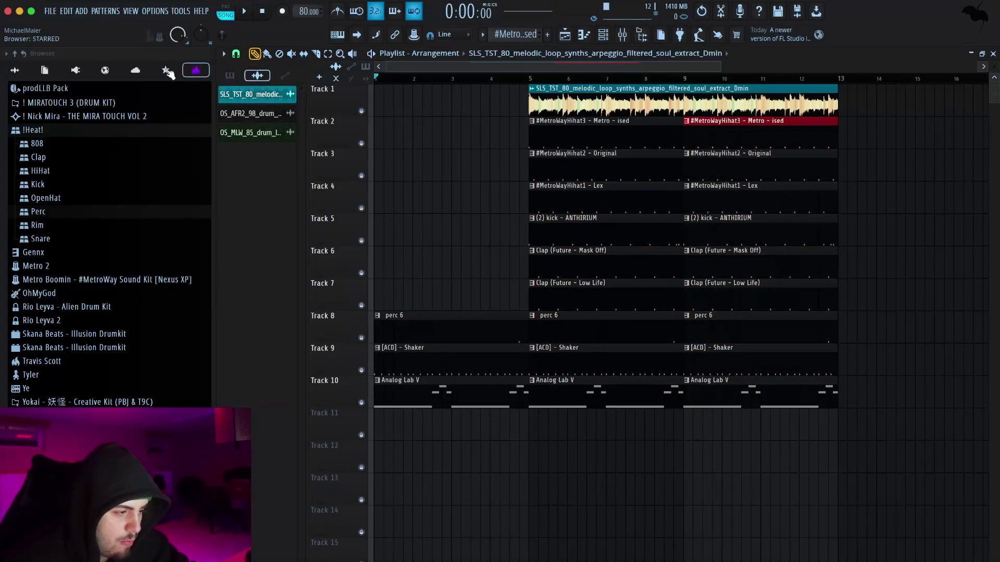
click(165, 70)
drag(69, 179, 521, 438)
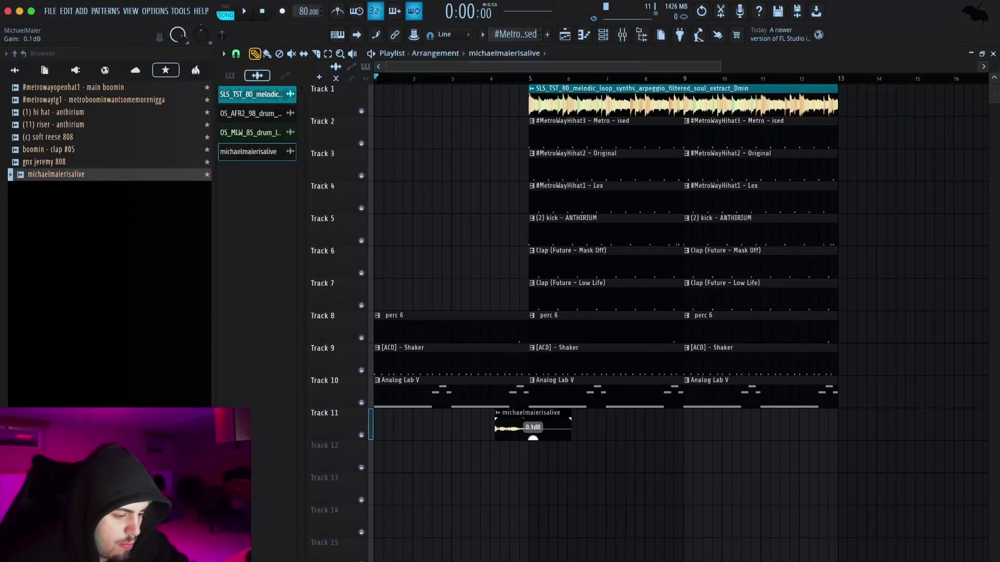
key(space)
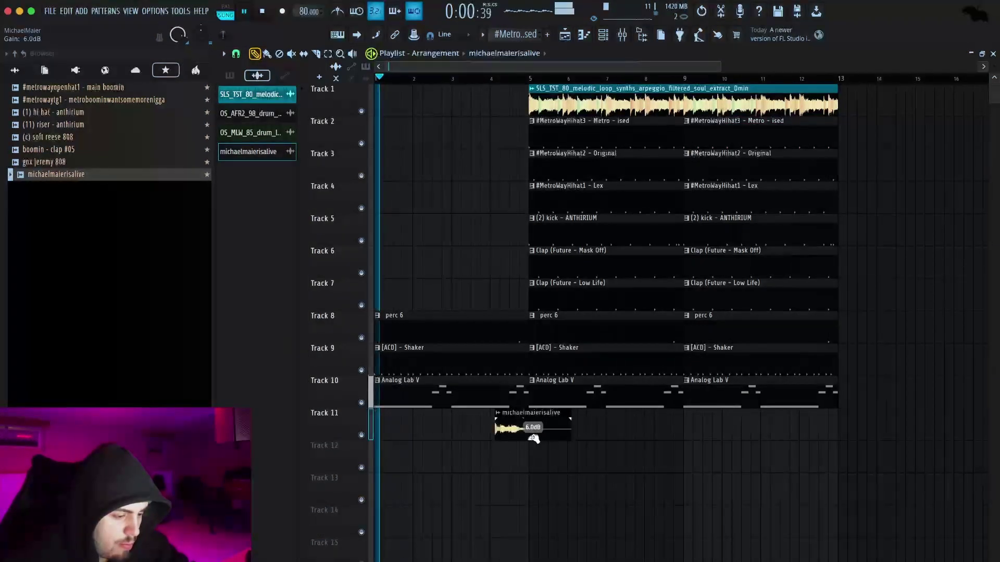
scroll(546, 429, up, 4)
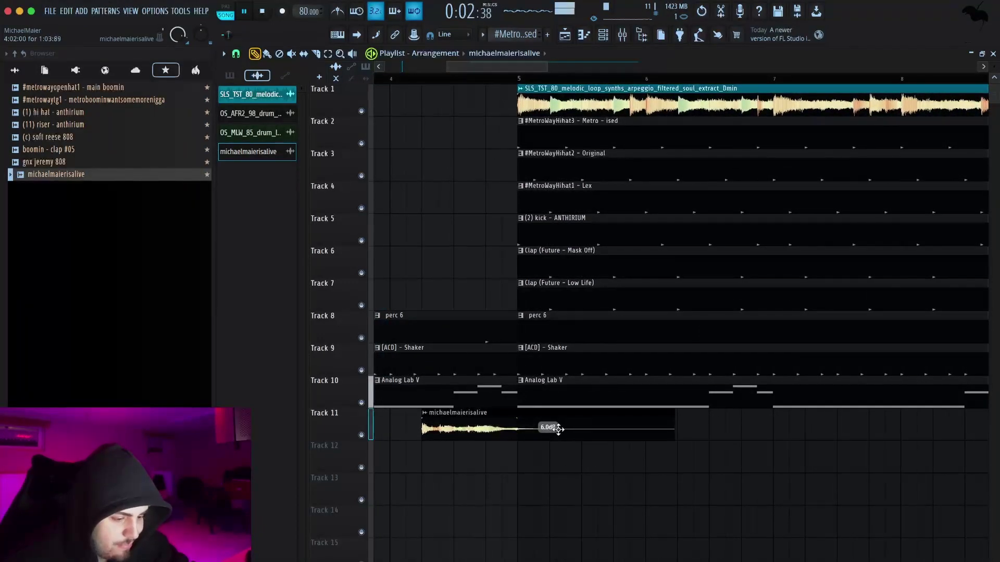
scroll(548, 428, down, 5)
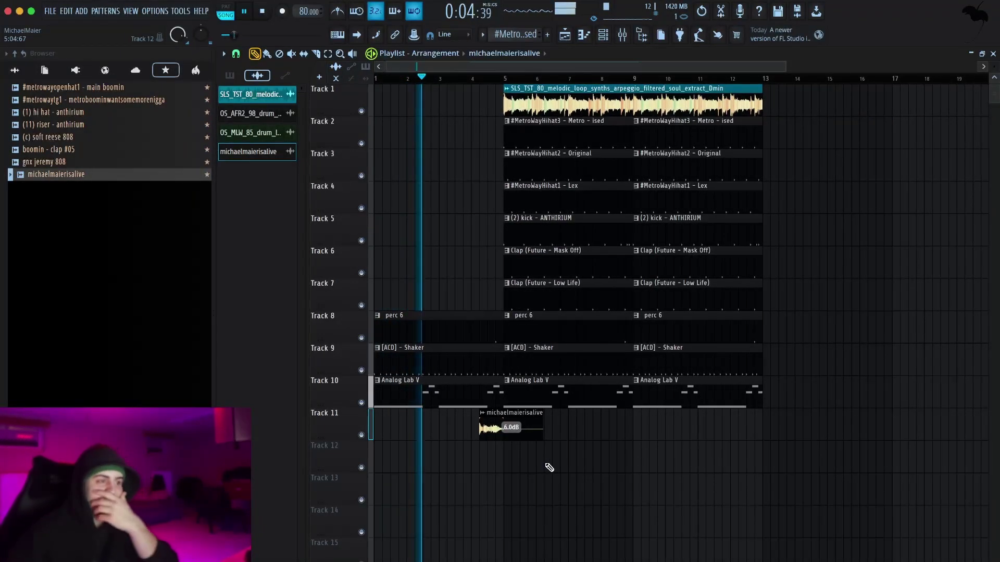
- Shift all clips from bar 5 onward to bar 9, and duplicate the intro perc 6, shaker and Analog Lab V clips to bar 5
drag(477, 474, 839, 117)
drag(556, 408, 456, 284)
key(ctrl+b)
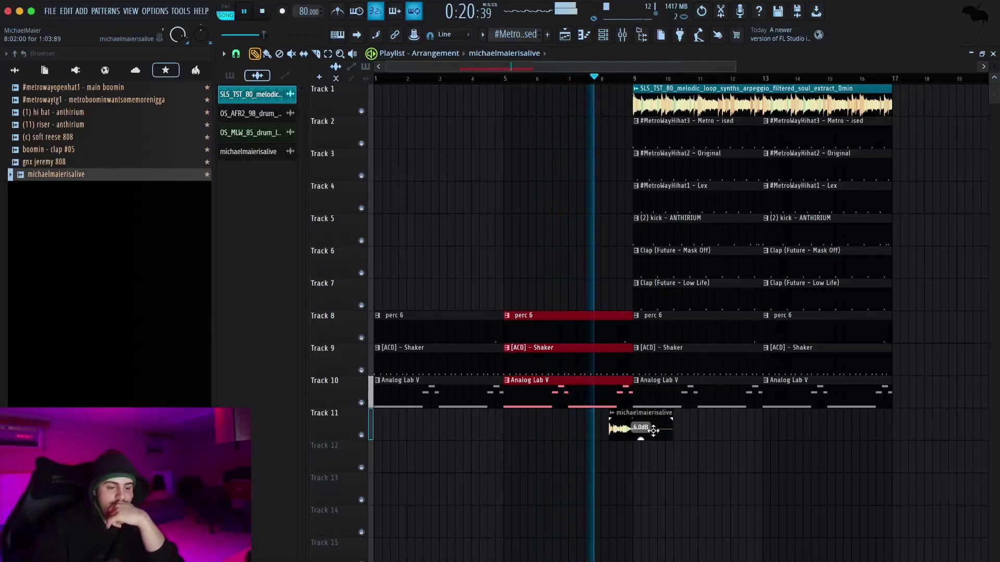
- Move the producer tag clip on Track 11 to start at bar 8 and play the transition into bar 9
drag(647, 438, 630, 427)
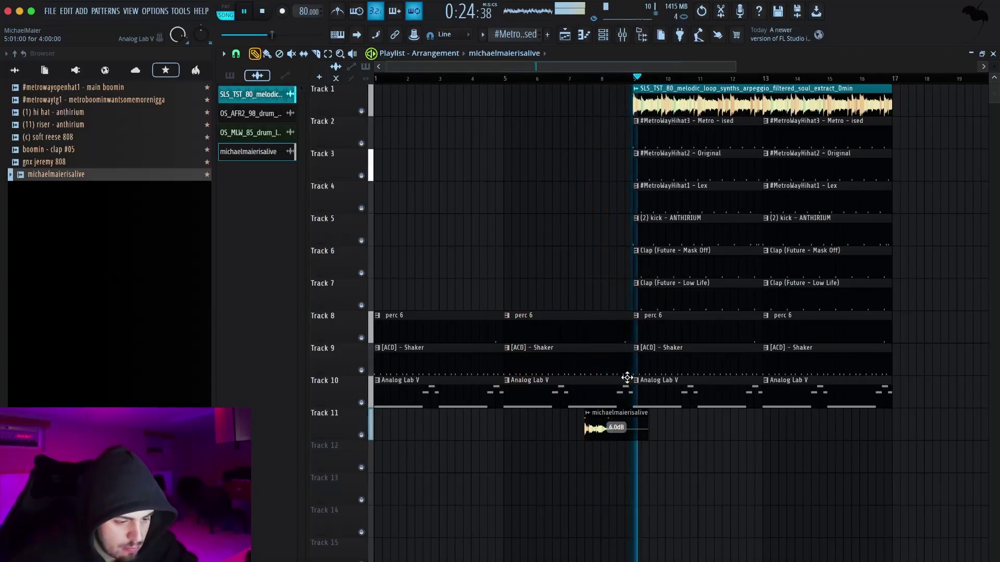
key(space)
scroll(624, 430, up, 3)
scroll(624, 429, up, 2)
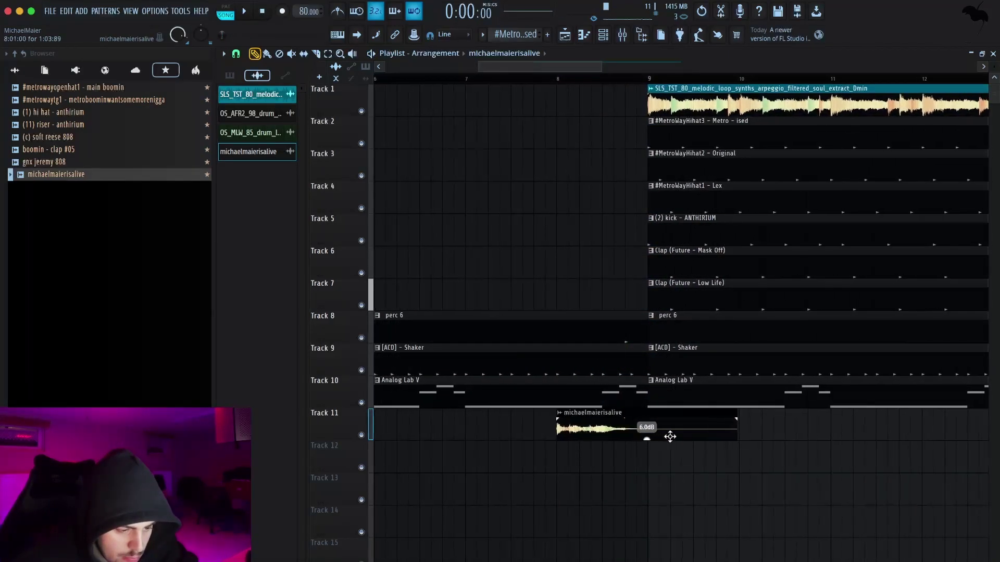
click(457, 79)
key(space)
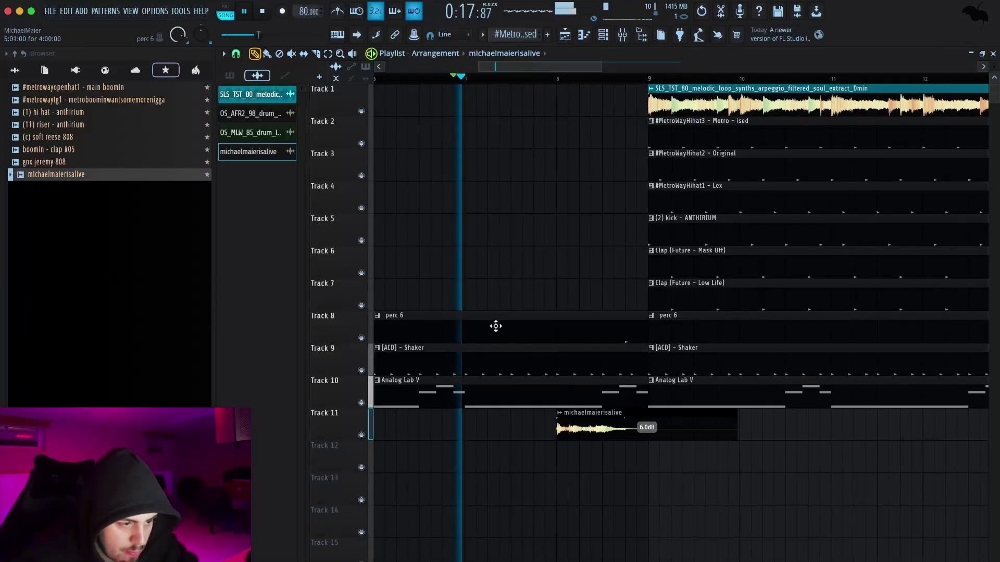
scroll(527, 425, down, 3)
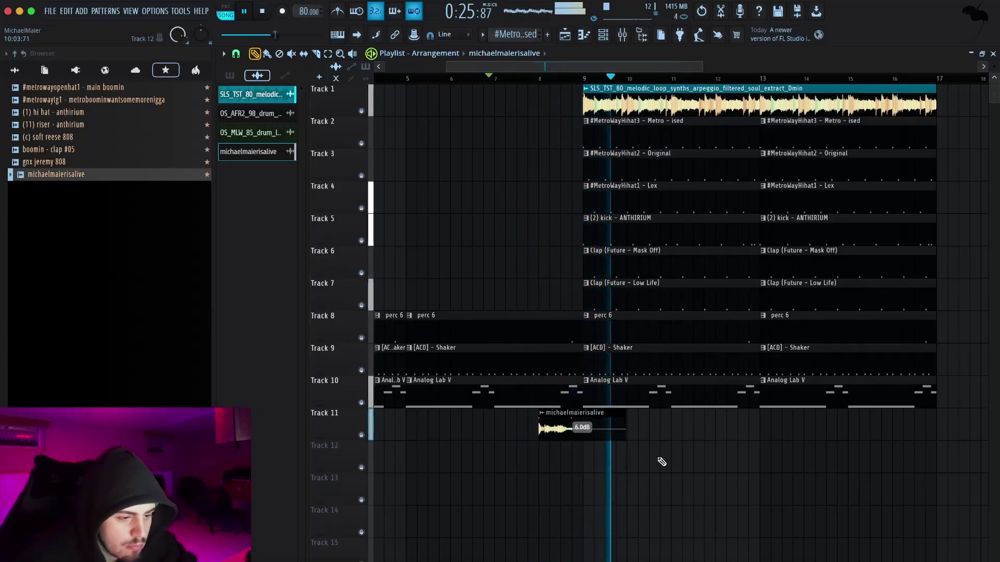
scroll(658, 462, down, 3)
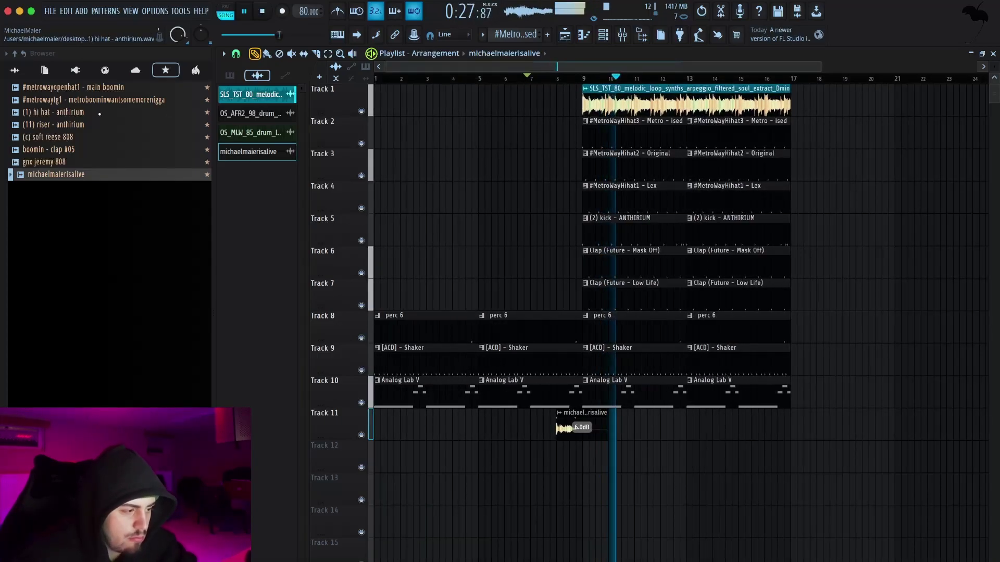
- Open the Risers folder of the OhMyGod sample pack and preview its sounds
click(98, 124)
key(space)
click(195, 70)
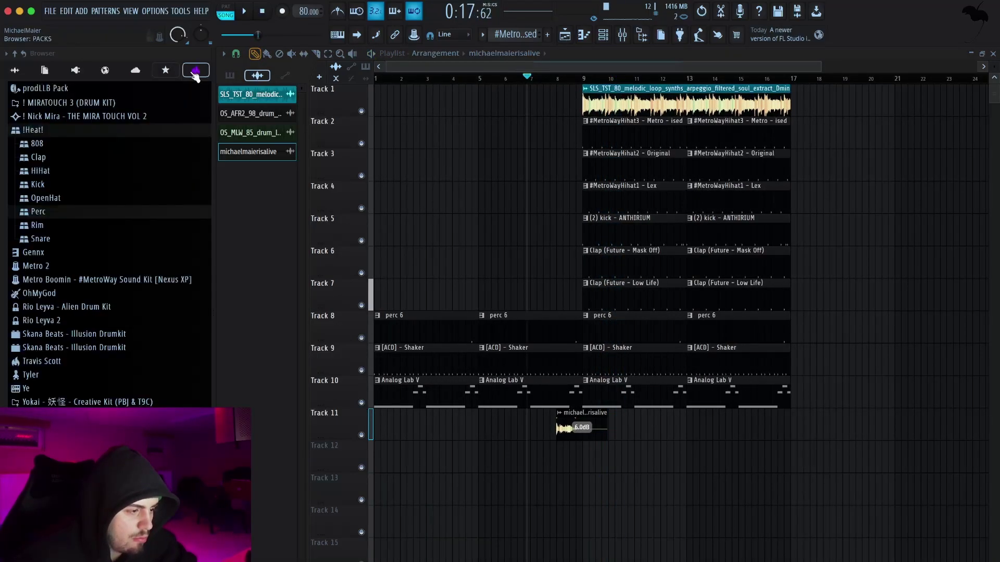
click(51, 267)
click(52, 265)
click(39, 294)
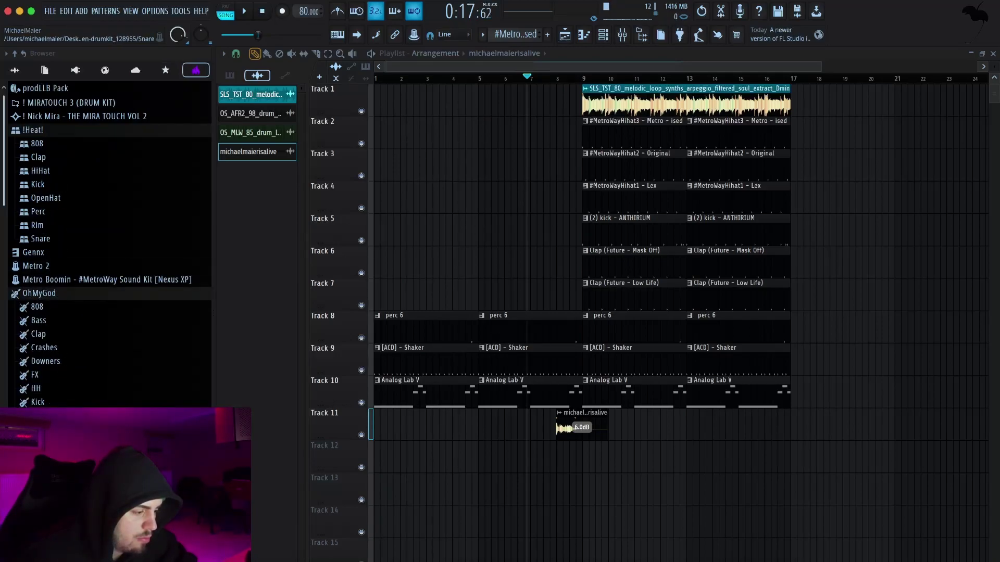
click(62, 443)
scroll(78, 443, down, 2)
click(78, 444)
scroll(88, 335, down, 6)
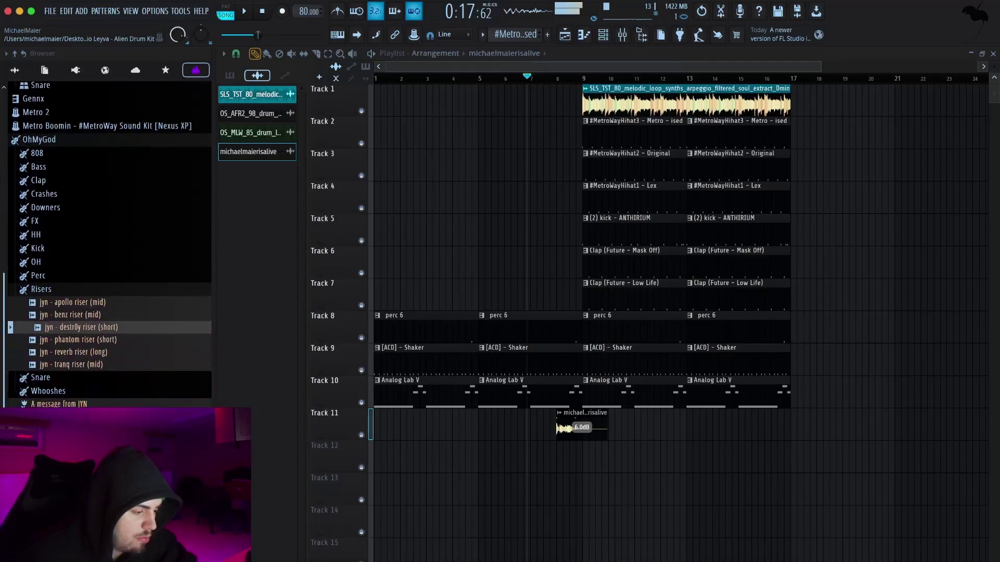
- Audition the jyn risers and place jyn - reverb riser (long) on Track 12 at bar 7
click(92, 344)
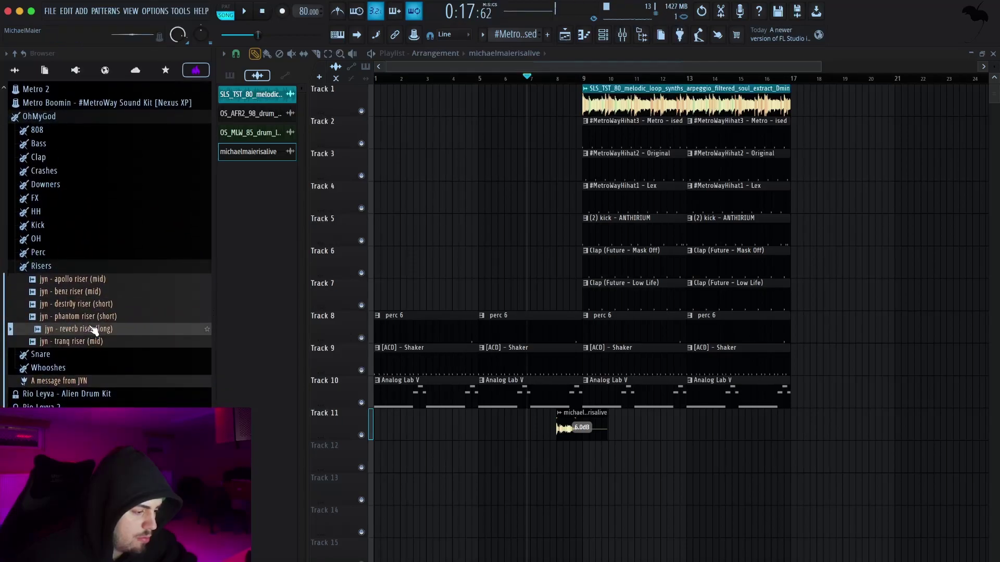
click(101, 279)
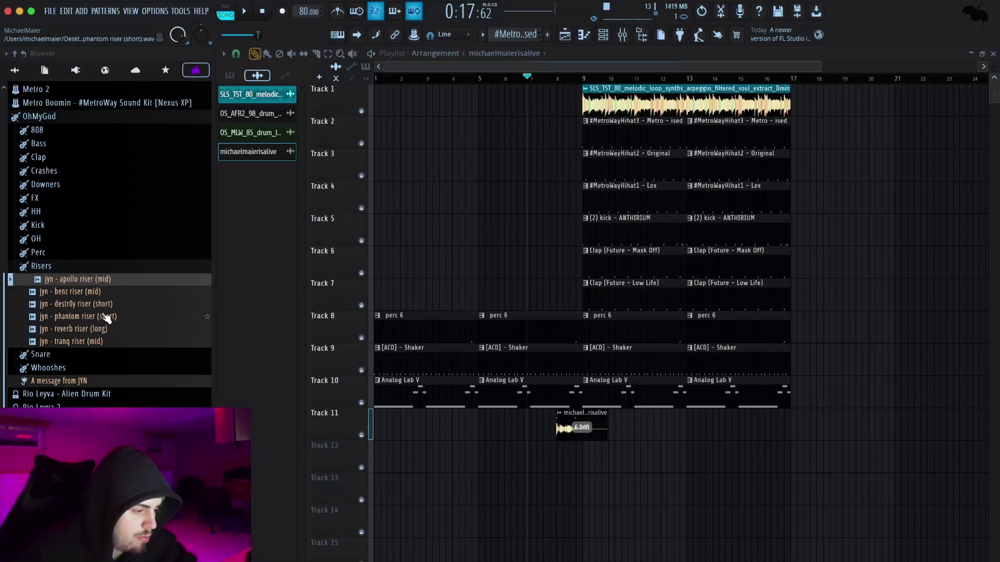
key(Down)
key(Down)
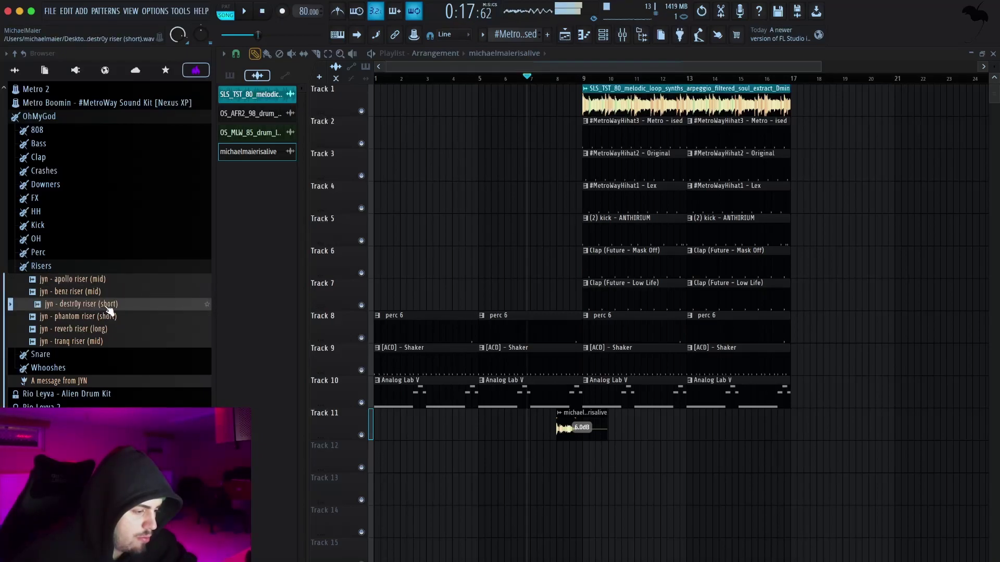
key(Up)
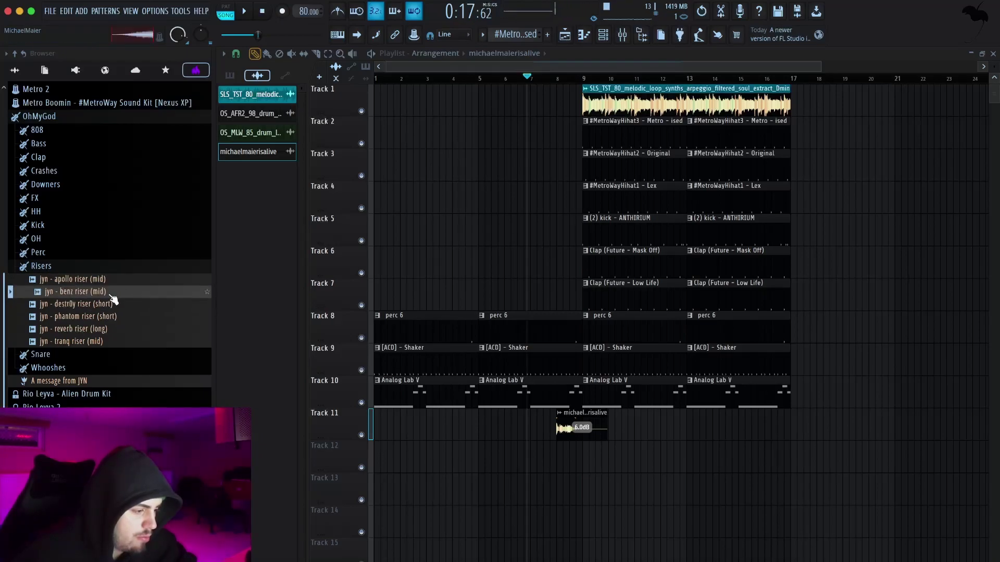
click(104, 341)
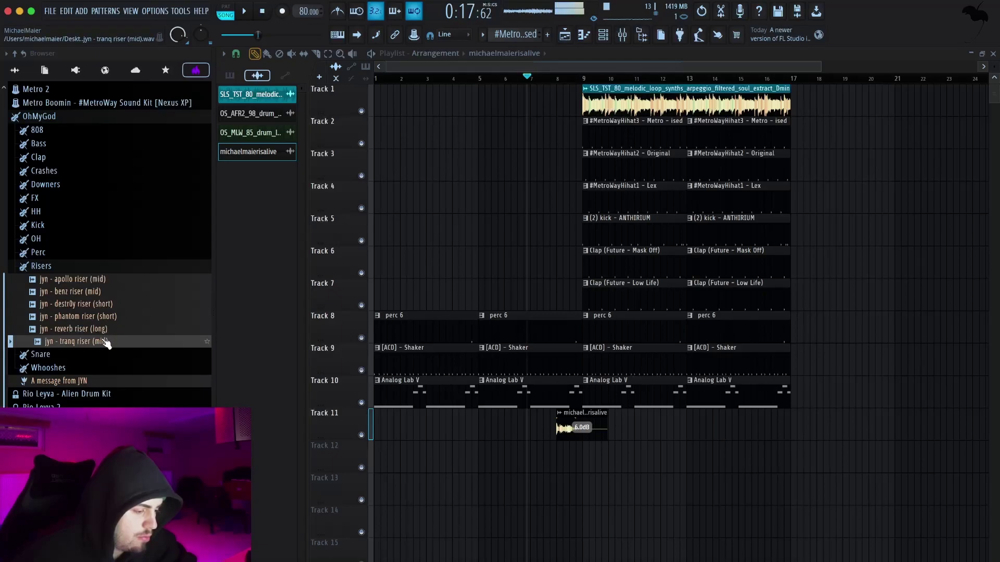
key(Up)
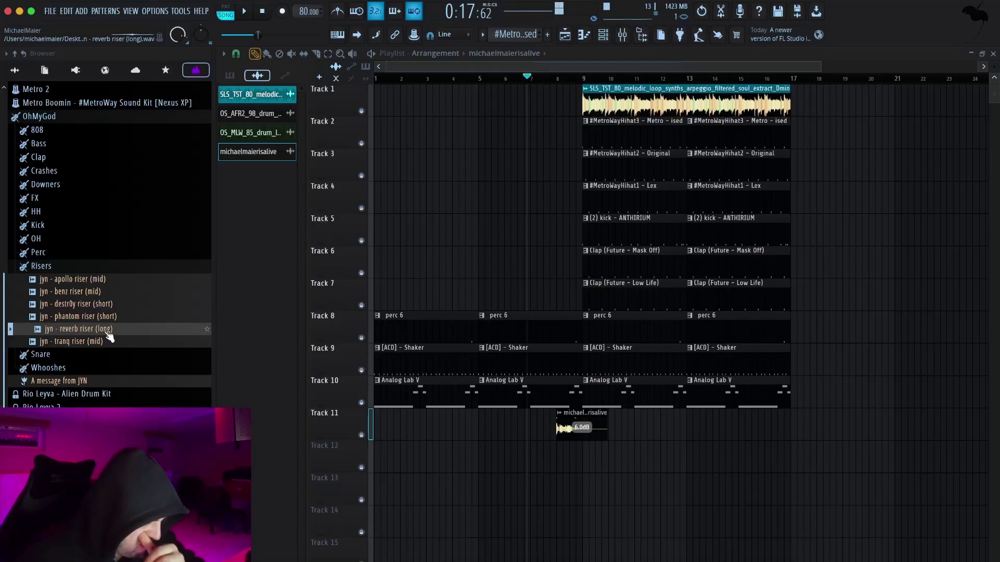
drag(111, 335, 559, 465)
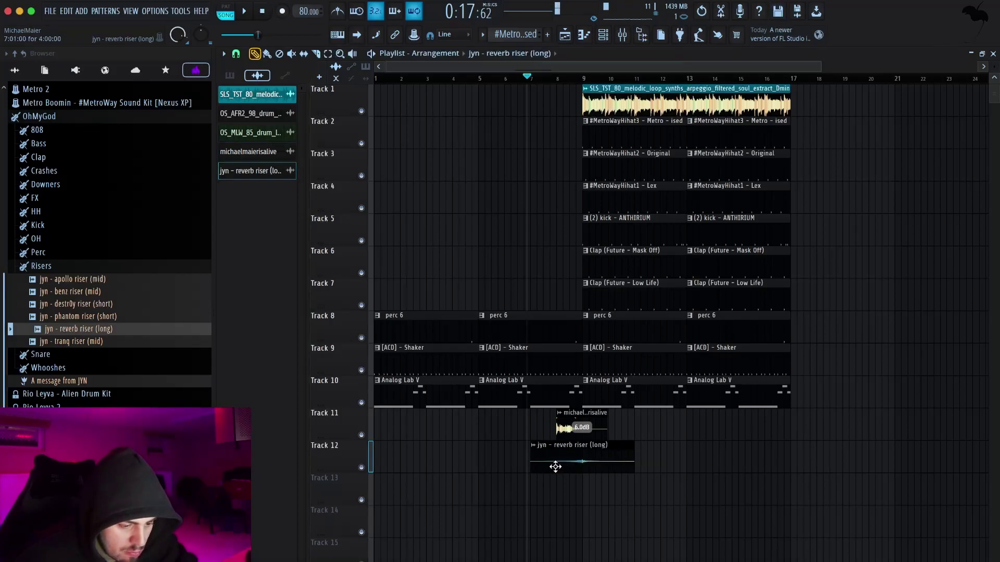
- Play the riser in context and lower its clip gain to -6.3 dB
ctrl+scroll(560, 469, up, 6)
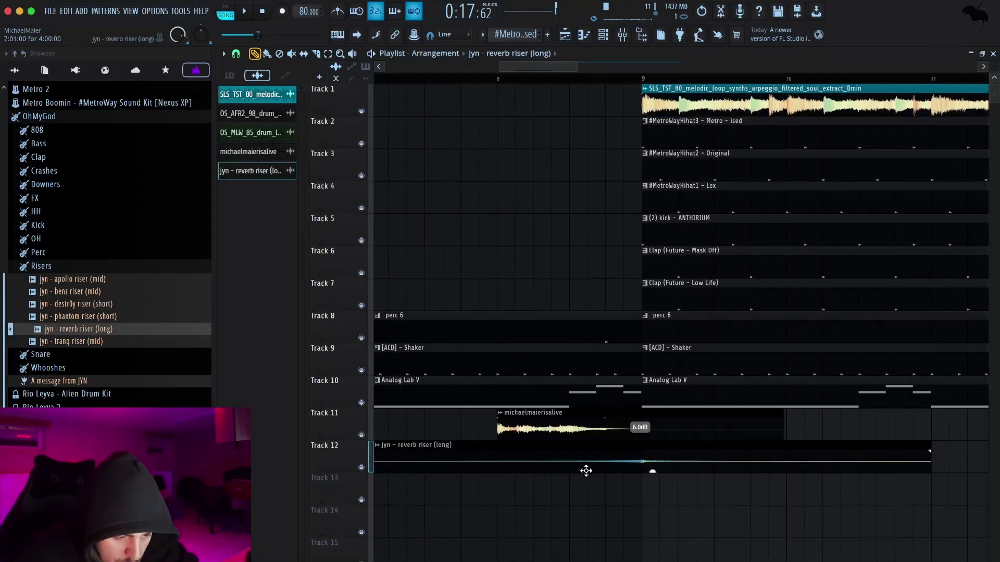
ctrl+scroll(584, 483, down, 4)
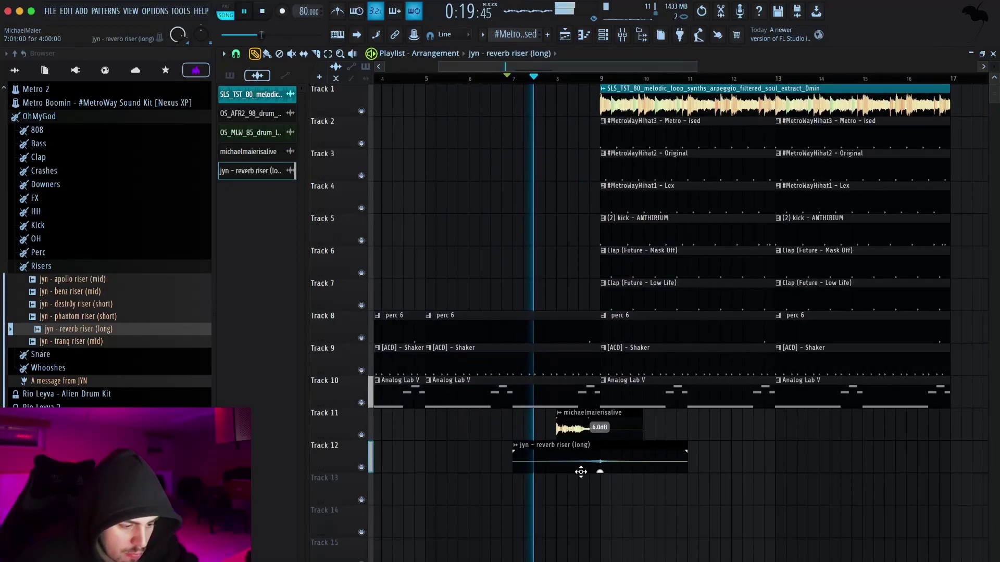
key(space)
drag(600, 471, 600, 475)
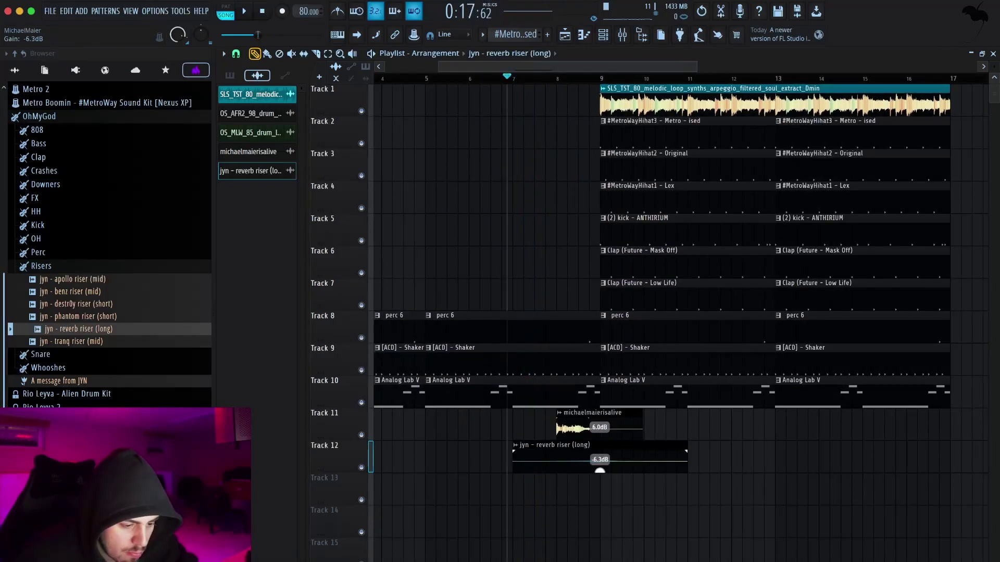
- Set the producer tag clip's time stretching mode to Stretch and close its settings
double_click(593, 419)
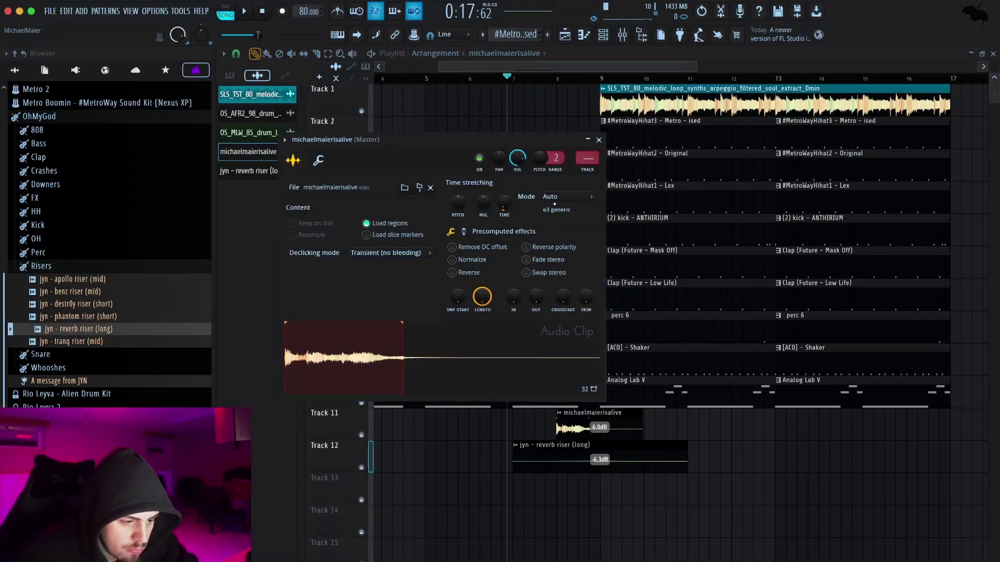
click(568, 196)
click(553, 230)
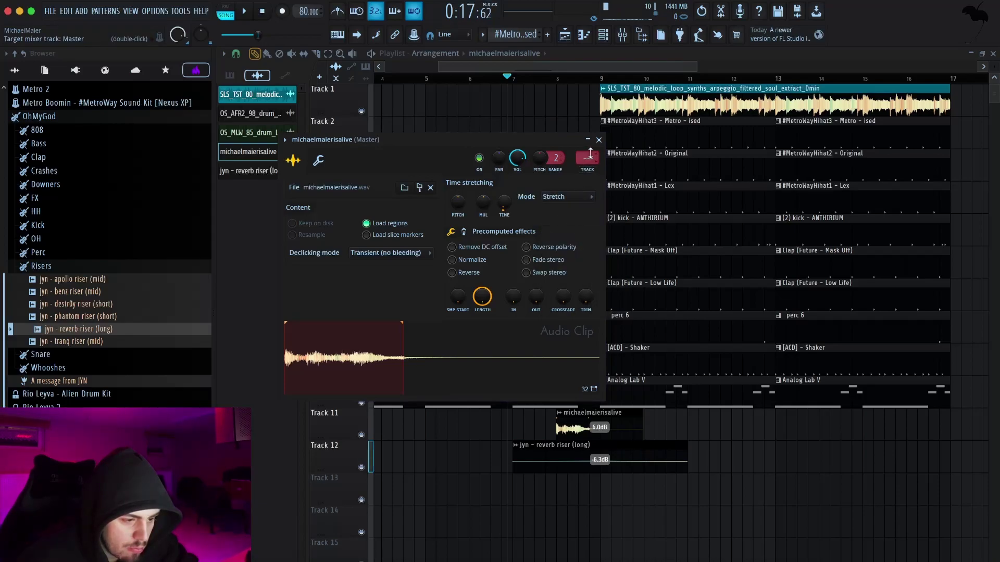
click(599, 140)
- Lower the reverb riser clip's gain to -11.6 dB and add a short fade-in and fade-out while checking the playback
key(space)
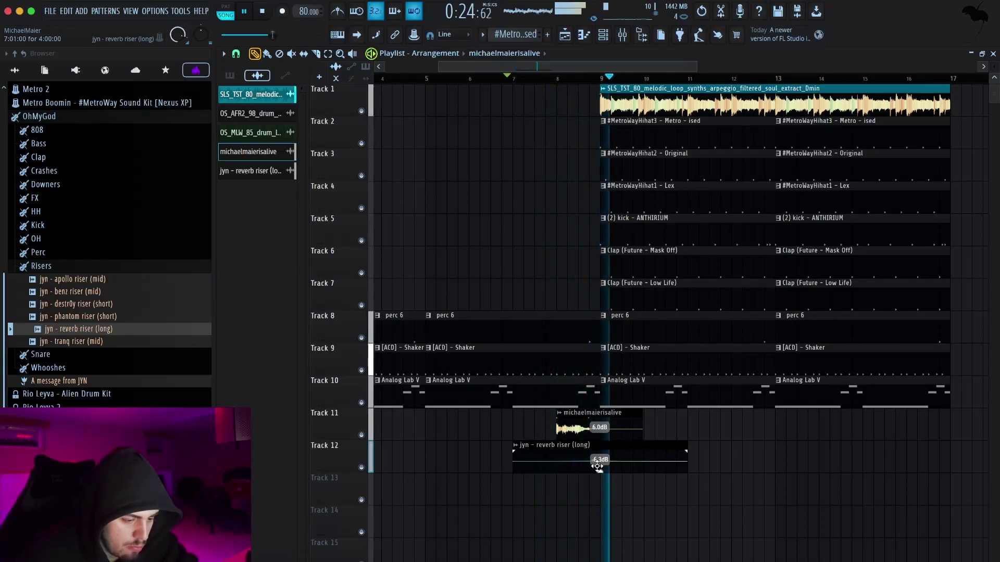
drag(599, 465, 600, 471)
key(space)
key(space)
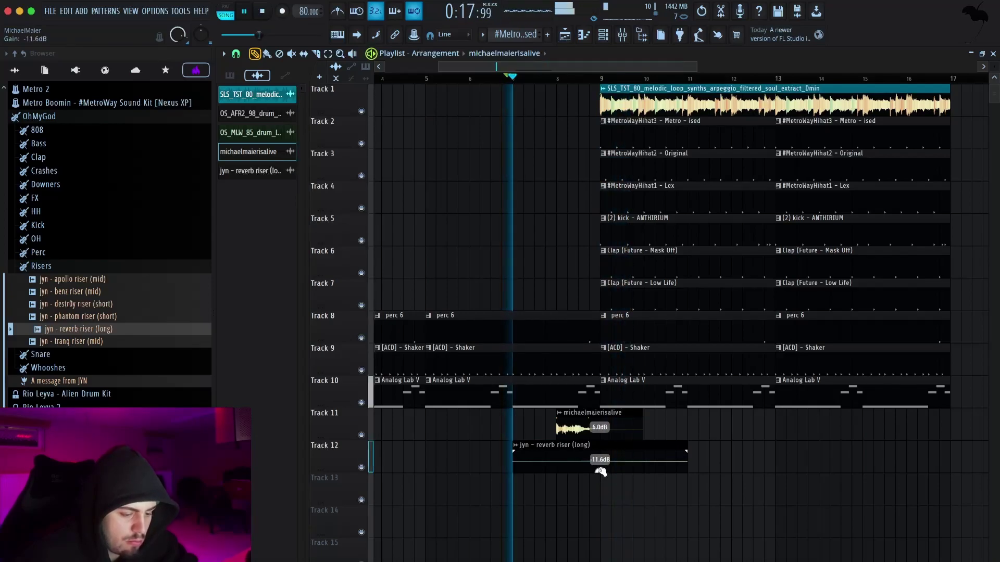
key(space)
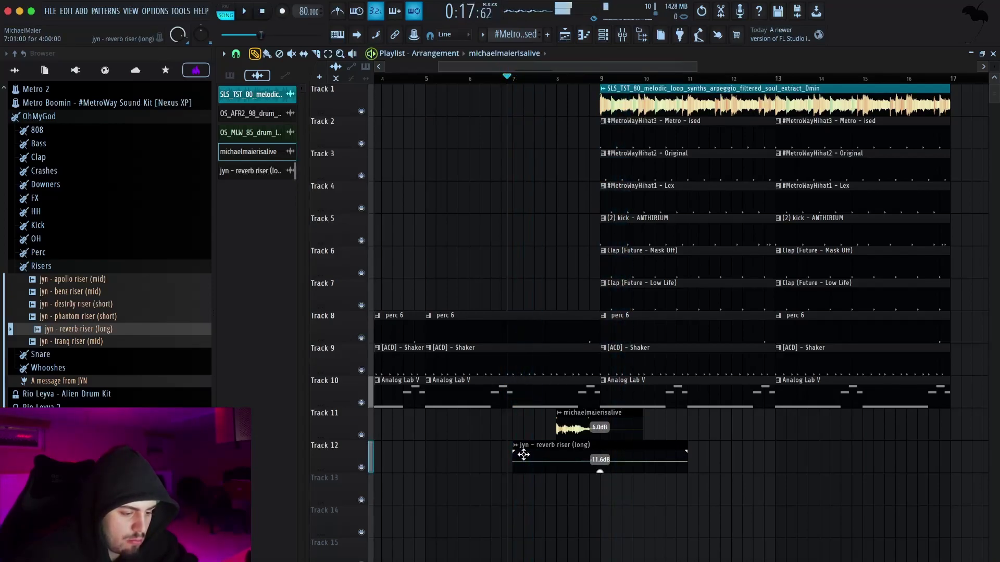
key(space)
drag(686, 454, 677, 456)
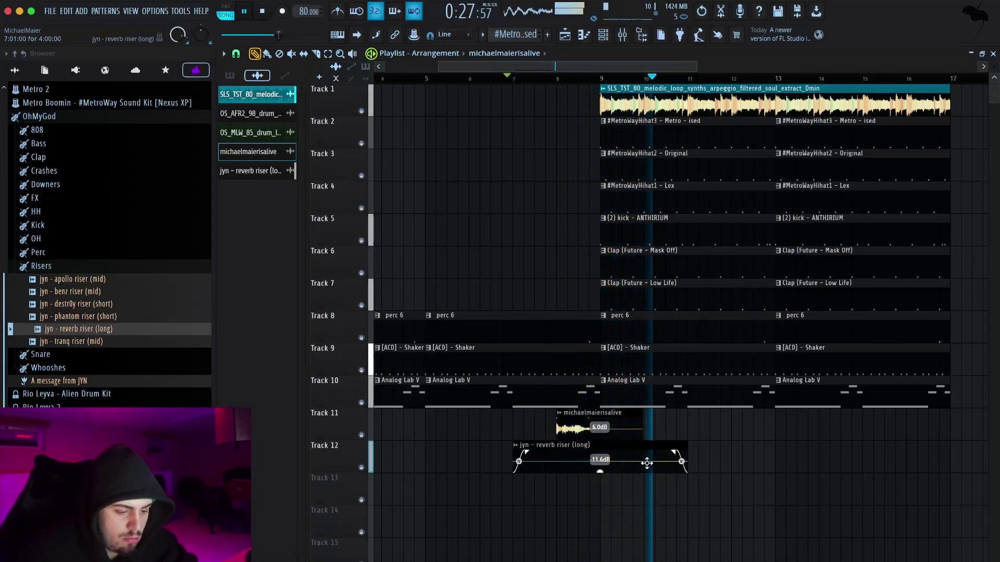
key(space)
- Set the reverb riser clip's time stretching mode to Resample
double_click(647, 462)
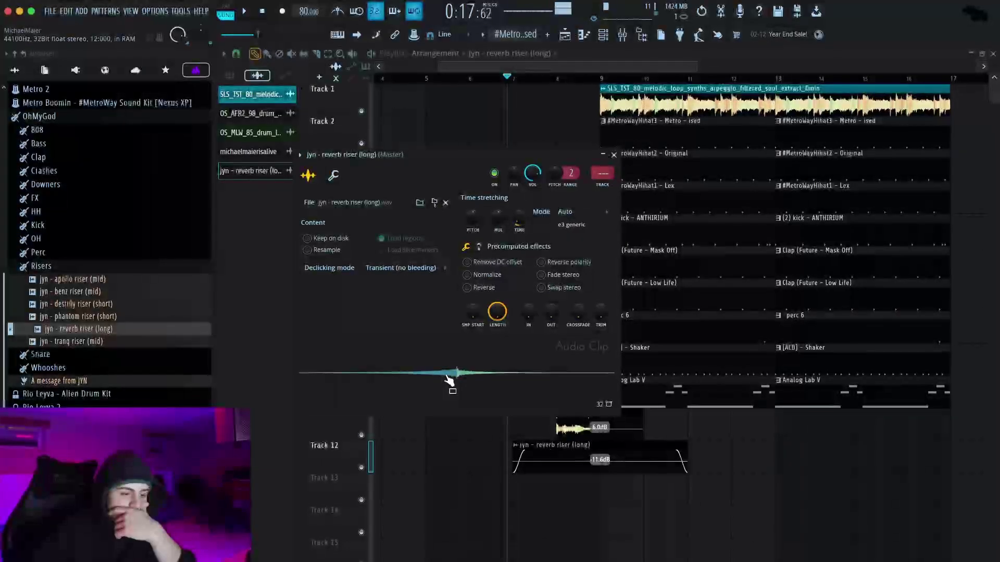
click(593, 213)
click(575, 244)
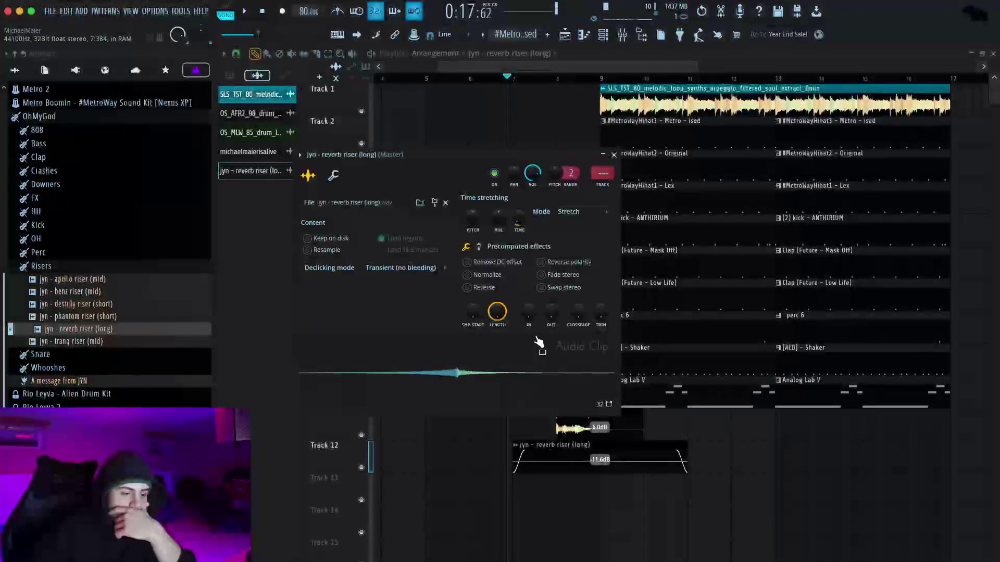
click(583, 211)
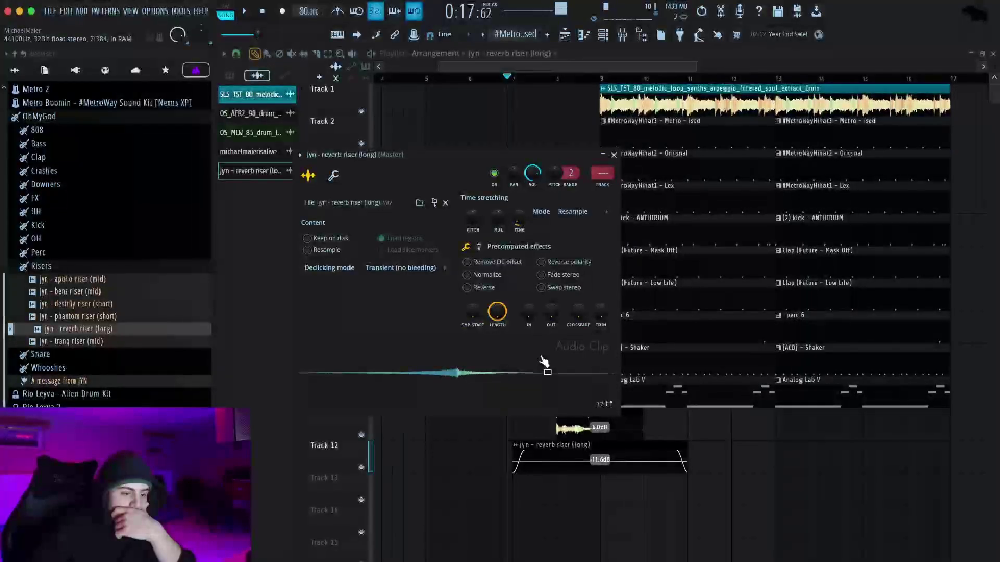
- Set the reverb riser clip's time stretching mode to Stretch
click(614, 155)
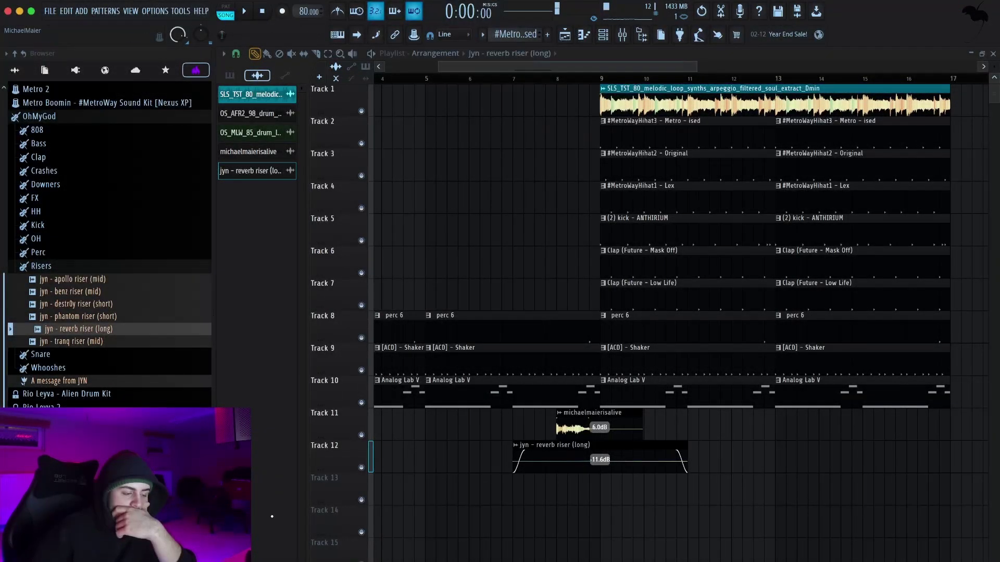
double_click(598, 456)
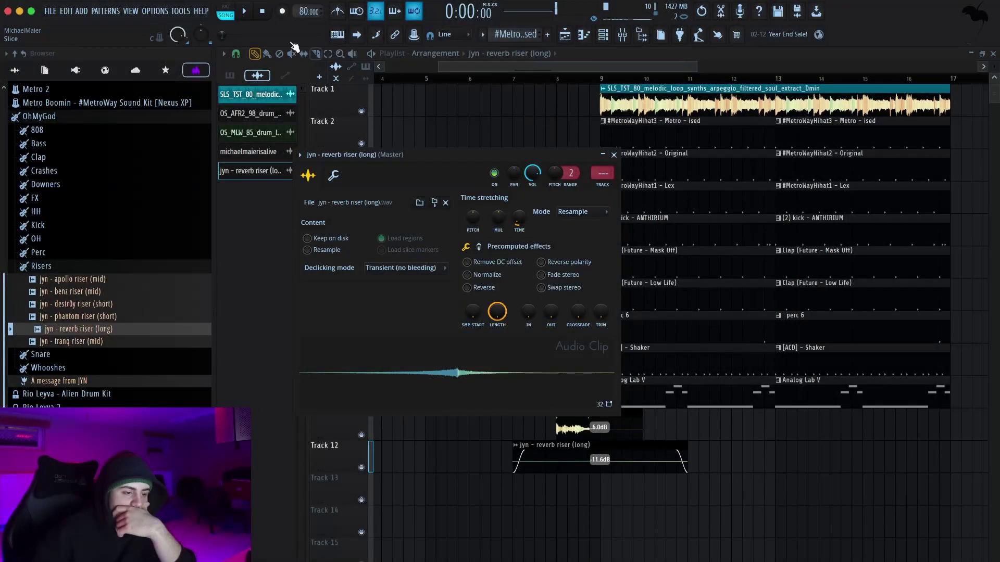
click(580, 211)
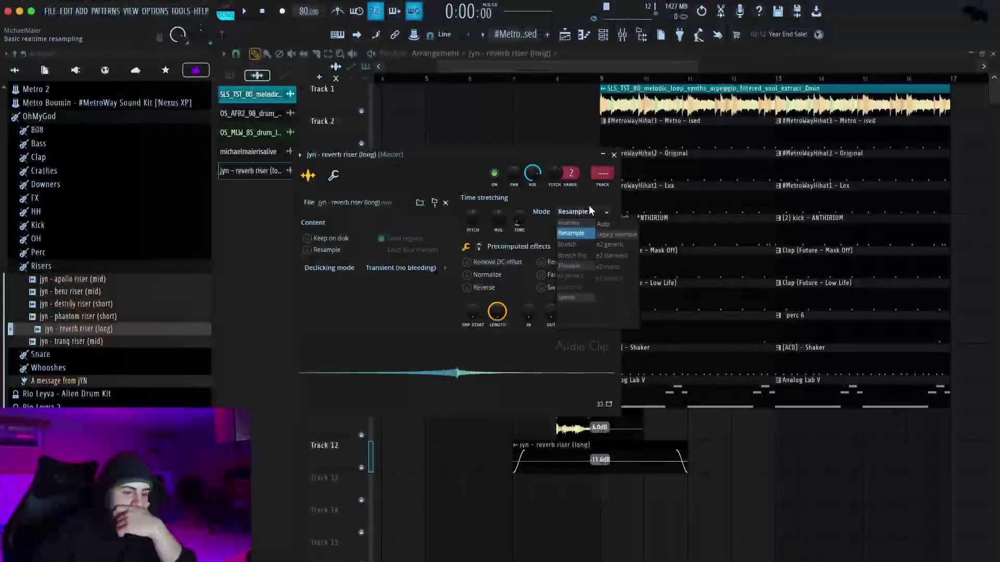
click(573, 245)
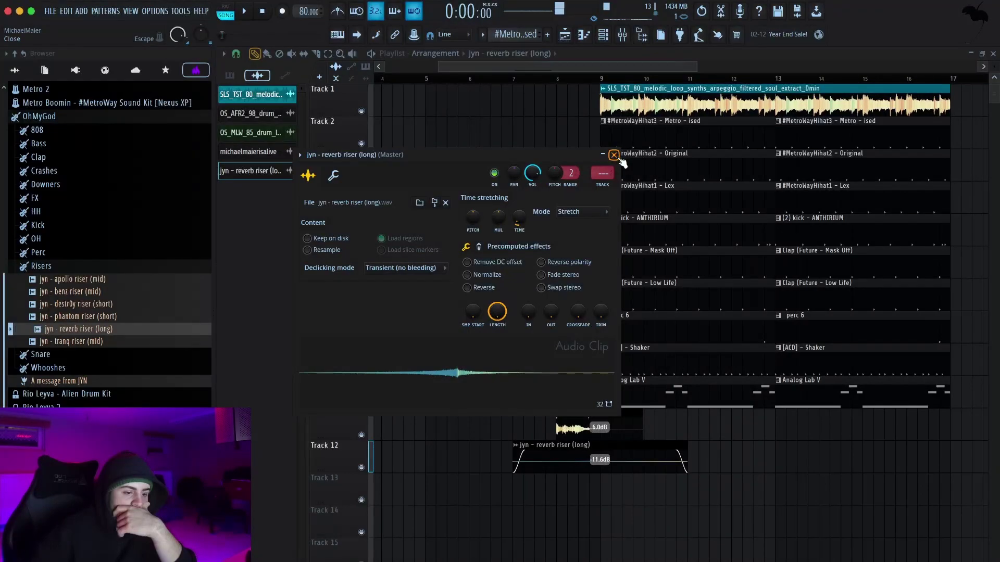
drag(519, 218, 519, 227)
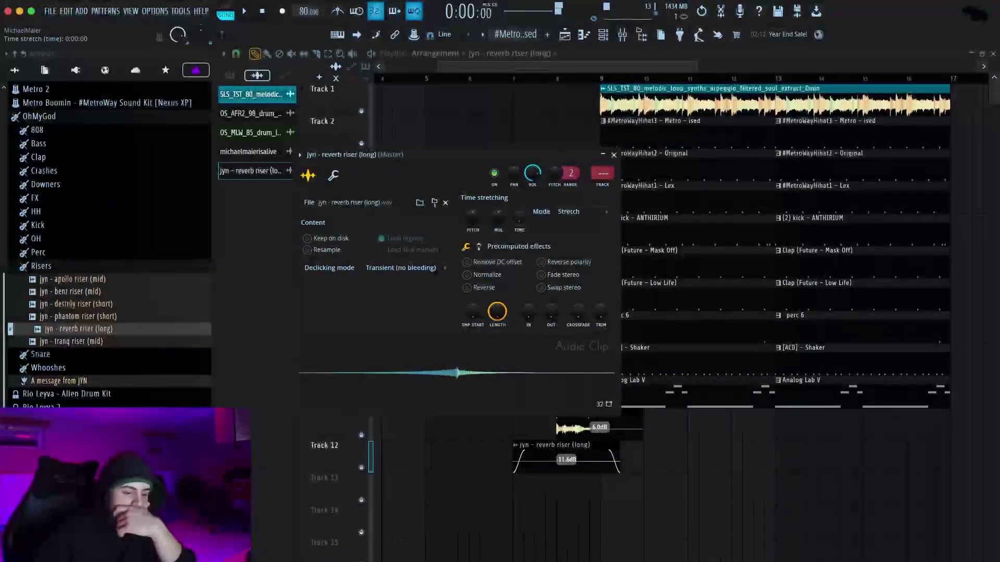
right_click(520, 221)
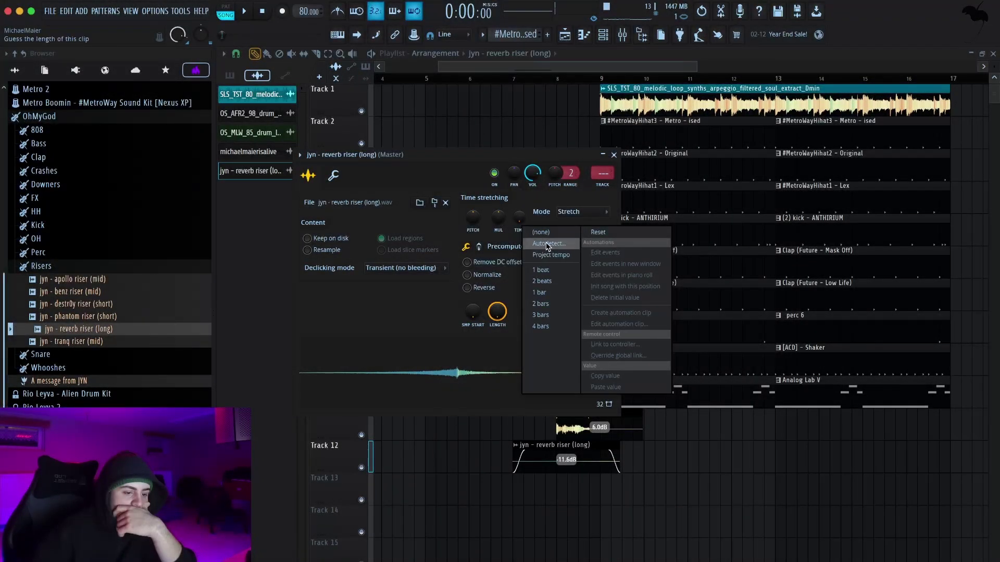
key(Escape)
key(ctrl+z)
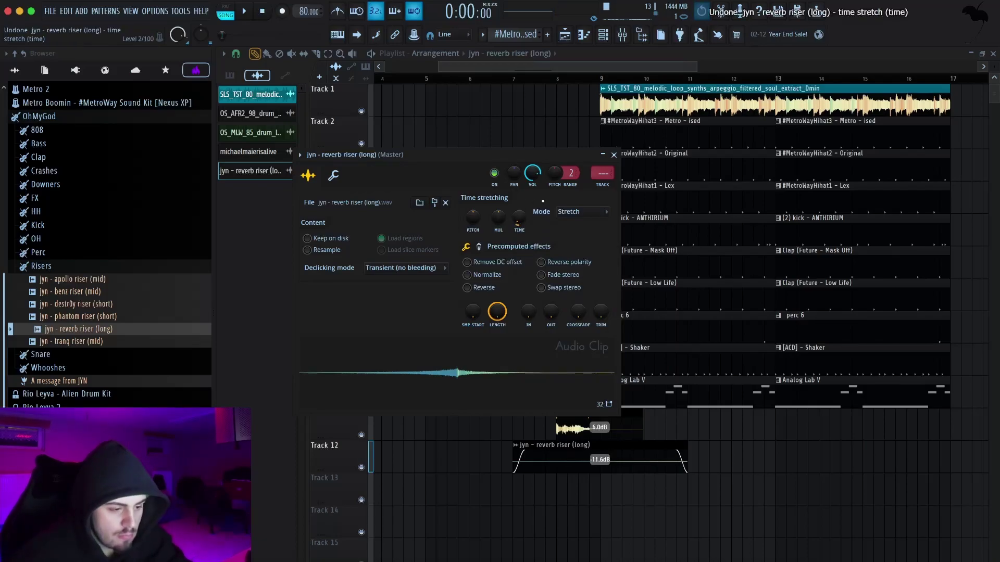
- Close the riser's settings and lower the producer tag clip's gain to -2.2 dB while checking the playback
click(613, 154)
key(space)
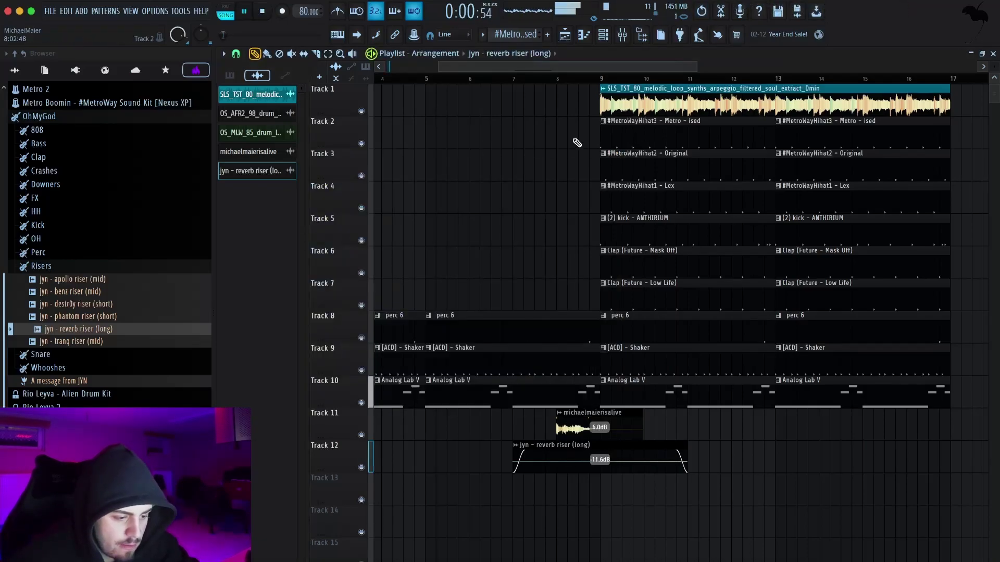
key(space)
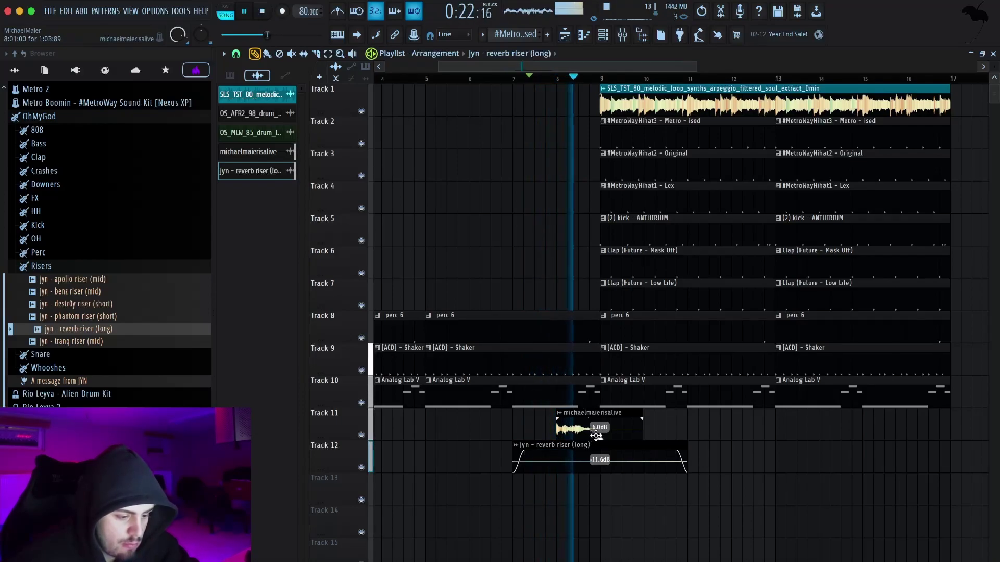
drag(599, 439, 600, 441)
key(space)
key(space)
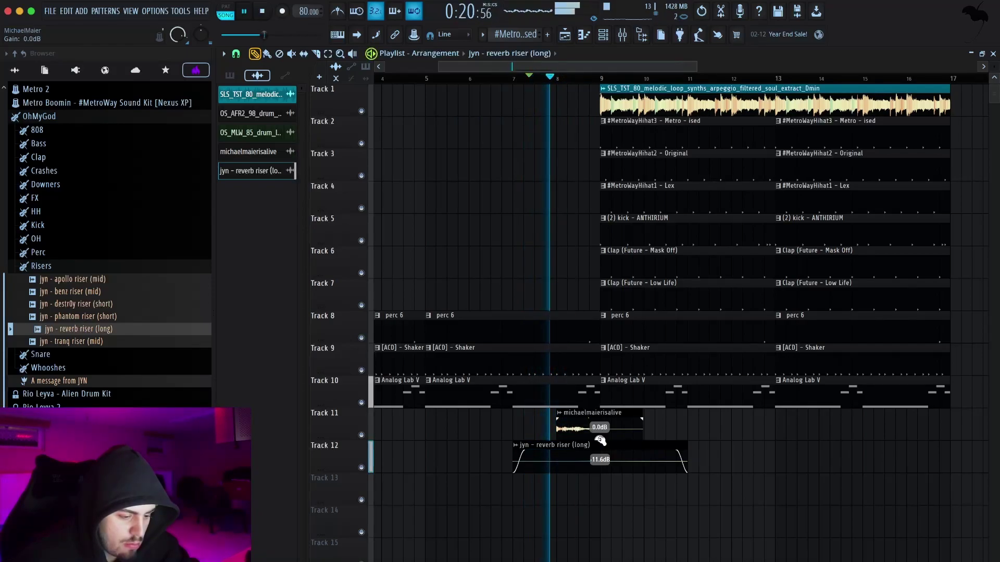
key(space)
drag(600, 440, 599, 441)
key(space)
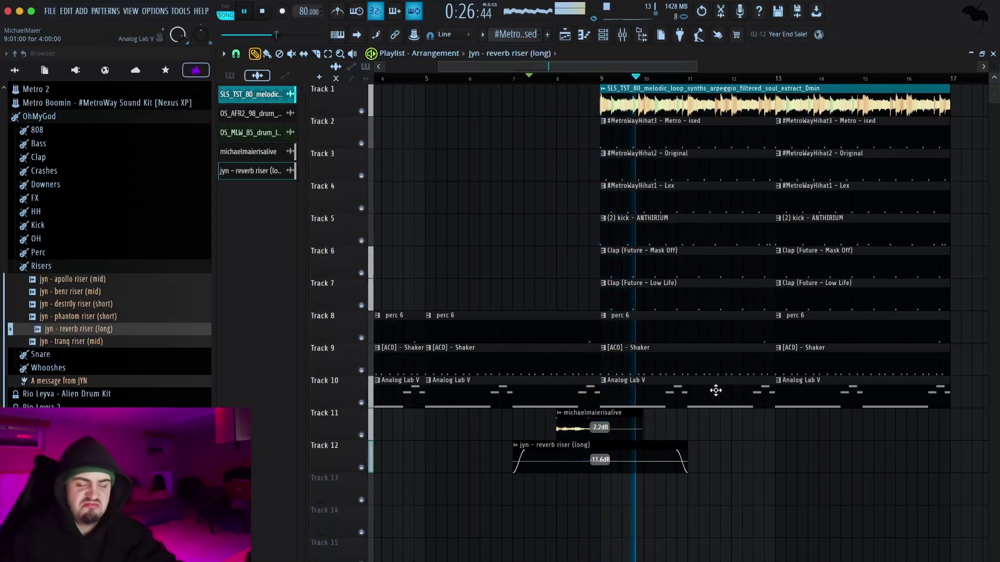
- Duplicate the full bar 9–17 section on tracks 1–10 to bar 17, and repeat the melodic loop once more at bar 25
scroll(775, 456, down, 4)
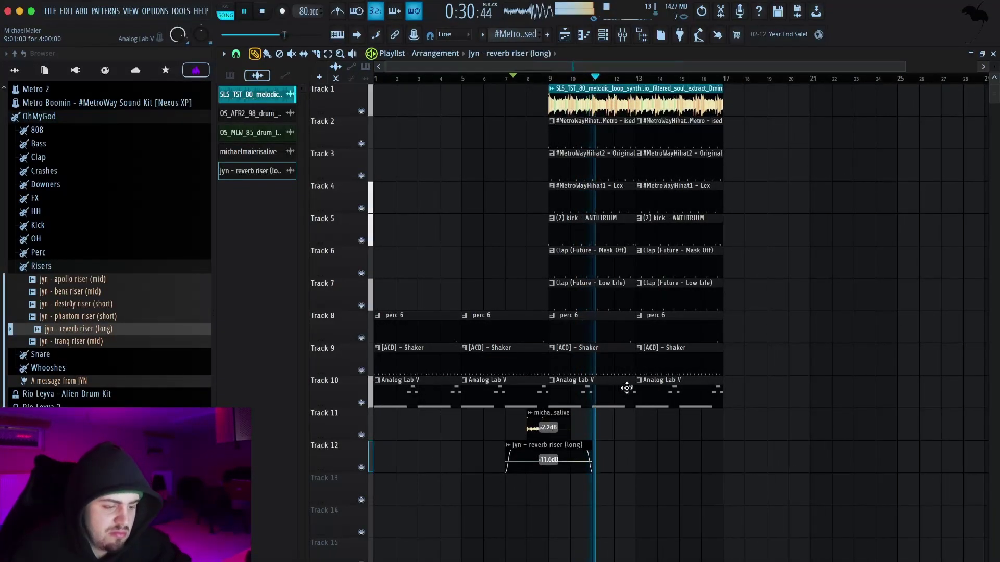
drag(670, 439, 632, 177)
key(ctrl+b)
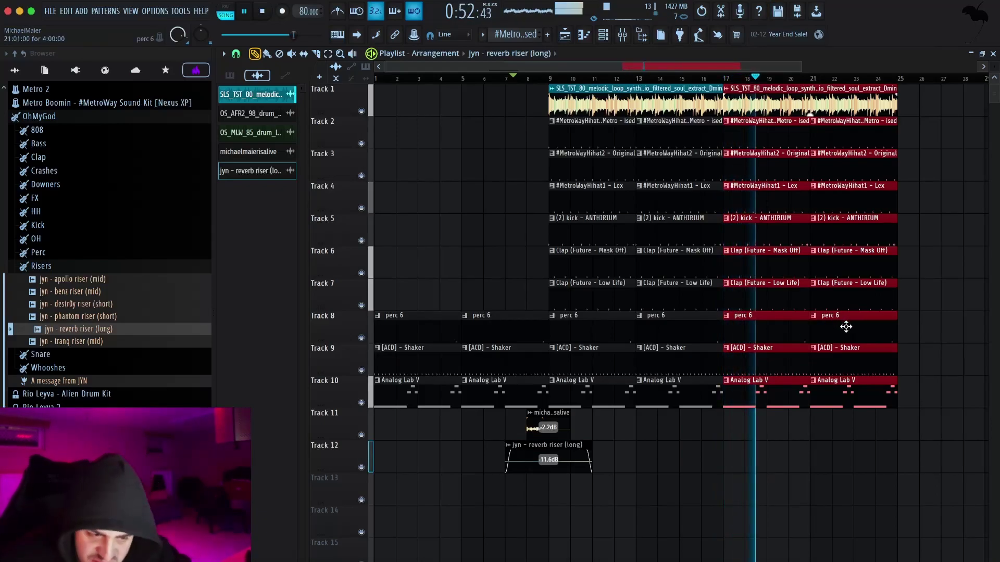
super+click(895, 99)
key(super+b)
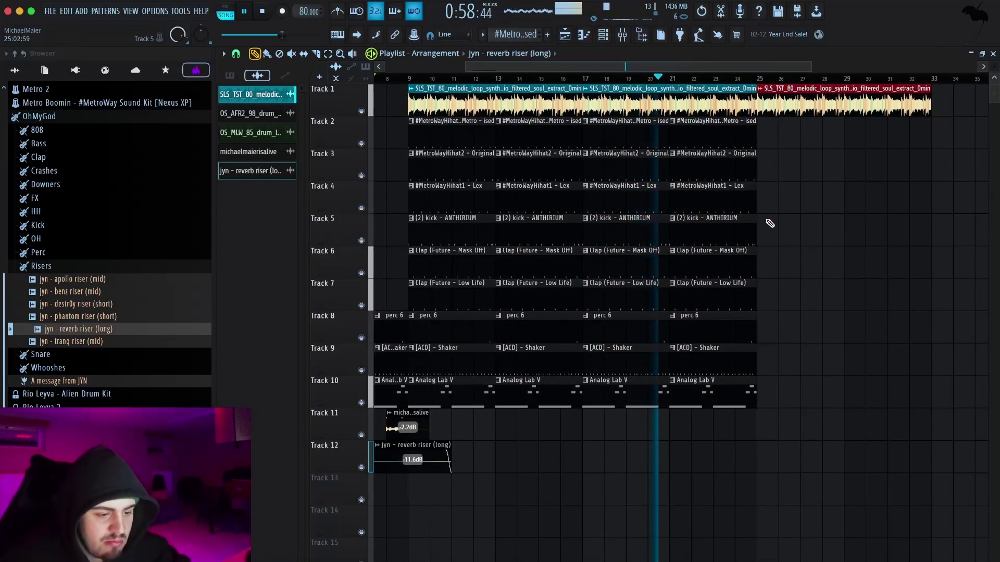
- Duplicate the last shaker clip and both last clap clips to bar 25
ctrl+click(753, 365)
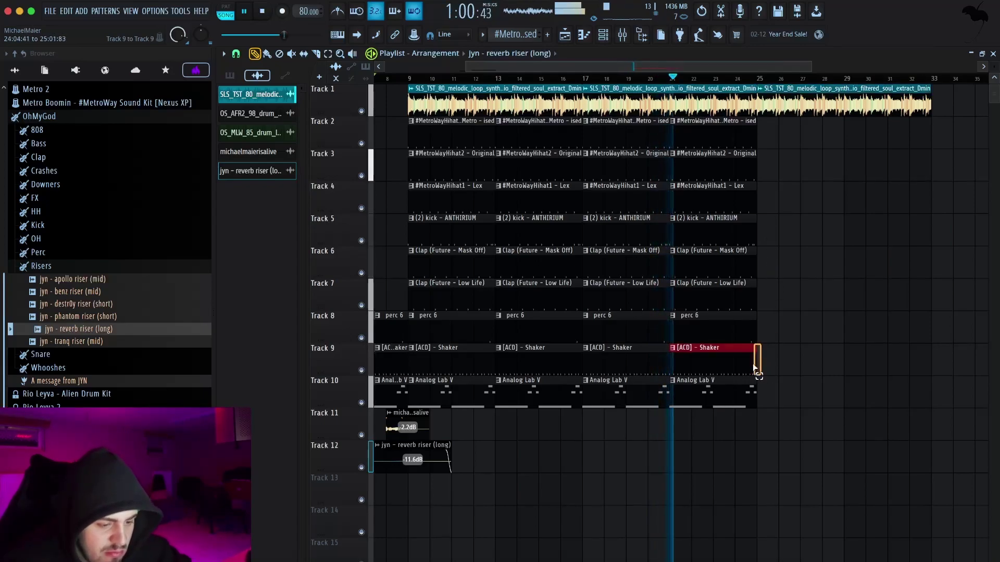
key(ctrl+b)
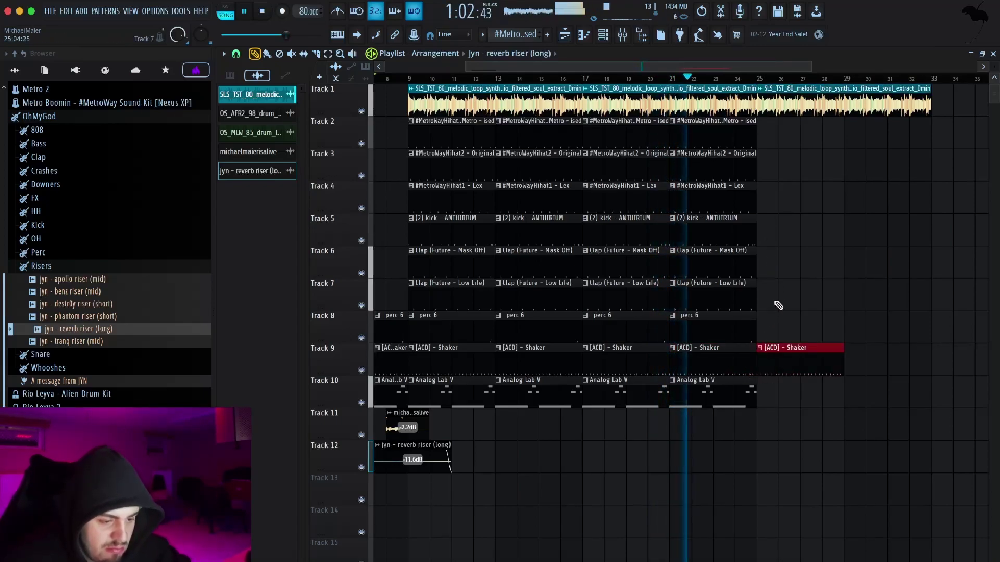
drag(765, 310, 742, 269)
key(ctrl+b)
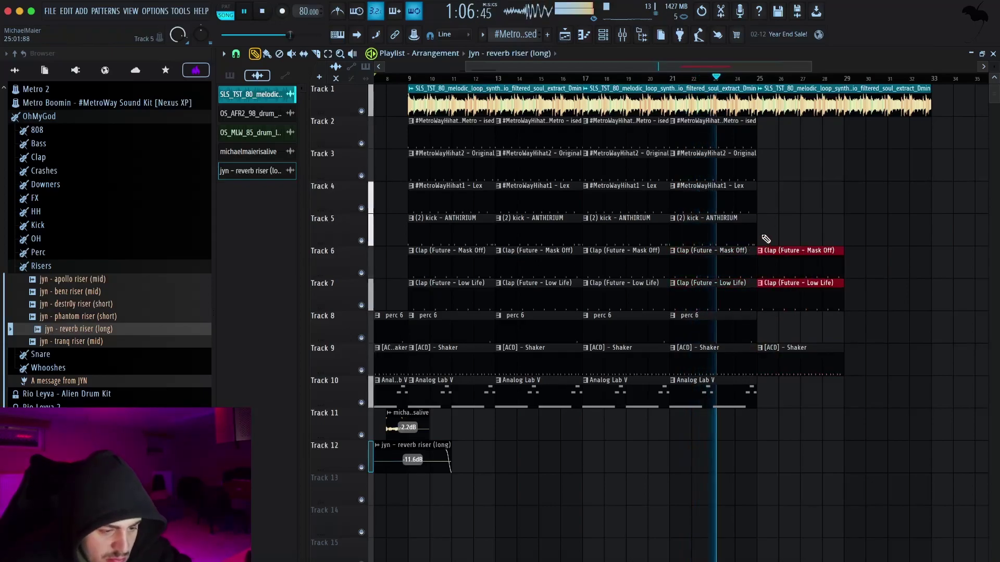
- Duplicate the track 2–10 clips of bars 9–25 so the copies start at bar 29, and extend the melodic loop to bar 49
drag(740, 440, 468, 138)
key(ctrl+b)
drag(882, 159, 890, 157)
click(913, 104)
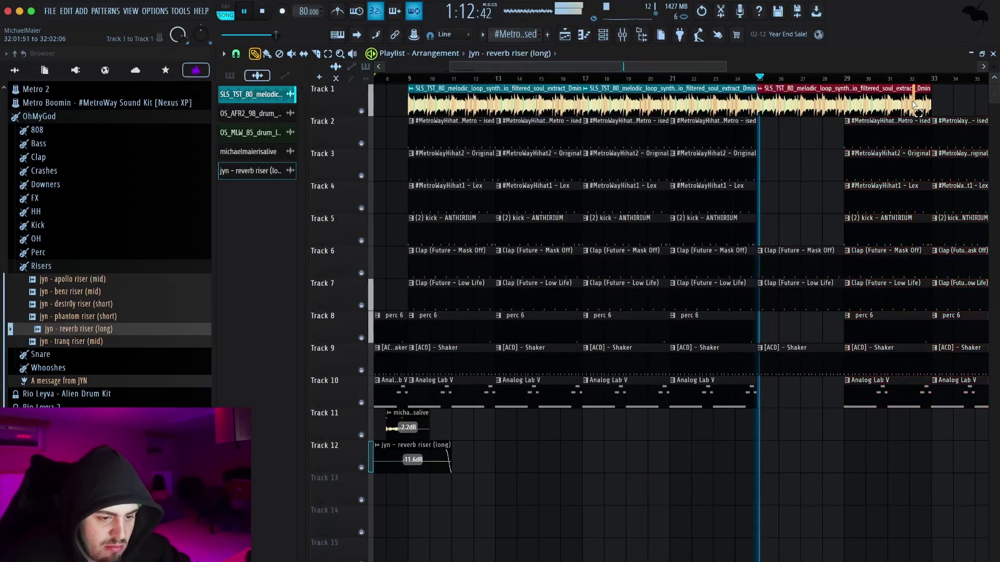
key(ctrl+b)
key(ctrl+b)
- Duplicate the last perc 6, shaker and three MetroWay hi-hat clips to bar 45
scroll(767, 271, right, 6)
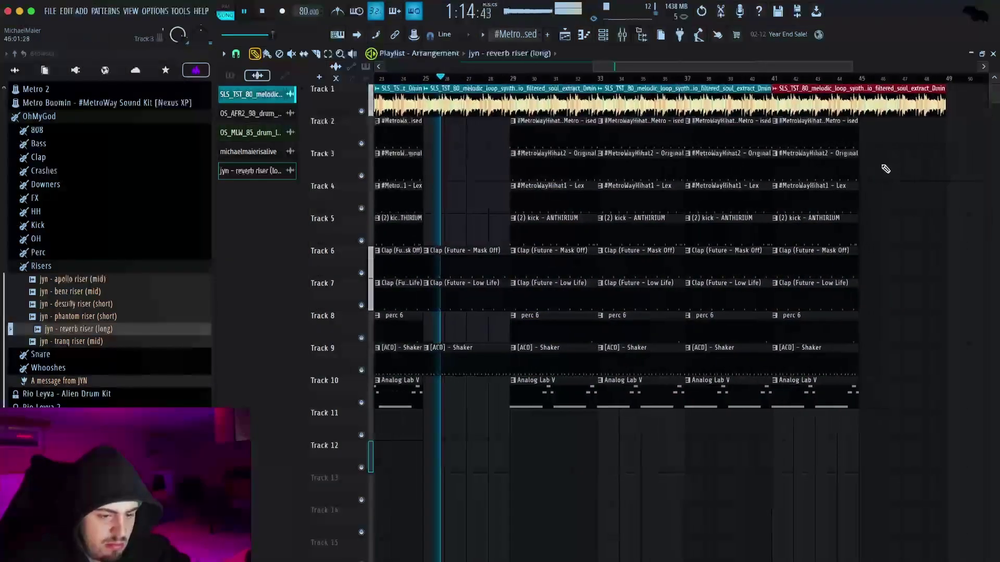
scroll(826, 261, down, 2)
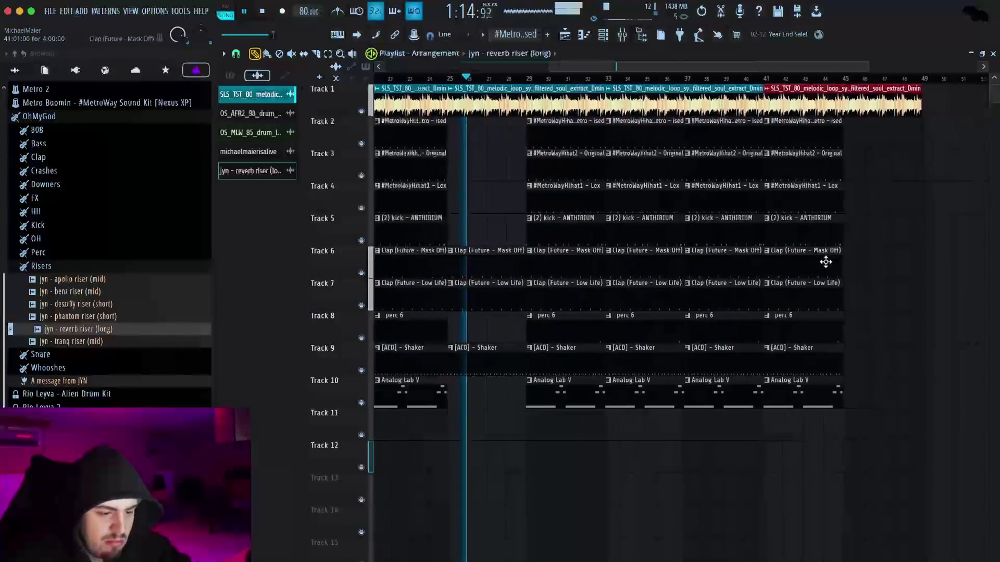
click(849, 359)
right_click(854, 358)
drag(848, 373, 825, 333)
key(ctrl+b)
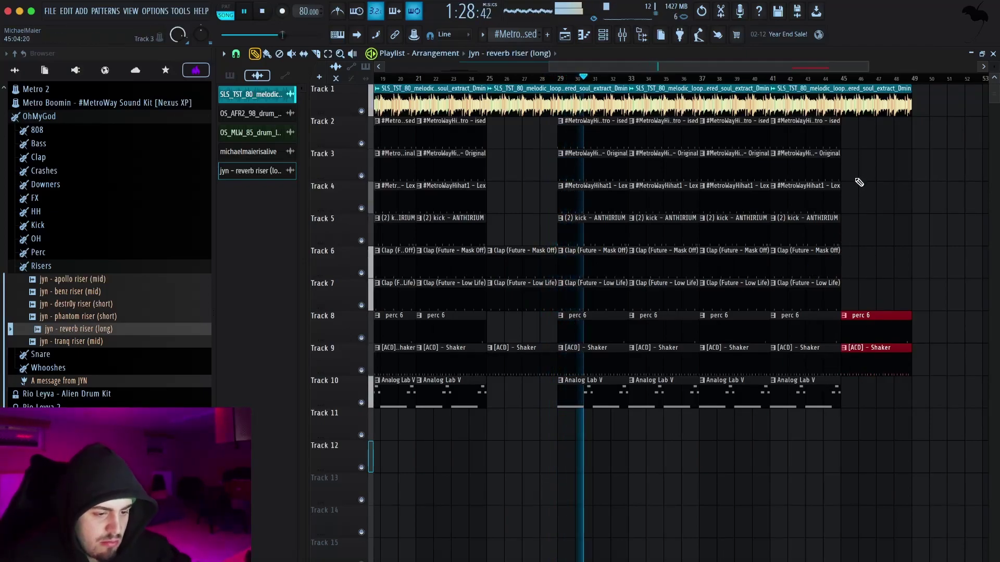
drag(854, 210, 832, 144)
key(super+b)
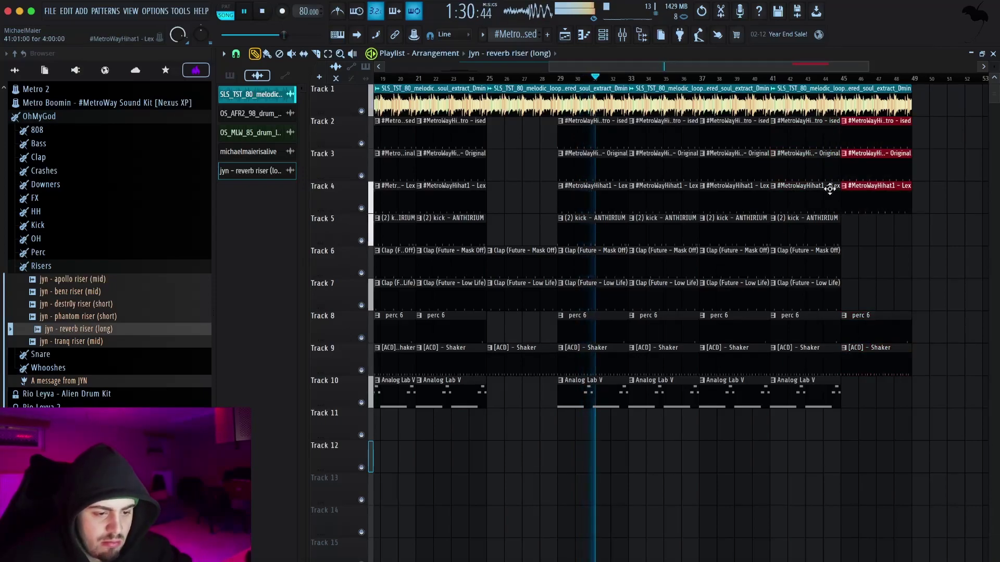
- Duplicate the section starting at bar 29 and place the track 2–10 copies from bar 49, beneath the repeated melodic loop
drag(827, 438, 587, 87)
drag(644, 101, 888, 101)
scroll(885, 167, right, 6)
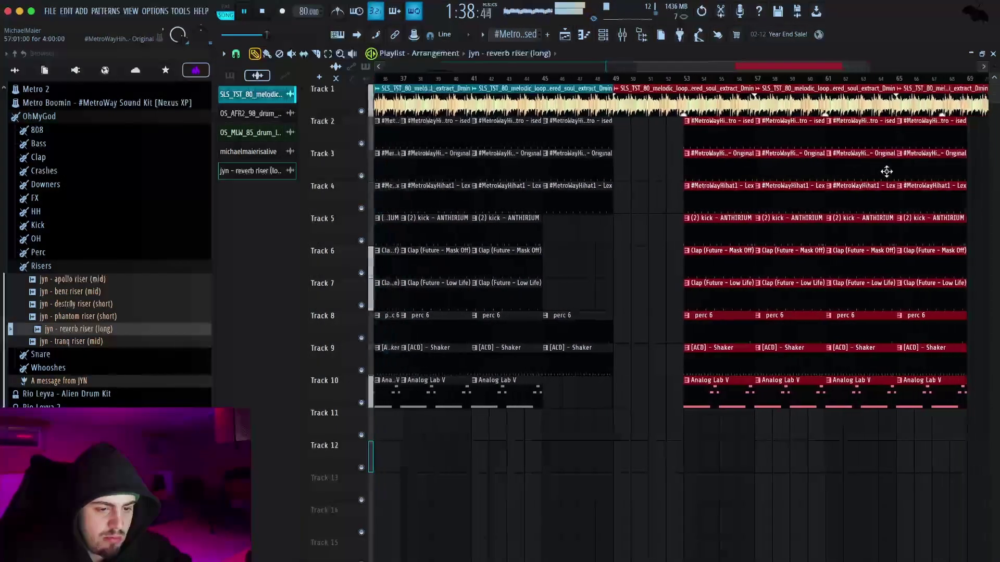
drag(916, 437, 607, 122)
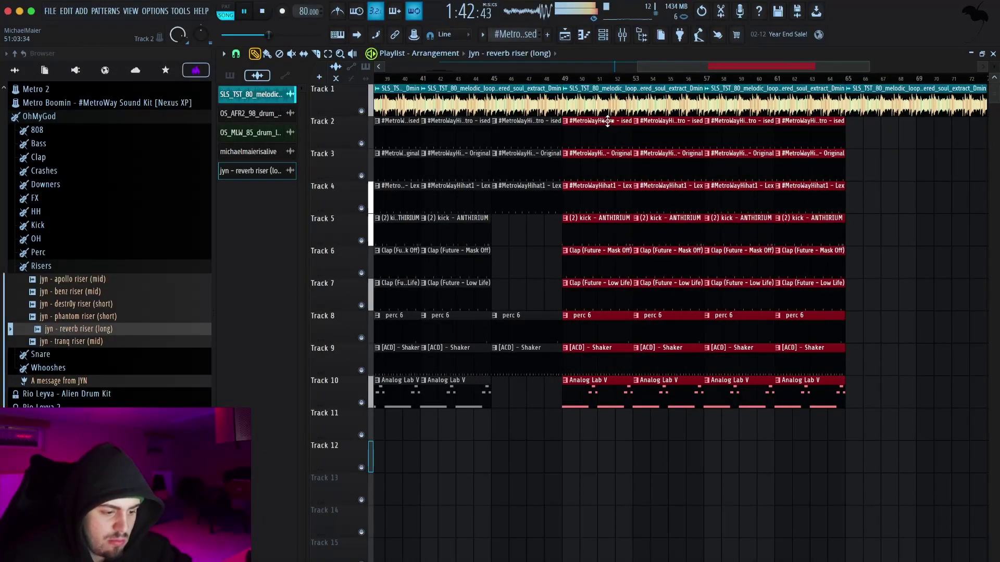
- Repeat the Analog Lab V, shaker and perc 6 clips from bar 65 up to bar 77
super+click(839, 382)
key(super+b)
drag(836, 359, 812, 325)
key(super+b)
drag(947, 439, 903, 327)
key(super+b)
key(super+b)
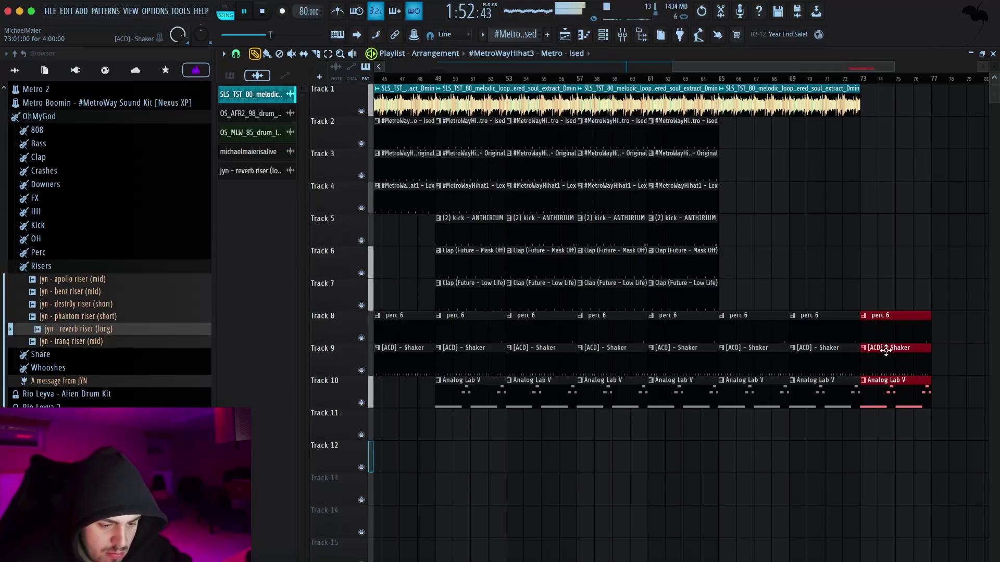
- Duplicate both clap clips to bar 65 and delete the shaker and Analog Lab V clips at bar 73
drag(729, 290, 705, 263)
key(super+b)
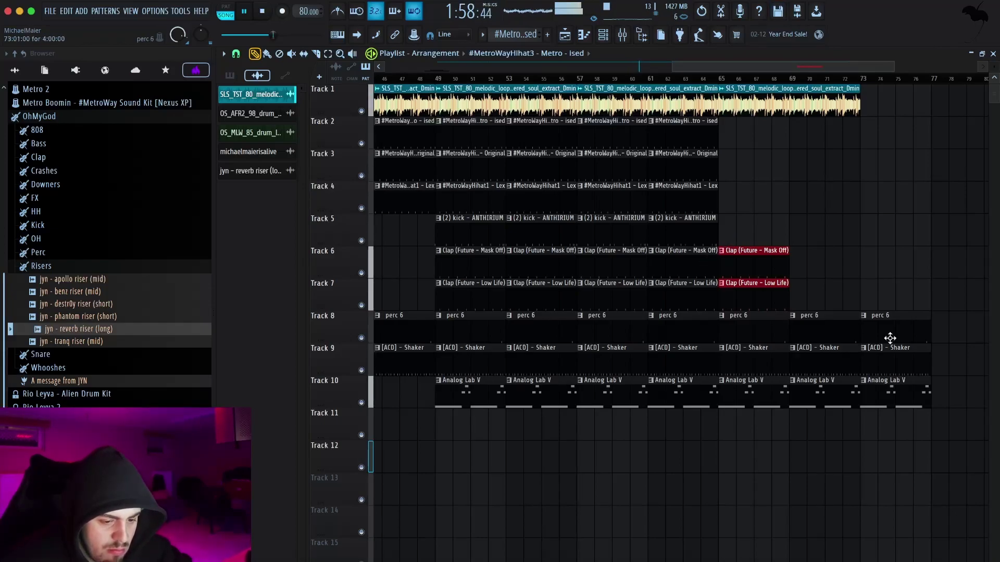
right_click(918, 357)
right_click(906, 394)
- Duplicate the melodic loop to bar 73, shorten the copy to end at bar 77 and add a fade-out
drag(849, 106, 839, 99)
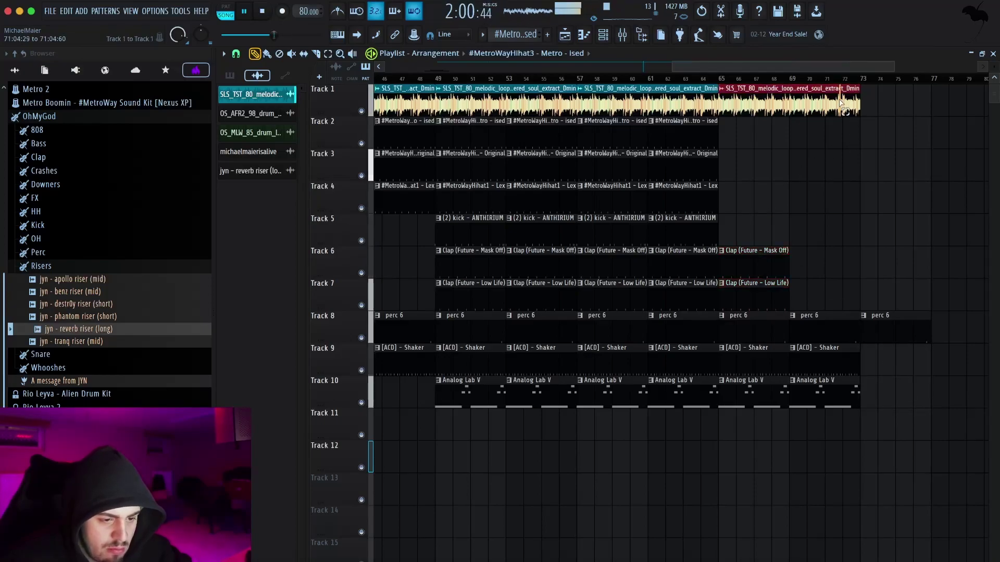
key(super+b)
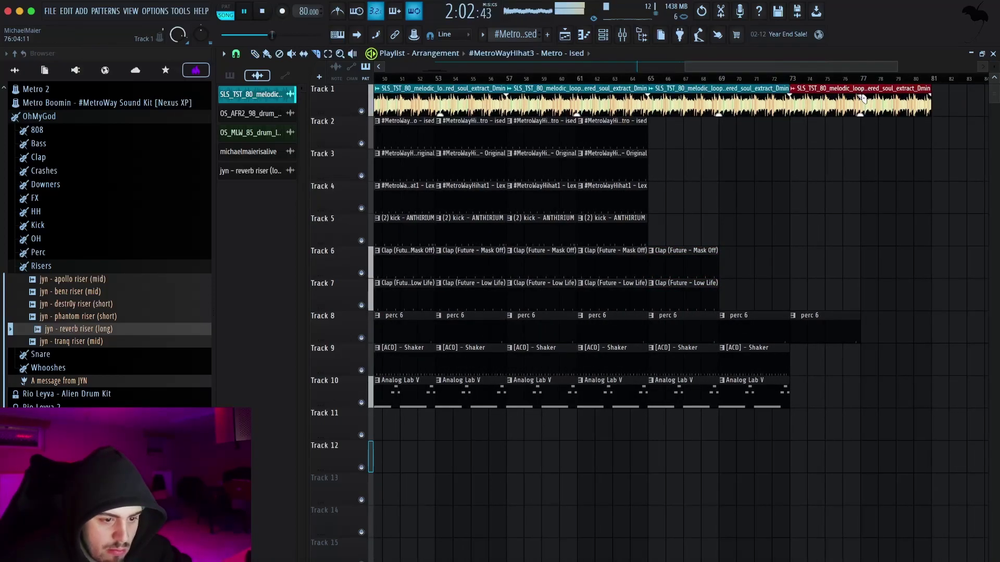
drag(863, 98, 865, 99)
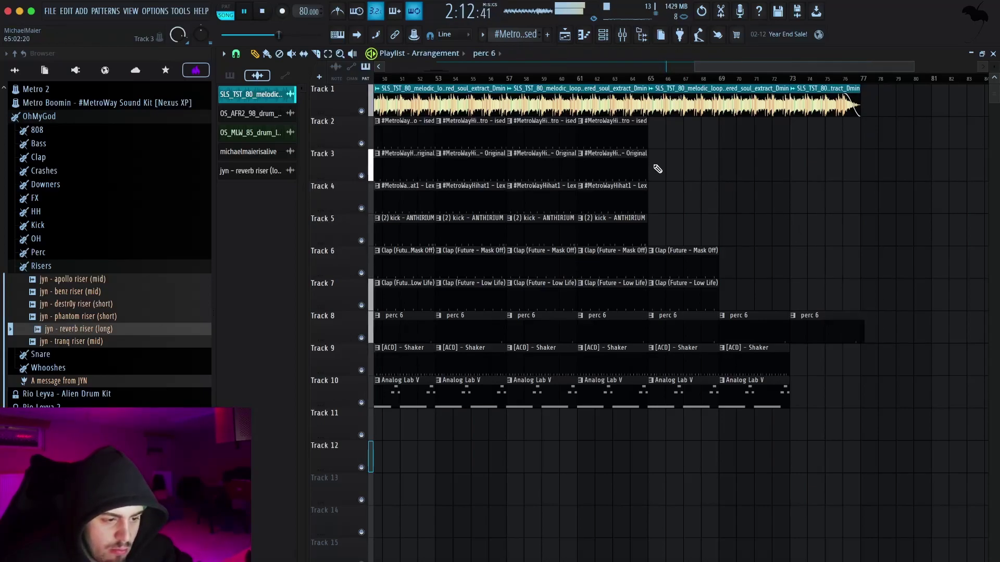
- Duplicate the last kick clip to bar 65 and the Mask Off clap clip to bar 69
drag(647, 128, 643, 191)
drag(652, 225, 653, 229)
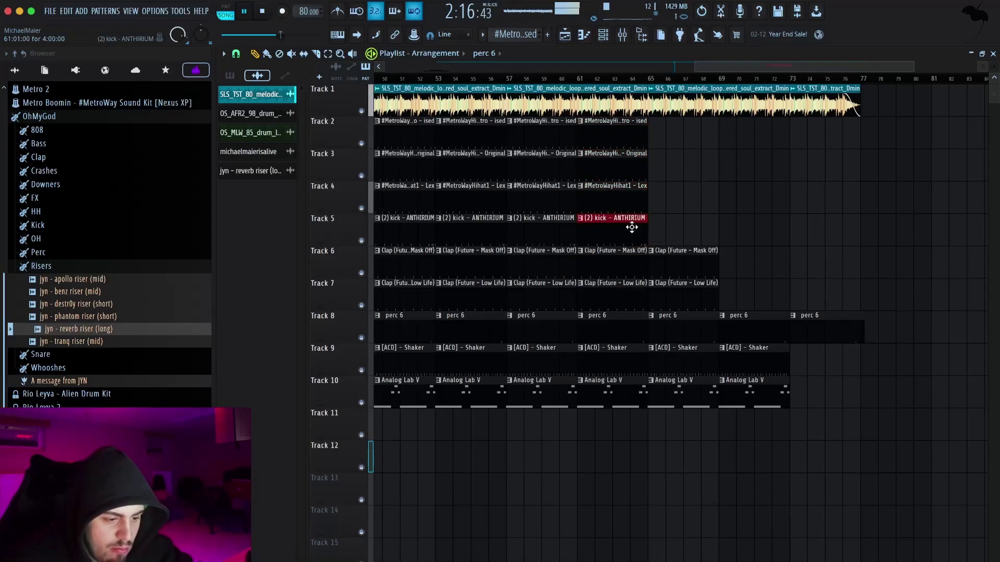
key(ctrl+b)
scroll(648, 234, down, 3)
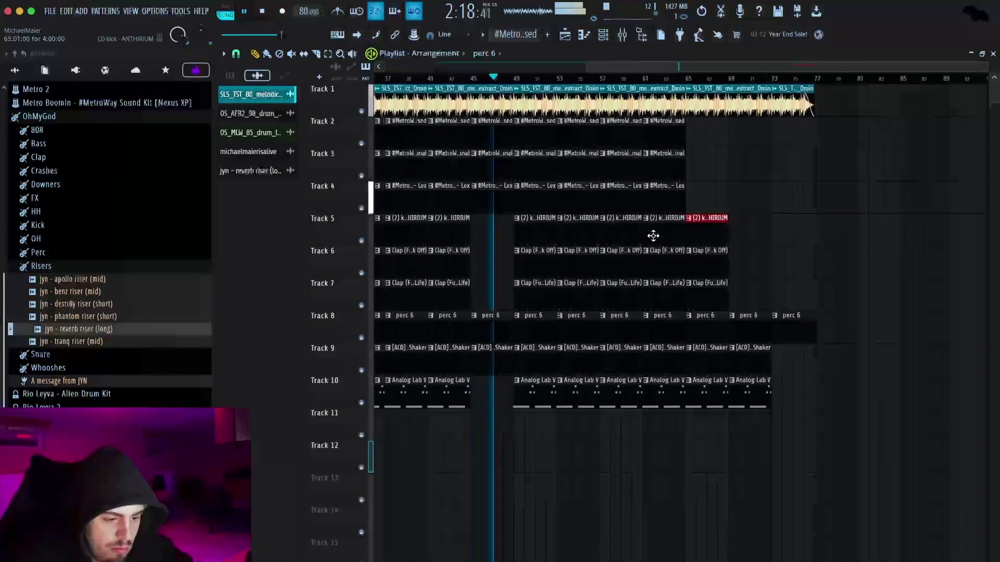
drag(750, 248, 730, 256)
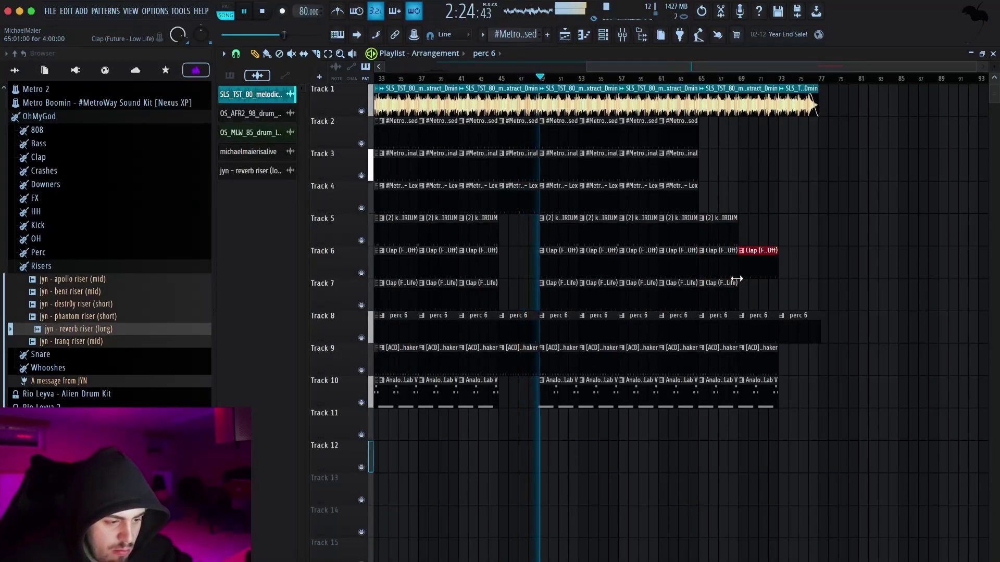
- Lower the shaker's mixer level to 1.9 dB
scroll(532, 326, down, 4)
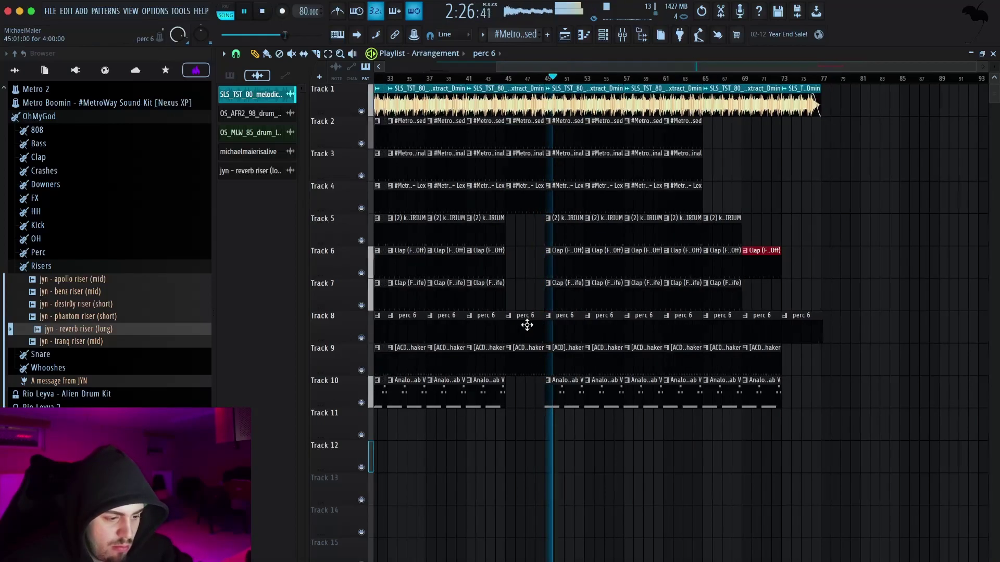
scroll(689, 347, up, 4)
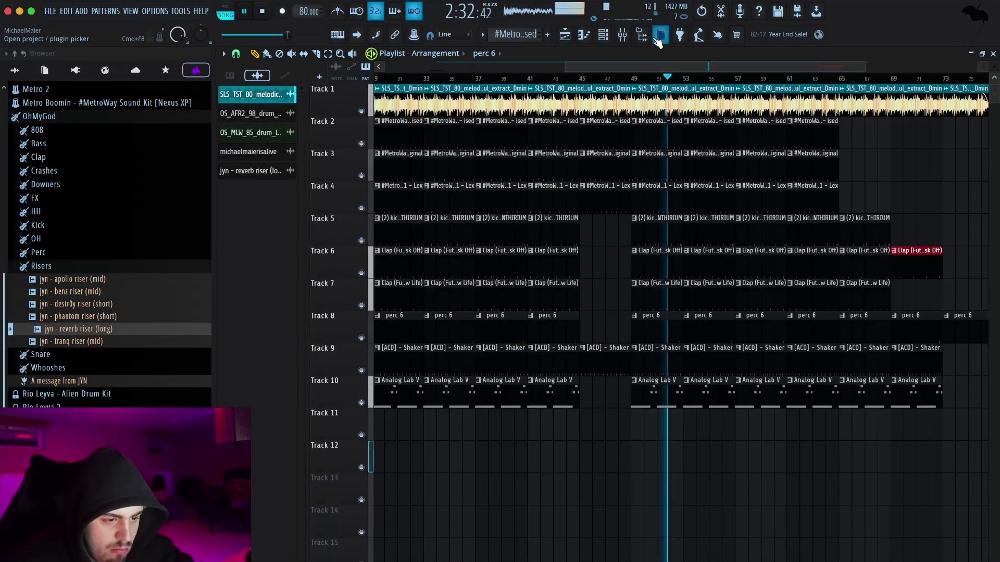
click(622, 34)
drag(618, 150, 618, 158)
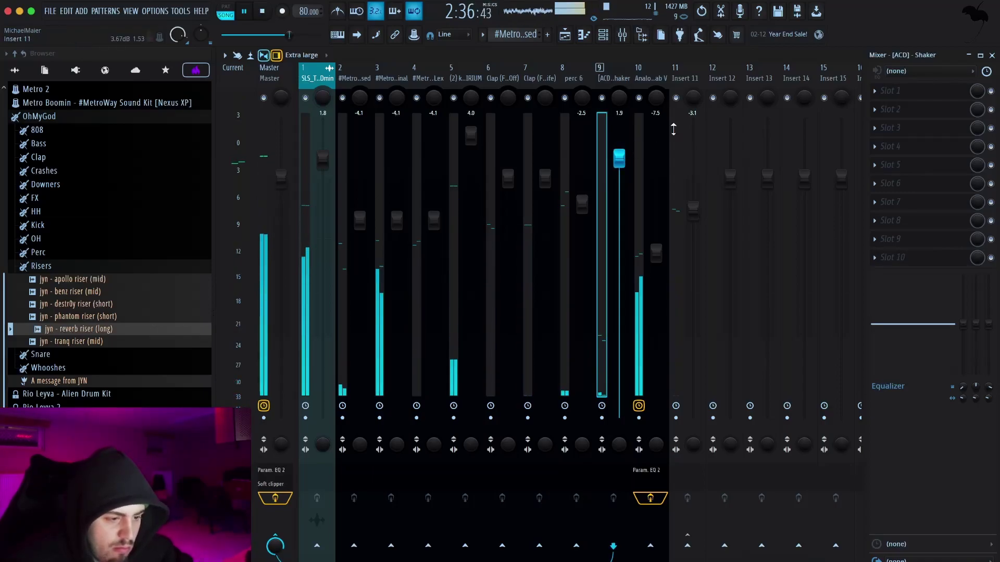
- Lower the mixer levels of the shaker to 0.8 dB and perc 6 to -3.3 dB
right_click(617, 155)
click(640, 163)
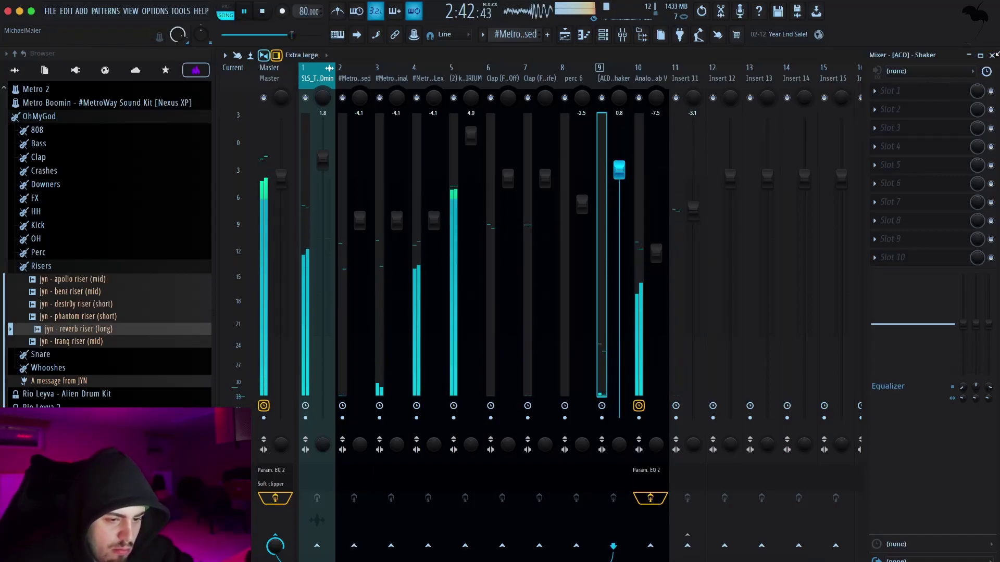
key(F5)
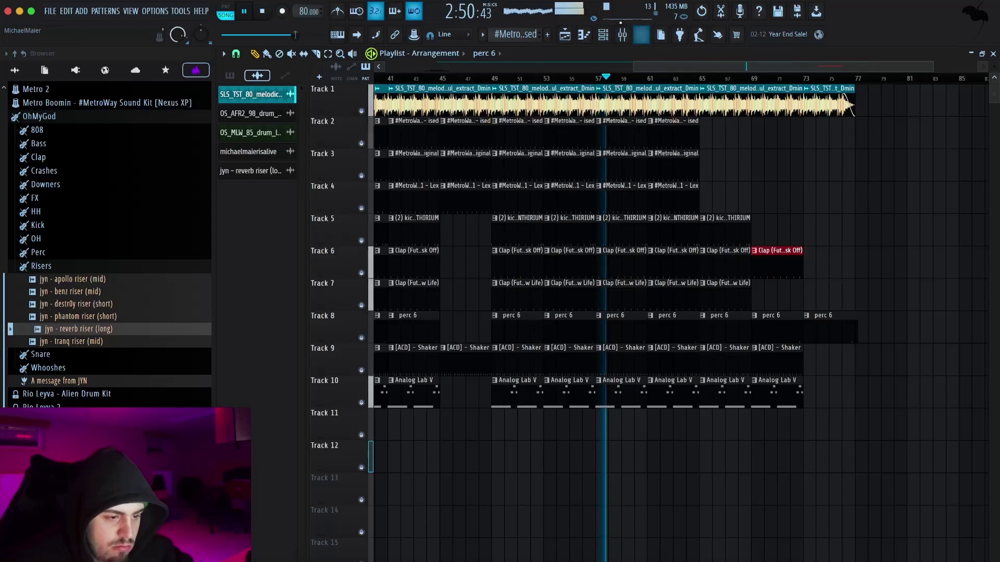
key(F9)
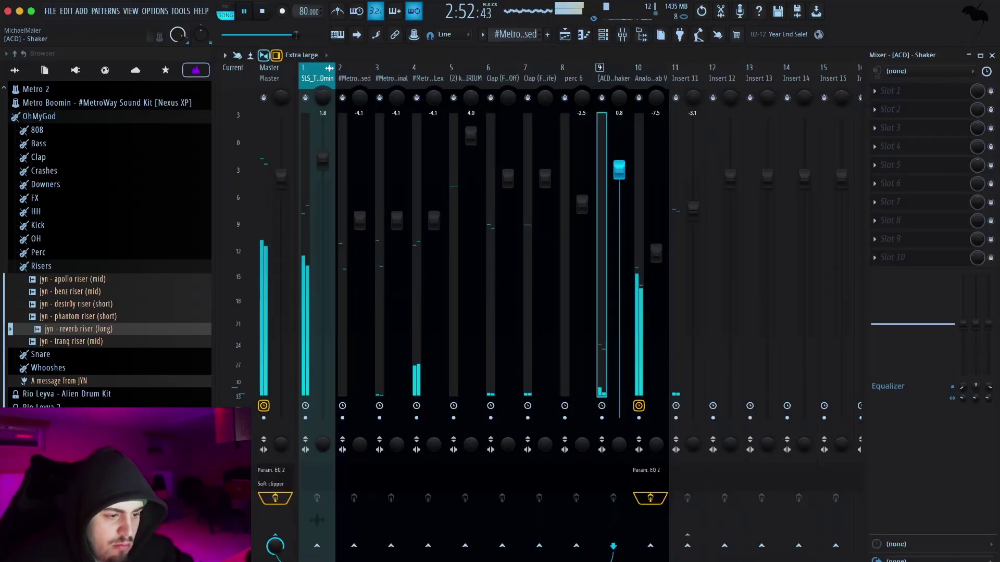
click(580, 151)
drag(582, 205, 582, 213)
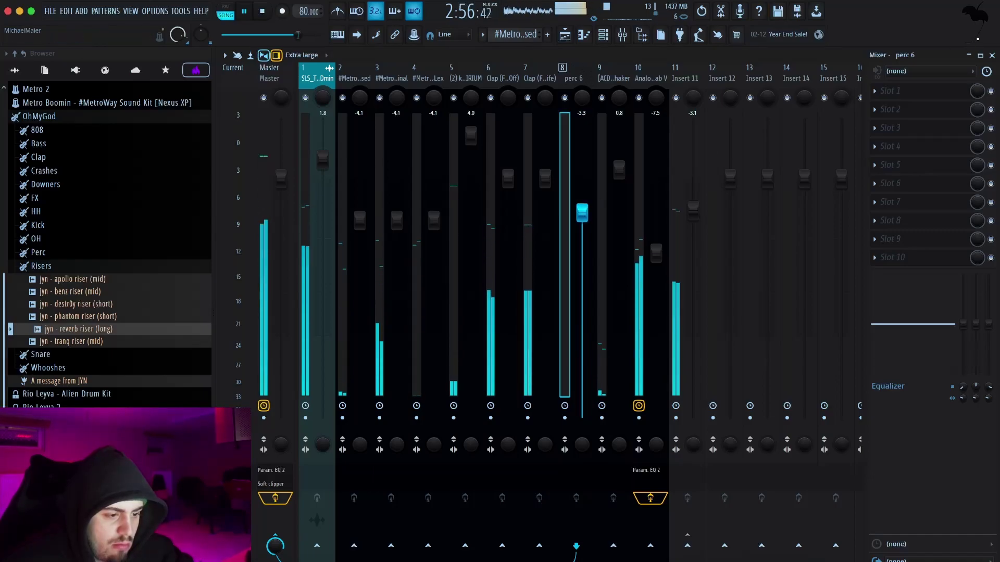
key(F9)
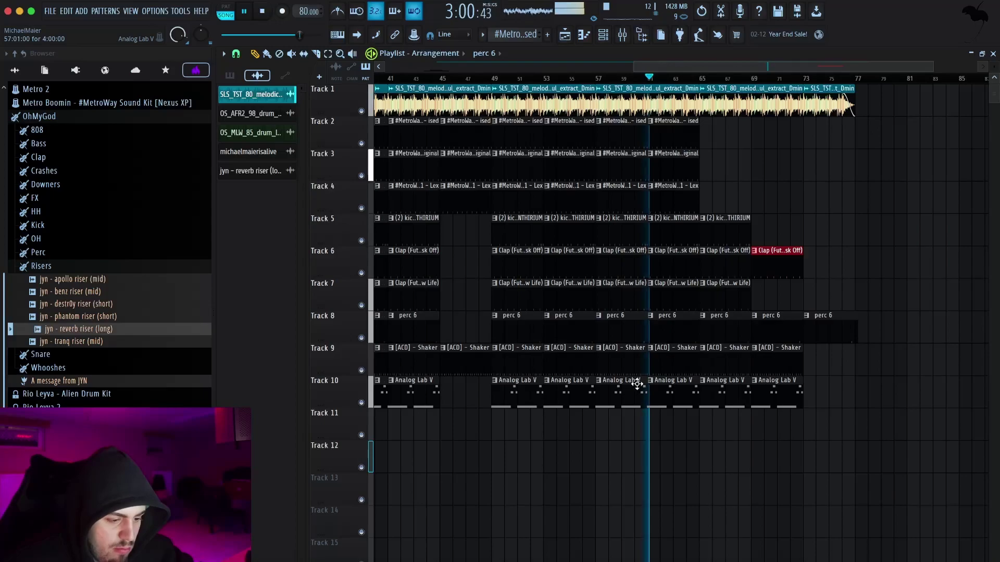
- Delete the Analog Lab V clip at bar 57 and fill the gap with a duplicate of the preceding clip
right_click(638, 387)
drag(620, 391, 568, 389)
key(super+b)
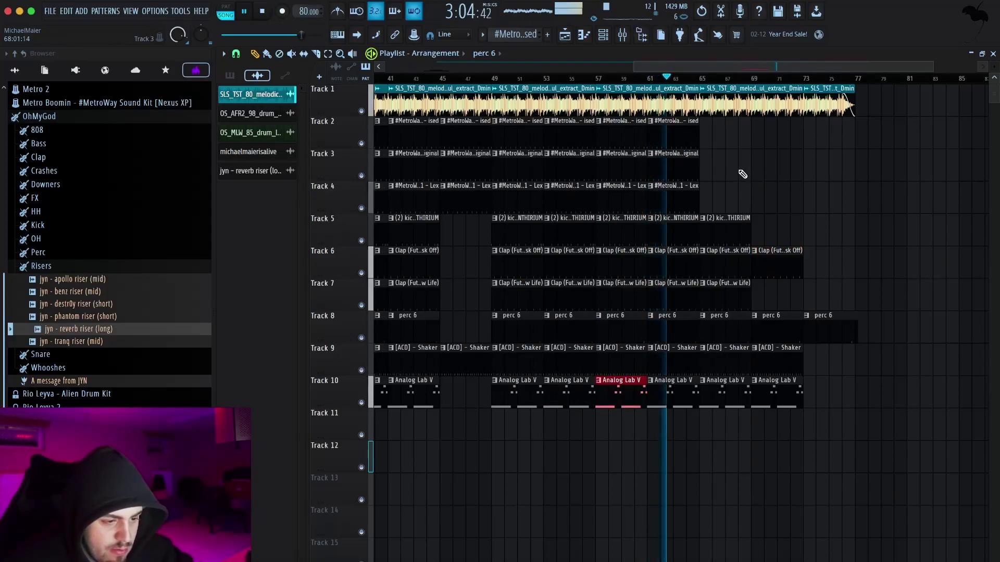
- Lower the melodic loop's mixer level to 1.2 dB and return to the playlist
double_click(656, 102)
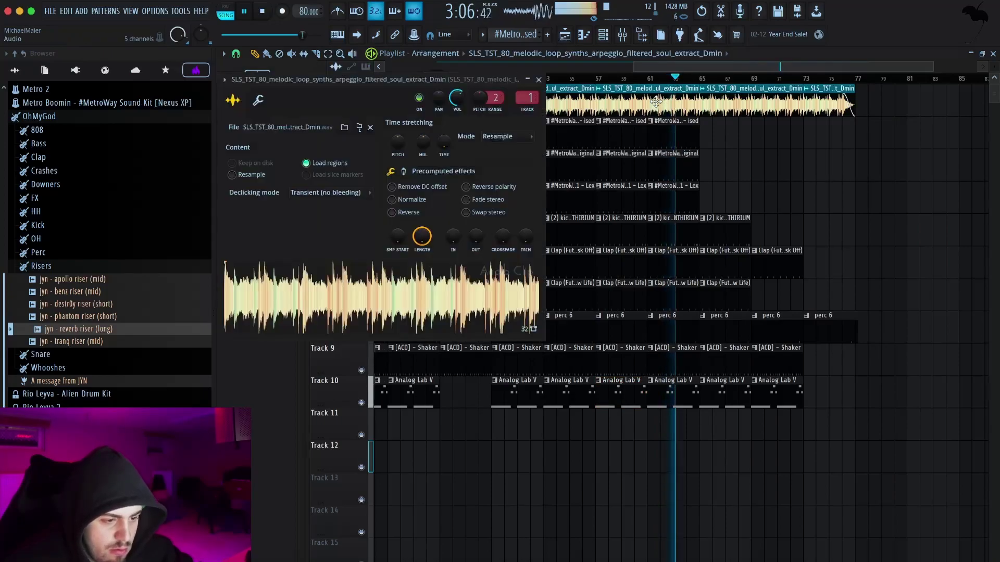
click(538, 79)
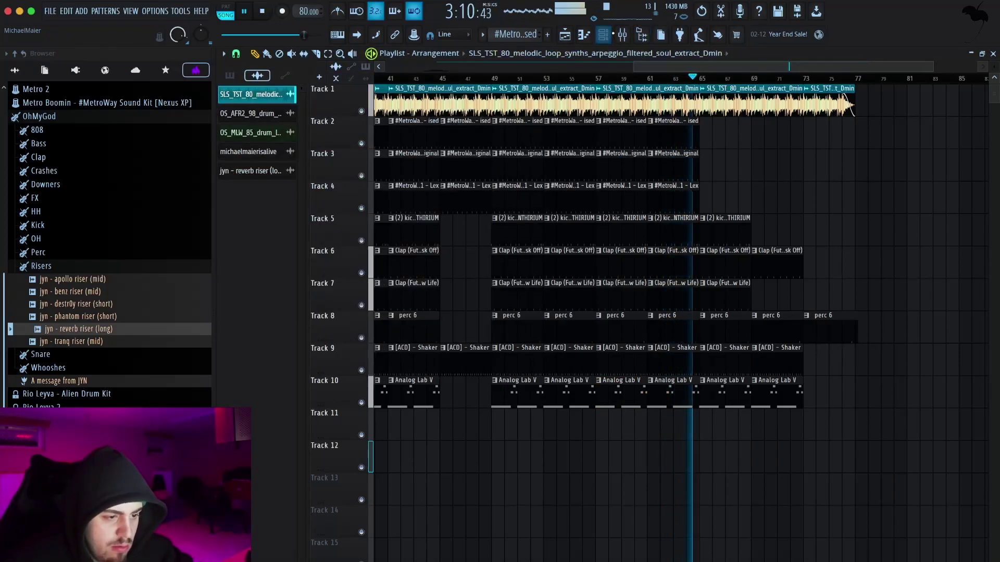
click(602, 35)
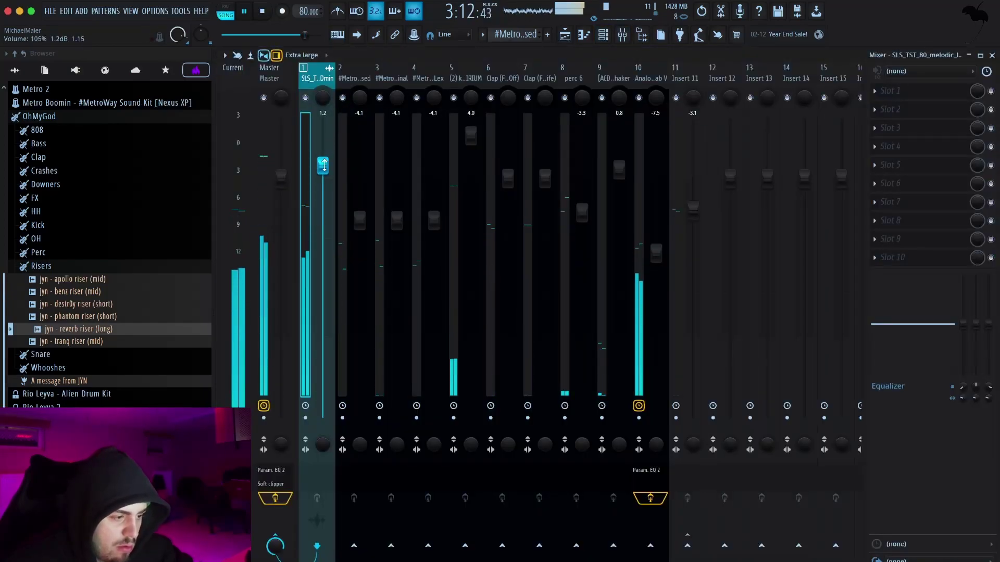
click(991, 55)
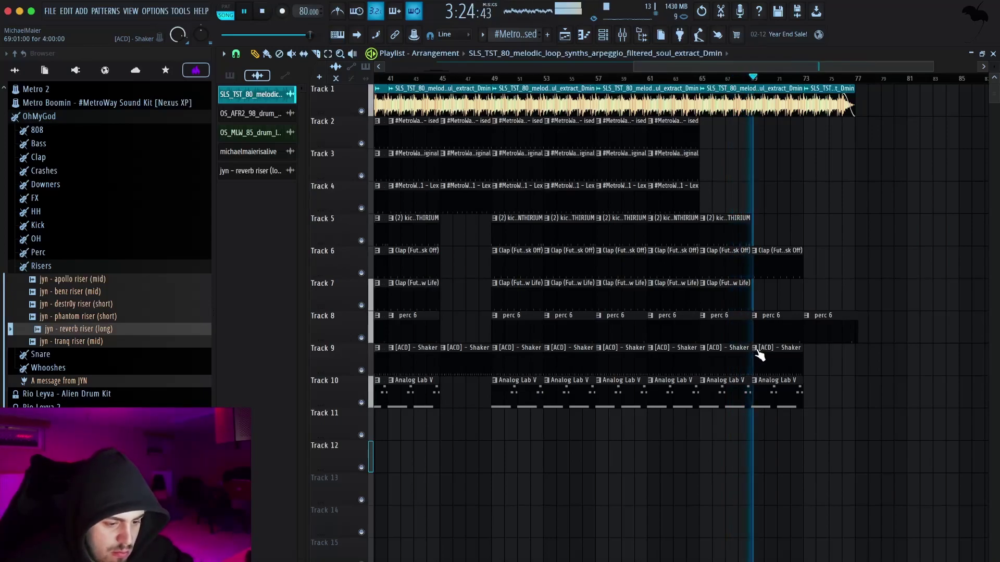
- Delete the perc 6 clips at bars 65 and 69, lengthen the one at bar 73 past bar 77, and play the ending
right_click(732, 324)
right_click(764, 330)
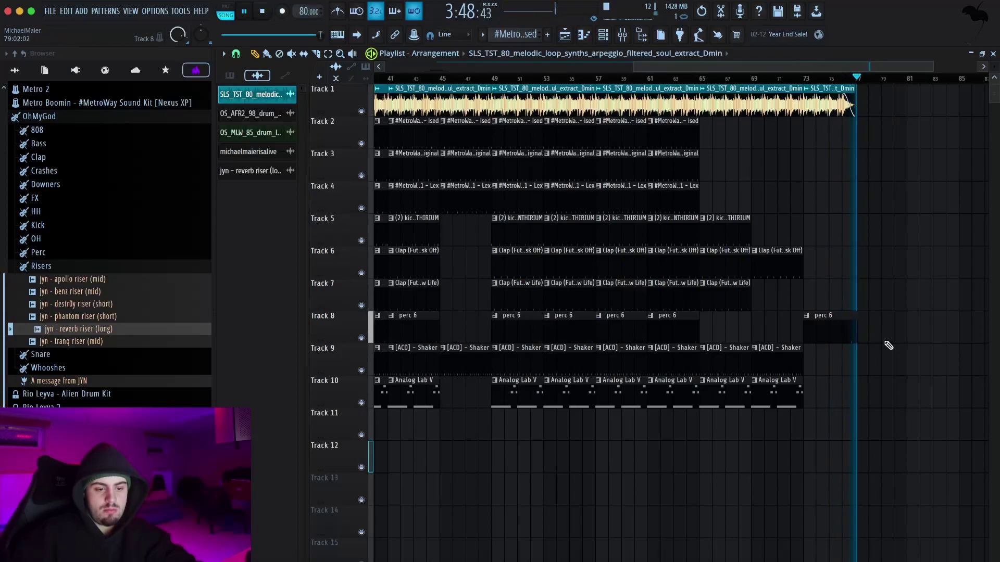
key(space)
scroll(859, 333, up, 5)
drag(813, 314, 821, 314)
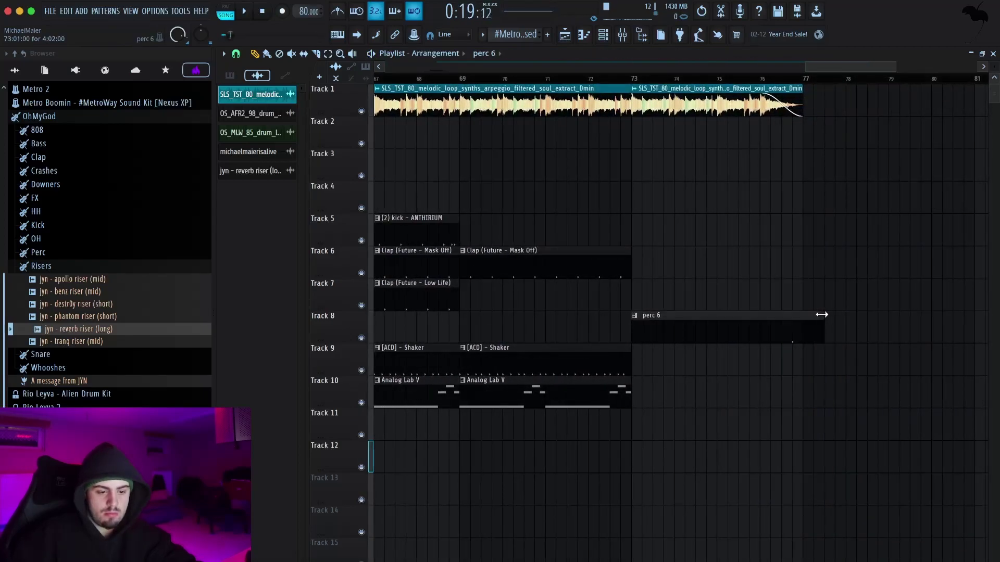
click(782, 79)
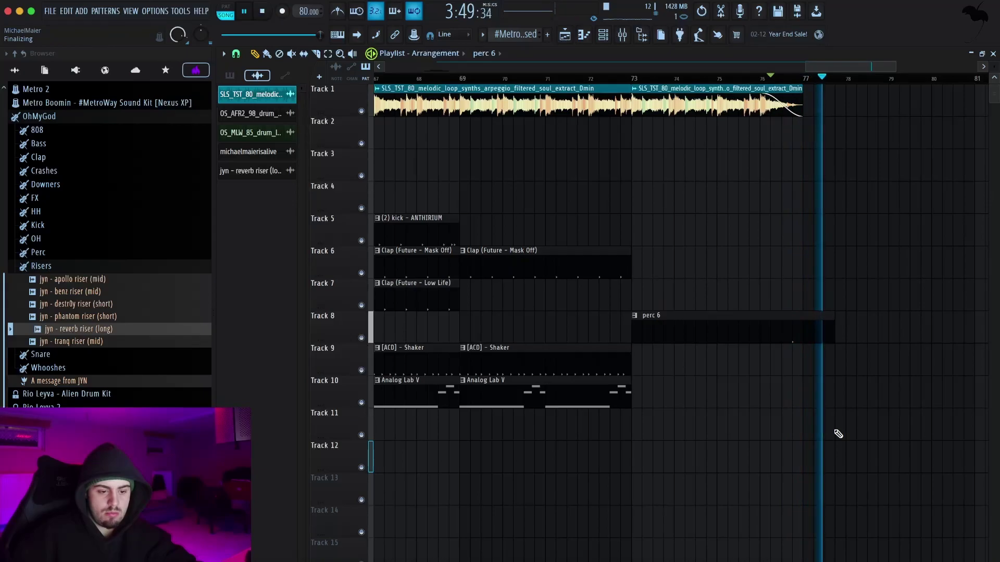
key(space)
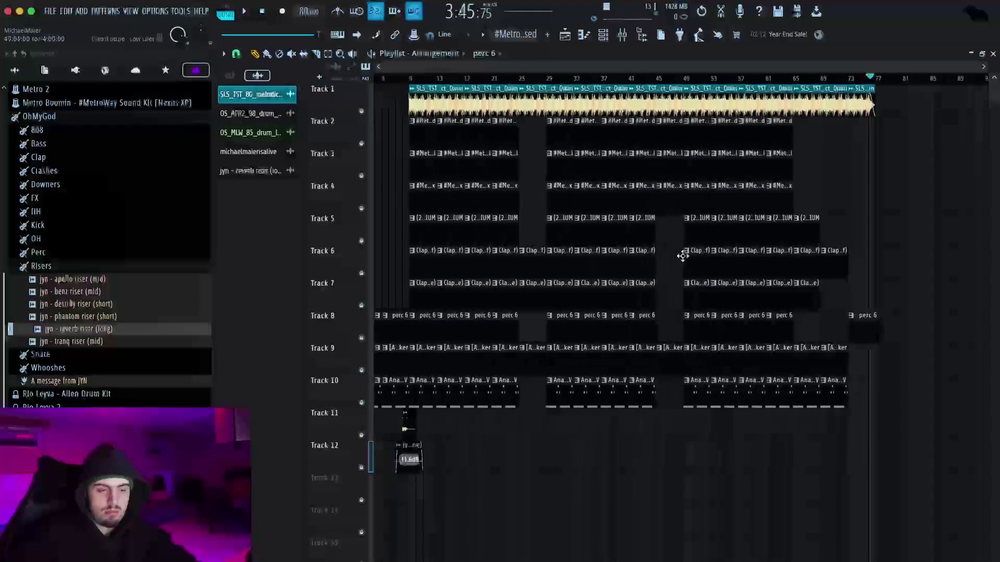